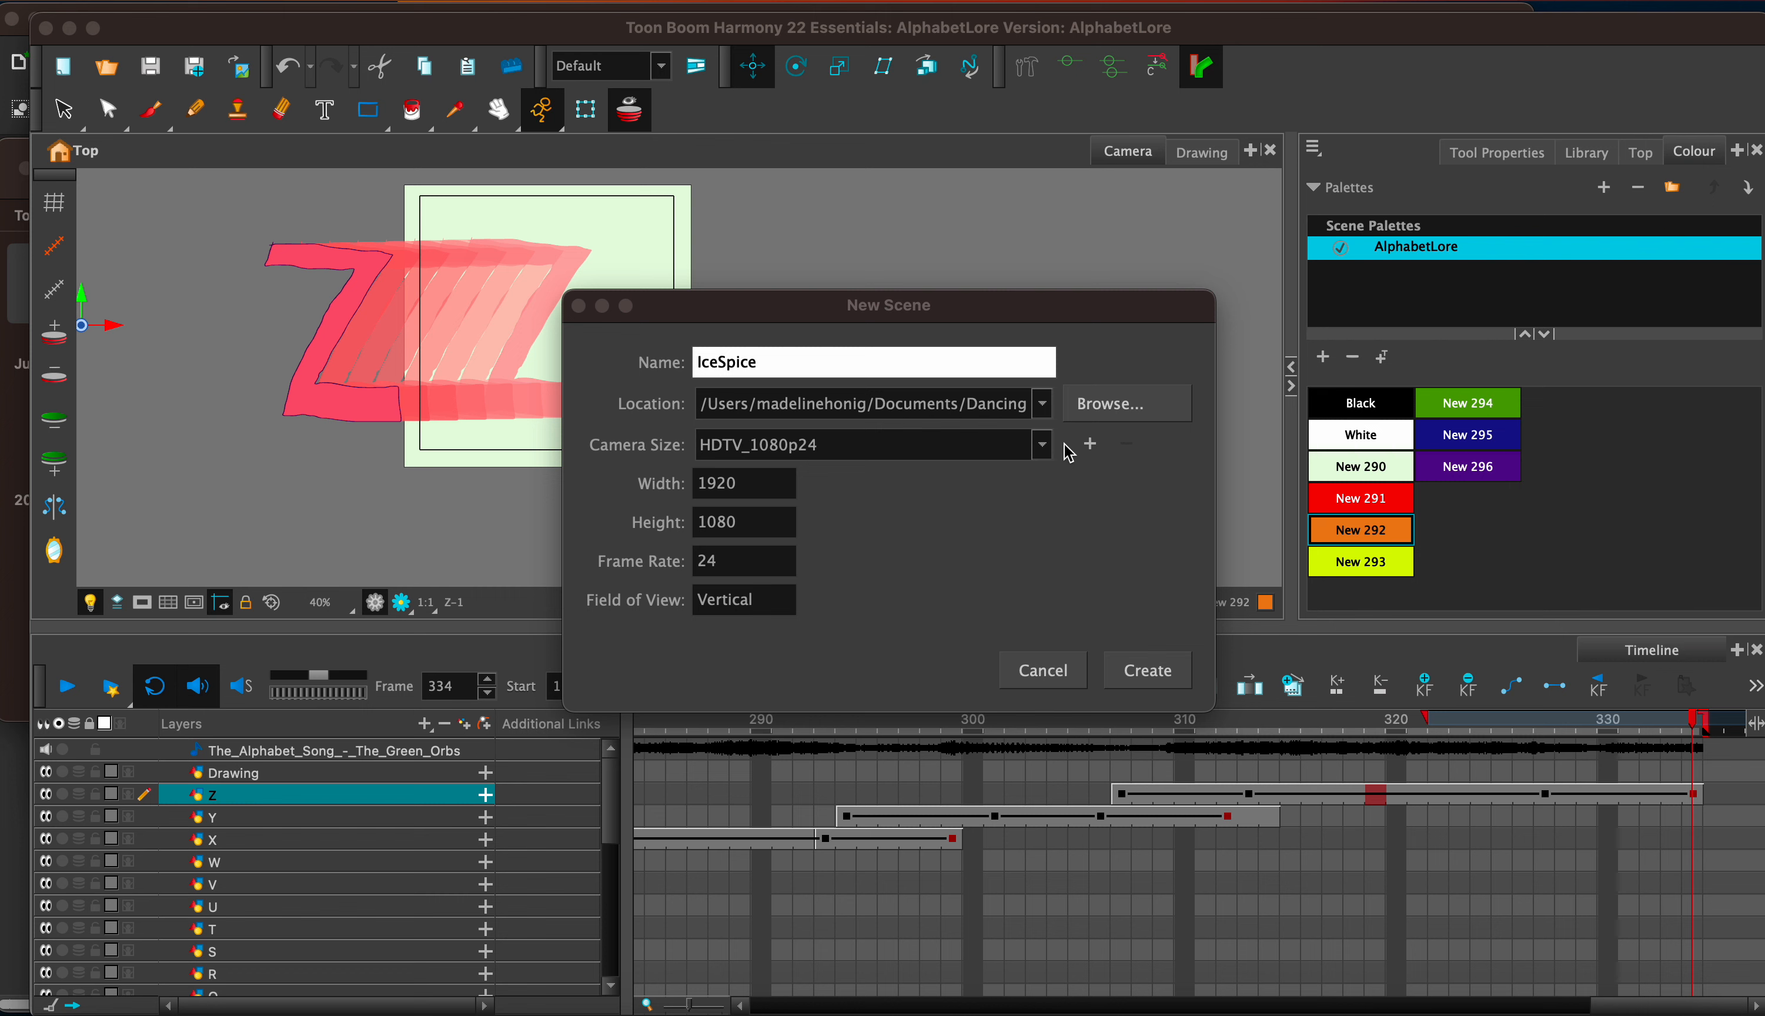
Step: Create the IceSpice scene with the YouTubeShort_24Frame camera size and enlarge the camera view so the whole frame shows
{"action": "left_click", "coordinate": [1044, 449]}
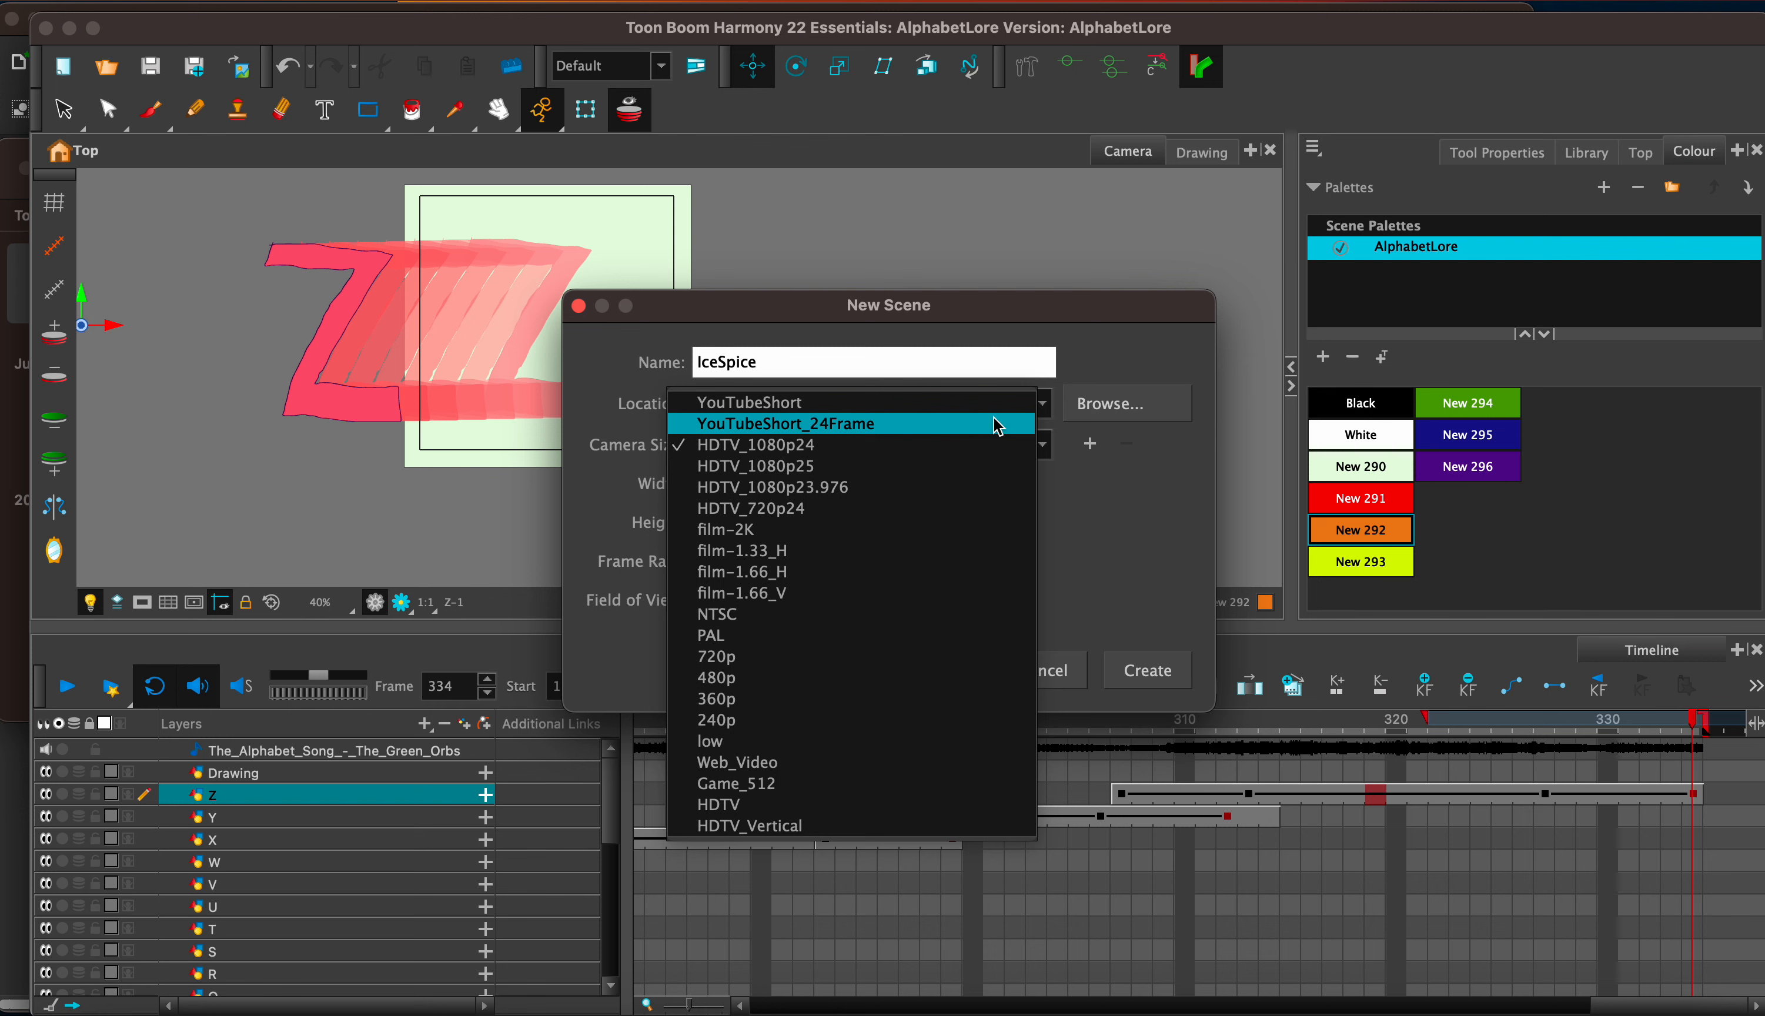
{"action": "left_click", "coordinate": [999, 424]}
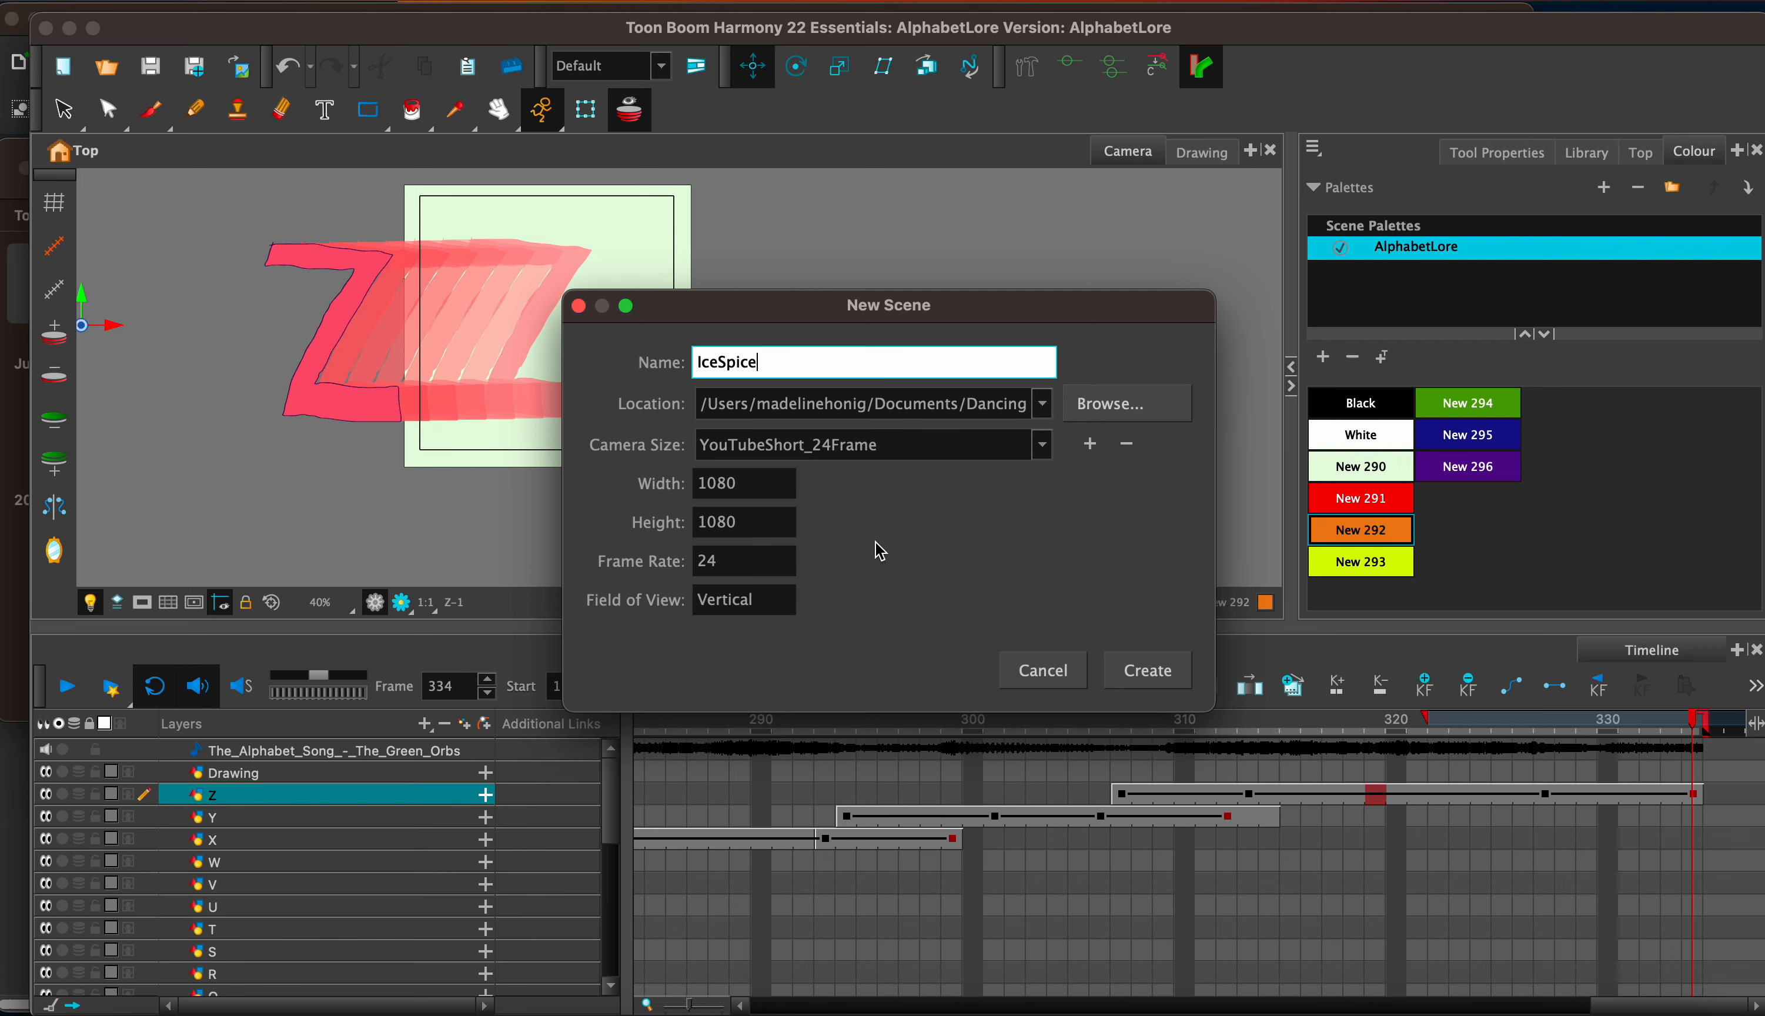
{"action": "left_click", "coordinate": [1152, 675]}
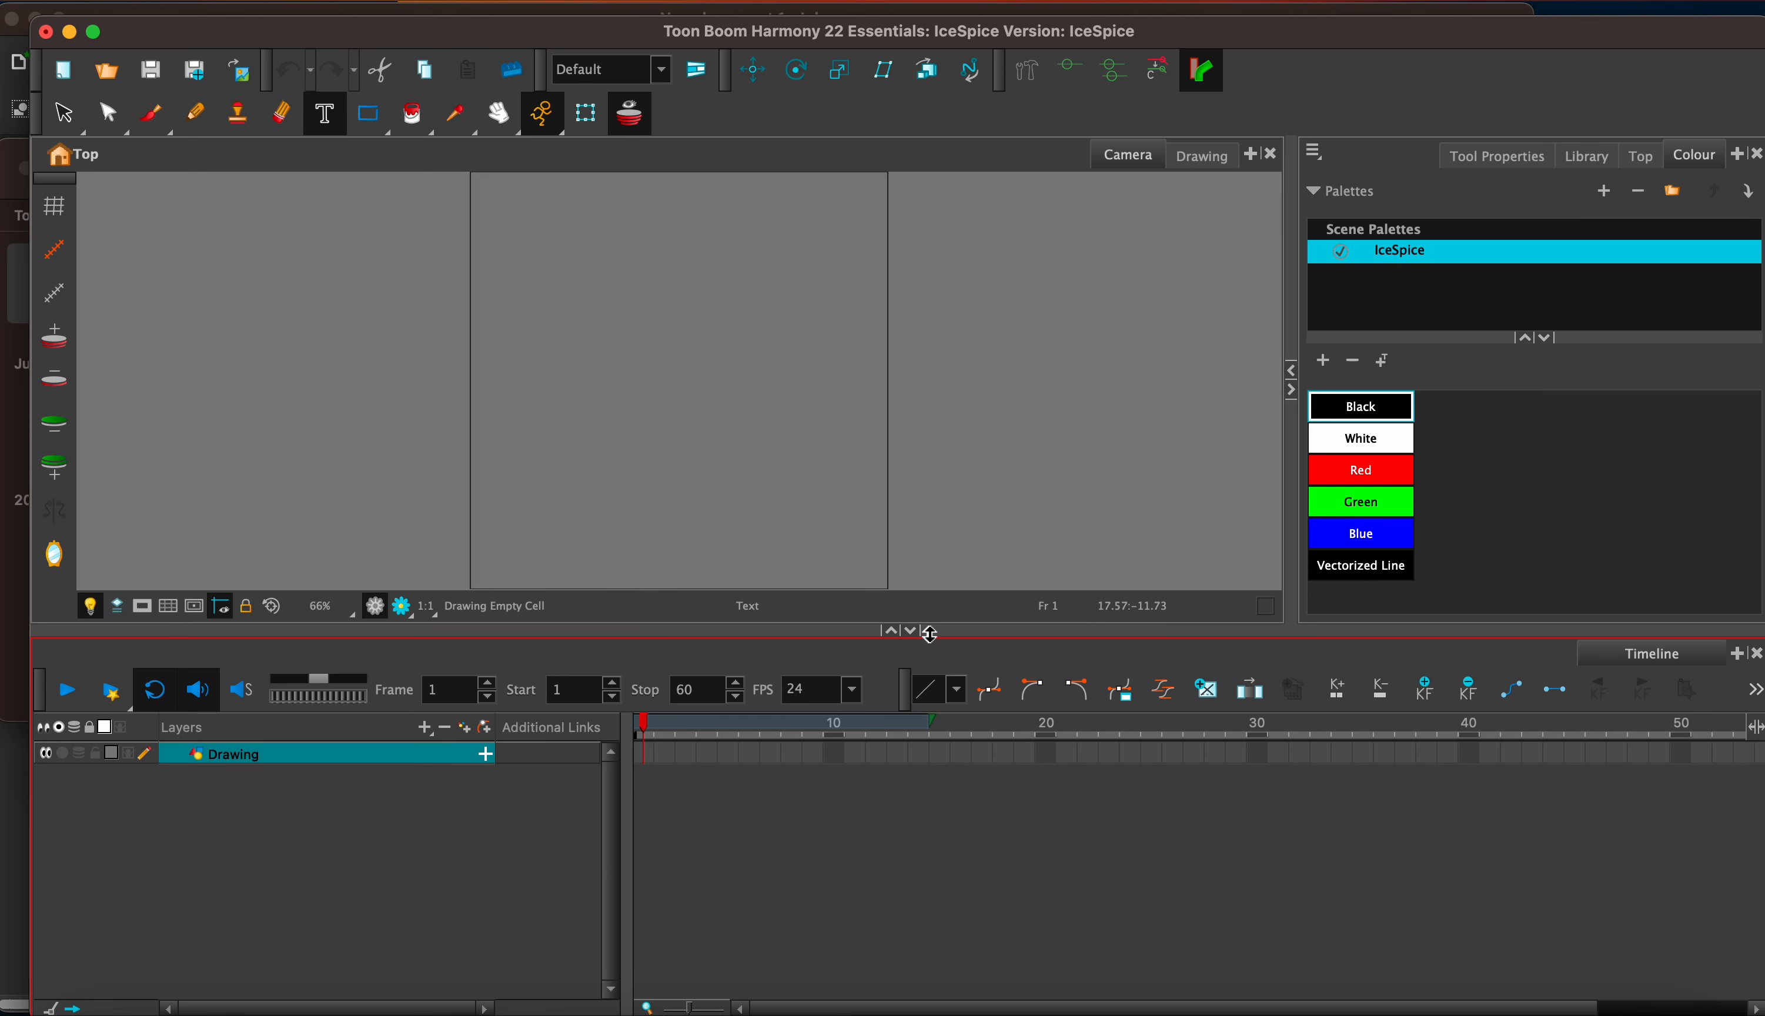
{"action": "left_click_drag", "start_coordinate": [924, 636], "coordinate": [922, 716]}
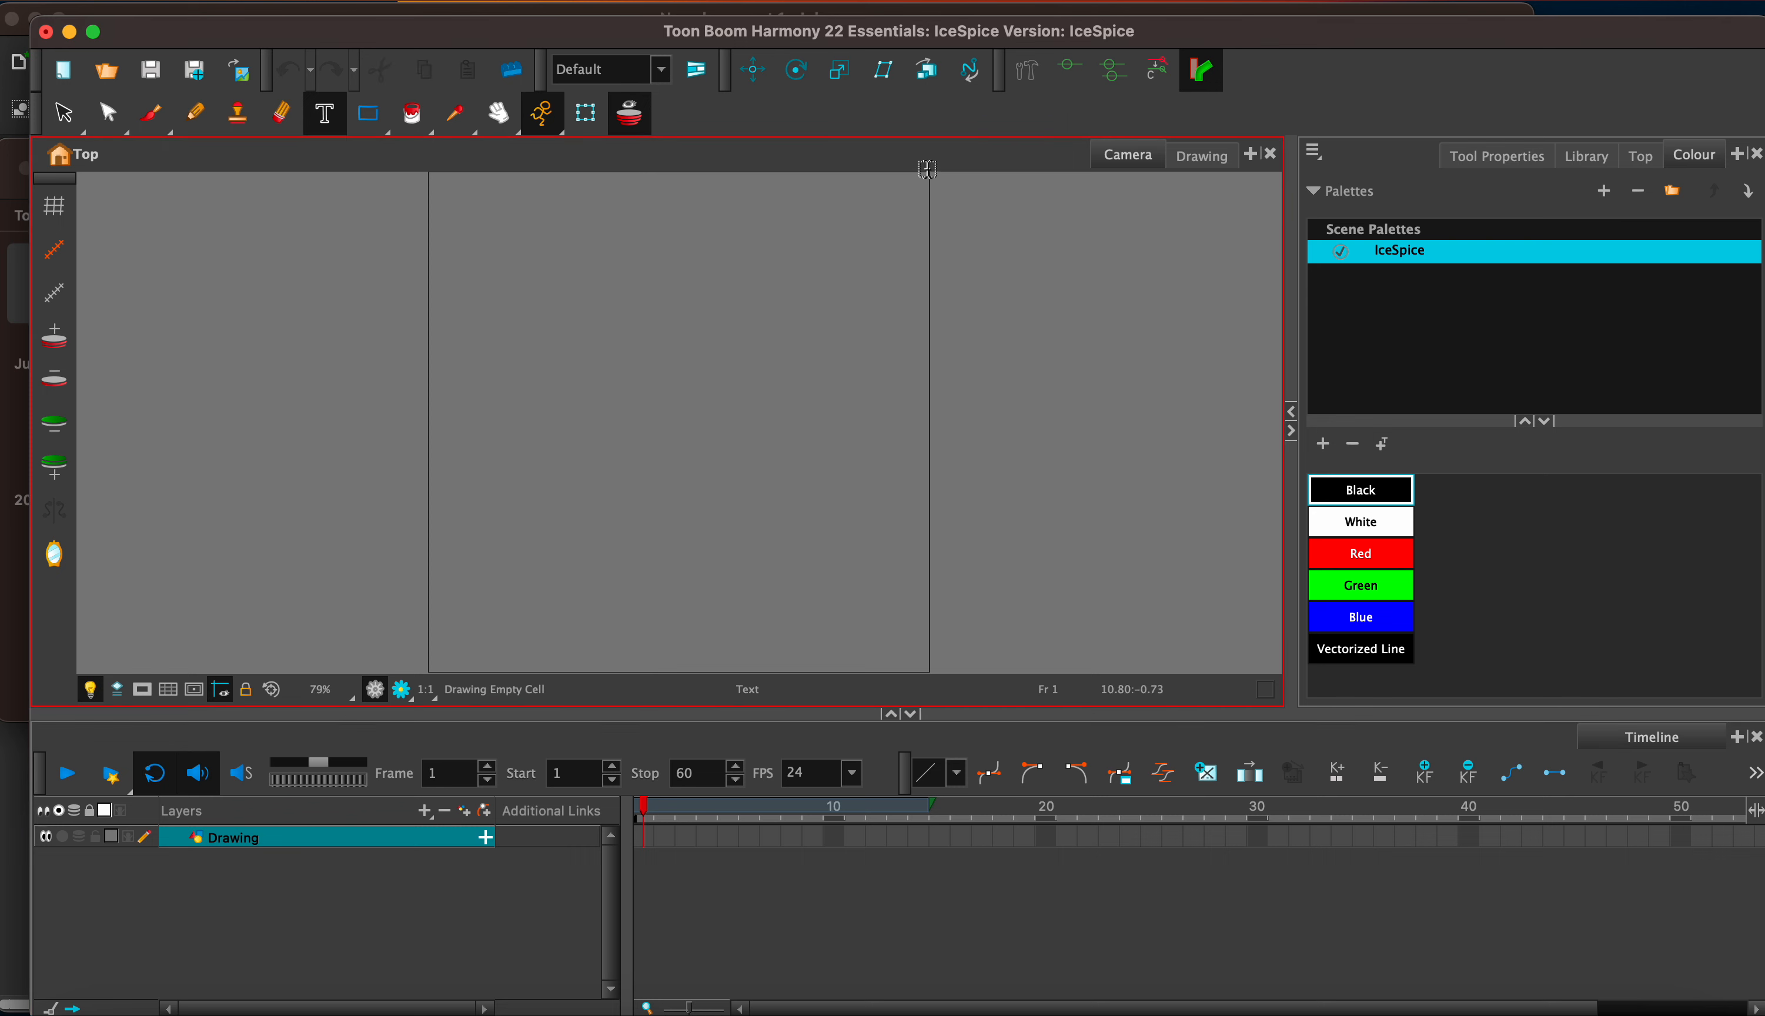
{"action": "key", "text": "2"}
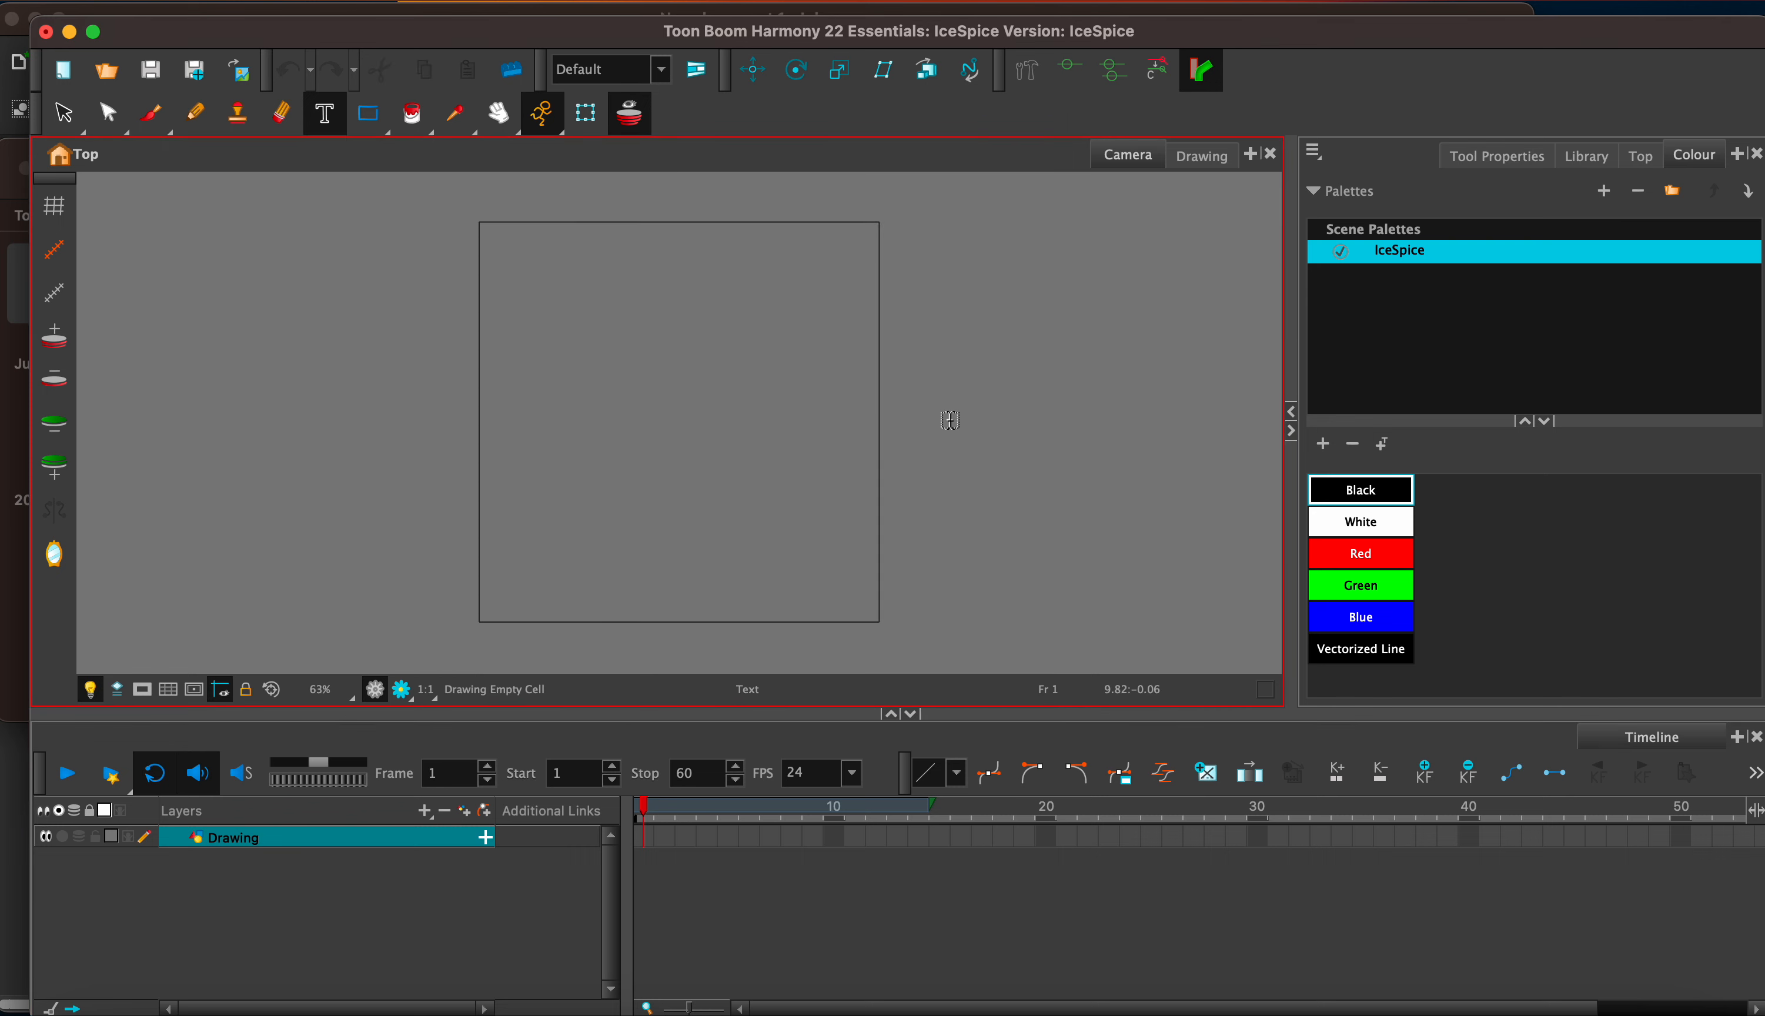
Step: Delete the Red, Green, Blue and Vectorized Line swatches from the IceSpice palette
{"action": "left_click", "coordinate": [1396, 565]}
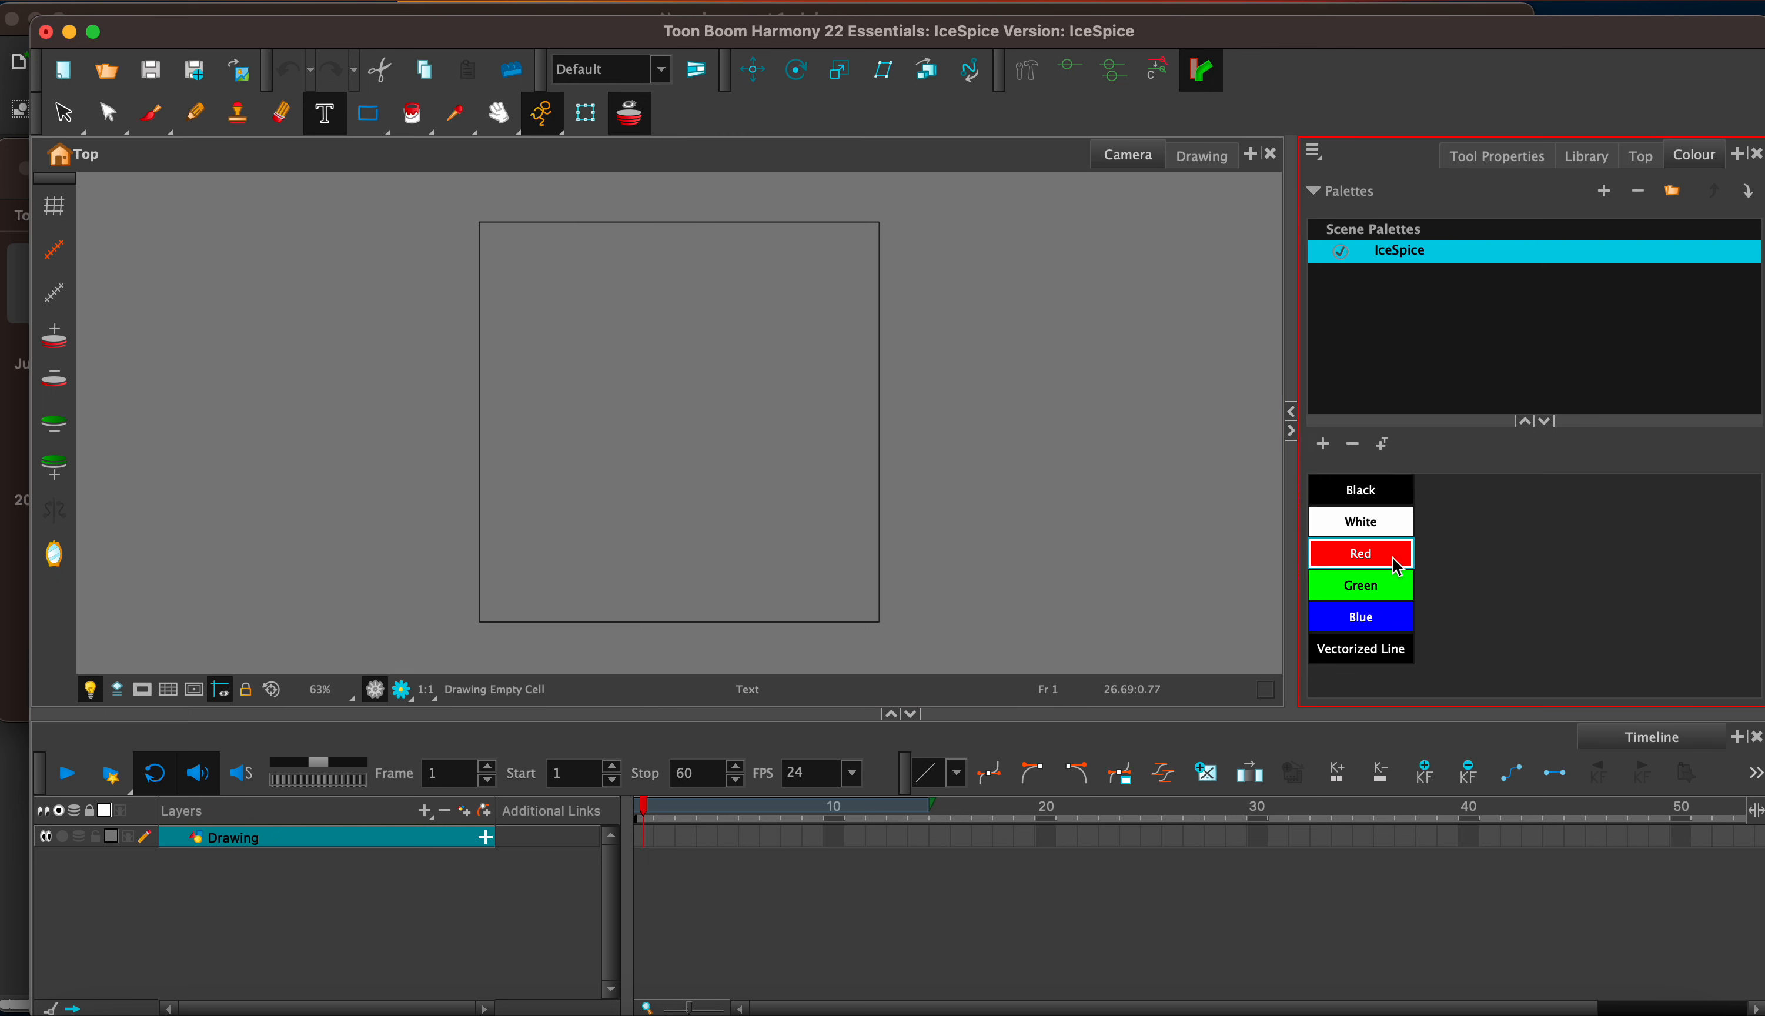
{"action": "left_click", "coordinate": [1352, 446]}
{"action": "left_click", "coordinate": [1352, 446]}
{"action": "left_click", "coordinate": [1352, 446]}
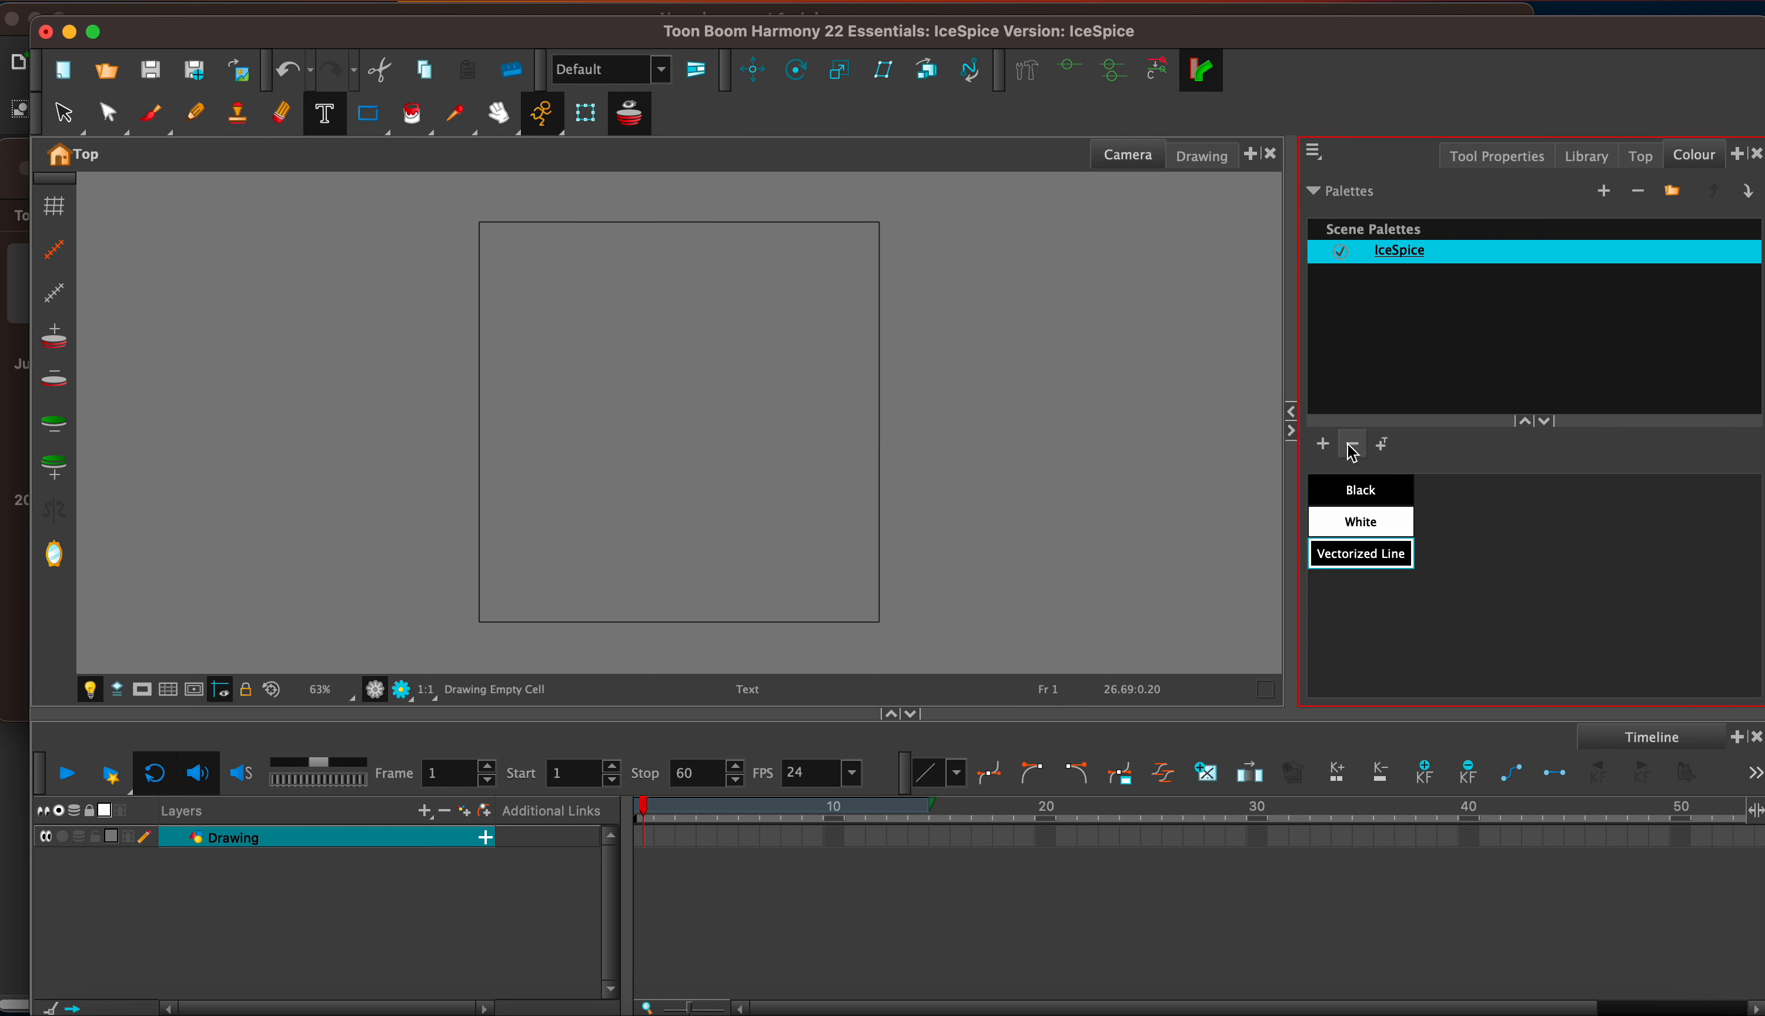
{"action": "left_click", "coordinate": [1352, 445]}
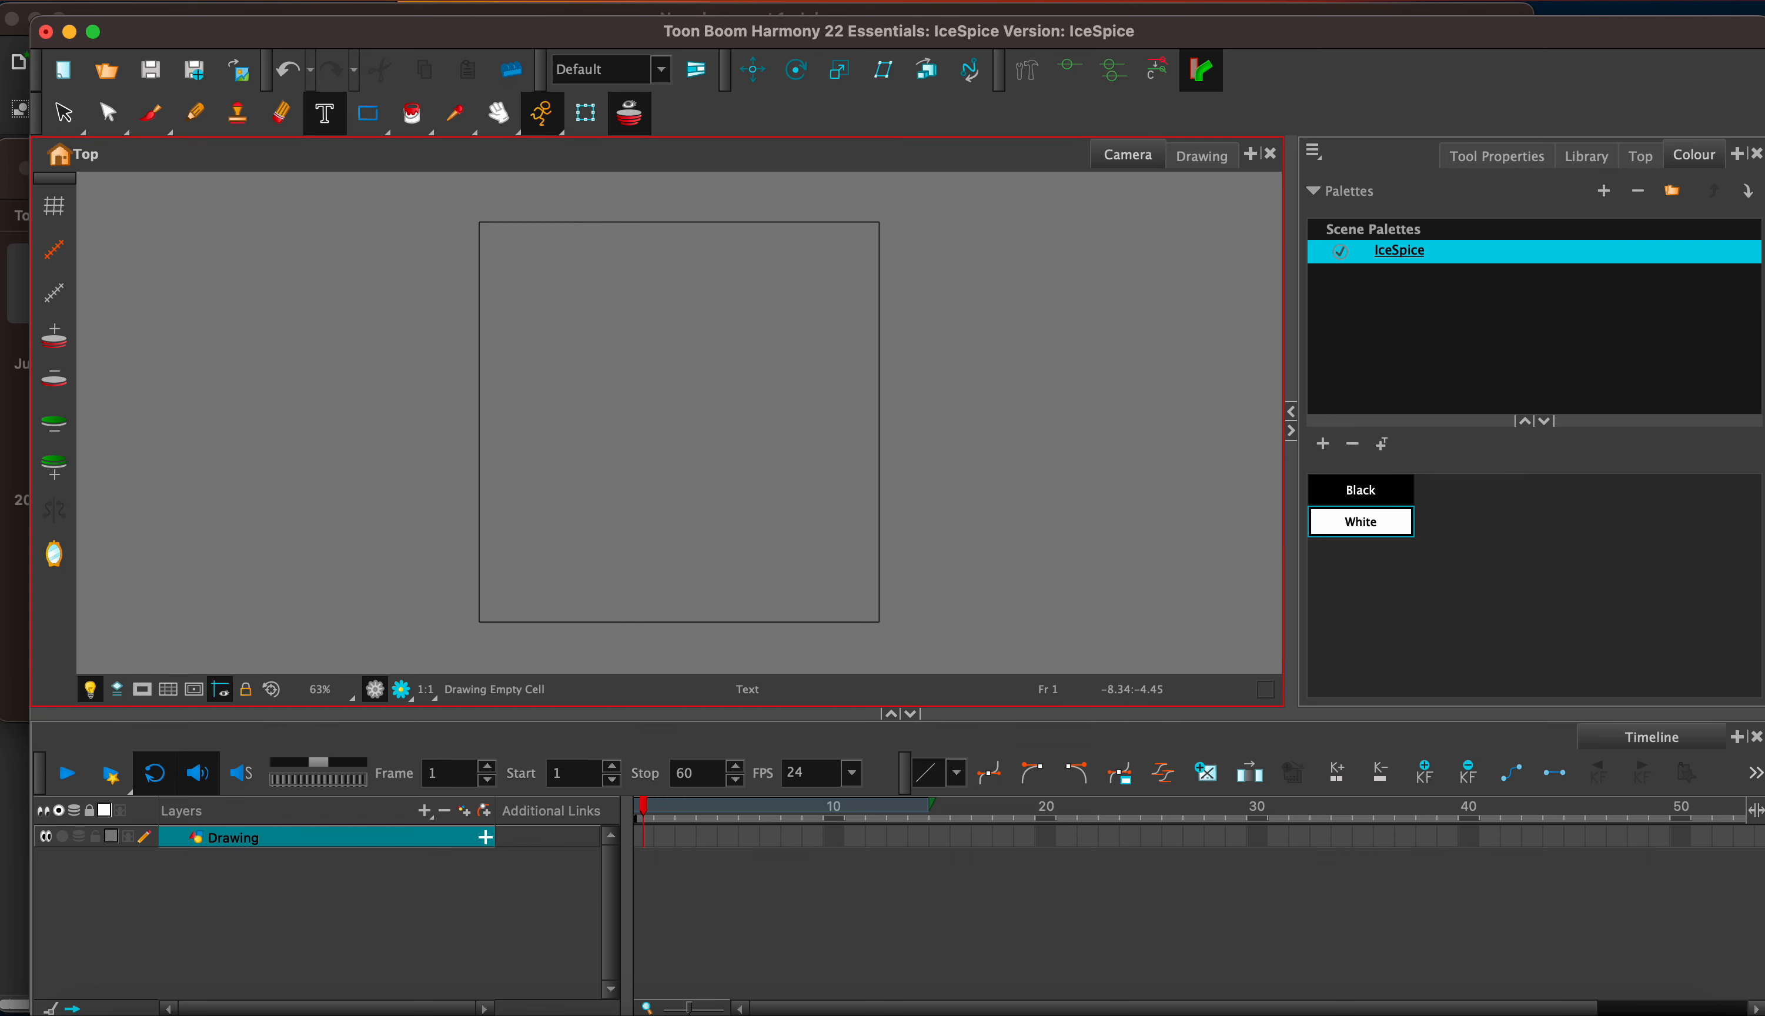
Step: Set the scene length to 1000 frames
{"action": "left_click", "coordinate": [532, 8]}
{"action": "left_click", "coordinate": [564, 22]}
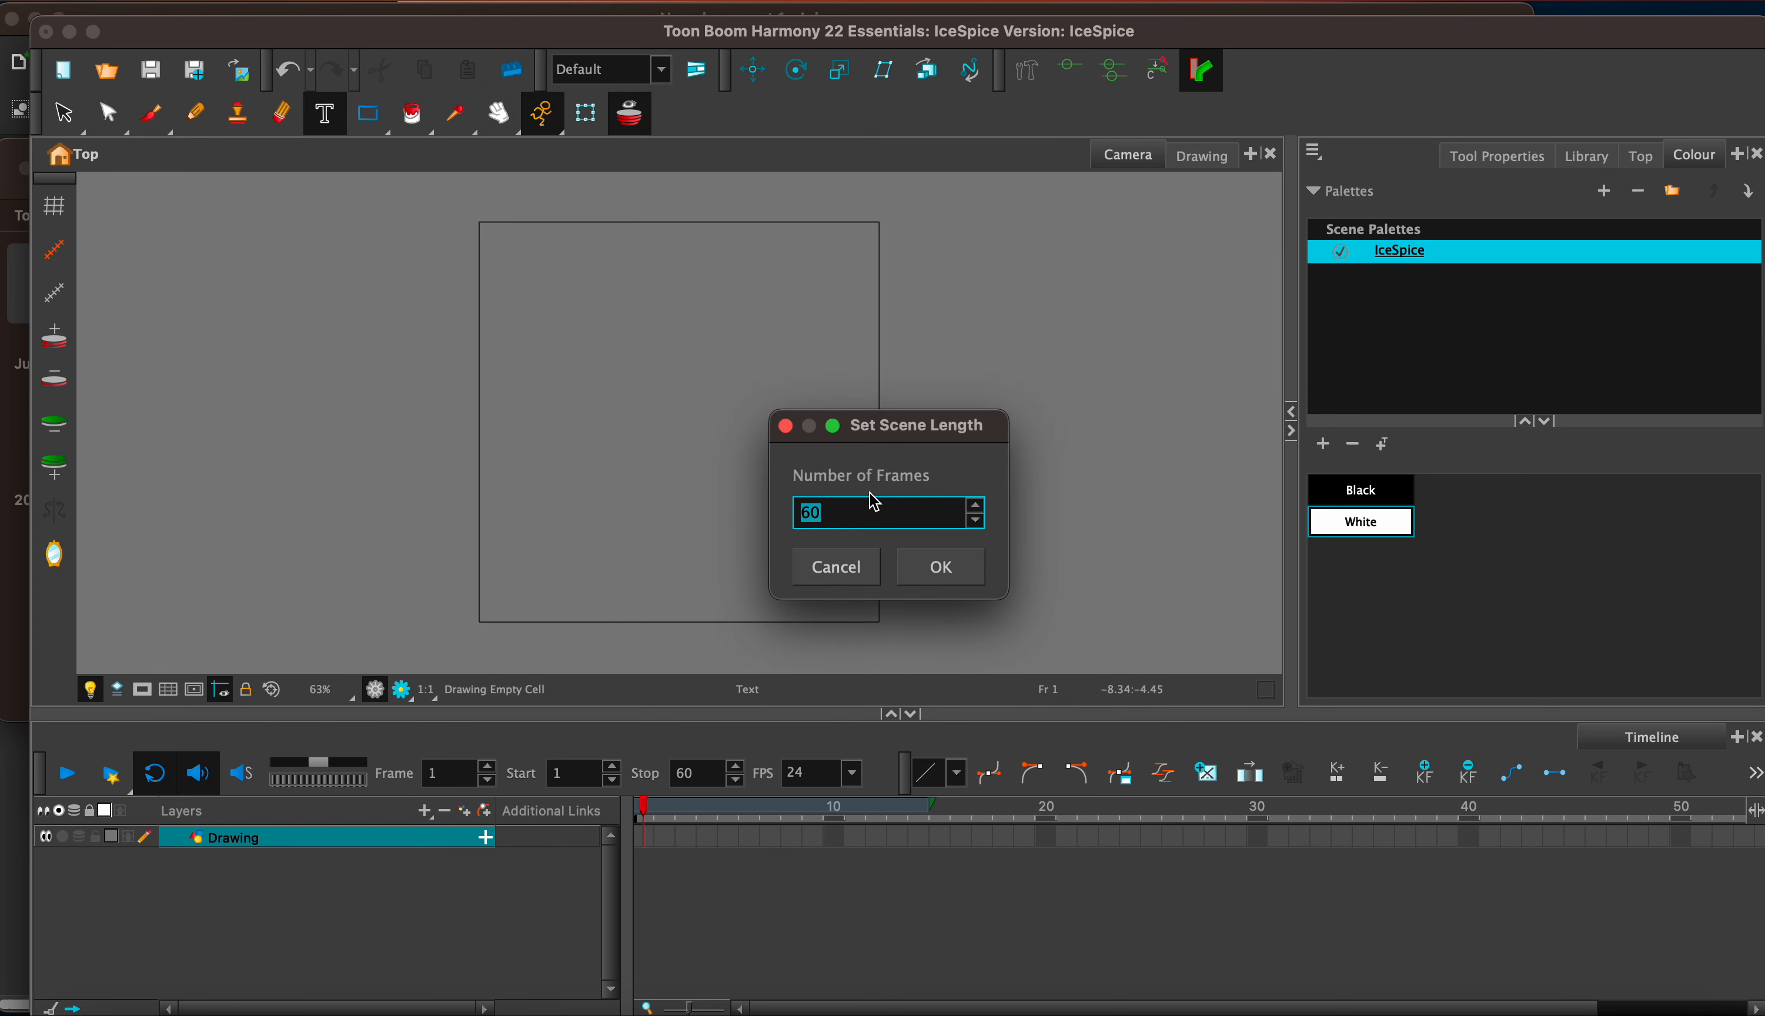
{"action": "type", "text": "1000"}
{"action": "key", "text": "Return"}
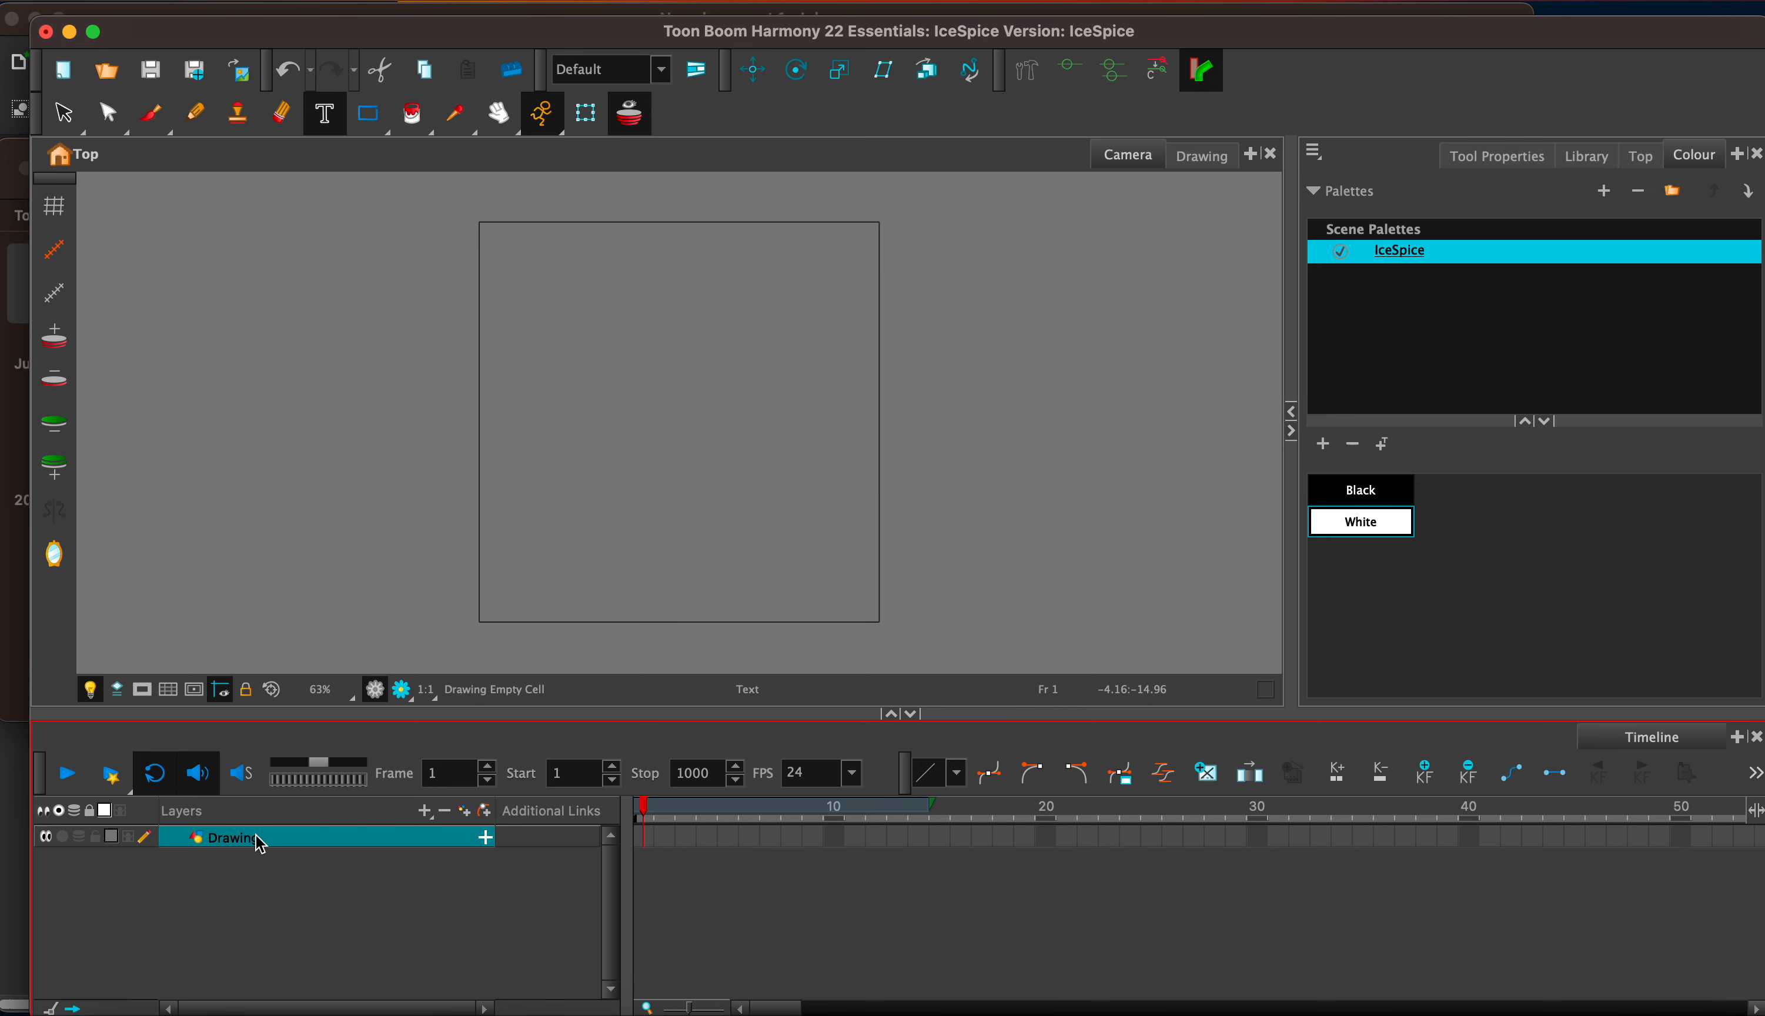
Step: Draw a black rectangle slightly larger than the camera frame on frame 1 of the Drawing layer
{"action": "left_click", "coordinate": [1318, 679]}
{"action": "left_click", "coordinate": [1334, 494]}
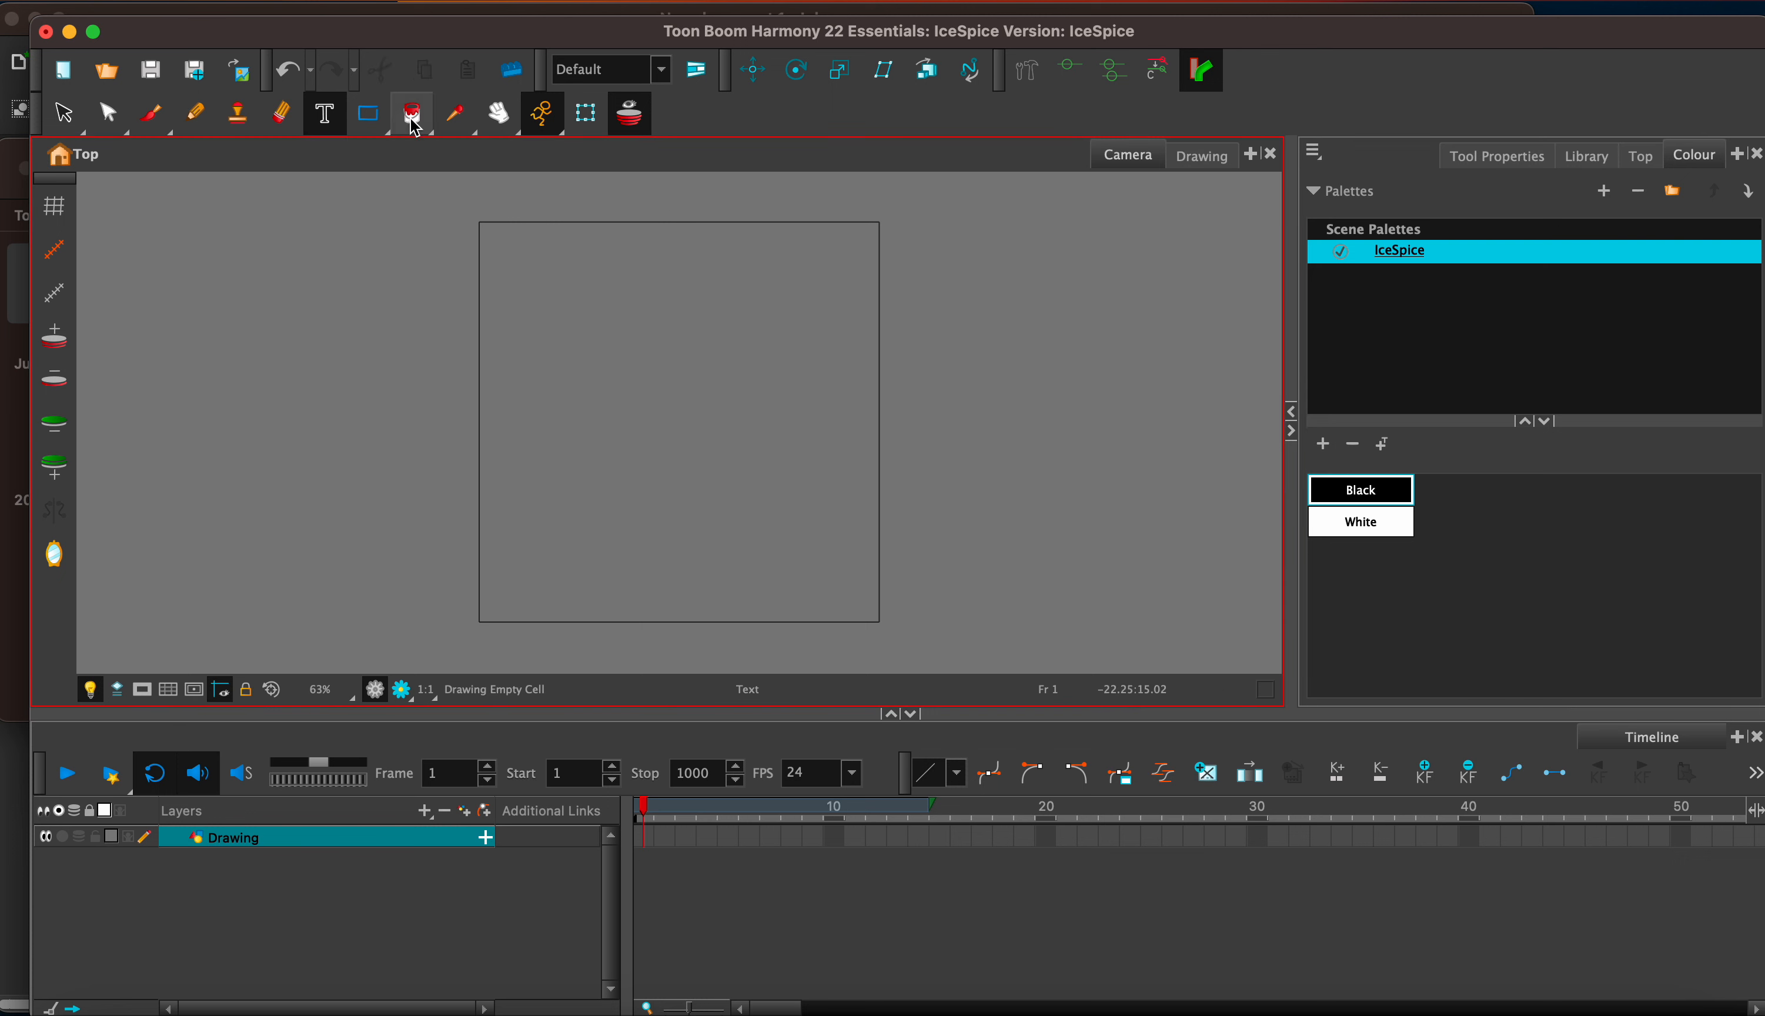
{"action": "left_click", "coordinate": [369, 114]}
{"action": "left_click_drag", "start_coordinate": [457, 198], "coordinate": [913, 645]}
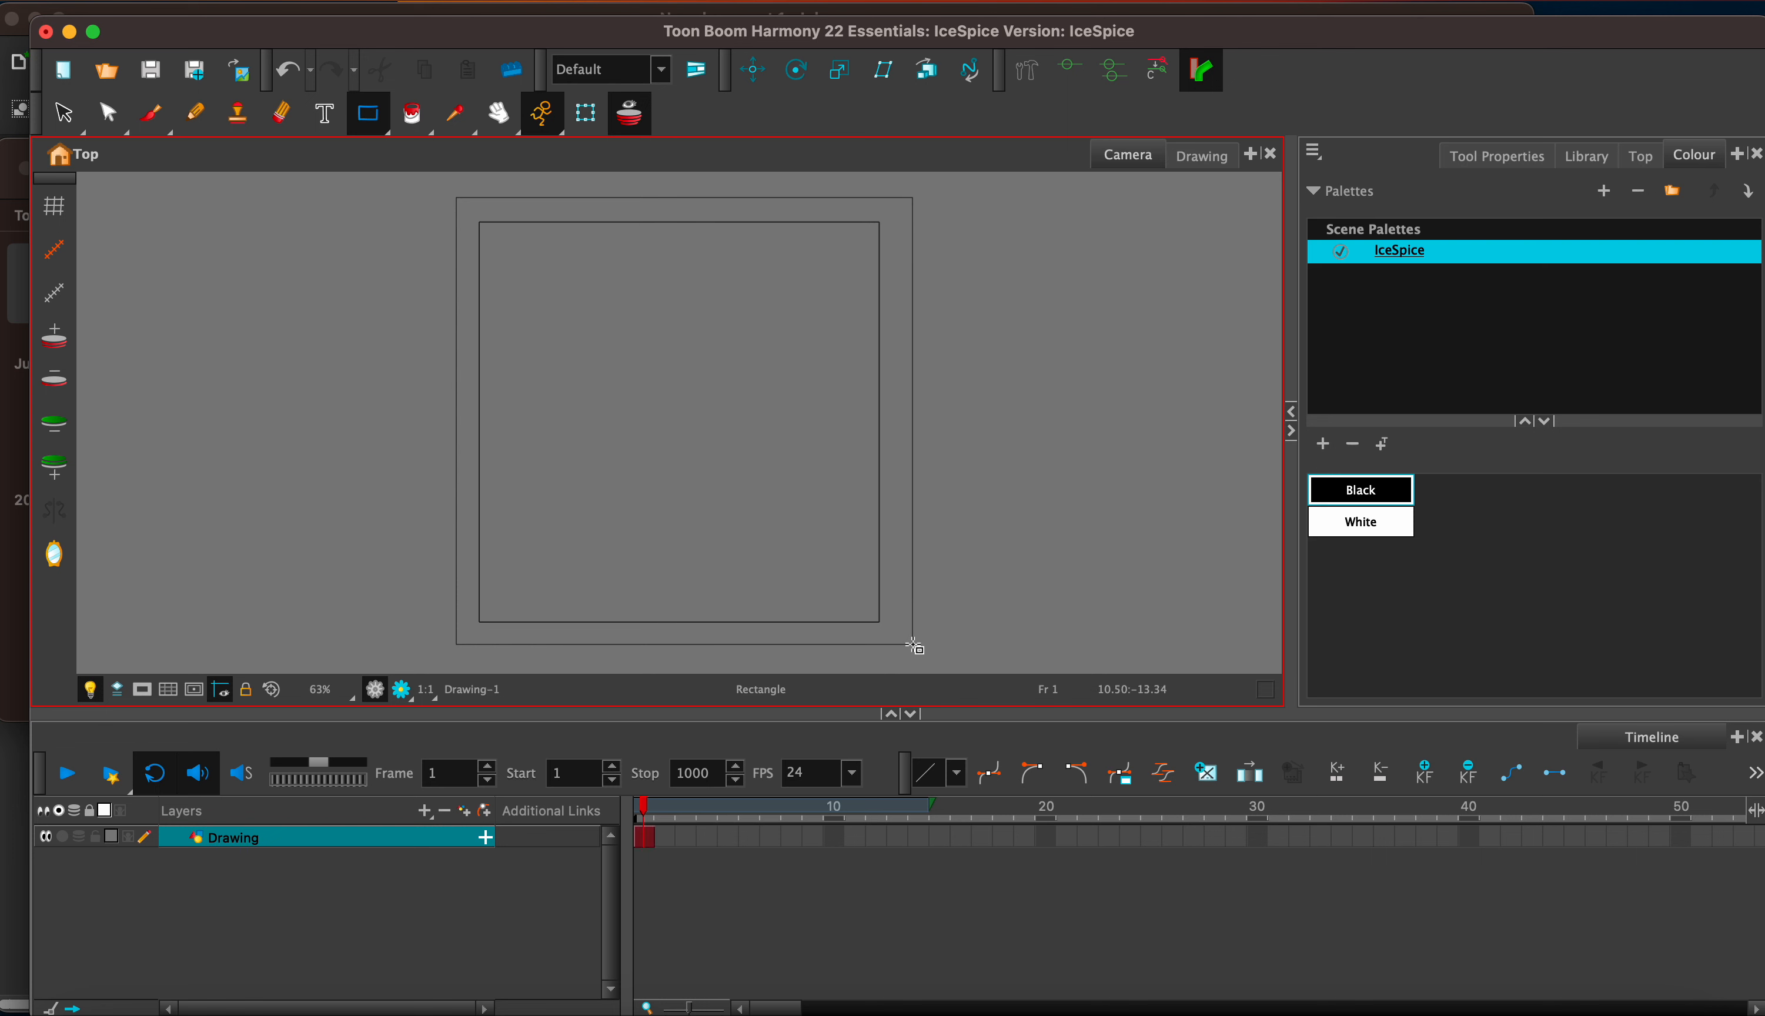
Step: Add a tan palette colour with RGB 218, 181, 148 and fill the background rectangle with it
{"action": "left_click", "coordinate": [1323, 445]}
{"action": "double_click", "coordinate": [1411, 557]}
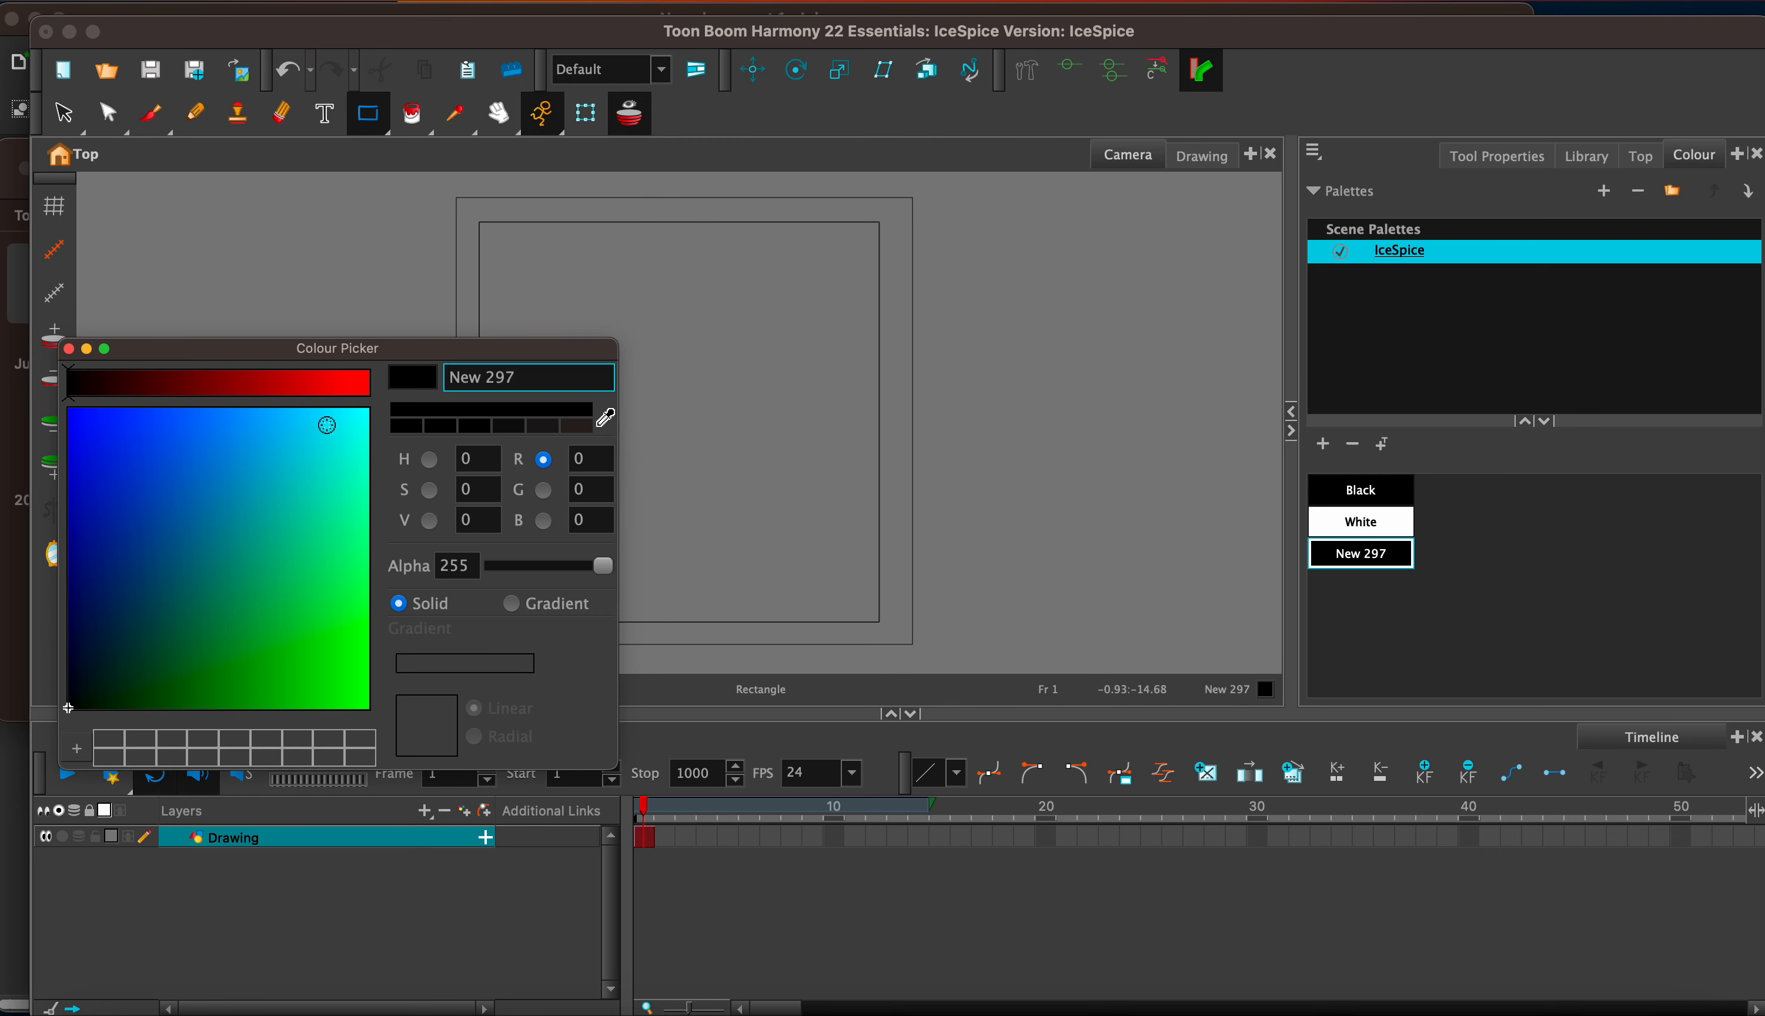
{"action": "left_click", "coordinate": [325, 384]}
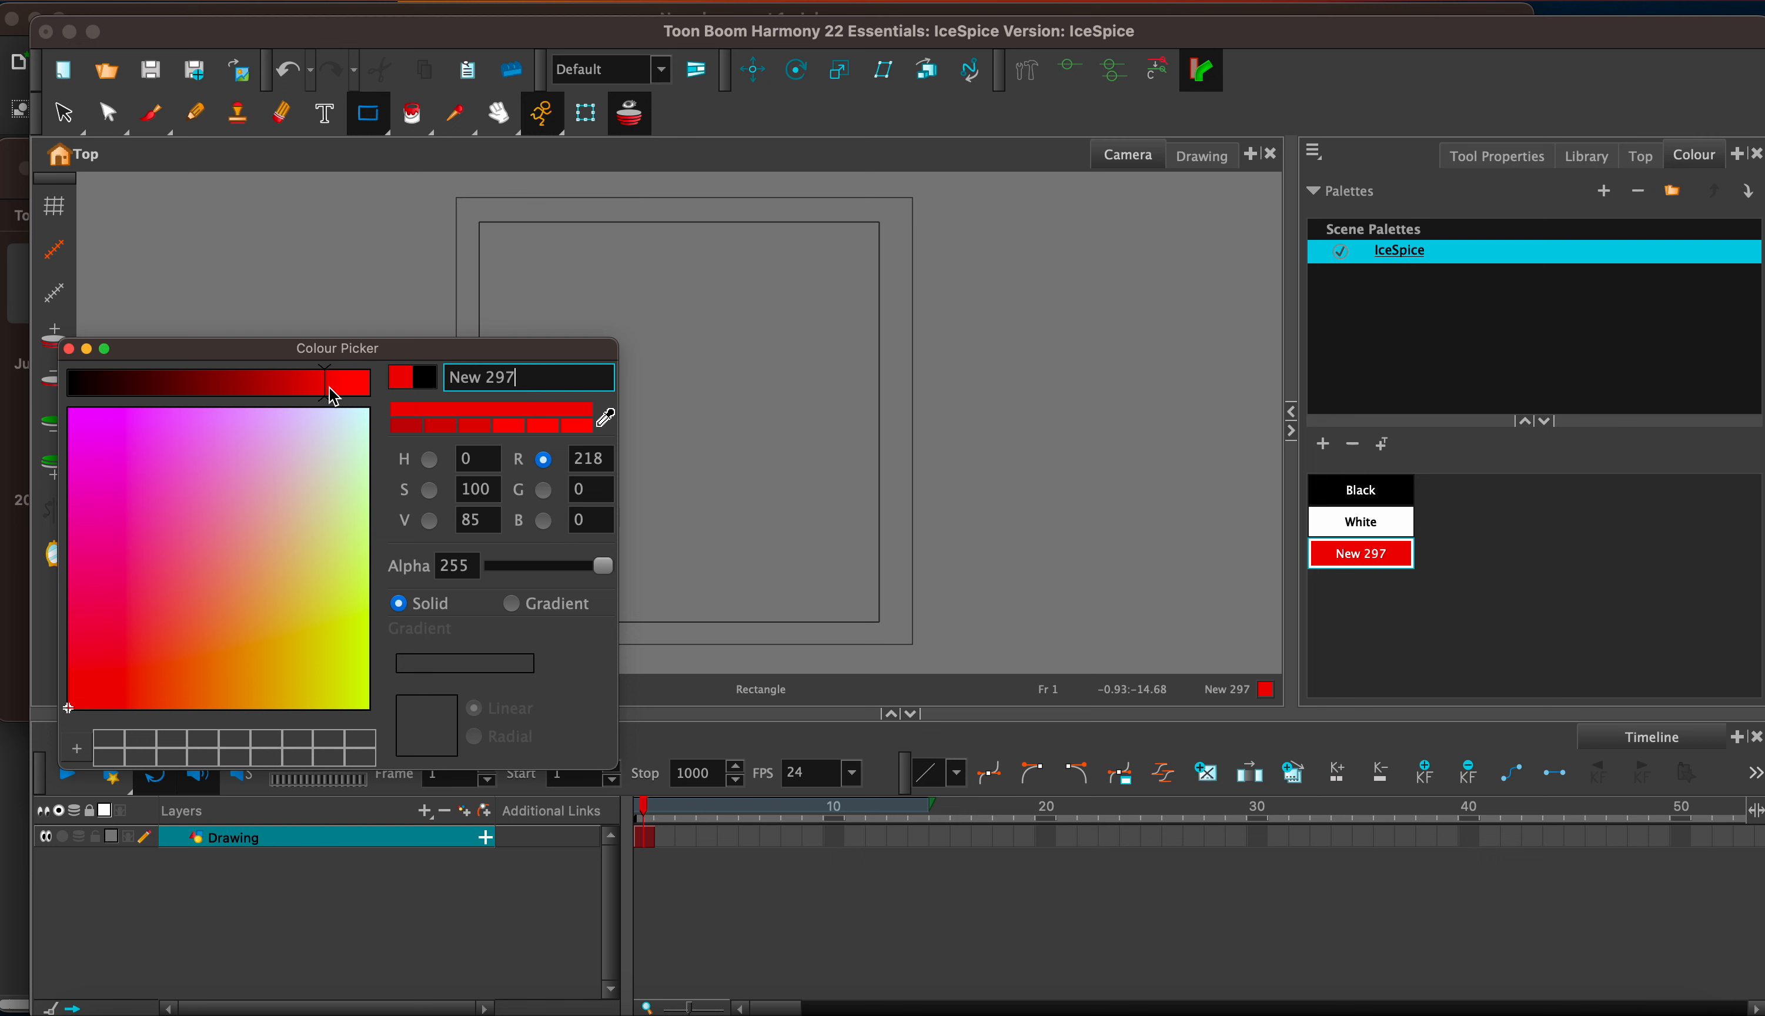
{"action": "left_click", "coordinate": [308, 511]}
{"action": "left_click", "coordinate": [288, 520]}
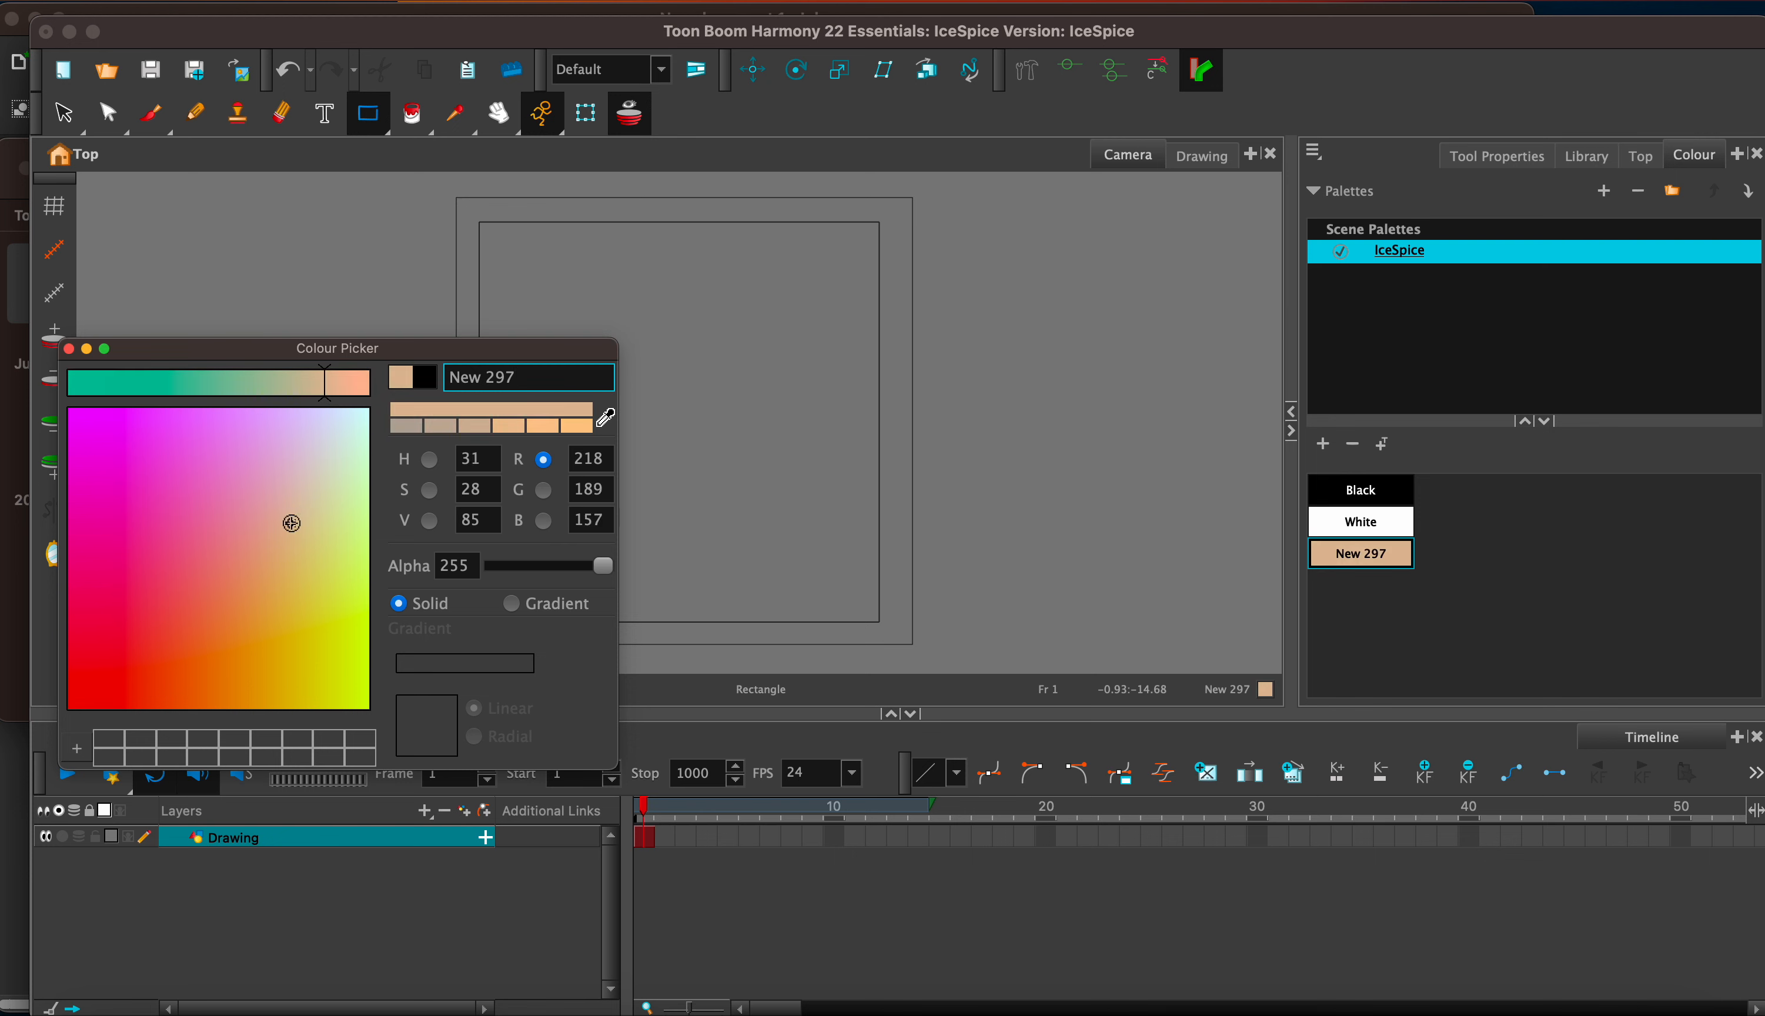
{"action": "left_click", "coordinate": [282, 534]}
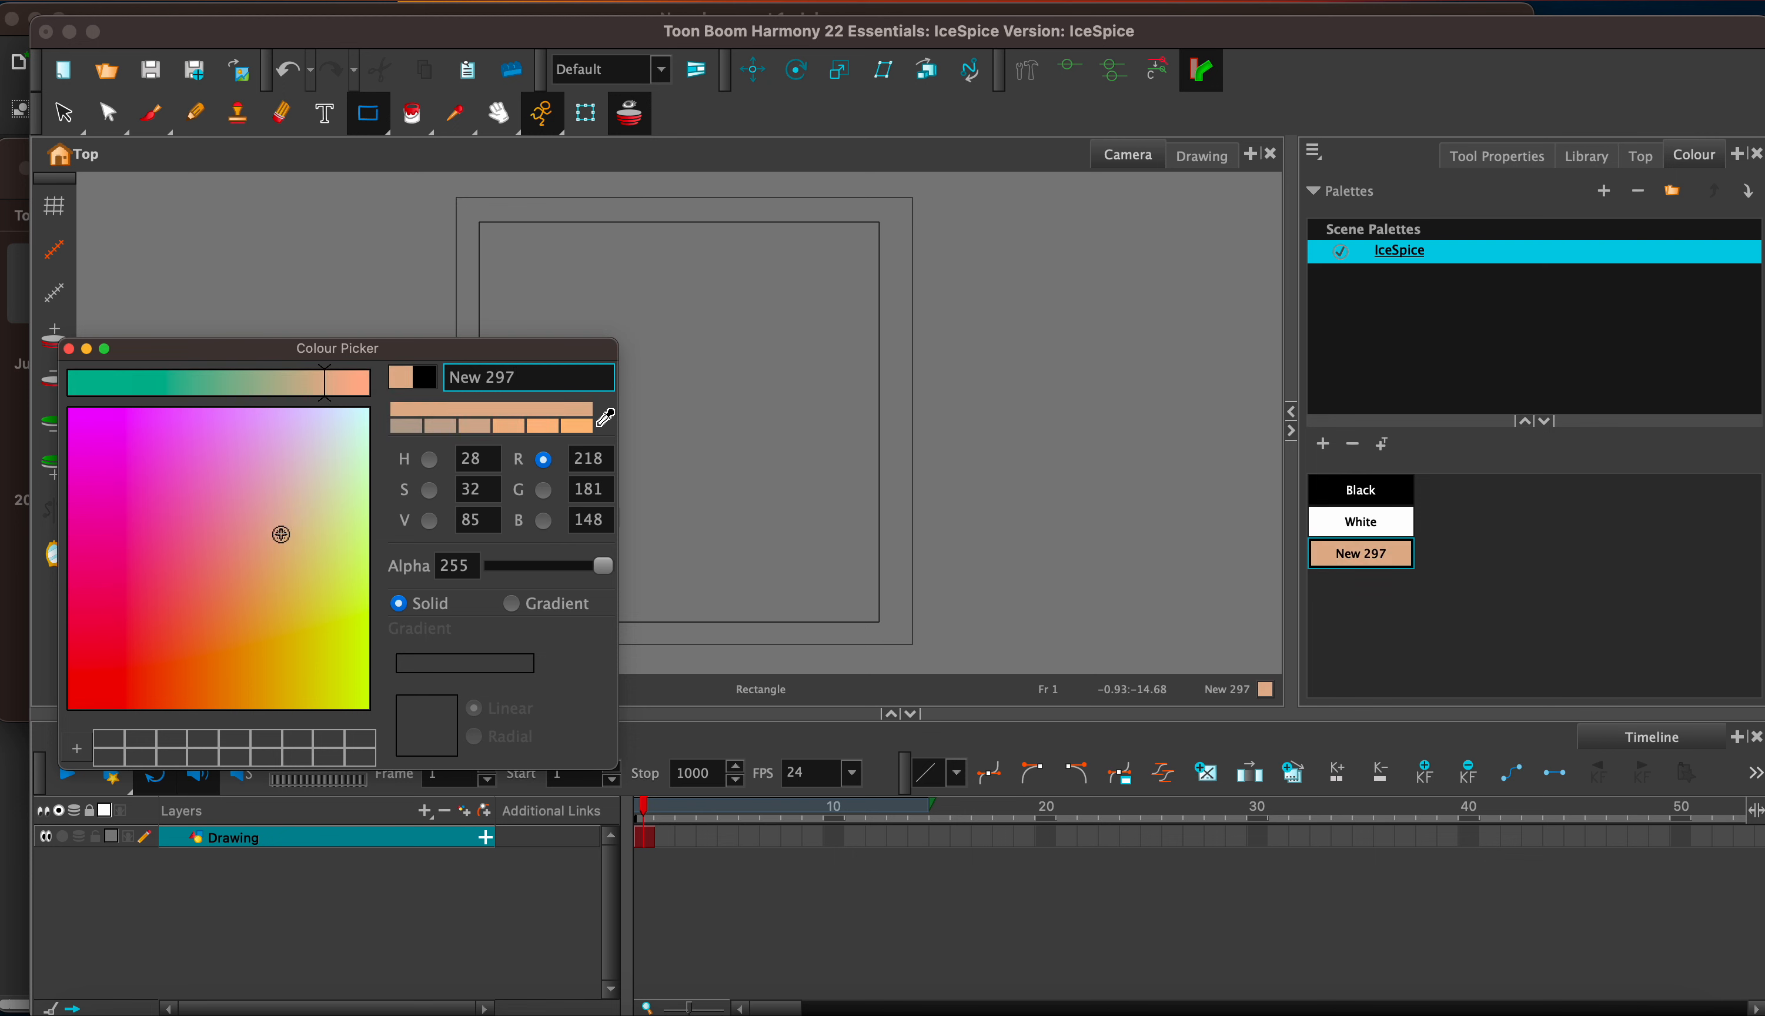
{"action": "left_click", "coordinate": [68, 348]}
{"action": "left_click", "coordinate": [412, 114]}
{"action": "left_click", "coordinate": [640, 408]}
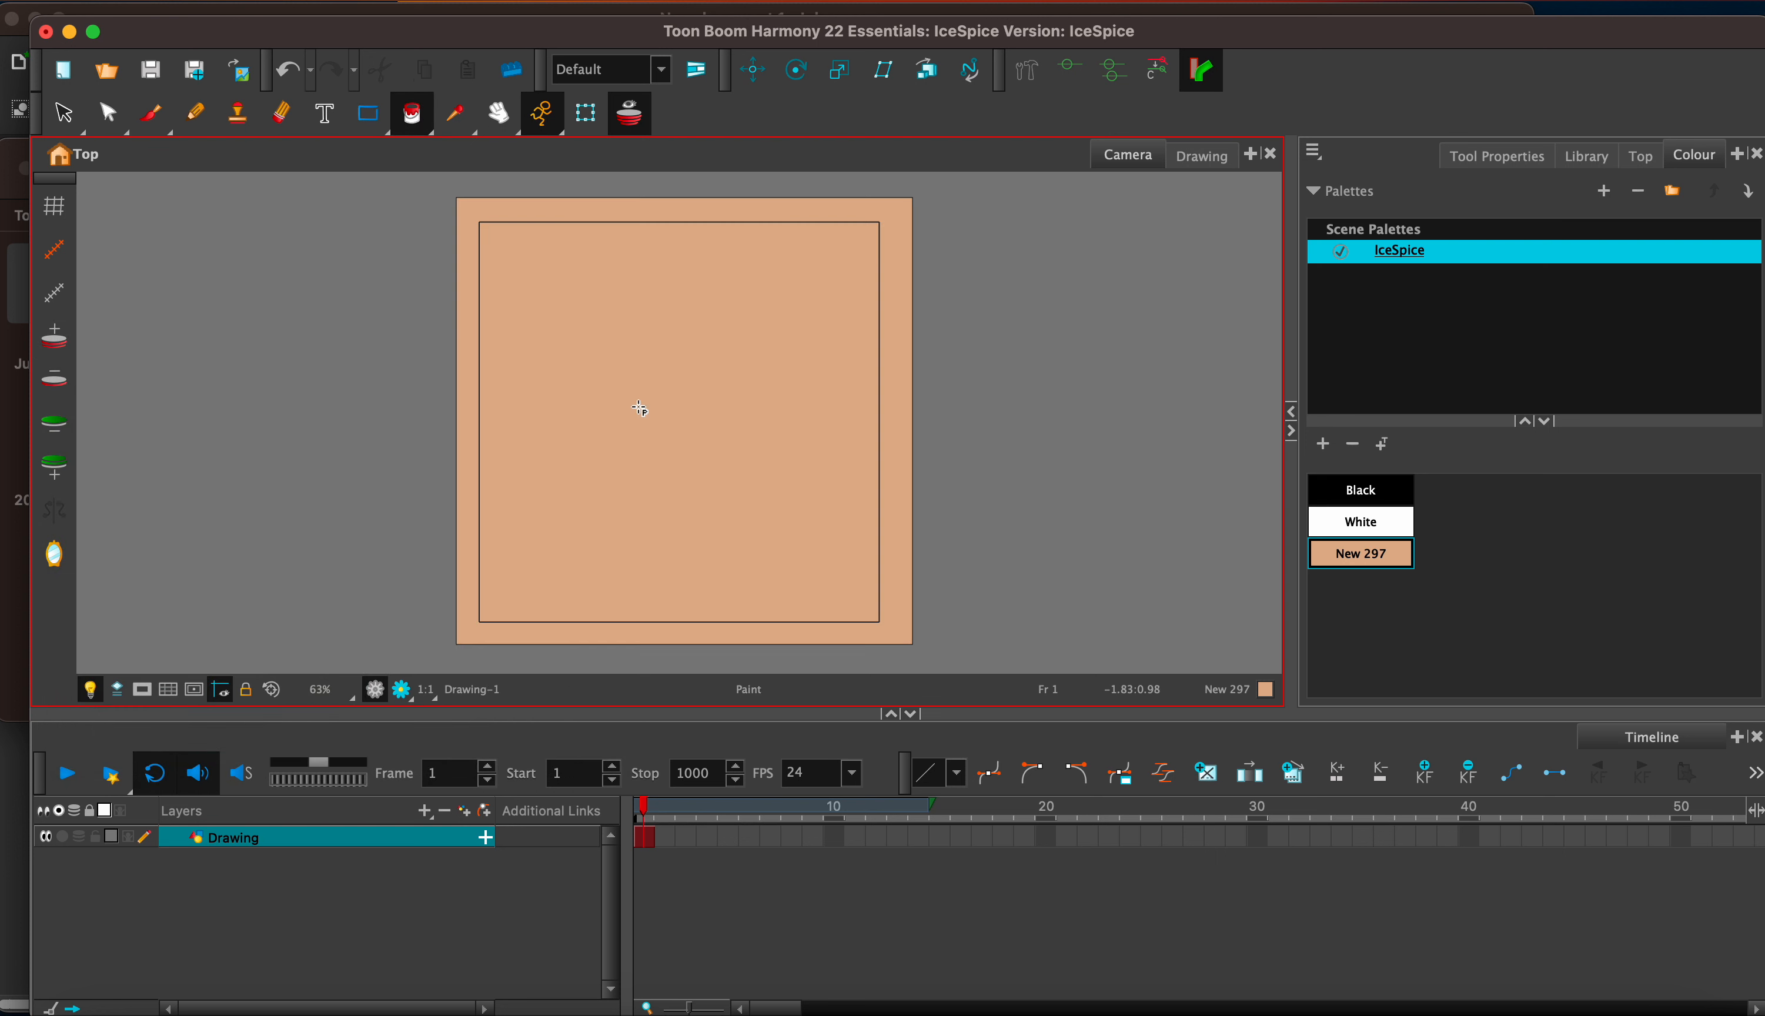
Step: Add drawing layers named Glass, Ice1, Ice2 and Ice3
{"action": "left_click", "coordinate": [424, 811]}
{"action": "left_click", "coordinate": [449, 875]}
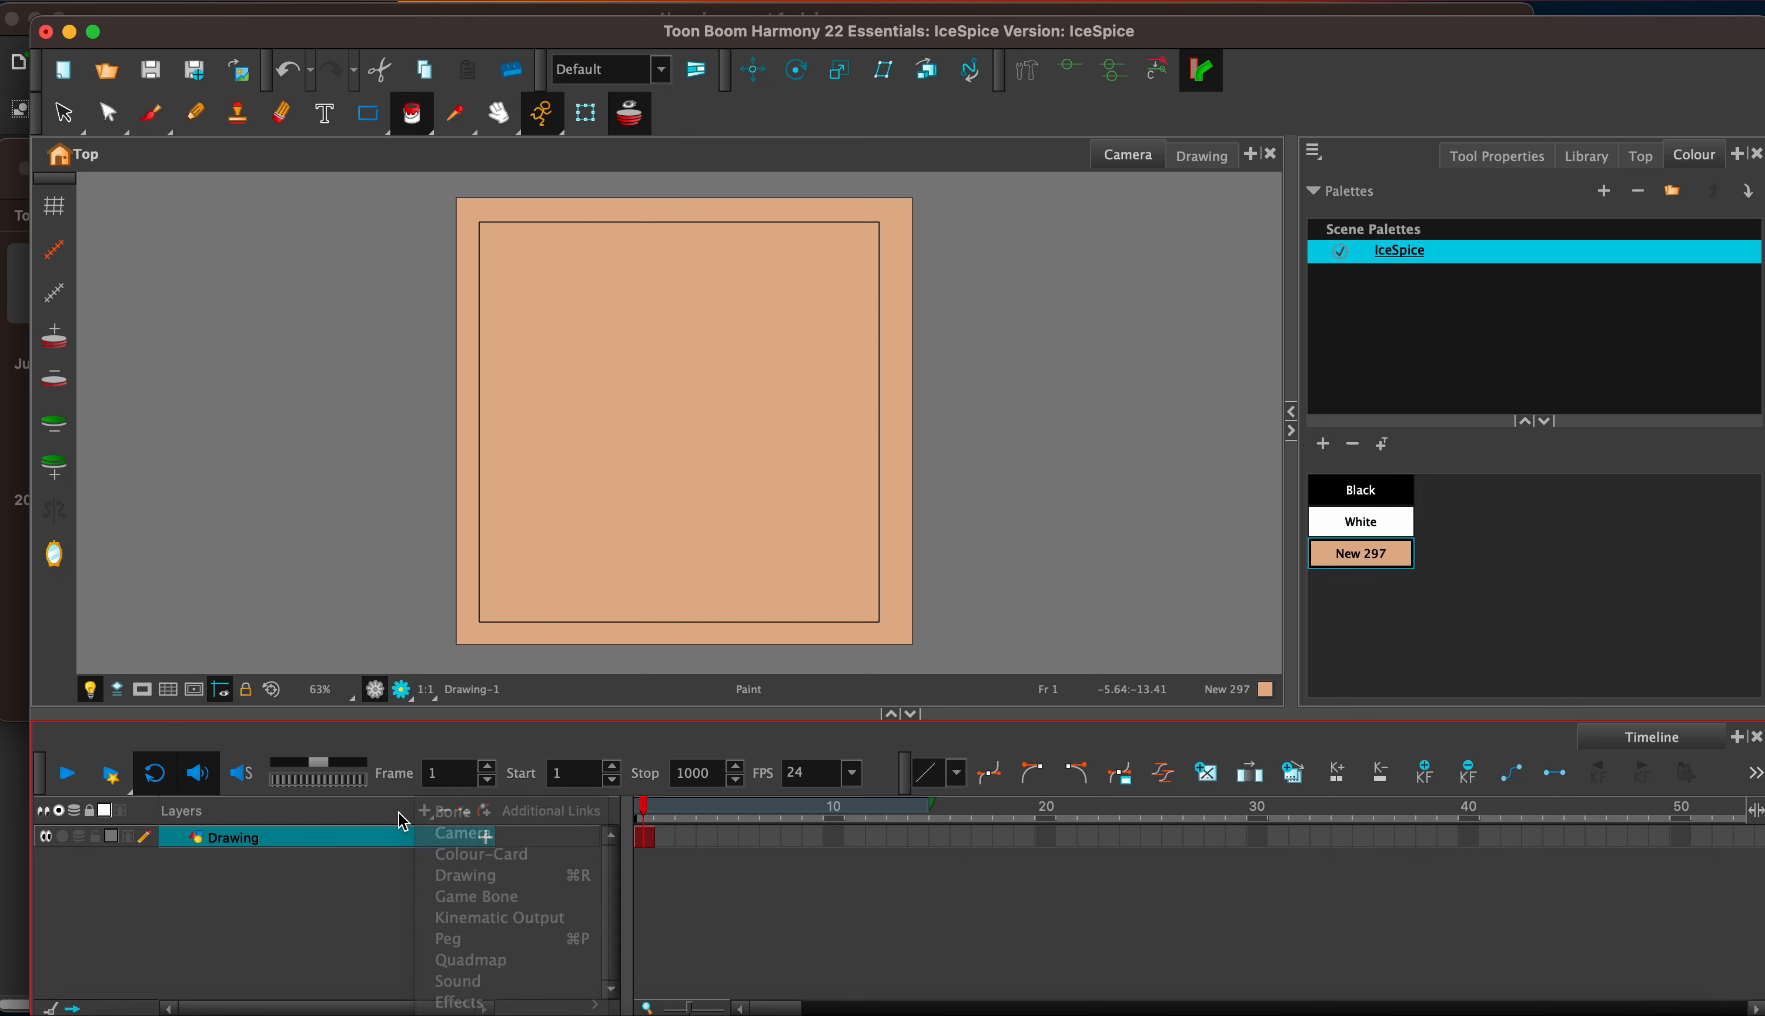
{"action": "type", "text": "Glass"}
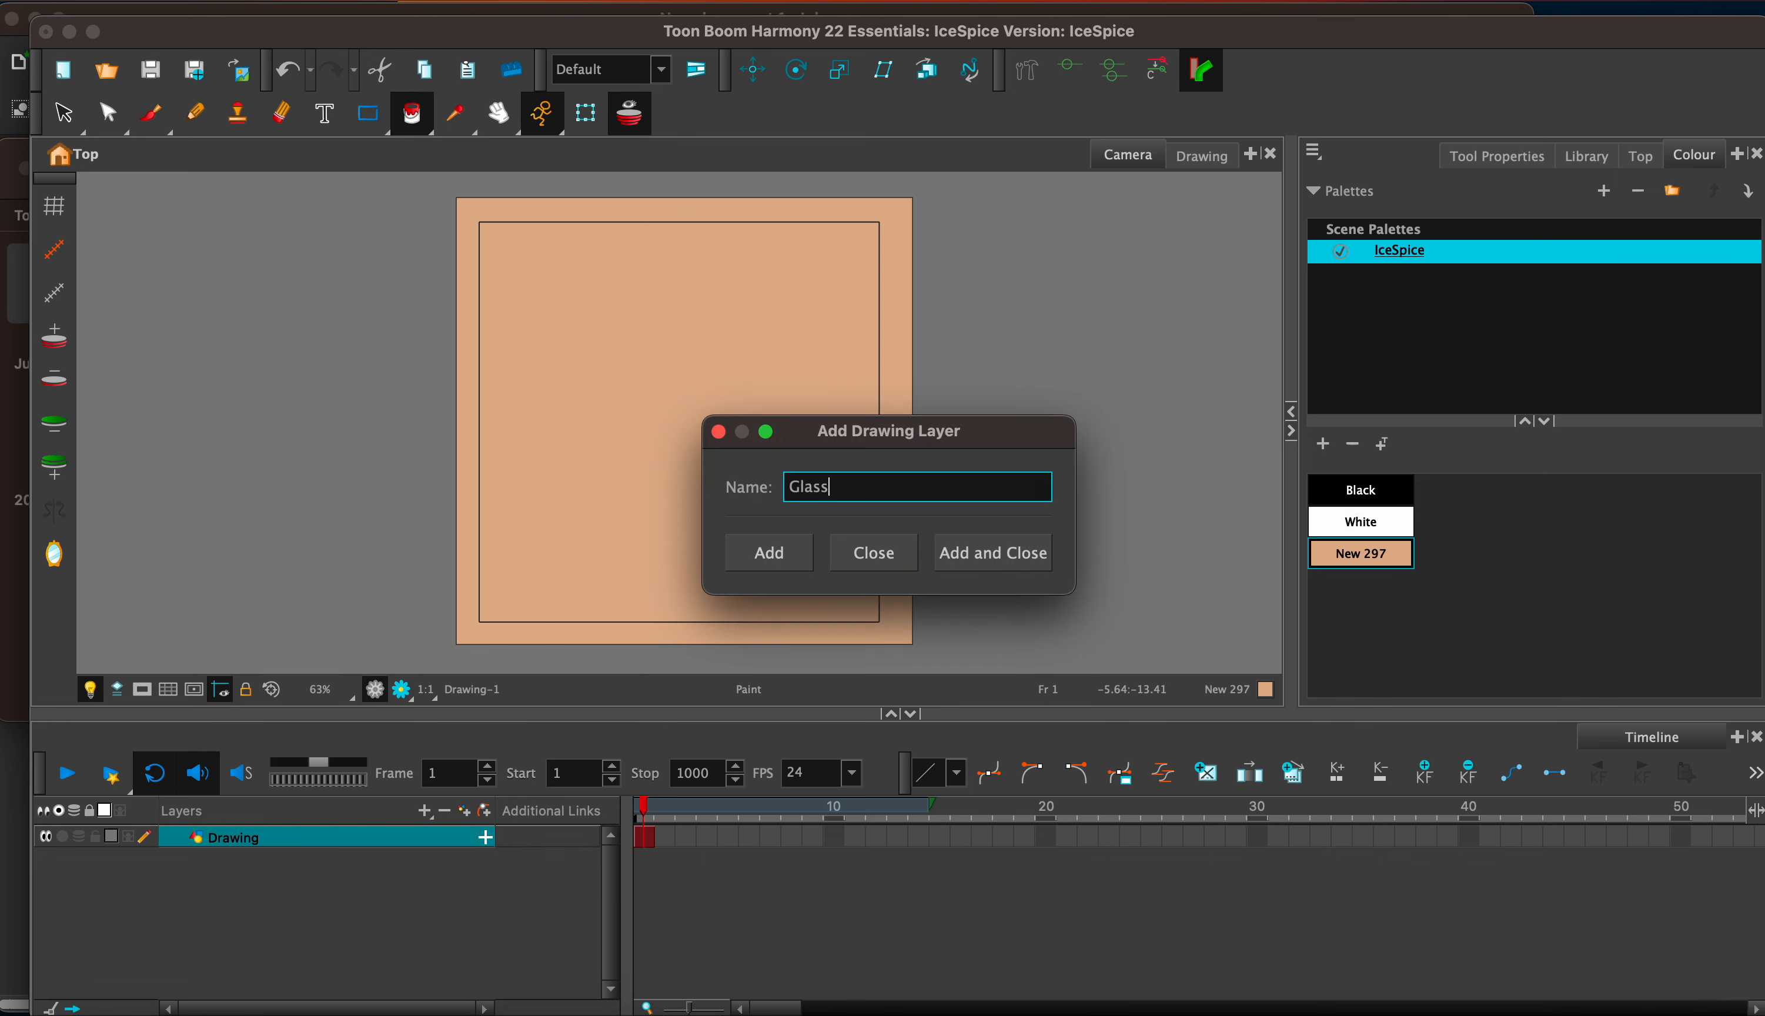
{"action": "key", "text": "Return"}
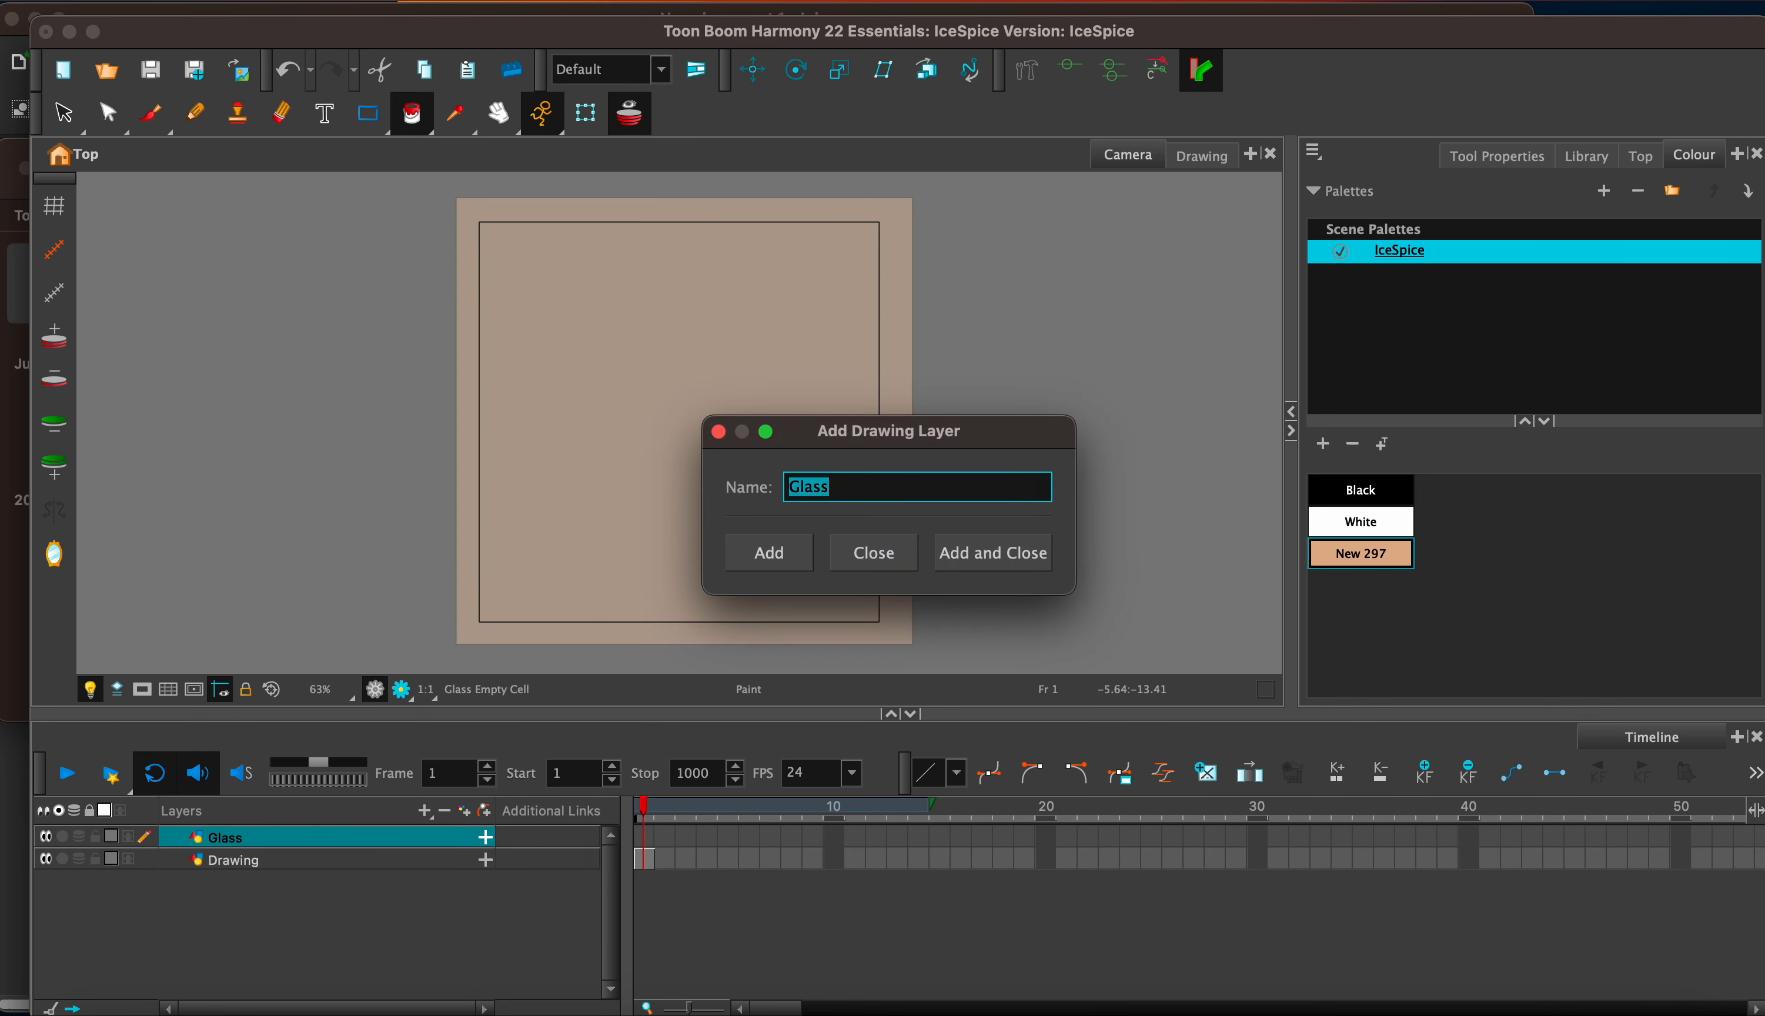
{"action": "type", "text": "Ice1"}
{"action": "key", "text": "Return"}
{"action": "type", "text": "Ice2"}
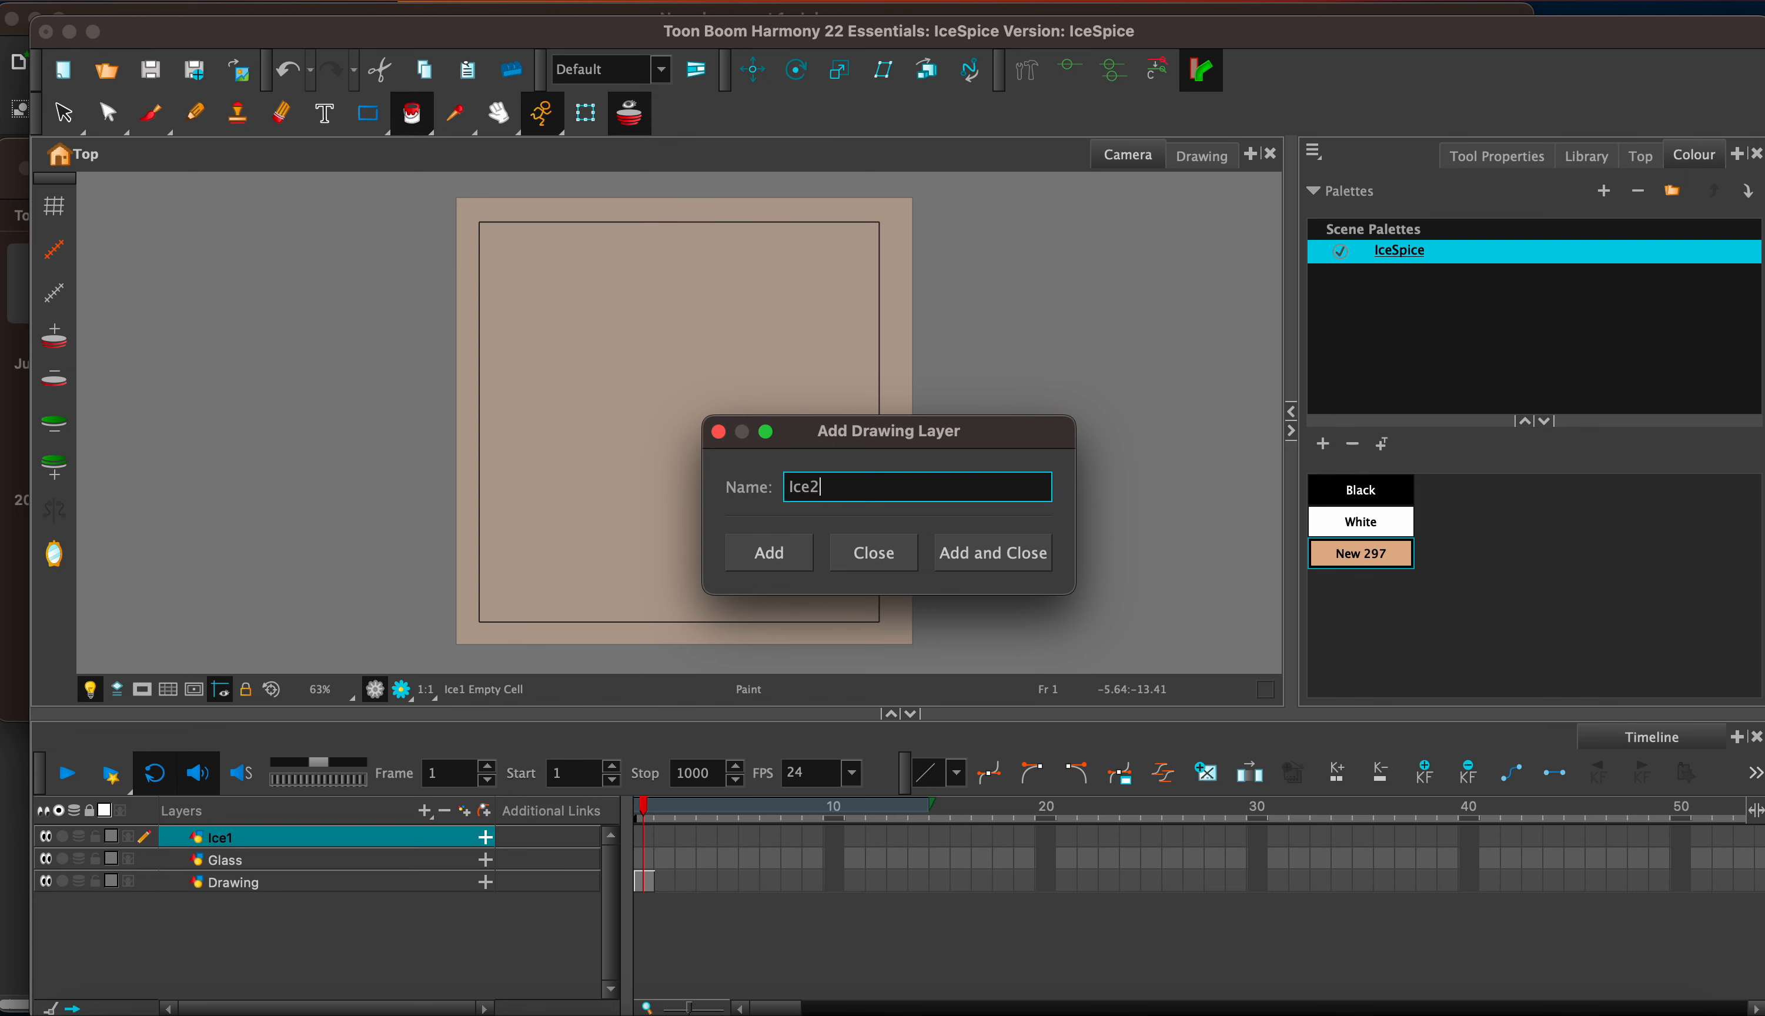
{"action": "key", "text": "Return"}
{"action": "key", "text": "Right"}
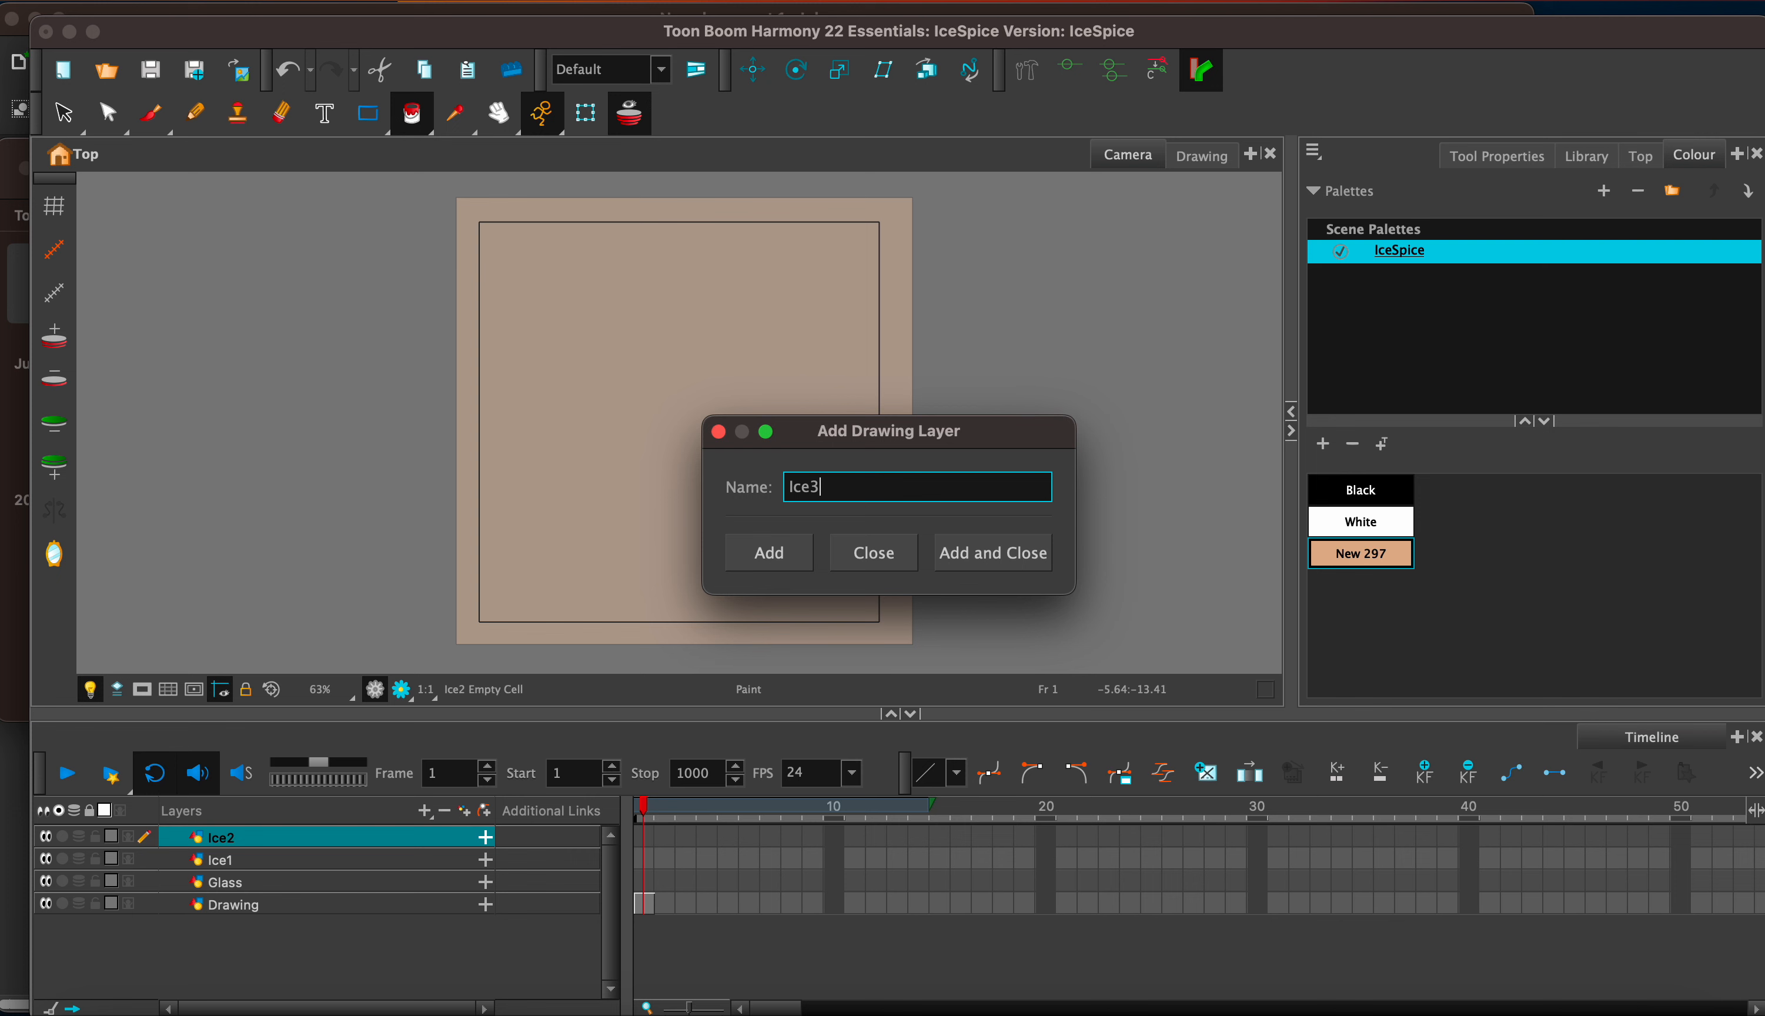
{"action": "key", "text": "Return"}
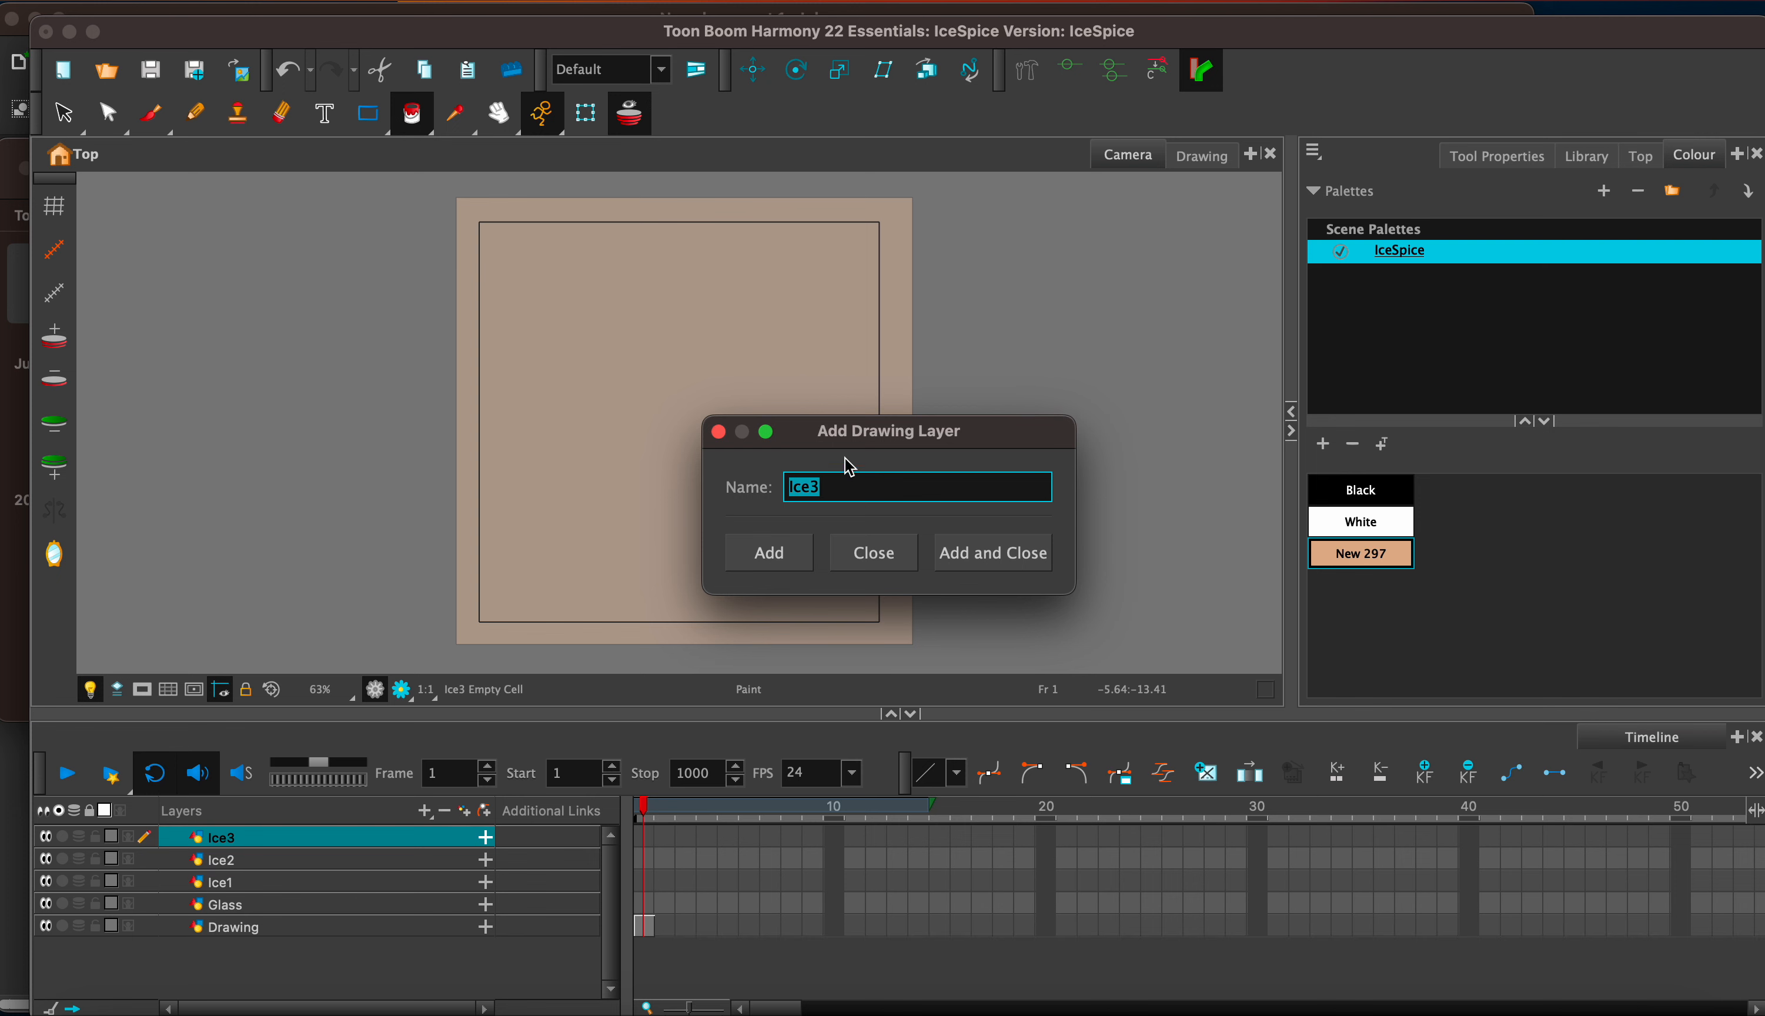
Step: Add drawing layers named SpiceShaker and Spices
{"action": "type", "text": "SpiceShaker"}
{"action": "key", "text": "Return"}
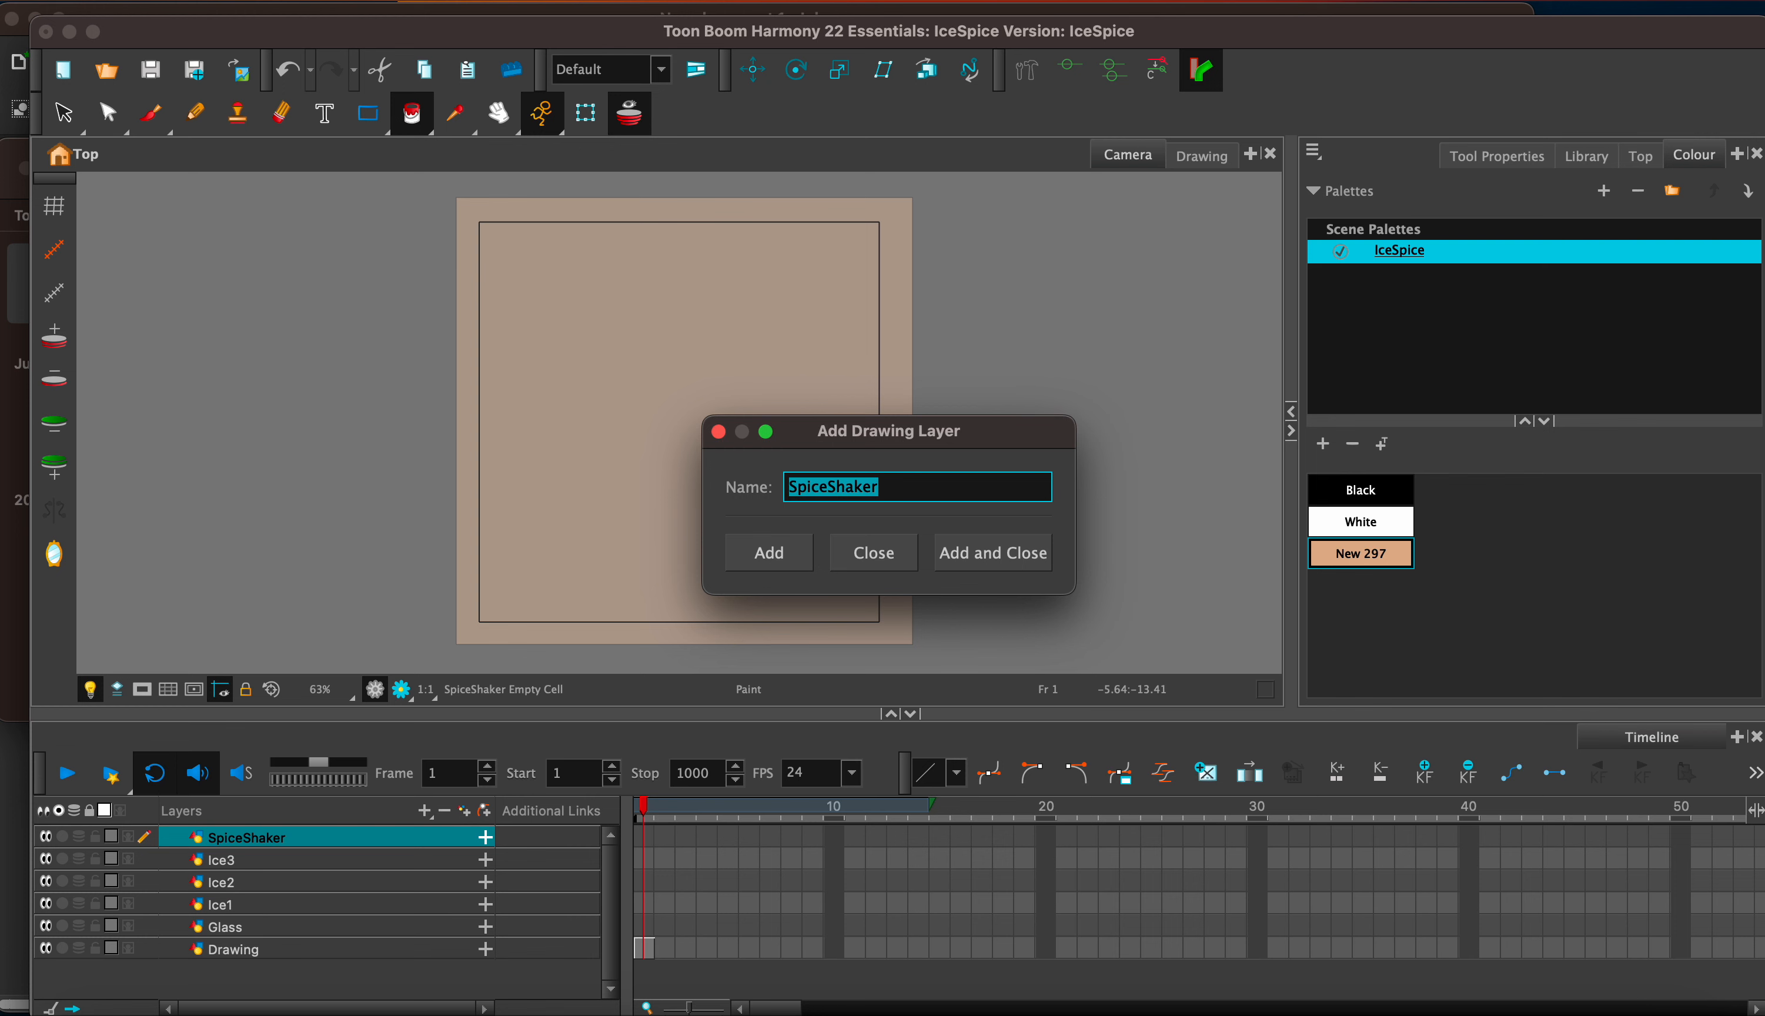
{"action": "type", "text": "Spices"}
{"action": "key", "text": "Return"}
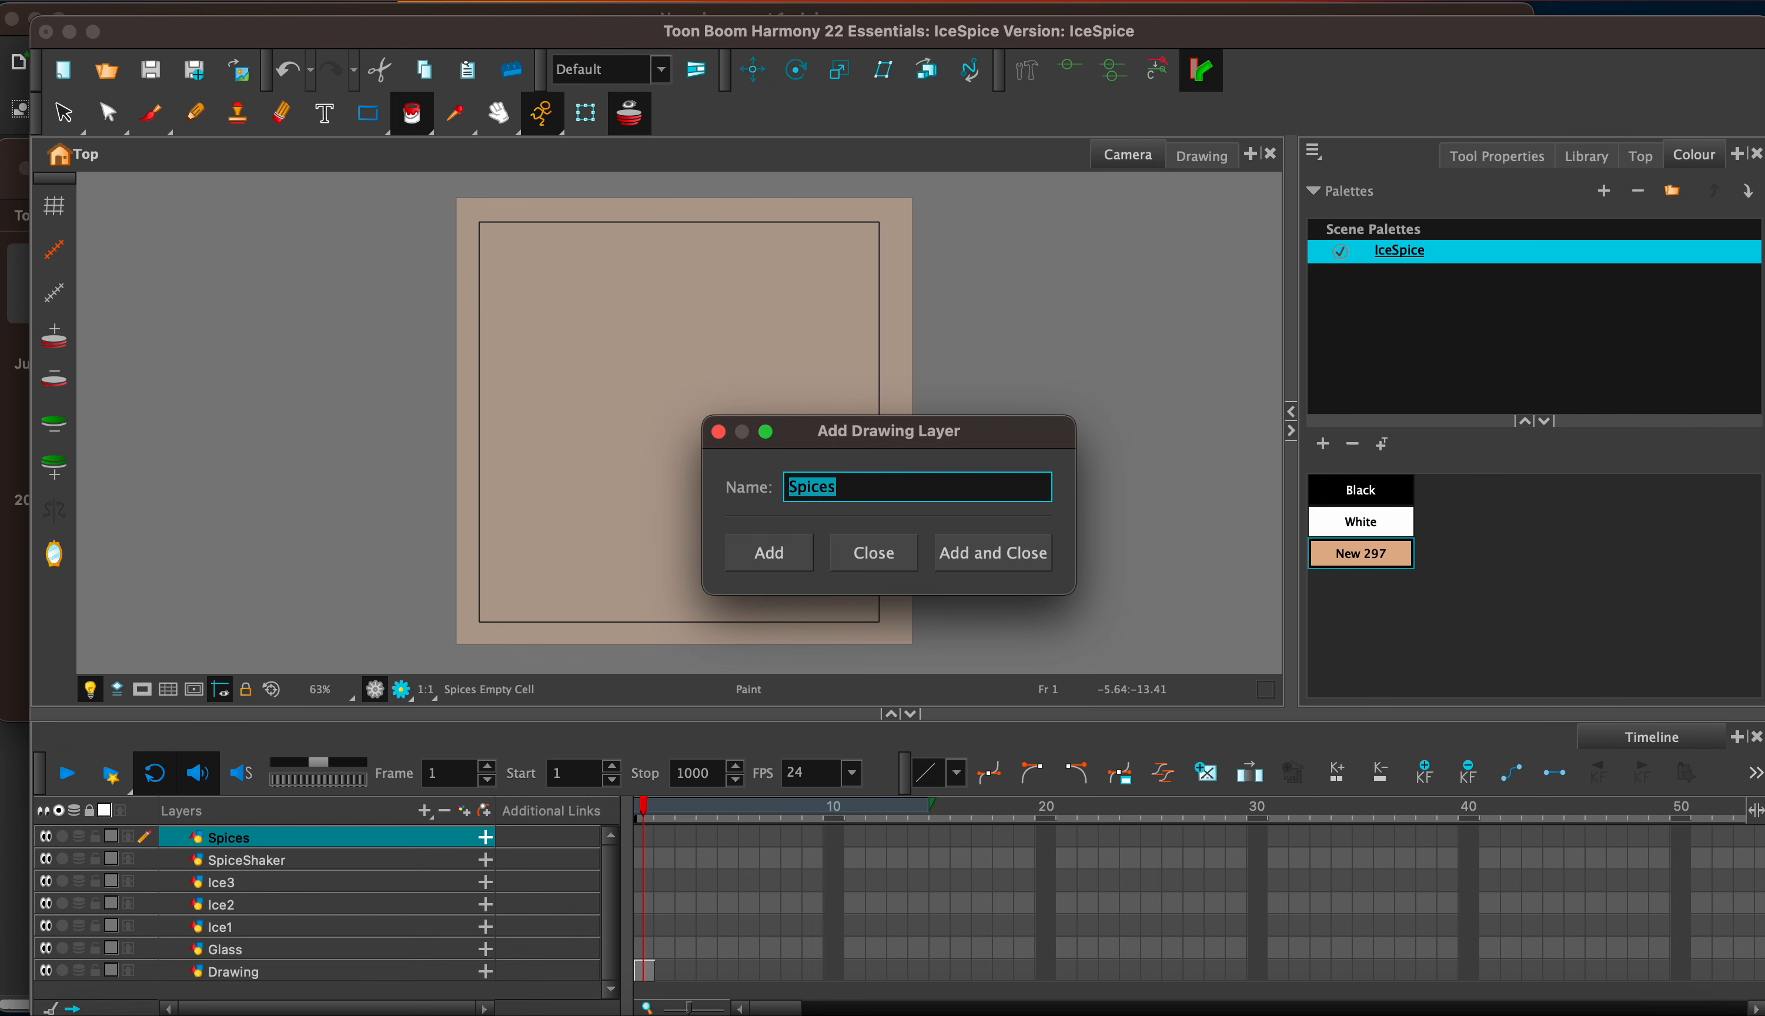
Step: Add drawing layers named Face, Mouth, Eyes and Eyes2, and finish adding layers
{"action": "type", "text": "Face"}
{"action": "key", "text": "Return"}
{"action": "type", "text": "Mouth"}
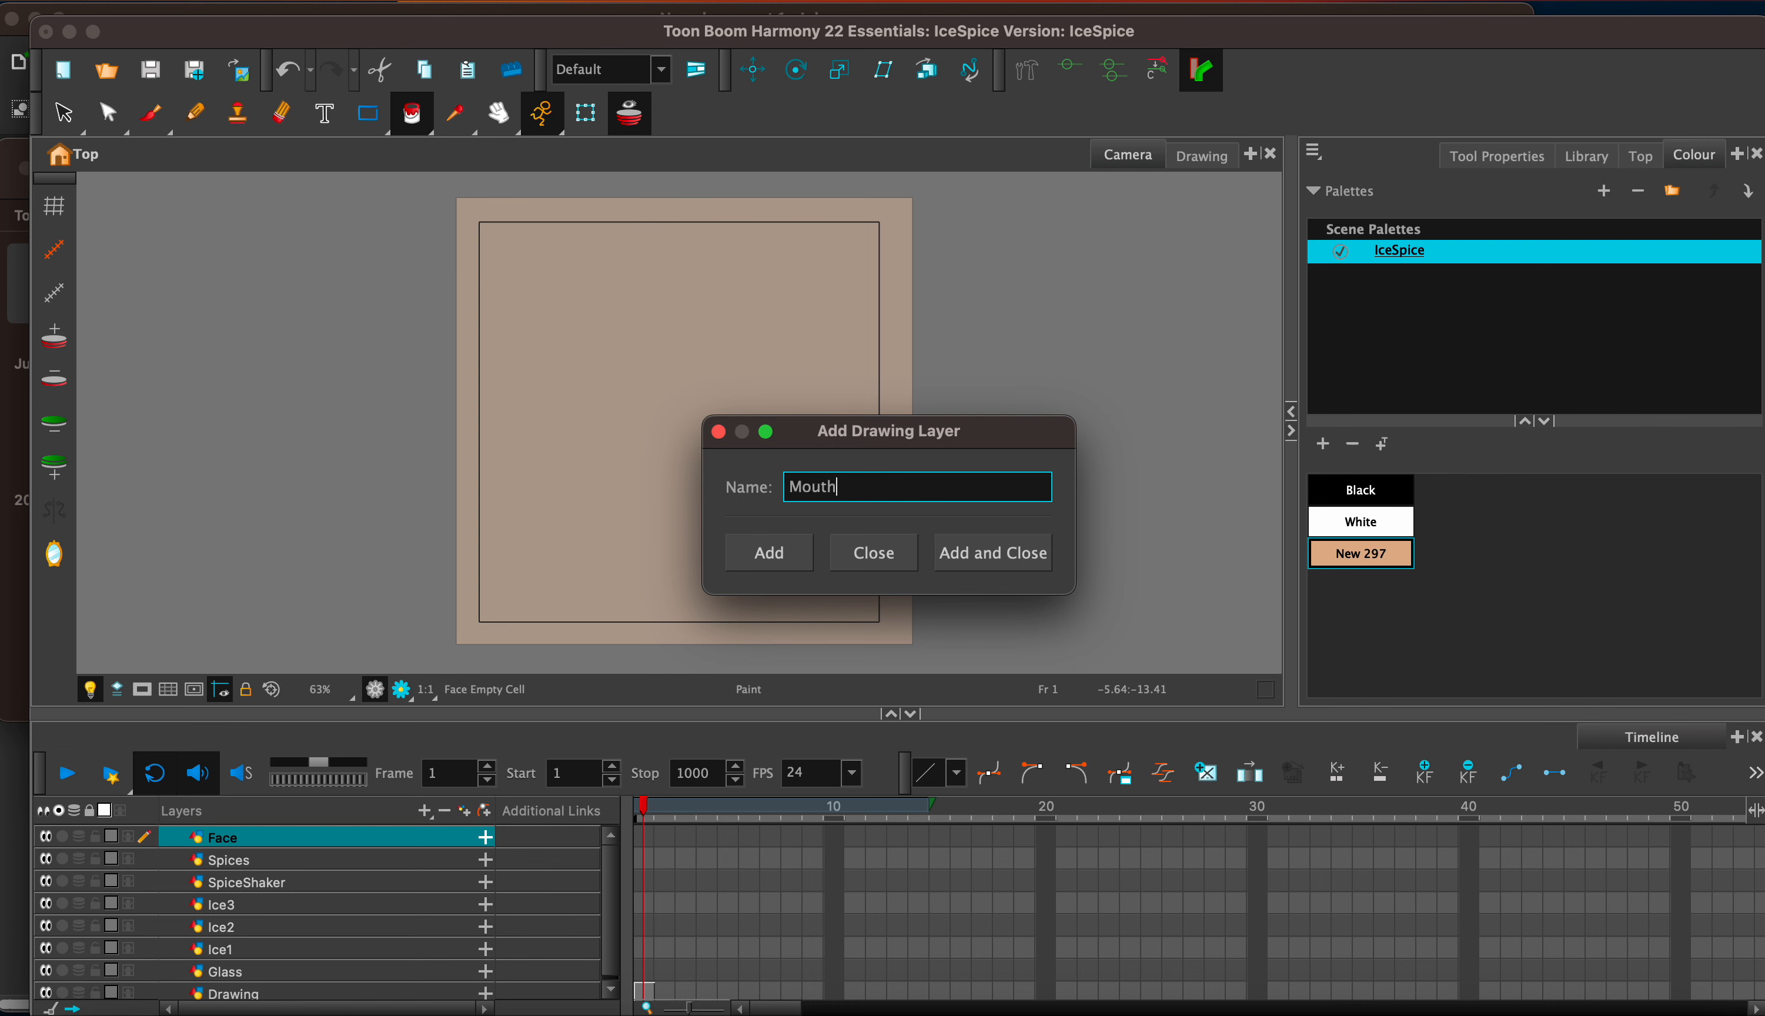
{"action": "key", "text": "Return"}
{"action": "type", "text": "Eyes"}
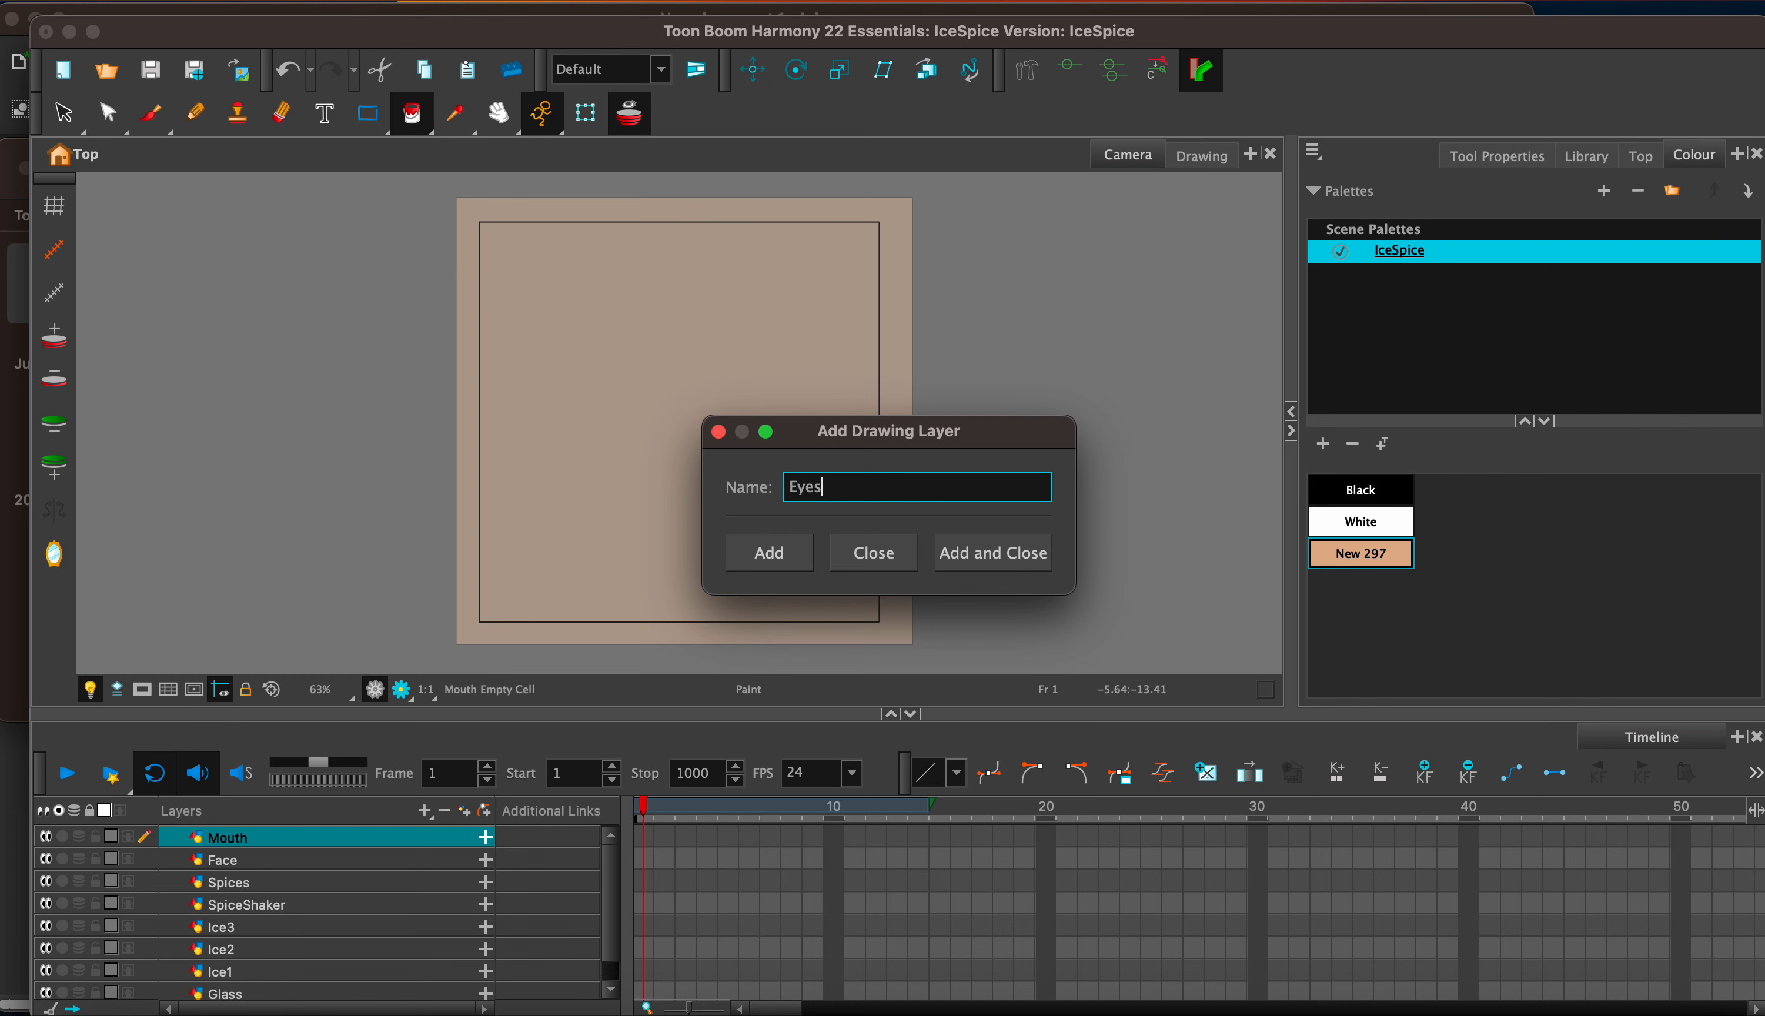
{"action": "key", "text": "Return"}
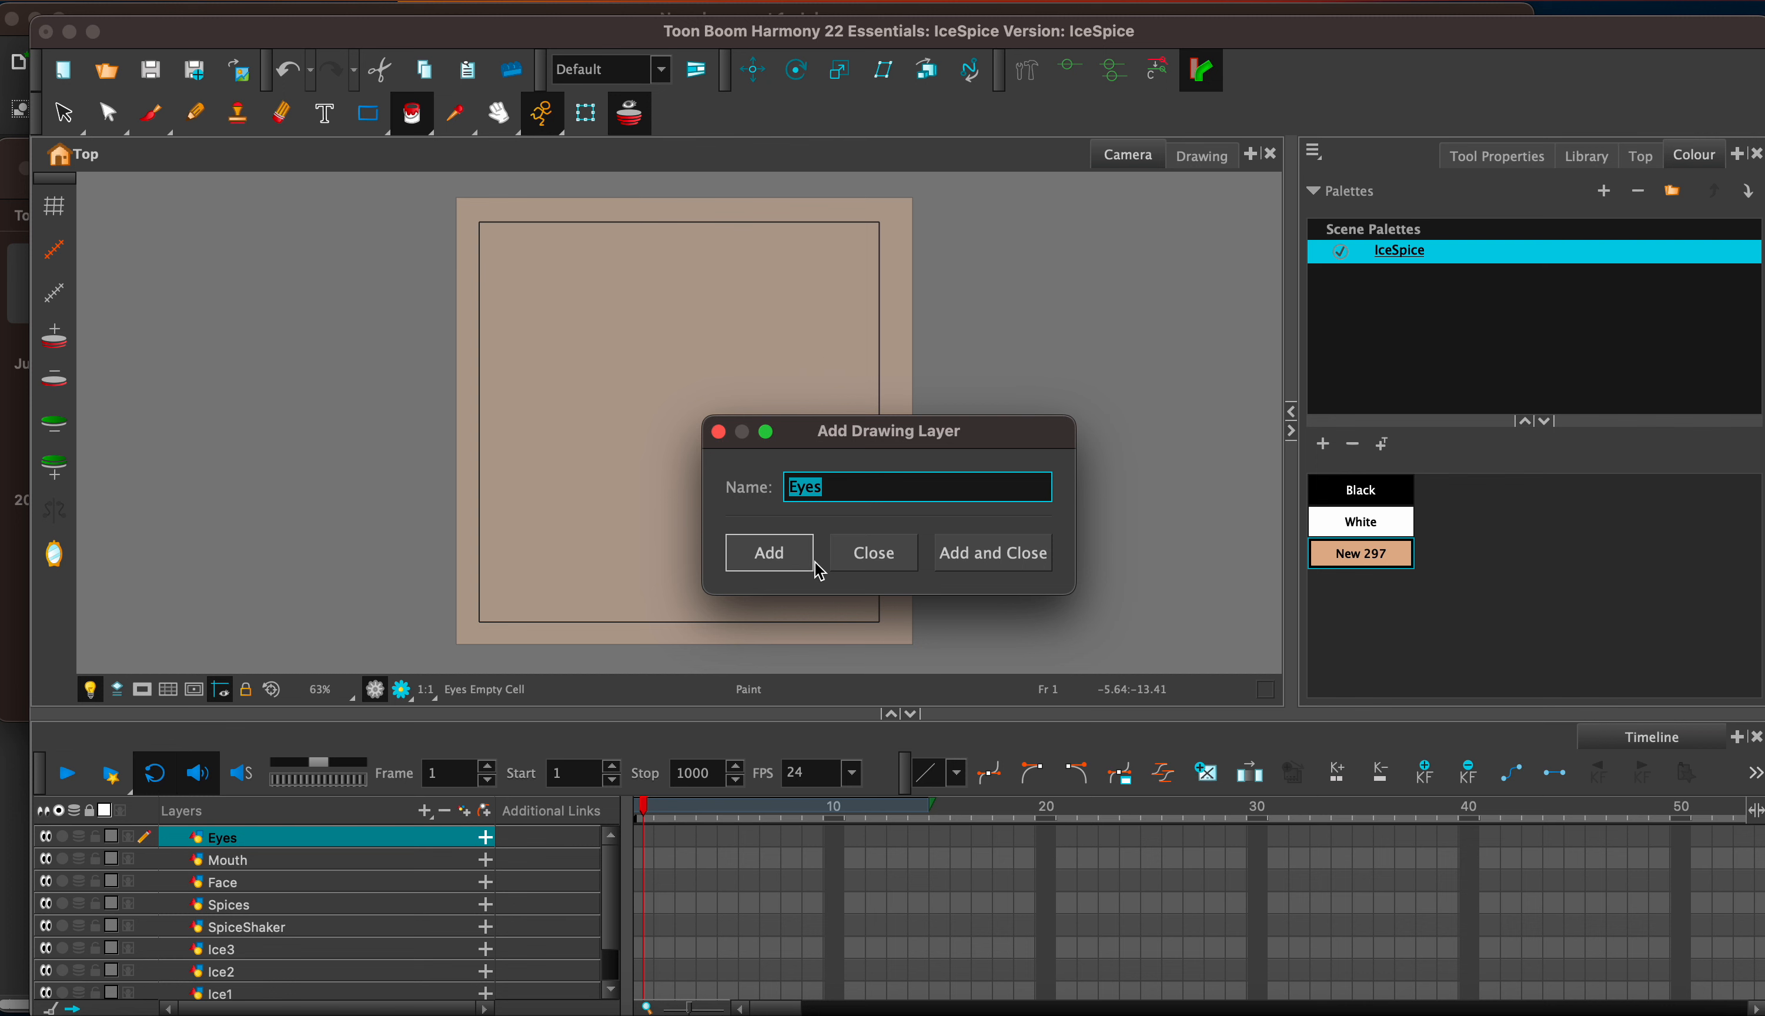
{"action": "left_click", "coordinate": [832, 491]}
{"action": "type", "text": "2"}
{"action": "key", "text": "Return"}
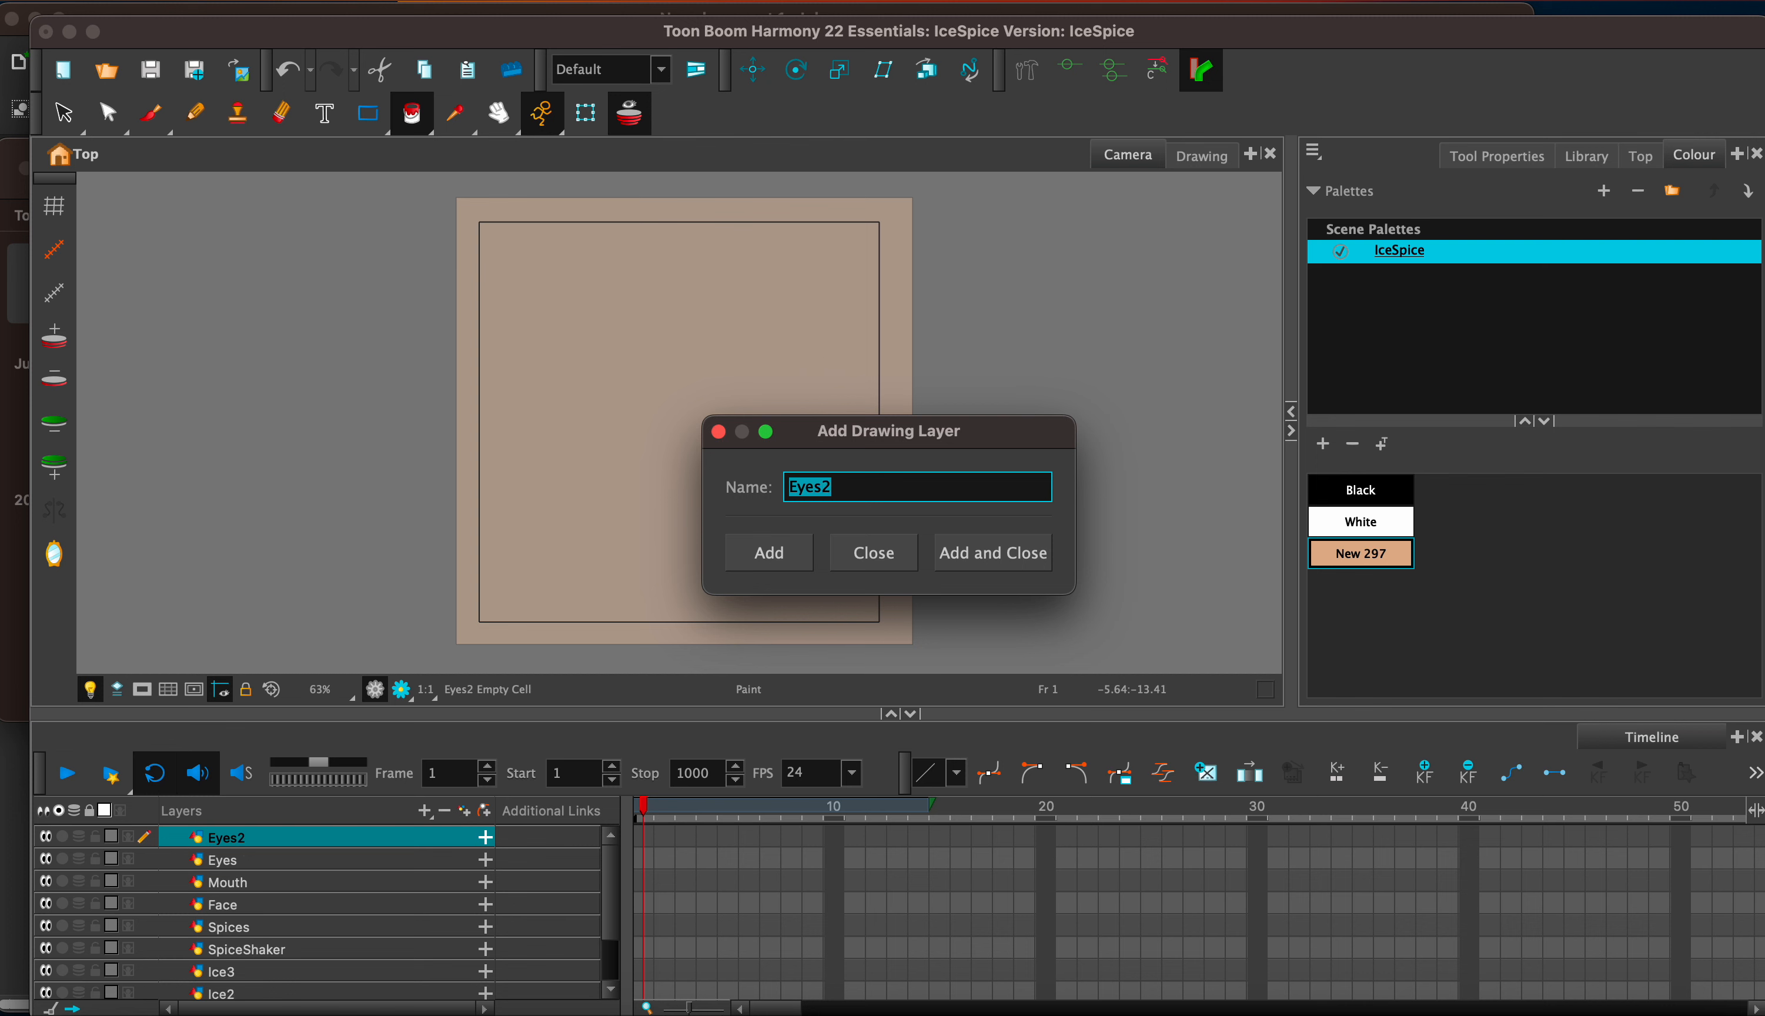
{"action": "left_click", "coordinate": [719, 432]}
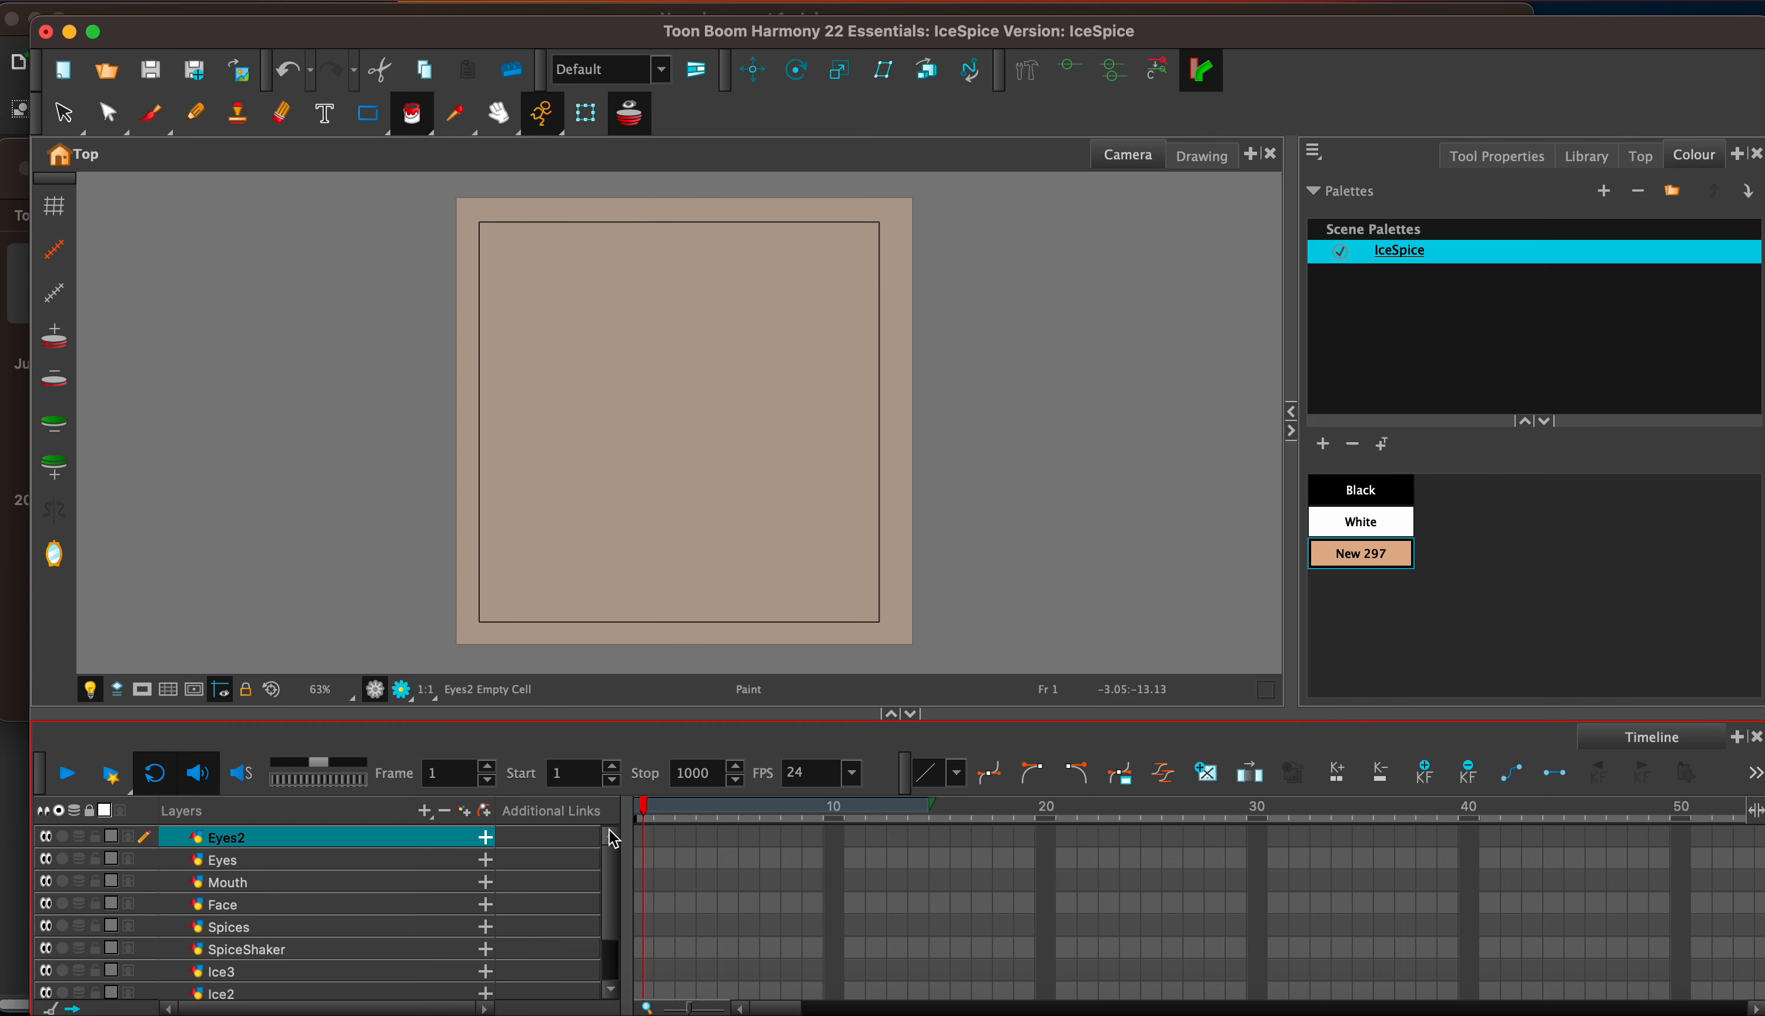
Step: Extend the exposure of the background on the Drawing layer to frame 1000, overwriting existing cells
{"action": "scroll", "coordinate": [612, 940], "scroll_direction": "down", "scroll_amount": 3}
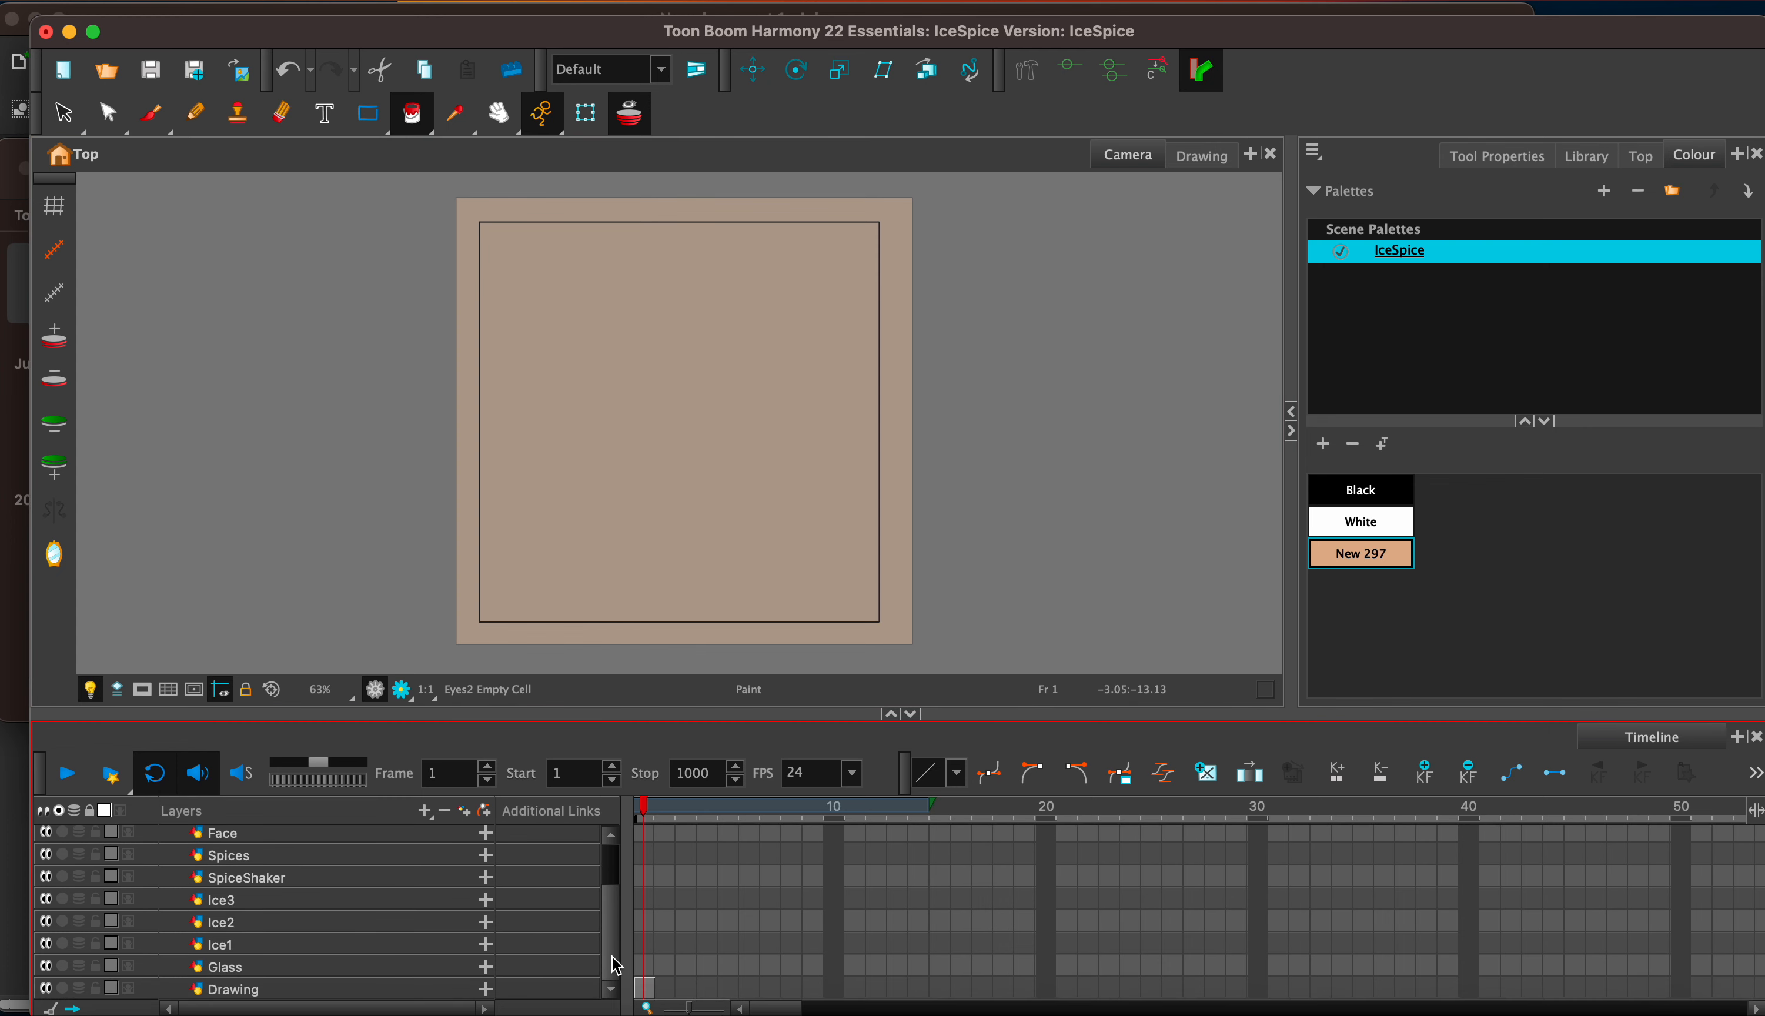
{"action": "left_click", "coordinate": [645, 988]}
{"action": "key", "text": "F5"}
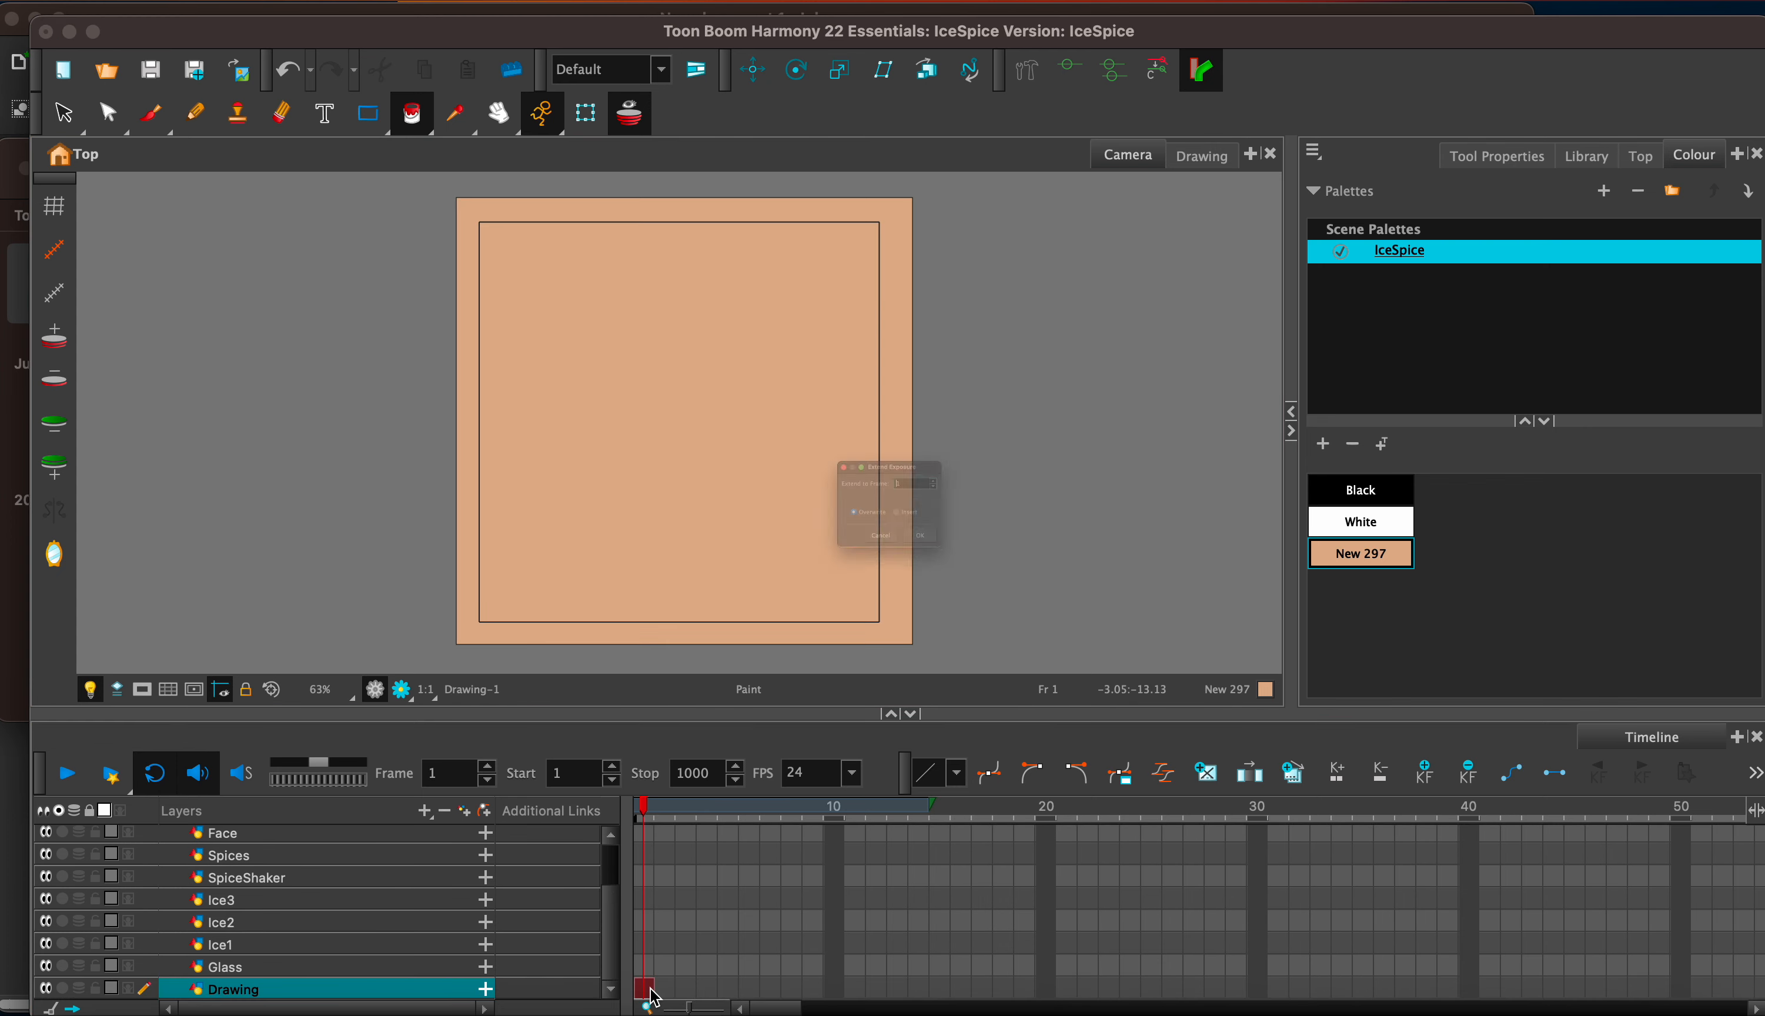
{"action": "type", "text": "1000"}
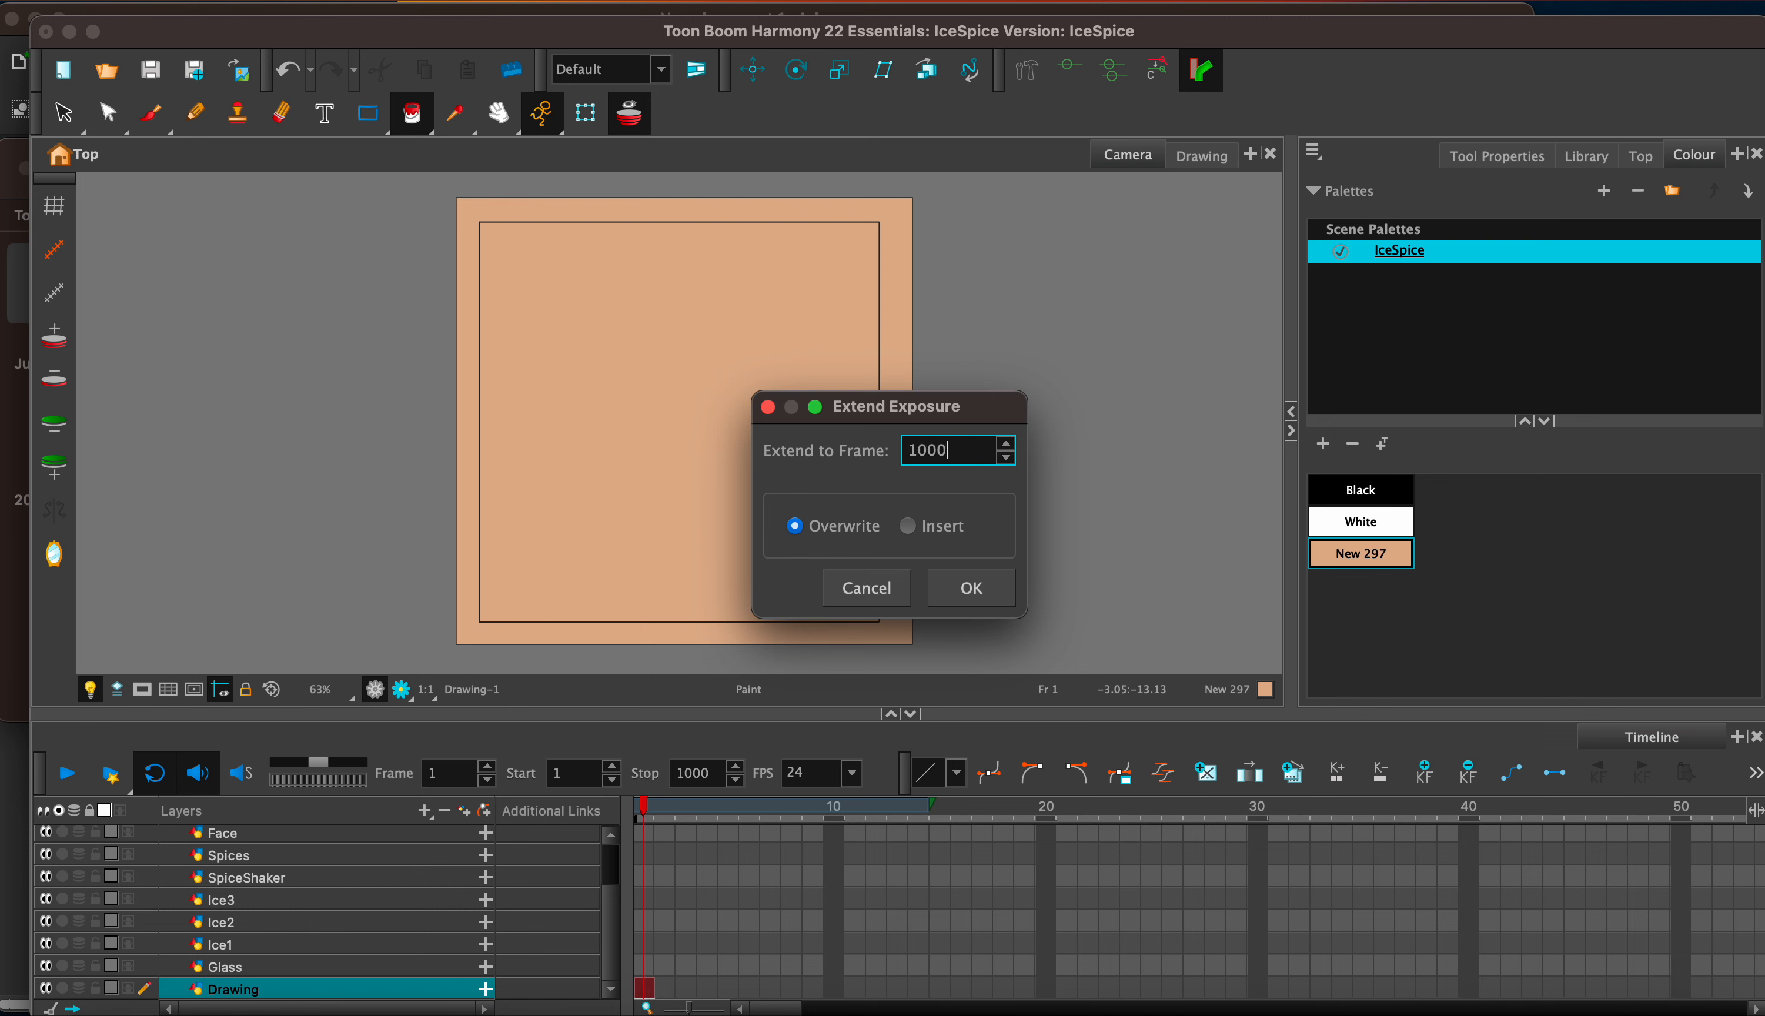
{"action": "key", "text": "Return"}
Step: With the Brush in black, draw the glass's top edge, left side and bottom edge in frame 1 of the Glass layer
{"action": "left_click", "coordinate": [645, 966]}
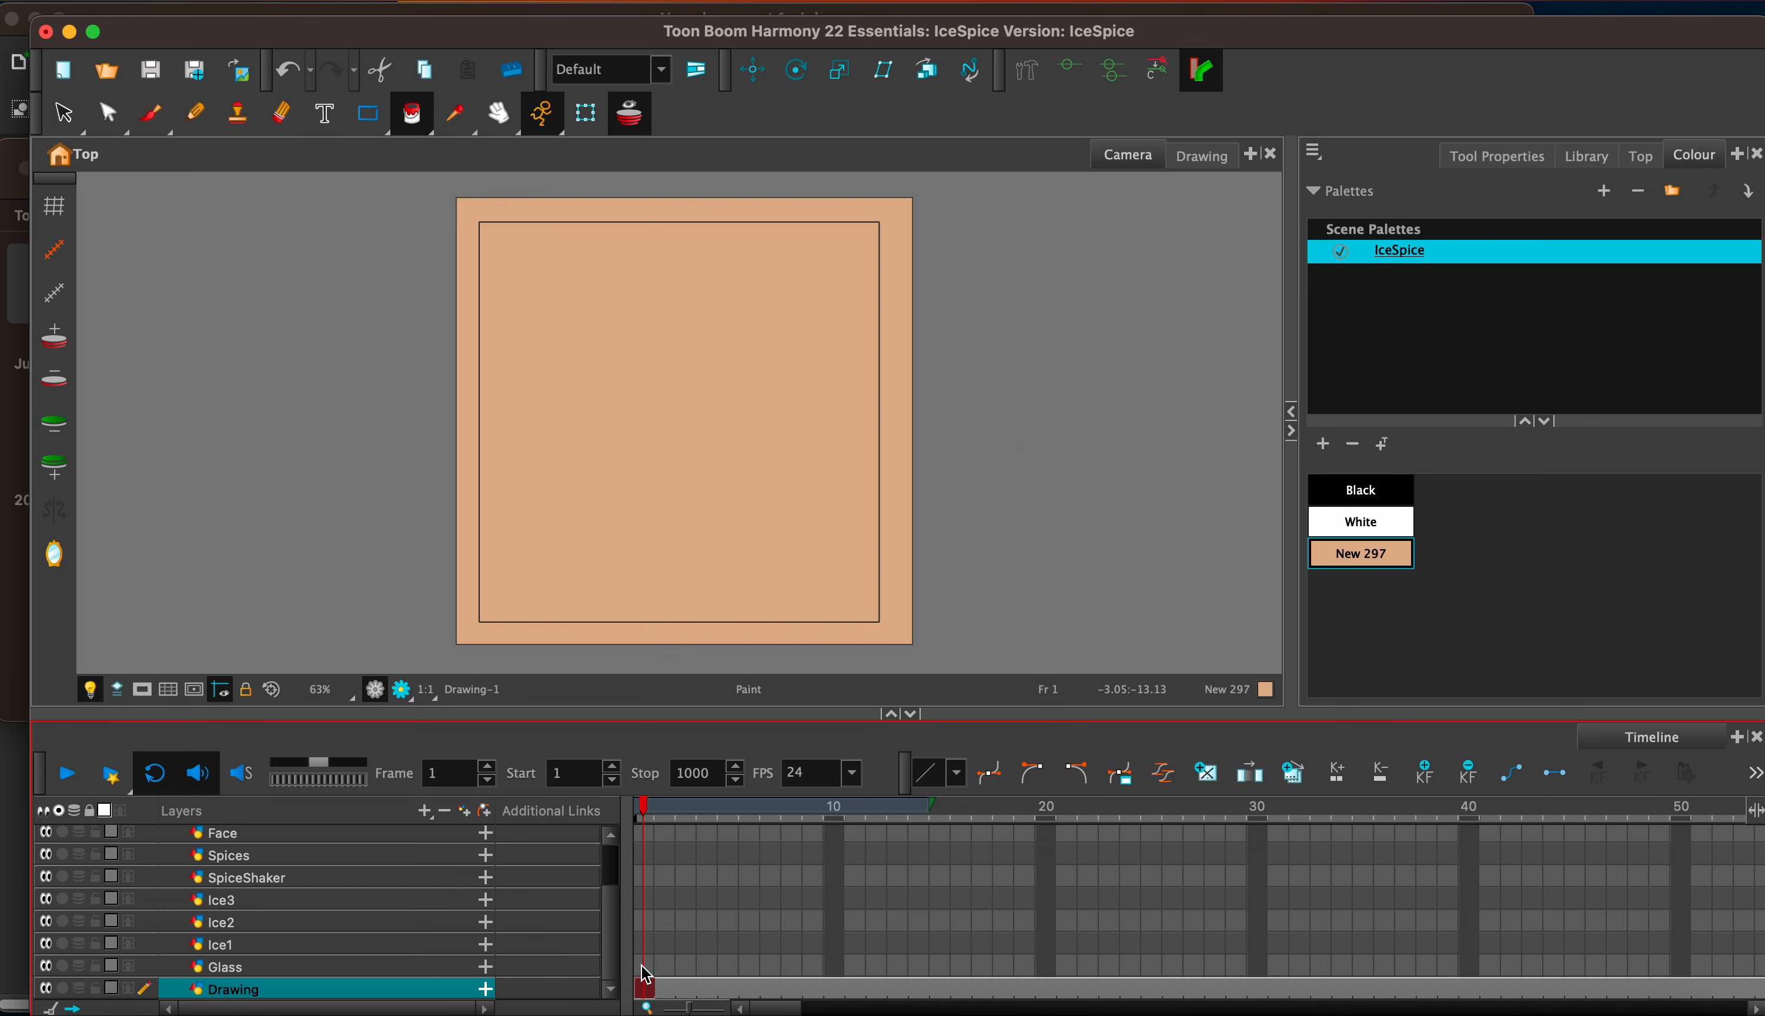
{"action": "key", "text": "alt+b"}
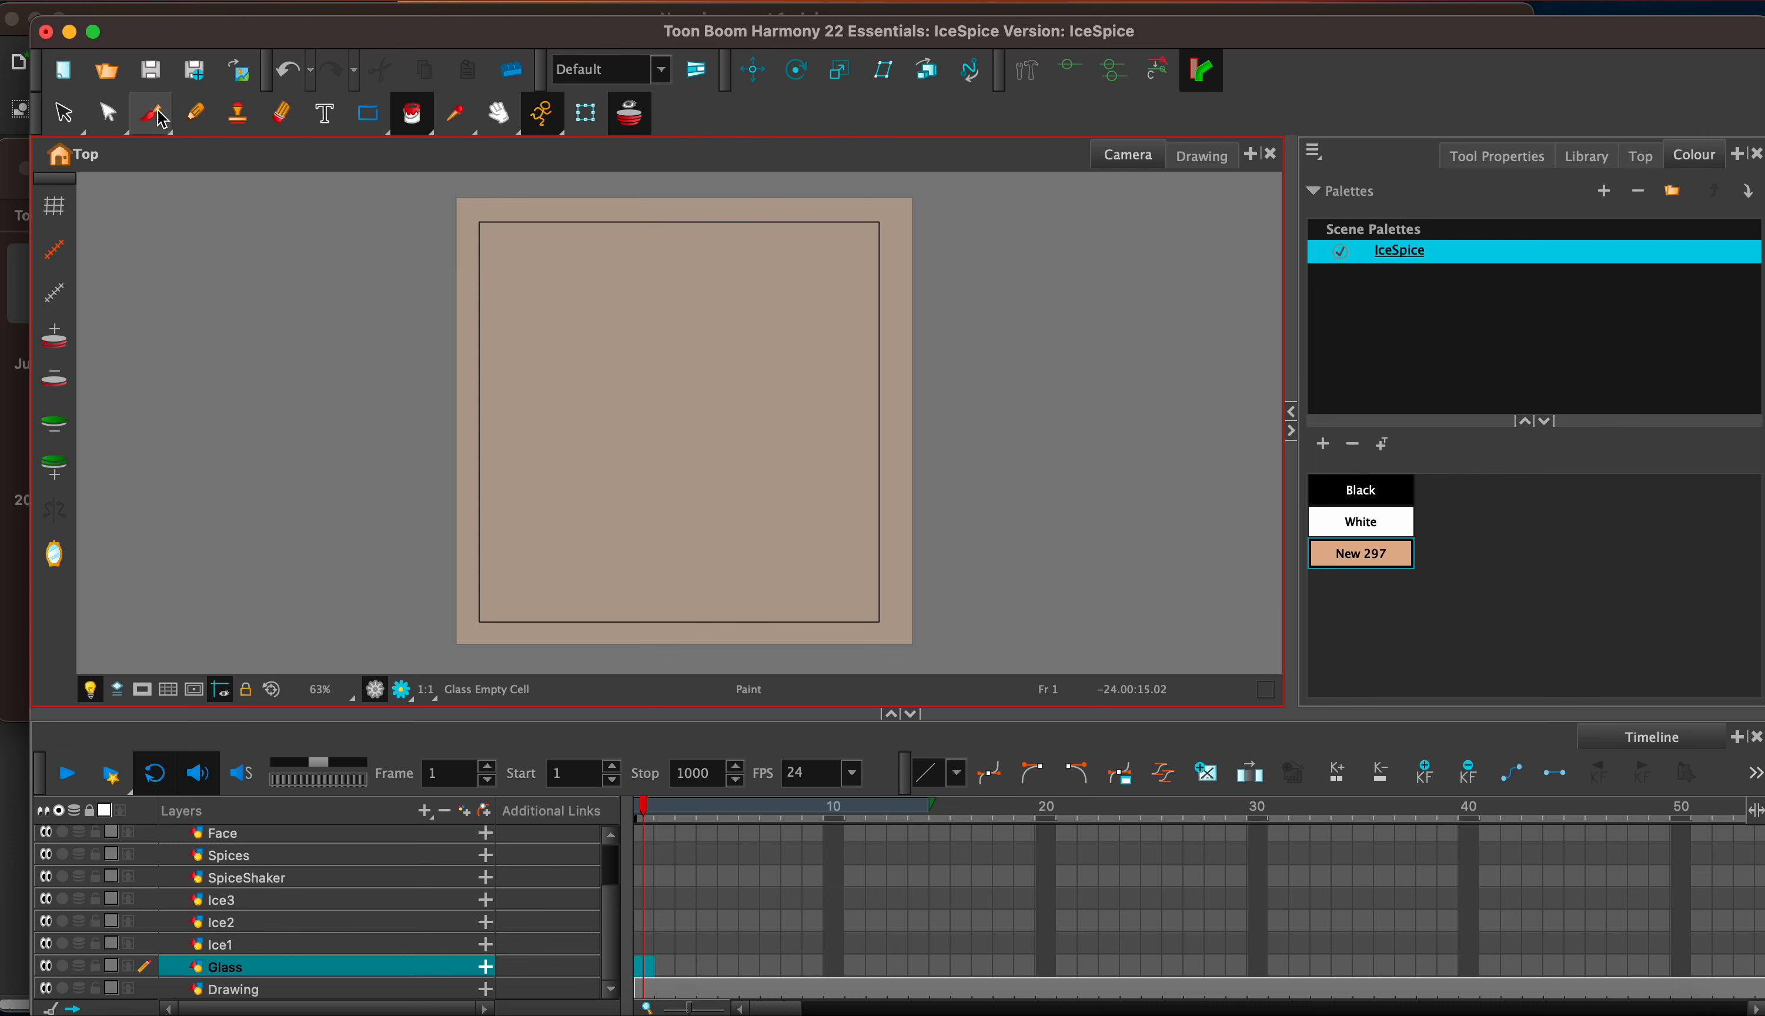
{"action": "left_click", "coordinate": [1388, 489]}
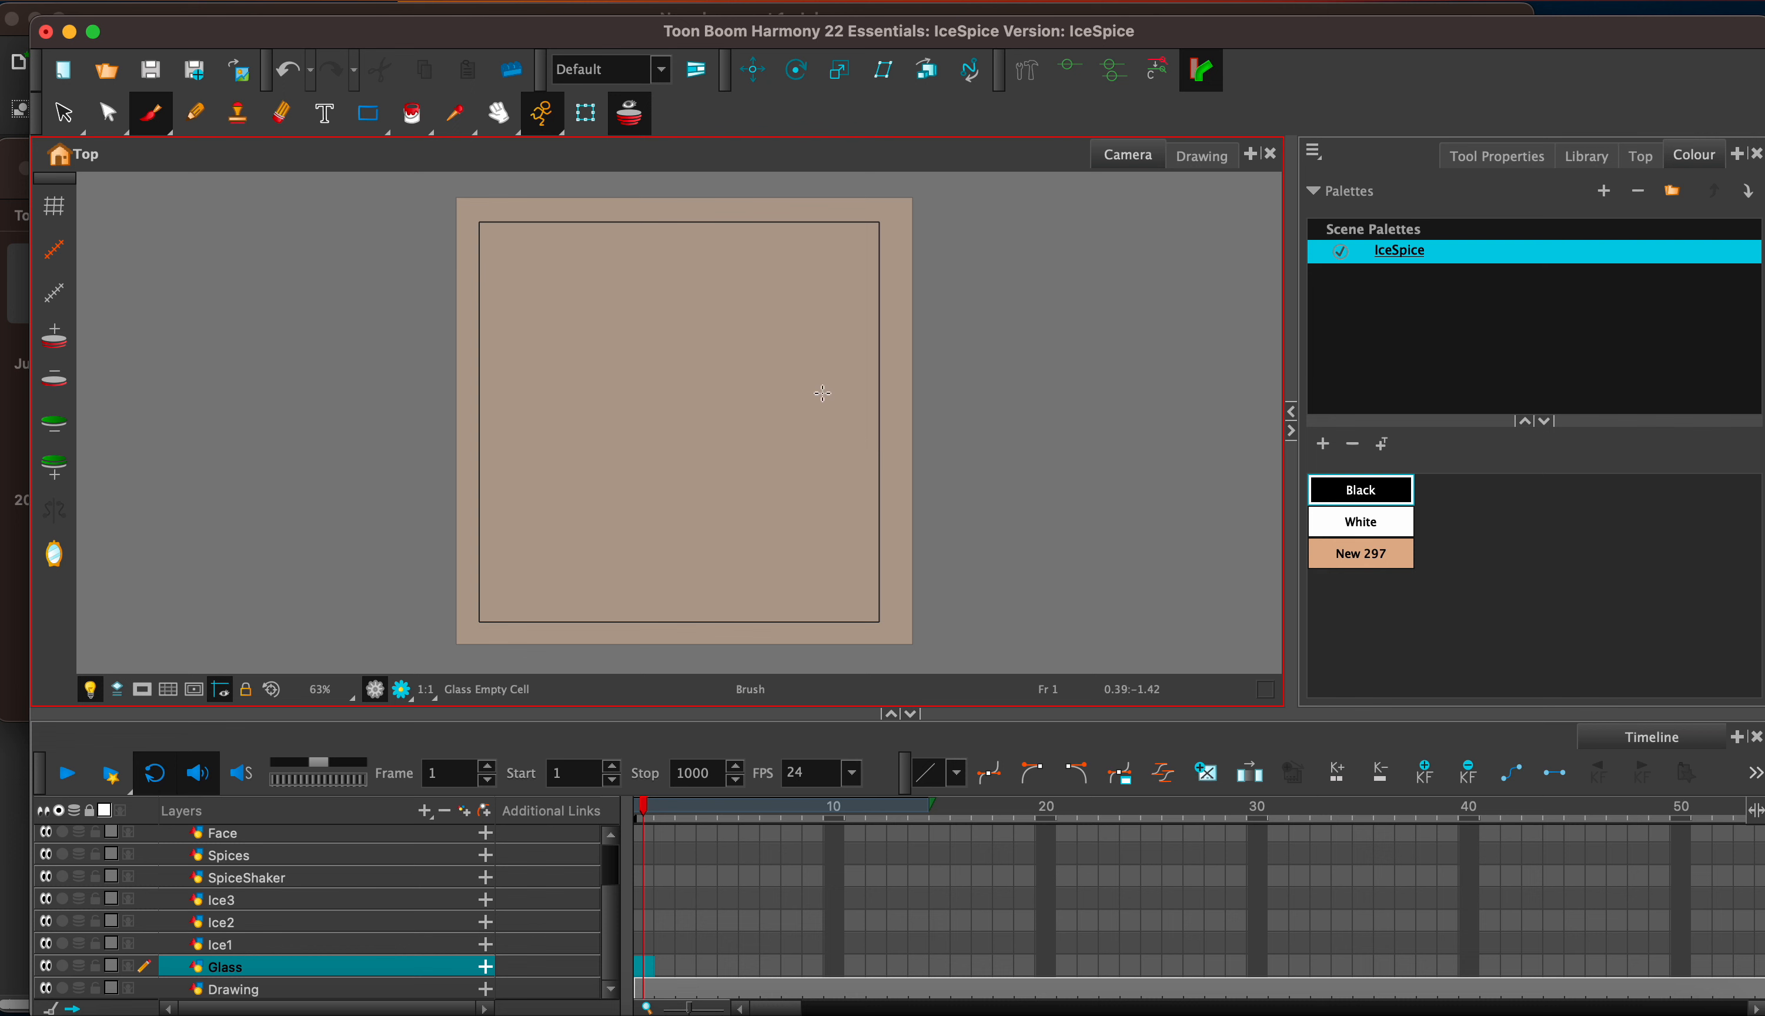
{"action": "left_click_drag", "start_coordinate": [605, 361], "coordinate": [752, 361]}
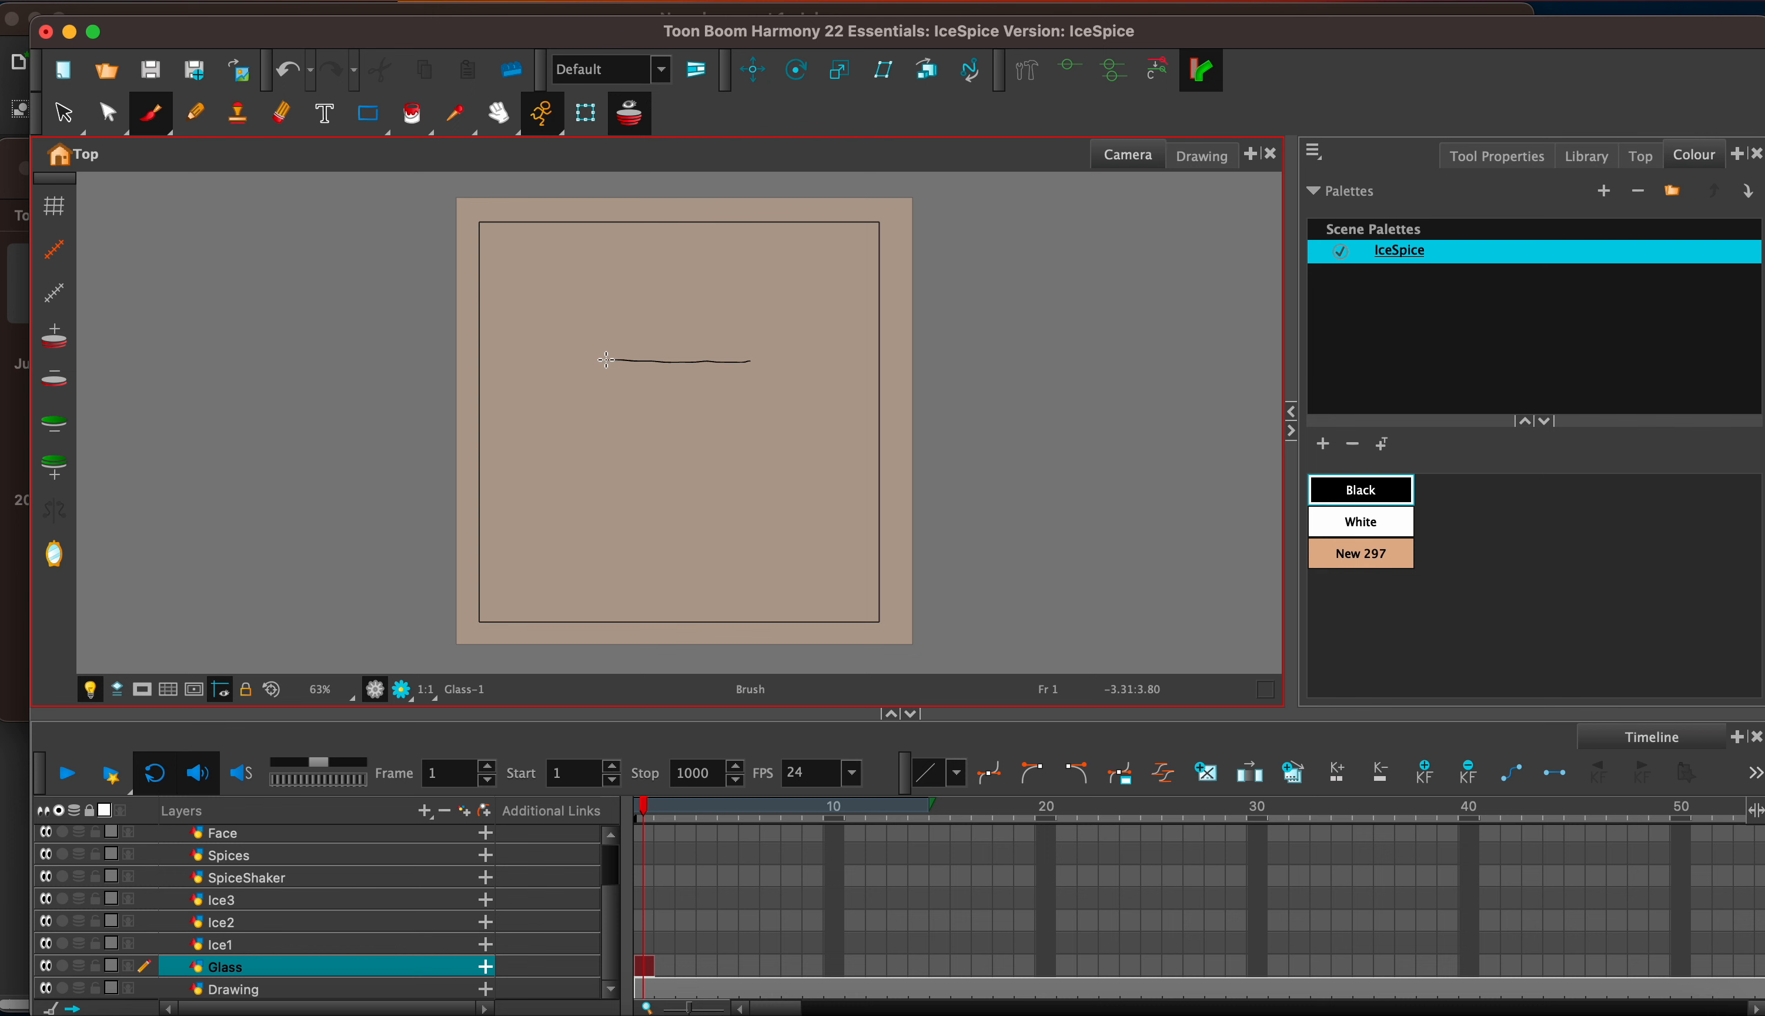
{"action": "mouse_move", "coordinate": [605, 360]}
{"action": "left_mouse_down"}
{"action": "mouse_move", "coordinate": [622, 598]}
{"action": "mouse_move", "coordinate": [748, 598]}
{"action": "left_mouse_up"}
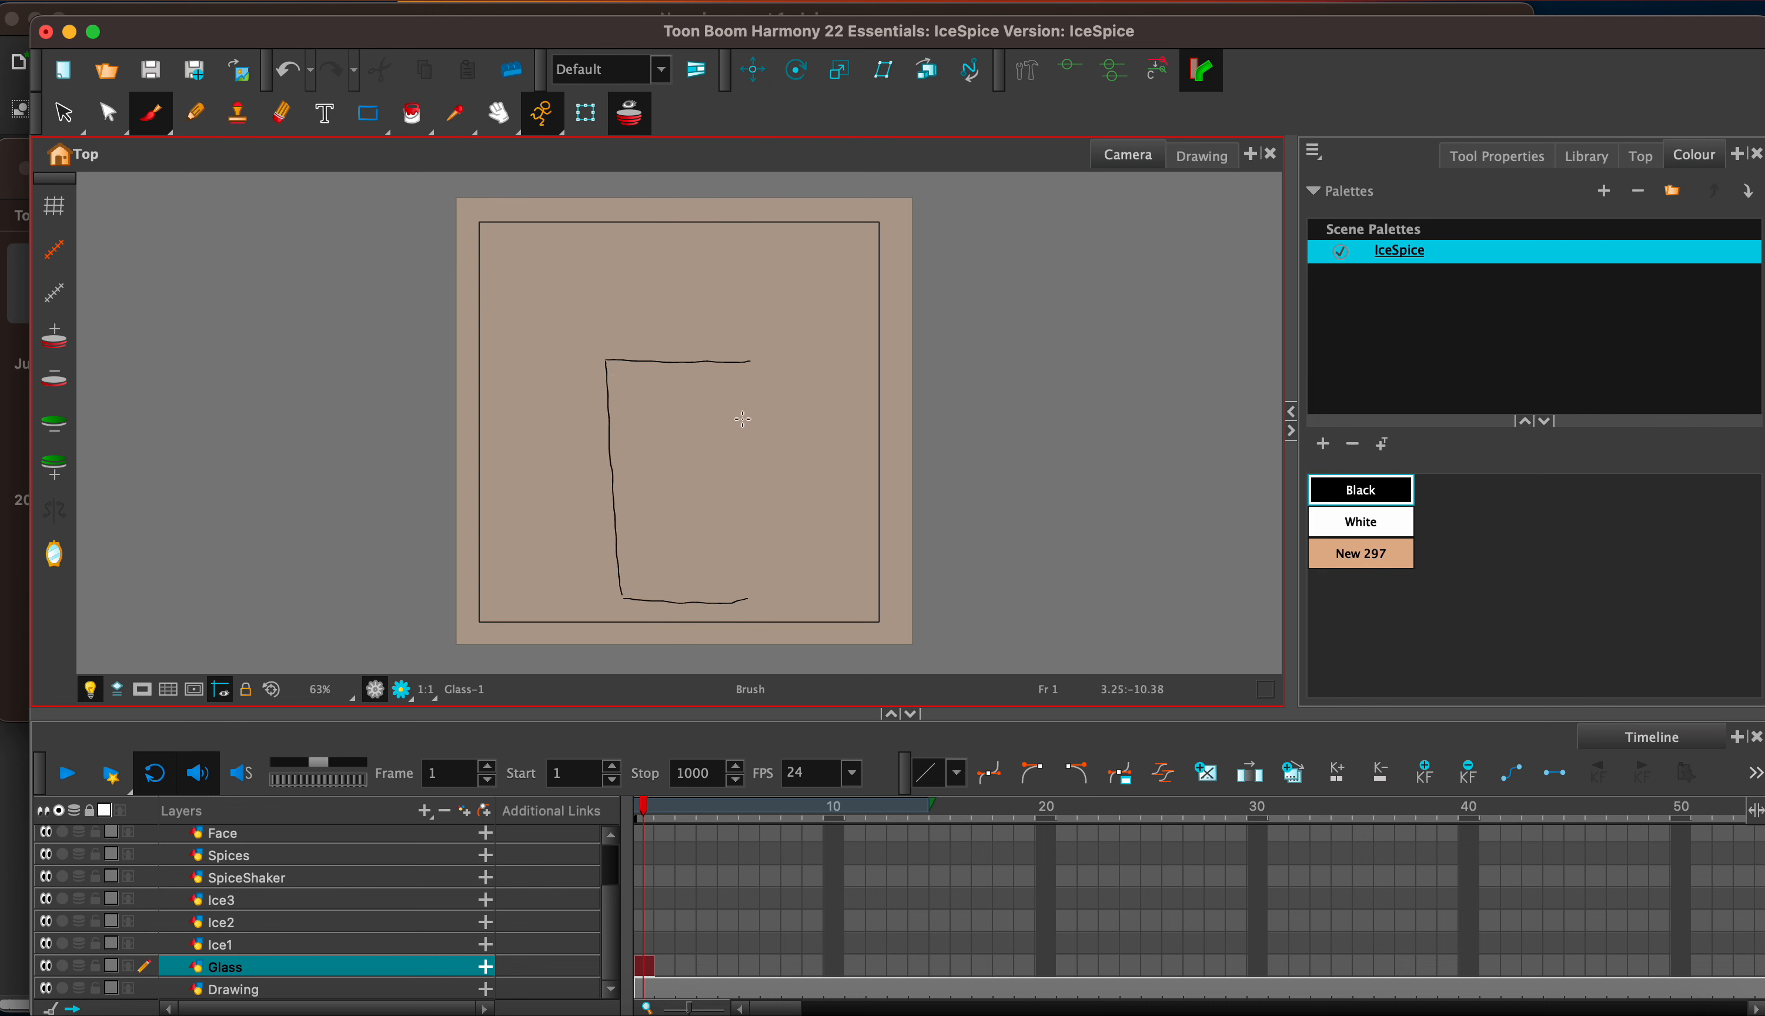
Step: Draw the glass's right side down to the bottom edge, undoing unwanted strokes, and add a line across the glass just above its base
{"action": "left_click_drag", "start_coordinate": [749, 361], "coordinate": [739, 576]}
{"action": "key", "text": "ctrl+z"}
{"action": "mouse_move", "coordinate": [766, 396]}
{"action": "left_mouse_down"}
{"action": "mouse_move", "coordinate": [748, 391]}
{"action": "mouse_move", "coordinate": [747, 601]}
{"action": "left_mouse_up"}
{"action": "key", "text": "ctrl+z"}
{"action": "left_click_drag", "start_coordinate": [745, 595], "coordinate": [747, 600]}
{"action": "key", "text": "super+z"}
{"action": "left_click_drag", "start_coordinate": [743, 589], "coordinate": [745, 607]}
{"action": "left_click_drag", "start_coordinate": [618, 570], "coordinate": [744, 575]}
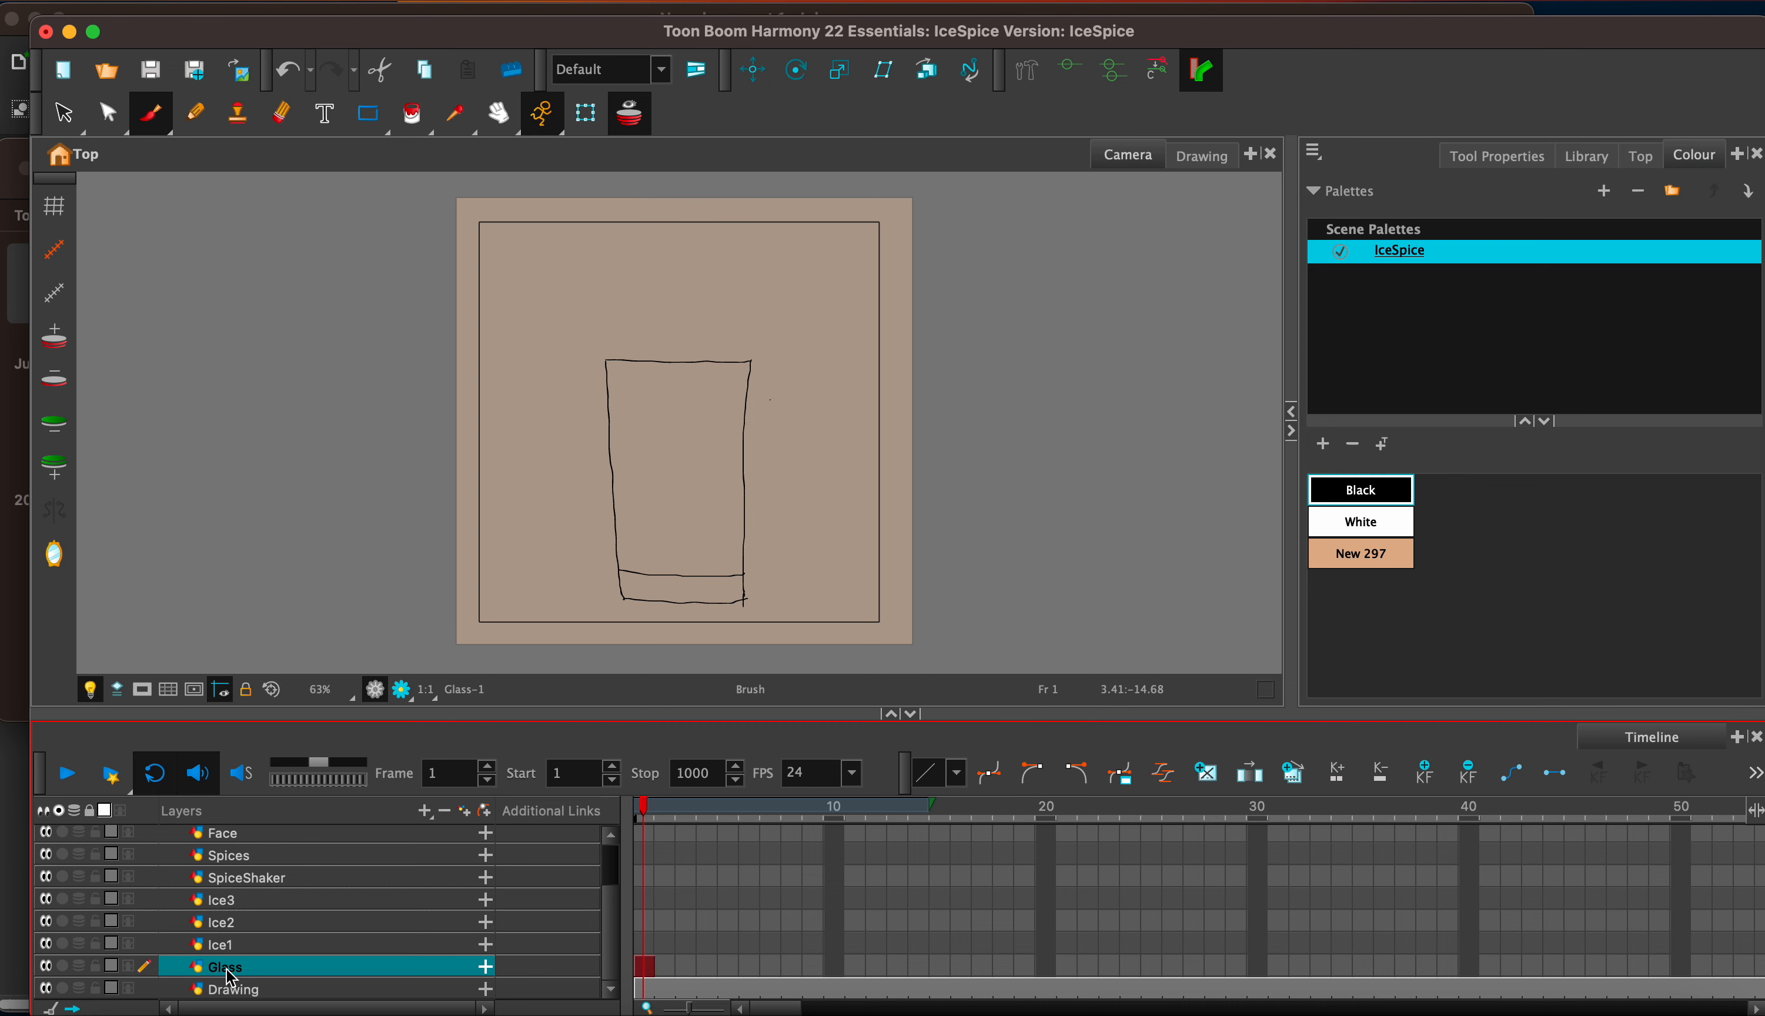
Step: Move the Glass layer above Eyes2 and extend its exposure to frame 1000, overwriting existing cells
{"action": "left_click_drag", "start_coordinate": [231, 978], "coordinate": [245, 834]}
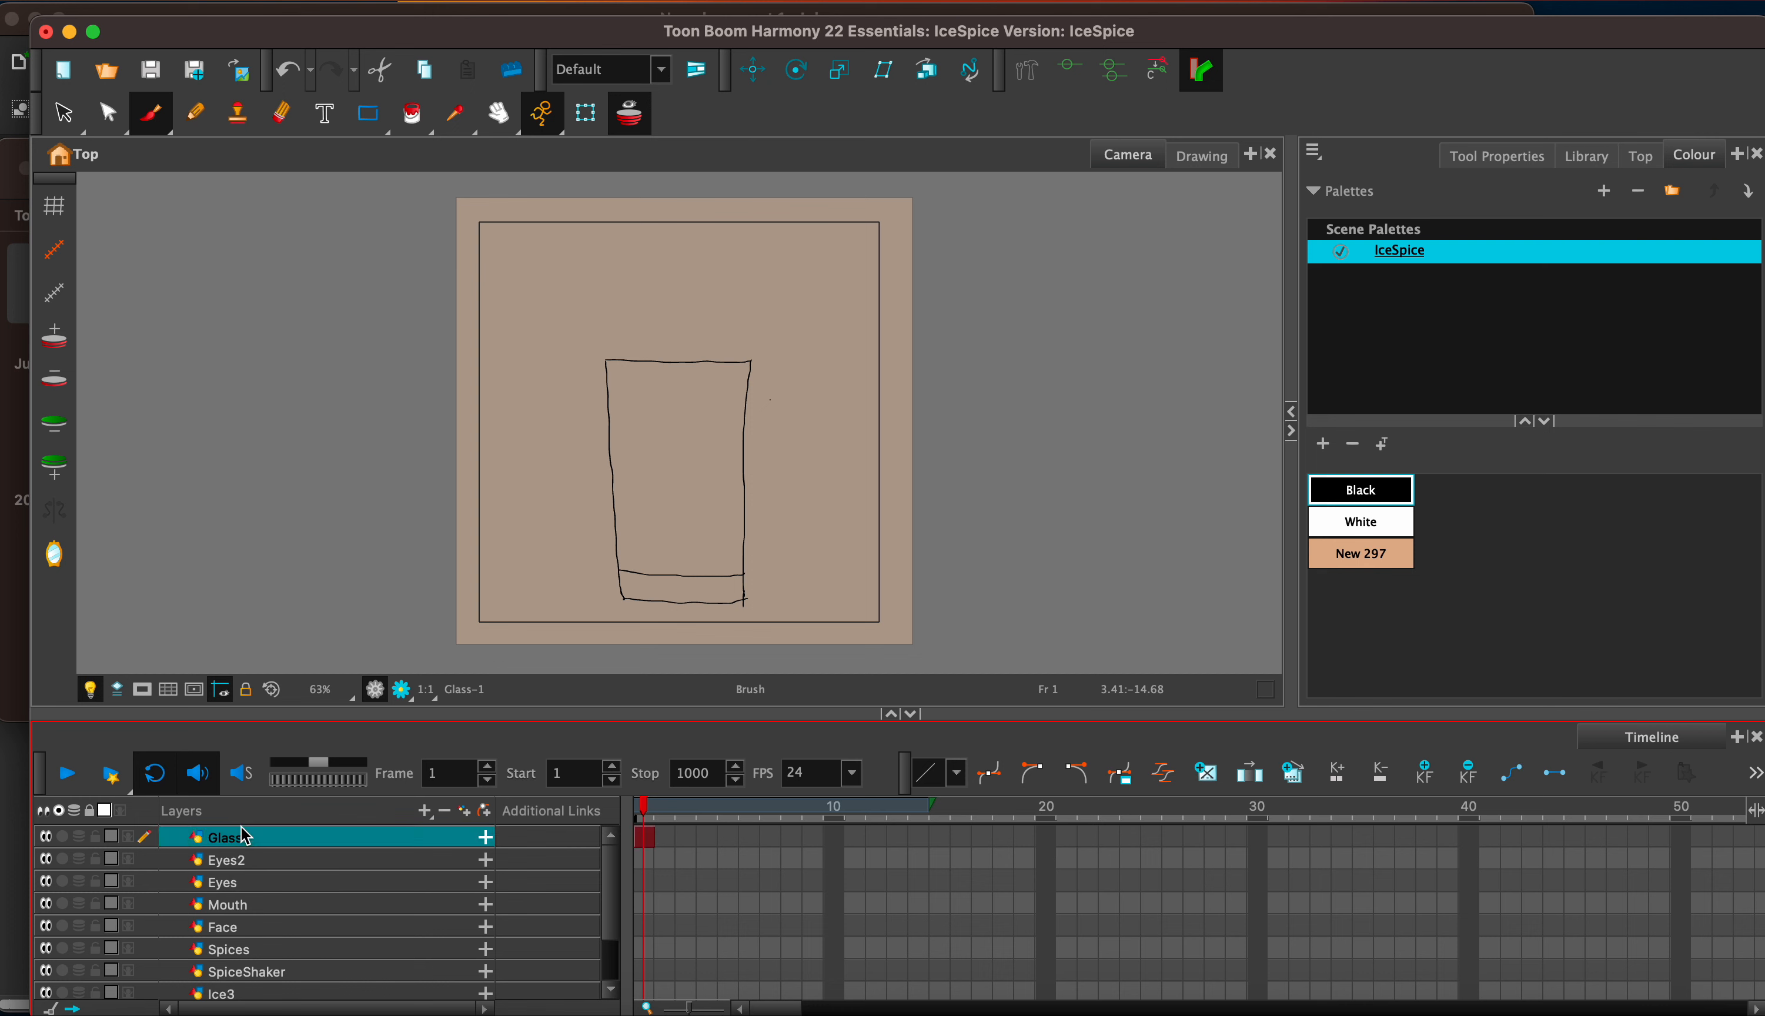
{"action": "key", "text": "F5"}
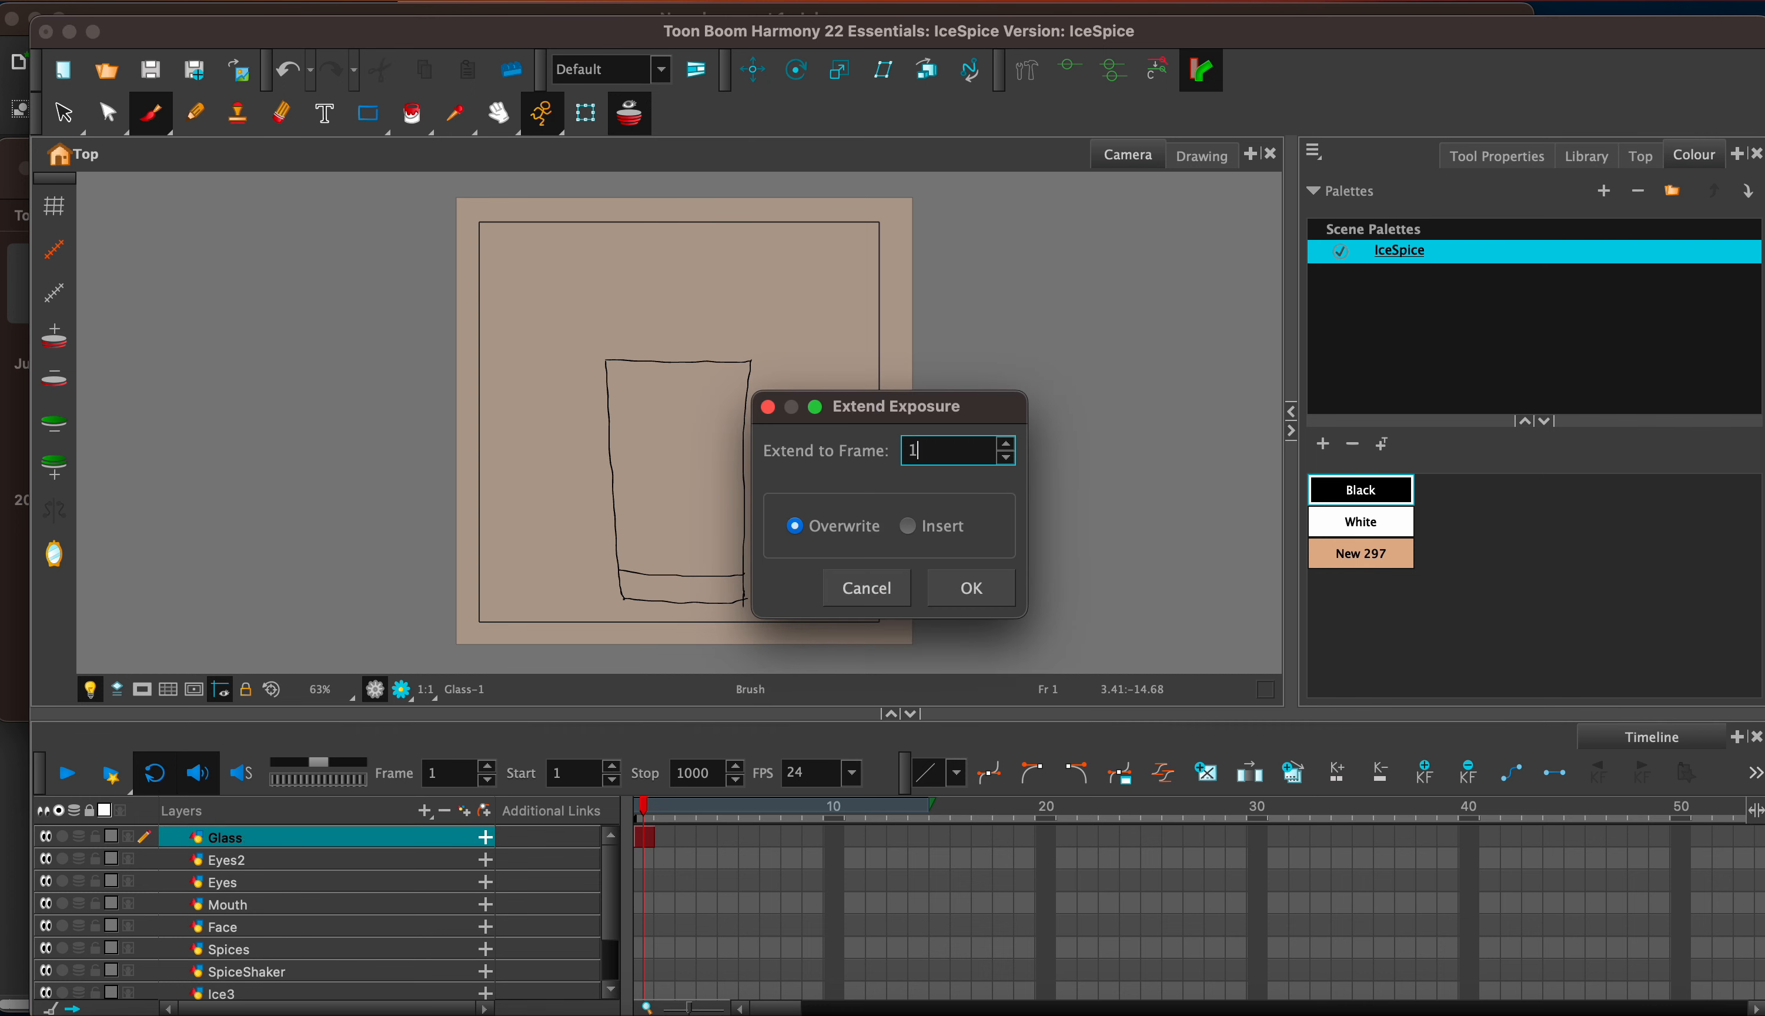
{"action": "type", "text": "1000"}
{"action": "key", "text": "Return"}
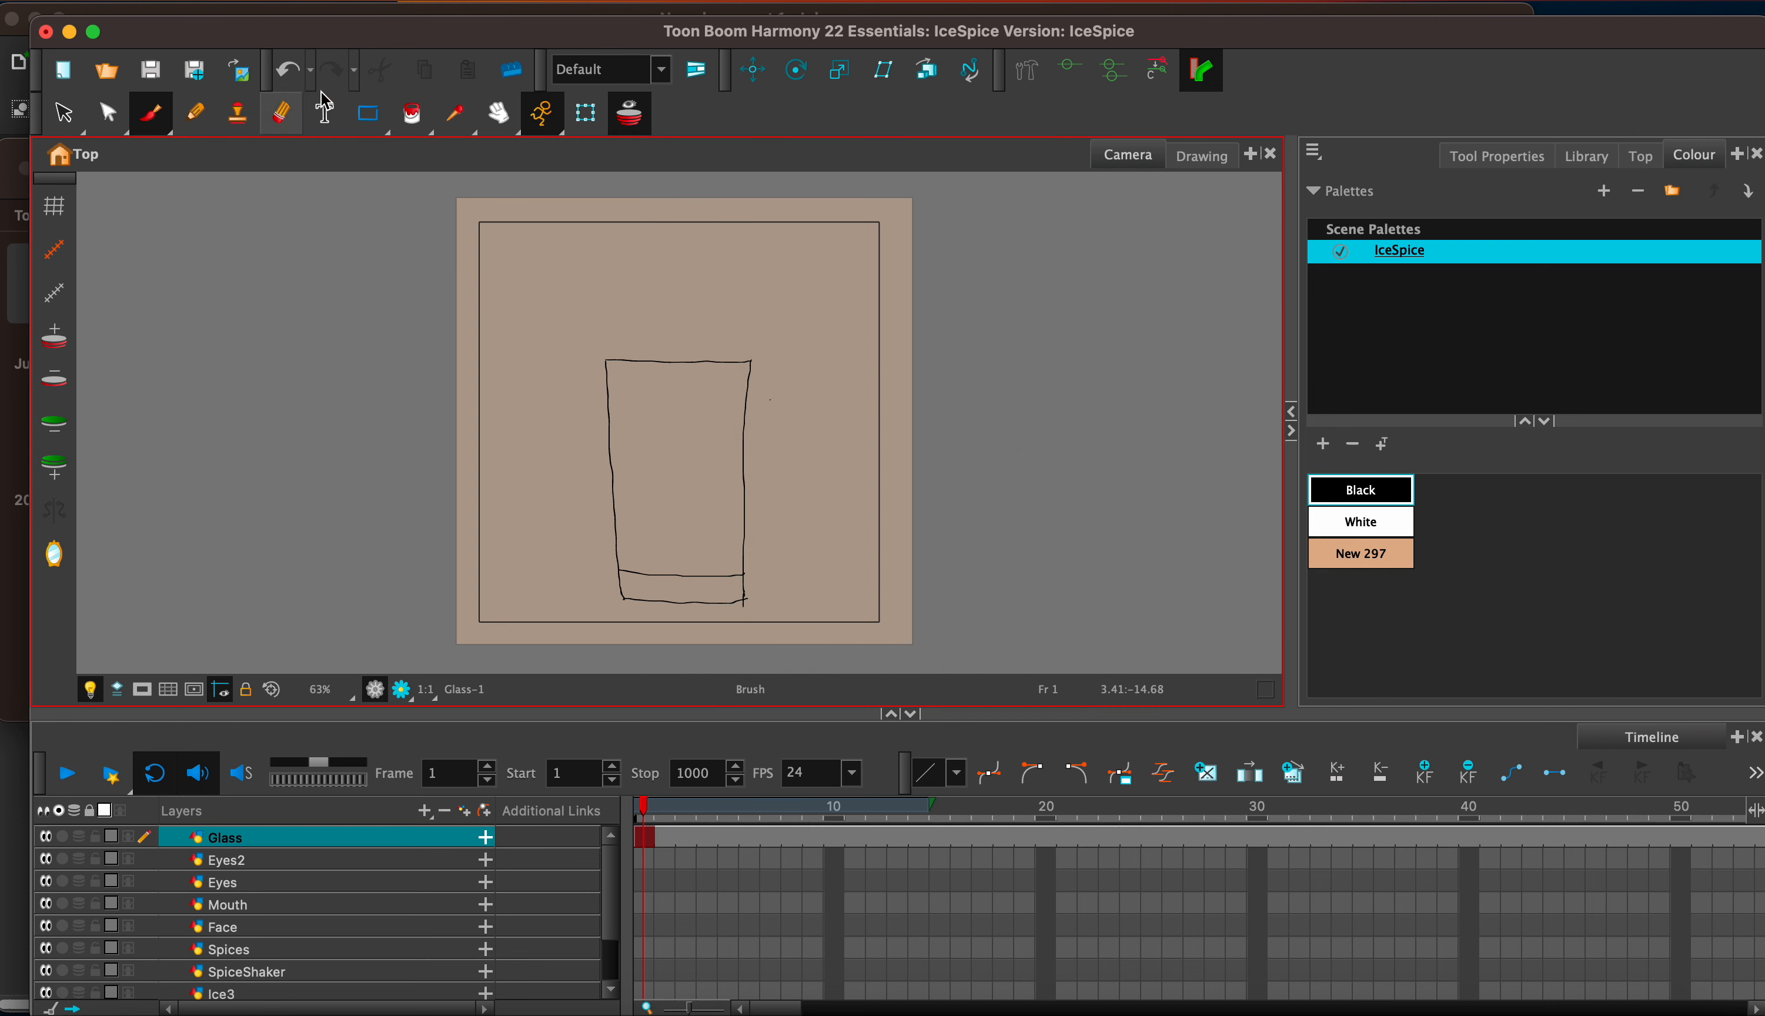
Step: Find the Transparency effect by searching the commands for "tran" and add it to the Glass layer
{"action": "left_click", "coordinate": [599, 4]}
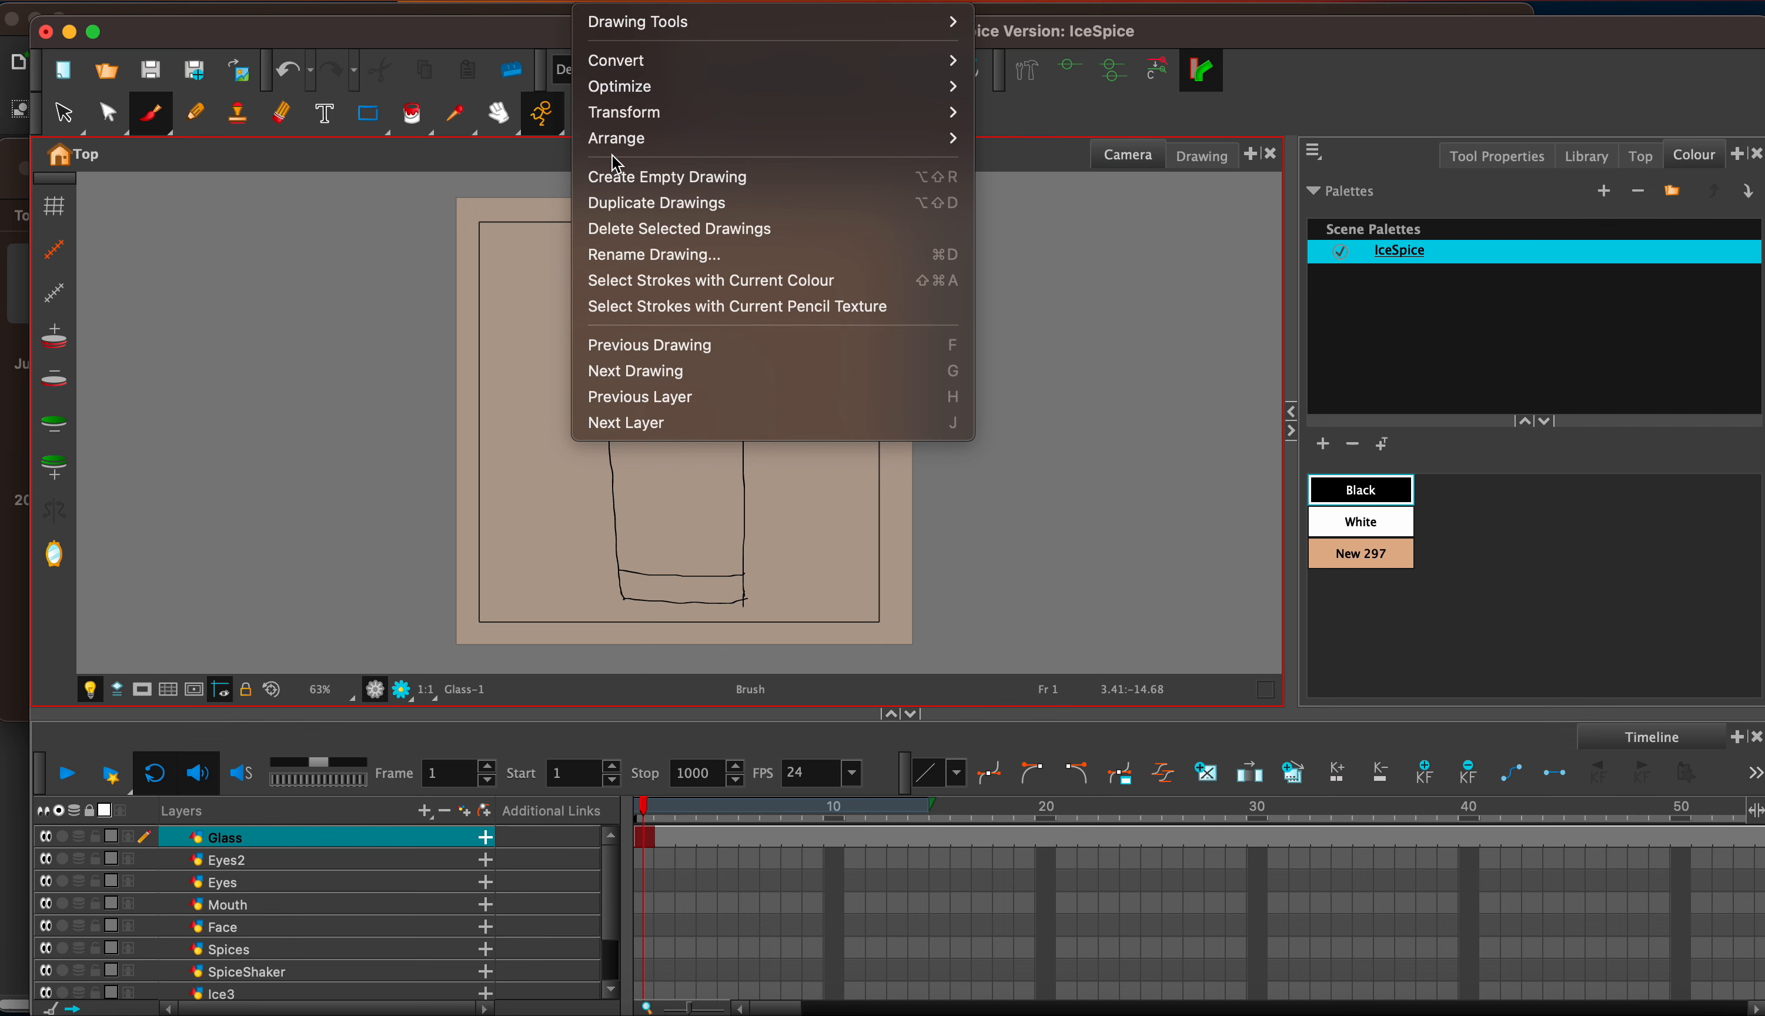
{"action": "mouse_move", "coordinate": [618, 139]}
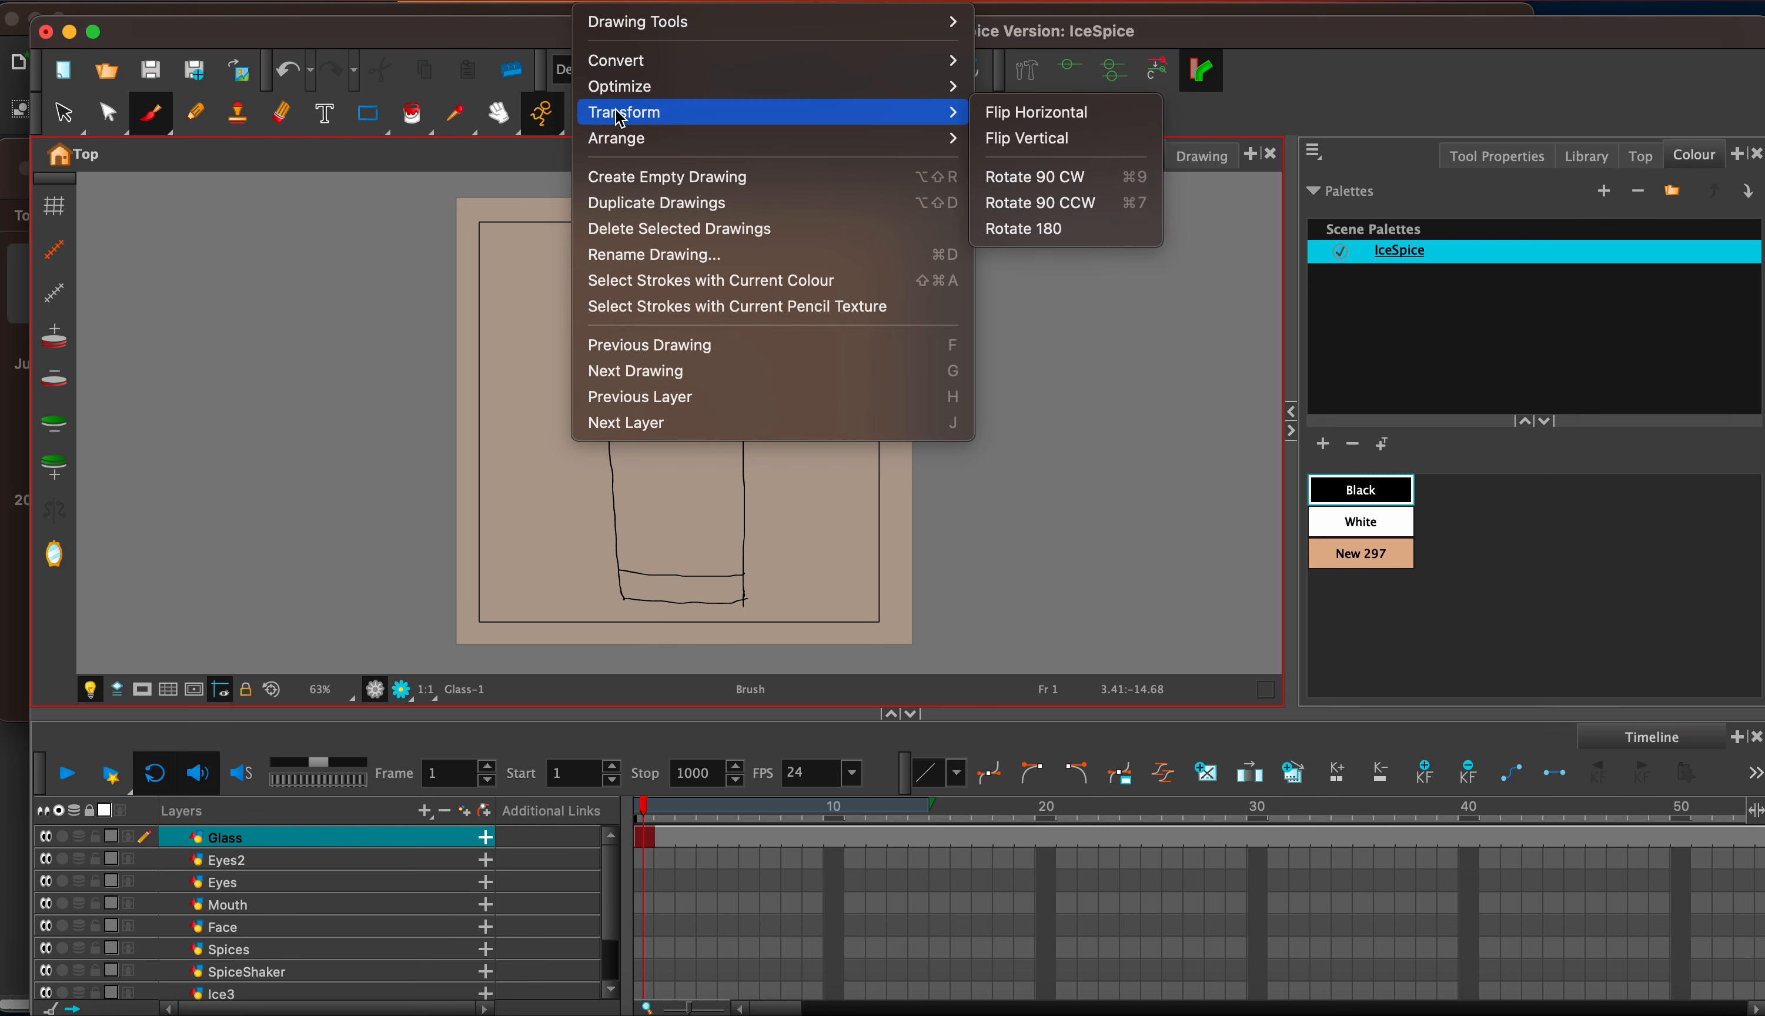
{"action": "mouse_move", "coordinate": [465, 4]}
{"action": "mouse_move", "coordinate": [532, 3]}
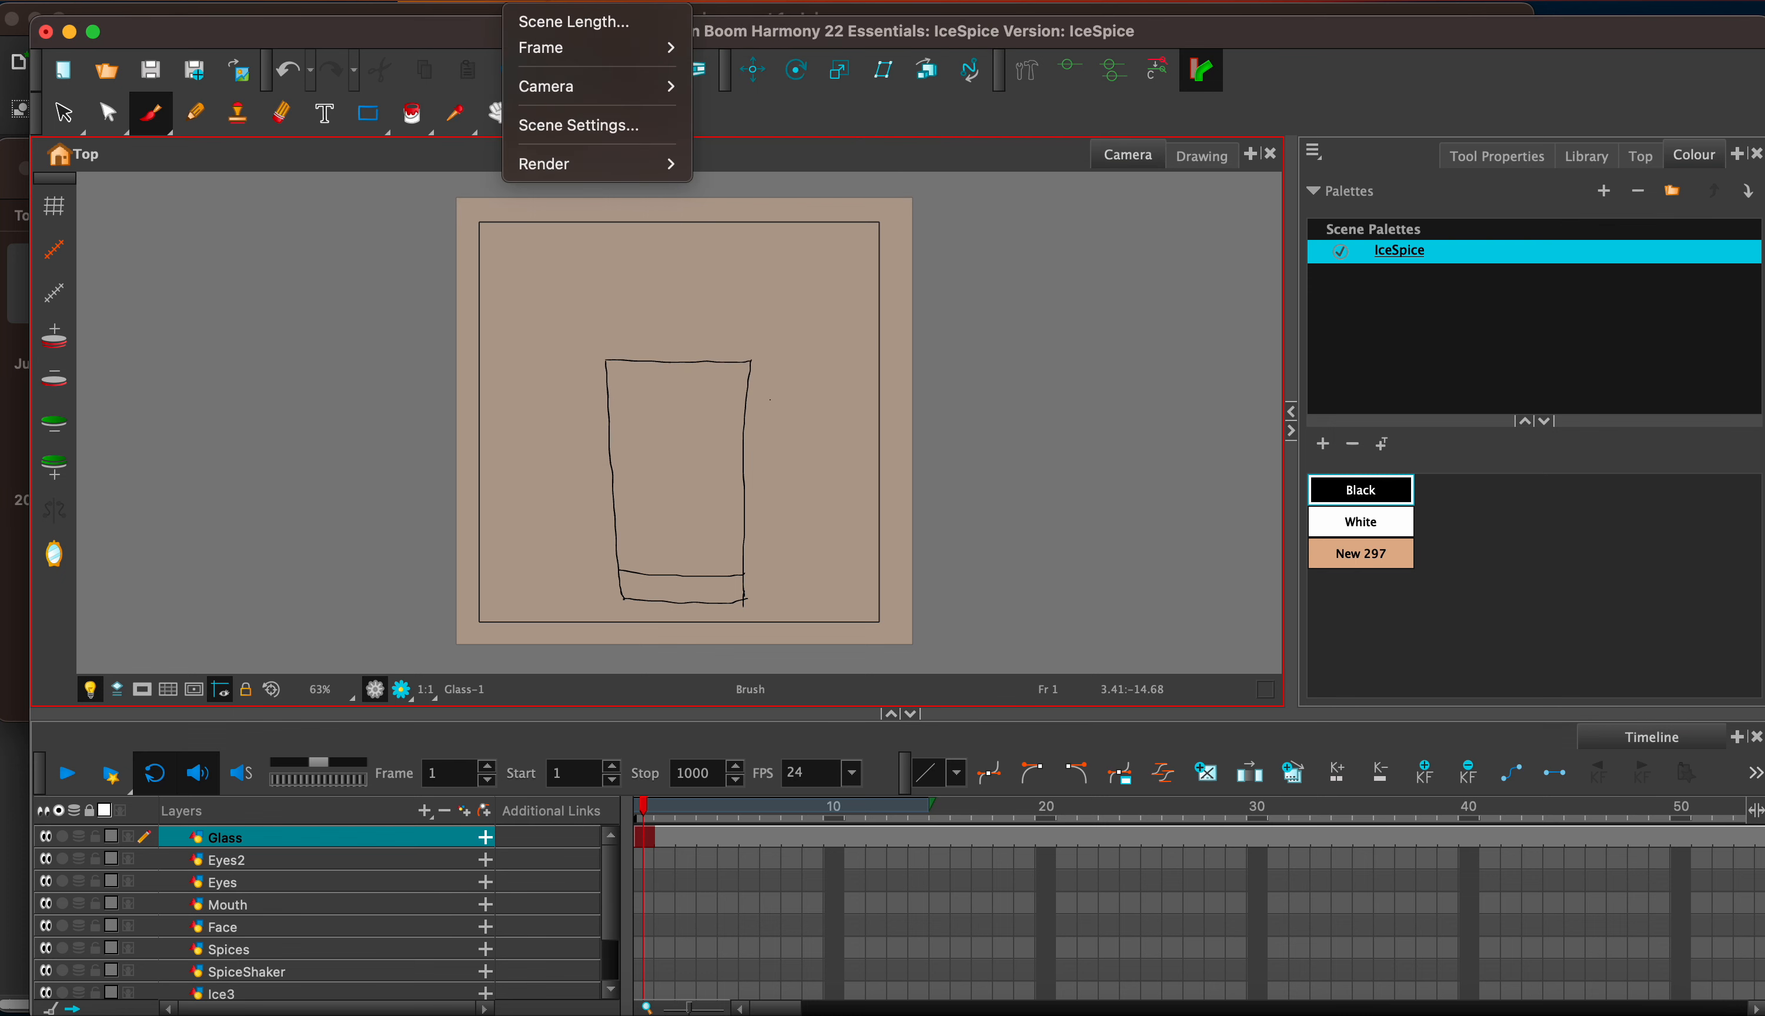
{"action": "mouse_move", "coordinate": [676, 3]}
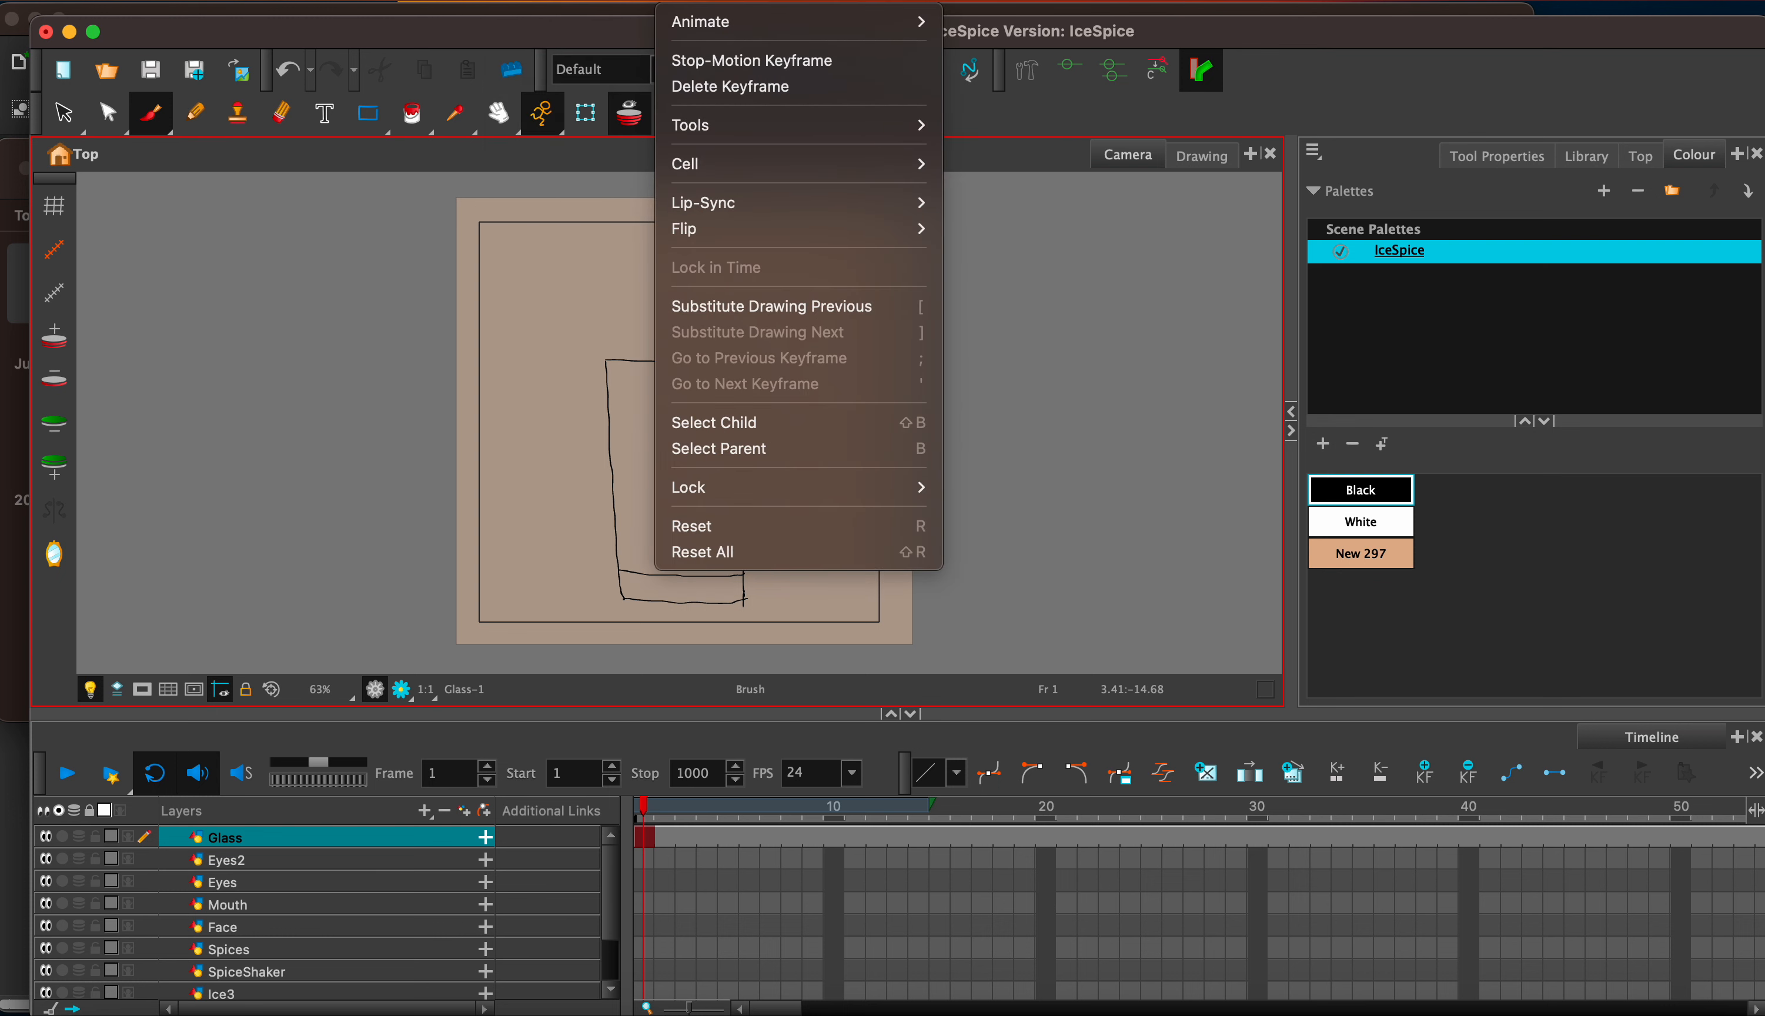
{"action": "mouse_move", "coordinate": [593, 3]}
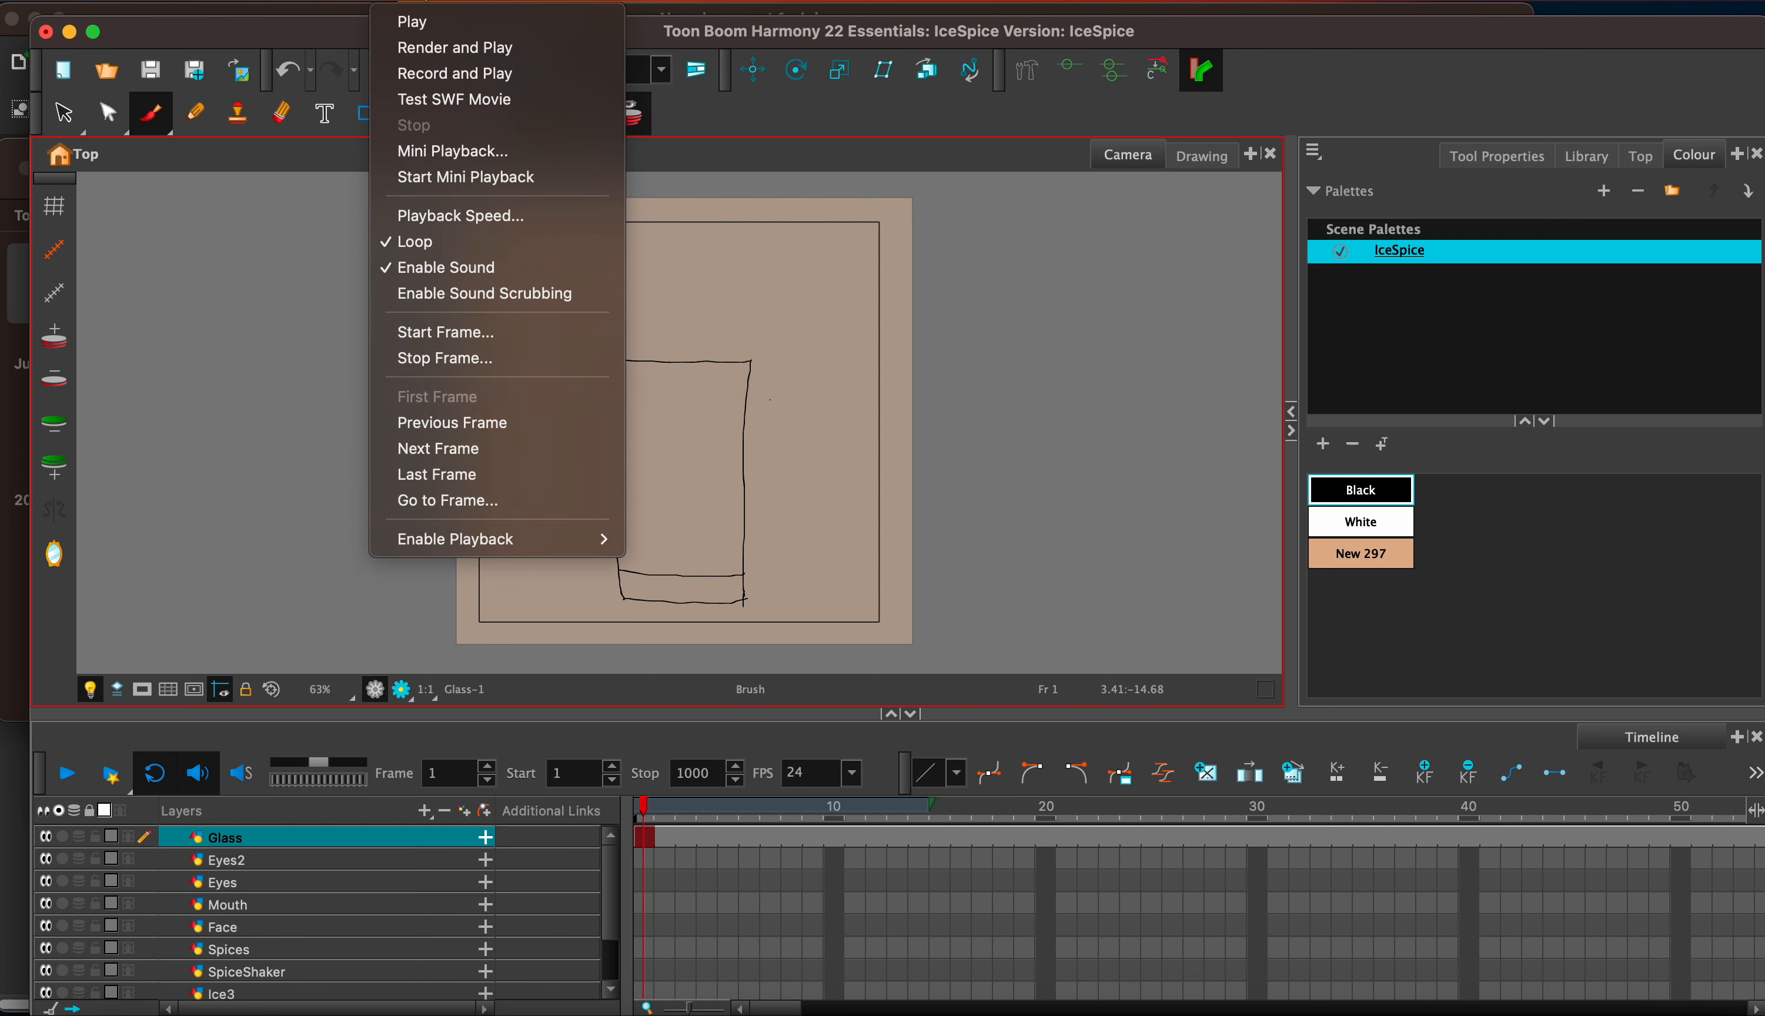
{"action": "mouse_move", "coordinate": [329, 3]}
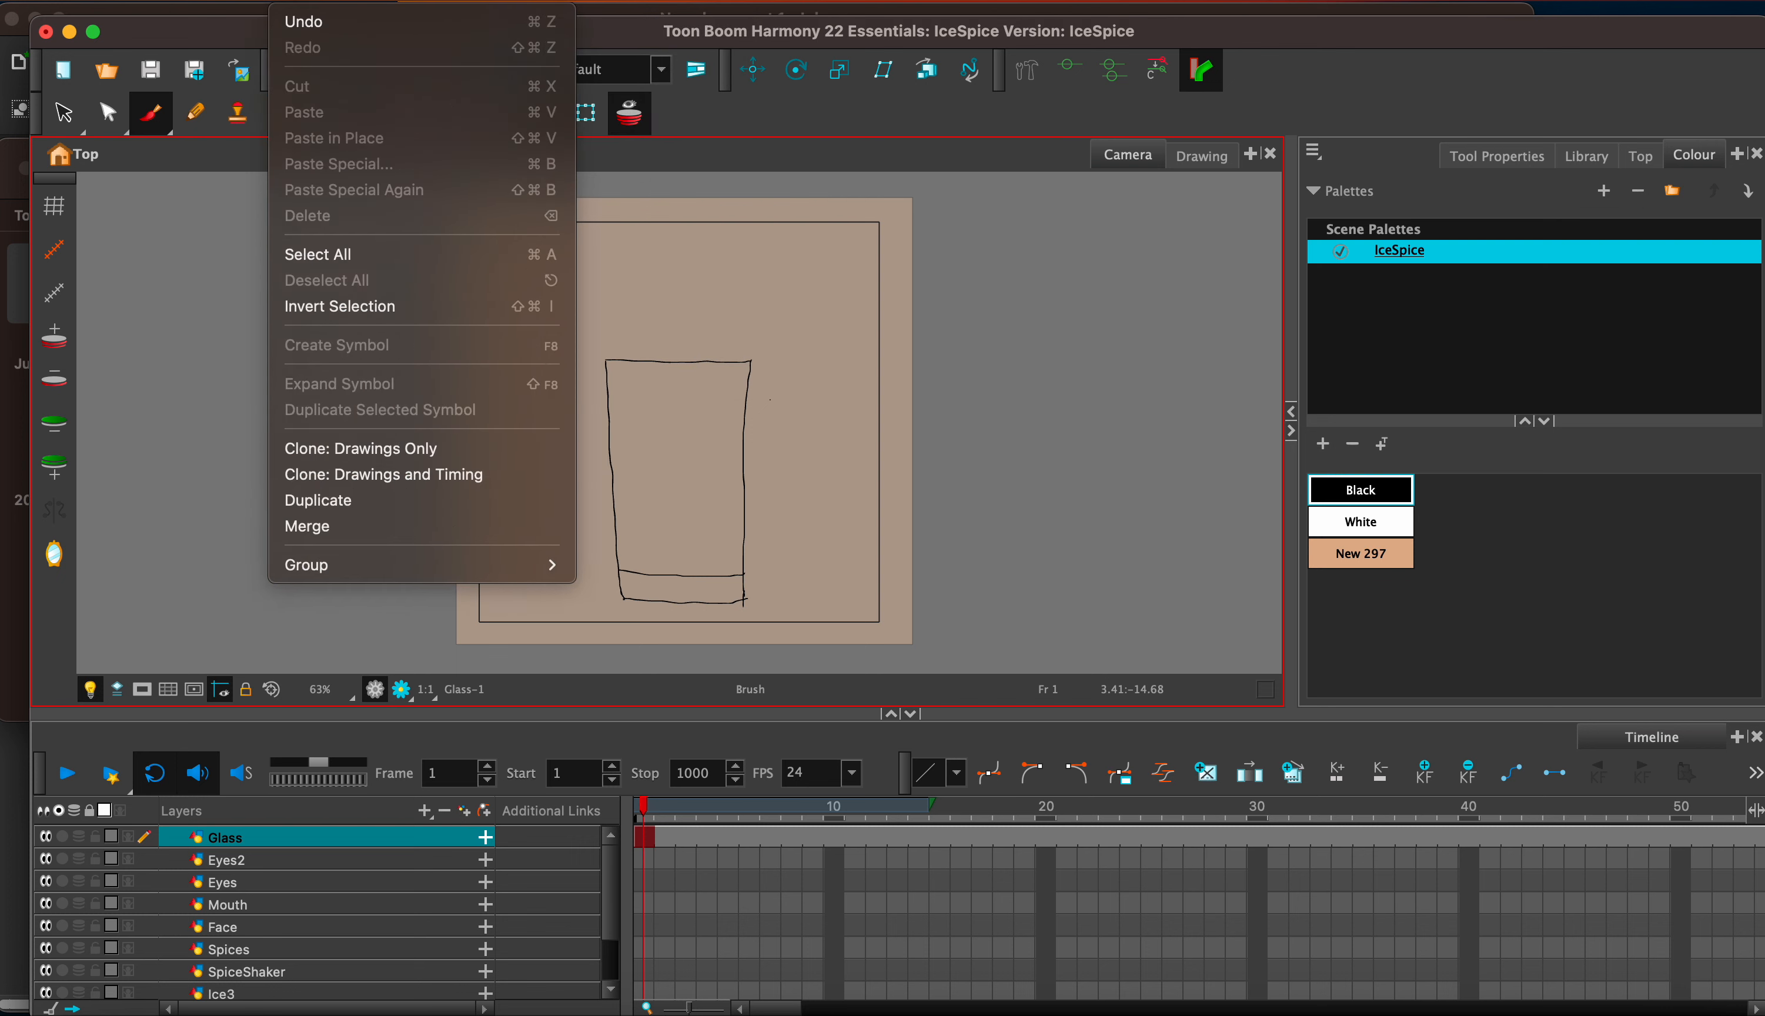
{"action": "mouse_move", "coordinate": [1113, 3]}
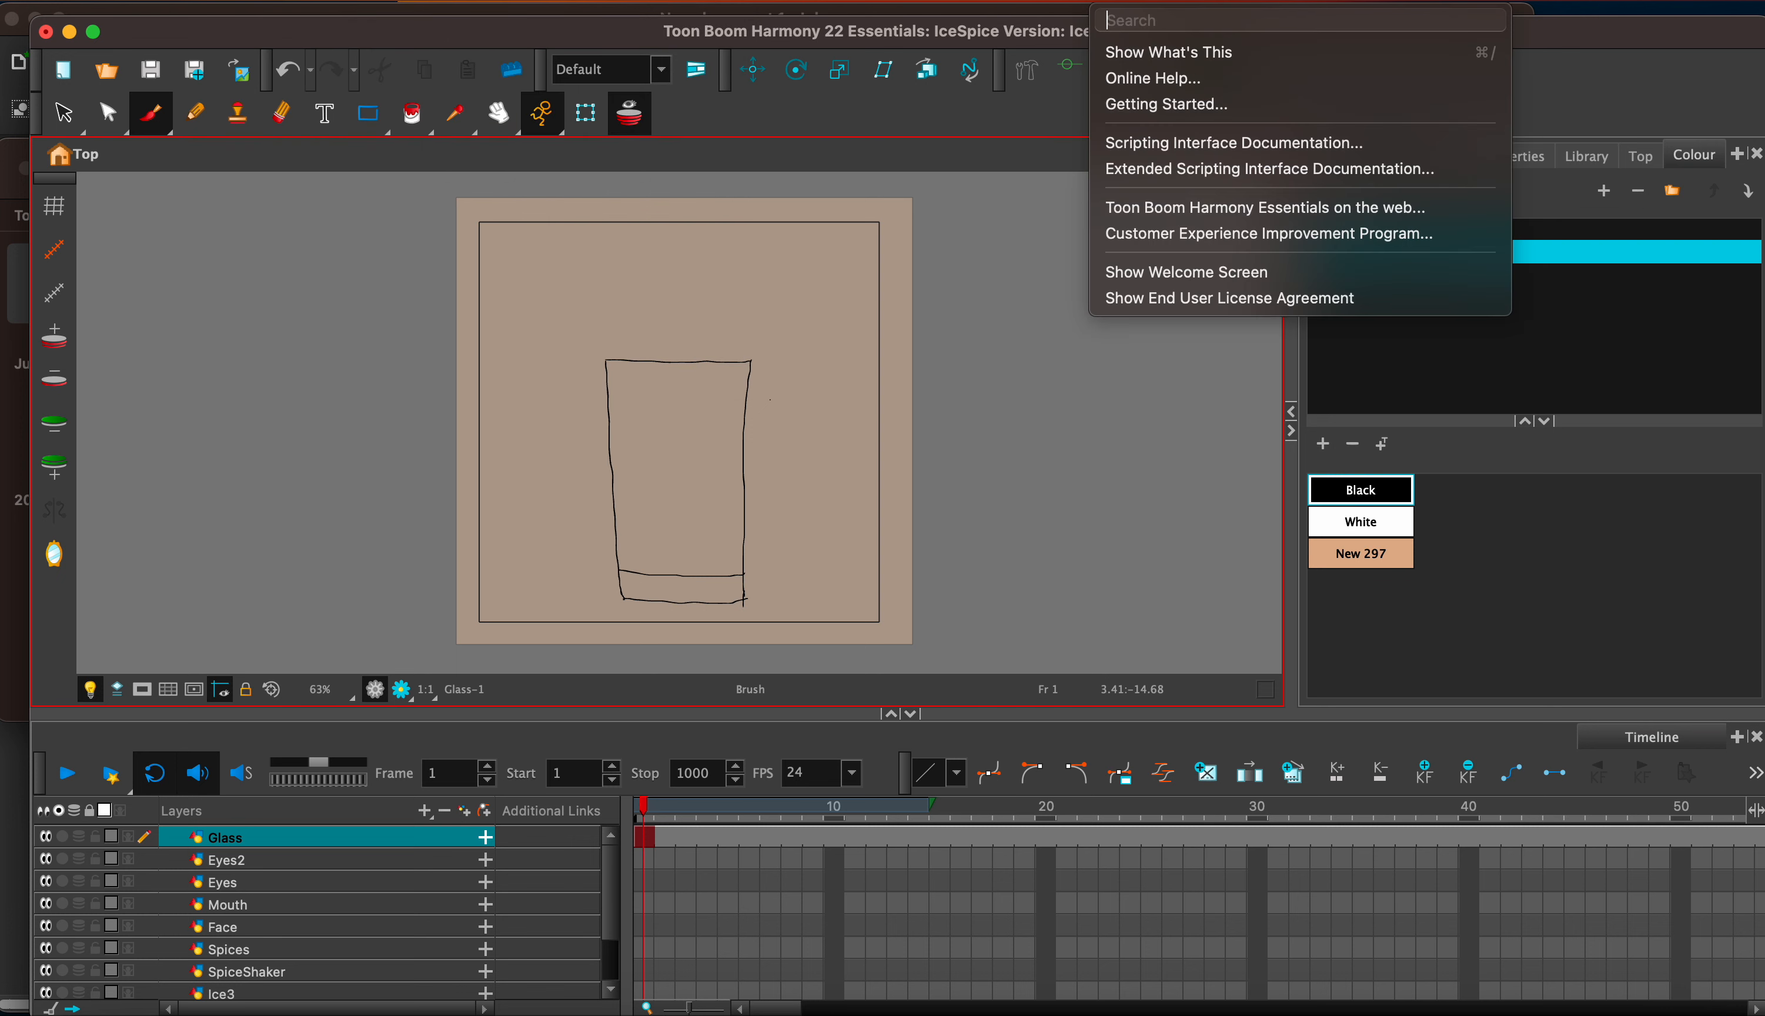
{"action": "type", "text": "tran"}
{"action": "mouse_move", "coordinate": [1272, 97]}
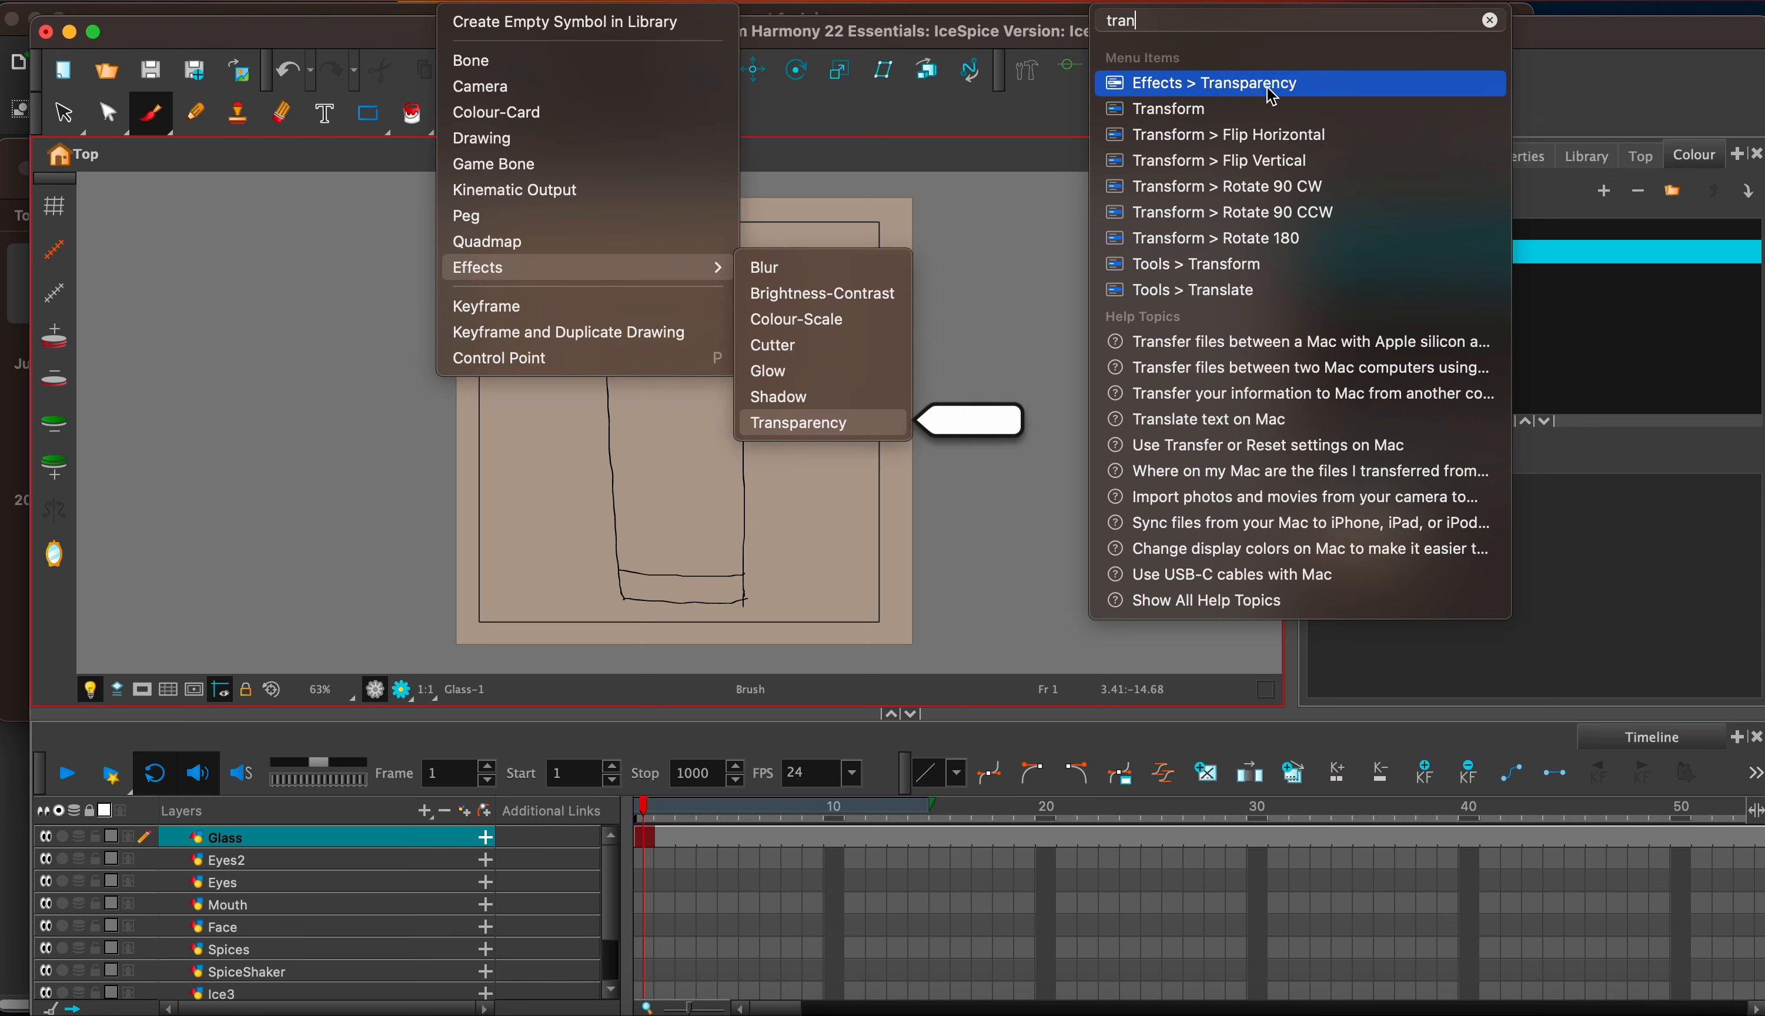
{"action": "mouse_move", "coordinate": [680, 267]}
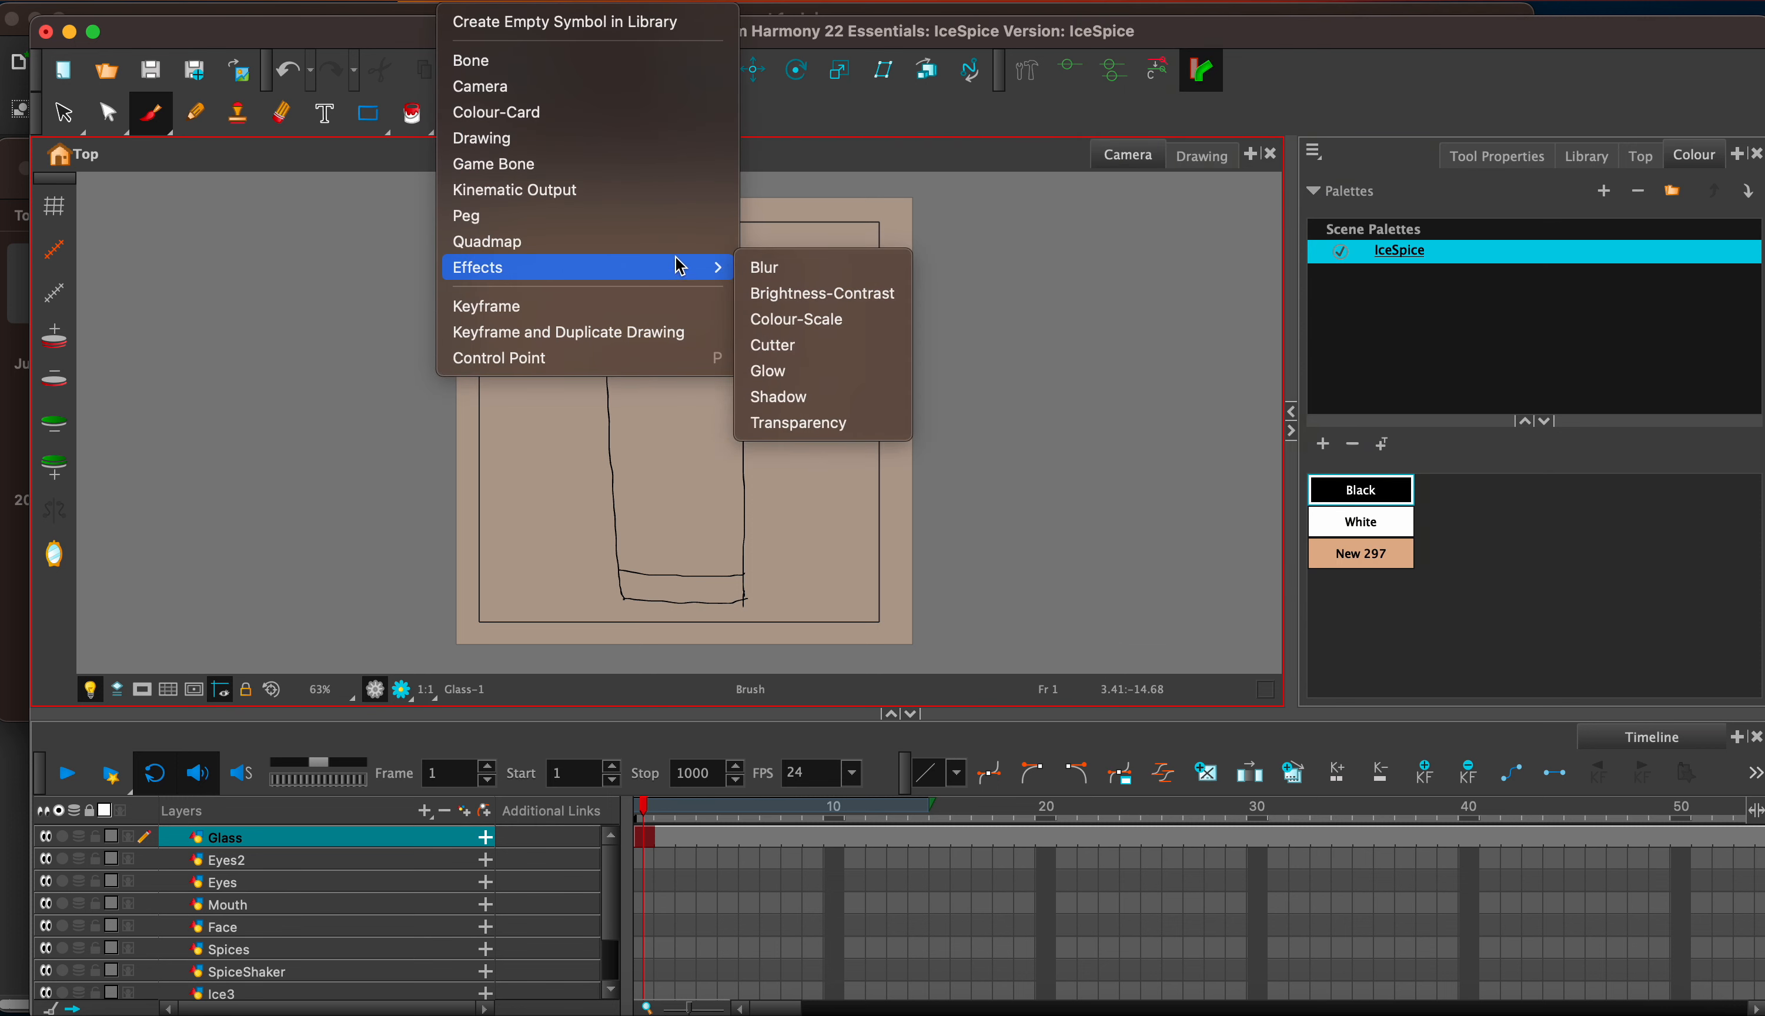
{"action": "left_click", "coordinate": [799, 422]}
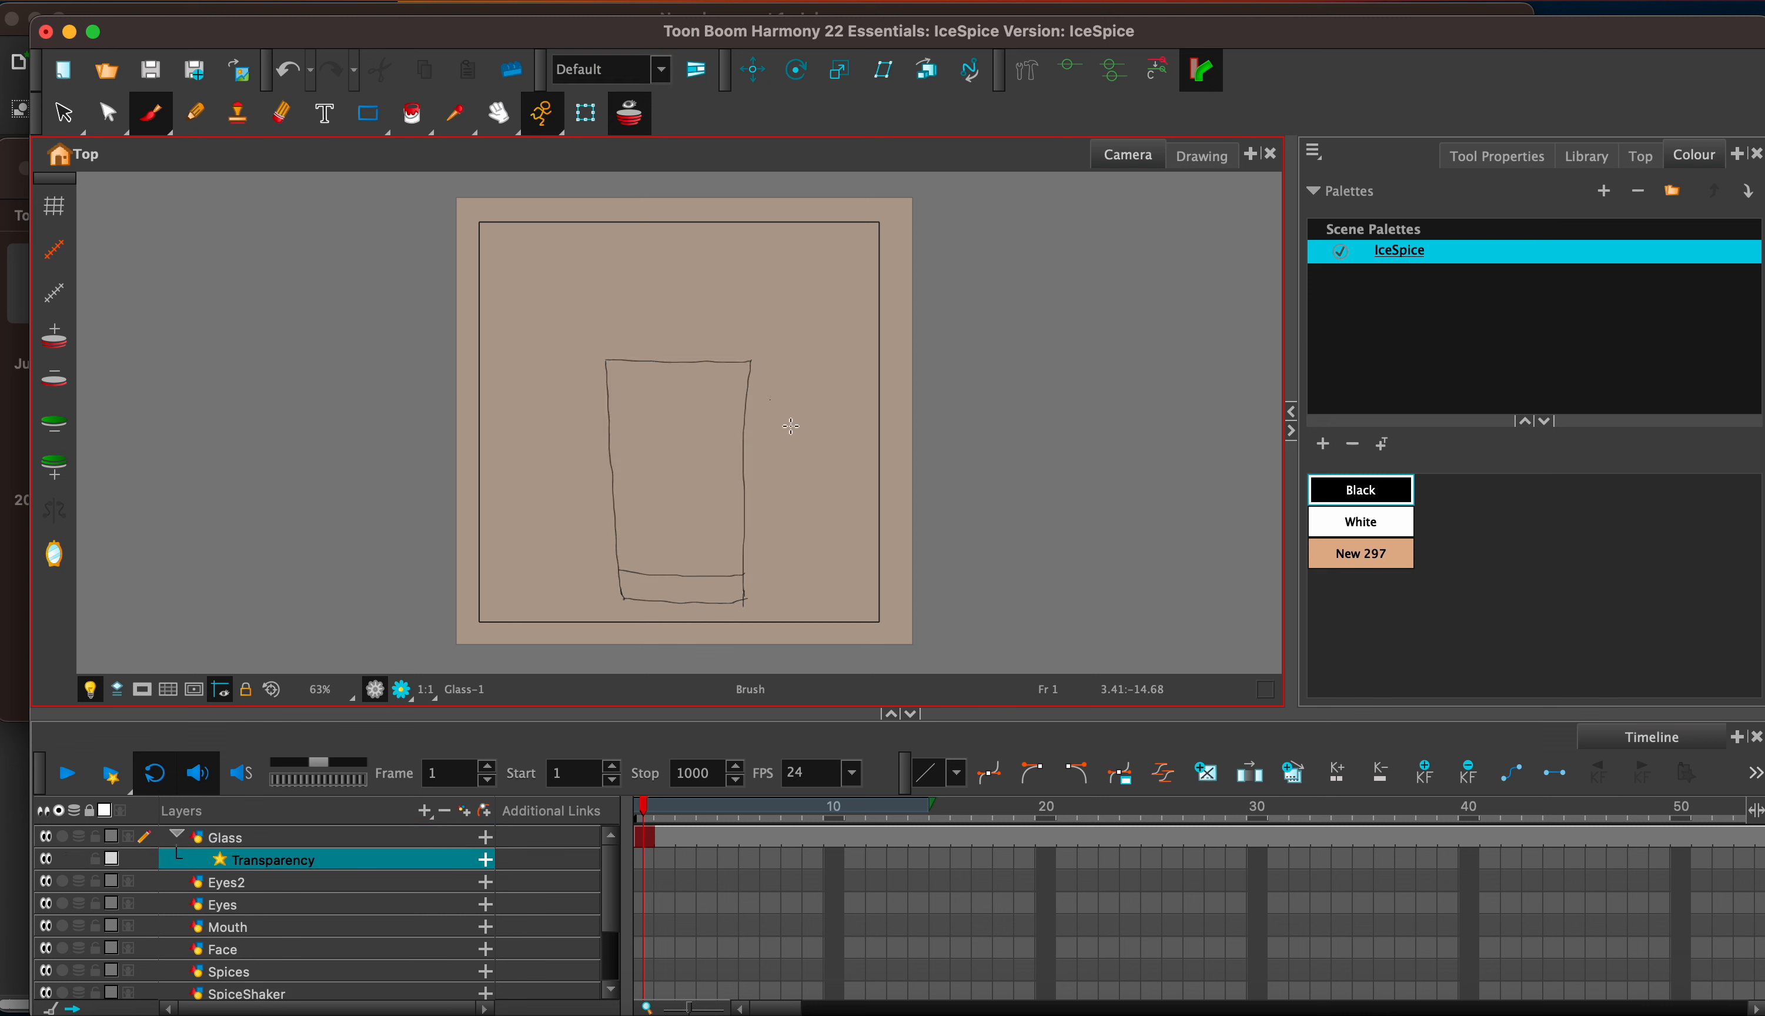
Step: Set the Glass layer's Transparency effect to 84 in its layer properties
{"action": "double_click", "coordinate": [252, 860]}
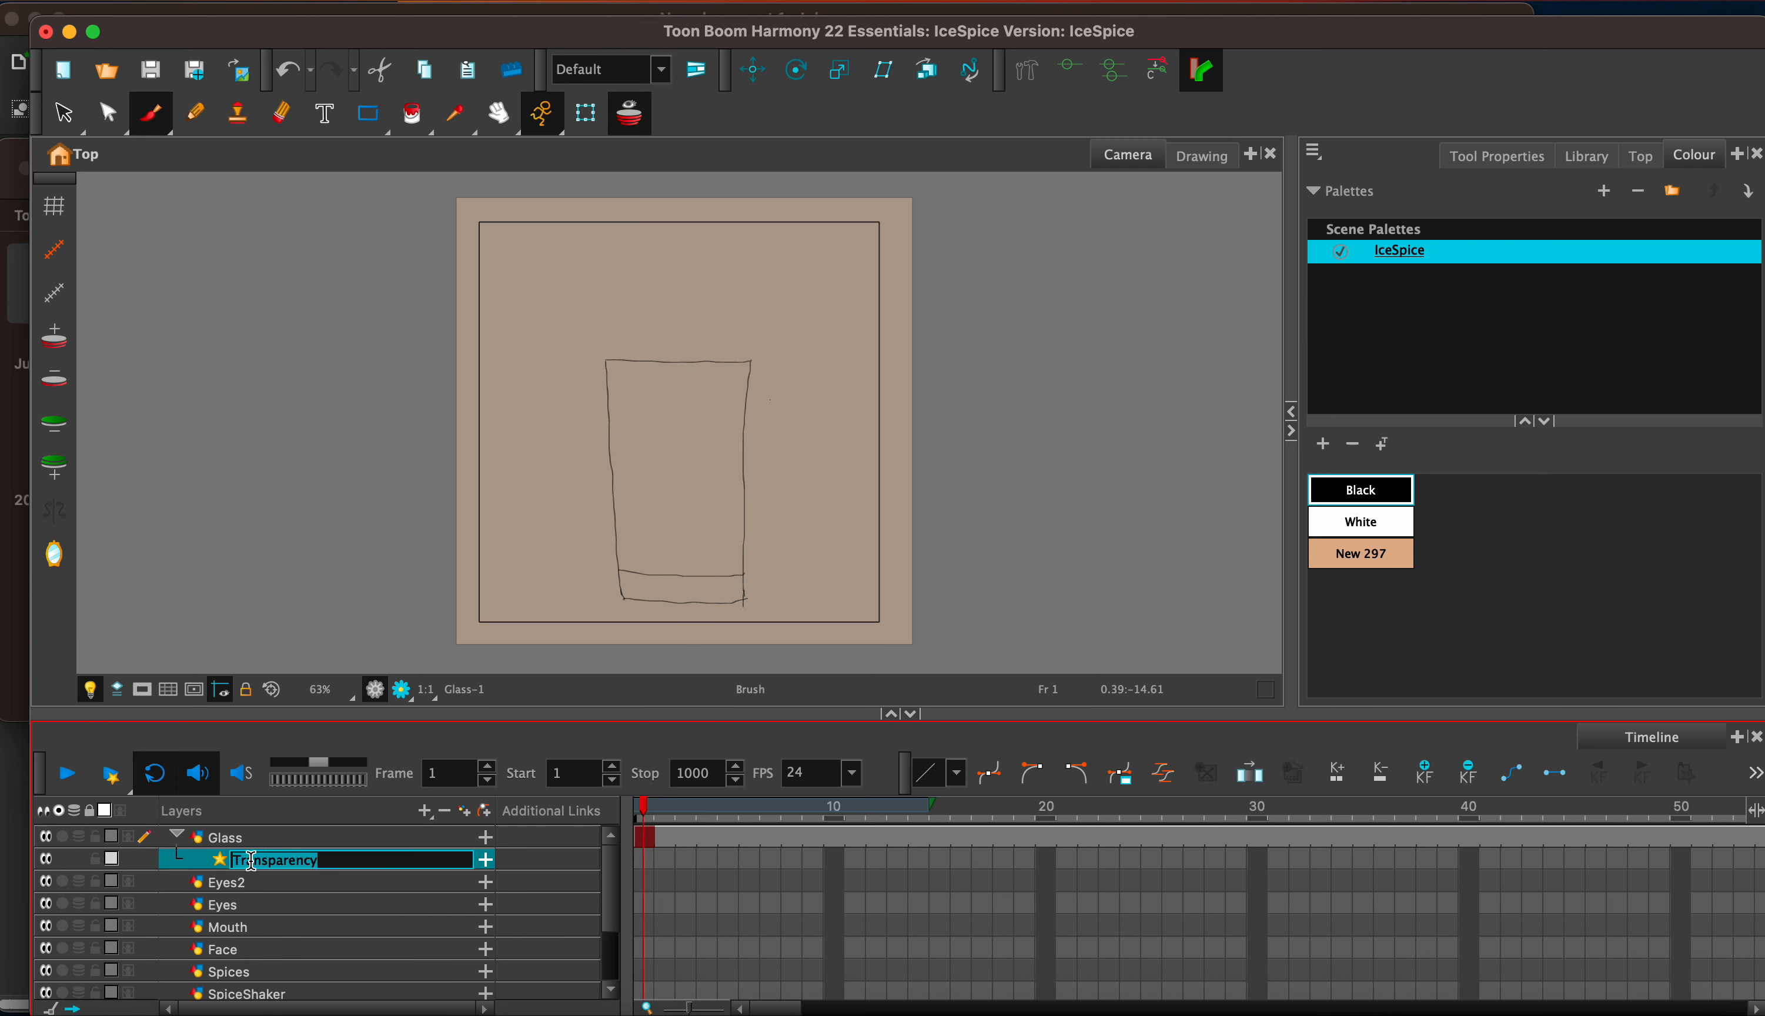
{"action": "double_click", "coordinate": [216, 869]}
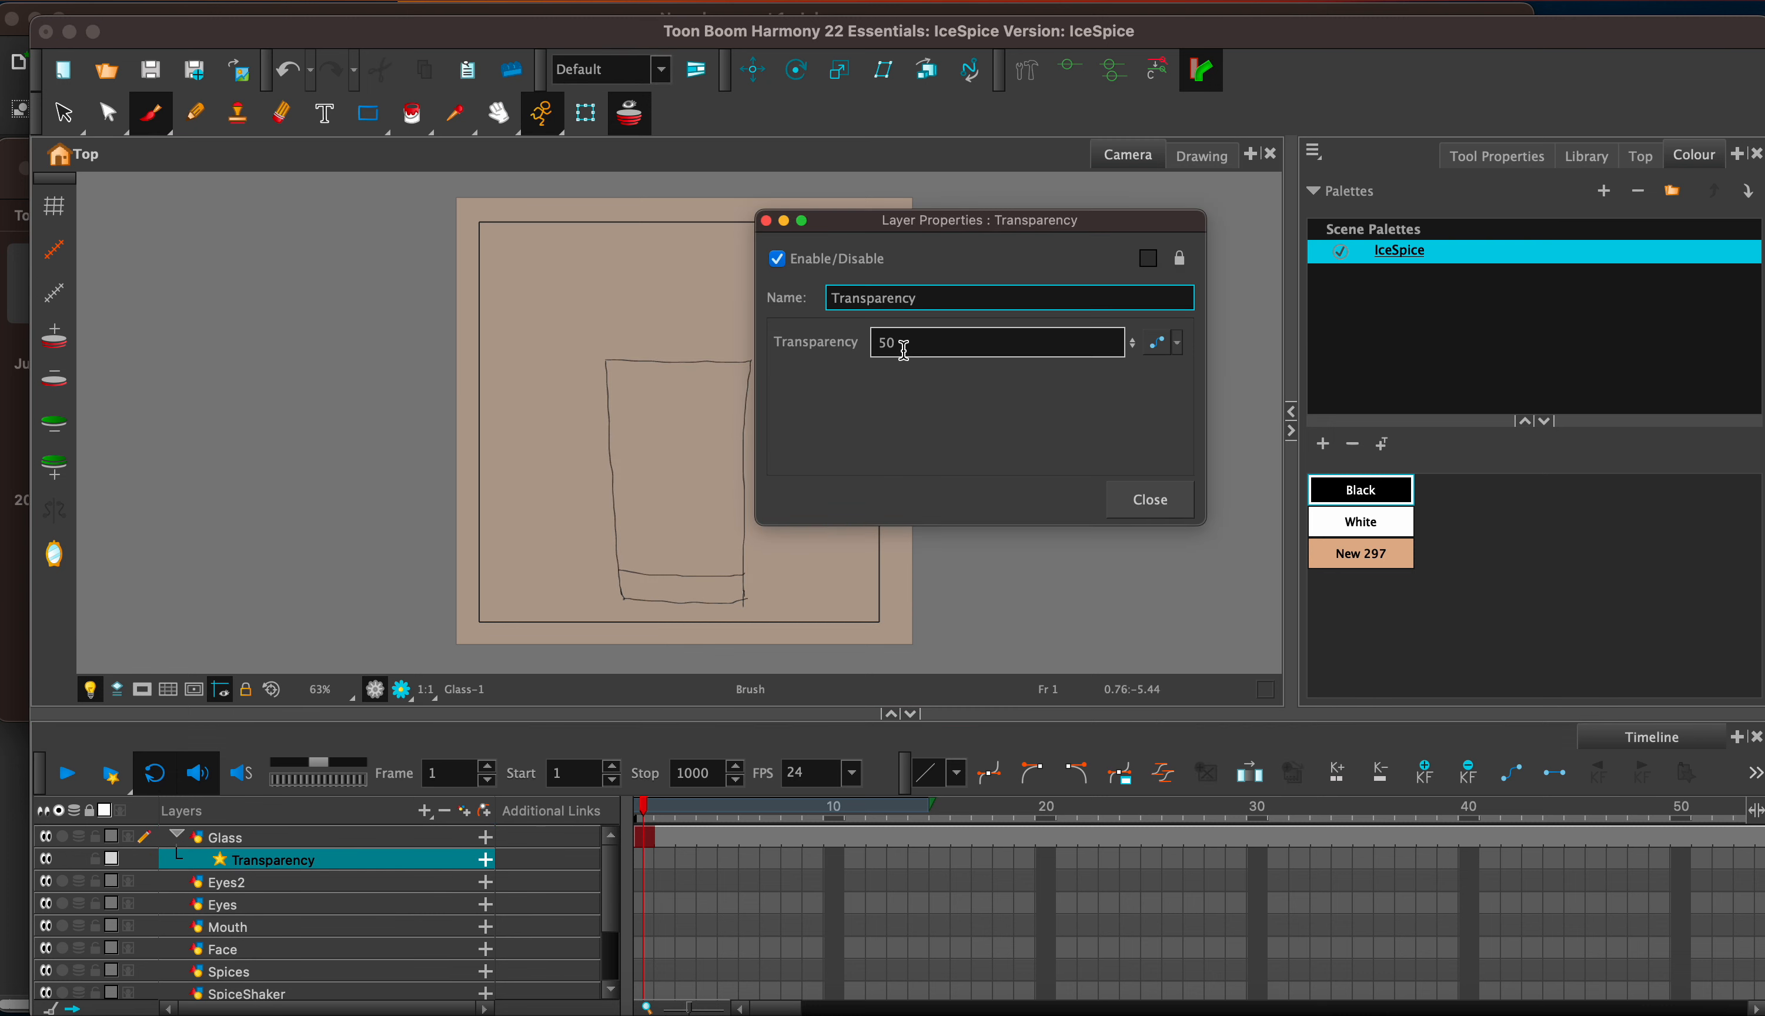
{"action": "double_click", "coordinate": [898, 345]}
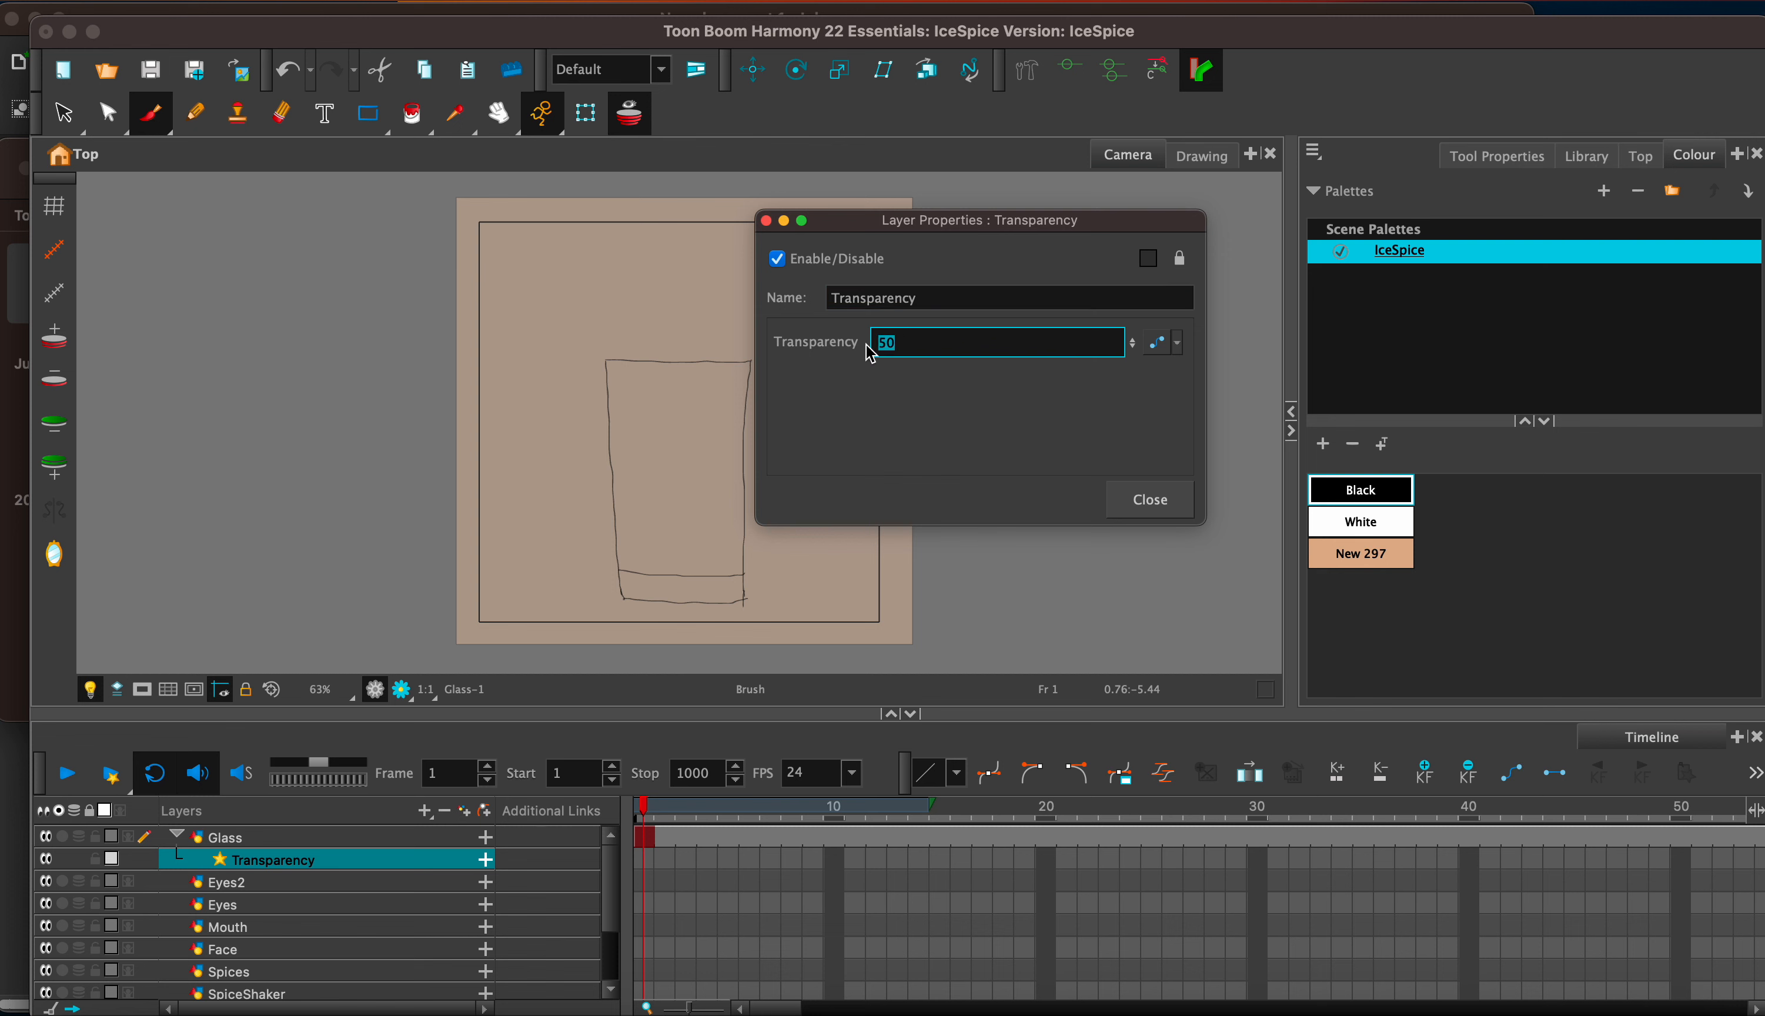
{"action": "type", "text": "80"}
{"action": "key", "text": "BackSpace"}
{"action": "type", "text": "4"}
{"action": "left_click", "coordinate": [1153, 500]}
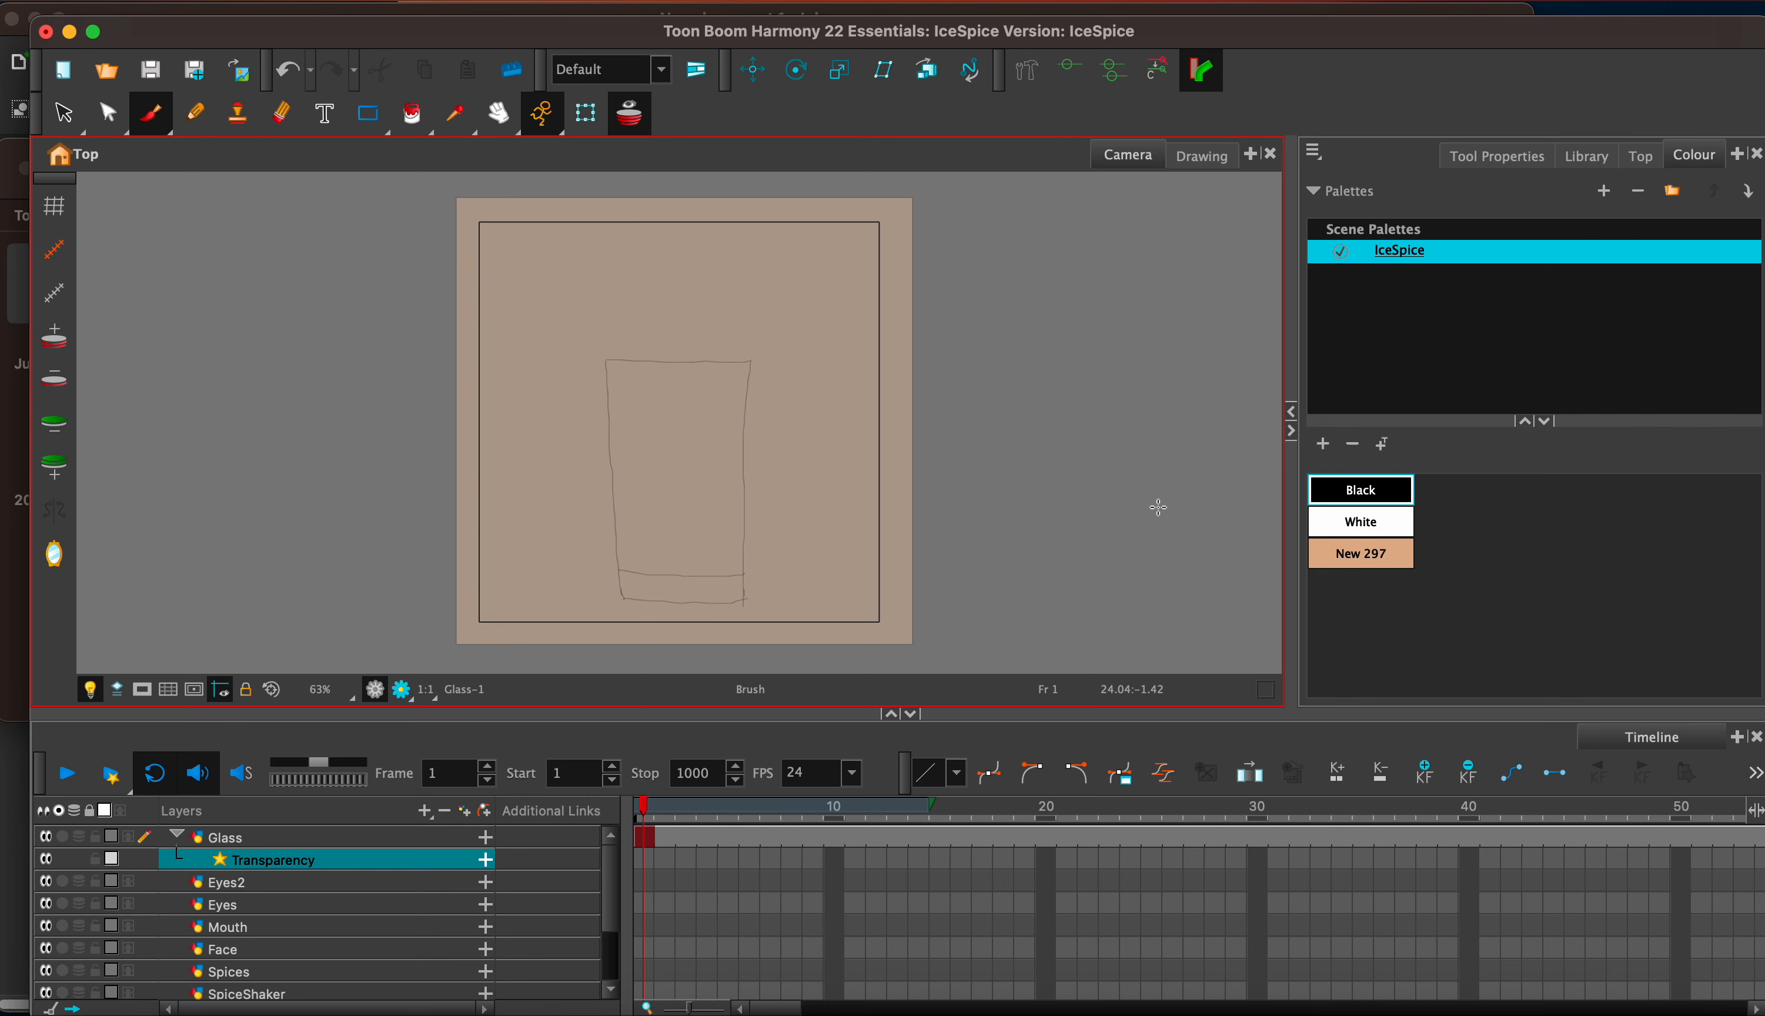
Step: Select the whole glass outline on the Glass layer and copy it
{"action": "left_click", "coordinate": [253, 837]}
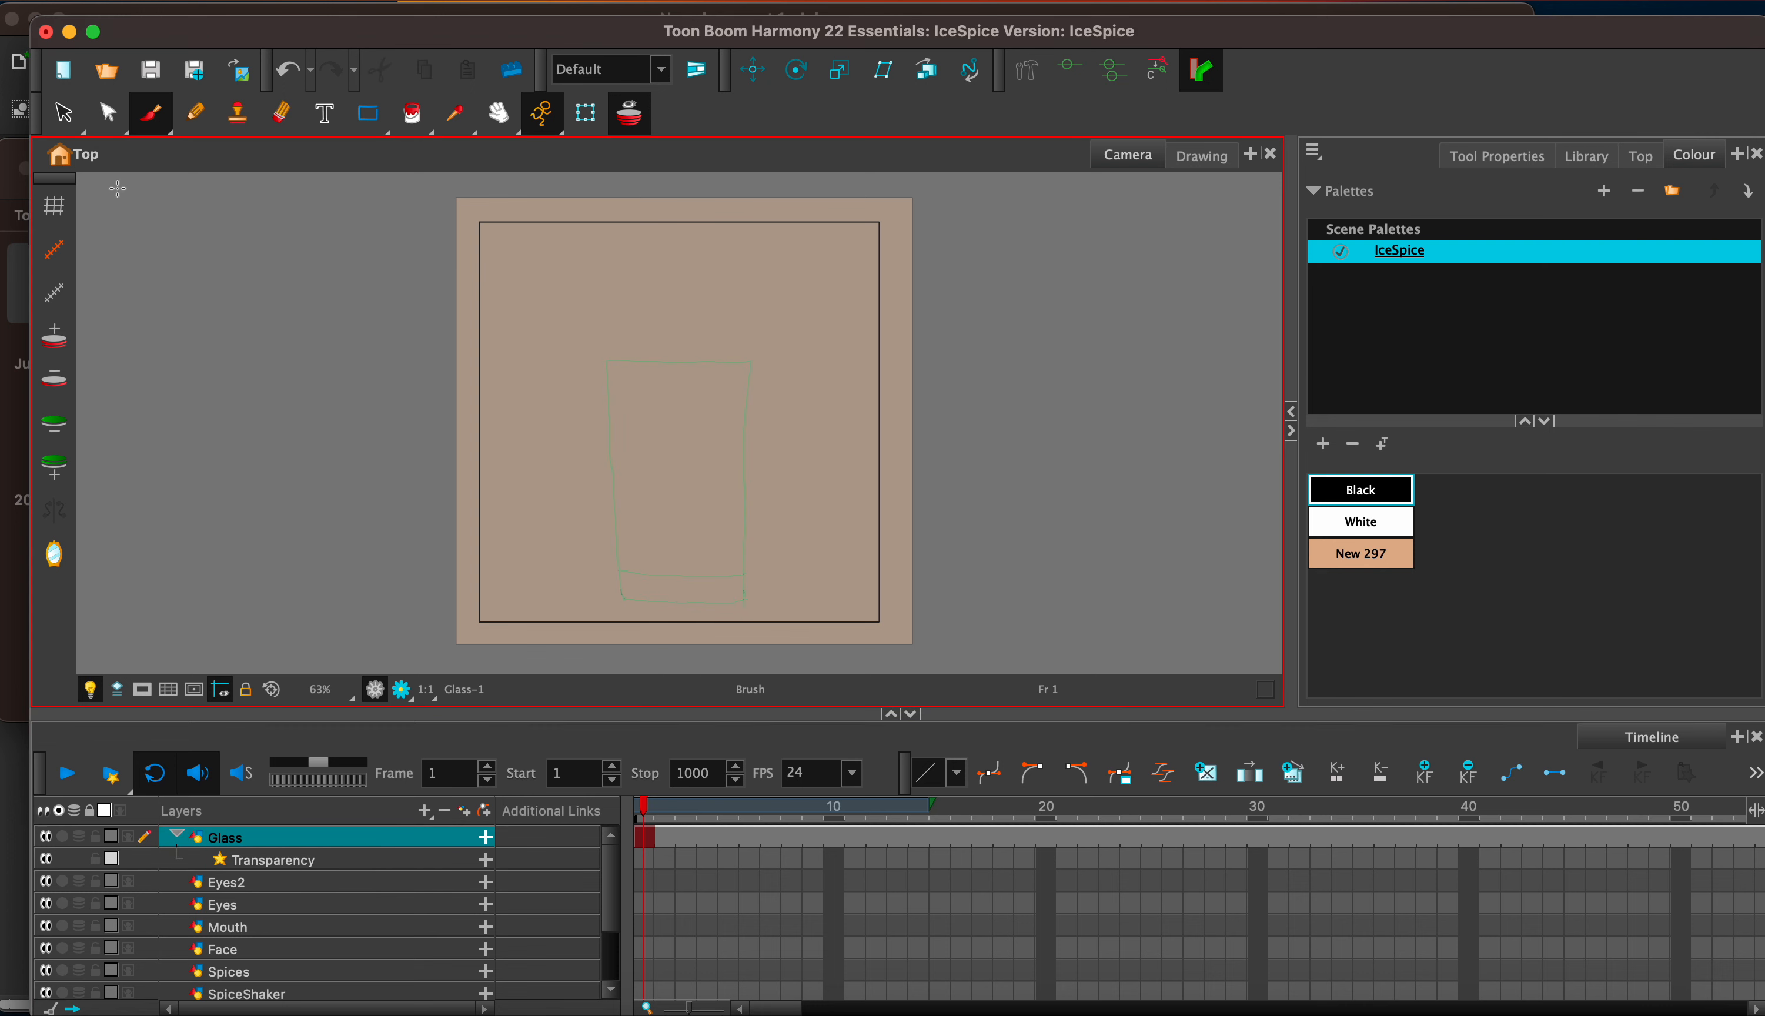
{"action": "left_click", "coordinate": [62, 120]}
{"action": "mouse_move", "coordinate": [569, 583]}
{"action": "left_mouse_down"}
{"action": "mouse_move", "coordinate": [787, 257]}
{"action": "mouse_move", "coordinate": [780, 547]}
{"action": "mouse_move", "coordinate": [794, 520]}
{"action": "left_mouse_up"}
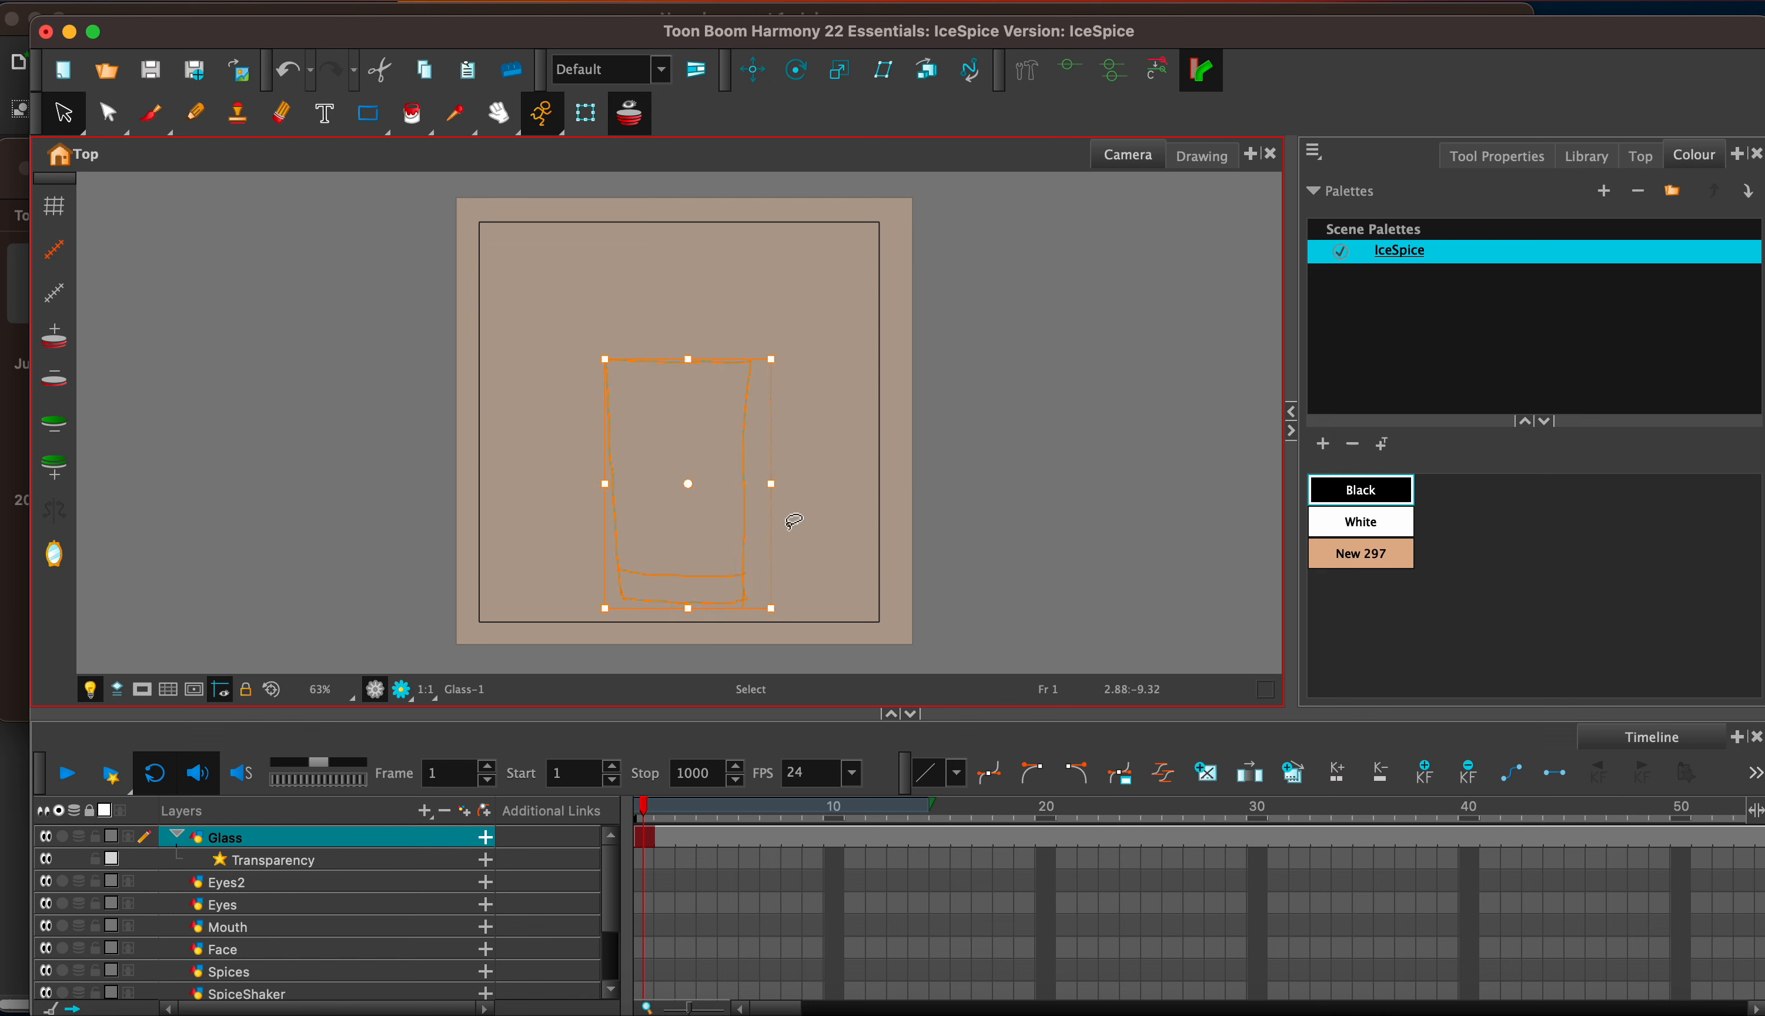
Step: Add a drawing layer named blacklinecup directly above the Drawing background layer
{"action": "left_click_drag", "start_coordinate": [613, 893], "coordinate": [611, 942]}
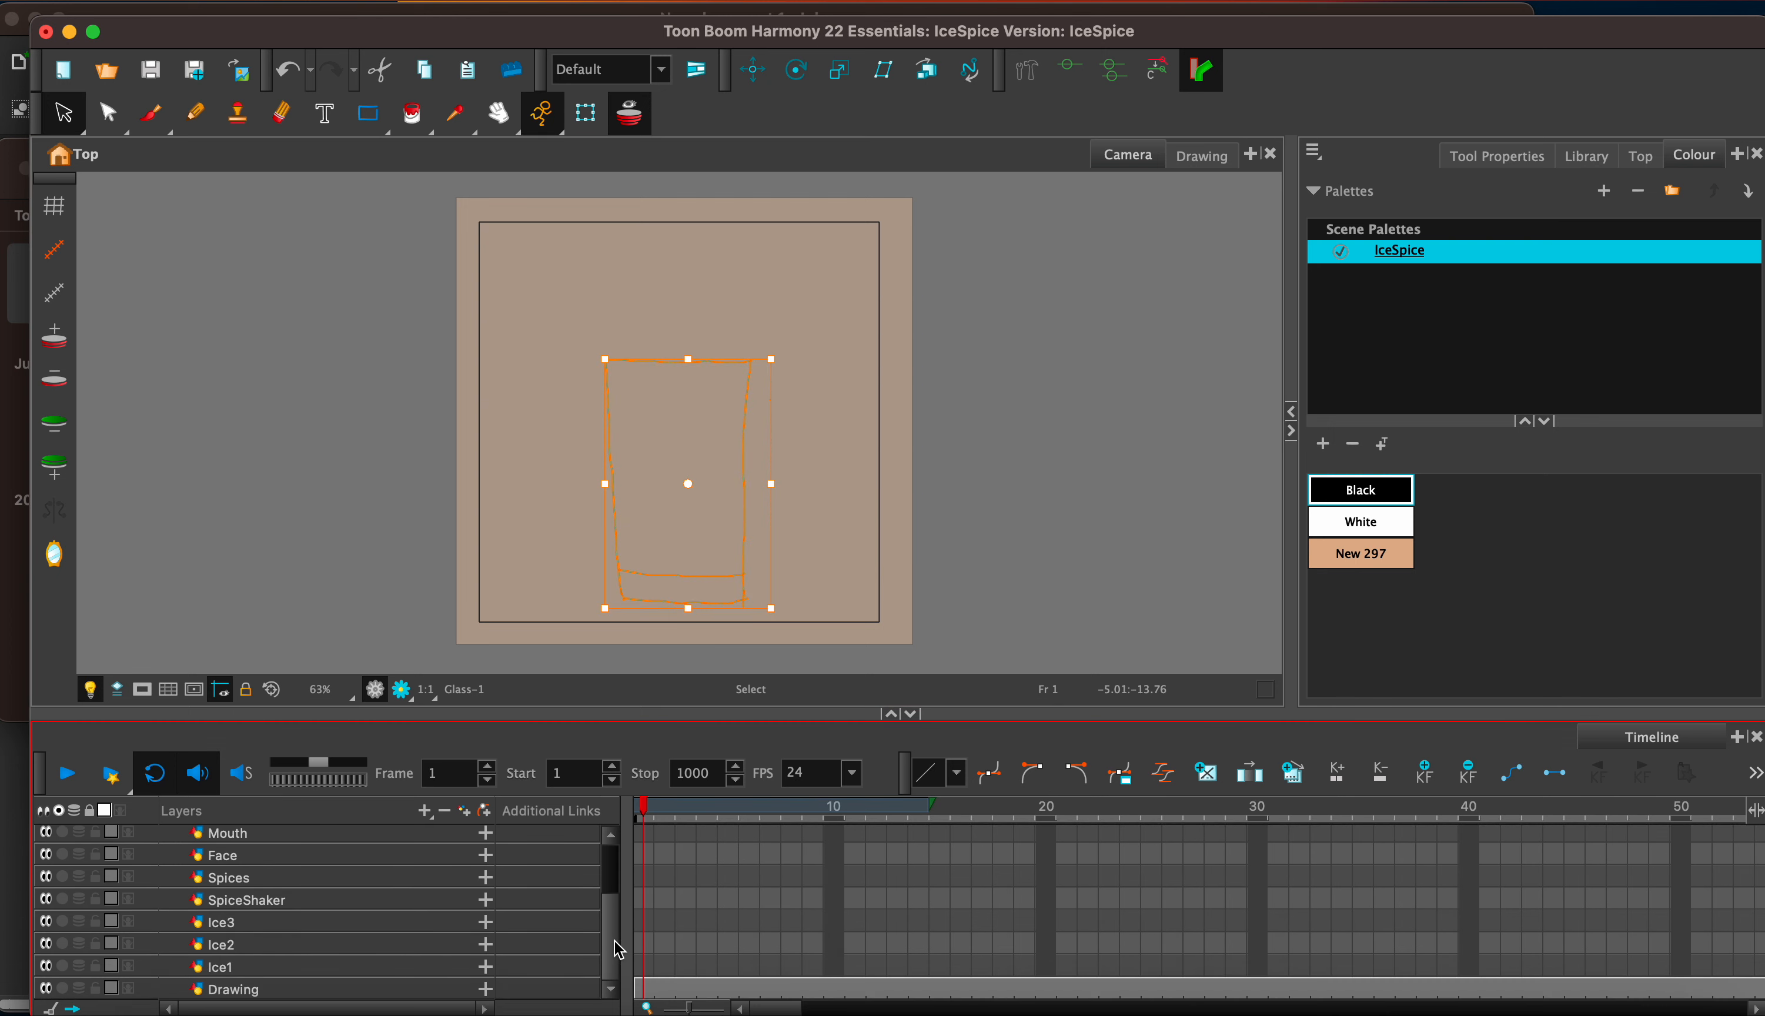
{"action": "left_click", "coordinate": [371, 989]}
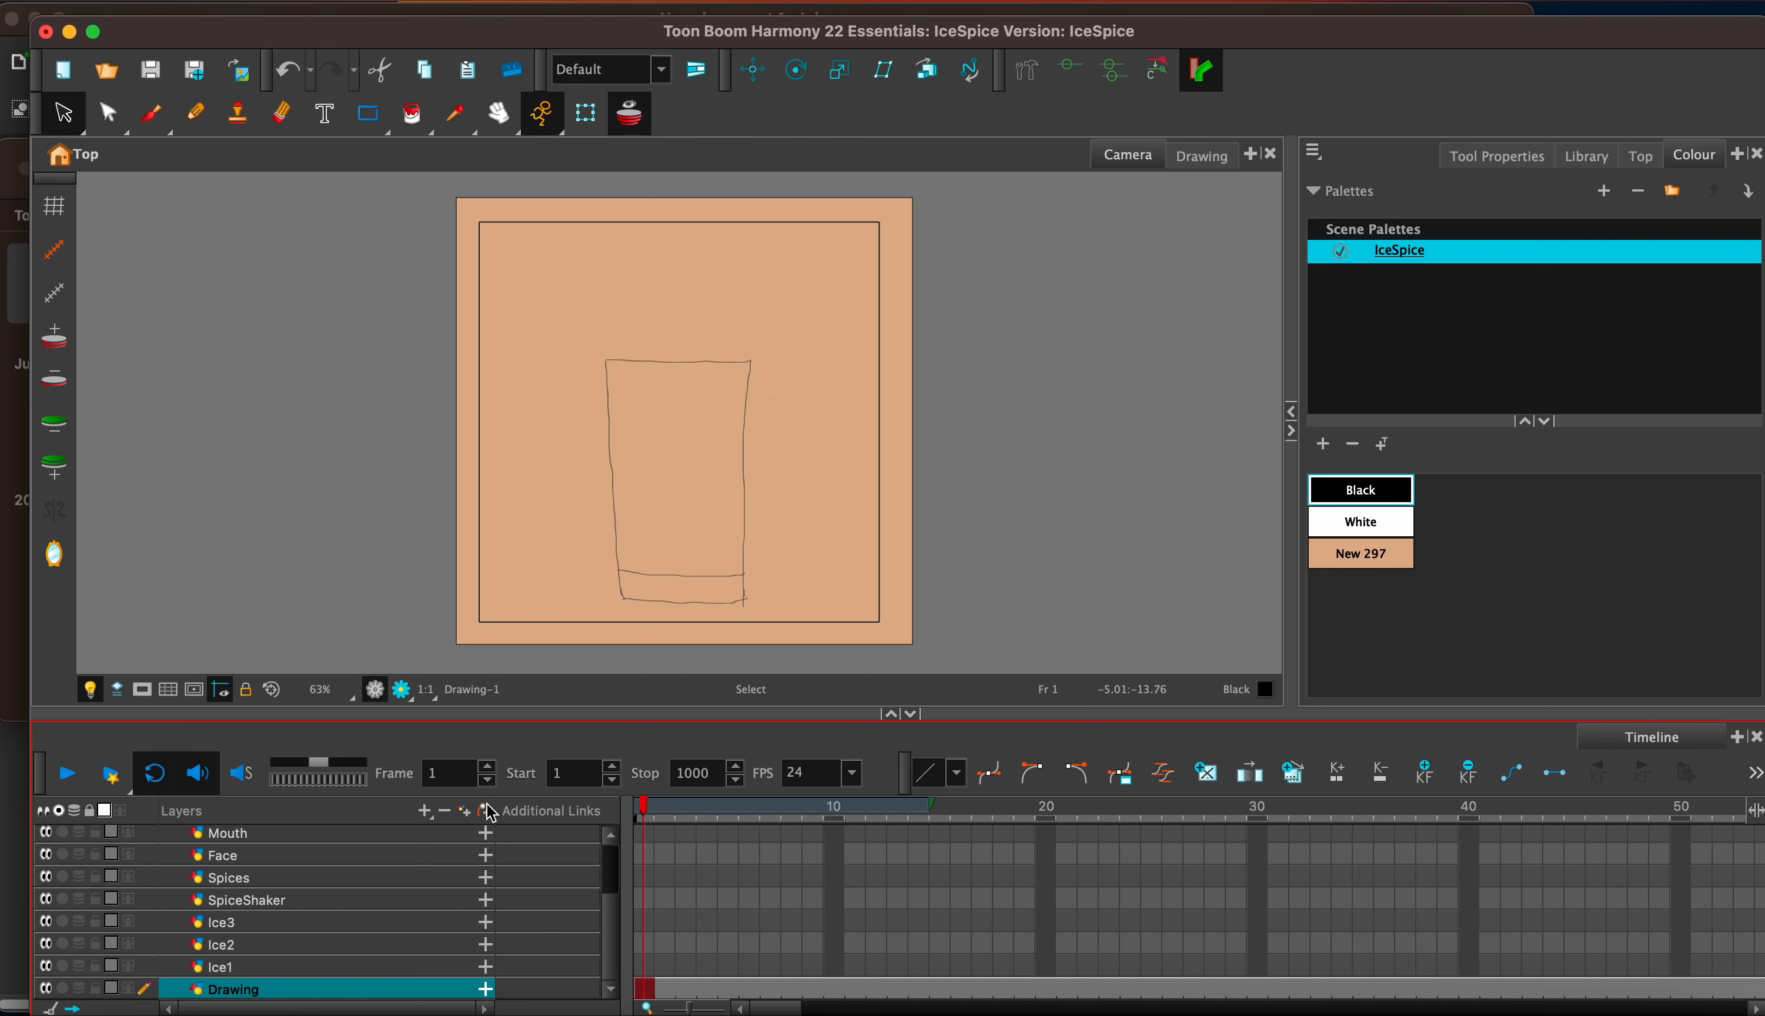
{"action": "left_click", "coordinate": [466, 811]}
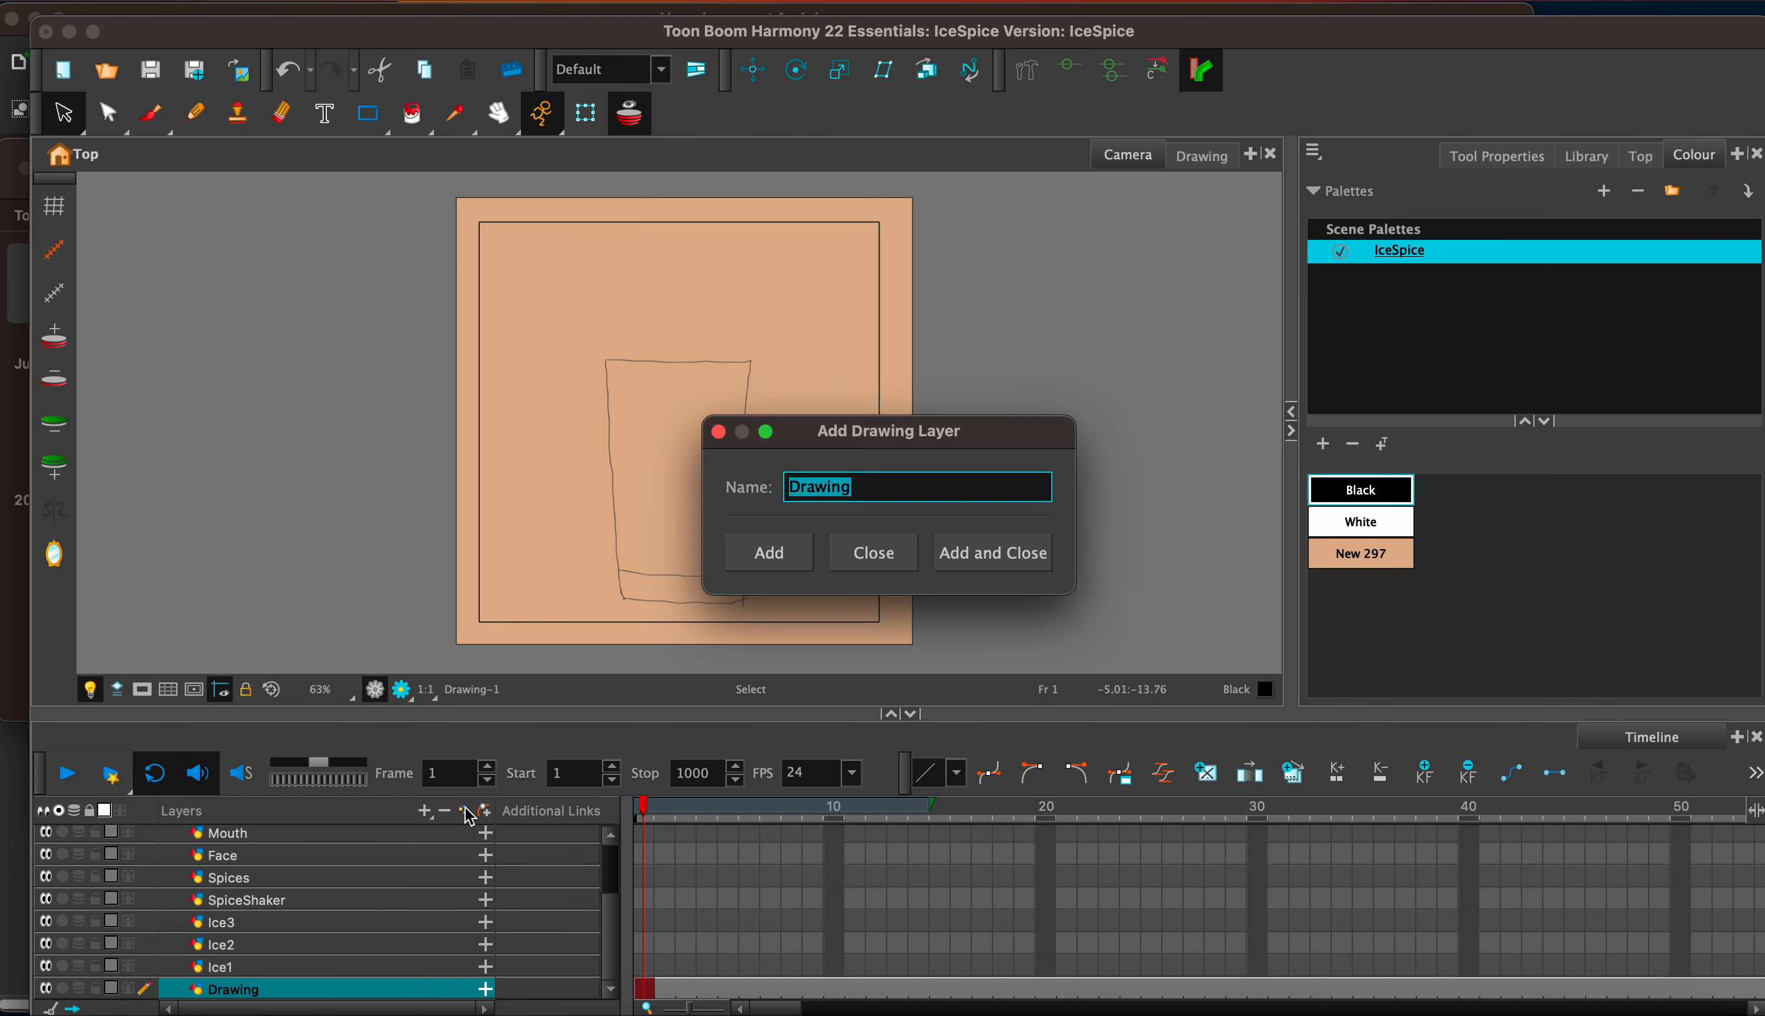
{"action": "left_click", "coordinate": [718, 431]}
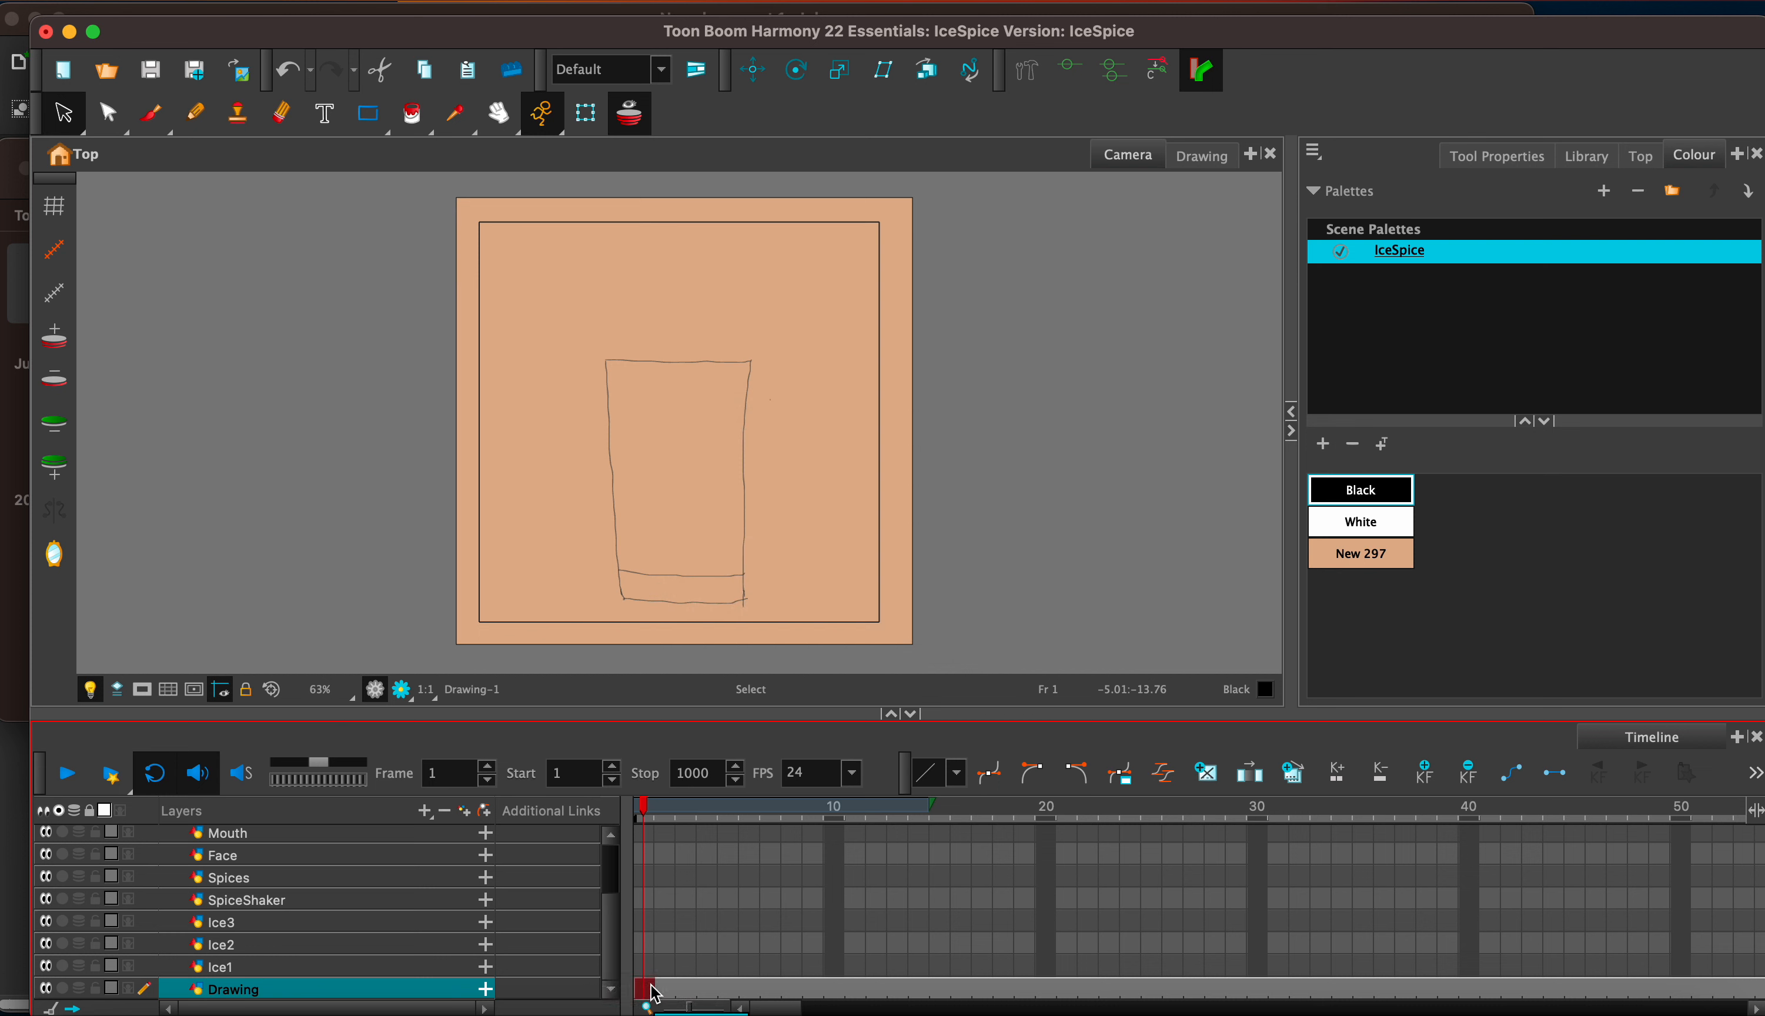
{"action": "left_click", "coordinate": [464, 812]}
{"action": "type", "text": "blackline"}
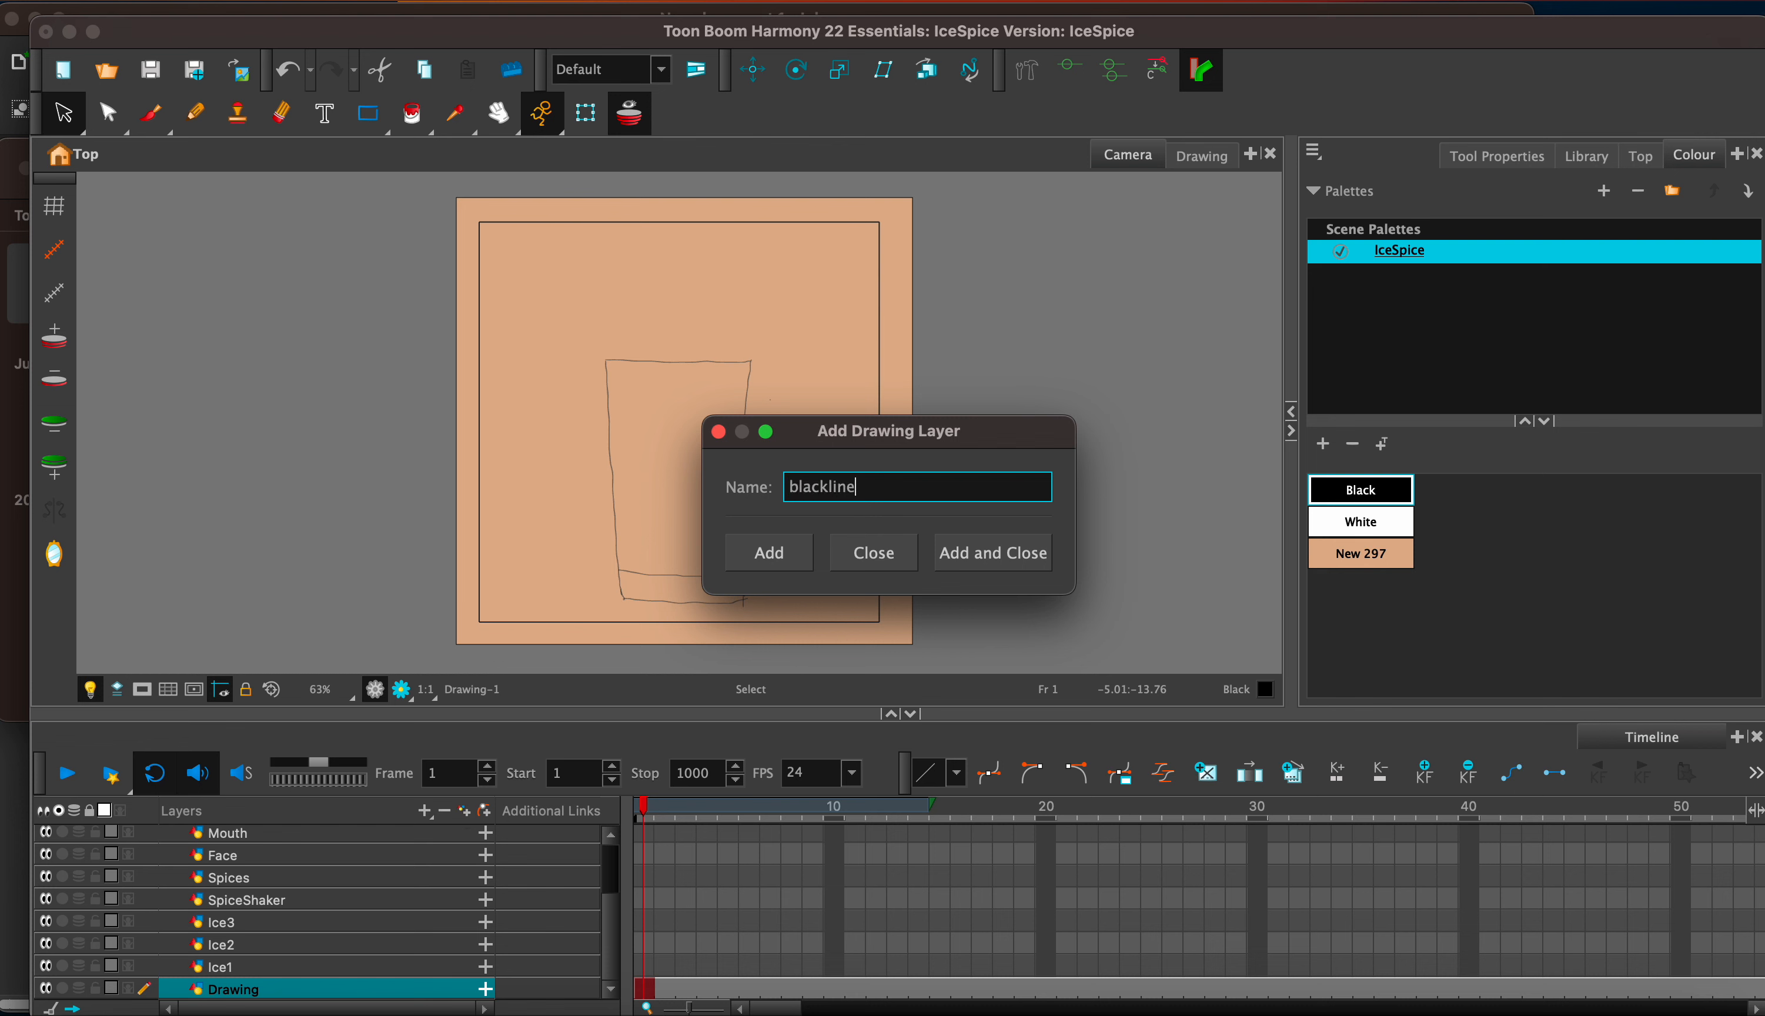
{"action": "type", "text": "cup"}
{"action": "key", "text": "Return"}
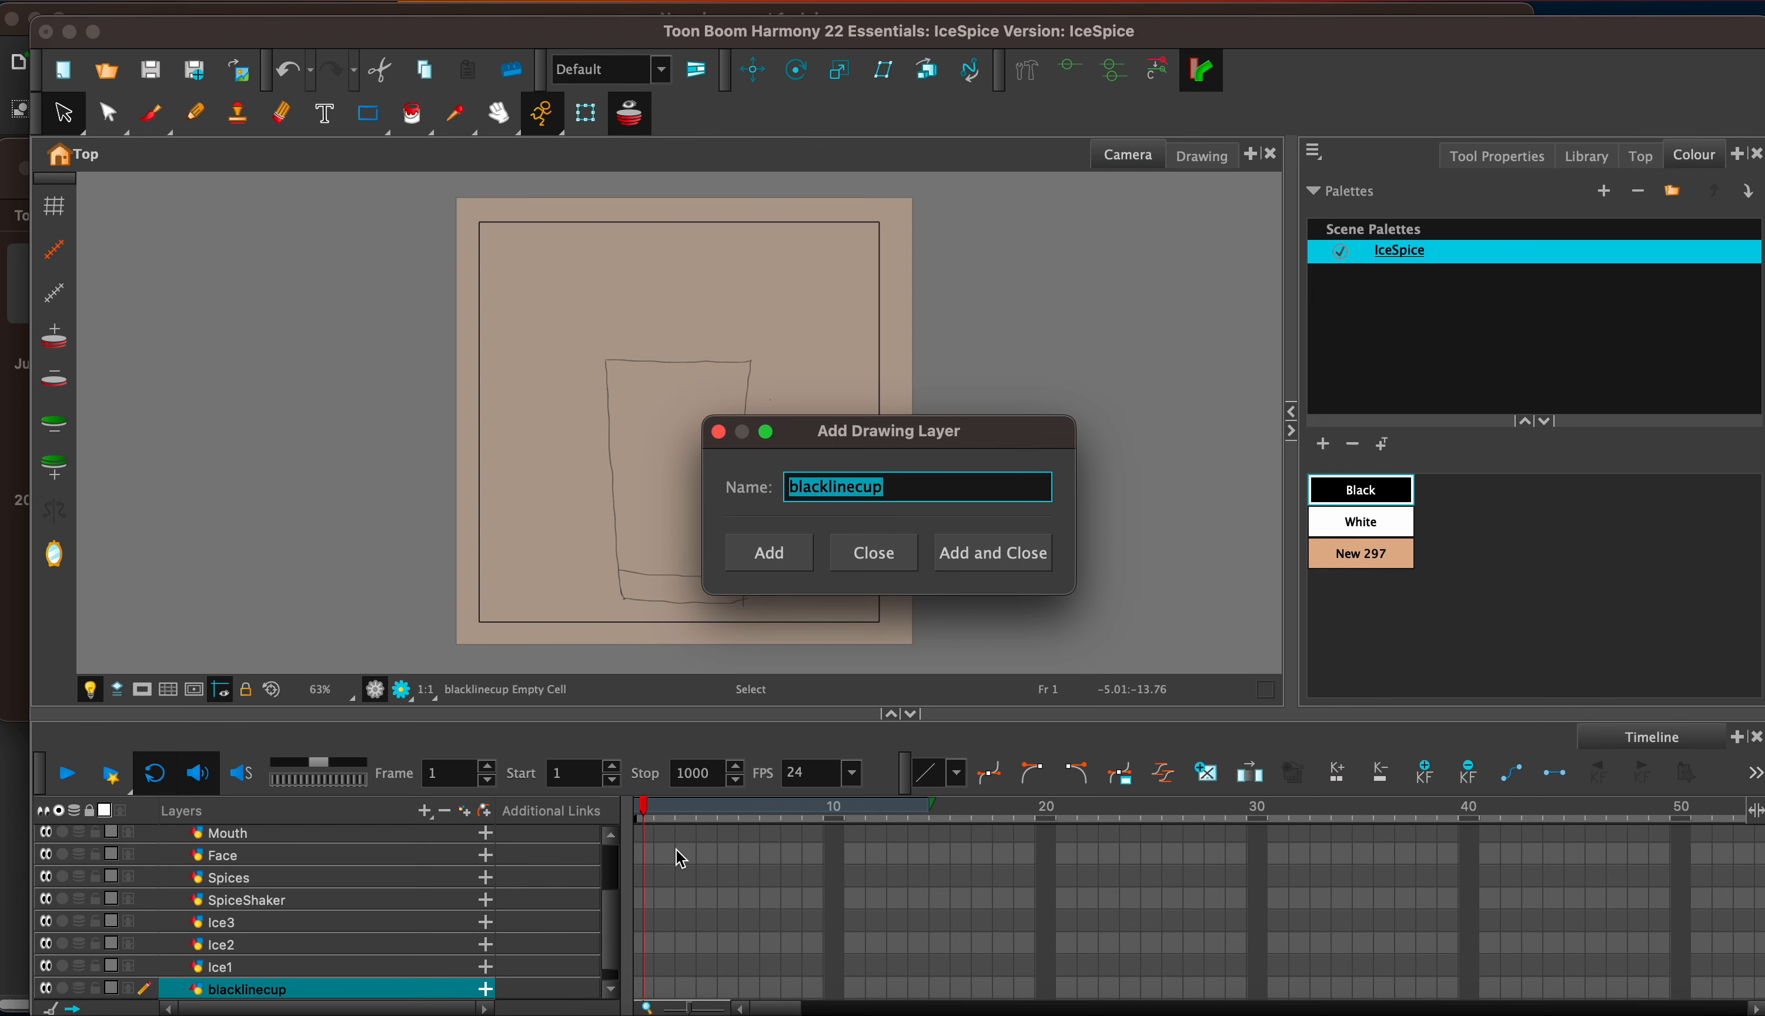
{"action": "left_click", "coordinate": [718, 431]}
Step: Paste the copied glass outline into frame 1 of blacklinecup and extend its exposure to frame 1000, overwriting existing cells
{"action": "left_click", "coordinate": [645, 990]}
{"action": "key", "text": "super+v"}
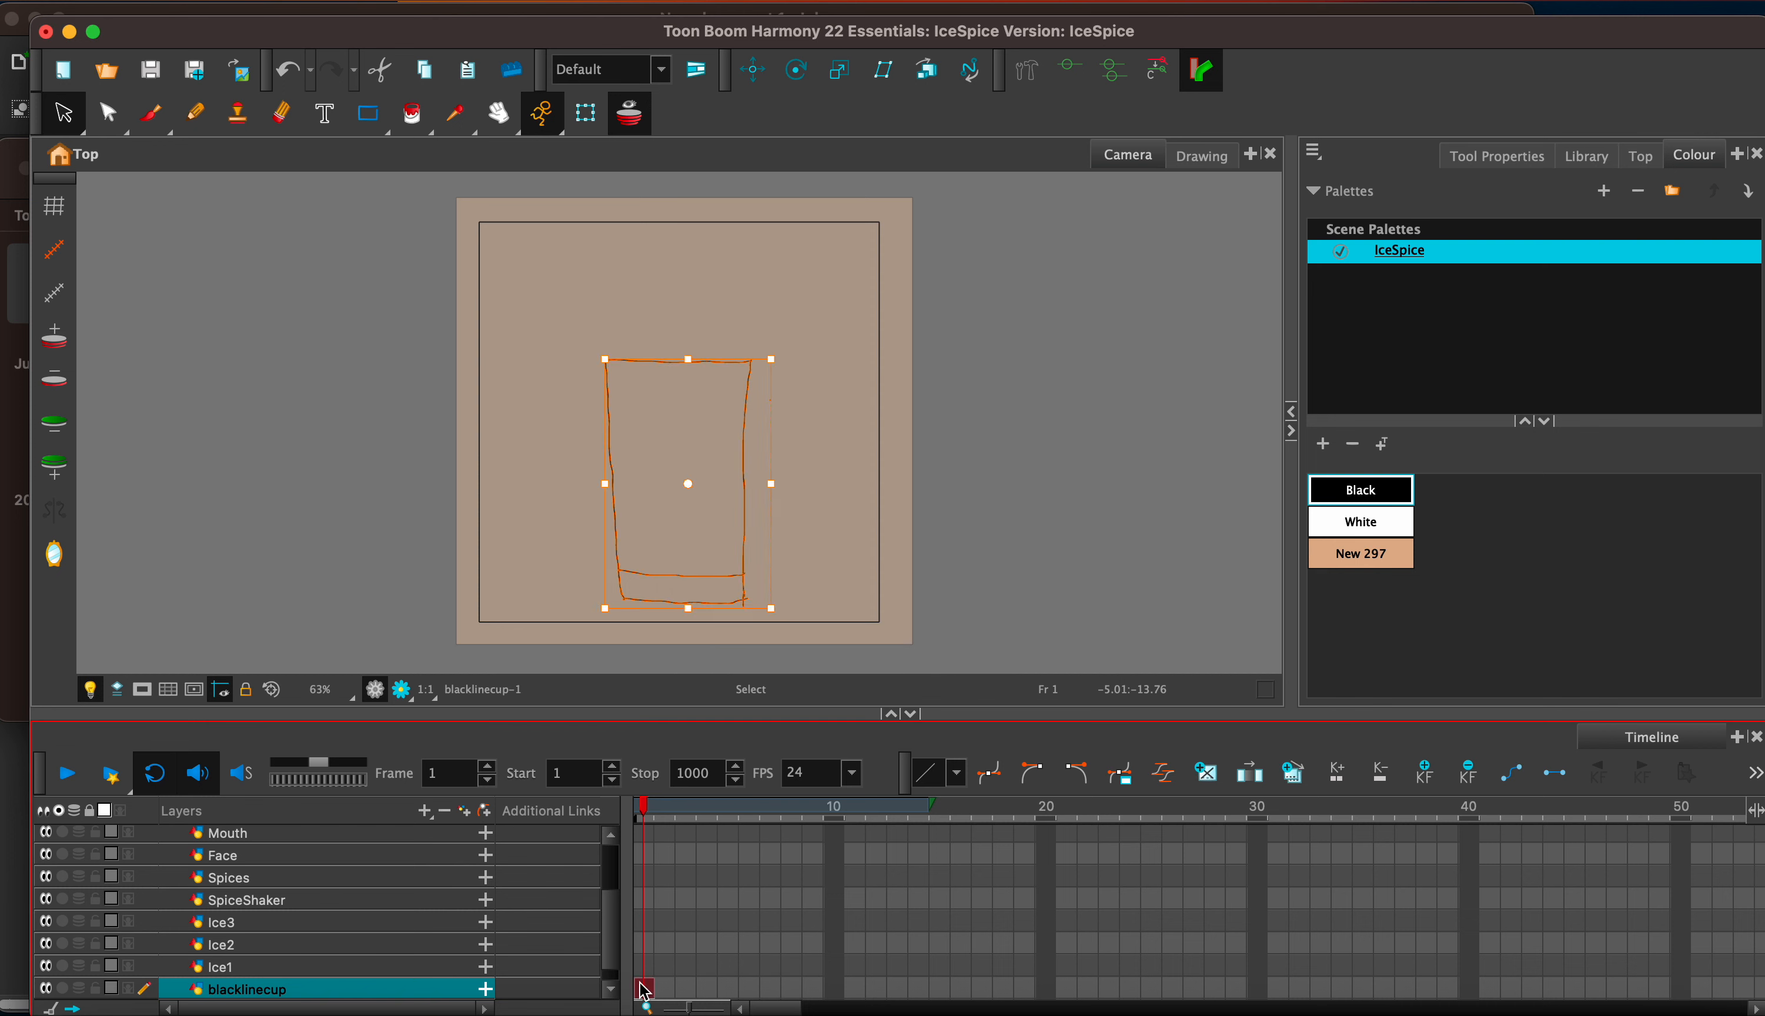
{"action": "key", "text": "F5"}
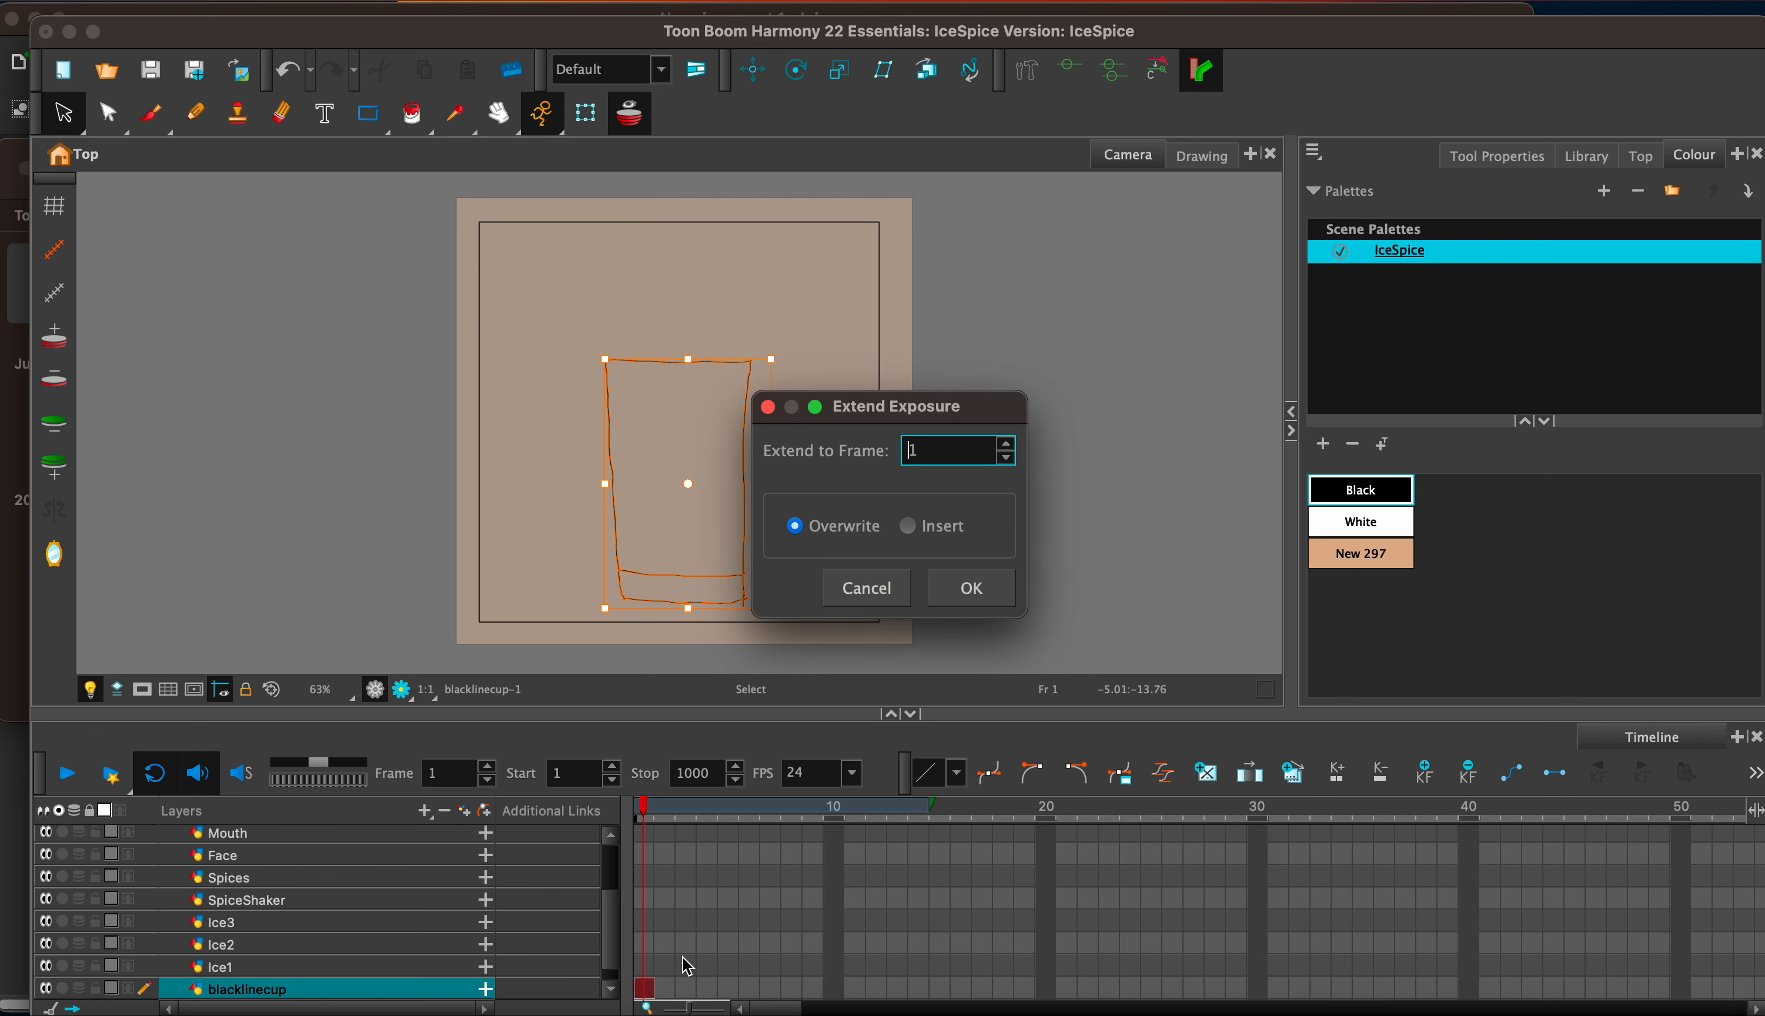
{"action": "type", "text": "1000"}
{"action": "key", "text": "Return"}
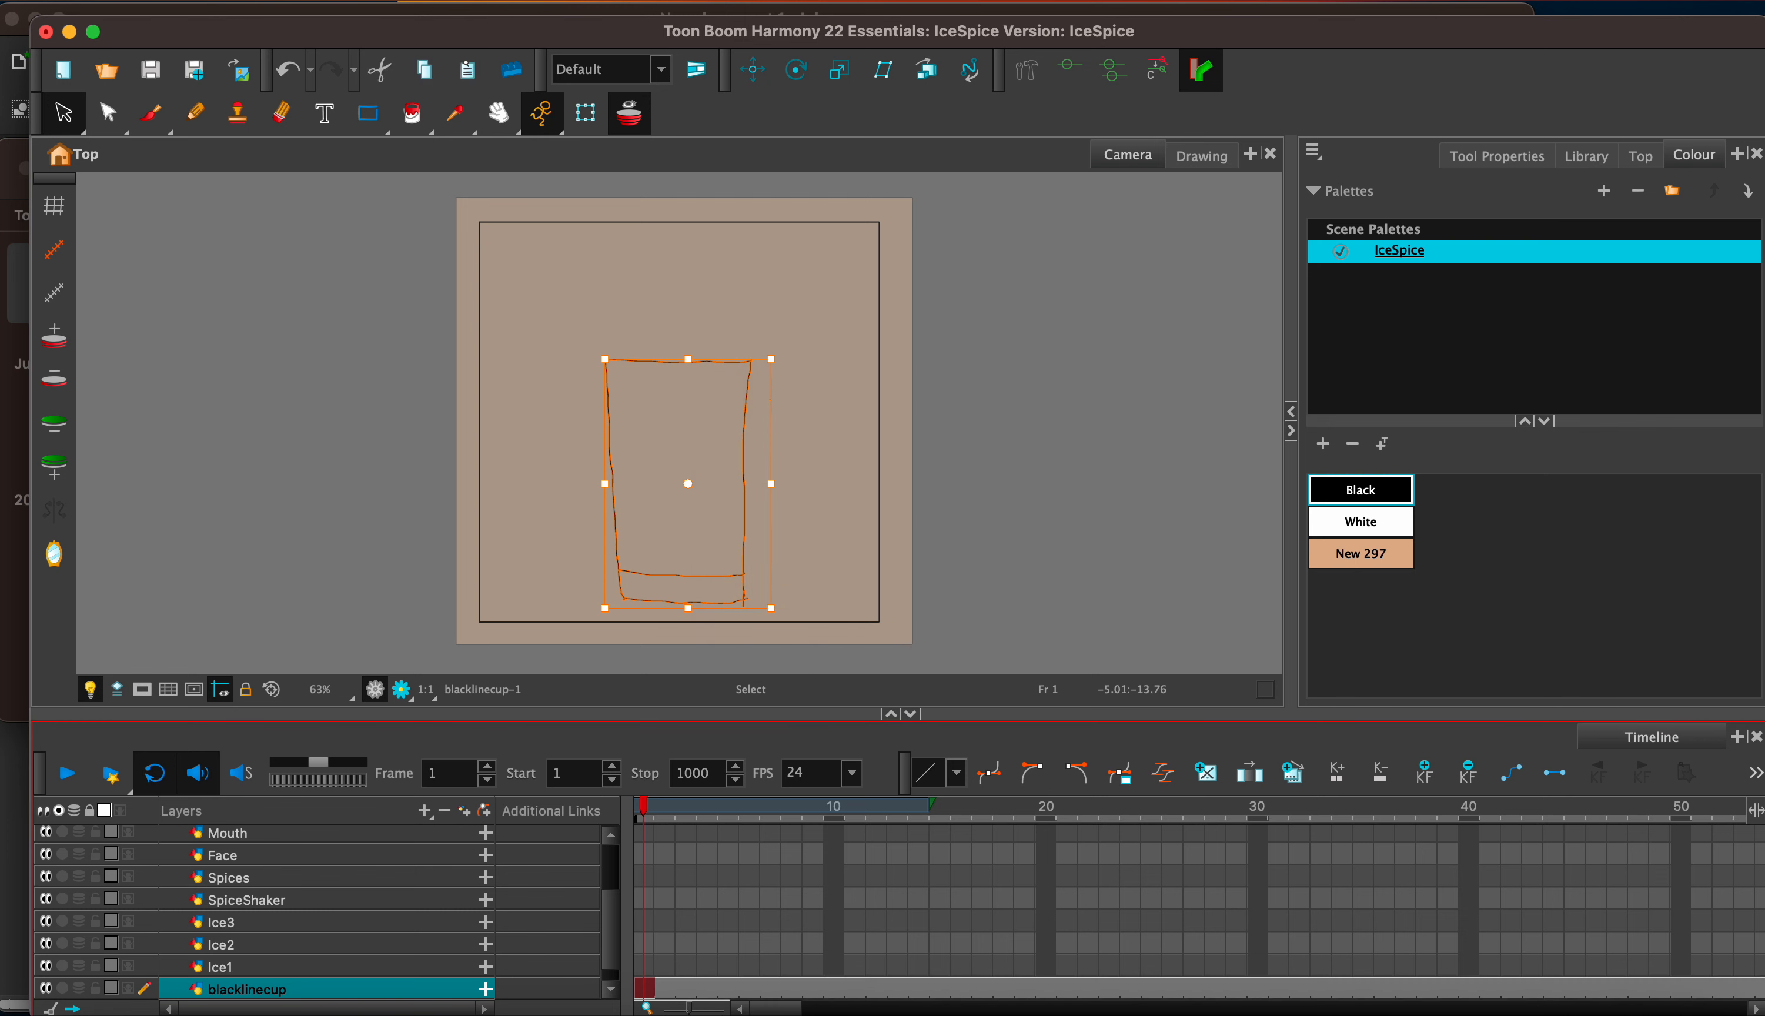
{"action": "scroll", "coordinate": [615, 925], "scroll_direction": "up", "scroll_amount": 3}
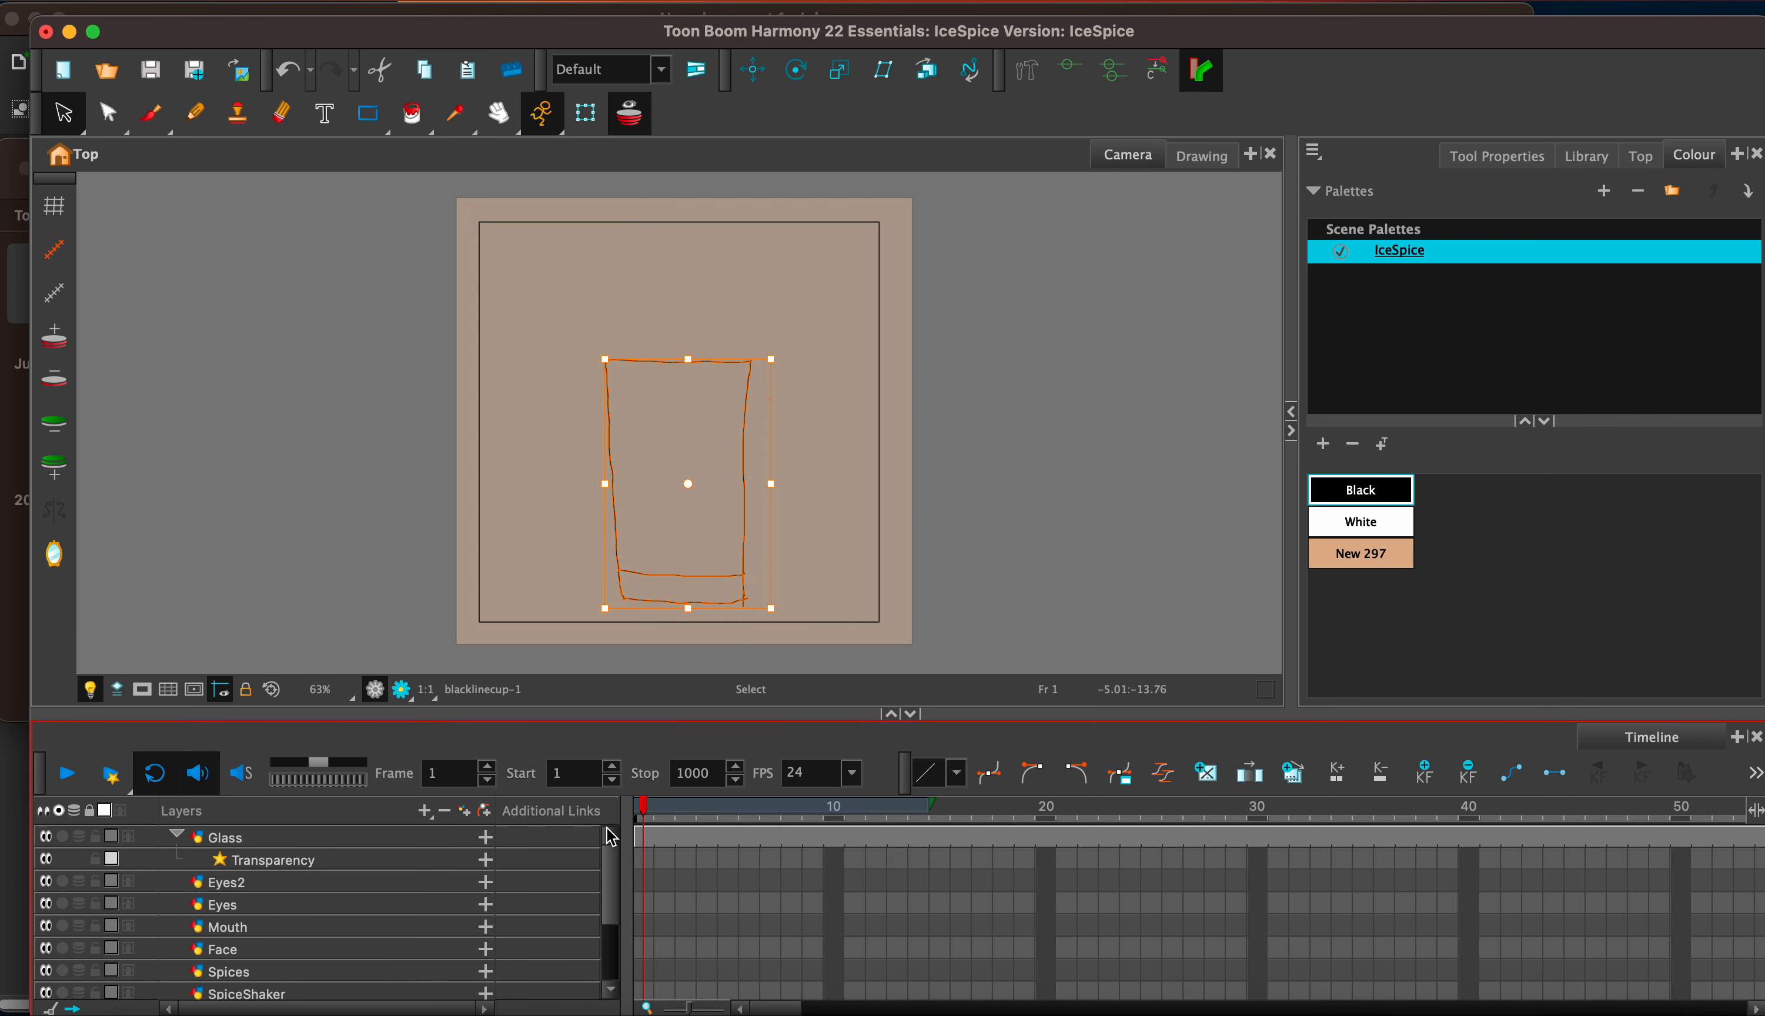
Step: Add a turquoise colour with RGB values 150, 225, 213 to the IceSpice palette
{"action": "left_click", "coordinate": [648, 837]}
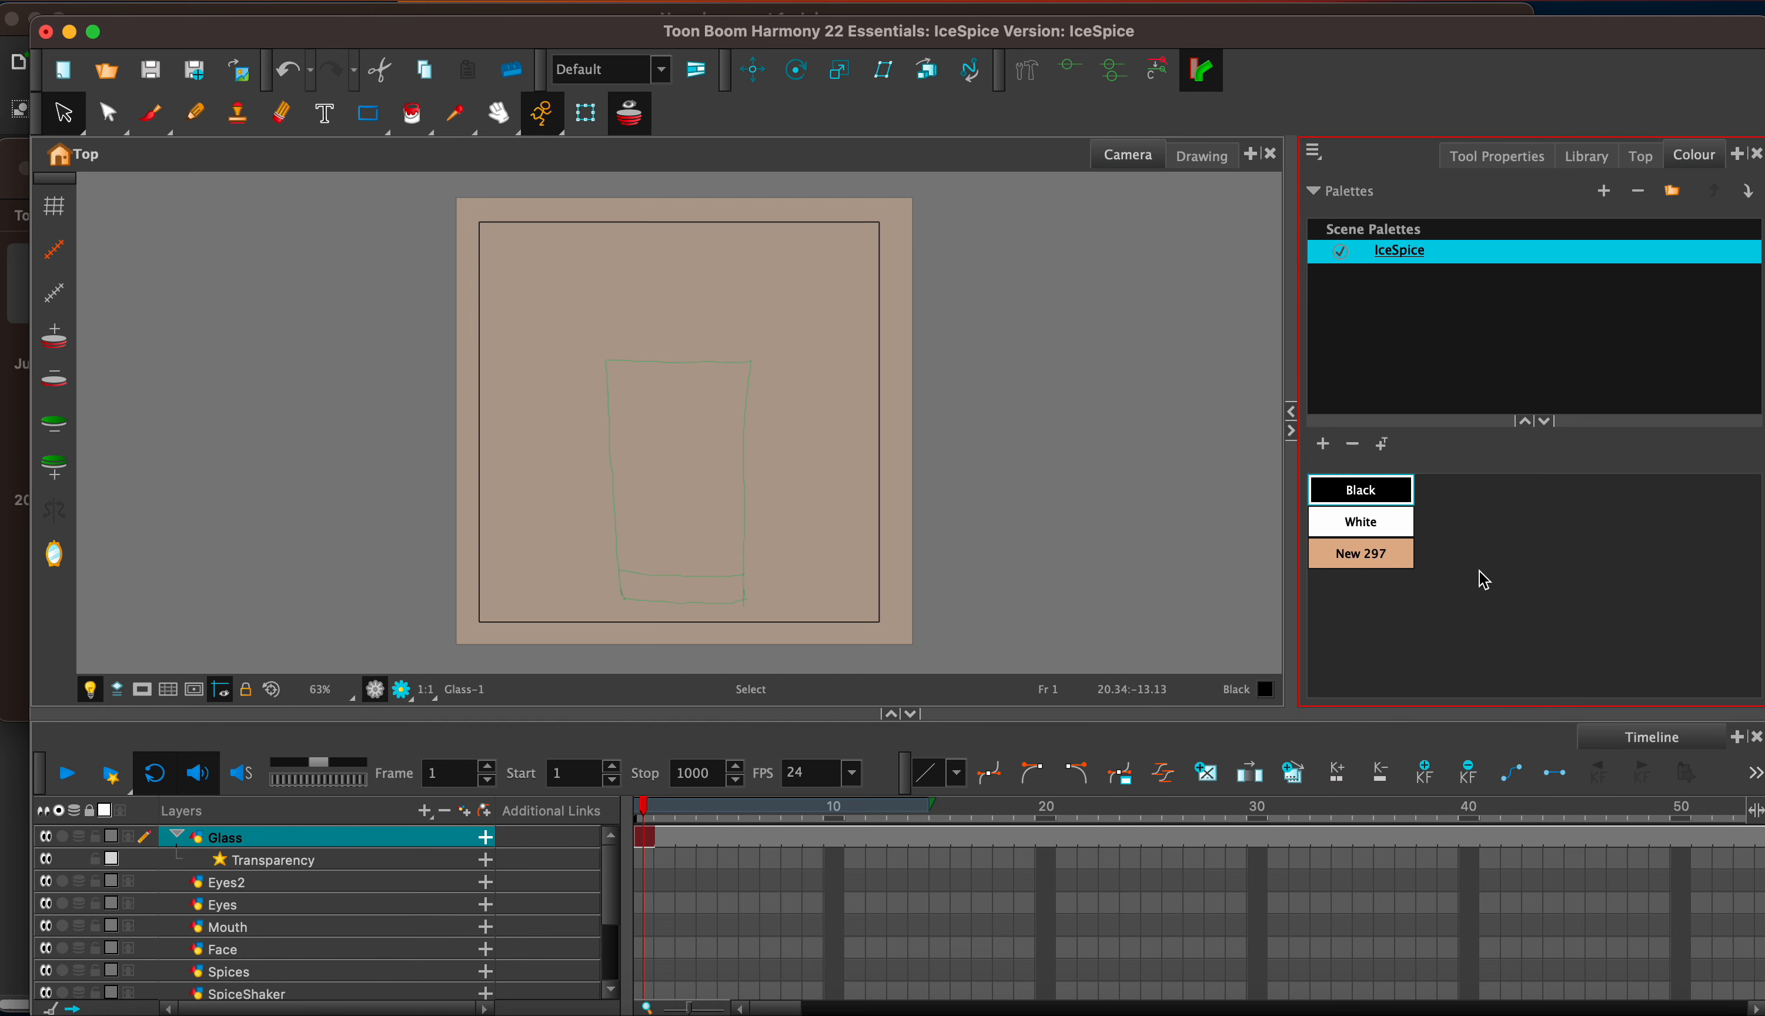
{"action": "left_click", "coordinate": [1323, 443]}
{"action": "double_click", "coordinate": [1401, 589]}
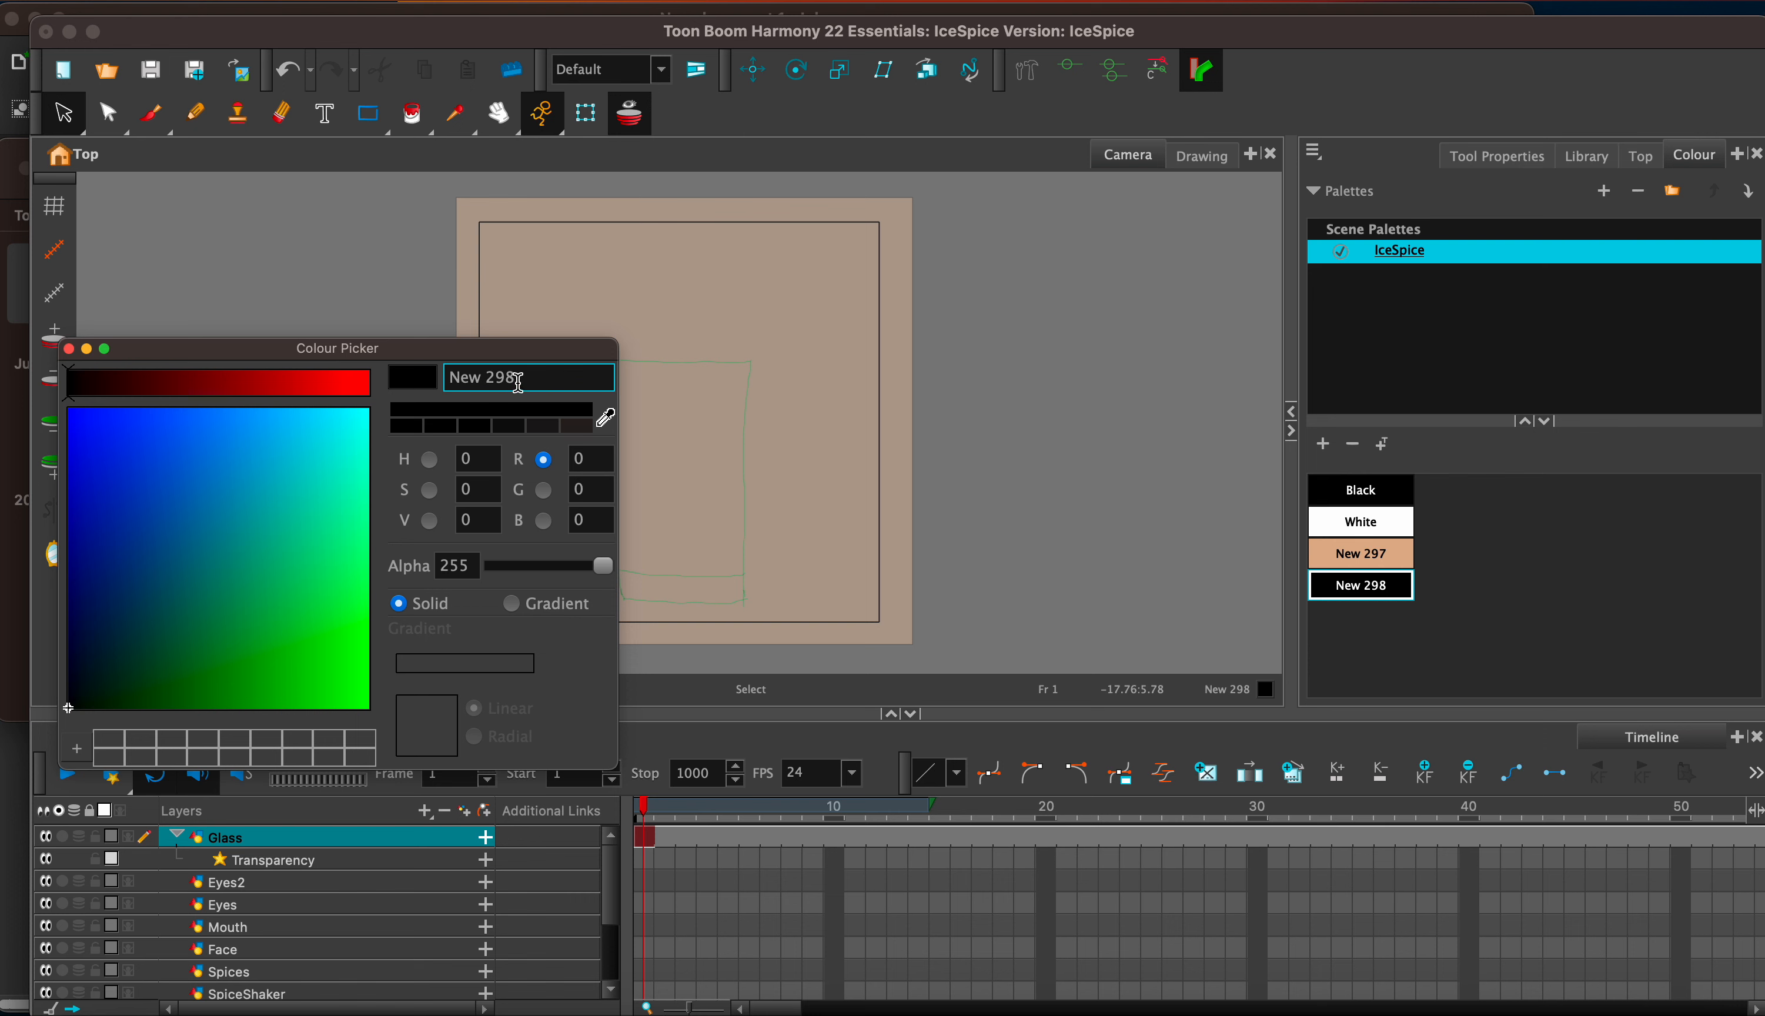
{"action": "left_click_drag", "start_coordinate": [522, 379], "coordinate": [418, 392]}
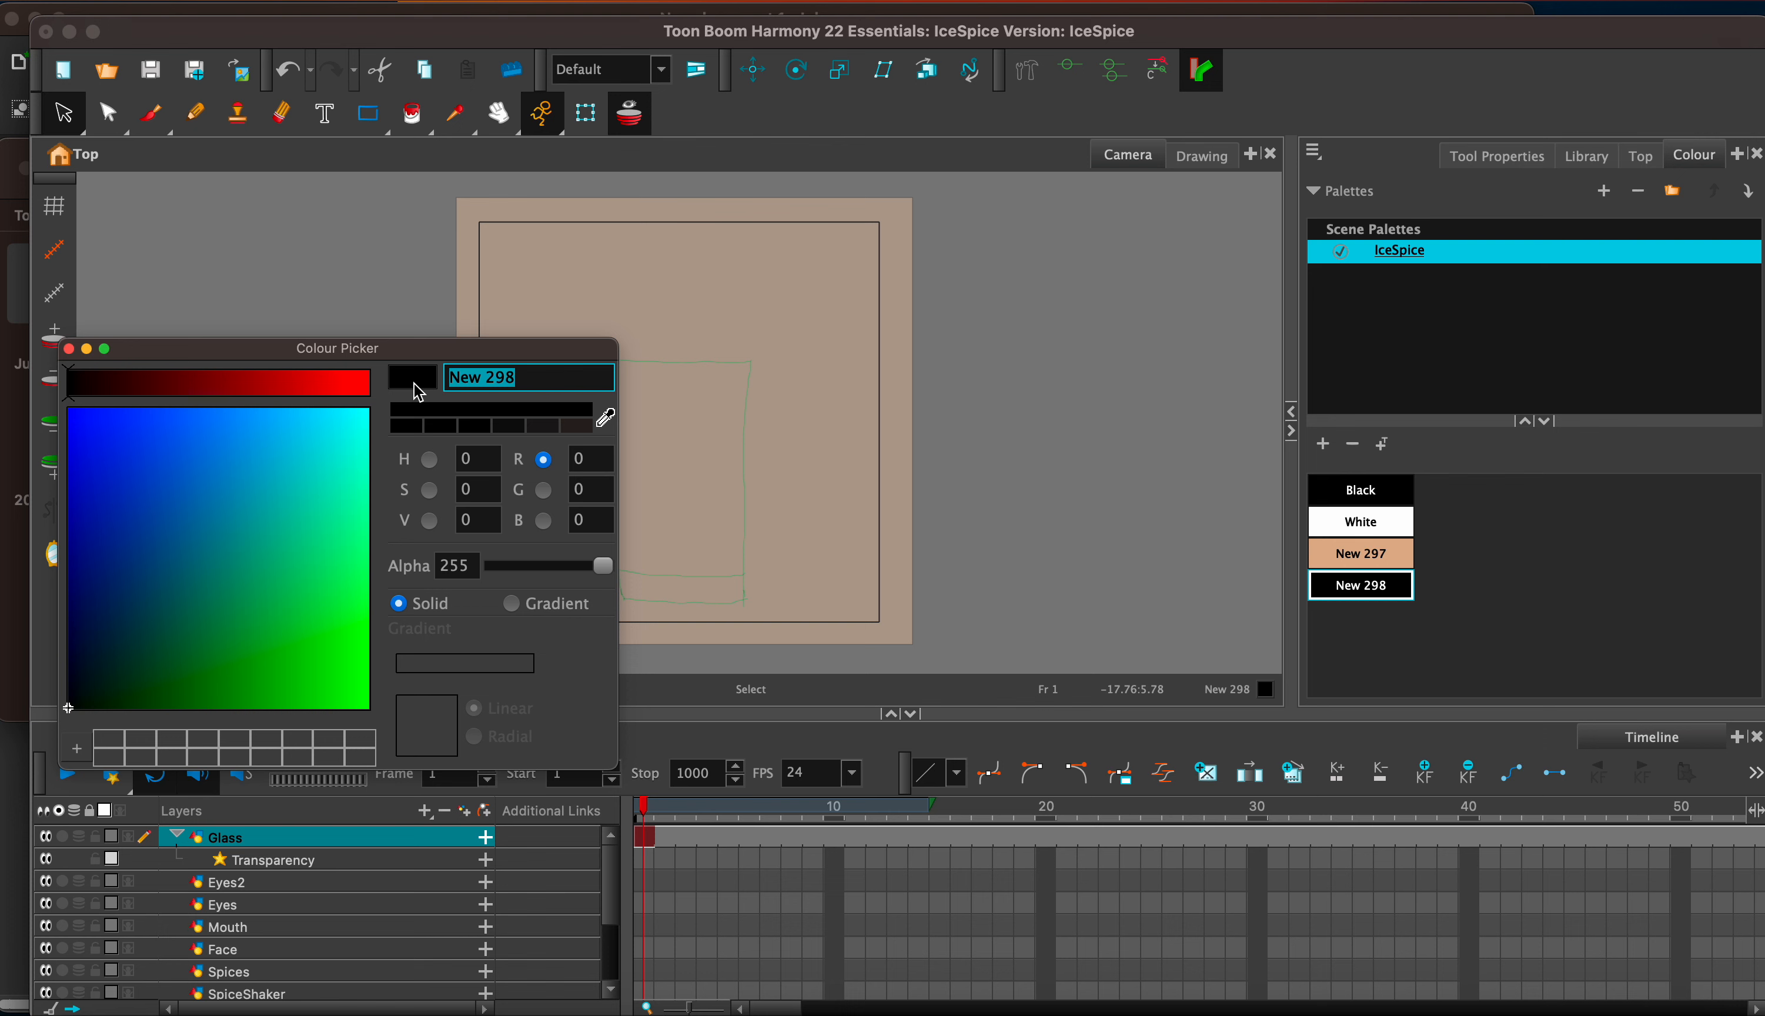
{"action": "left_click", "coordinate": [296, 388]}
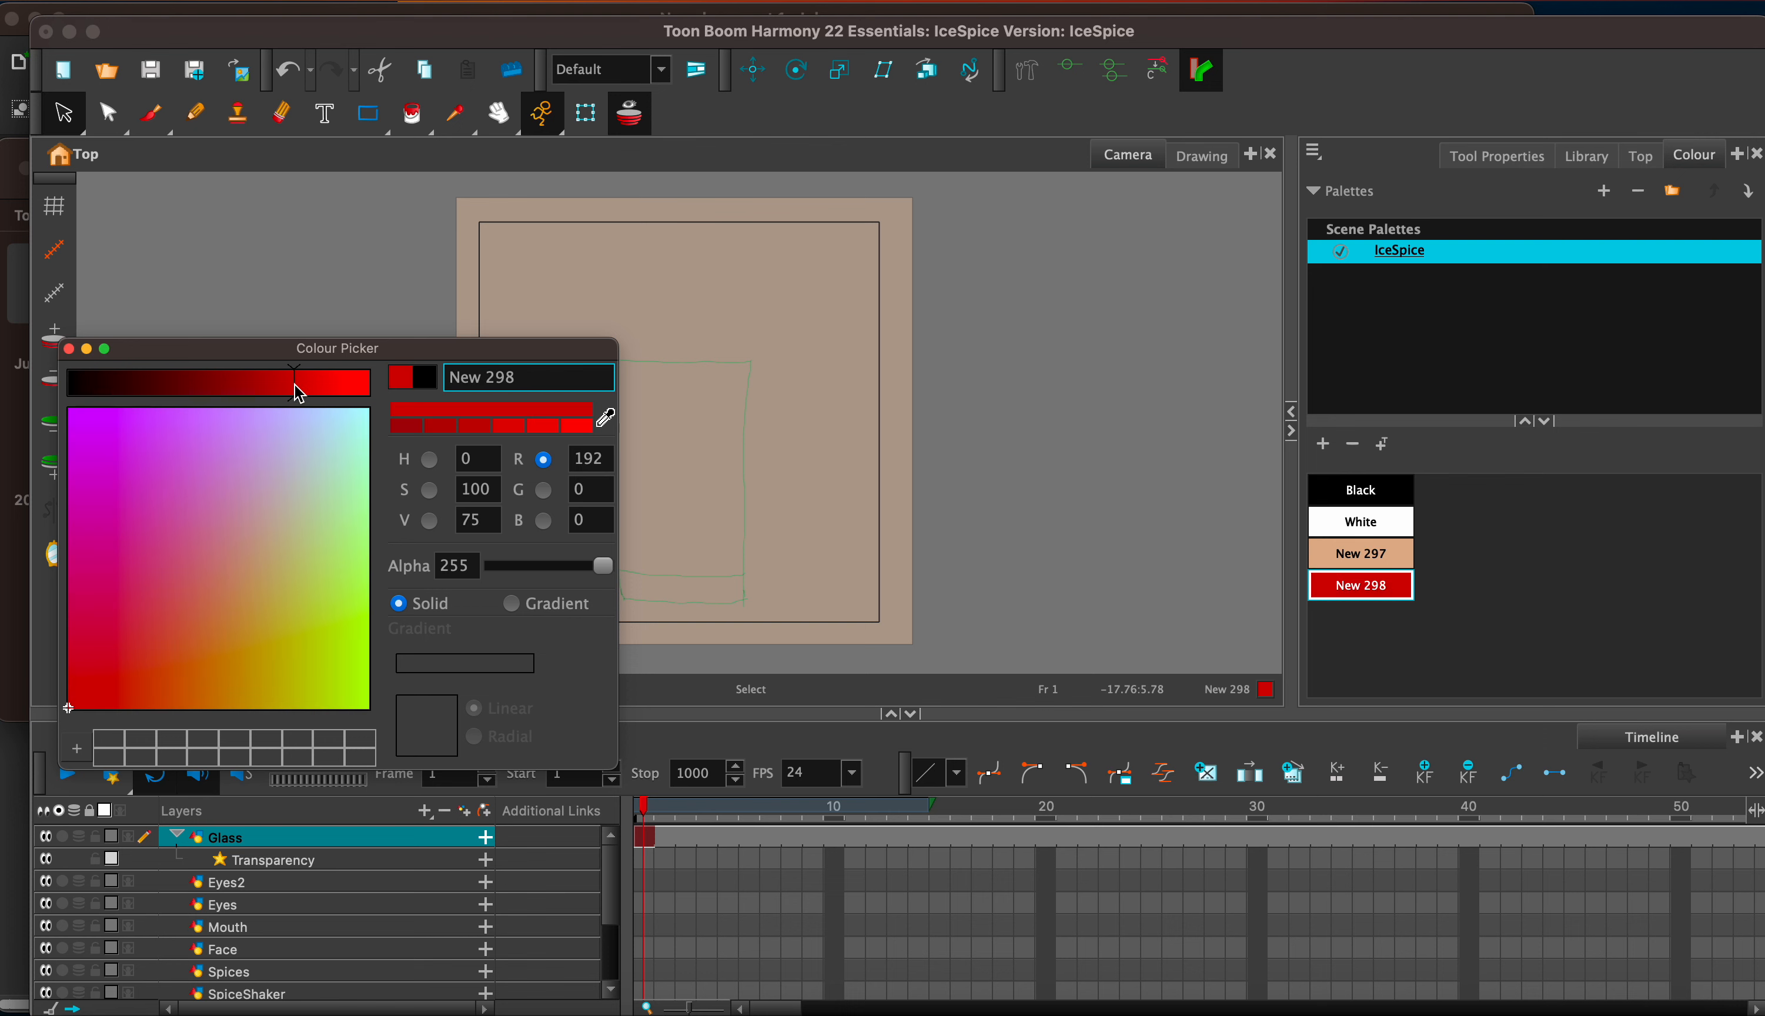
{"action": "left_click", "coordinate": [335, 457]}
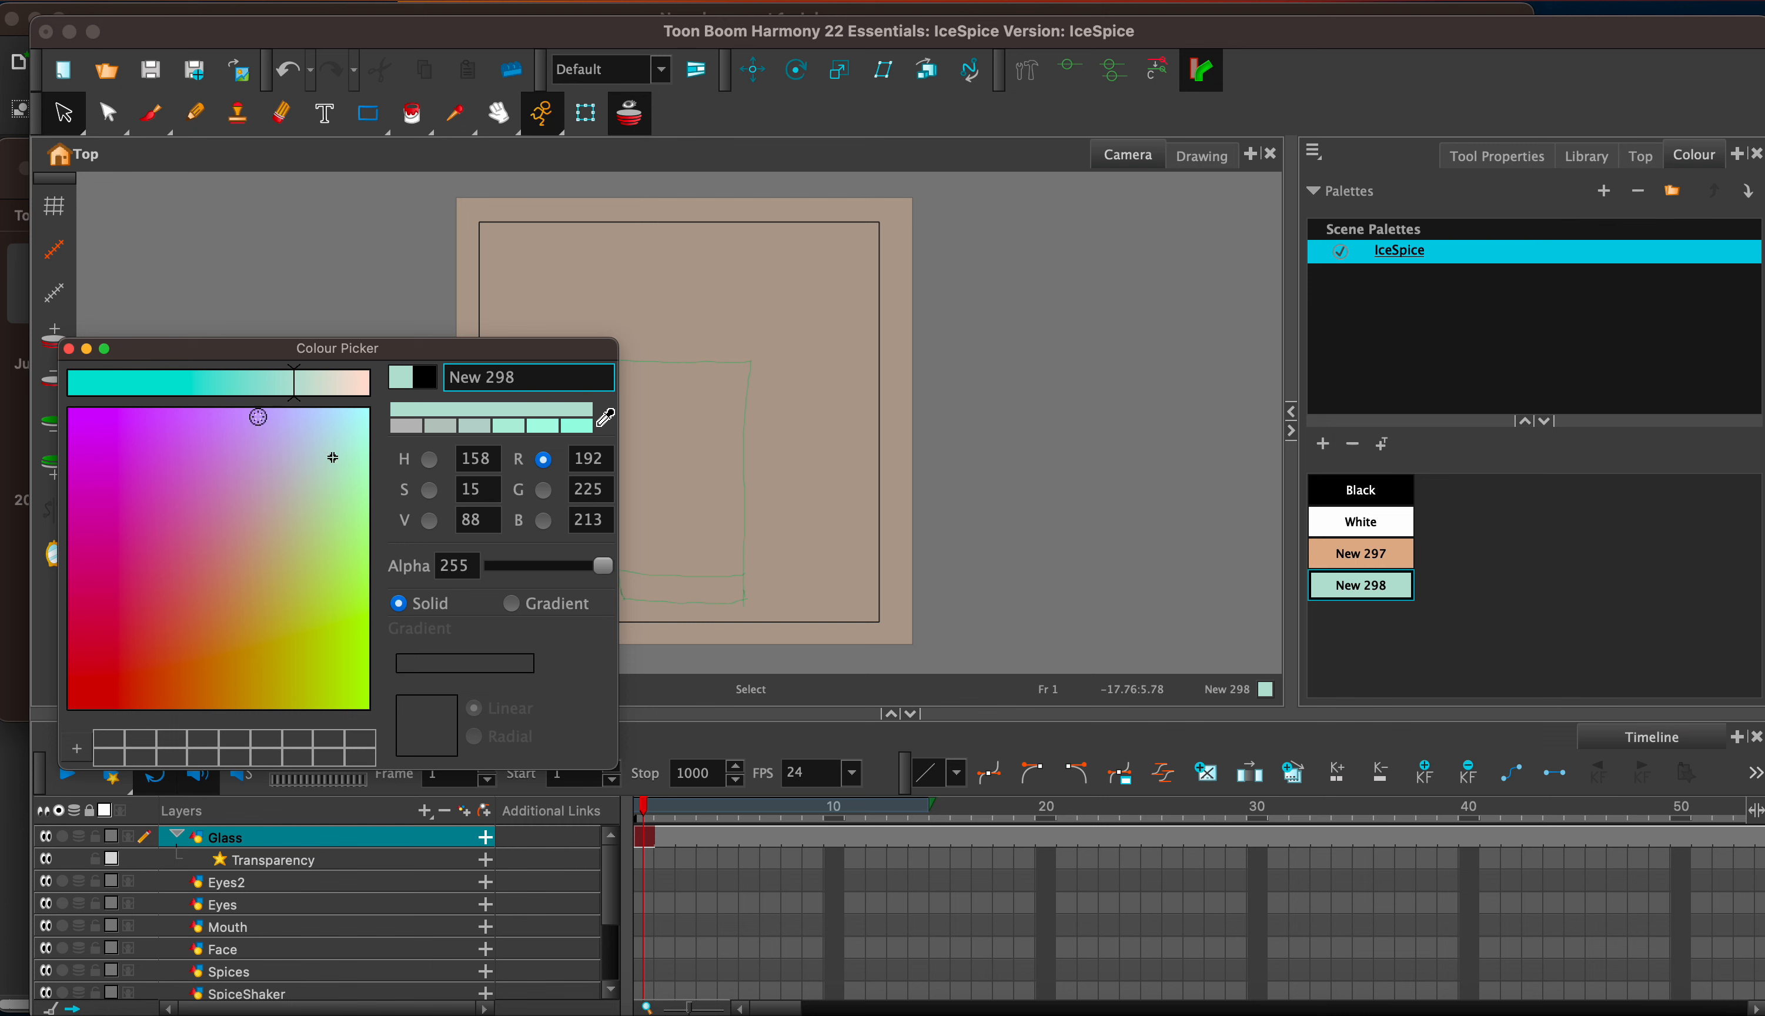
{"action": "left_click_drag", "start_coordinate": [242, 388], "coordinate": [245, 388]}
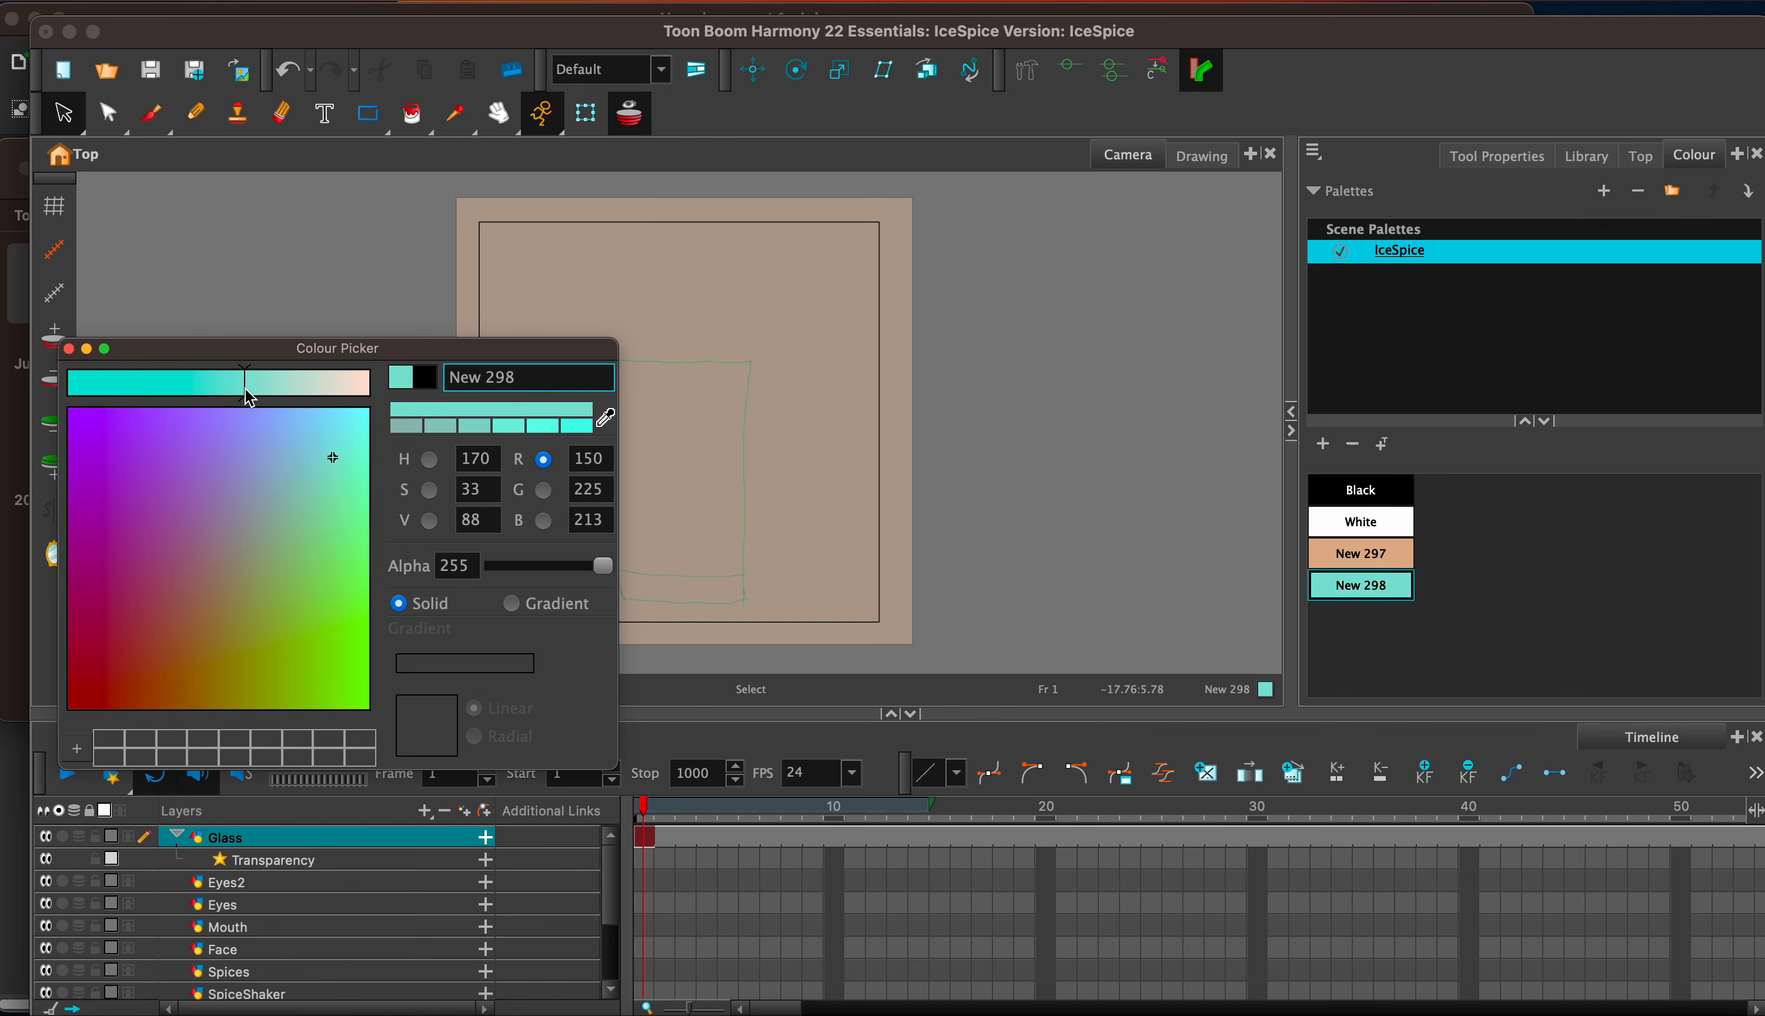
{"action": "left_click", "coordinate": [68, 348]}
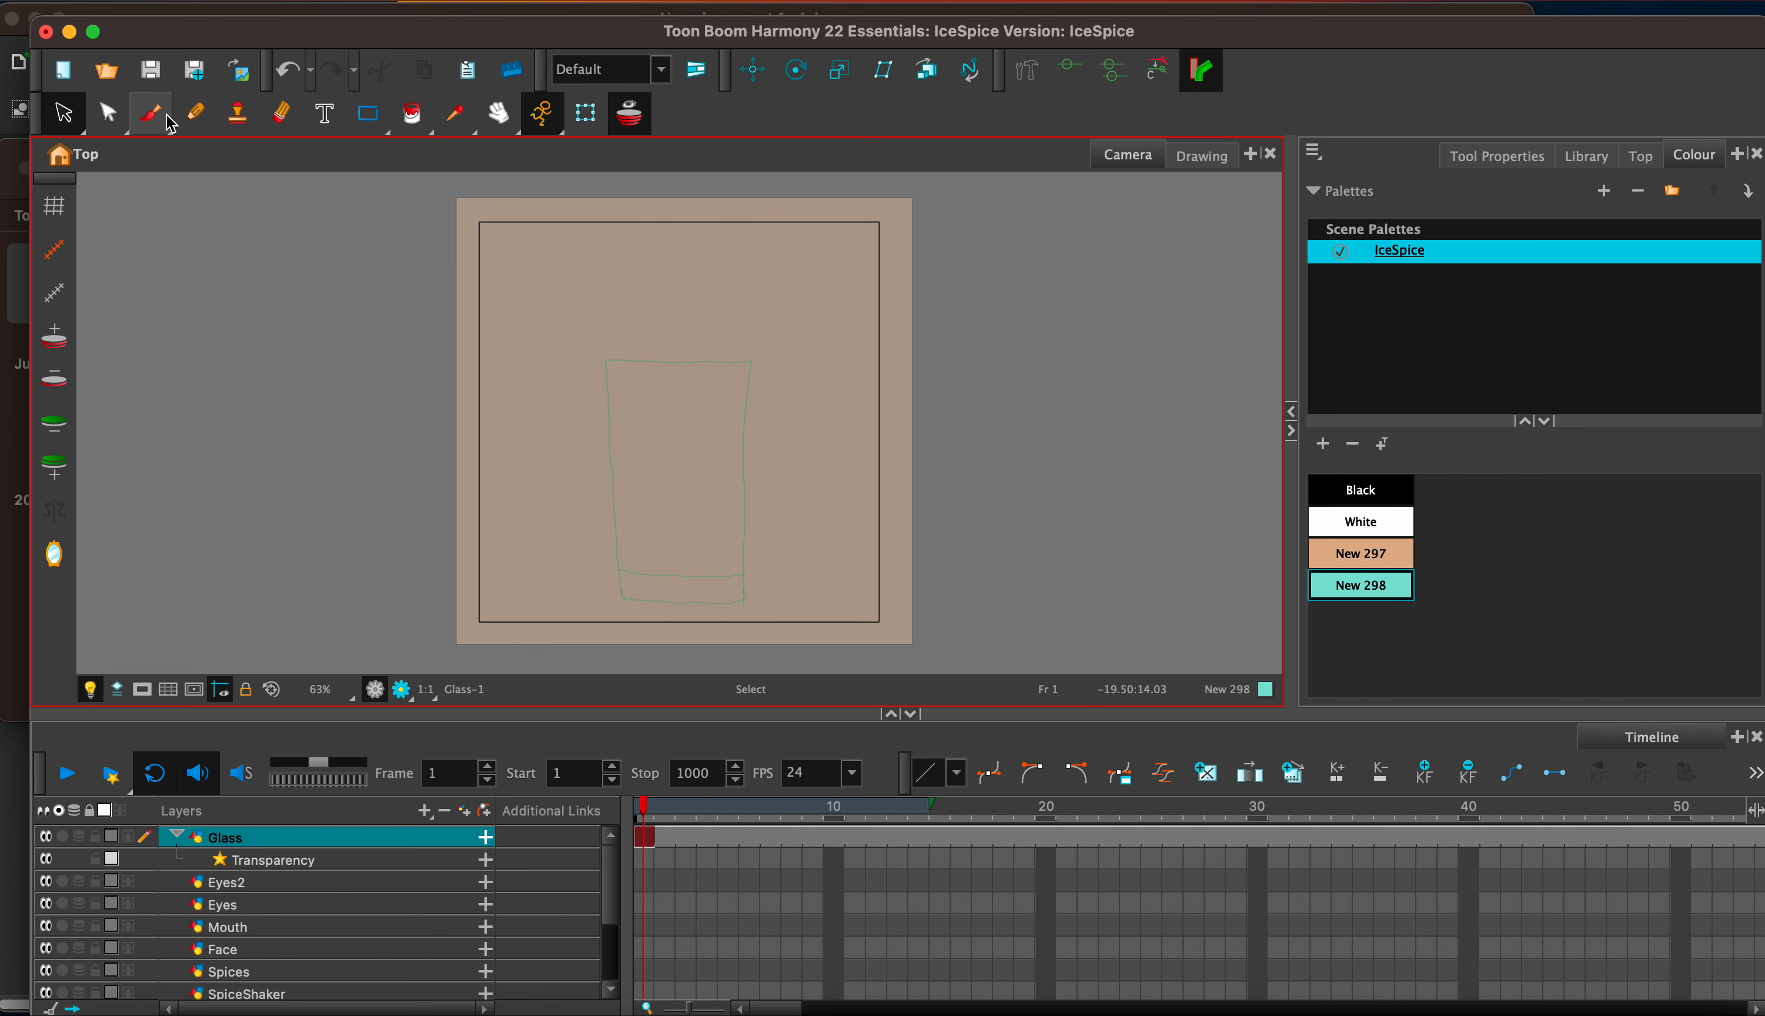
Step: Fill the glass's base strip on frame 1 of the blacklinecup layer with the turquoise New 298 colour
{"action": "left_click", "coordinate": [409, 116]}
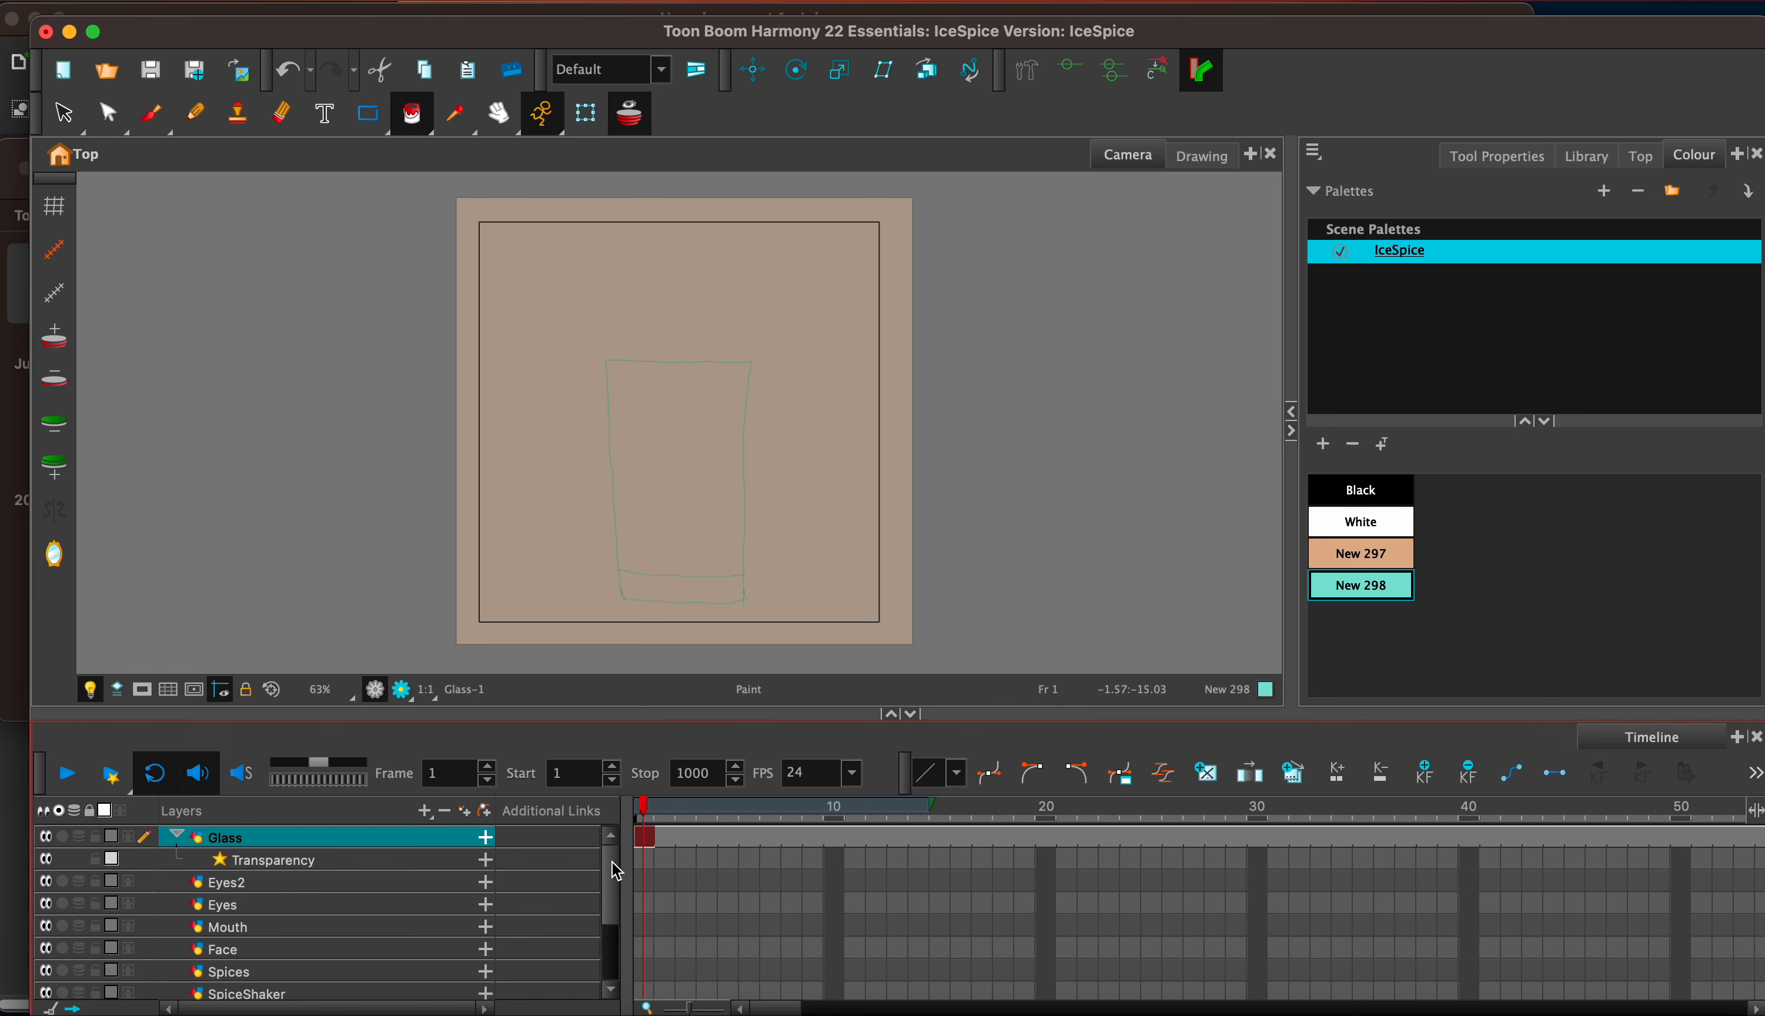
{"action": "left_click_drag", "start_coordinate": [617, 871], "coordinate": [612, 914]}
{"action": "left_click", "coordinate": [645, 966]}
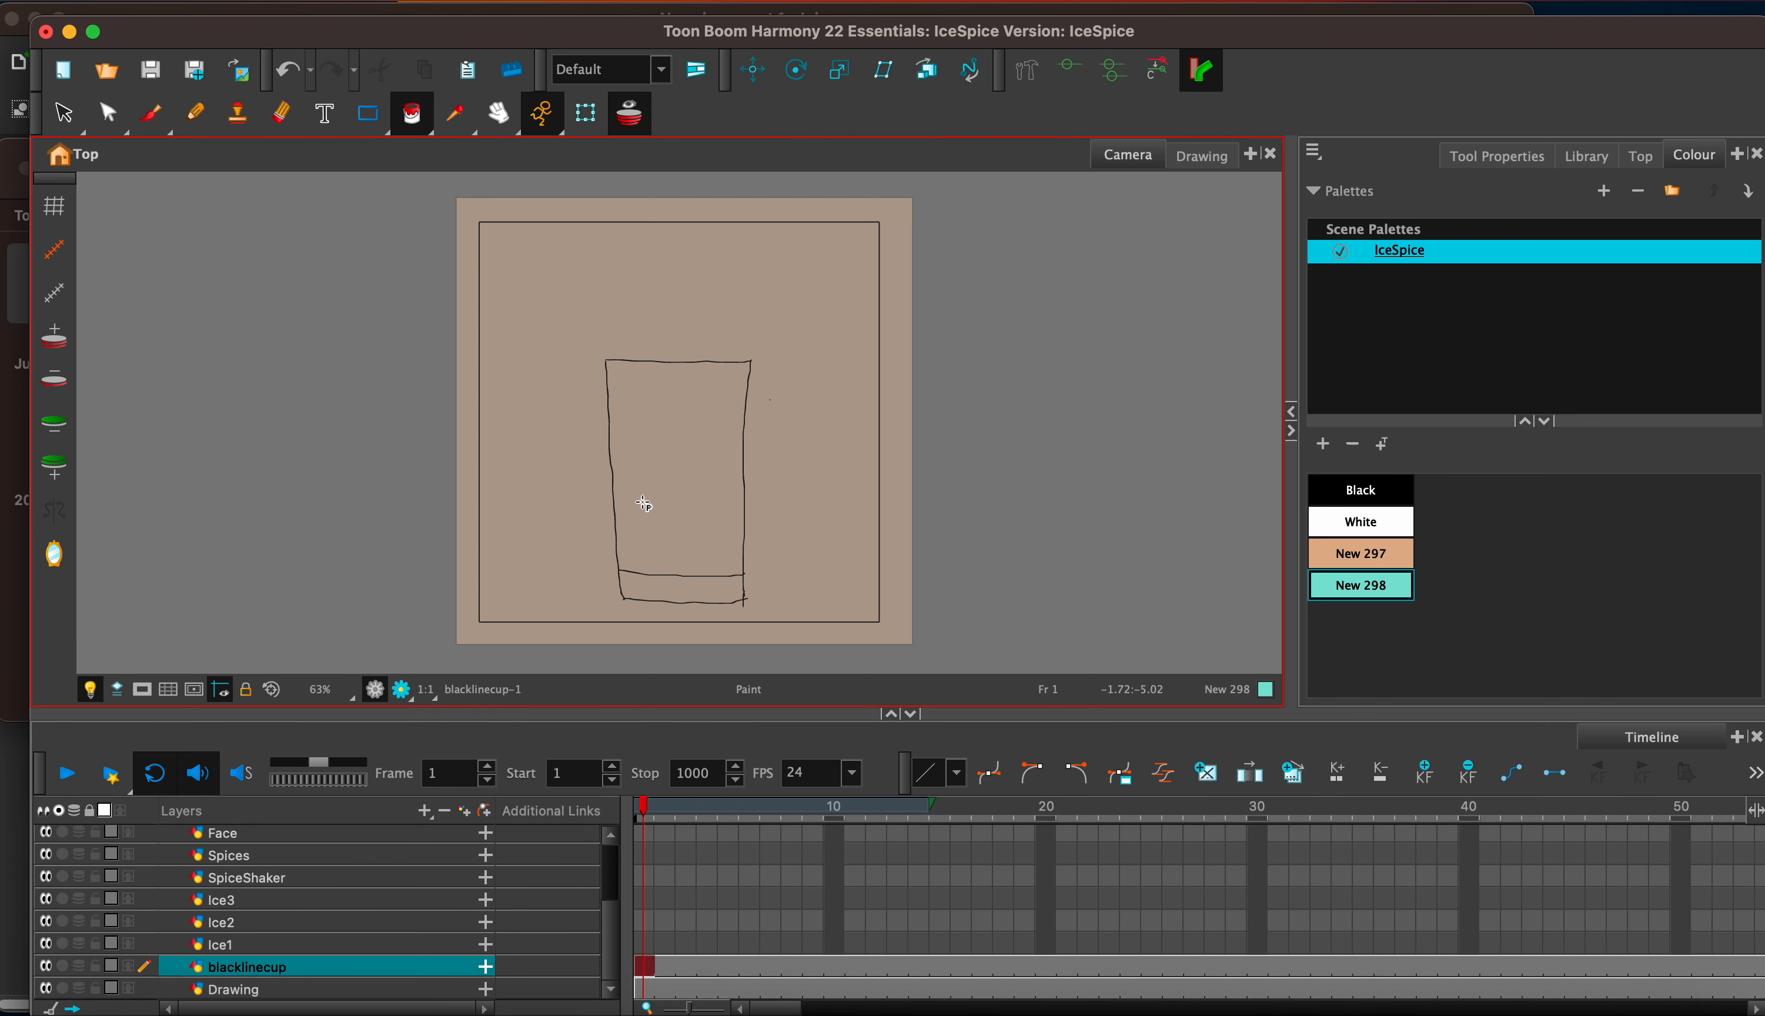
{"action": "left_click", "coordinate": [662, 589]}
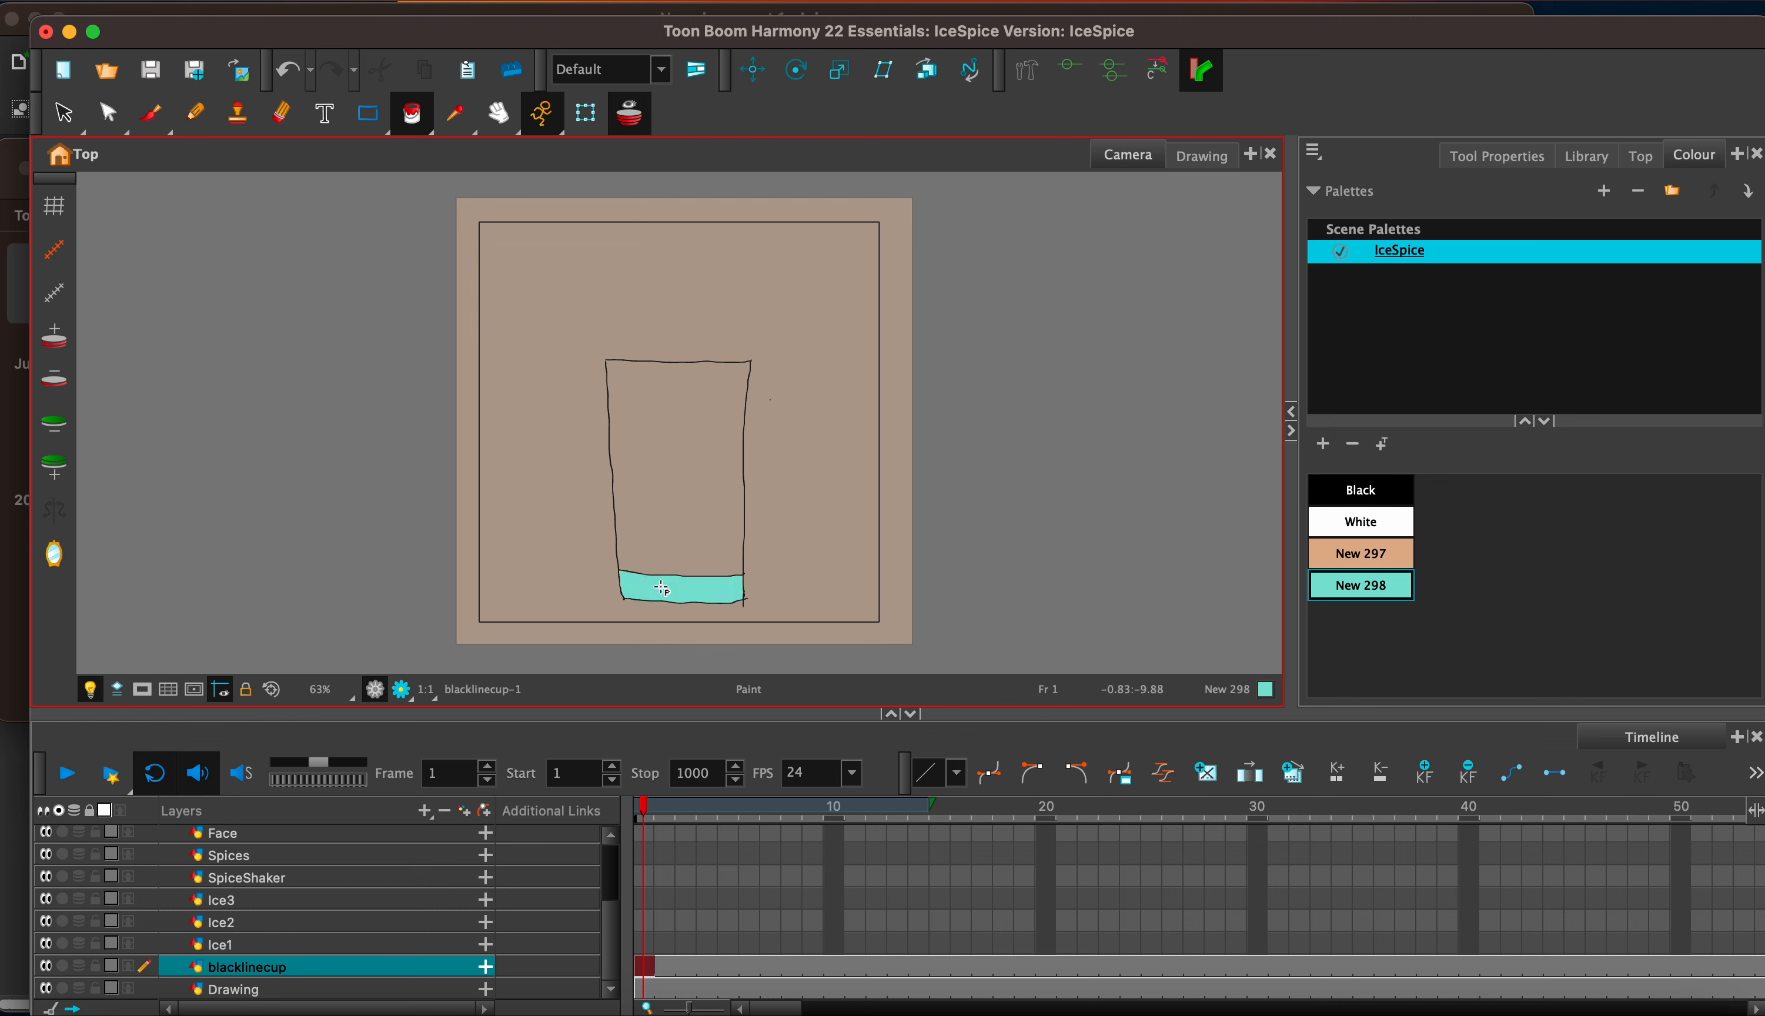
{"action": "left_click_drag", "start_coordinate": [609, 888], "coordinate": [611, 831]}
{"action": "left_click", "coordinate": [648, 838]}
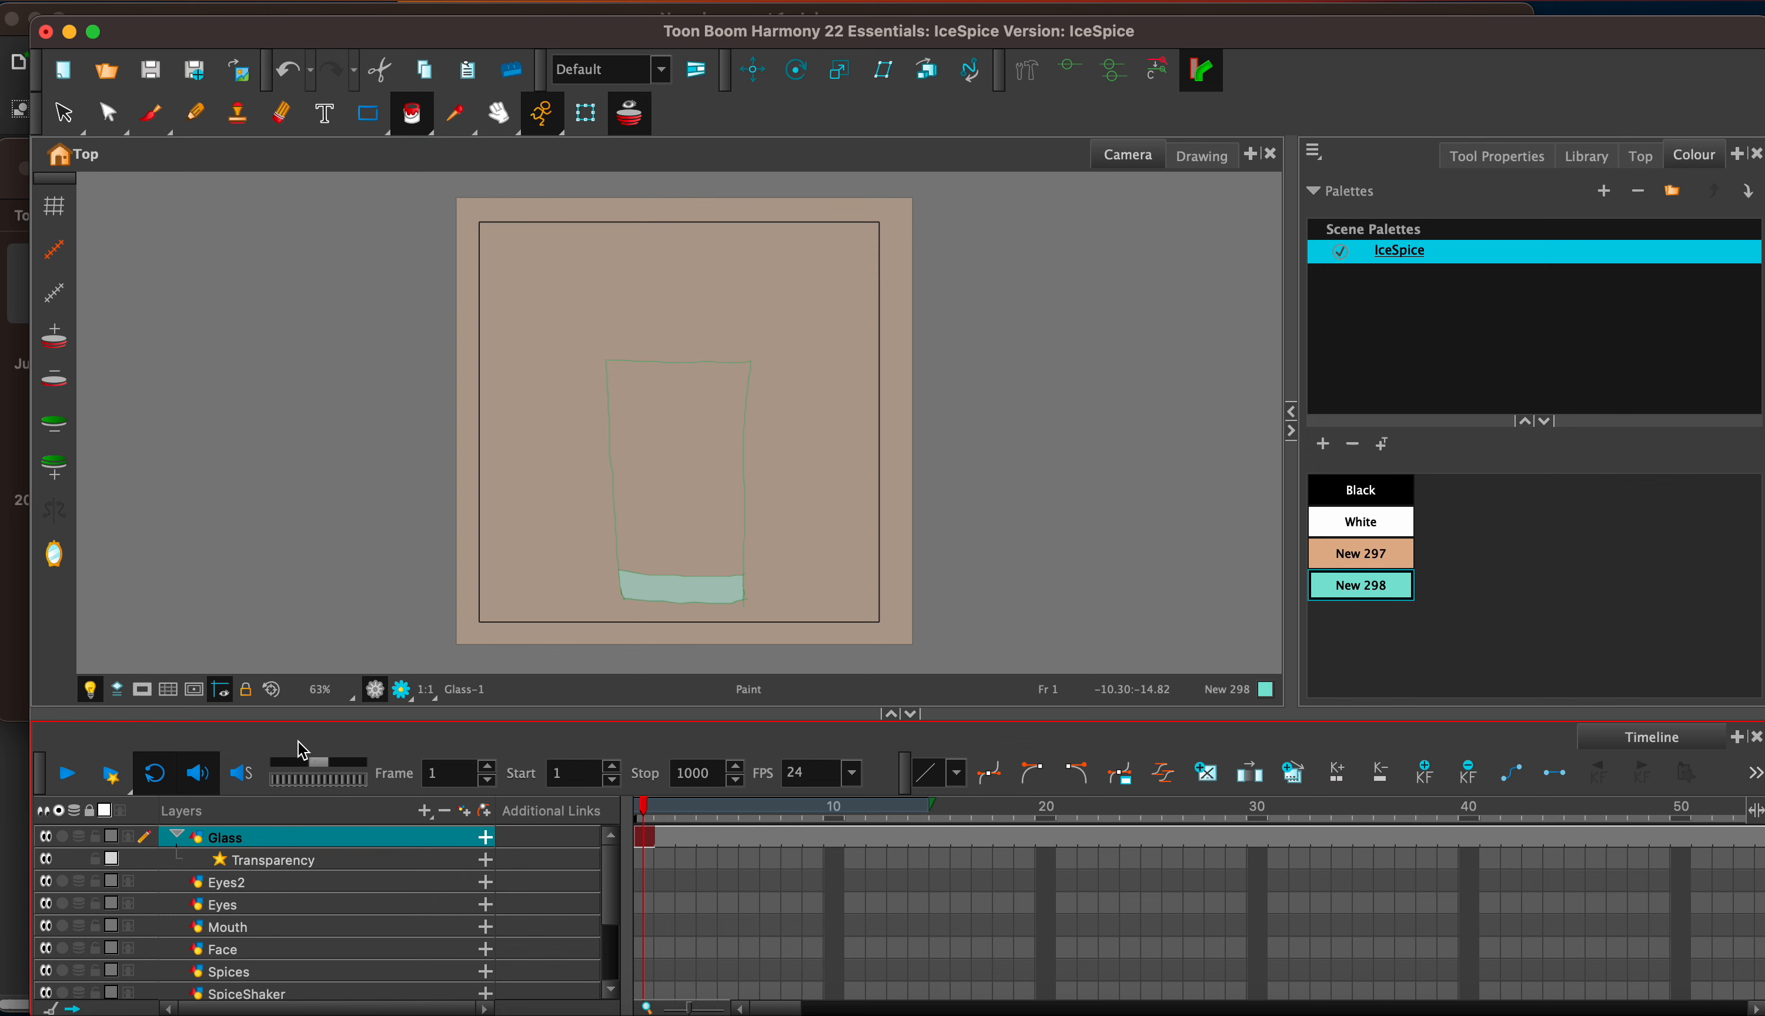
{"action": "double_click", "coordinate": [200, 845]}
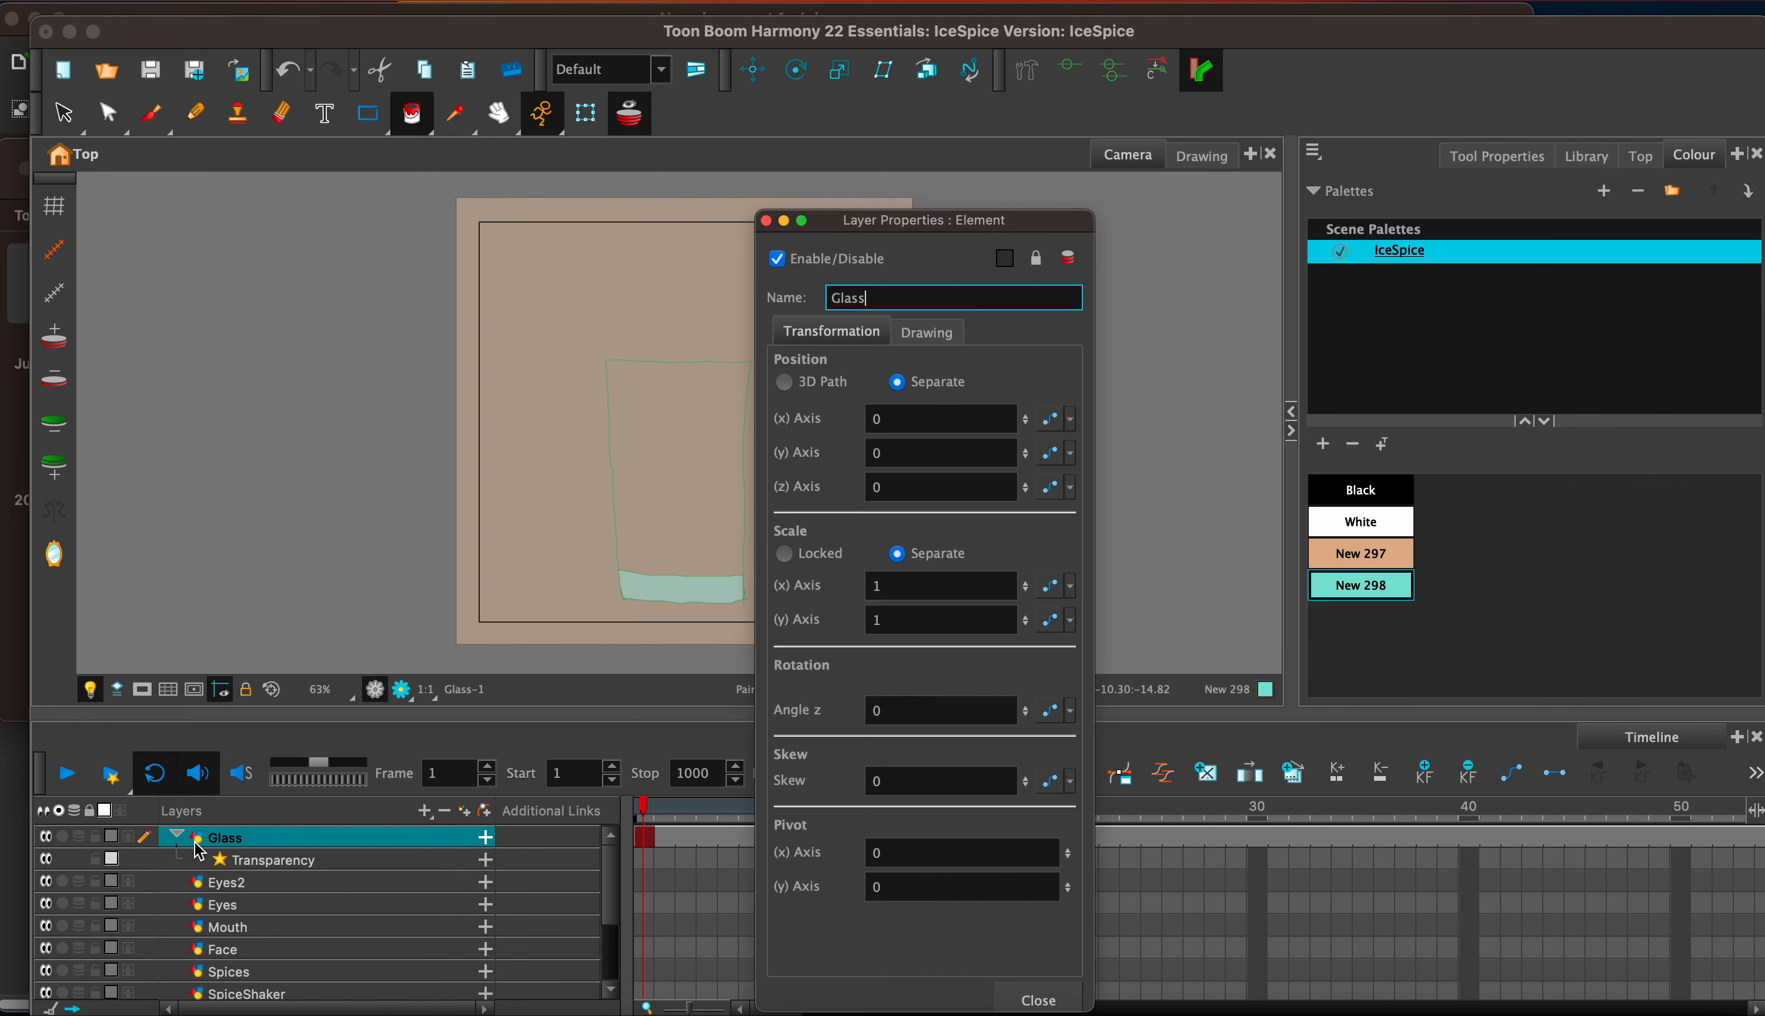
{"action": "left_click", "coordinate": [766, 220]}
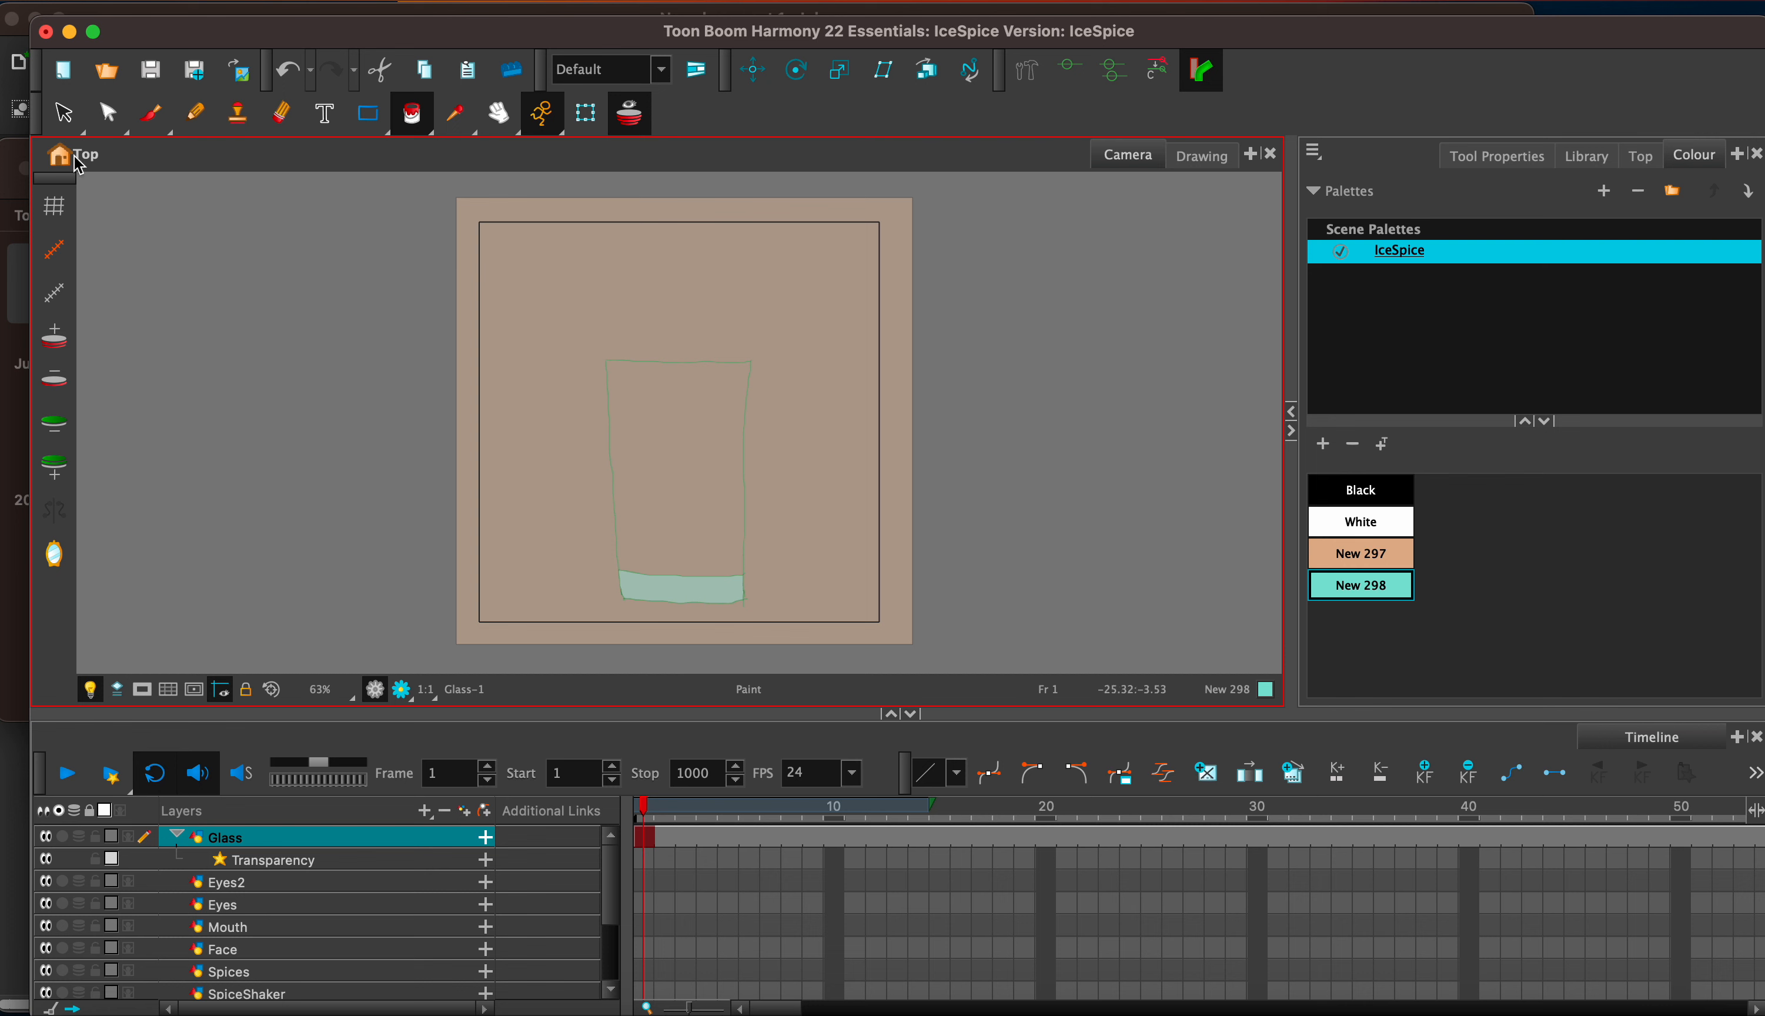
{"action": "left_click", "coordinate": [63, 112]}
{"action": "mouse_move", "coordinate": [581, 601]}
{"action": "left_mouse_down"}
{"action": "mouse_move", "coordinate": [631, 634]}
{"action": "mouse_move", "coordinate": [554, 303]}
{"action": "mouse_move", "coordinate": [850, 562]}
{"action": "mouse_move", "coordinate": [875, 557]}
{"action": "left_mouse_up"}
{"action": "mouse_move", "coordinate": [659, 633]}
{"action": "left_mouse_down"}
{"action": "mouse_move", "coordinate": [881, 510]}
{"action": "mouse_move", "coordinate": [846, 527]}
{"action": "mouse_move", "coordinate": [795, 428]}
{"action": "left_mouse_up"}
{"action": "left_click", "coordinate": [795, 428]}
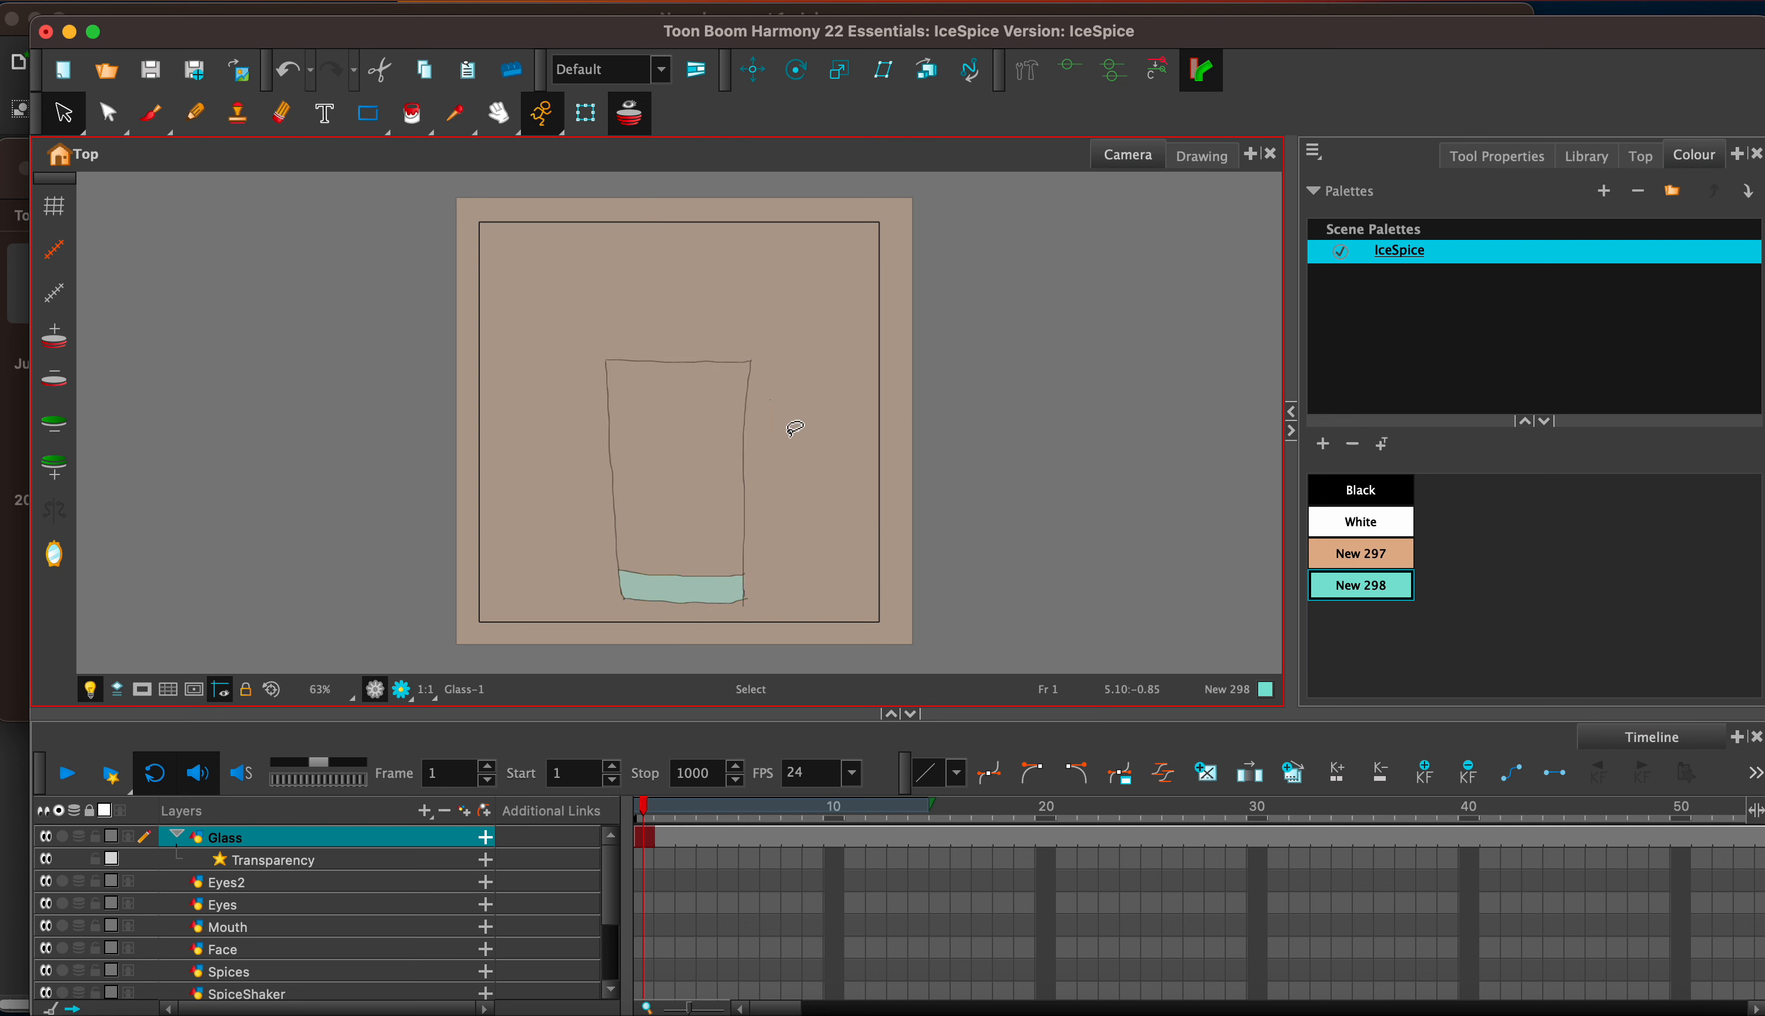
{"action": "key", "text": "super+a"}
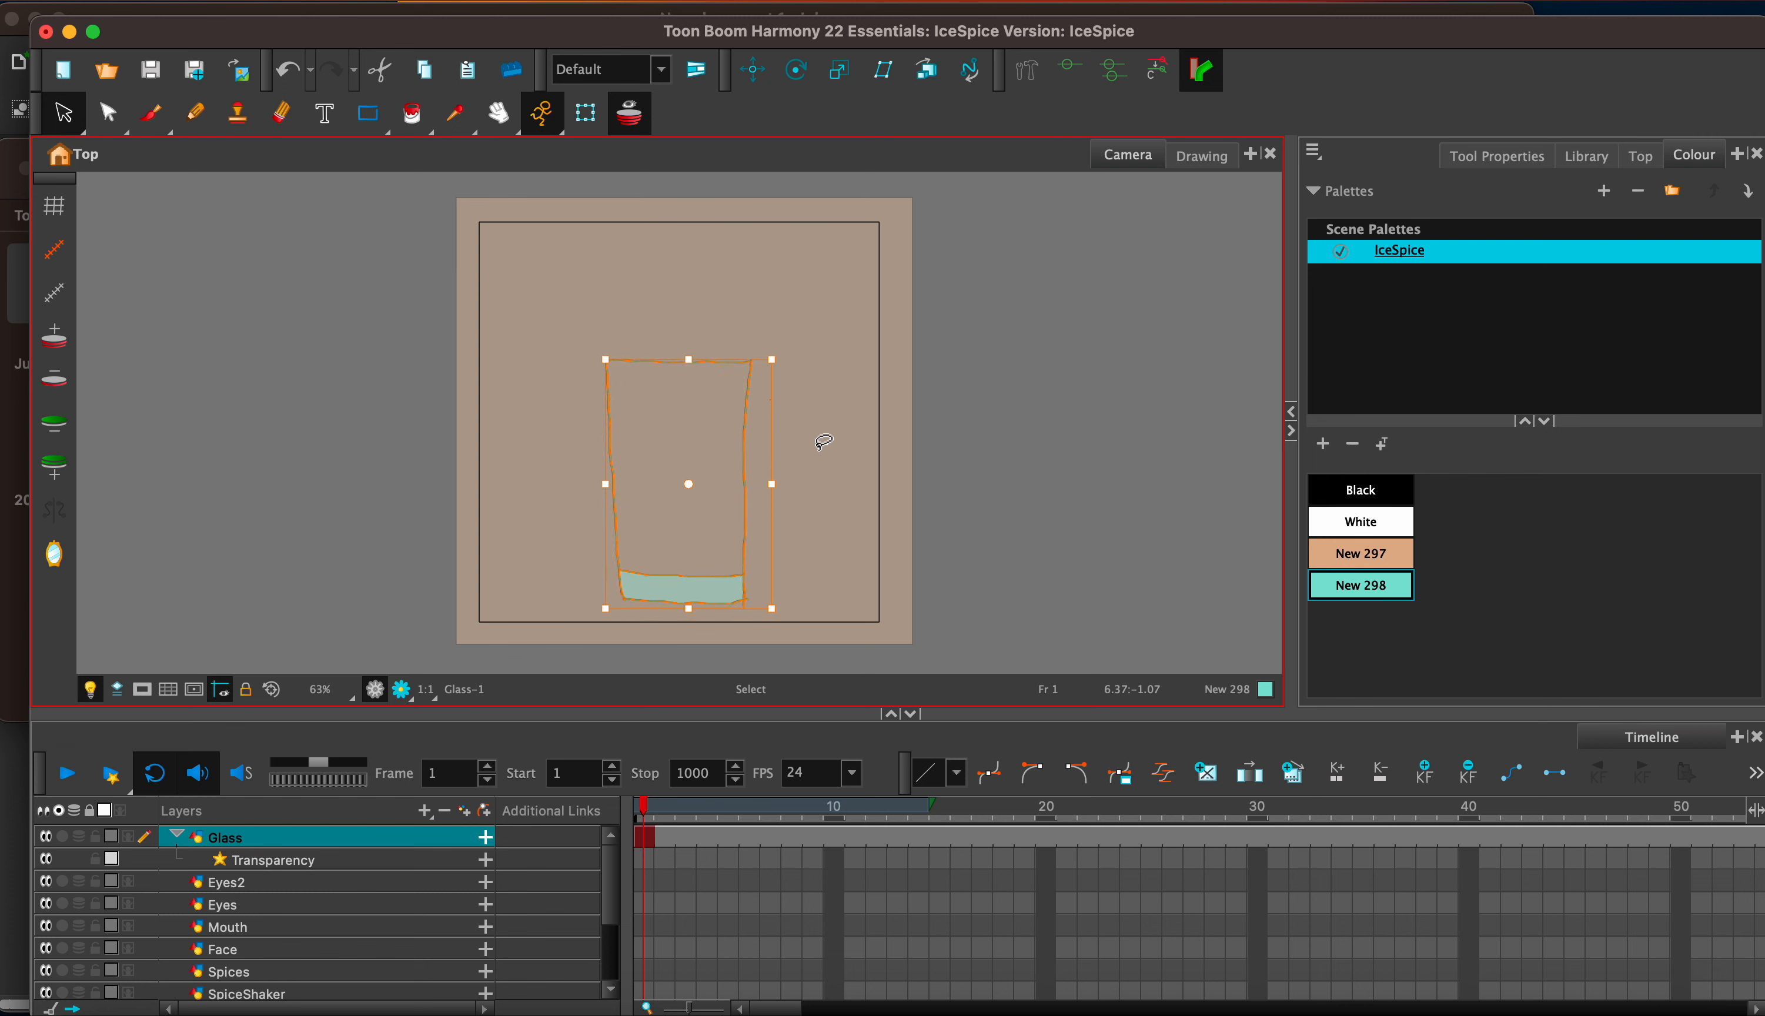
{"action": "left_click", "coordinate": [847, 465]}
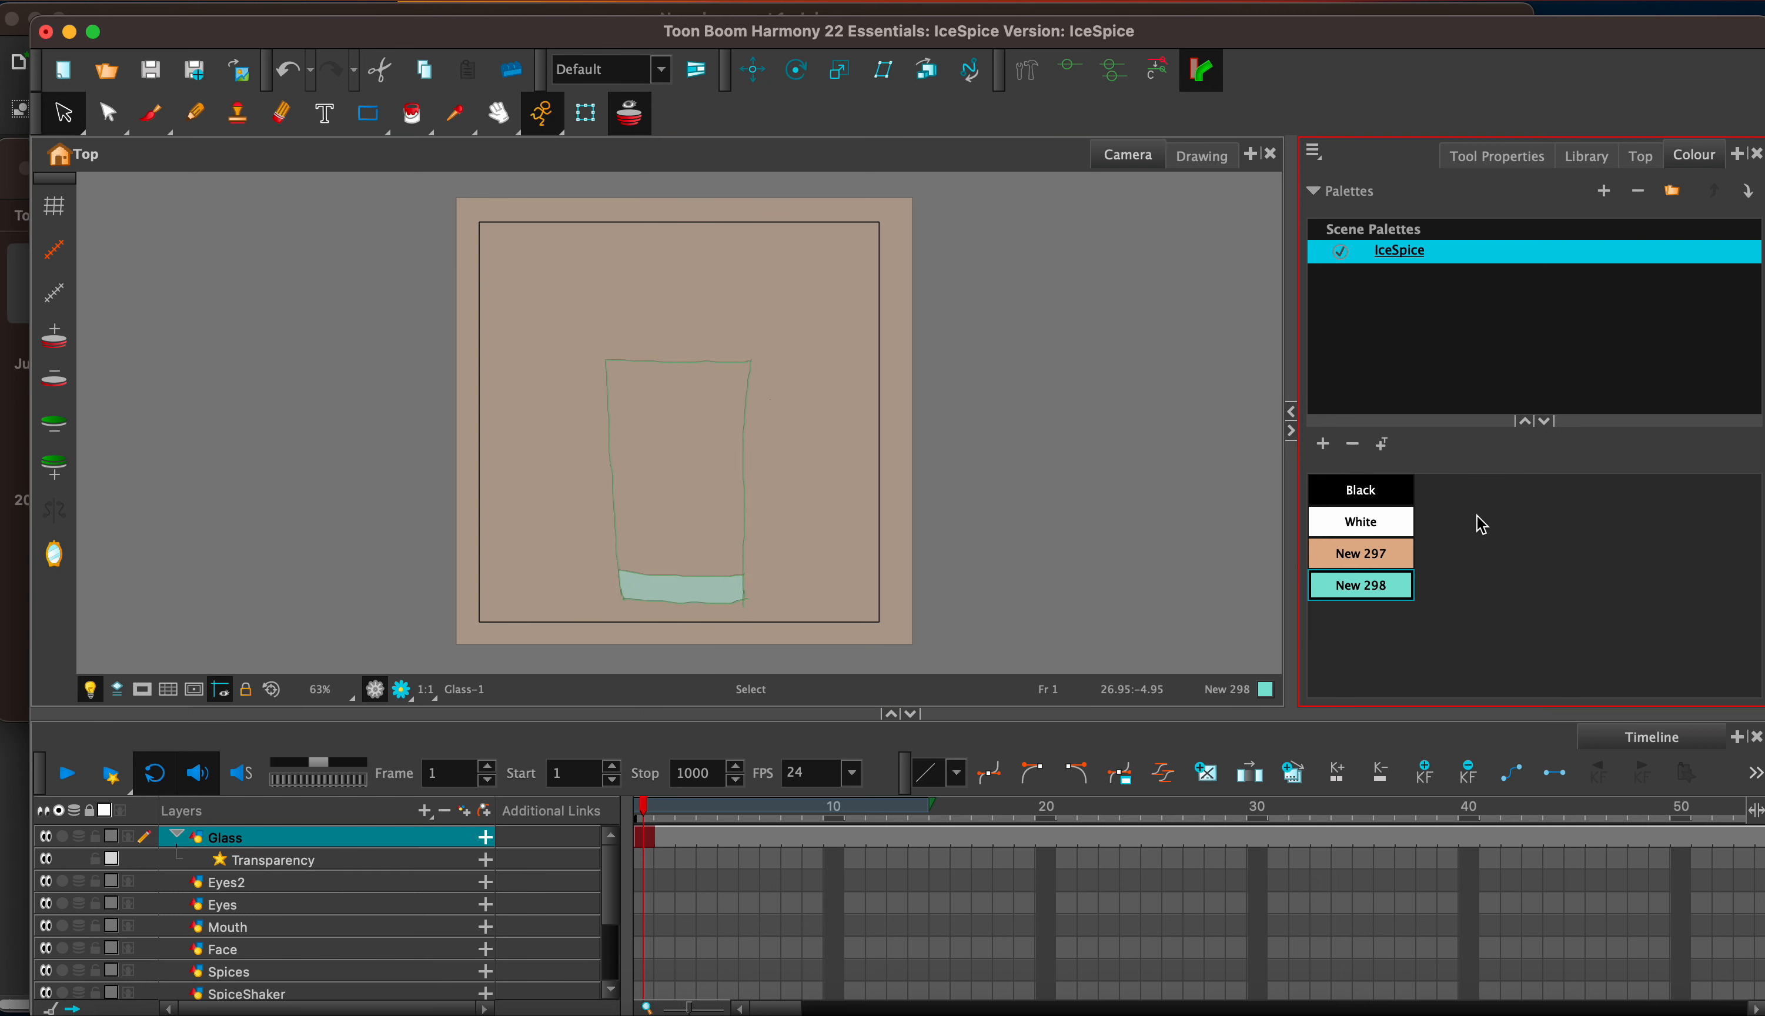
{"action": "left_click", "coordinate": [412, 114]}
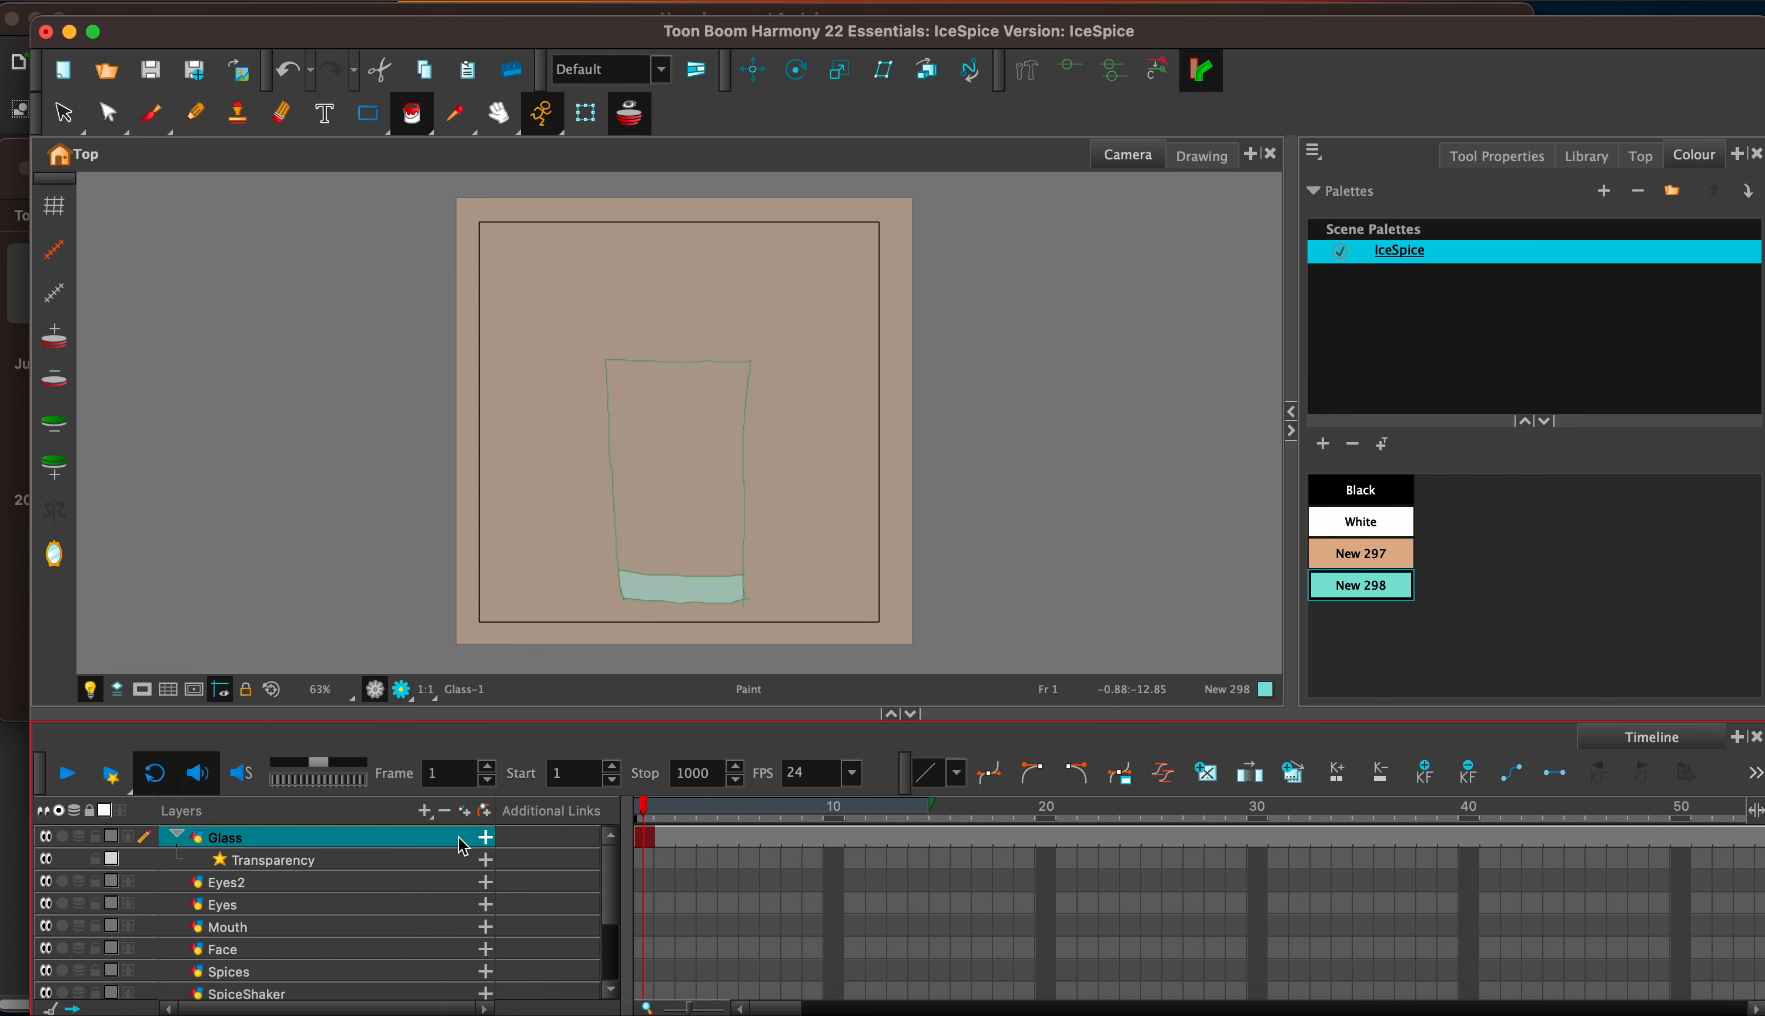
{"action": "key", "text": "super+z"}
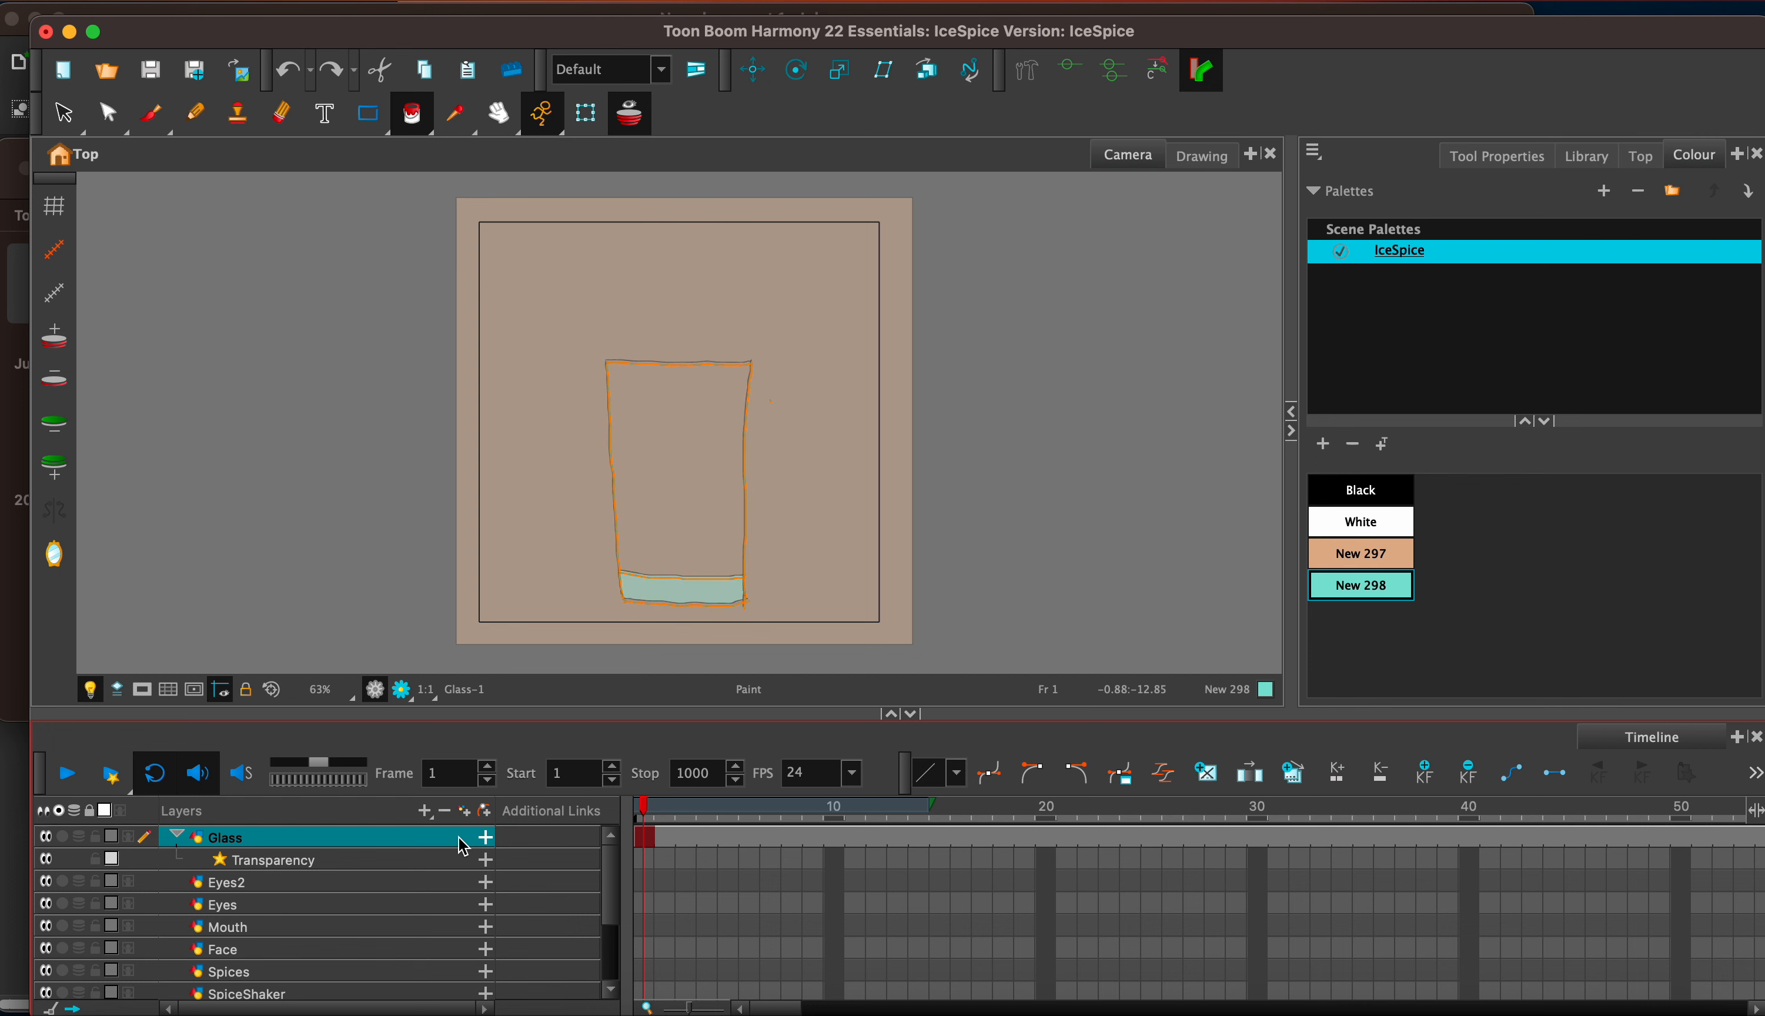
{"action": "key", "text": "super+z"}
{"action": "key", "text": "super+z"}
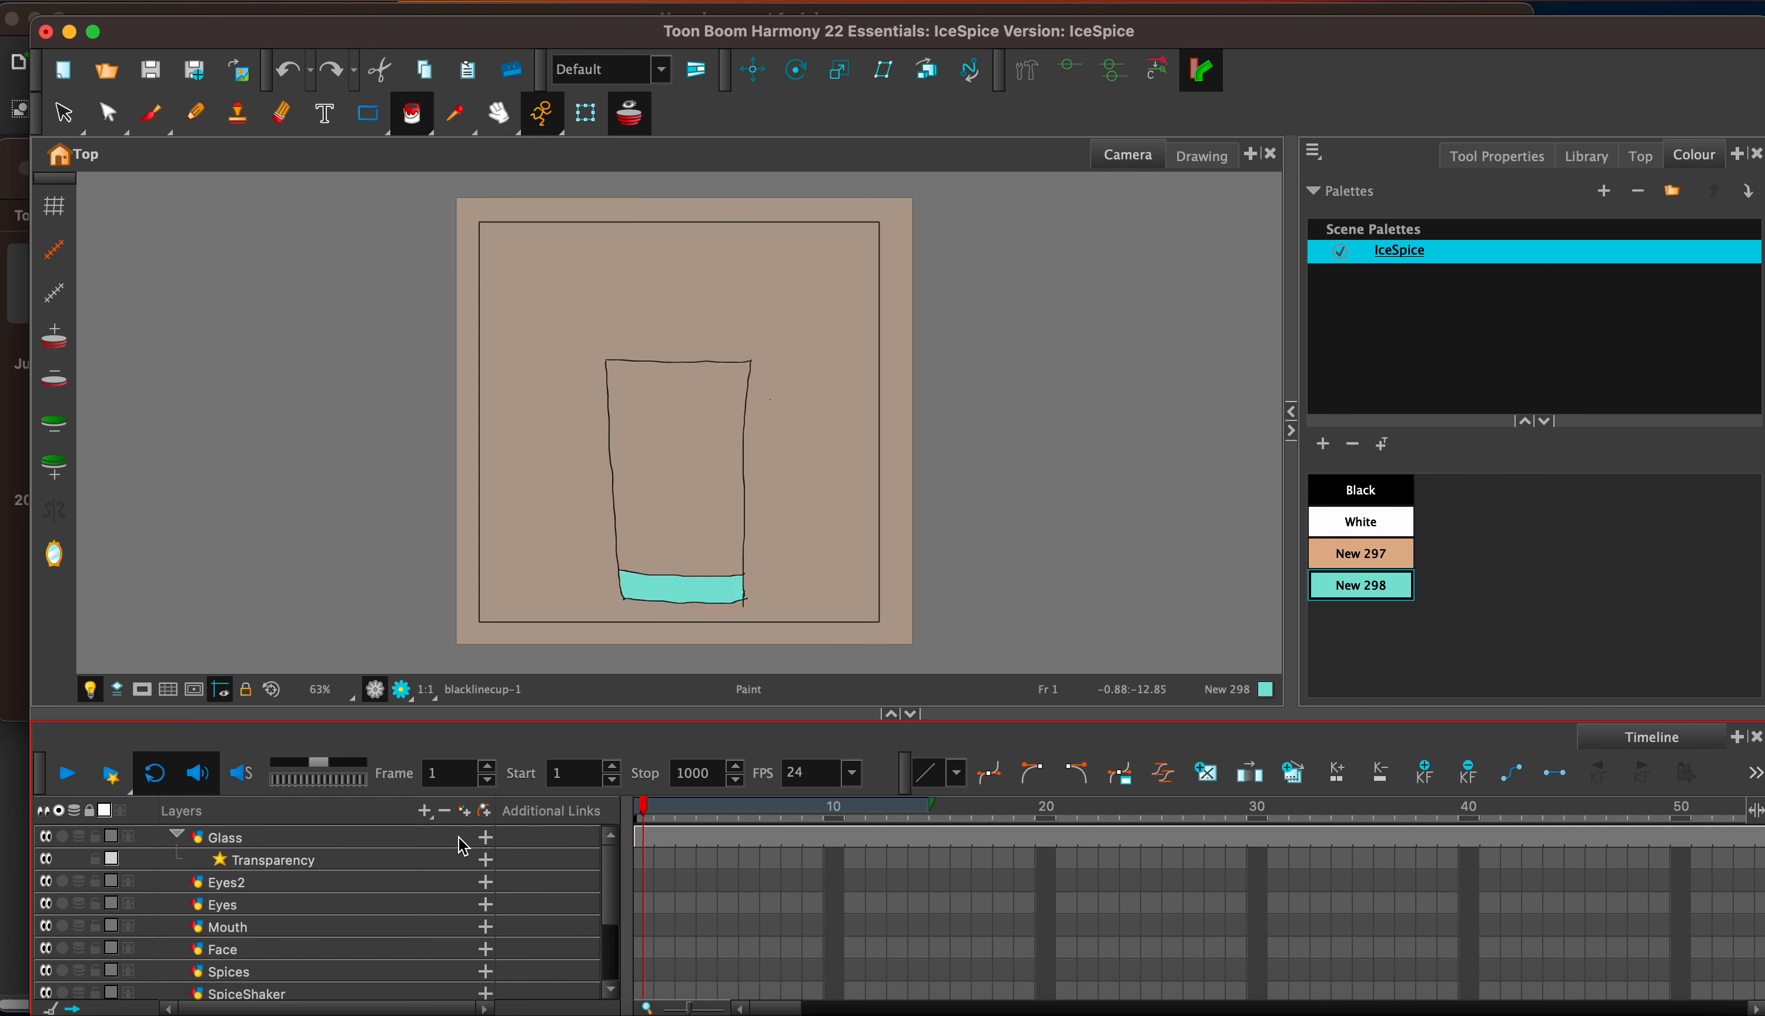
Step: Set the Glass layer's Transparency effect to 20 in its layer properties
{"action": "left_click", "coordinate": [645, 838]}
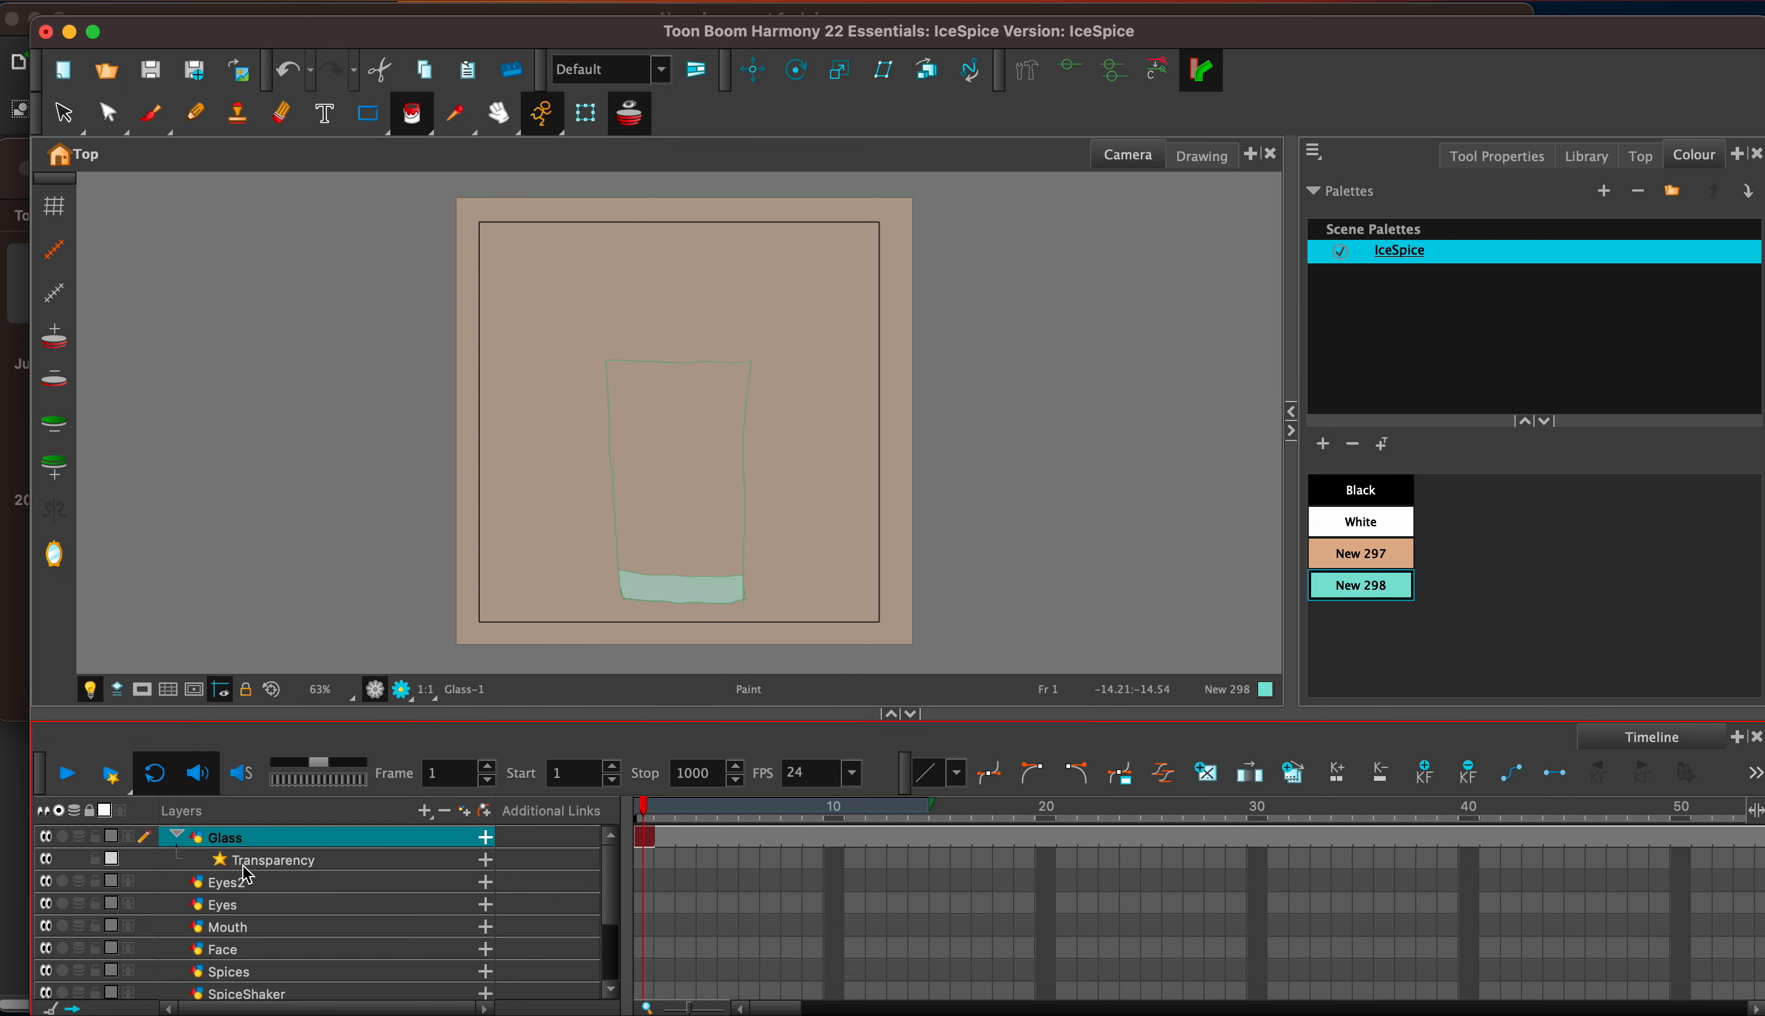
{"action": "double_click", "coordinate": [223, 866]}
{"action": "left_click", "coordinate": [889, 342]}
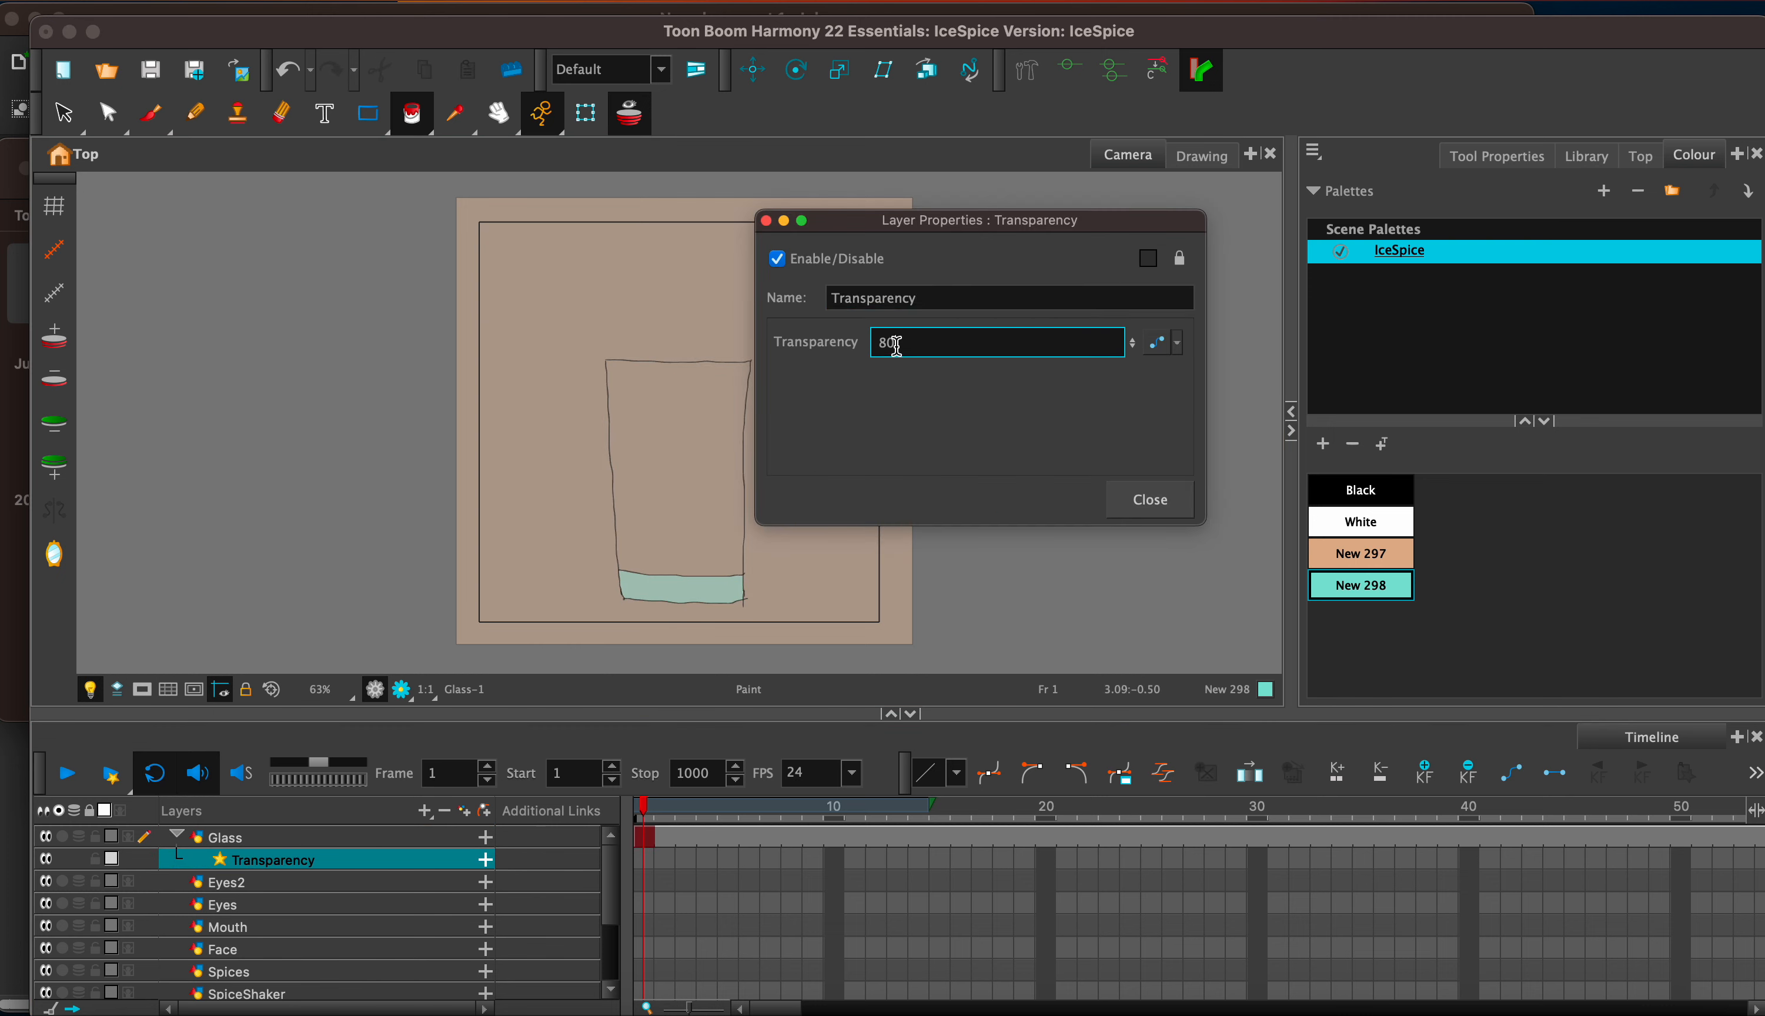
{"action": "key", "text": "Return"}
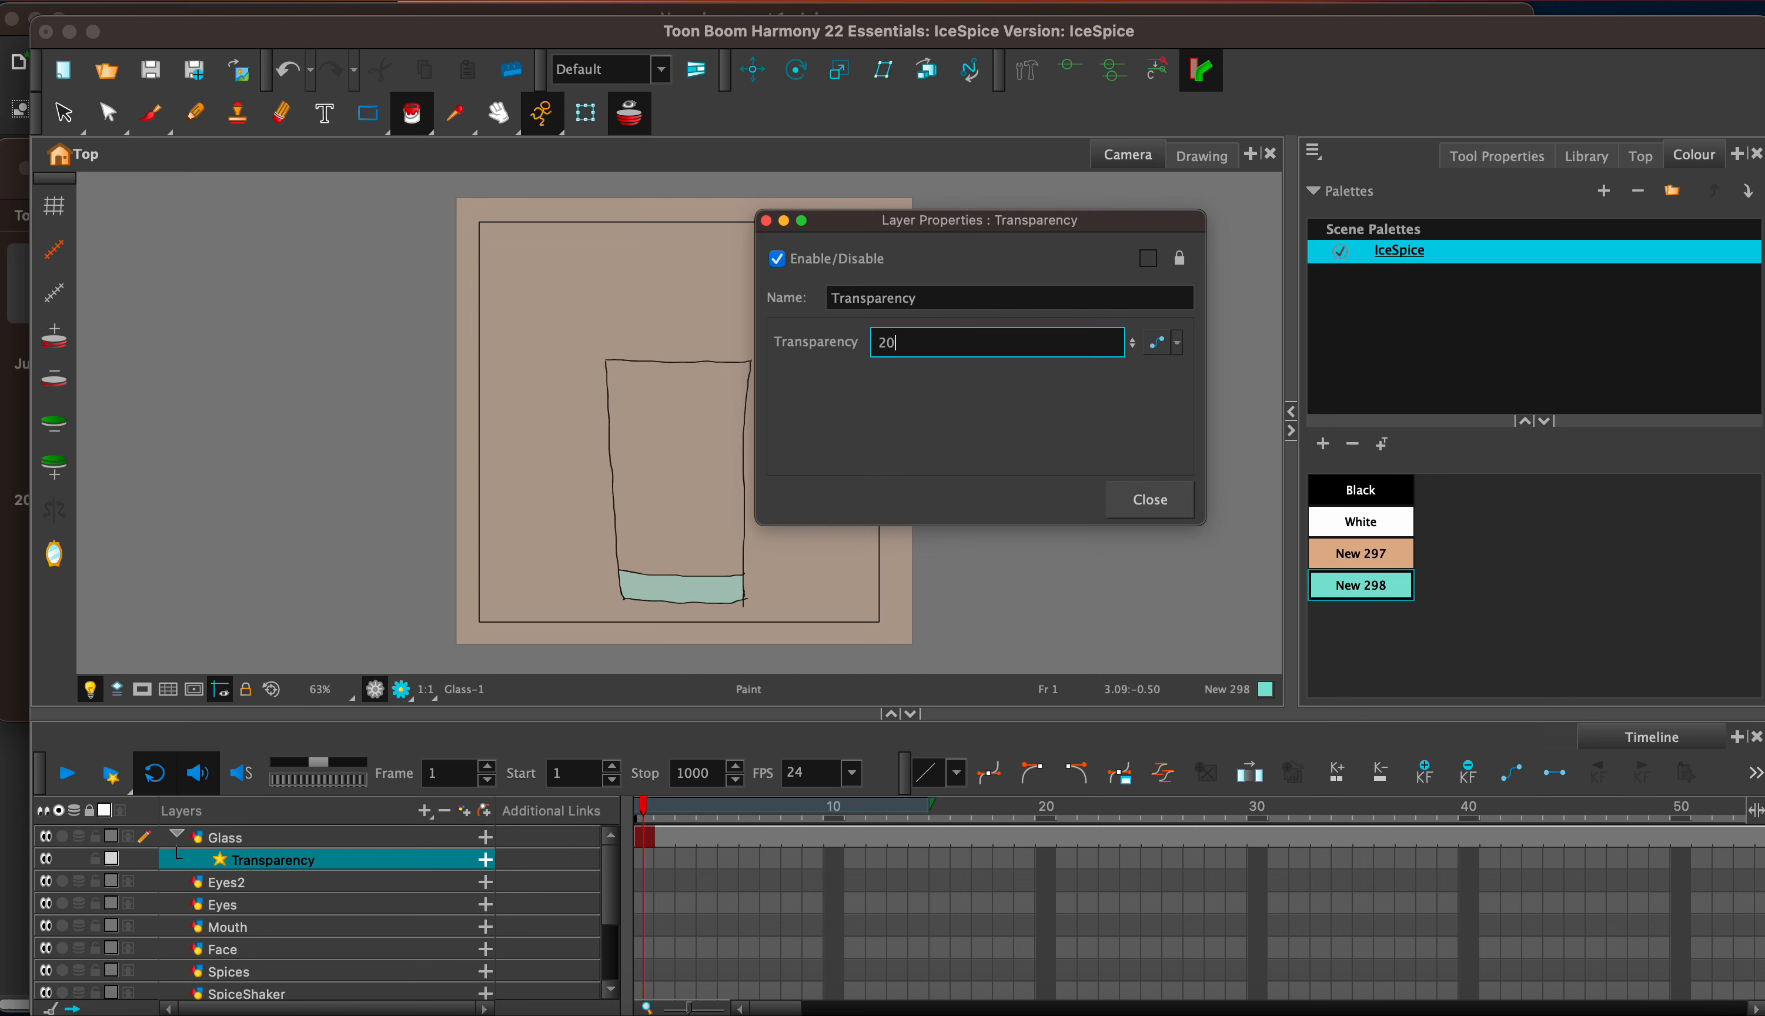
{"action": "left_click", "coordinate": [767, 222]}
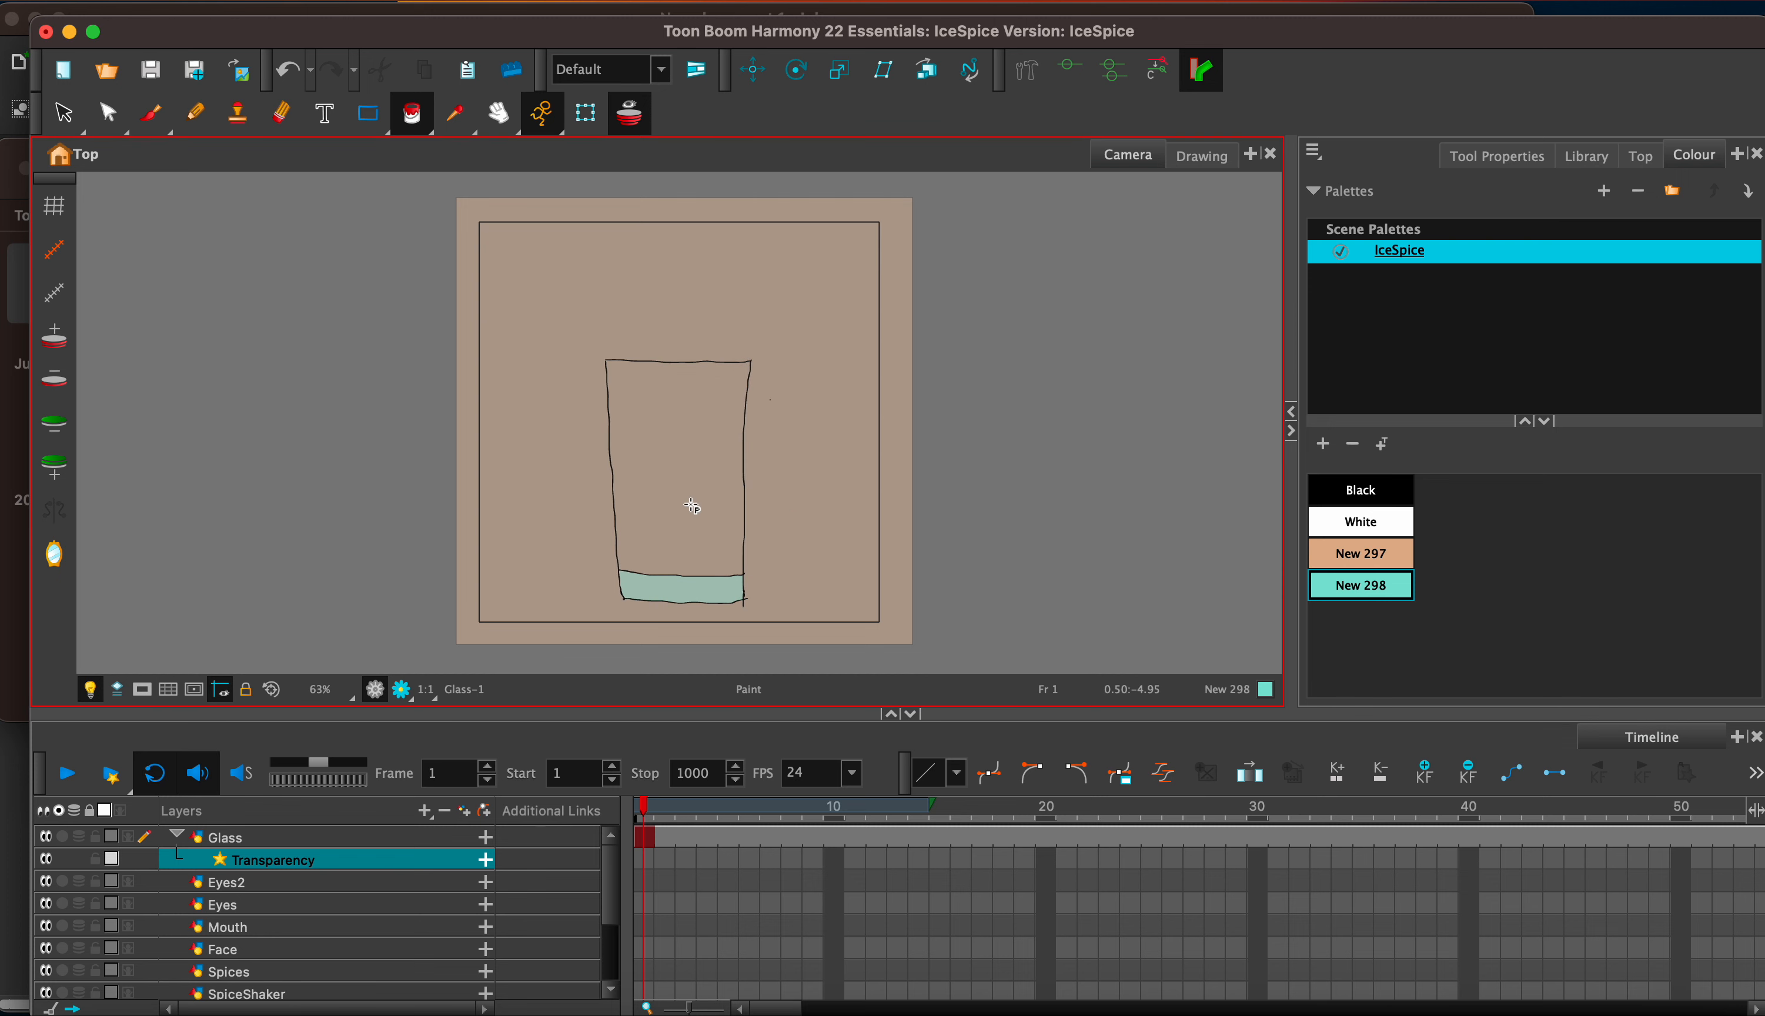
{"action": "left_click", "coordinate": [648, 838]}
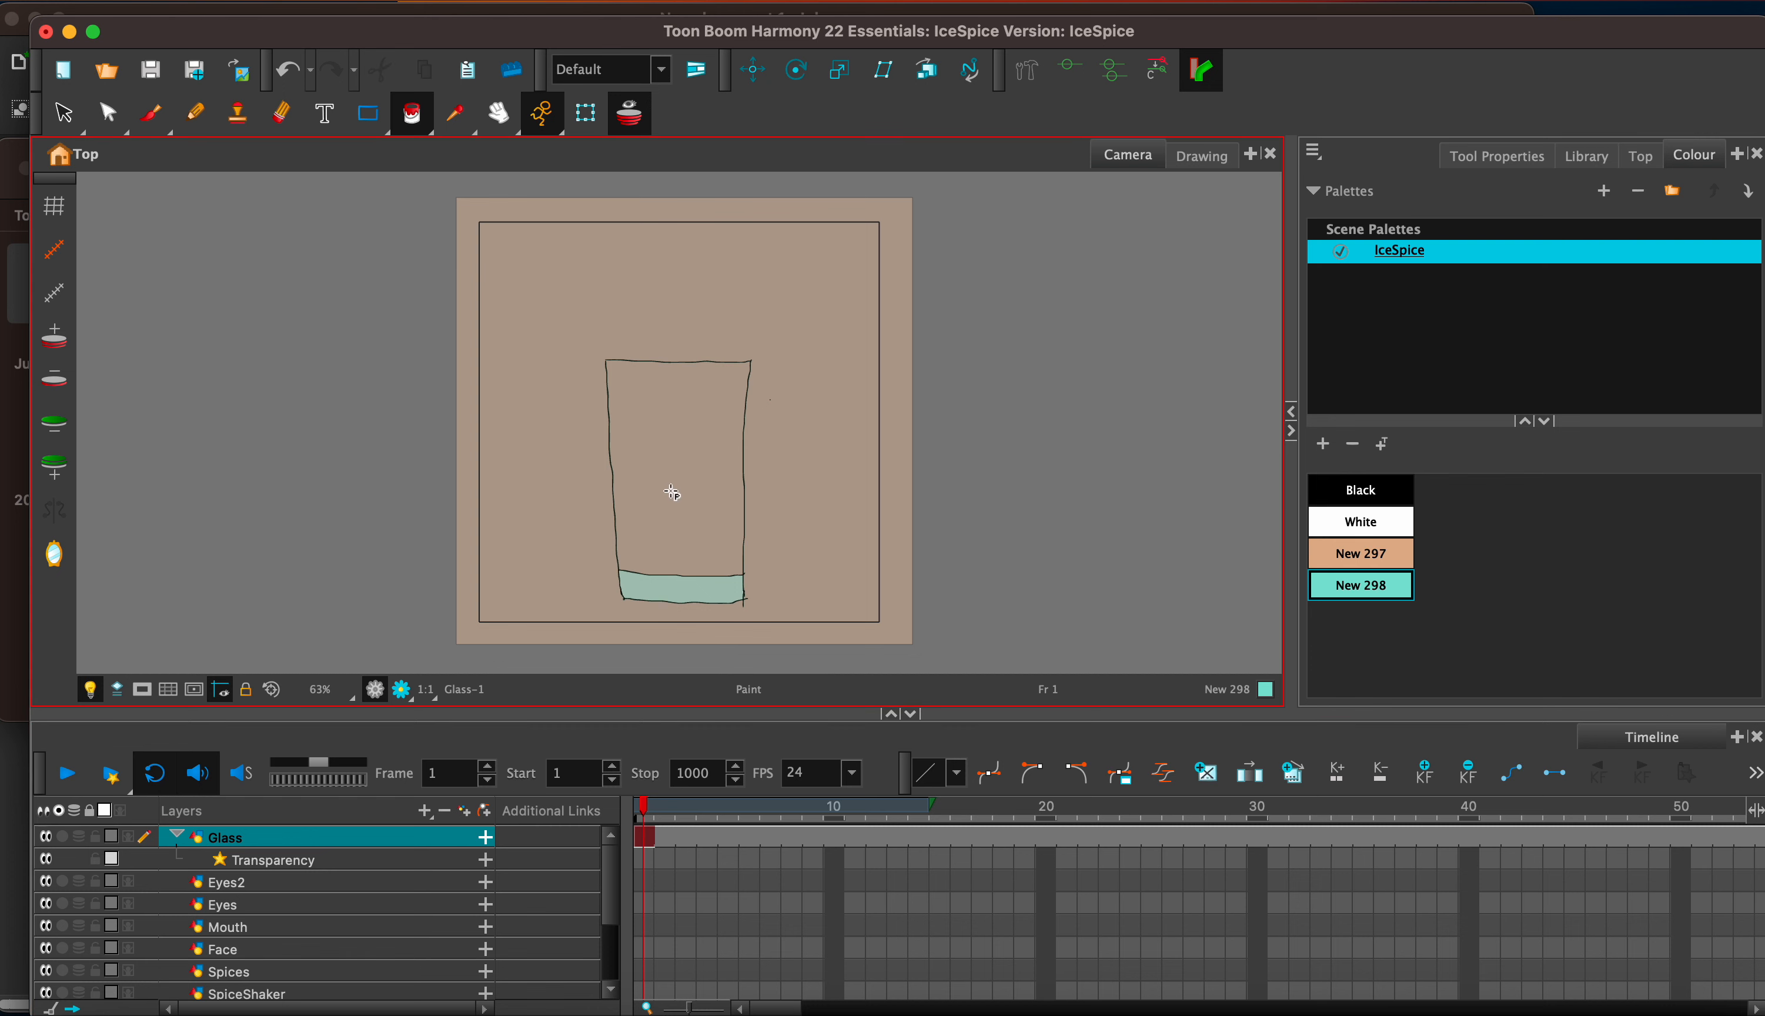
{"action": "left_click", "coordinate": [267, 860]}
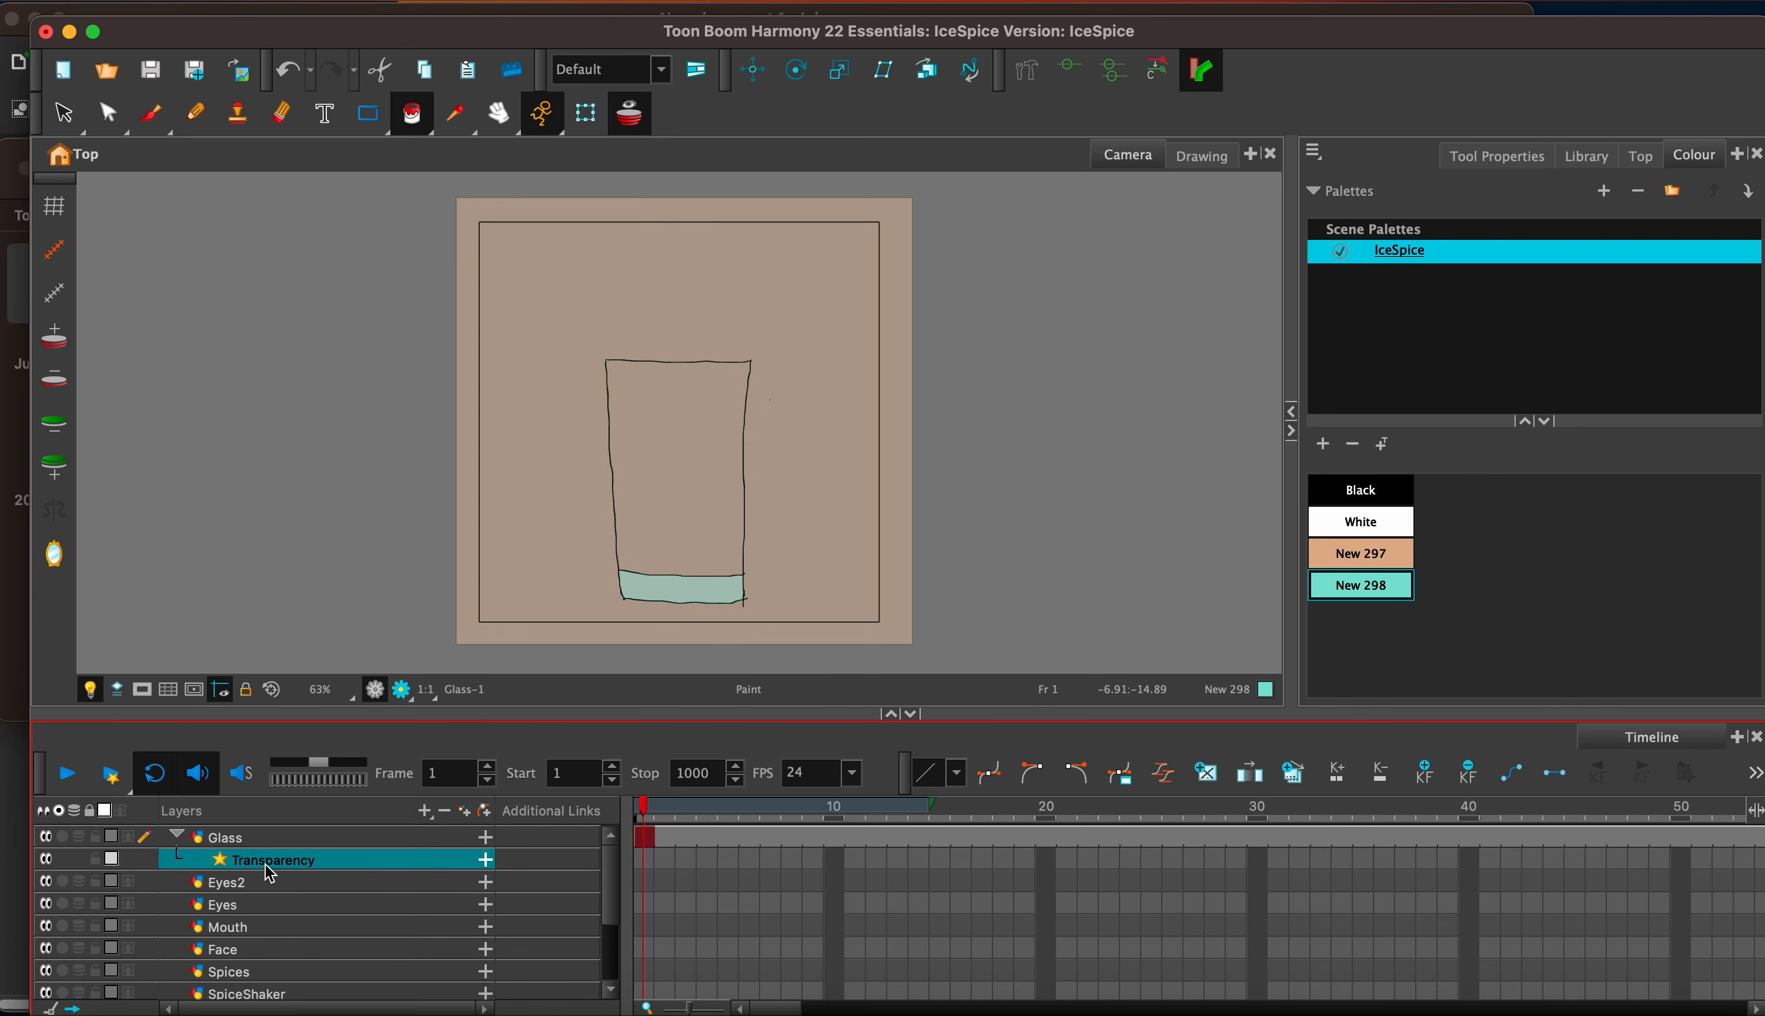
{"action": "left_click", "coordinate": [641, 834]}
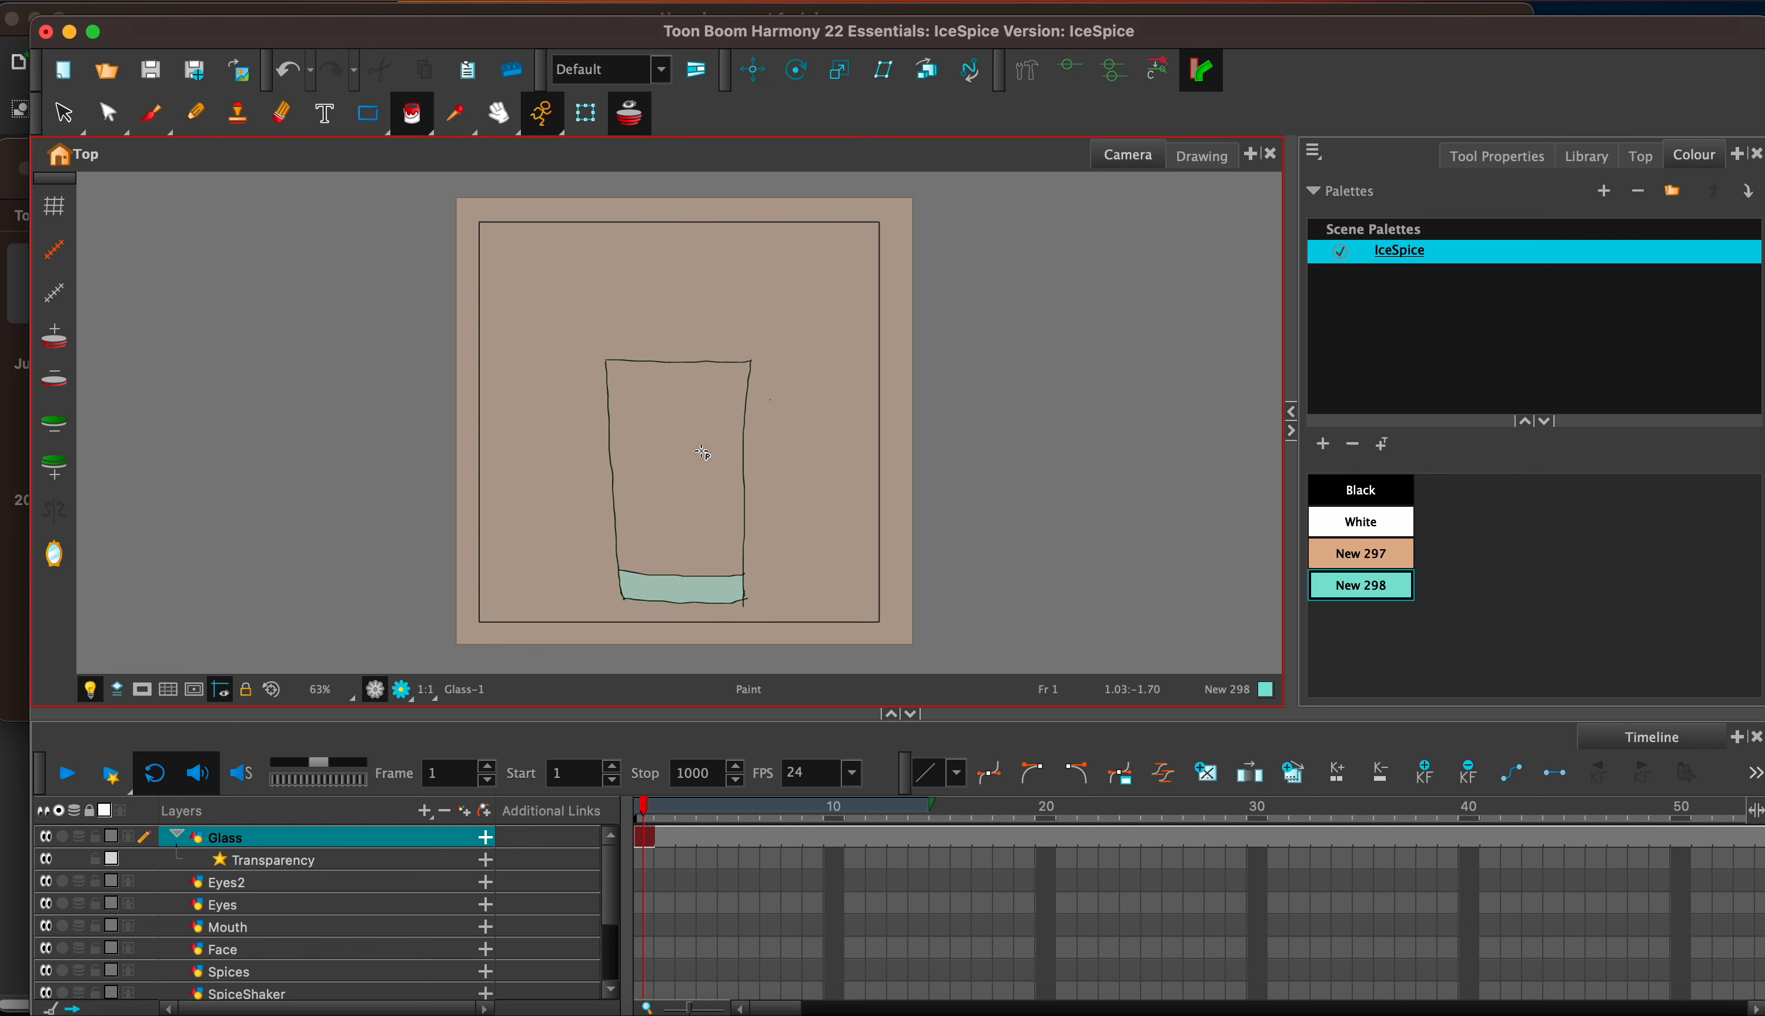
{"action": "left_click", "coordinate": [256, 881]}
{"action": "left_click", "coordinate": [250, 867]}
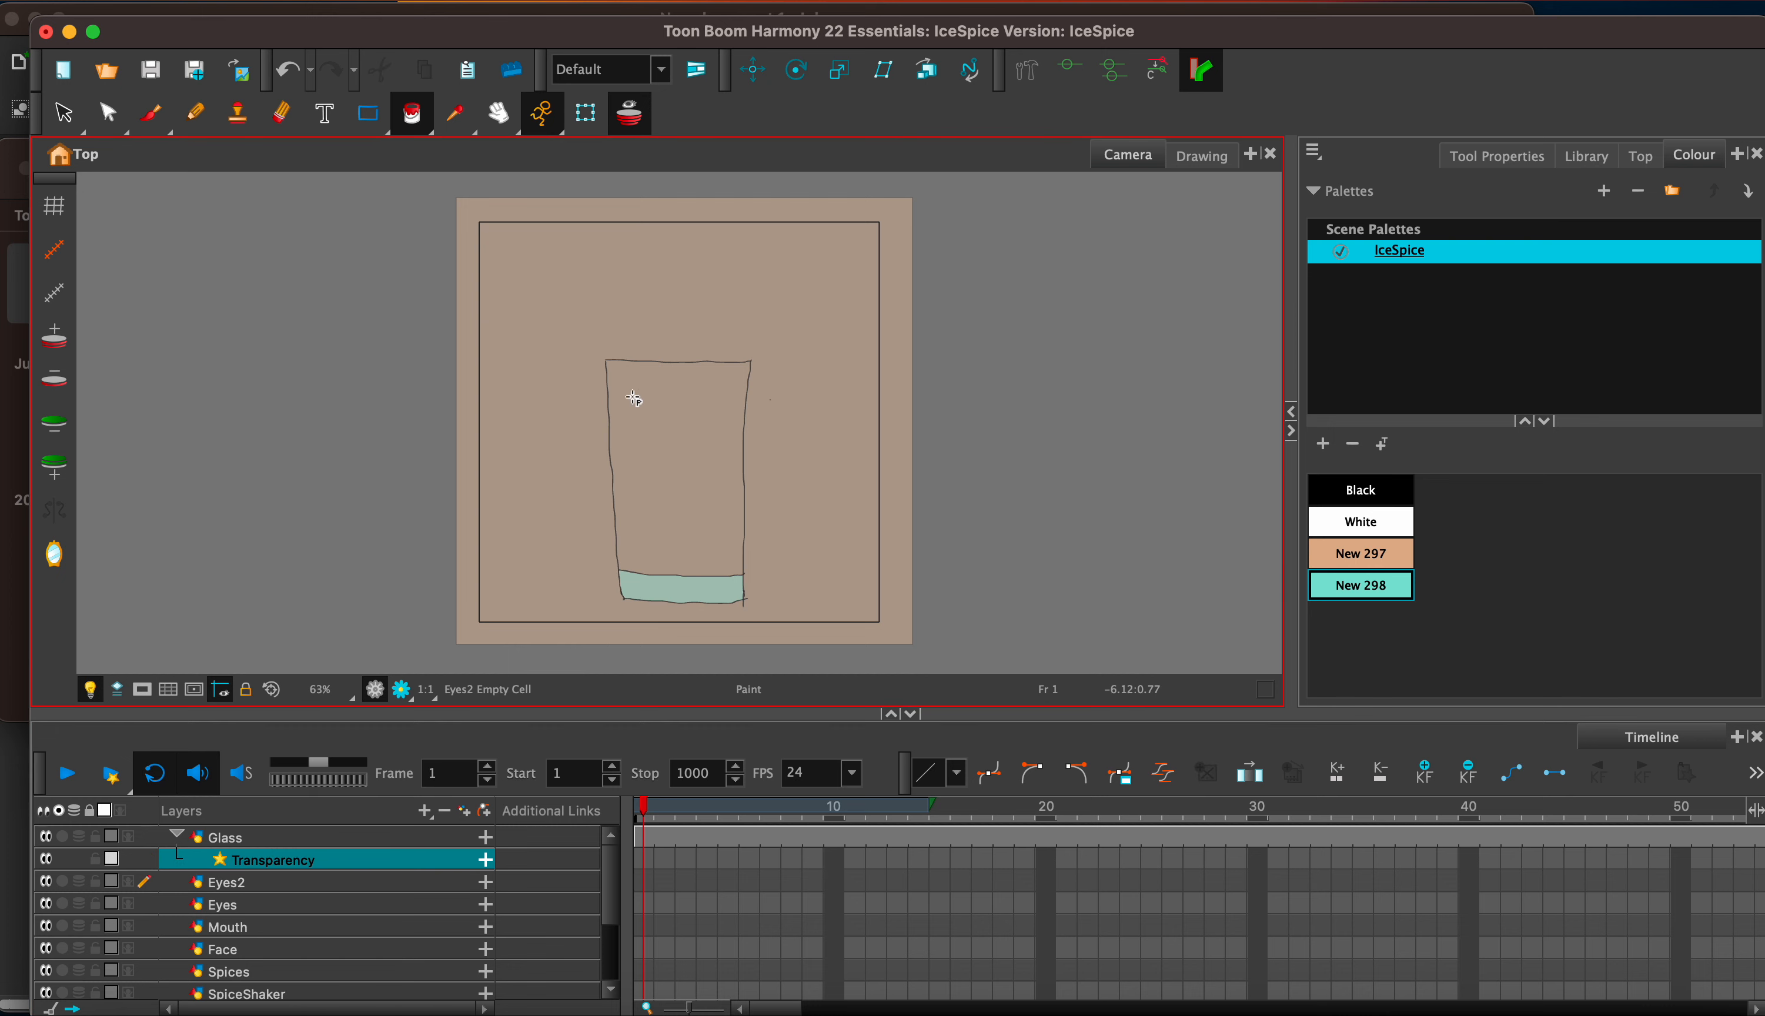
Step: Close the outline at the glass's upper-left corner with a short black brush stroke on frame 1 of the Glass layer
{"action": "key", "text": "2"}
{"action": "key", "text": "2"}
{"action": "key", "text": "2"}
{"action": "key", "text": "2"}
{"action": "key", "text": "2"}
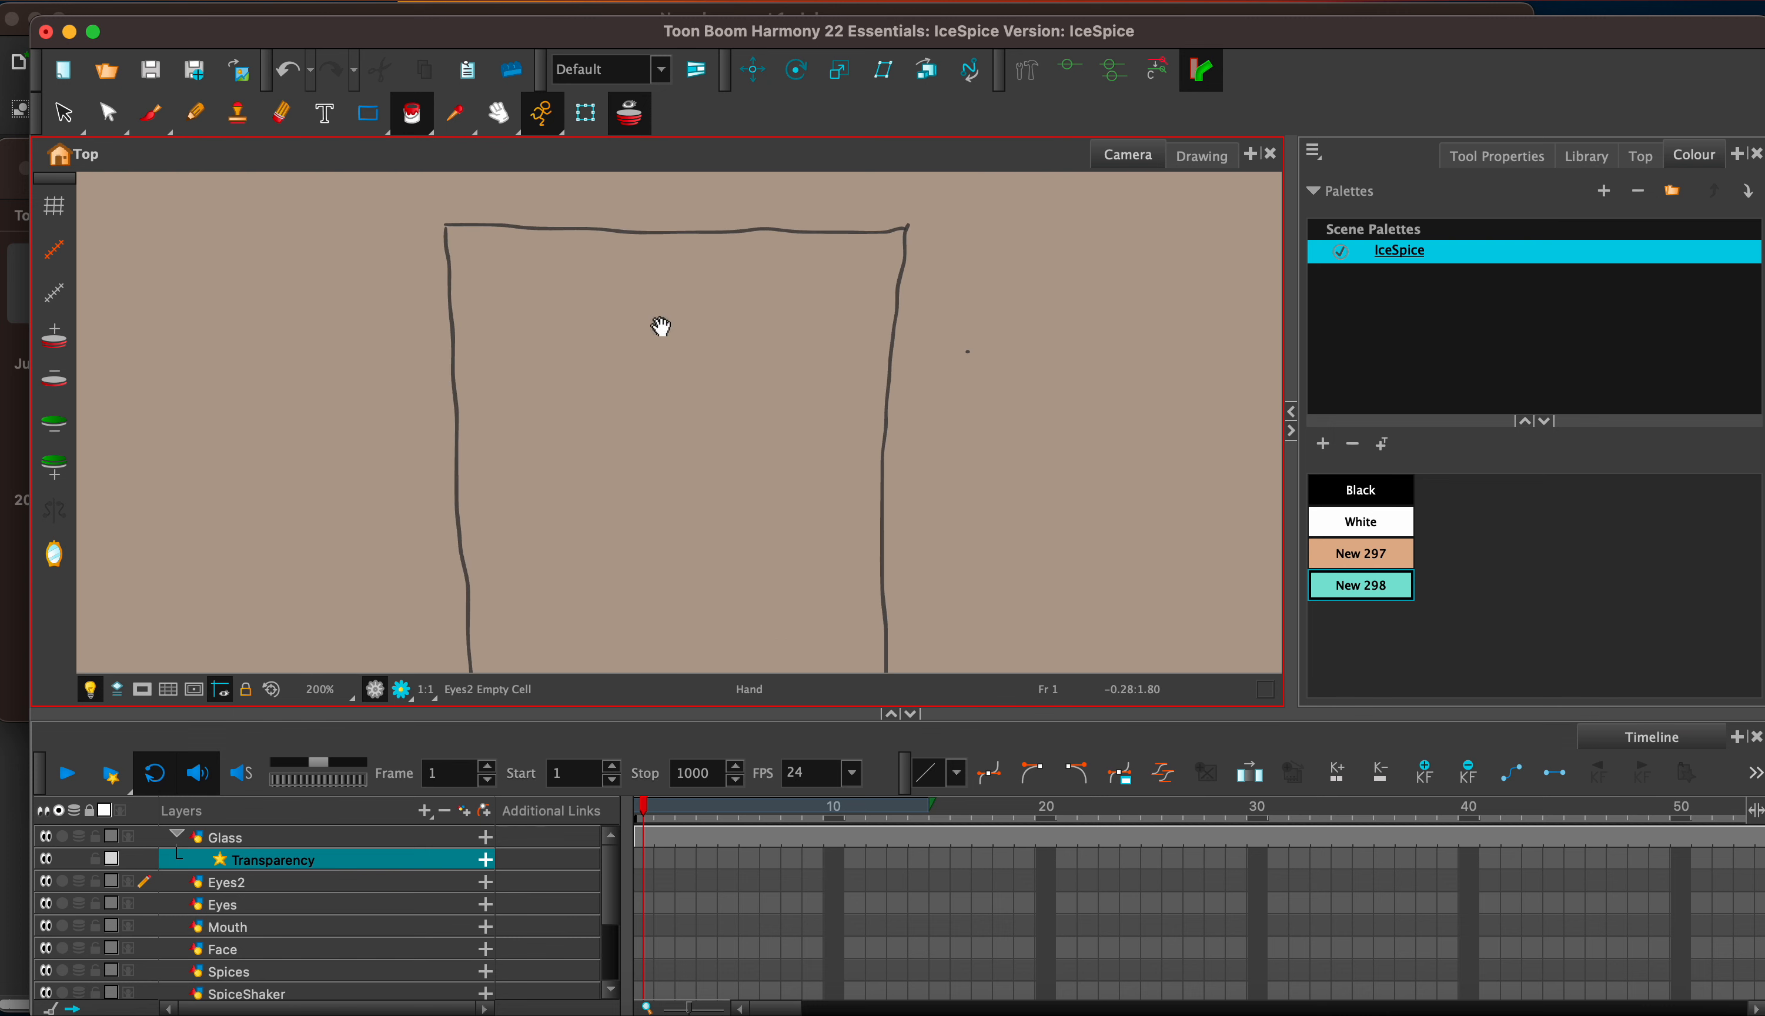
{"action": "left_click_drag", "start_coordinate": [663, 327], "coordinate": [753, 382]}
{"action": "left_click", "coordinate": [1359, 491]}
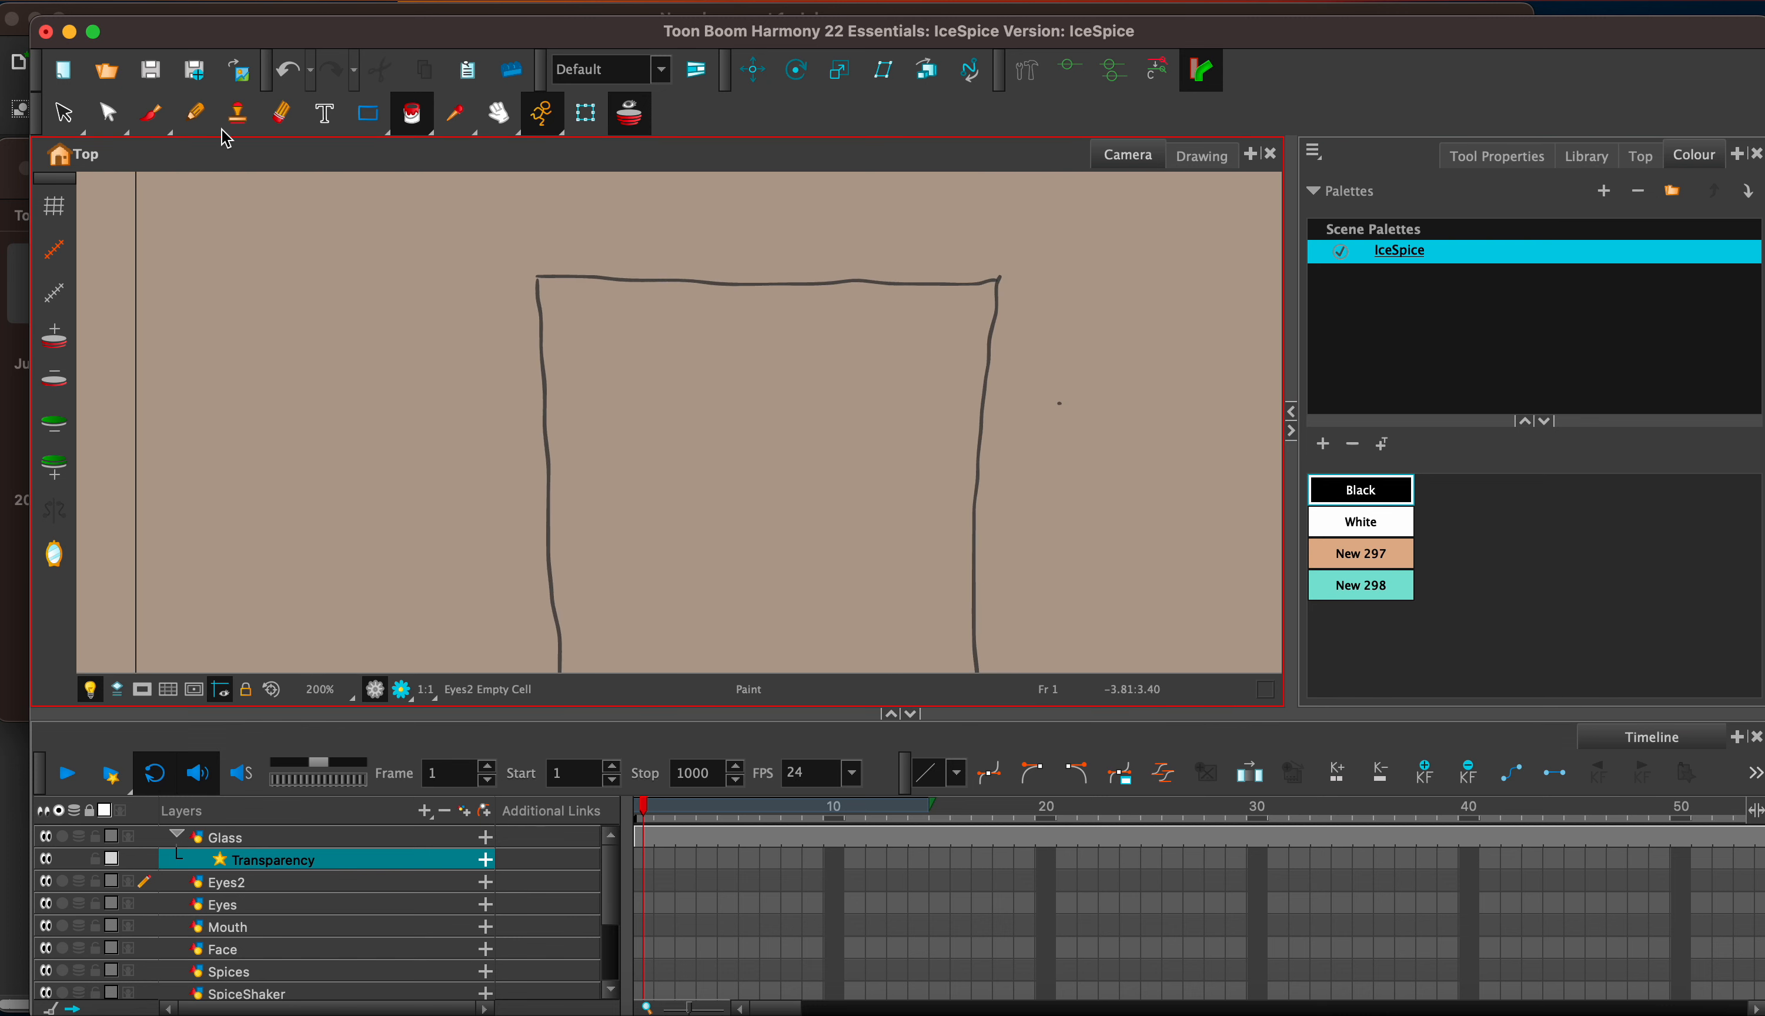
{"action": "key", "text": "alt+b"}
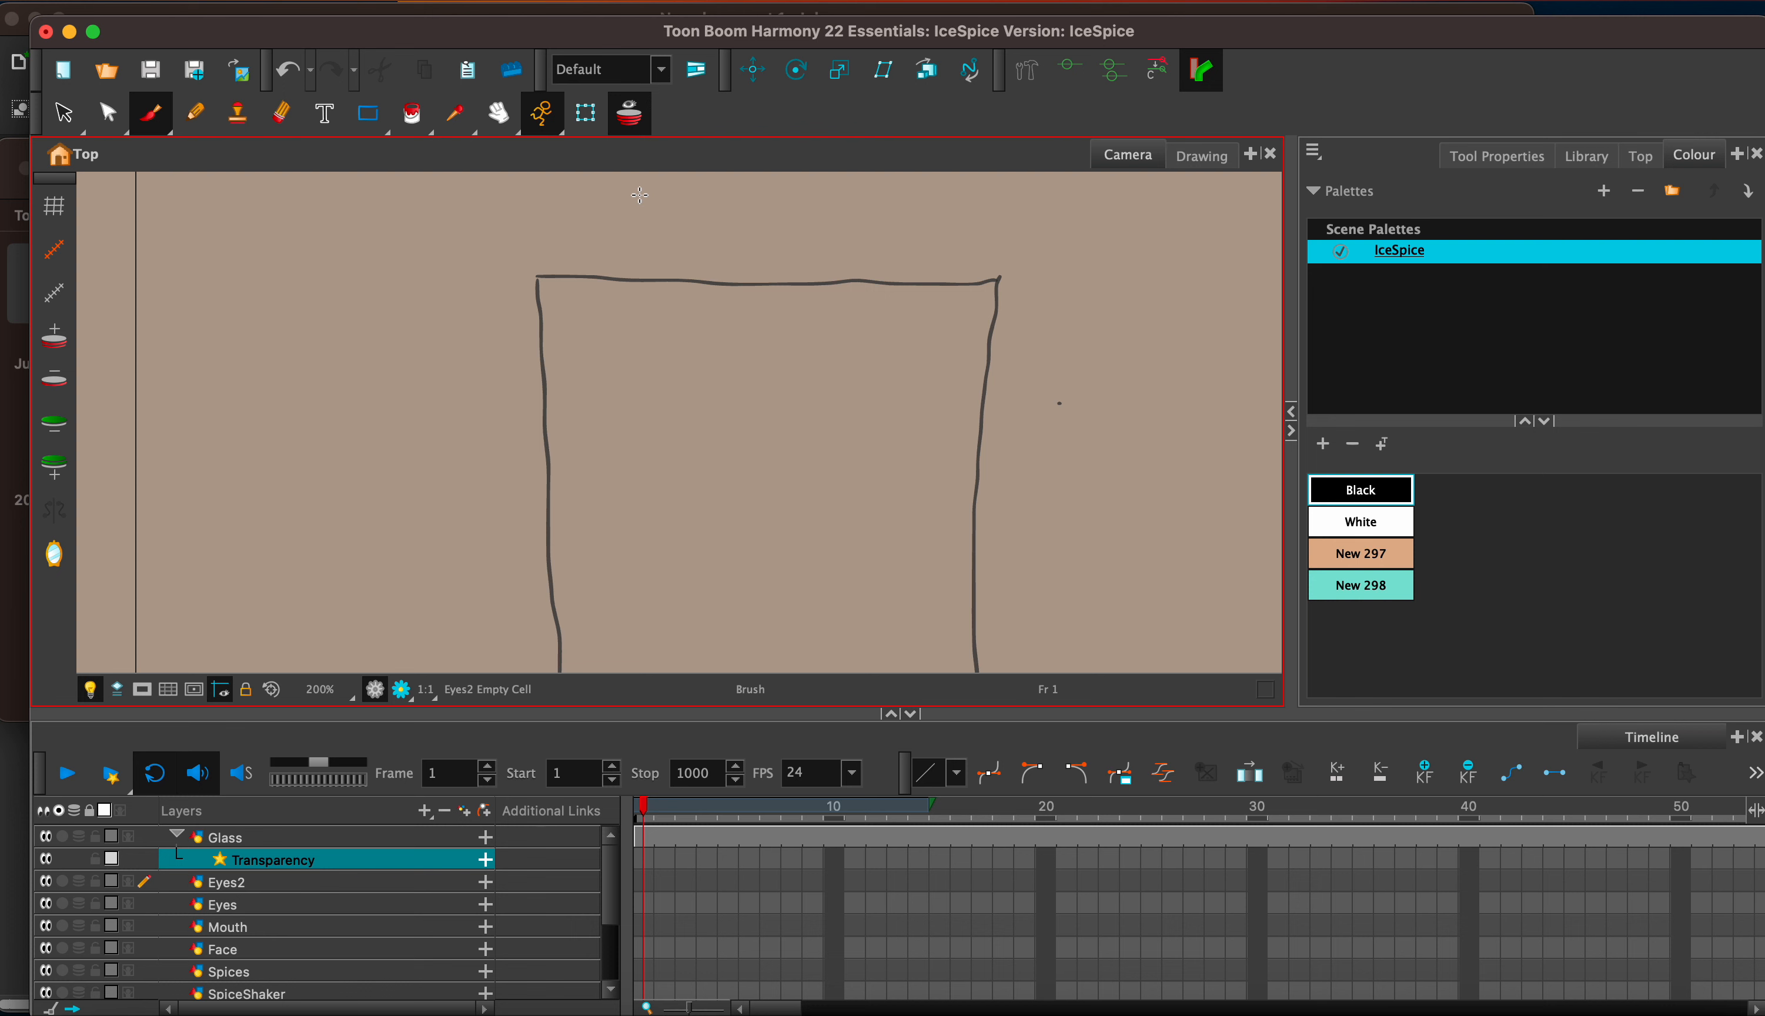
{"action": "left_click", "coordinate": [538, 285]}
{"action": "key", "text": "super+z"}
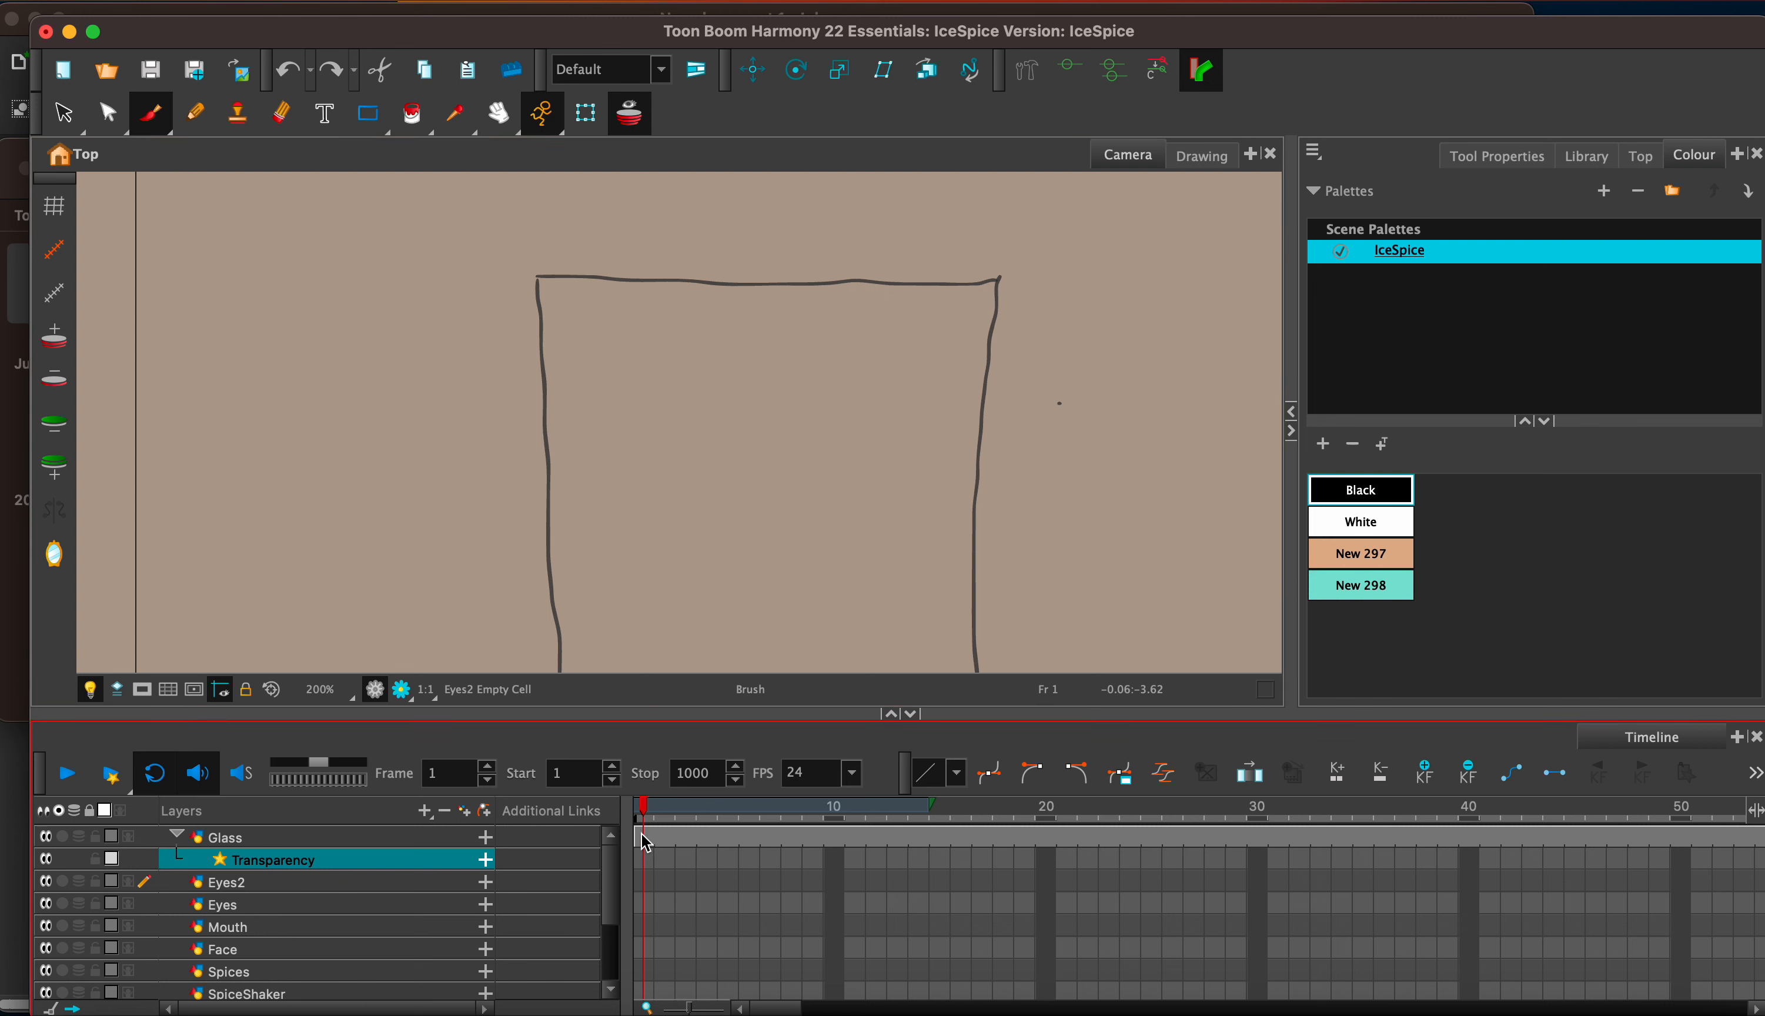
{"action": "left_click", "coordinate": [644, 837]}
{"action": "left_click_drag", "start_coordinate": [291, 256], "coordinate": [408, 289]}
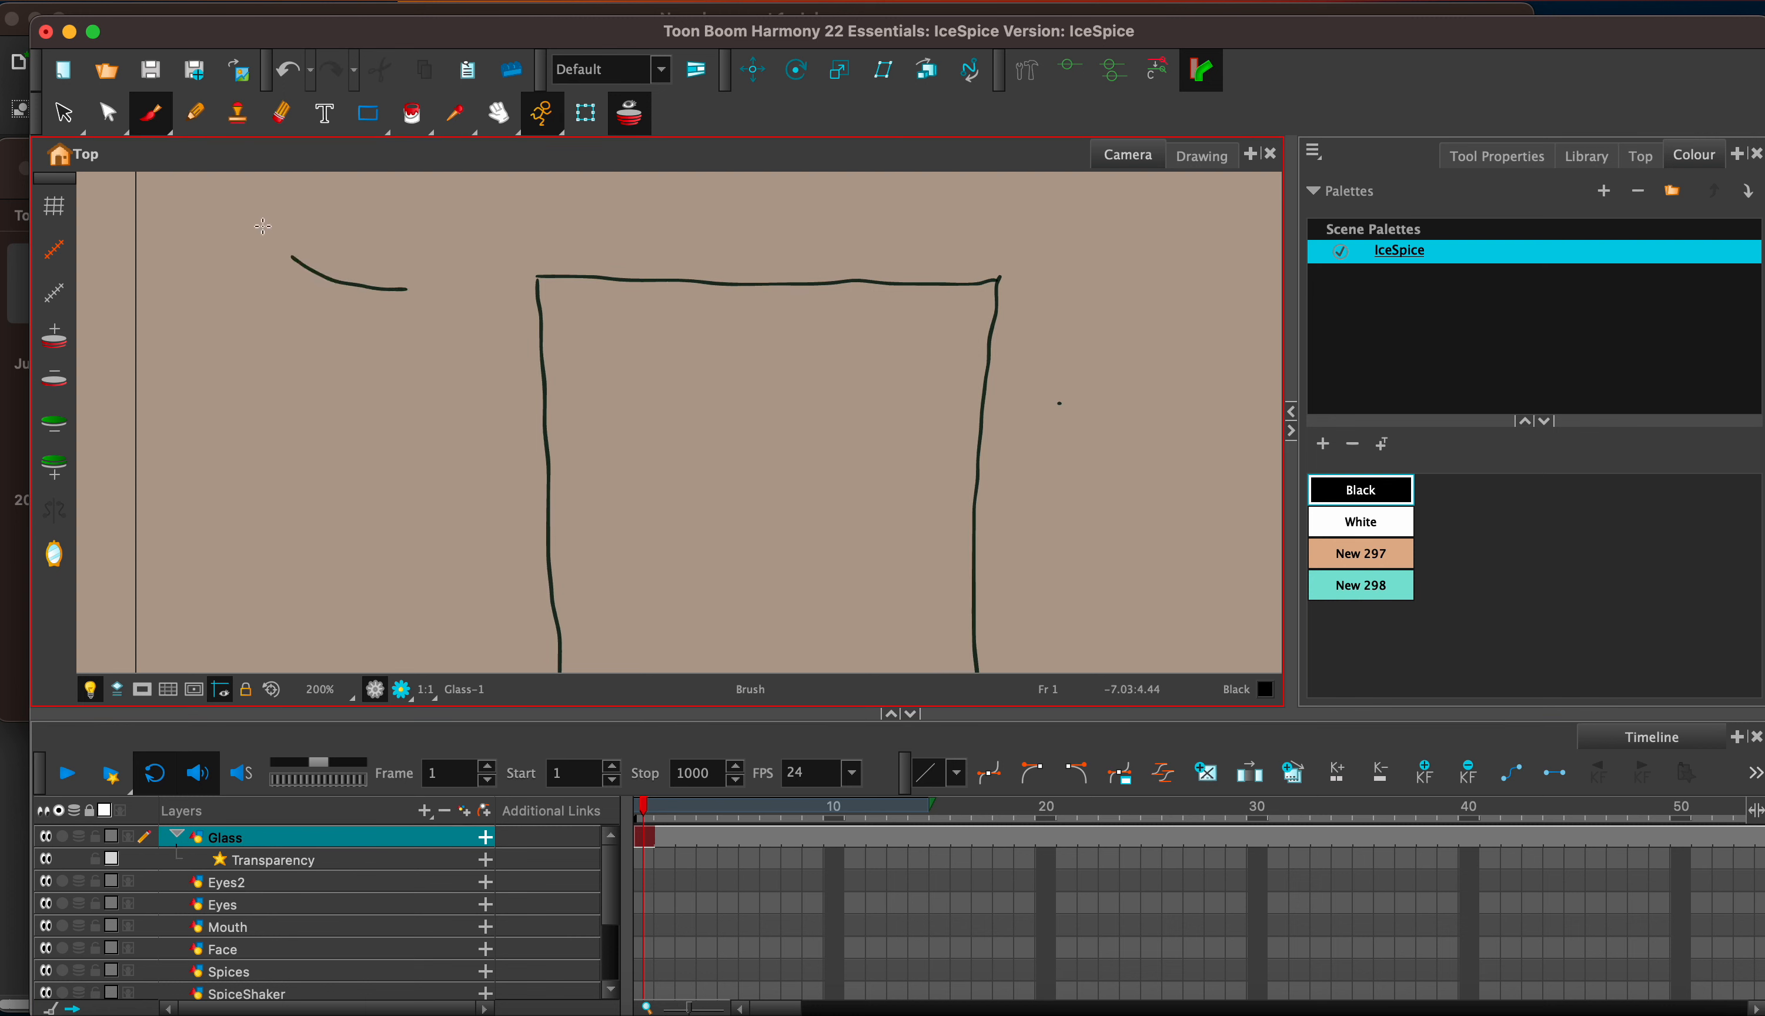
{"action": "key", "text": "super+z"}
{"action": "left_click_drag", "start_coordinate": [538, 276], "coordinate": [541, 291]}
Step: Fill the main body of the glass on the Glass layer with the turquoise New 298 colour
{"action": "left_click", "coordinate": [1361, 585]}
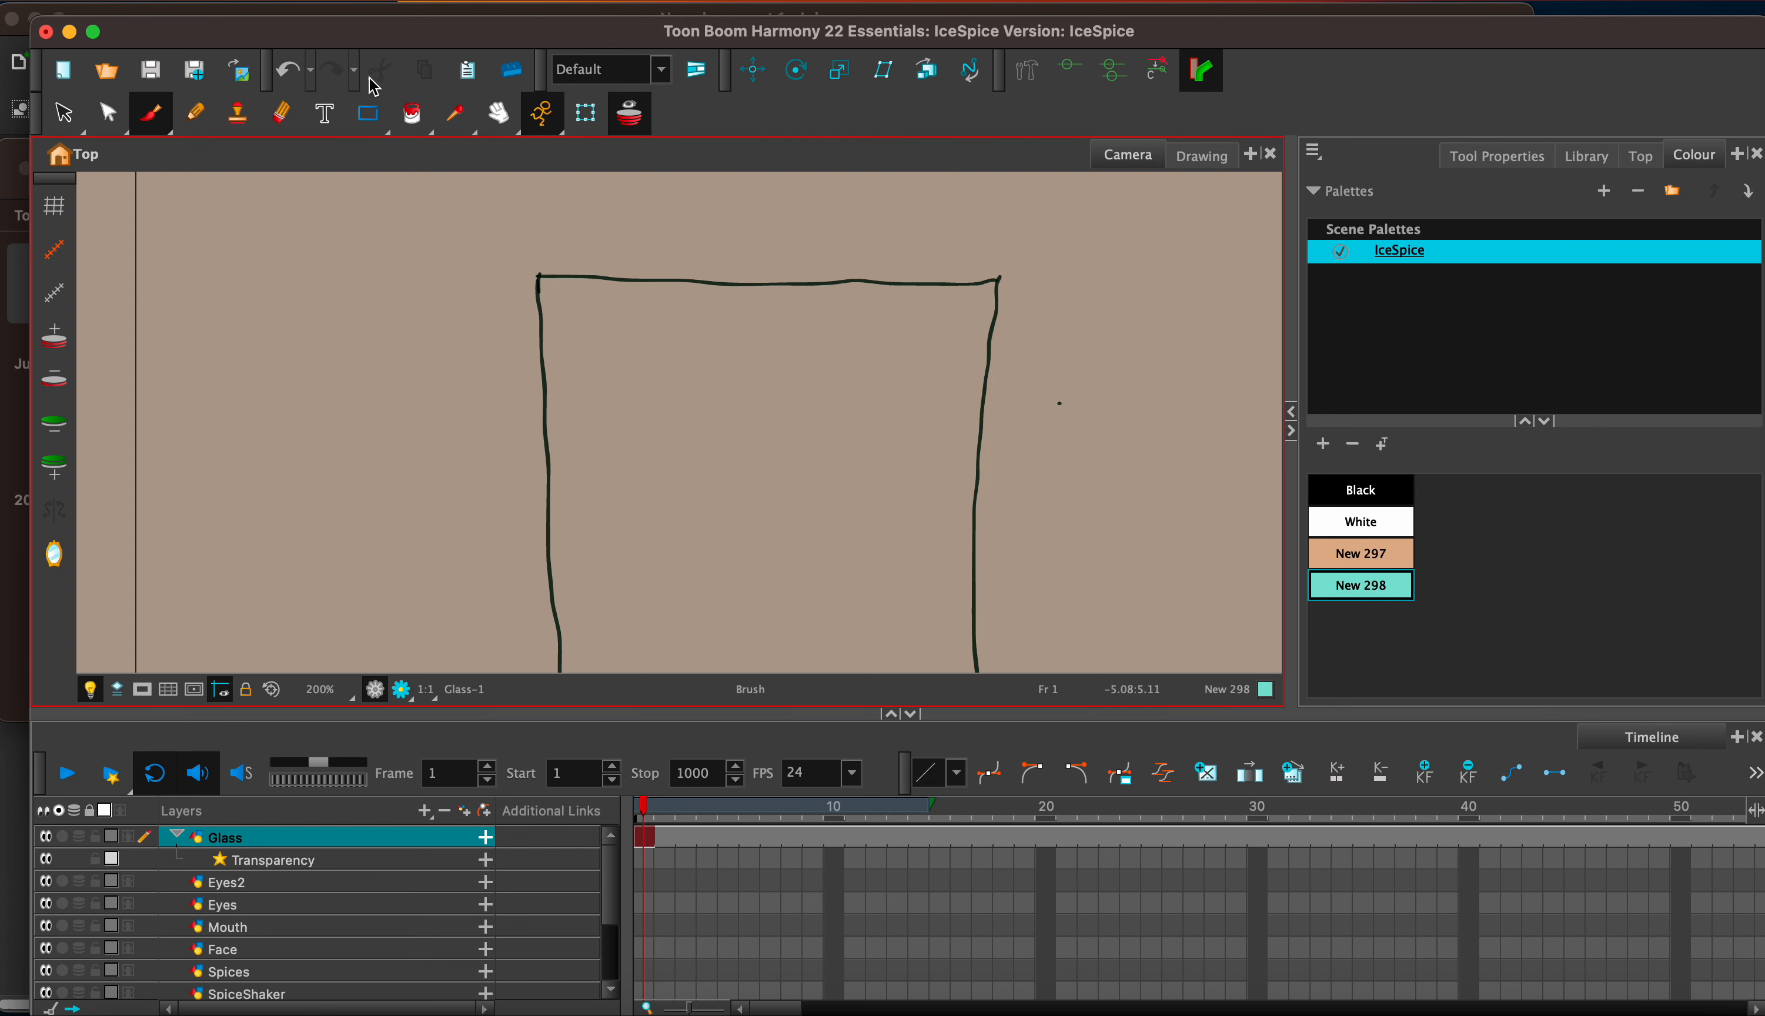
{"action": "left_click", "coordinate": [396, 114]}
{"action": "left_click", "coordinate": [713, 408]}
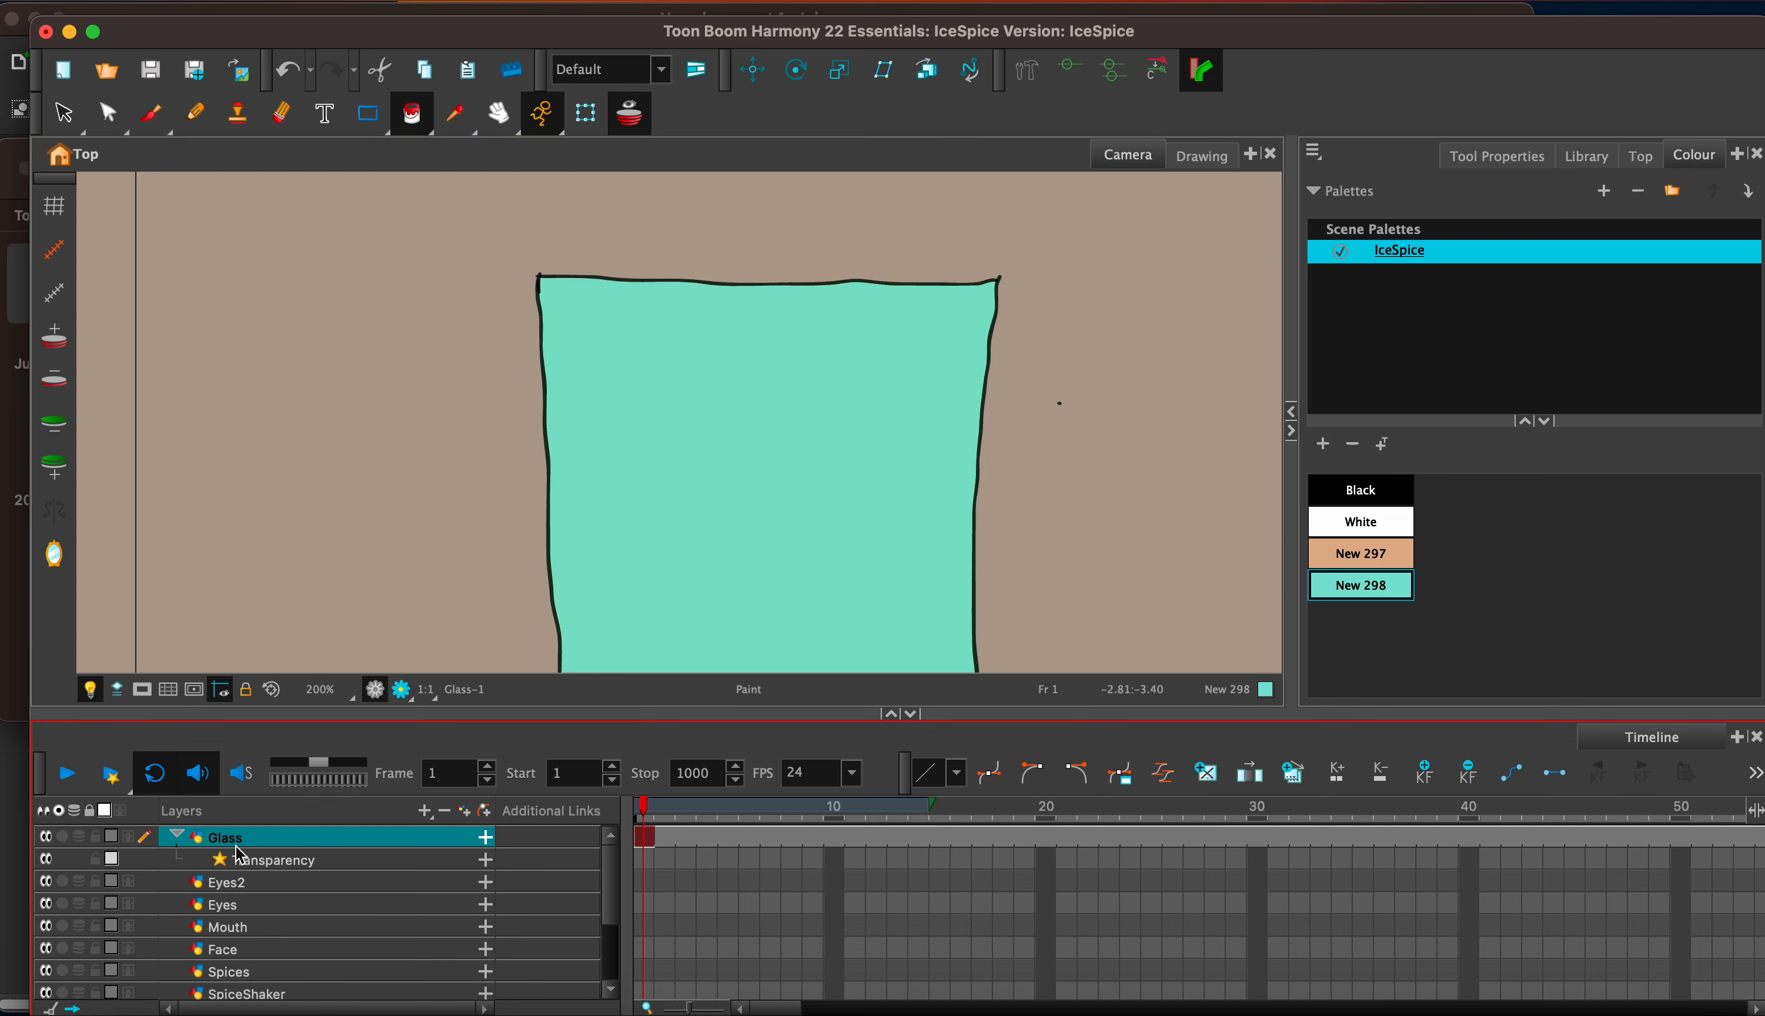
Step: Set the Glass layer's Transparency effect to 80 and check the glass with the light table briefly turned off
{"action": "double_click", "coordinate": [205, 861]}
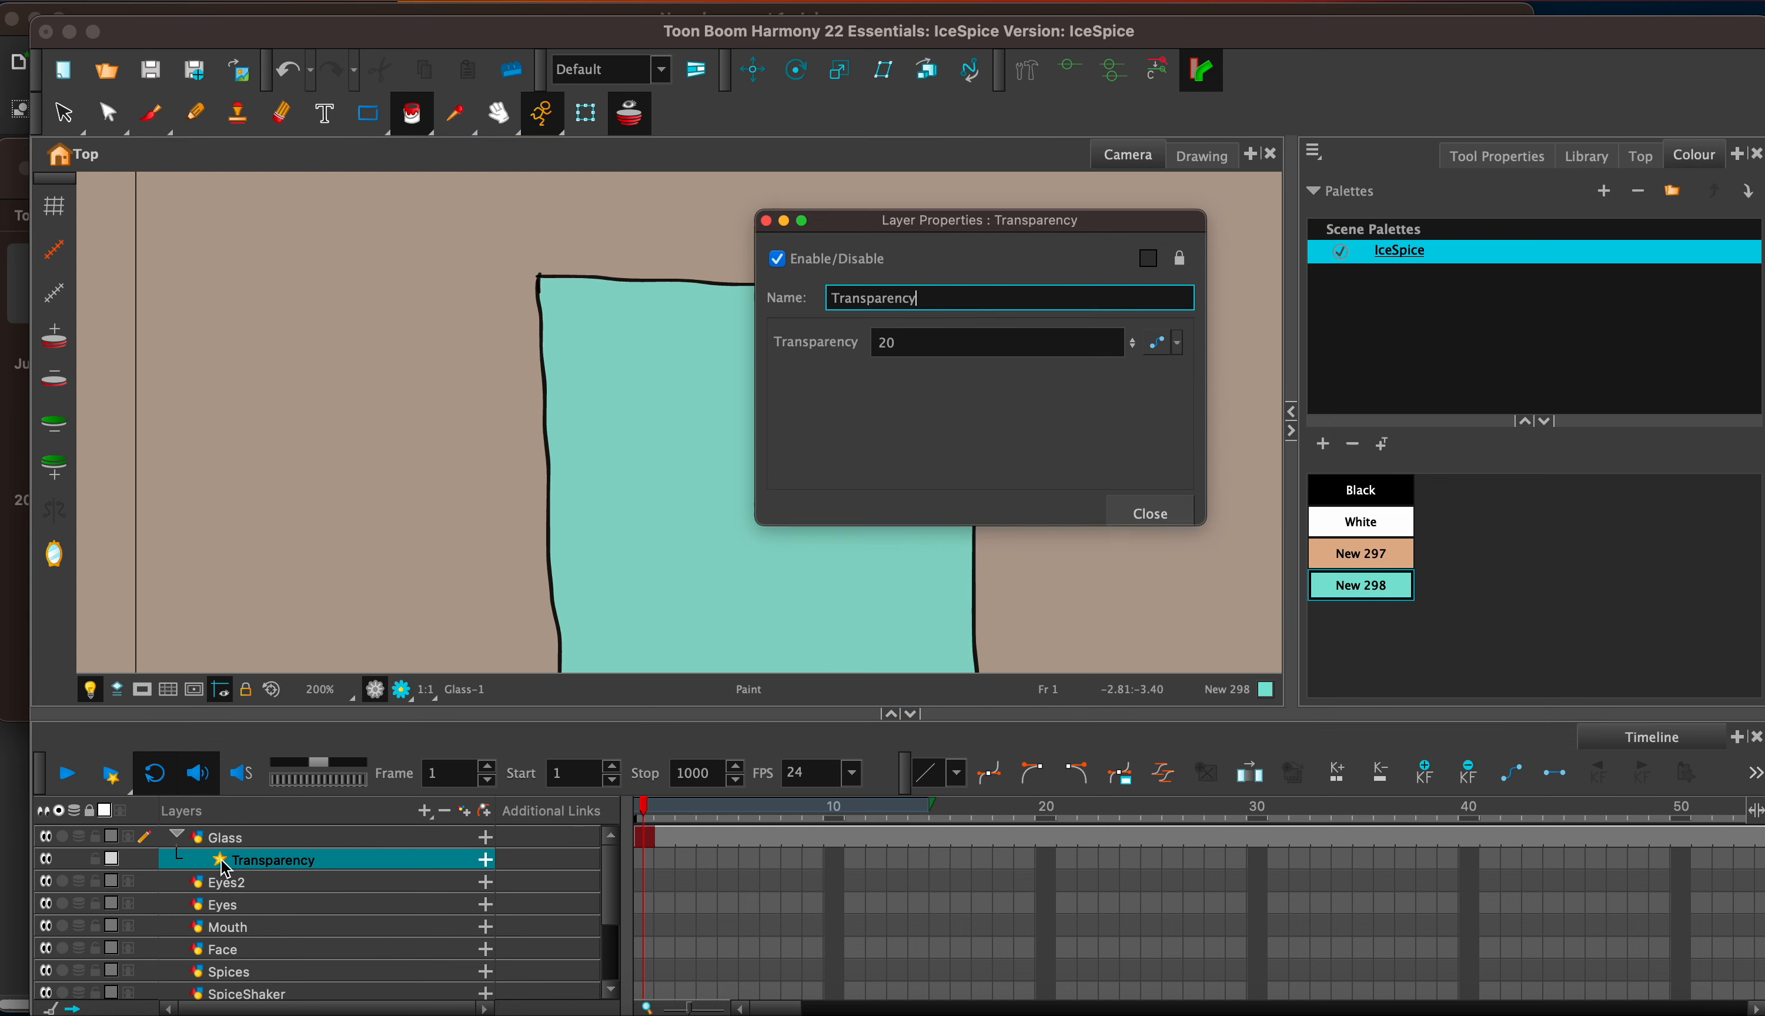
{"action": "left_click", "coordinate": [886, 342]}
{"action": "key", "text": "BackSpace"}
{"action": "type", "text": "9"}
{"action": "key", "text": "BackSpace"}
{"action": "type", "text": "8"}
{"action": "key", "text": "Return"}
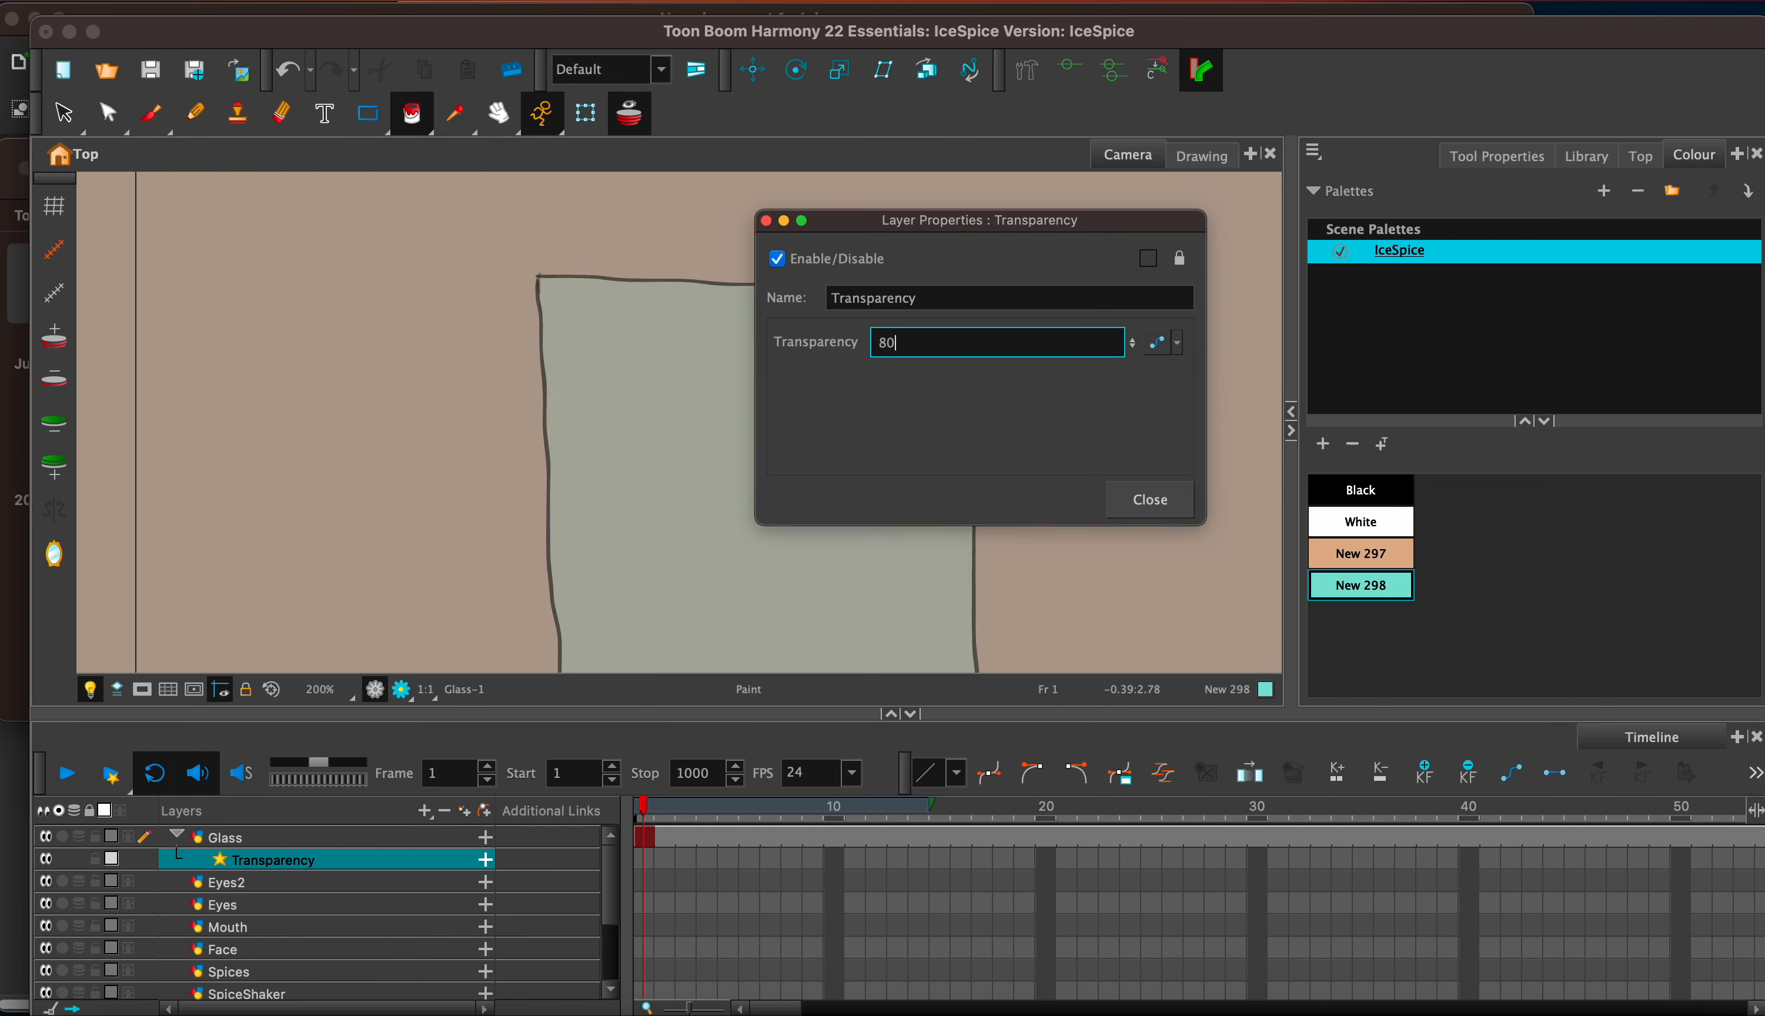
{"action": "left_click", "coordinate": [766, 220]}
{"action": "scroll", "coordinate": [815, 394], "scroll_direction": "down", "scroll_amount": 4}
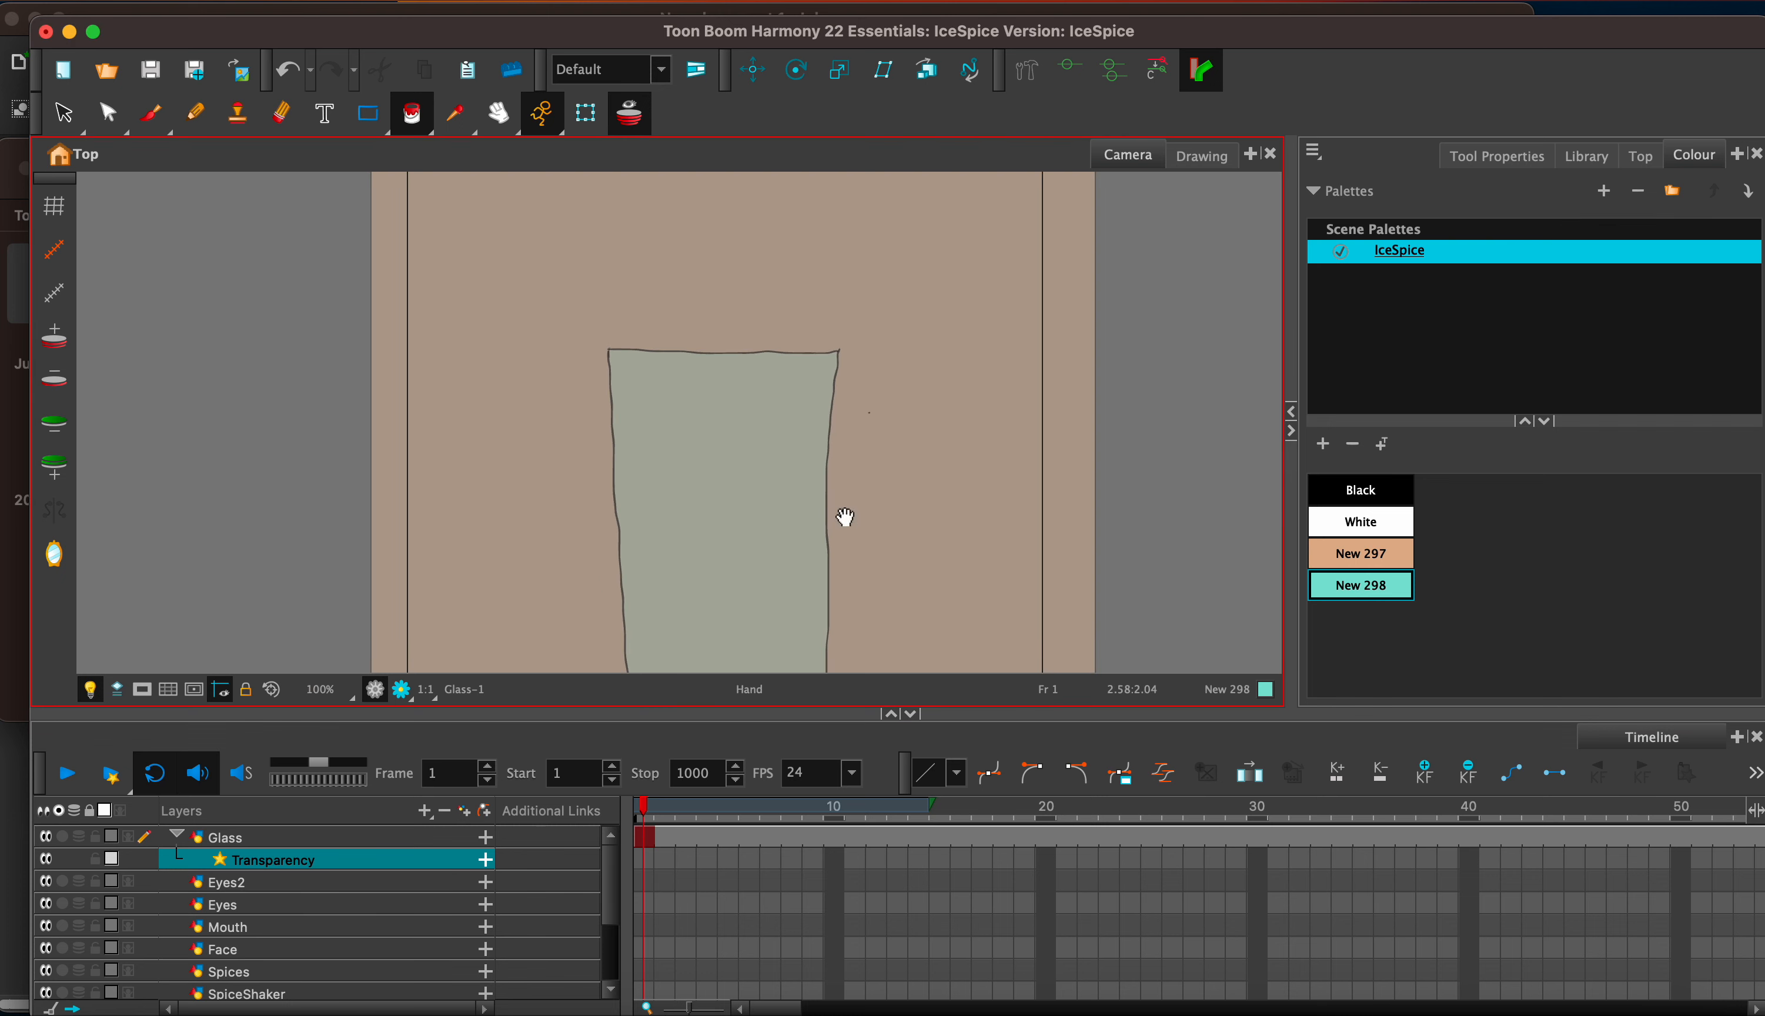
{"action": "mouse_move", "coordinate": [843, 516]}
{"action": "left_mouse_down"}
{"action": "mouse_move", "coordinate": [872, 343]}
{"action": "mouse_move", "coordinate": [875, 398]}
{"action": "left_mouse_up"}
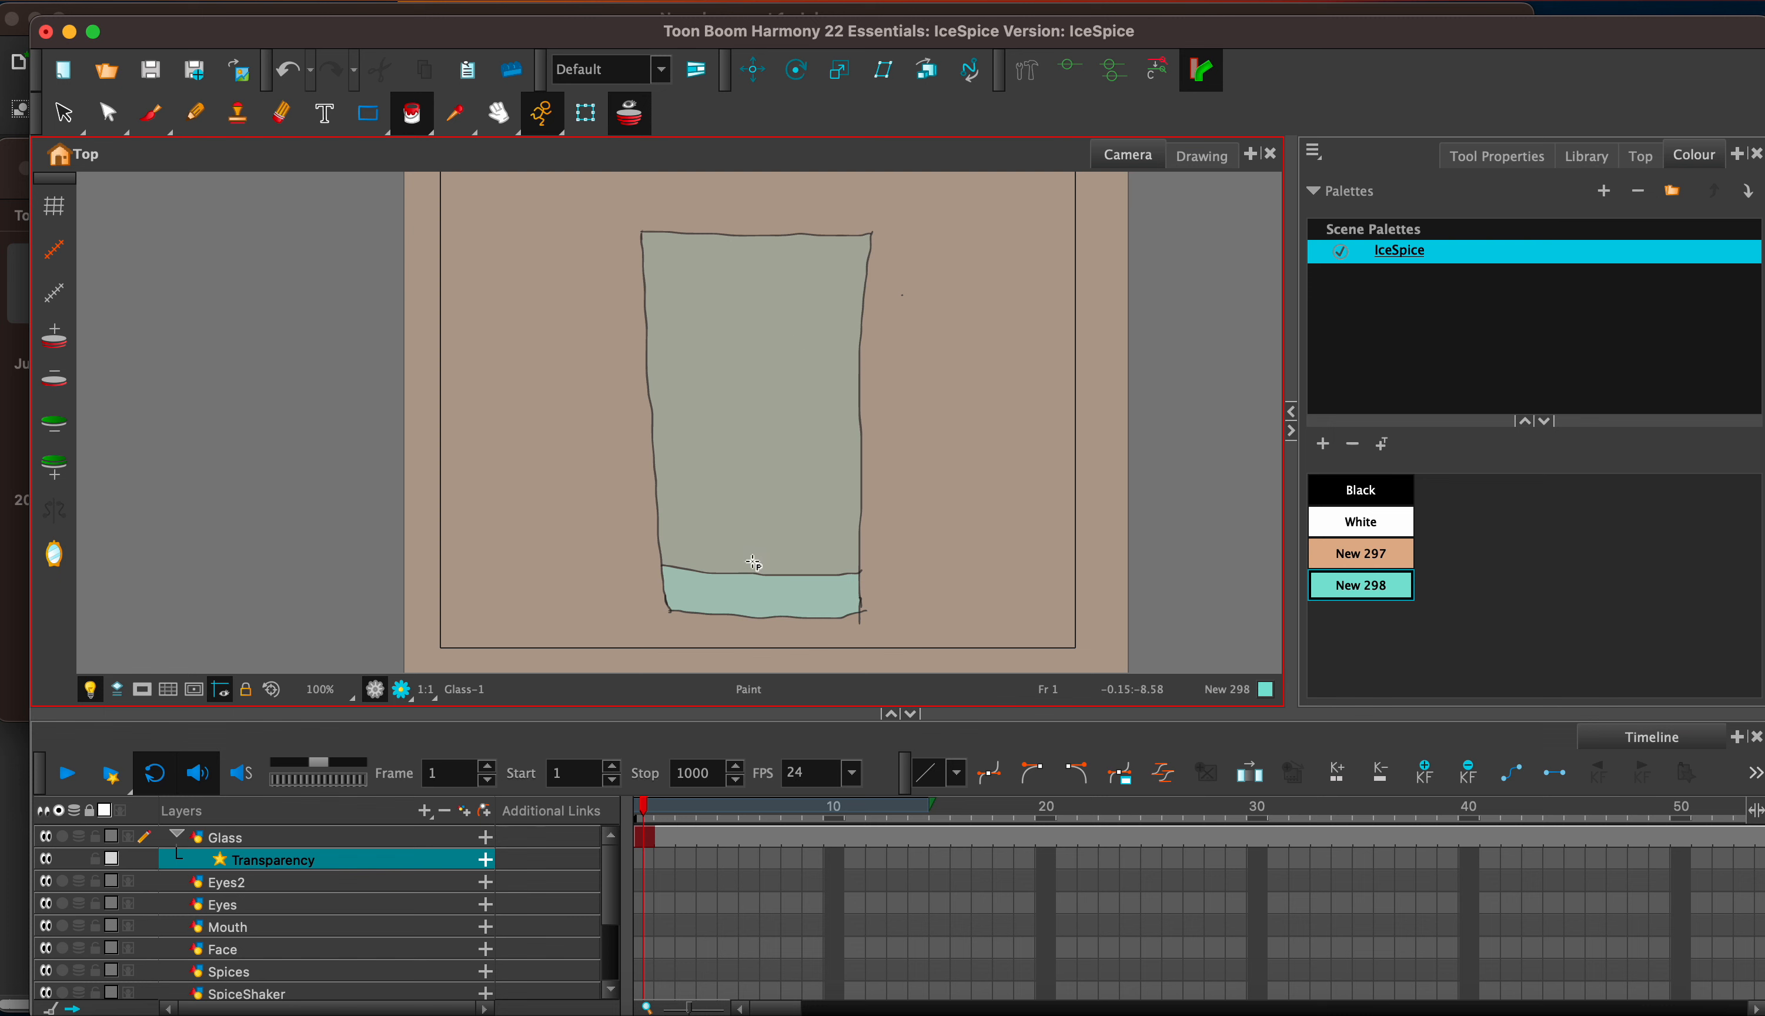
{"action": "left_click", "coordinate": [91, 691]}
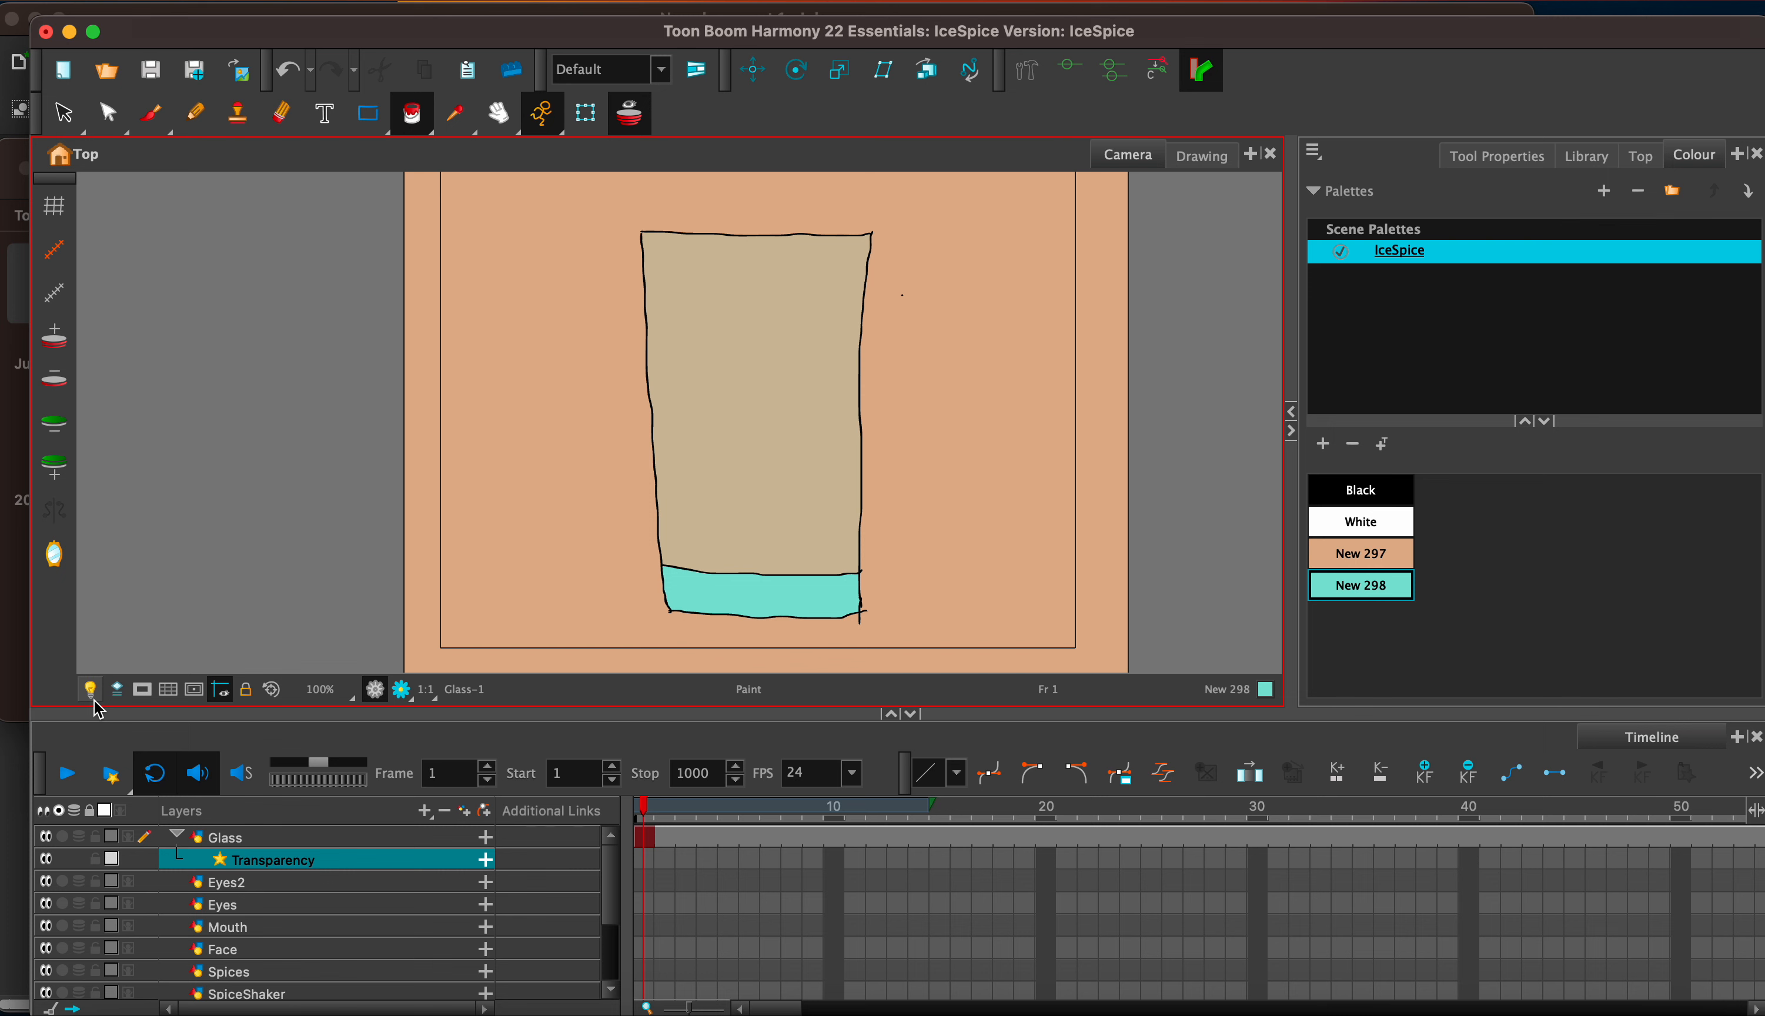
{"action": "left_click", "coordinate": [90, 690]}
Step: Draw a small ice cube outline with the black brush on frame 1 of the Ice1 layer, above the camera frame
{"action": "scroll", "coordinate": [610, 881], "scroll_direction": "down", "scroll_amount": 5}
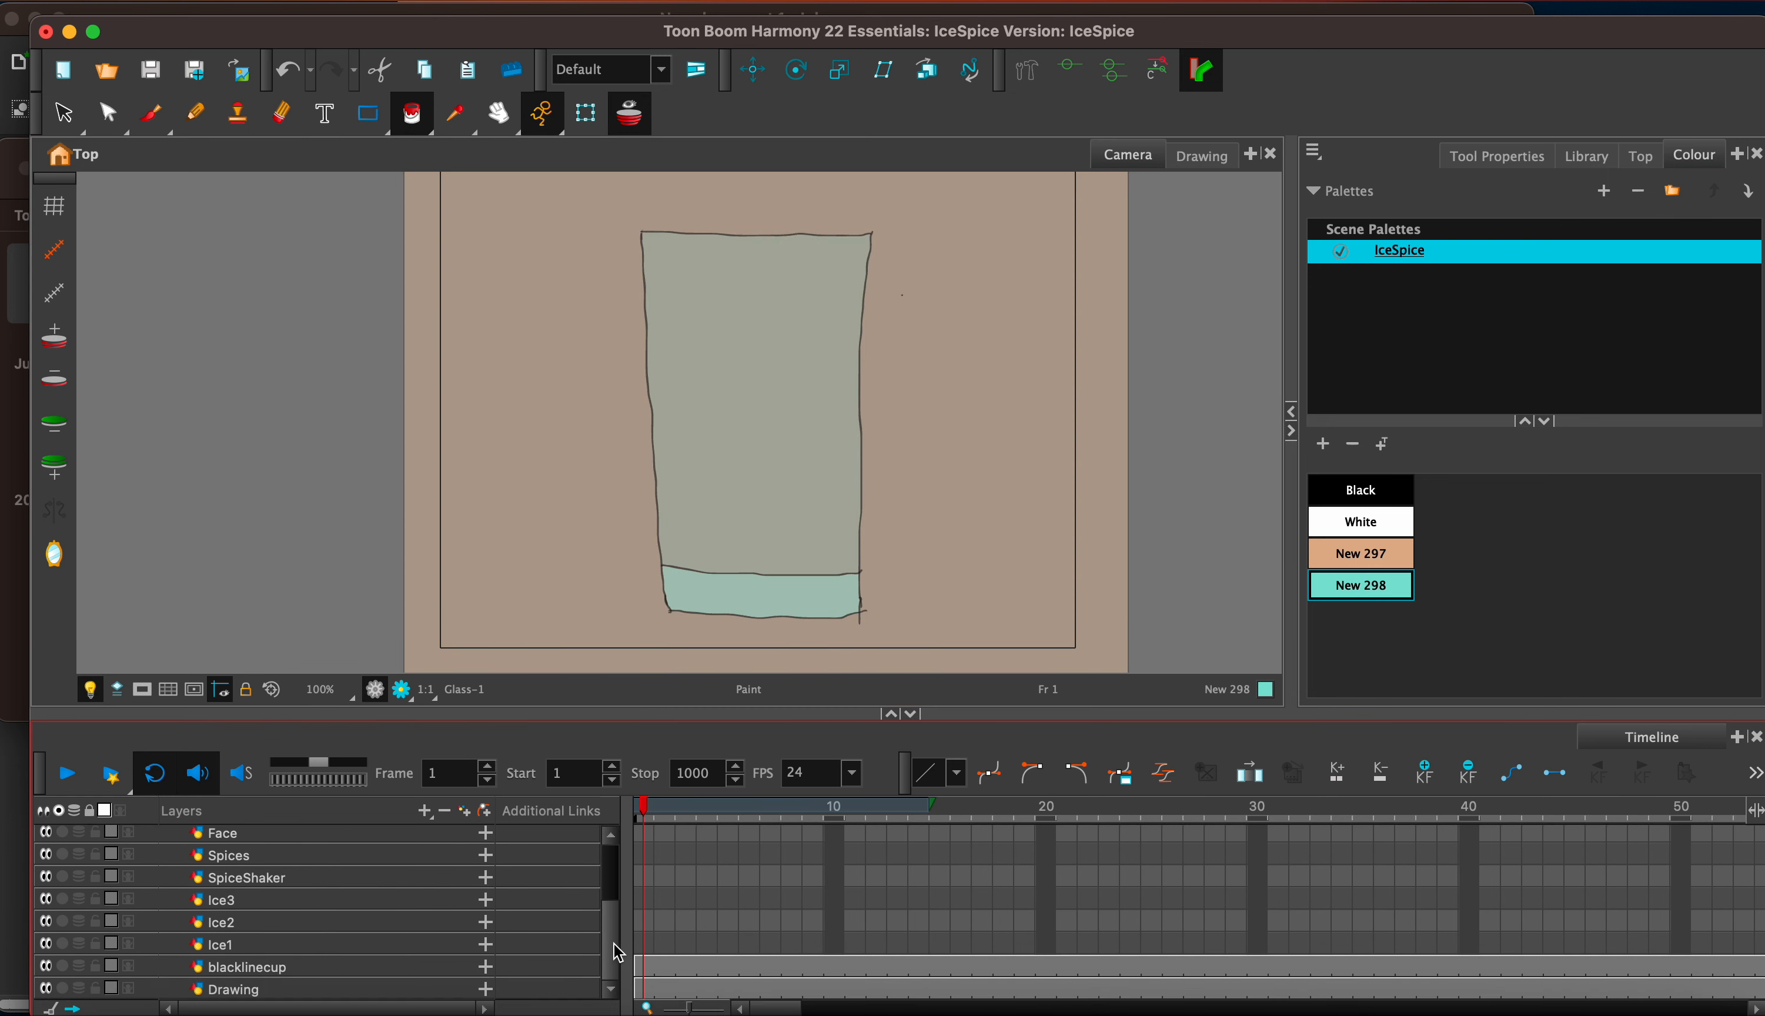
{"action": "left_click_drag", "start_coordinate": [730, 281], "coordinate": [769, 651]}
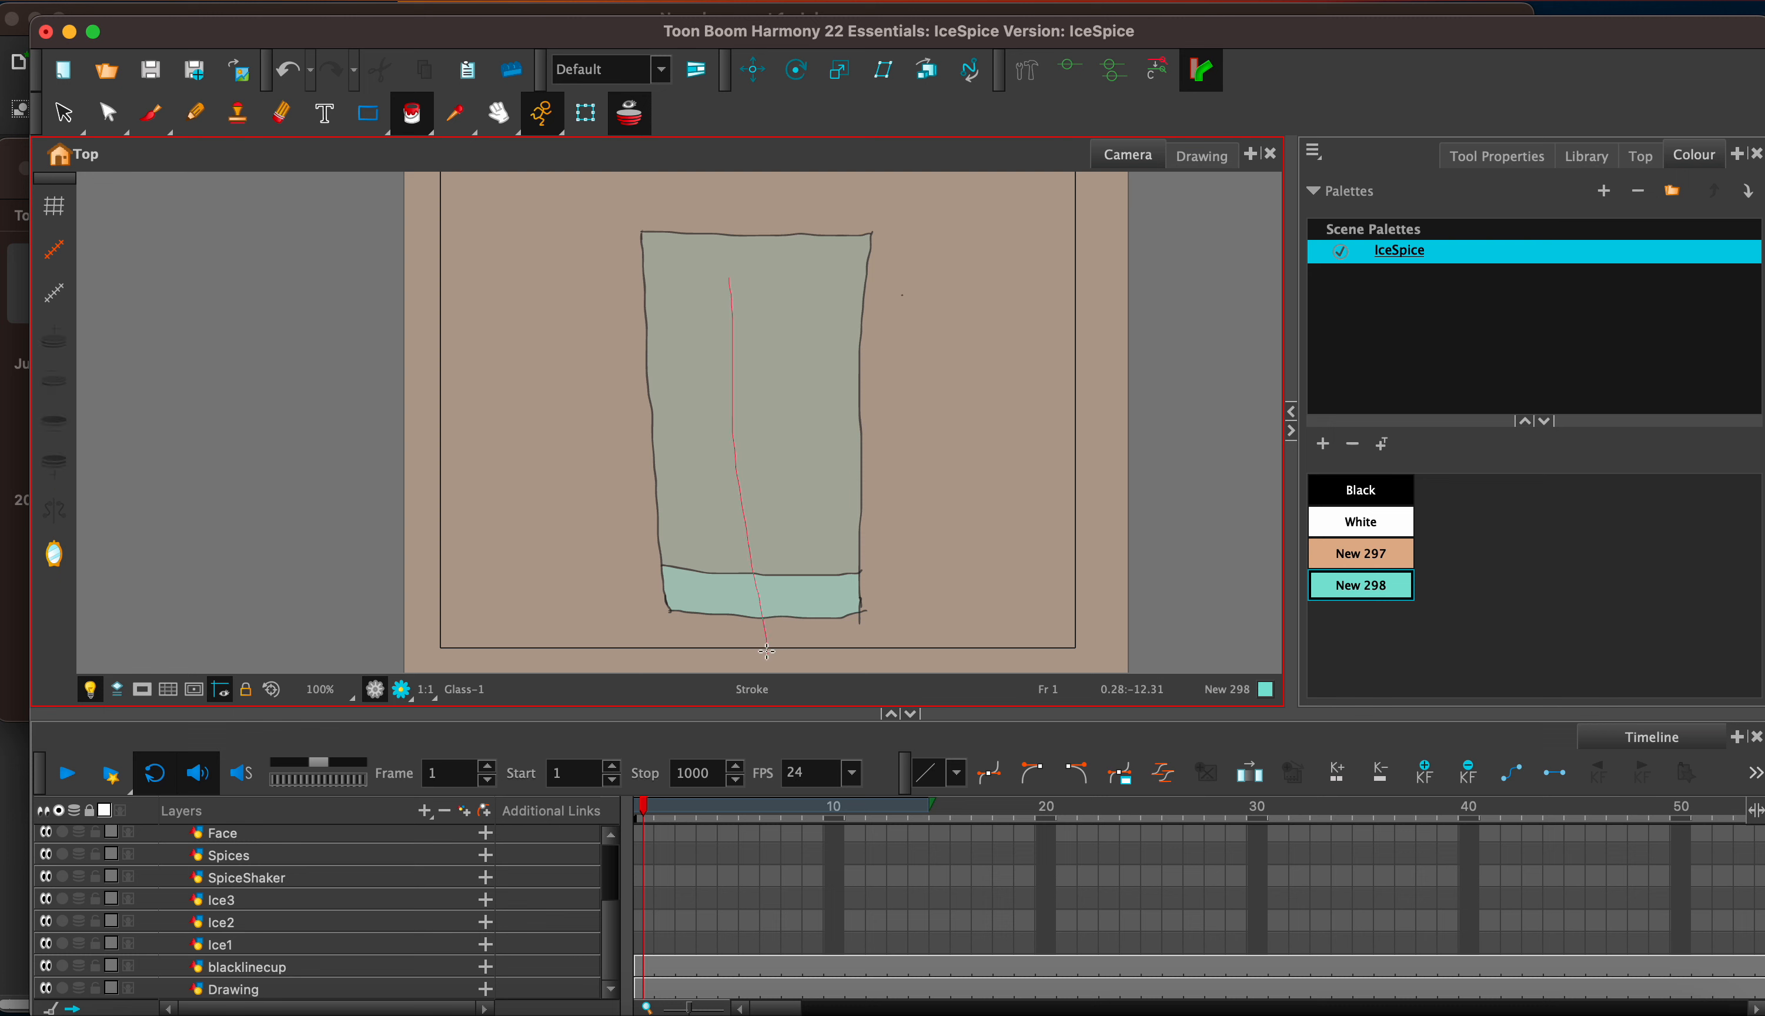
{"action": "left_click", "coordinate": [889, 578]}
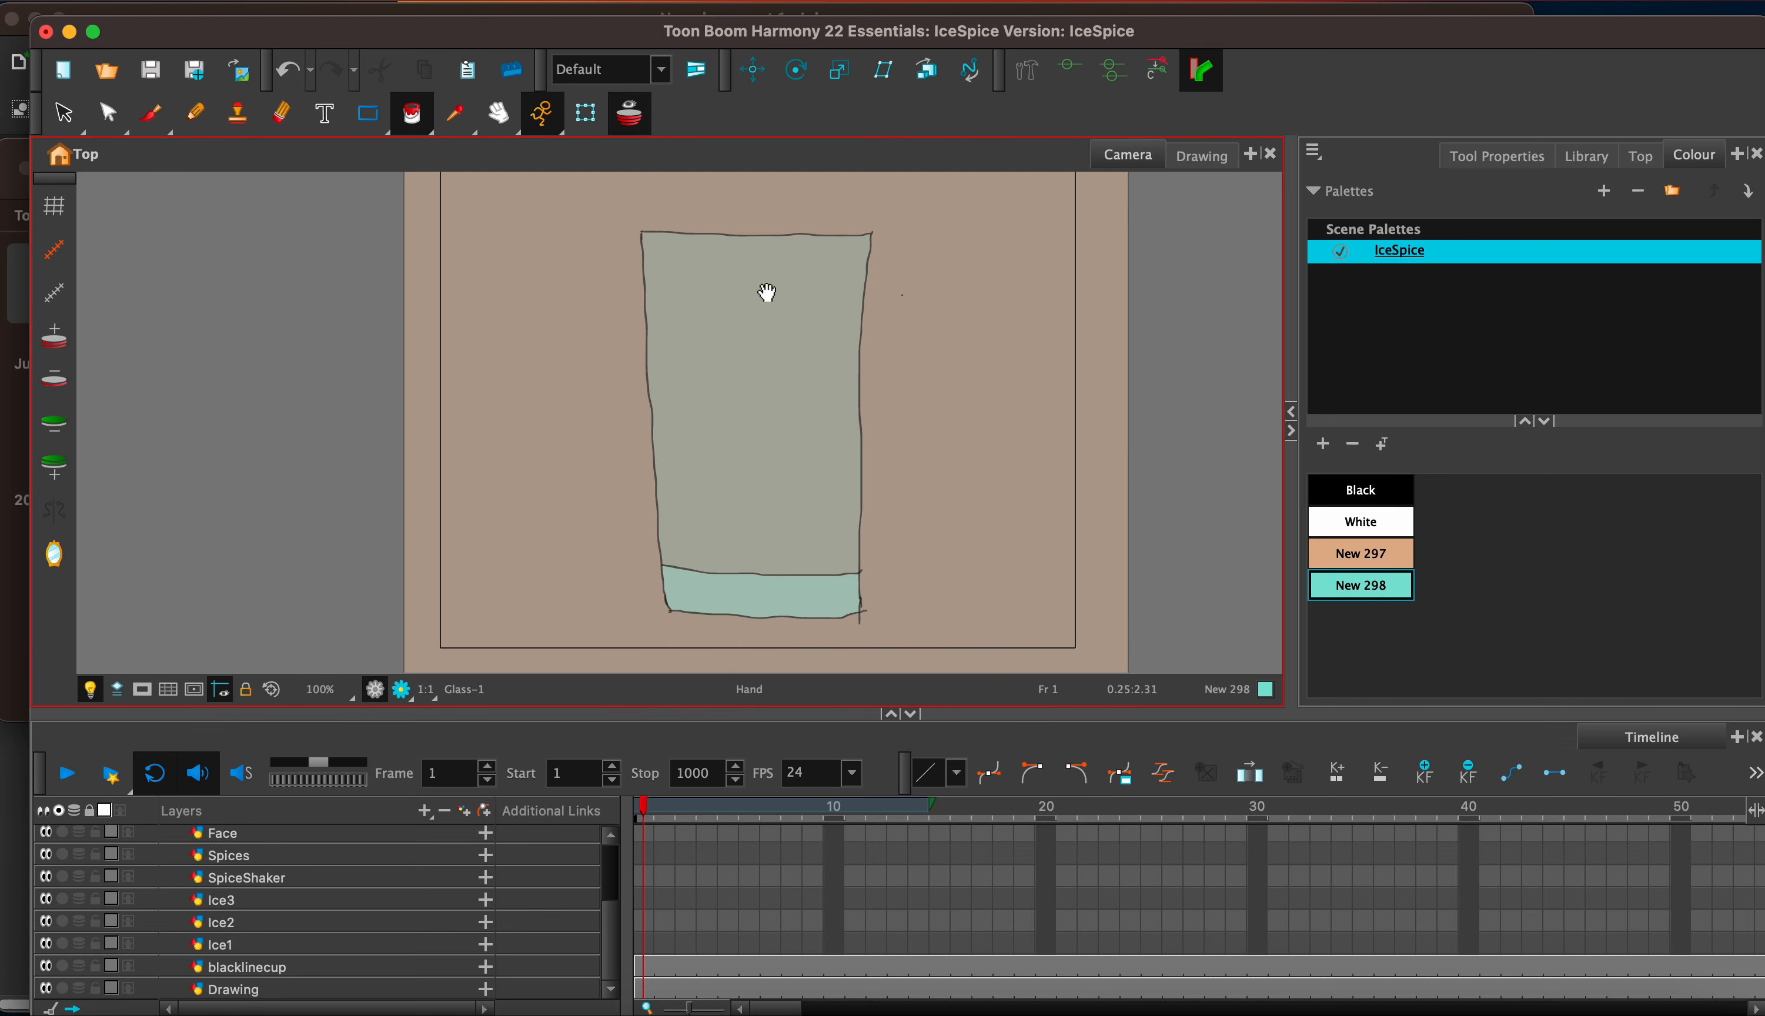
{"action": "left_click_drag", "start_coordinate": [764, 292], "coordinate": [794, 715]}
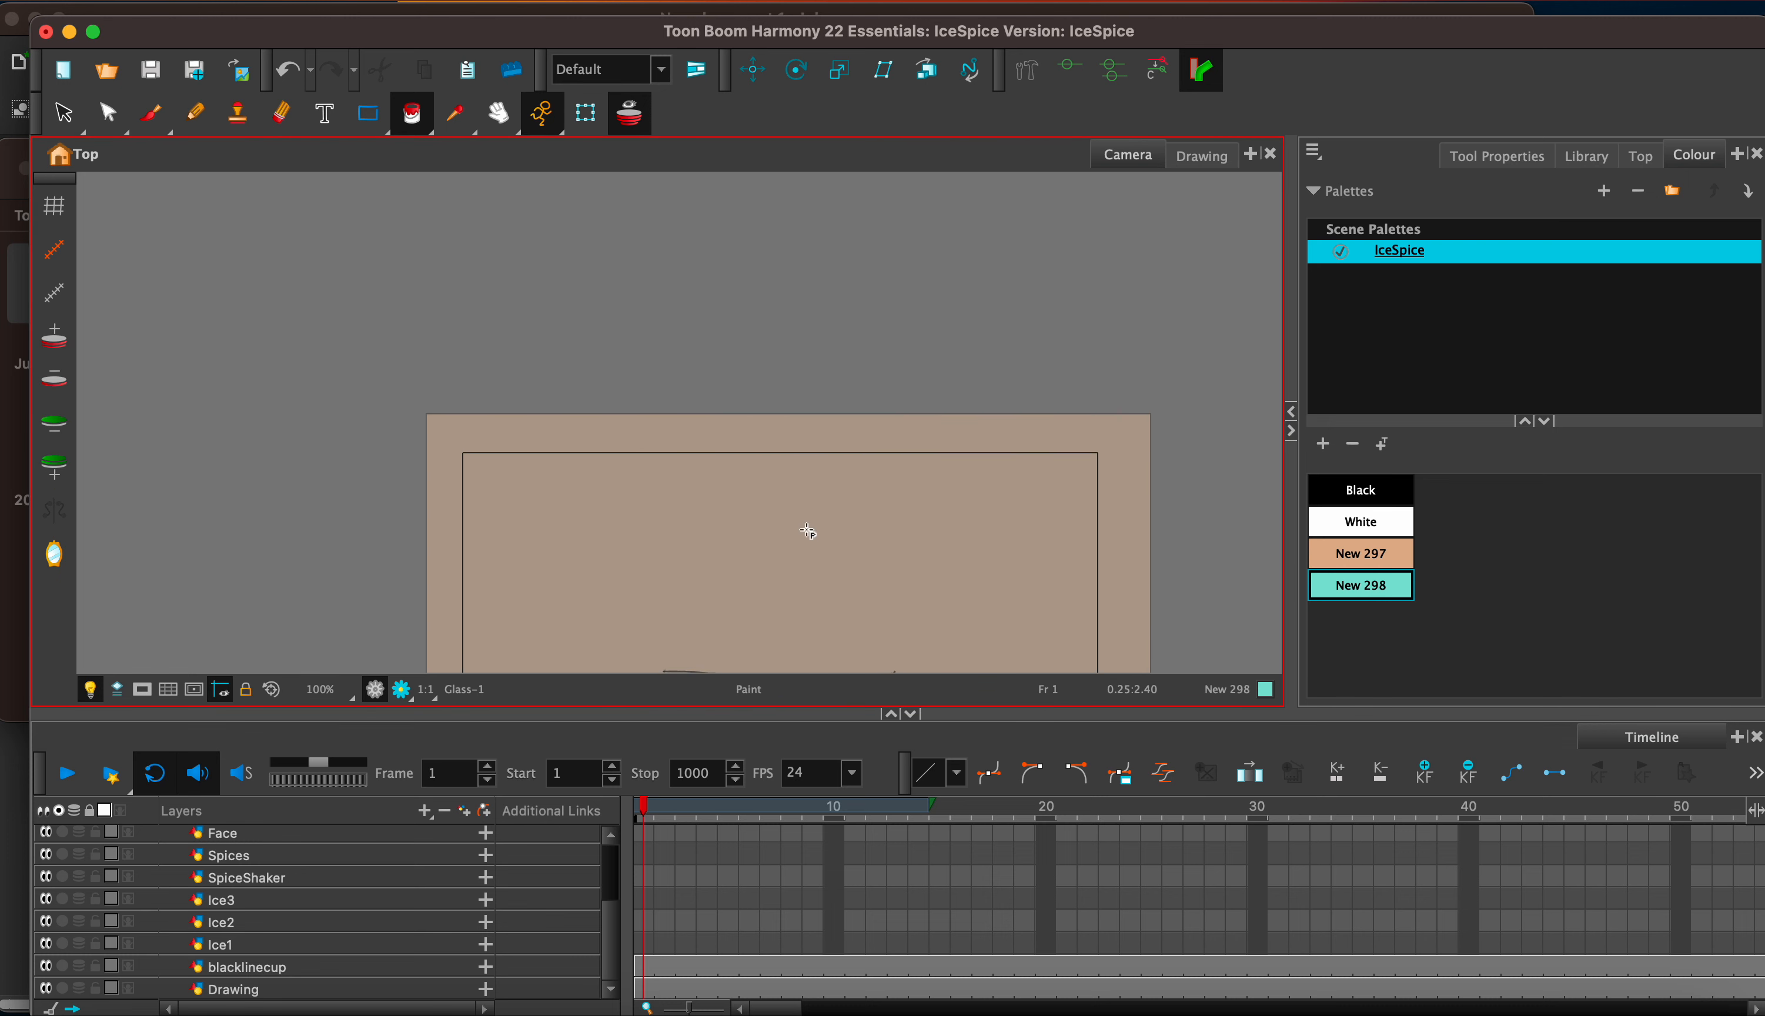
{"action": "left_click", "coordinate": [151, 113]}
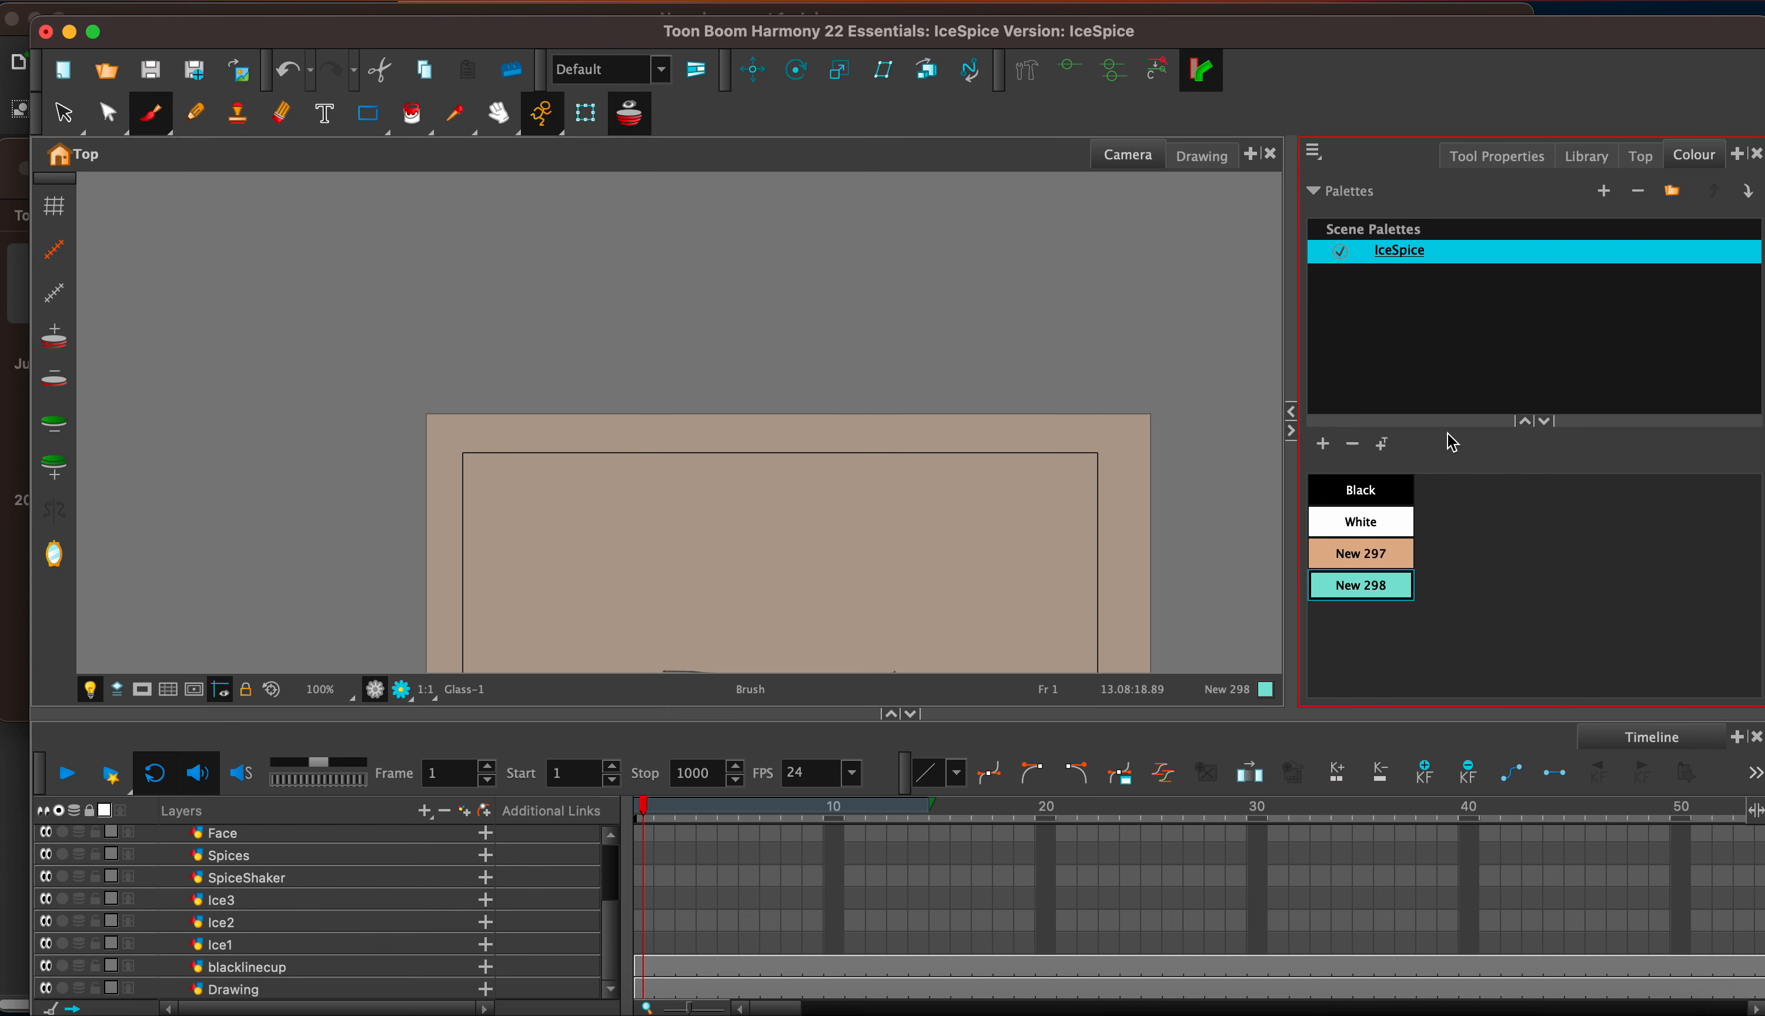
{"action": "left_click", "coordinate": [1365, 490]}
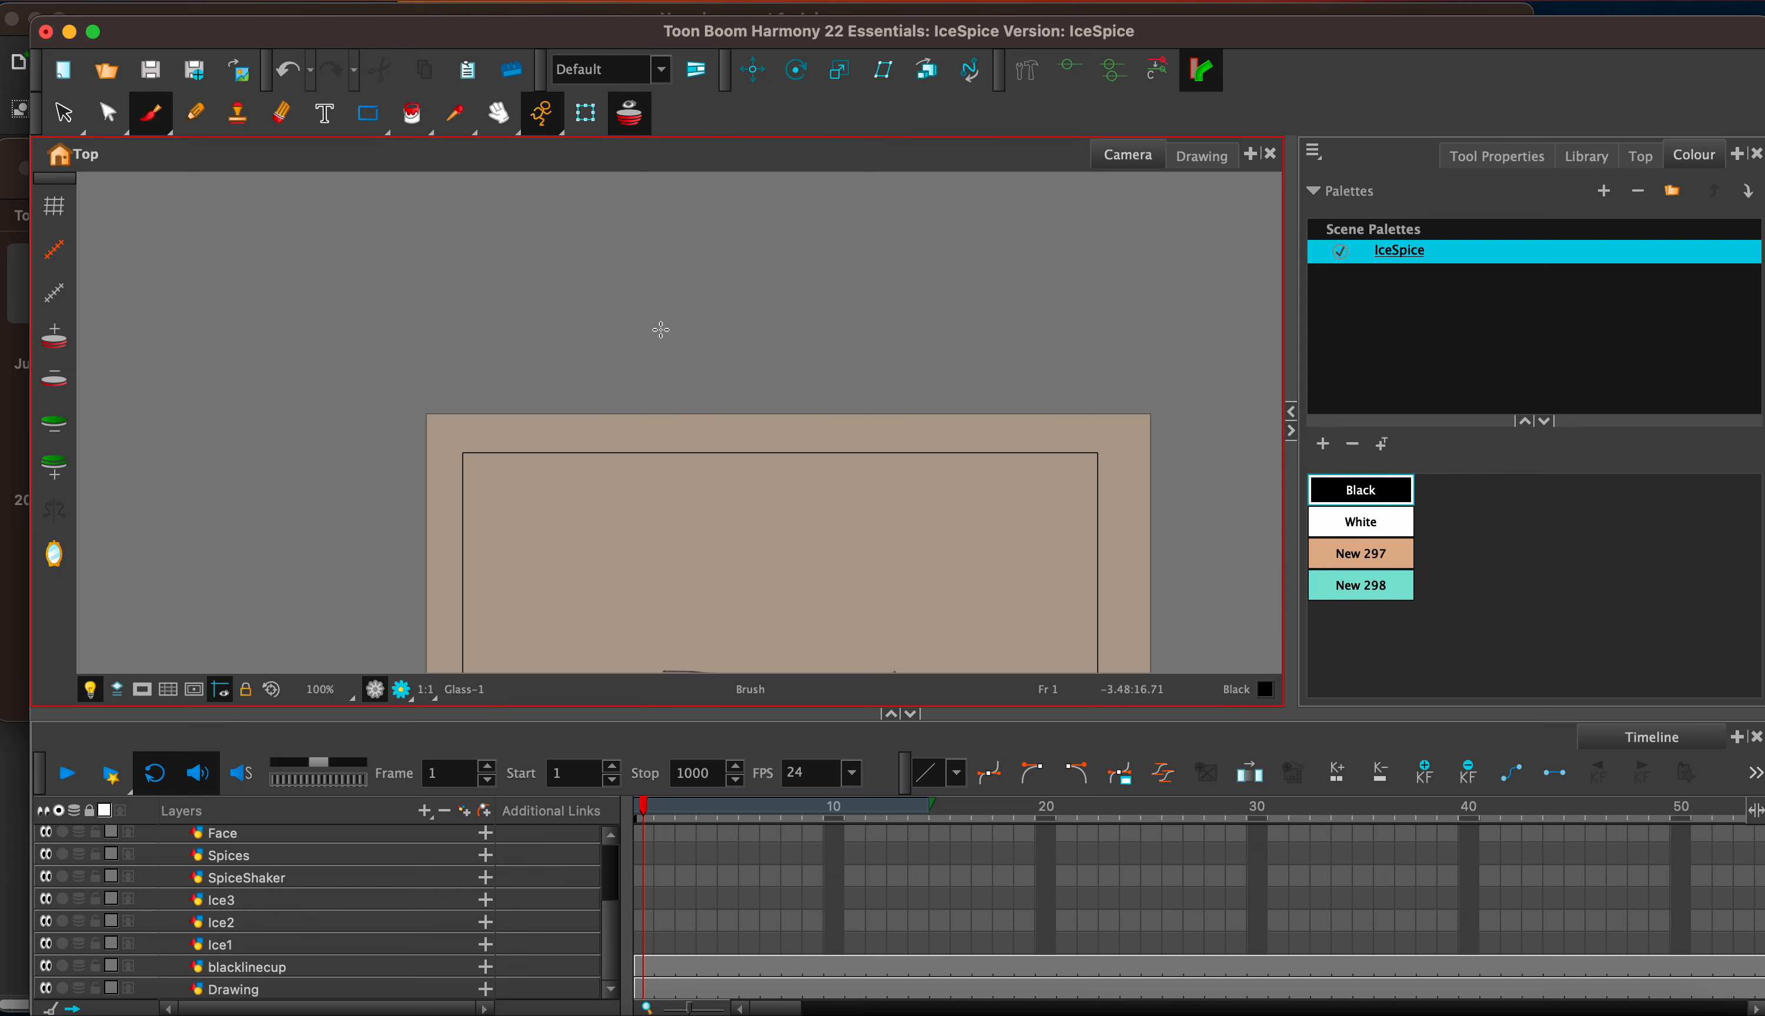
{"action": "mouse_move", "coordinate": [624, 314]}
{"action": "left_mouse_down"}
{"action": "mouse_move", "coordinate": [616, 367]}
{"action": "mouse_move", "coordinate": [672, 373]}
{"action": "mouse_move", "coordinate": [686, 304]}
{"action": "mouse_move", "coordinate": [620, 321]}
{"action": "left_mouse_up"}
{"action": "left_click", "coordinate": [643, 944]}
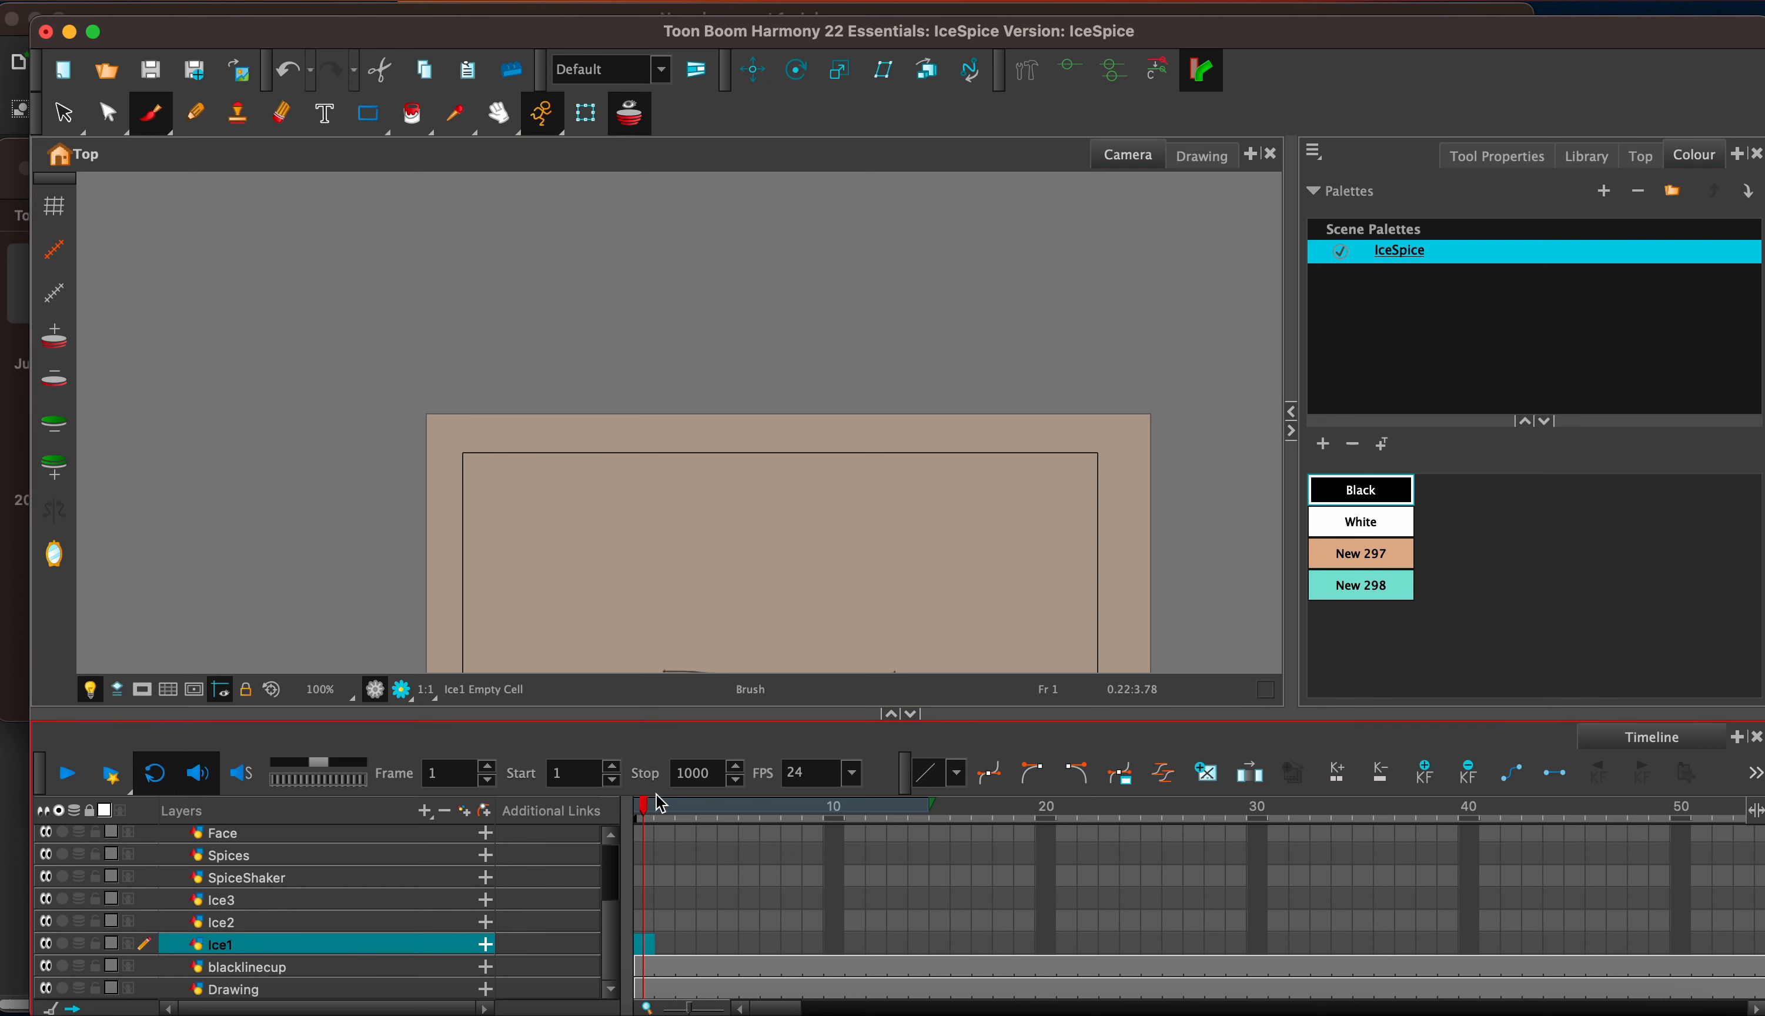
{"action": "mouse_move", "coordinate": [626, 318]}
{"action": "left_mouse_down"}
{"action": "mouse_move", "coordinate": [627, 363]}
{"action": "mouse_move", "coordinate": [678, 367]}
{"action": "mouse_move", "coordinate": [677, 315]}
{"action": "mouse_move", "coordinate": [627, 317]}
{"action": "mouse_move", "coordinate": [644, 301]}
{"action": "left_mouse_up"}
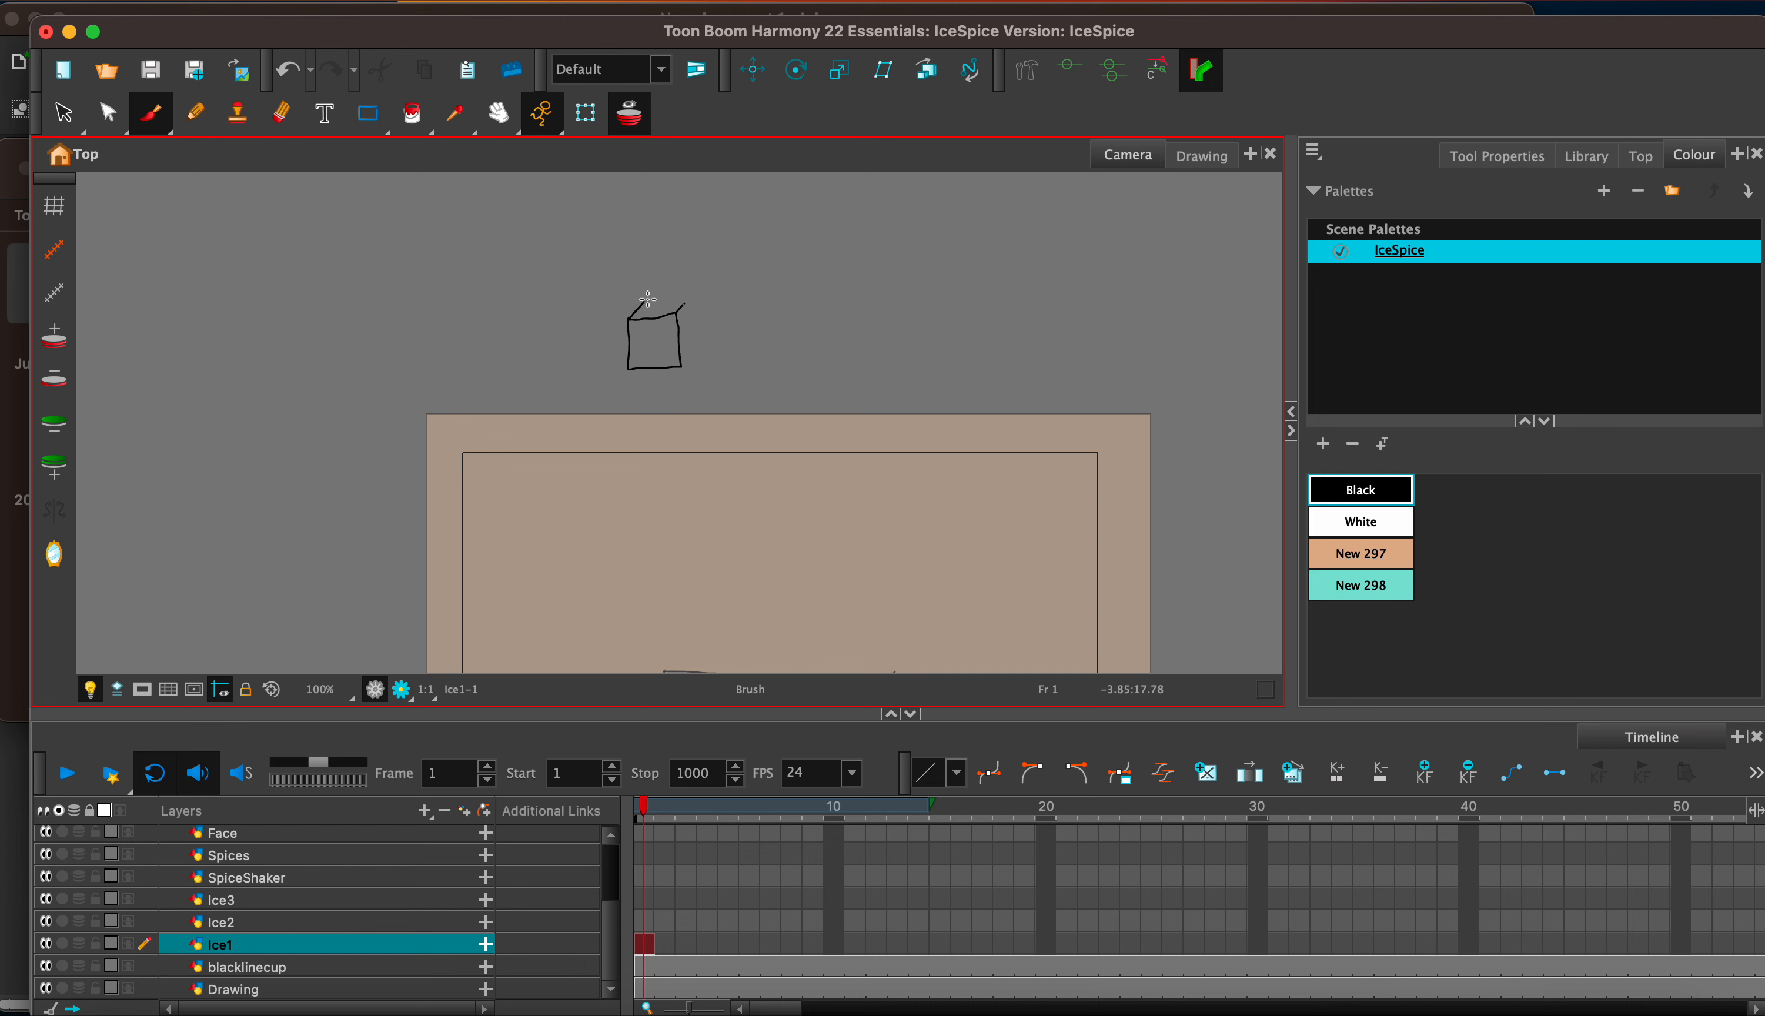
{"action": "mouse_move", "coordinate": [647, 300]}
{"action": "left_mouse_down"}
{"action": "mouse_move", "coordinate": [686, 295]}
{"action": "mouse_move", "coordinate": [691, 351]}
{"action": "left_mouse_up"}
Step: Draw two more black ice cube outlines beside the first, one each on frame 1 of the Ice2 and Ice3 layers
{"action": "left_click", "coordinate": [643, 921]}
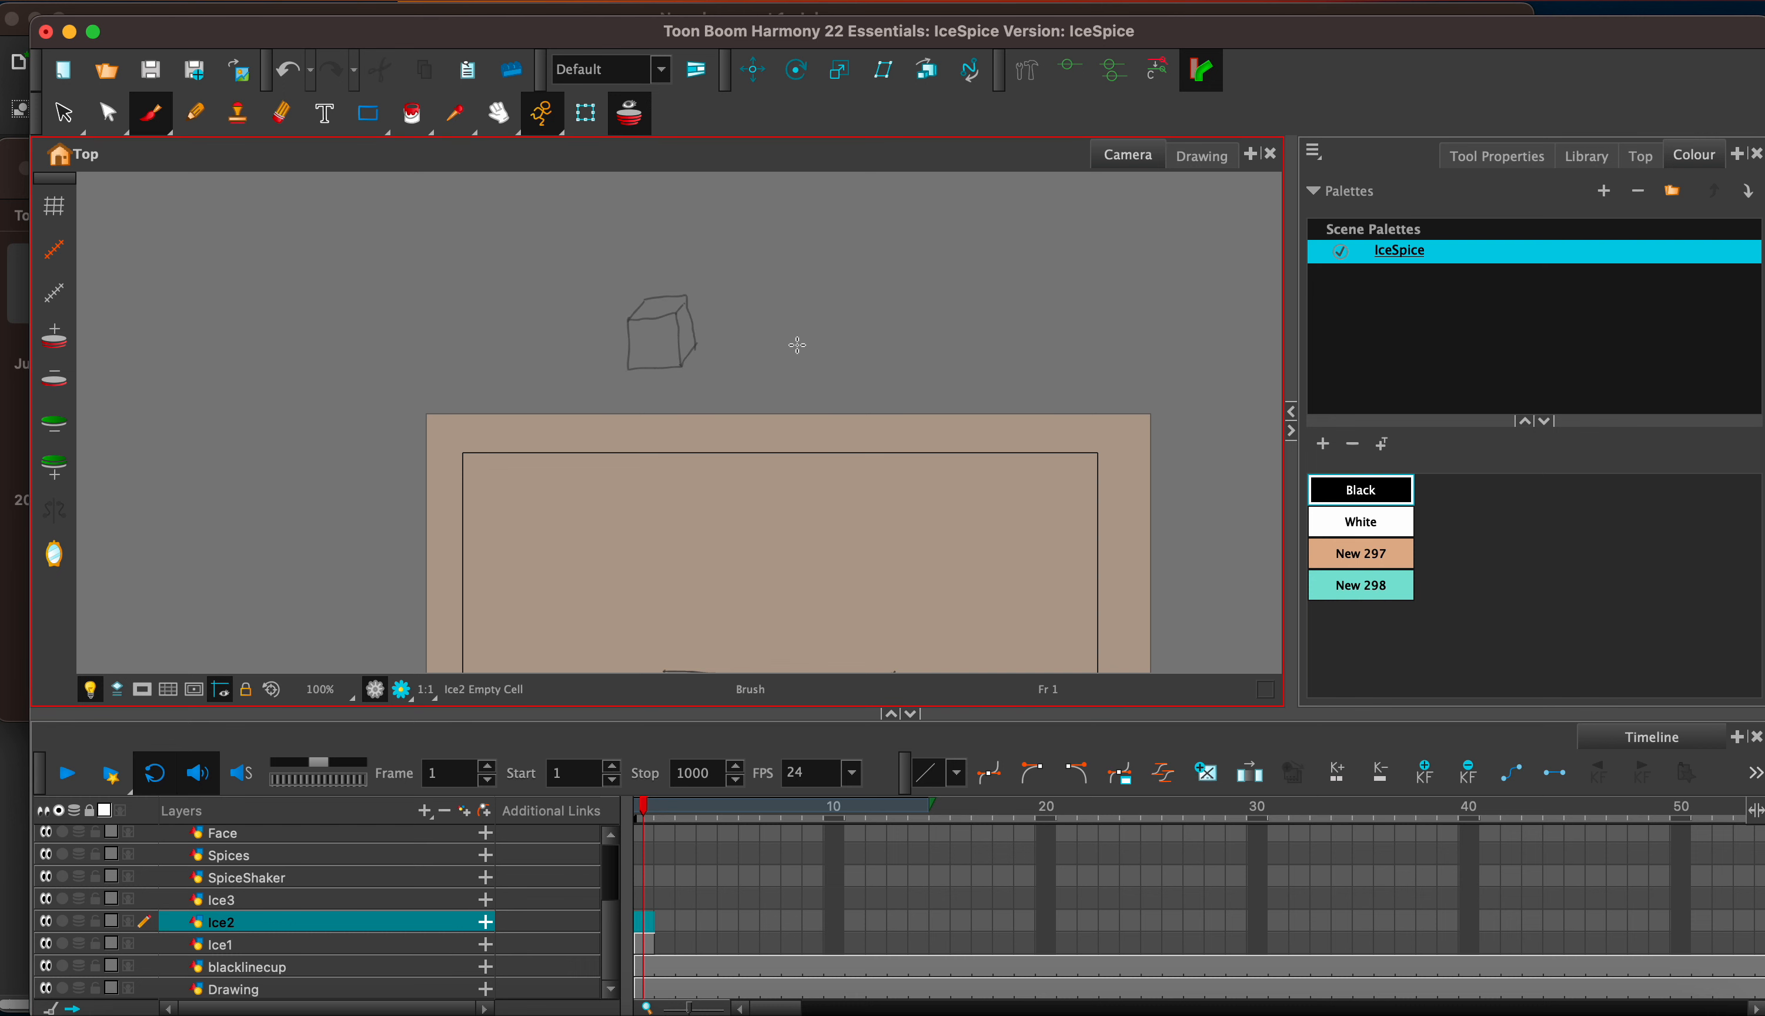
{"action": "mouse_move", "coordinate": [741, 363]}
{"action": "left_mouse_down"}
{"action": "mouse_move", "coordinate": [790, 361]}
{"action": "mouse_move", "coordinate": [790, 312]}
{"action": "mouse_move", "coordinate": [739, 312]}
{"action": "mouse_move", "coordinate": [741, 336]}
{"action": "mouse_move", "coordinate": [755, 289]}
{"action": "mouse_move", "coordinate": [800, 293]}
{"action": "mouse_move", "coordinate": [810, 336]}
{"action": "mouse_move", "coordinate": [790, 361]}
{"action": "left_mouse_up"}
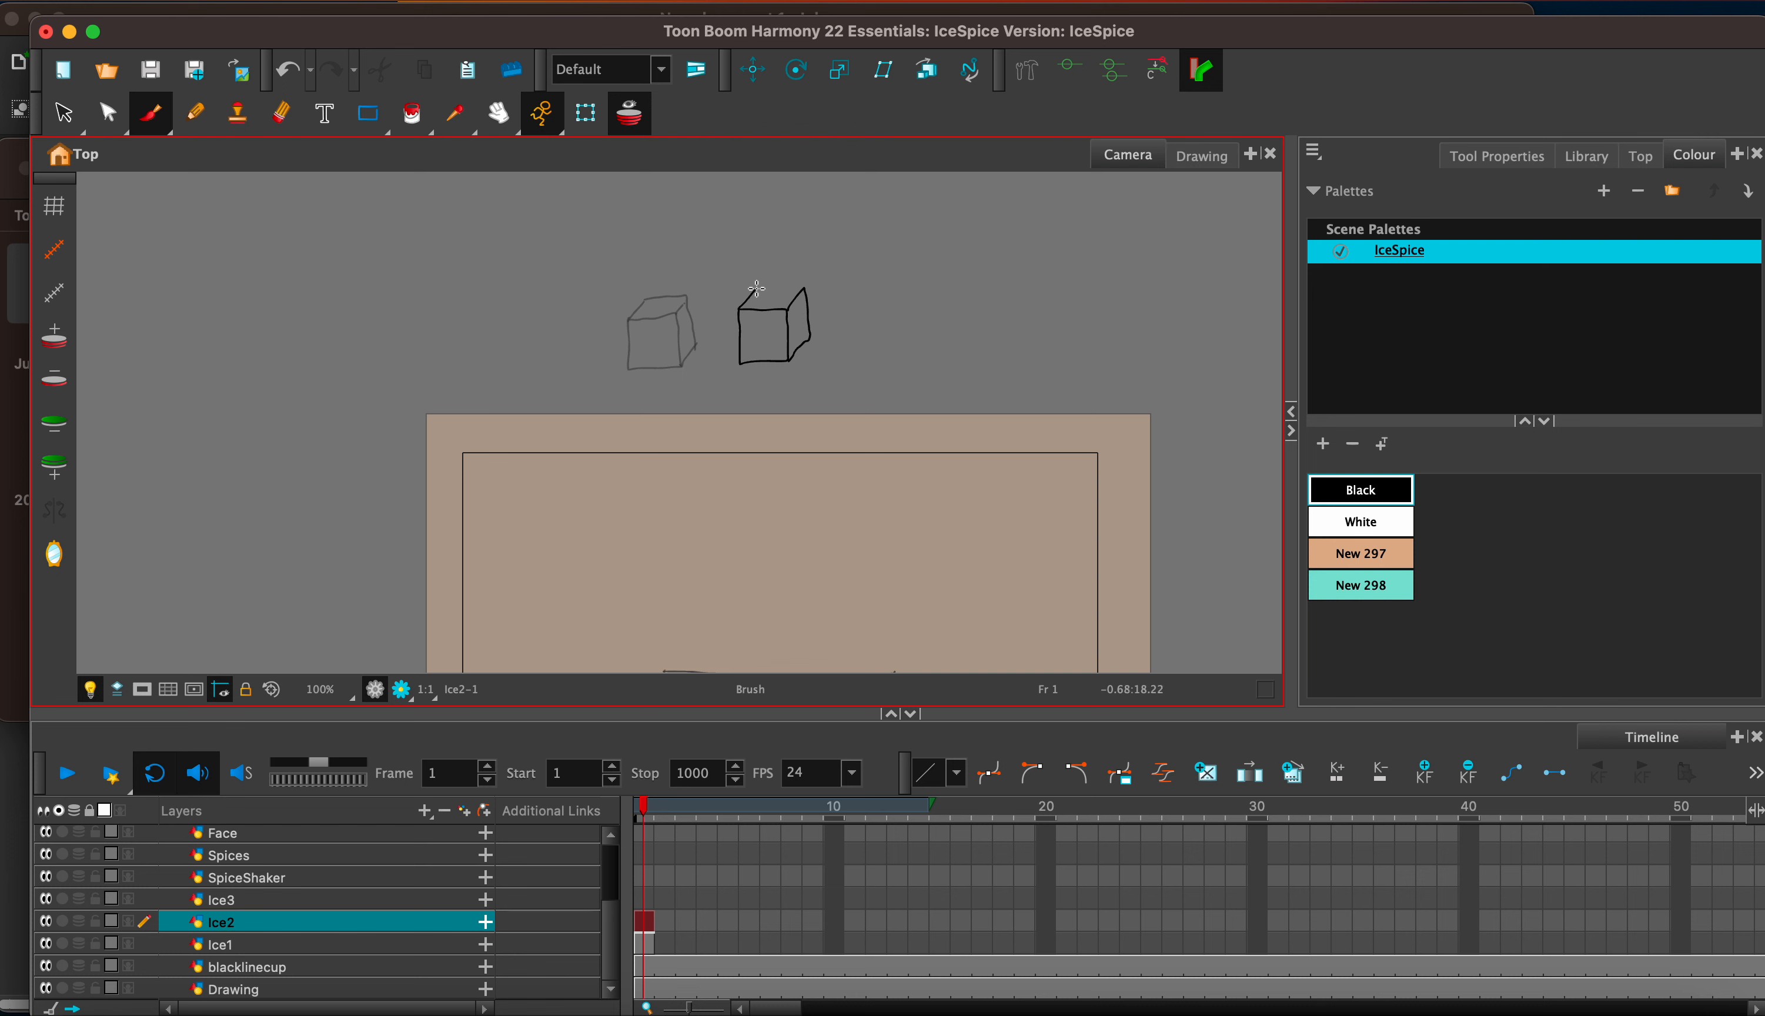
{"action": "left_click_drag", "start_coordinate": [757, 288], "coordinate": [797, 286]}
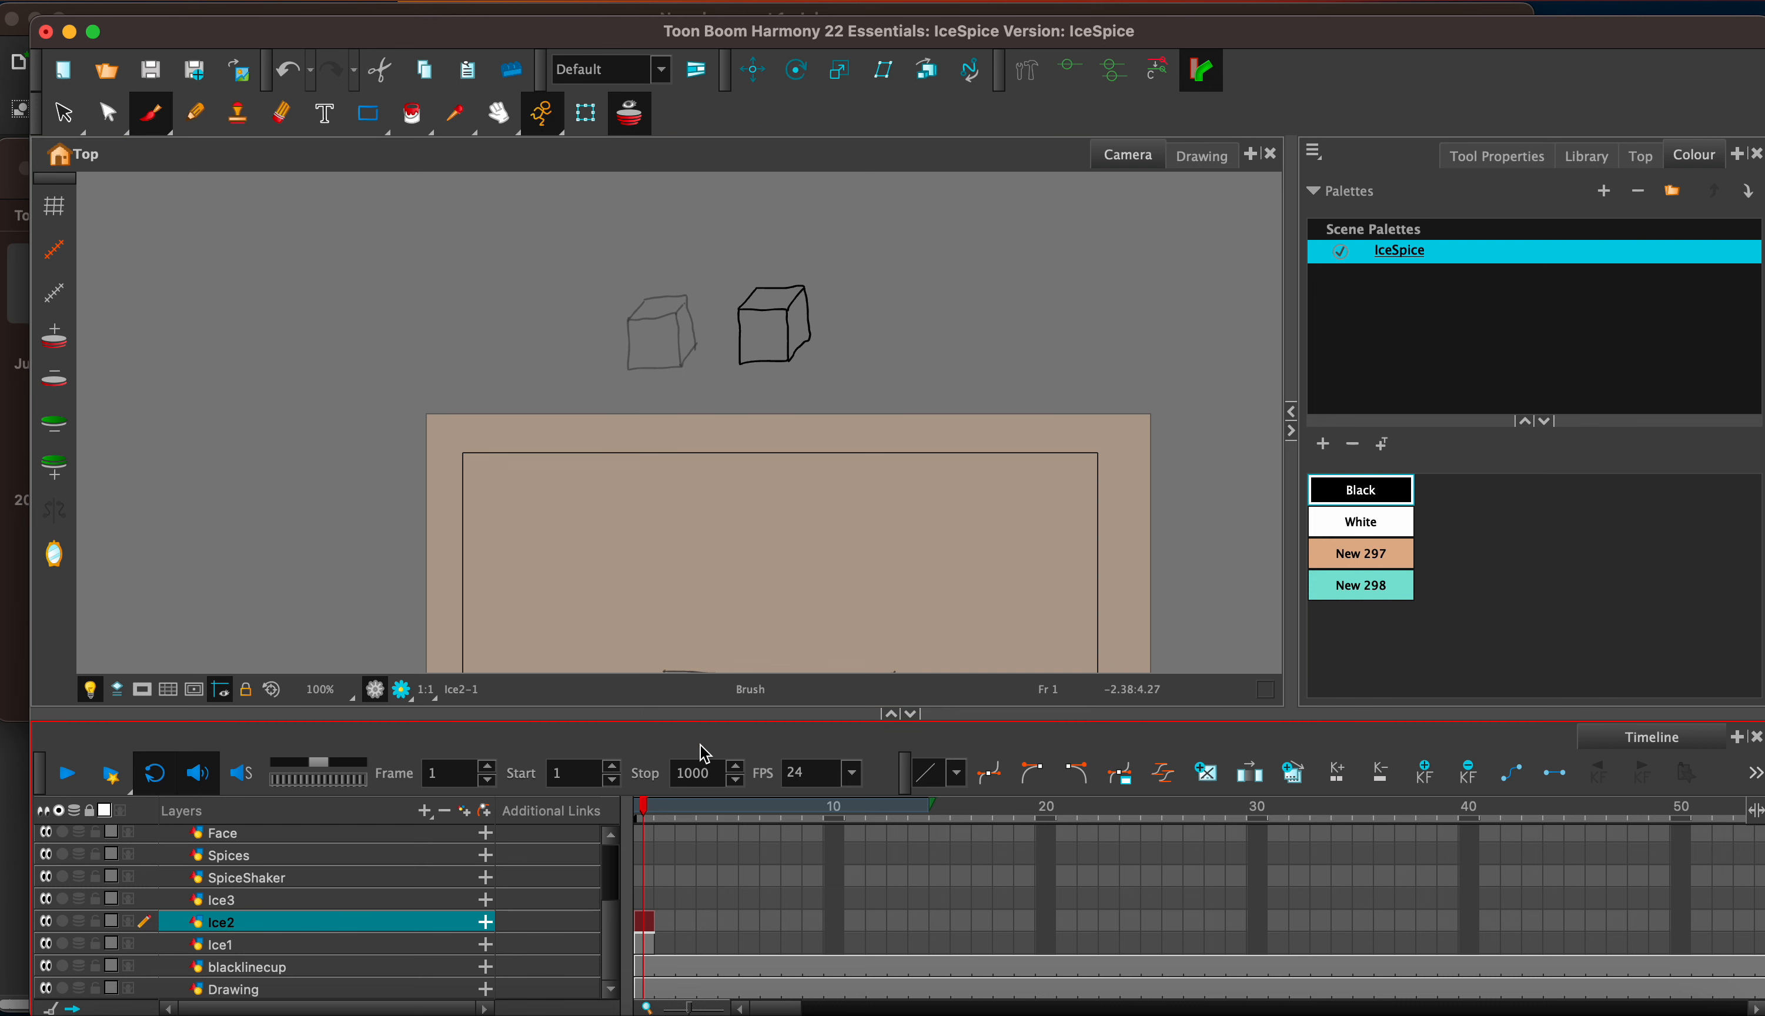
{"action": "left_click", "coordinate": [652, 899]}
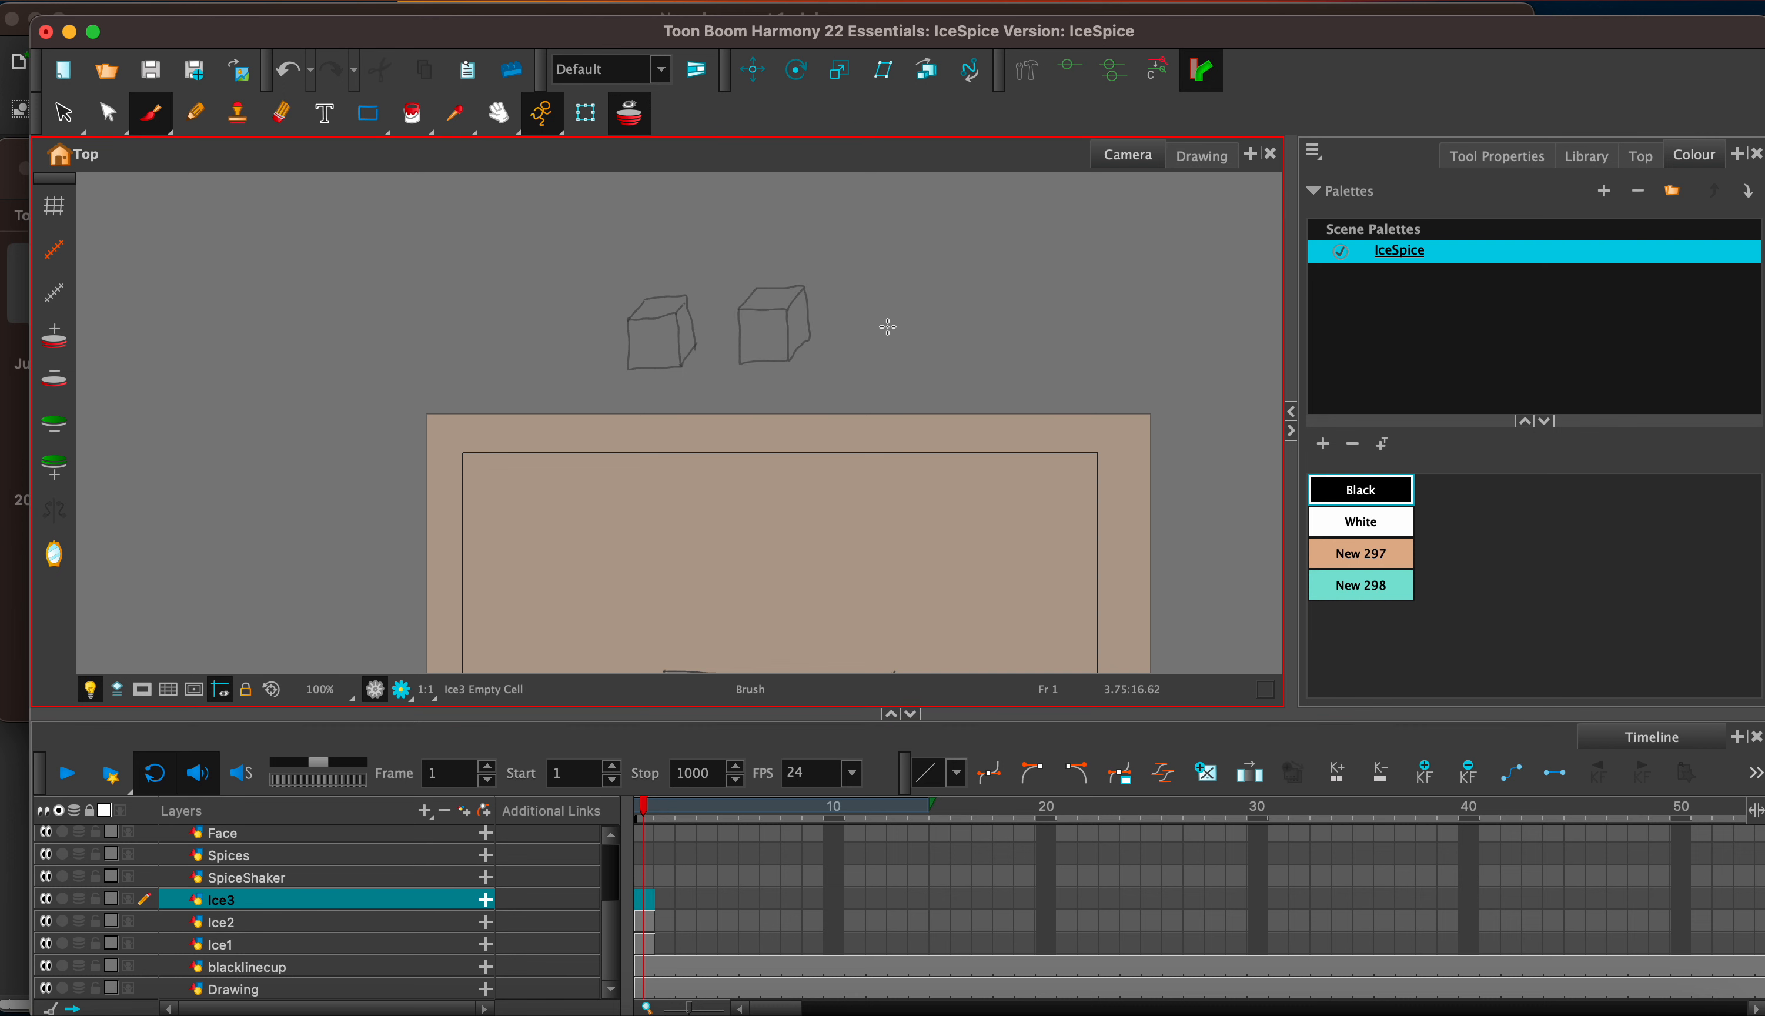
{"action": "mouse_move", "coordinate": [832, 318]}
{"action": "left_mouse_down"}
{"action": "mouse_move", "coordinate": [832, 368]}
{"action": "mouse_move", "coordinate": [874, 367]}
{"action": "mouse_move", "coordinate": [851, 312]}
{"action": "mouse_move", "coordinate": [832, 318]}
{"action": "mouse_move", "coordinate": [853, 285]}
{"action": "mouse_move", "coordinate": [891, 284]}
{"action": "mouse_move", "coordinate": [897, 341]}
{"action": "mouse_move", "coordinate": [872, 371]}
{"action": "left_mouse_up"}
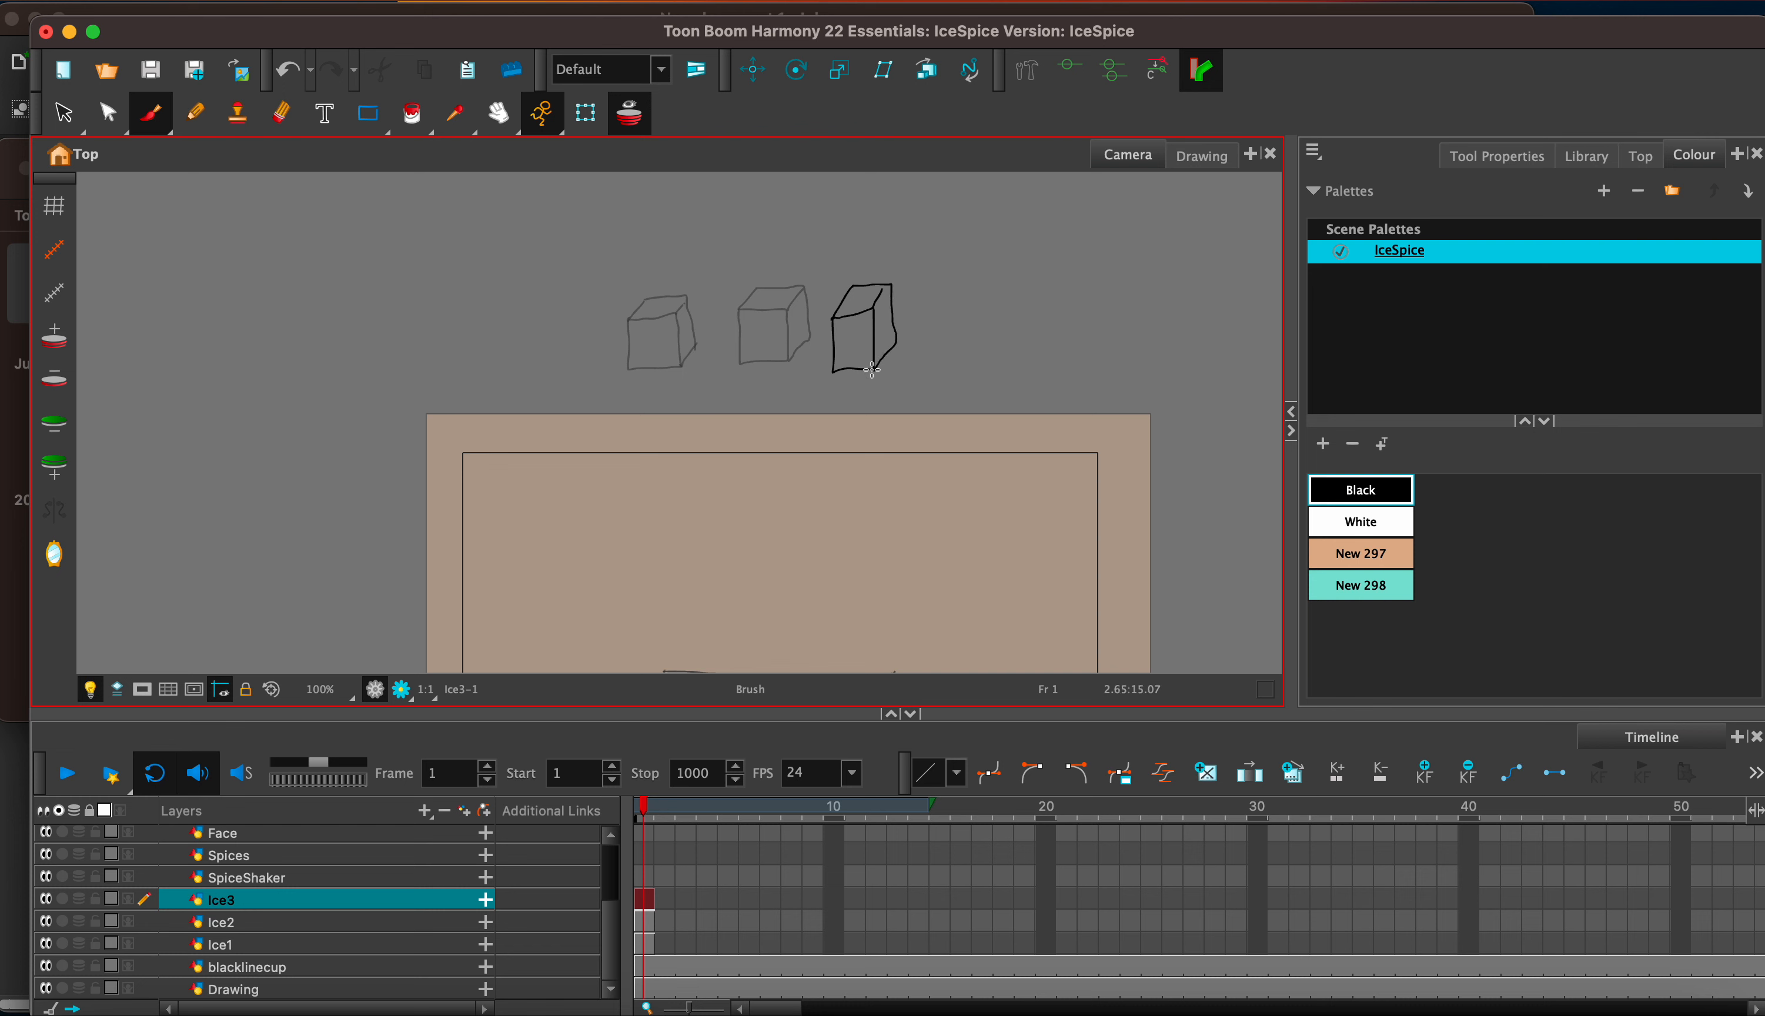
Step: Add a new colour to the IceSpice palette based on New 298 and lighten it to a pale mint
{"action": "left_click", "coordinate": [1406, 594]}
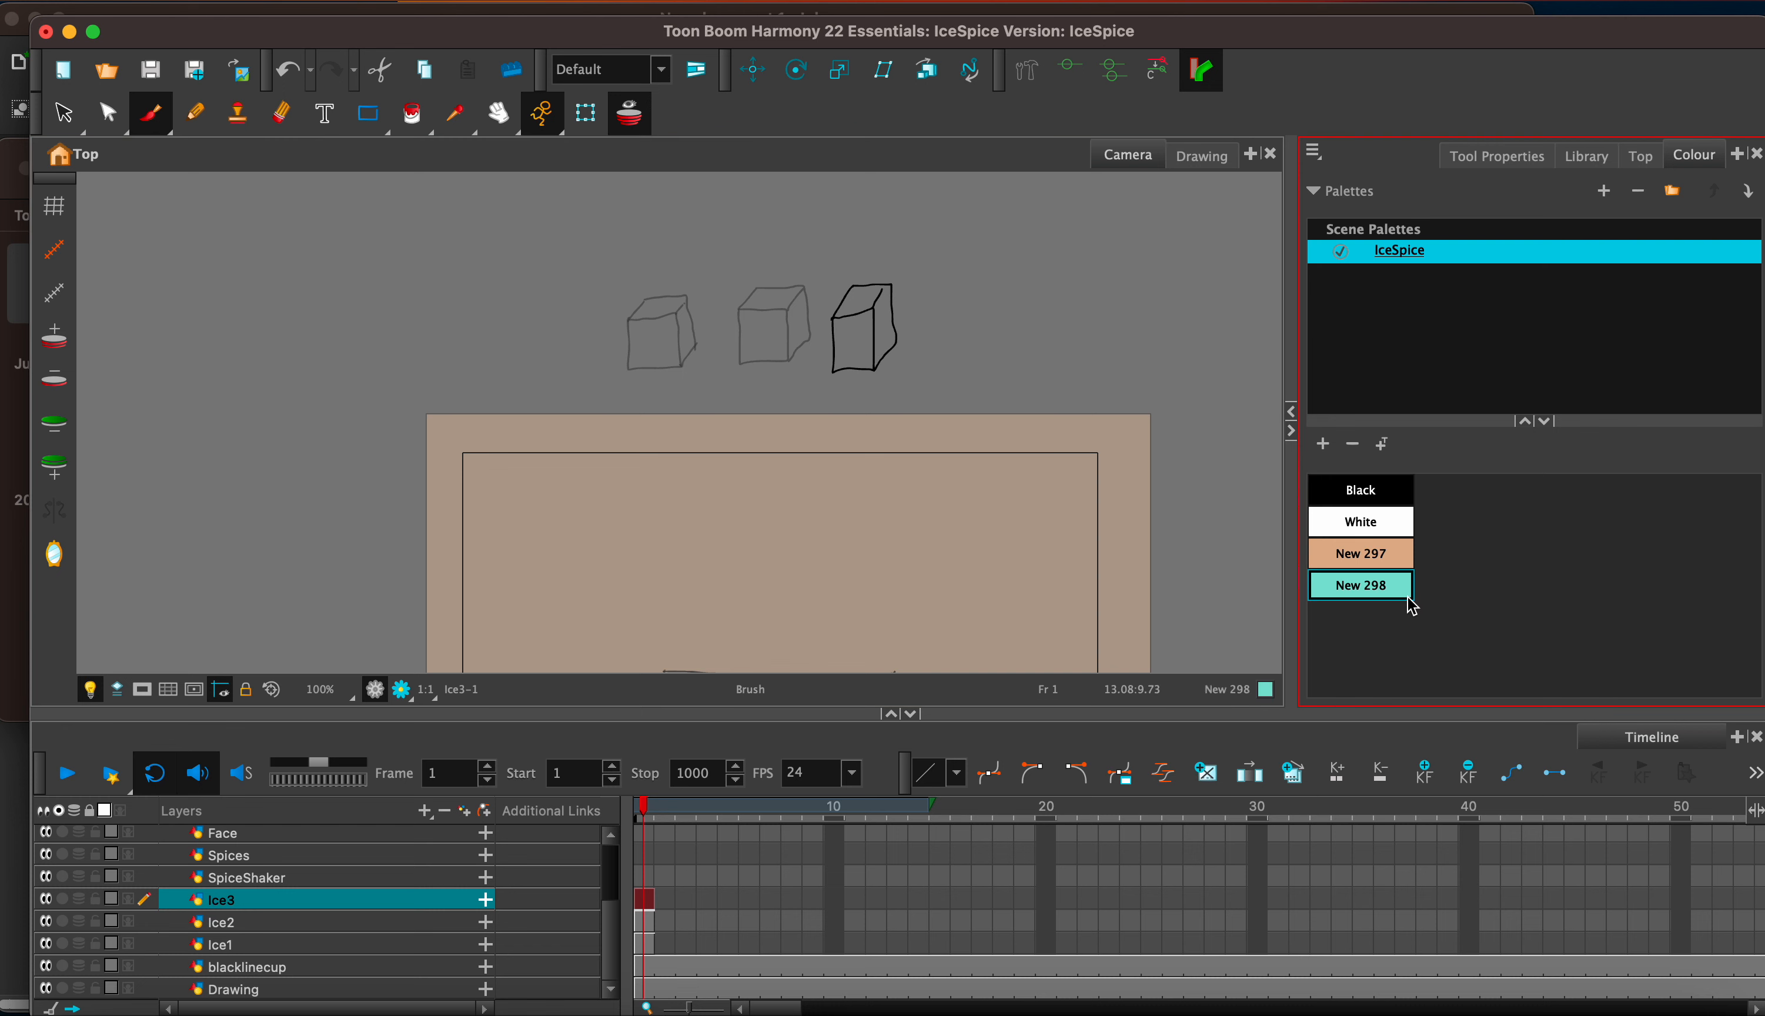
{"action": "left_click", "coordinate": [1323, 445]}
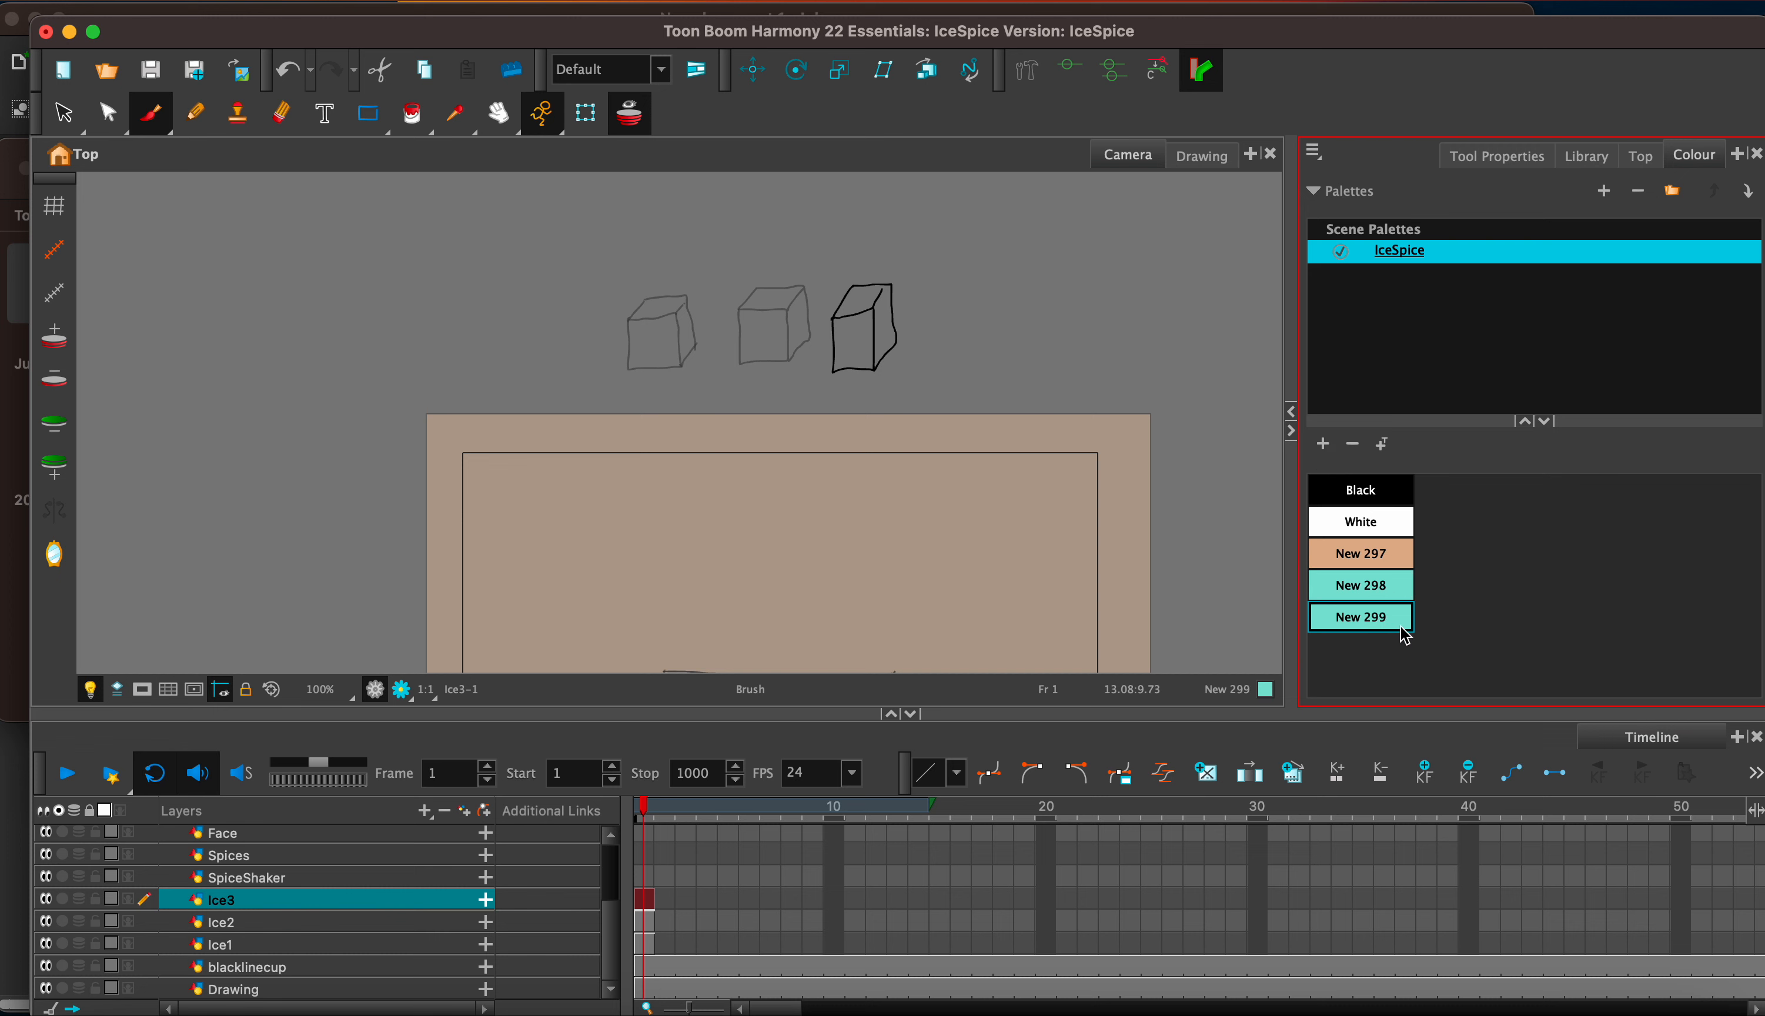
{"action": "double_click", "coordinate": [1404, 619]}
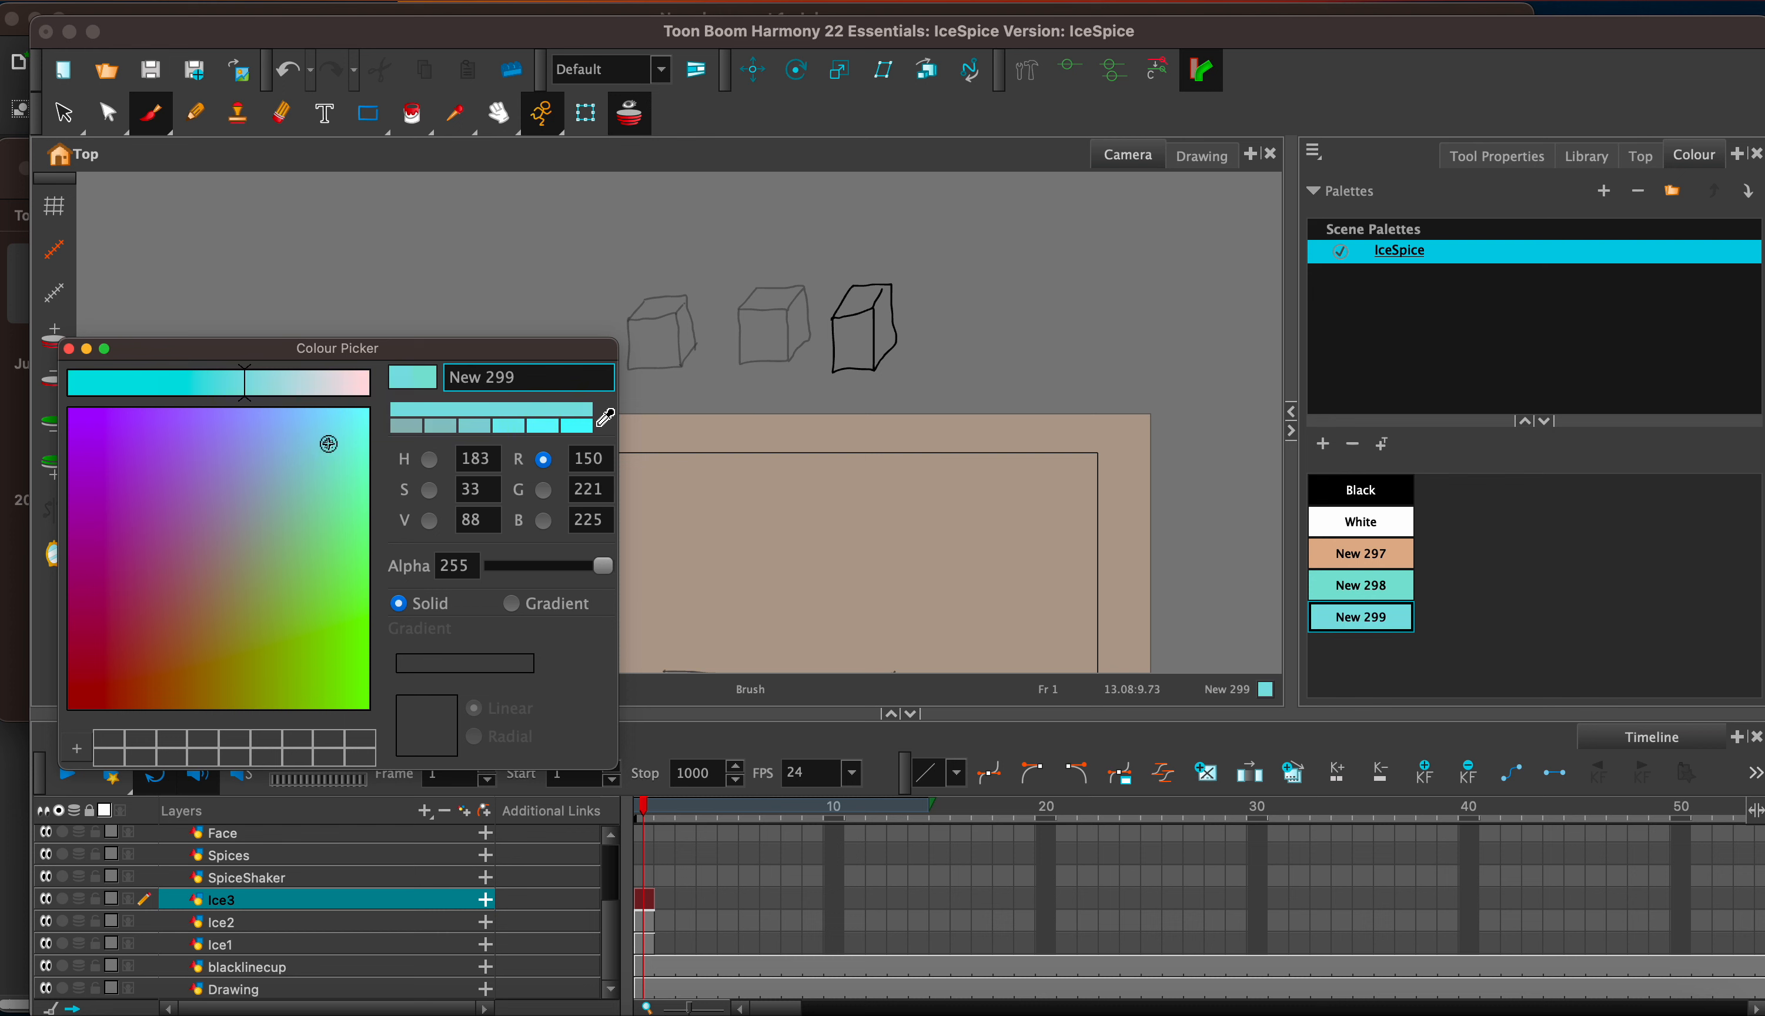
{"action": "left_click", "coordinate": [345, 438]}
{"action": "left_click", "coordinate": [300, 390]}
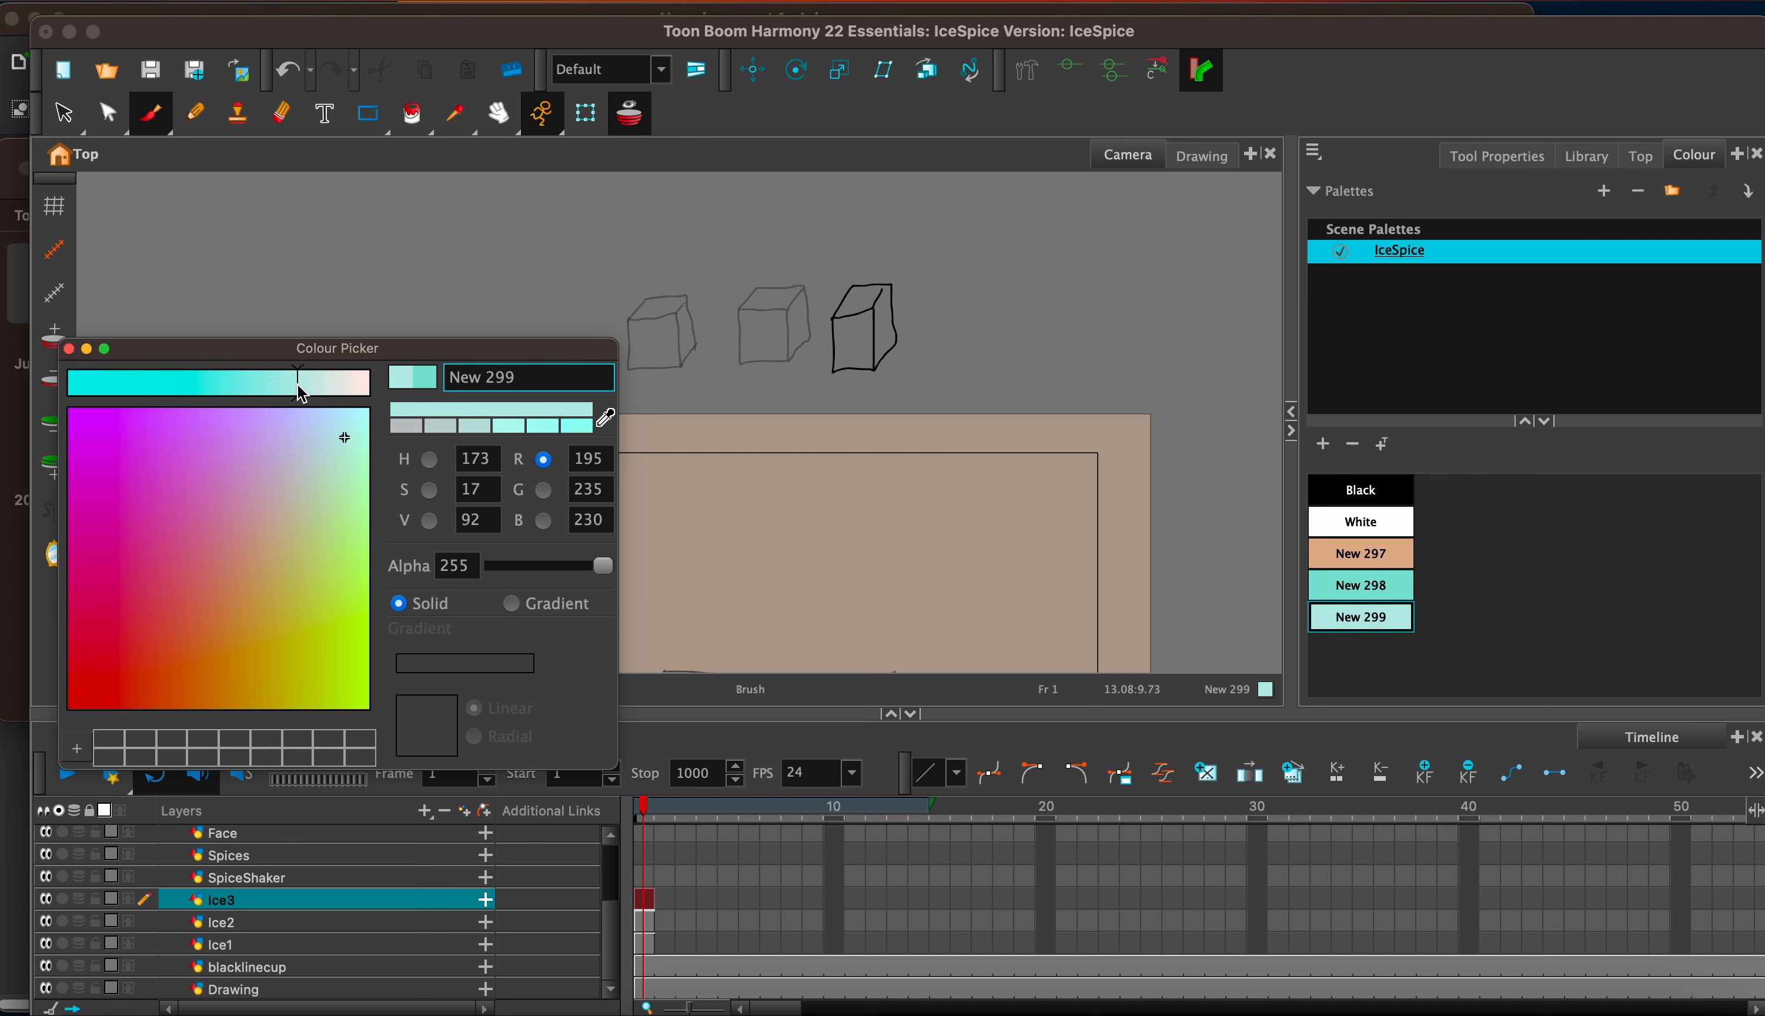
{"action": "left_click_drag", "start_coordinate": [303, 390], "coordinate": [311, 390]}
{"action": "left_click", "coordinate": [316, 392]}
{"action": "left_click", "coordinate": [68, 349]}
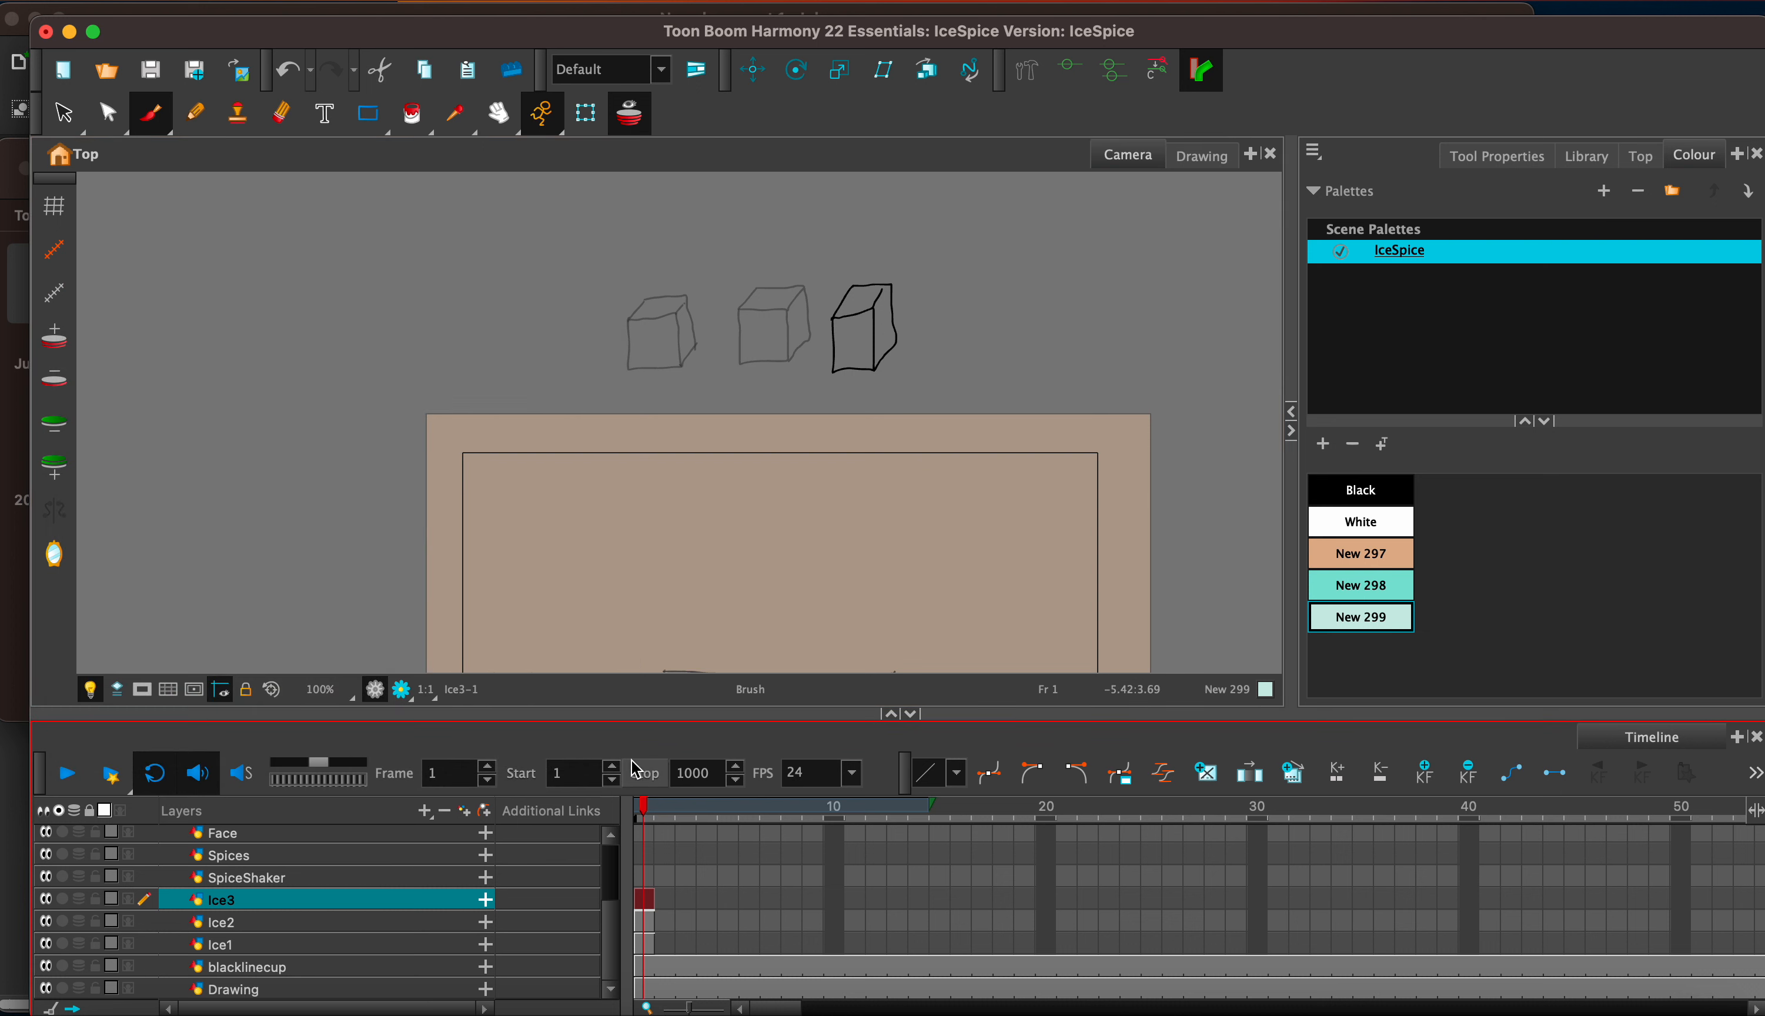
Step: Fill the Ice3 and Ice2 cubes and the front face of the Ice1 cube with the pale mint New 299 colour
{"action": "left_click", "coordinate": [412, 114]}
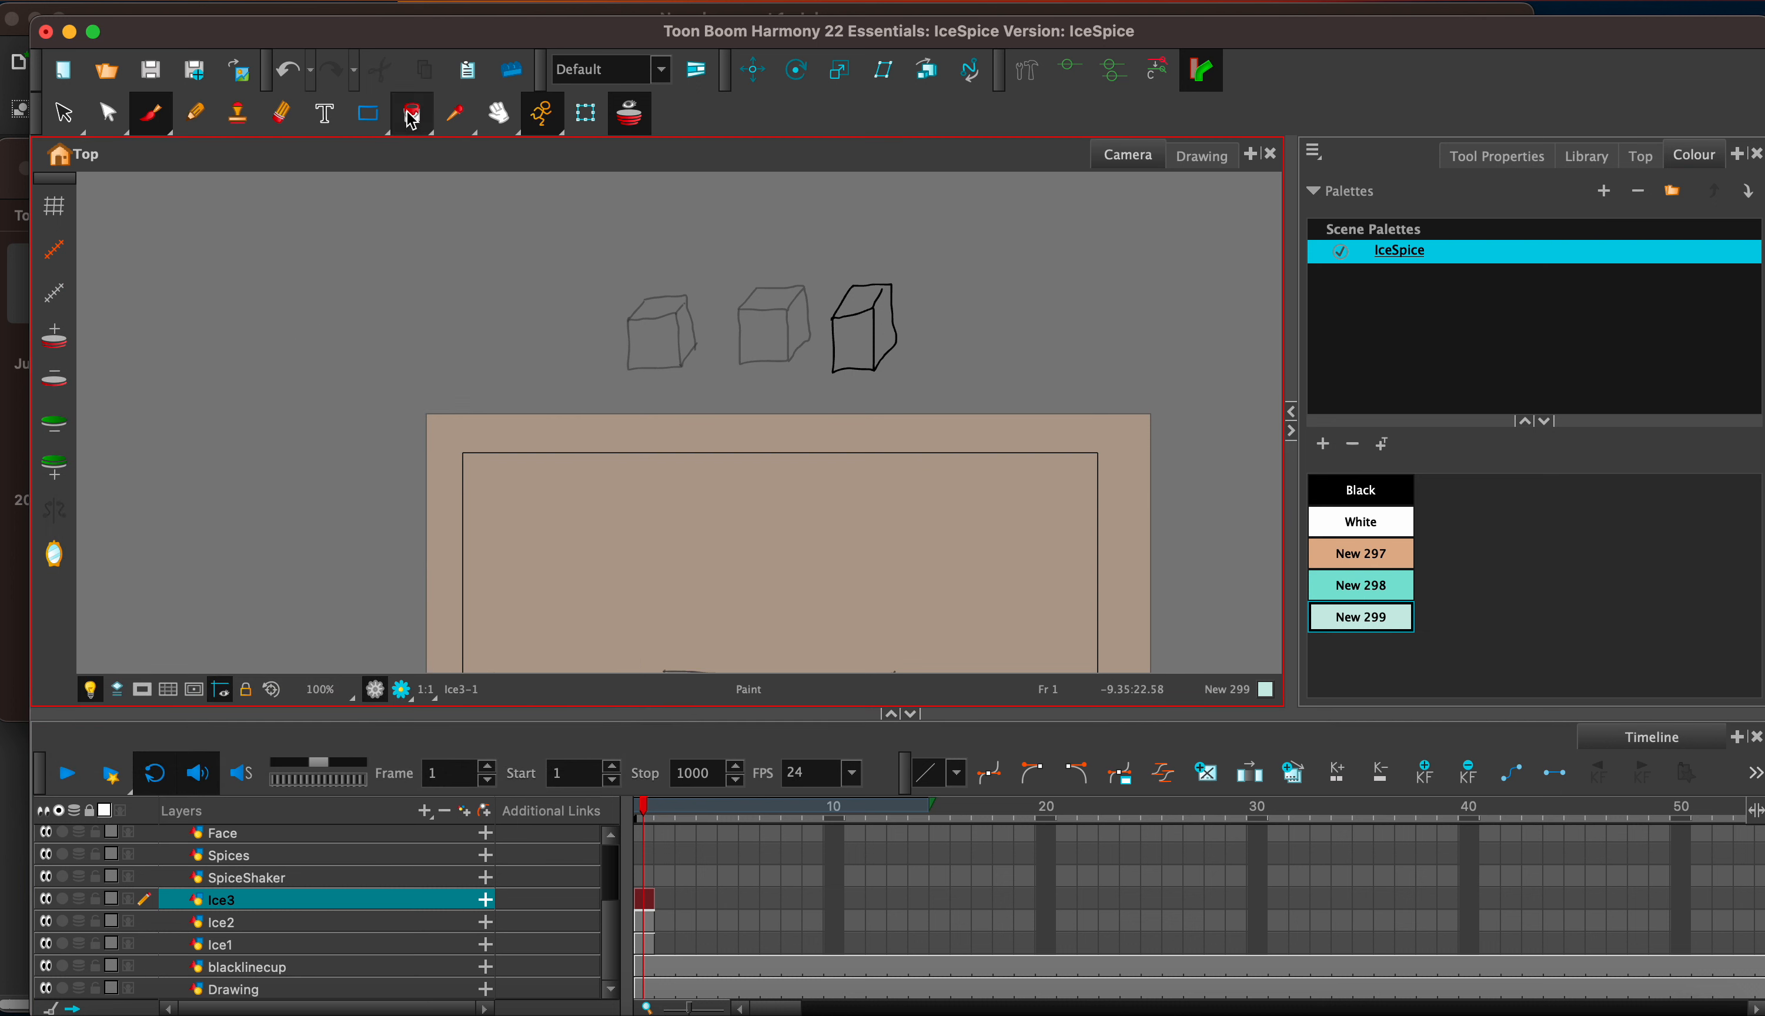
{"action": "left_click", "coordinate": [857, 355]}
{"action": "left_click", "coordinate": [884, 334]}
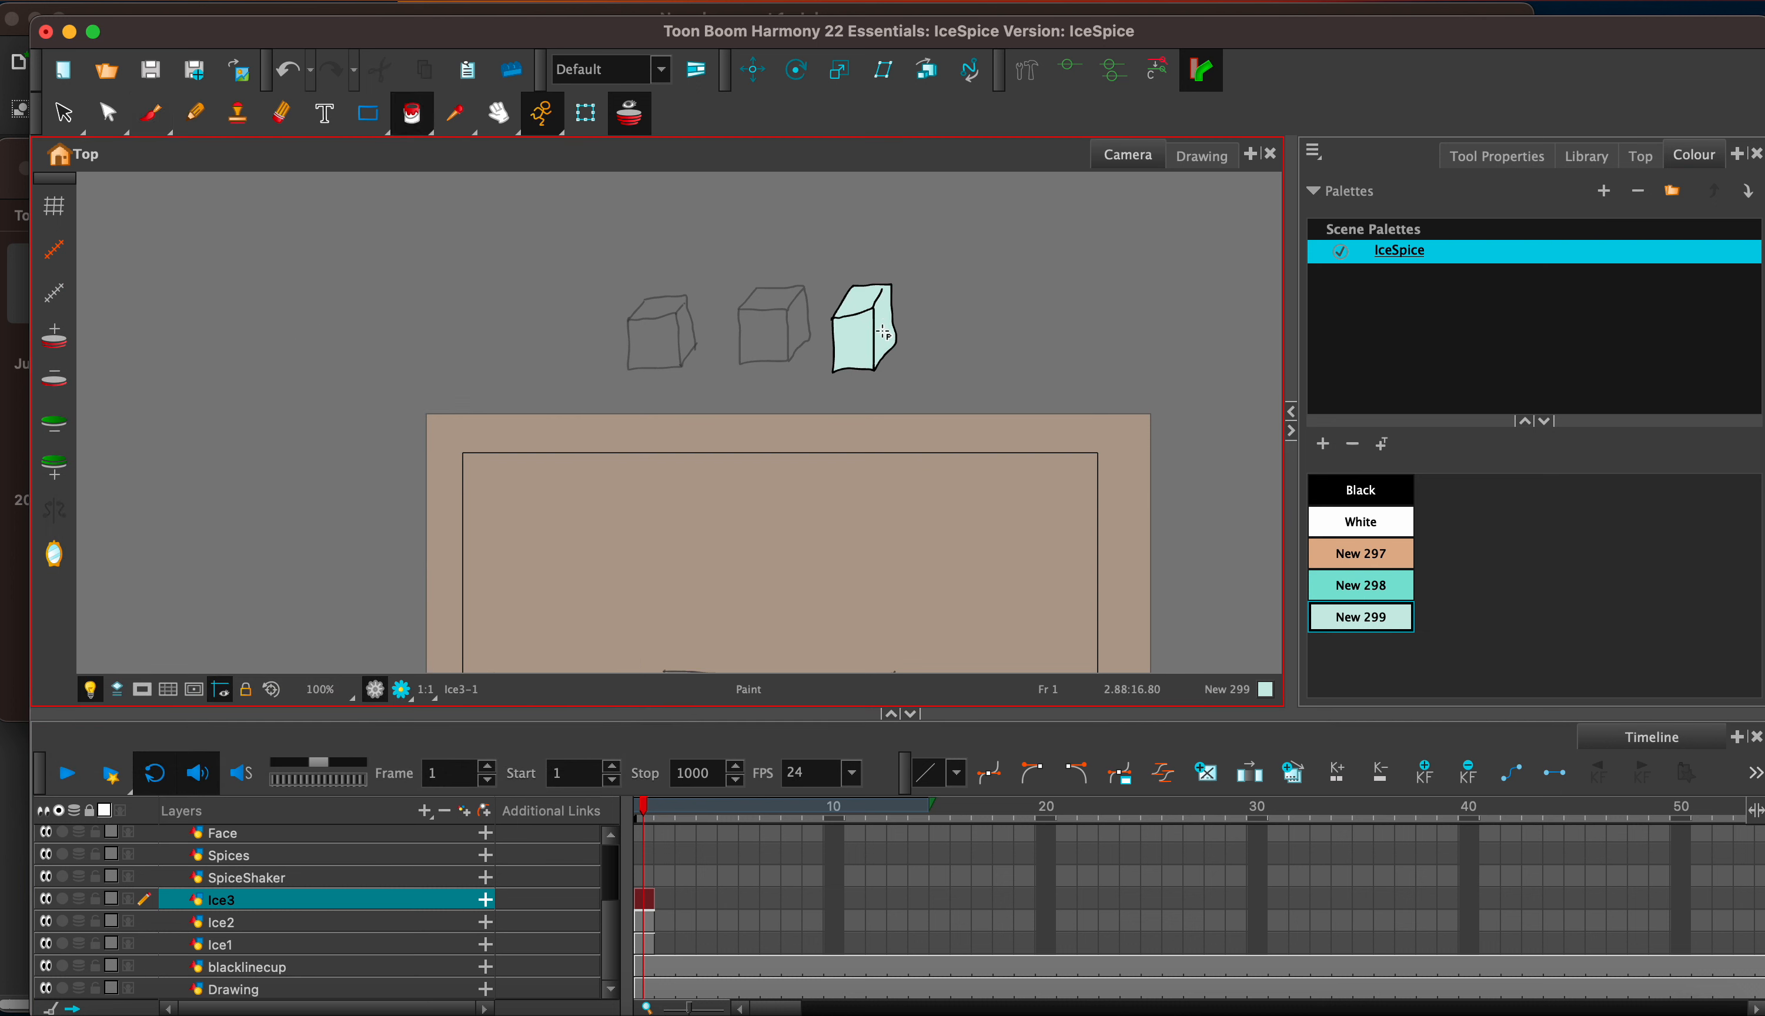
{"action": "left_click", "coordinate": [648, 922]}
{"action": "left_click", "coordinate": [766, 301]}
{"action": "left_click", "coordinate": [765, 343]}
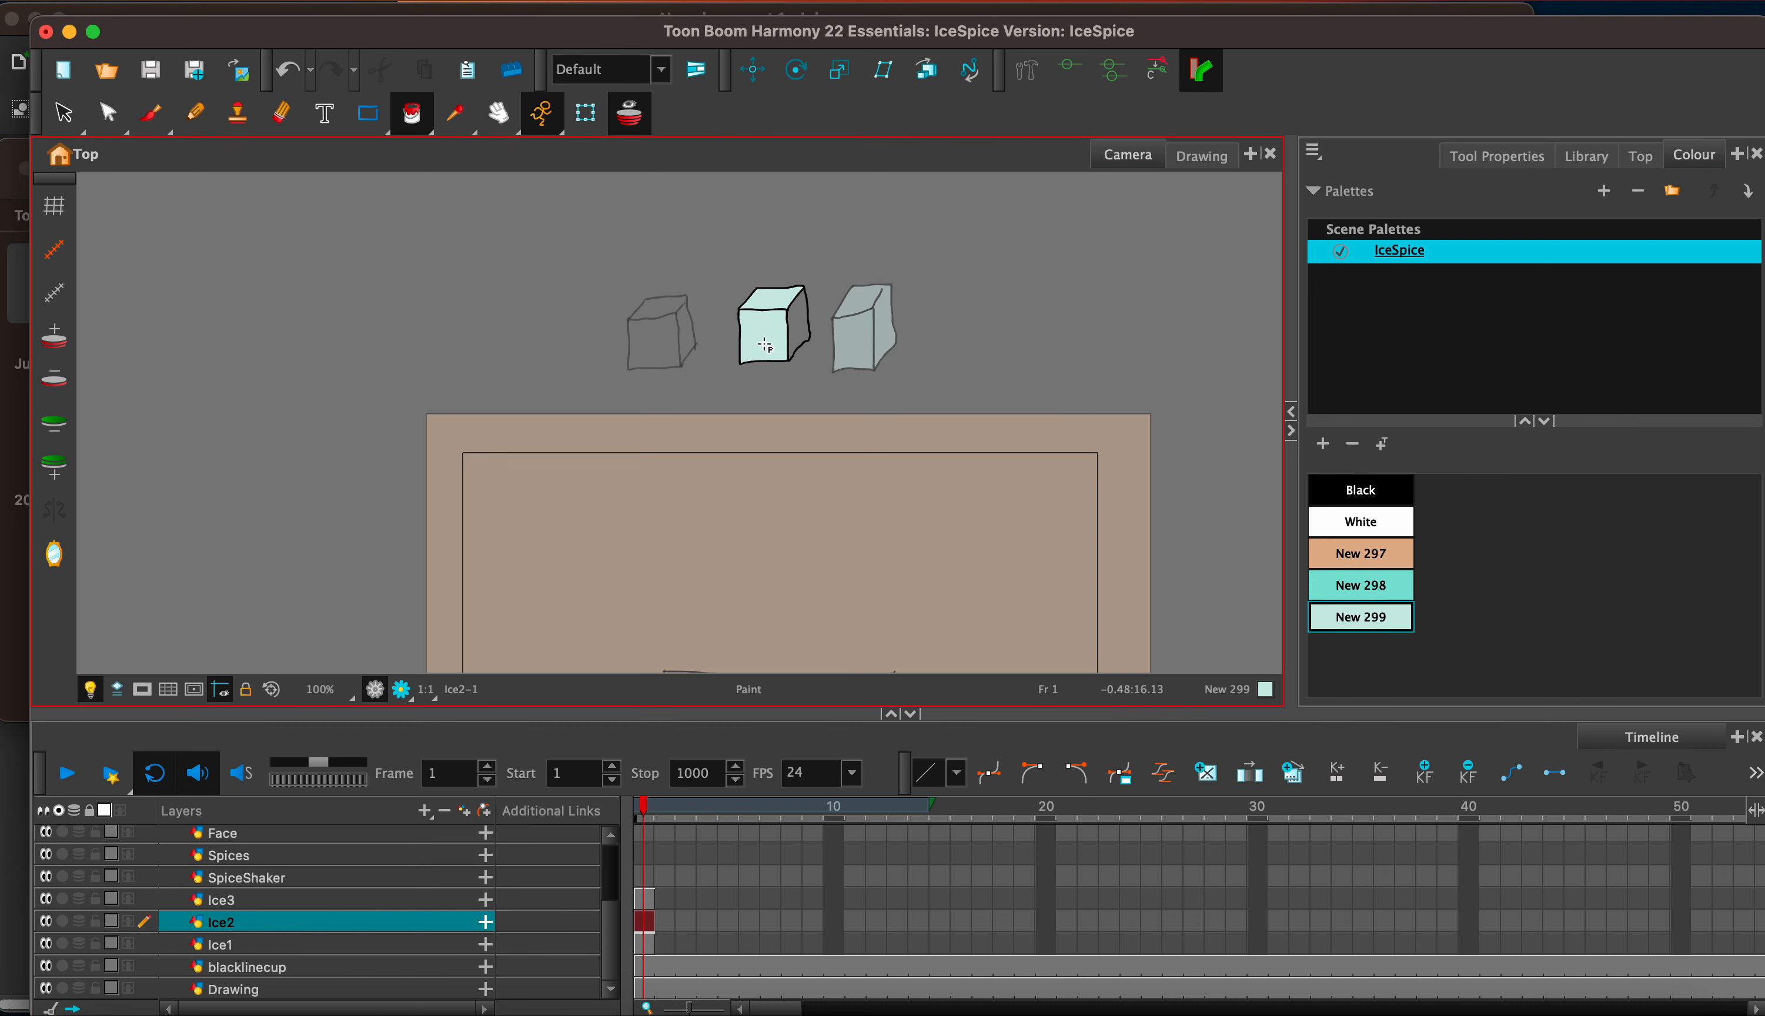
{"action": "left_click", "coordinate": [797, 326]}
{"action": "left_click", "coordinate": [662, 943]}
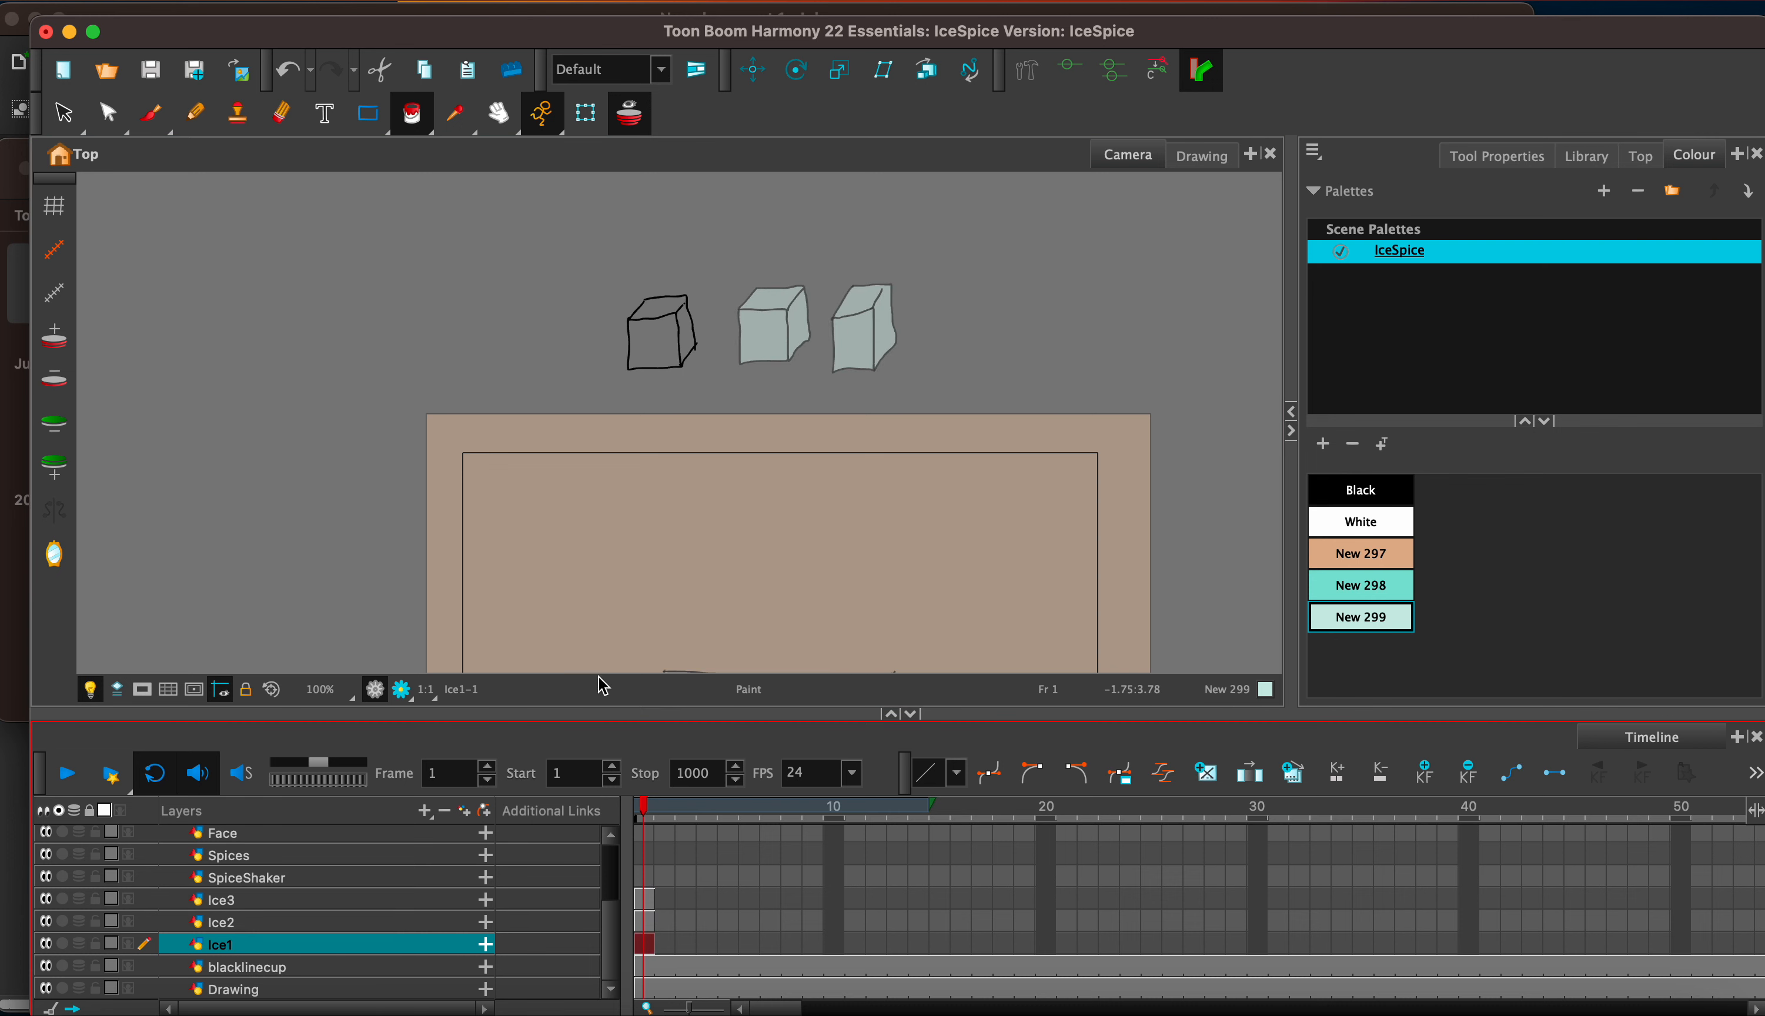
{"action": "left_click", "coordinate": [662, 343]}
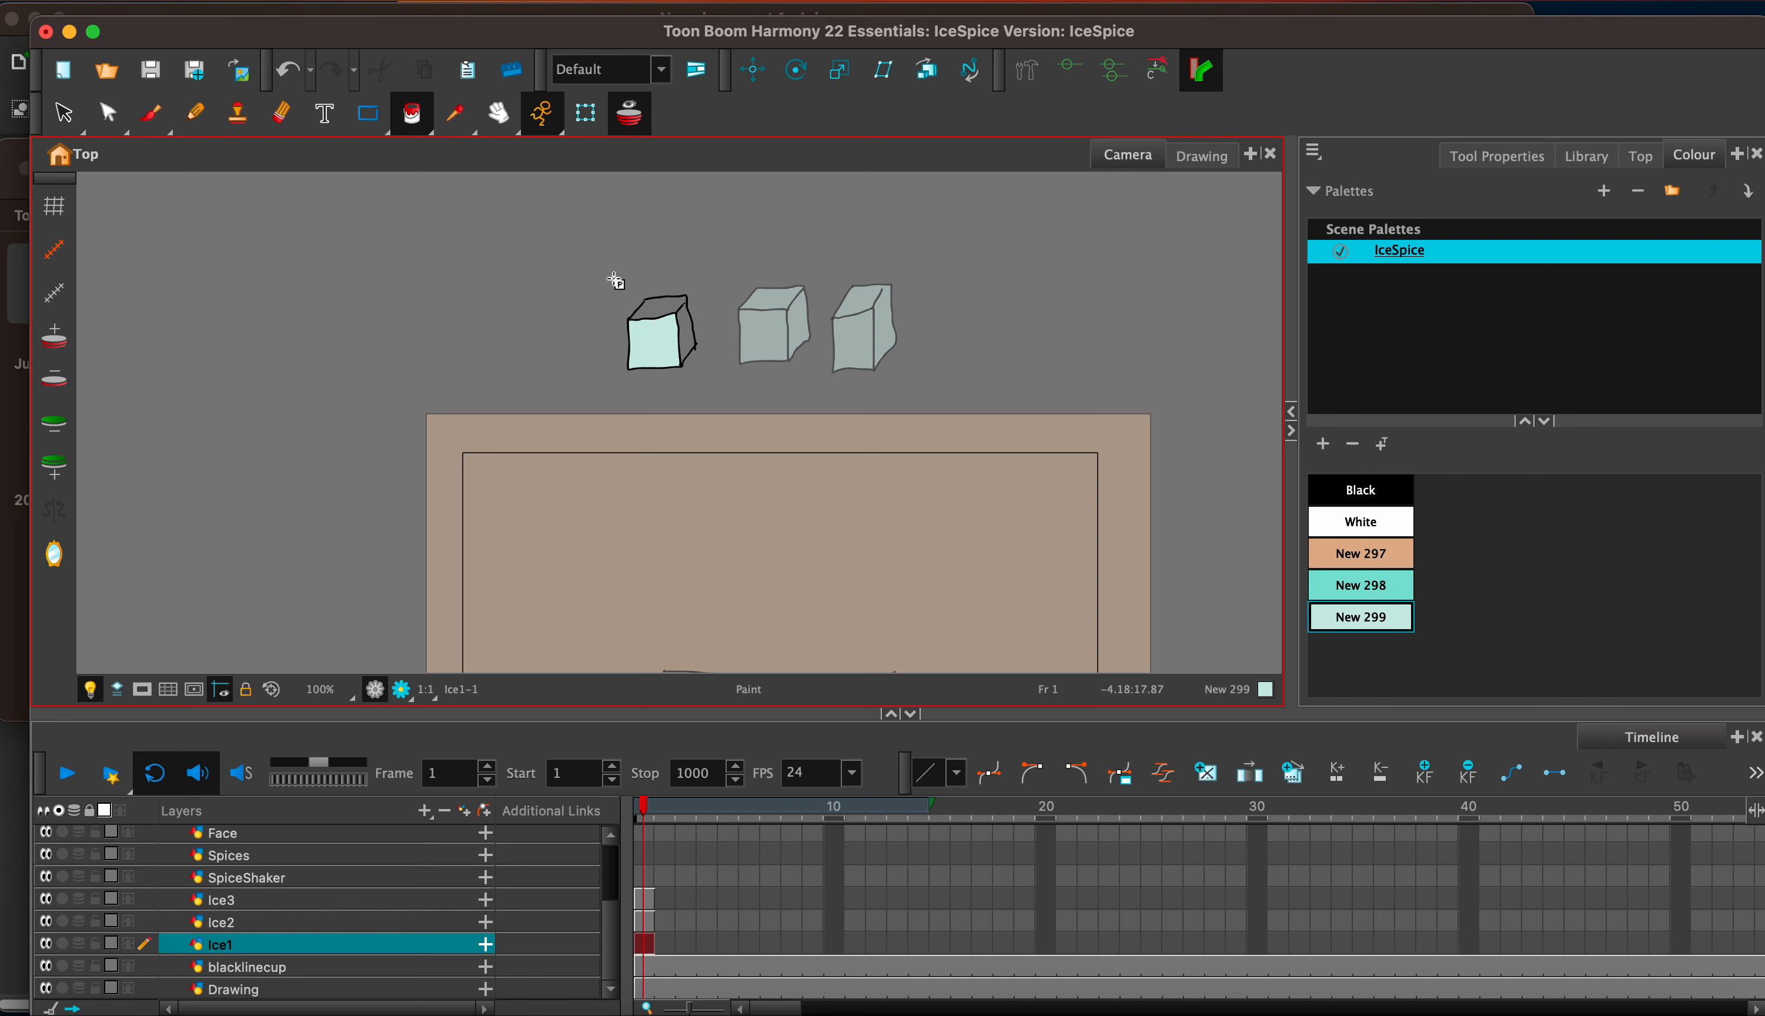
Step: Close the outline gap at the upper-left corner of the Ice1 cube's top face with a short black brush stroke
{"action": "key", "text": "alt+b"}
{"action": "left_click", "coordinate": [1345, 493]}
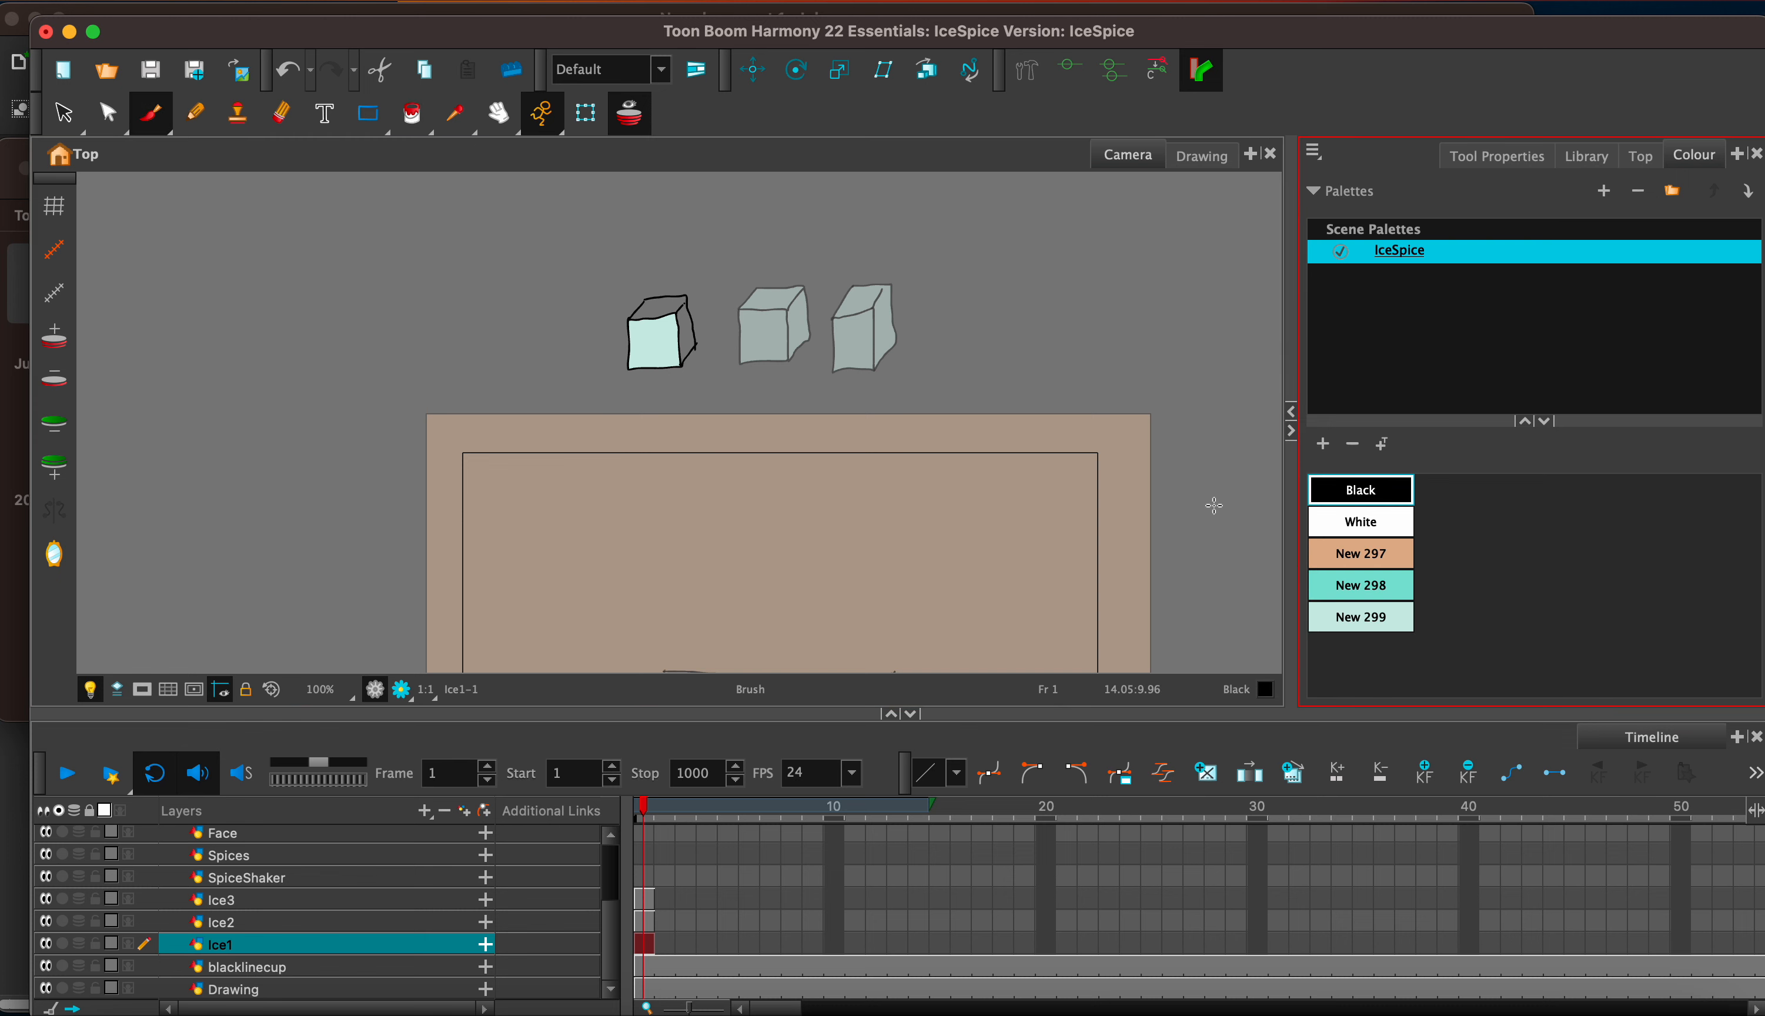
{"action": "key", "text": "2"}
{"action": "key", "text": "2"}
{"action": "key", "text": "2"}
{"action": "key", "text": "2"}
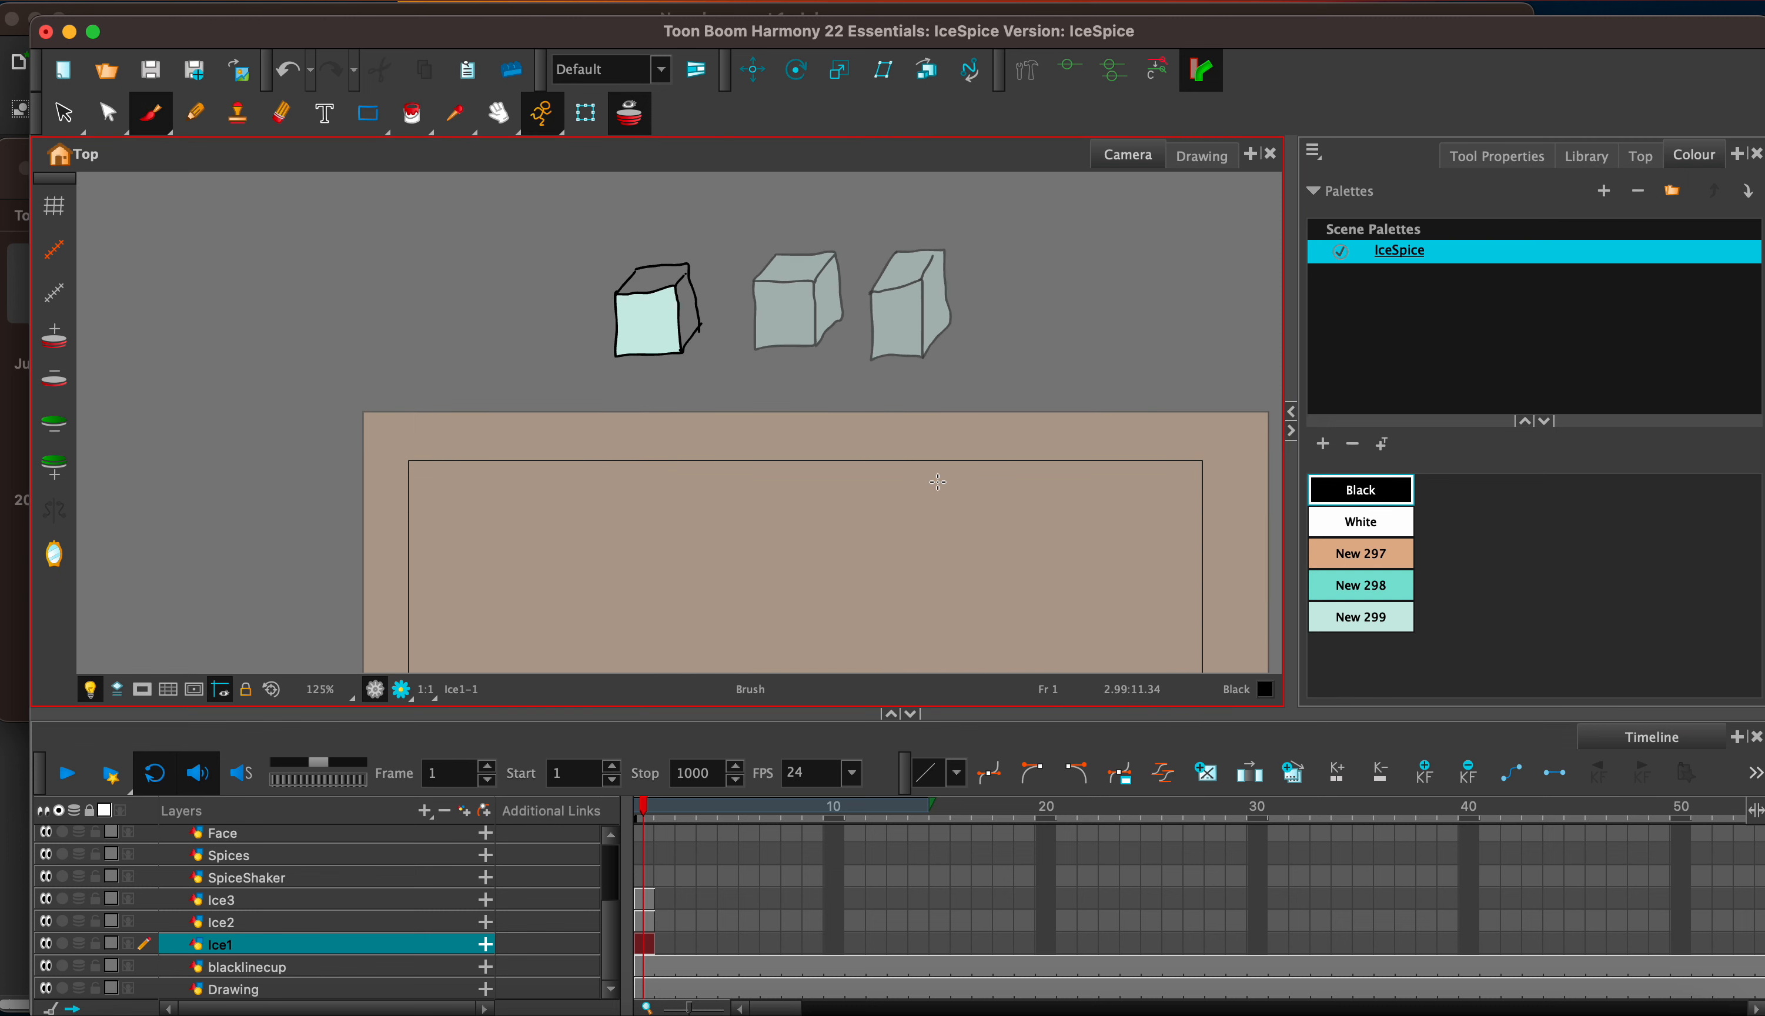
{"action": "key", "text": "space"}
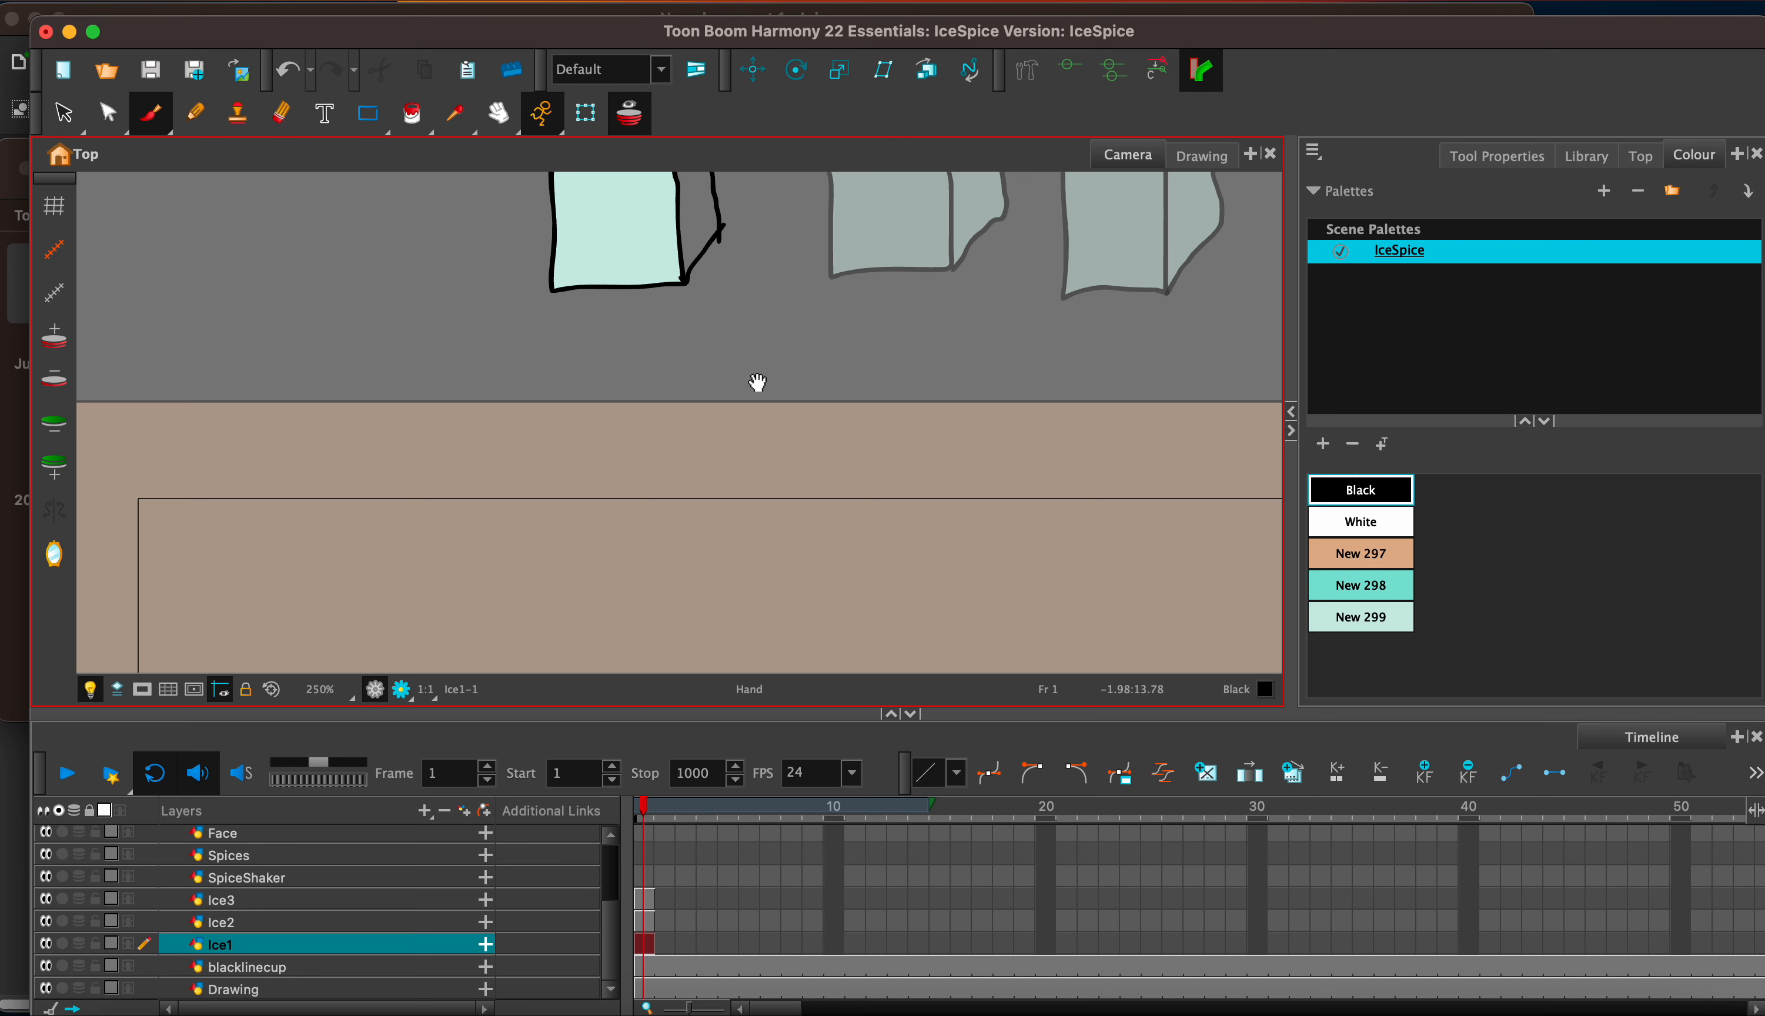
{"action": "left_click_drag", "start_coordinate": [757, 381], "coordinate": [761, 611]}
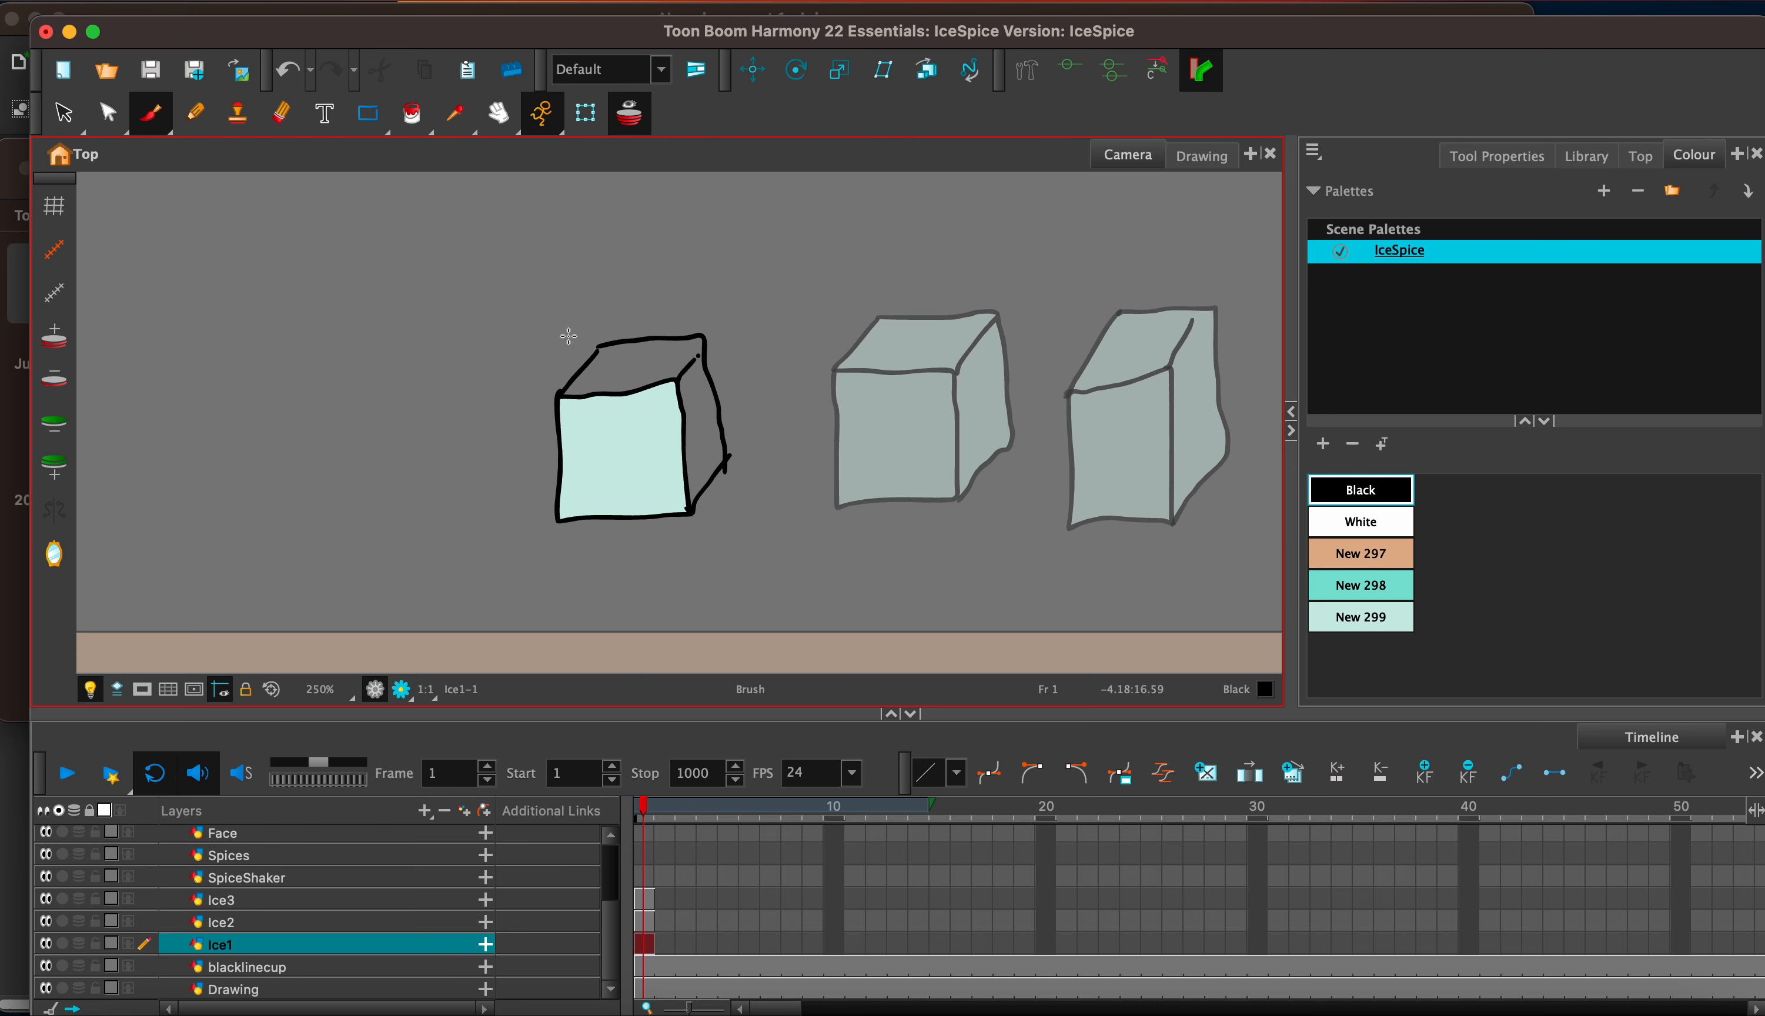
{"action": "left_click_drag", "start_coordinate": [600, 344], "coordinate": [590, 355]}
Step: Fill the top and side faces of the Ice1 cube with the pale mint New 299 colour
{"action": "left_click", "coordinate": [1376, 617]}
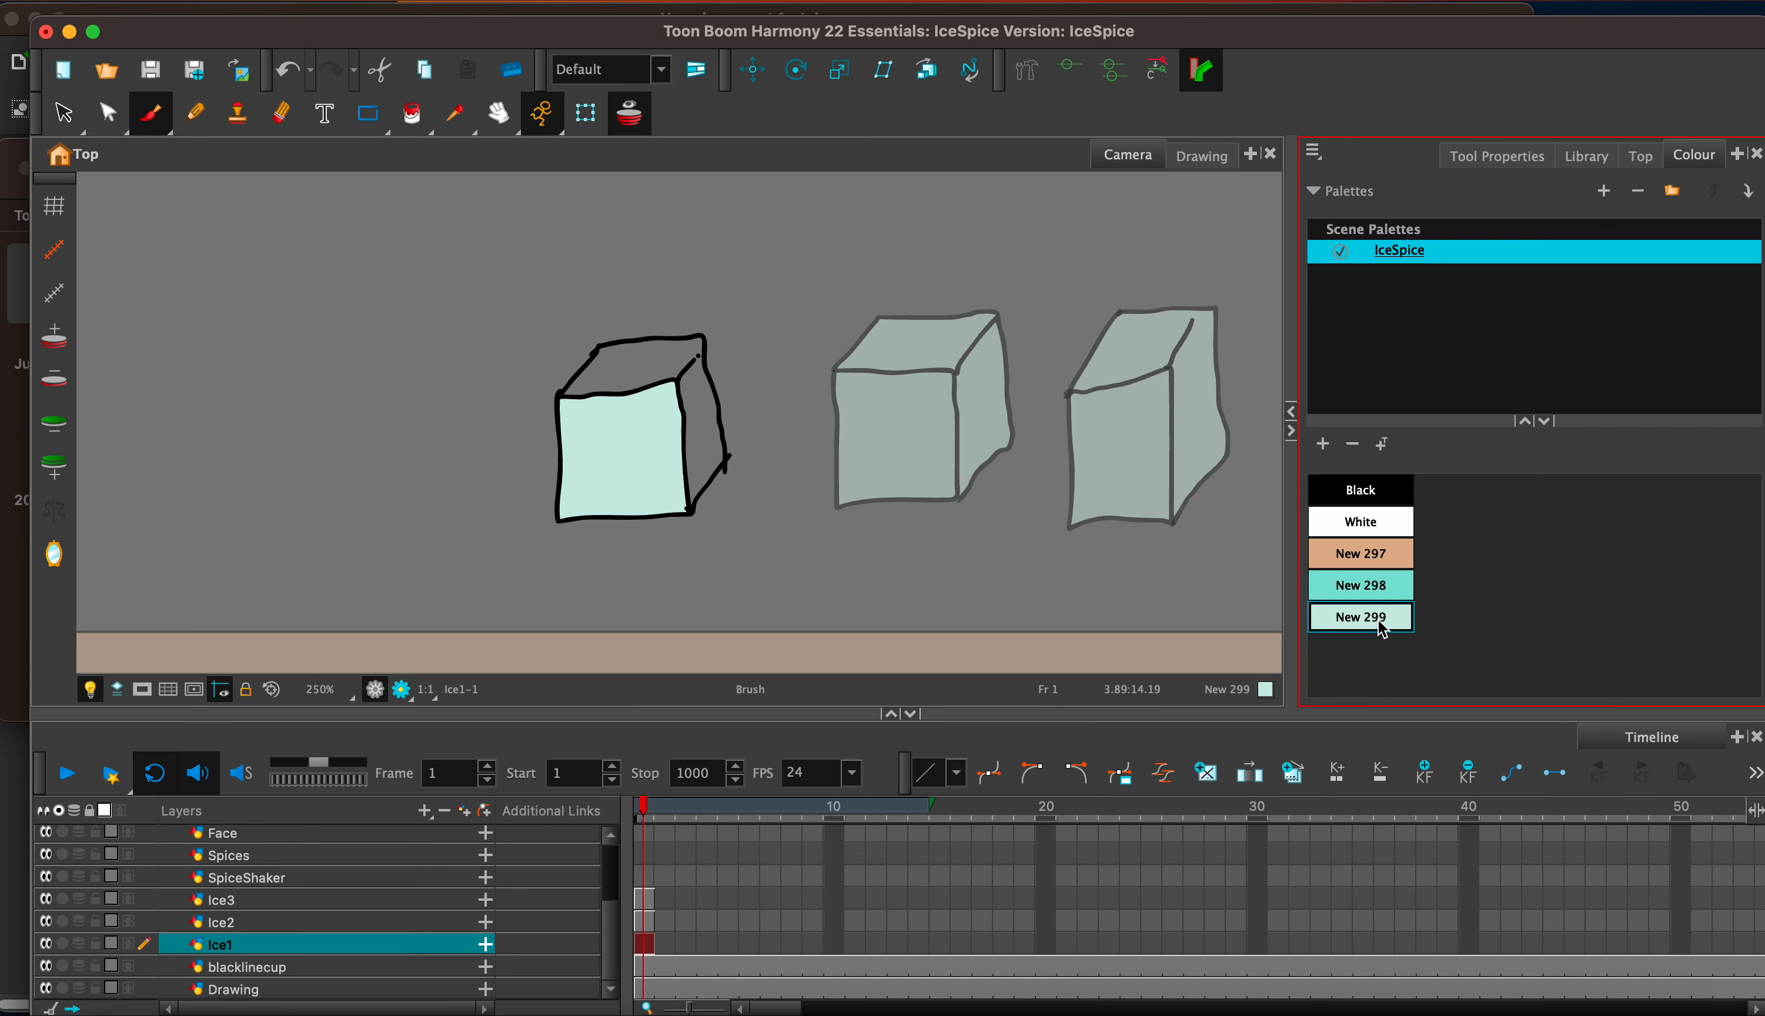
{"action": "left_click", "coordinate": [420, 114]}
{"action": "left_click", "coordinate": [651, 359]}
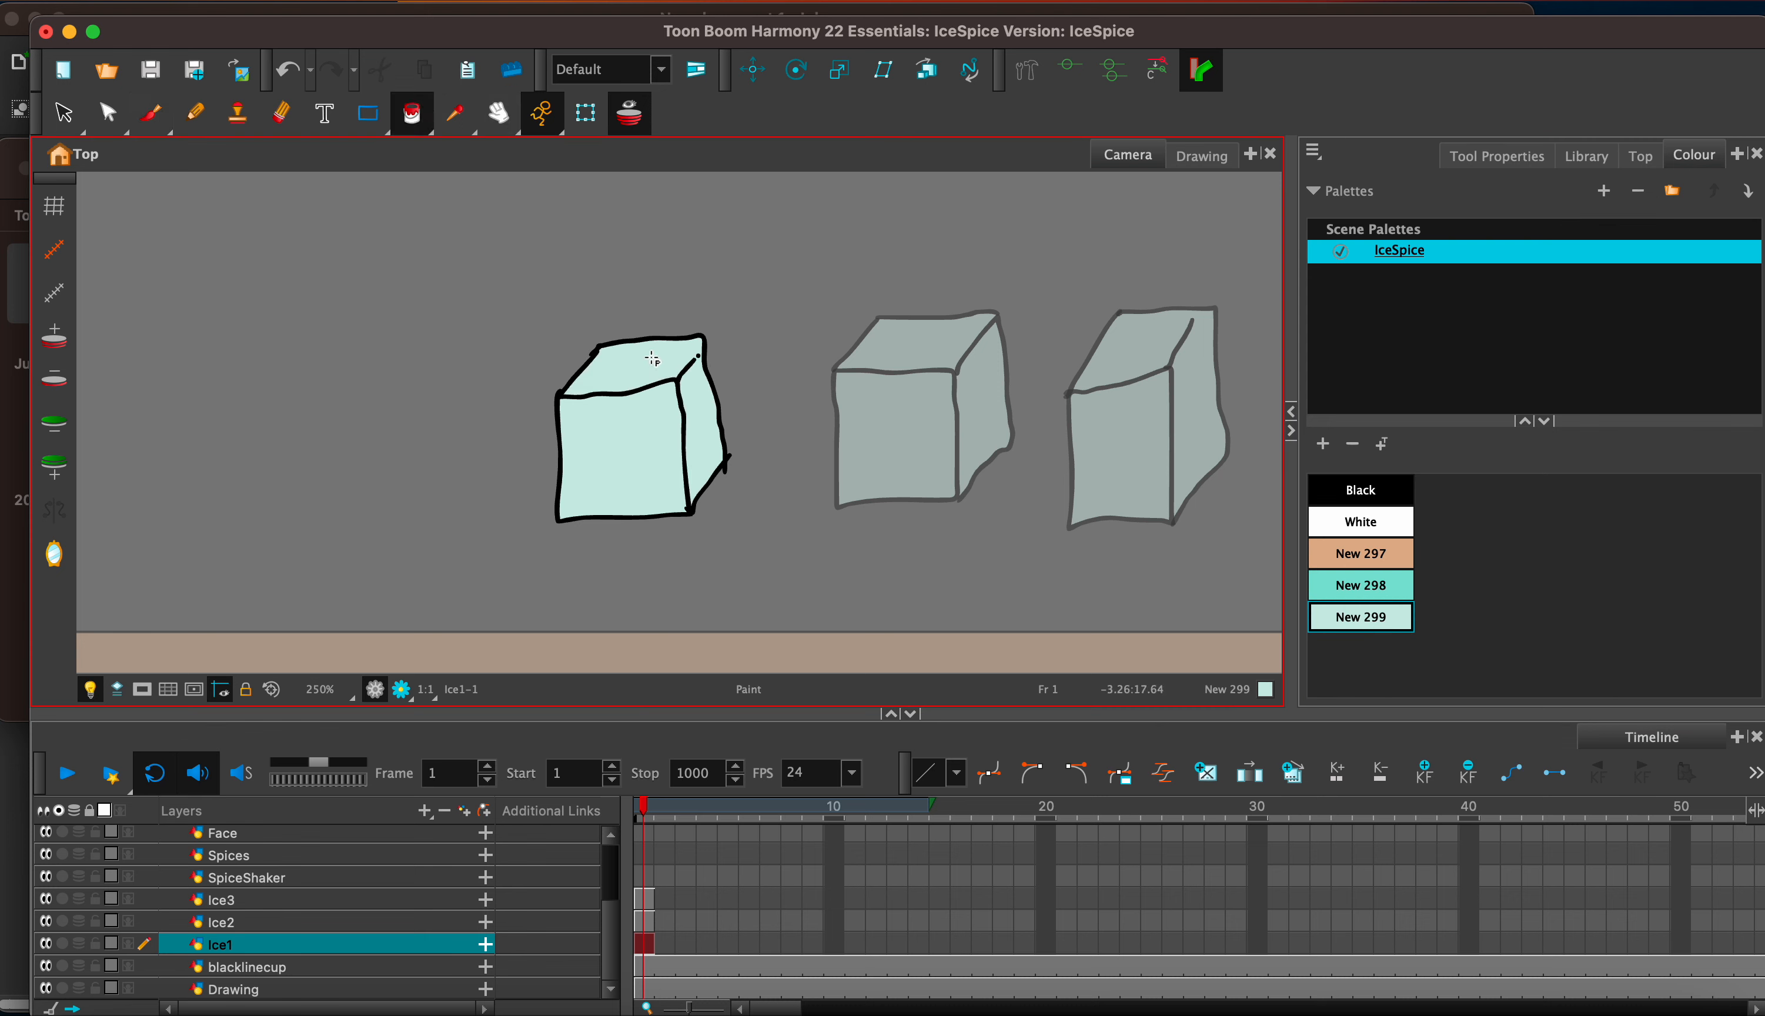
{"action": "scroll", "coordinate": [651, 358], "scroll_direction": "down", "scroll_amount": 5}
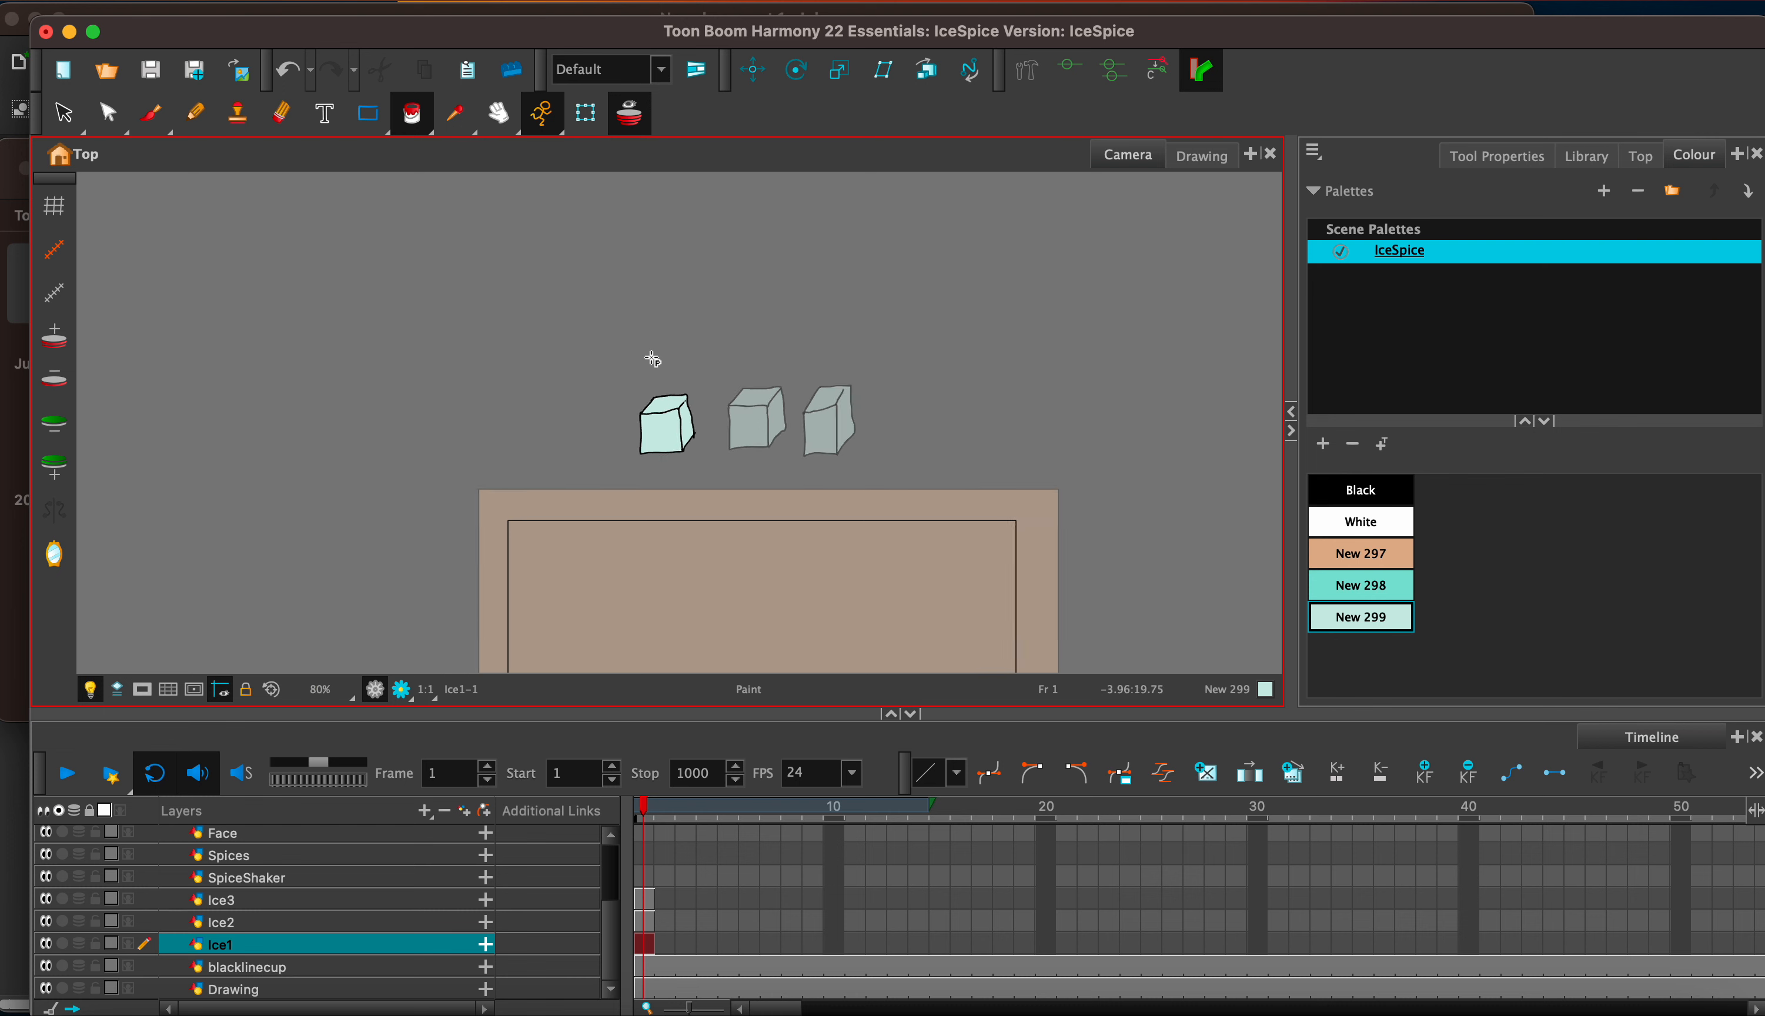
Step: Extend the exposure of the Ice1, Ice2 and Ice3 drawings along the timeline together, in overwrite mode
{"action": "left_click", "coordinate": [649, 903], "text": "shift"}
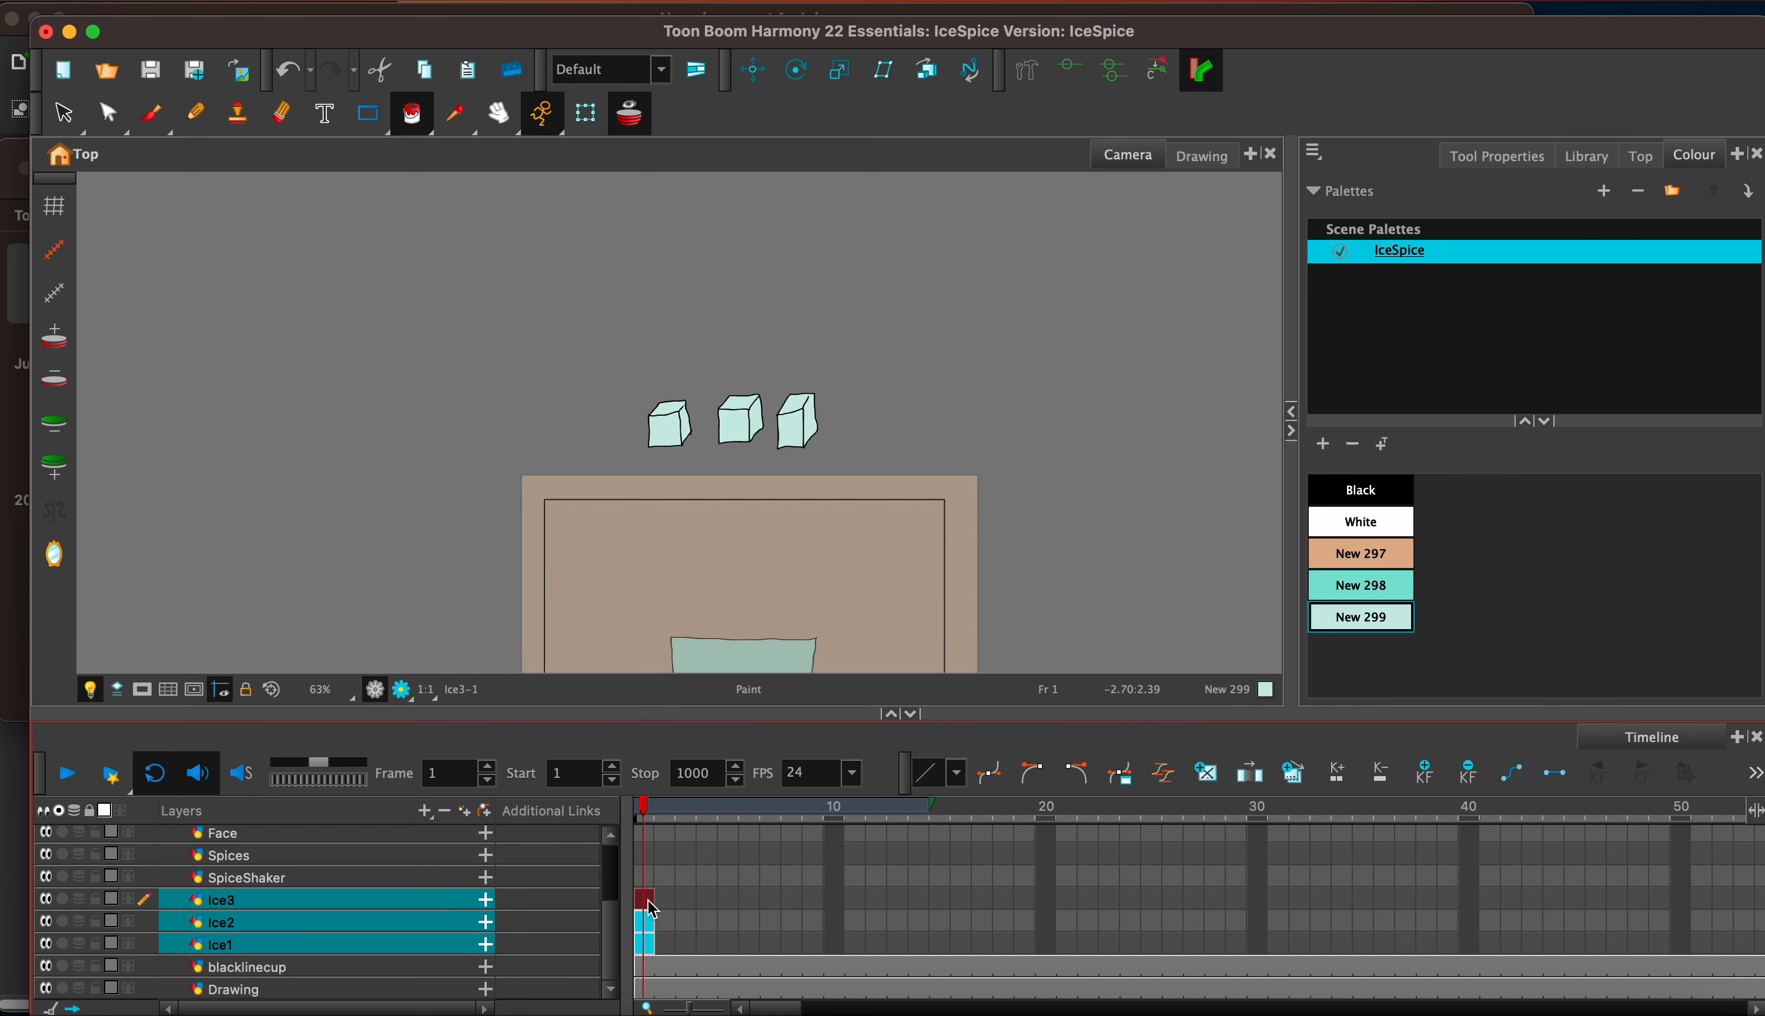
{"action": "key", "text": "F5"}
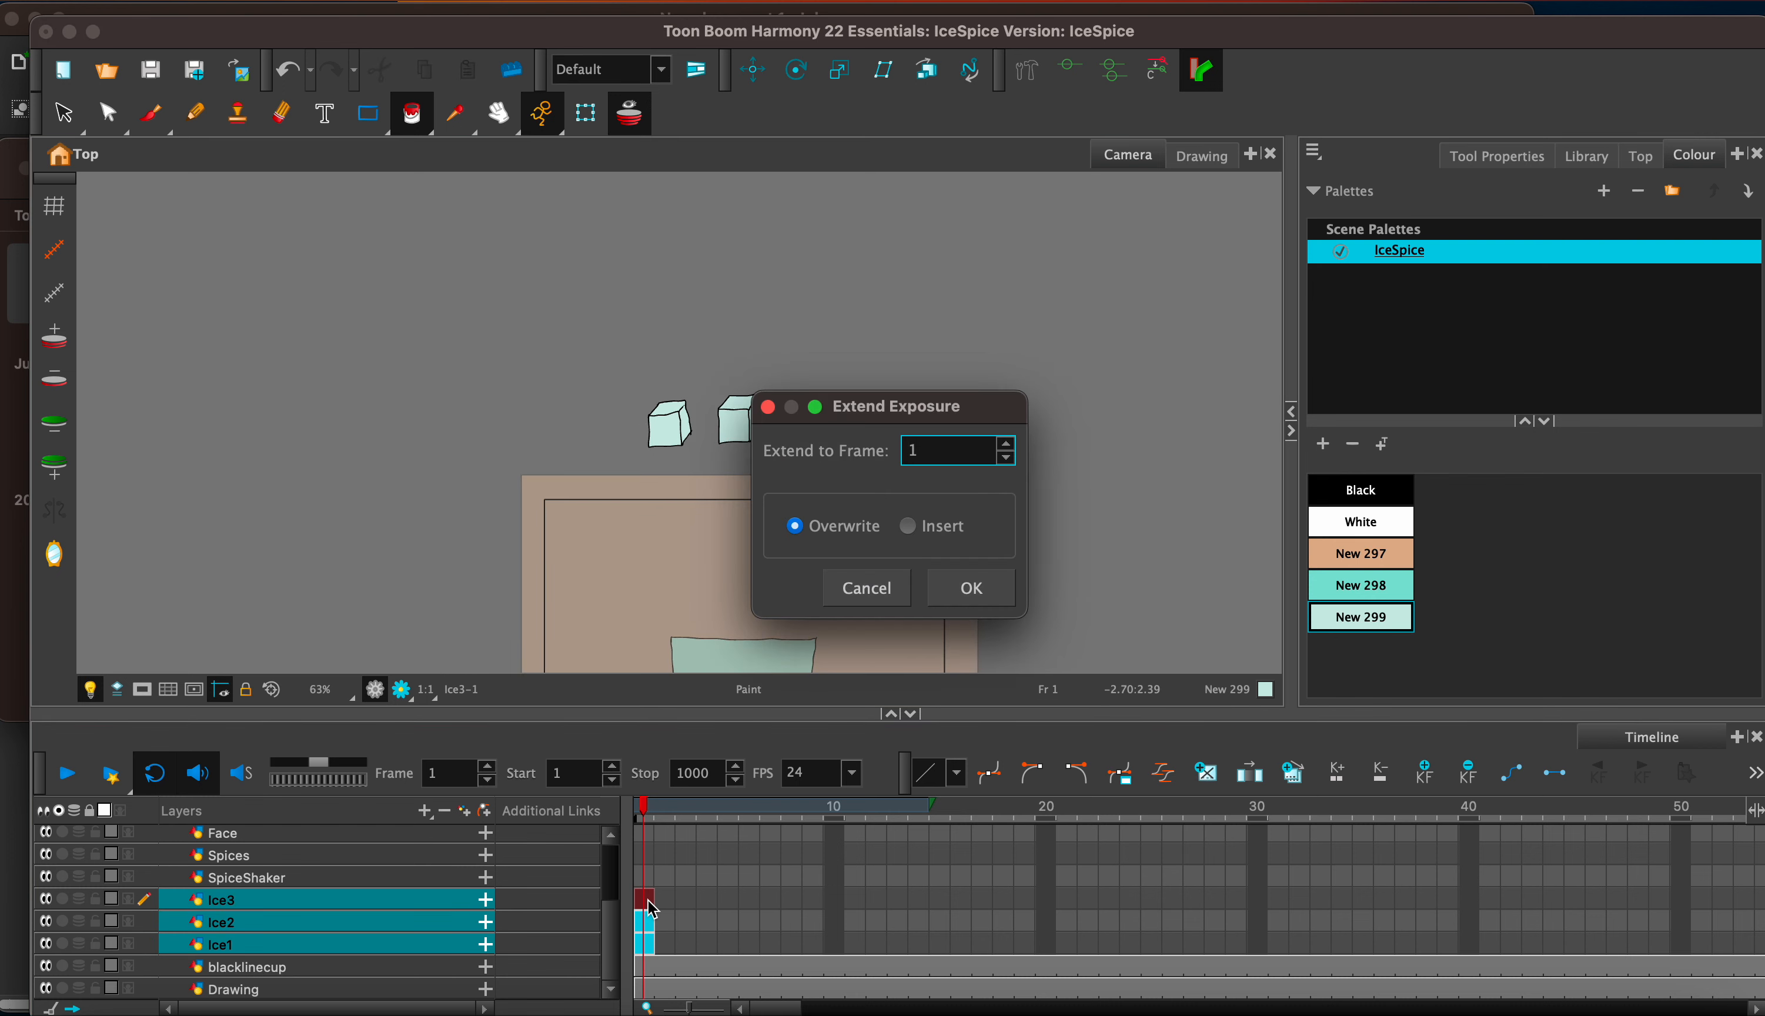
{"action": "key", "text": "Return"}
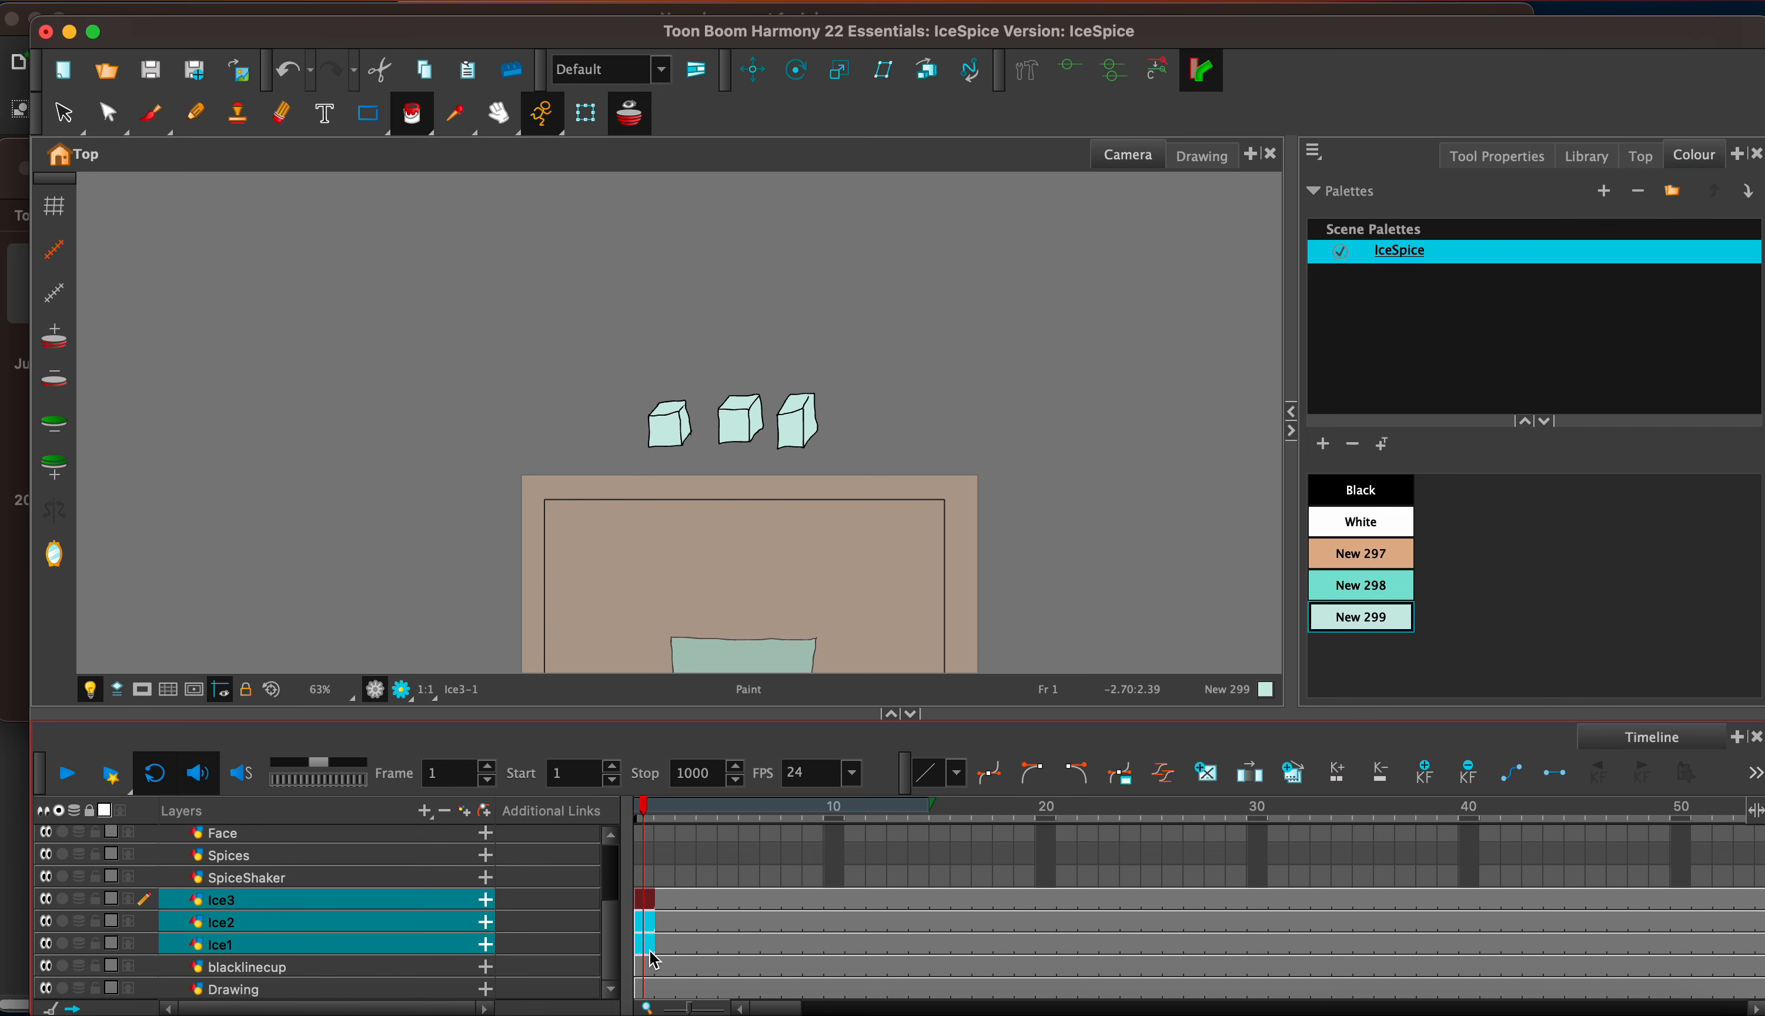
Step: Keyframe the Ice1 cube above the scene at frame 1 and translate it onto the glass base at frame 11
{"action": "key", "text": "space"}
{"action": "left_click_drag", "start_coordinate": [858, 509], "coordinate": [876, 259]}
{"action": "left_click_drag", "start_coordinate": [874, 324], "coordinate": [875, 299]}
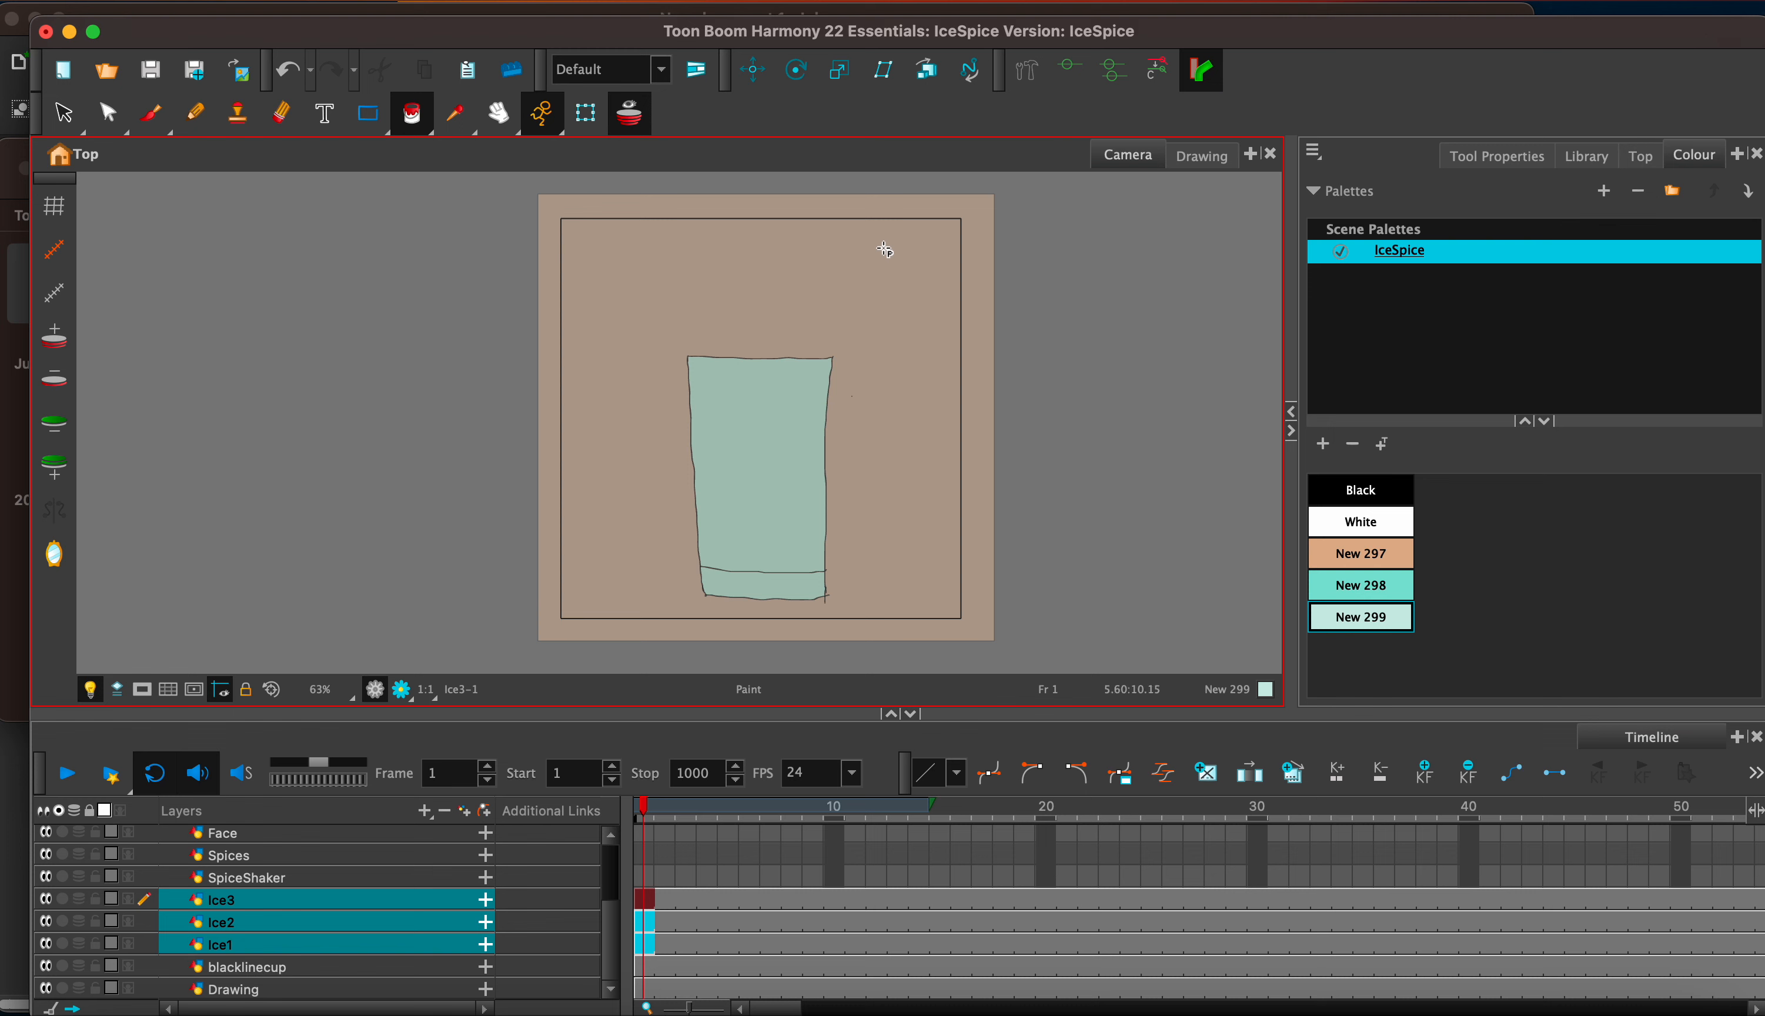
{"action": "left_click_drag", "start_coordinate": [883, 249], "coordinate": [895, 288]}
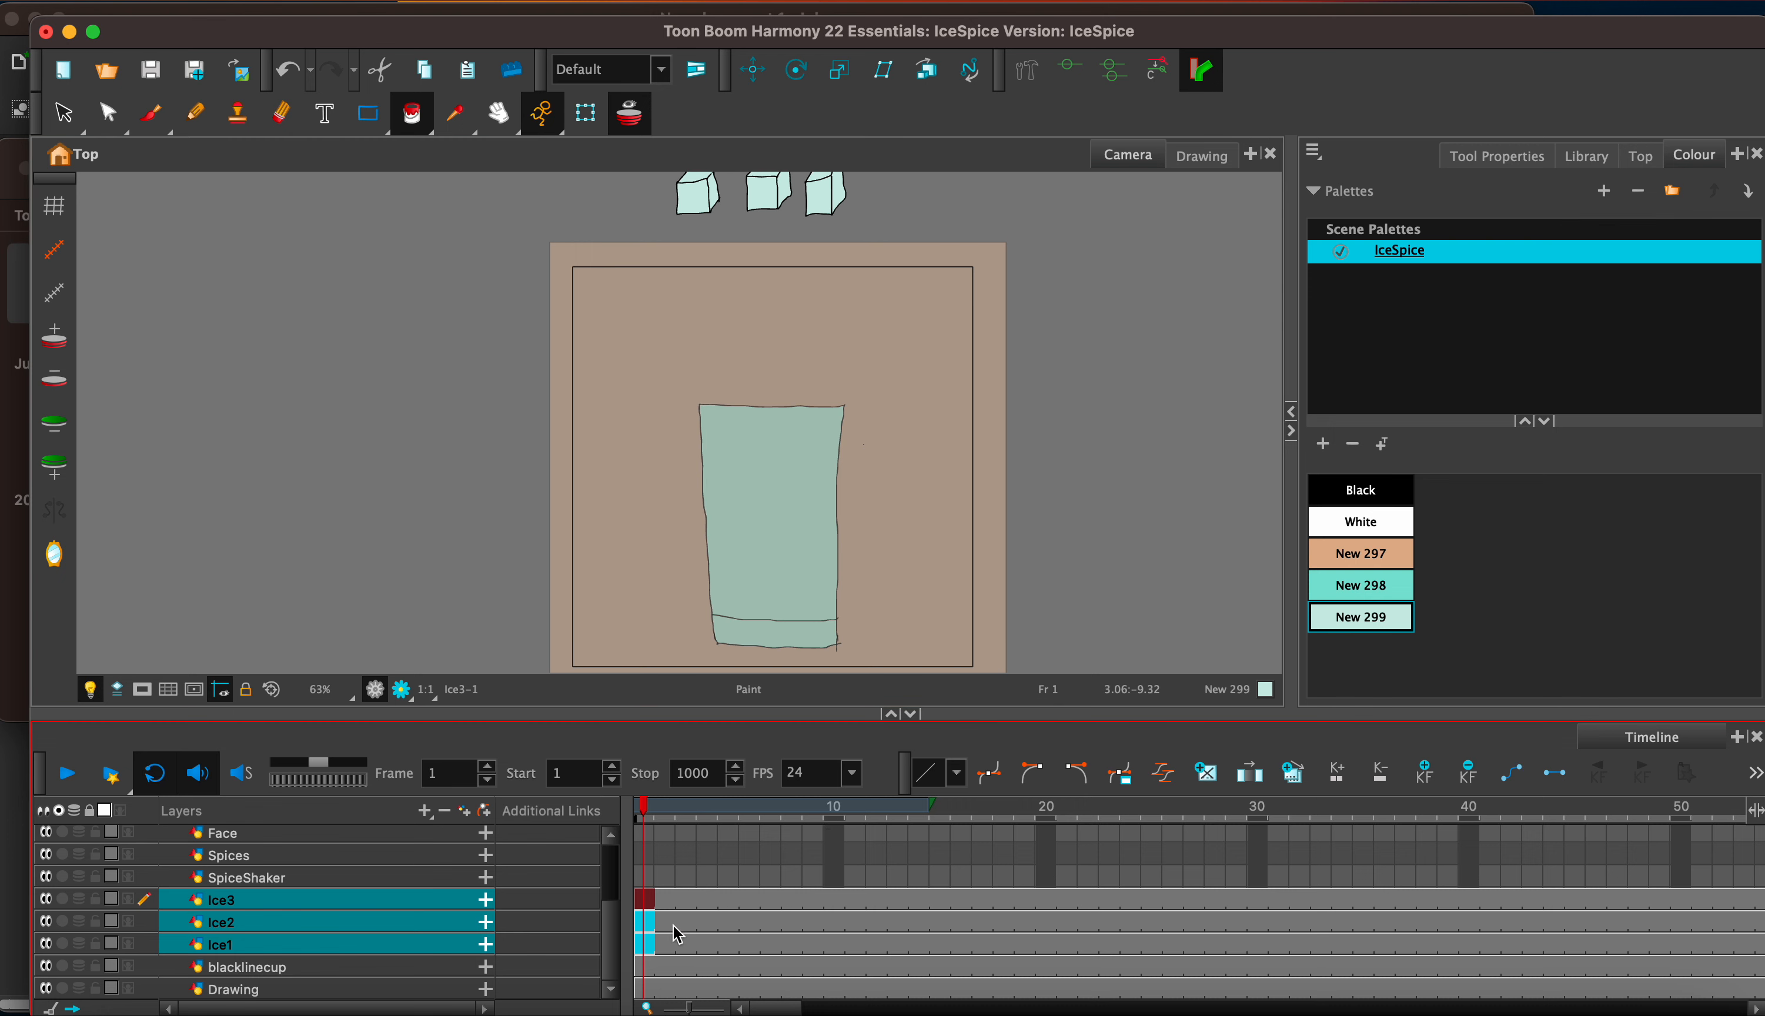
{"action": "left_click", "coordinate": [651, 946]}
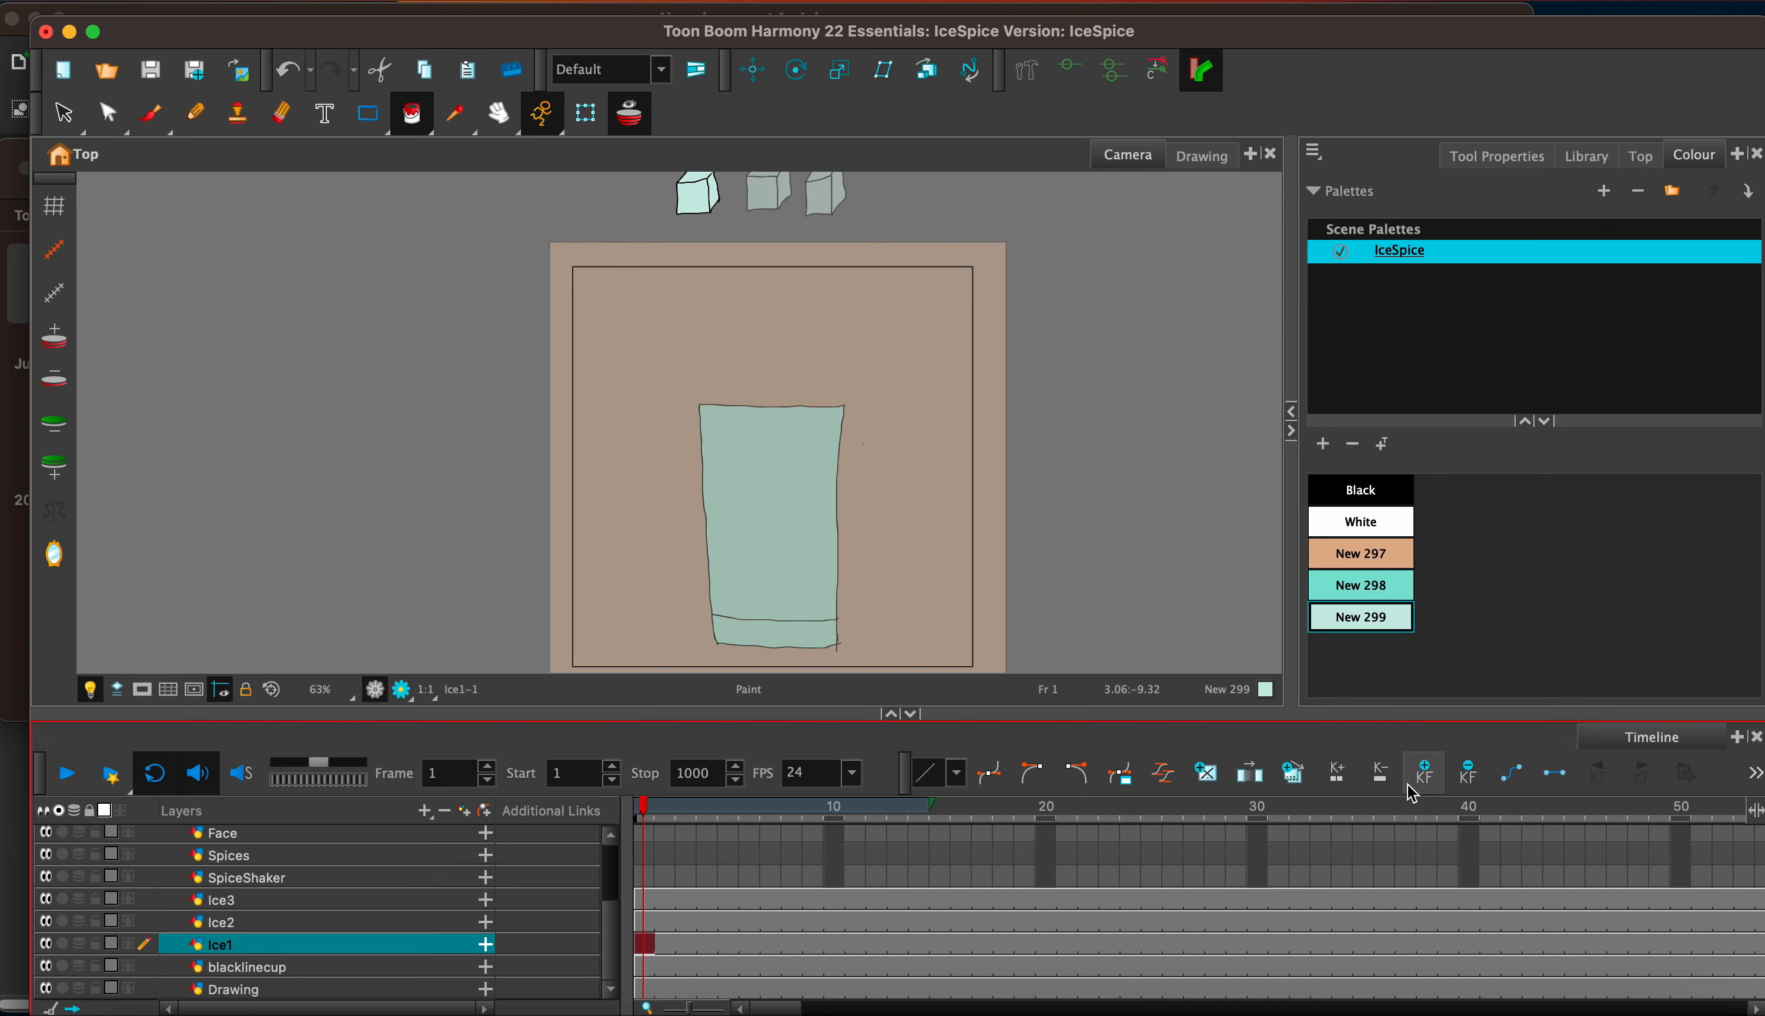
{"action": "left_click", "coordinate": [857, 947]}
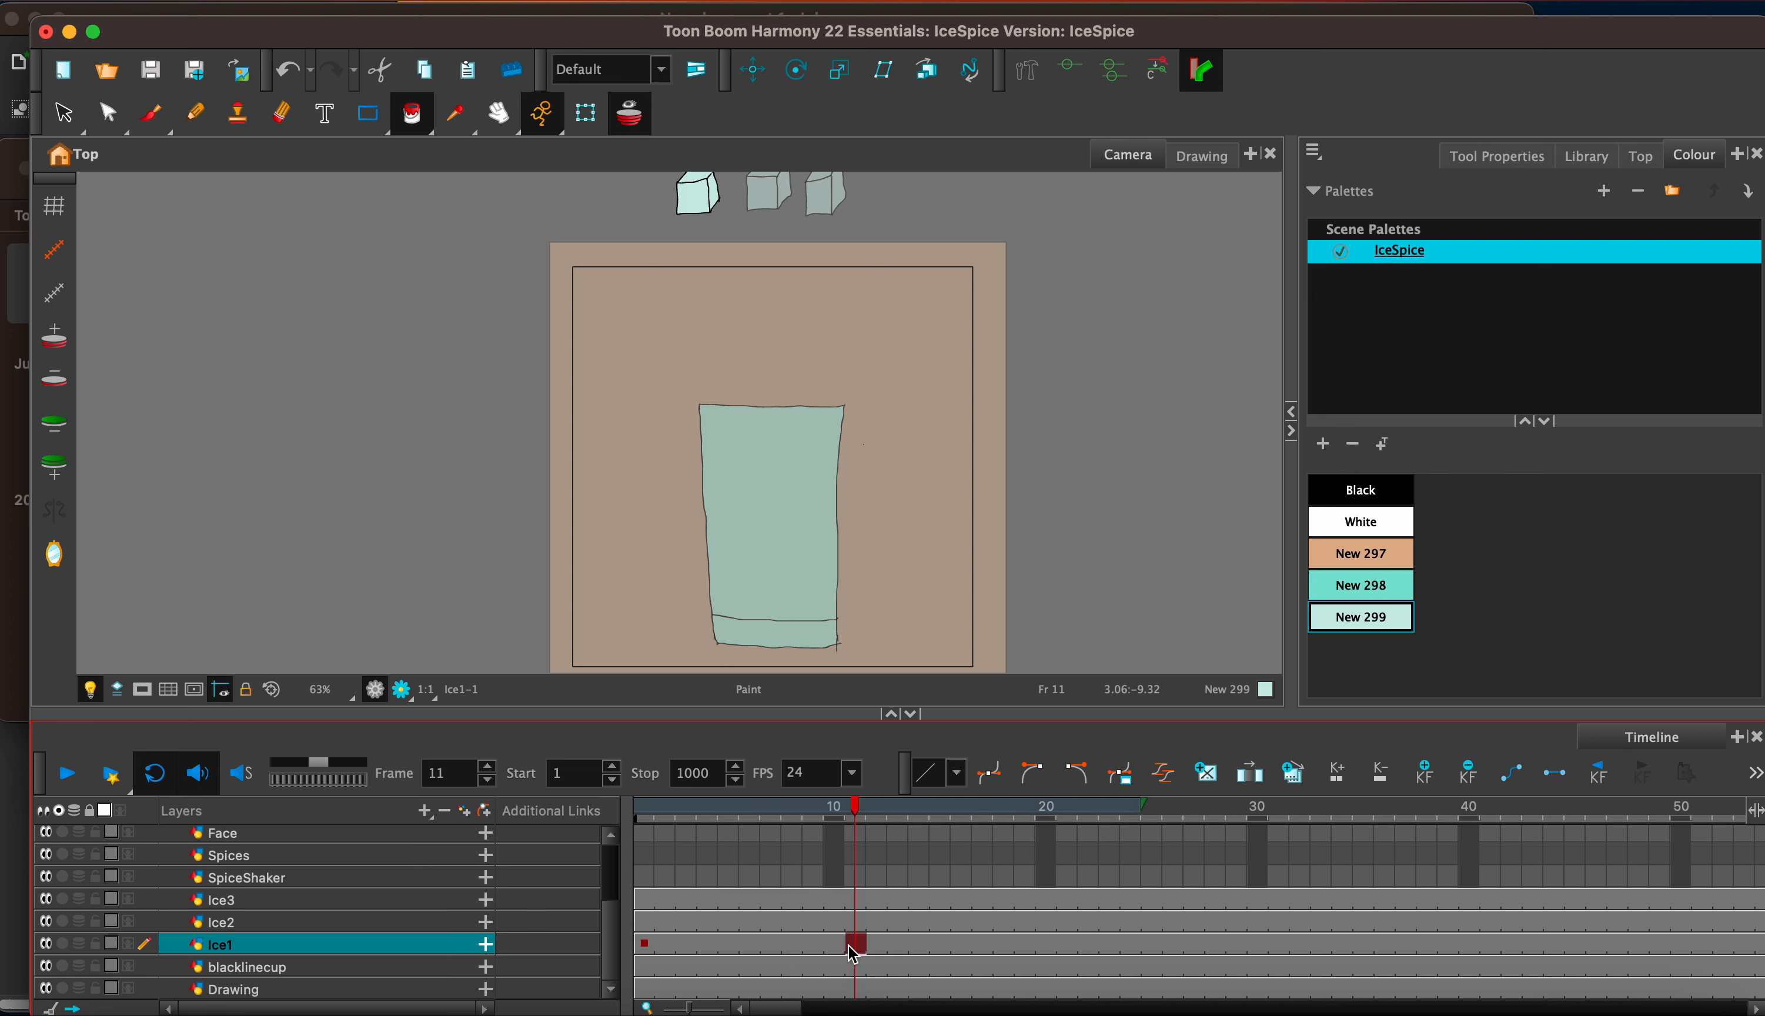
{"action": "left_click", "coordinate": [753, 70]}
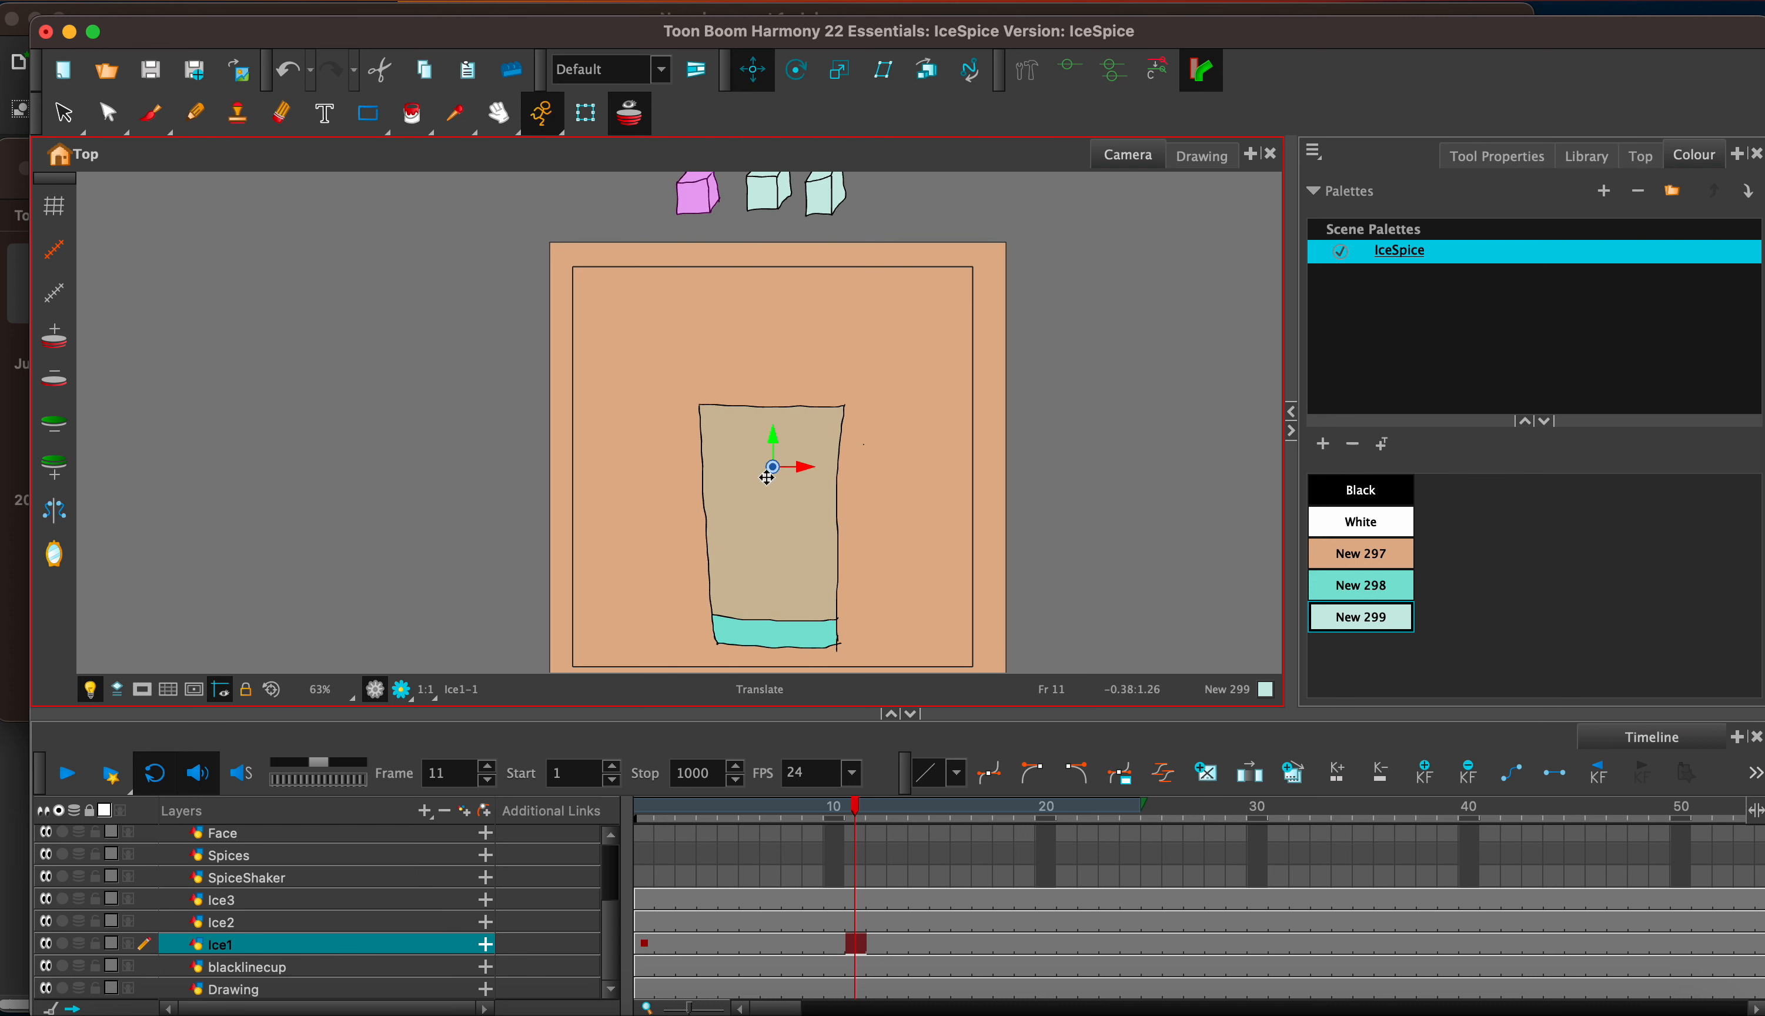
{"action": "left_click", "coordinate": [695, 196]}
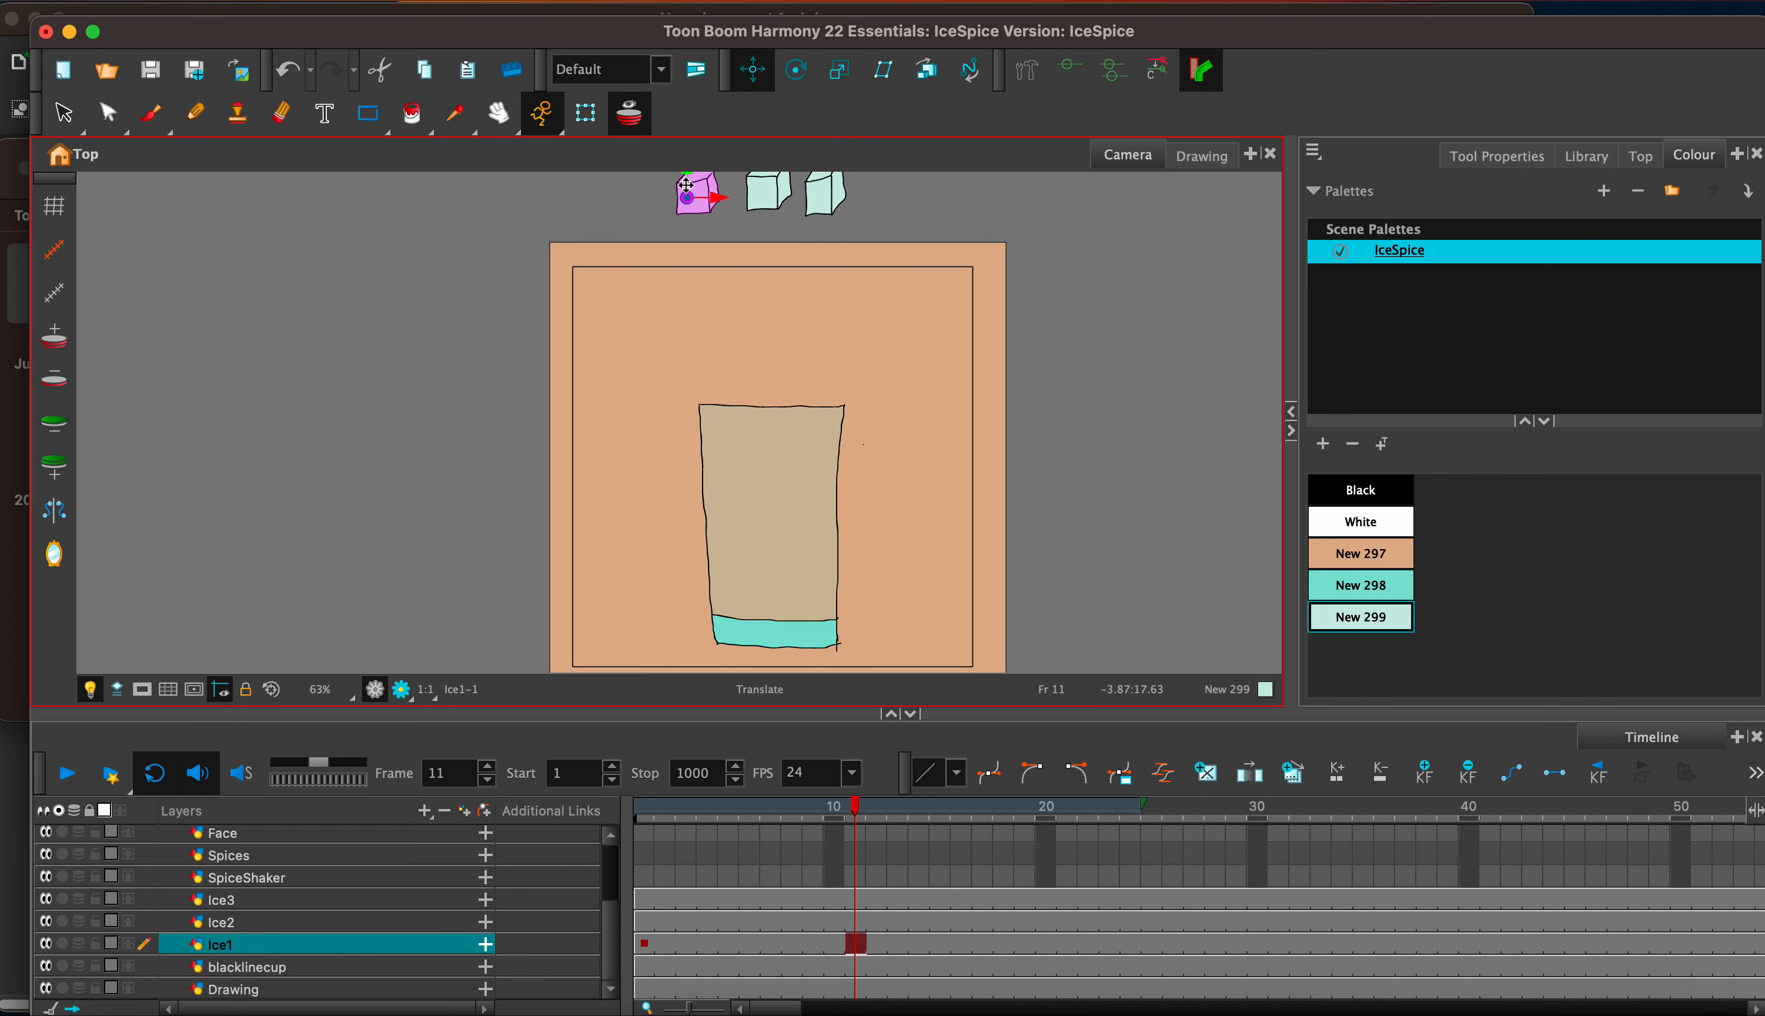
{"action": "left_click_drag", "start_coordinate": [686, 183], "coordinate": [782, 601]}
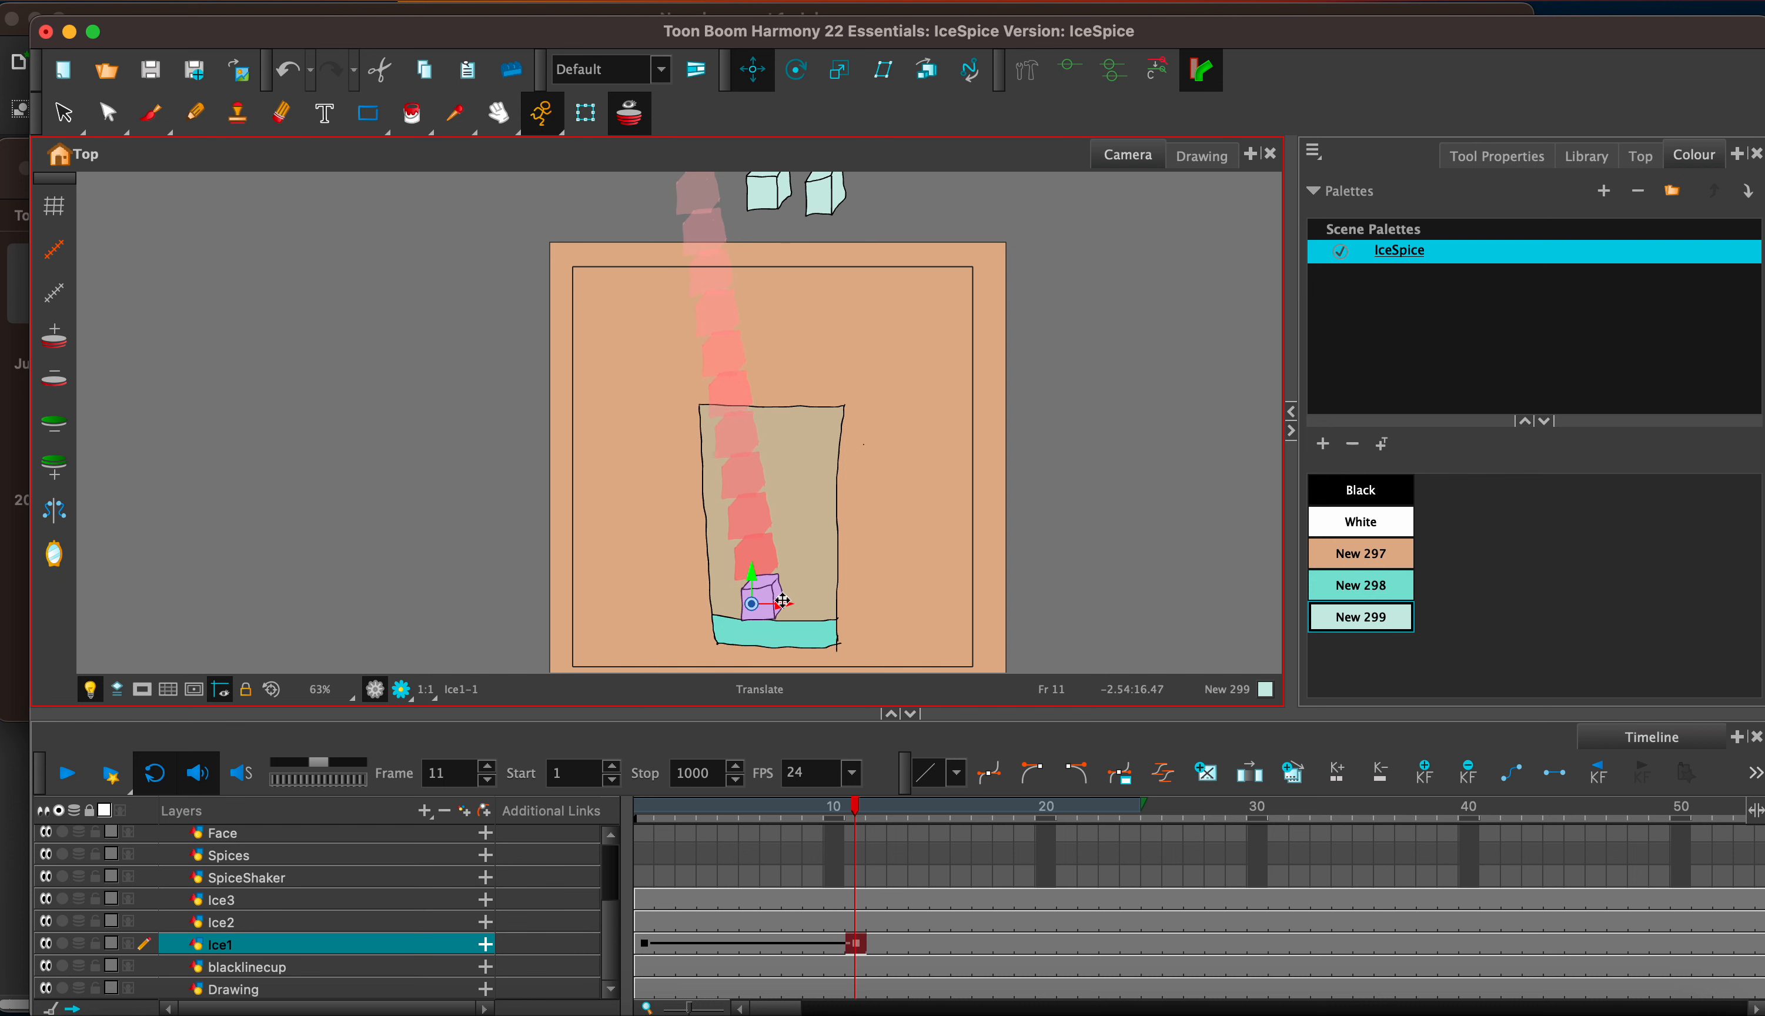
Step: Keyframe the Ice2 cube at frame 6 and translate it onto the glass base beside Ice1 at frame 15
{"action": "left_click", "coordinate": [729, 921]}
{"action": "left_click", "coordinate": [751, 922]}
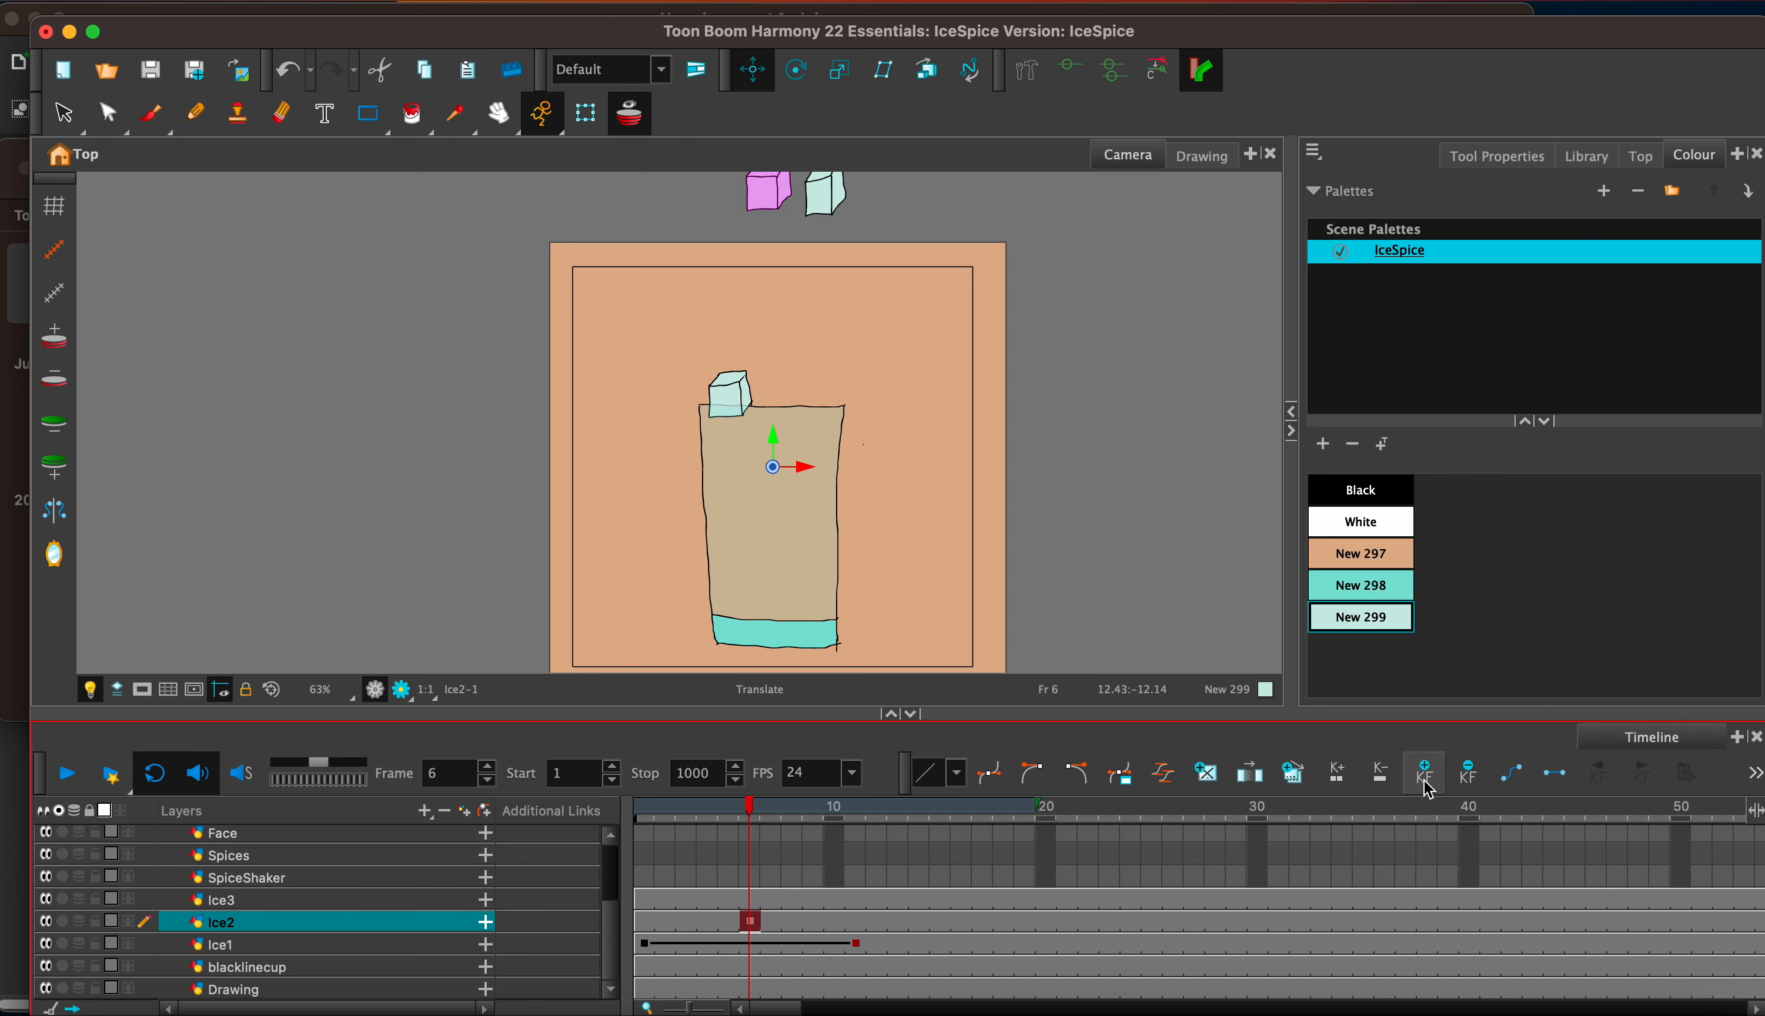
{"action": "left_click", "coordinate": [942, 926]}
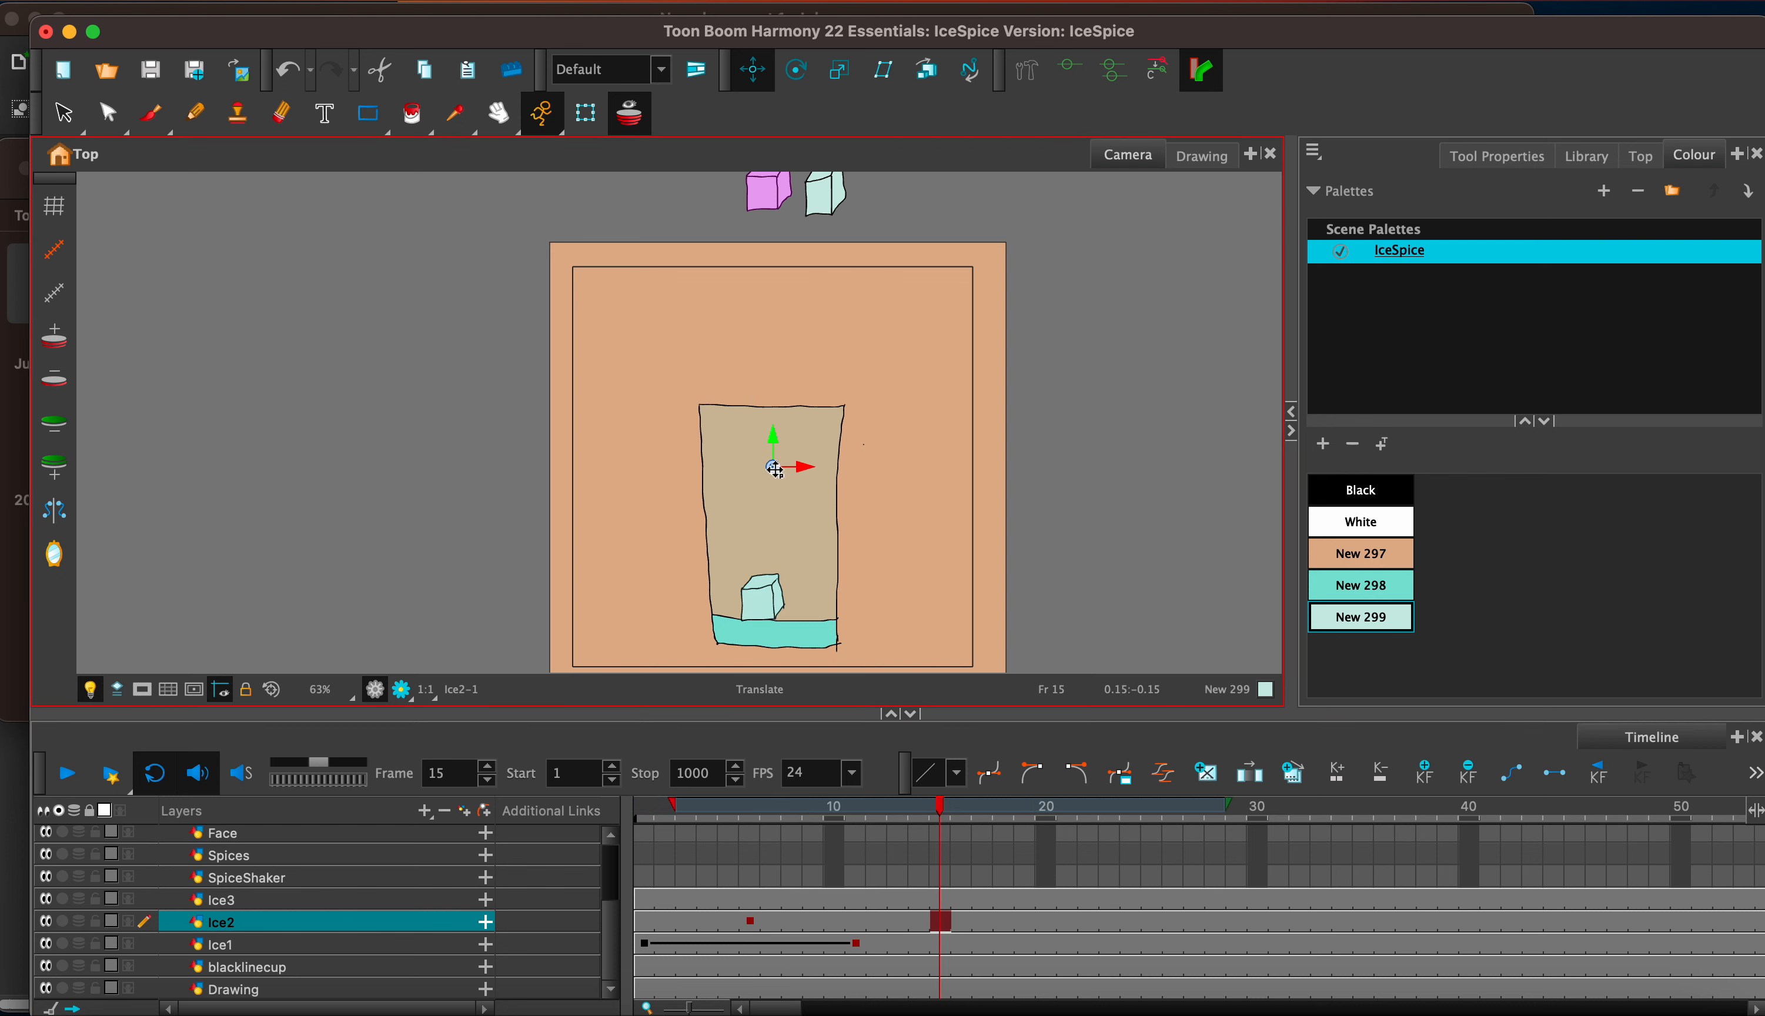
{"action": "left_click_drag", "start_coordinate": [776, 469], "coordinate": [807, 587]}
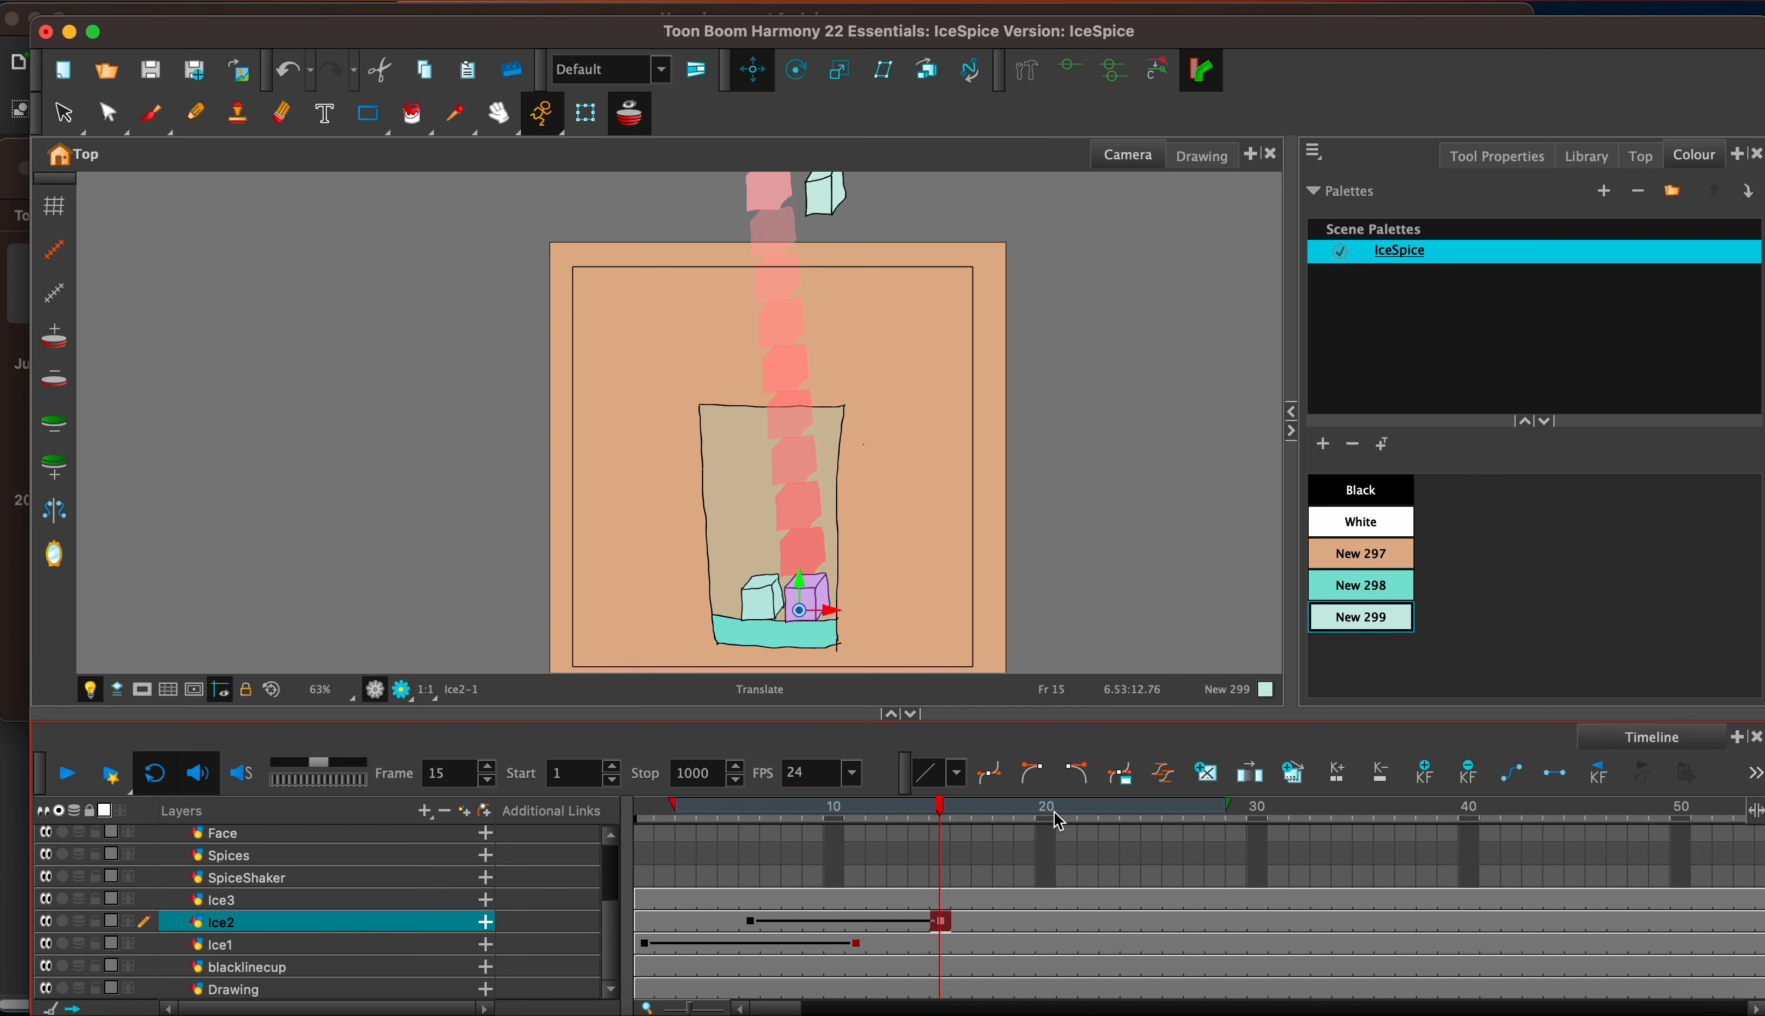
Step: Keyframe Ice3 at frame 12, translate it on top of the other two cubes at frame 20, and play the animation from frame 1
{"action": "left_click", "coordinate": [876, 899]}
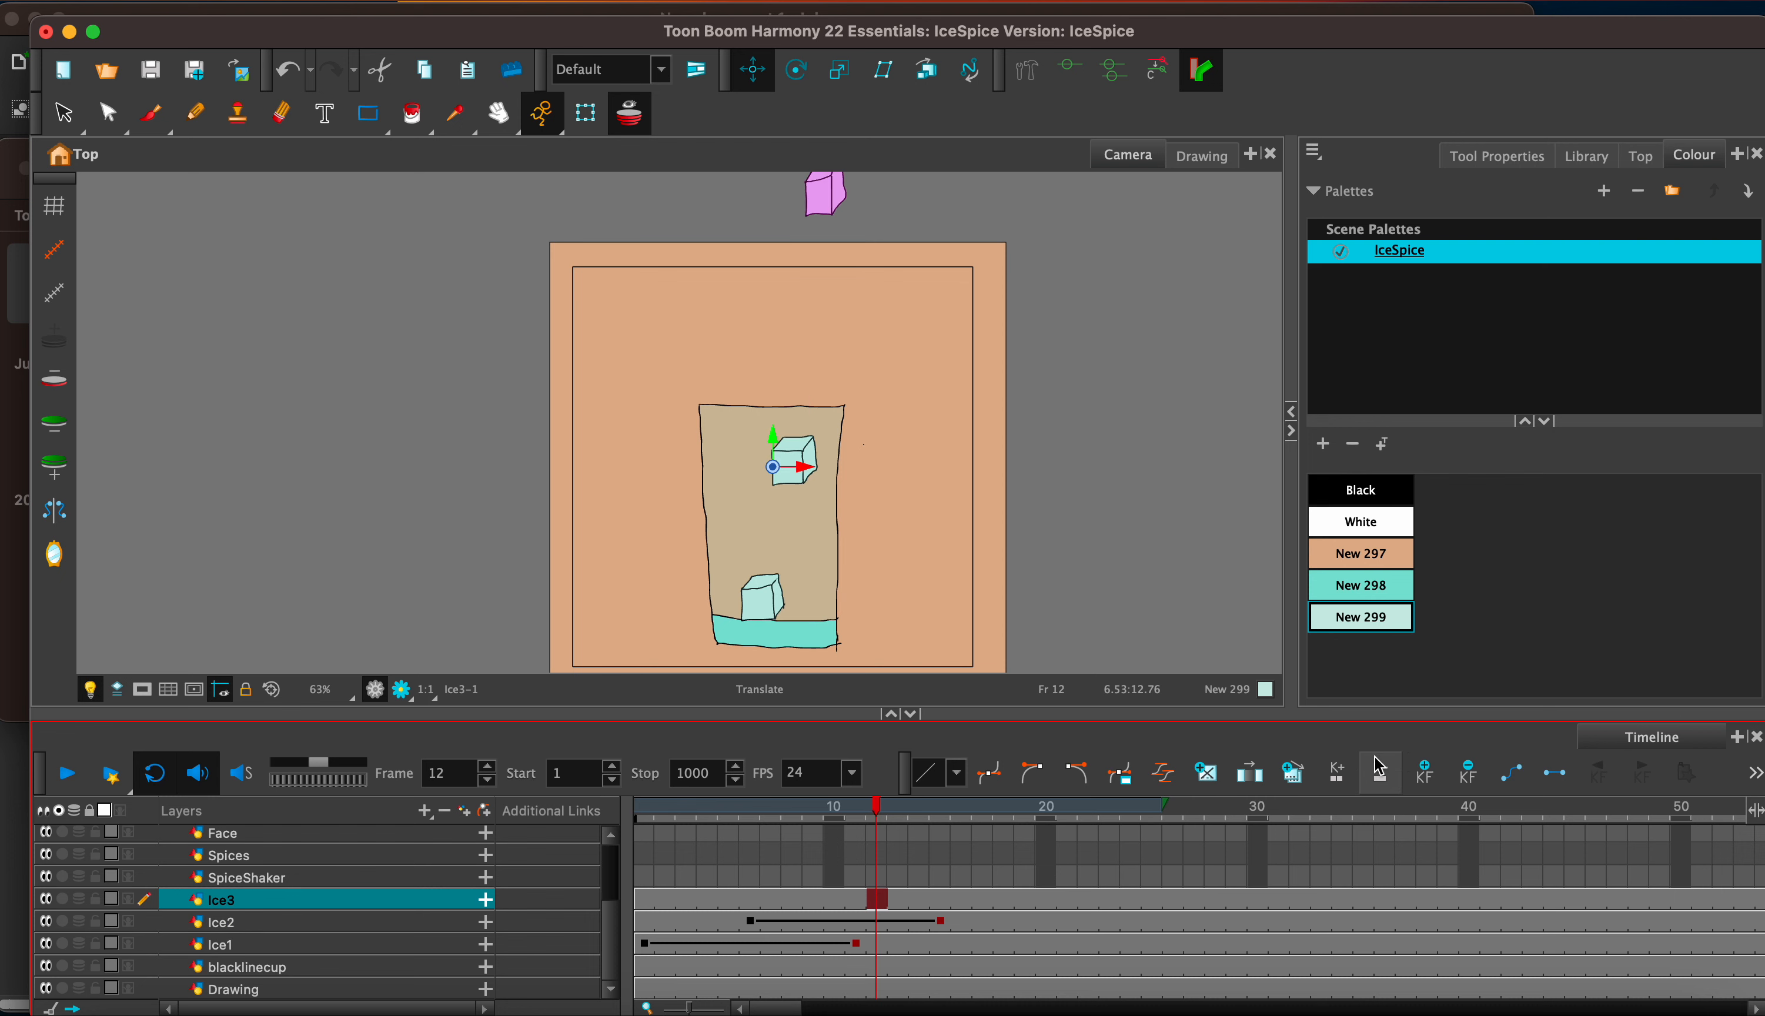
{"action": "left_click", "coordinate": [1425, 771]}
{"action": "left_click", "coordinate": [1047, 900]}
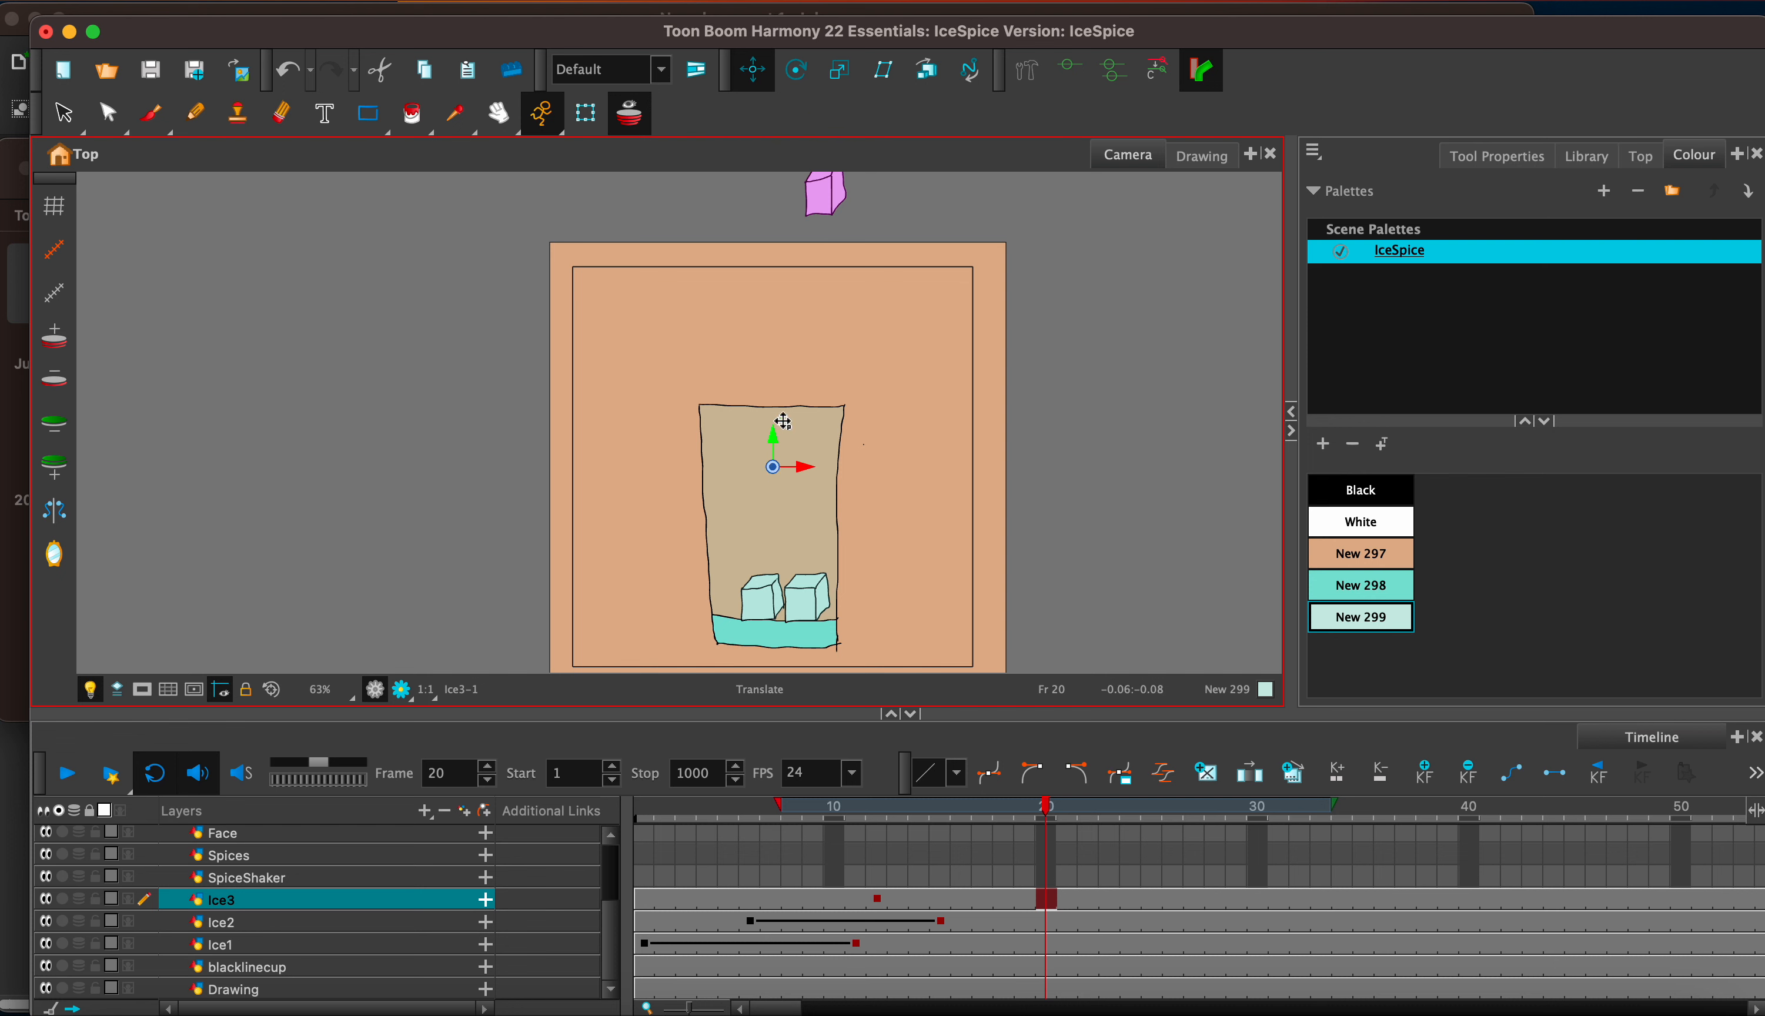
{"action": "left_click", "coordinate": [820, 209]}
{"action": "left_click_drag", "start_coordinate": [821, 209], "coordinate": [803, 585]}
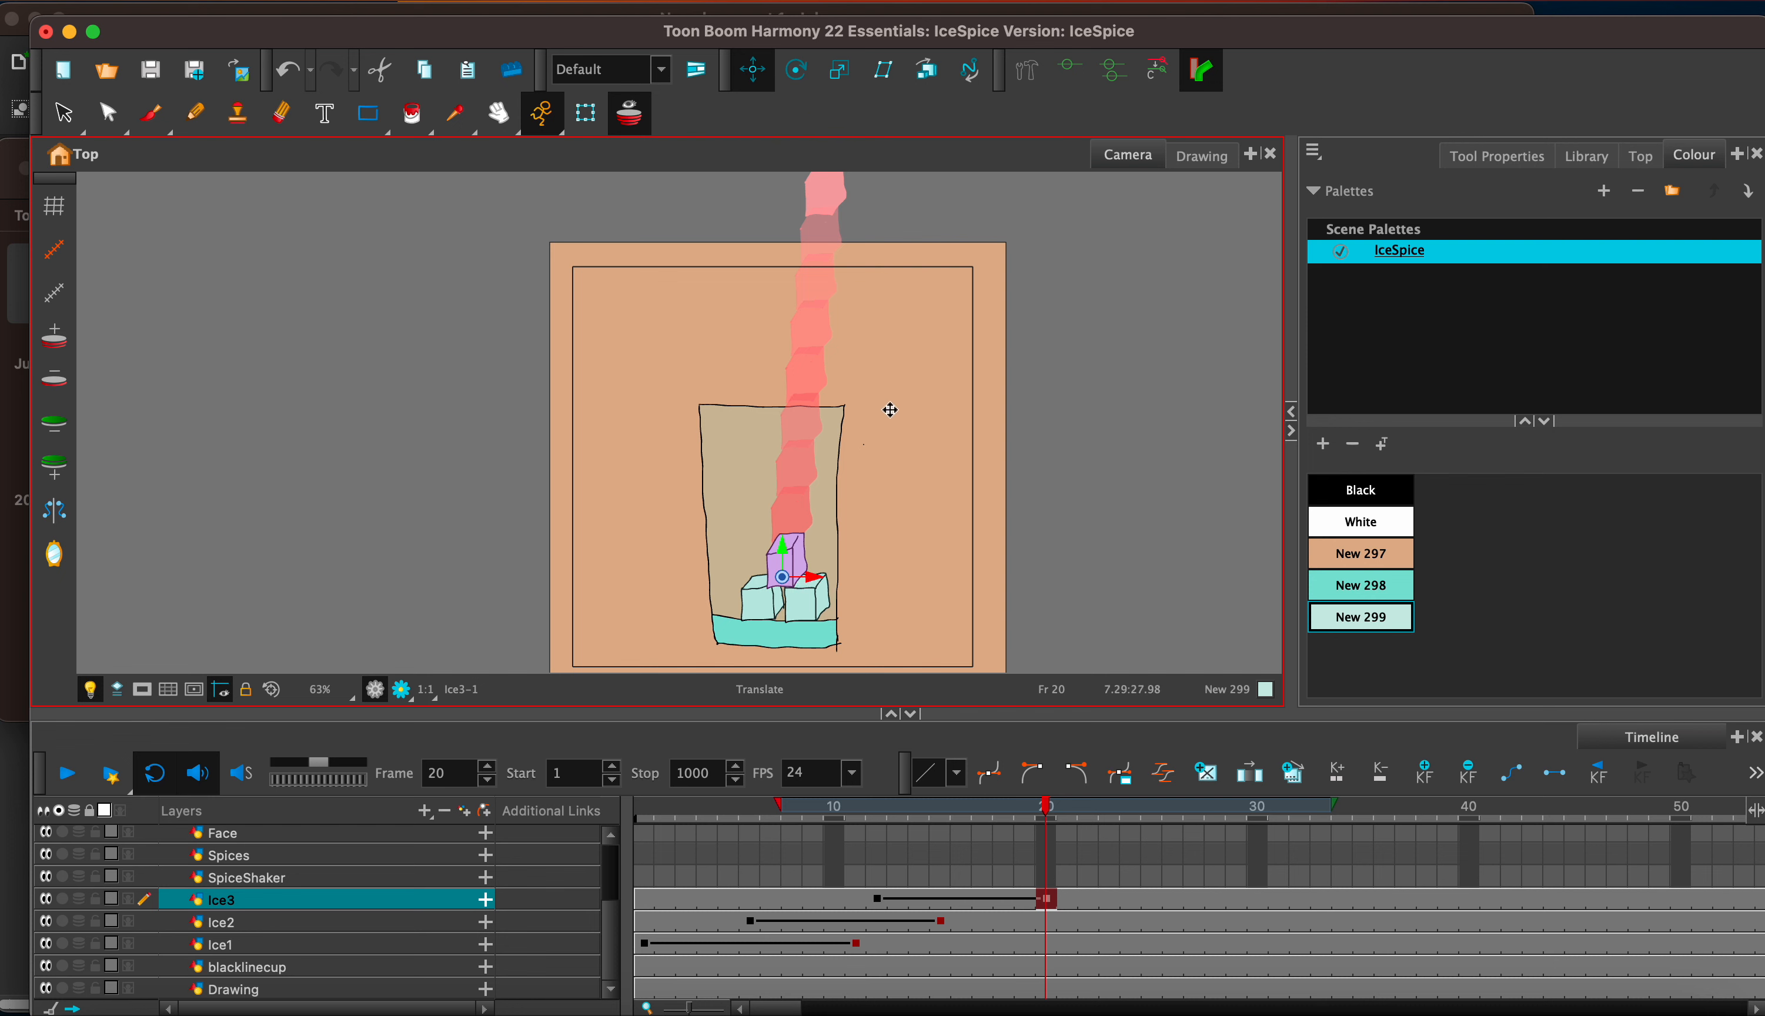
{"action": "left_click", "coordinate": [648, 813]}
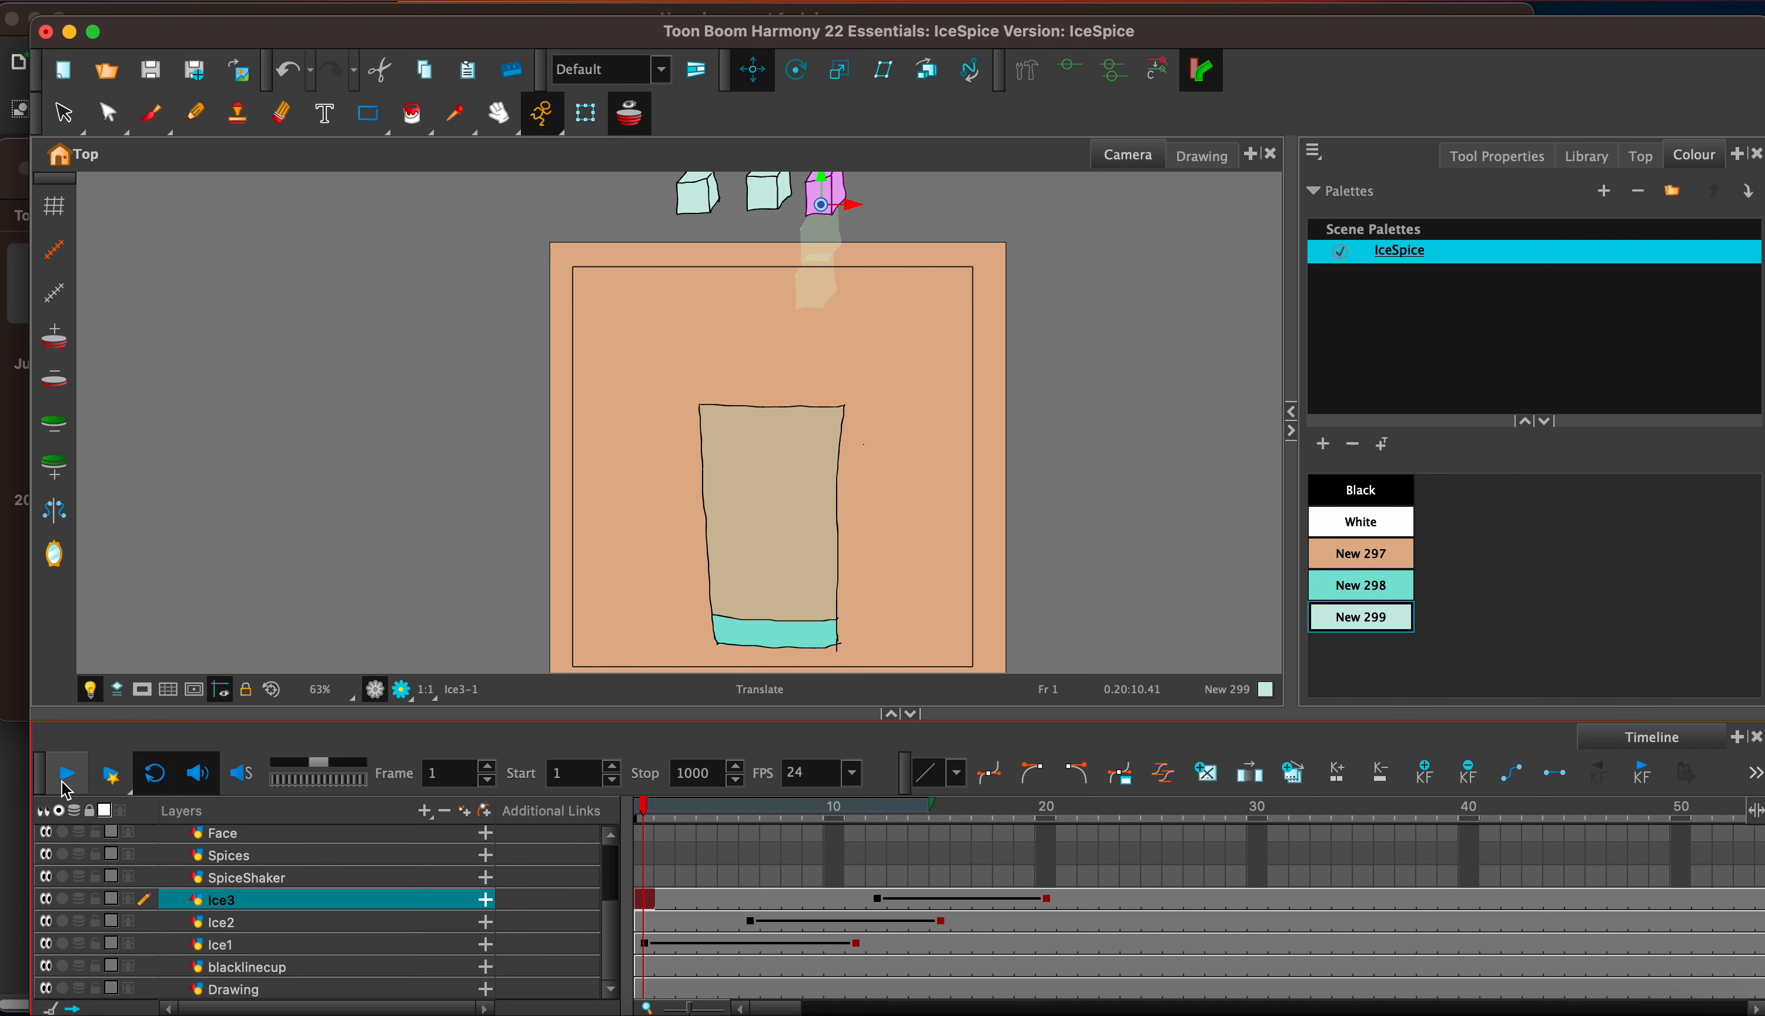
{"action": "left_click", "coordinate": [67, 778]}
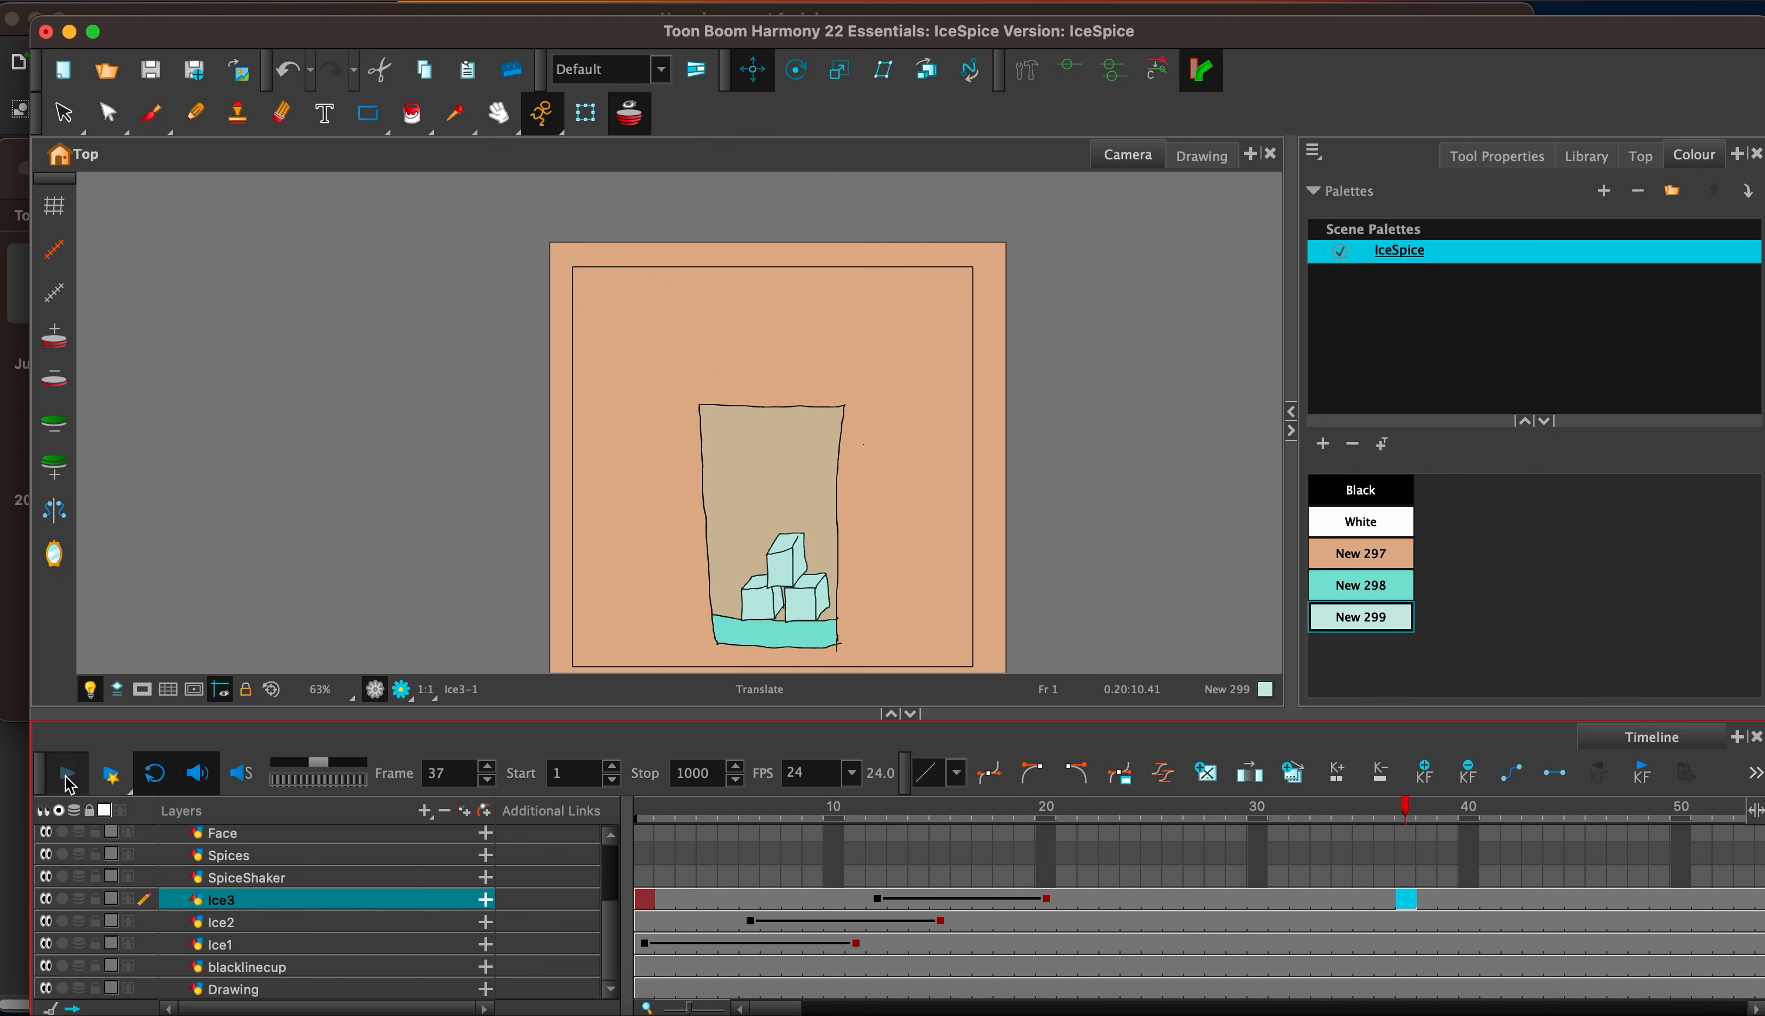
{"action": "left_click", "coordinate": [67, 778]}
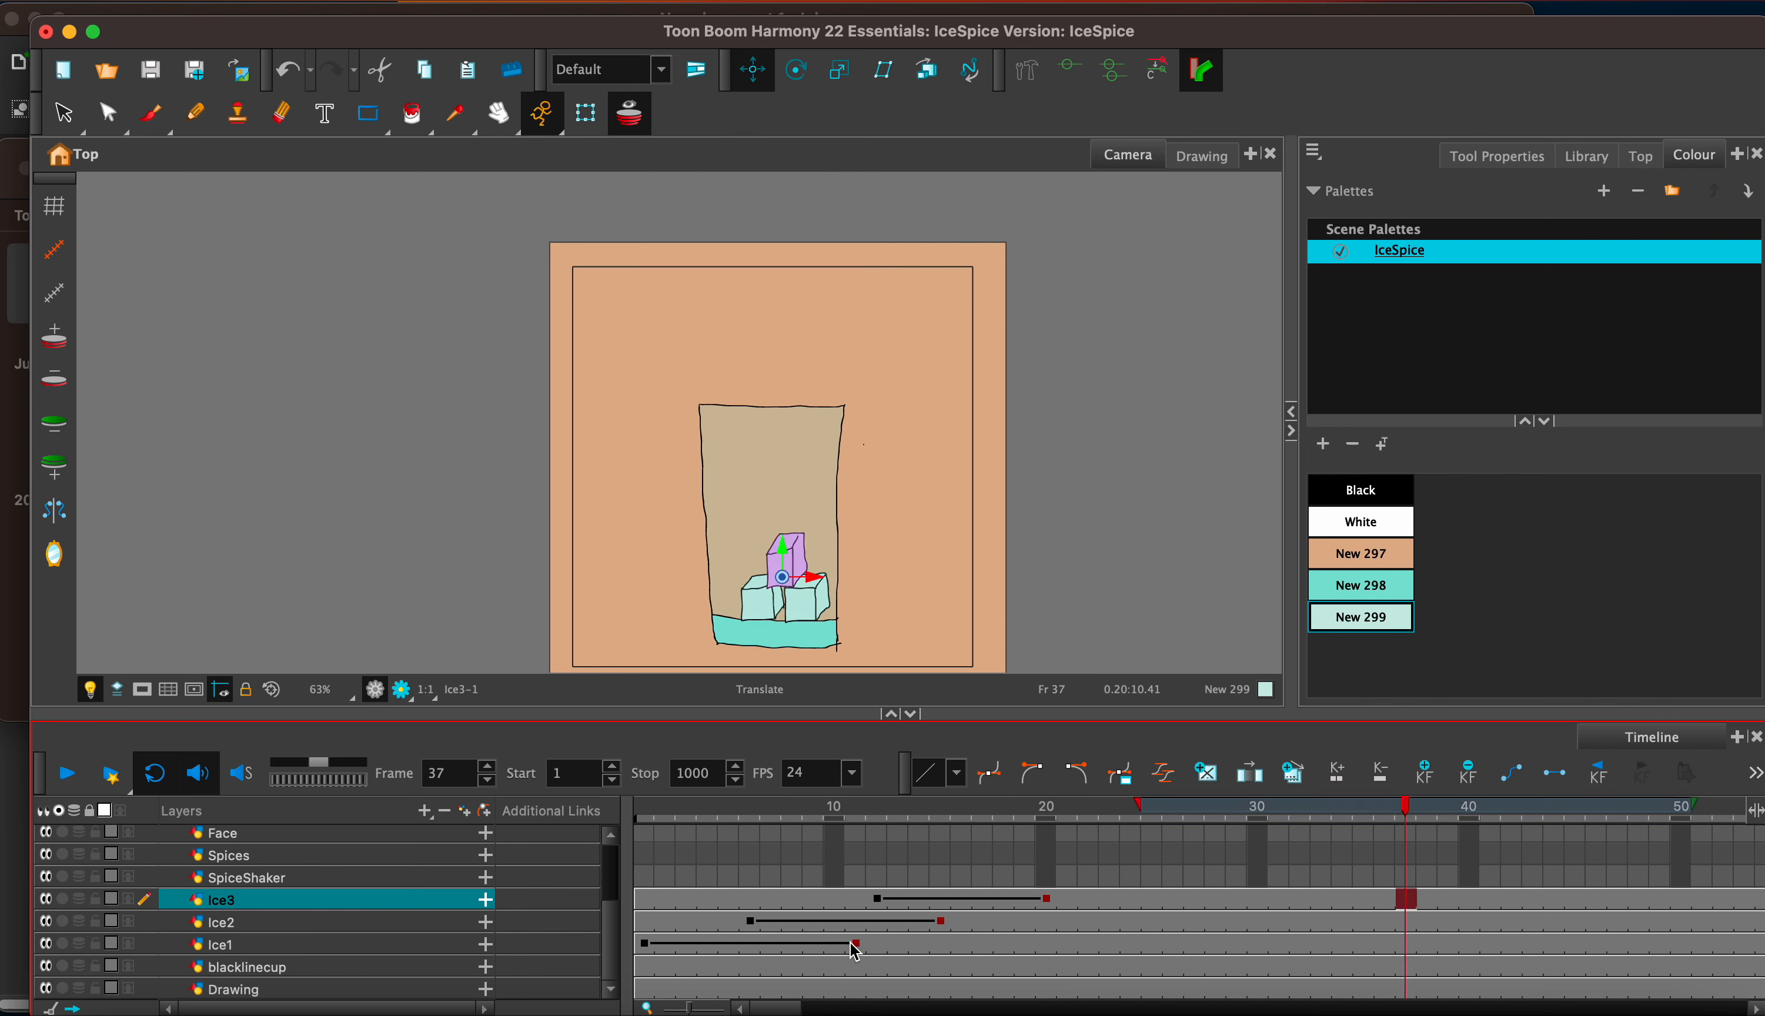
Step: Rotate the Ice1 cube to a tilt at its frame 1 keyframe and turn it upright at frame 11
{"action": "left_click", "coordinate": [652, 944]}
{"action": "left_click", "coordinate": [798, 75]}
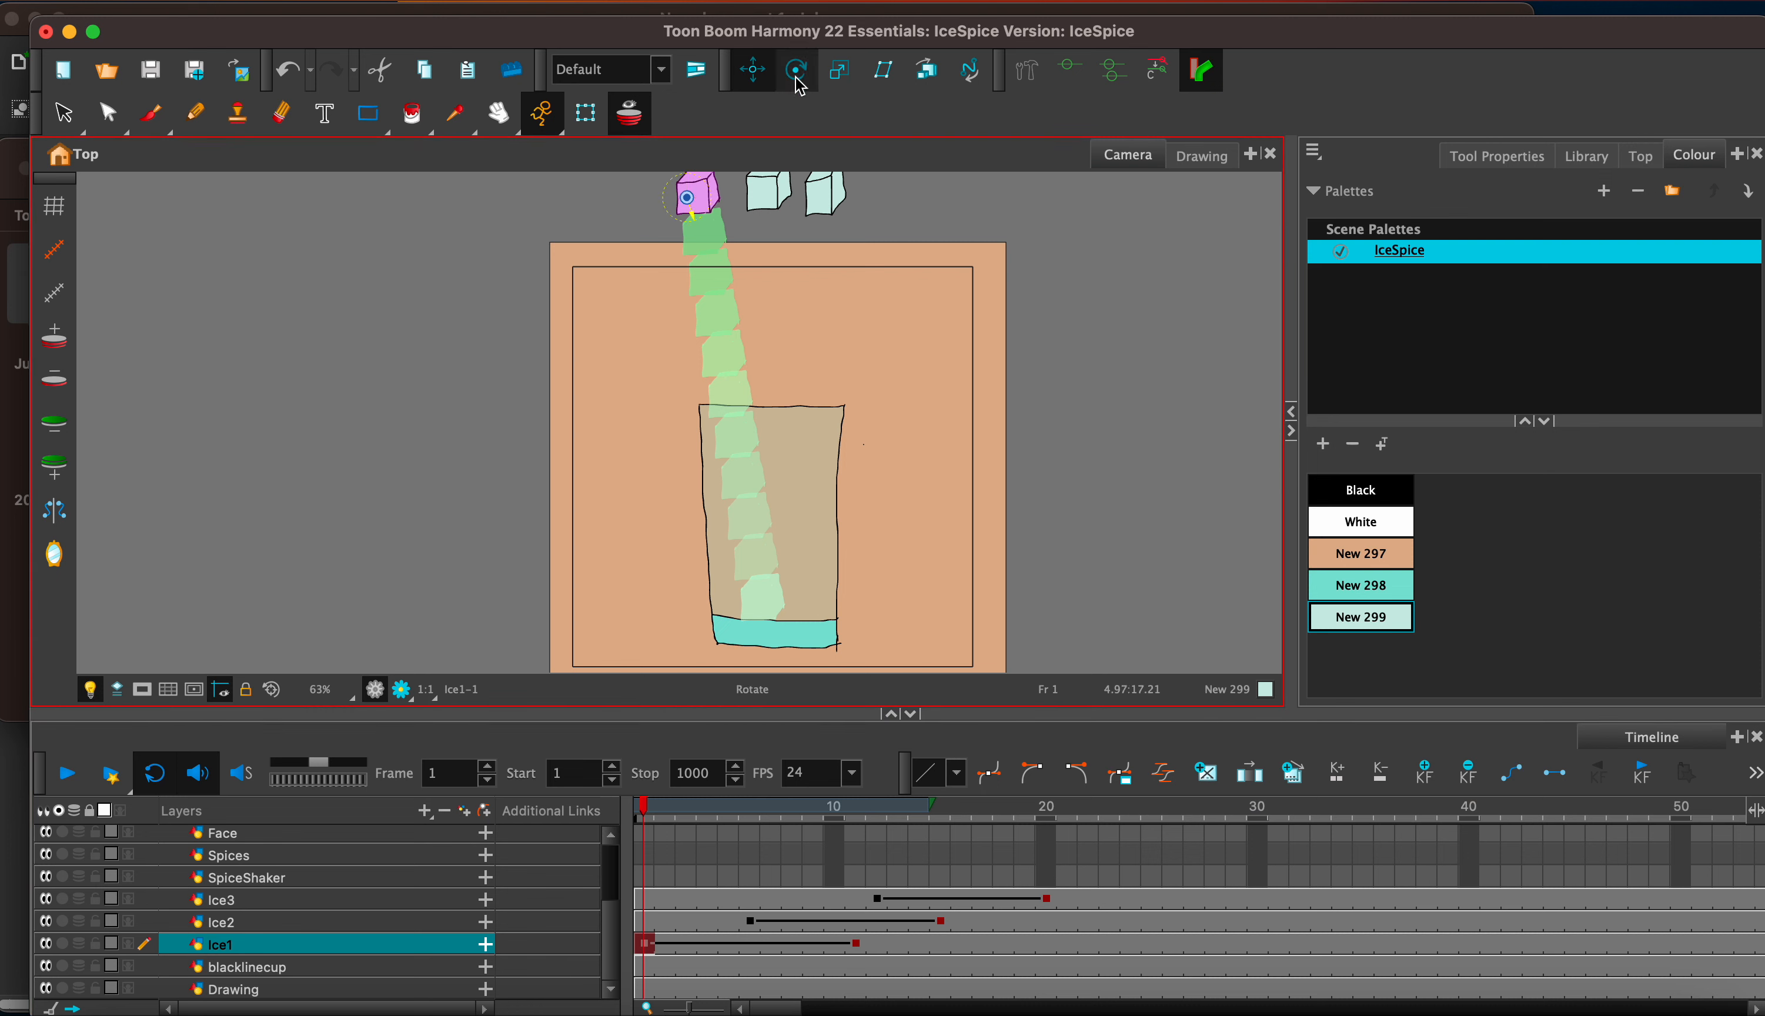
{"action": "left_click_drag", "start_coordinate": [718, 206], "coordinate": [711, 222]}
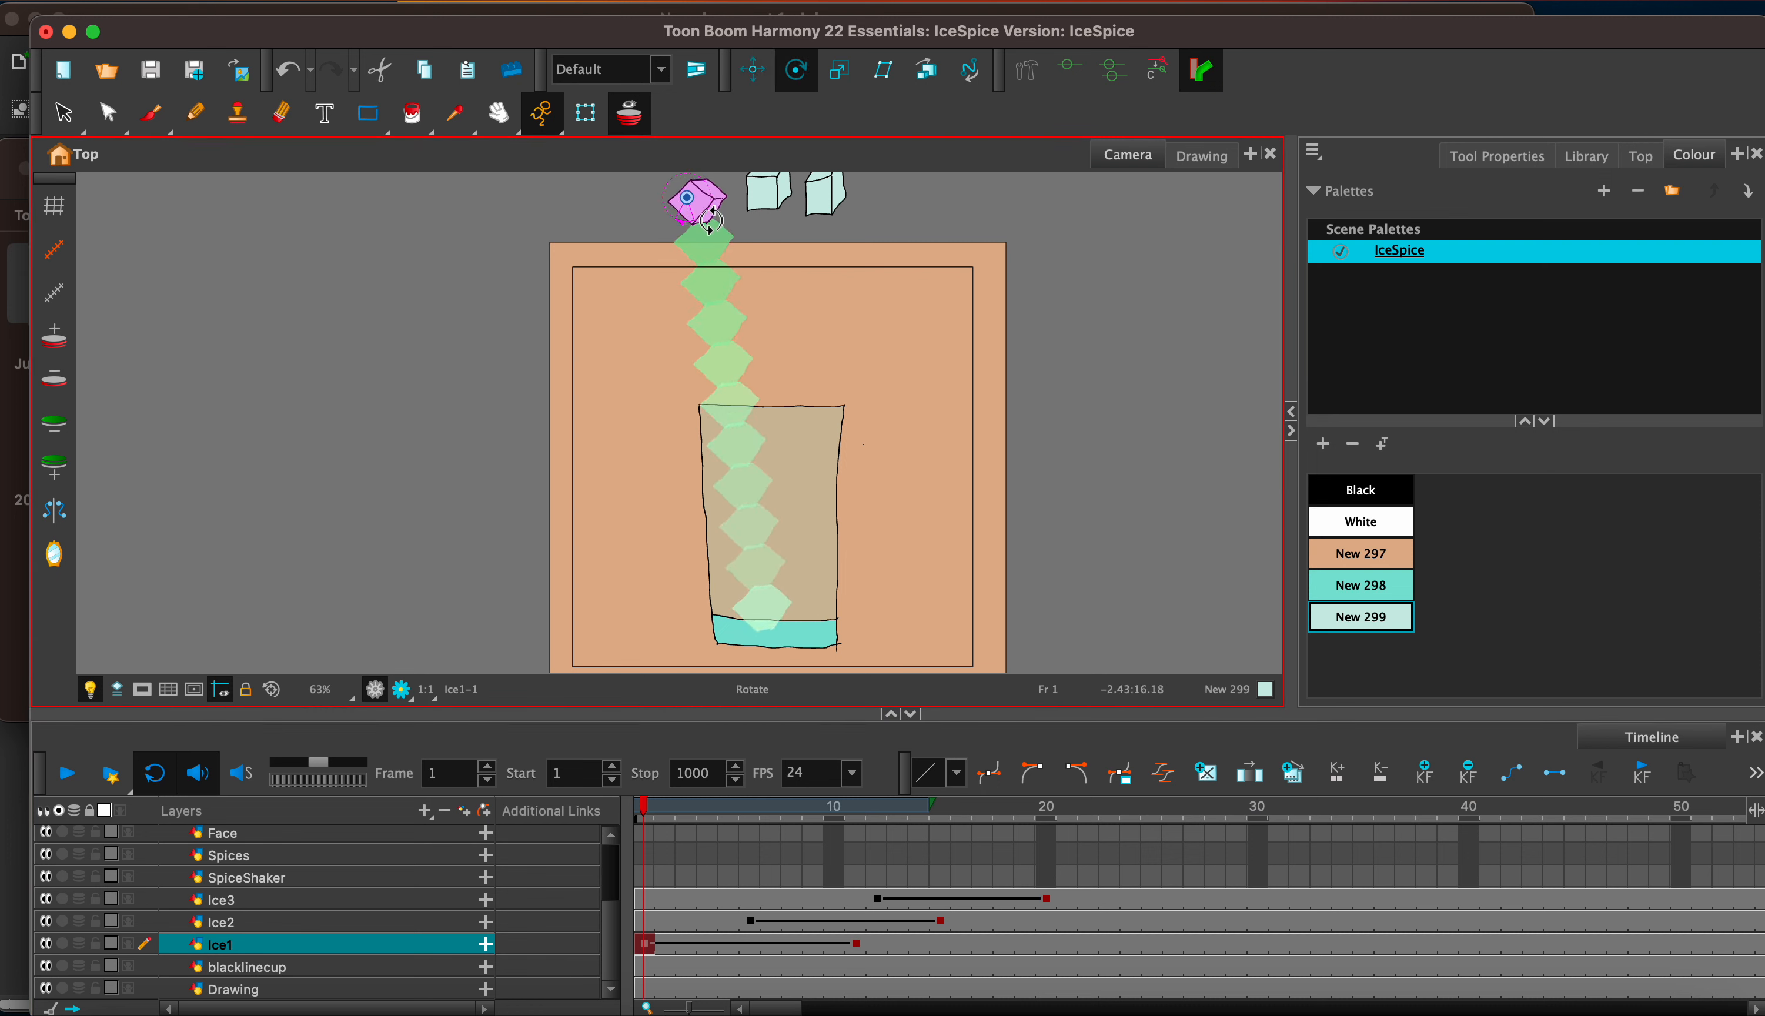
{"action": "left_click", "coordinate": [856, 944]}
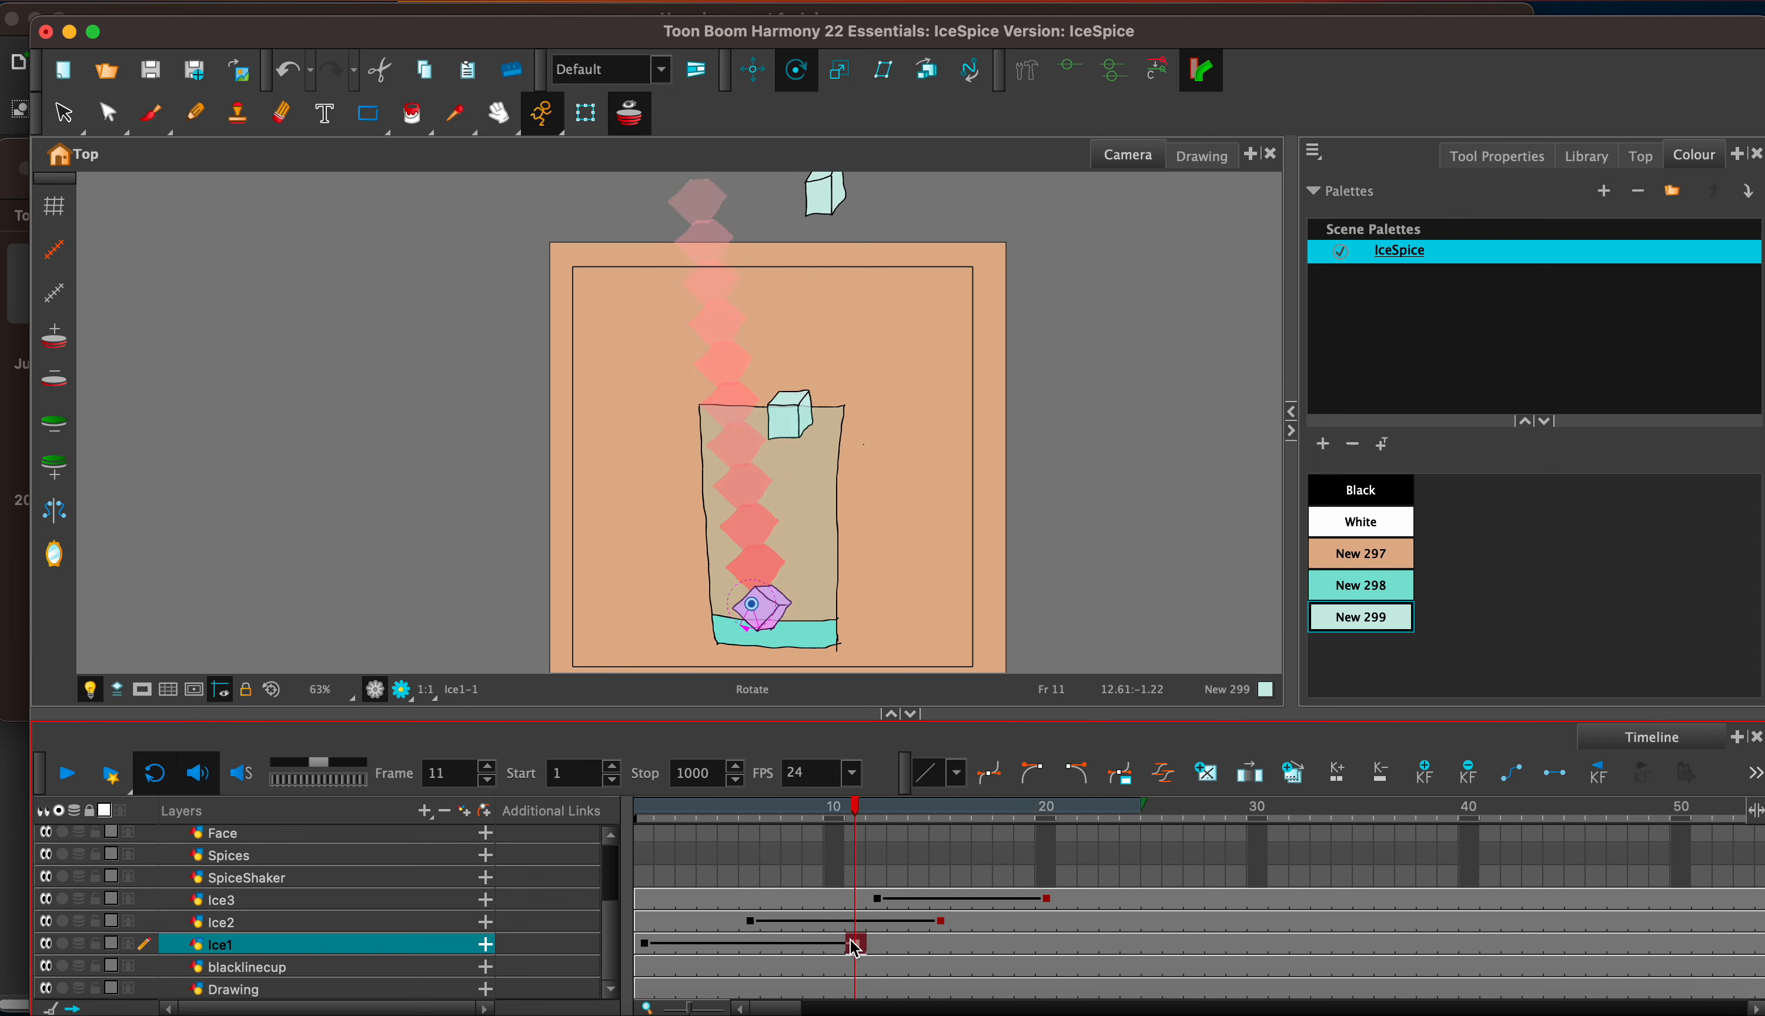
{"action": "left_click_drag", "start_coordinate": [773, 592], "coordinate": [762, 582]}
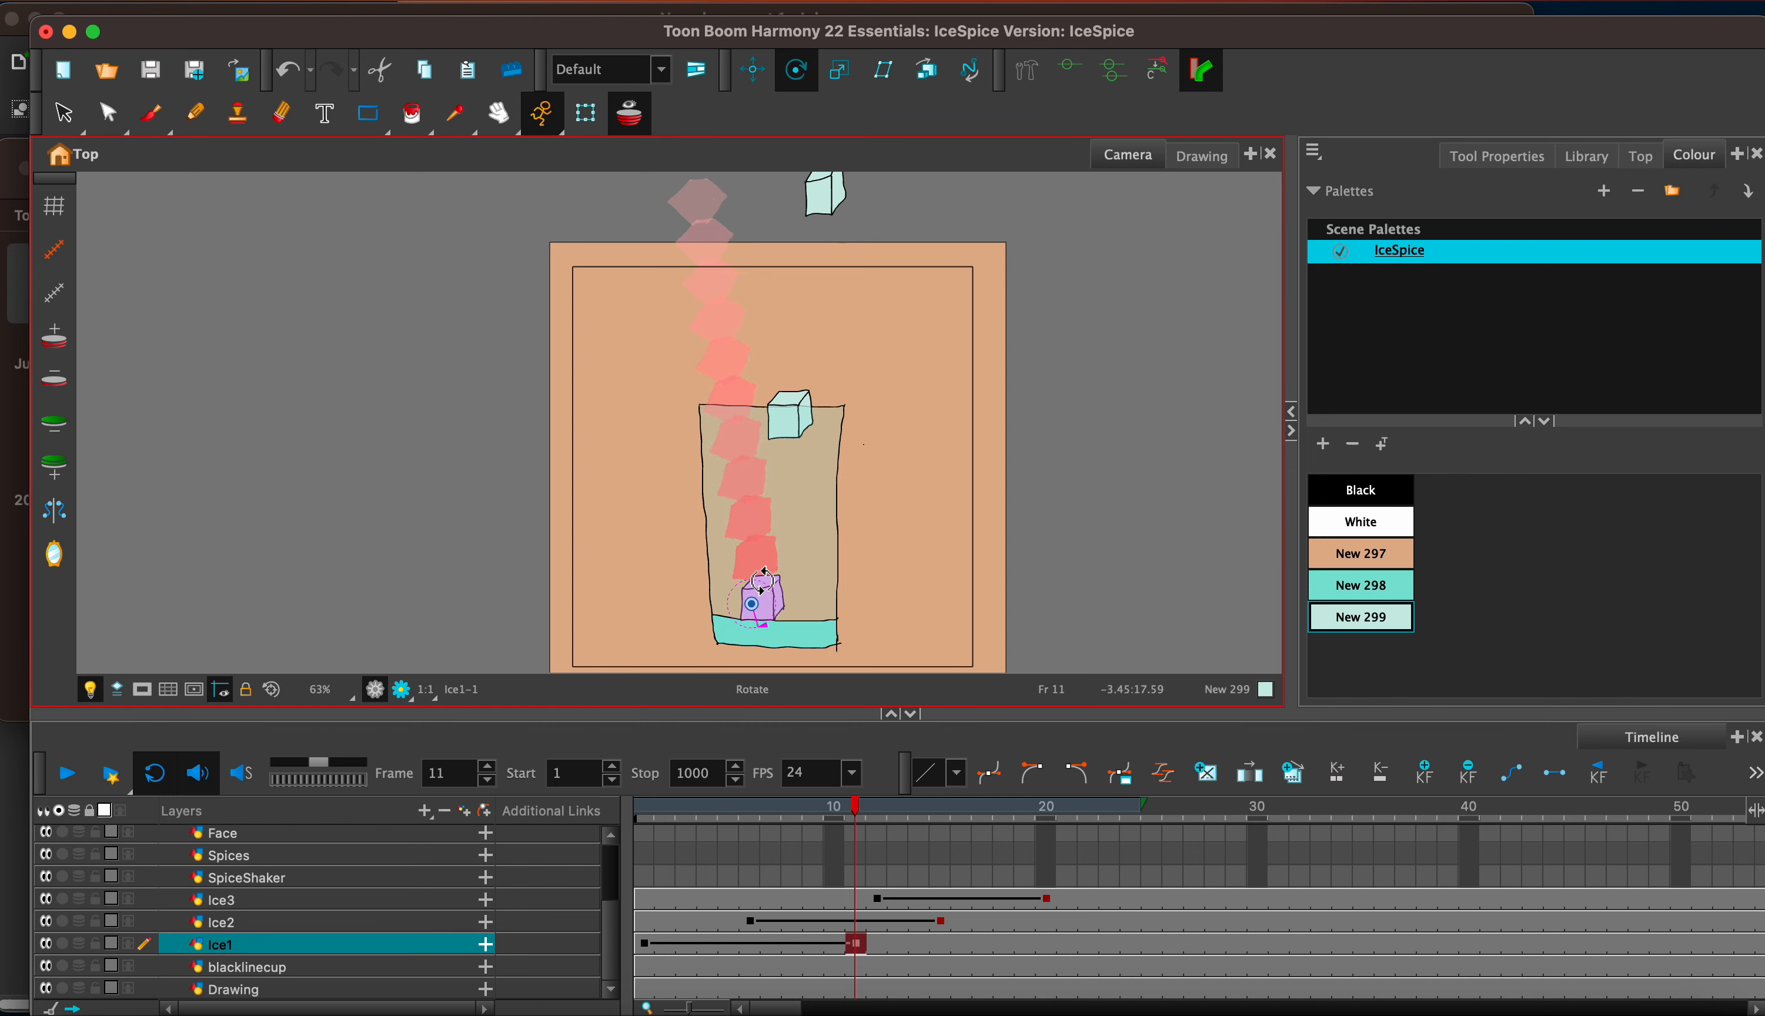
Step: Rotate the Ice2 cube to a tilt at its frame 6 keyframe and turn it upright at frame 15
{"action": "left_click", "coordinate": [748, 922]}
{"action": "left_click_drag", "start_coordinate": [730, 197], "coordinate": [745, 216]}
{"action": "left_click", "coordinate": [941, 922]}
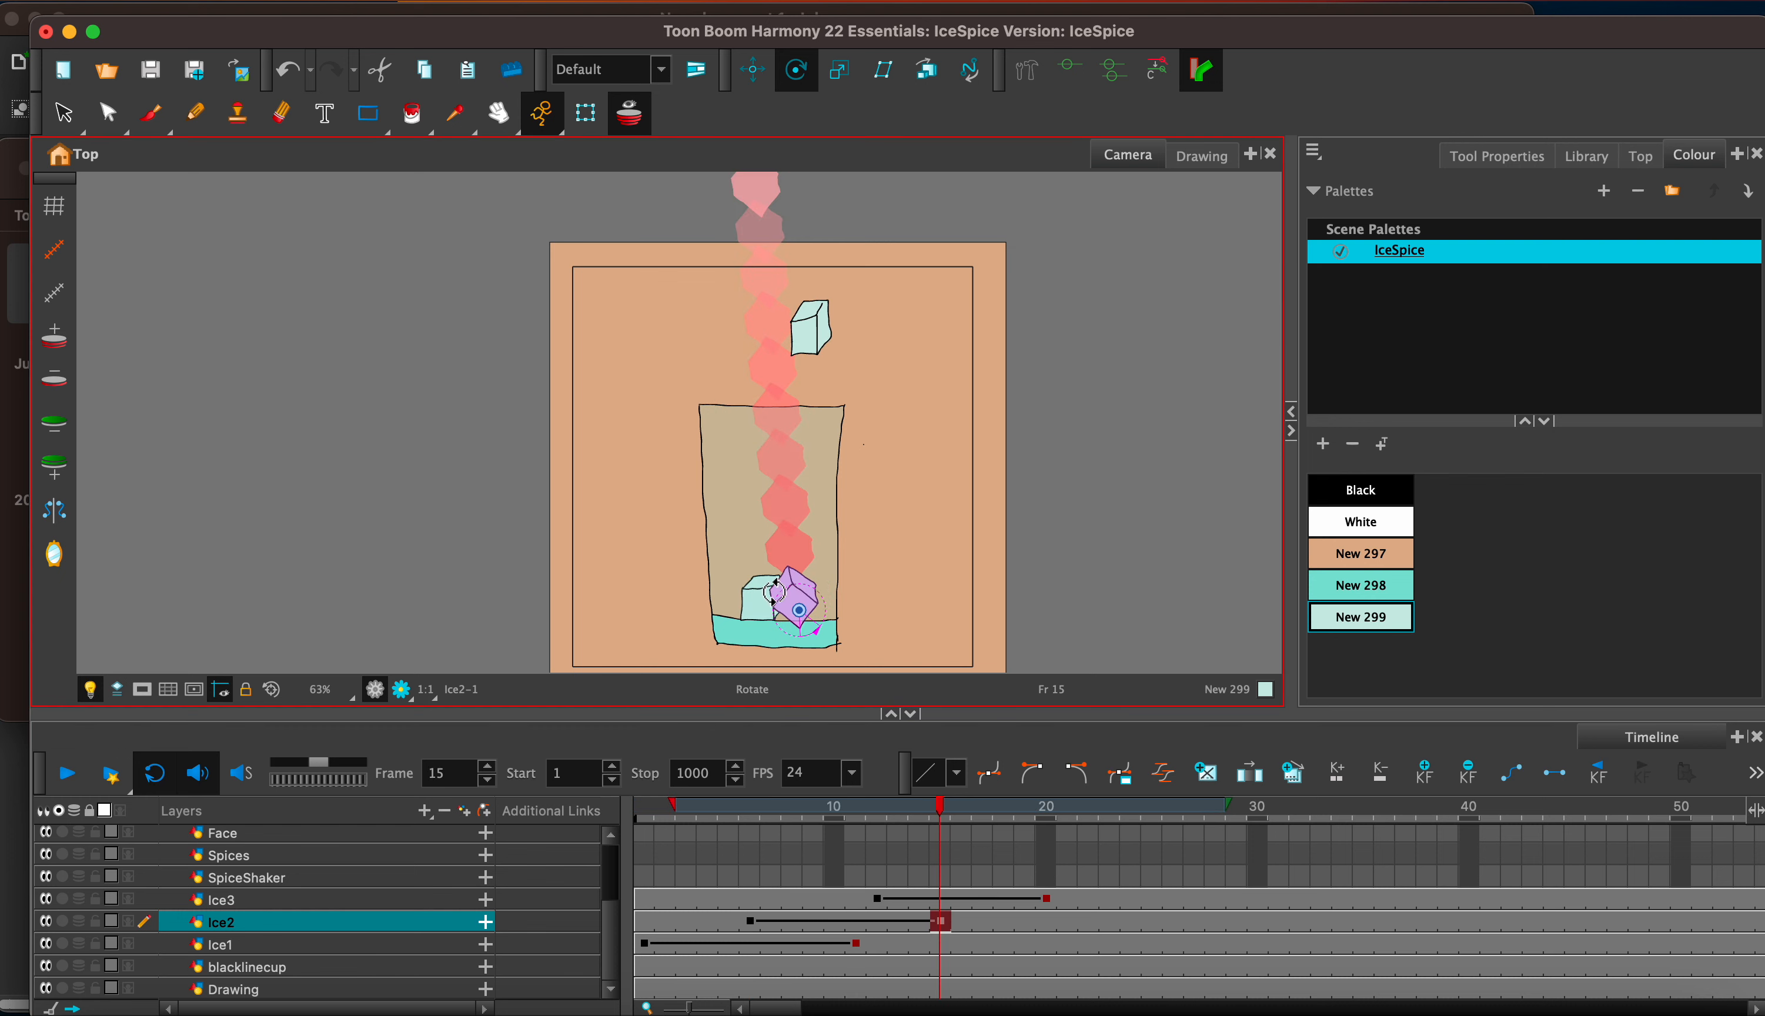
{"action": "left_click_drag", "start_coordinate": [813, 592], "coordinate": [827, 611]}
Step: Tilt the Ice3 cube at its frame 12 keyframe, turn it upright at frame 20, and play the animation from frame 1
{"action": "left_click", "coordinate": [878, 899]}
{"action": "left_click", "coordinate": [820, 190]}
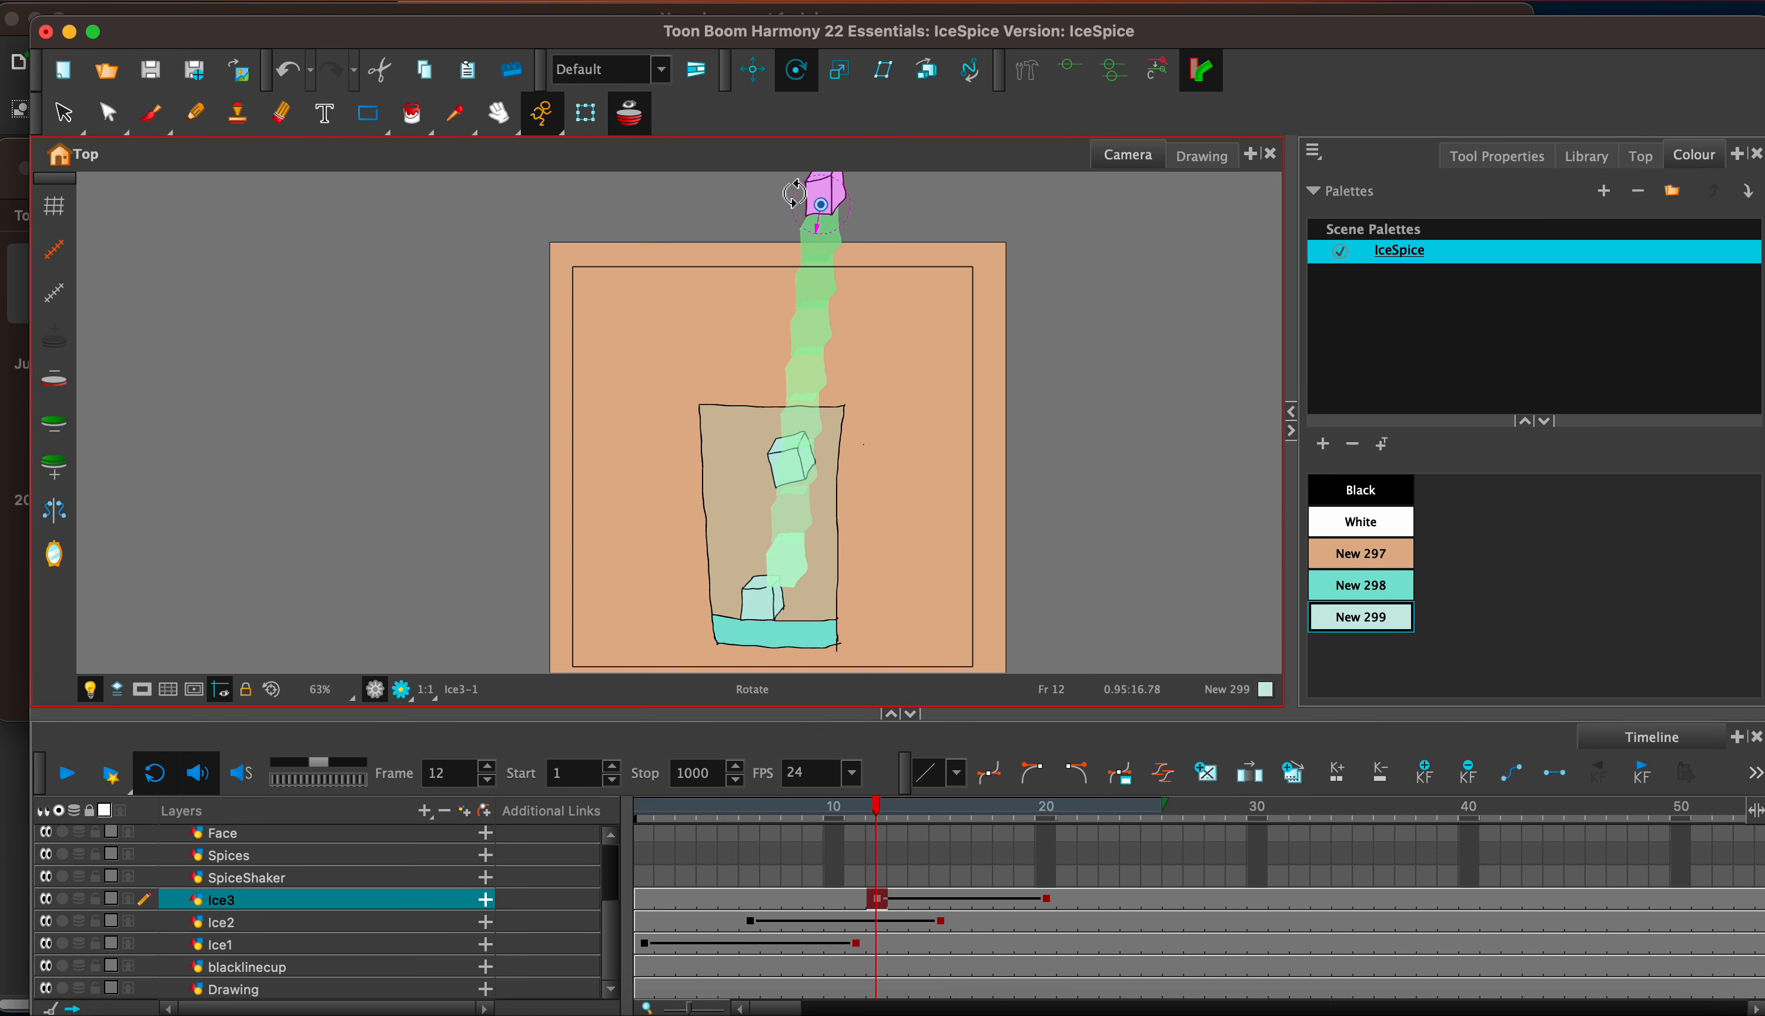
{"action": "left_click_drag", "start_coordinate": [789, 190], "coordinate": [794, 211]}
{"action": "left_click", "coordinate": [1047, 899]}
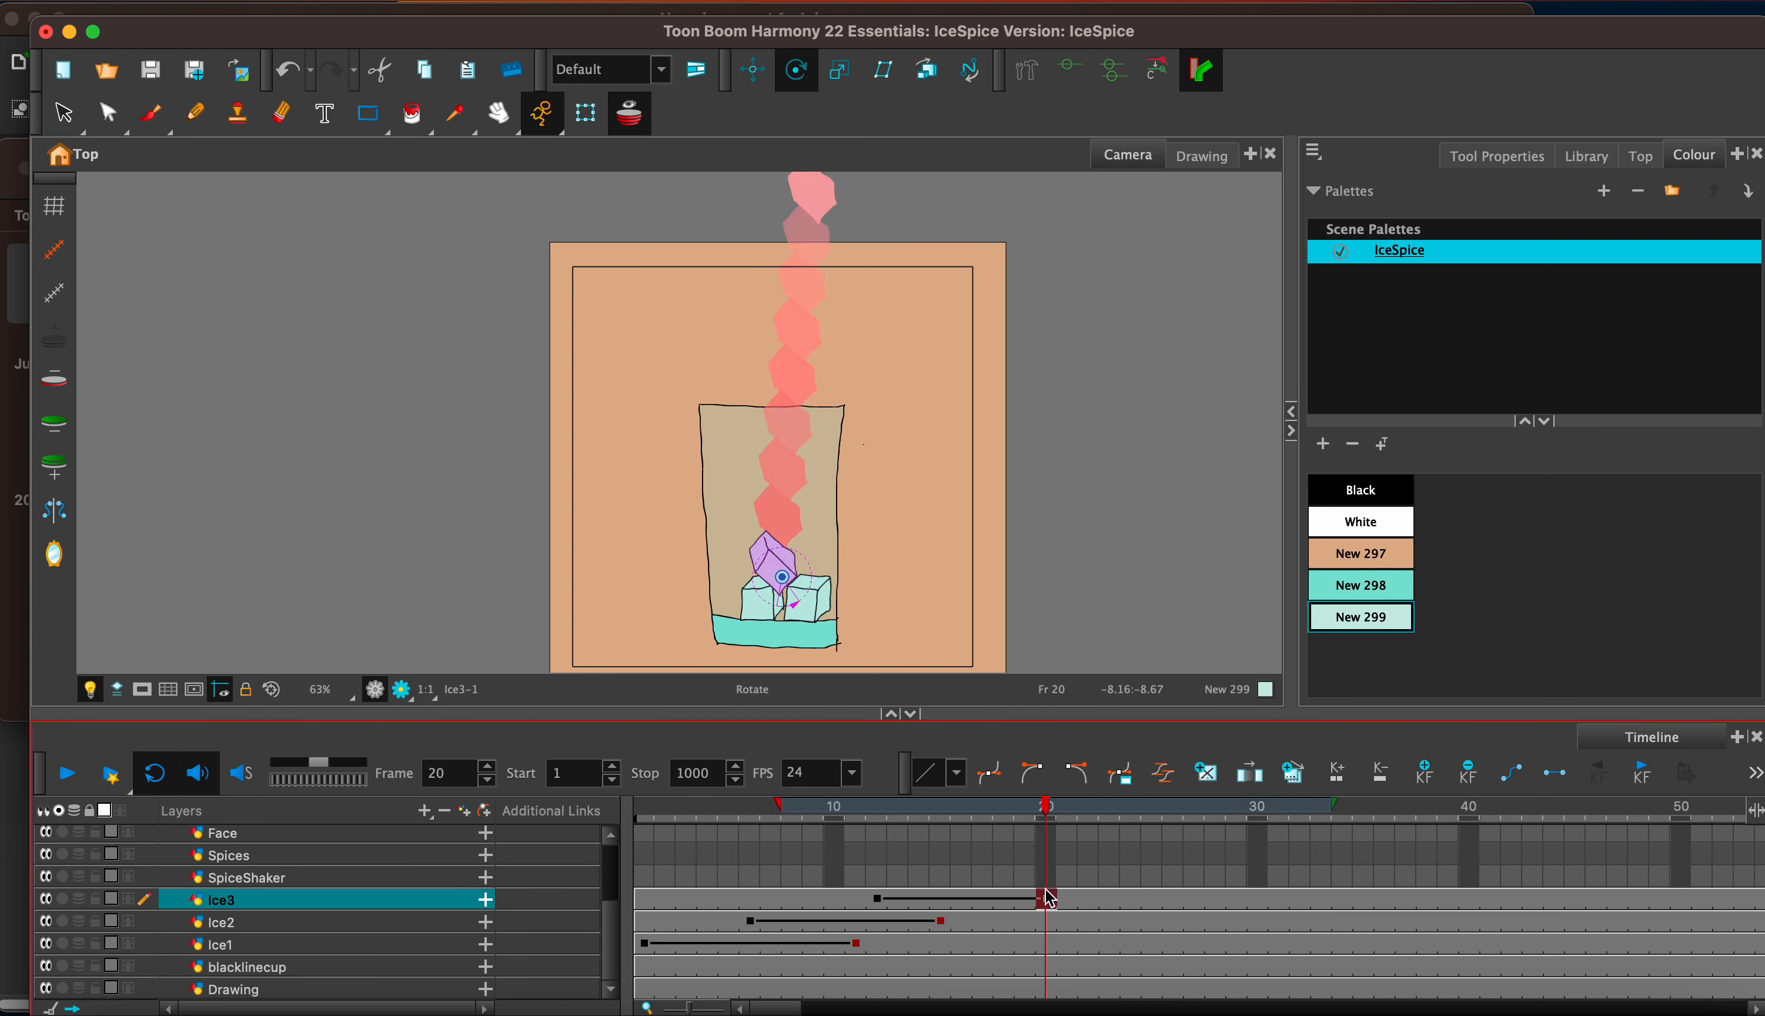
{"action": "left_click", "coordinate": [889, 452]}
{"action": "left_click_drag", "start_coordinate": [889, 452], "coordinate": [817, 568]}
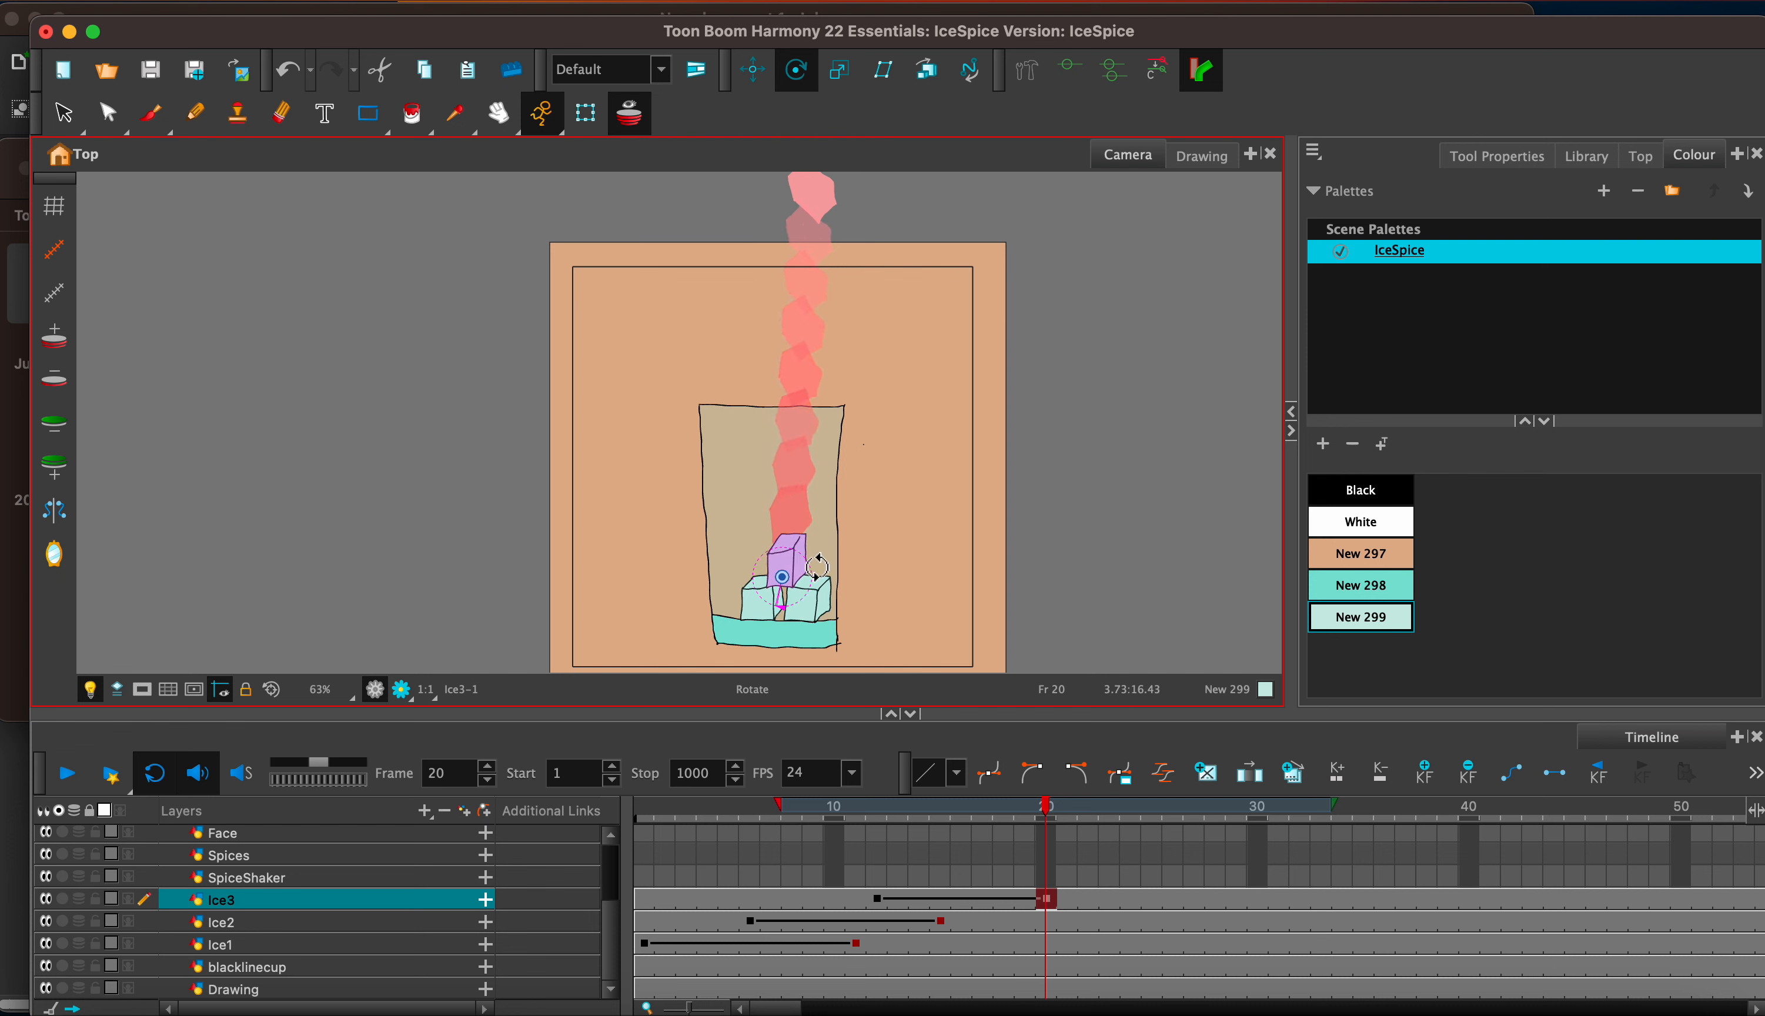
{"action": "left_click", "coordinate": [645, 812]}
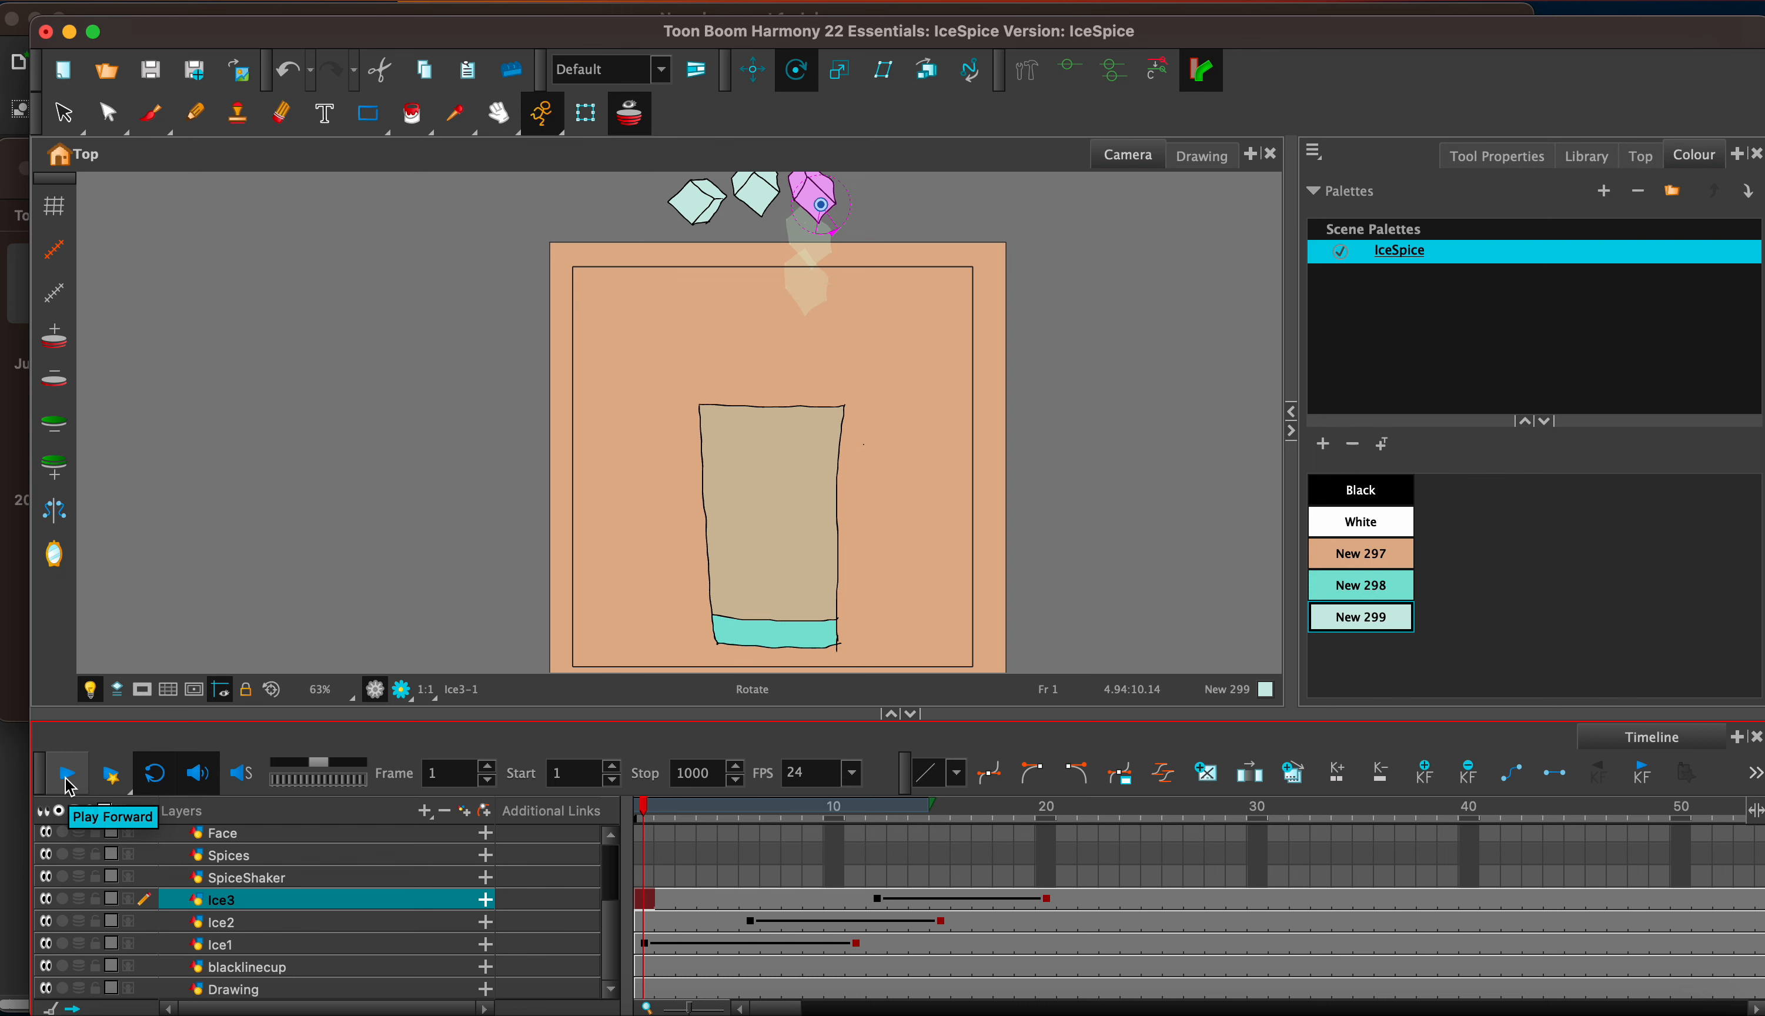
{"action": "left_click", "coordinate": [67, 774]}
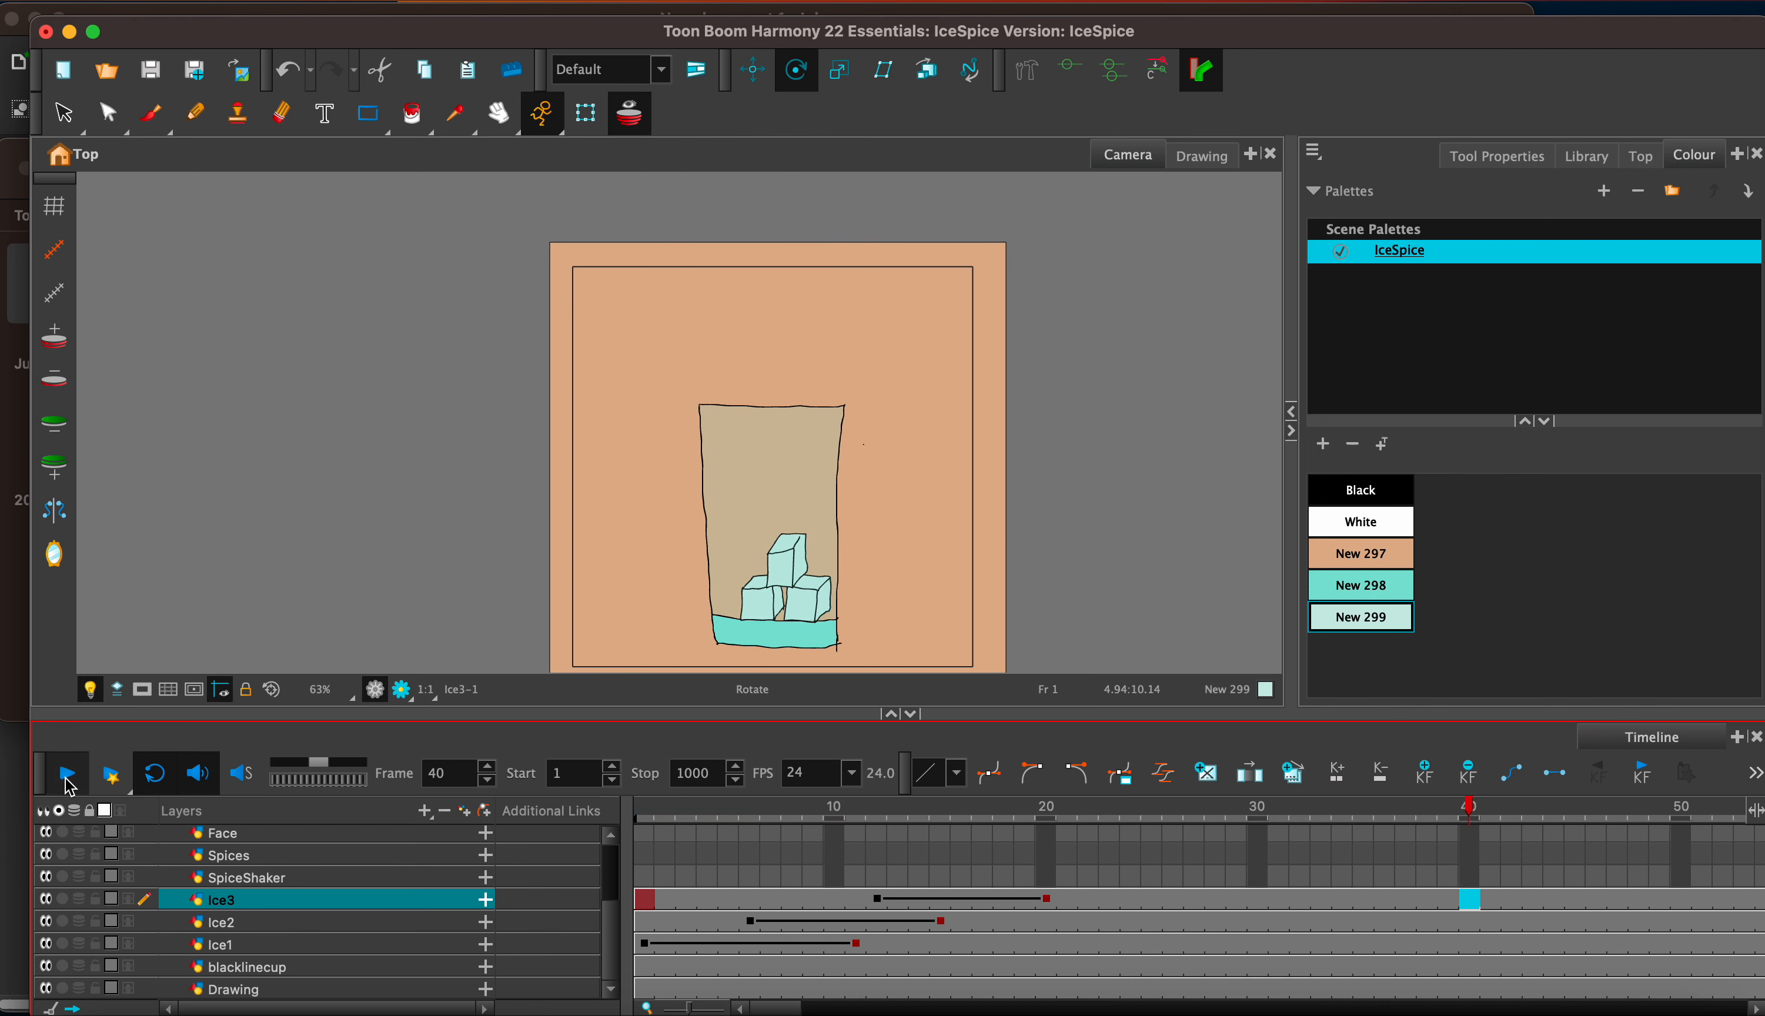
{"action": "left_click", "coordinate": [68, 782]}
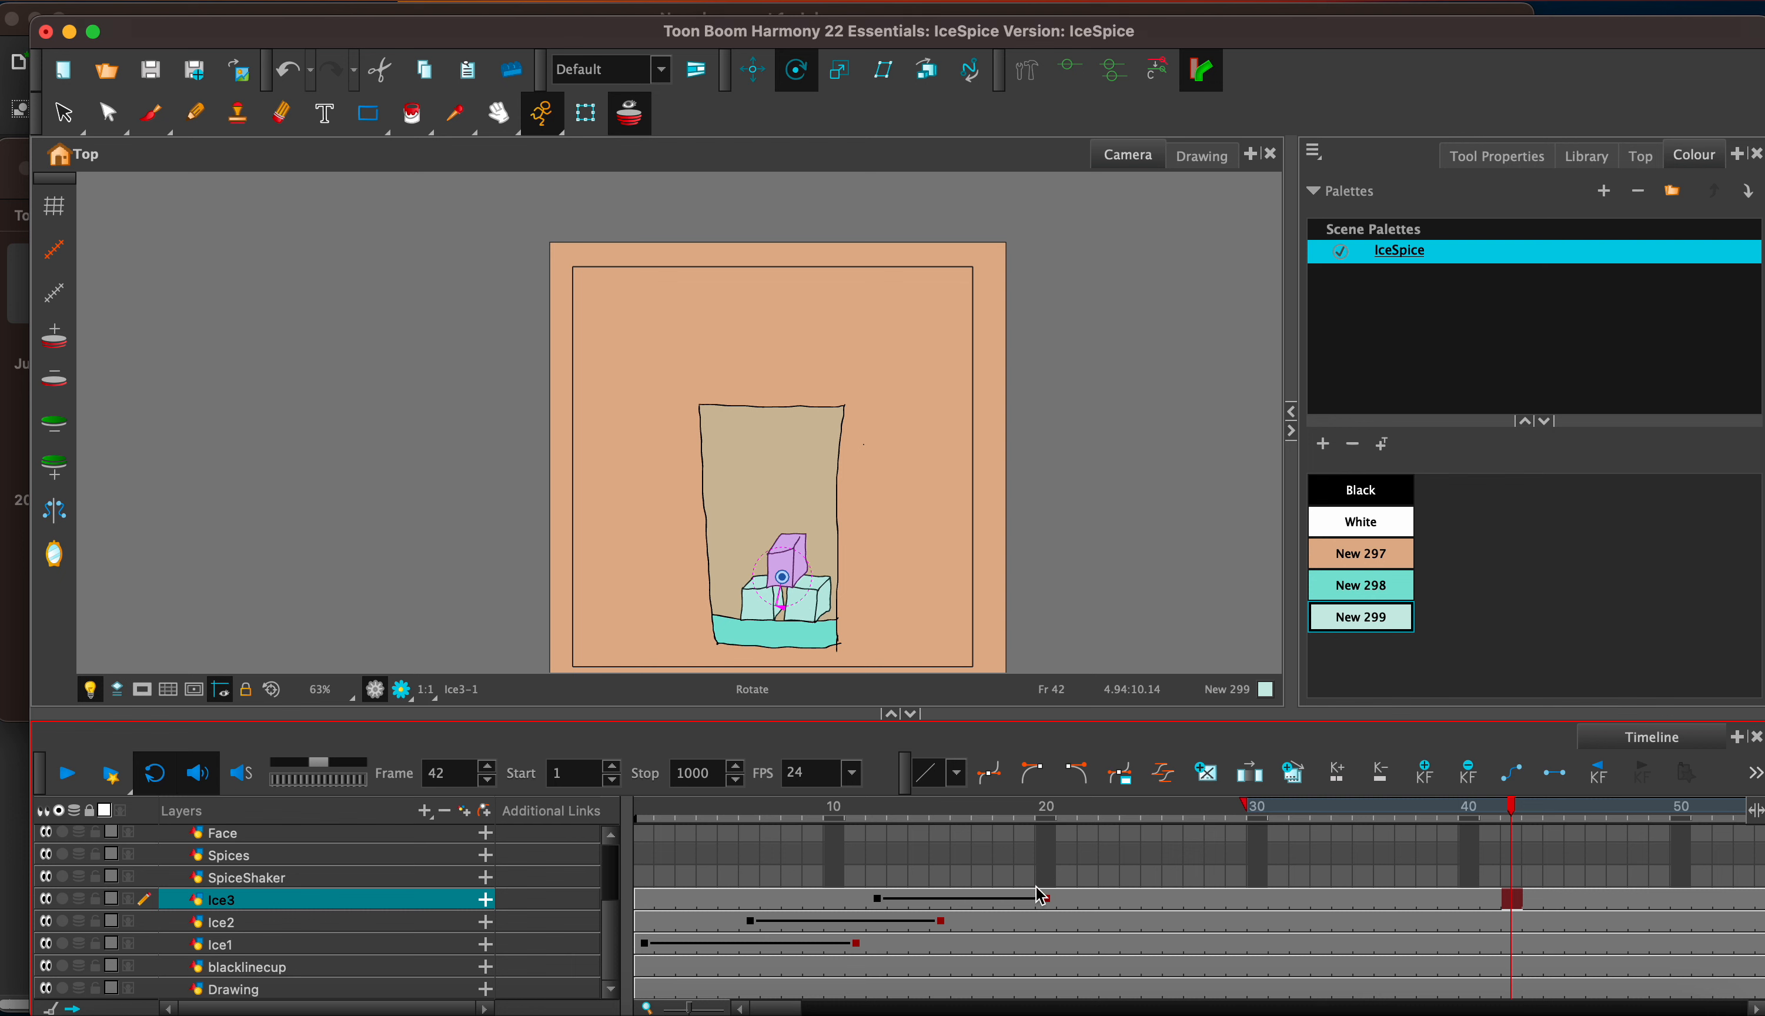
Step: Draw the black brush outline of a spice shaker with a domed cap left of the glass, on the SpiceShaker layer at frame 21
{"action": "left_click", "coordinate": [1068, 876]}
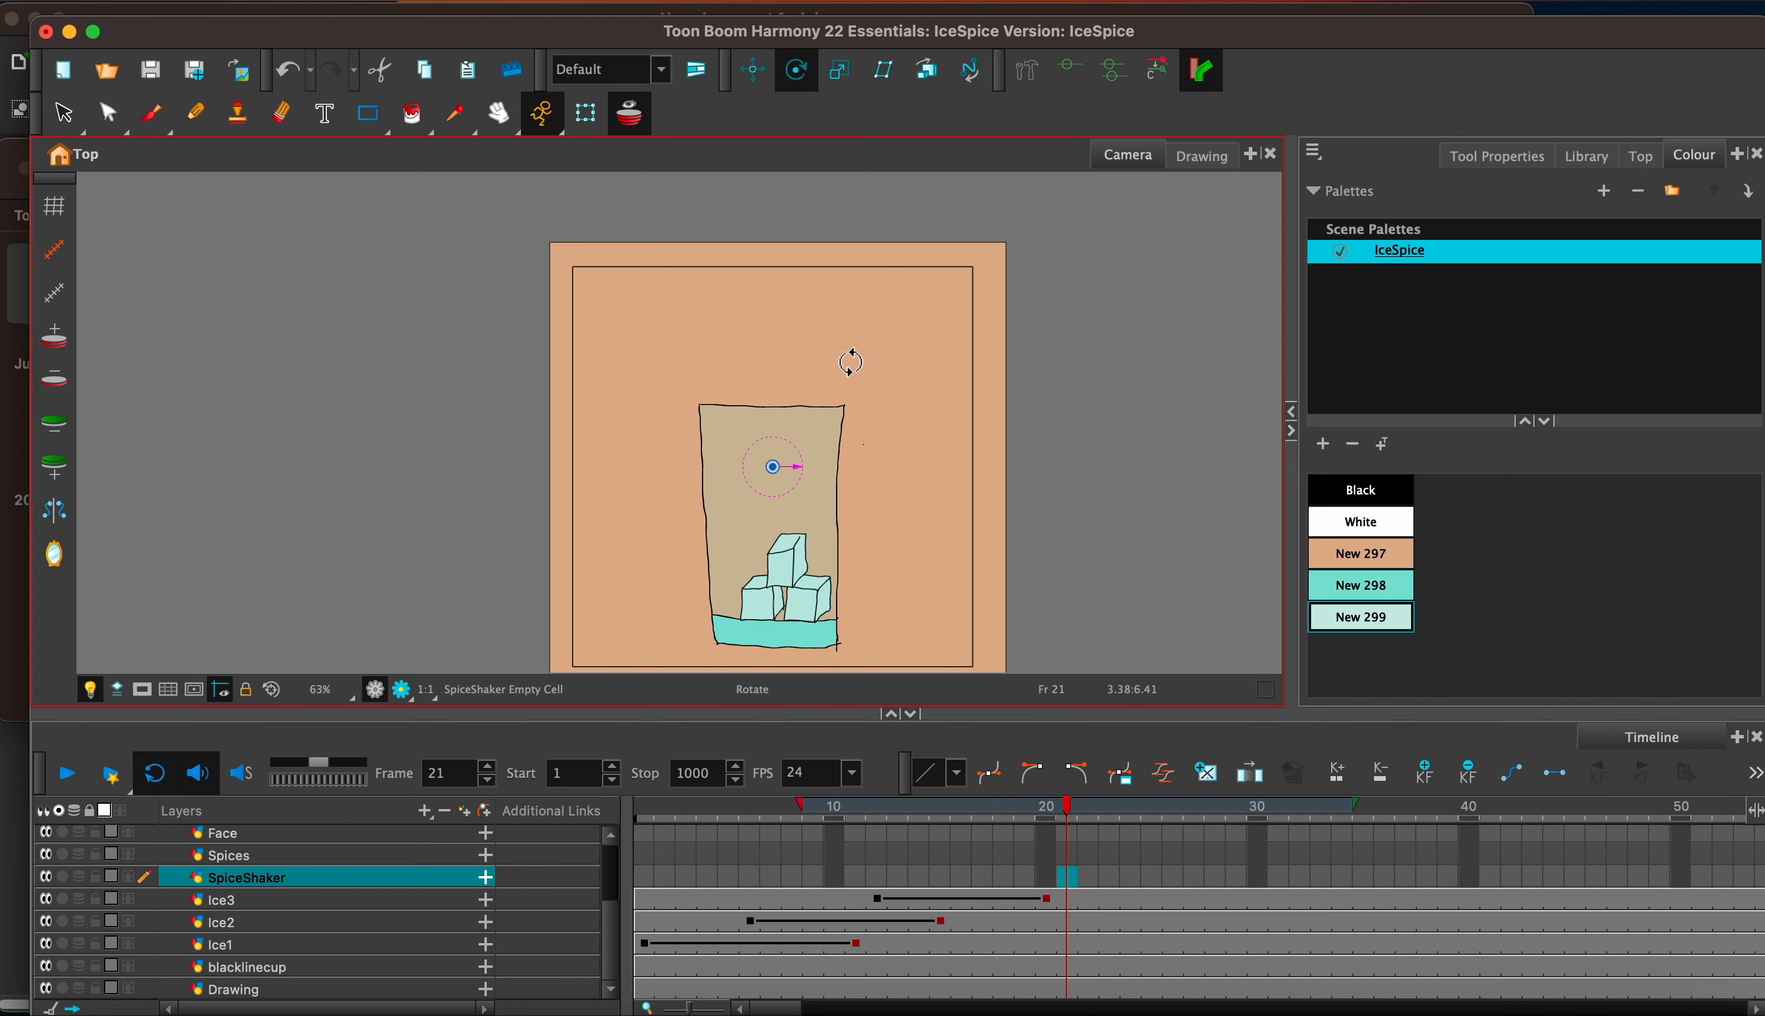
{"action": "left_click_drag", "start_coordinate": [851, 362], "coordinate": [862, 487]}
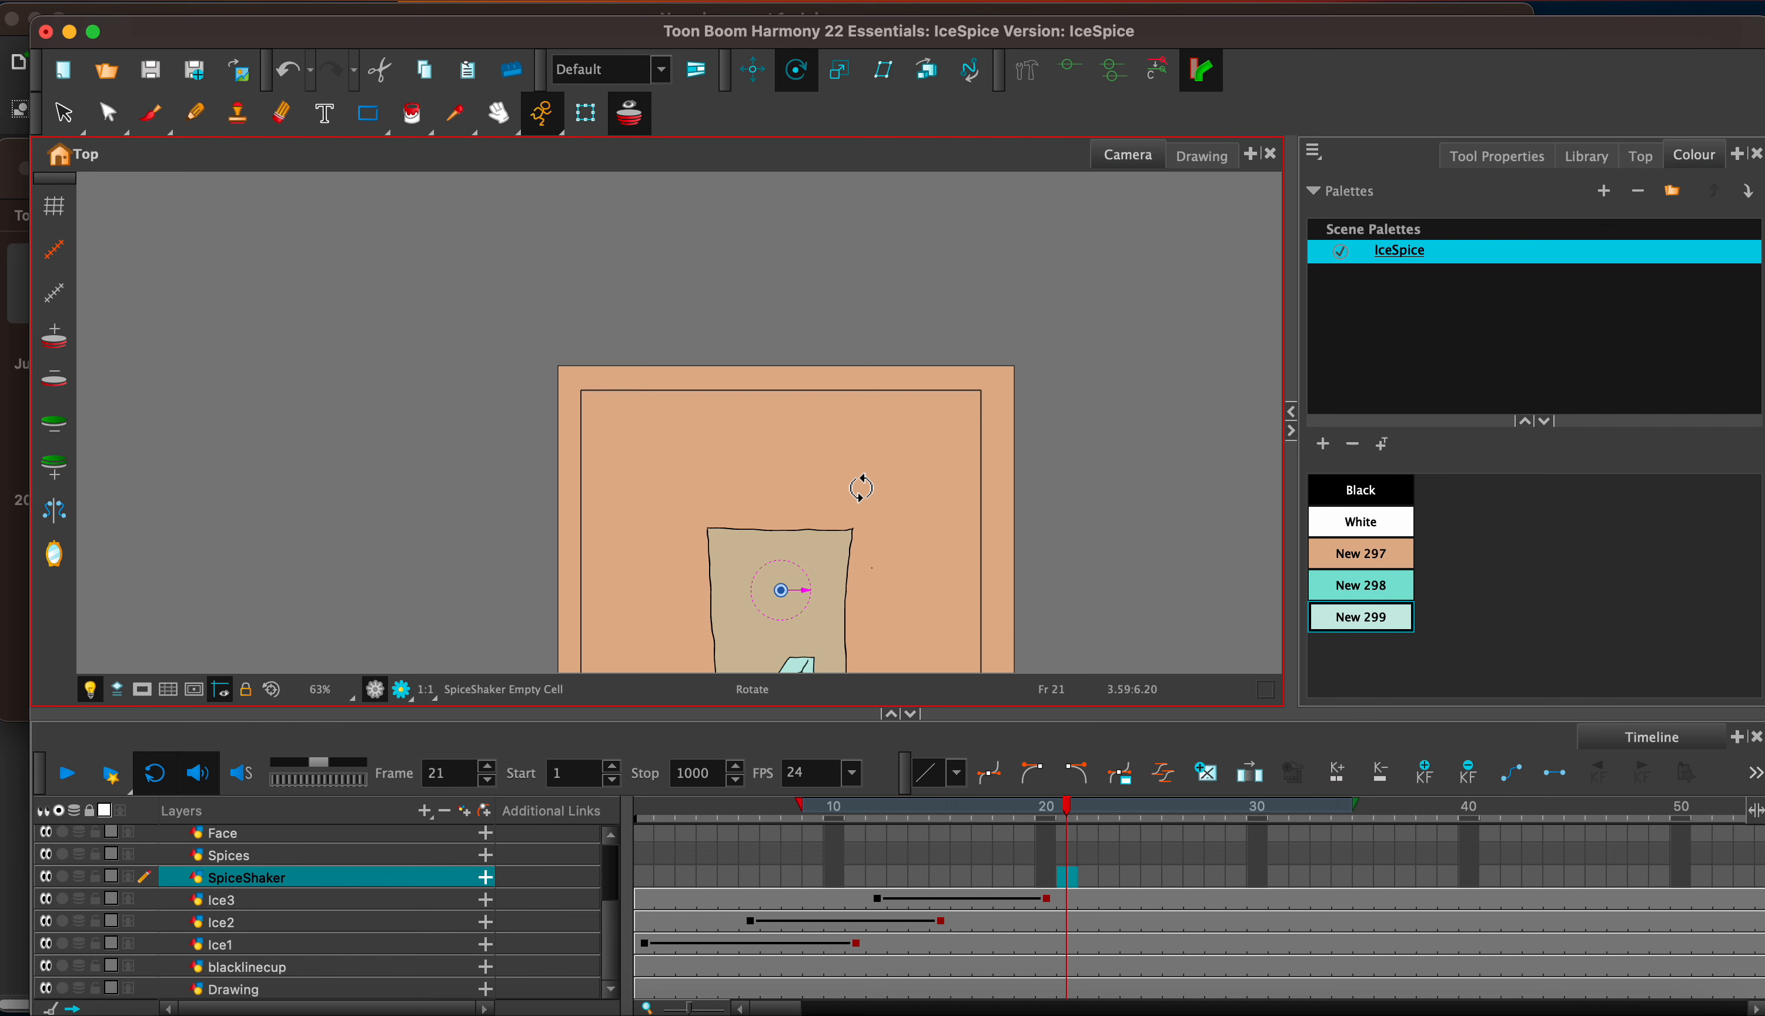
{"action": "key", "text": "space"}
{"action": "left_click_drag", "start_coordinate": [513, 461], "coordinate": [701, 343]}
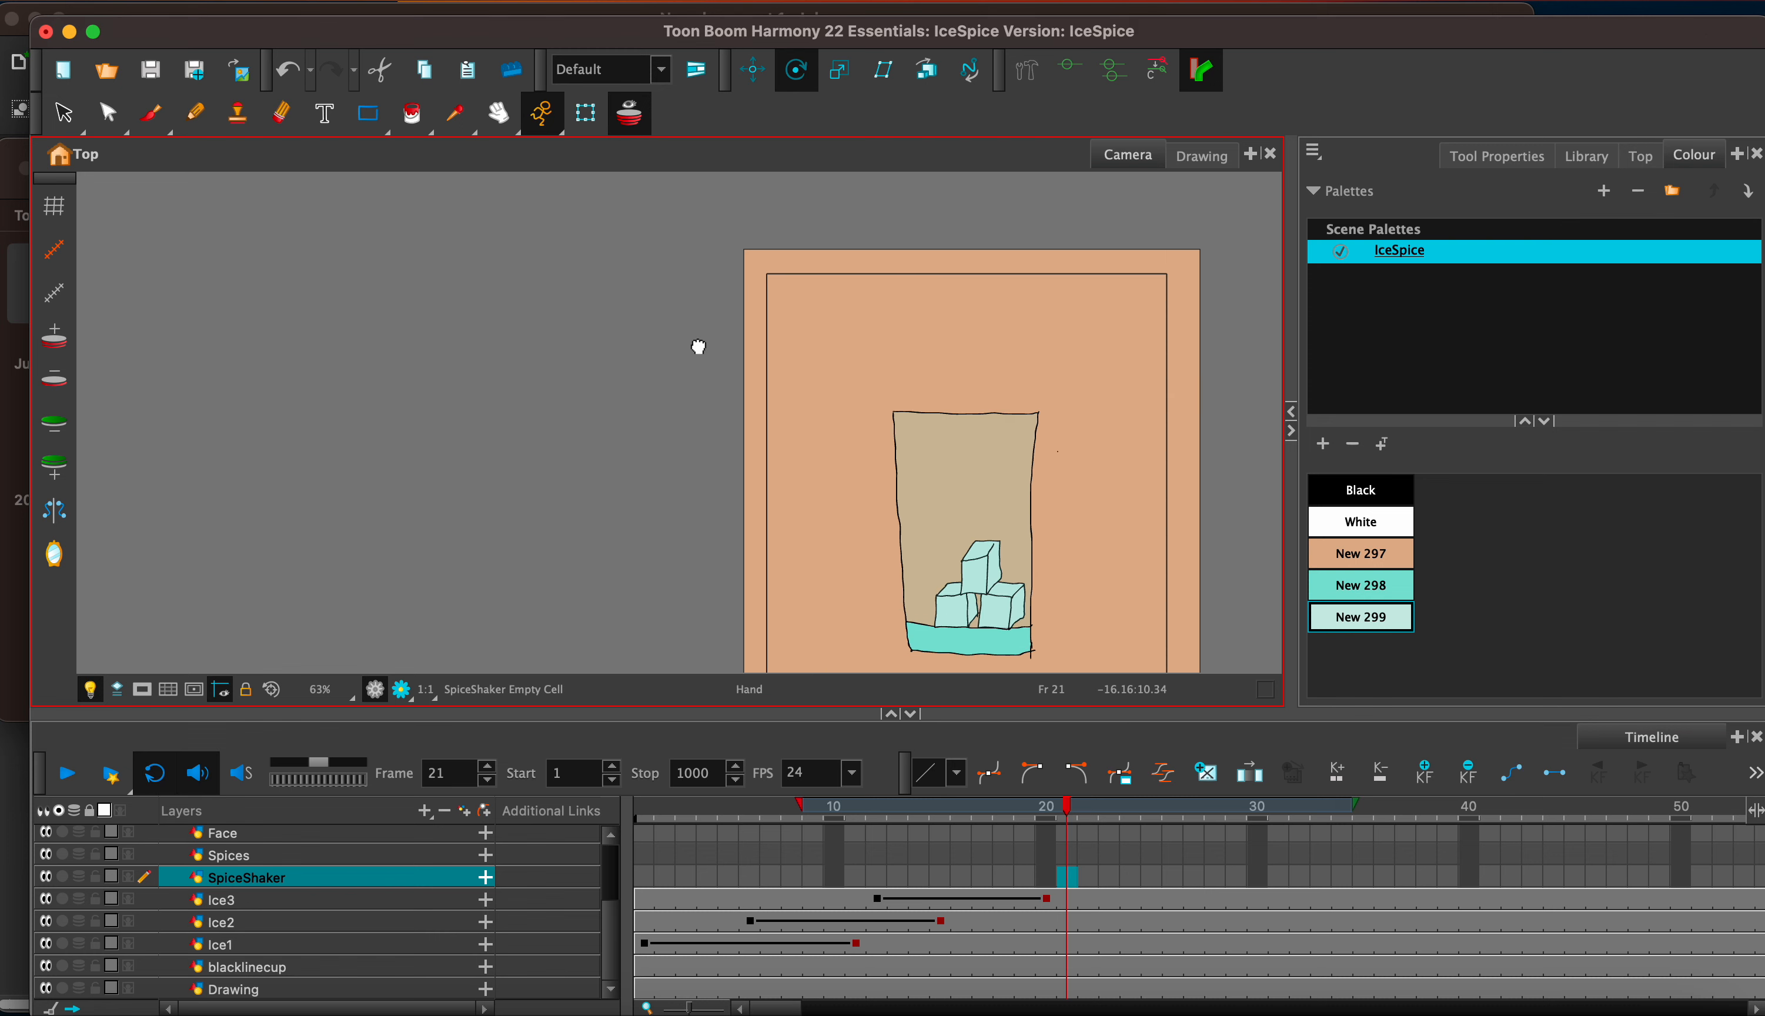
{"action": "left_click", "coordinate": [151, 113]}
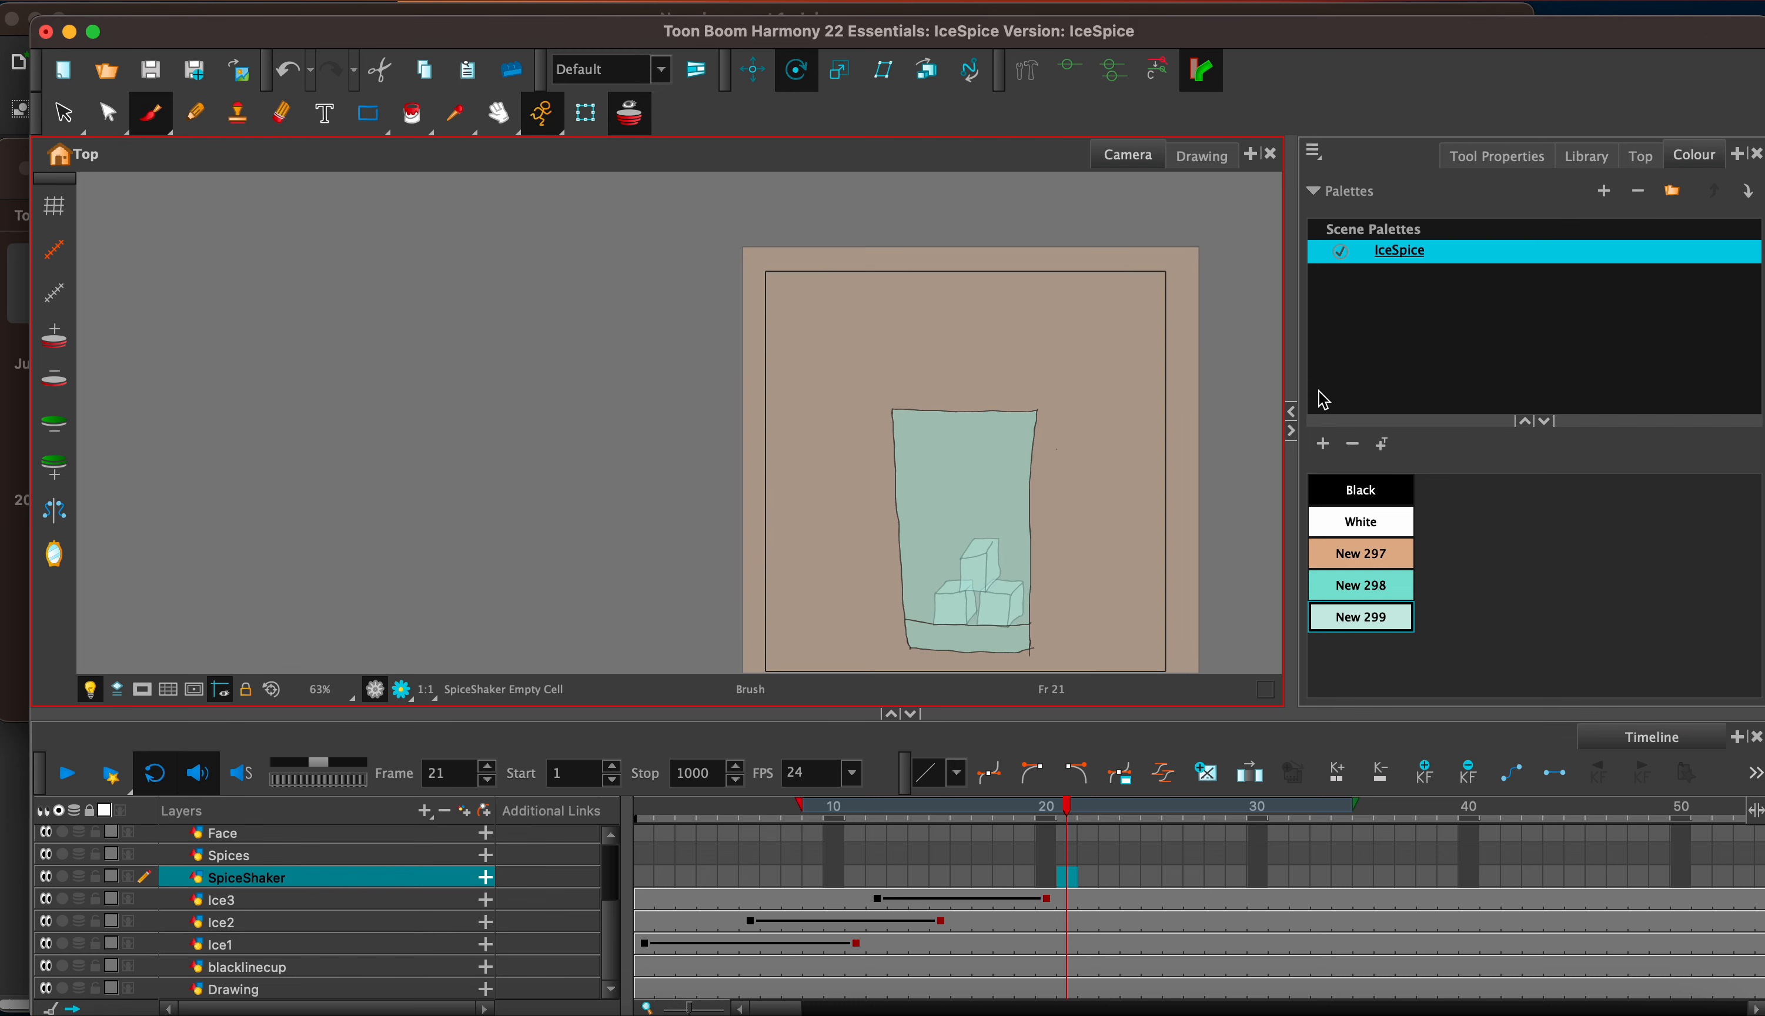
{"action": "left_click", "coordinate": [1394, 490]}
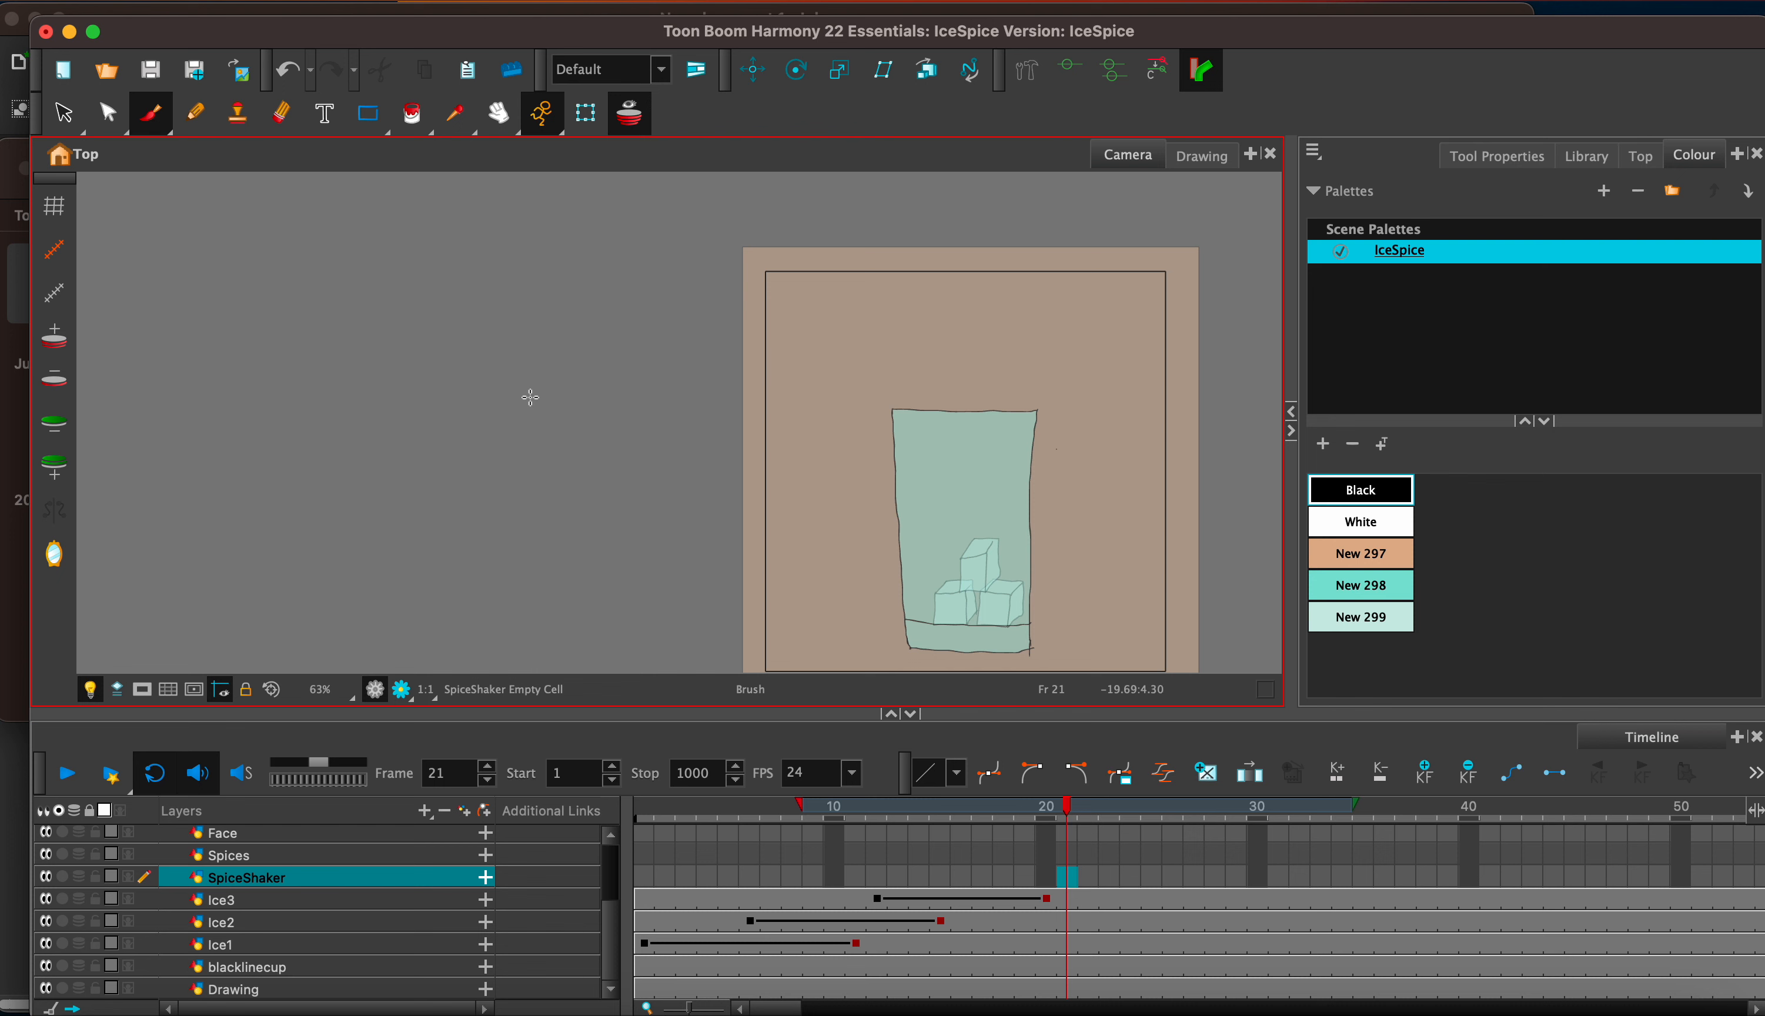
{"action": "left_click_drag", "start_coordinate": [531, 397], "coordinate": [497, 540]}
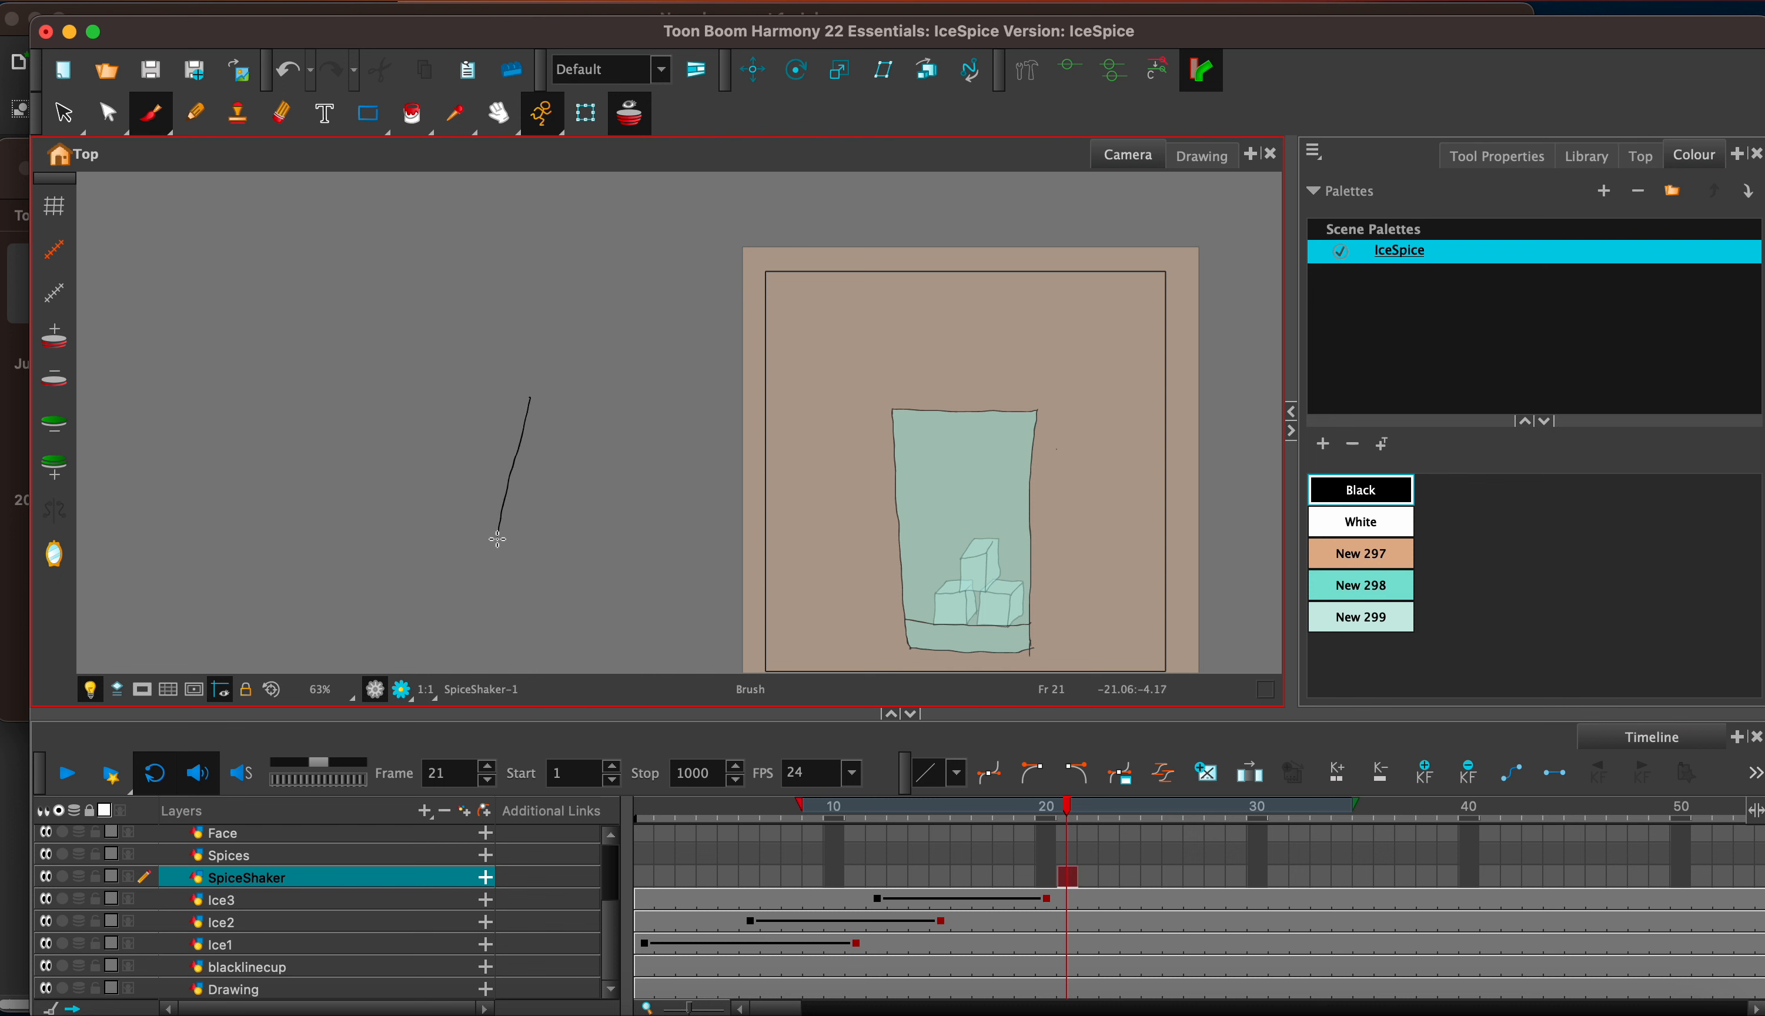
{"action": "key", "text": "super+z"}
{"action": "mouse_move", "coordinate": [425, 563]}
{"action": "left_mouse_down"}
{"action": "mouse_move", "coordinate": [513, 564]}
{"action": "mouse_move", "coordinate": [427, 560]}
{"action": "mouse_move", "coordinate": [437, 427]}
{"action": "left_mouse_up"}
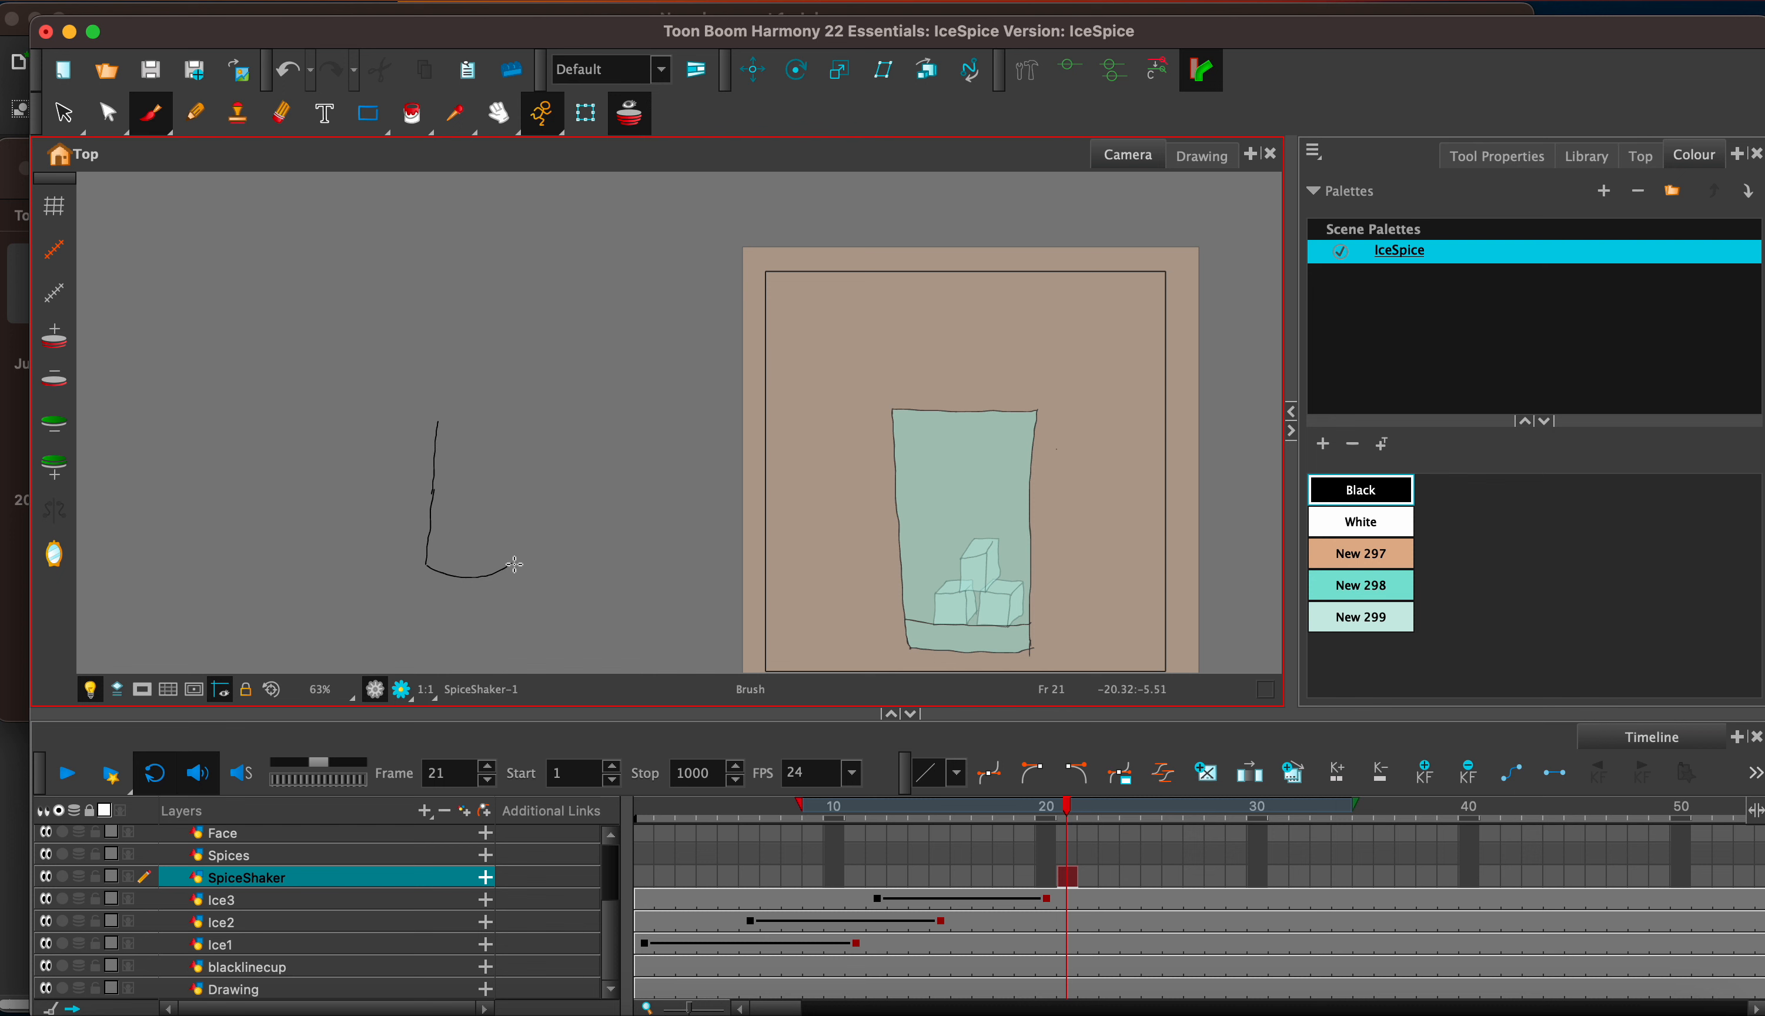
{"action": "mouse_move", "coordinate": [511, 545]}
{"action": "left_mouse_down"}
{"action": "mouse_move", "coordinate": [474, 419]}
{"action": "mouse_move", "coordinate": [491, 417]}
{"action": "mouse_move", "coordinate": [448, 397]}
{"action": "mouse_move", "coordinate": [485, 415]}
{"action": "left_mouse_up"}
Step: Draw three small holes in the shaker's domed cap and a thin rounded rim band around the base of the cap
{"action": "key", "text": "2"}
{"action": "key", "text": "2"}
{"action": "key", "text": "2"}
{"action": "key", "text": "2"}
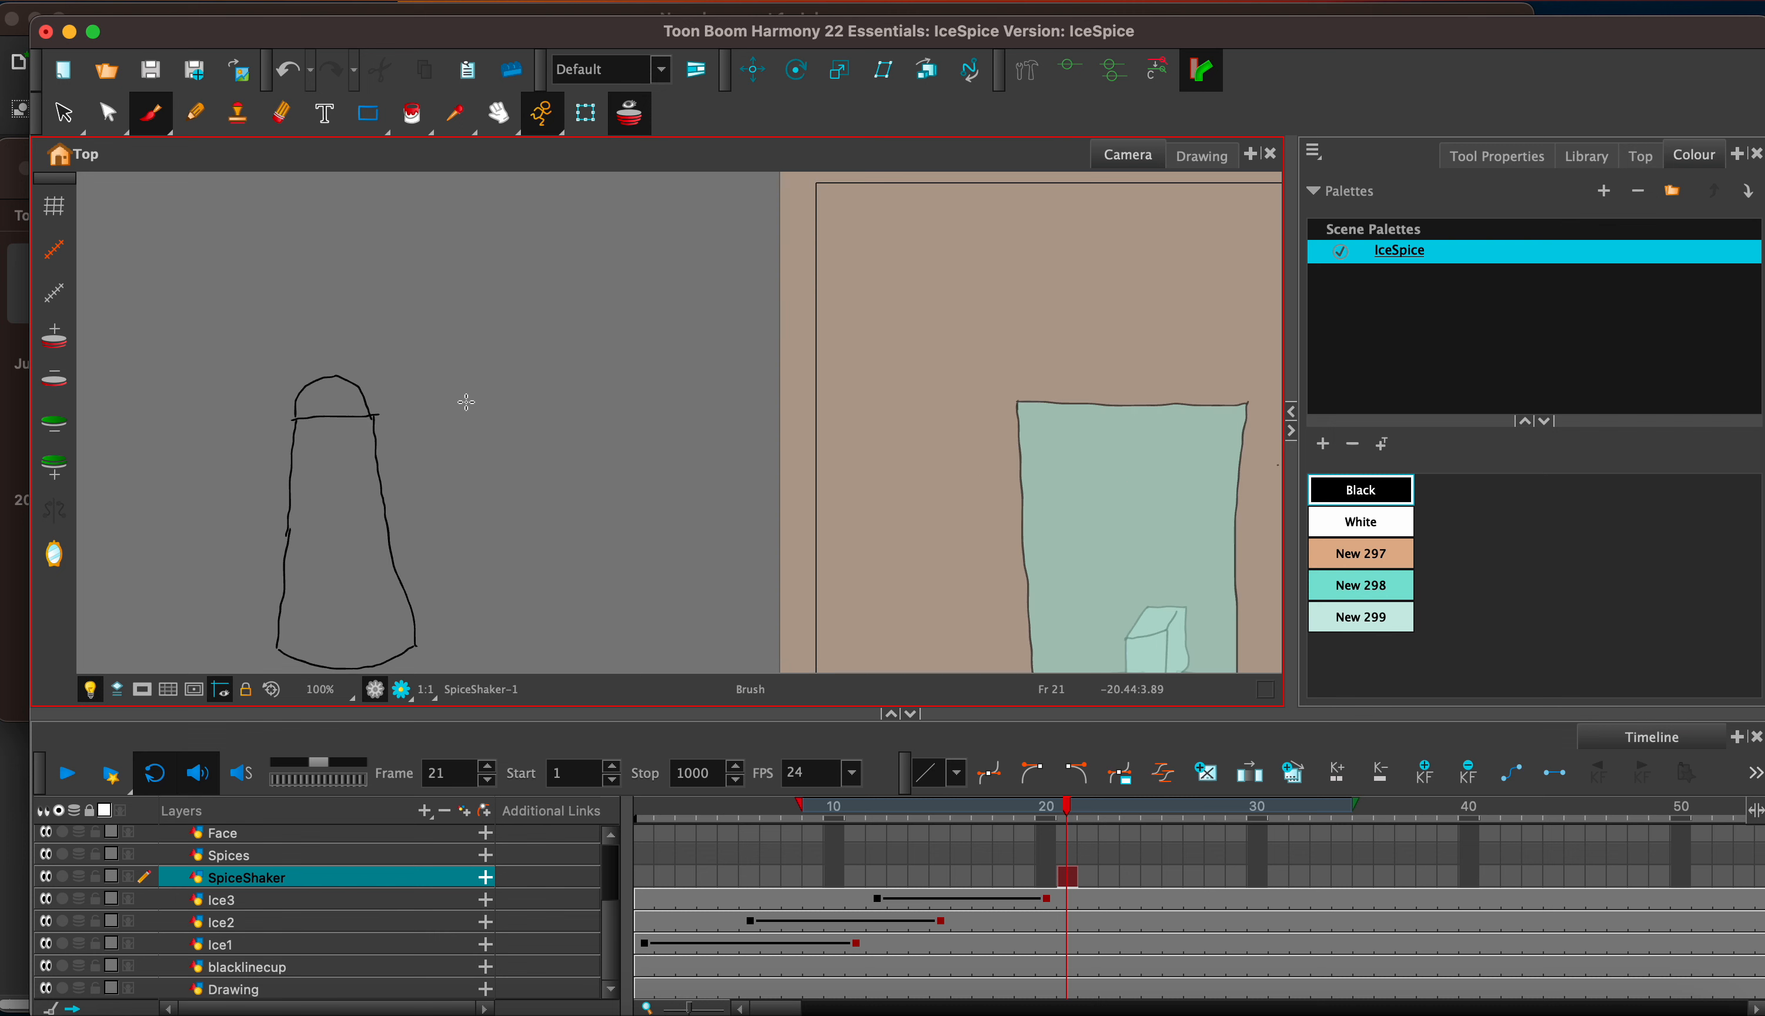
{"action": "mouse_move", "coordinate": [275, 439]}
{"action": "left_mouse_down"}
{"action": "mouse_move", "coordinate": [497, 383]}
{"action": "mouse_move", "coordinate": [875, 327]}
{"action": "left_mouse_up"}
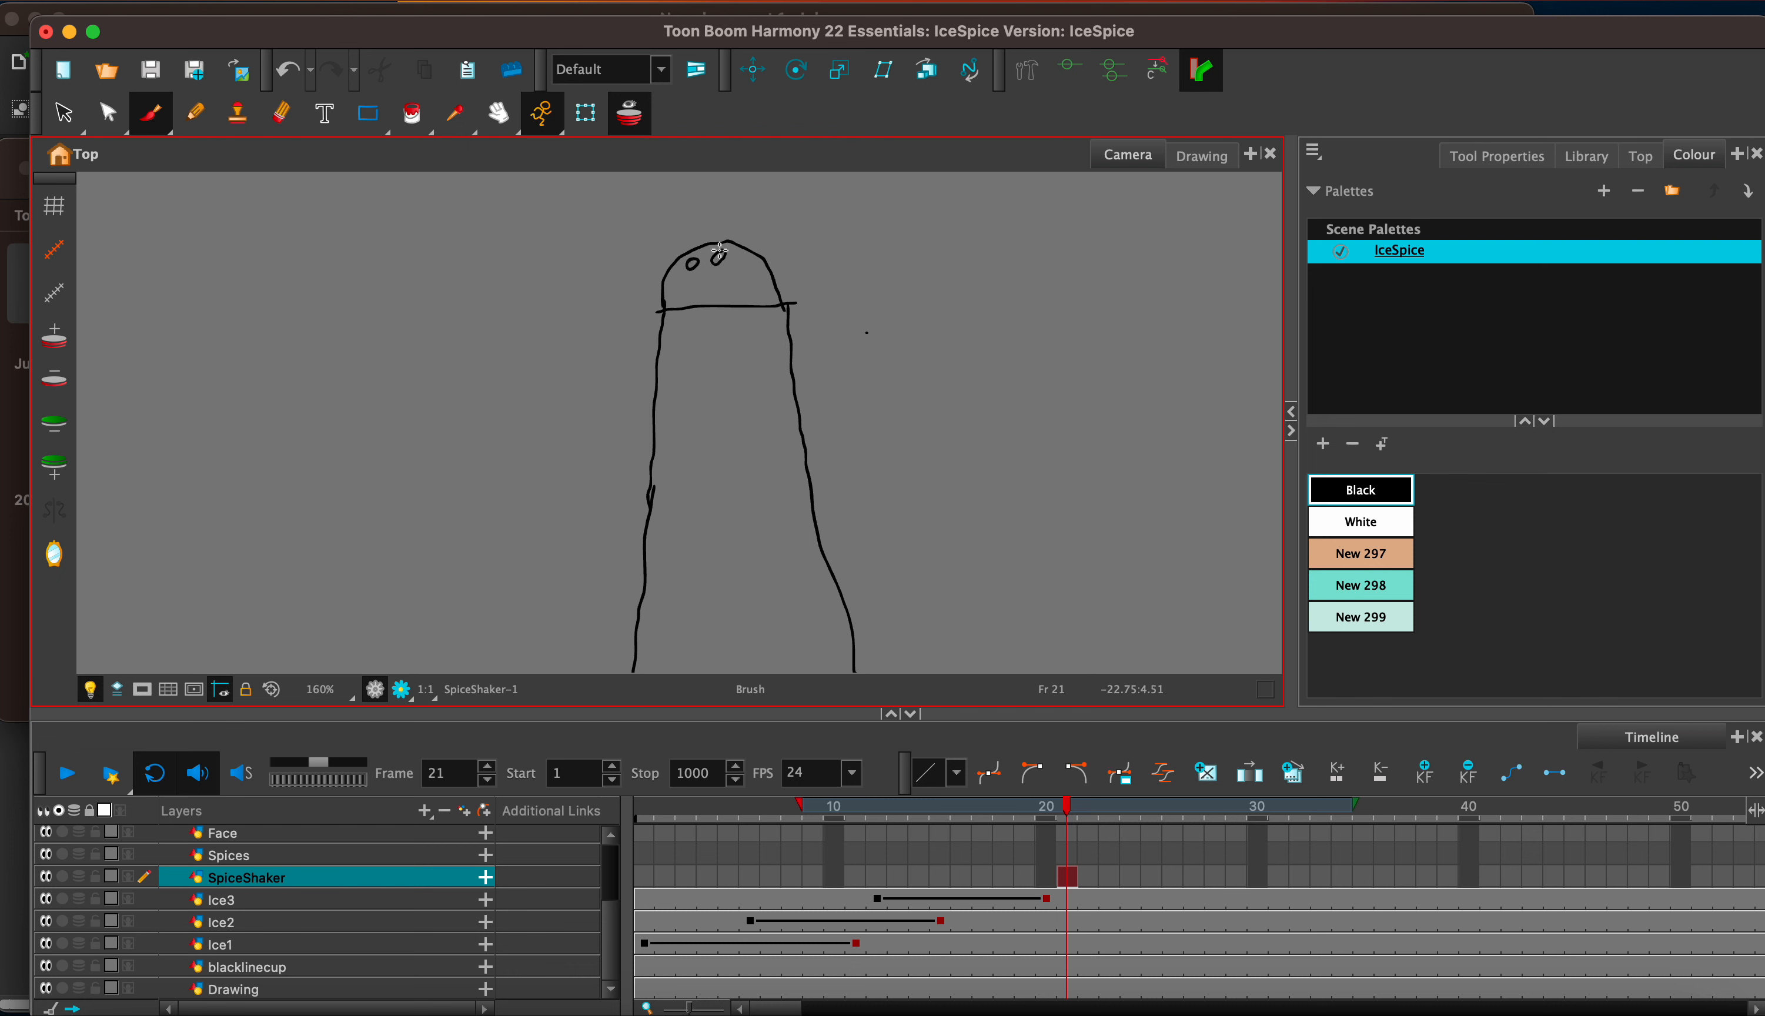
{"action": "left_click_drag", "start_coordinate": [719, 250], "coordinate": [740, 262]}
{"action": "left_click_drag", "start_coordinate": [660, 333], "coordinate": [794, 322]}
{"action": "left_click_drag", "start_coordinate": [792, 319], "coordinate": [782, 324]}
Step: Add a new colour to the IceSpice palette and set it to a warm grey with RGB 149, 145, 136
{"action": "left_click", "coordinate": [1323, 443]}
{"action": "double_click", "coordinate": [1405, 665]}
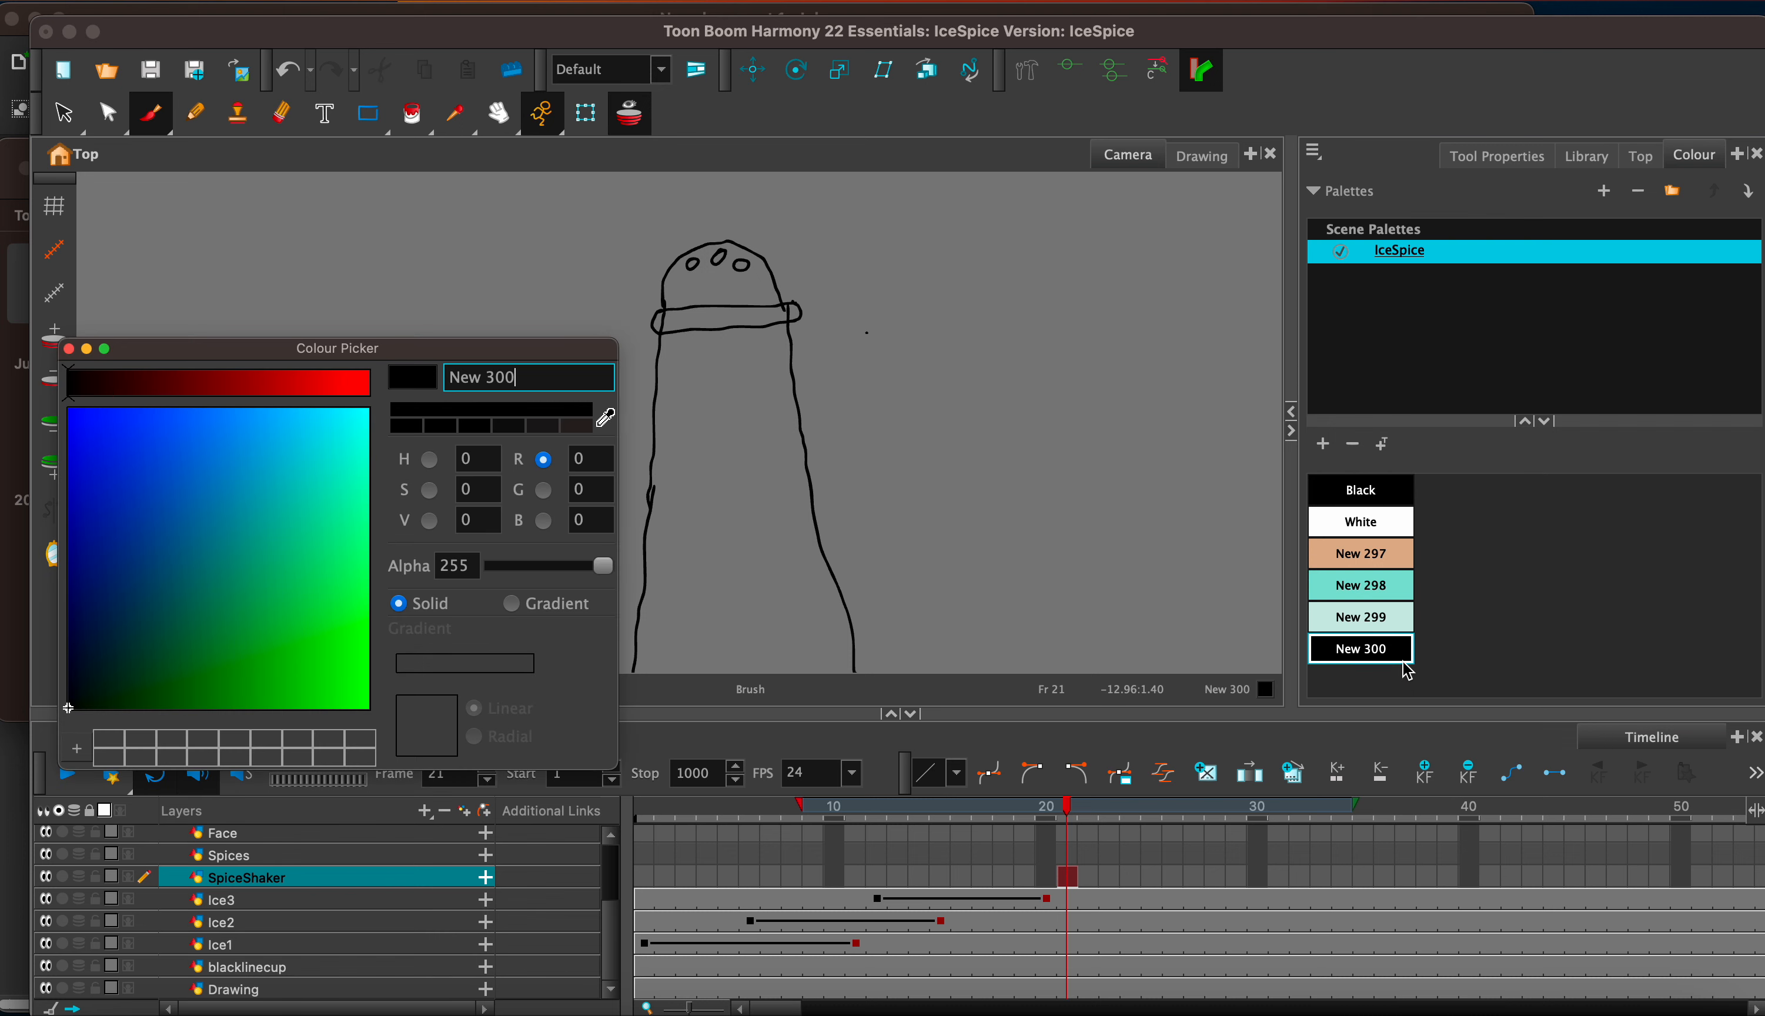
{"action": "left_click", "coordinate": [274, 387]}
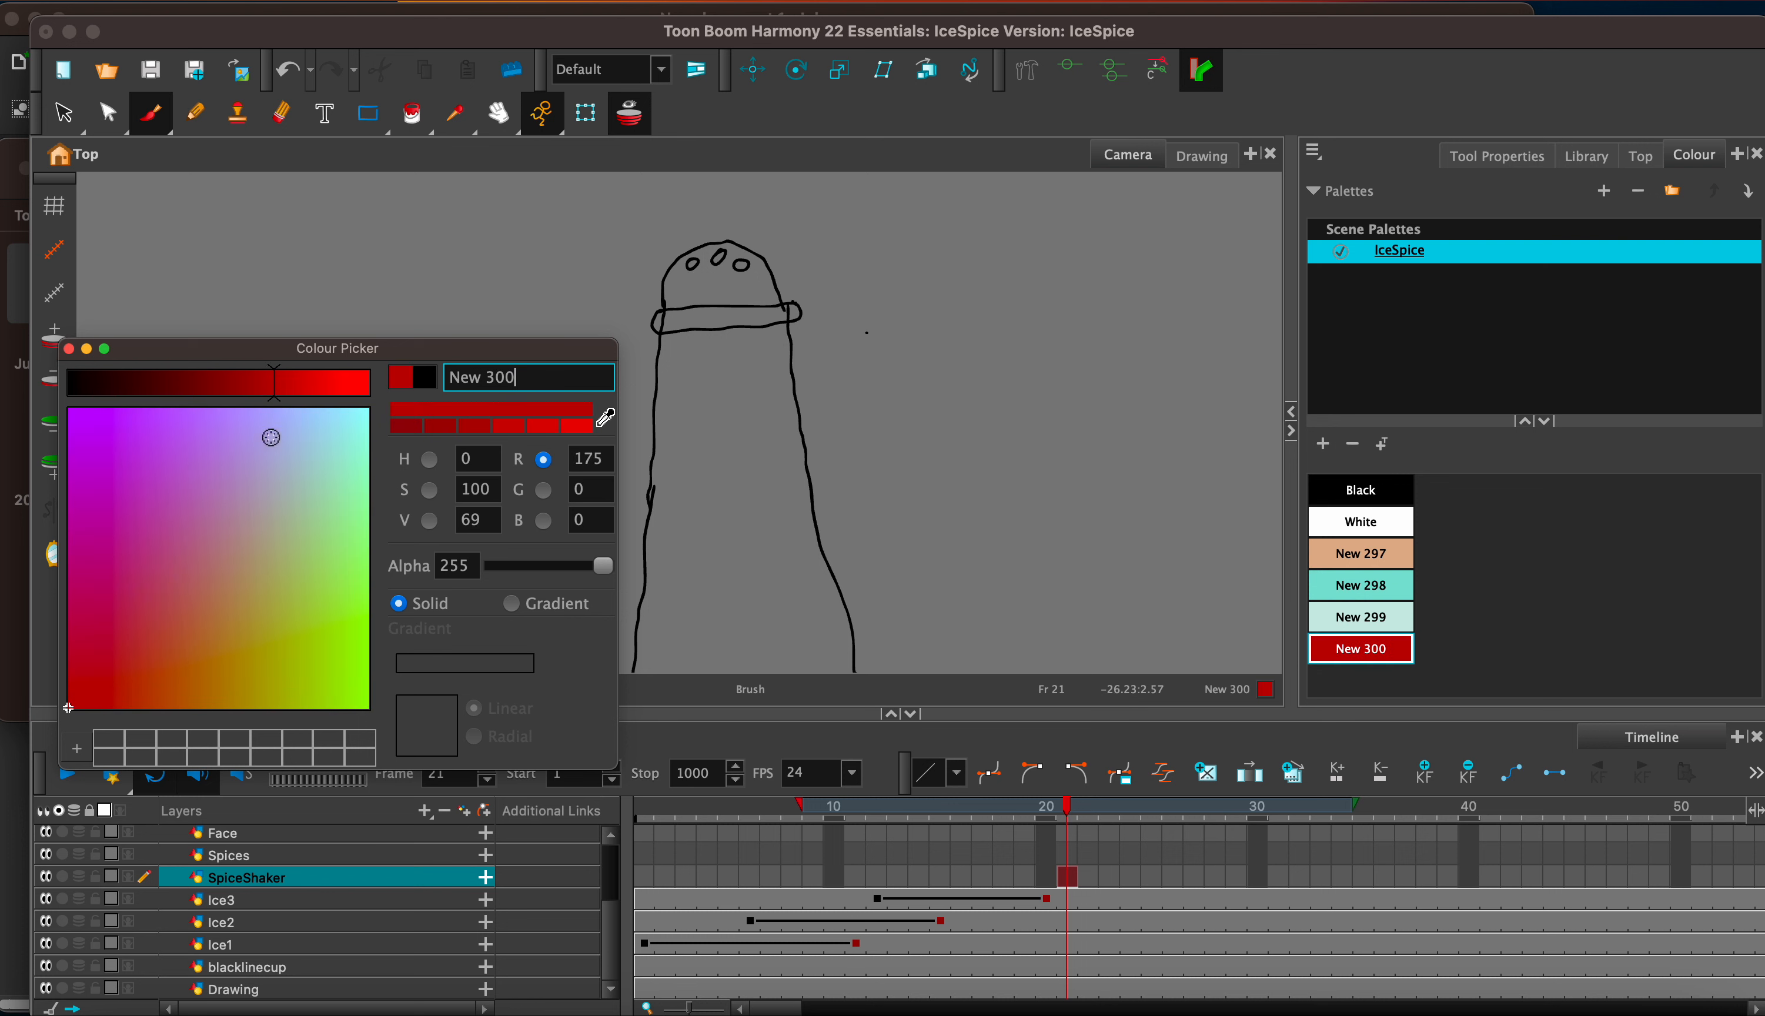
{"action": "left_click", "coordinate": [251, 391]}
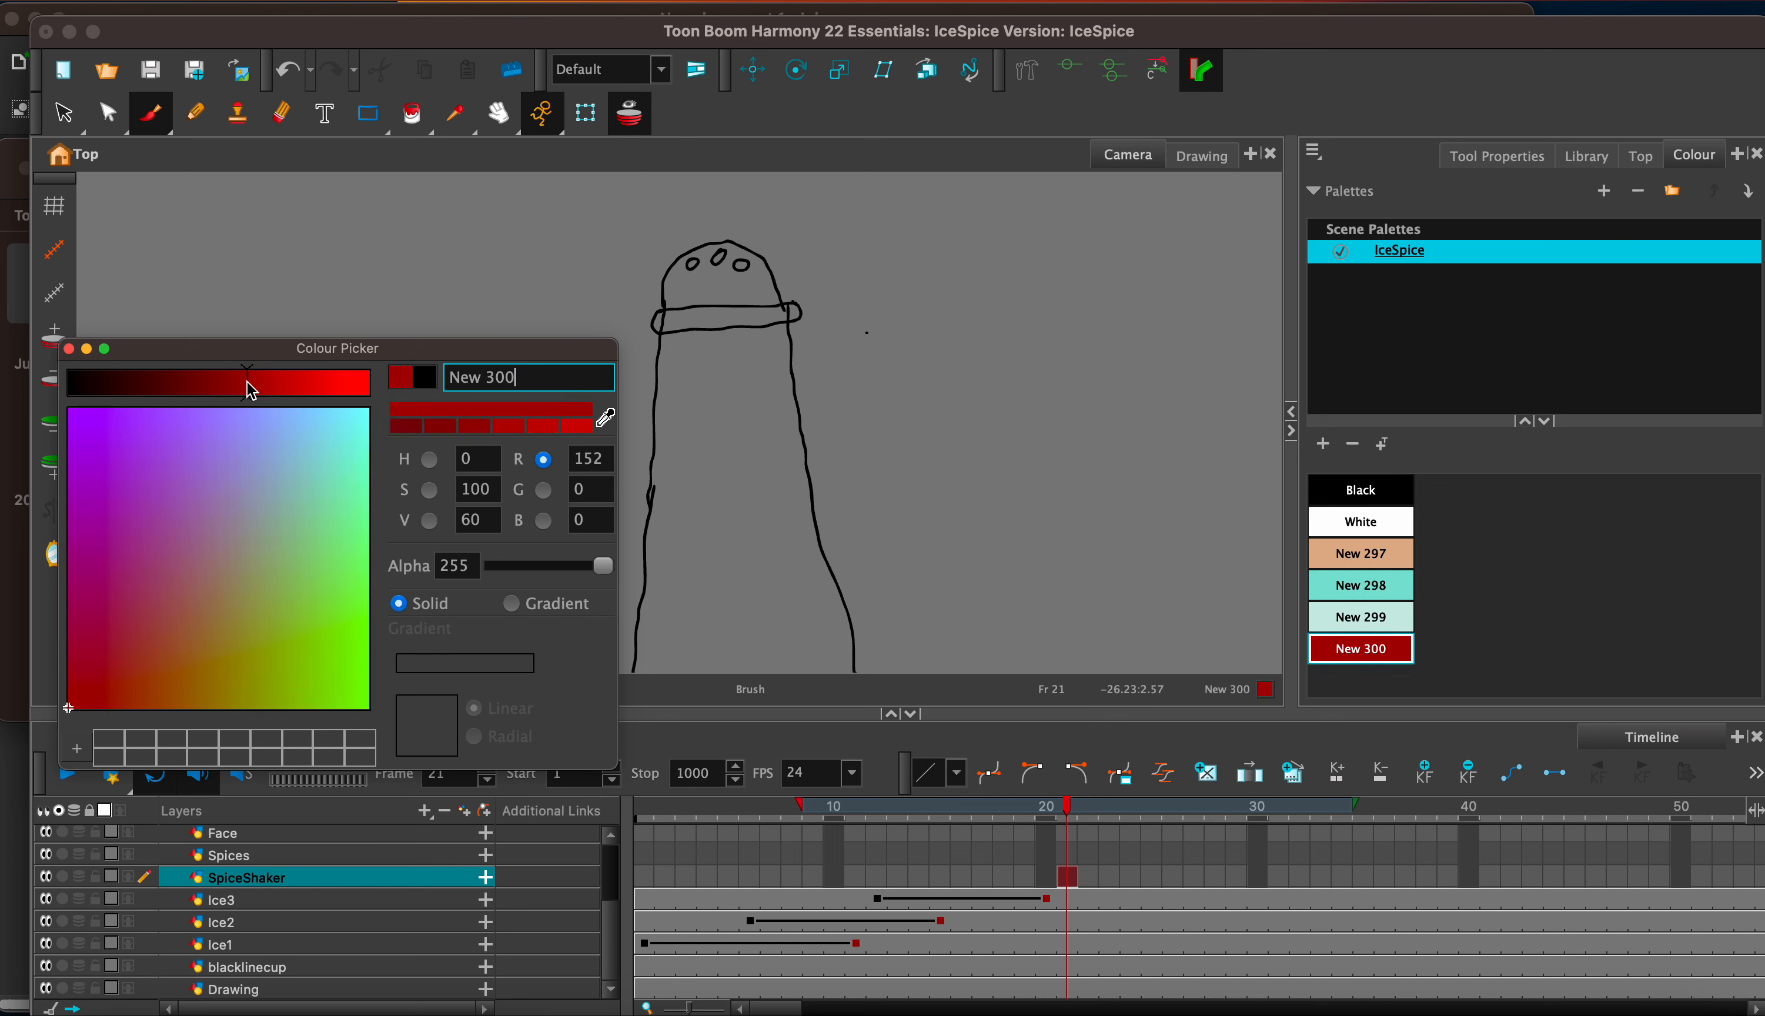
{"action": "left_click", "coordinate": [300, 384]}
{"action": "left_click", "coordinate": [222, 565]}
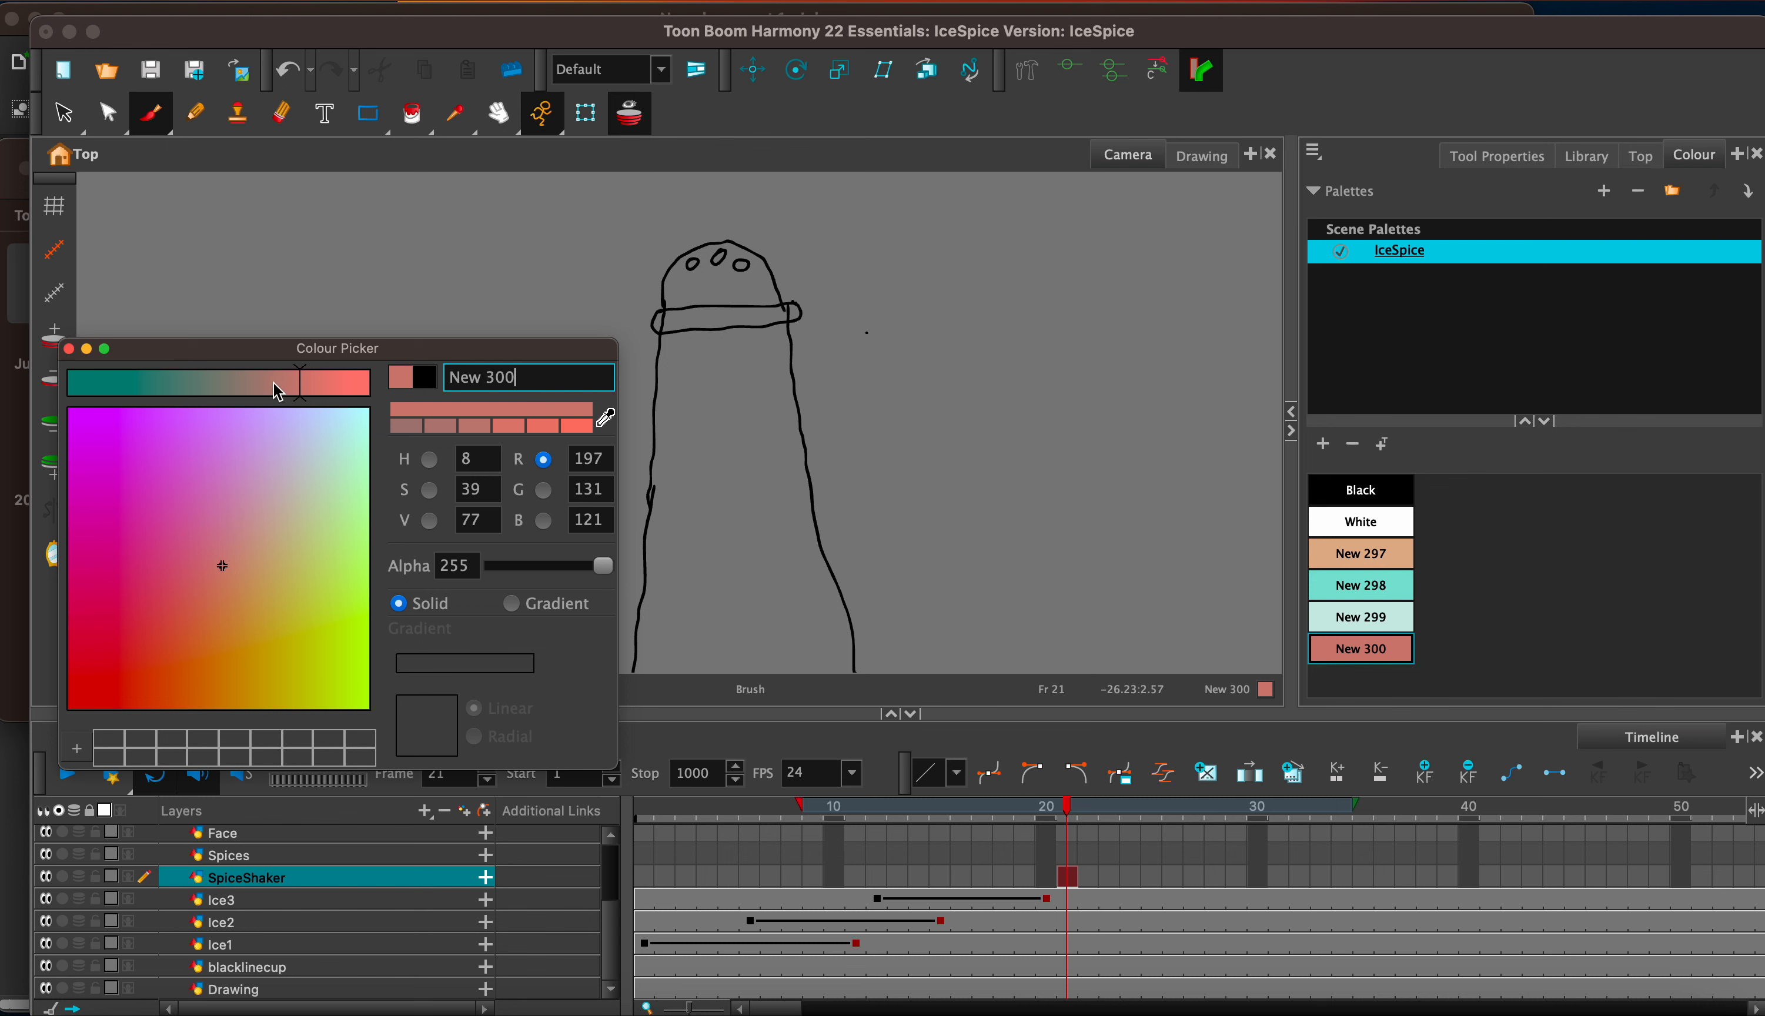
{"action": "left_click", "coordinate": [244, 391]}
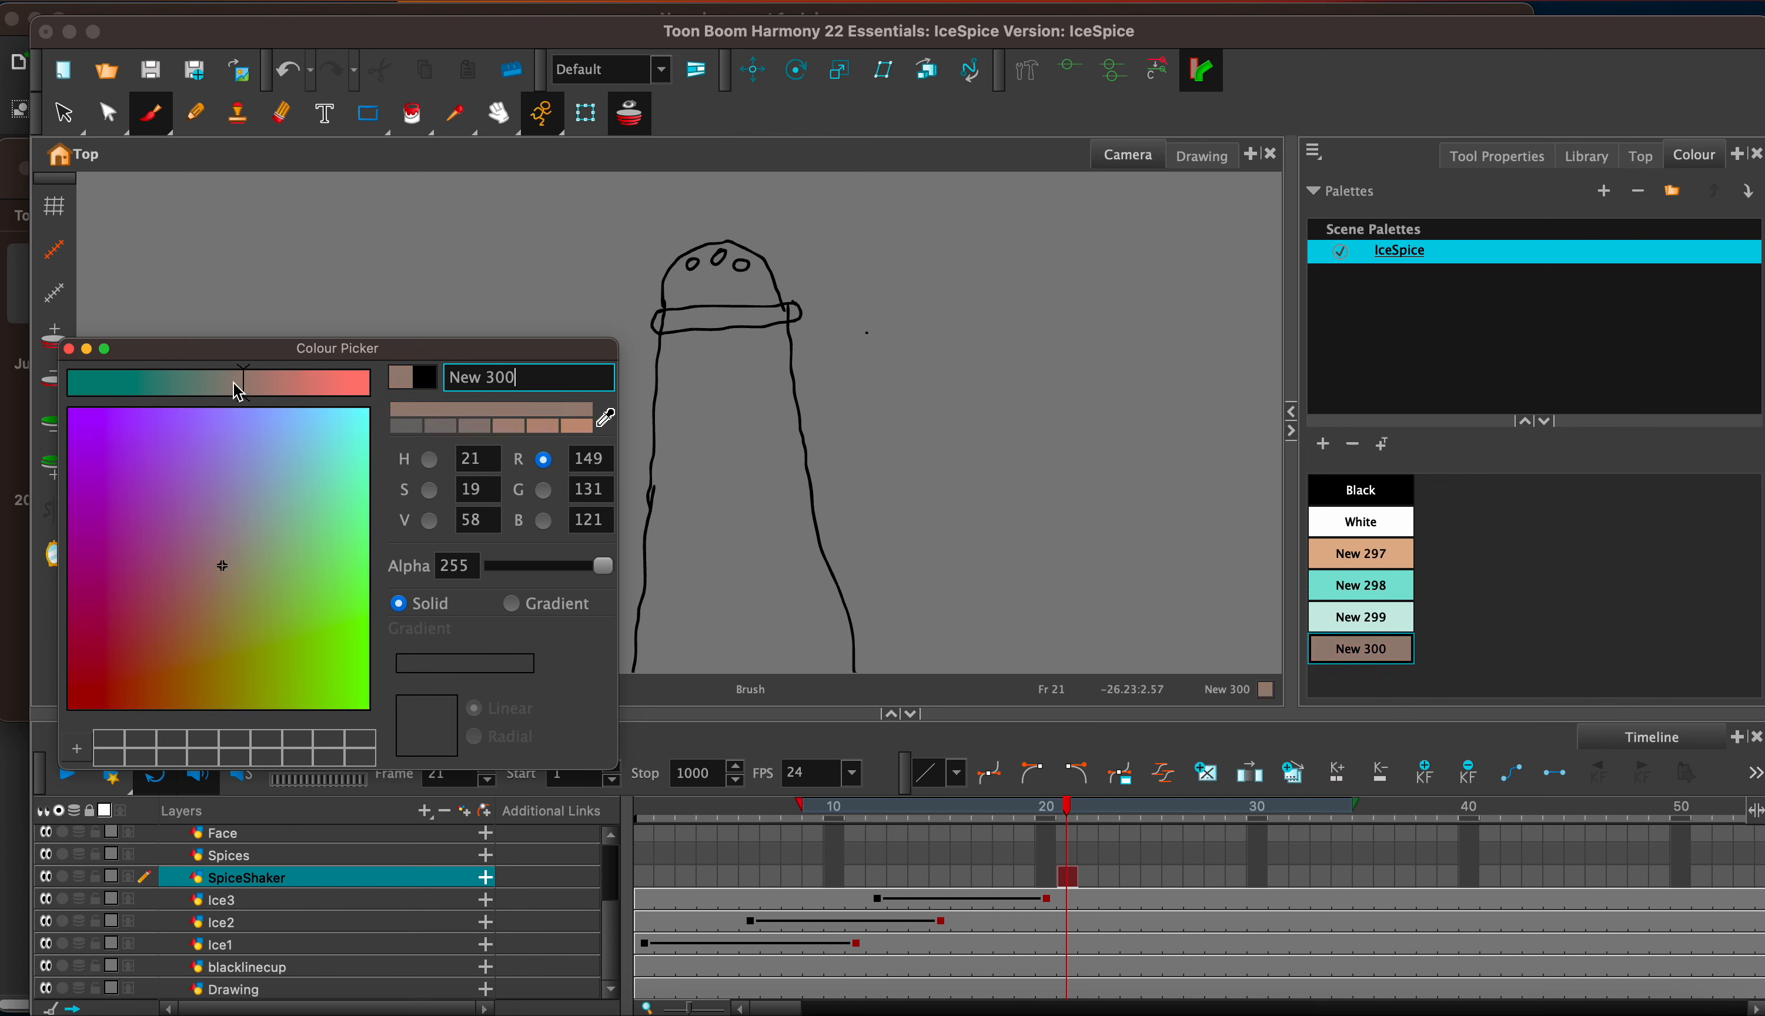
{"action": "left_click", "coordinate": [238, 548]}
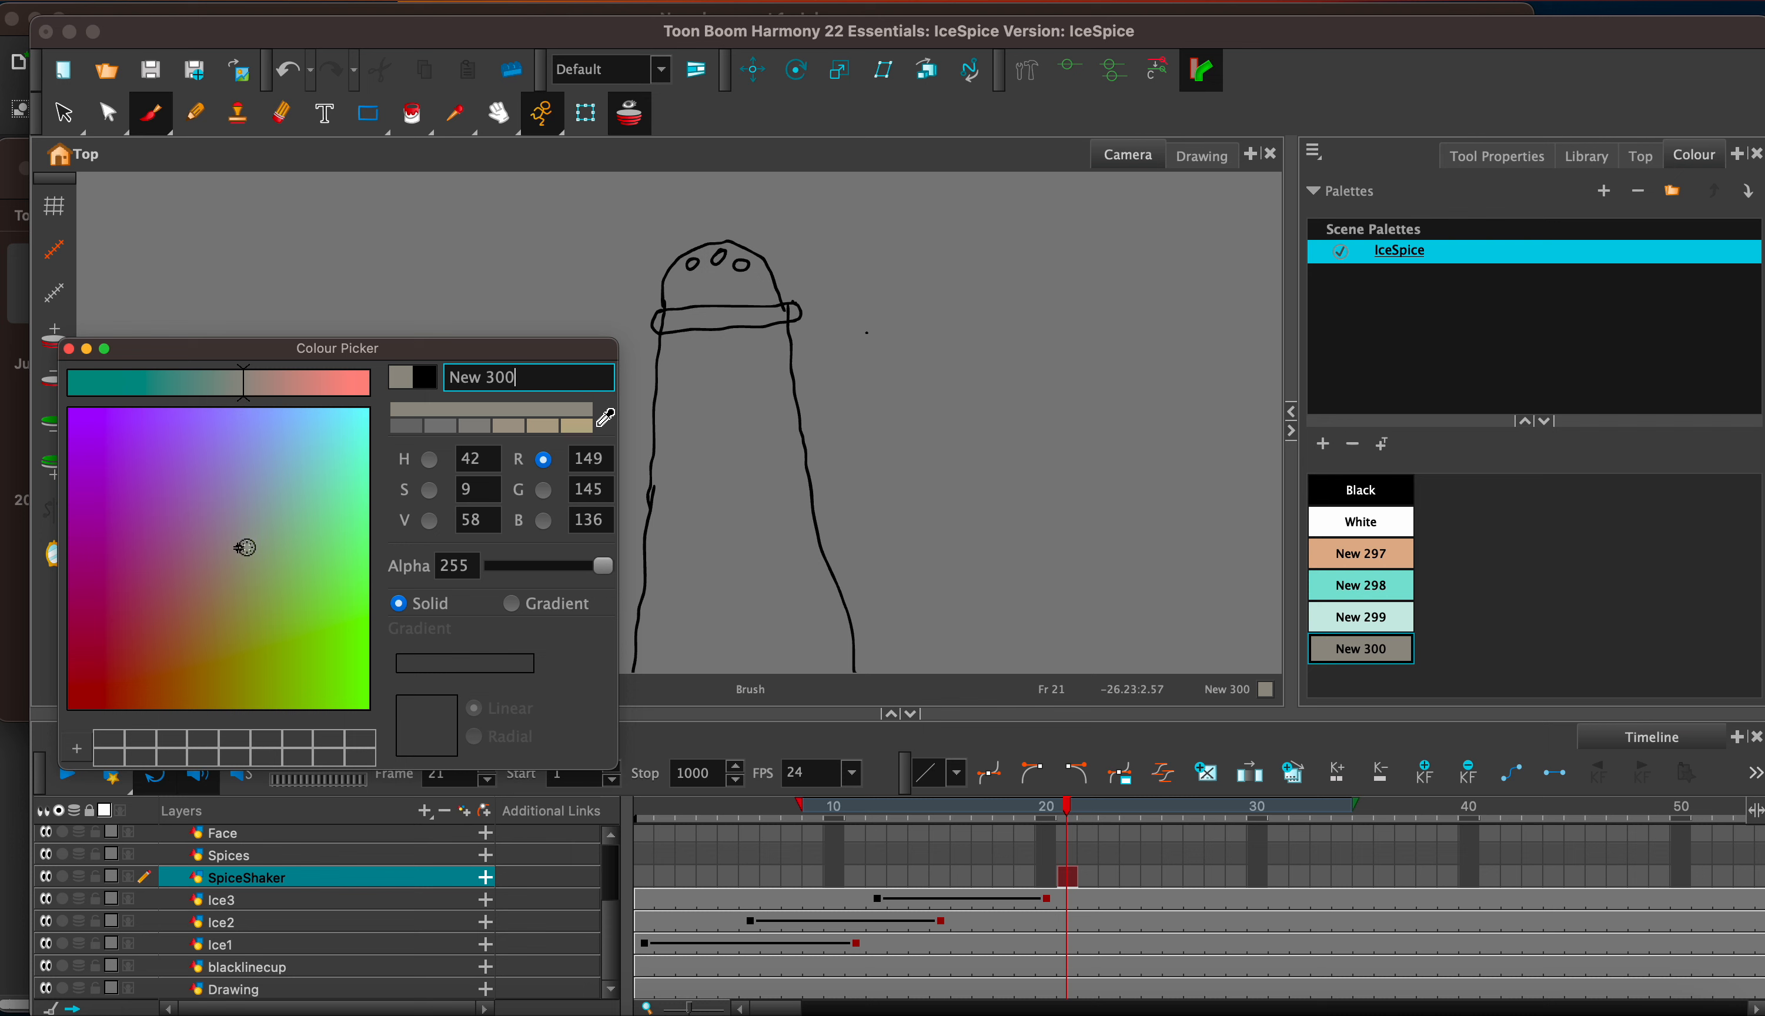
{"action": "left_click", "coordinate": [69, 348]}
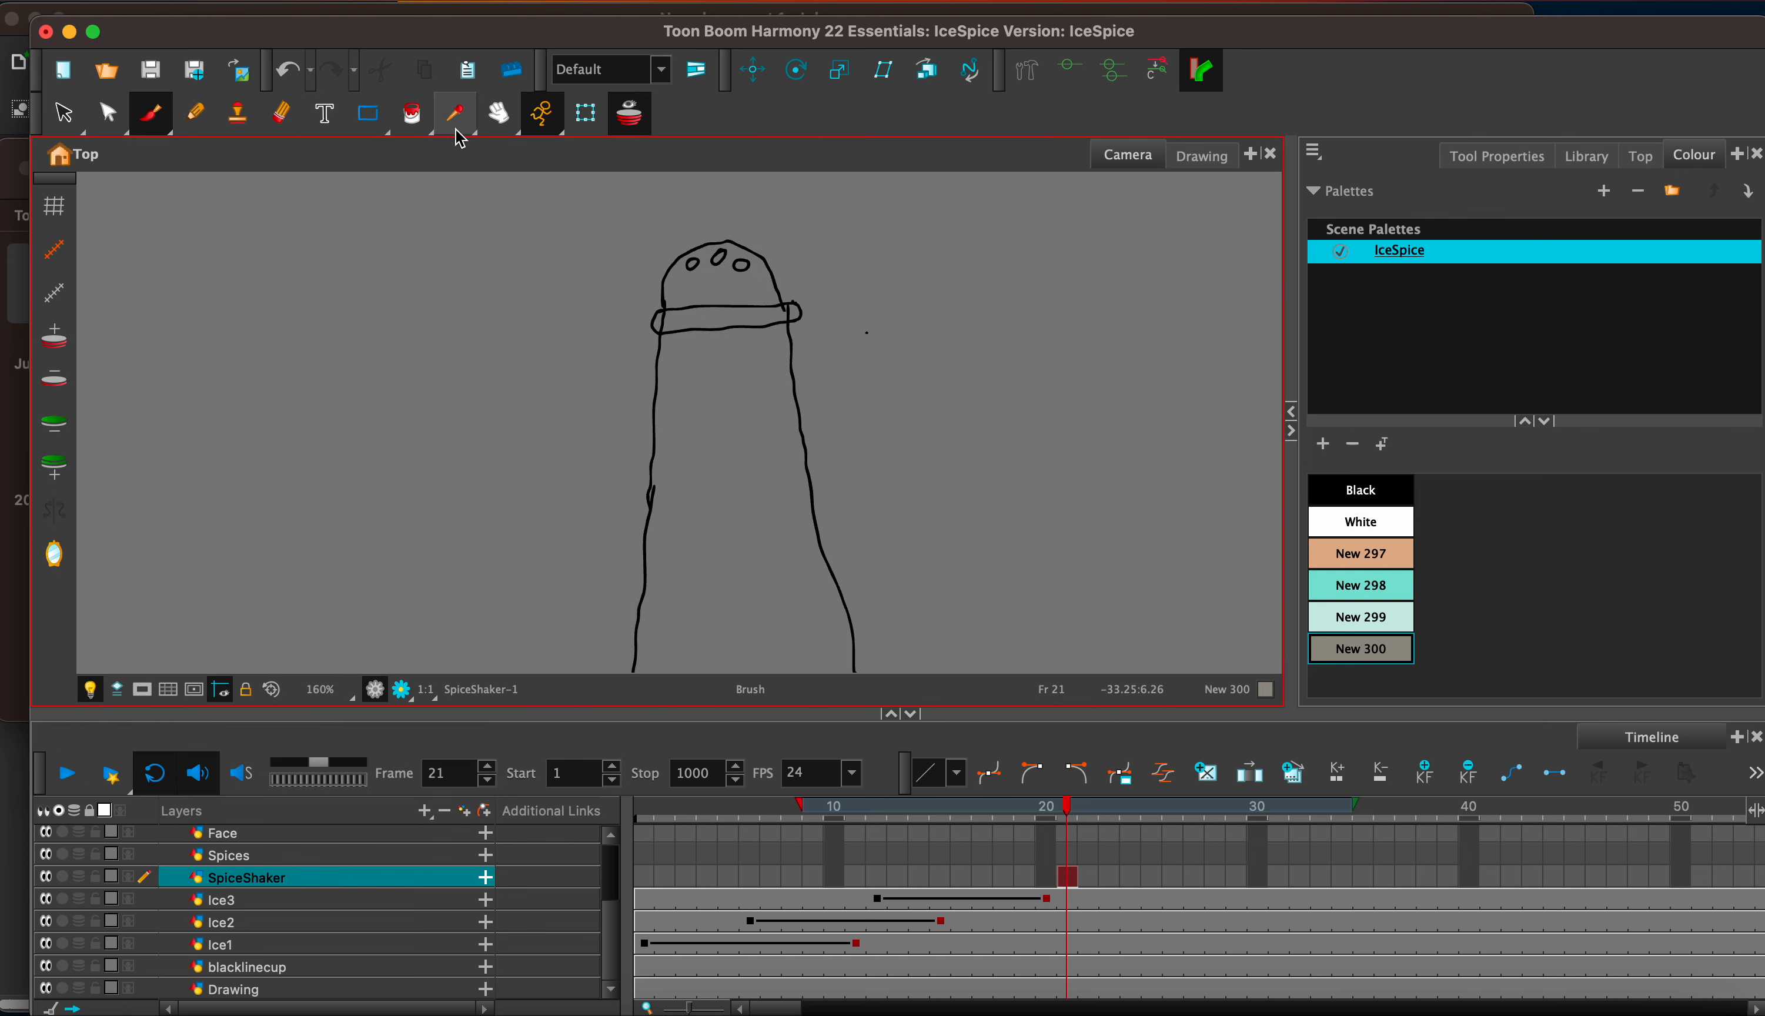
Step: Paint the shaker's rim and cap with the New 300 grey and fill its three holes with black
{"action": "left_click", "coordinate": [412, 113]}
{"action": "left_click", "coordinate": [711, 324]}
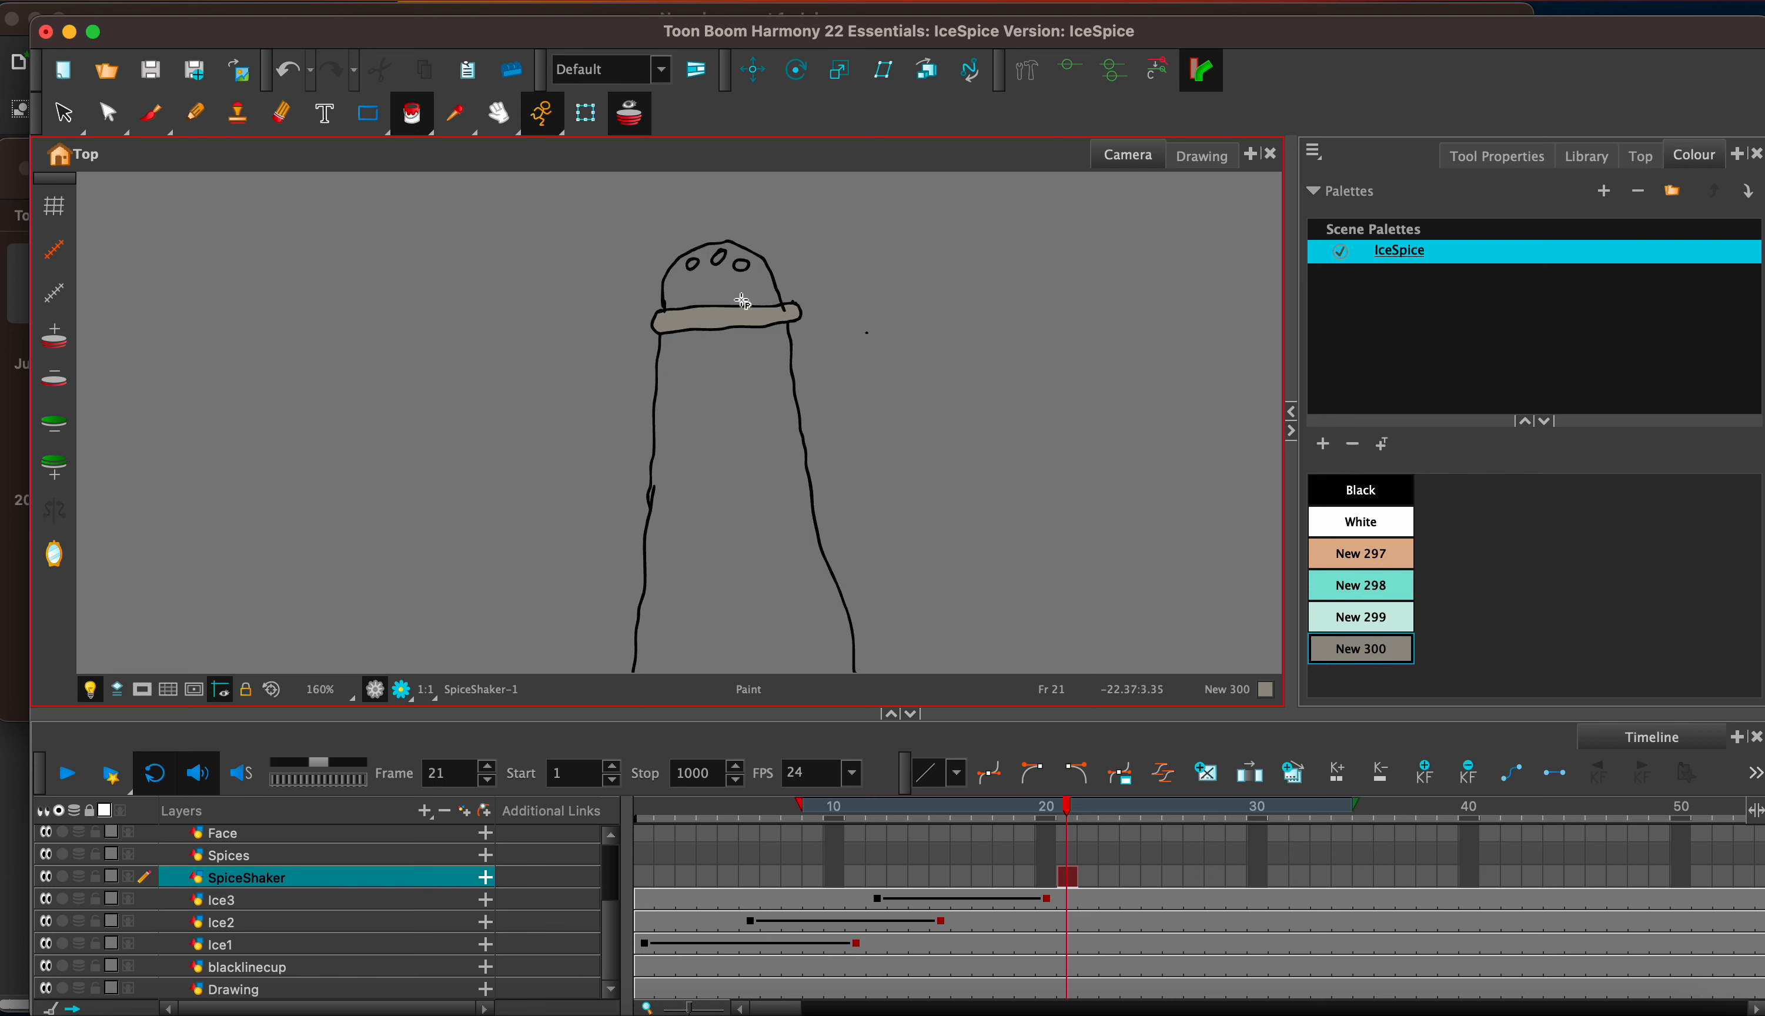
{"action": "left_click", "coordinate": [737, 273]}
{"action": "left_click", "coordinate": [1361, 490]}
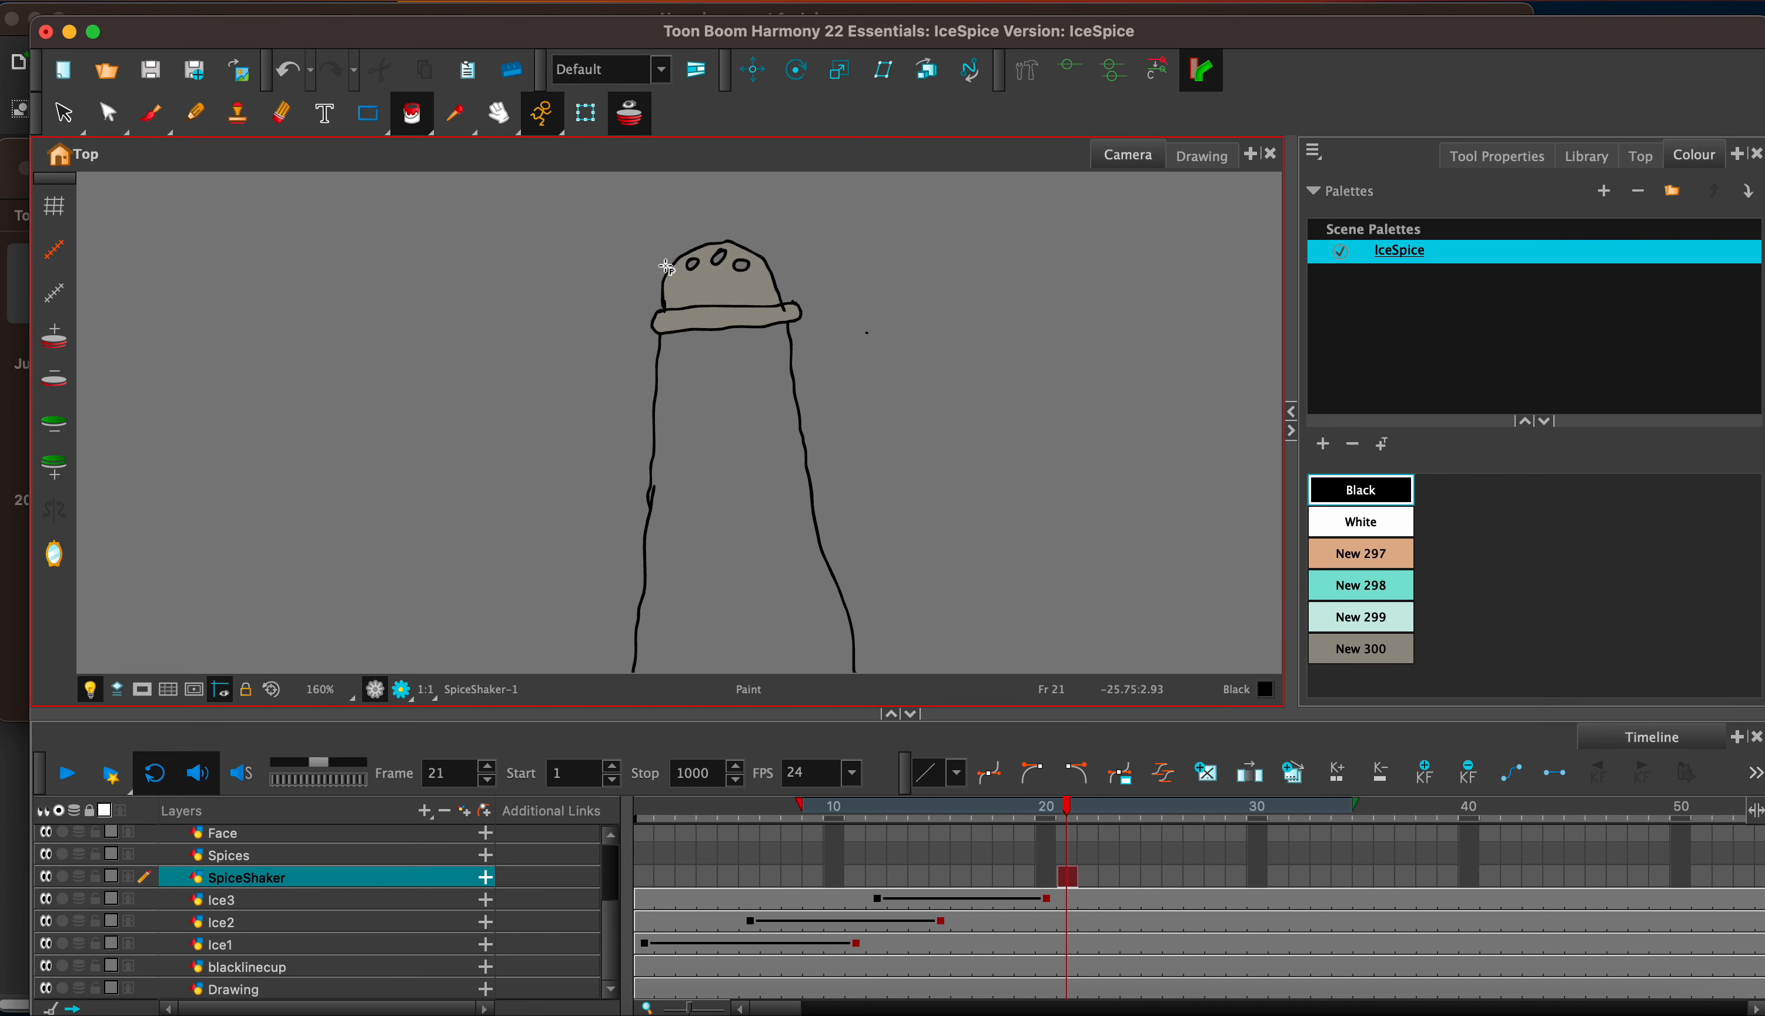
{"action": "left_click", "coordinate": [693, 264]}
{"action": "left_click", "coordinate": [721, 260]}
{"action": "left_click", "coordinate": [743, 267]}
Step: Add another colour to the IceSpice palette and set it to a pale yellow, about RGB 244, 250, 192
{"action": "mouse_move", "coordinate": [859, 481]}
{"action": "left_mouse_down"}
{"action": "mouse_move", "coordinate": [864, 374]}
{"action": "mouse_move", "coordinate": [894, 406]}
{"action": "left_mouse_up"}
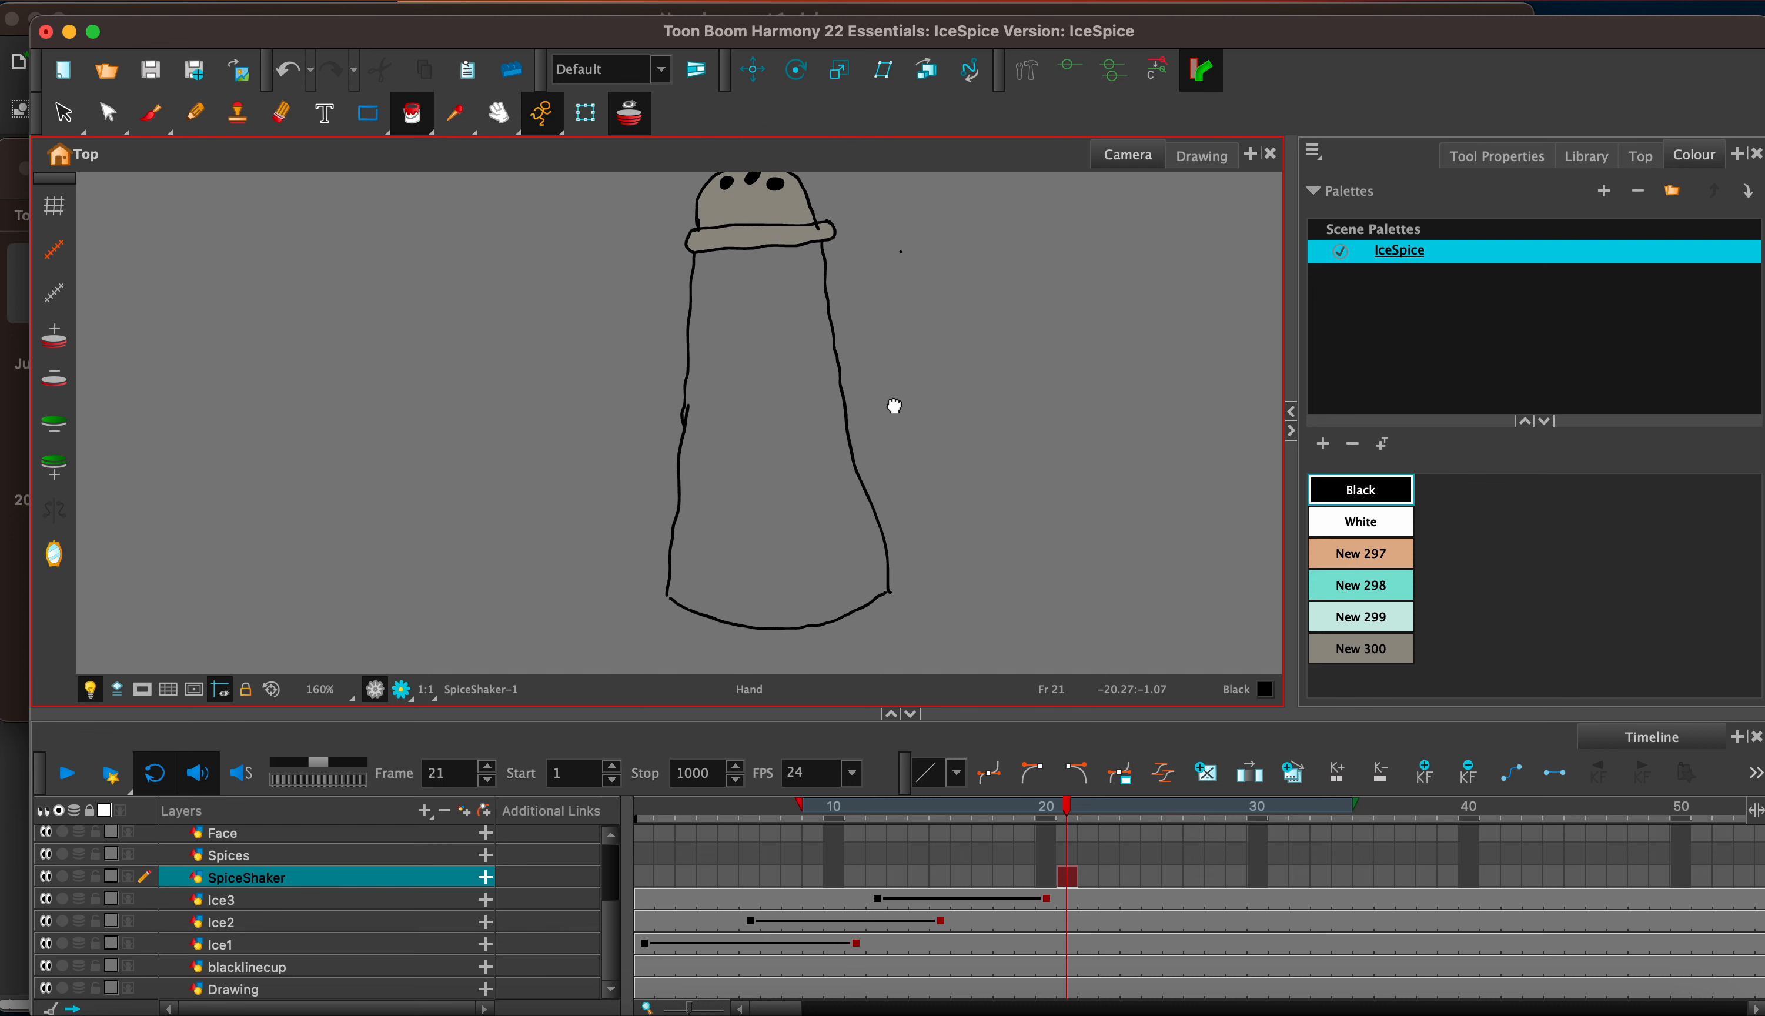
{"action": "left_click", "coordinate": [1323, 444]}
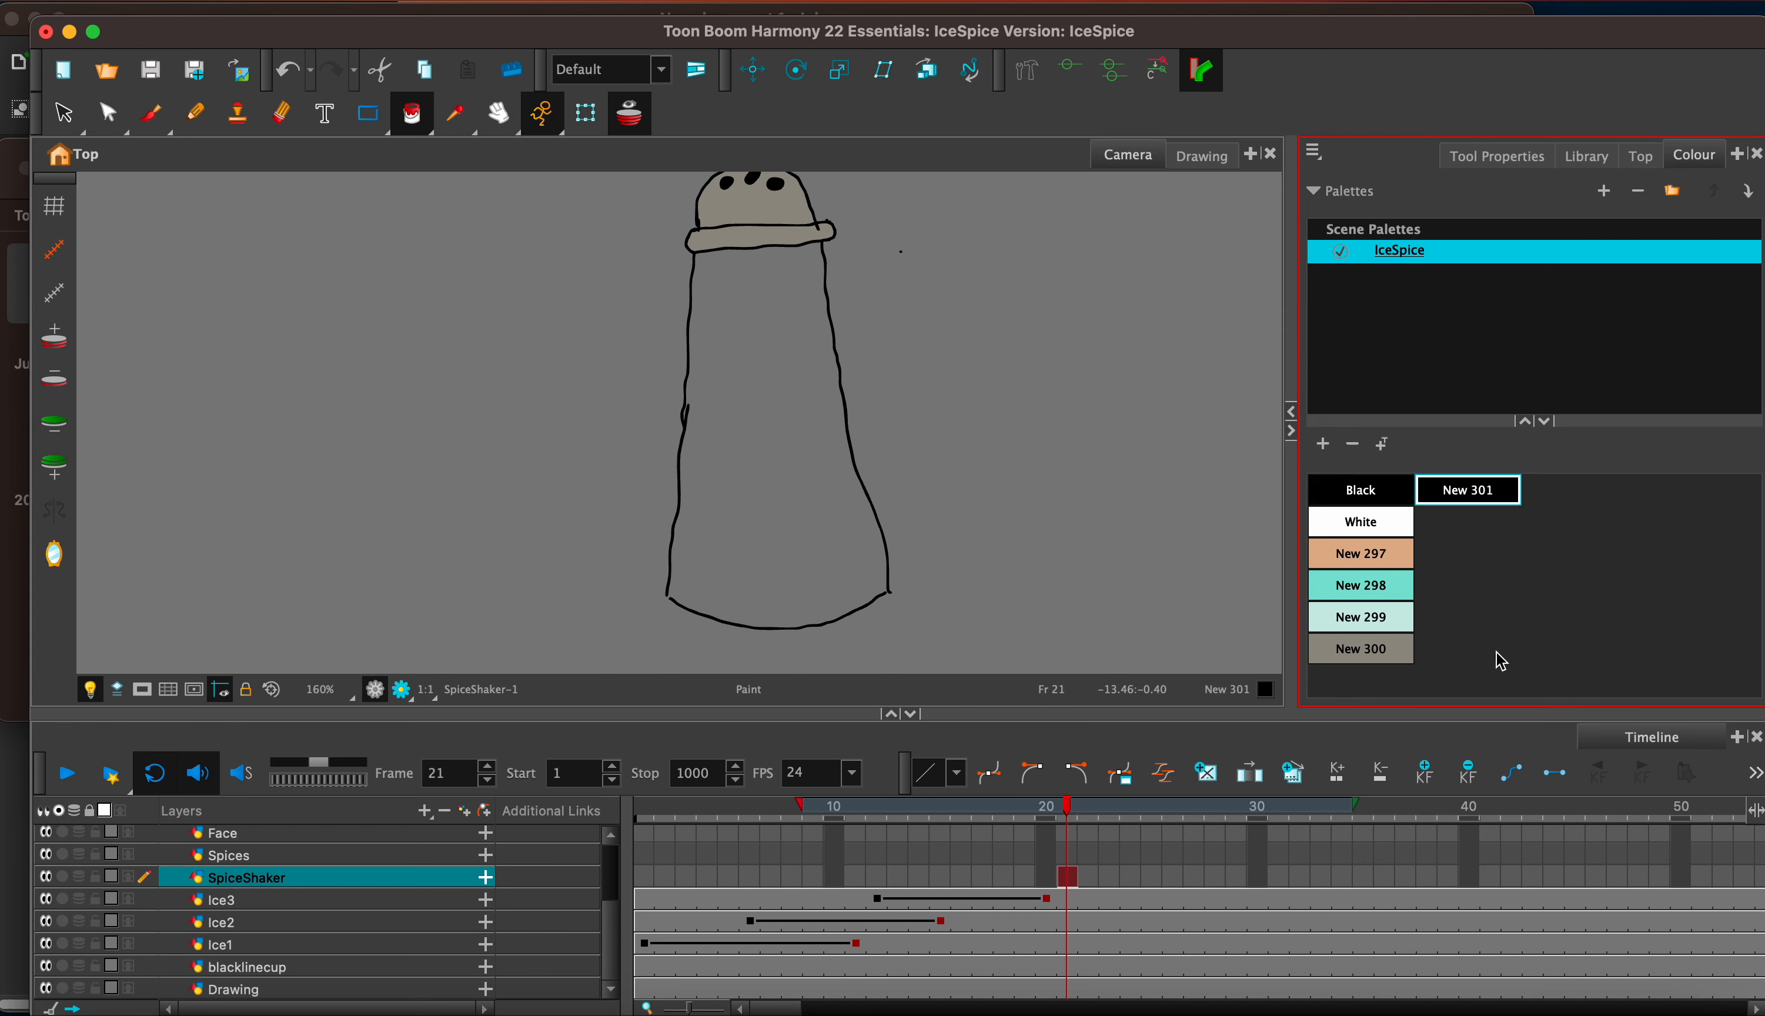
{"action": "double_click", "coordinate": [1513, 494]}
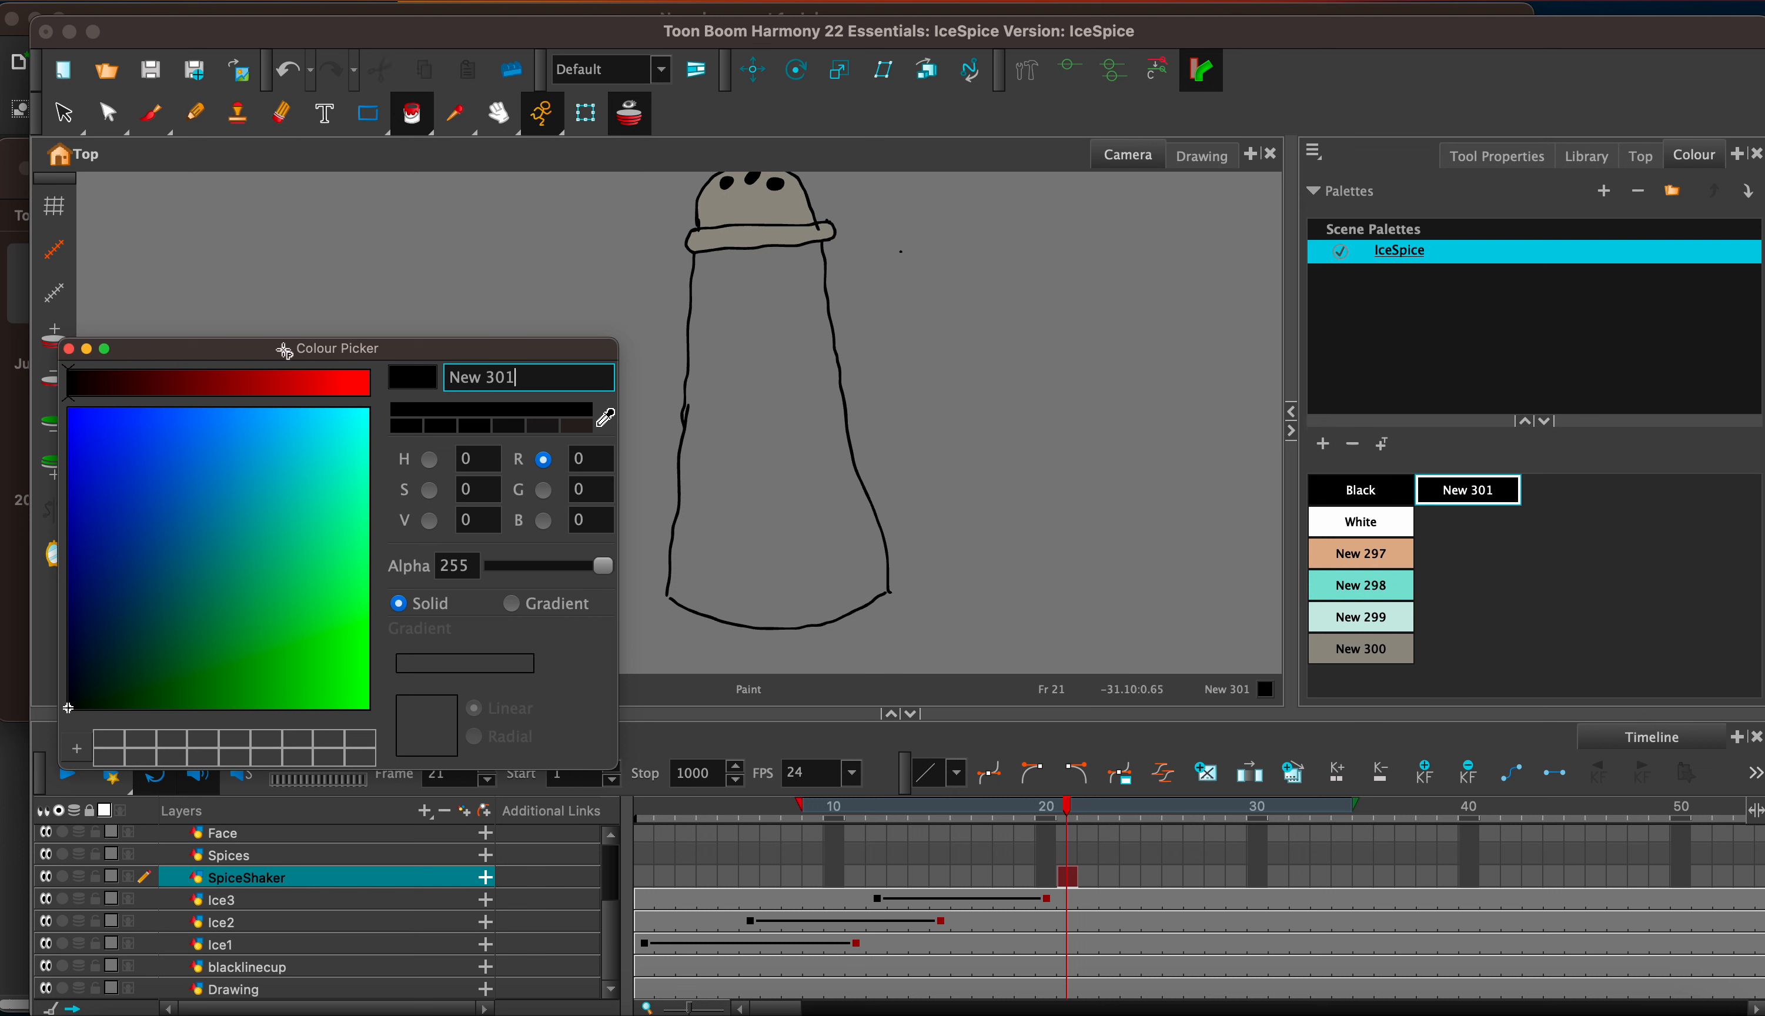
{"action": "left_click", "coordinate": [315, 384]}
{"action": "left_click", "coordinate": [223, 669]}
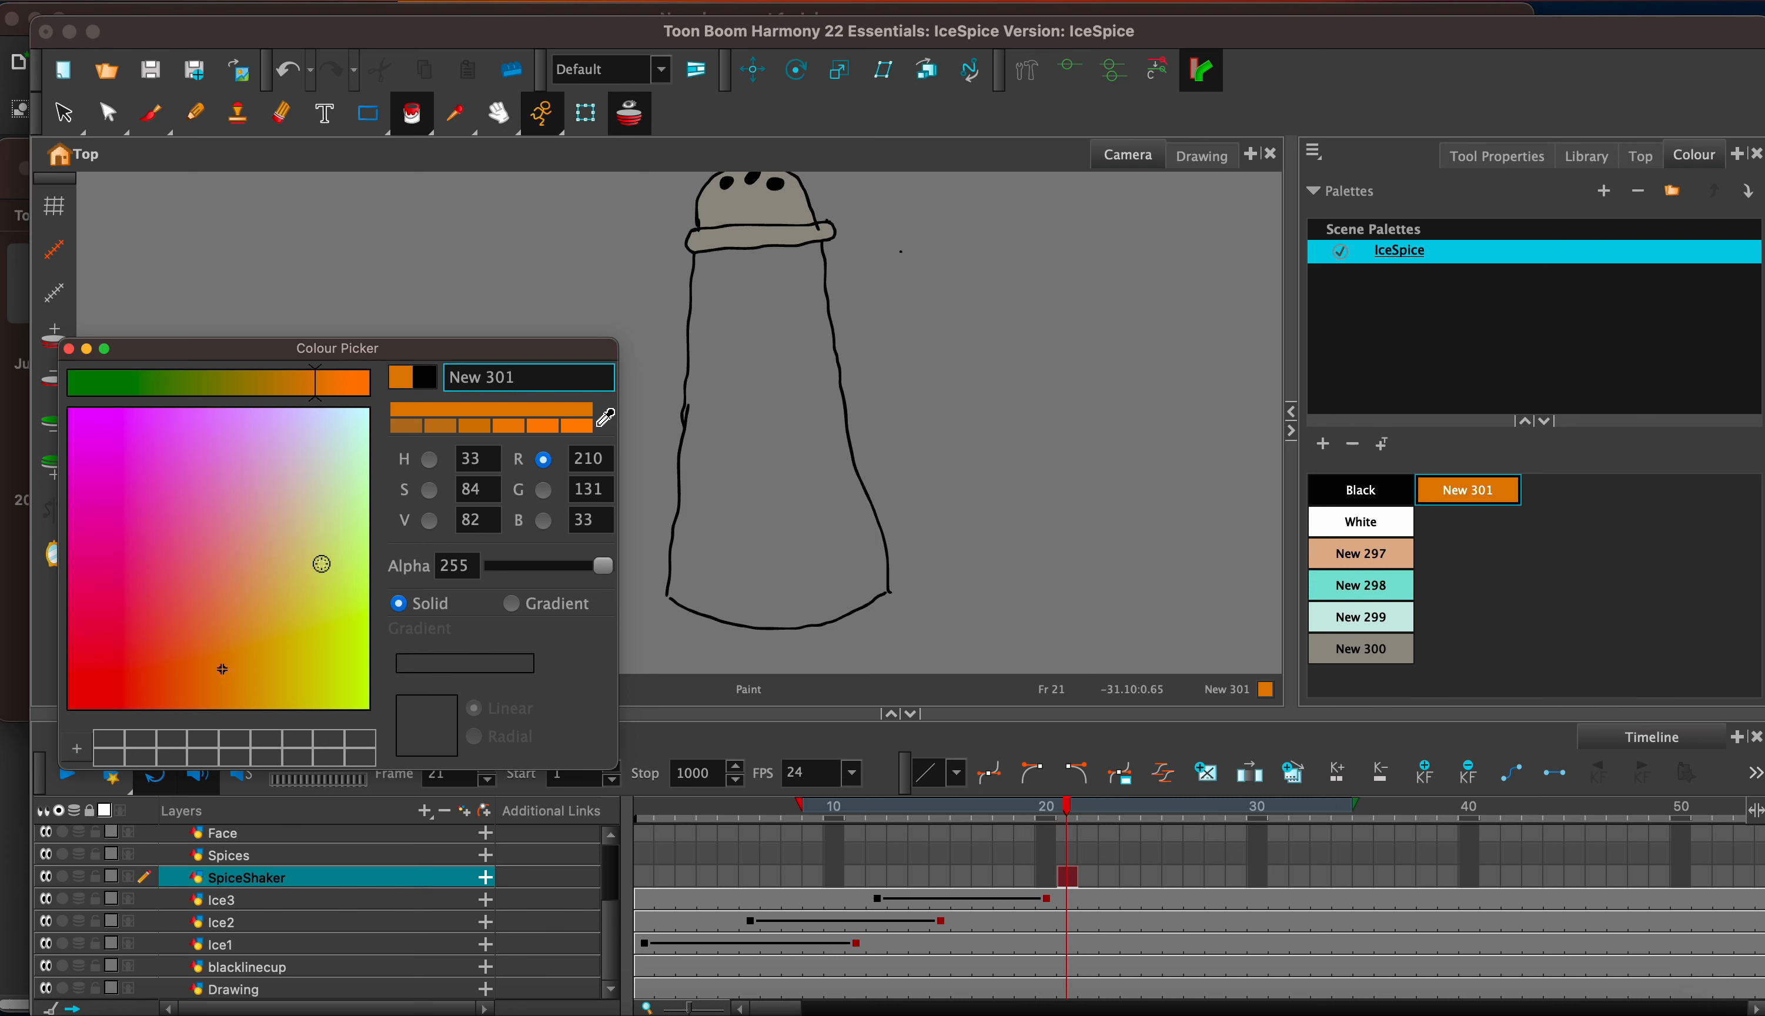
{"action": "left_click", "coordinate": [318, 526]}
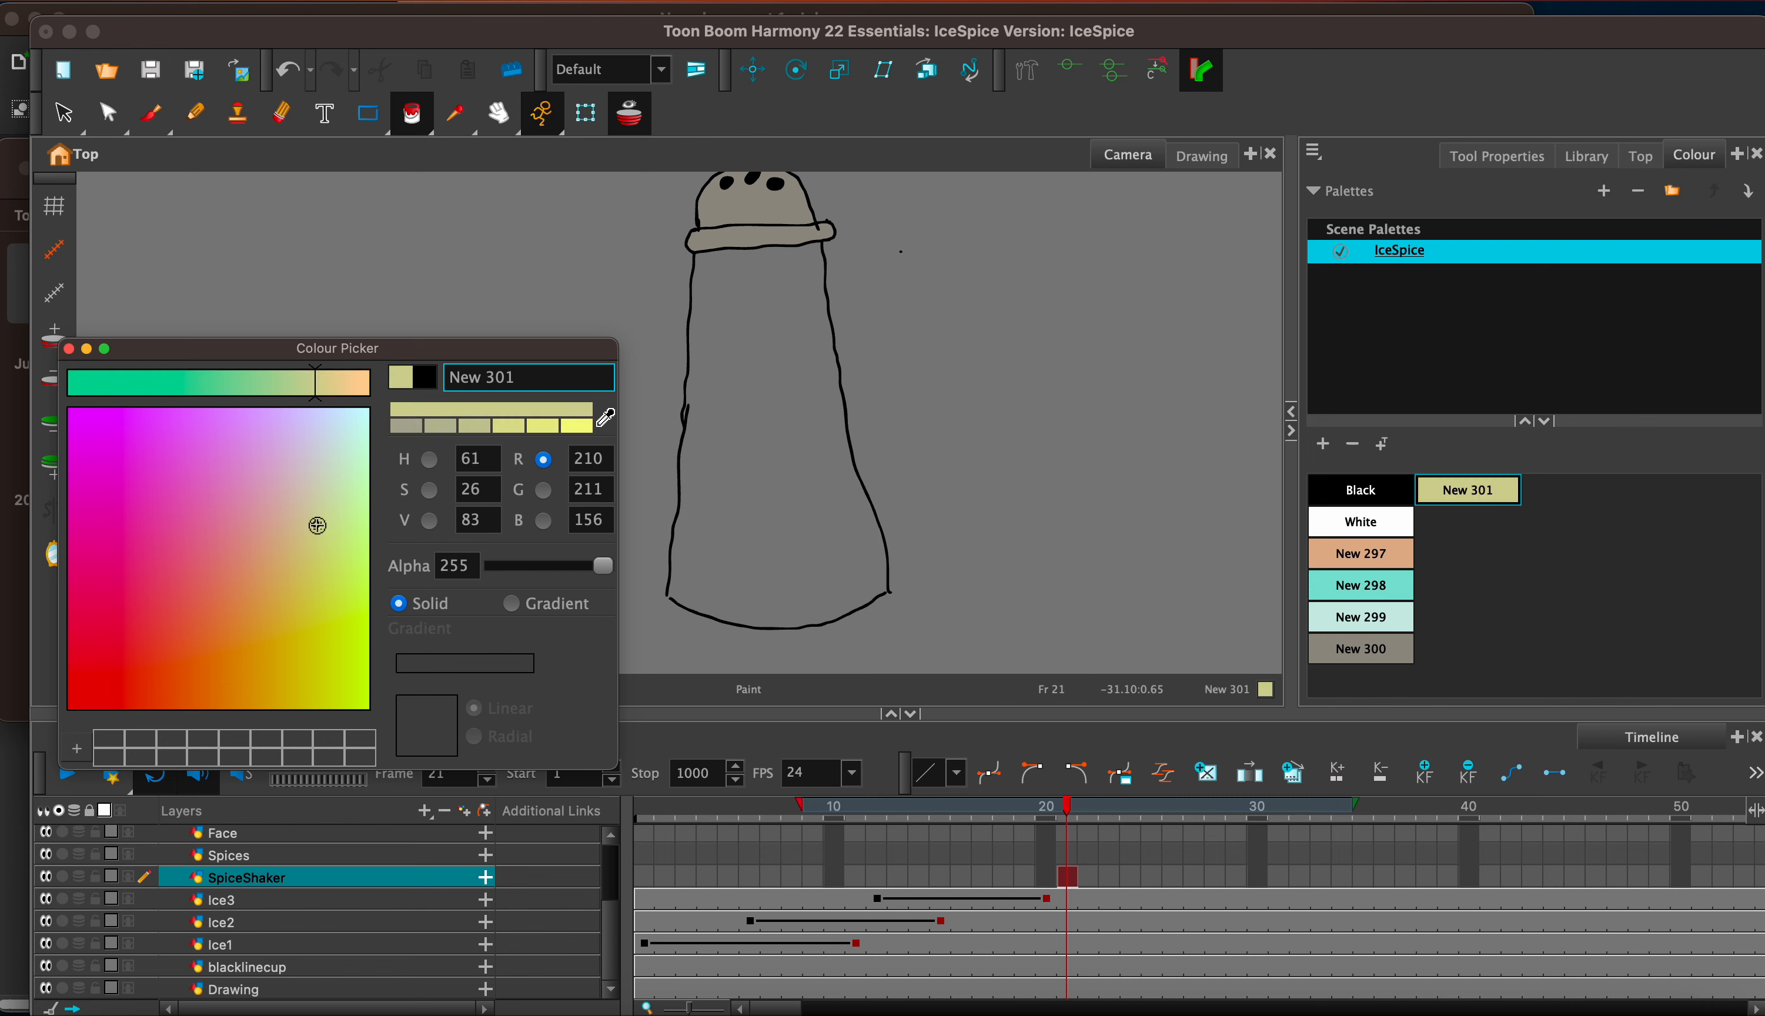
{"action": "left_click", "coordinate": [307, 523]}
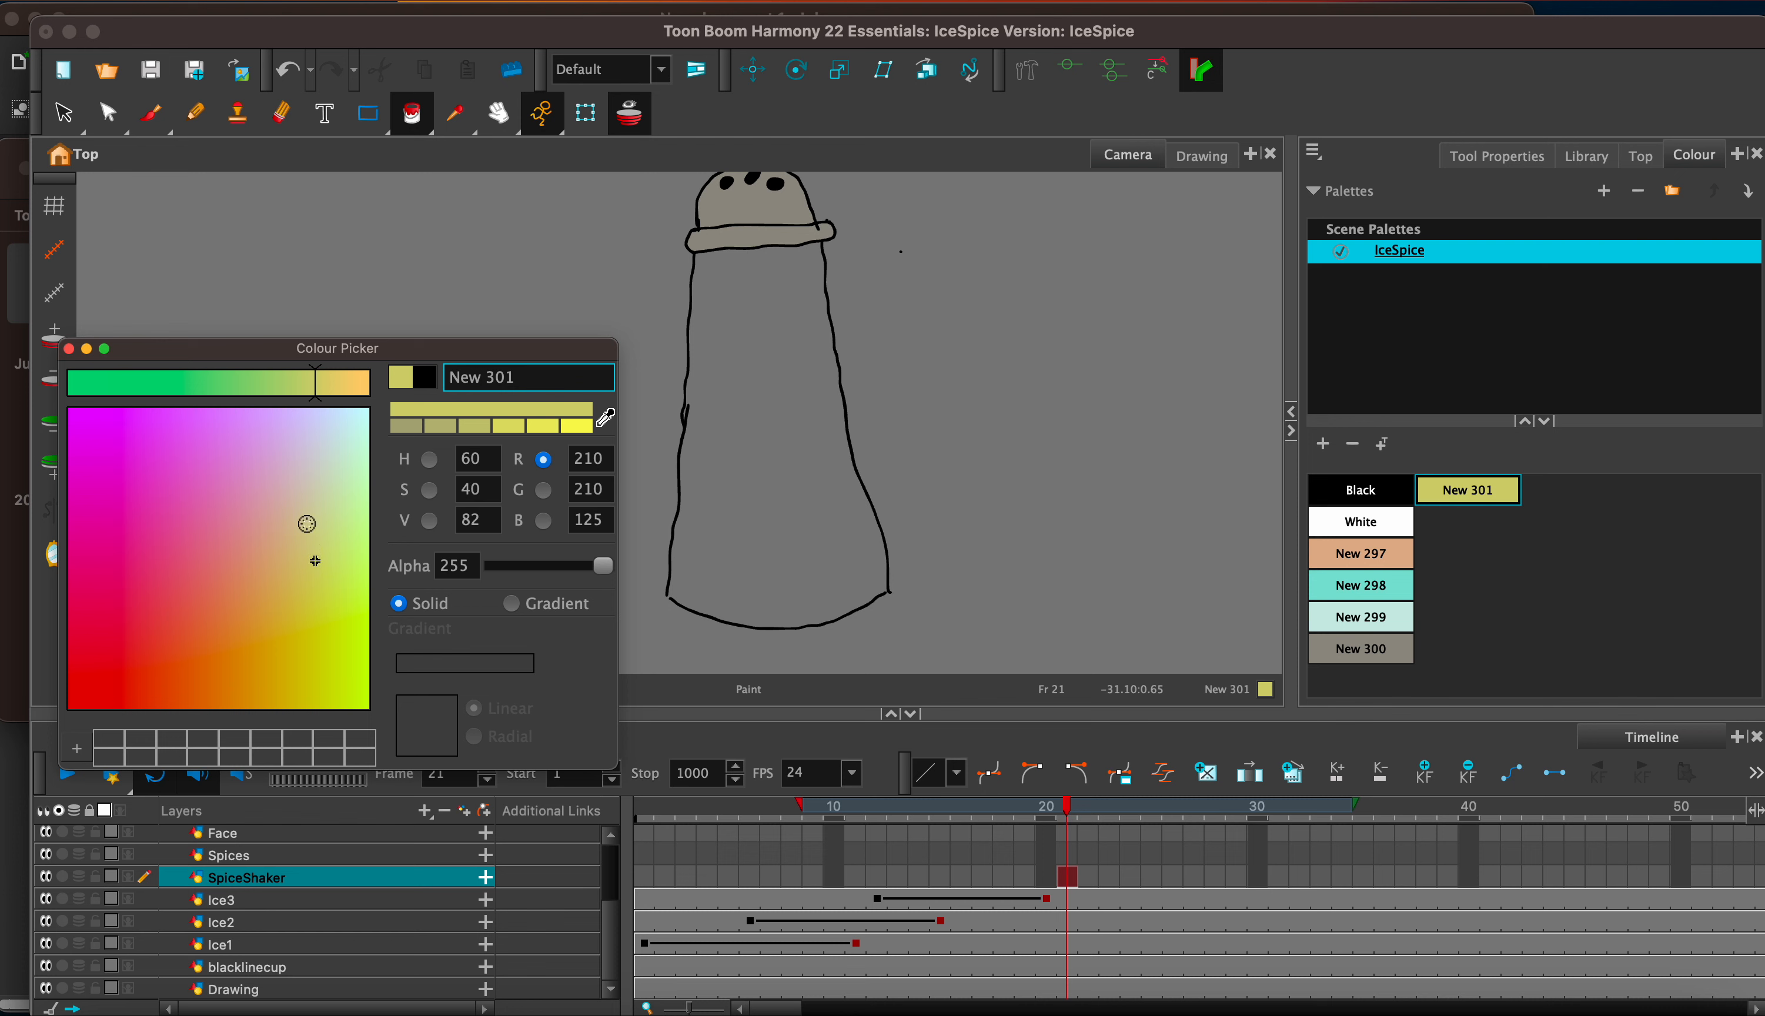
{"action": "left_click", "coordinate": [356, 487]}
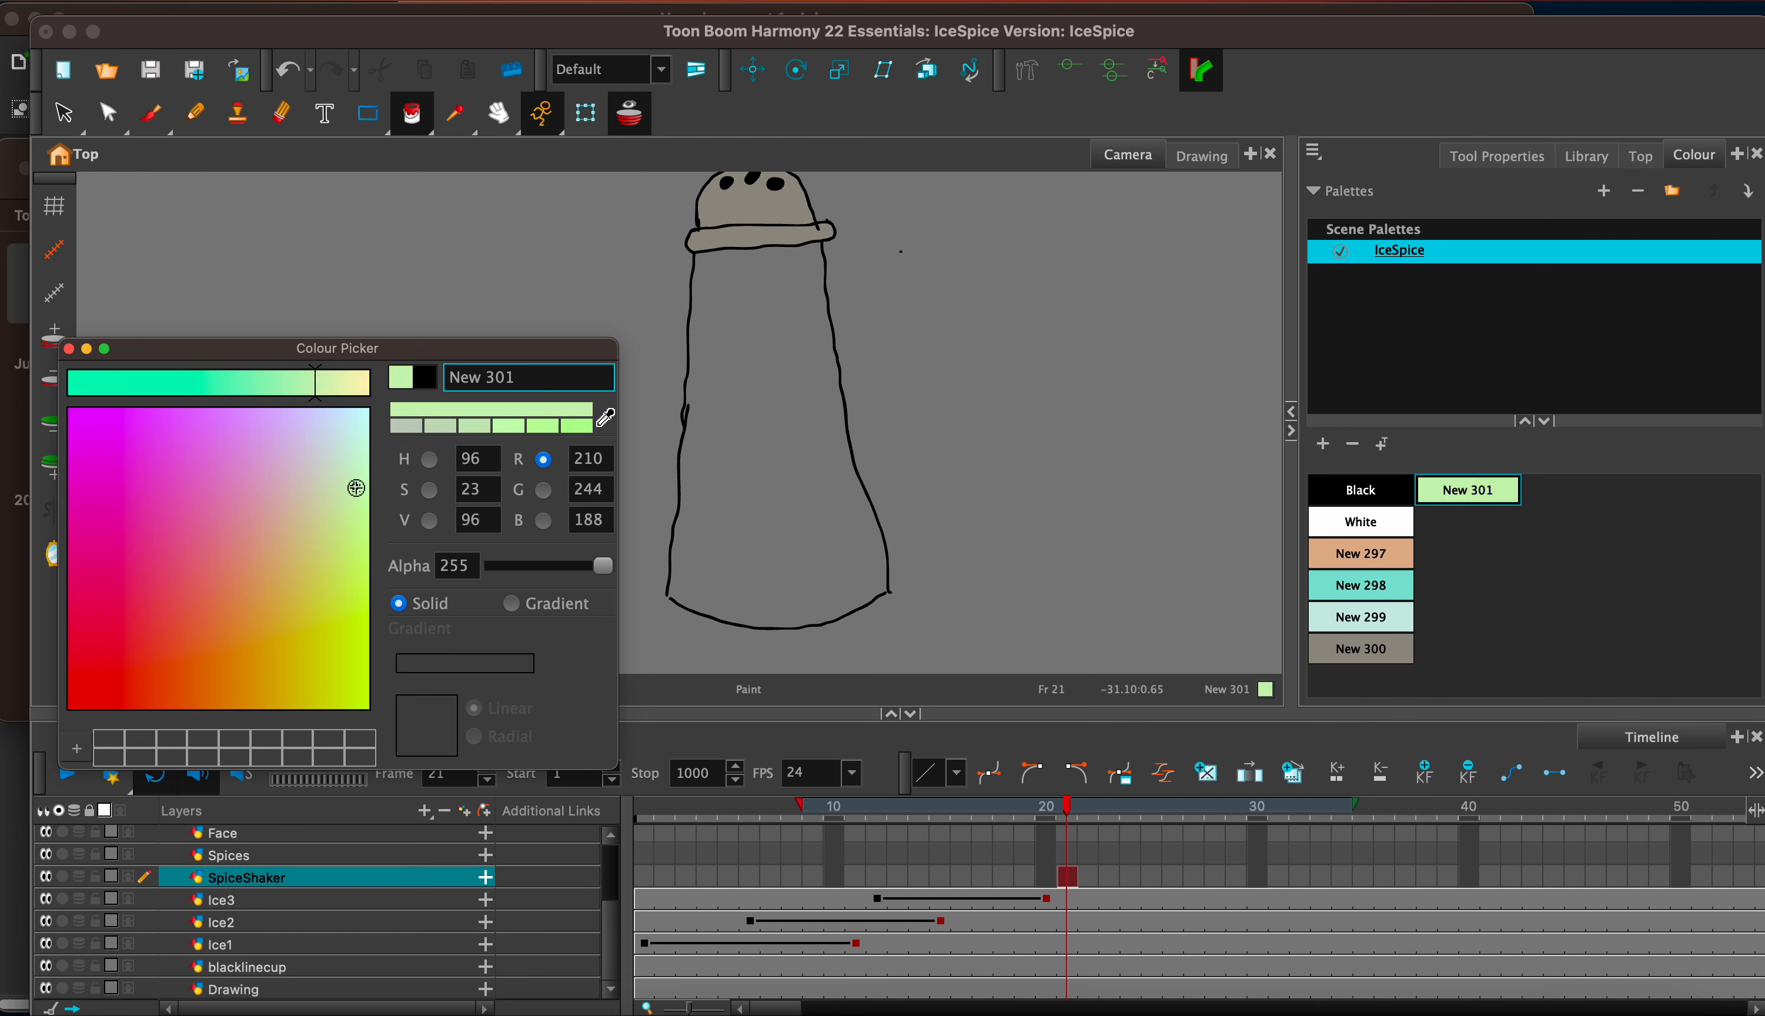
{"action": "left_click", "coordinate": [363, 560]}
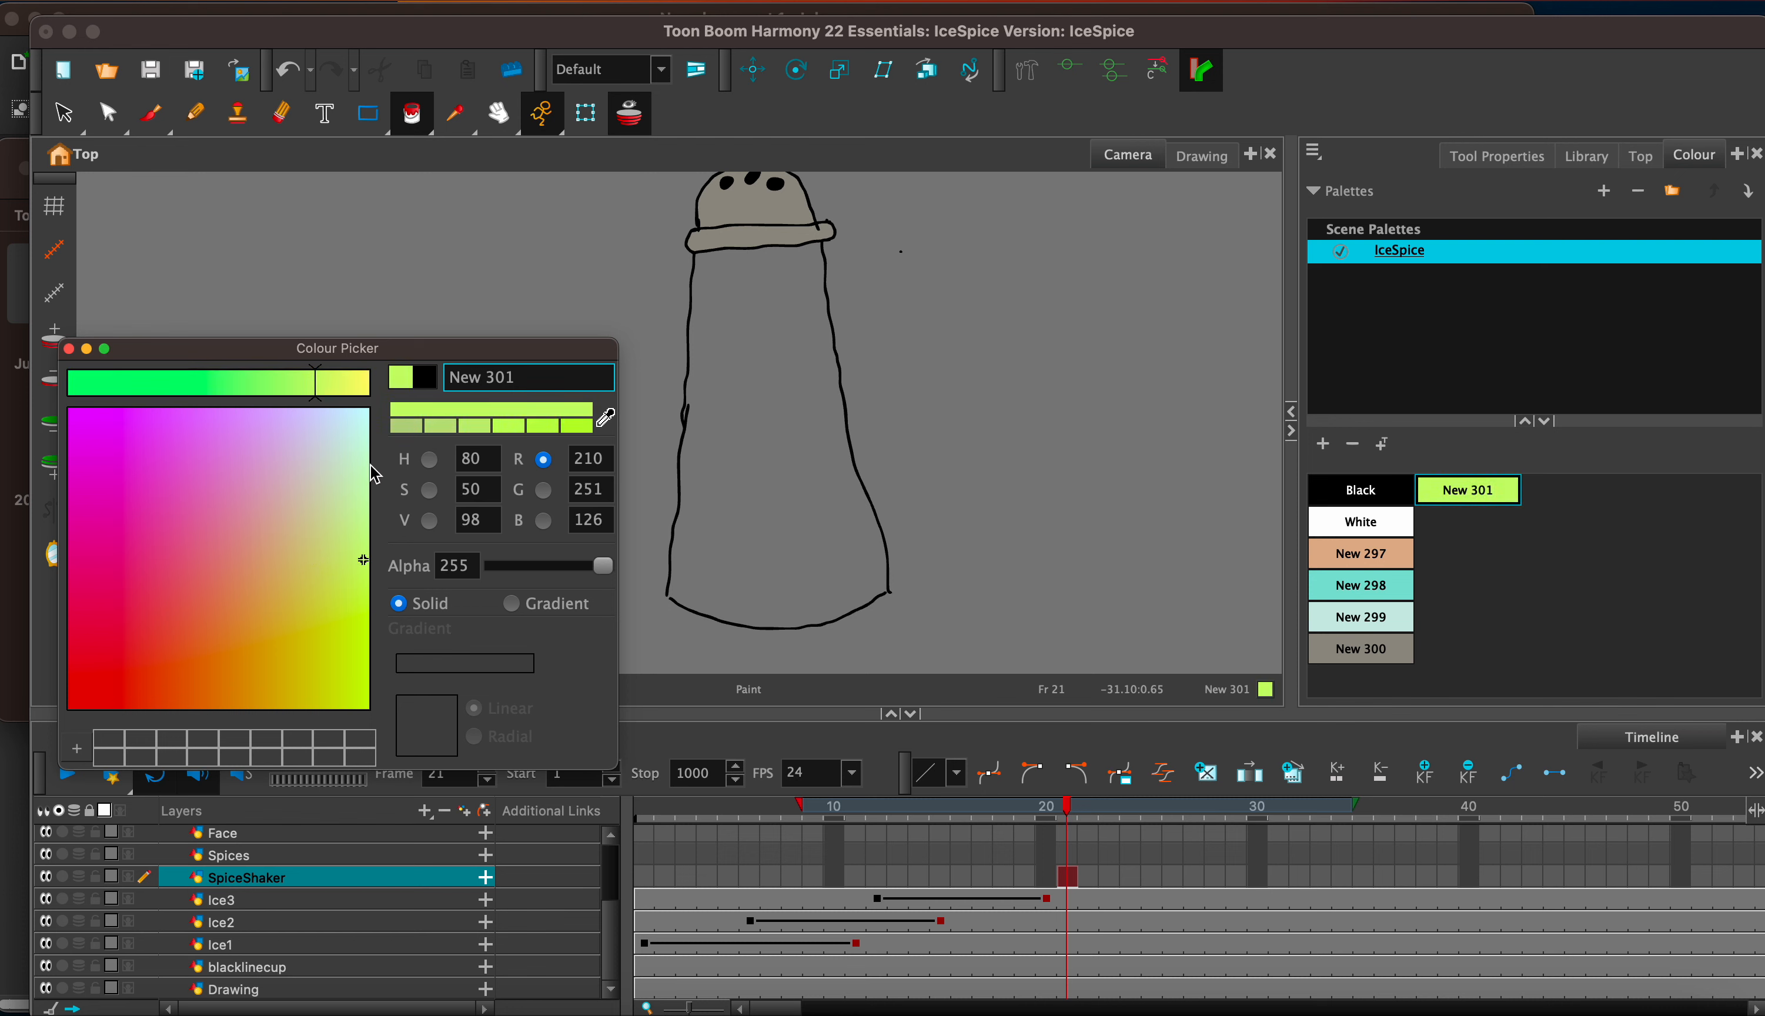
{"action": "left_click", "coordinate": [362, 483]}
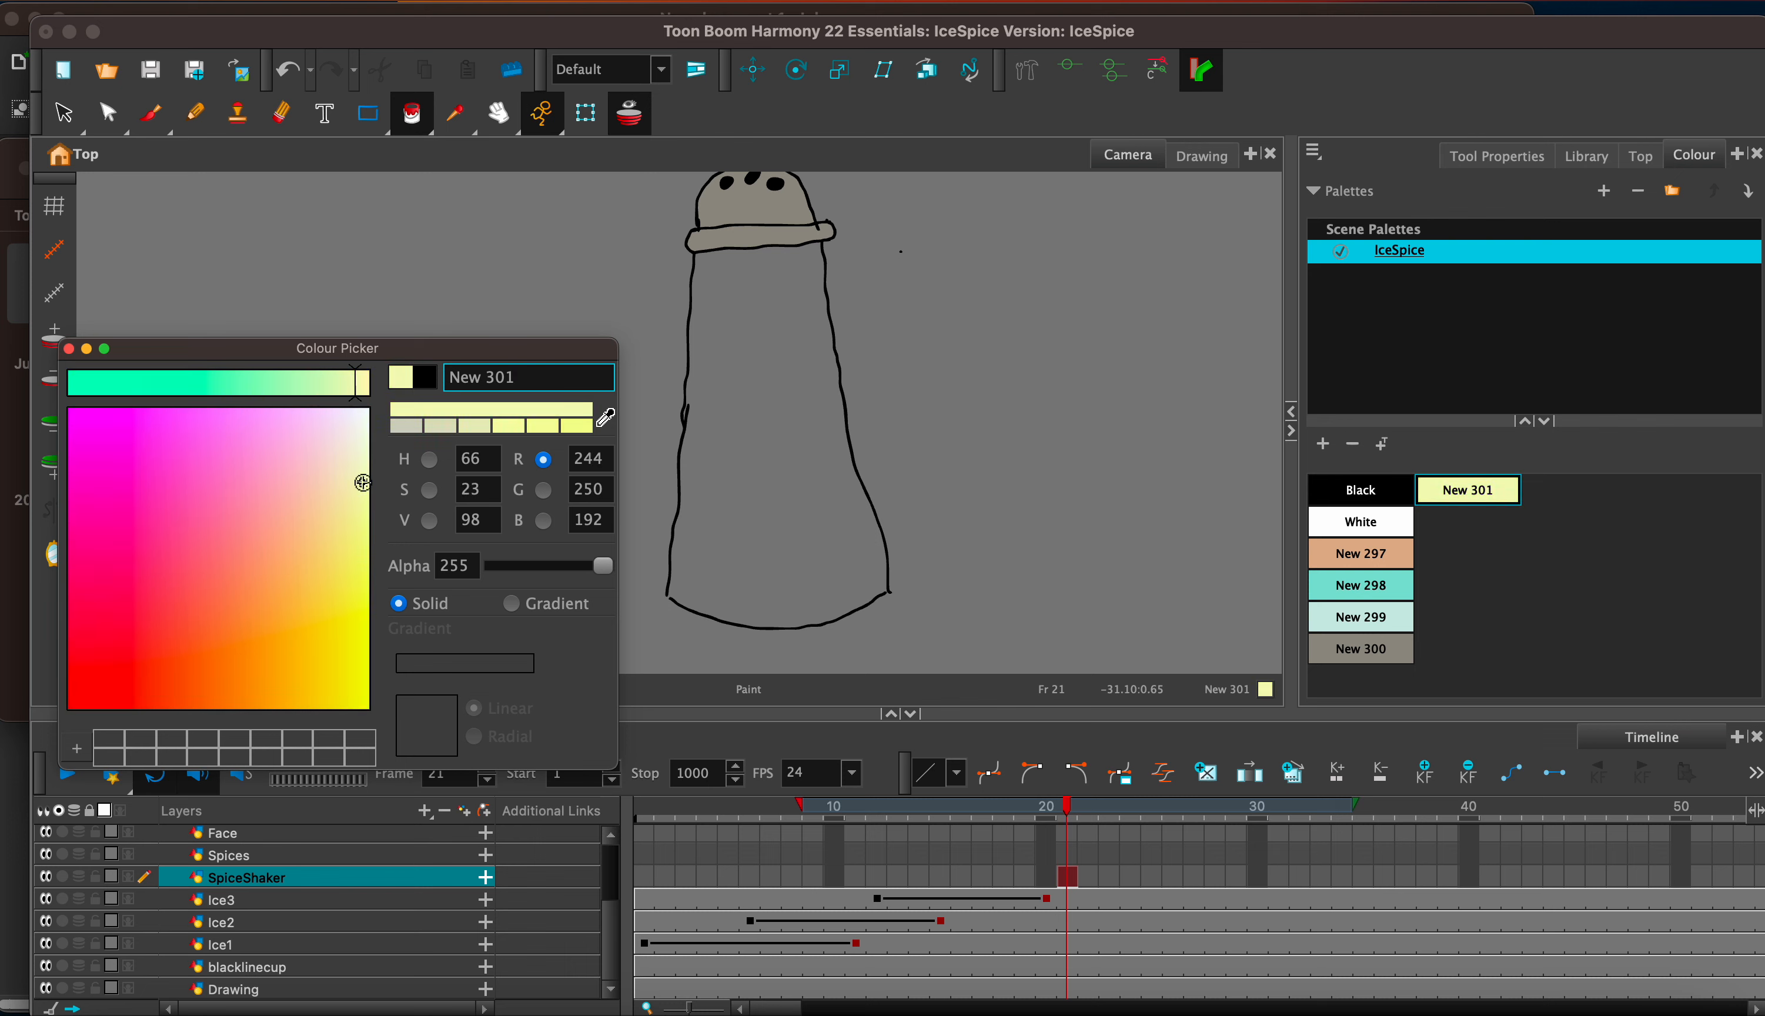
{"action": "left_click", "coordinate": [69, 349]}
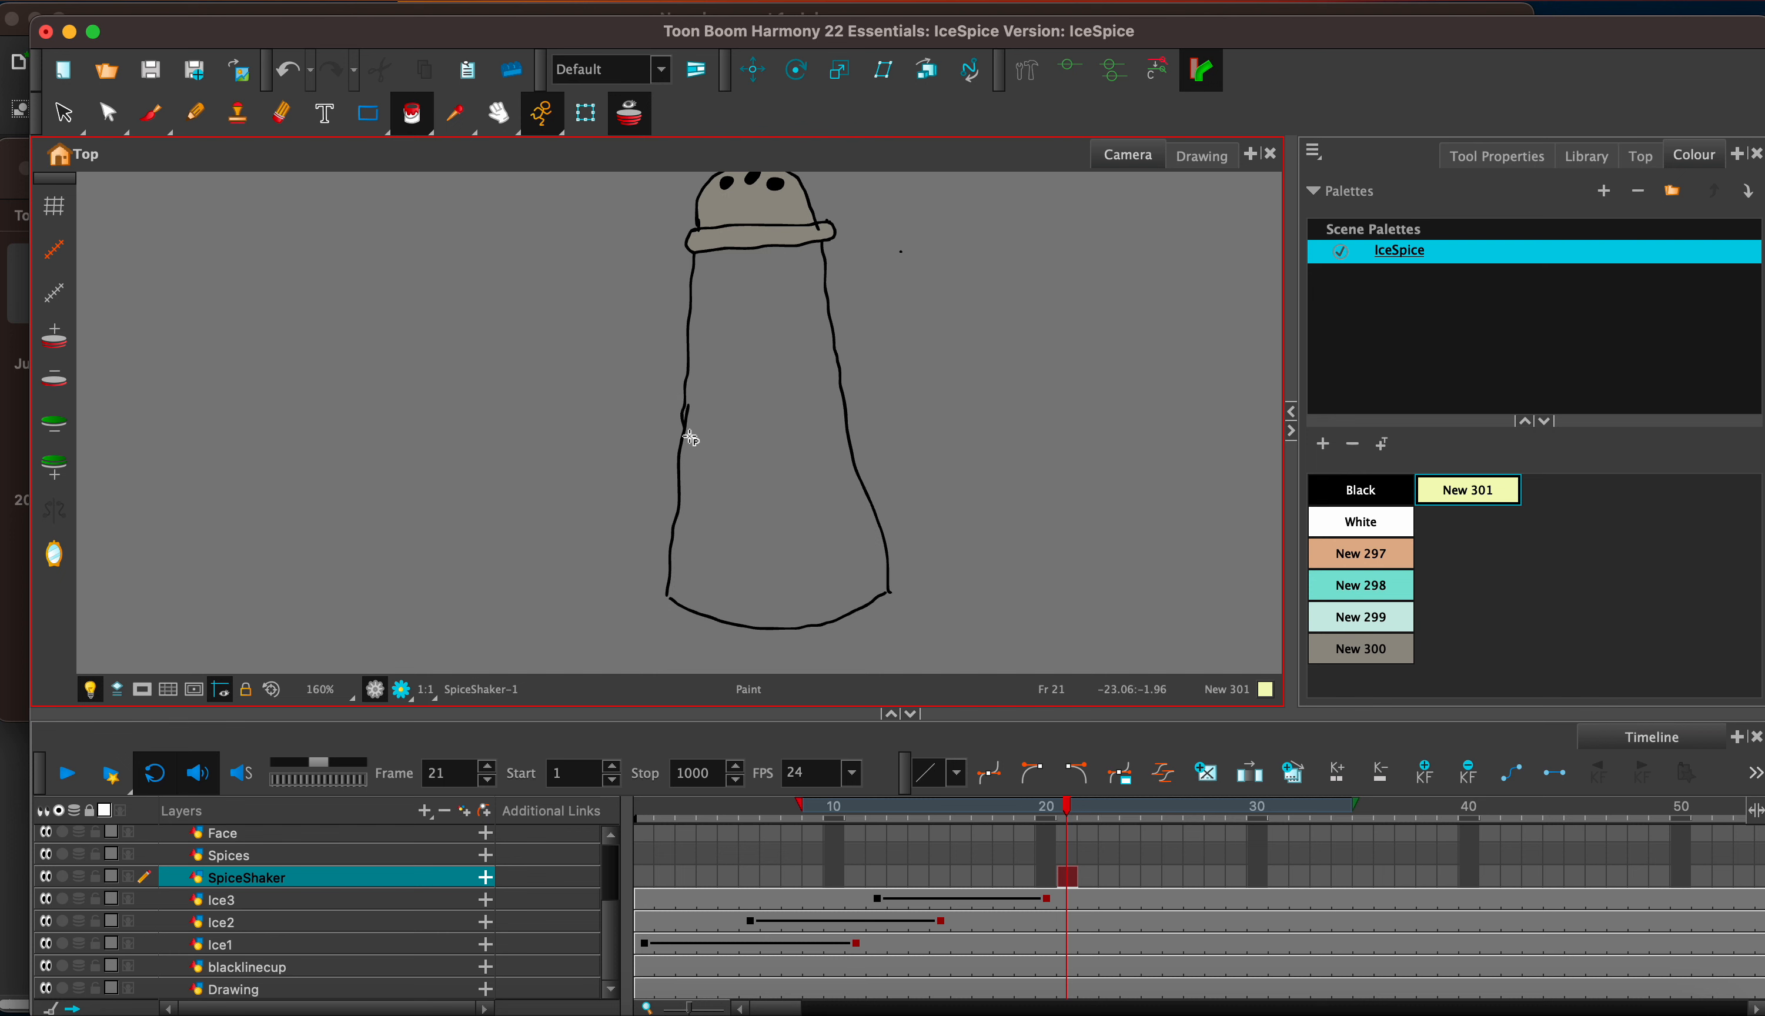
Step: Close the gaps at the shaker body's bottom corners with the black brush and fill the body with the New 301 pale yellow
{"action": "key", "text": "alt+b"}
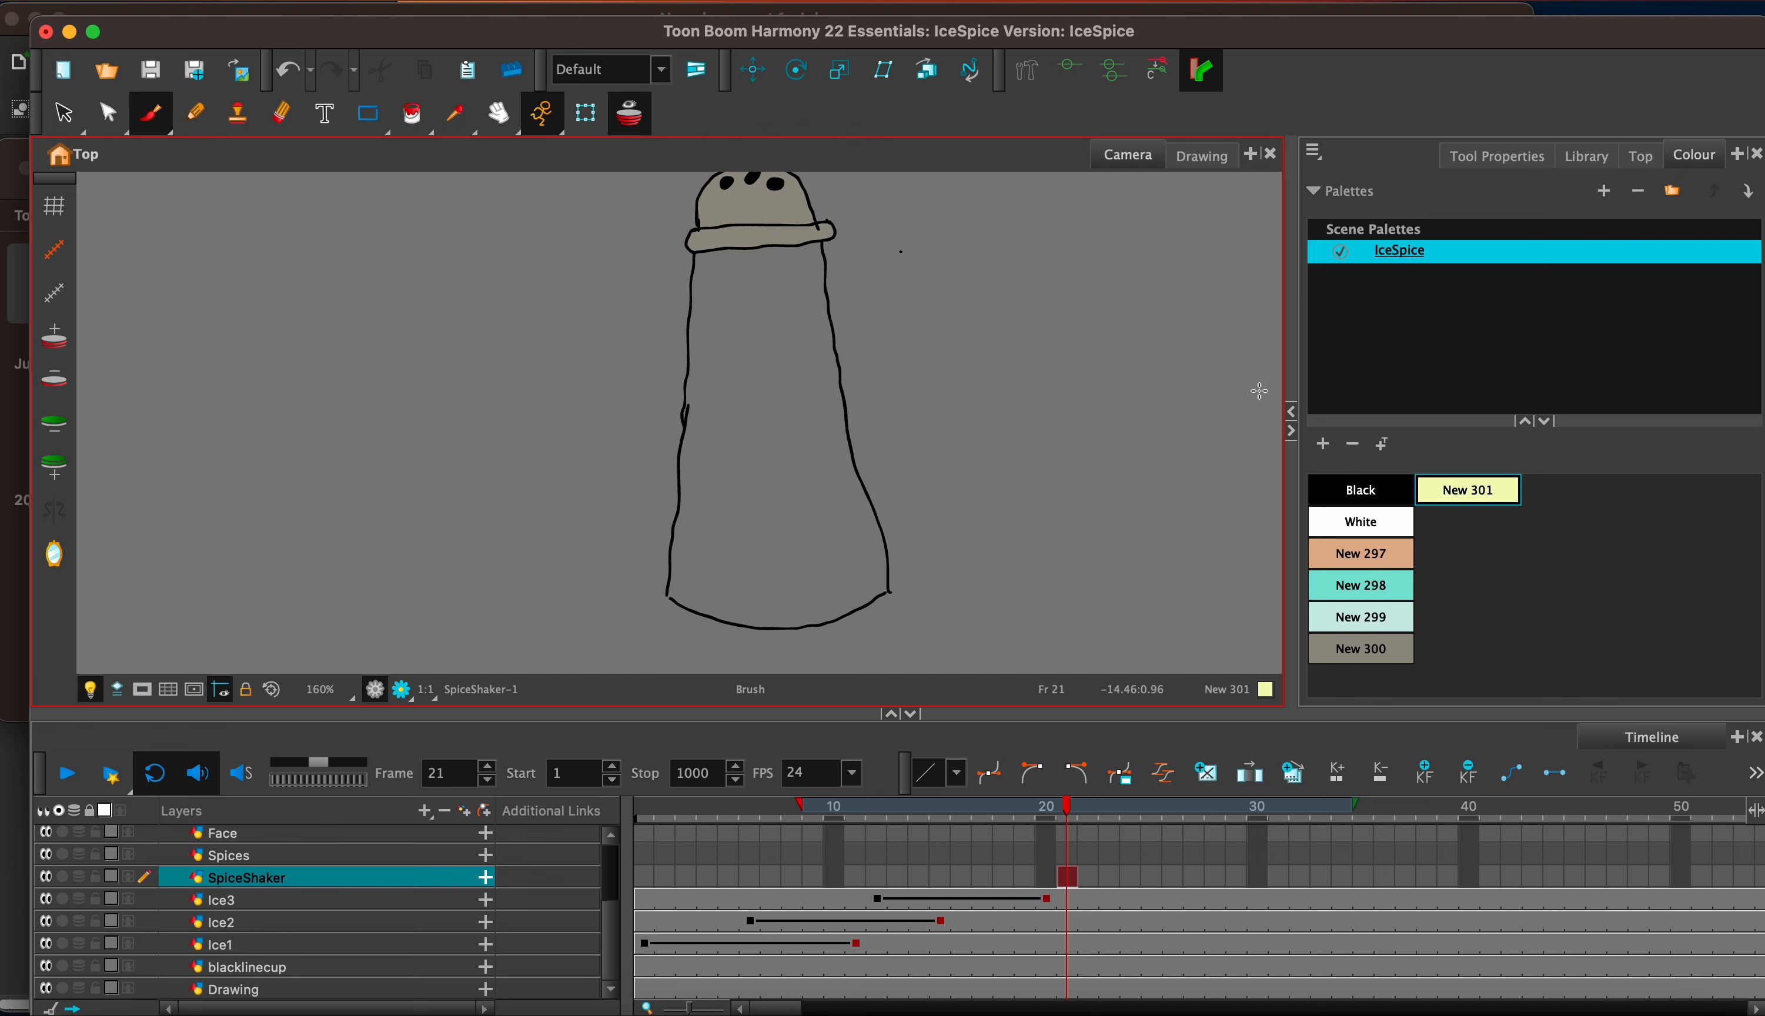
{"action": "left_click", "coordinate": [1361, 490]}
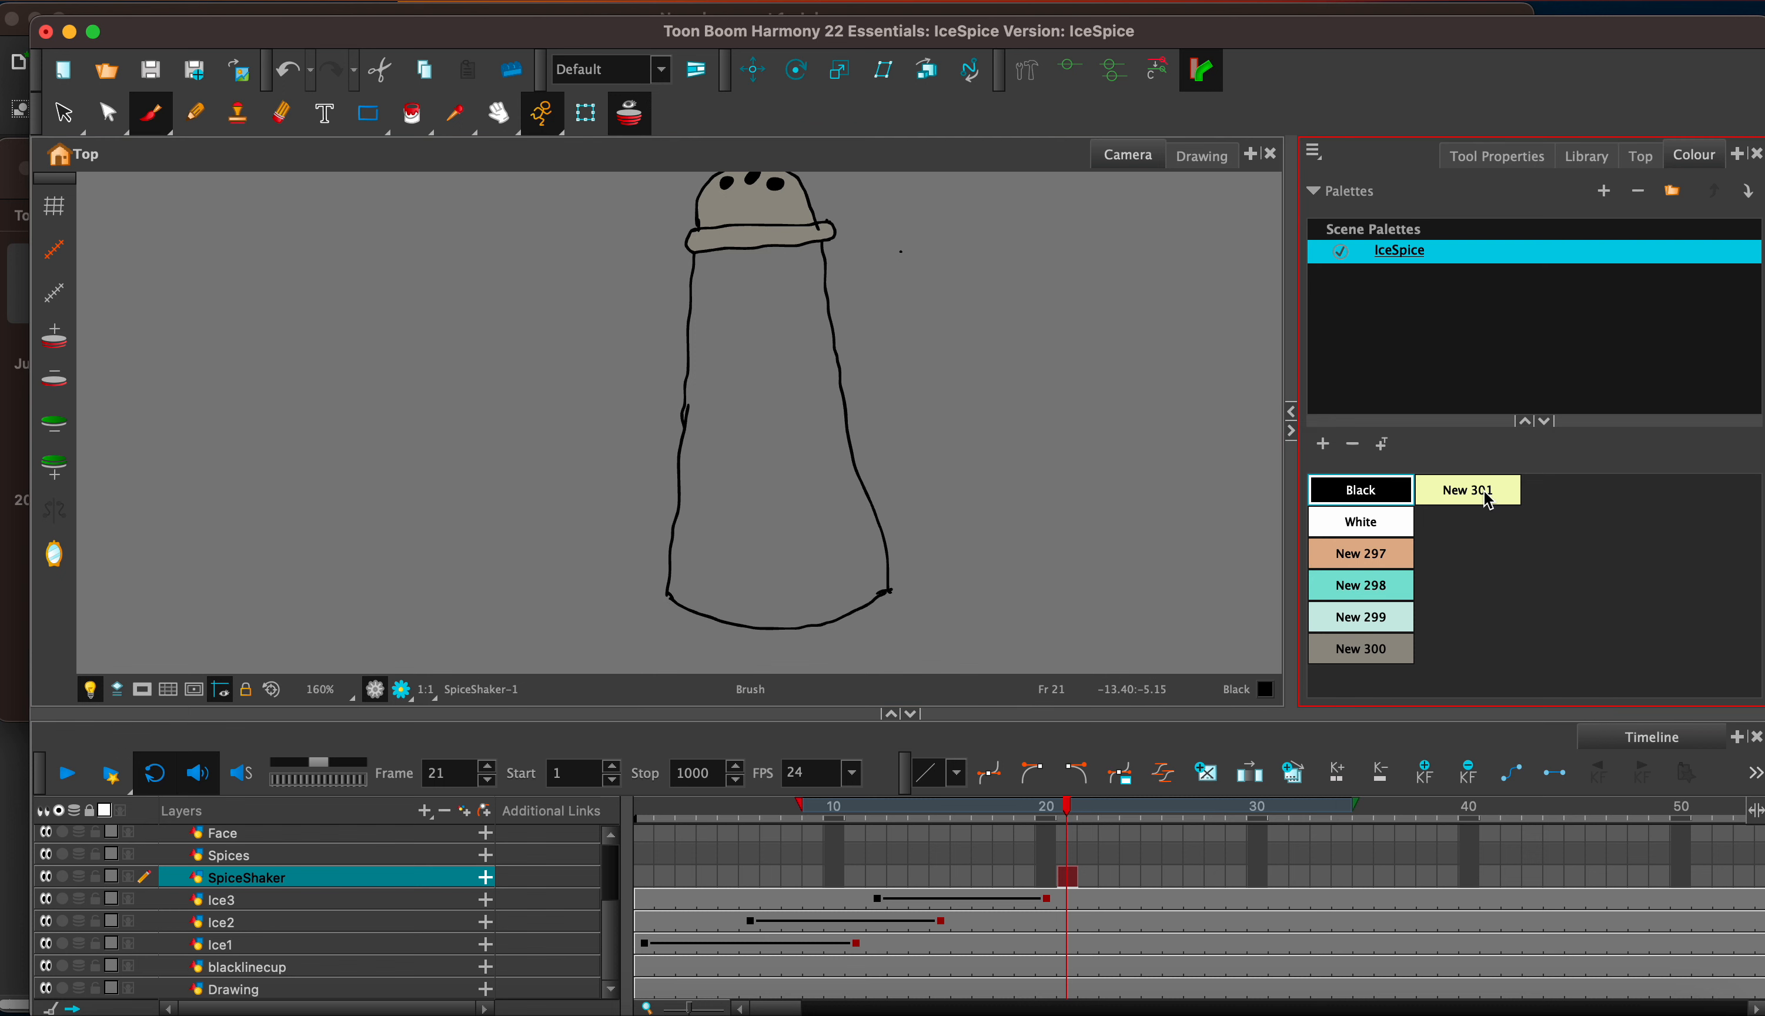
{"action": "left_click", "coordinate": [1468, 489]}
{"action": "left_click", "coordinate": [413, 116]}
{"action": "left_click", "coordinate": [851, 598]}
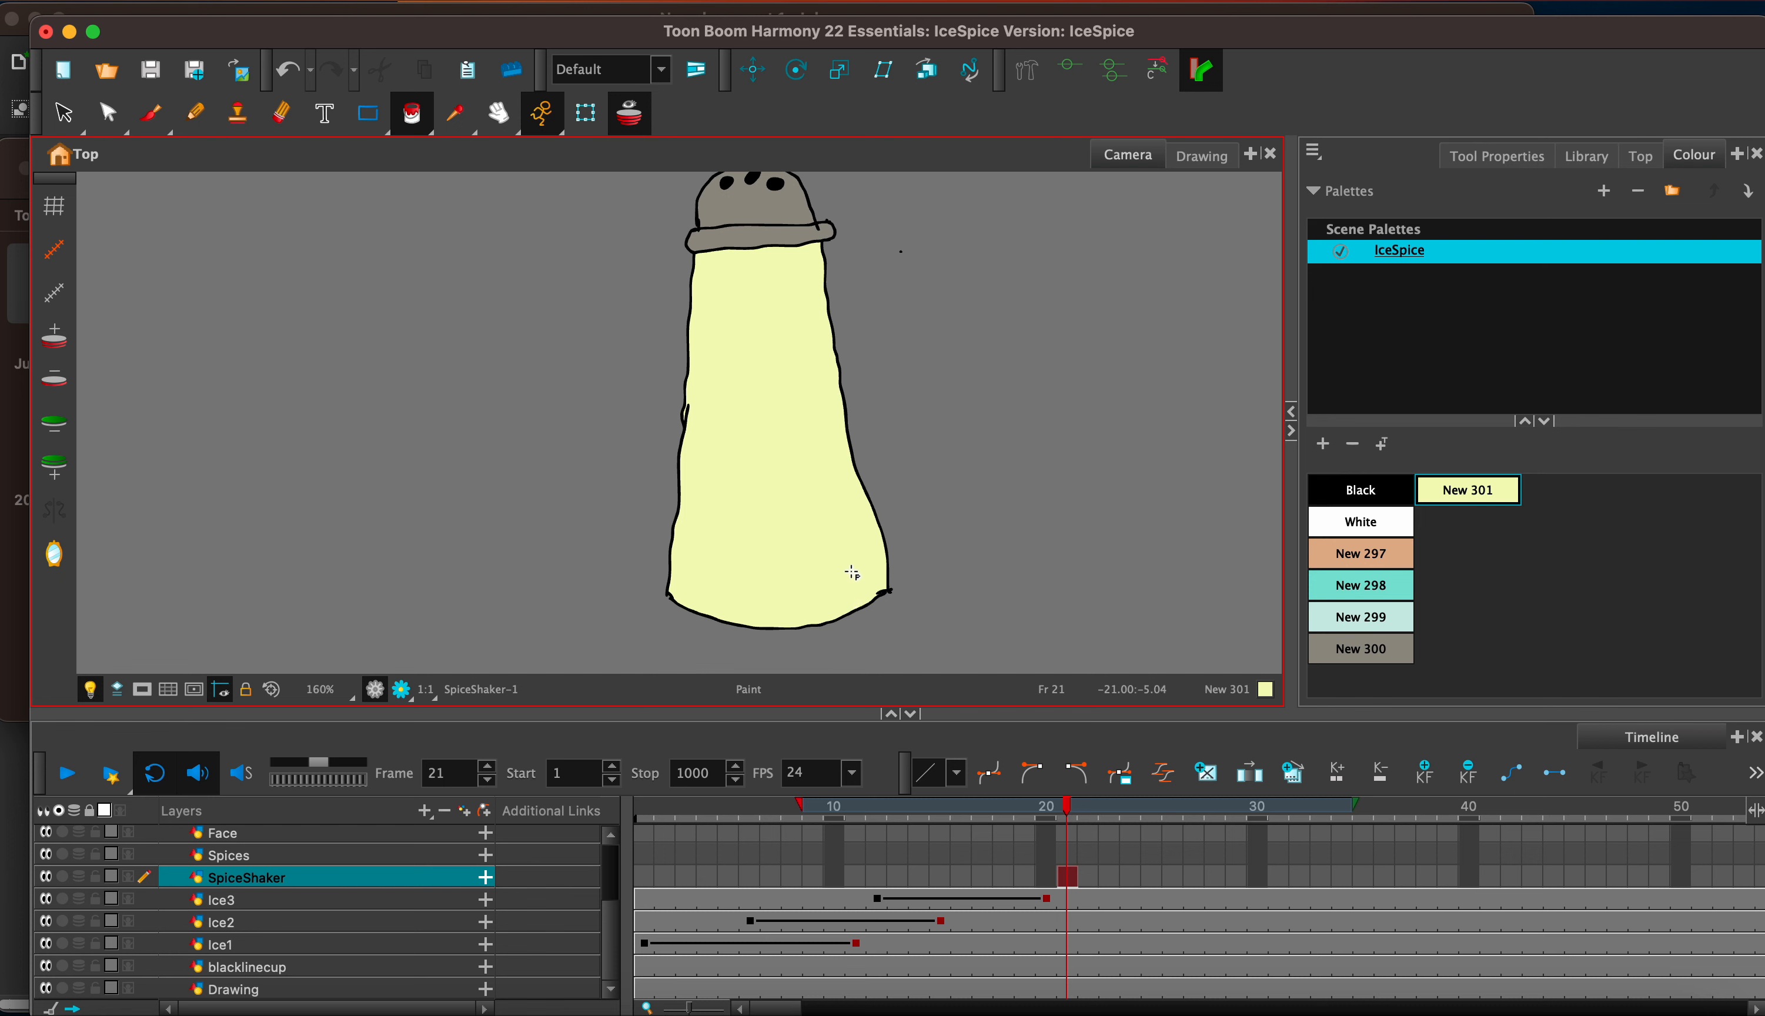
Step: Draw the word SPICE in black block-letter outlines with the brush, in the empty area beside the shaker body
{"action": "left_click", "coordinate": [1359, 490]}
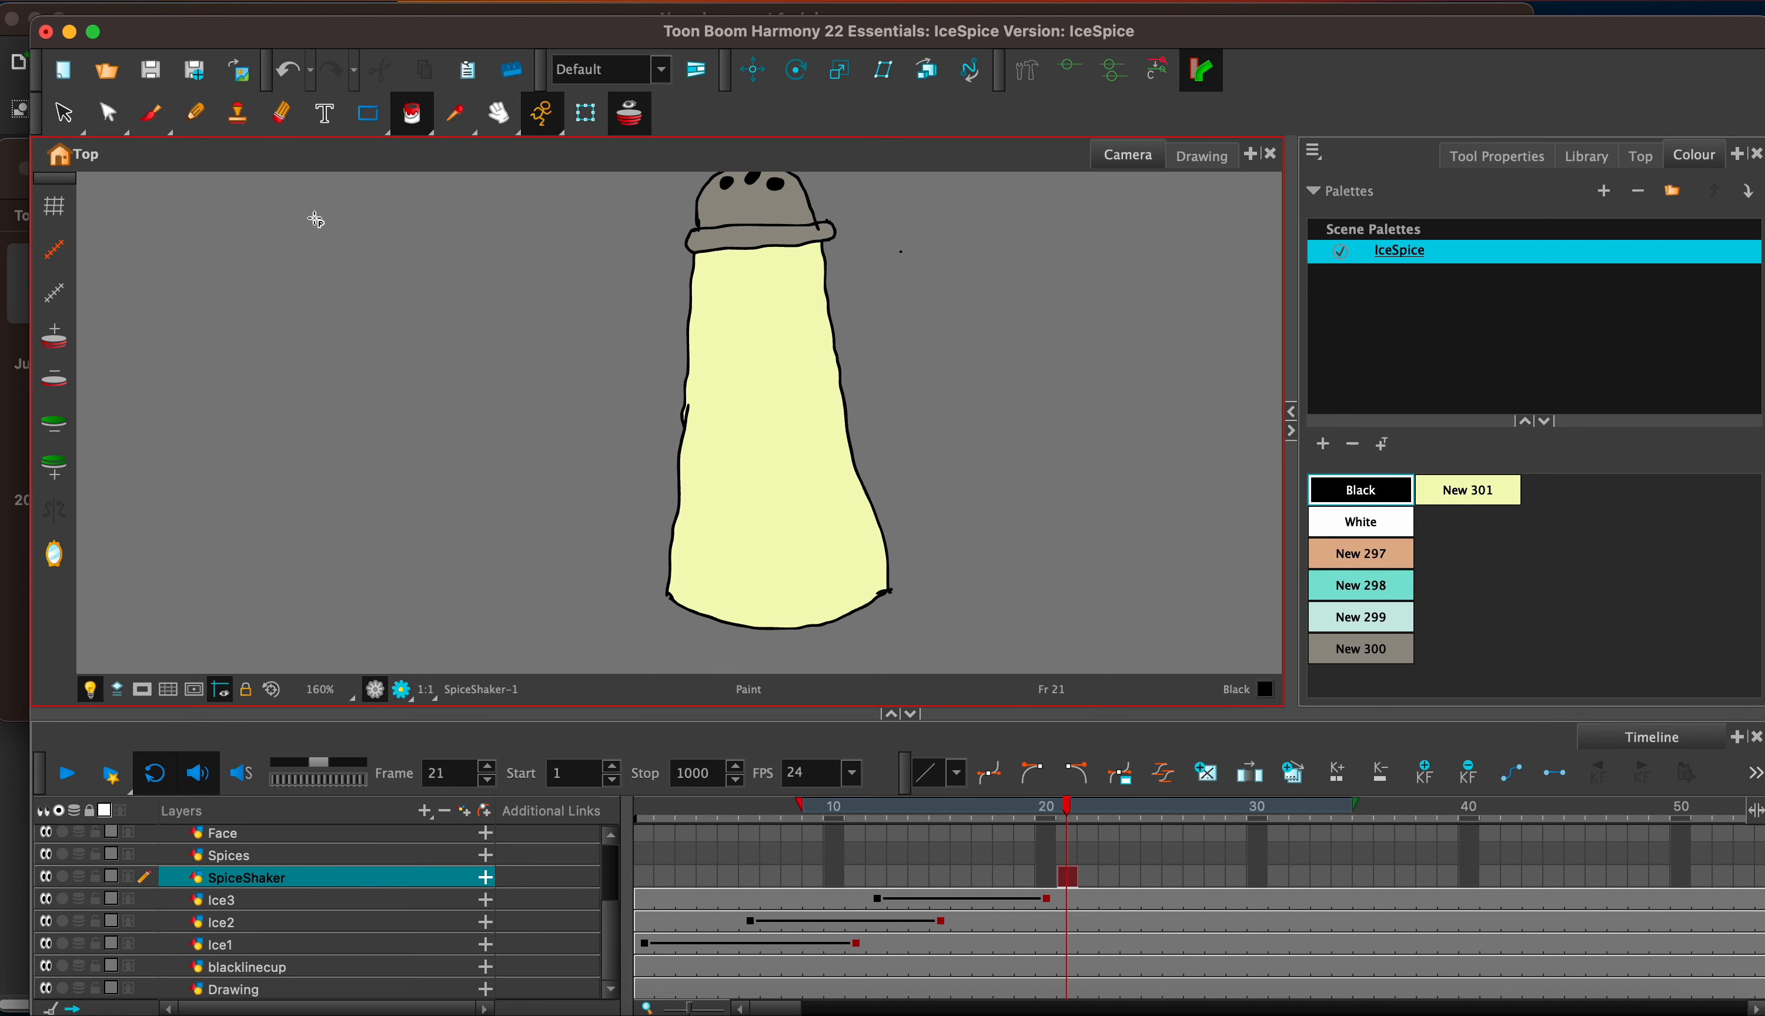
{"action": "left_click", "coordinate": [156, 117]}
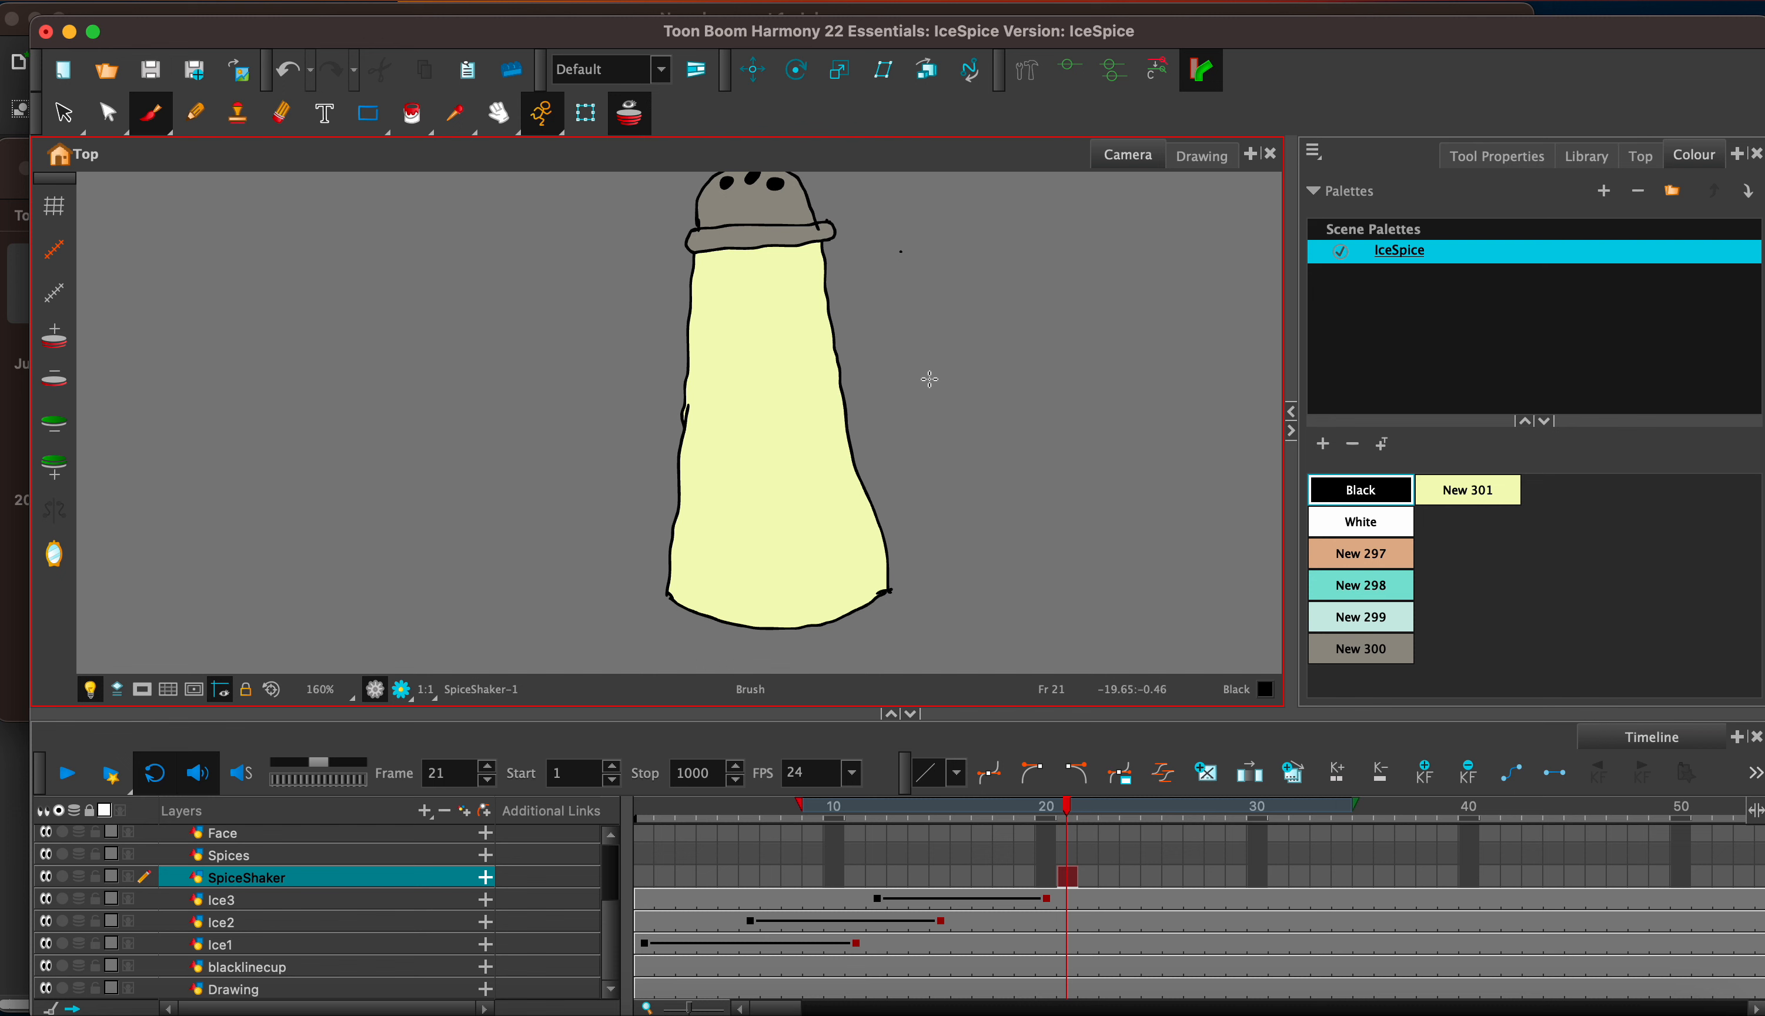
{"action": "mouse_move", "coordinate": [941, 326]}
{"action": "left_mouse_down"}
{"action": "mouse_move", "coordinate": [914, 333]}
{"action": "mouse_move", "coordinate": [942, 357]}
{"action": "mouse_move", "coordinate": [917, 363]}
{"action": "mouse_move", "coordinate": [953, 355]}
{"action": "left_mouse_up"}
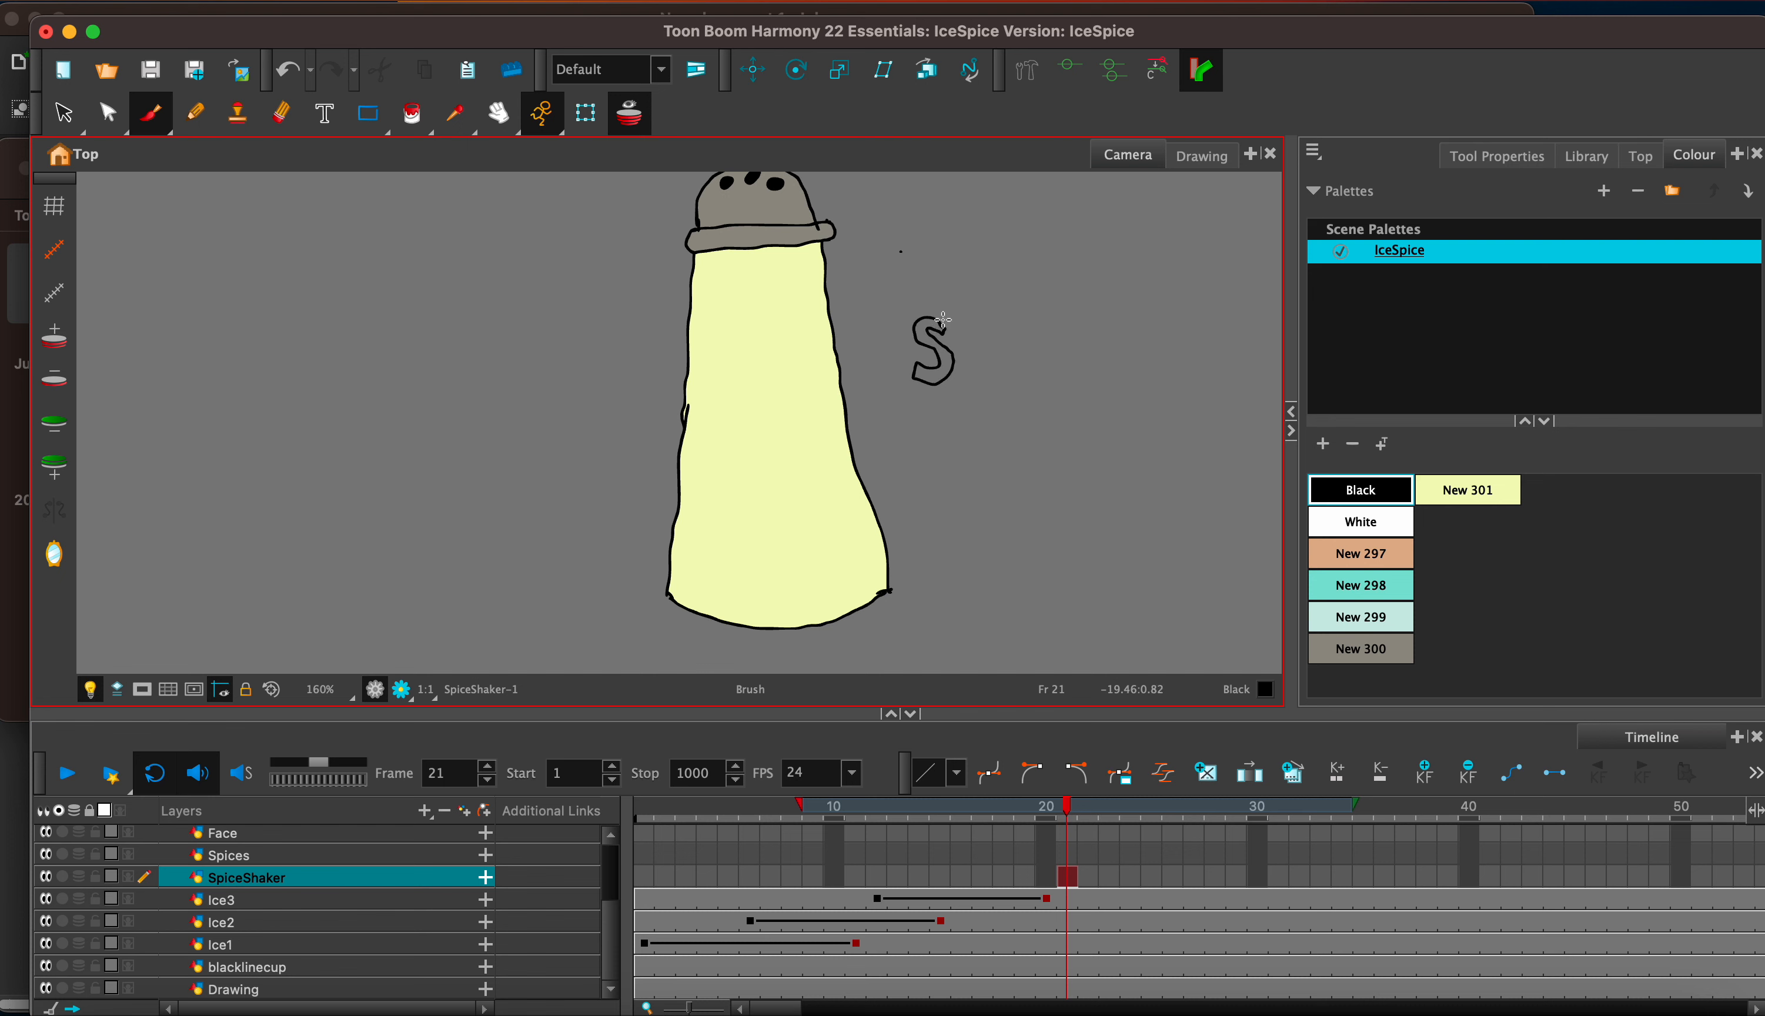
{"action": "mouse_move", "coordinate": [968, 320]}
{"action": "left_mouse_down"}
{"action": "mouse_move", "coordinate": [963, 372]}
{"action": "mouse_move", "coordinate": [988, 322]}
{"action": "mouse_move", "coordinate": [972, 361]}
{"action": "left_mouse_up"}
{"action": "mouse_move", "coordinate": [1013, 322]}
{"action": "left_mouse_down"}
{"action": "mouse_move", "coordinate": [1007, 386]}
{"action": "mouse_move", "coordinate": [1048, 386]}
{"action": "mouse_move", "coordinate": [1033, 340]}
{"action": "left_mouse_up"}
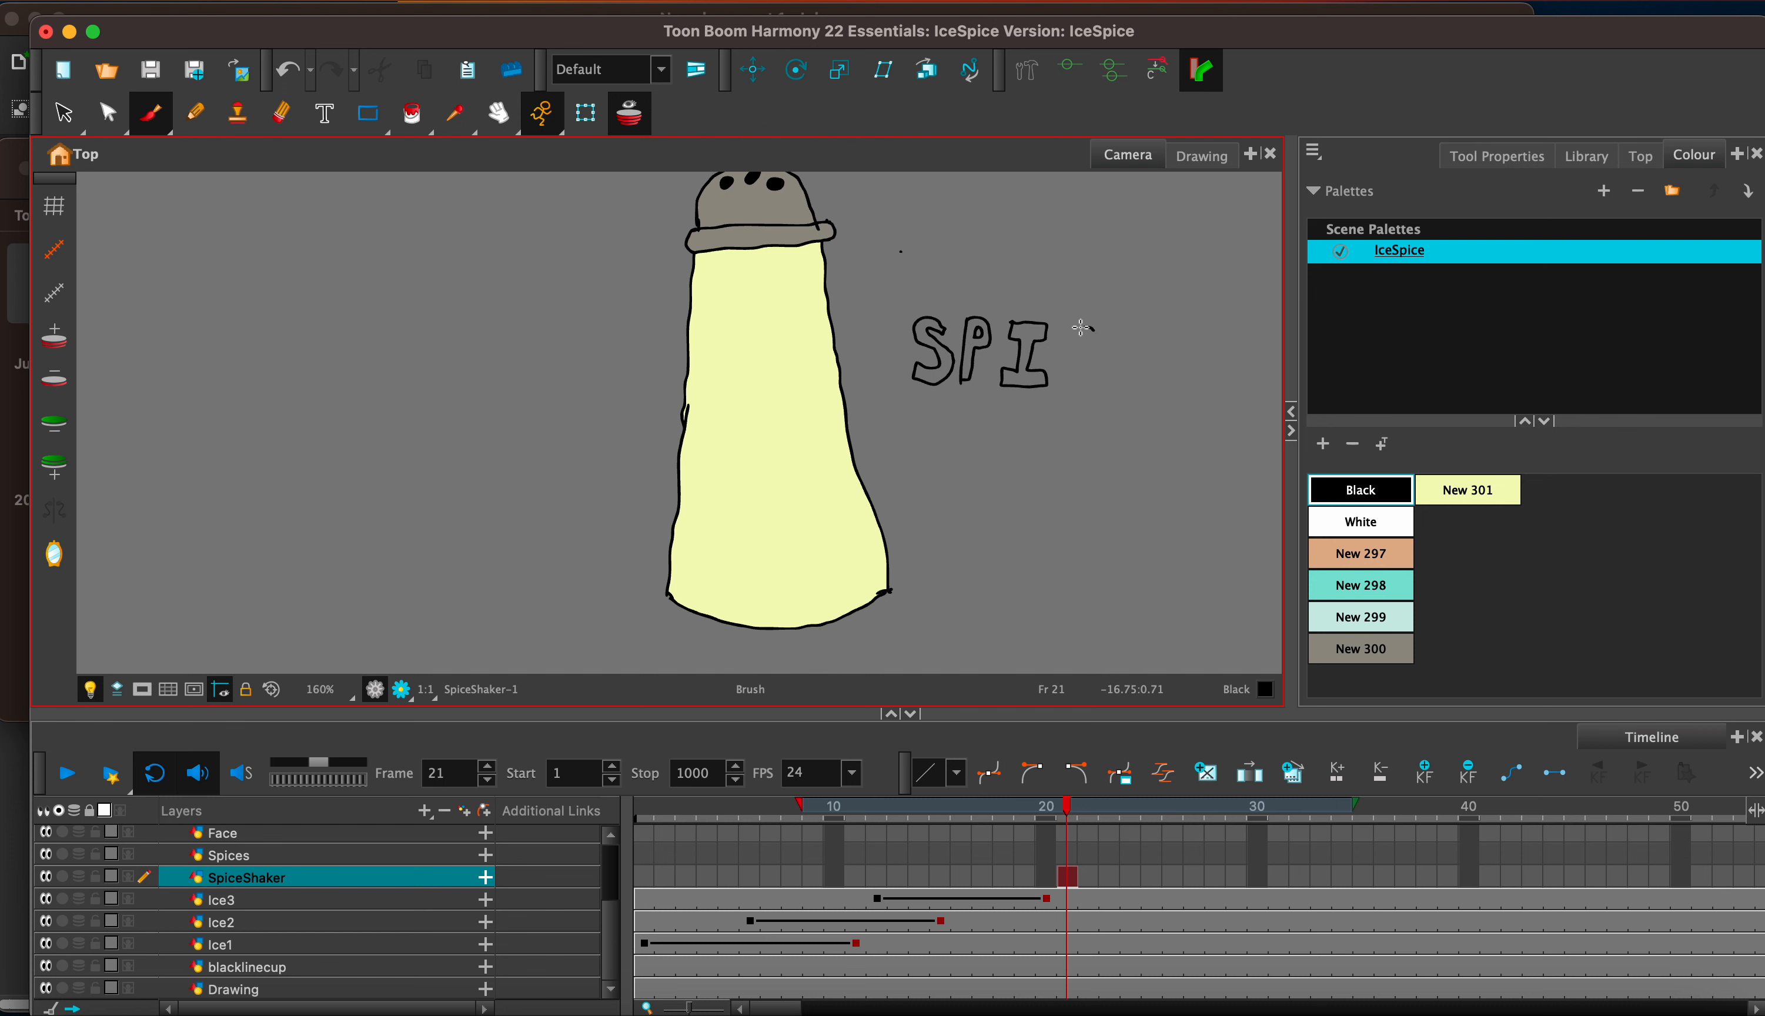
{"action": "mouse_move", "coordinate": [1083, 328]}
{"action": "left_mouse_down"}
{"action": "mouse_move", "coordinate": [1057, 372]}
{"action": "mouse_move", "coordinate": [1095, 376]}
{"action": "left_mouse_up"}
{"action": "mouse_move", "coordinate": [1121, 336]}
{"action": "left_mouse_down"}
{"action": "mouse_move", "coordinate": [1121, 380]}
{"action": "mouse_move", "coordinate": [1150, 387]}
{"action": "left_mouse_up"}
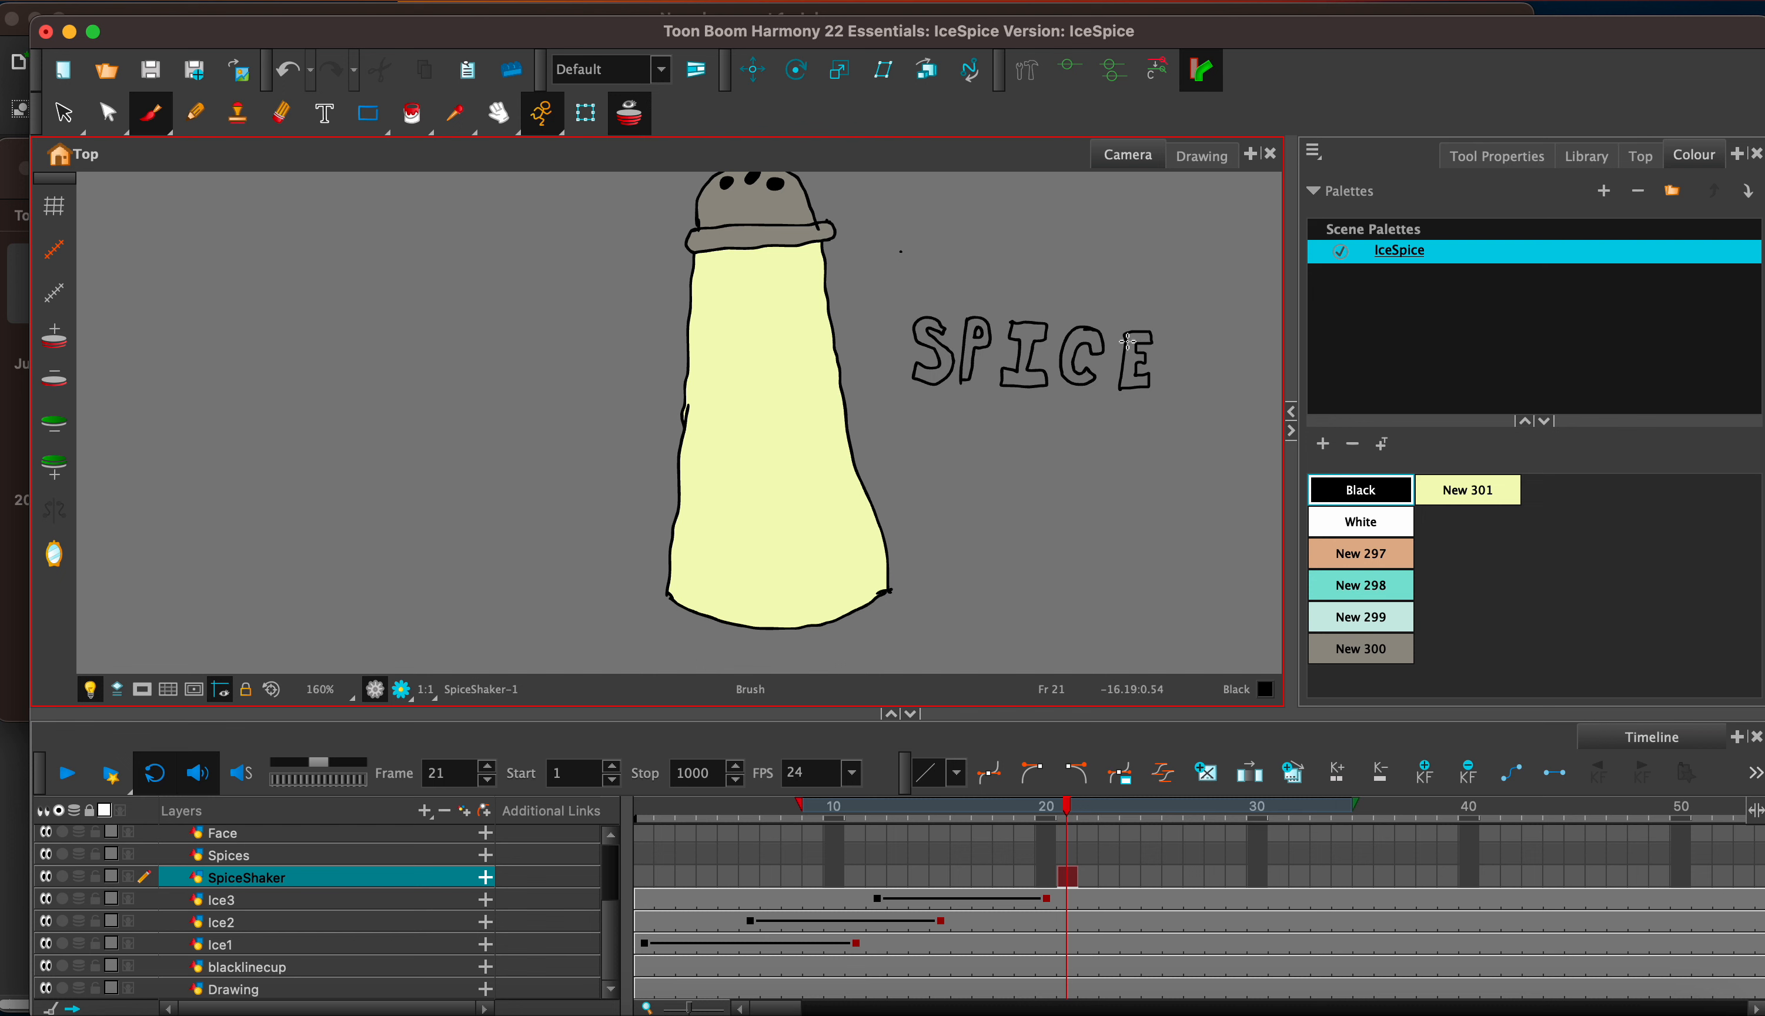
Step: Add a new colour to the IceSpice palette and set it to a bright orange, about RGB 236, 148, 22
{"action": "left_click", "coordinate": [1323, 443]}
{"action": "double_click", "coordinate": [1512, 533]}
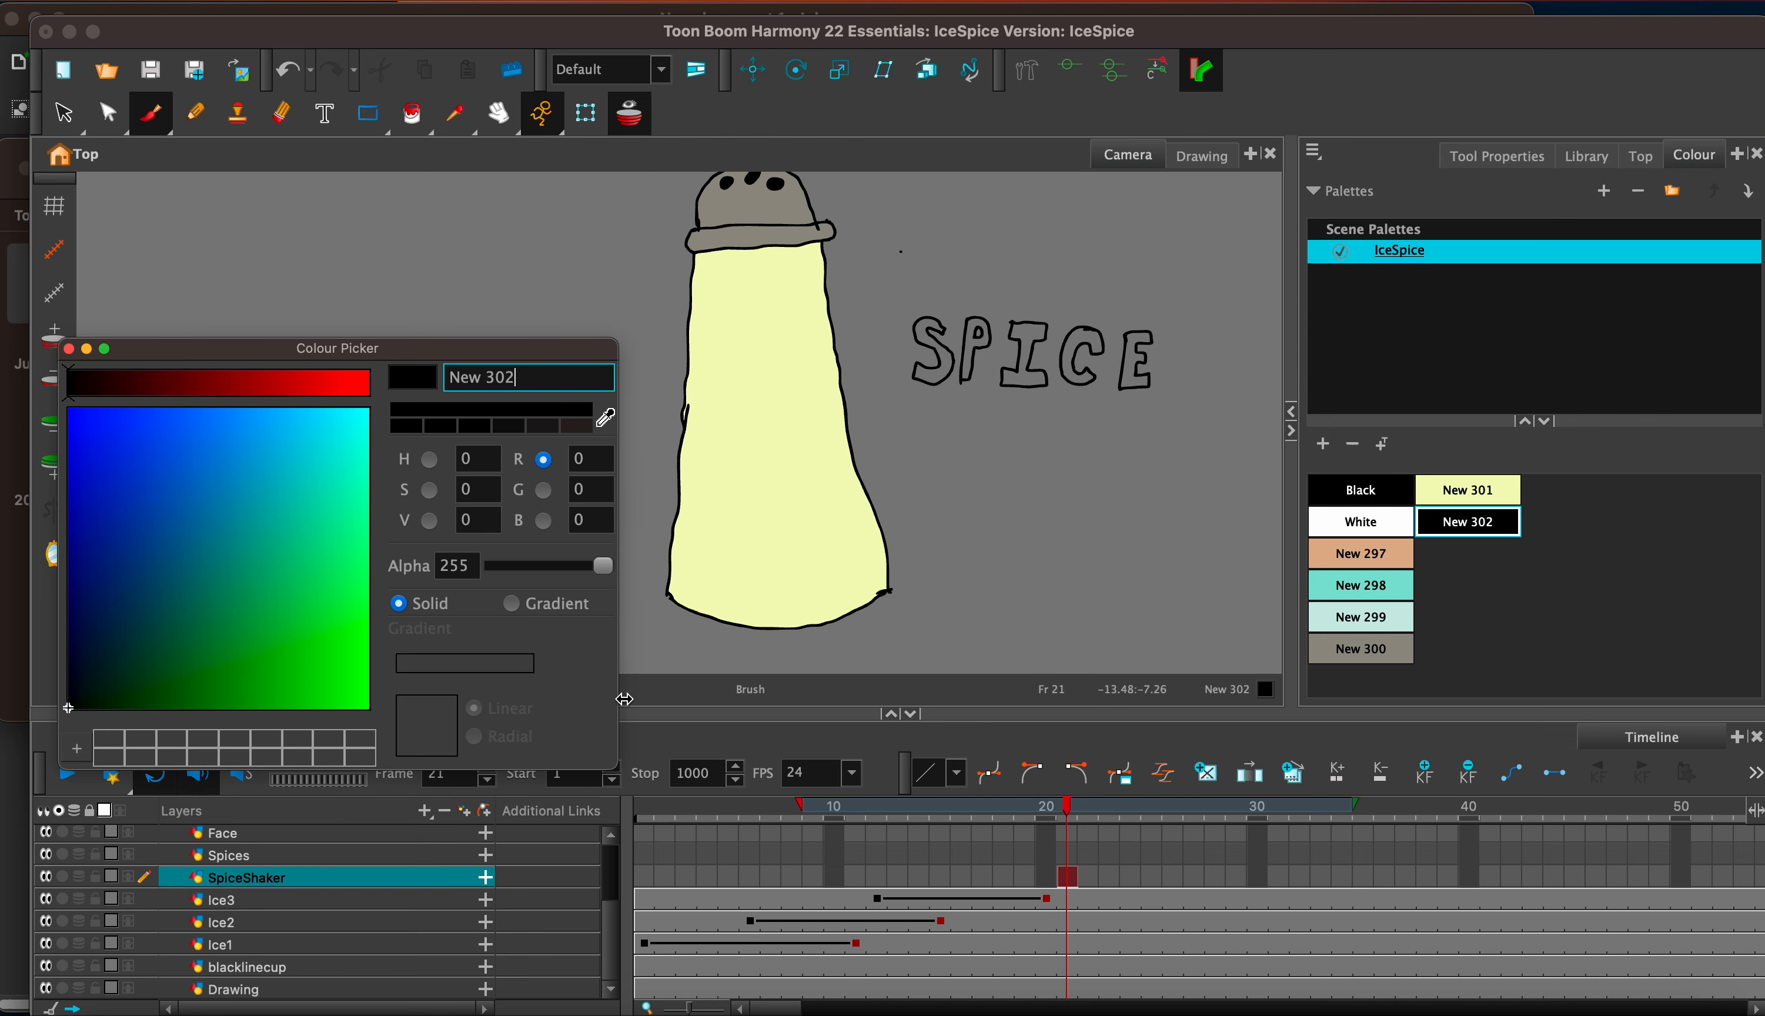
{"action": "left_click", "coordinate": [311, 384]}
{"action": "left_click", "coordinate": [245, 644]}
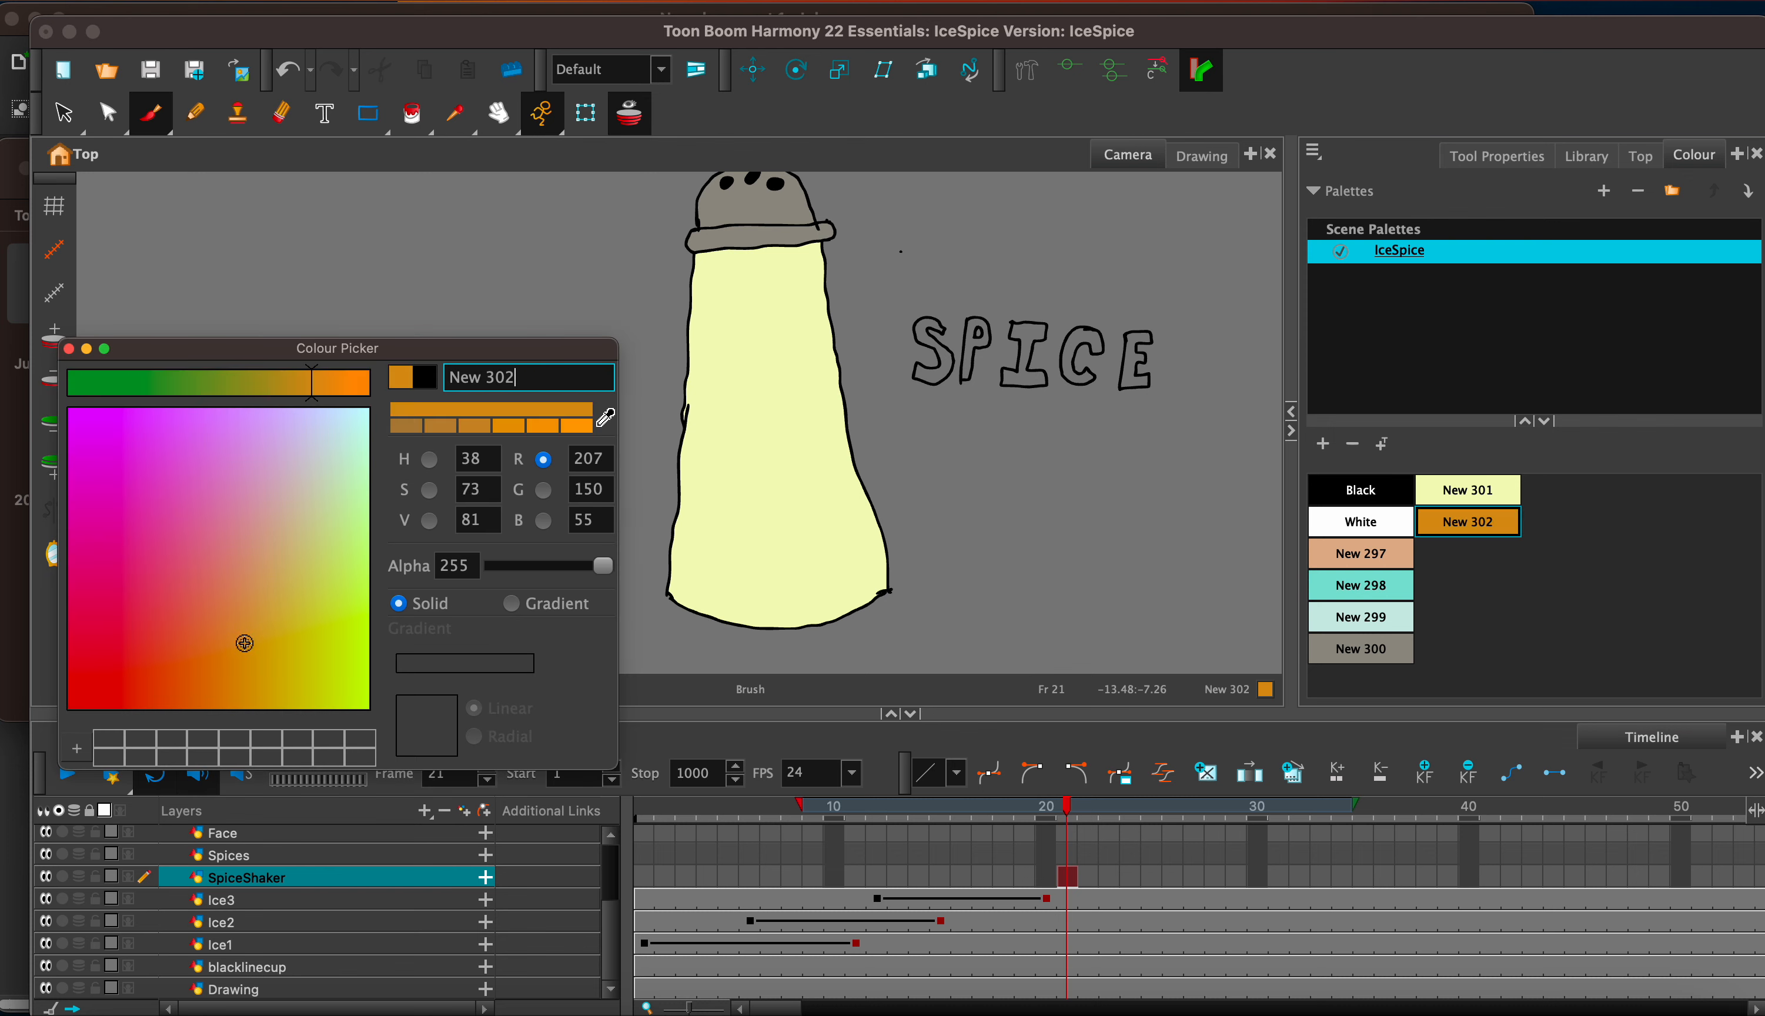
{"action": "left_click", "coordinate": [251, 620]}
{"action": "left_click", "coordinate": [257, 647]}
{"action": "left_click", "coordinate": [345, 384]}
{"action": "left_click", "coordinate": [69, 348]}
Step: Fill all five letters of the SPICE lettering with the New 302 orange
{"action": "left_click", "coordinate": [411, 112]}
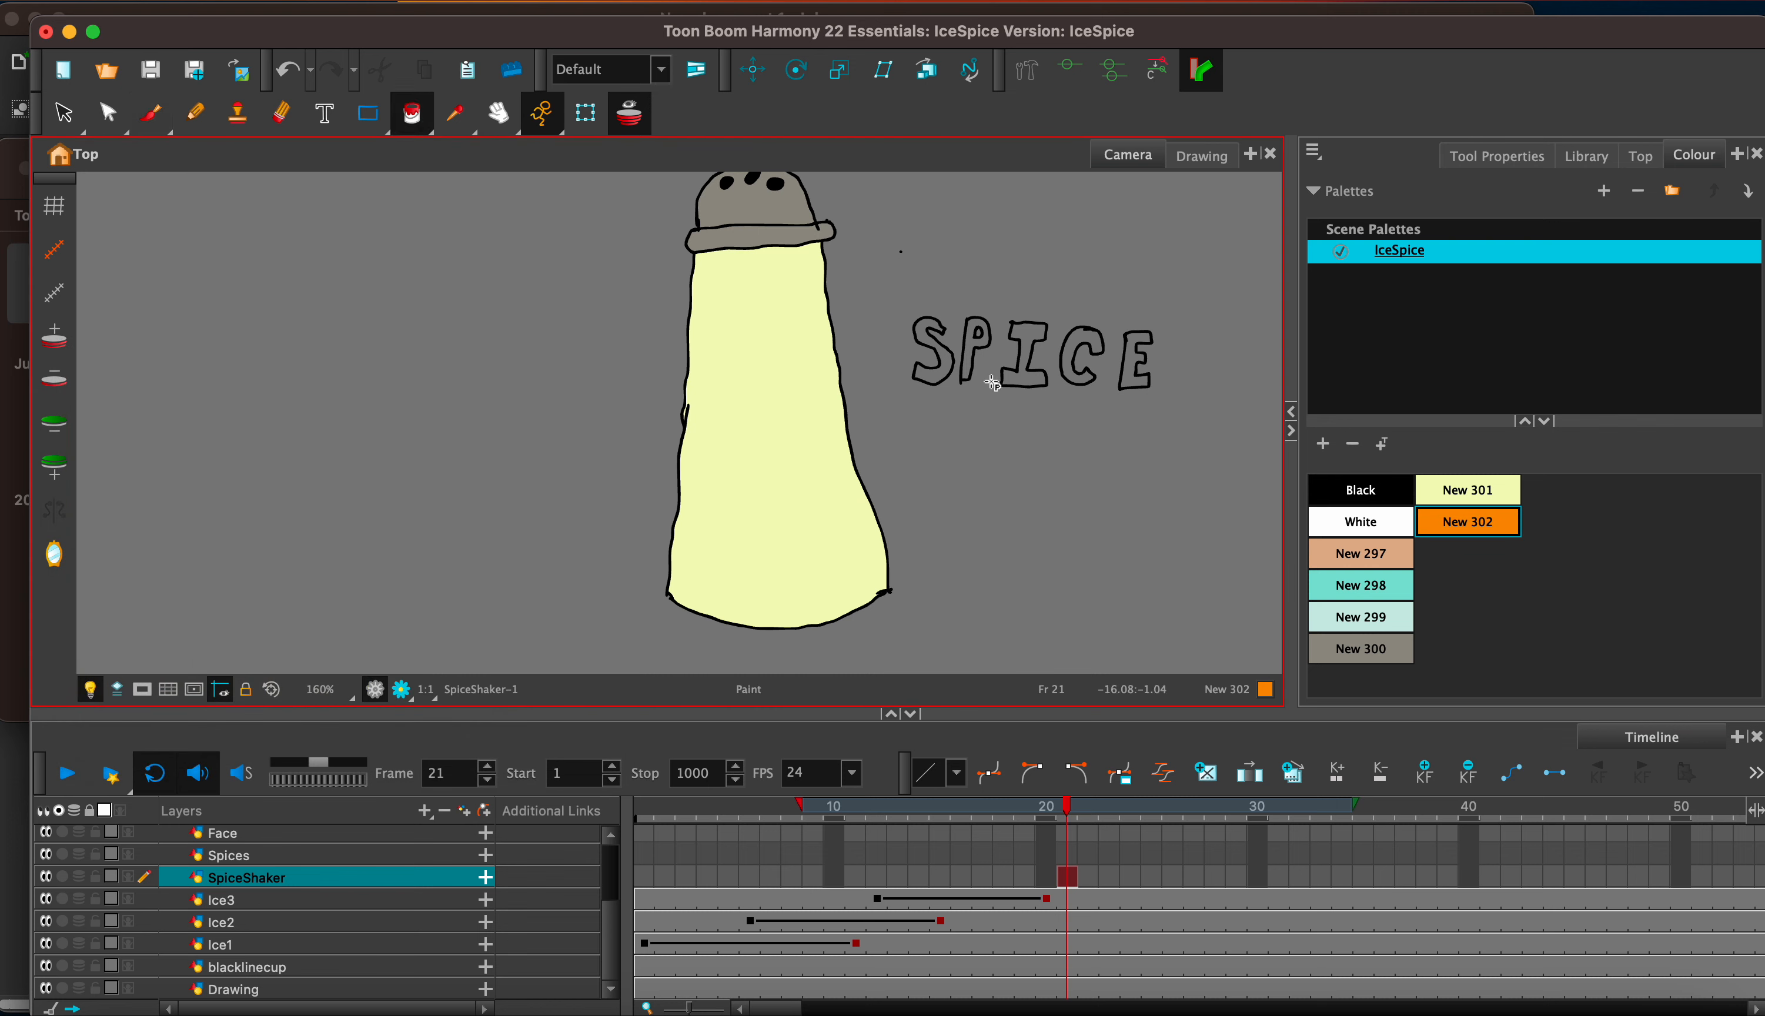
{"action": "left_click", "coordinate": [946, 365]}
{"action": "left_click", "coordinate": [974, 361]}
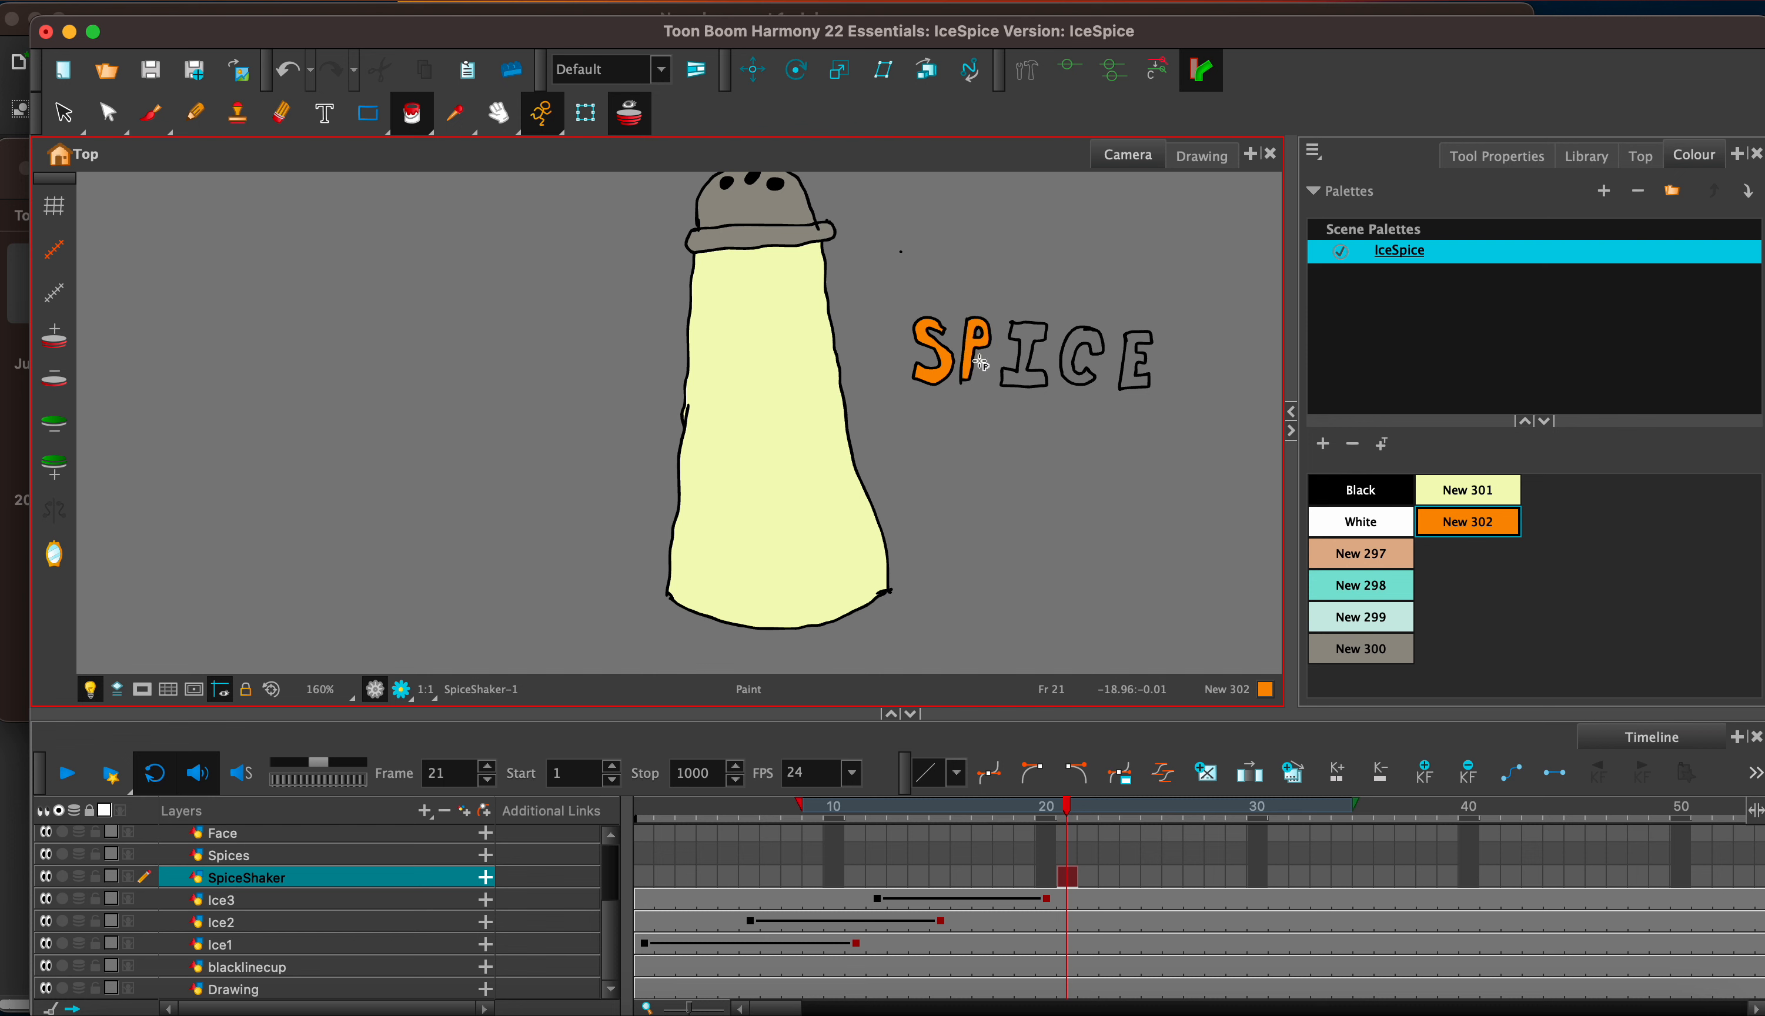
{"action": "left_click", "coordinate": [1035, 339]}
{"action": "left_click", "coordinate": [1083, 340]}
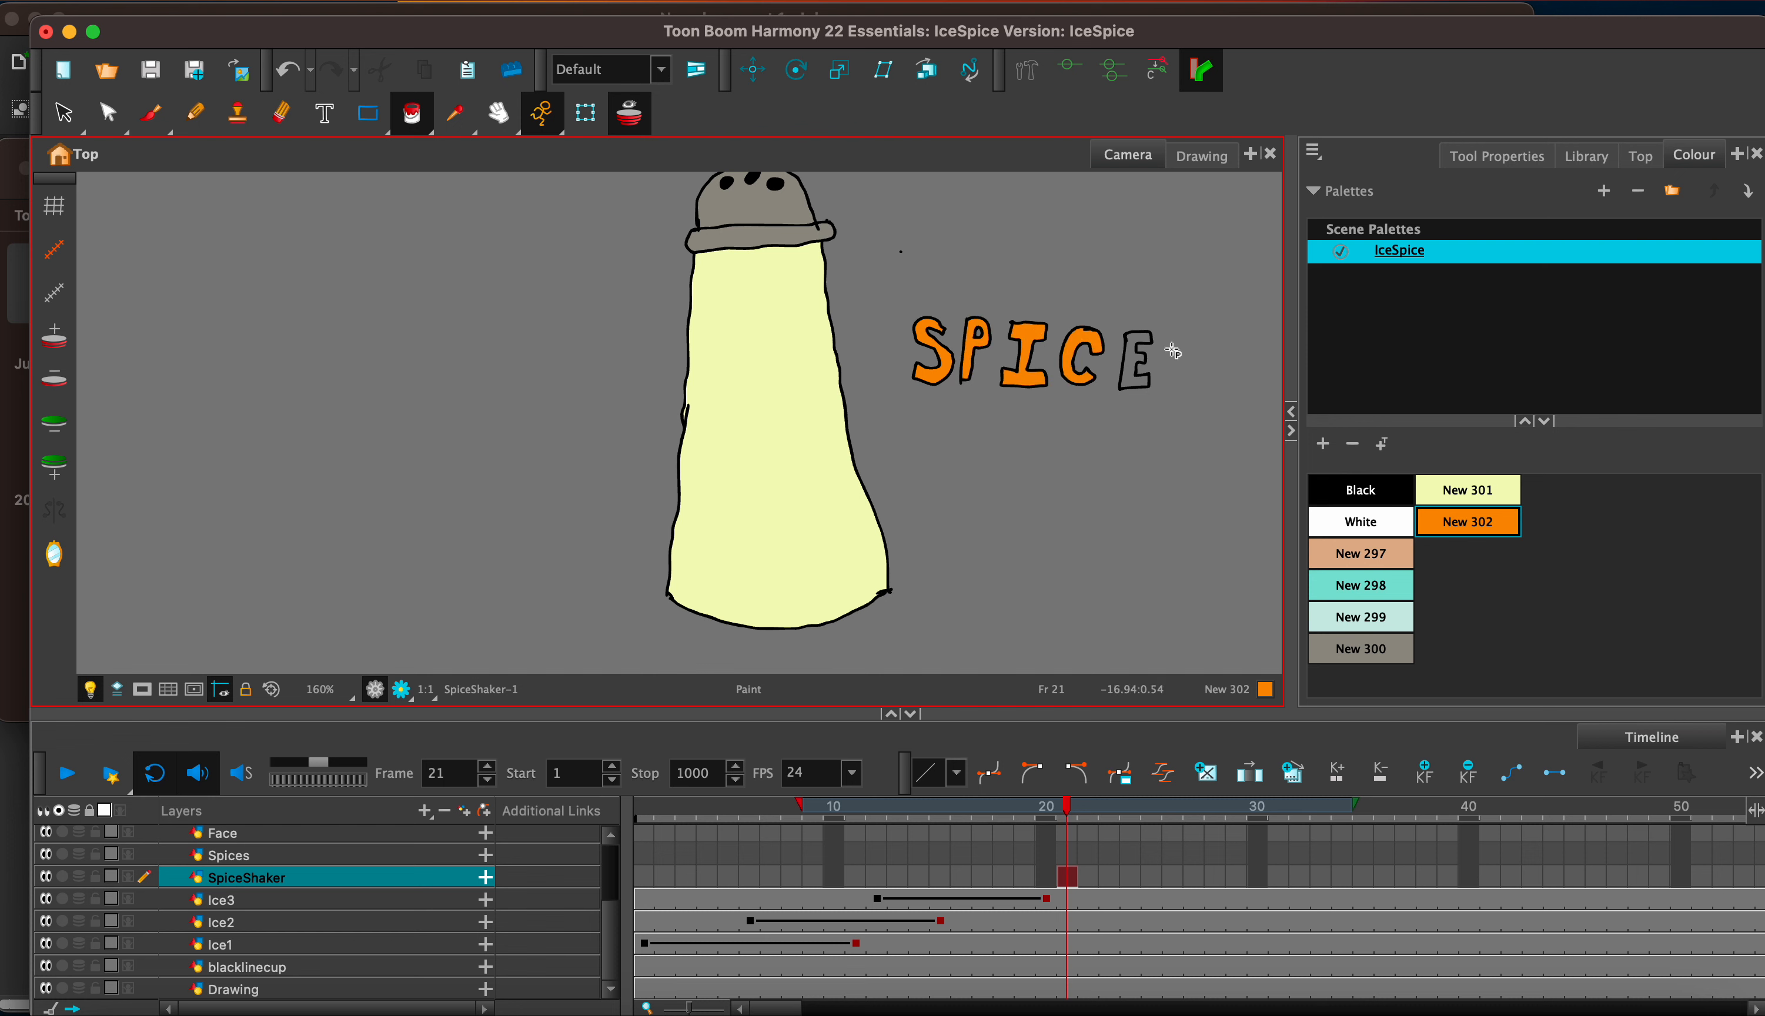
{"action": "left_click", "coordinate": [1143, 337]}
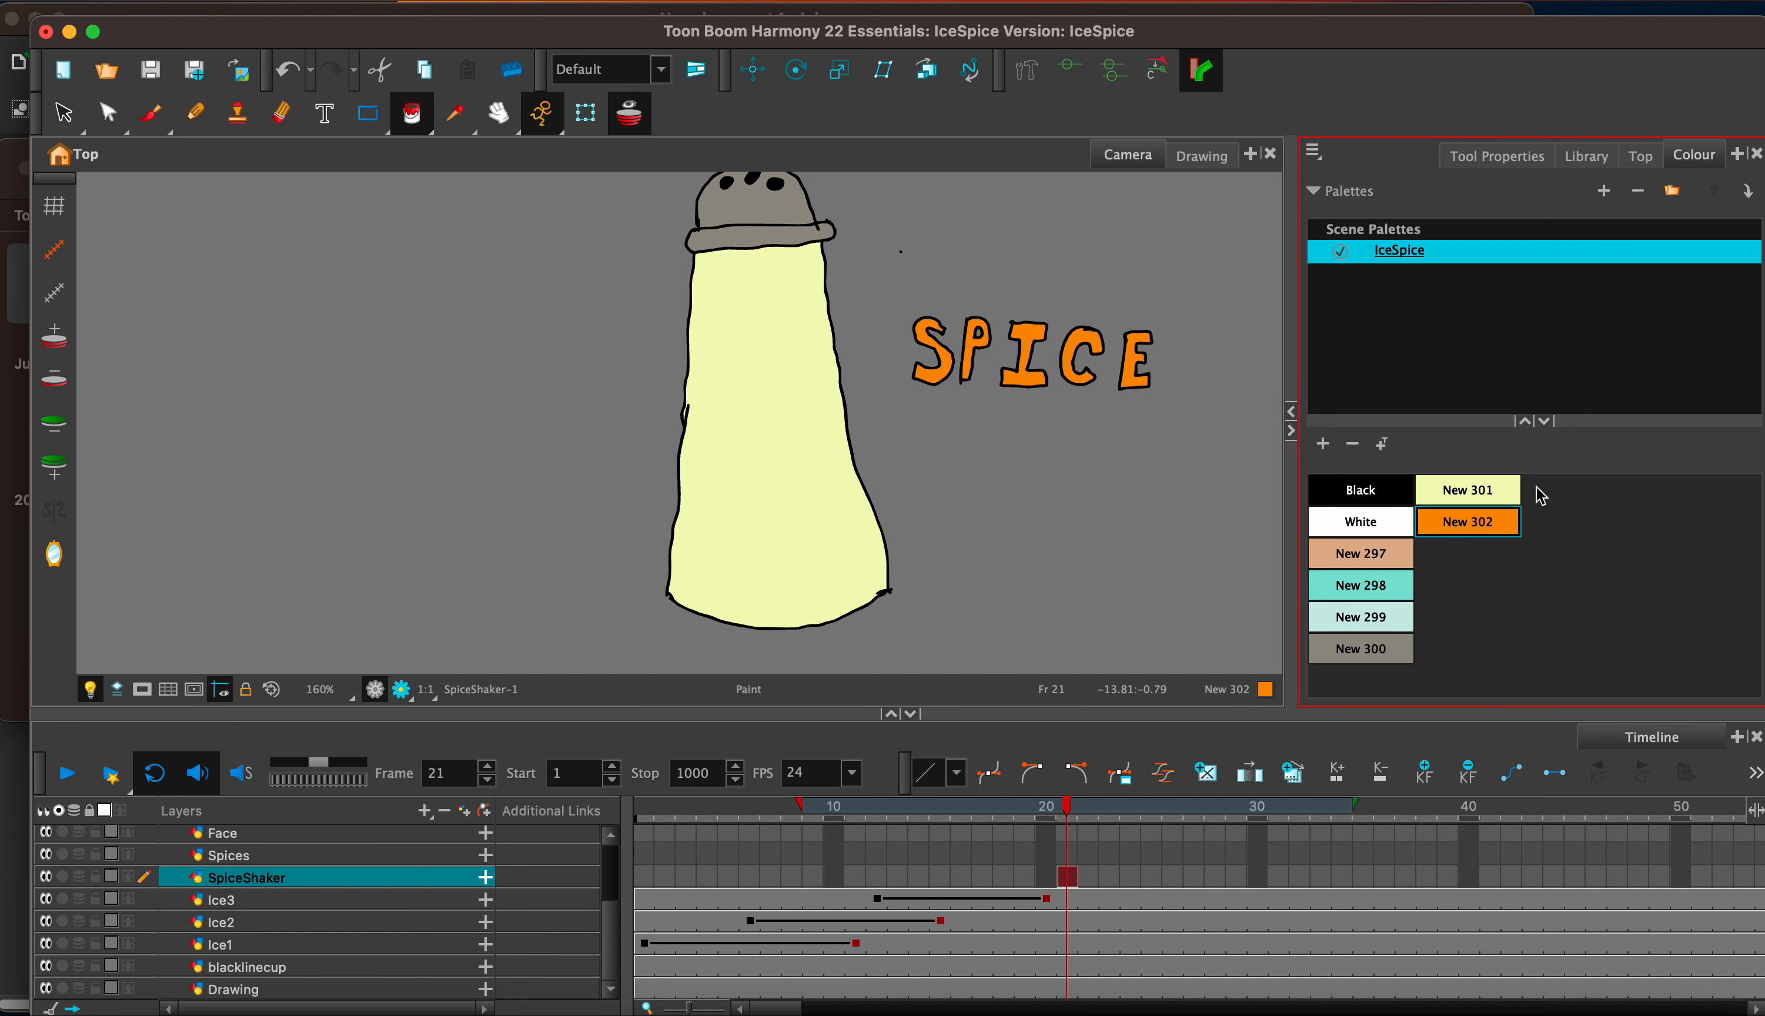
Step: Change the New 301 colour of the shaker body to a dark golden brown with a red value of 157
{"action": "left_click", "coordinate": [1511, 503]}
{"action": "double_click", "coordinate": [1511, 503]}
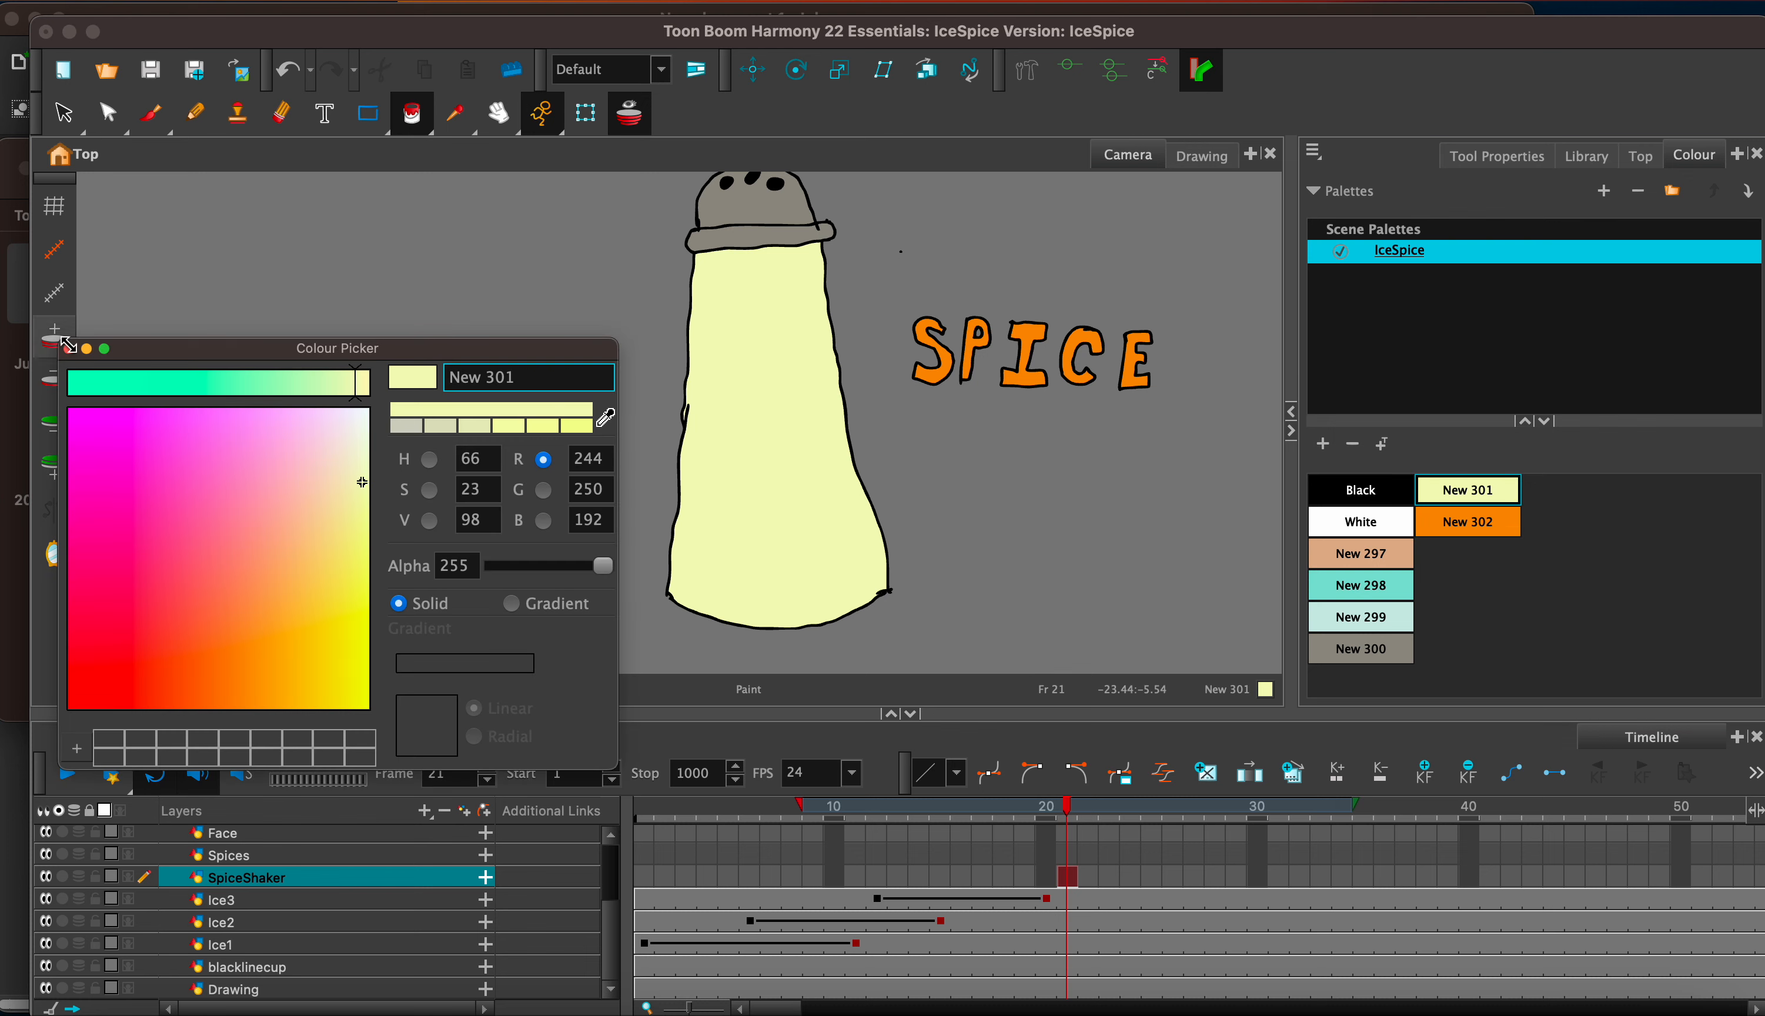
{"action": "left_click", "coordinate": [255, 396]}
{"action": "left_click", "coordinate": [217, 659]}
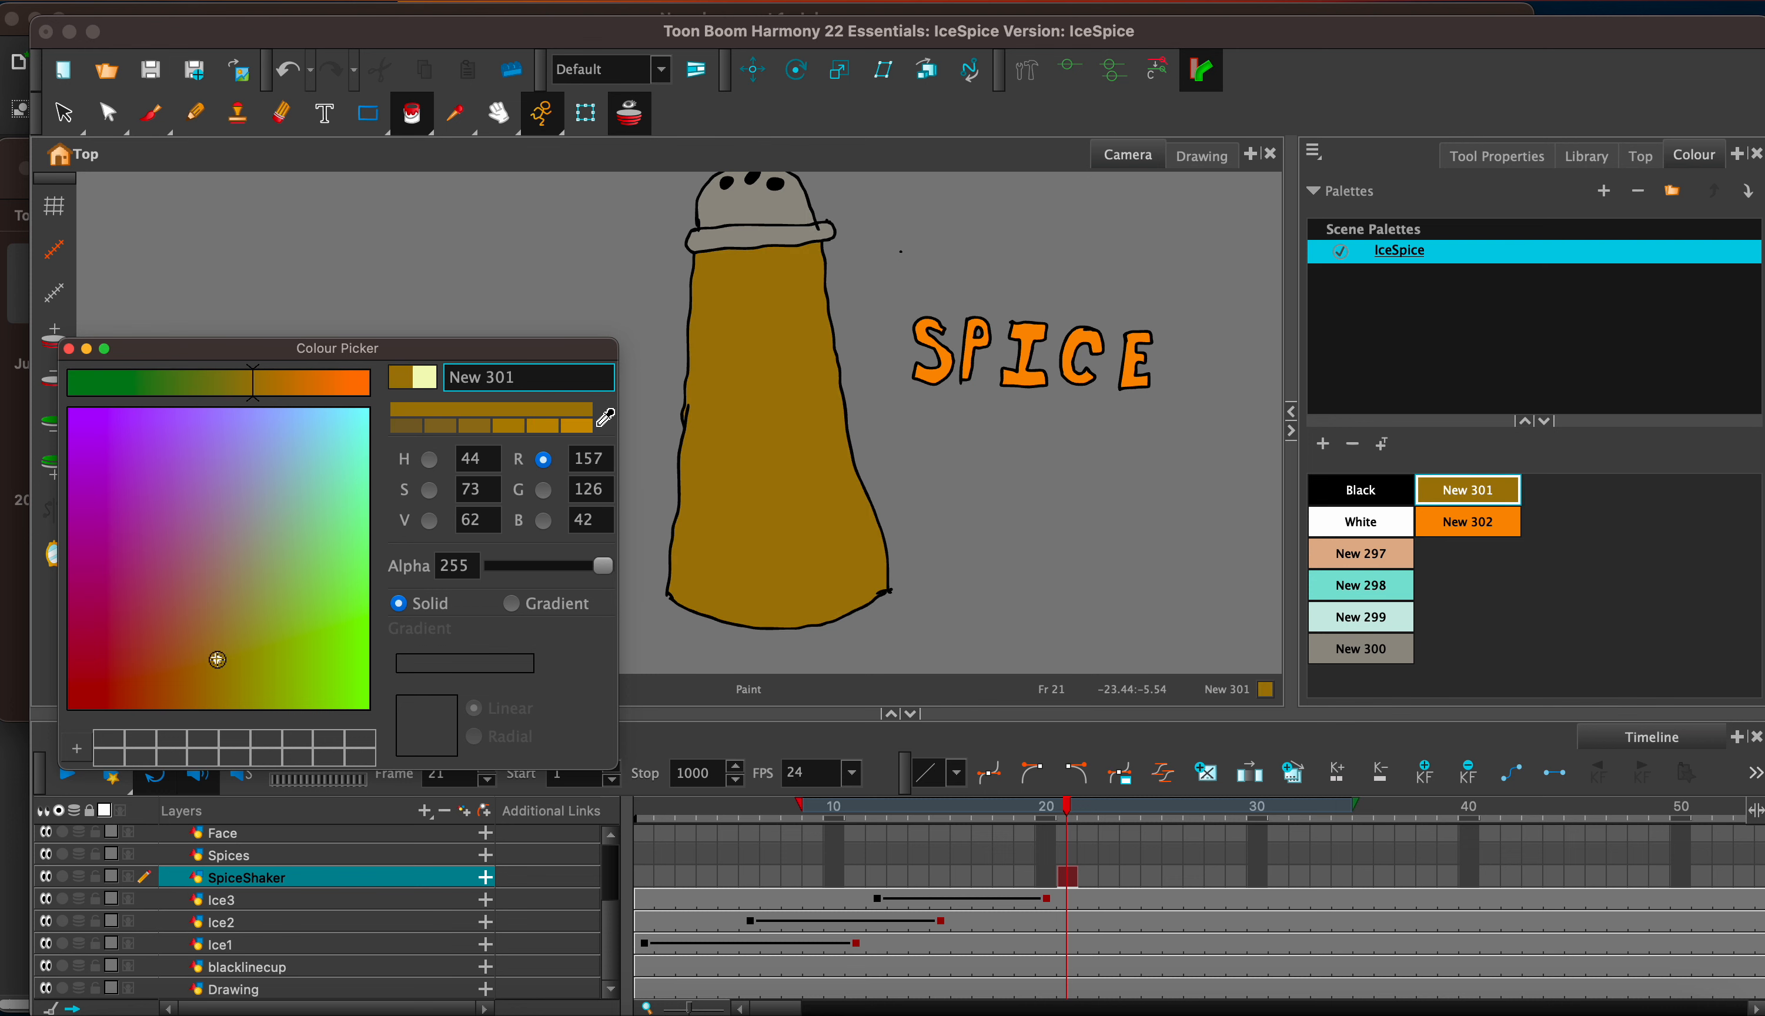
{"action": "left_click_drag", "start_coordinate": [217, 659], "coordinate": [215, 673]}
{"action": "left_click", "coordinate": [69, 348]}
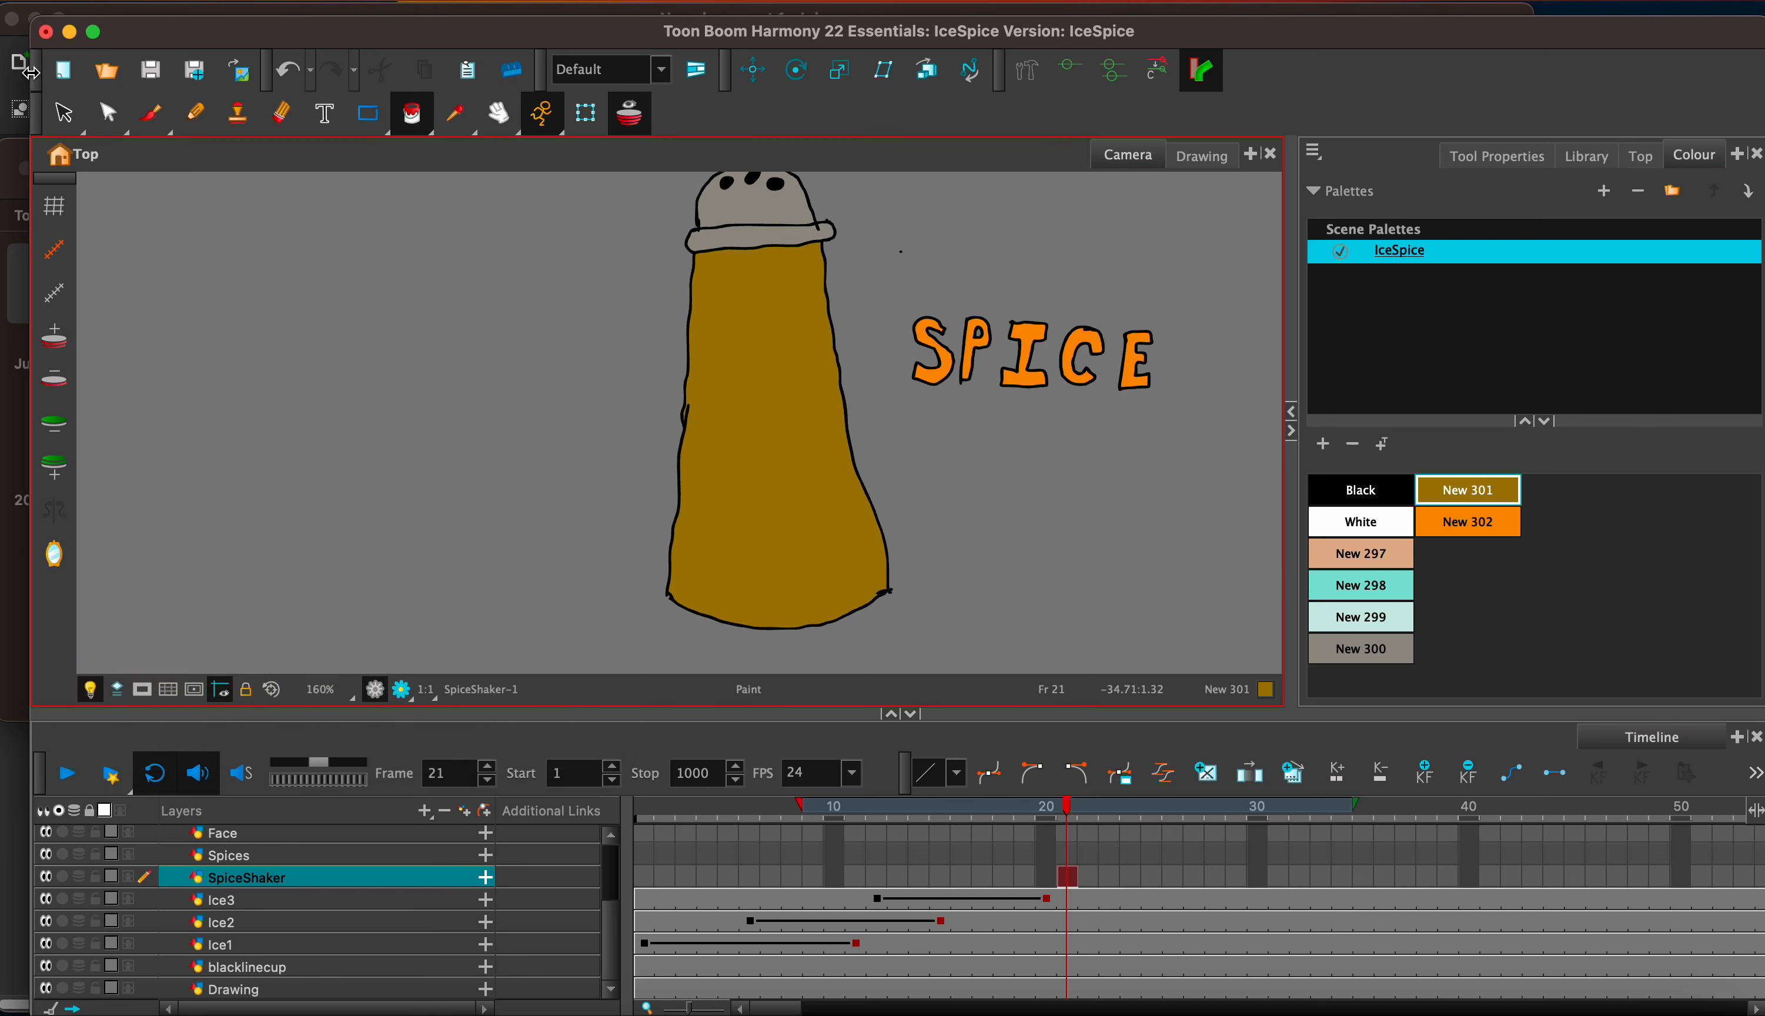
Step: Move the SPICE lettering onto the middle of the shaker body and shrink it to fit within the body's width
{"action": "left_click", "coordinate": [63, 113]}
{"action": "mouse_move", "coordinate": [971, 412]}
{"action": "left_mouse_down"}
{"action": "mouse_move", "coordinate": [1111, 246]}
{"action": "mouse_move", "coordinate": [1072, 410]}
{"action": "left_mouse_up"}
{"action": "left_click", "coordinate": [1069, 478]}
{"action": "mouse_move", "coordinate": [1007, 472]}
{"action": "left_mouse_down"}
{"action": "mouse_move", "coordinate": [1127, 307]}
{"action": "mouse_move", "coordinate": [948, 410]}
{"action": "mouse_move", "coordinate": [985, 452]}
{"action": "left_mouse_up"}
{"action": "left_click_drag", "start_coordinate": [1023, 383], "coordinate": [768, 456]}
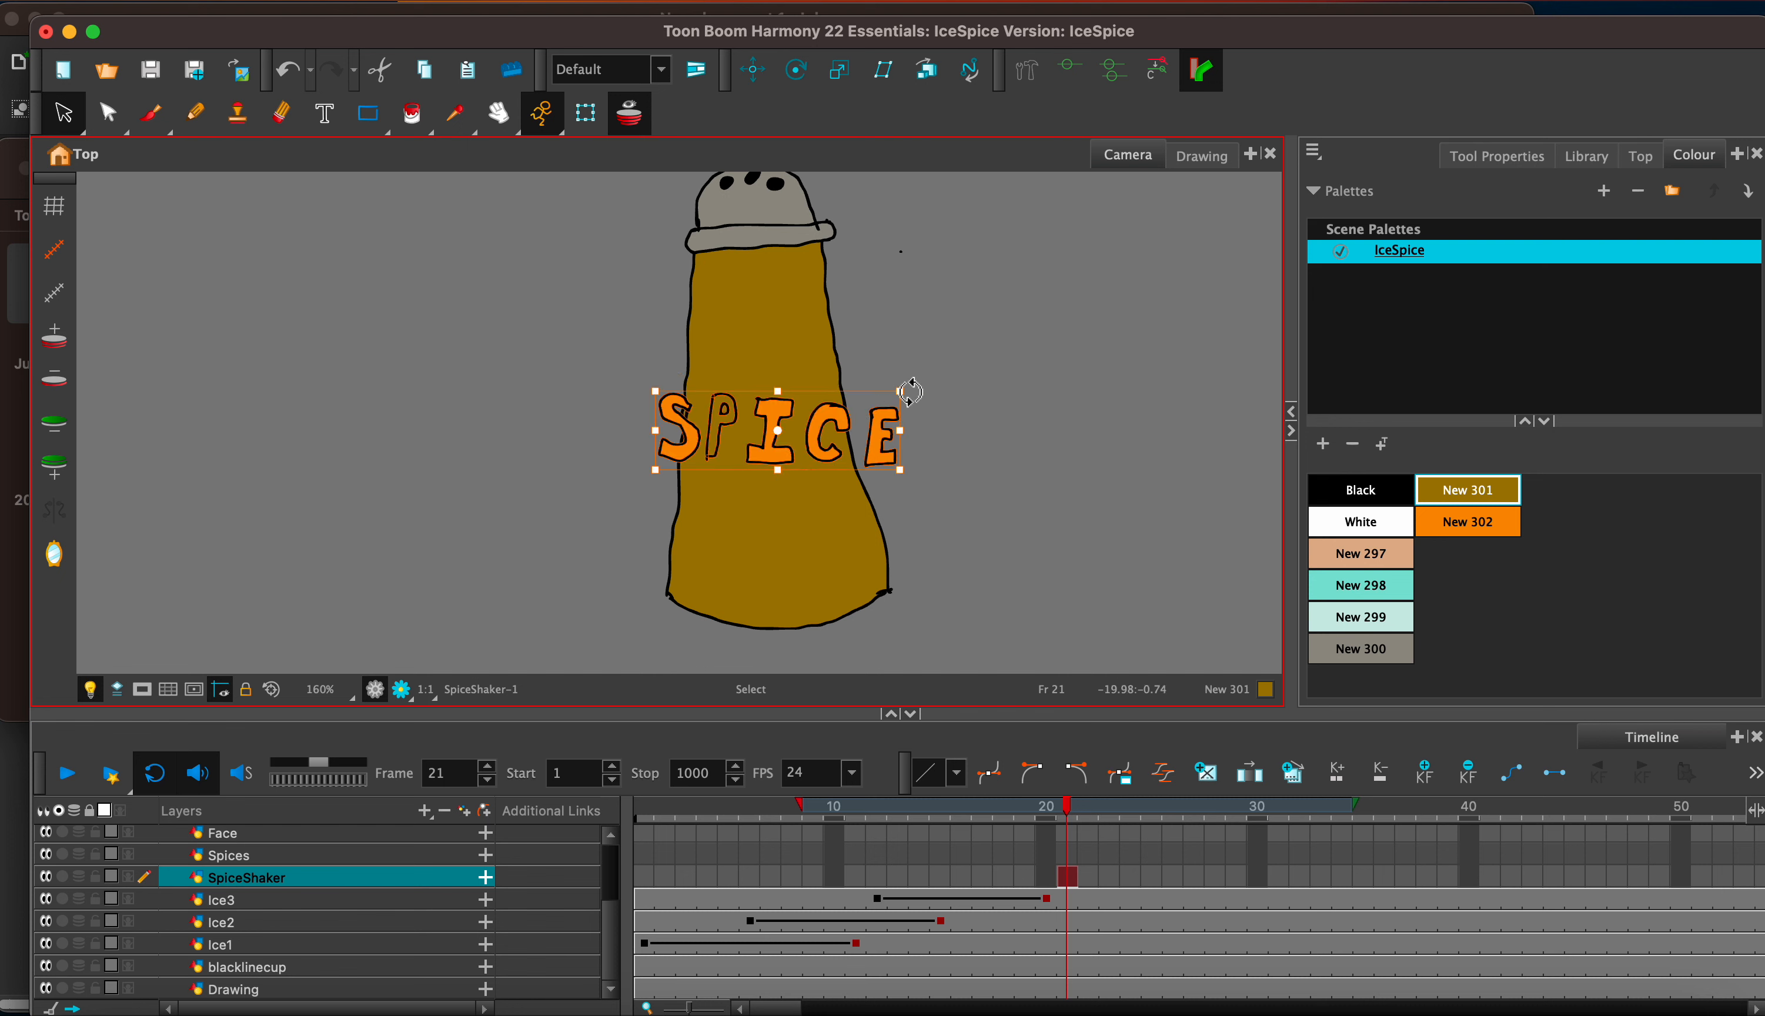
{"action": "left_click_drag", "start_coordinate": [902, 395], "coordinate": [841, 425]}
{"action": "left_click_drag", "start_coordinate": [659, 471], "coordinate": [702, 461]}
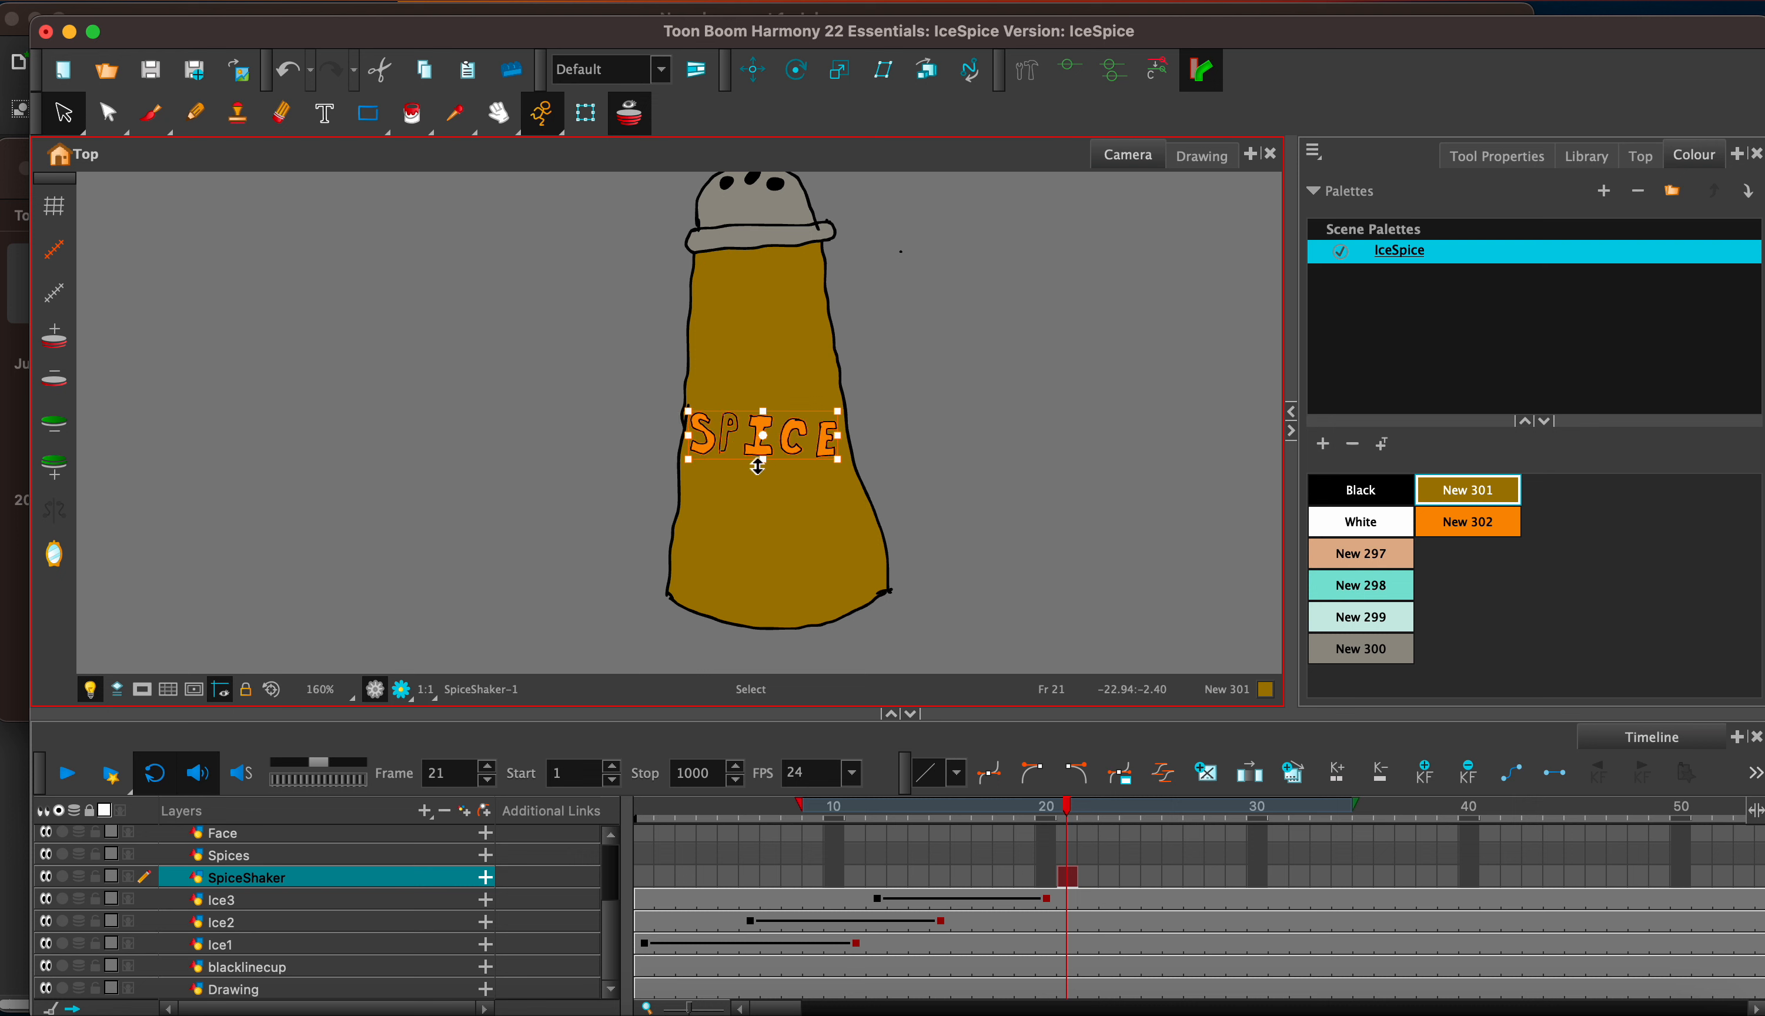
{"action": "left_click", "coordinate": [935, 395]}
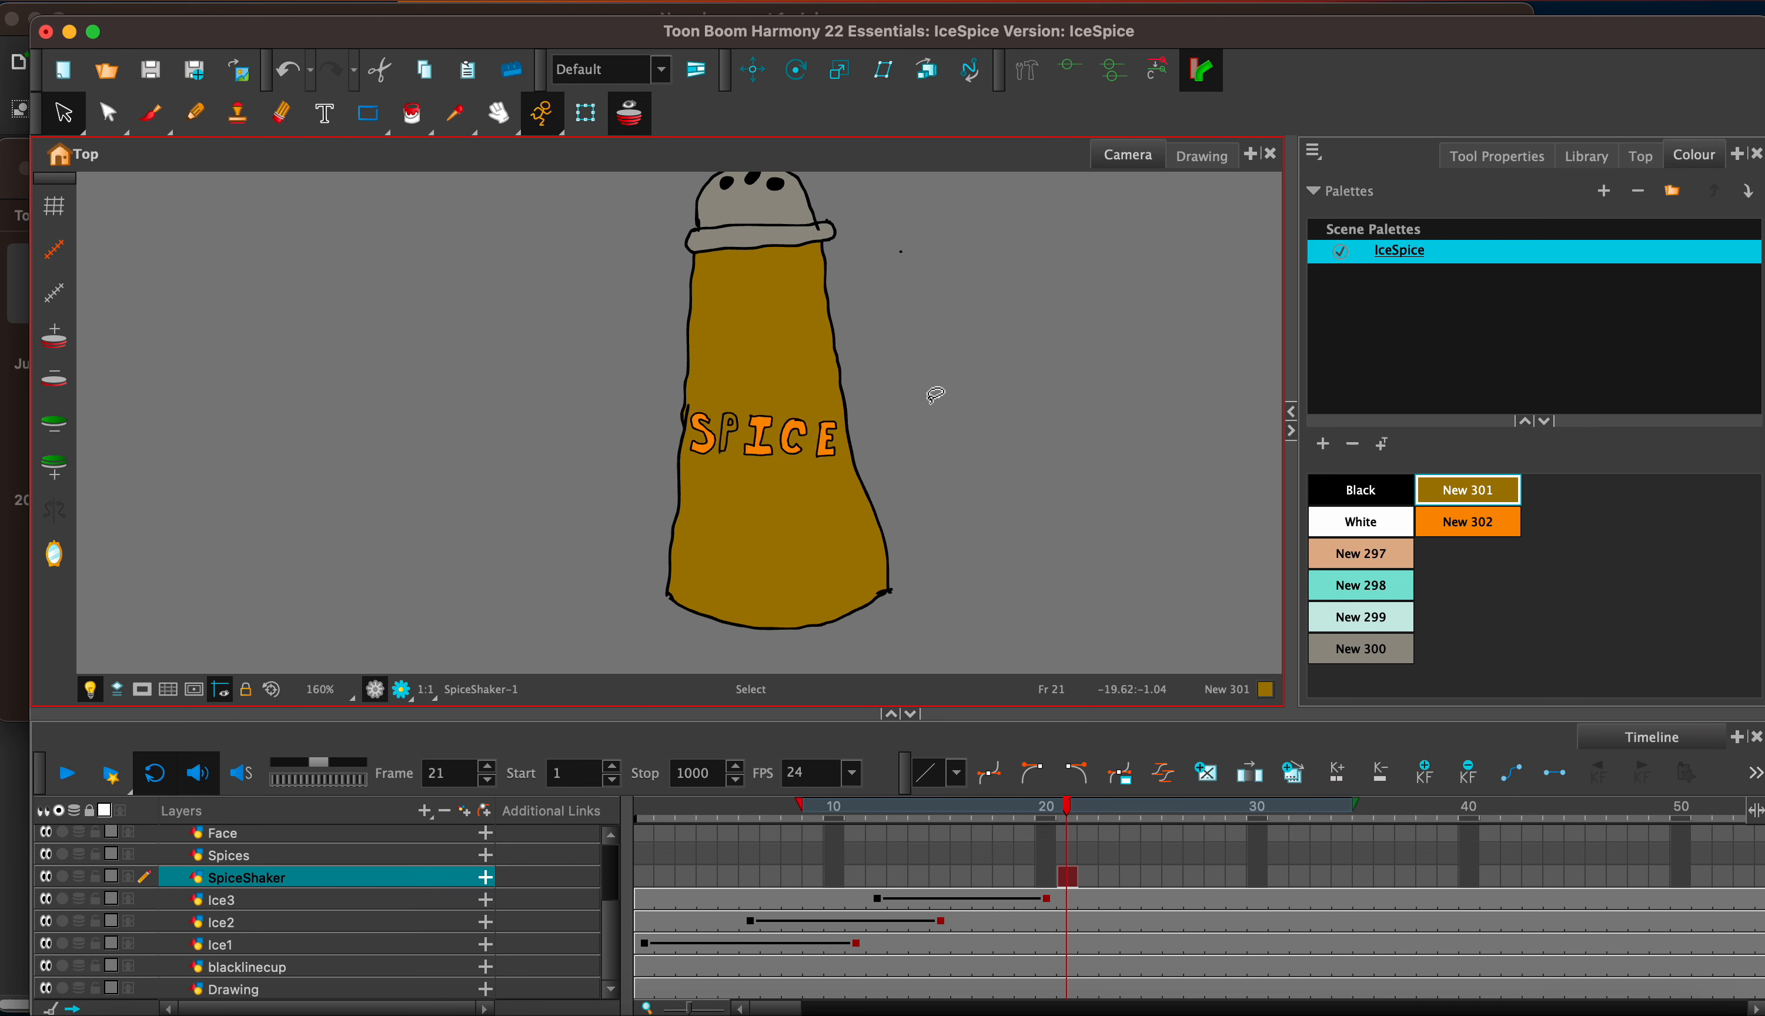
Step: Fill the letter P of the SPICE label with the New 302 orange again
{"action": "scroll", "coordinate": [935, 394], "scroll_direction": "up", "scroll_amount": 5}
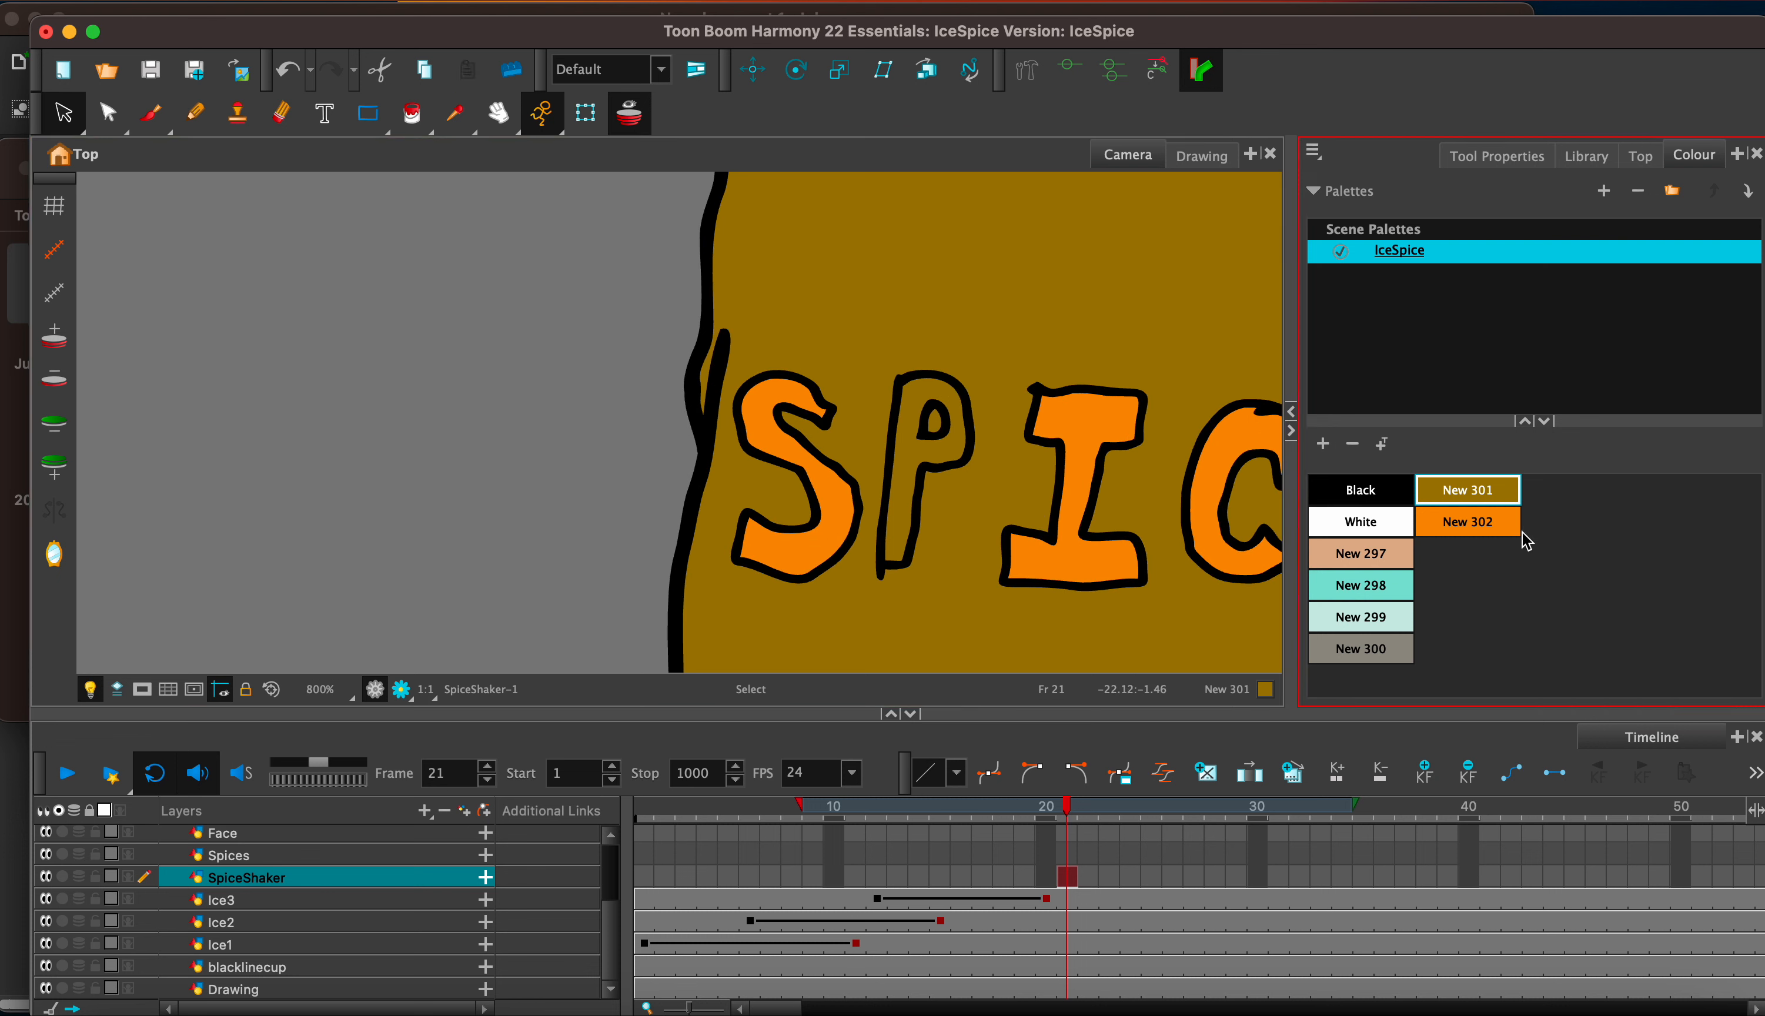
{"action": "left_click", "coordinate": [1506, 530]}
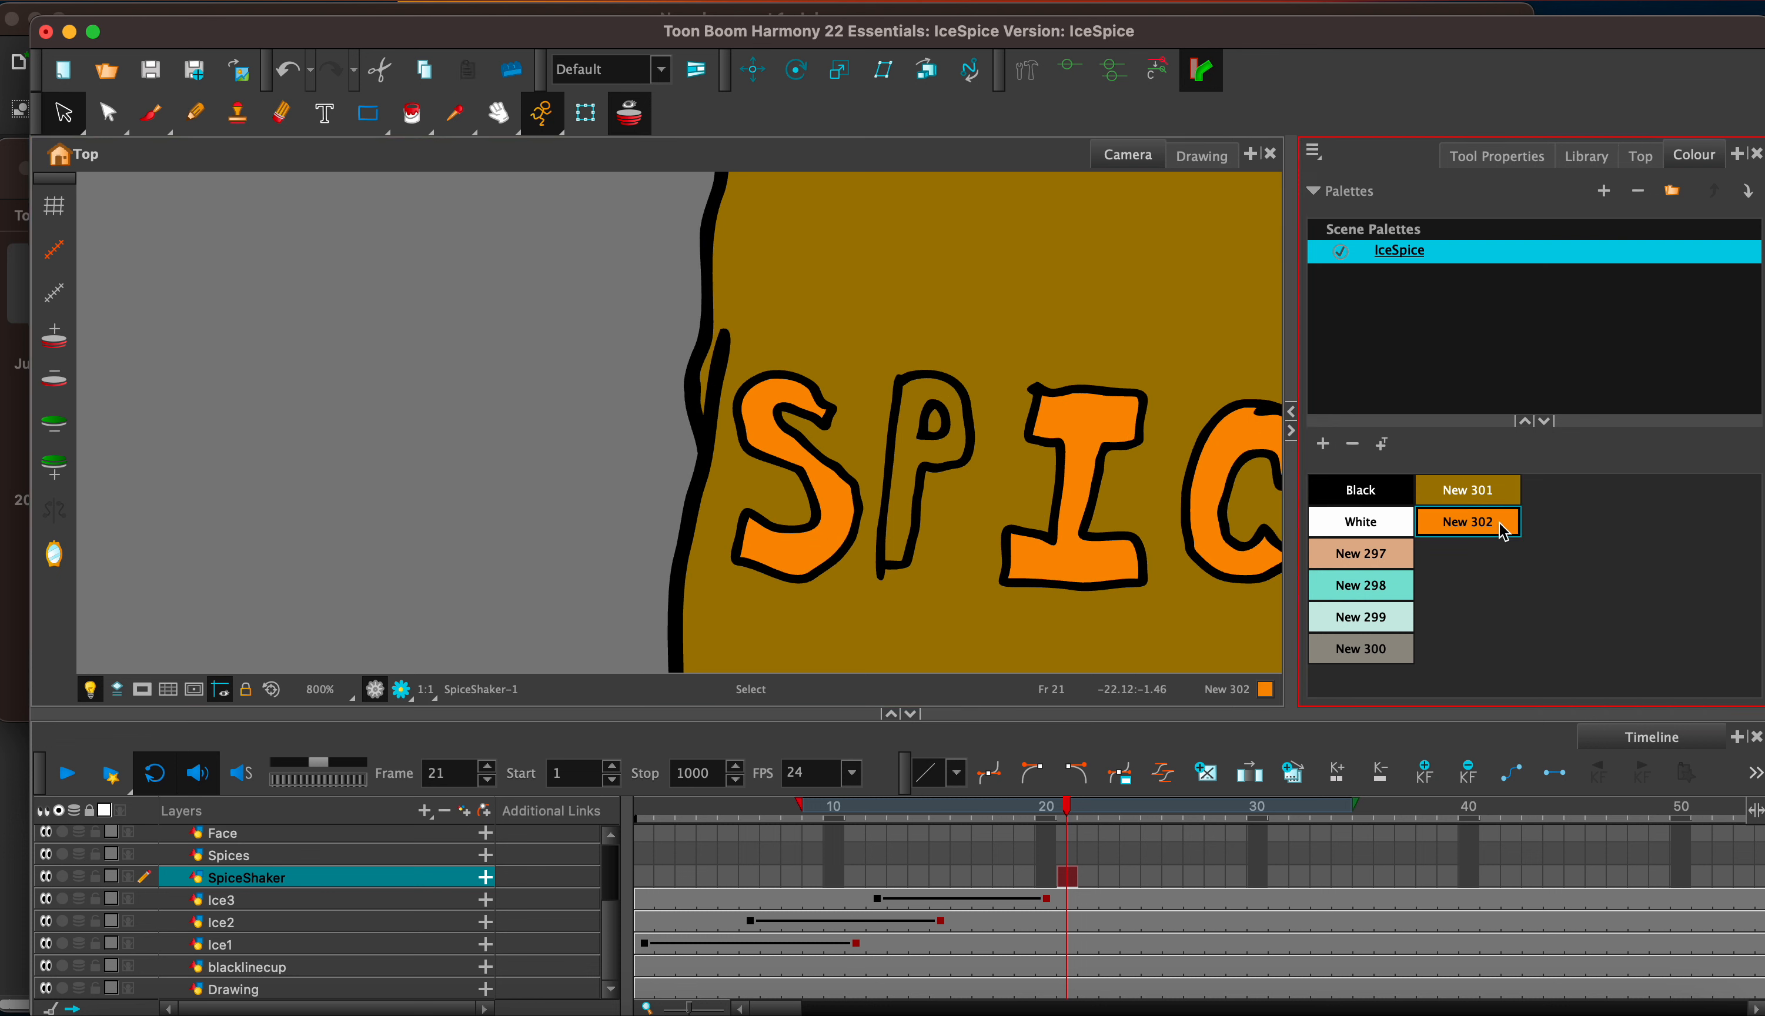
{"action": "left_click", "coordinate": [410, 114]}
{"action": "left_click", "coordinate": [906, 491]}
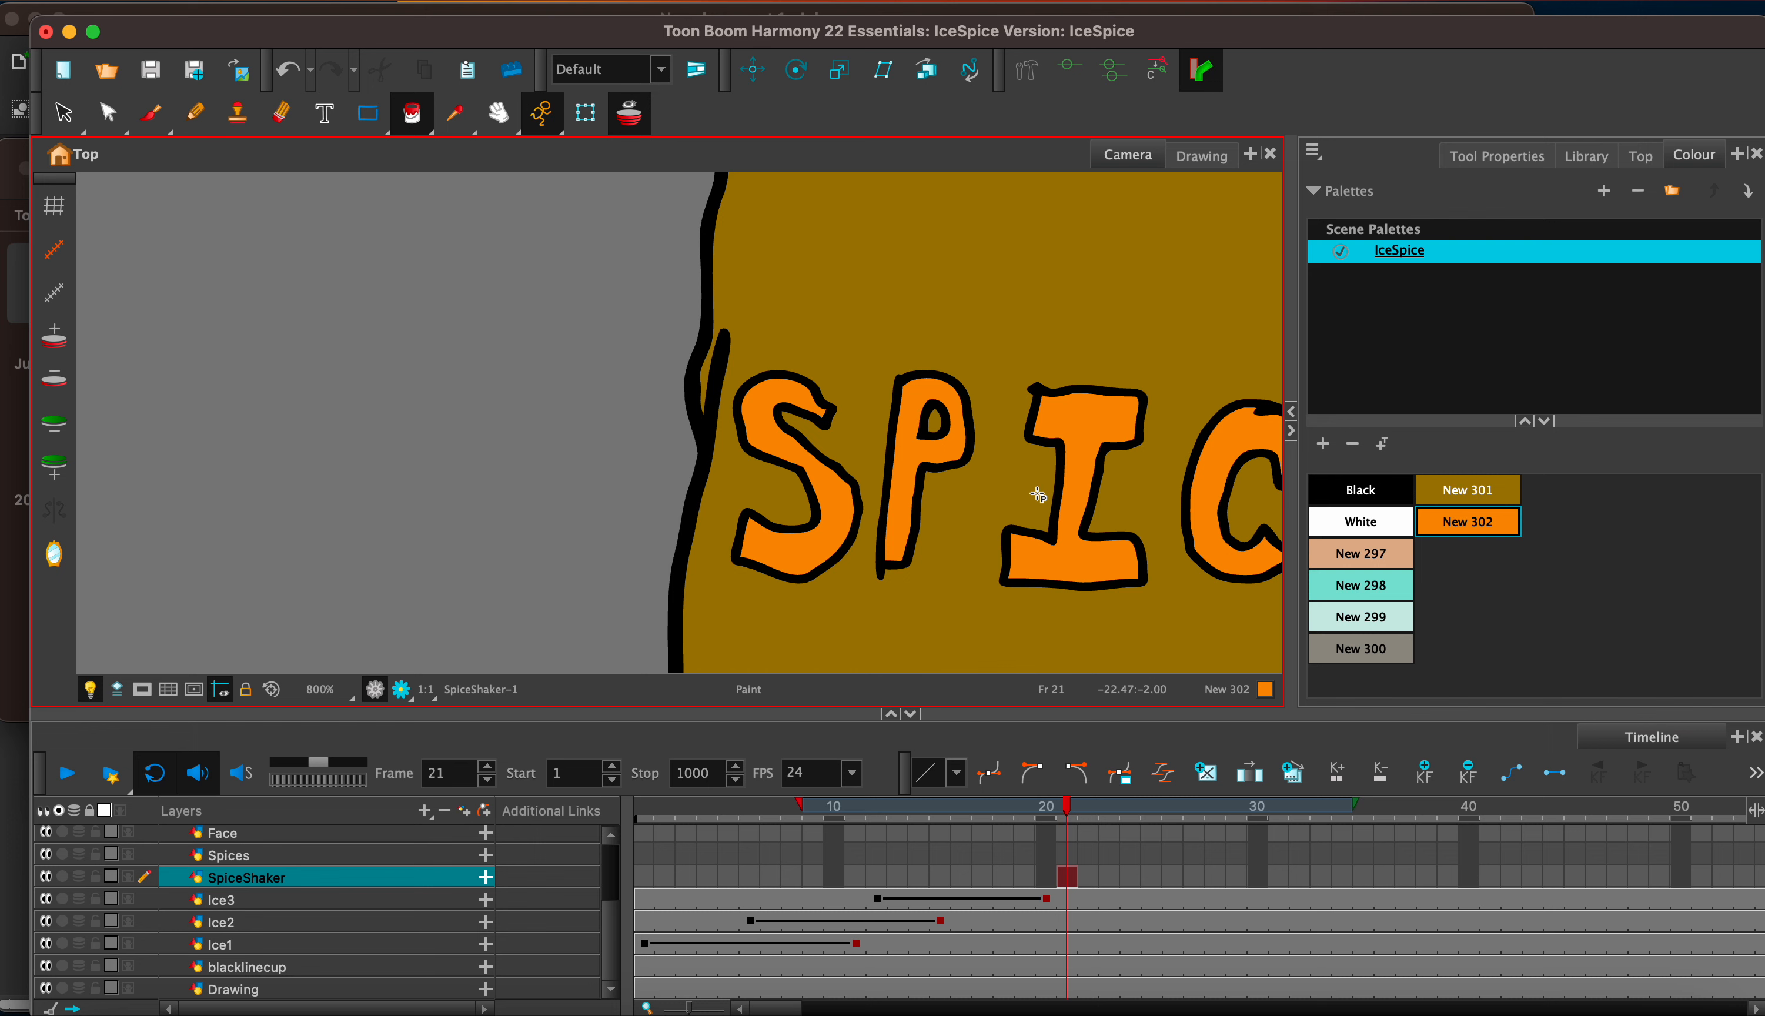
{"action": "scroll", "coordinate": [1038, 494], "scroll_direction": "down", "scroll_amount": 7}
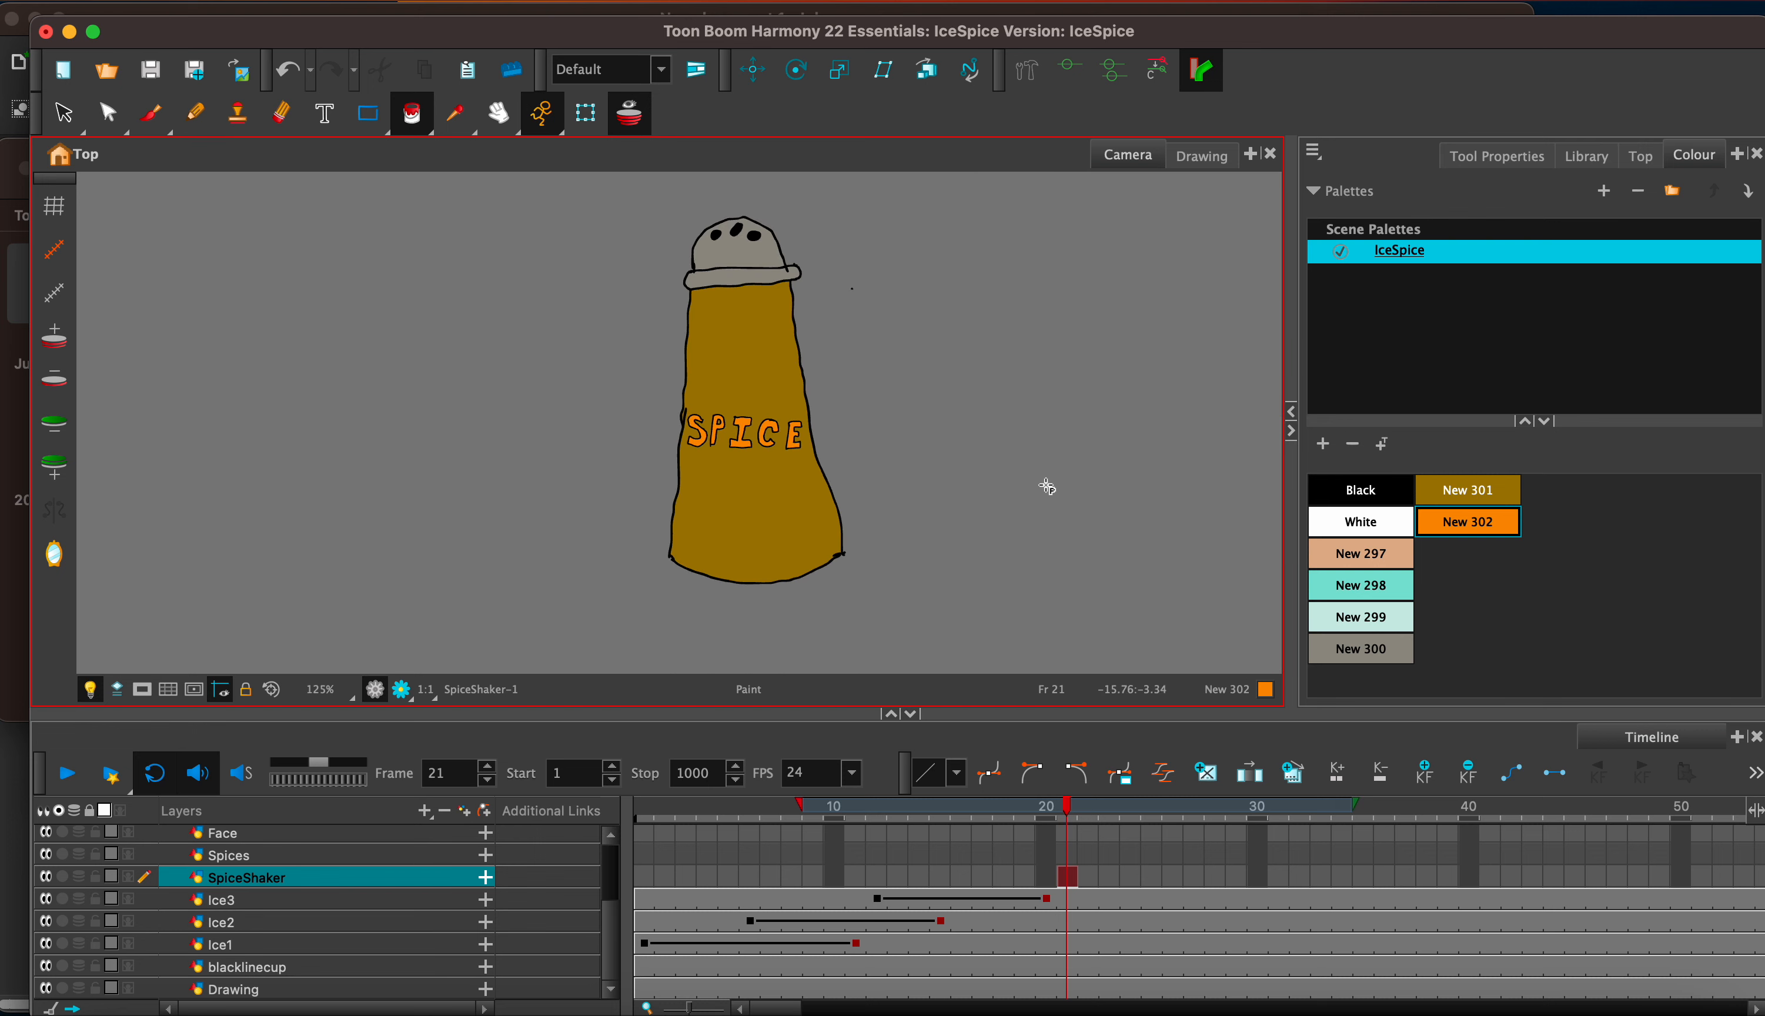
Step: Adjust the label orange New 302 to RGB 236, 160, 50 and the body colour New 301 to RGB 157, 107, 19
{"action": "double_click", "coordinate": [1517, 533]}
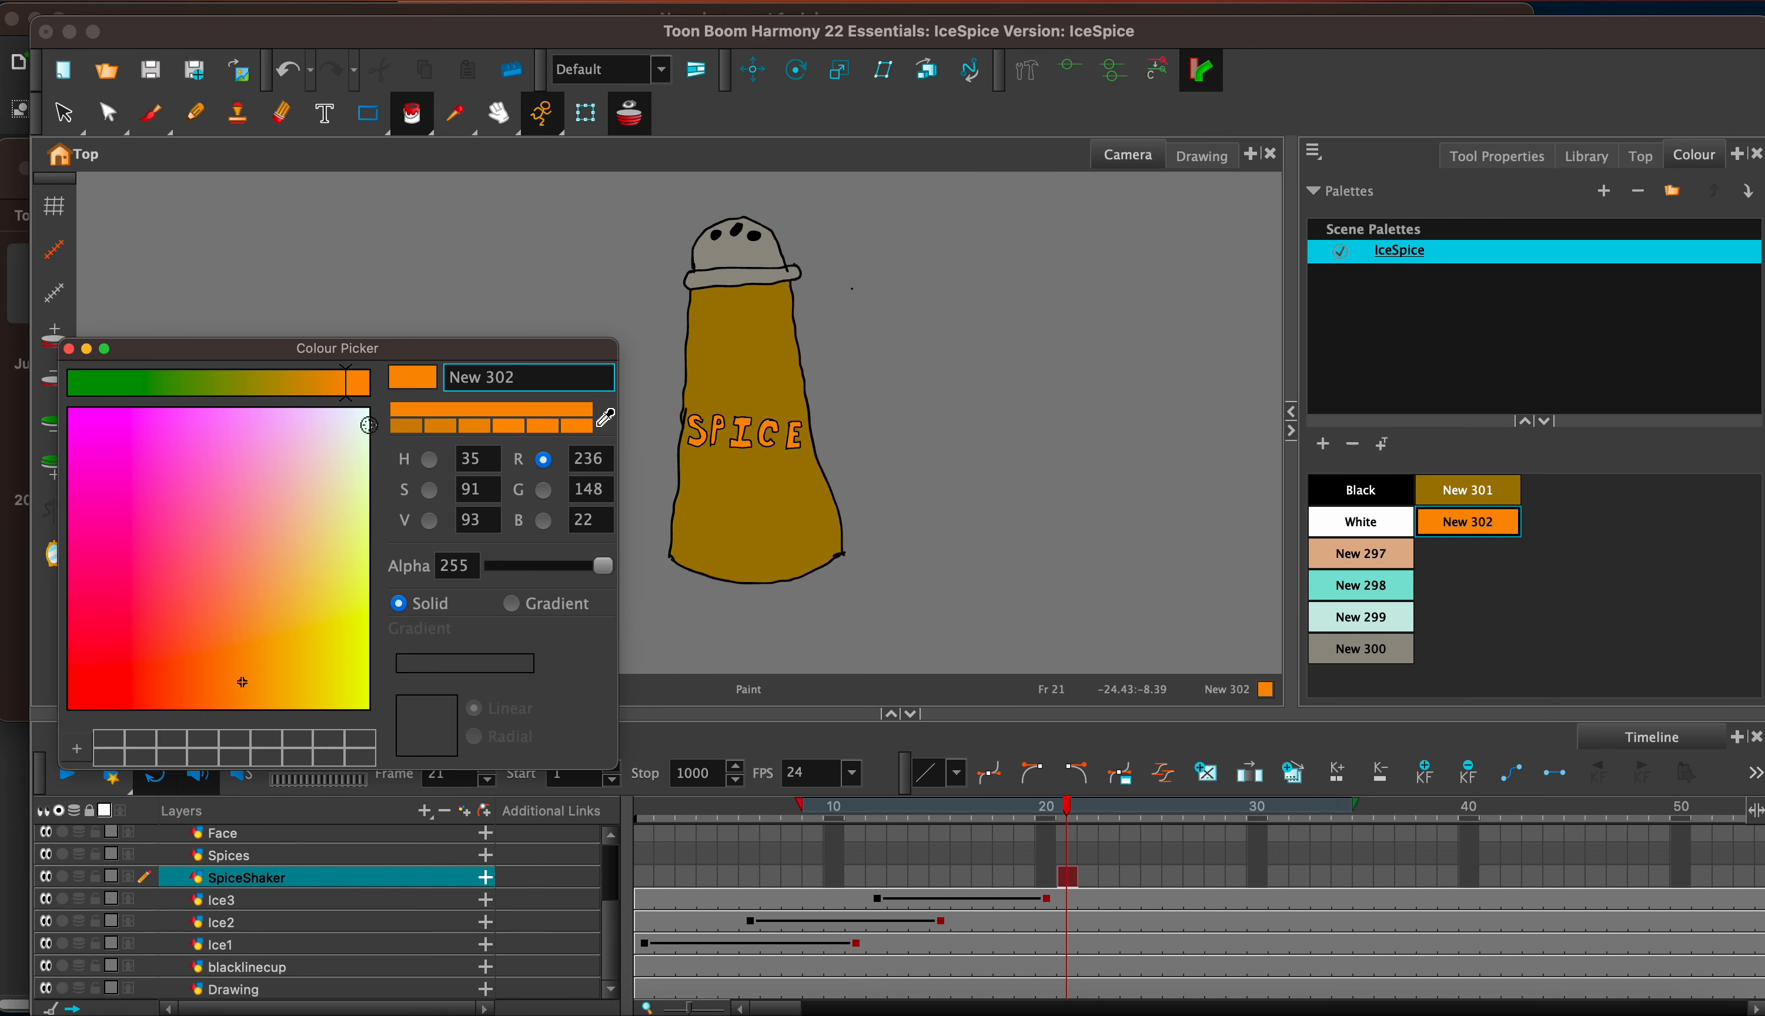
{"action": "left_click_drag", "start_coordinate": [309, 625], "coordinate": [257, 650]}
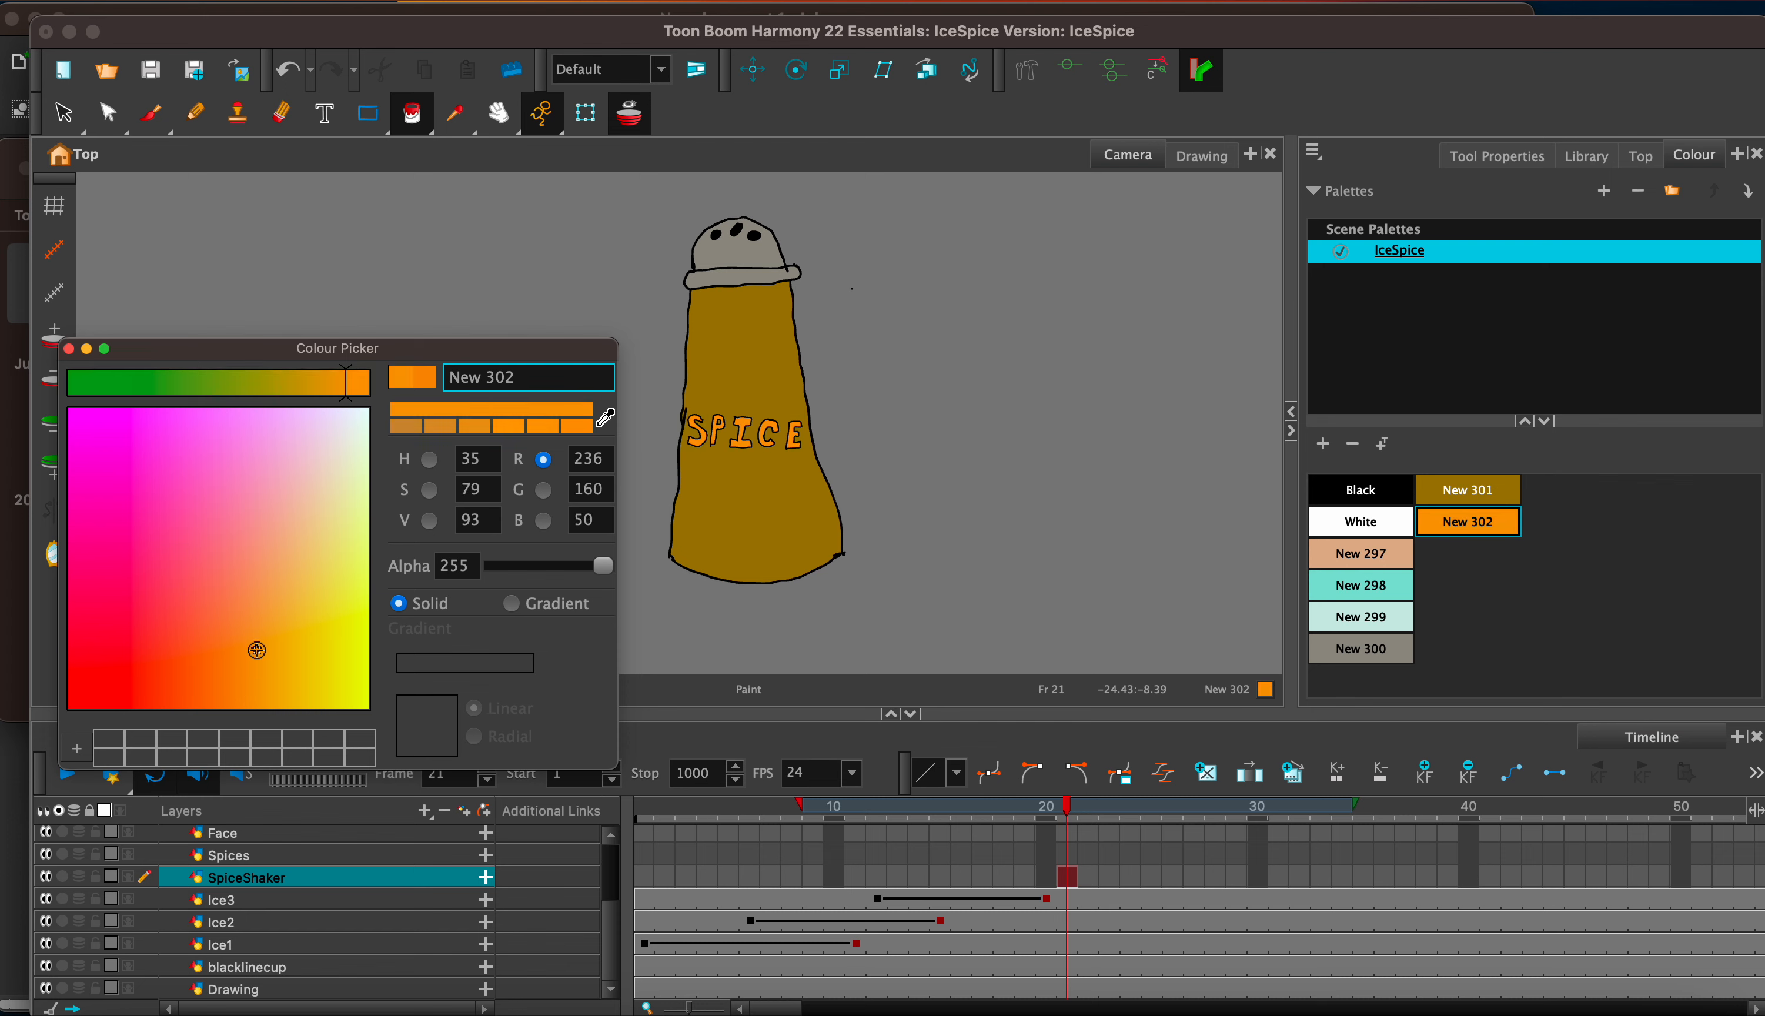
{"action": "left_click", "coordinate": [68, 348]}
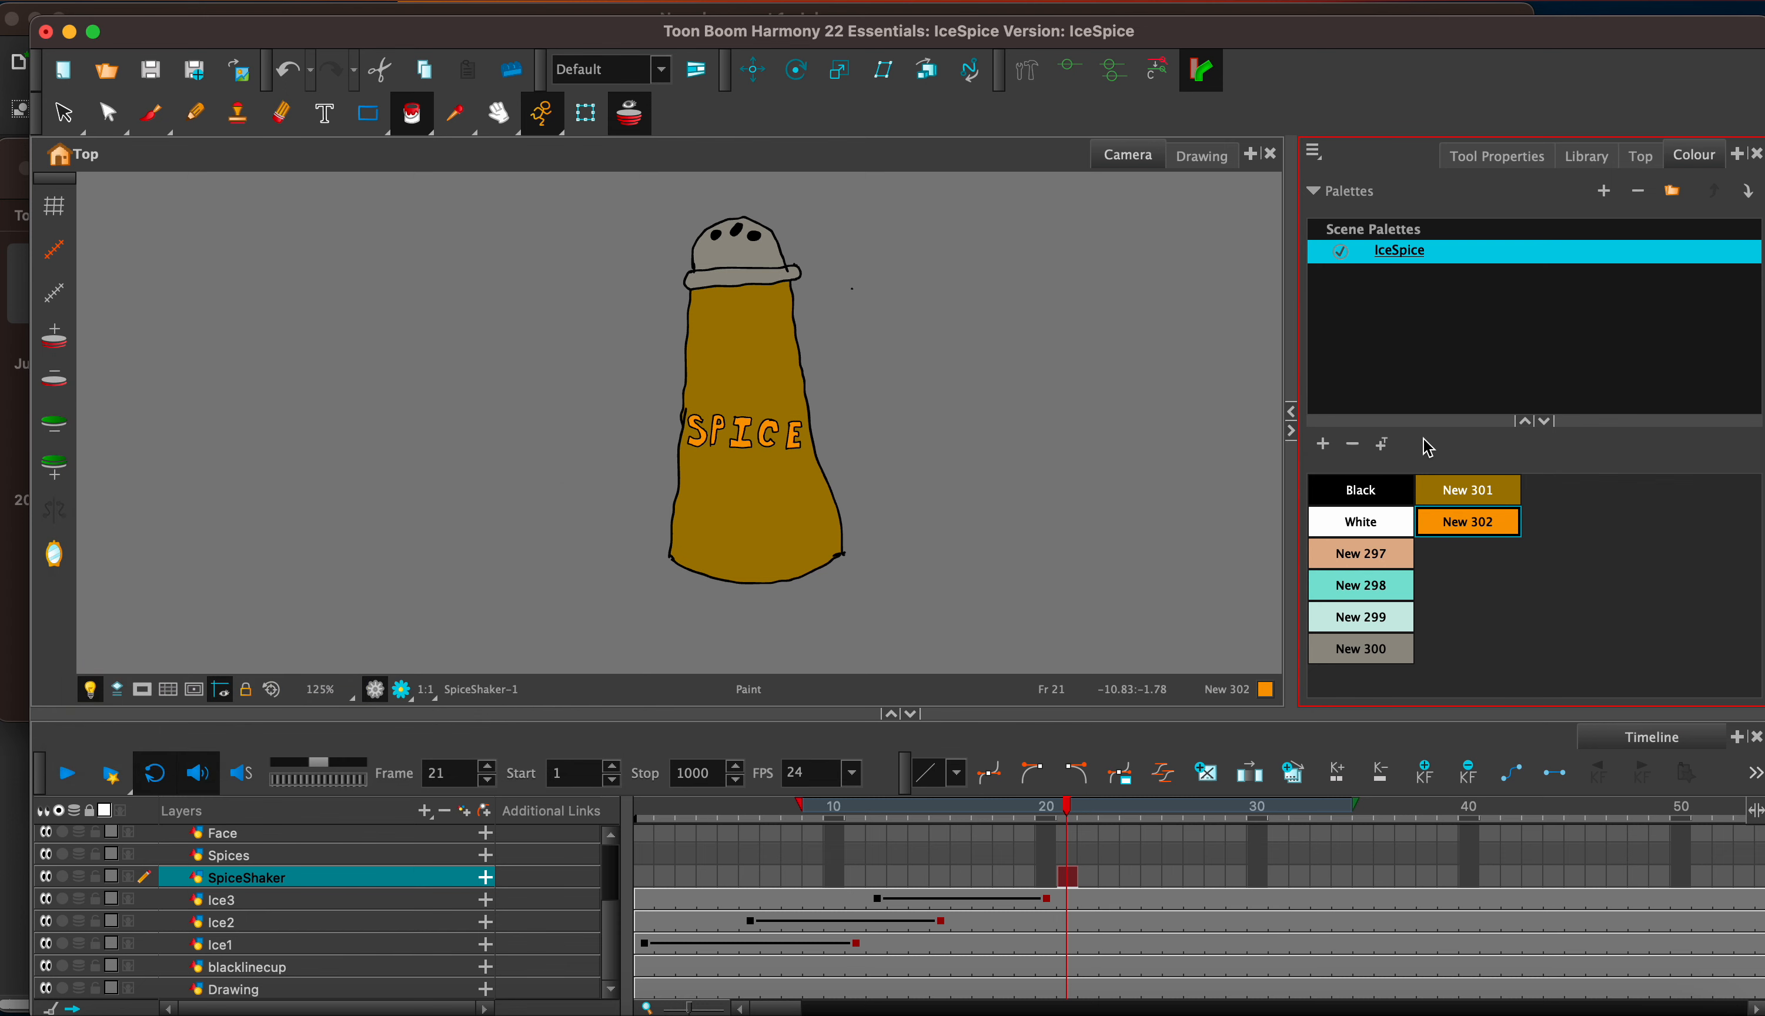
{"action": "double_click", "coordinate": [1517, 494]}
{"action": "mouse_move", "coordinate": [213, 670]}
{"action": "left_mouse_down"}
{"action": "mouse_move", "coordinate": [279, 572]}
{"action": "mouse_move", "coordinate": [194, 685]}
{"action": "left_mouse_up"}
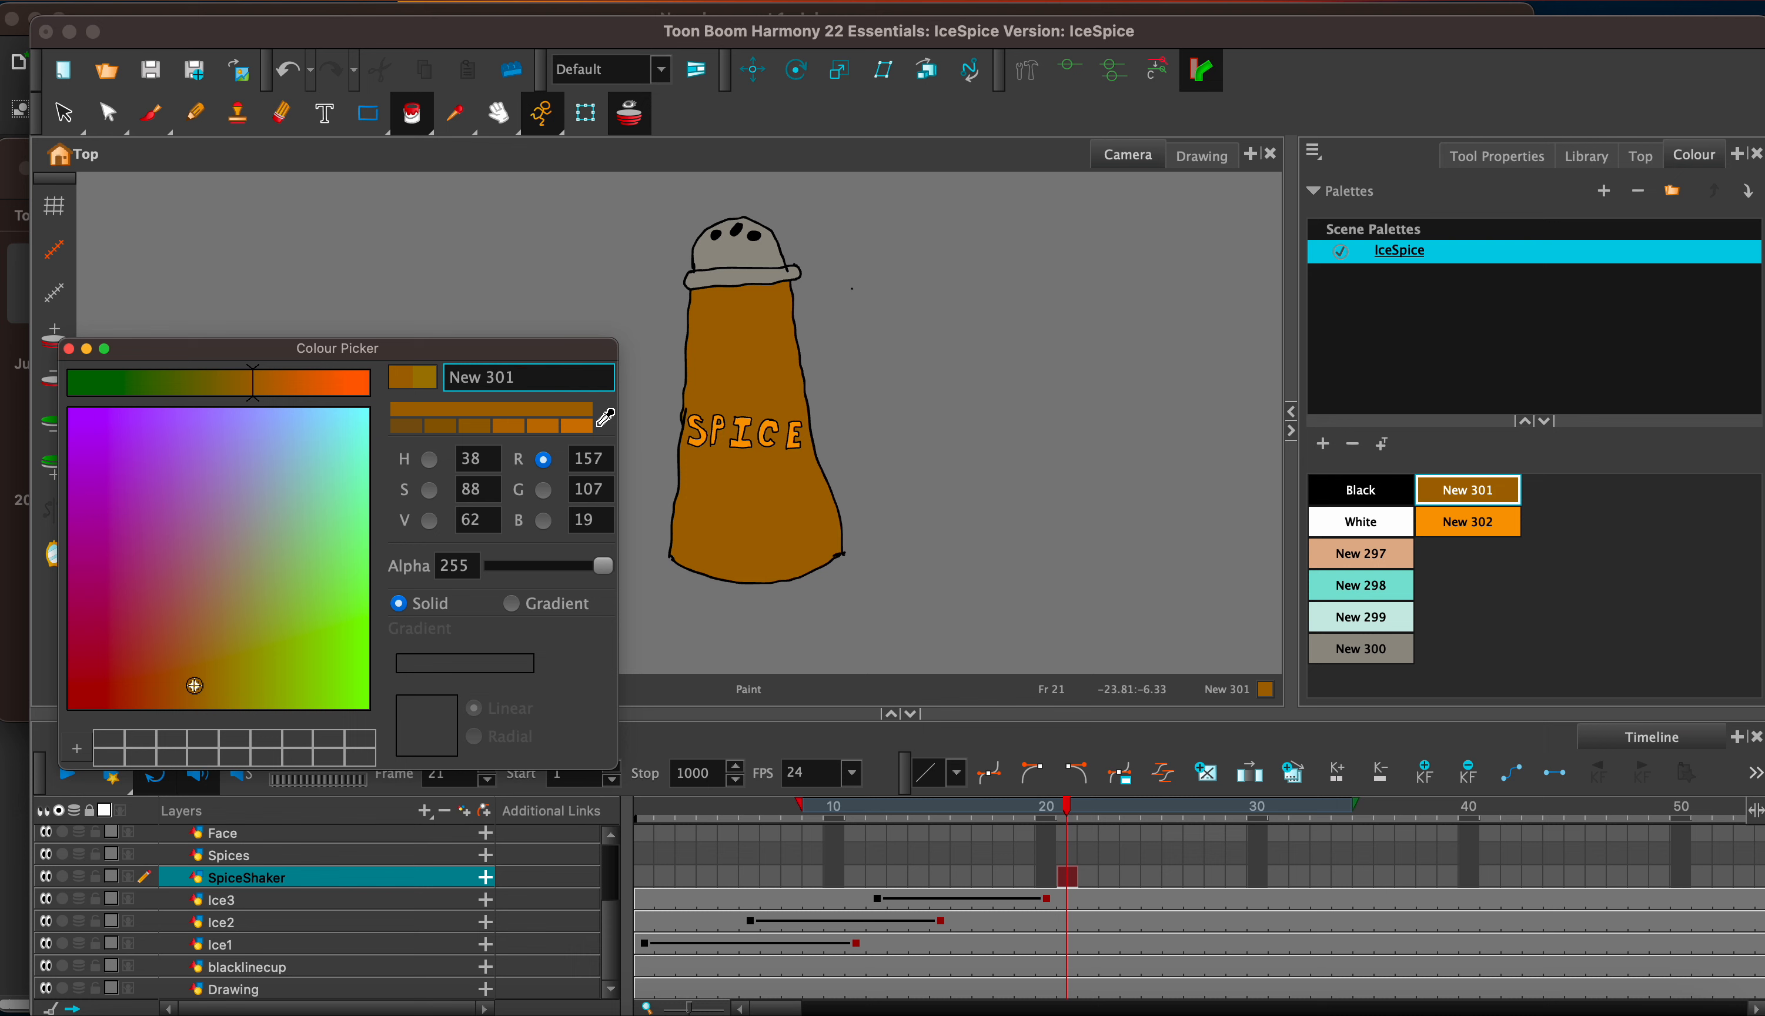
{"action": "left_click", "coordinate": [69, 348]}
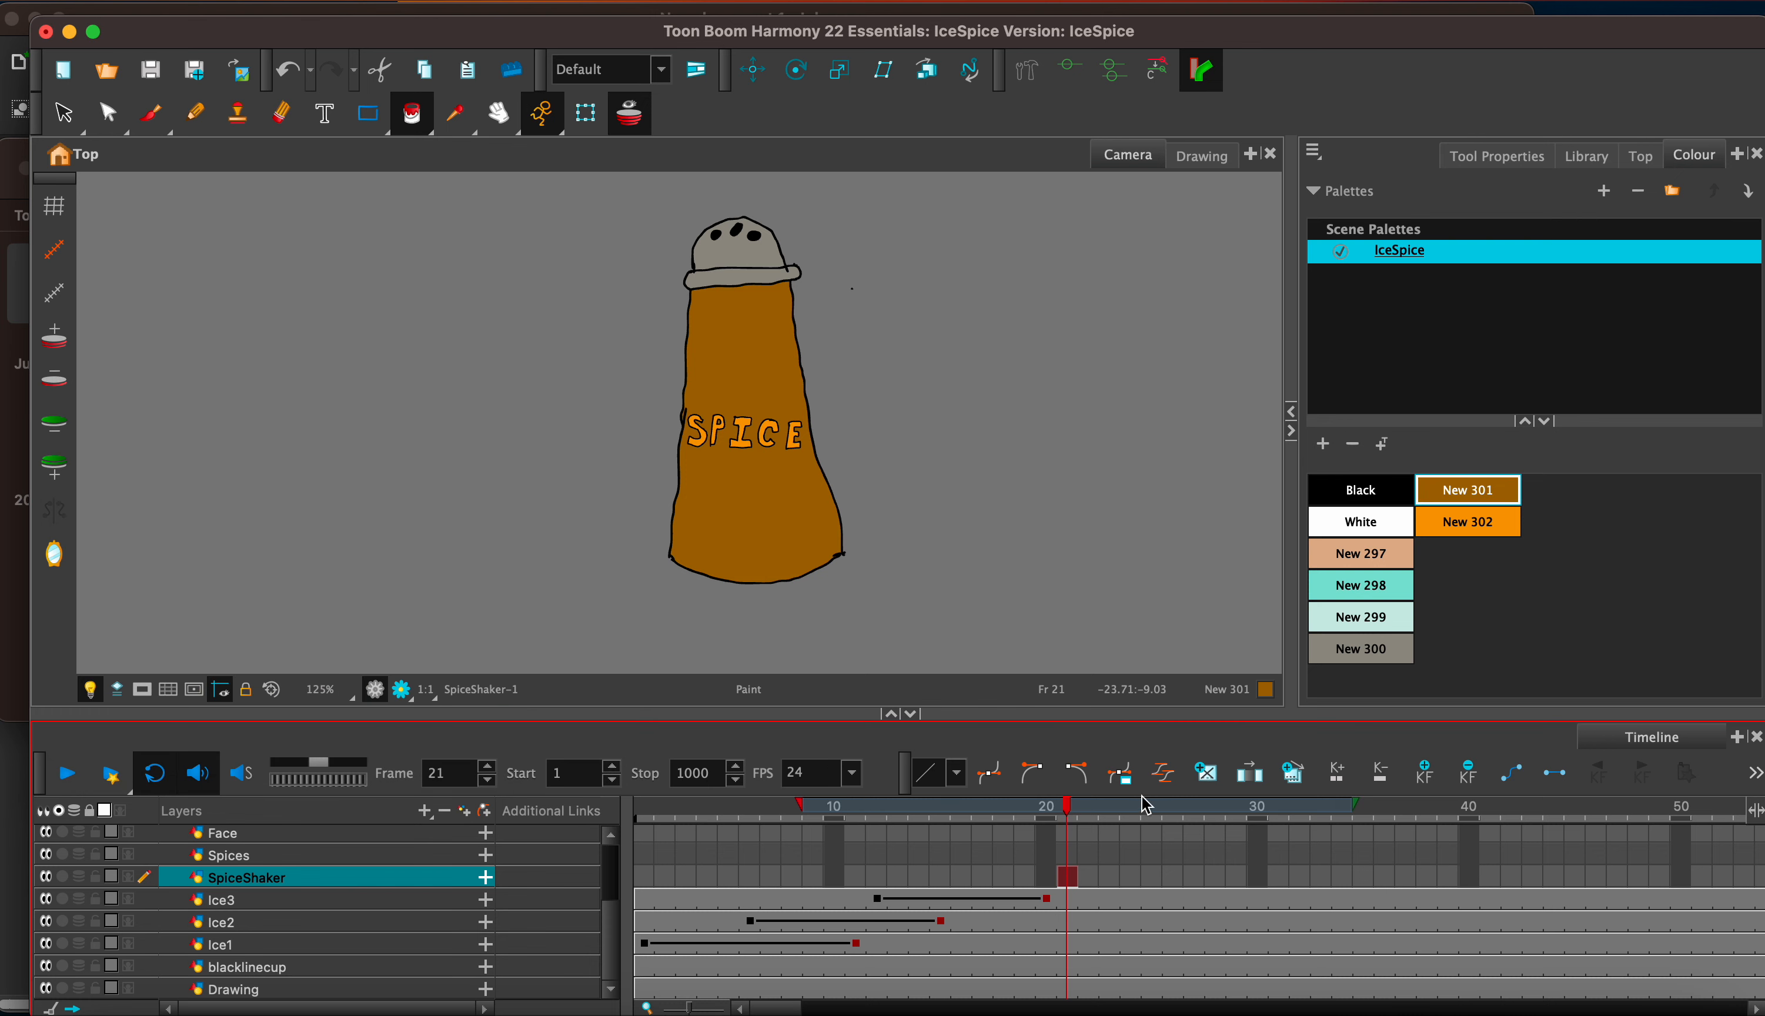
Step: Extend the SpiceShaker drawing's exposure from frame 21 to frame 1000 and set a keyframe at frame 21
{"action": "scroll", "coordinate": [1051, 408], "scroll_direction": "down", "scroll_amount": 5}
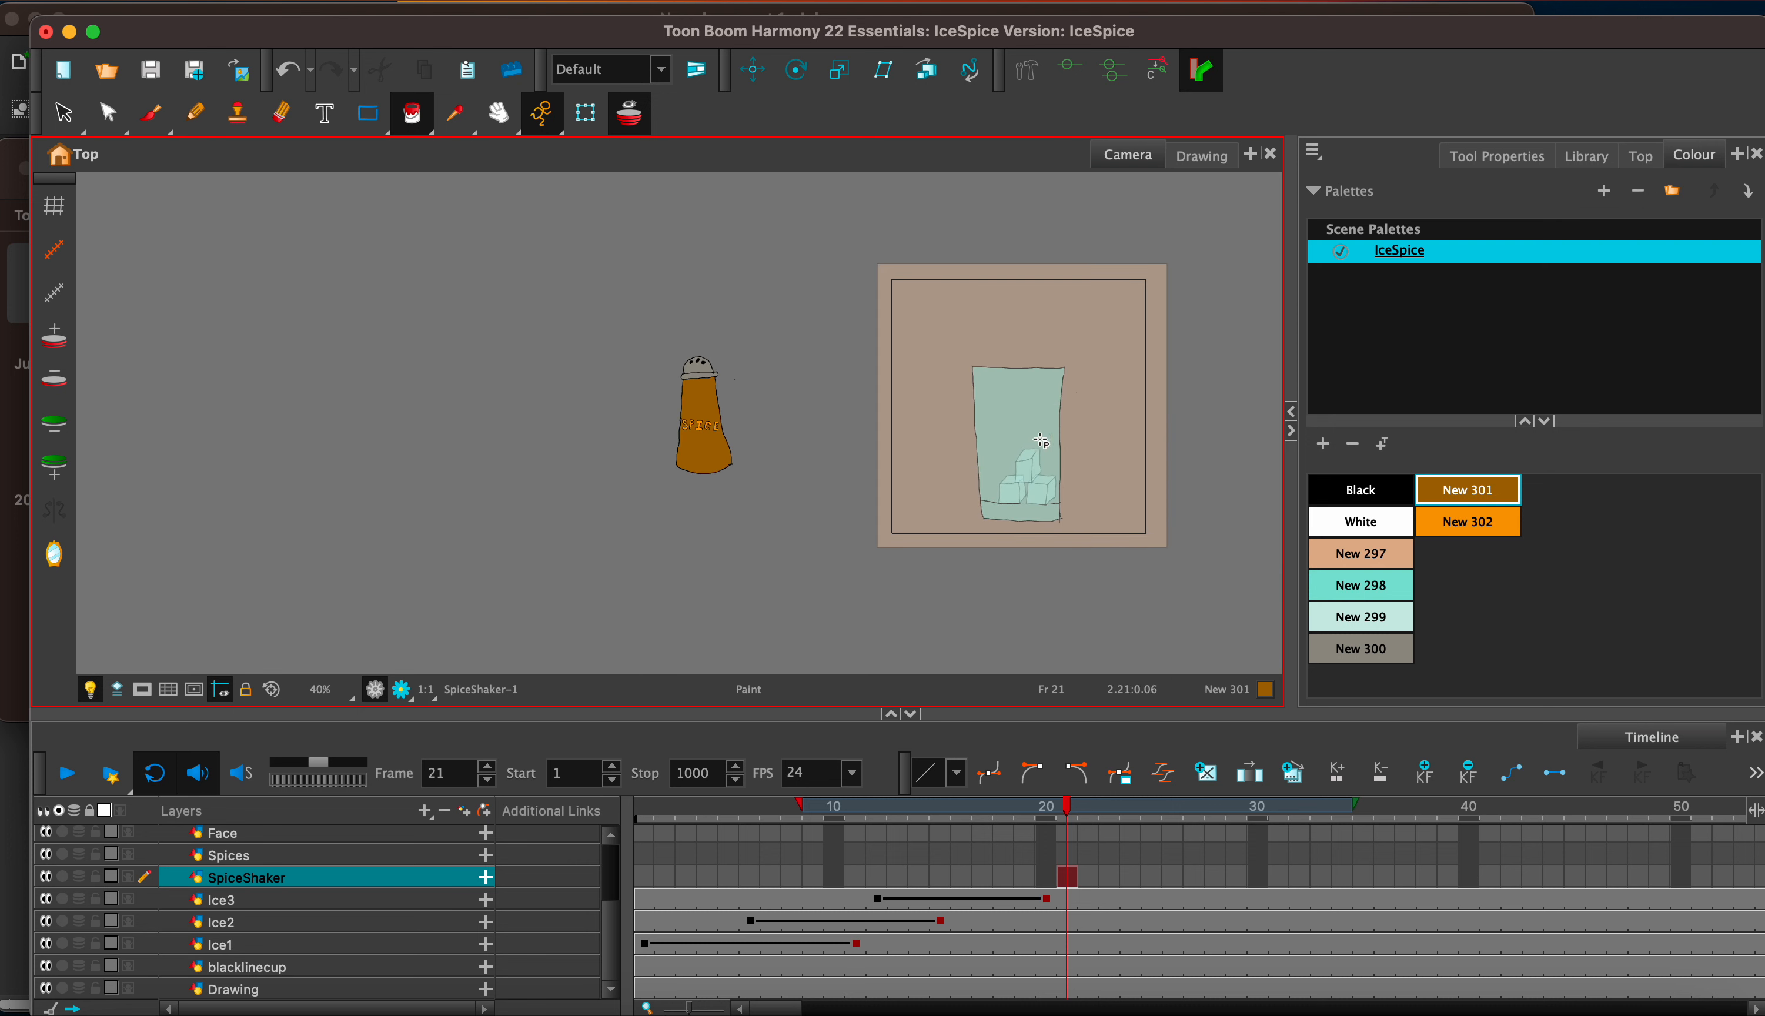
{"action": "key", "text": "F5"}
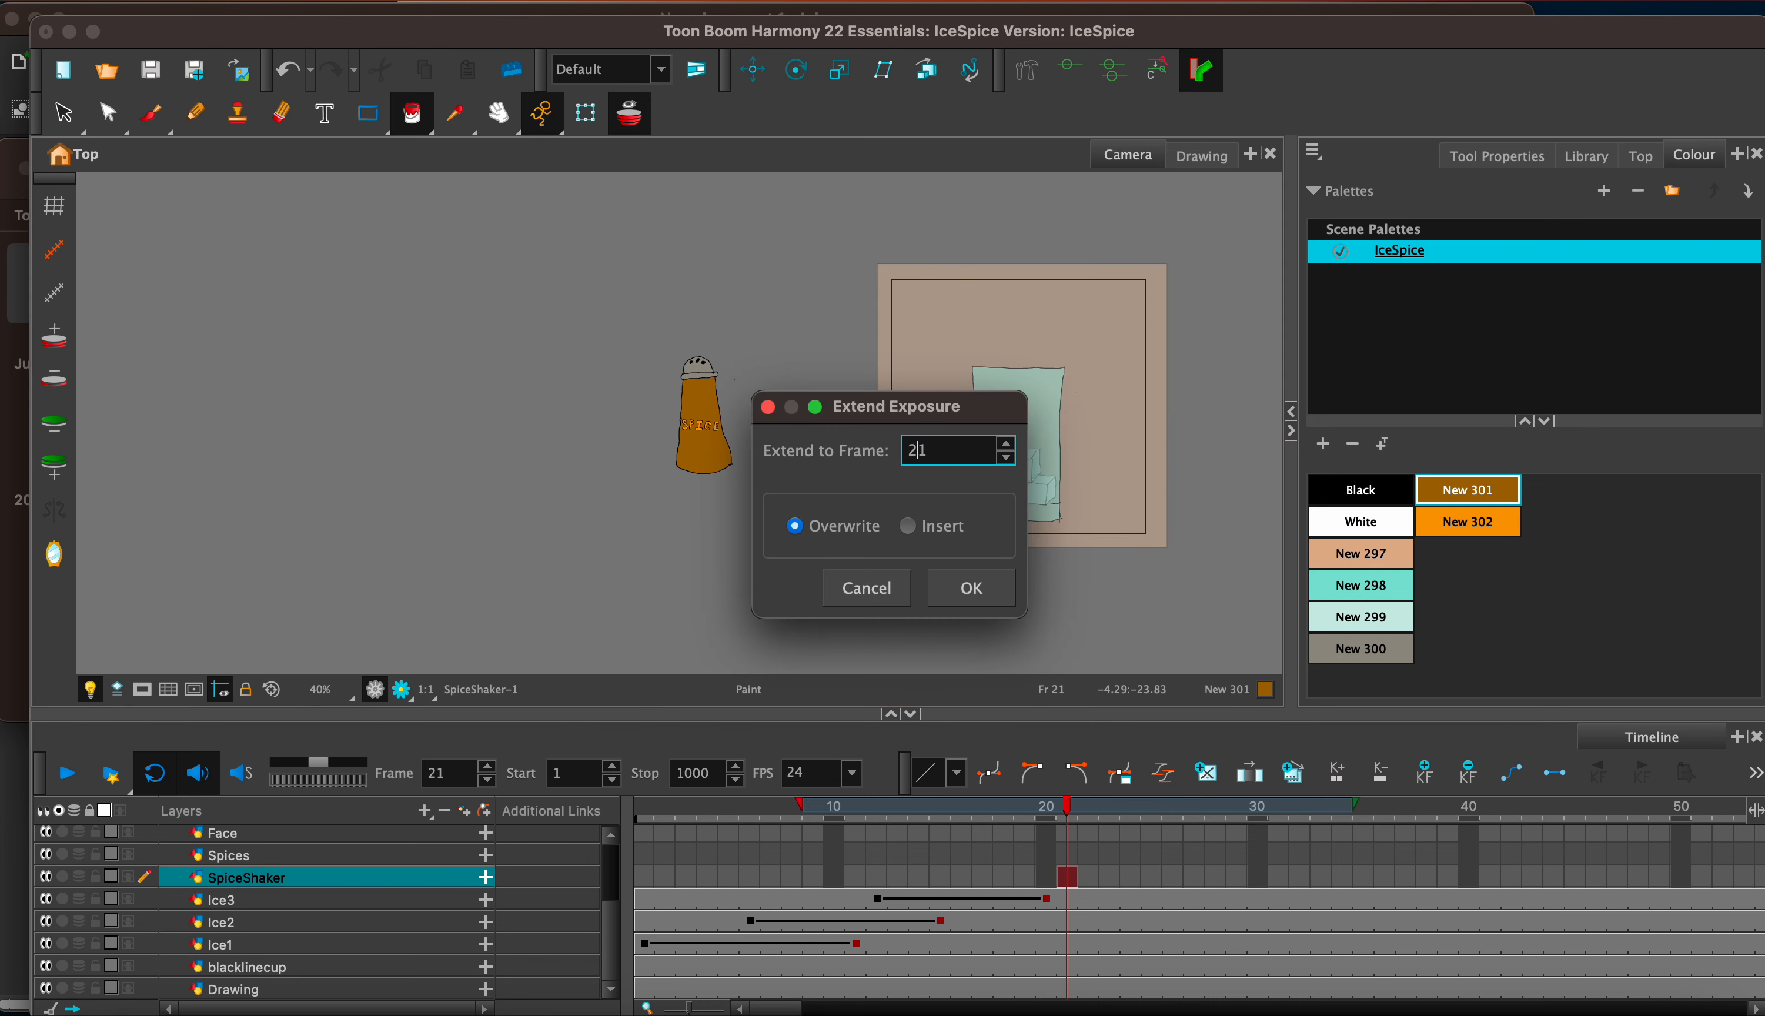
{"action": "type", "text": "1000"}
{"action": "key", "text": "Return"}
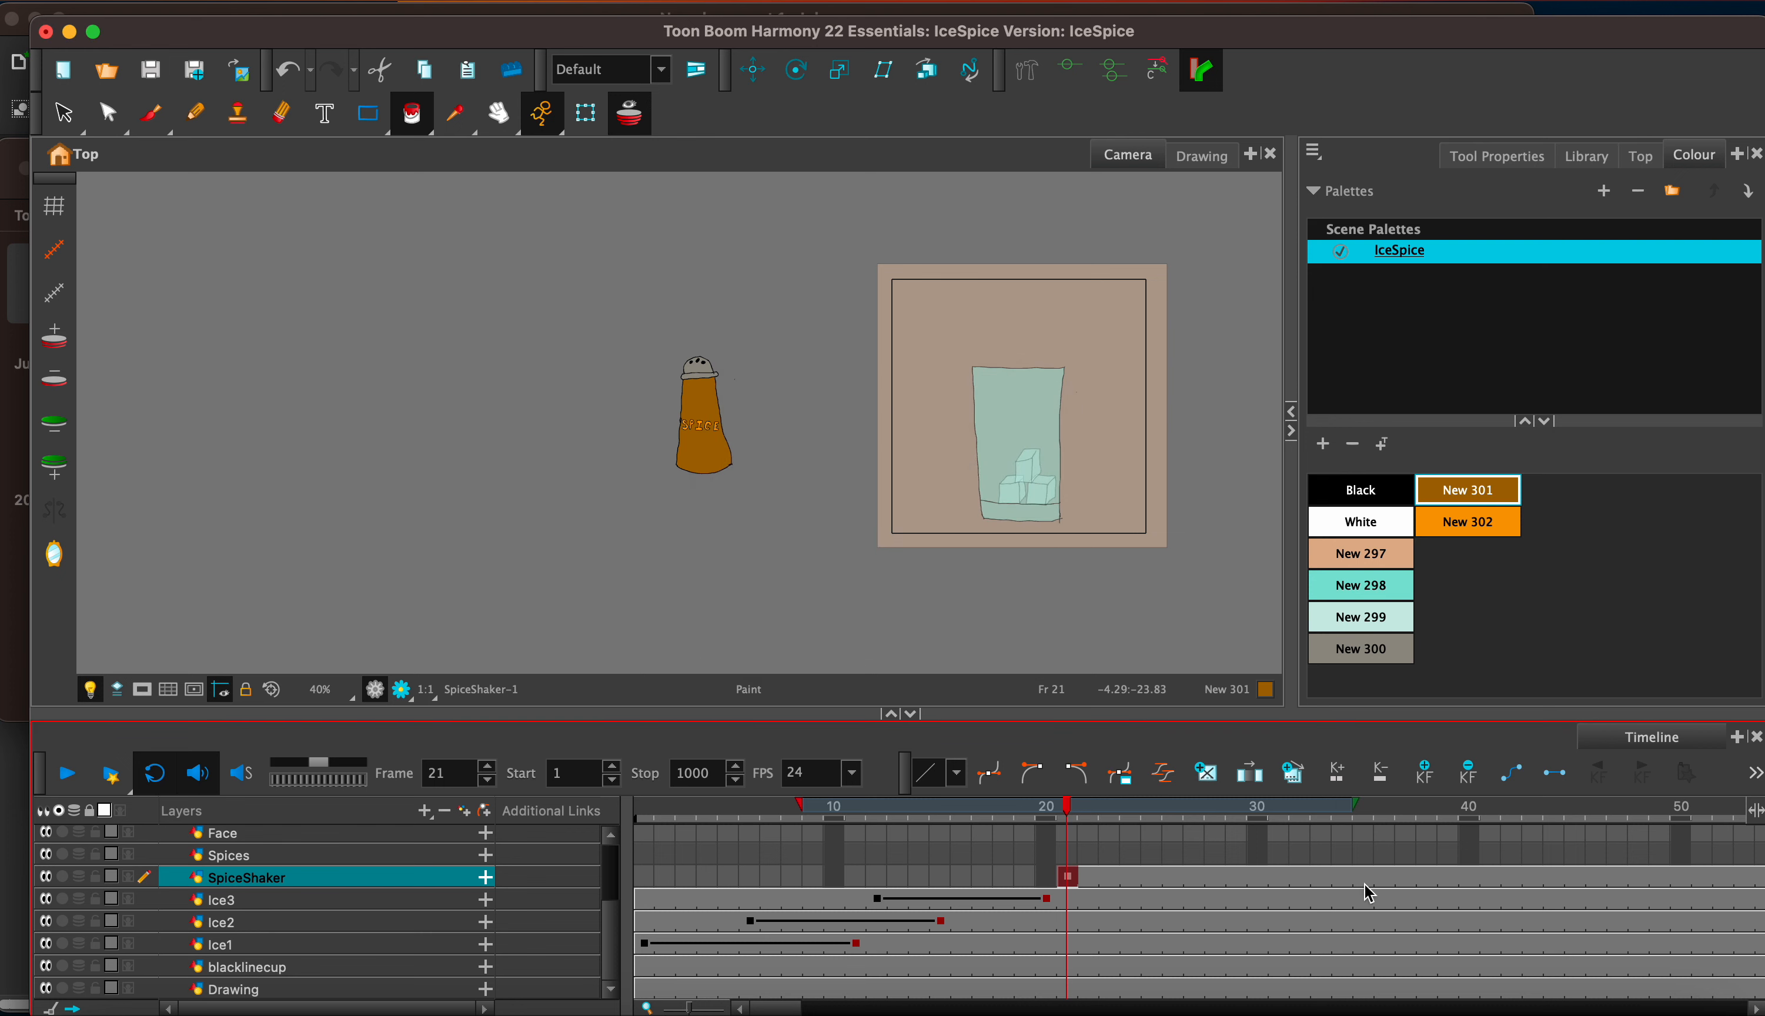
Step: At frame 38, rotate the SpiceShaker clockwise around a pivot placed between shaker and glass, and shift it so its cap tilts over the glass
{"action": "left_click", "coordinate": [1427, 880]}
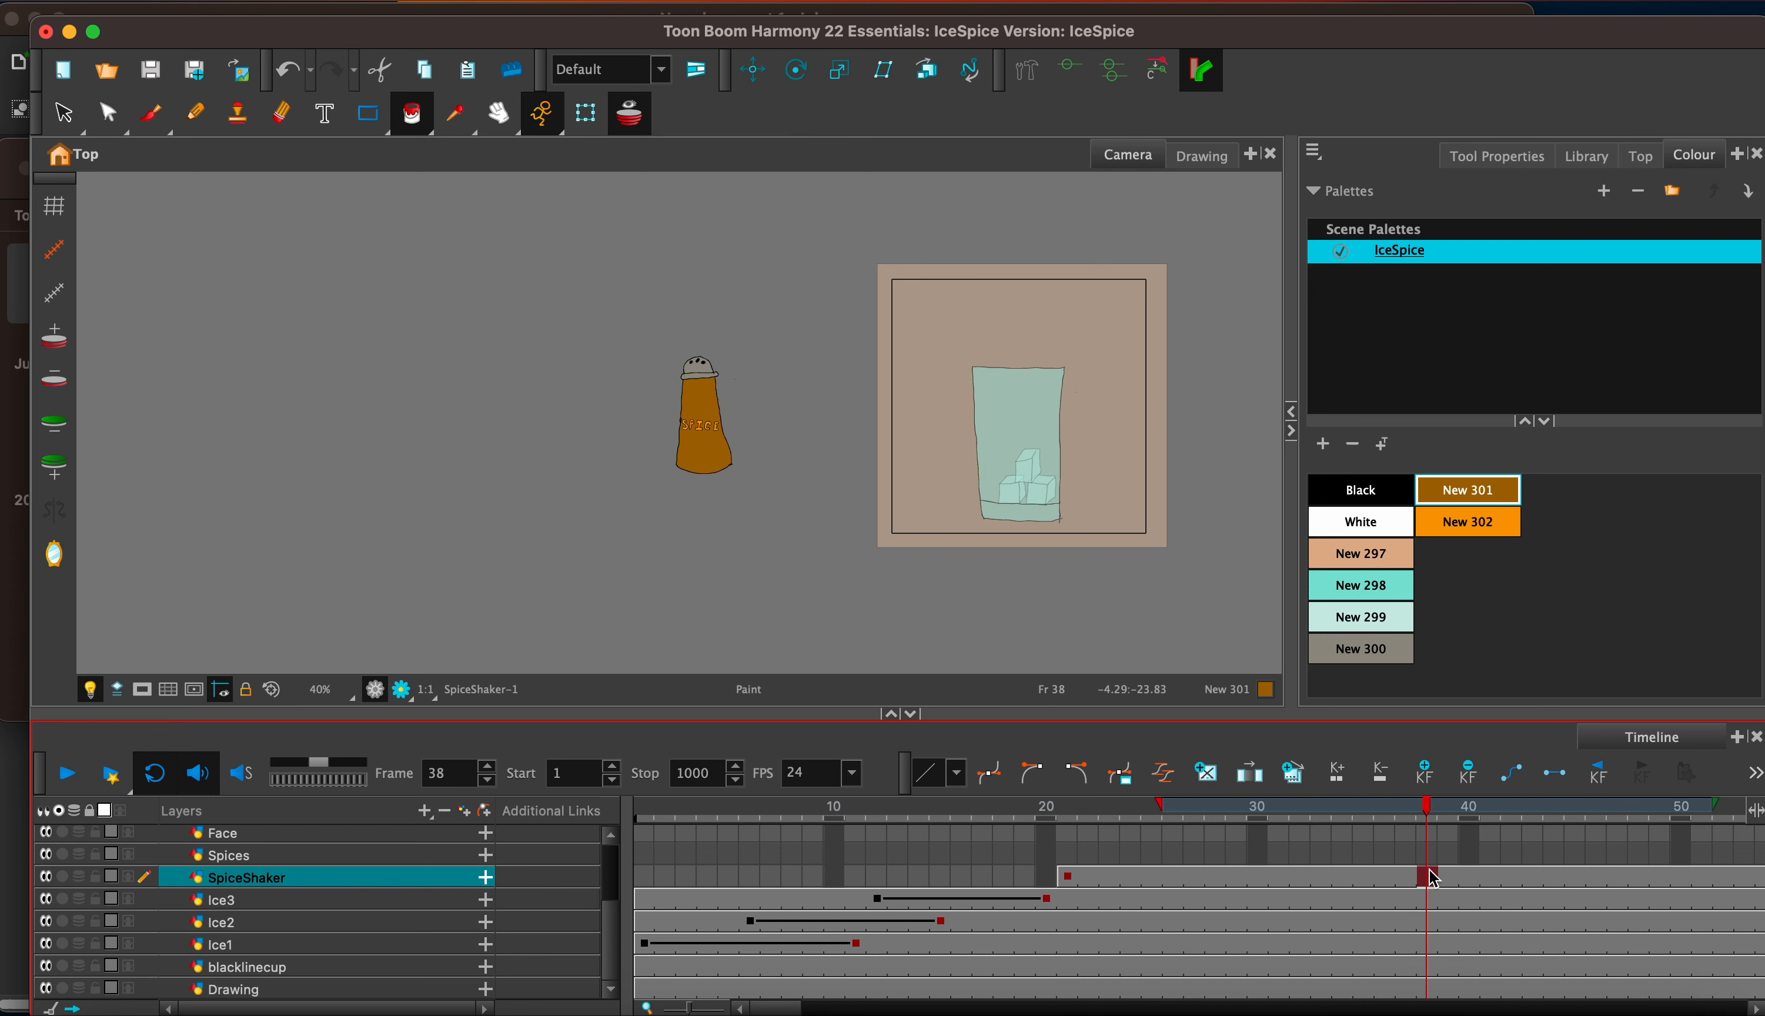
{"action": "left_click", "coordinate": [798, 71]}
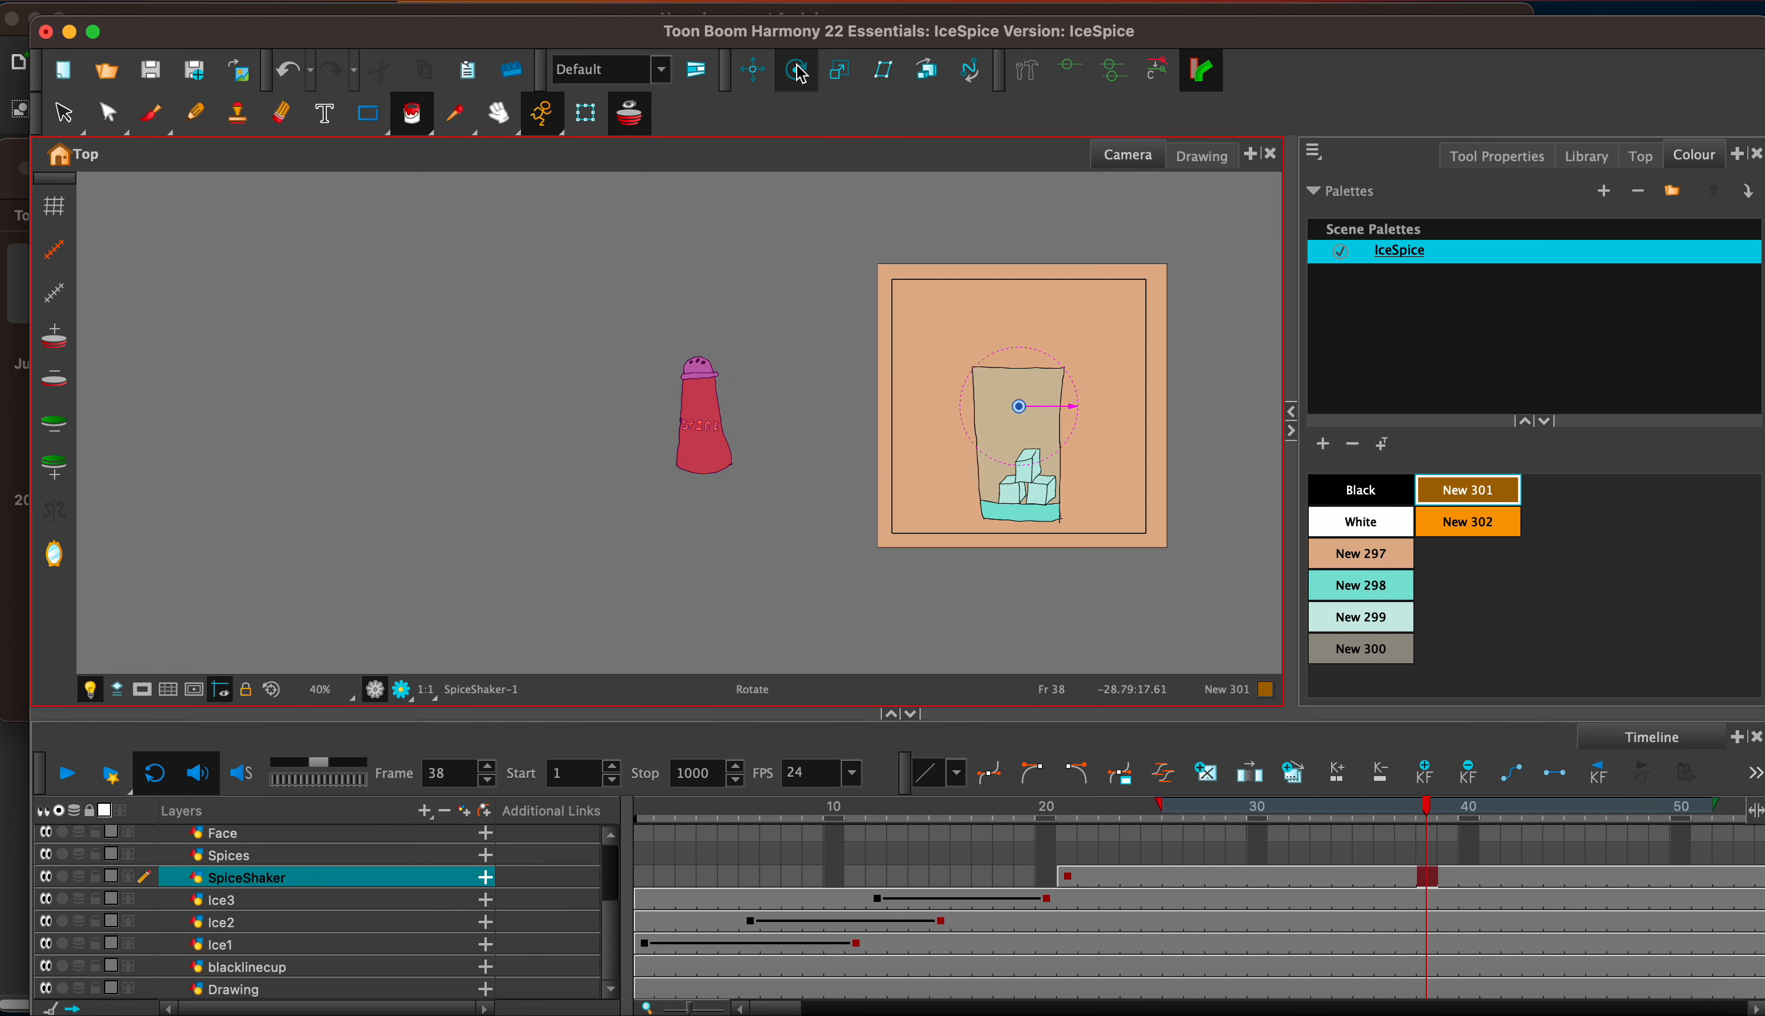
{"action": "left_click_drag", "start_coordinate": [1019, 406], "coordinate": [853, 447]}
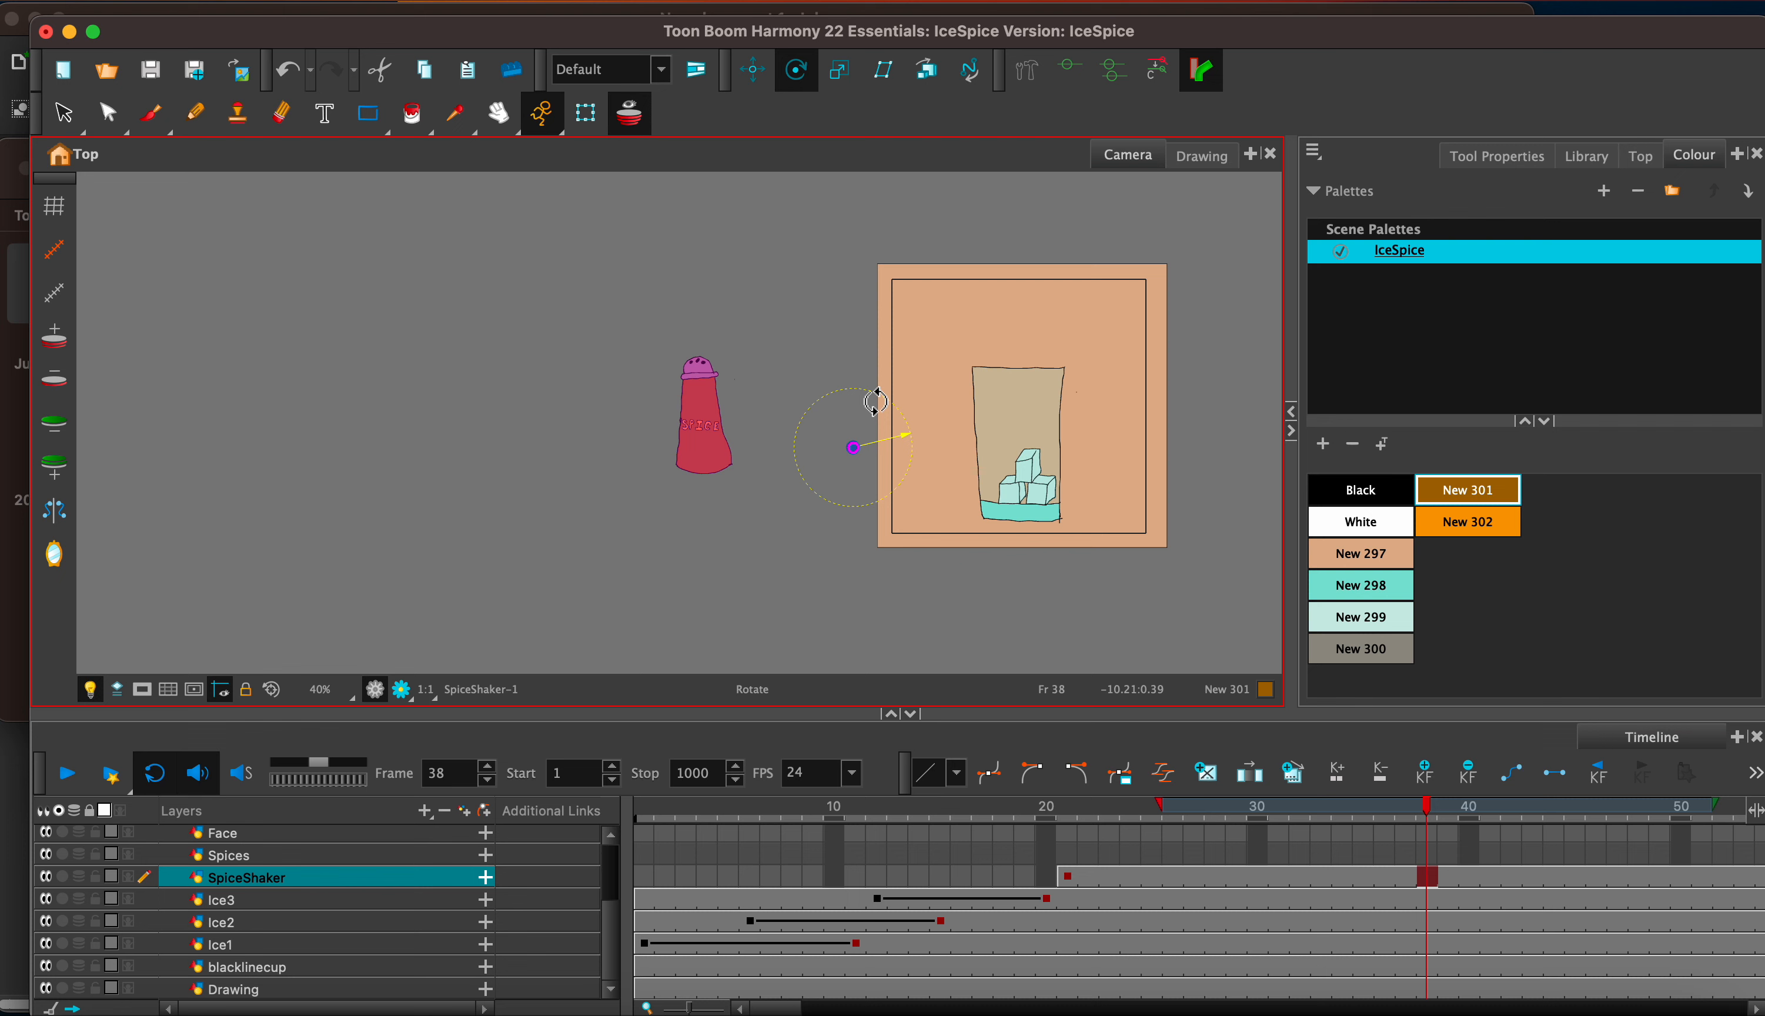
{"action": "left_click_drag", "start_coordinate": [875, 402], "coordinate": [1055, 674]}
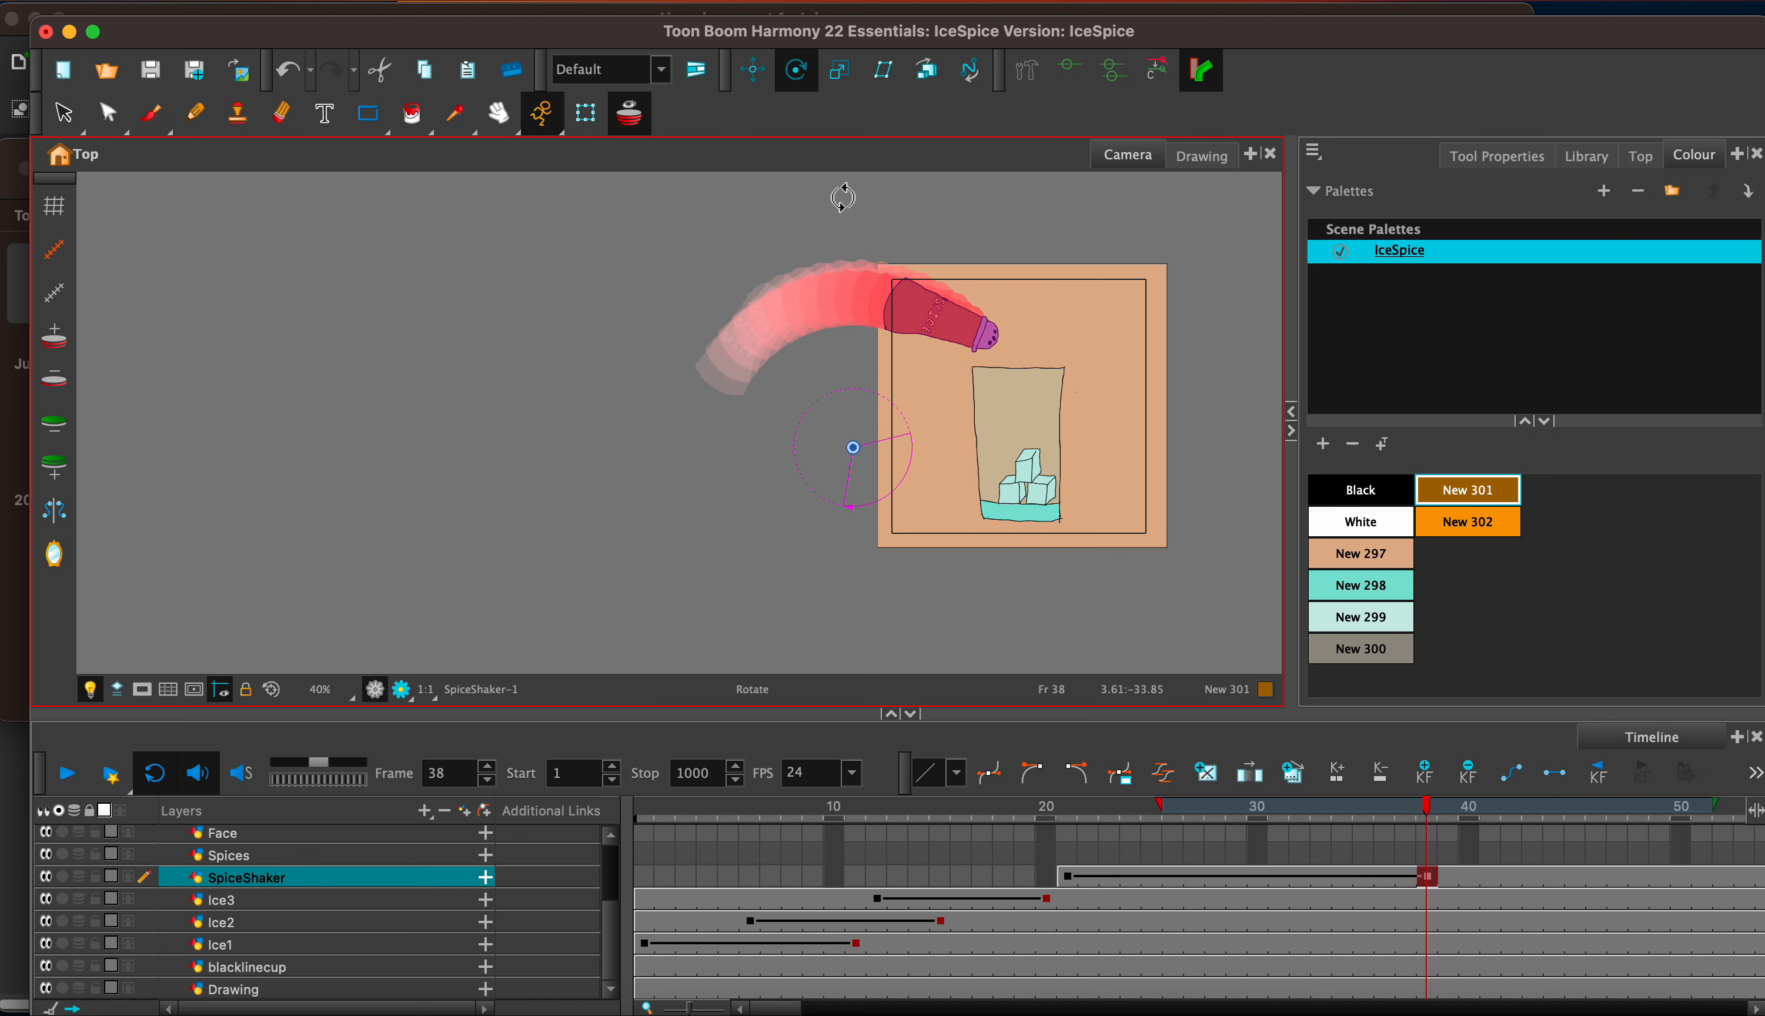
{"action": "left_click", "coordinate": [753, 68]}
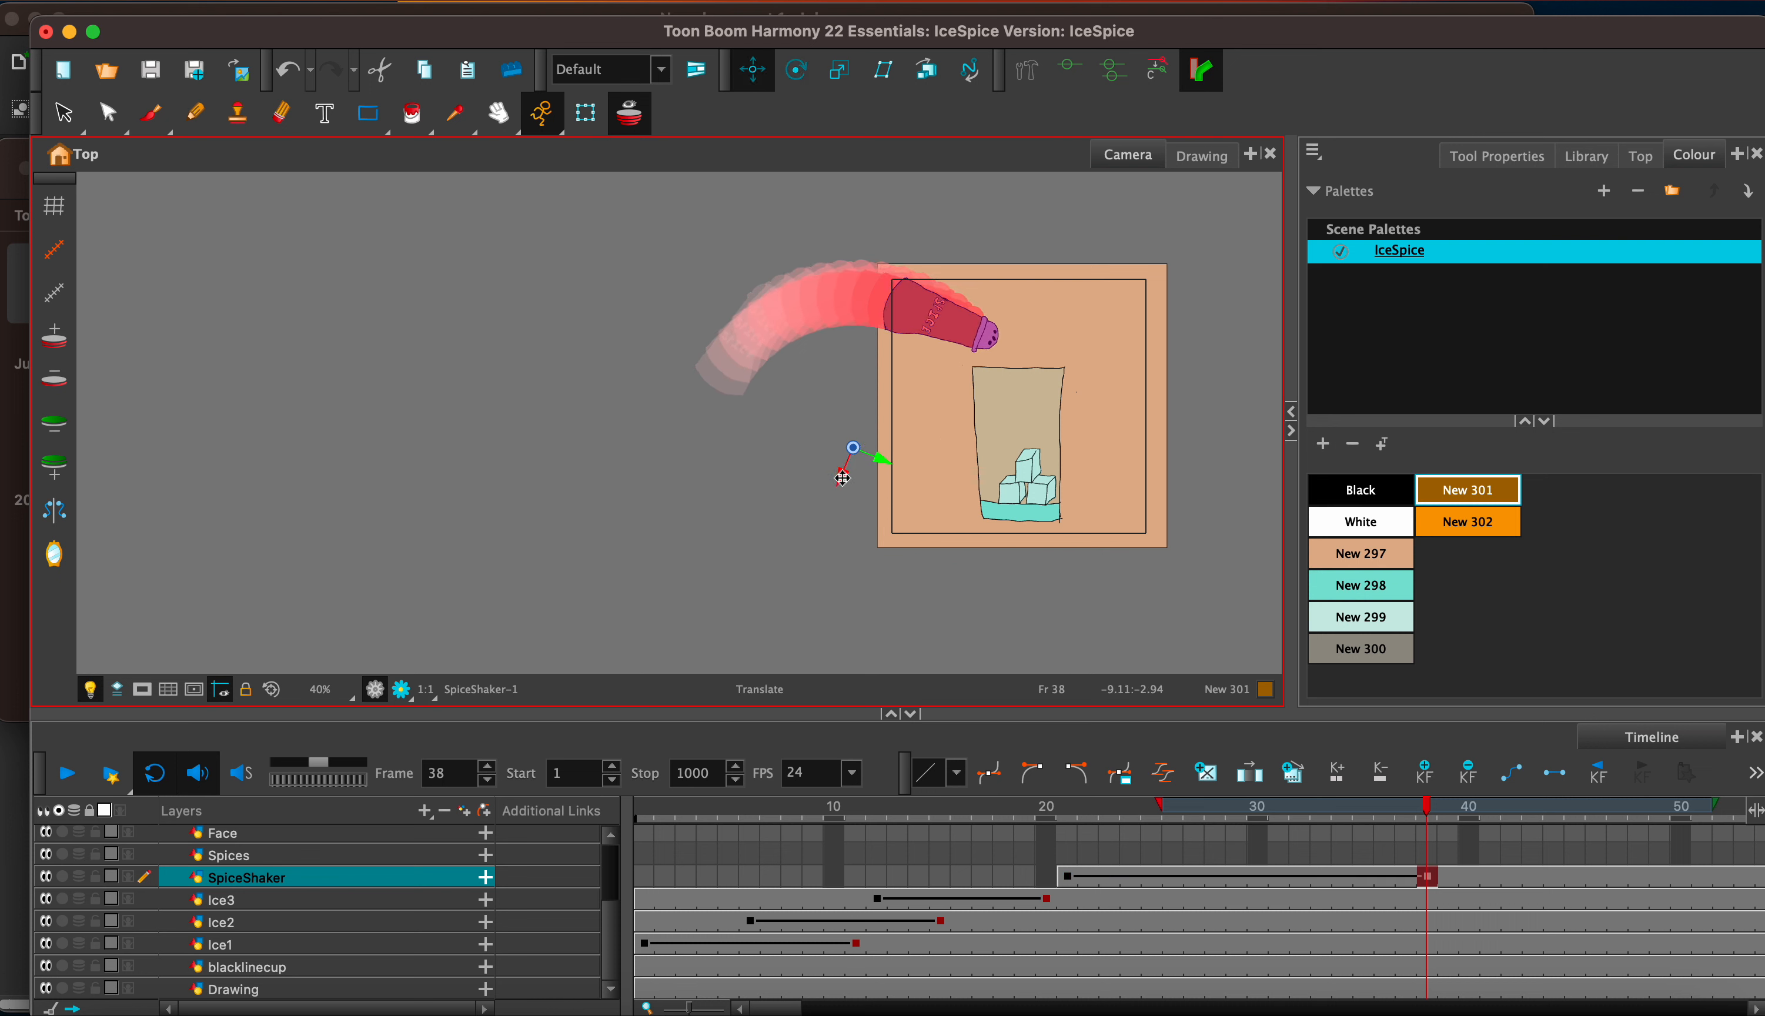
{"action": "left_click_drag", "start_coordinate": [831, 418], "coordinate": [856, 413]}
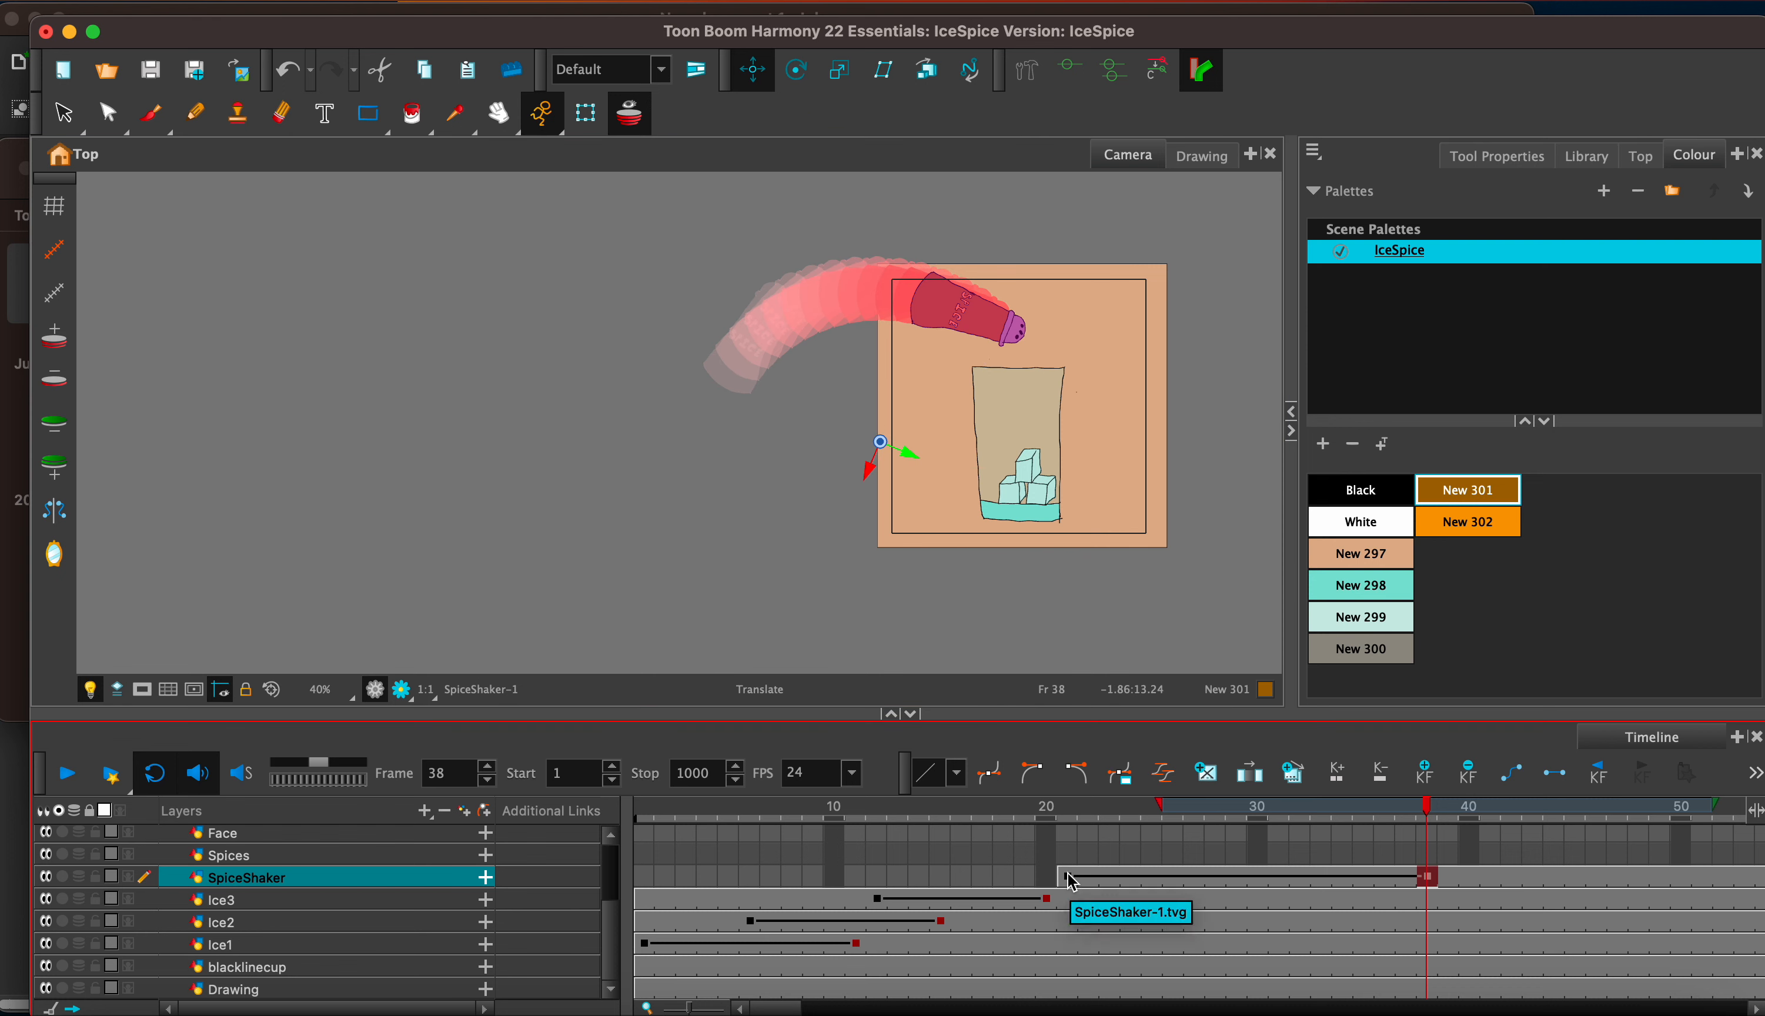
Step: Preview the shaker's swing from frame 1, and at frame 41 rotate the SpiceShaker slightly counterclockwise to tip it back
{"action": "left_click", "coordinate": [645, 817]}
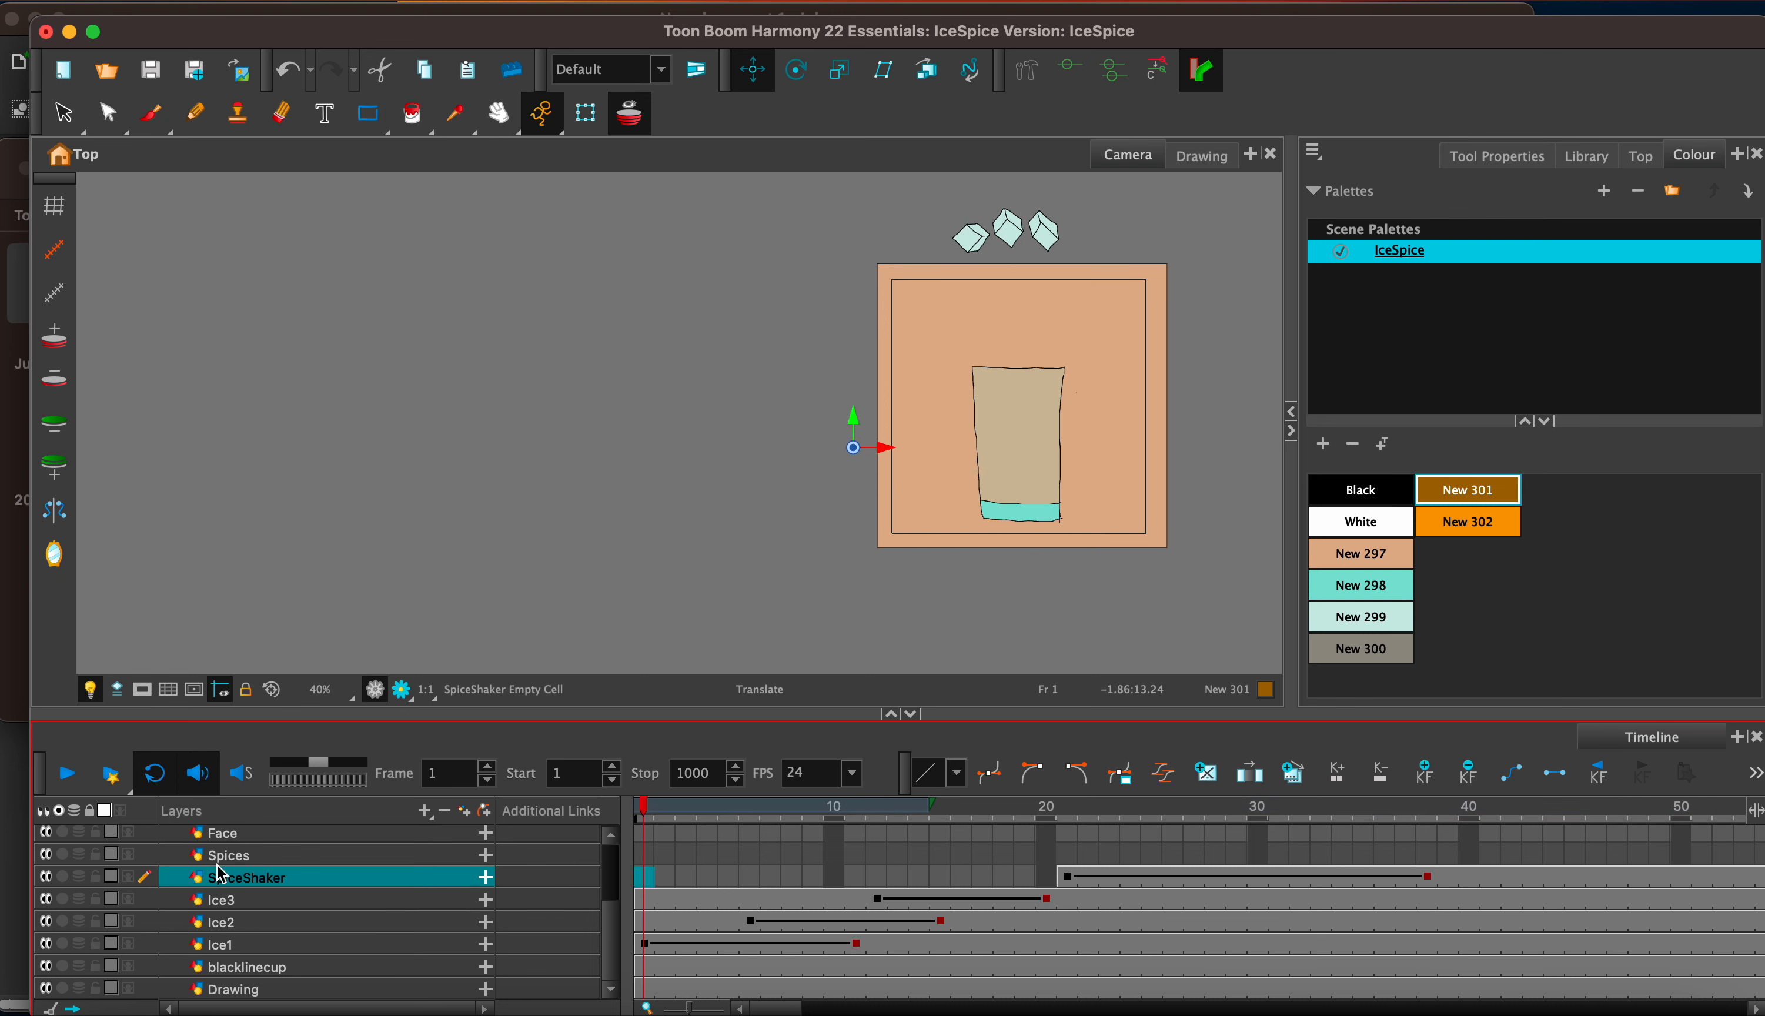
{"action": "left_click", "coordinate": [66, 773]}
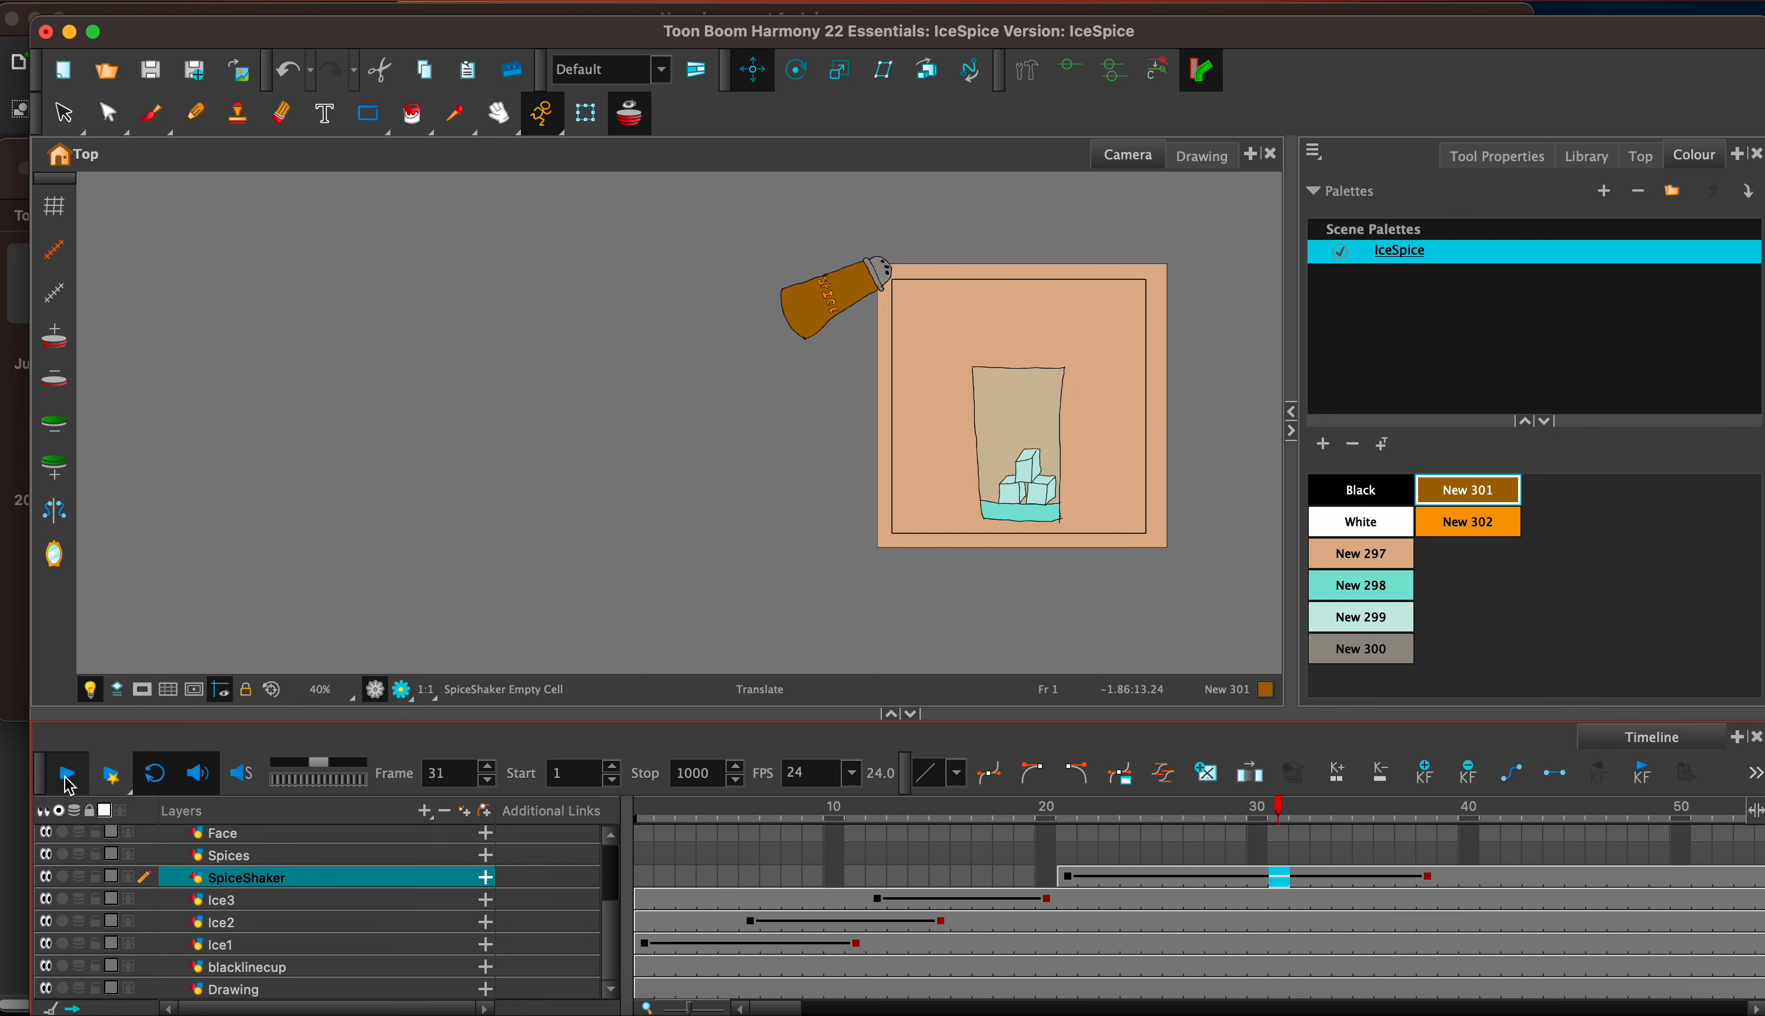
{"action": "left_click", "coordinate": [66, 772]}
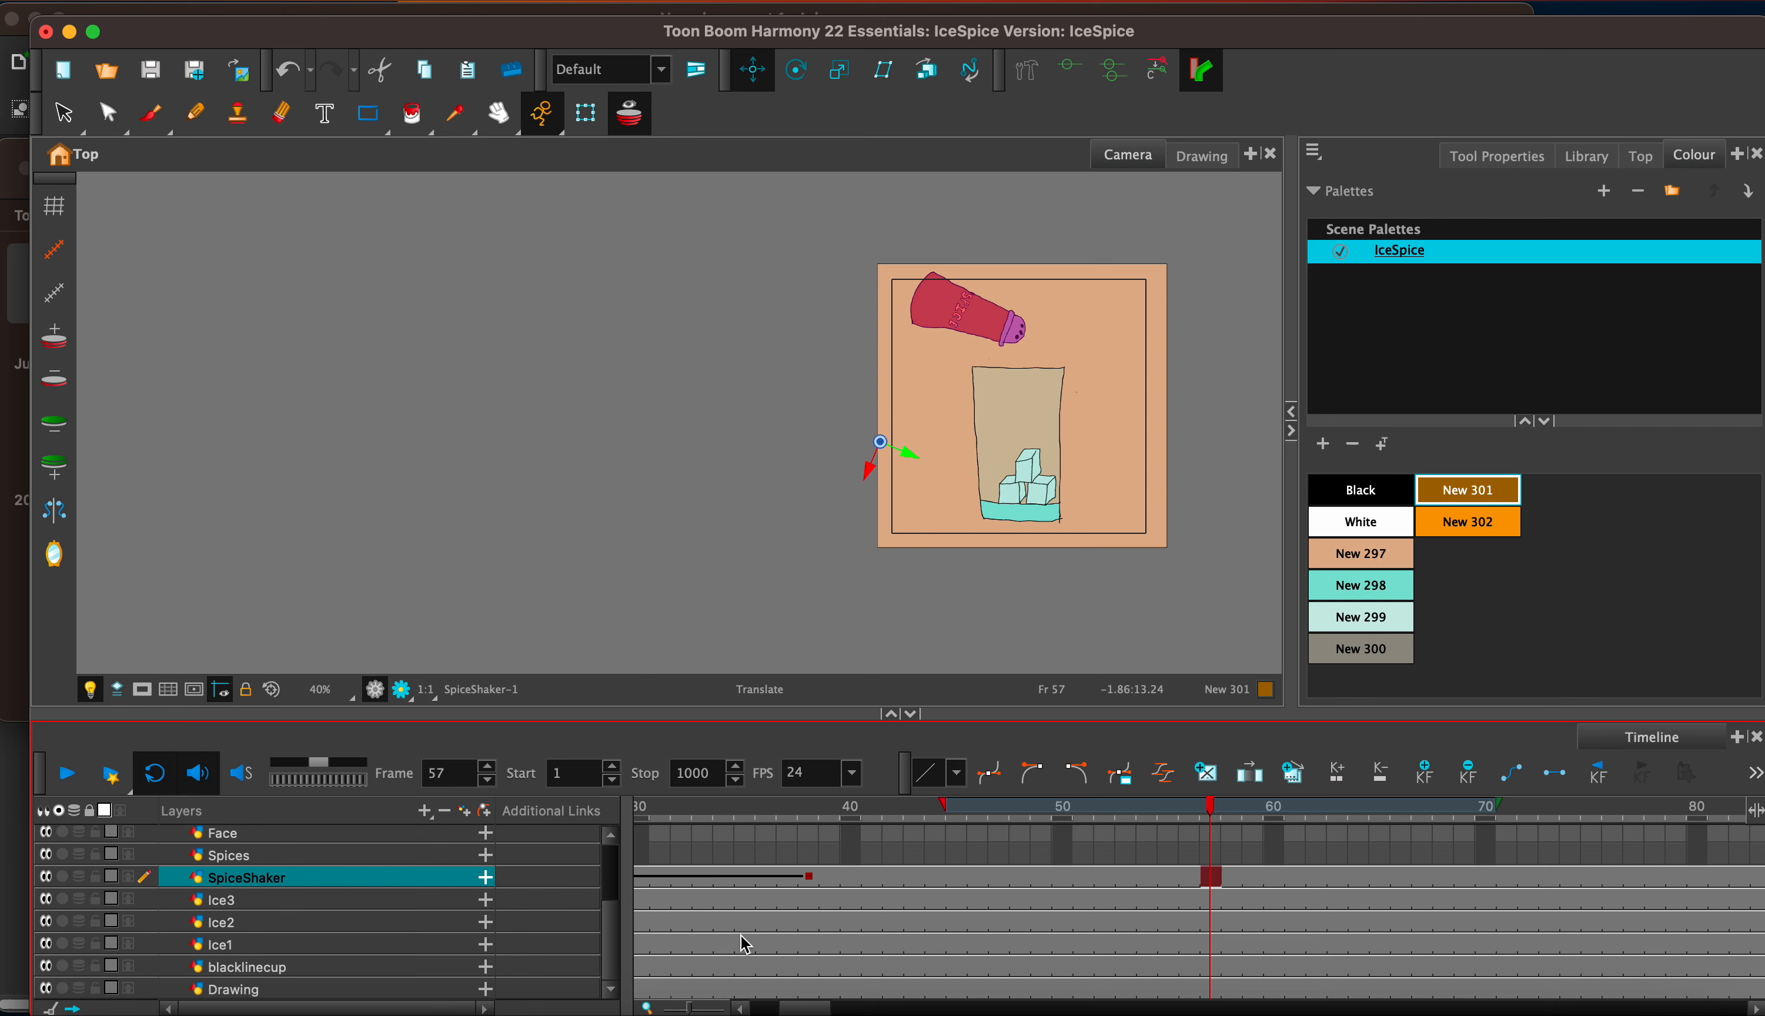
{"action": "left_click_drag", "start_coordinate": [813, 1009], "coordinate": [803, 1009]}
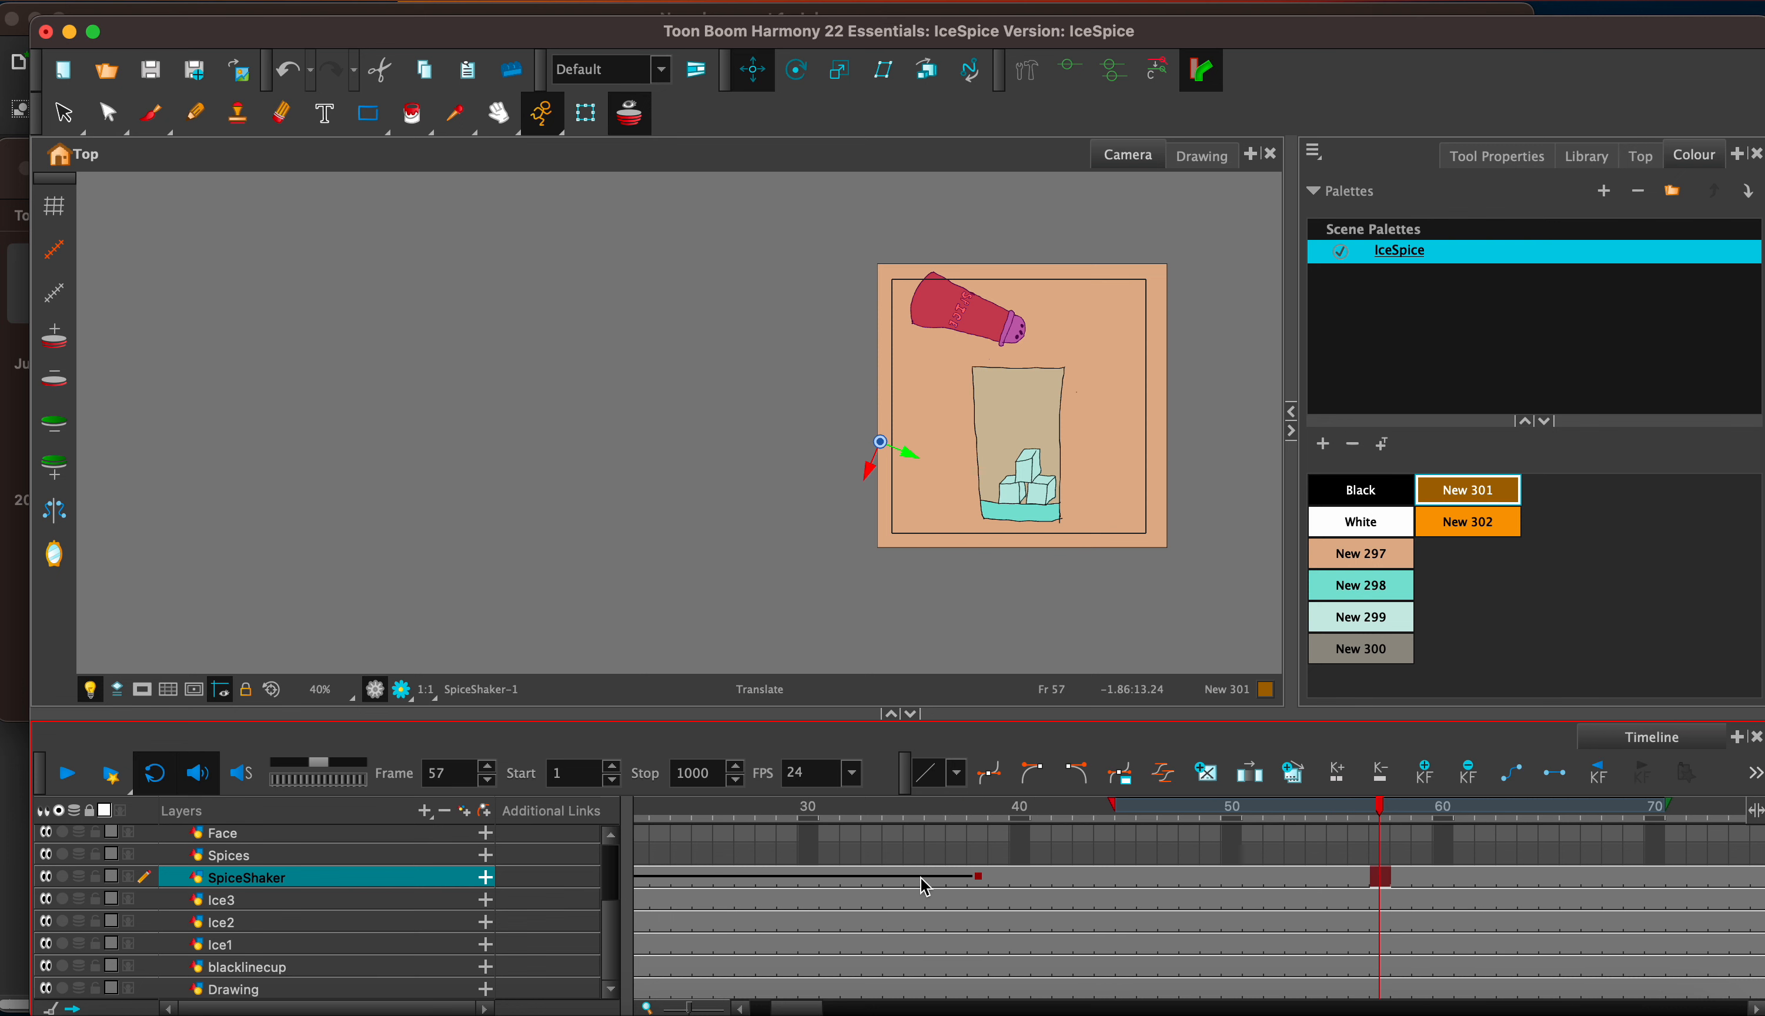
{"action": "left_click", "coordinate": [1042, 879]}
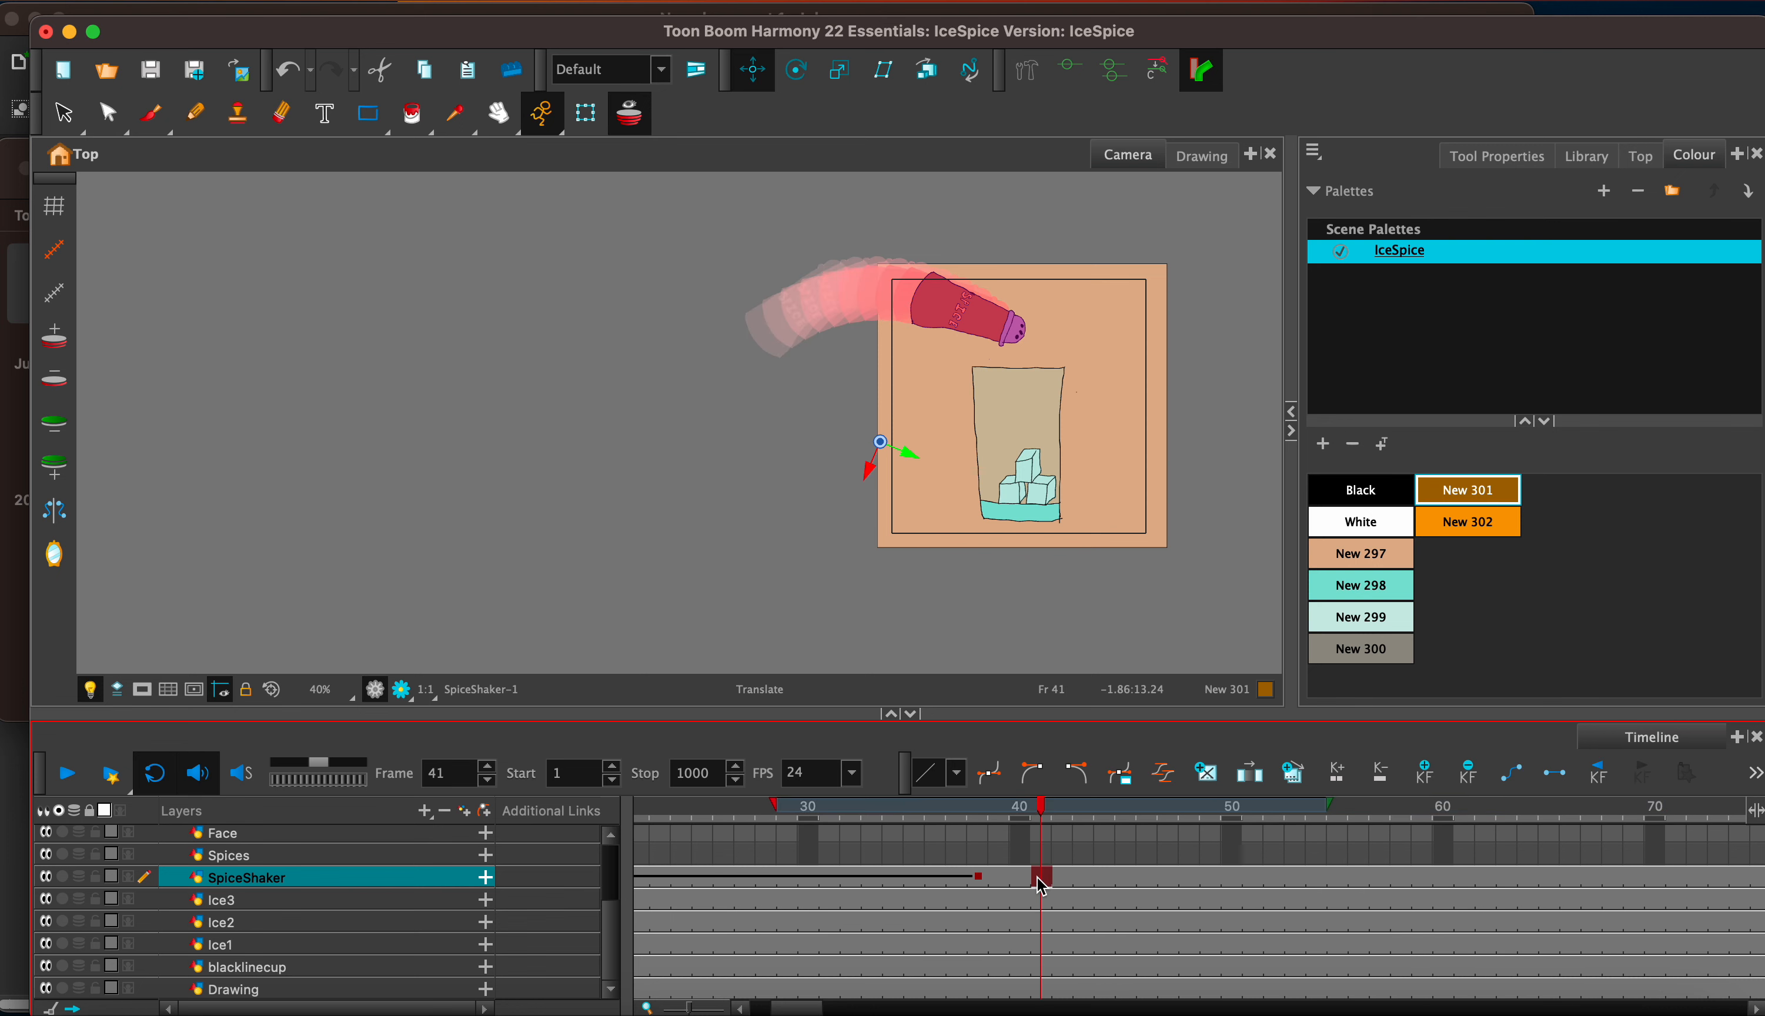
{"action": "left_click", "coordinate": [797, 69]}
{"action": "left_click_drag", "start_coordinate": [937, 432], "coordinate": [933, 416]}
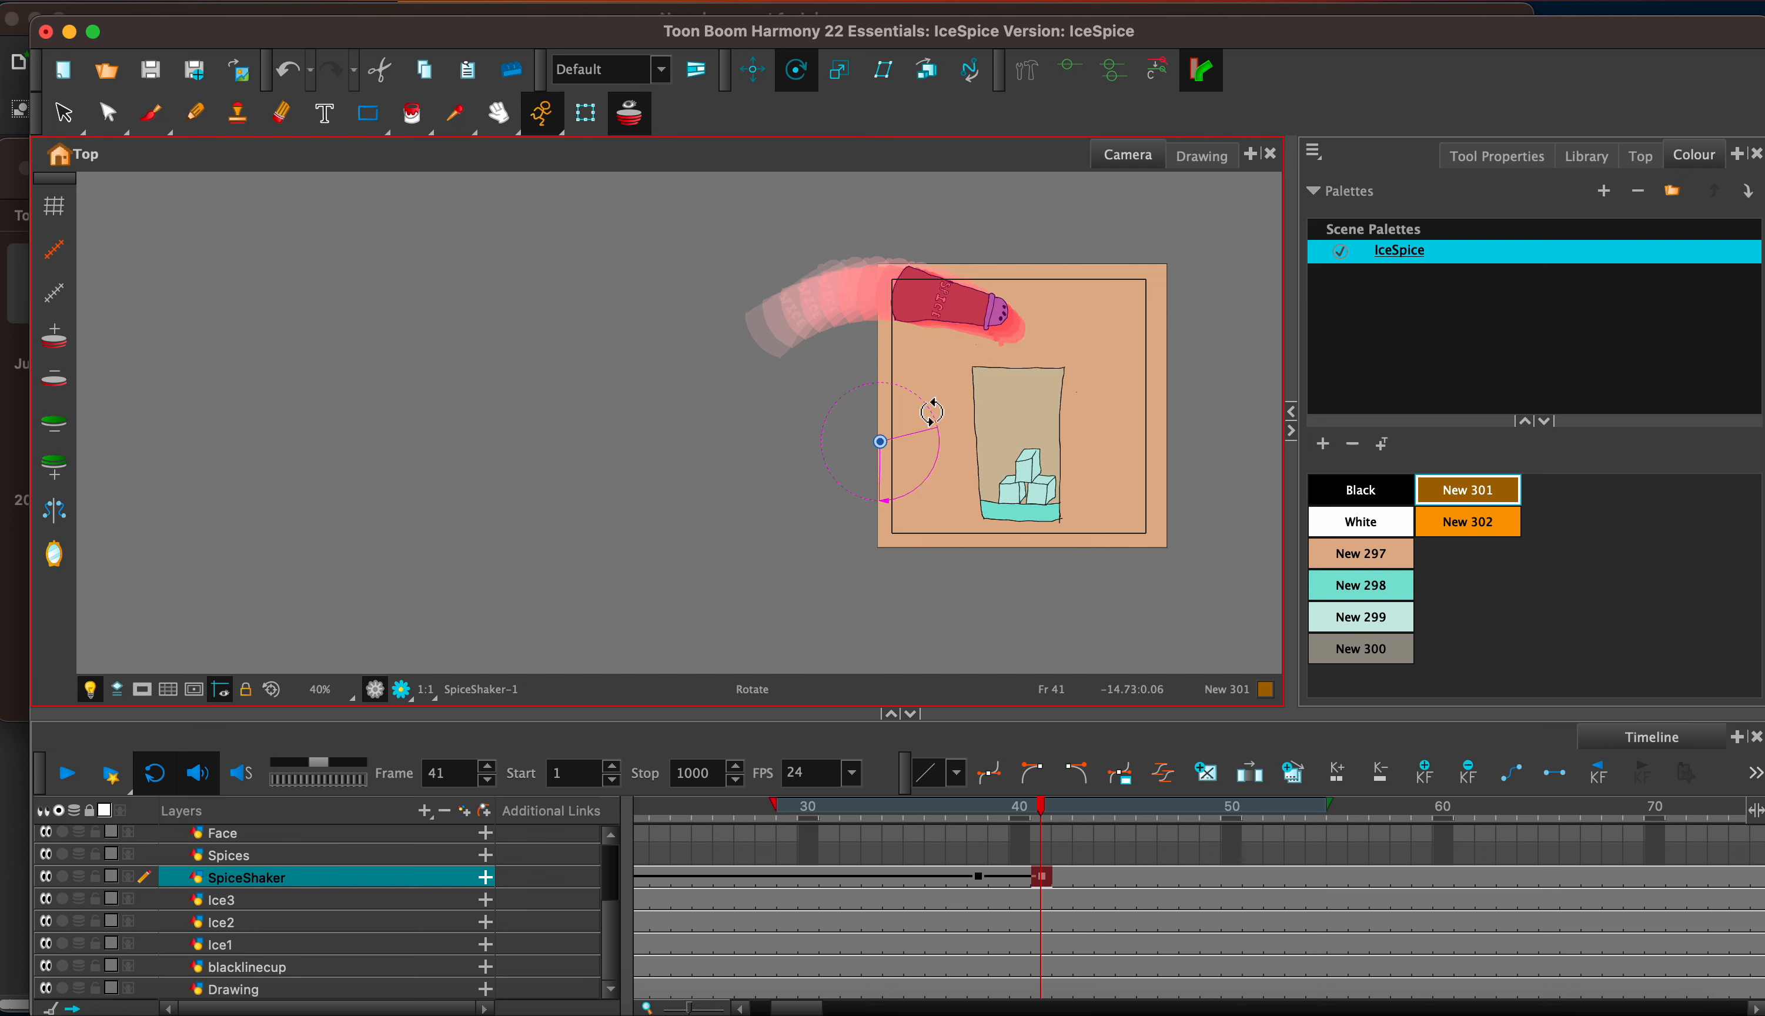
Step: Copy the SpiceShaker keyframes at frames 38 and 41 and paste the pair starting at frames 45, 51 and 57
{"action": "left_click", "coordinate": [1105, 877]}
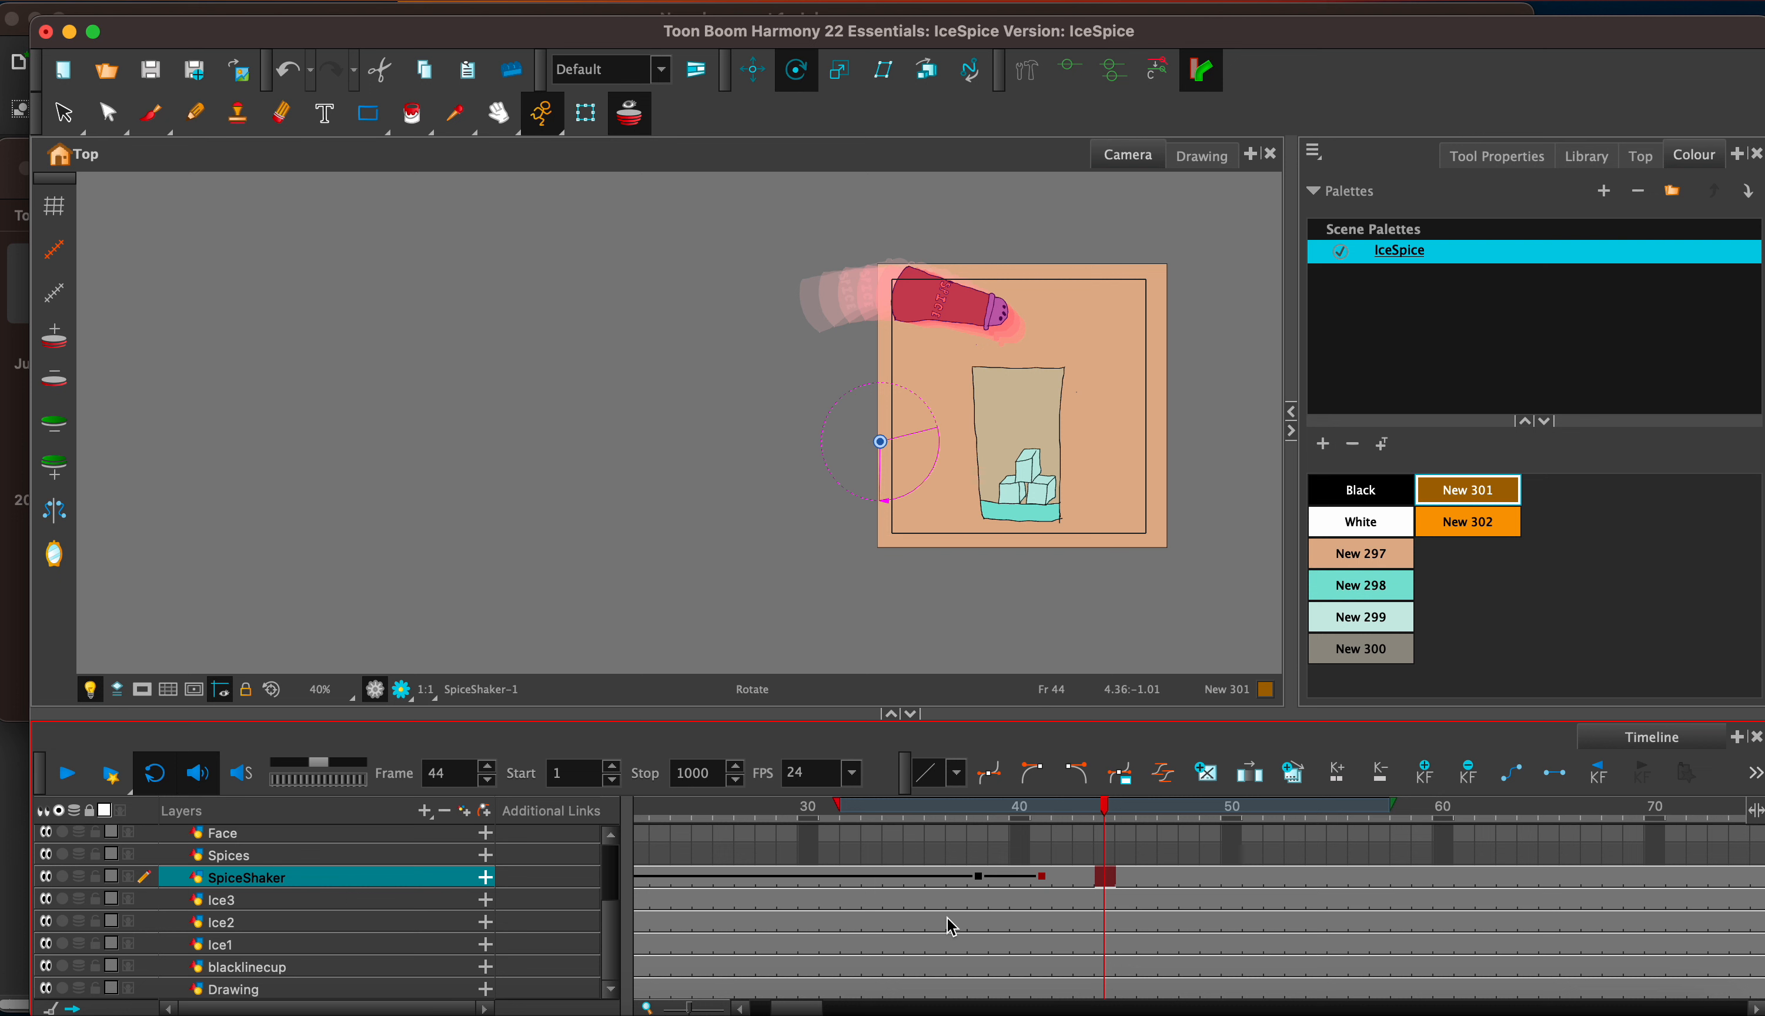
{"action": "left_click", "coordinate": [981, 879]}
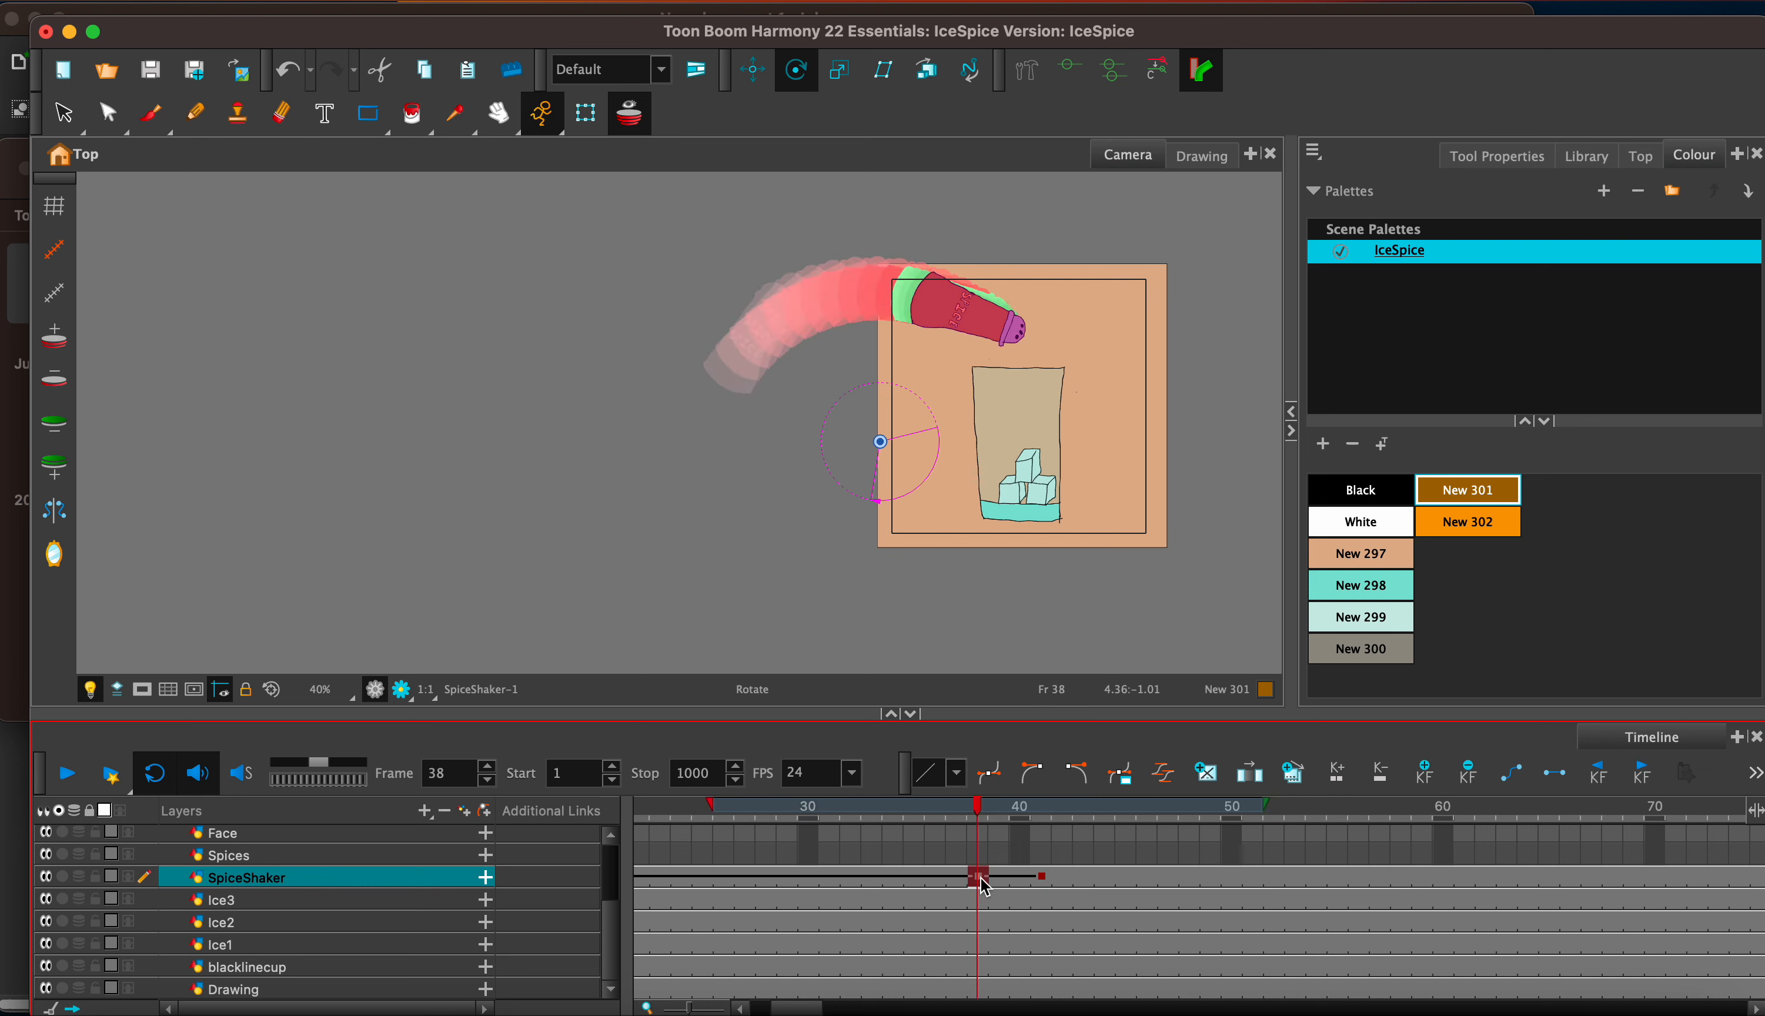
{"action": "left_click", "coordinate": [1046, 885]}
{"action": "key", "text": "super+c"}
{"action": "left_click", "coordinate": [1136, 879]}
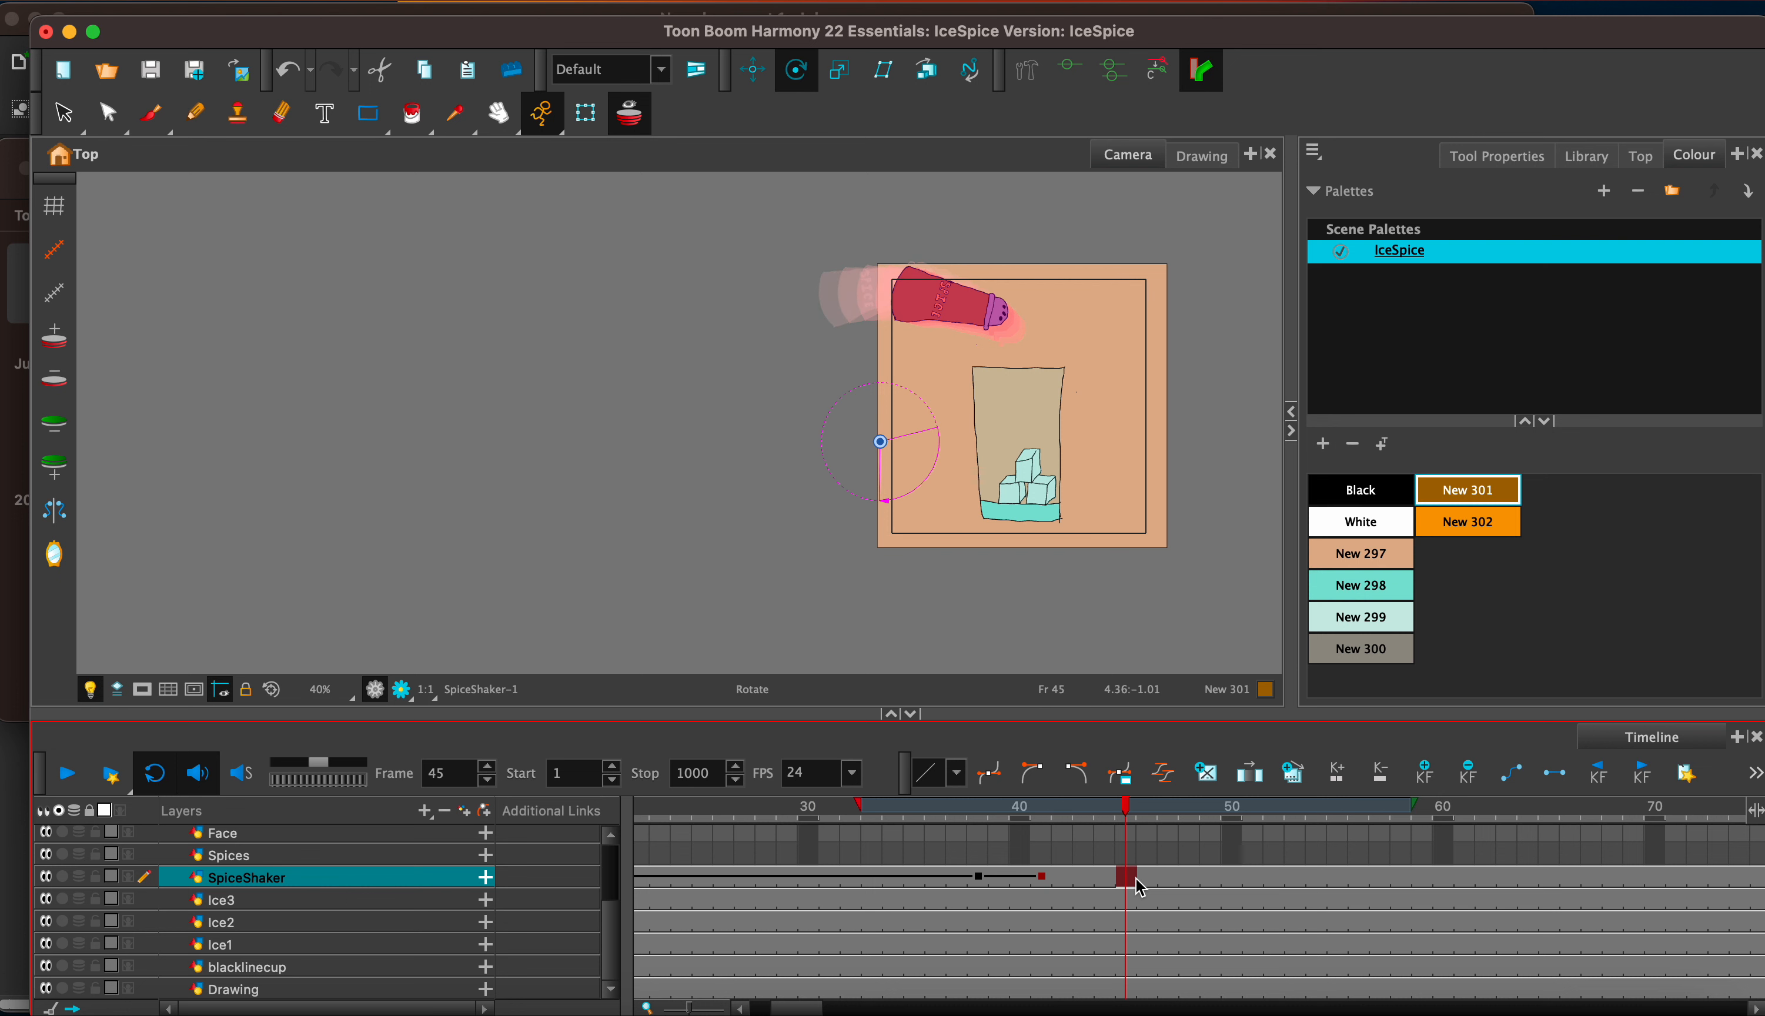
{"action": "key", "text": "super+v"}
{"action": "left_click", "coordinate": [1256, 884]}
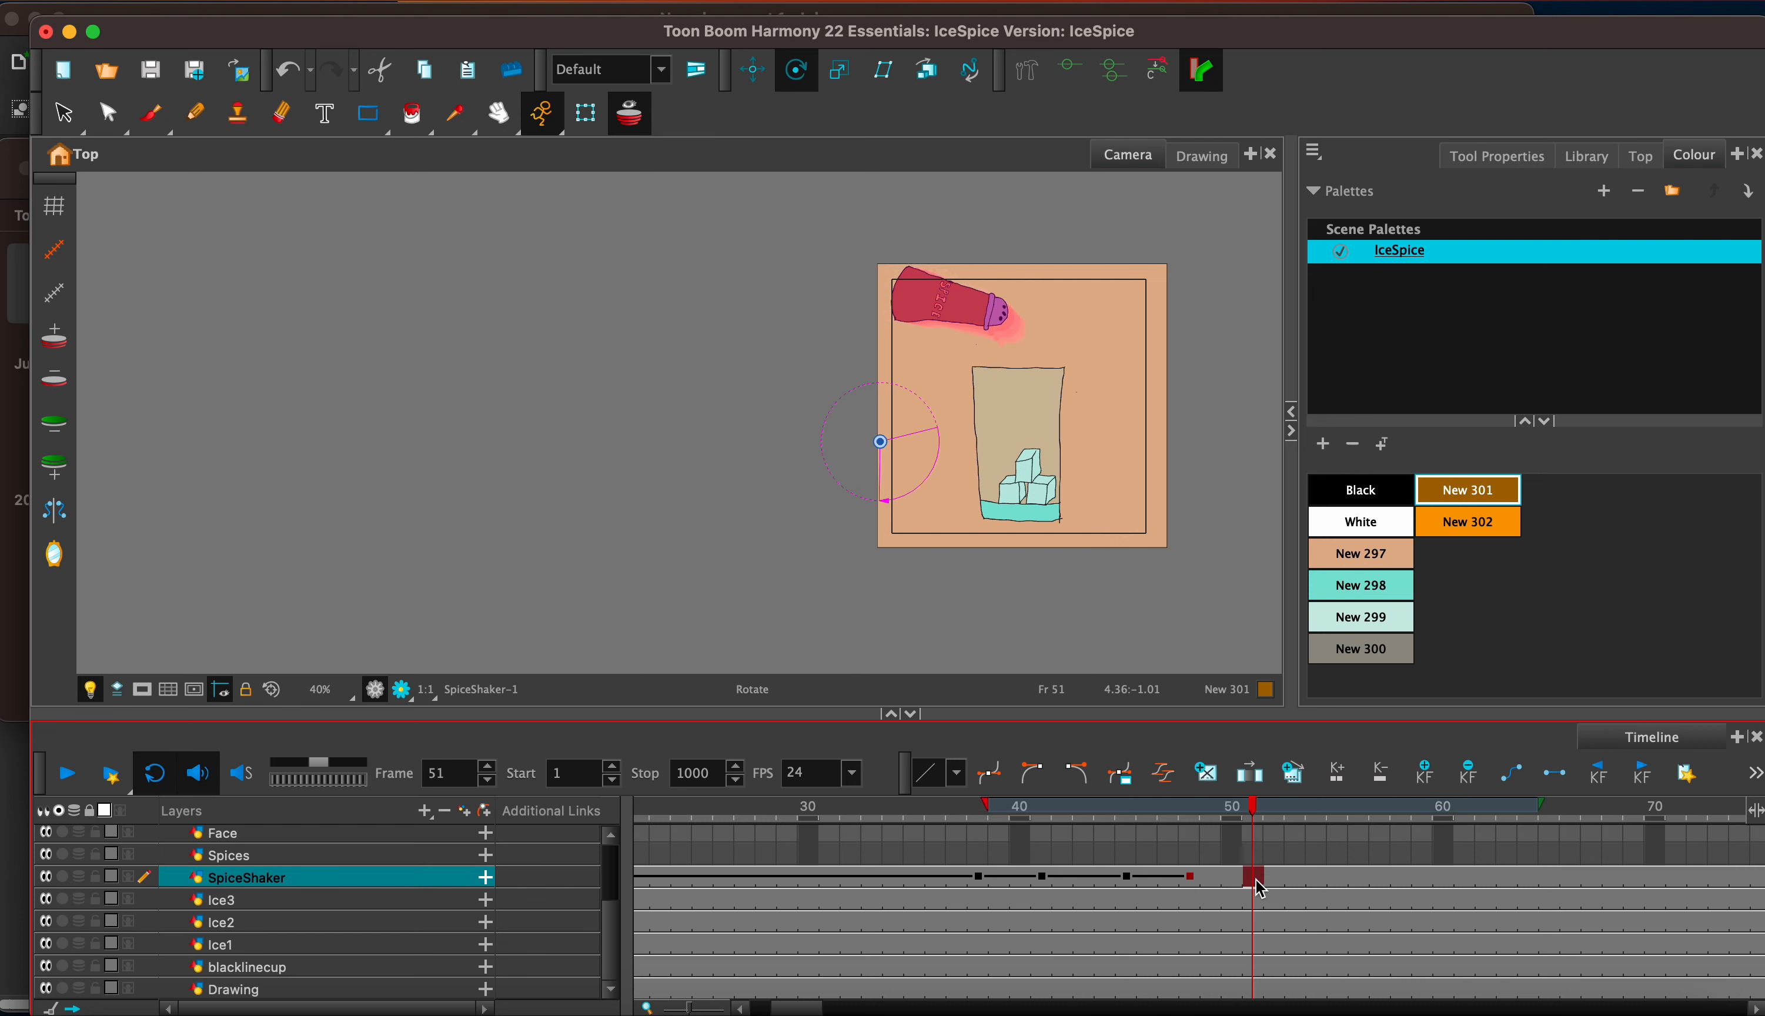
{"action": "key", "text": "super+v"}
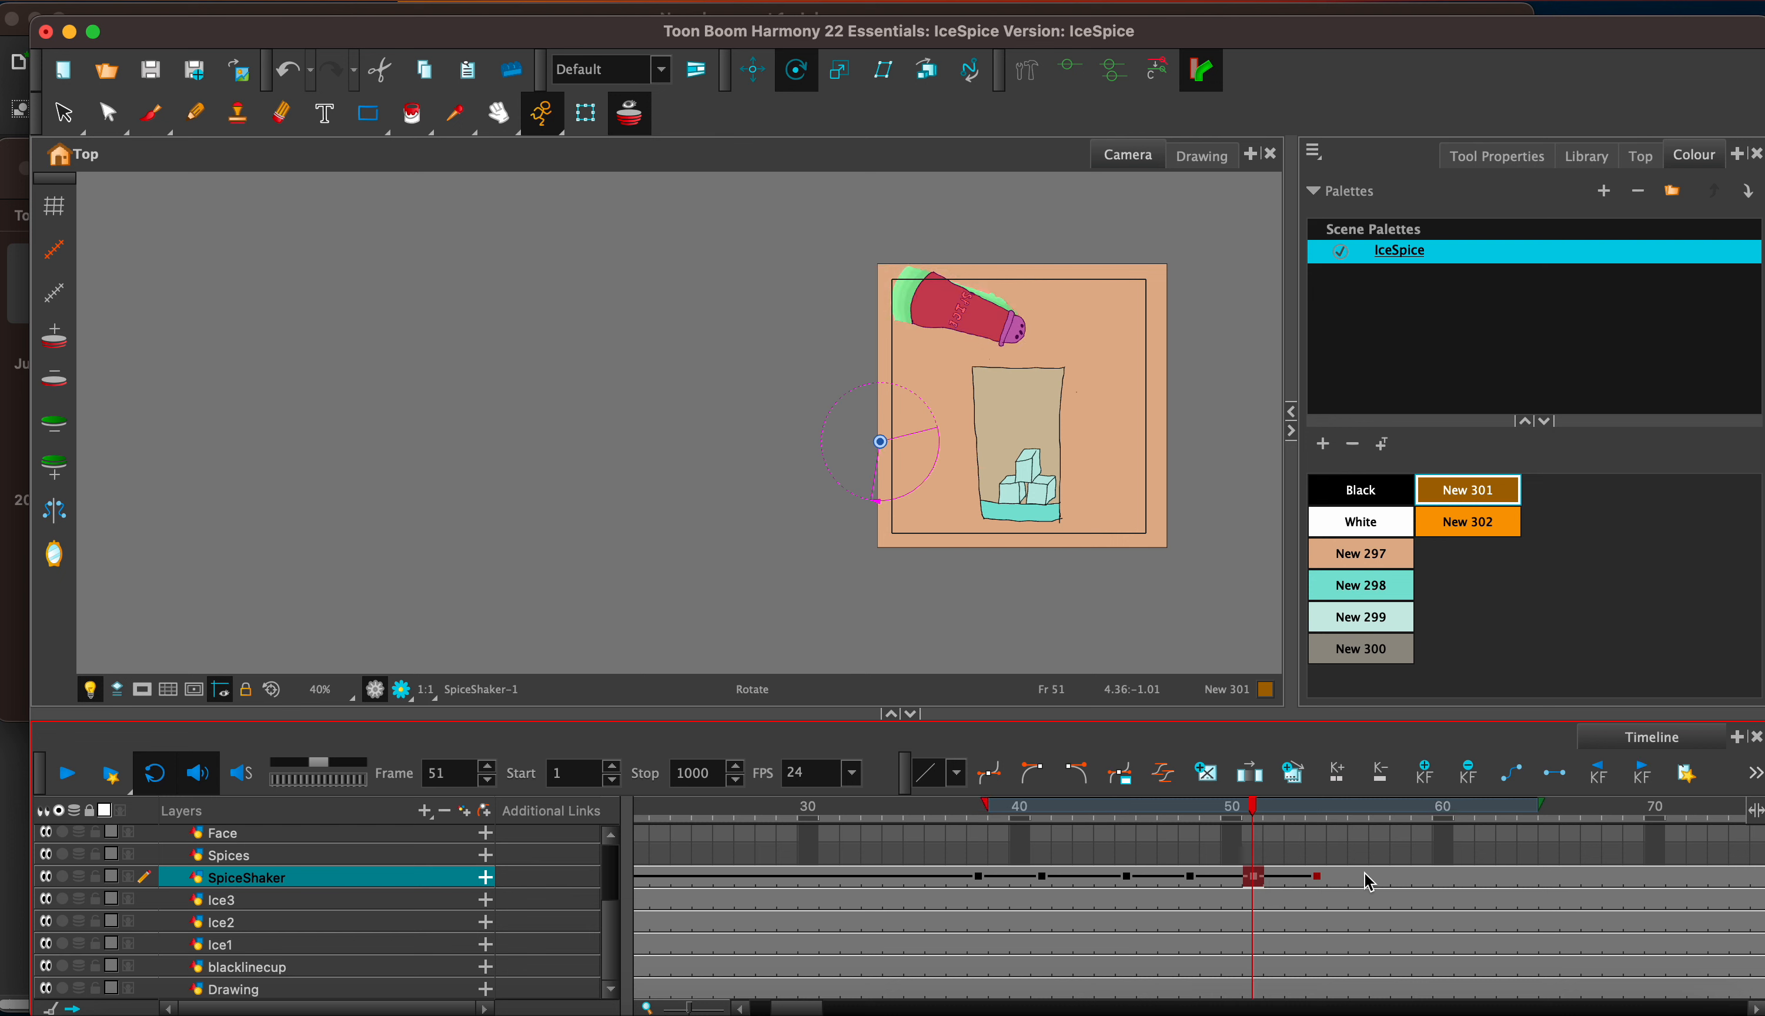
{"action": "left_click", "coordinate": [1381, 883]}
{"action": "key", "text": "super+v"}
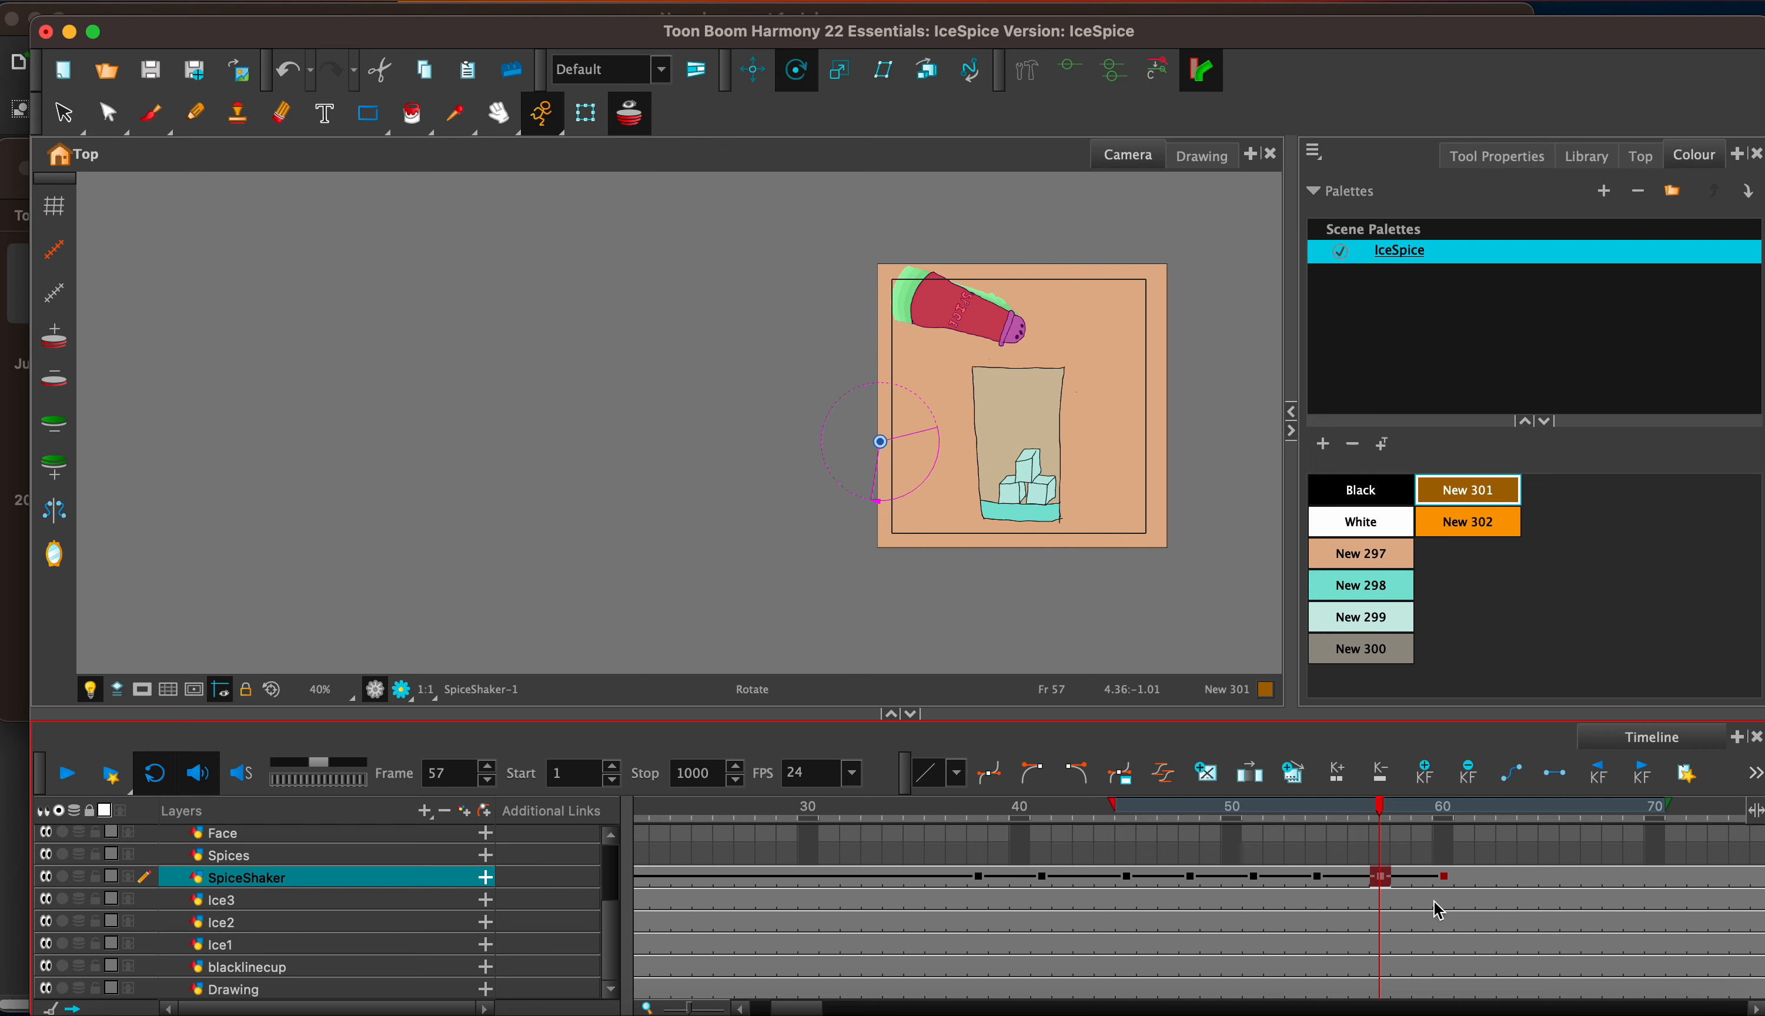
Step: At frame 73, rotate the SpiceShaker counterclockwise until it leaves the background square, and preview the animation from its beginning
{"action": "left_click", "coordinate": [1718, 879]}
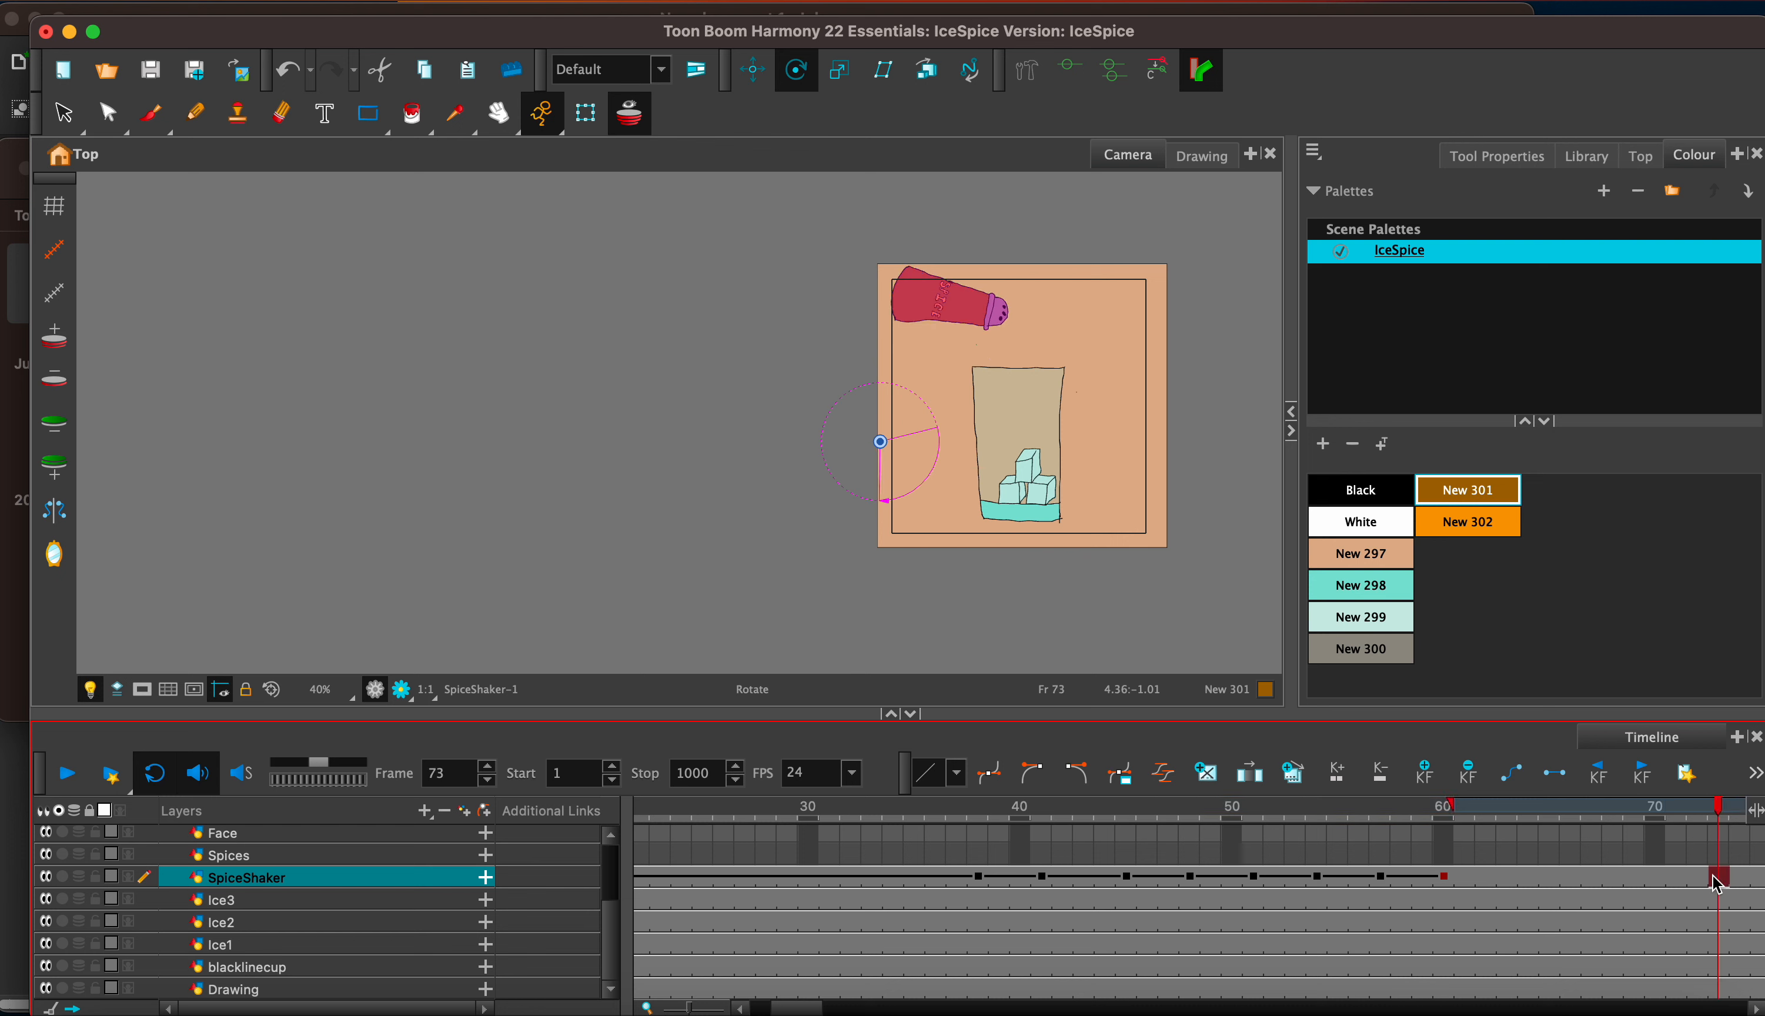
{"action": "left_click_drag", "start_coordinate": [928, 429], "coordinate": [901, 356]}
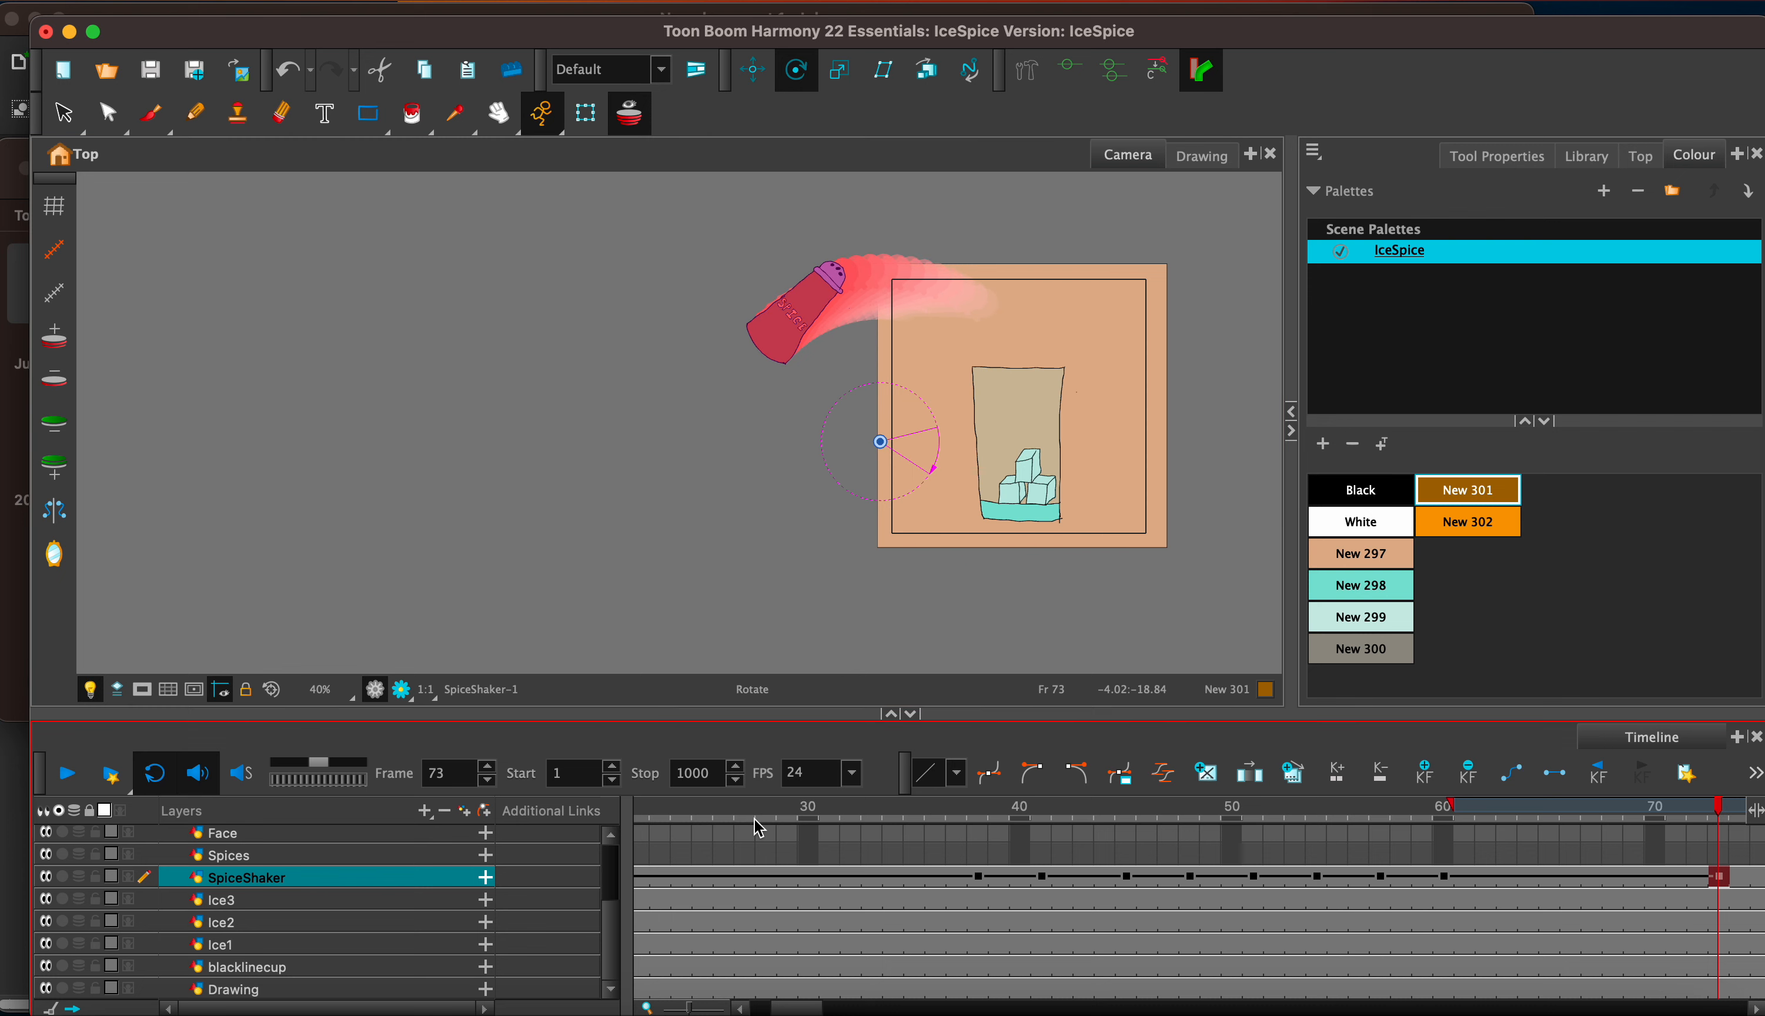
{"action": "left_click_drag", "start_coordinate": [803, 1009], "coordinate": [770, 1010]}
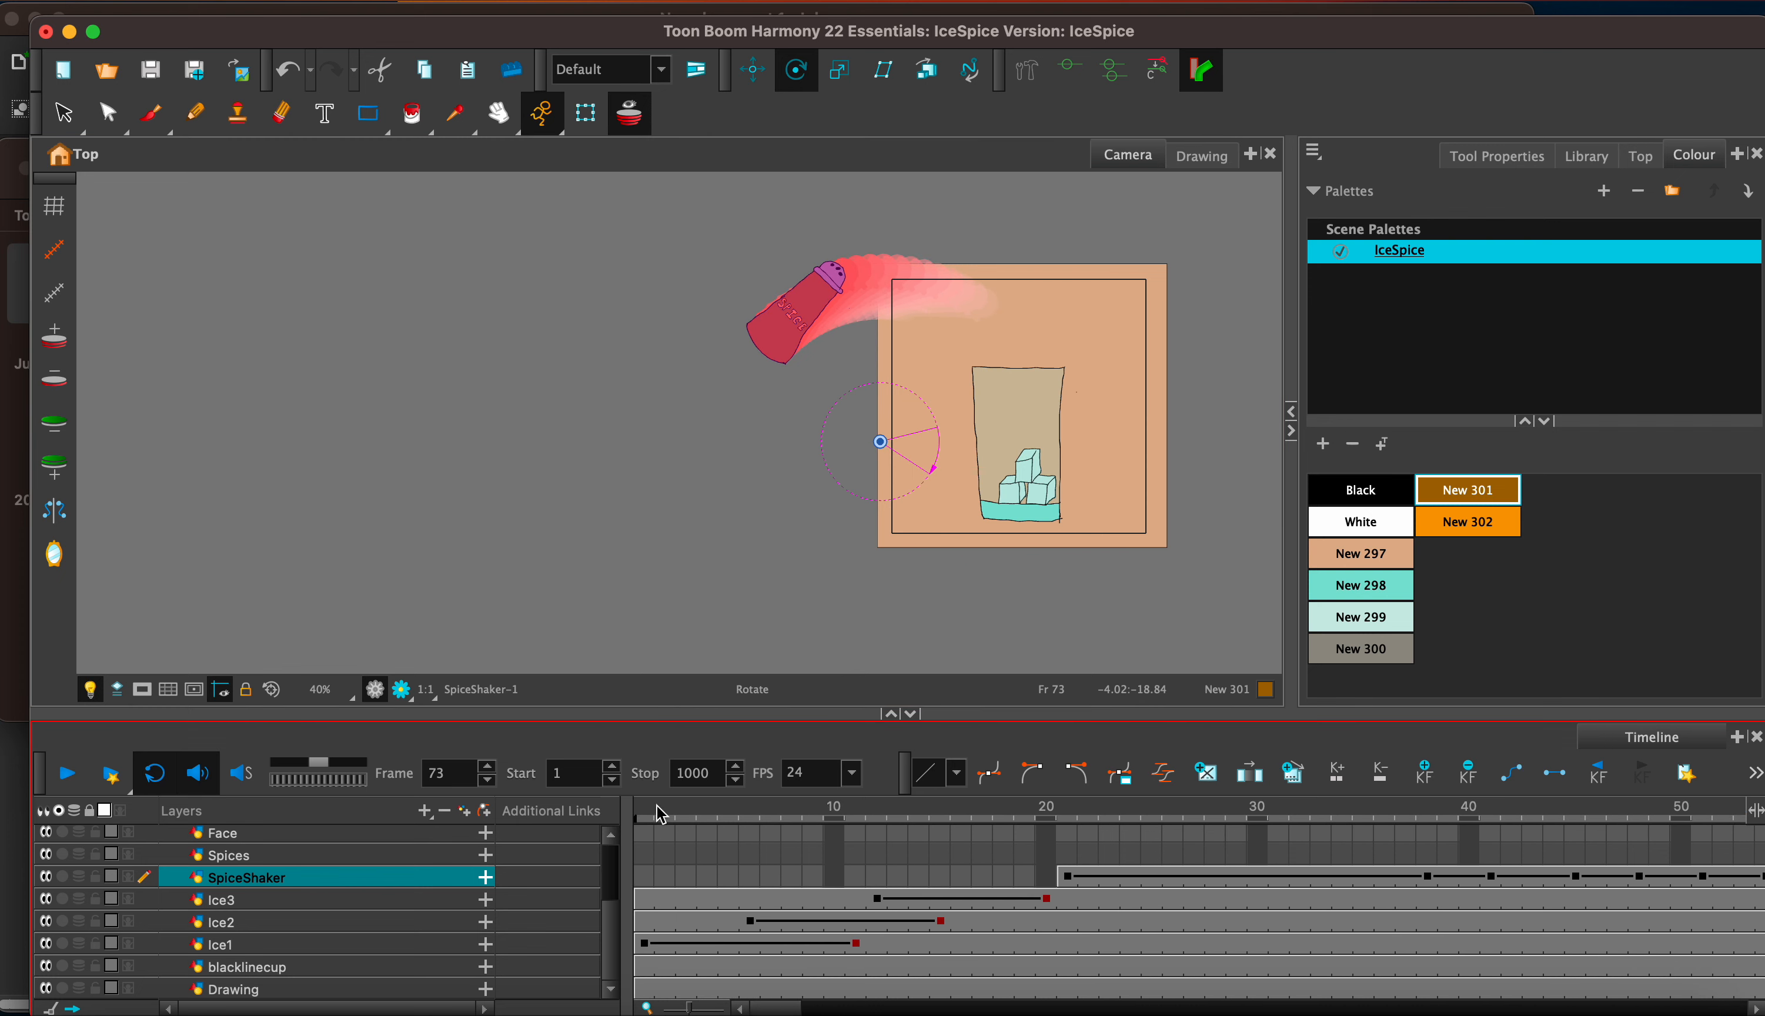
{"action": "left_click", "coordinate": [662, 808]}
{"action": "left_click", "coordinate": [80, 759]}
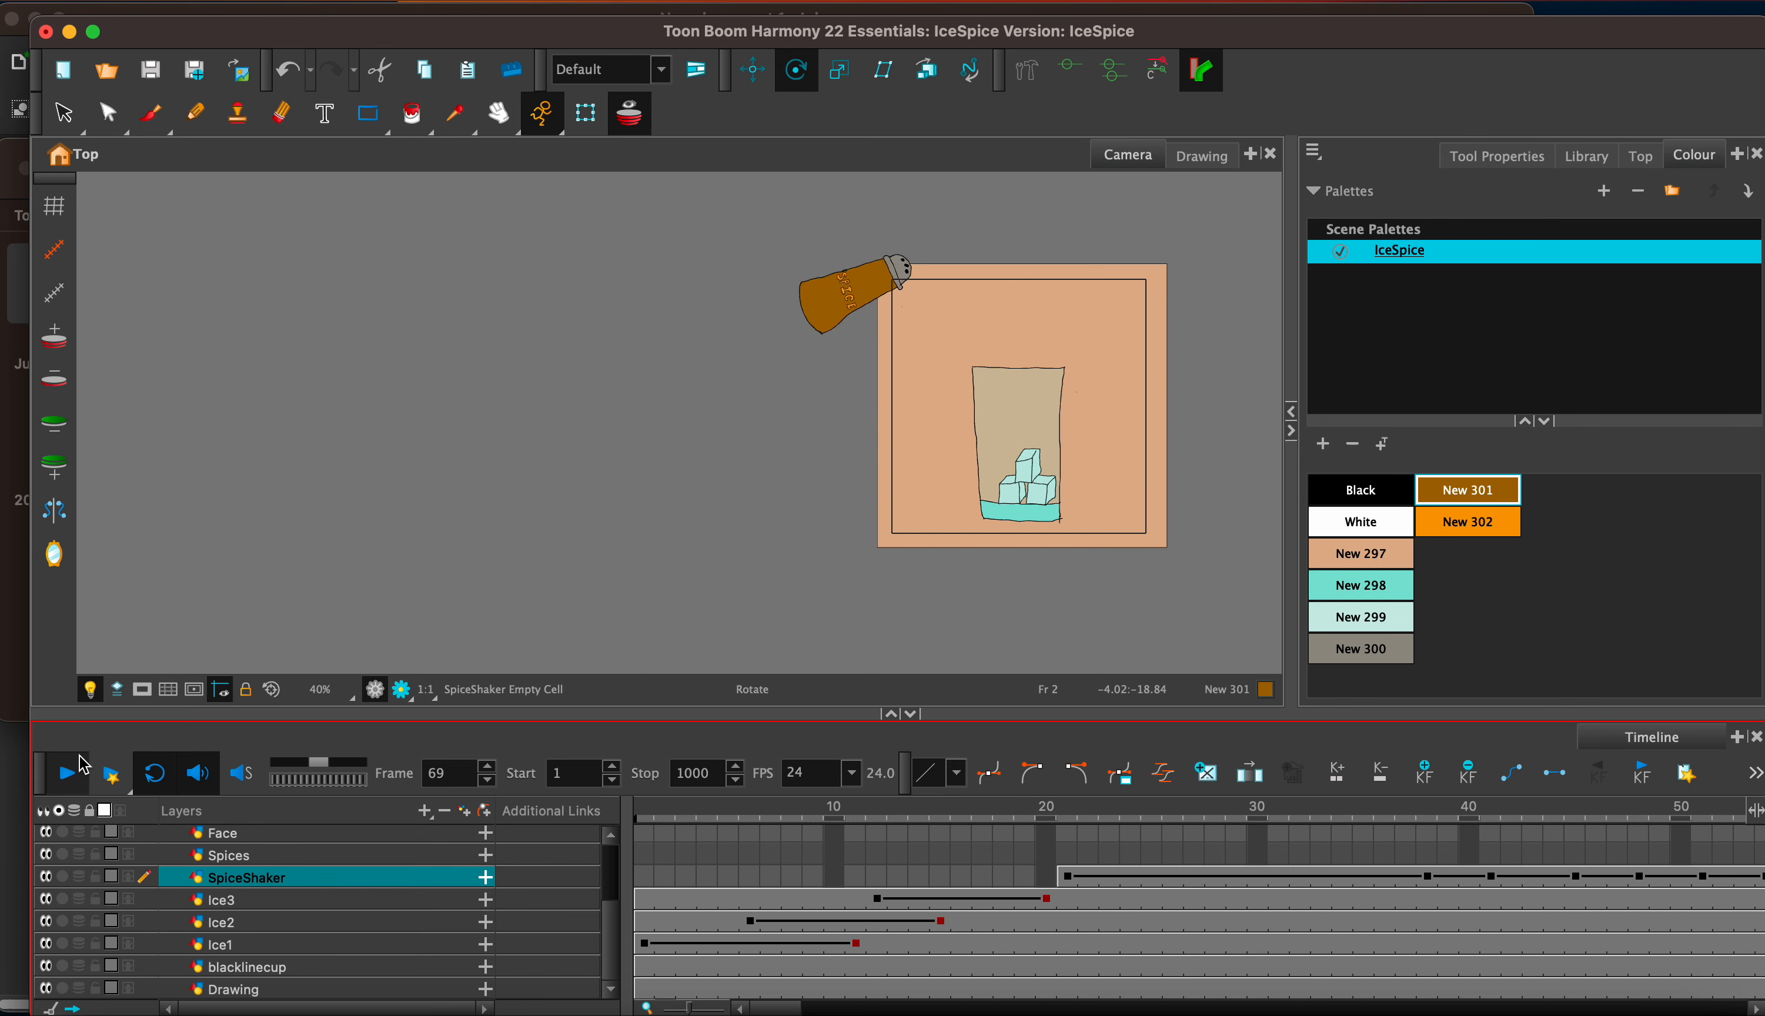
{"action": "left_click", "coordinate": [79, 758]}
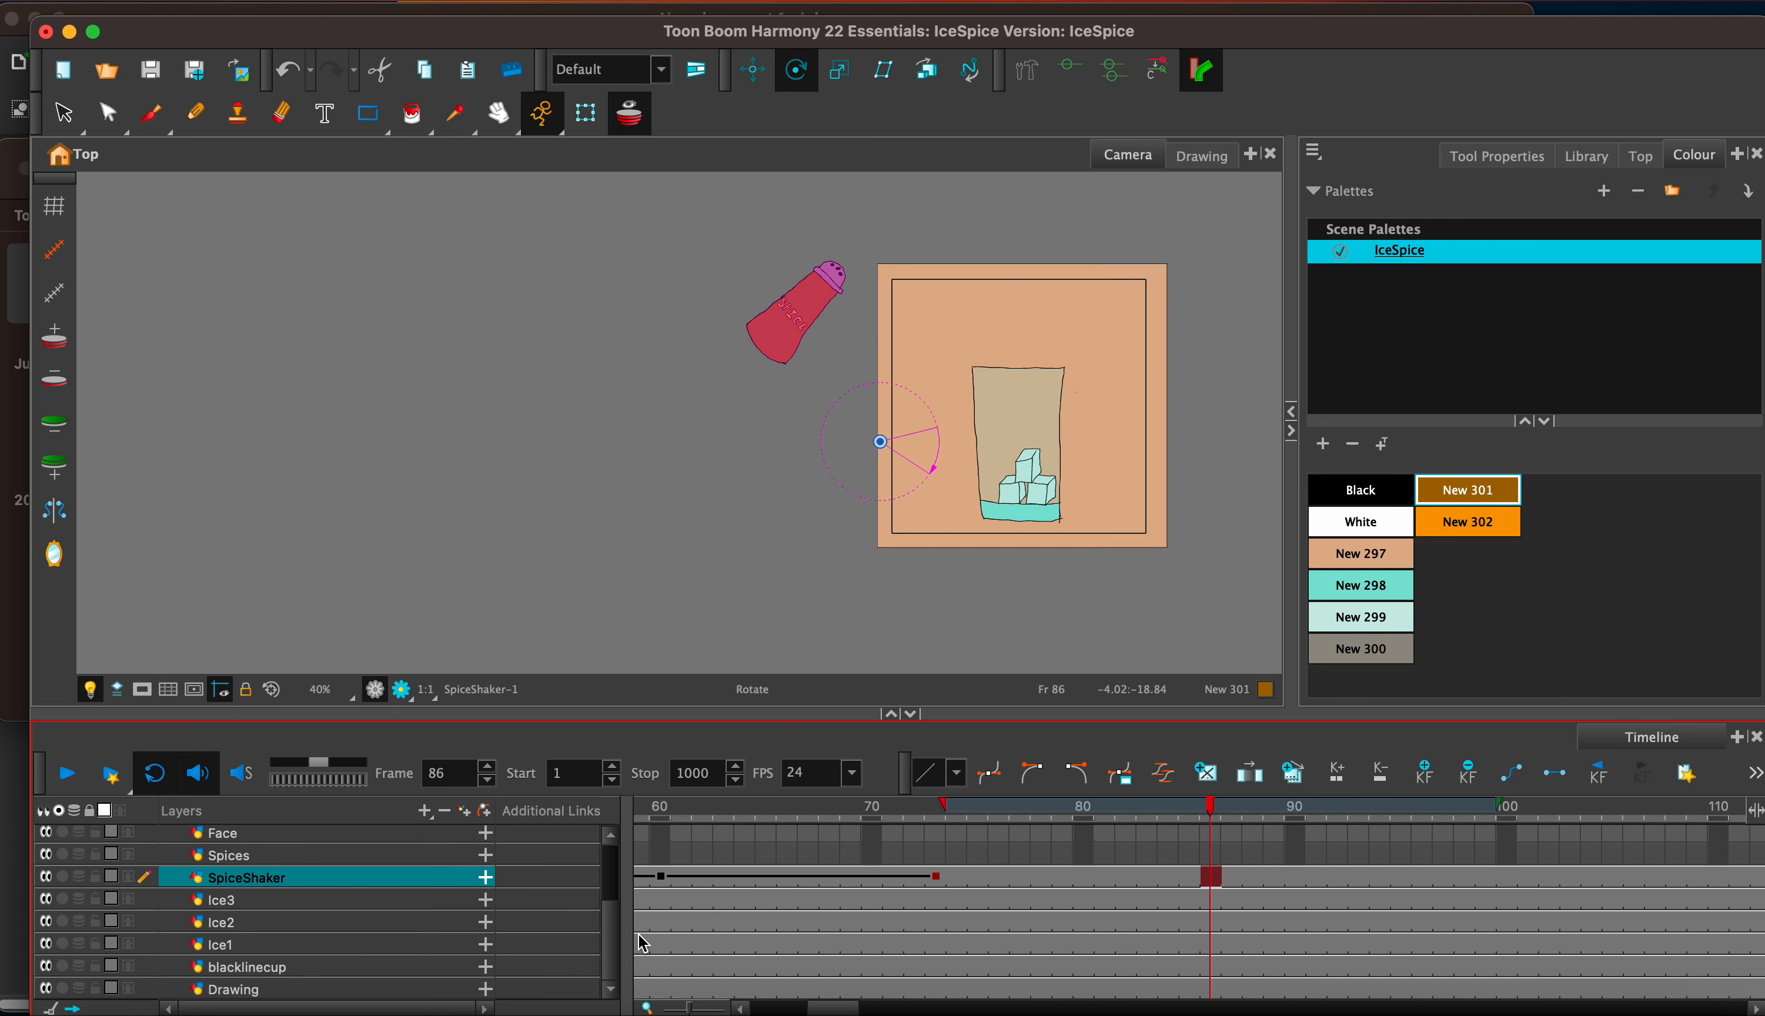
Step: On the Spices layer at frame 38, brush three small specks in the brown New 301 just below the shaker's cap
{"action": "scroll", "coordinate": [634, 925], "scroll_direction": "up", "scroll_amount": 2}
{"action": "left_click_drag", "start_coordinate": [842, 1012], "coordinate": [793, 1014]}
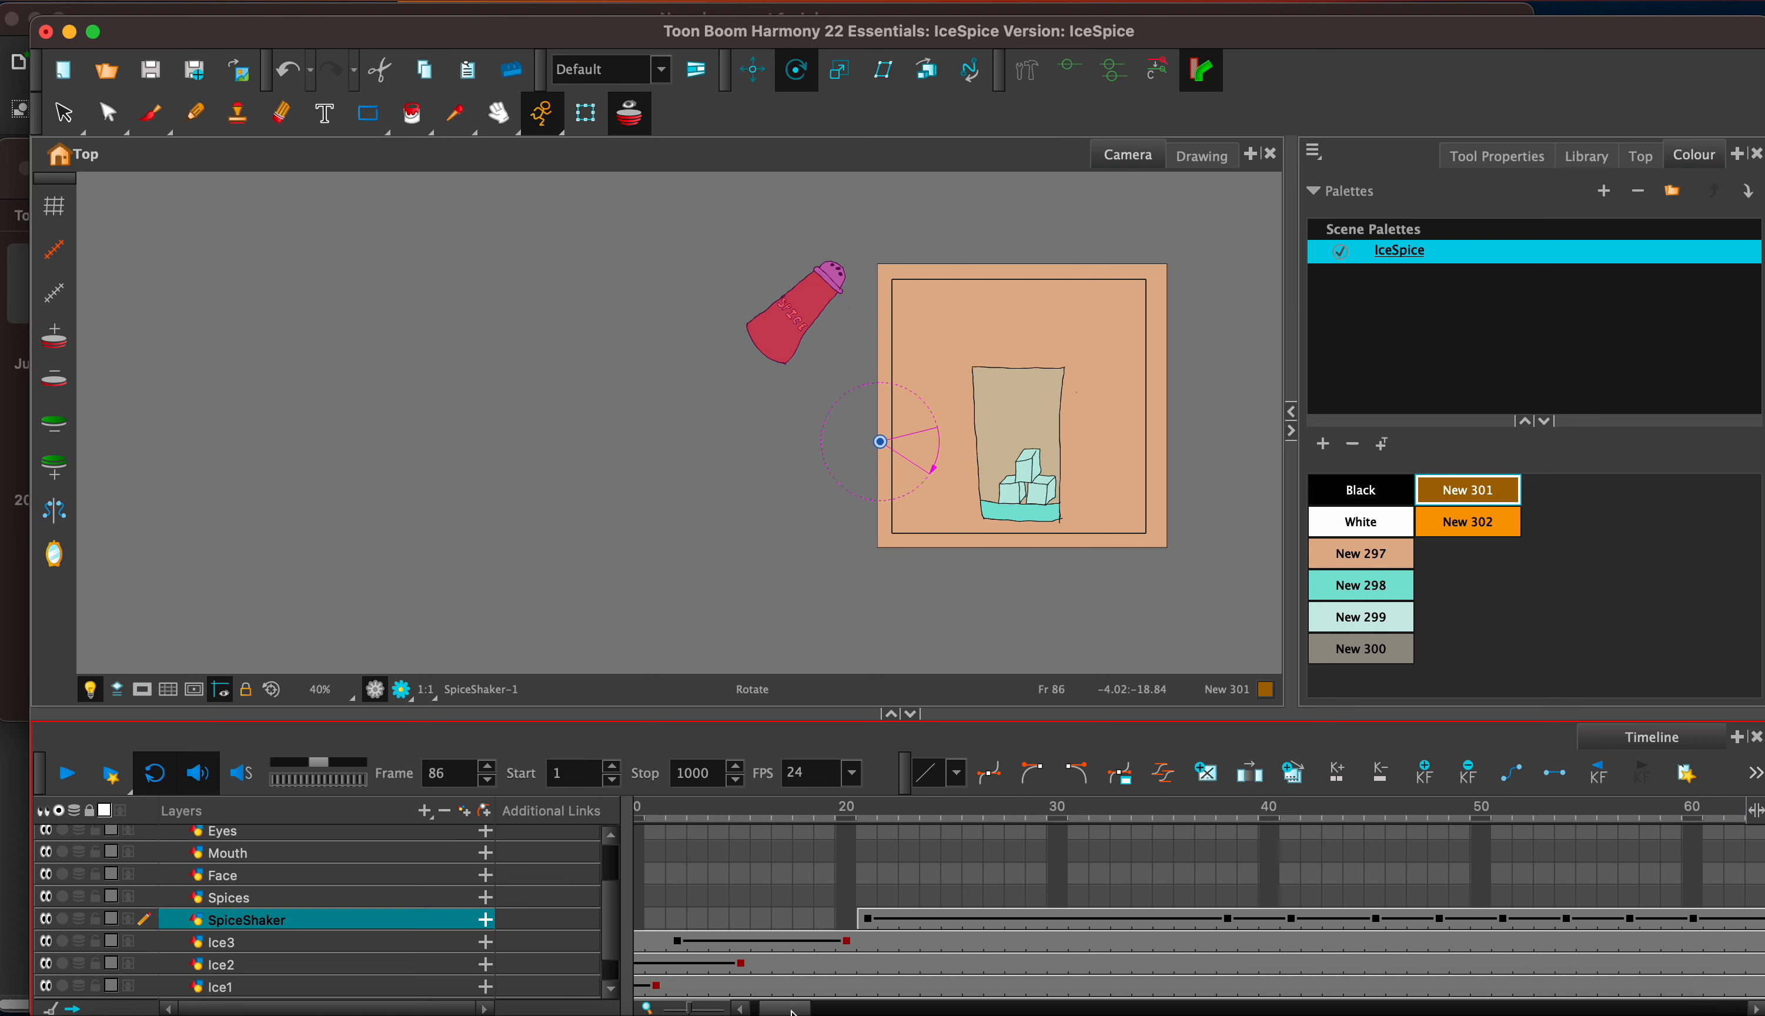
{"action": "left_click", "coordinate": [1231, 899]}
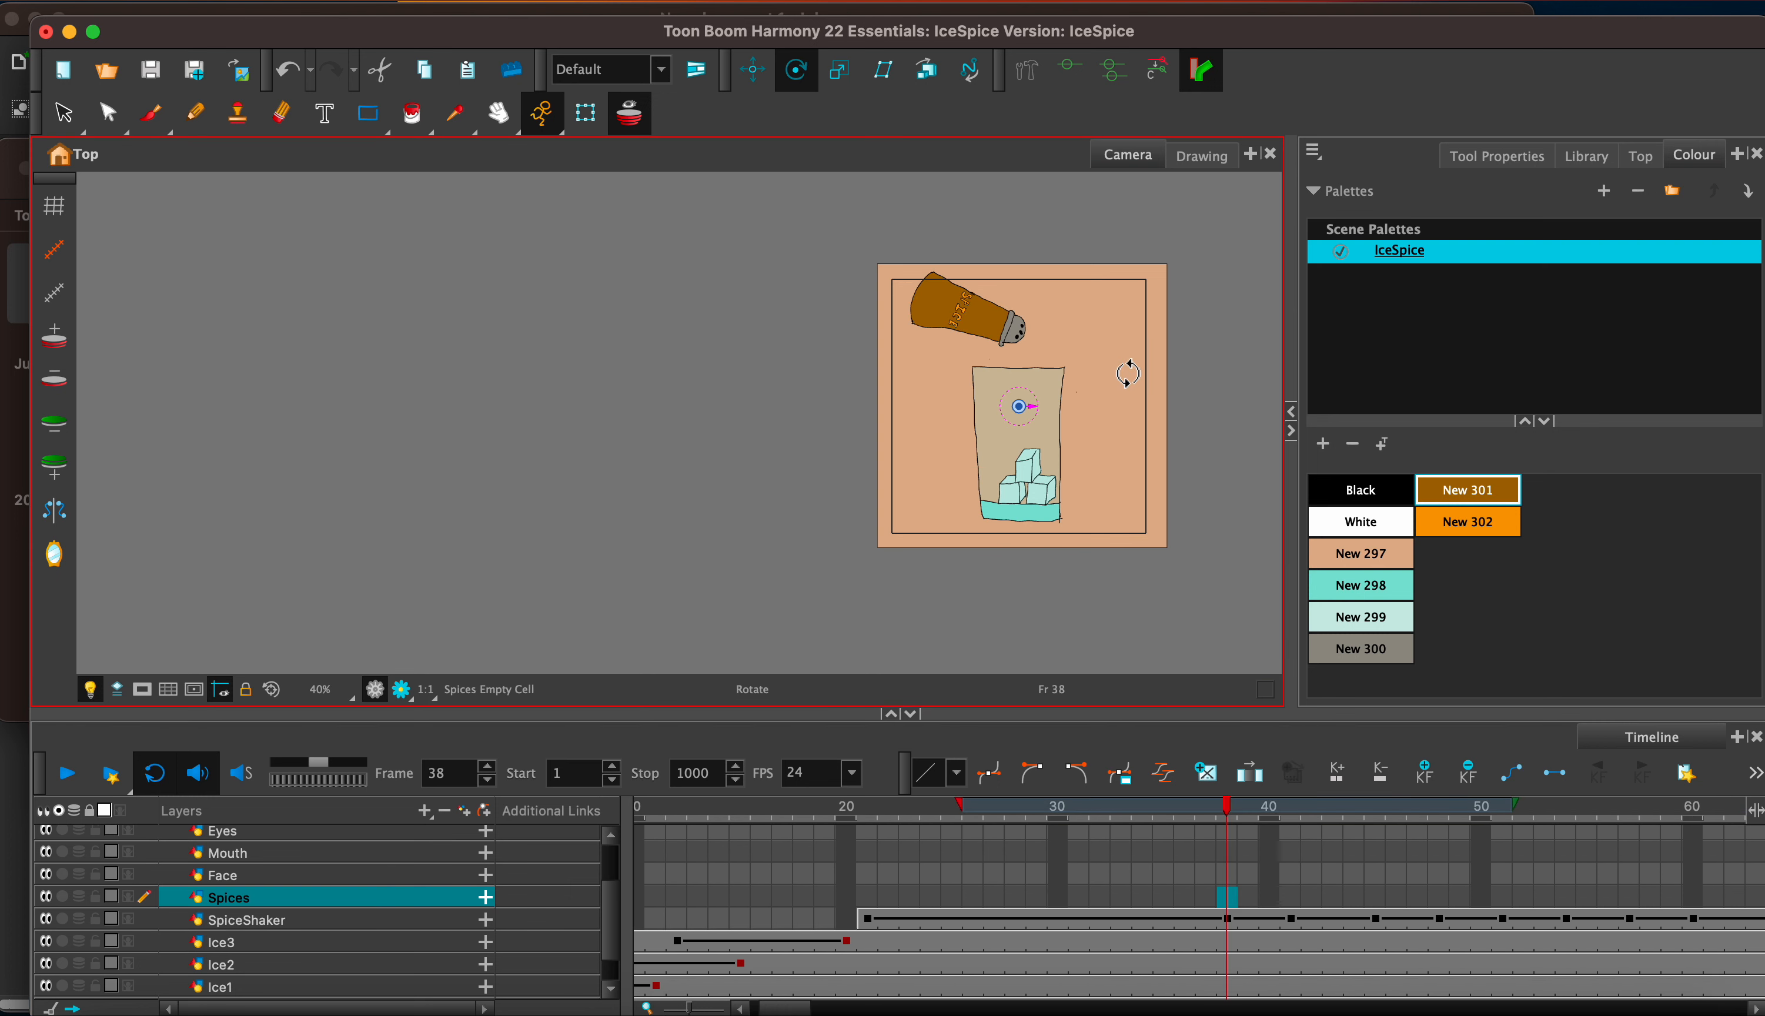
{"action": "key", "text": "2"}
{"action": "key", "text": "space"}
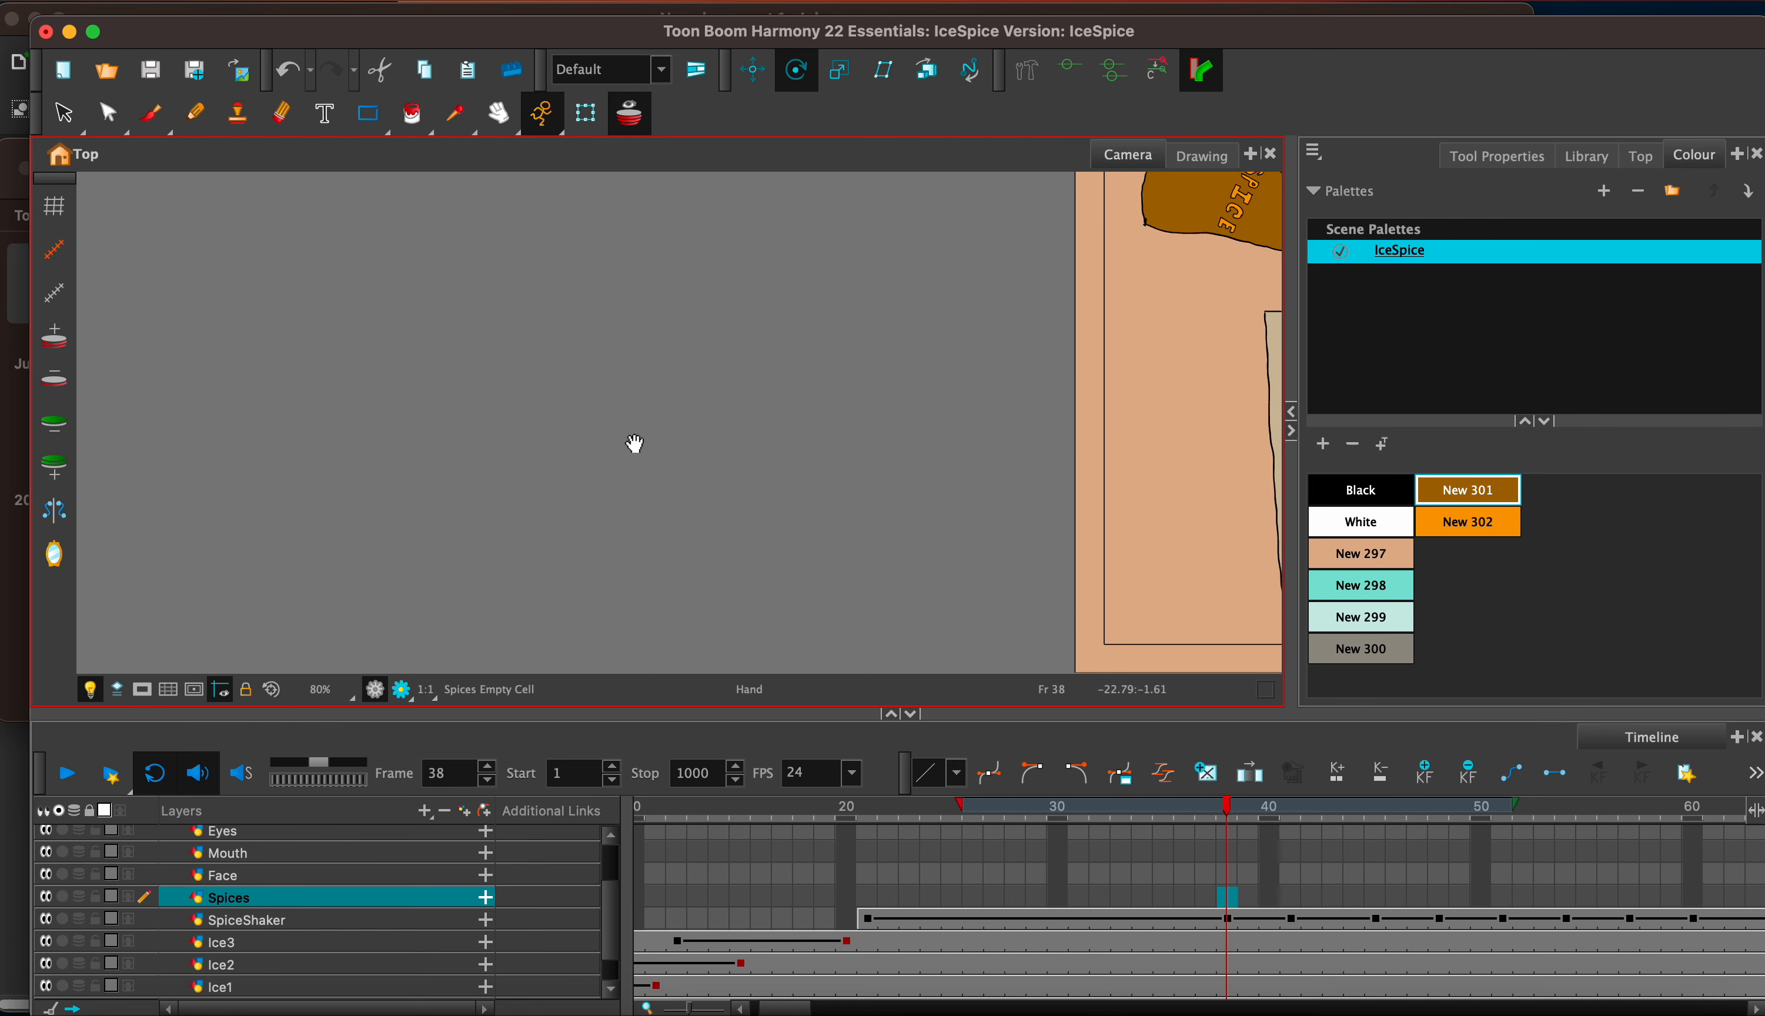
{"action": "left_click_drag", "start_coordinate": [973, 500], "coordinate": [479, 507]}
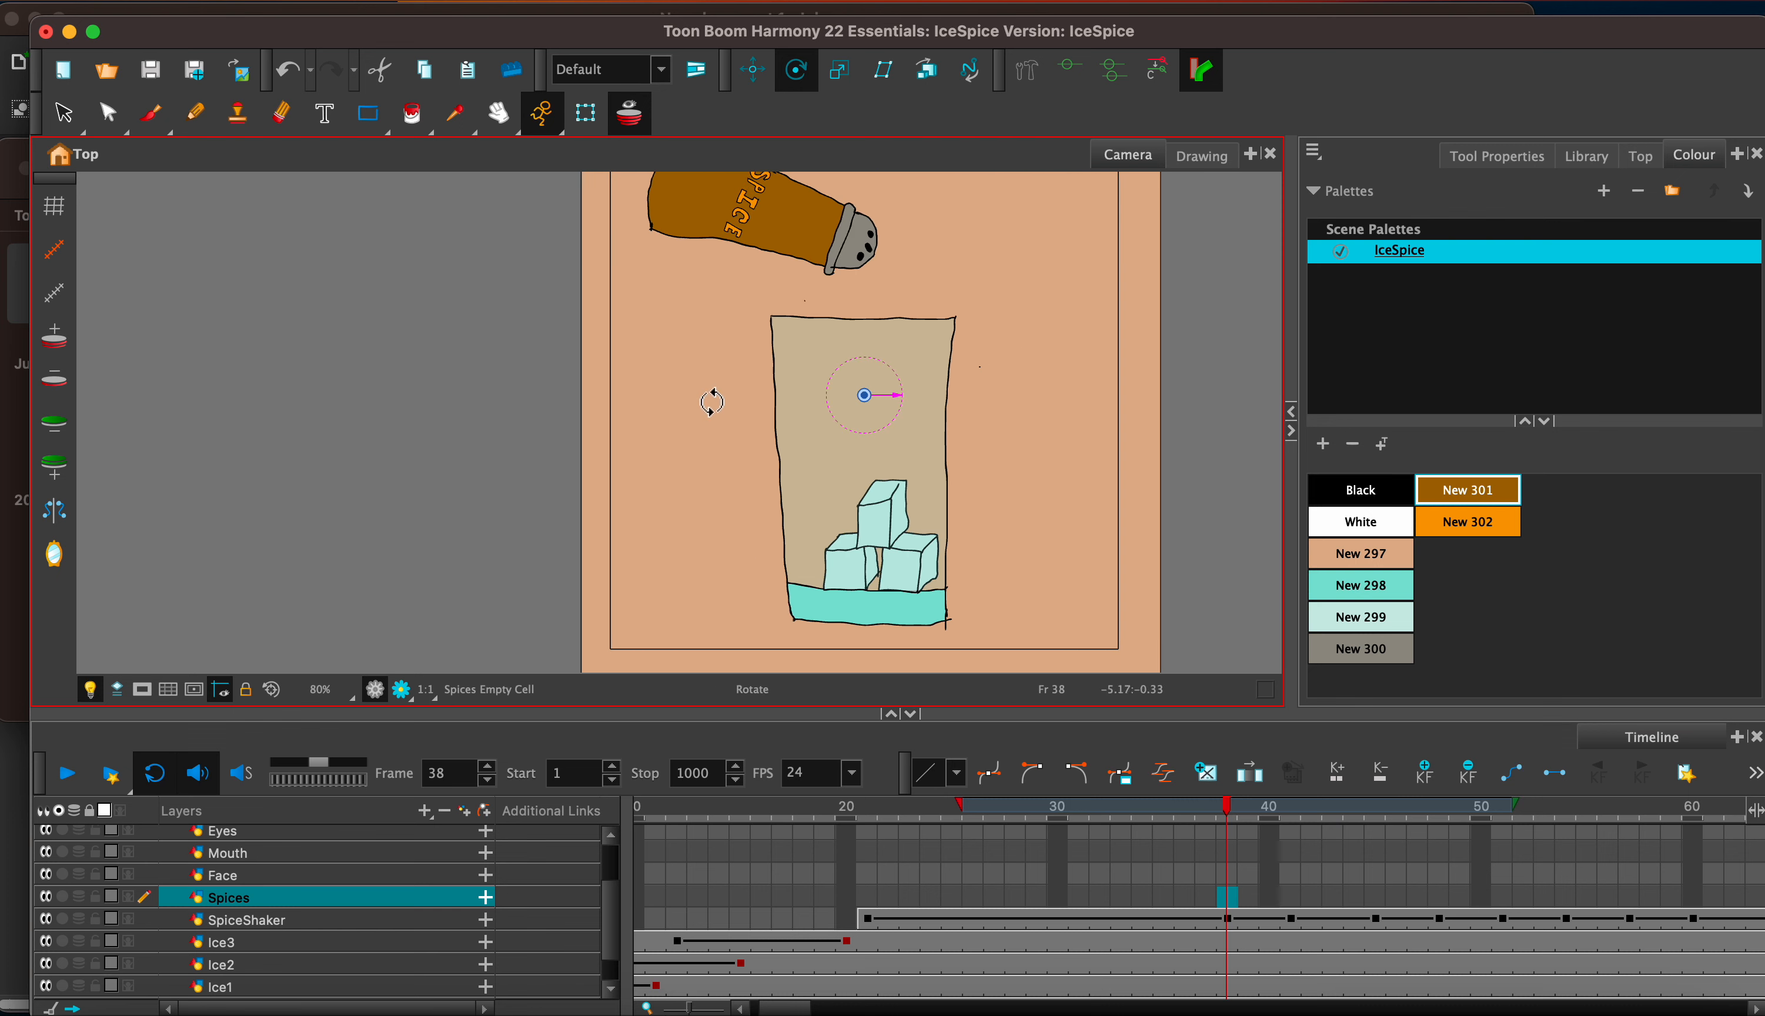
{"action": "key", "text": "alt+b"}
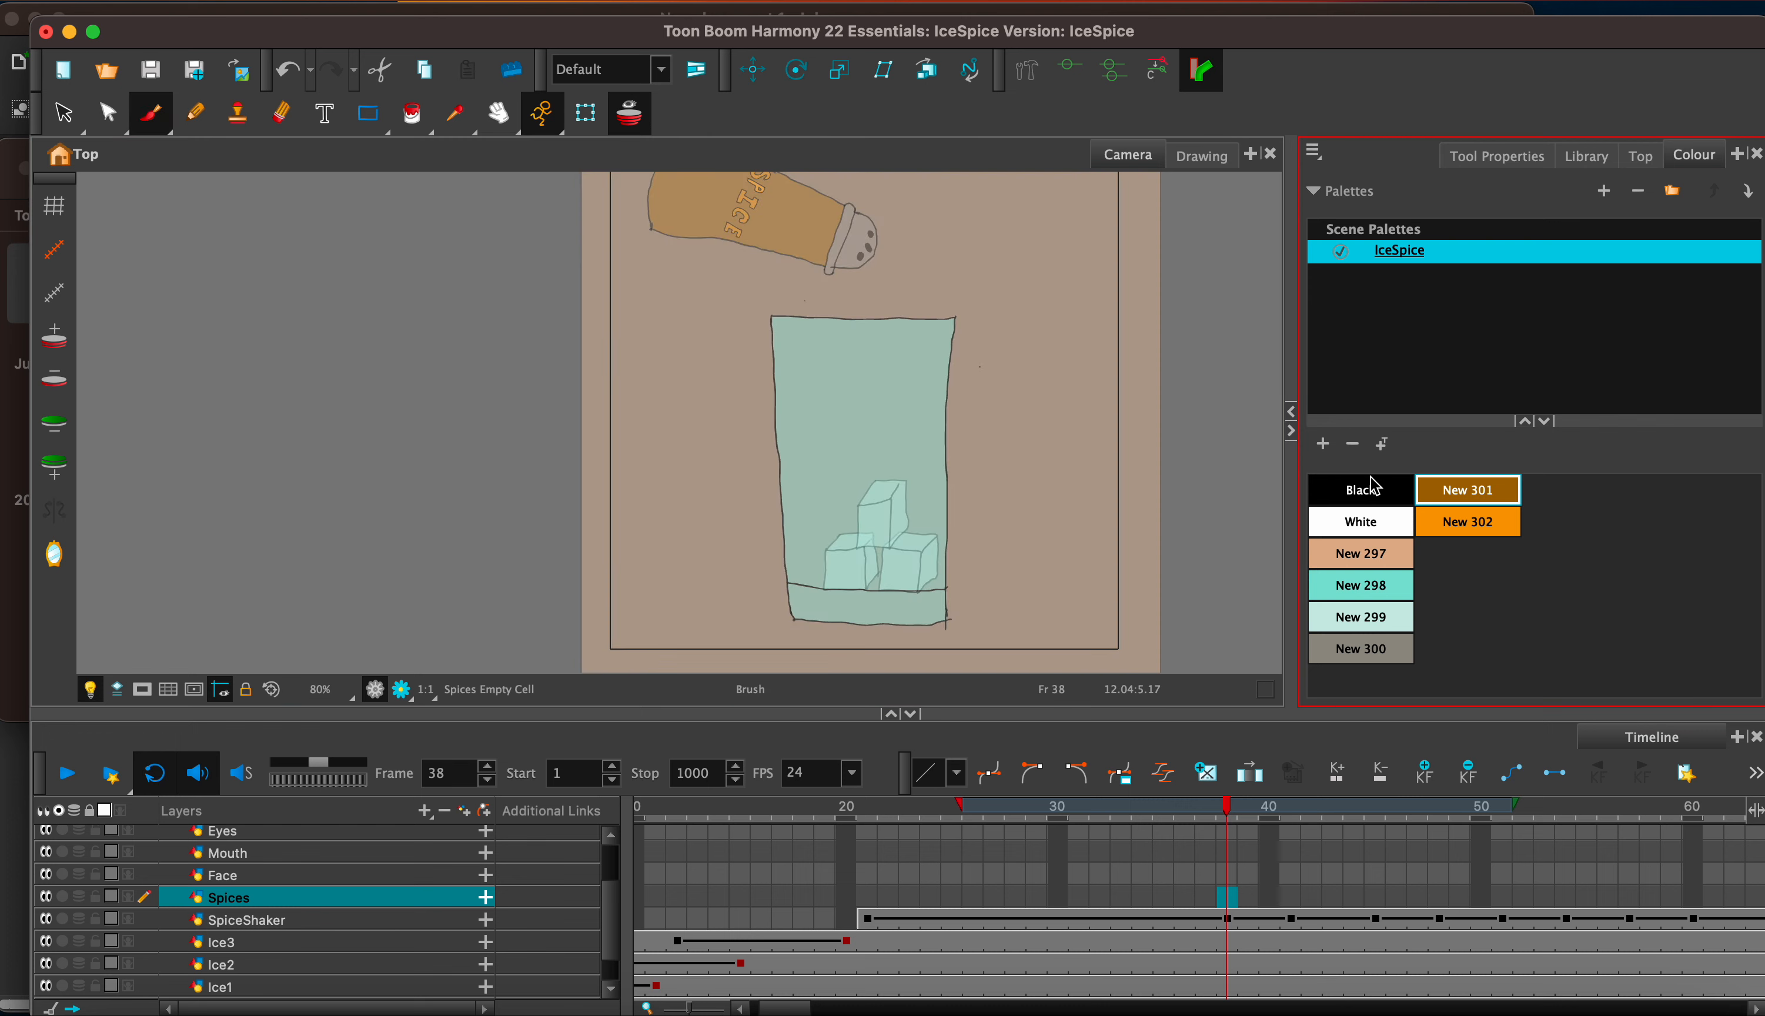
{"action": "left_click", "coordinate": [1387, 489]}
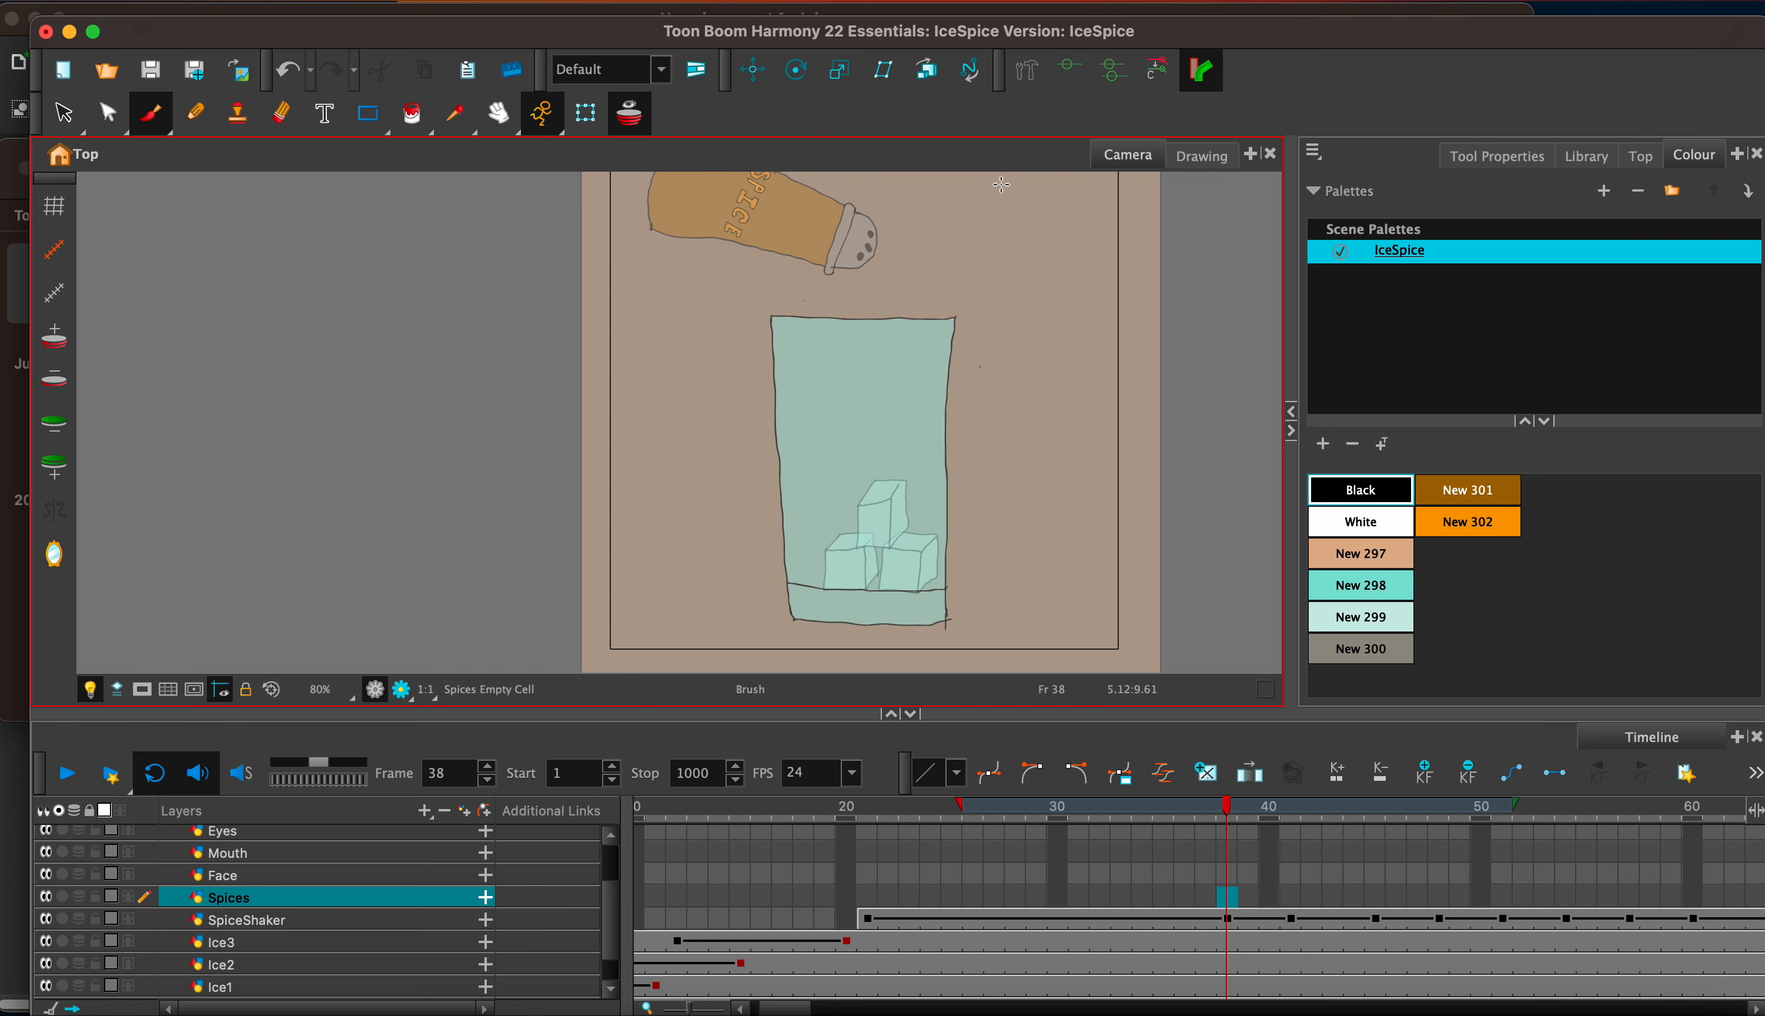
{"action": "left_click", "coordinate": [1468, 490]}
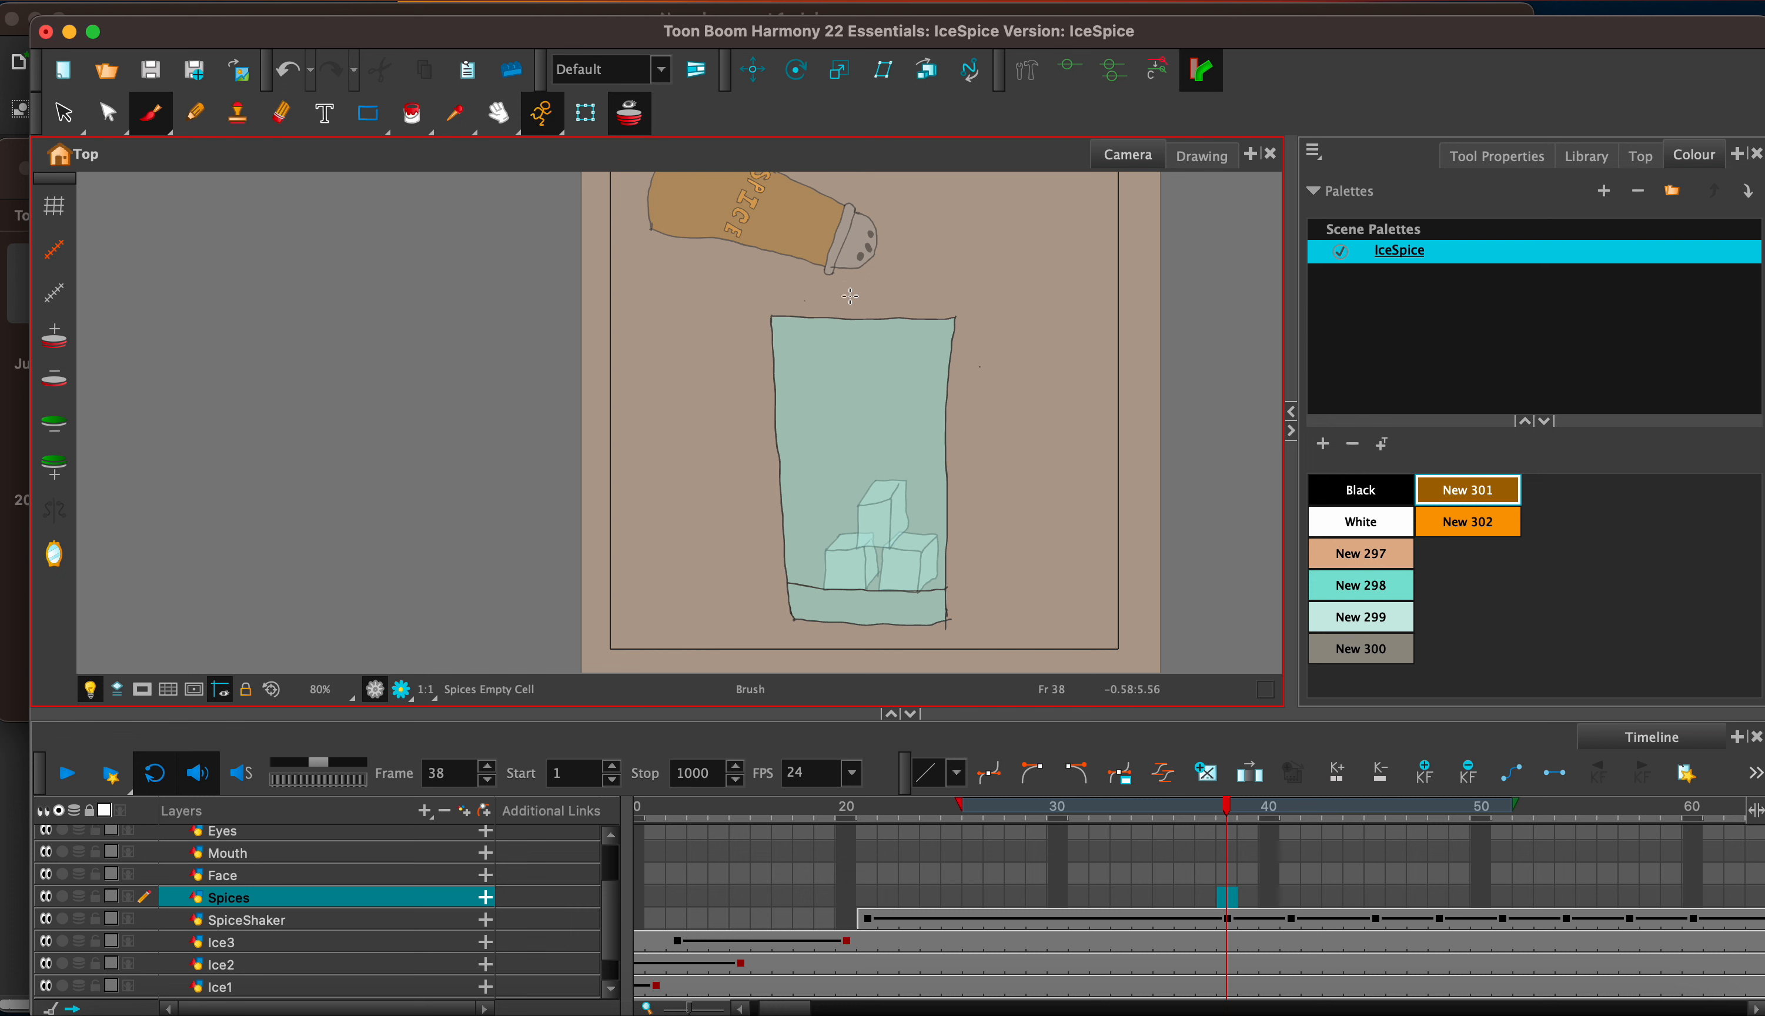
{"action": "left_click_drag", "start_coordinate": [846, 281], "coordinate": [899, 296]}
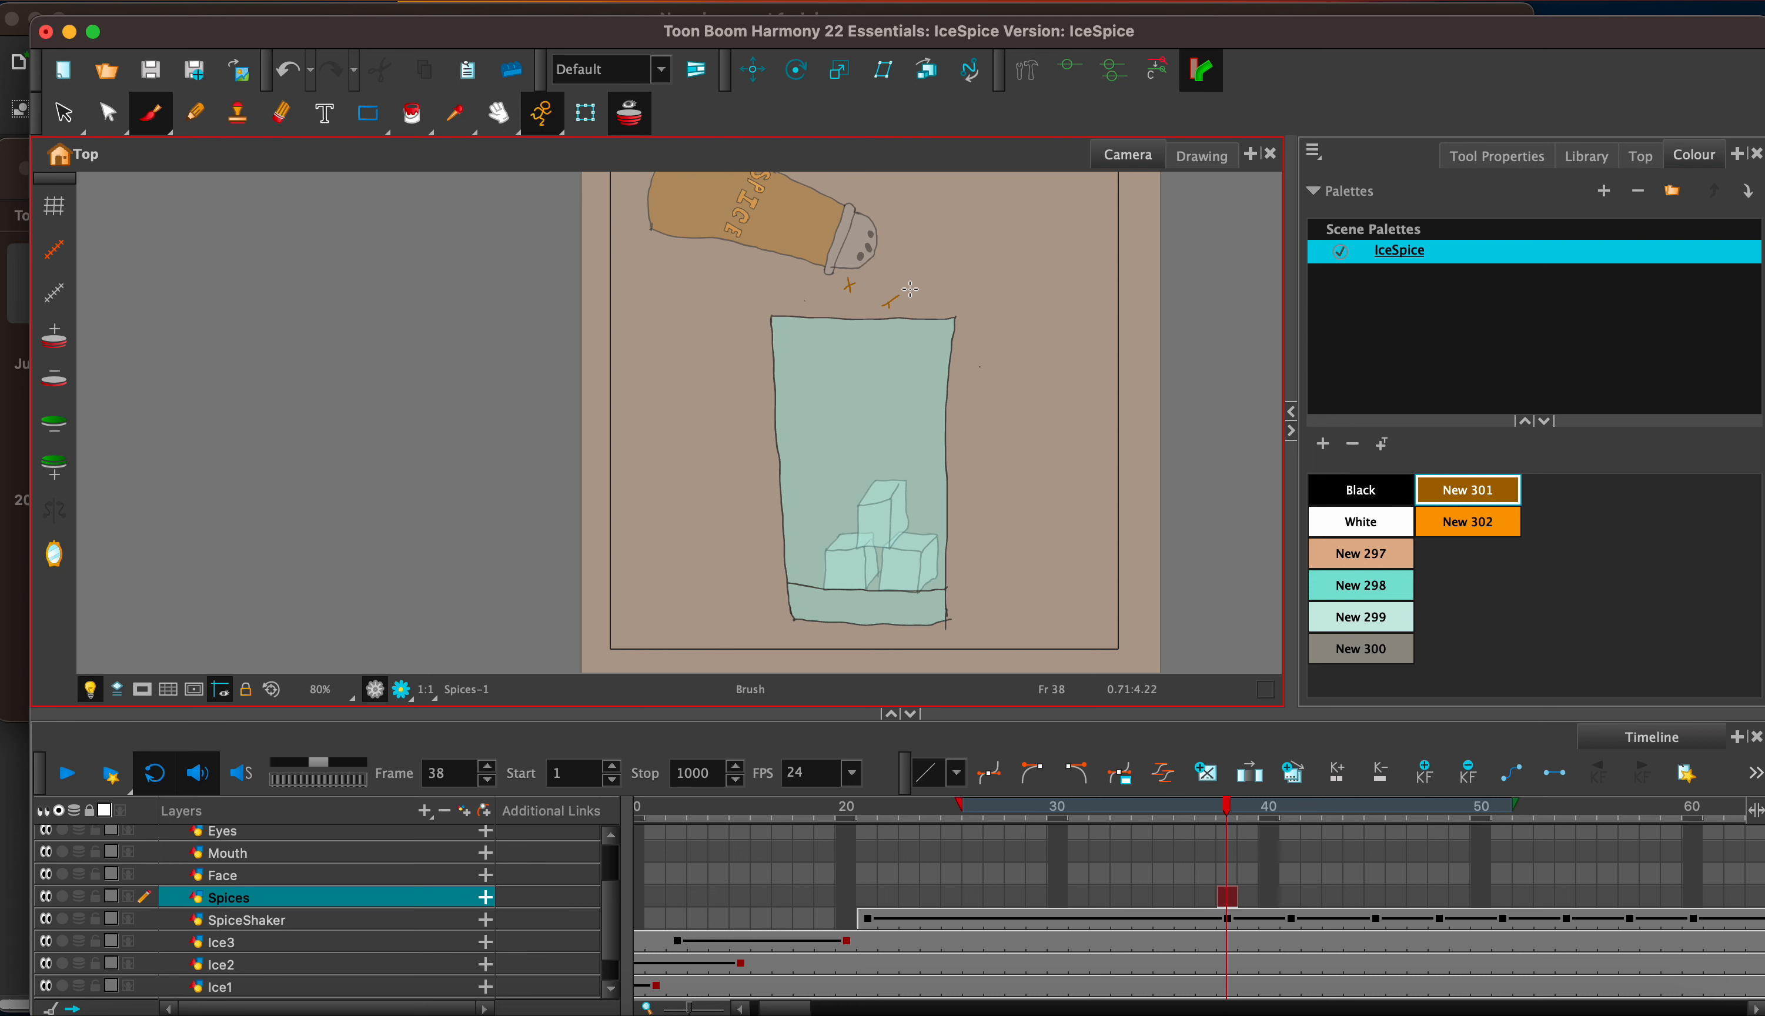
{"action": "left_click_drag", "start_coordinate": [883, 279], "coordinate": [897, 271]}
Step: Brush small crossed spice specks on the Spices layer at frames 39 and 40, falling from the cap into the glass
{"action": "key", "text": "period"}
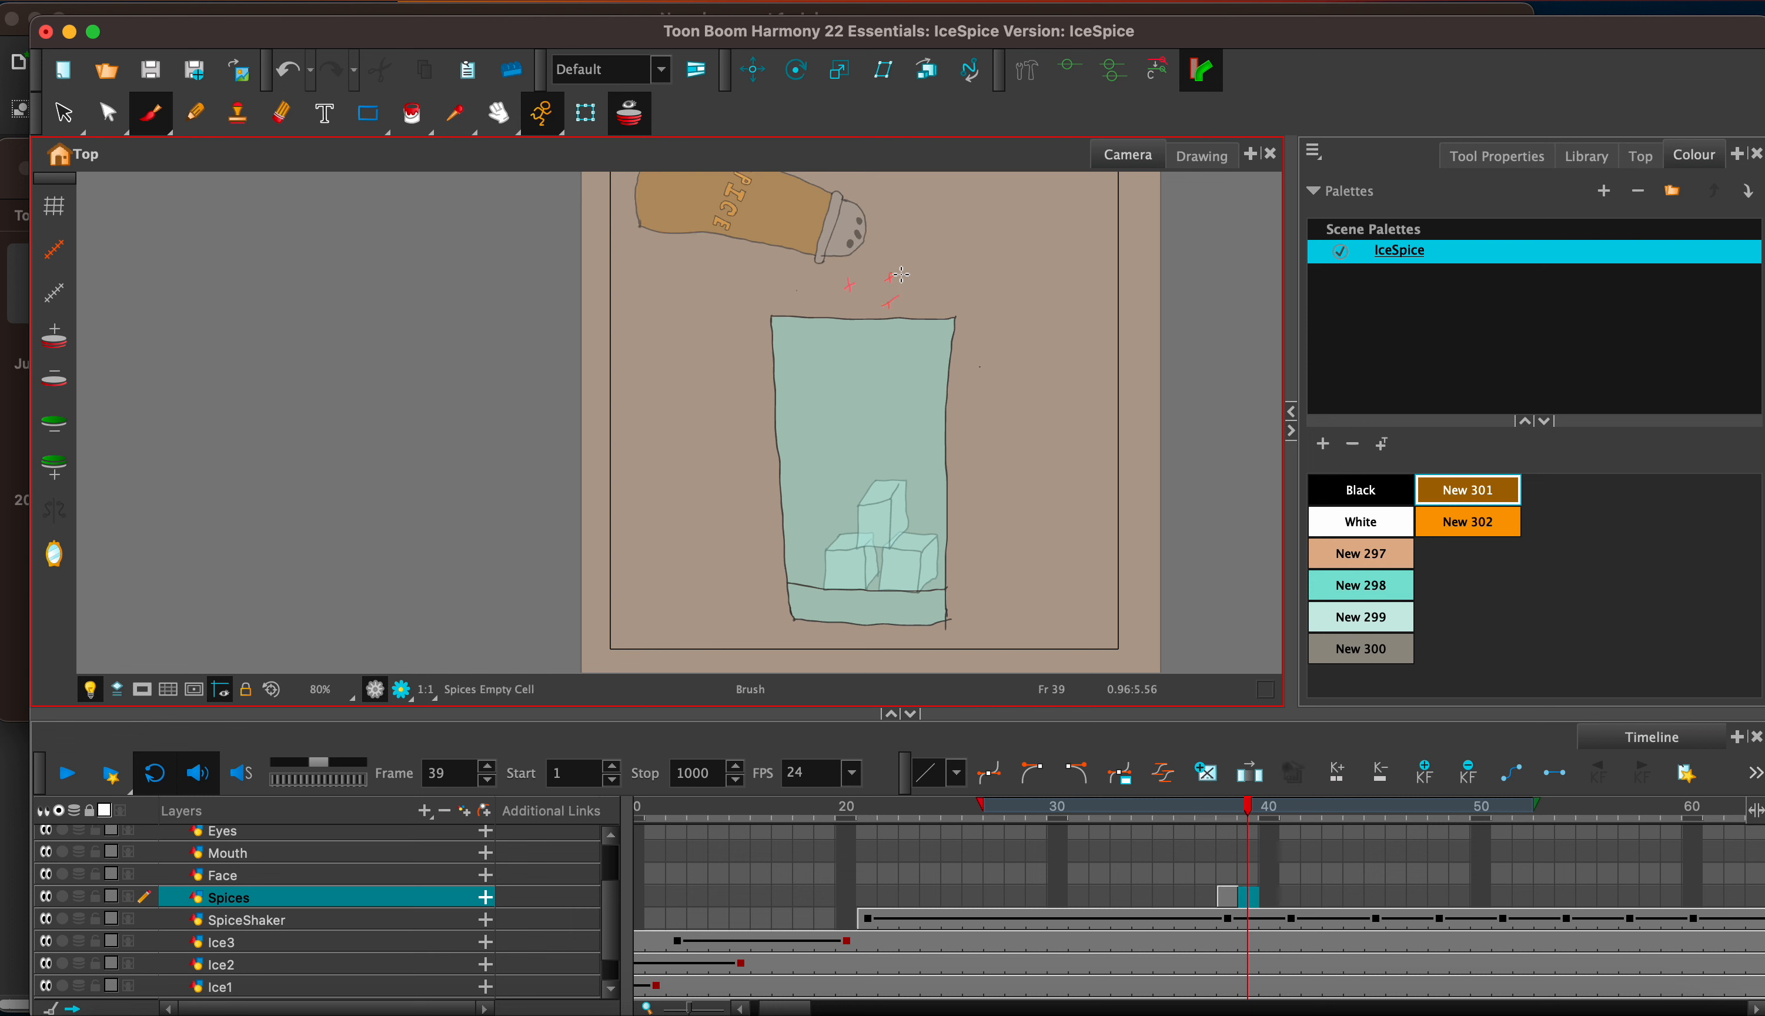
{"action": "left_click_drag", "start_coordinate": [847, 288], "coordinate": [891, 288]}
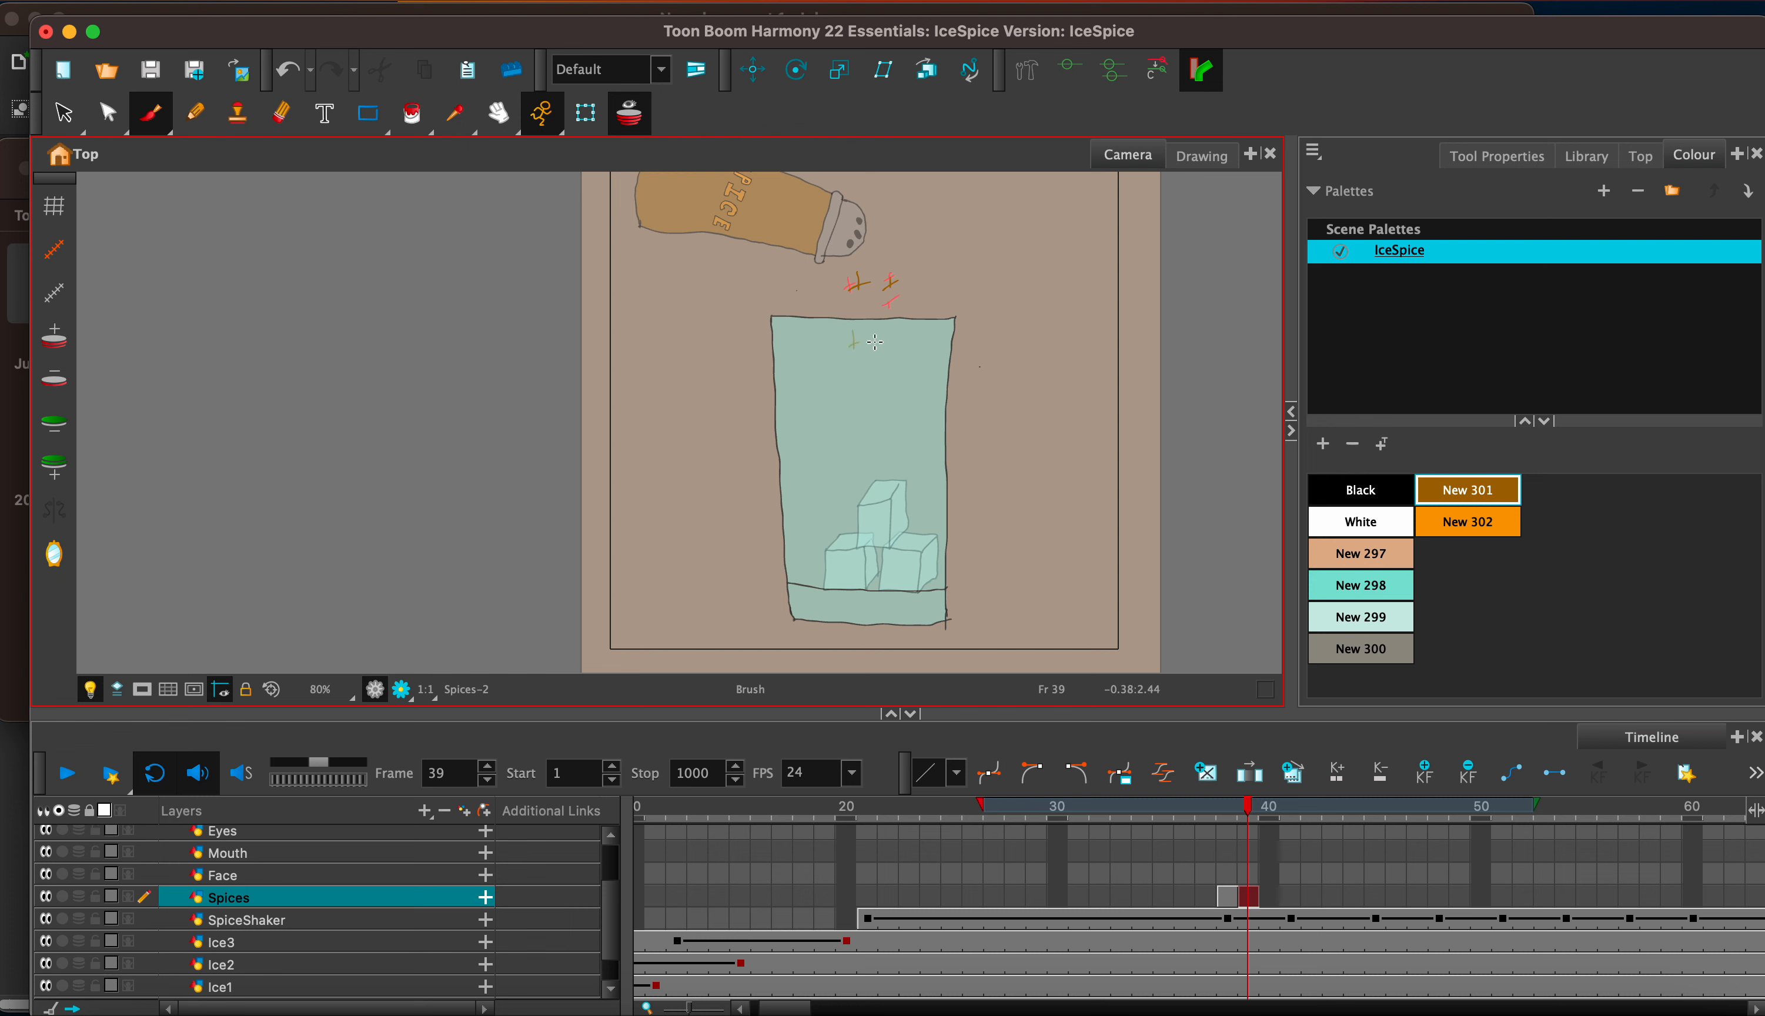
{"action": "key", "text": "period"}
{"action": "left_click_drag", "start_coordinate": [890, 366], "coordinate": [857, 411]}
{"action": "left_click_drag", "start_coordinate": [852, 406], "coordinate": [867, 401]}
{"action": "left_click_drag", "start_coordinate": [876, 260], "coordinate": [879, 277]}
{"action": "mouse_move", "coordinate": [870, 271]}
{"action": "left_mouse_down"}
{"action": "mouse_move", "coordinate": [886, 267]}
{"action": "mouse_move", "coordinate": [858, 297]}
{"action": "left_mouse_up"}
{"action": "left_click_drag", "start_coordinate": [847, 290], "coordinate": [868, 283]}
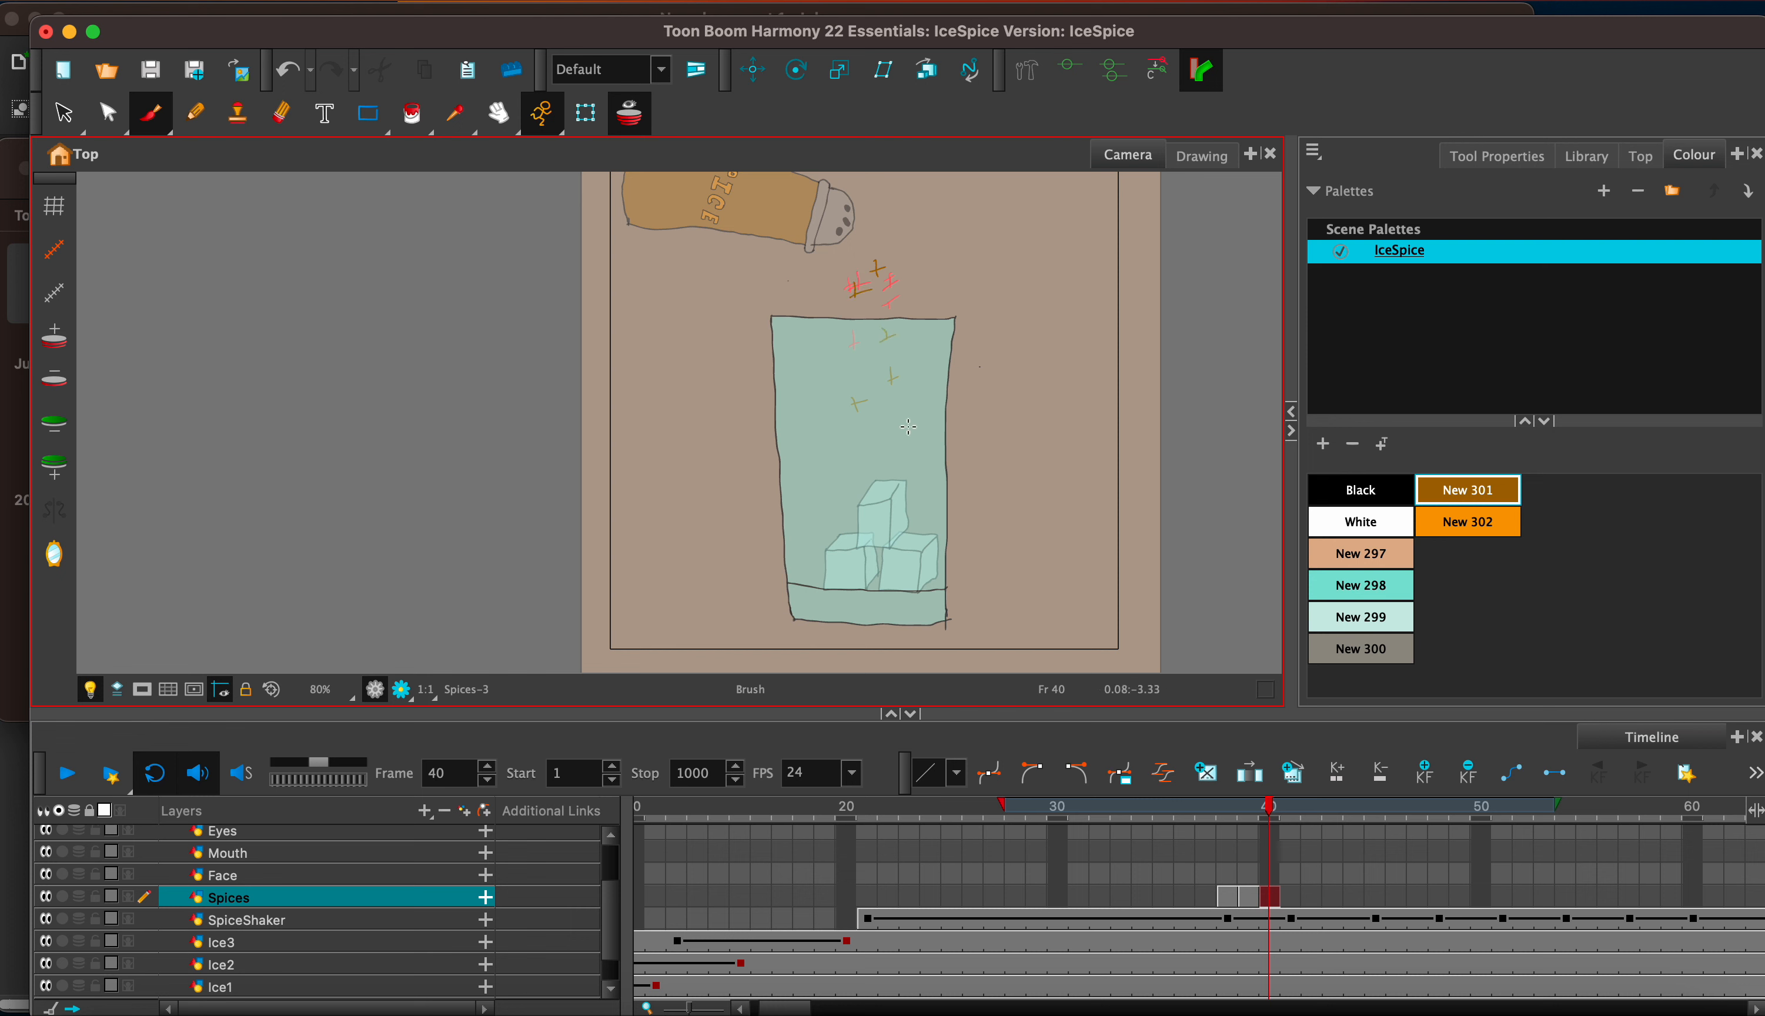
{"action": "left_click_drag", "start_coordinate": [838, 380], "coordinate": [843, 397]}
{"action": "left_click_drag", "start_coordinate": [831, 395], "coordinate": [867, 382]}
Step: At frame 41 of the Spices layer, brush specks below the cap and down through the glass to the ice cubes
{"action": "key", "text": "period"}
{"action": "mouse_move", "coordinate": [861, 251]}
{"action": "left_mouse_down"}
{"action": "mouse_move", "coordinate": [853, 304]}
{"action": "mouse_move", "coordinate": [894, 305]}
{"action": "mouse_move", "coordinate": [841, 295]}
{"action": "mouse_move", "coordinate": [873, 300]}
{"action": "mouse_move", "coordinate": [851, 363]}
{"action": "left_mouse_up"}
{"action": "left_click_drag", "start_coordinate": [833, 361], "coordinate": [867, 355]}
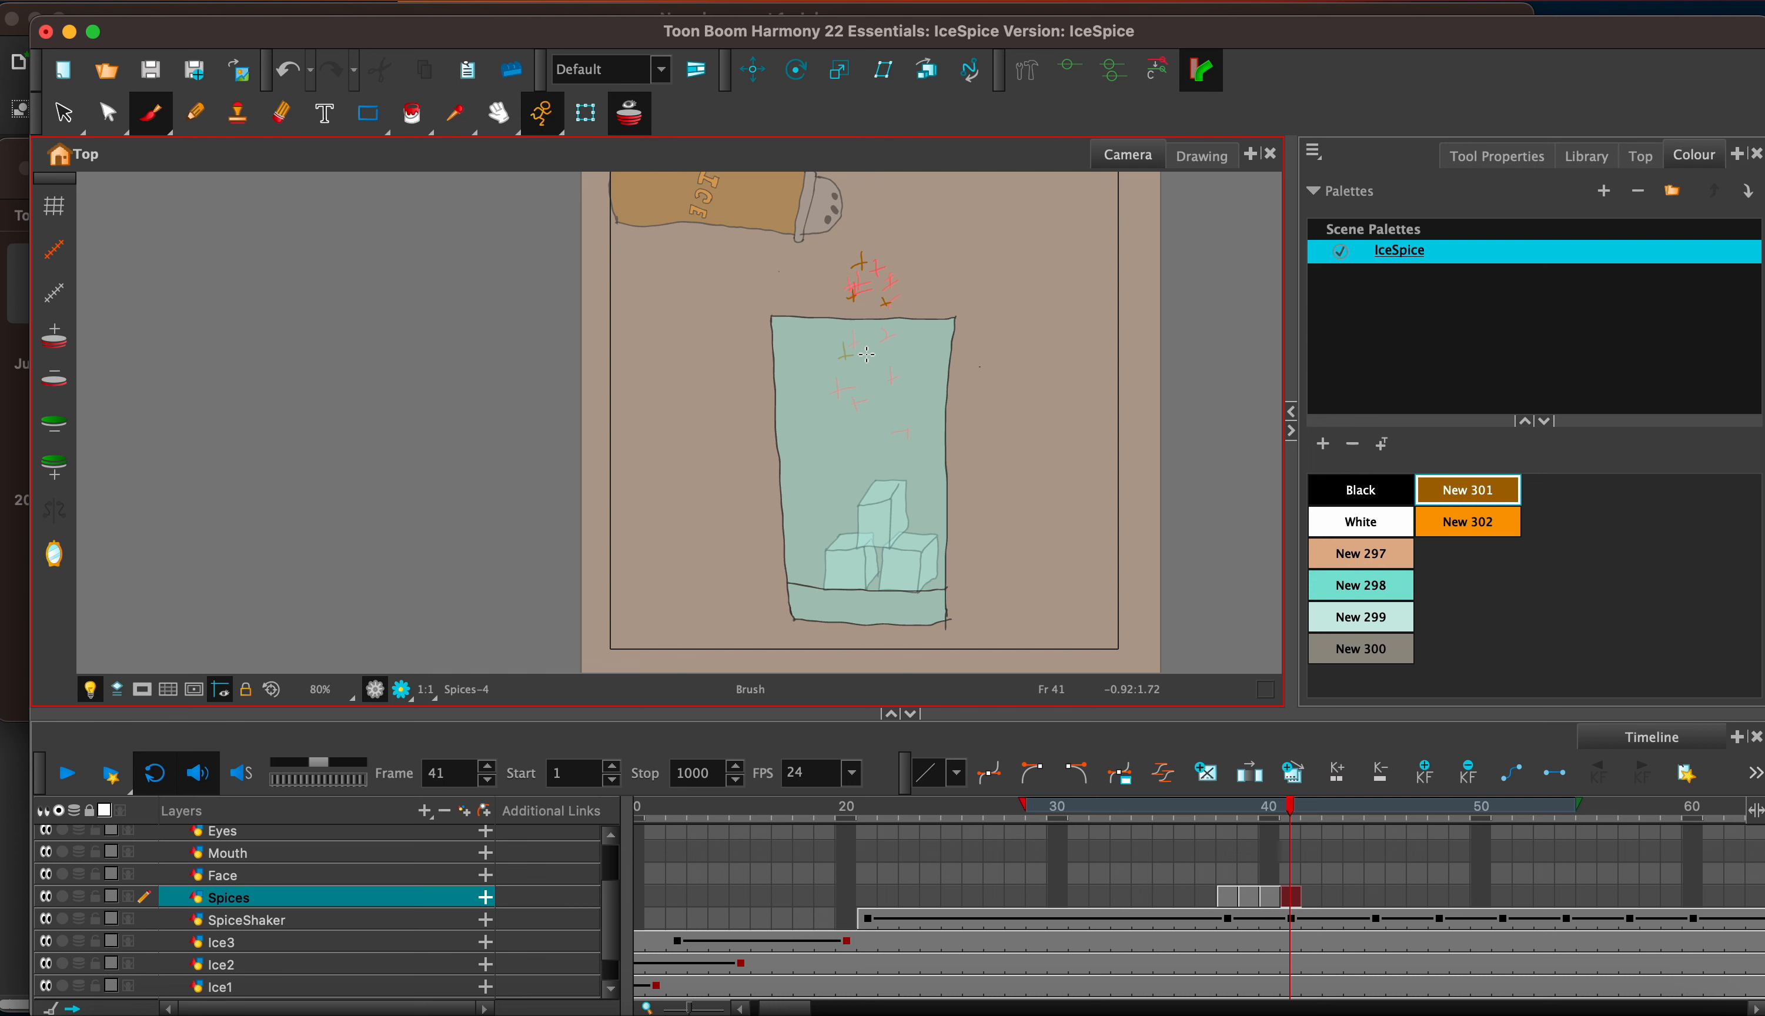
{"action": "left_click_drag", "start_coordinate": [912, 452], "coordinate": [920, 459]}
{"action": "left_click_drag", "start_coordinate": [843, 541], "coordinate": [848, 552]}
{"action": "left_click_drag", "start_coordinate": [844, 551], "coordinate": [854, 544]}
Step: At frame 42 of the Spices layer, brush a fresh scatter of crossed specks from the cap down to above the ice
{"action": "key", "text": "."}
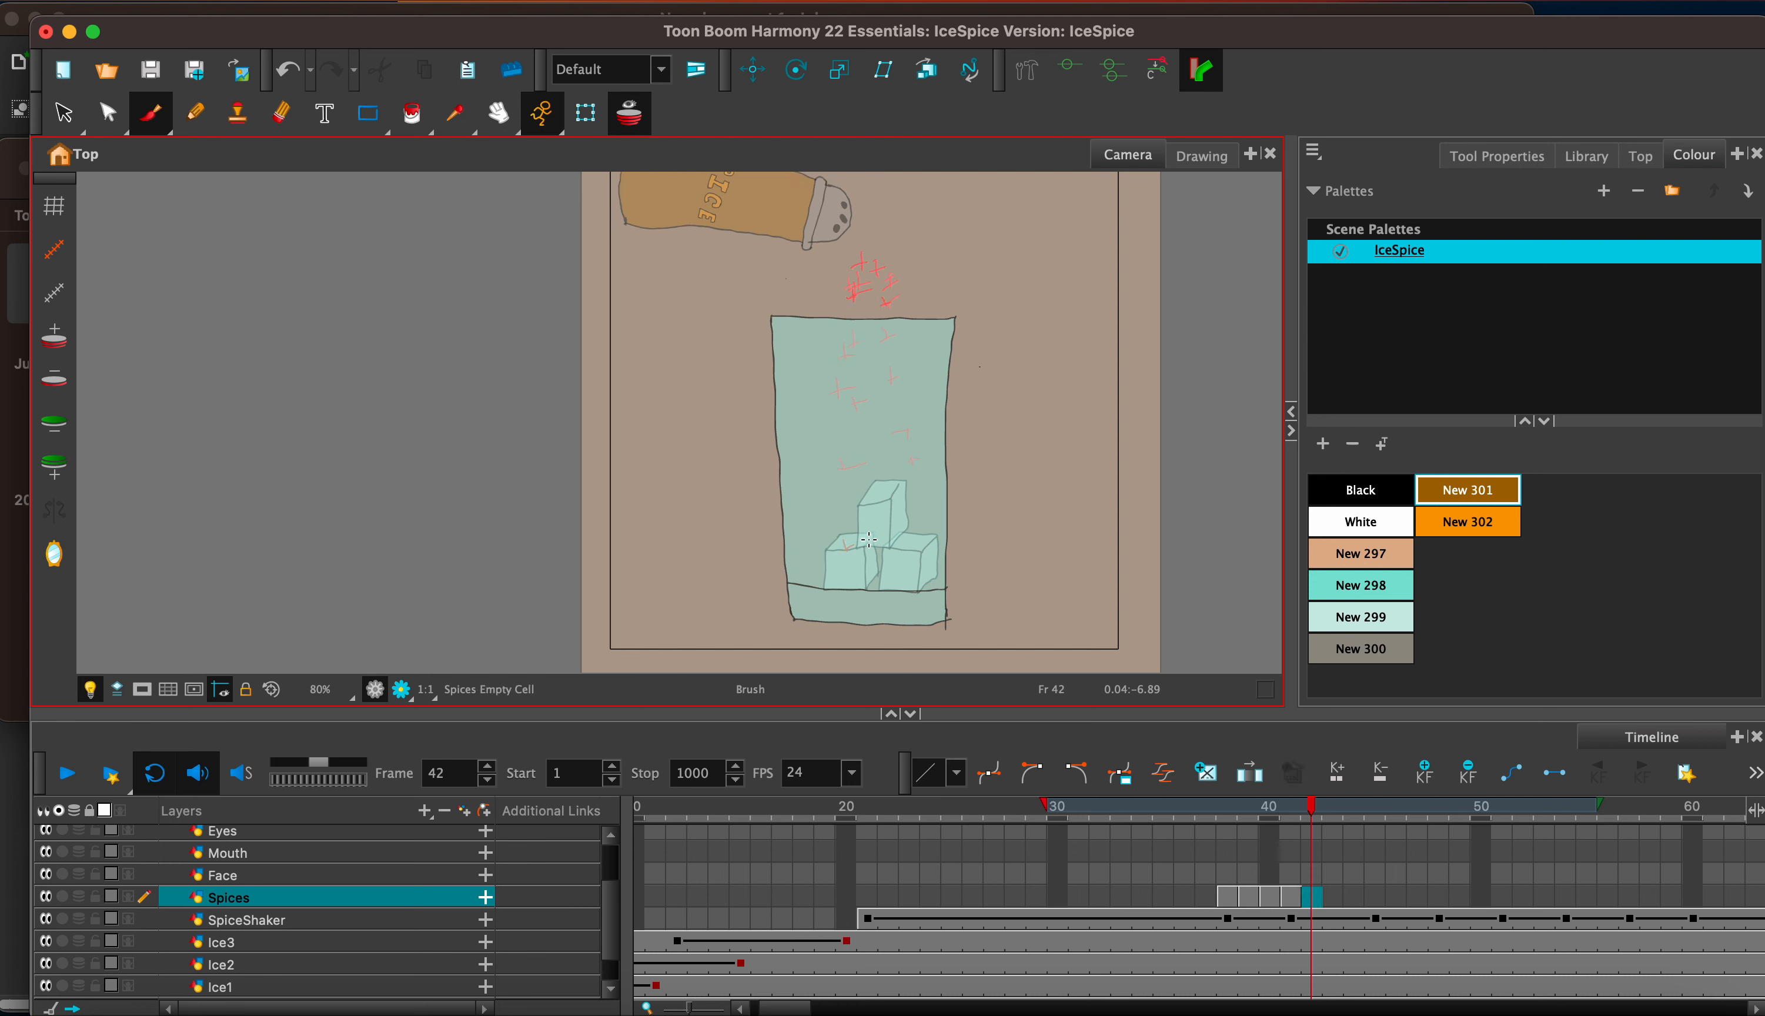
{"action": "mouse_move", "coordinate": [869, 464]}
{"action": "left_mouse_down"}
{"action": "mouse_move", "coordinate": [896, 413]}
{"action": "mouse_move", "coordinate": [836, 454]}
{"action": "left_mouse_up"}
{"action": "left_click_drag", "start_coordinate": [901, 398], "coordinate": [902, 410]}
{"action": "left_click_drag", "start_coordinate": [896, 407], "coordinate": [906, 403]}
{"action": "left_click_drag", "start_coordinate": [869, 237], "coordinate": [863, 268]}
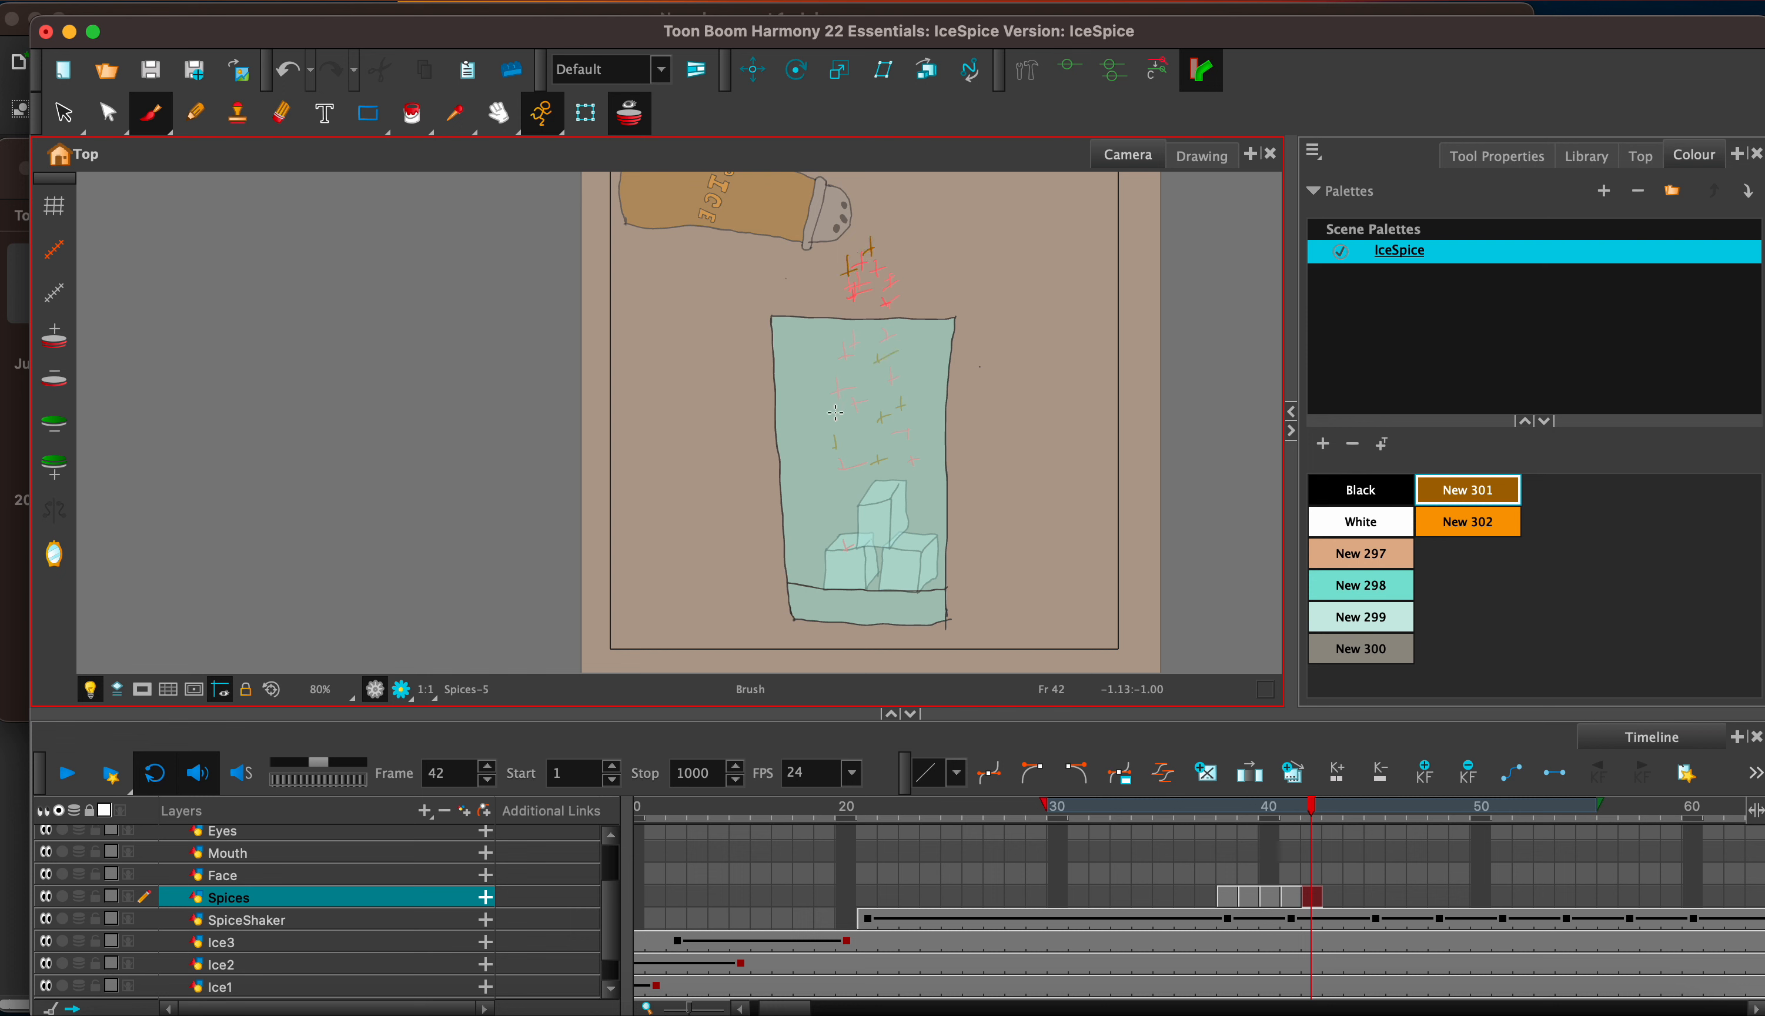
{"action": "mouse_move", "coordinate": [848, 344]}
{"action": "left_mouse_down"}
{"action": "mouse_move", "coordinate": [845, 363]}
{"action": "mouse_move", "coordinate": [858, 348]}
{"action": "left_mouse_up"}
{"action": "left_click_drag", "start_coordinate": [889, 282], "coordinate": [884, 308]}
{"action": "left_click_drag", "start_coordinate": [877, 302], "coordinate": [900, 300]}
{"action": "left_click_drag", "start_coordinate": [844, 465], "coordinate": [856, 479]}
Step: At frame 43 of the Spices layer, brush scattered crossed specks from the cap down through the glass and over the ice cubes
{"action": "key", "text": "period"}
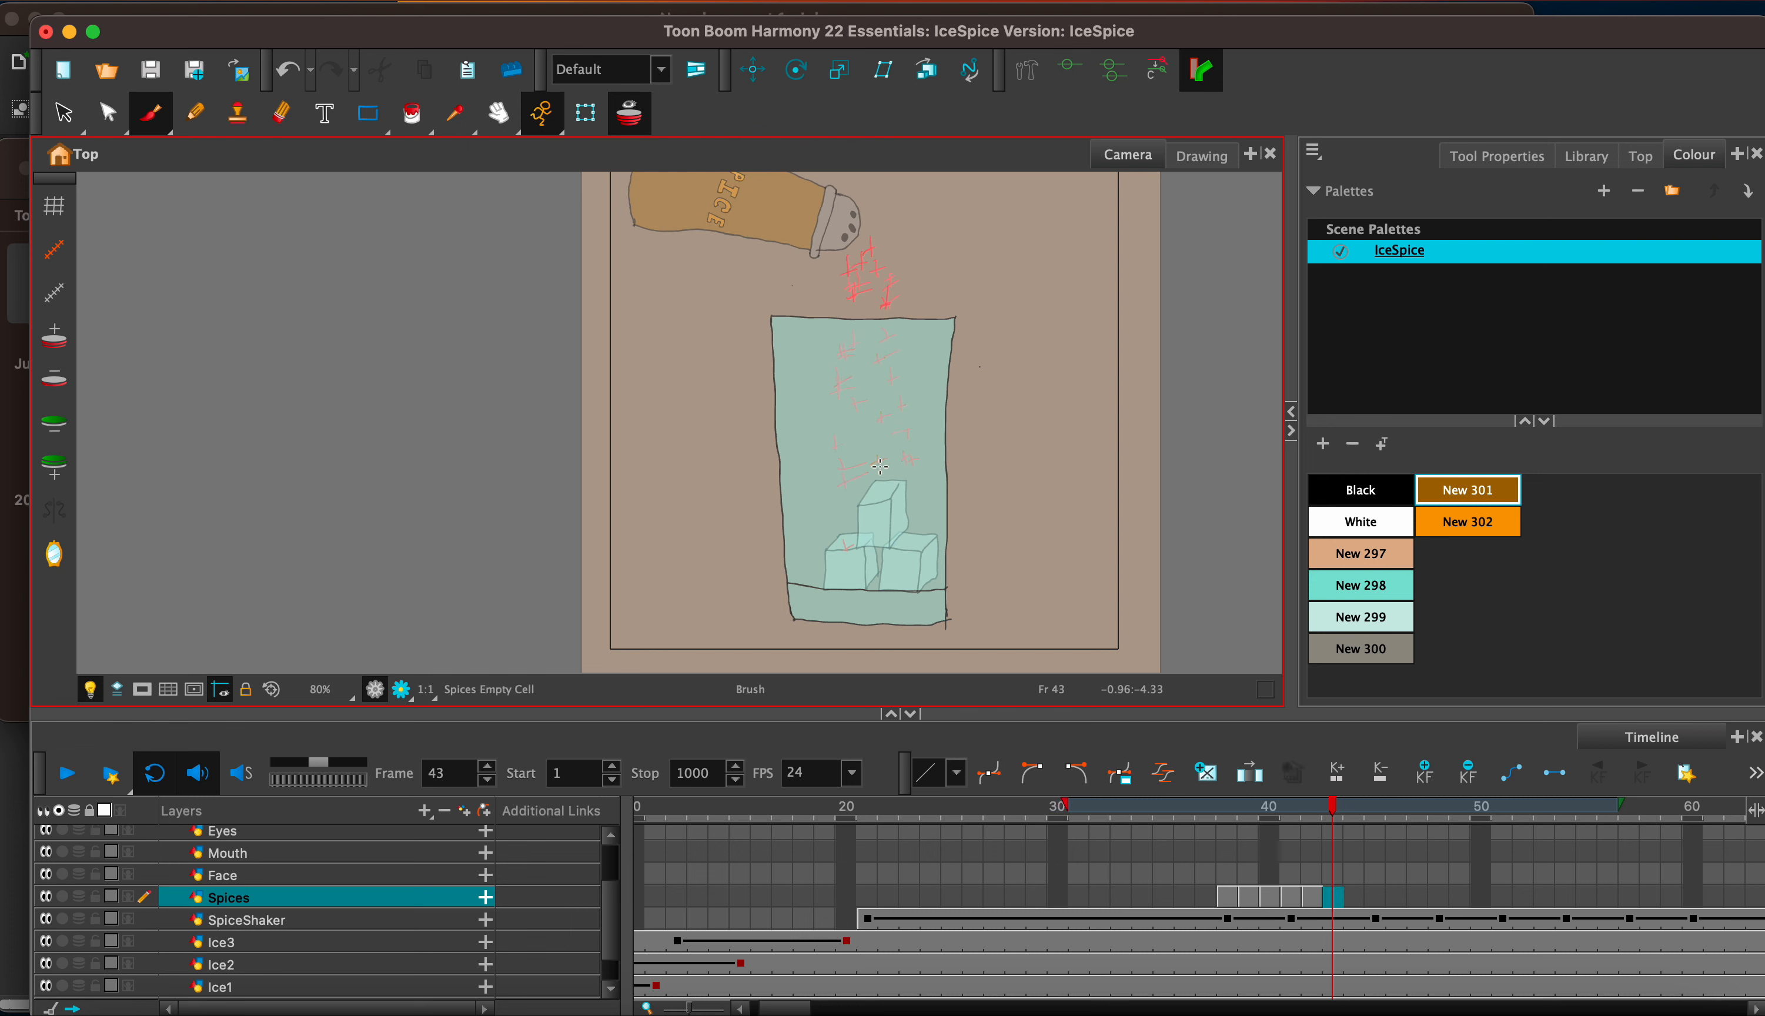
{"action": "mouse_move", "coordinate": [876, 260]}
{"action": "left_mouse_down"}
{"action": "mouse_move", "coordinate": [846, 287]}
{"action": "mouse_move", "coordinate": [858, 277]}
{"action": "left_mouse_up"}
{"action": "left_click_drag", "start_coordinate": [835, 340], "coordinate": [839, 357]}
{"action": "left_click_drag", "start_coordinate": [832, 351], "coordinate": [845, 346]}
{"action": "mouse_move", "coordinate": [895, 419]}
{"action": "left_mouse_down"}
{"action": "mouse_move", "coordinate": [864, 445]}
{"action": "mouse_move", "coordinate": [860, 488]}
{"action": "mouse_move", "coordinate": [883, 482]}
{"action": "mouse_move", "coordinate": [920, 544]}
{"action": "left_mouse_up"}
{"action": "mouse_move", "coordinate": [908, 541]}
{"action": "left_mouse_down"}
{"action": "mouse_move", "coordinate": [923, 535]}
{"action": "mouse_move", "coordinate": [895, 487]}
{"action": "left_mouse_up"}
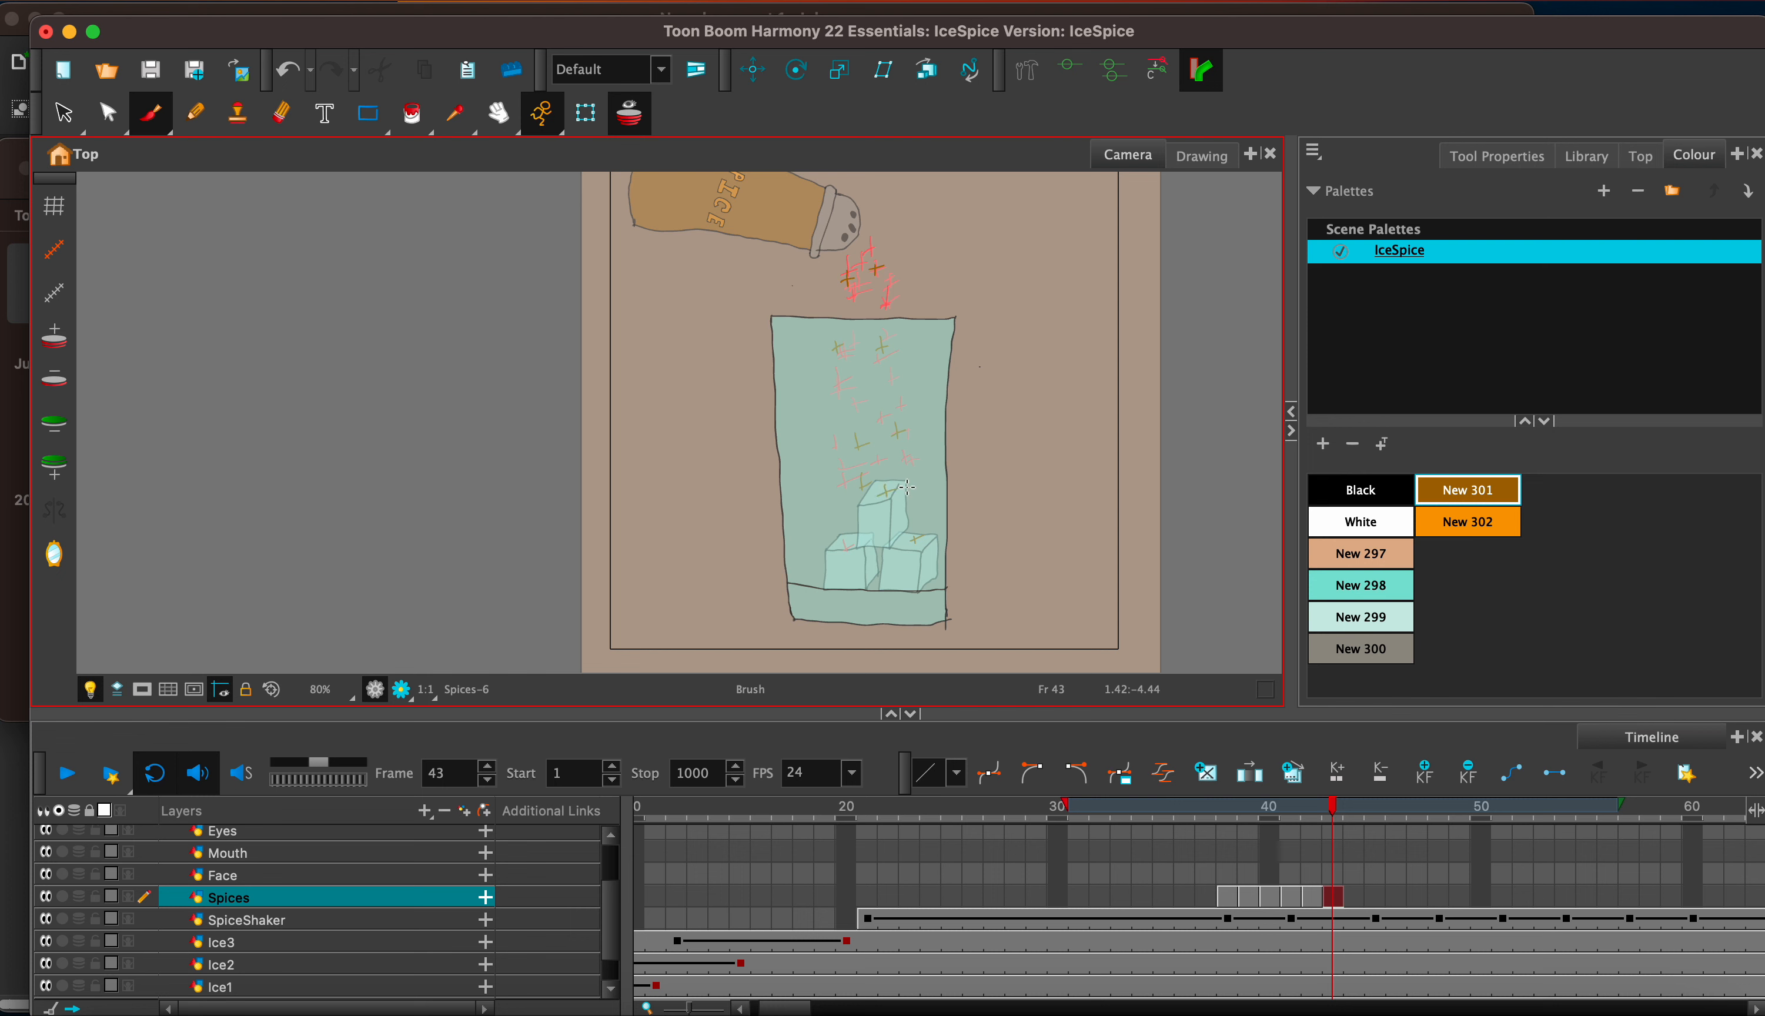
{"action": "left_click_drag", "start_coordinate": [865, 388], "coordinate": [868, 401]}
{"action": "left_click_drag", "start_coordinate": [858, 398], "coordinate": [882, 390]}
{"action": "left_click_drag", "start_coordinate": [871, 295], "coordinate": [879, 302]}
Step: Turn off onion skinning and step back through the Spices drawings from frame 43 to check the falling specks
{"action": "left_click", "coordinate": [646, 123]}
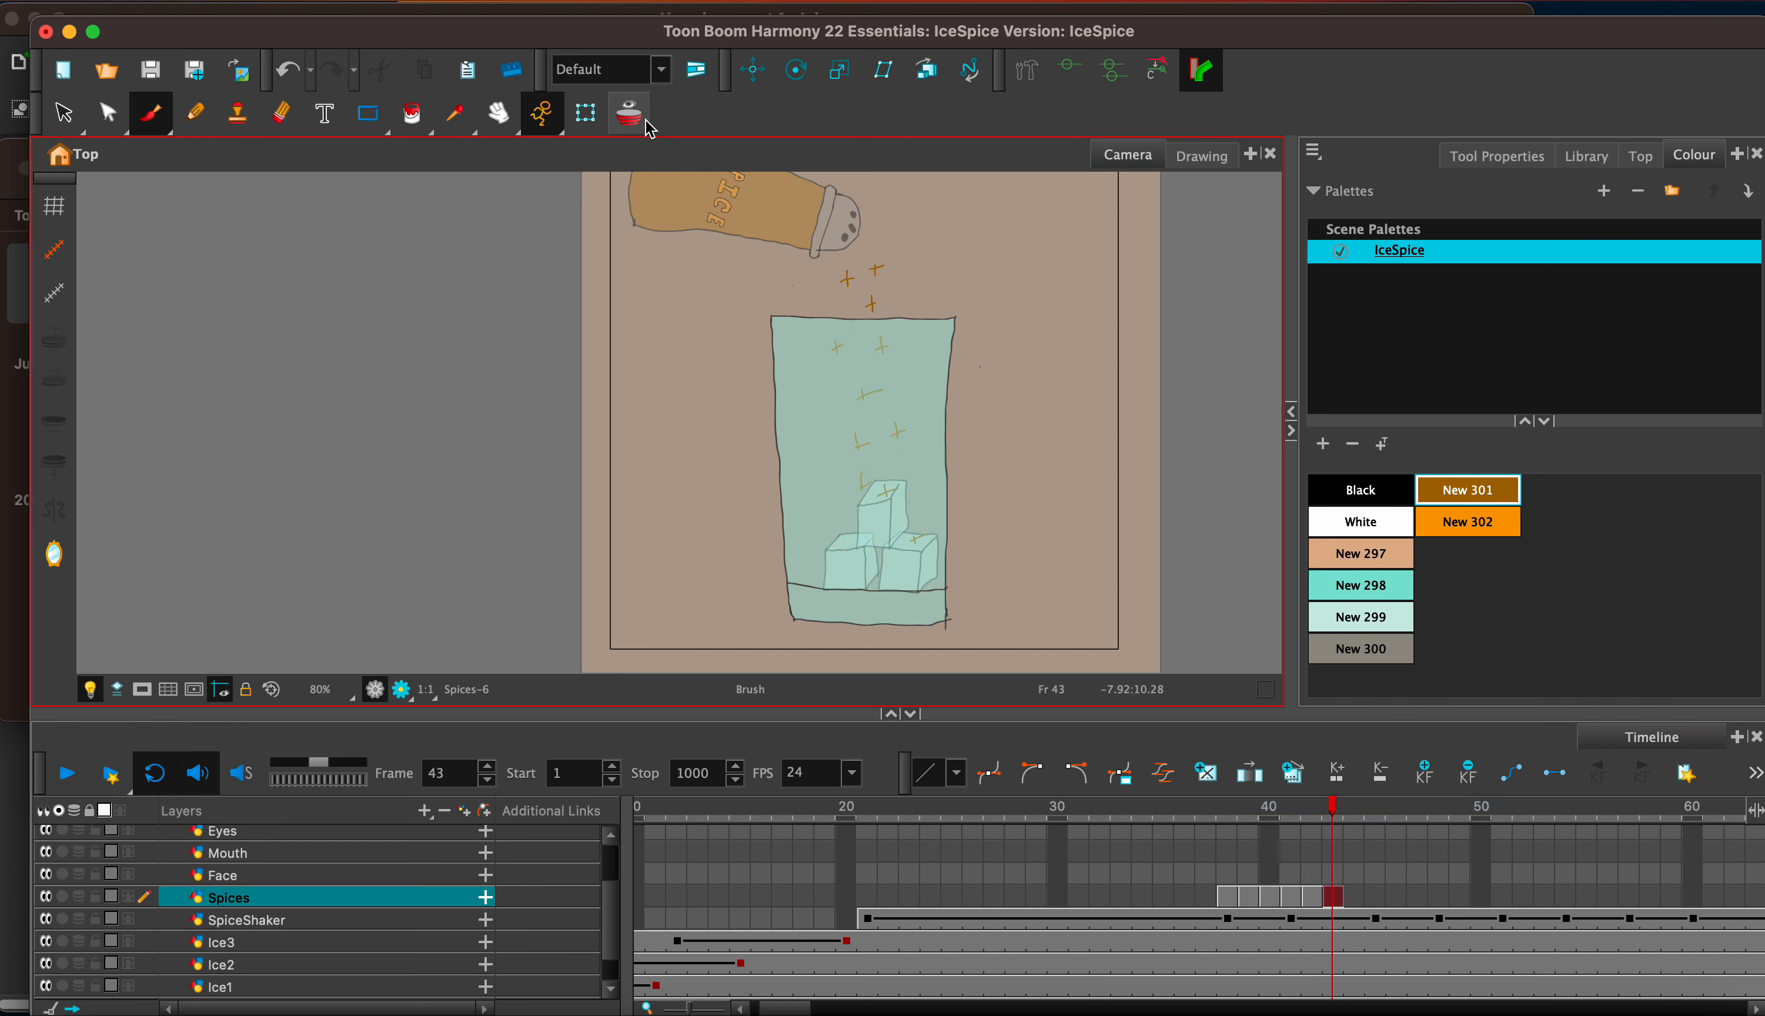
{"action": "key", "text": "comma"}
{"action": "key", "text": "comma"}
{"action": "key", "text": "comma"}
{"action": "key", "text": "period"}
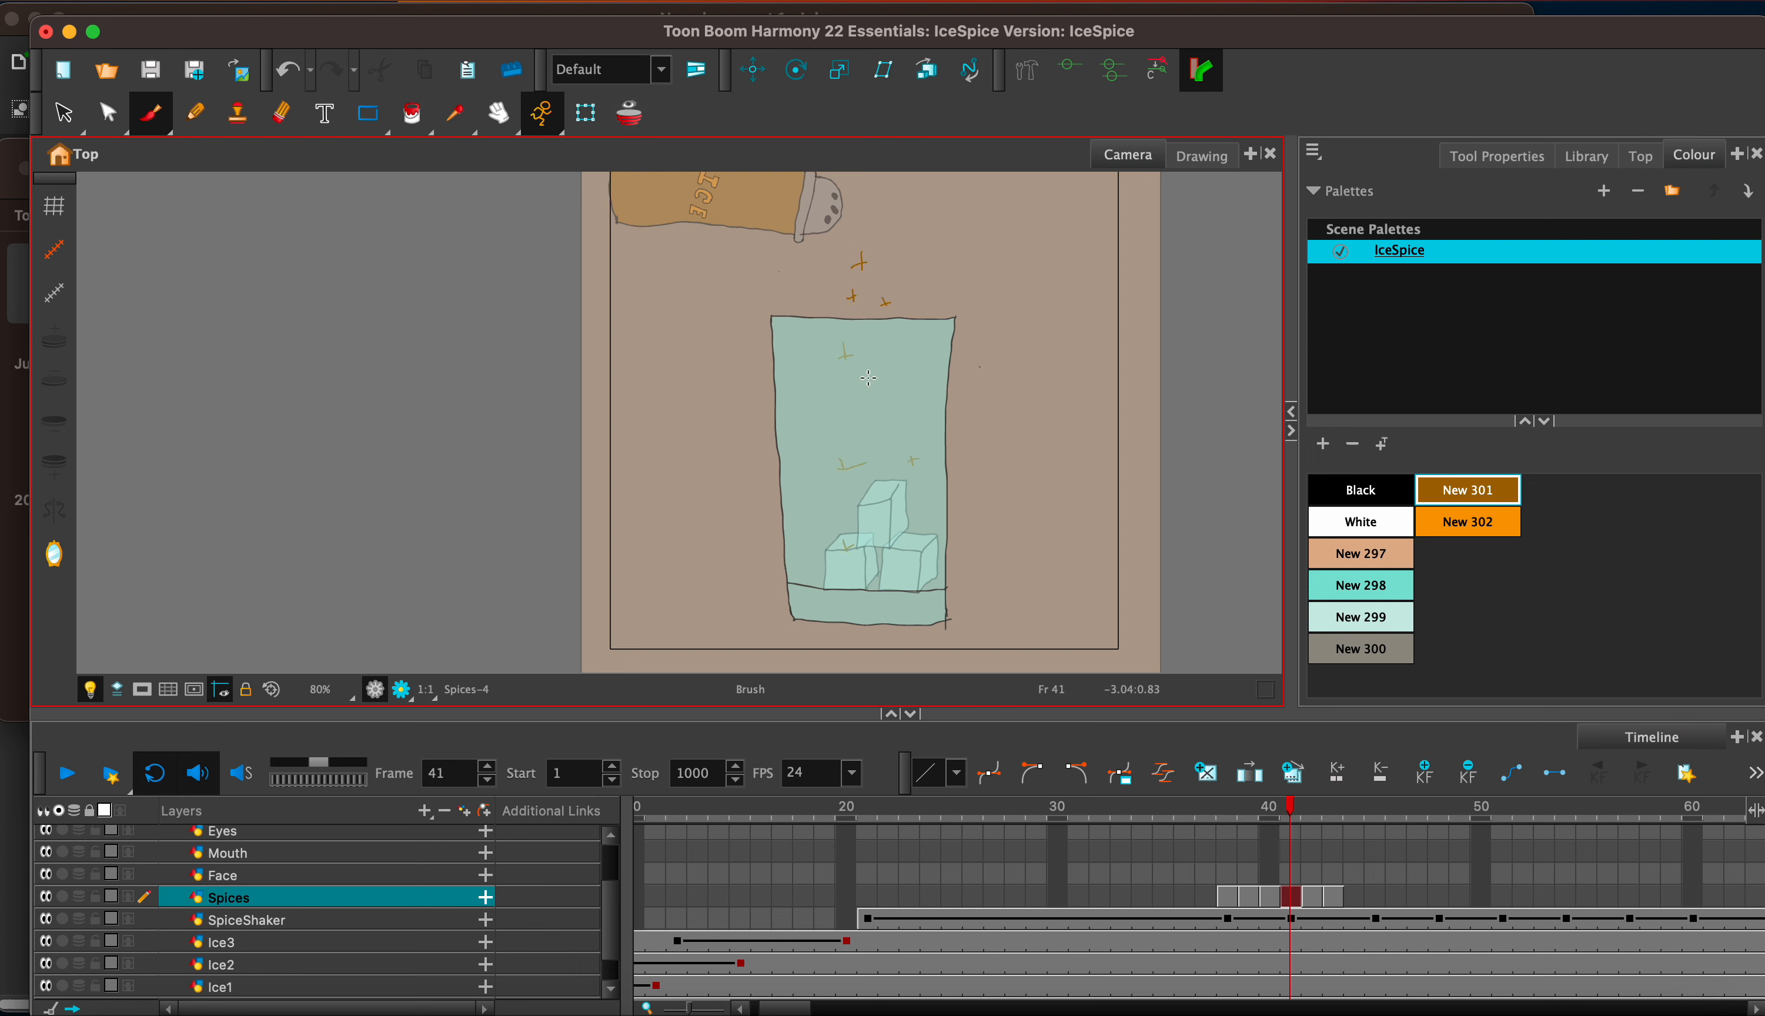
Step: At frame 41 of the Spices layer, brush additional crossed specks inside the glass, from its upper part down to the top ice cube
{"action": "left_click_drag", "start_coordinate": [882, 359], "coordinate": [894, 366]}
{"action": "left_click_drag", "start_coordinate": [861, 415], "coordinate": [908, 423]}
{"action": "left_click_drag", "start_coordinate": [880, 494], "coordinate": [888, 500]}
Step: Step back and forth through the Spices drawings at frames 39 to 43 to compare the falling specks
{"action": "key", "text": "comma"}
{"action": "key", "text": "comma"}
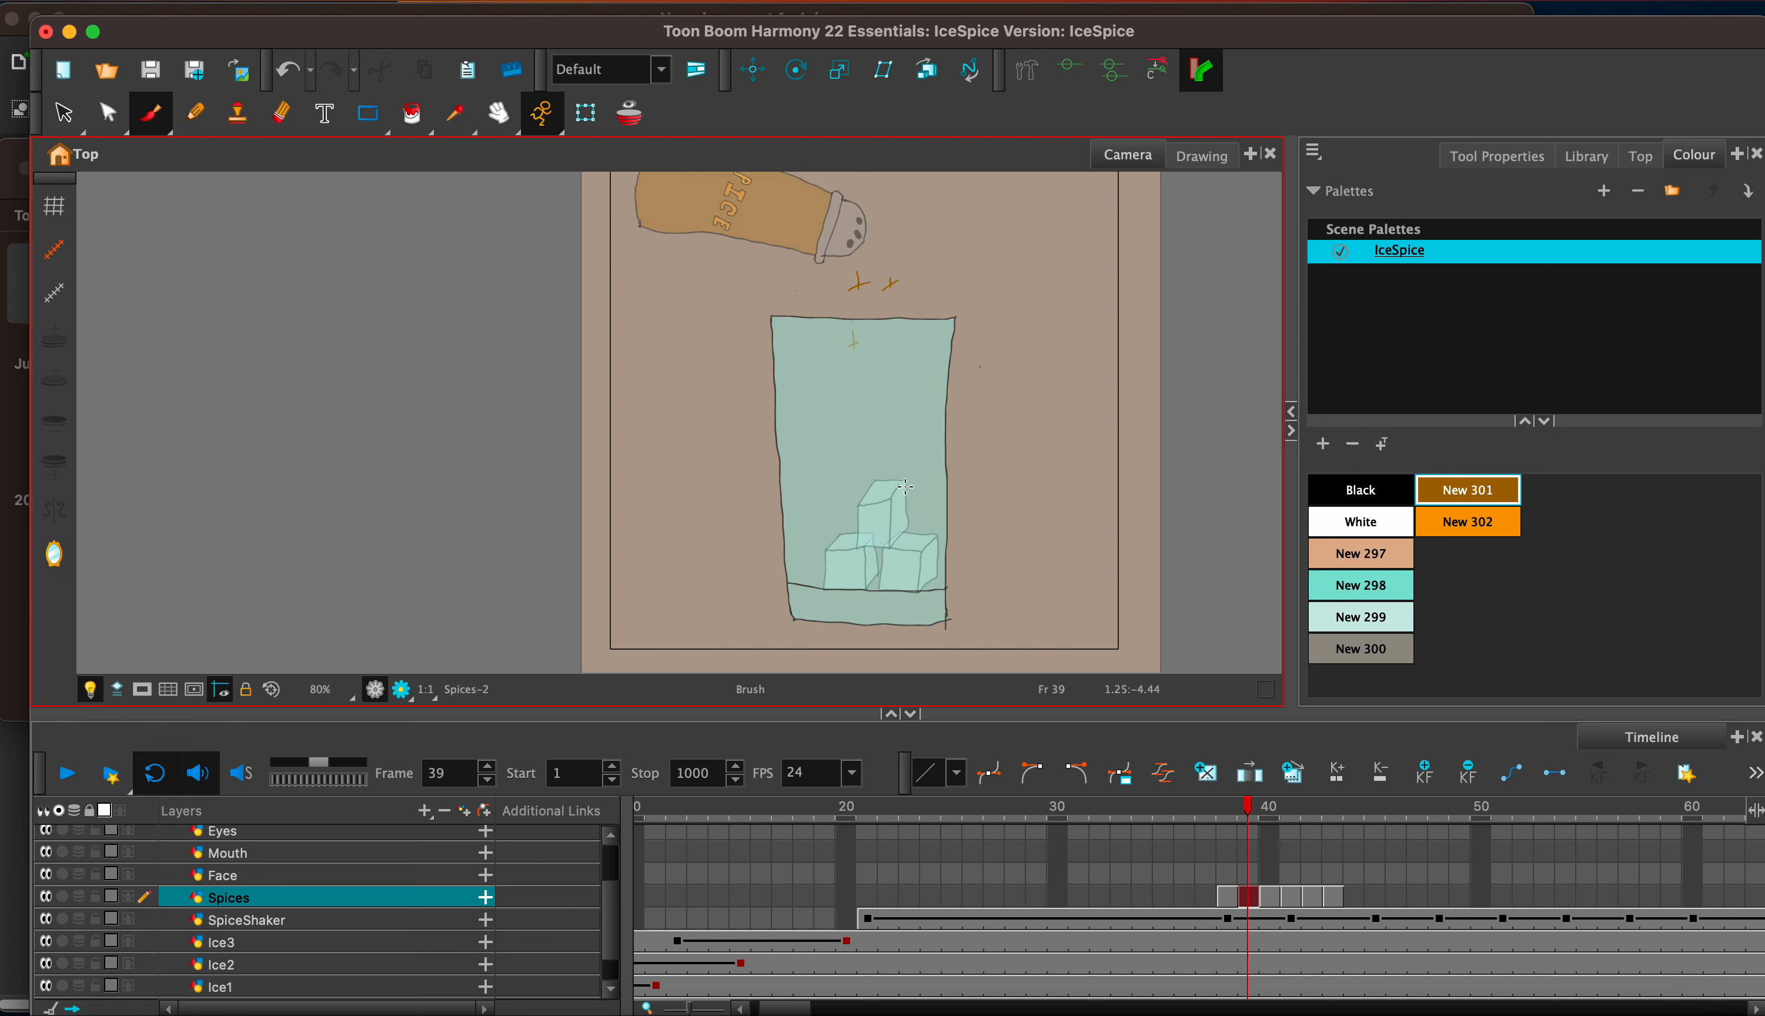
{"action": "key", "text": "period"}
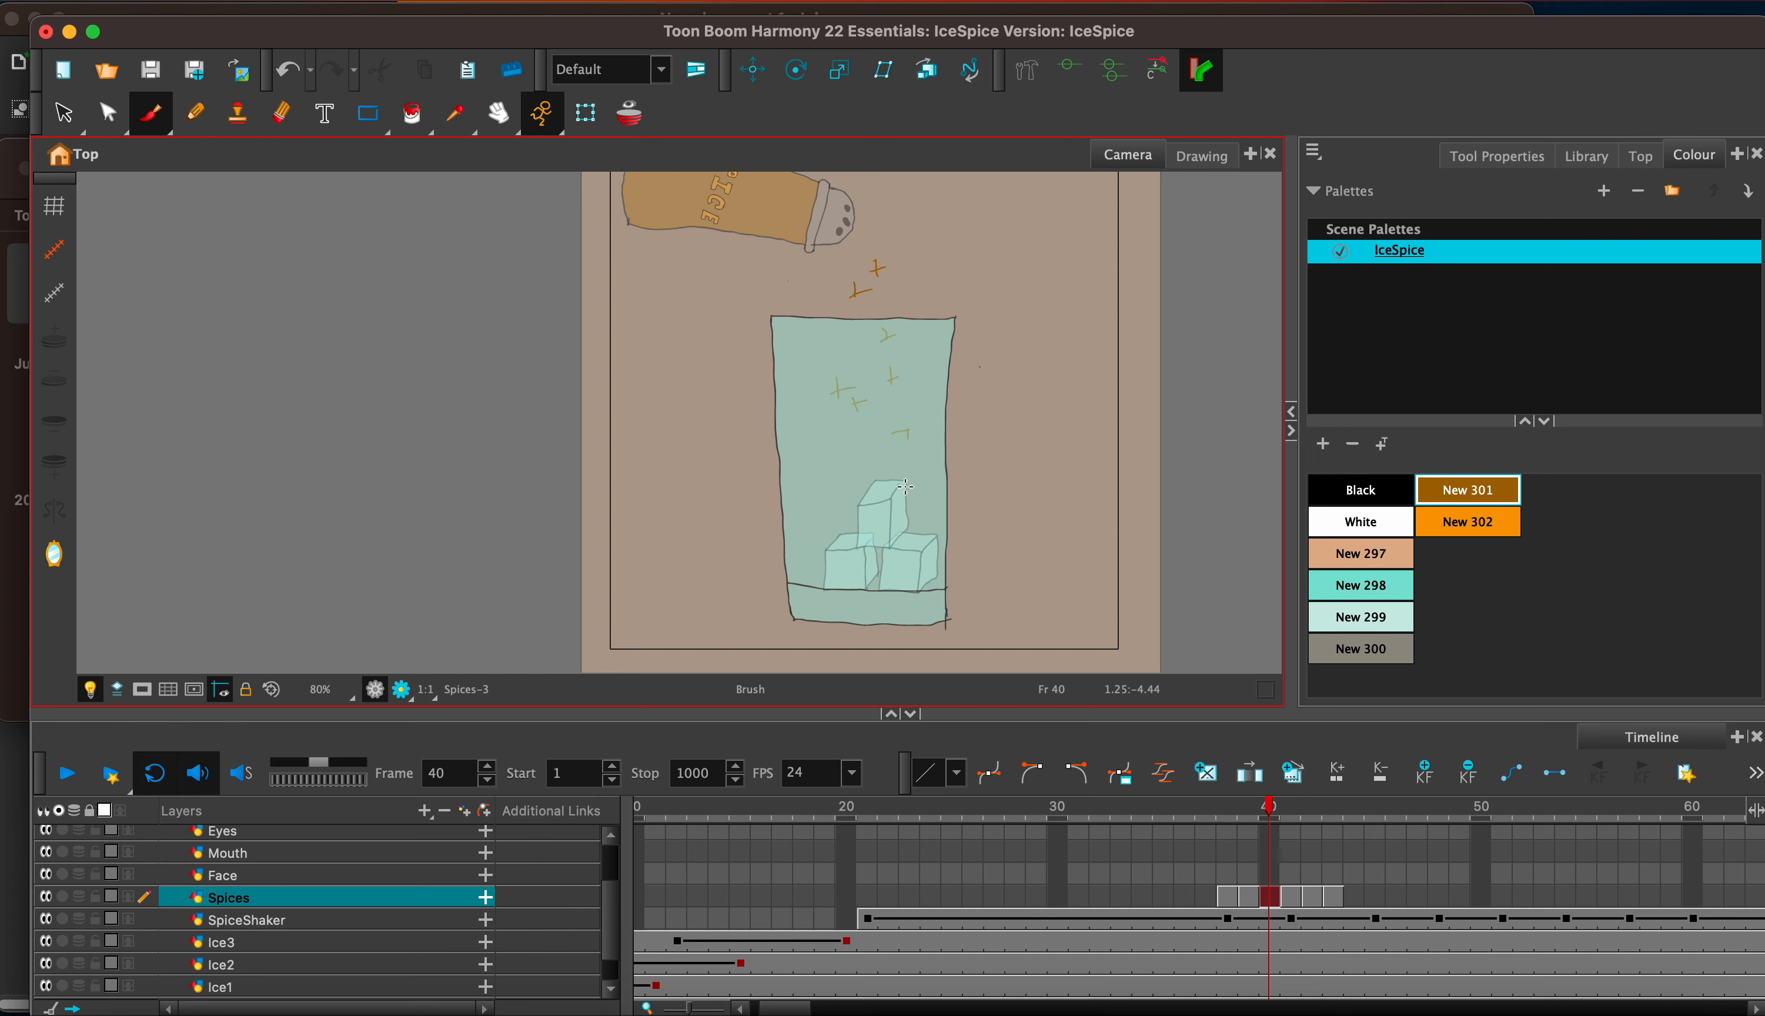
{"action": "key", "text": "period"}
{"action": "key", "text": "period"}
{"action": "key", "text": "period"}
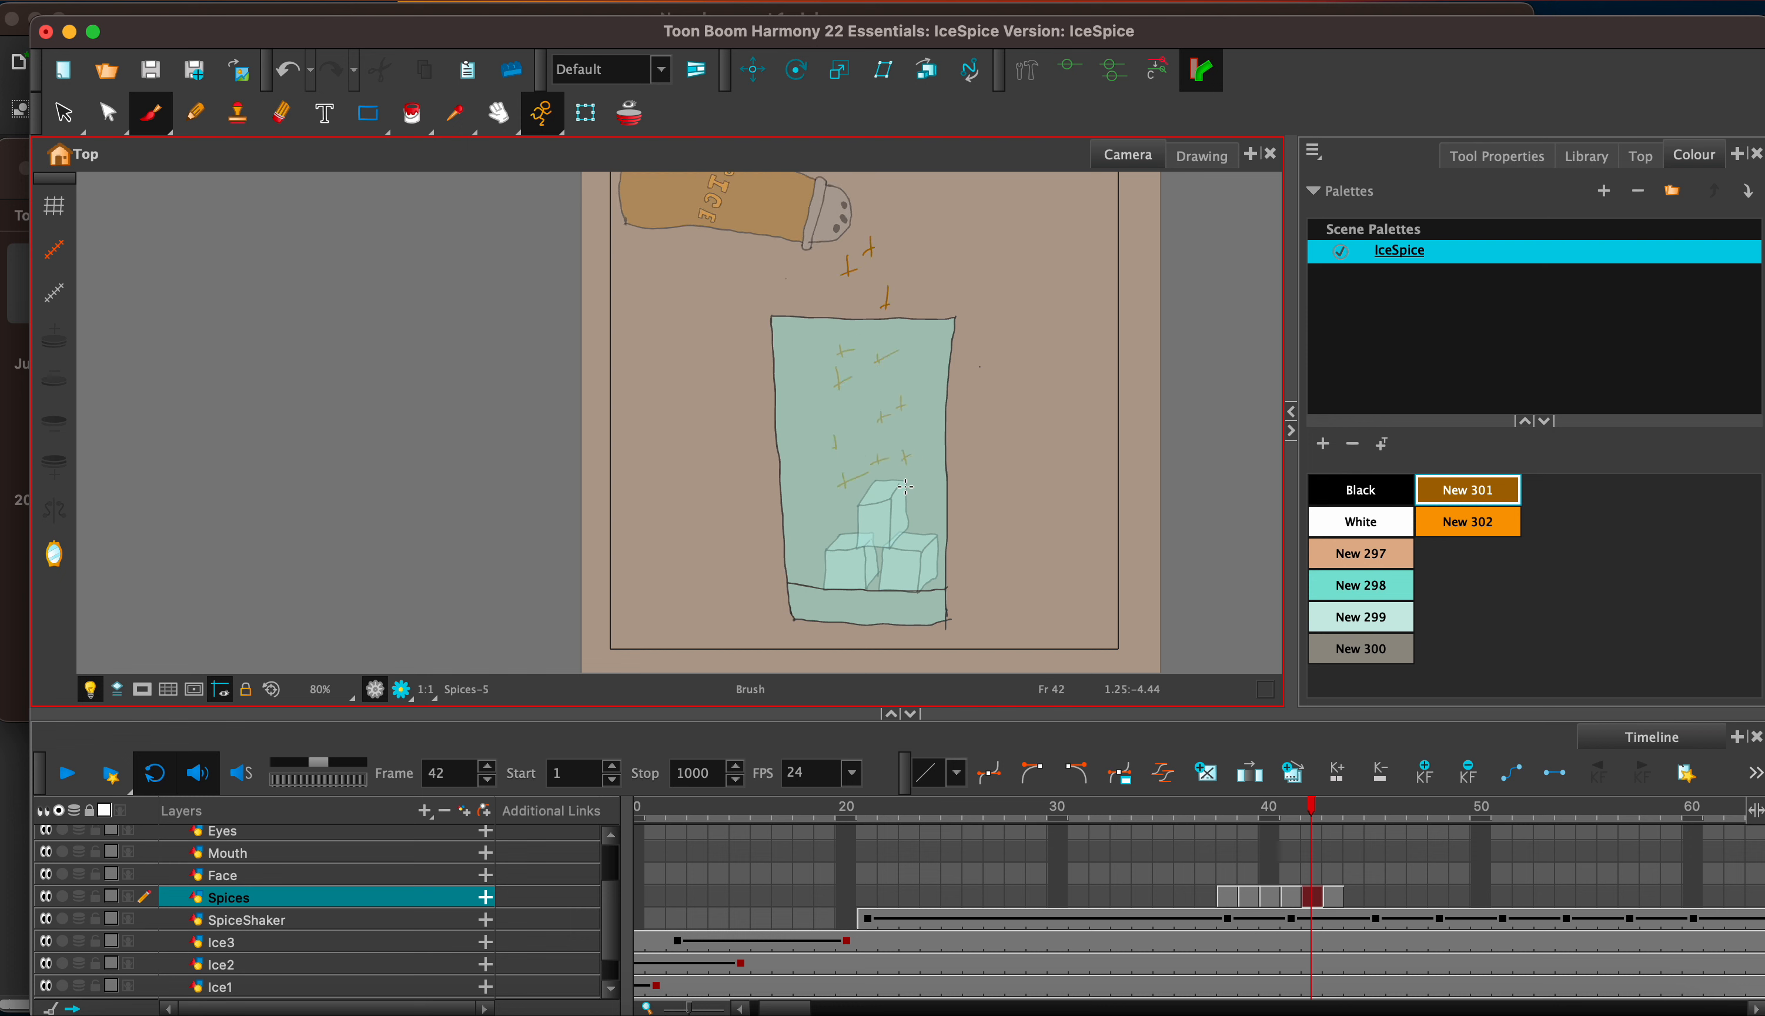
{"action": "key", "text": "comma"}
{"action": "key", "text": "comma"}
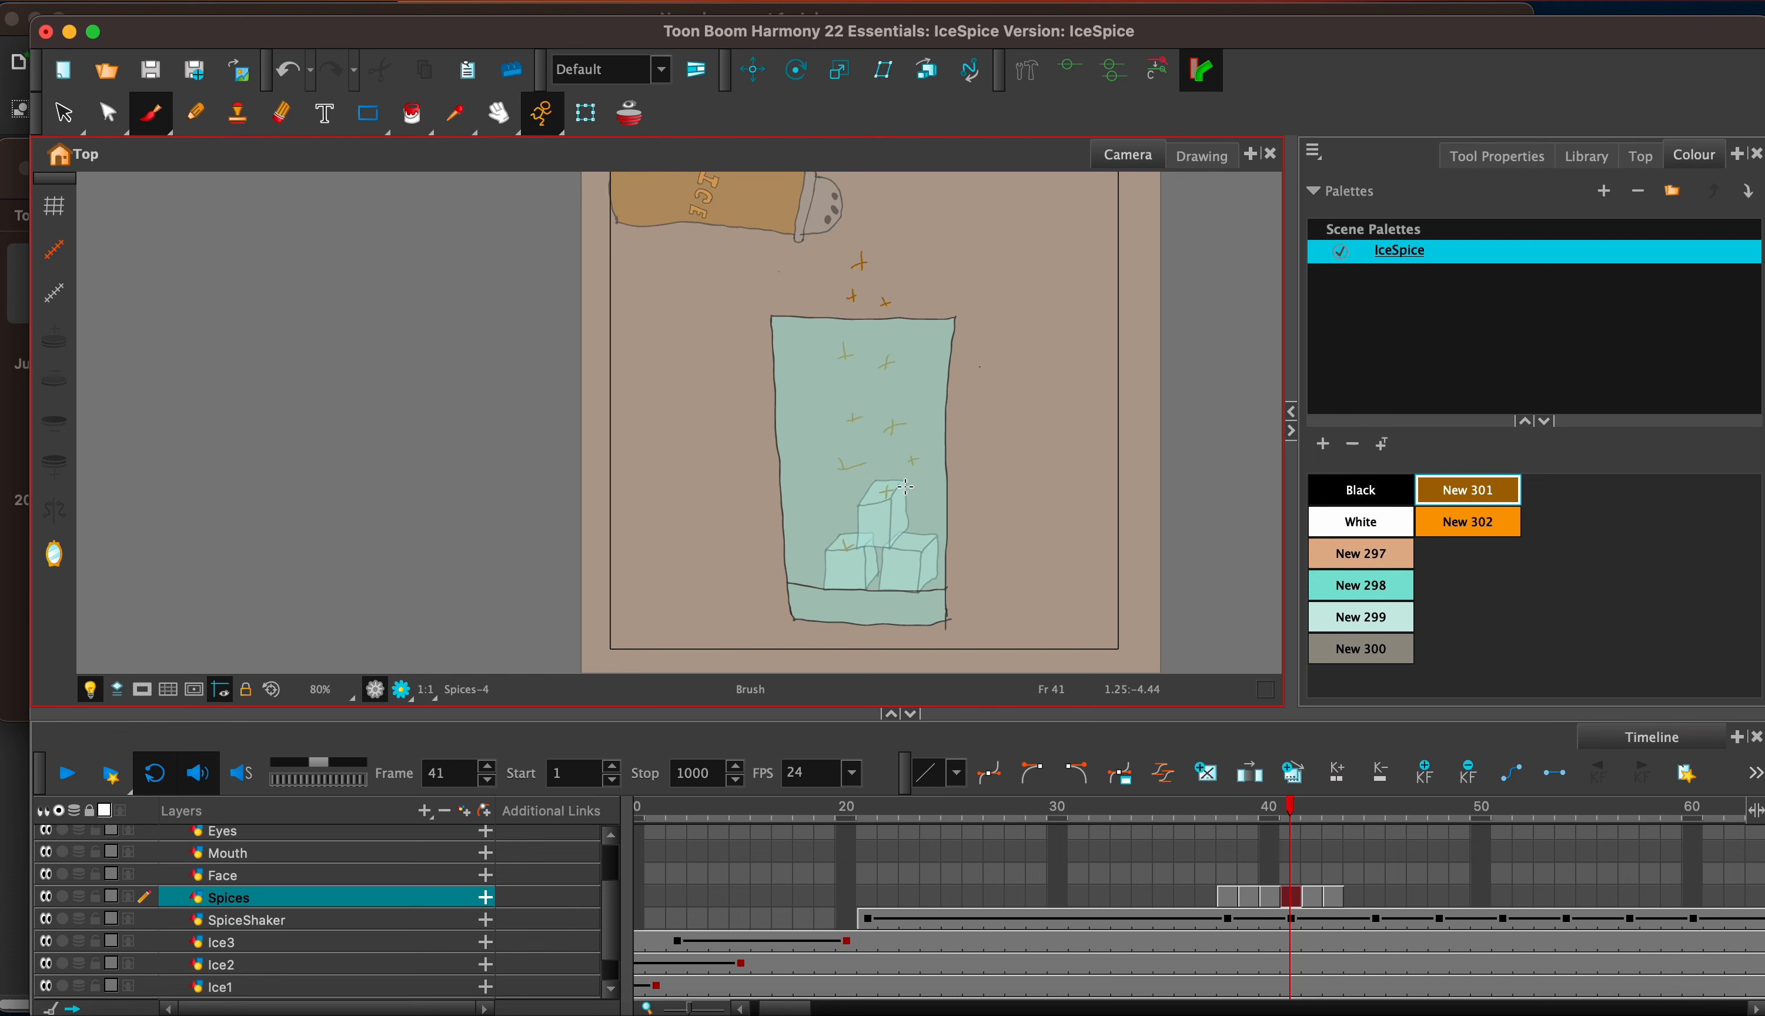
{"action": "key", "text": "period"}
{"action": "key", "text": "period"}
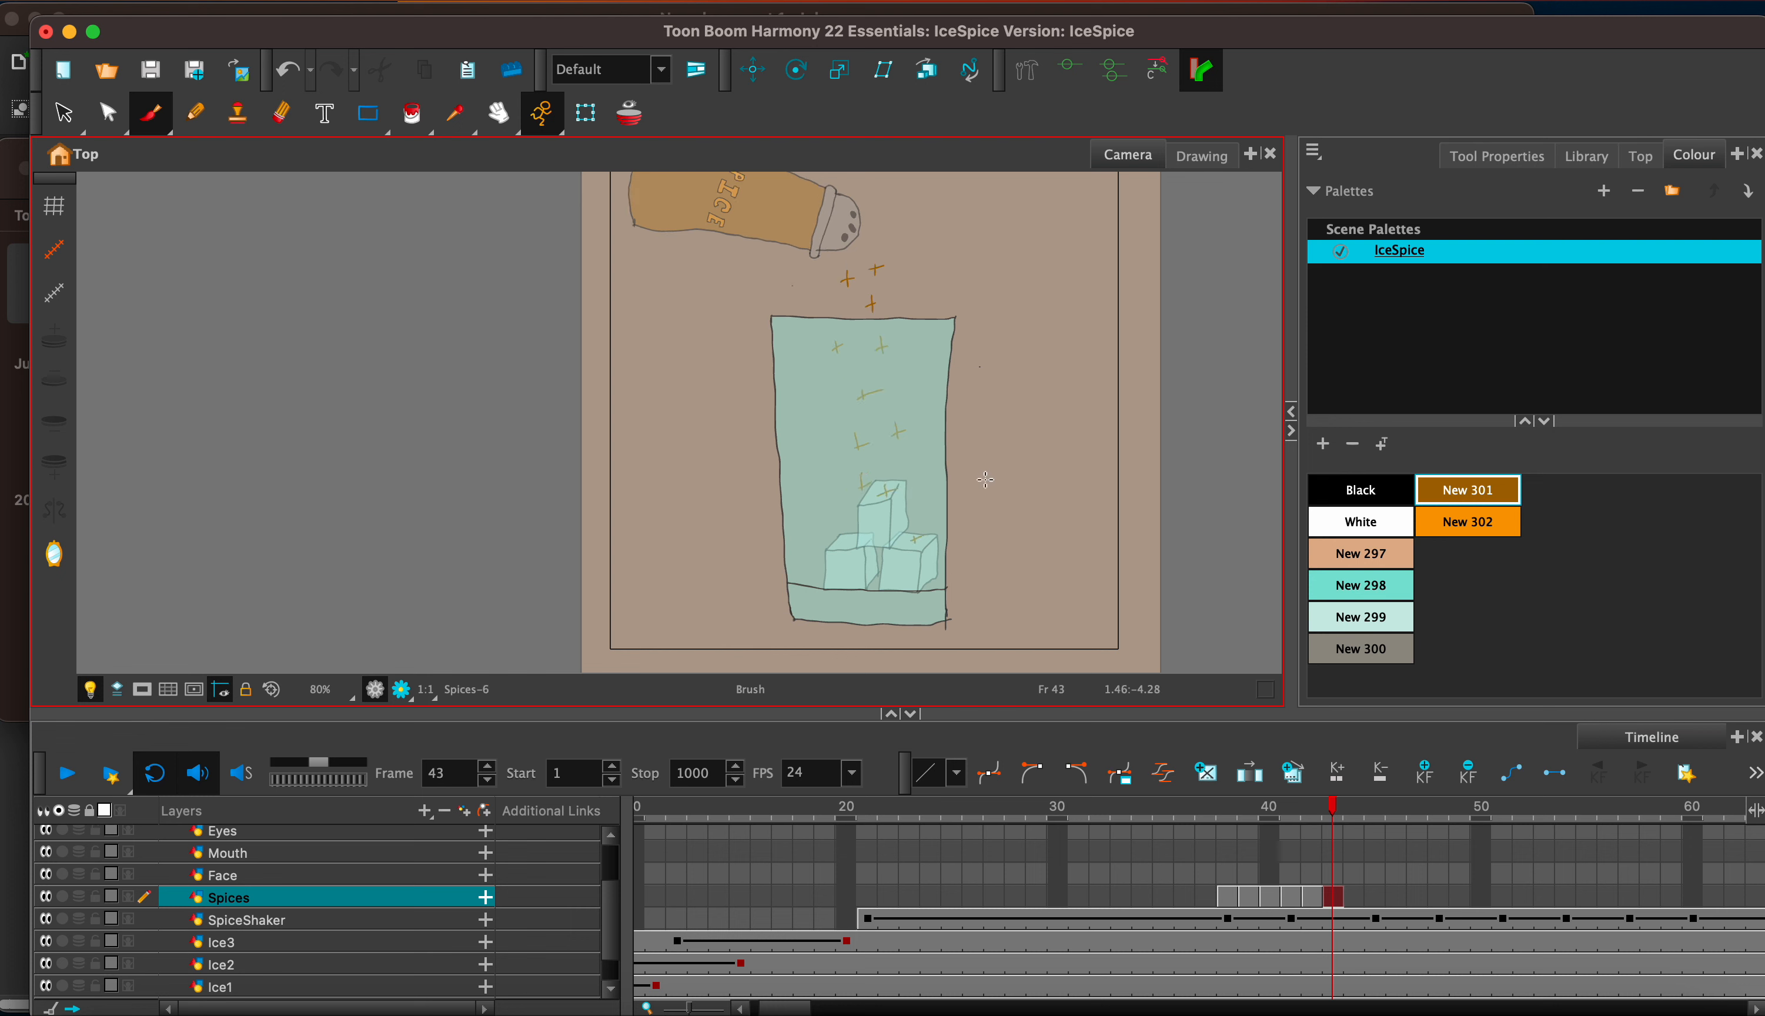
Step: Try to repeat the Spices drawings at frames 41 to 43 with Create Cycle set to 4 cycles
{"action": "left_click", "coordinate": [1294, 901], "text": "shift"}
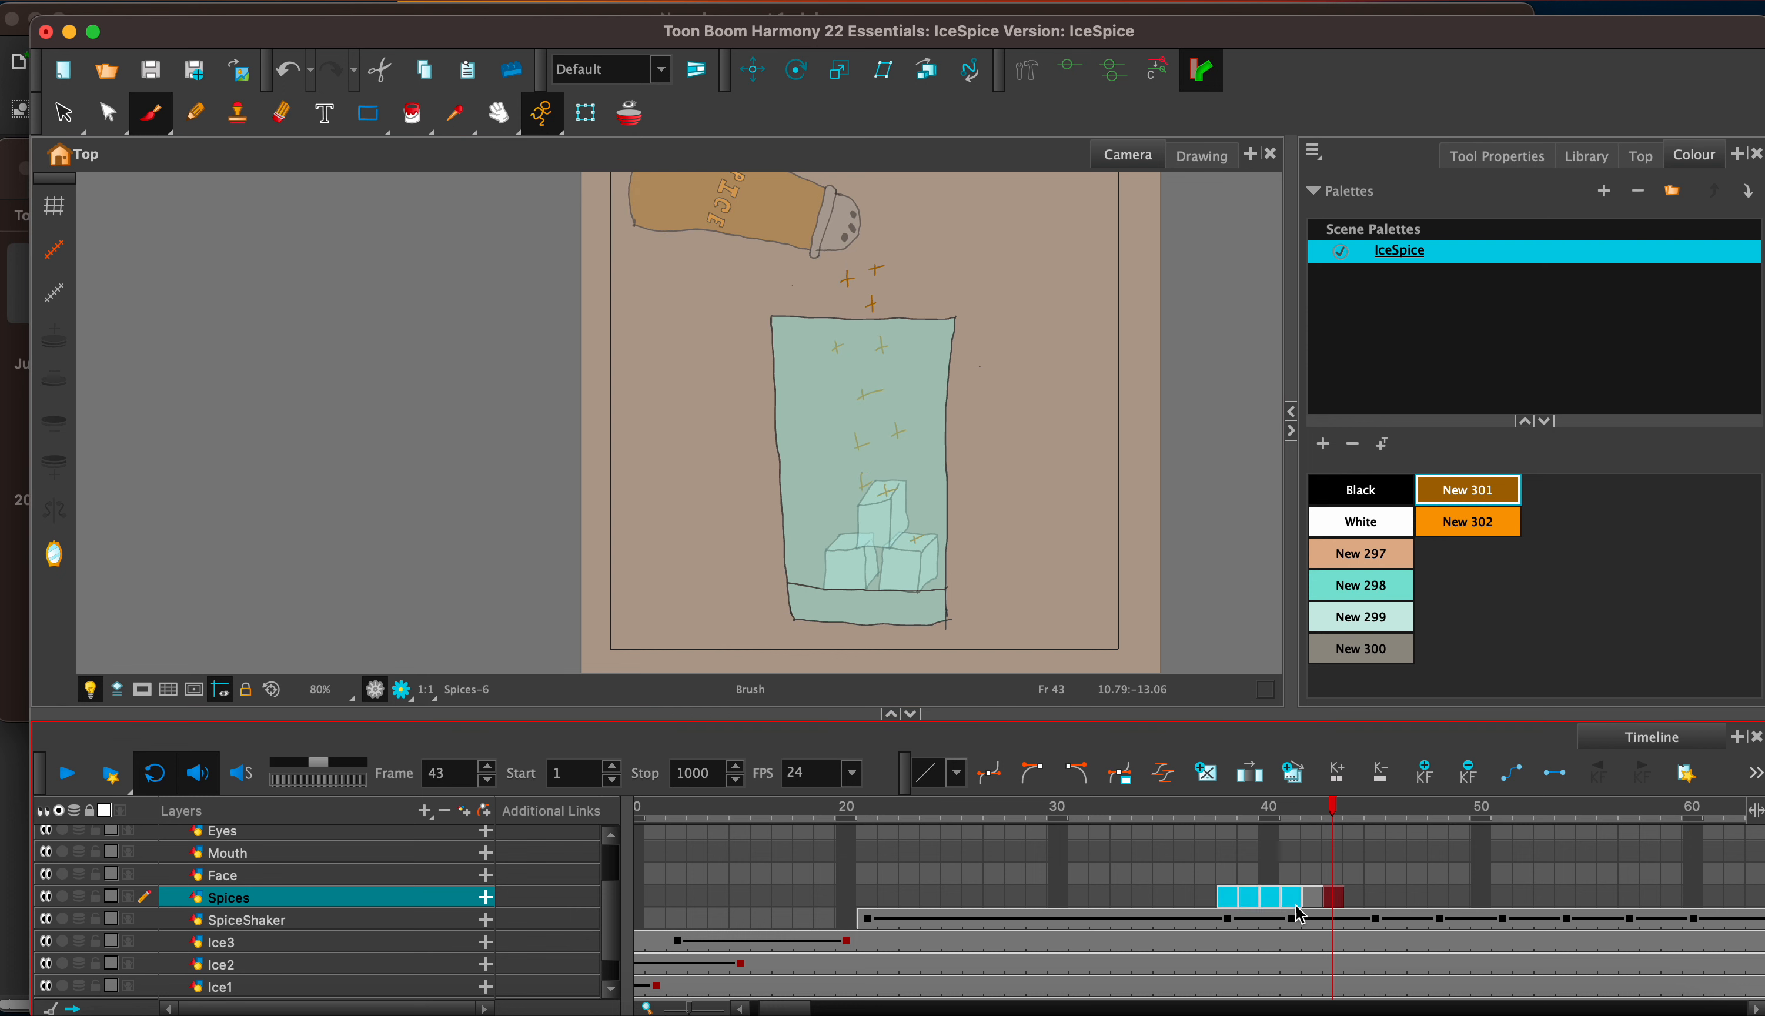
{"action": "left_click", "coordinate": [1307, 903]}
{"action": "left_click", "coordinate": [1289, 900]}
{"action": "left_click", "coordinate": [1327, 898], "text": "shift"}
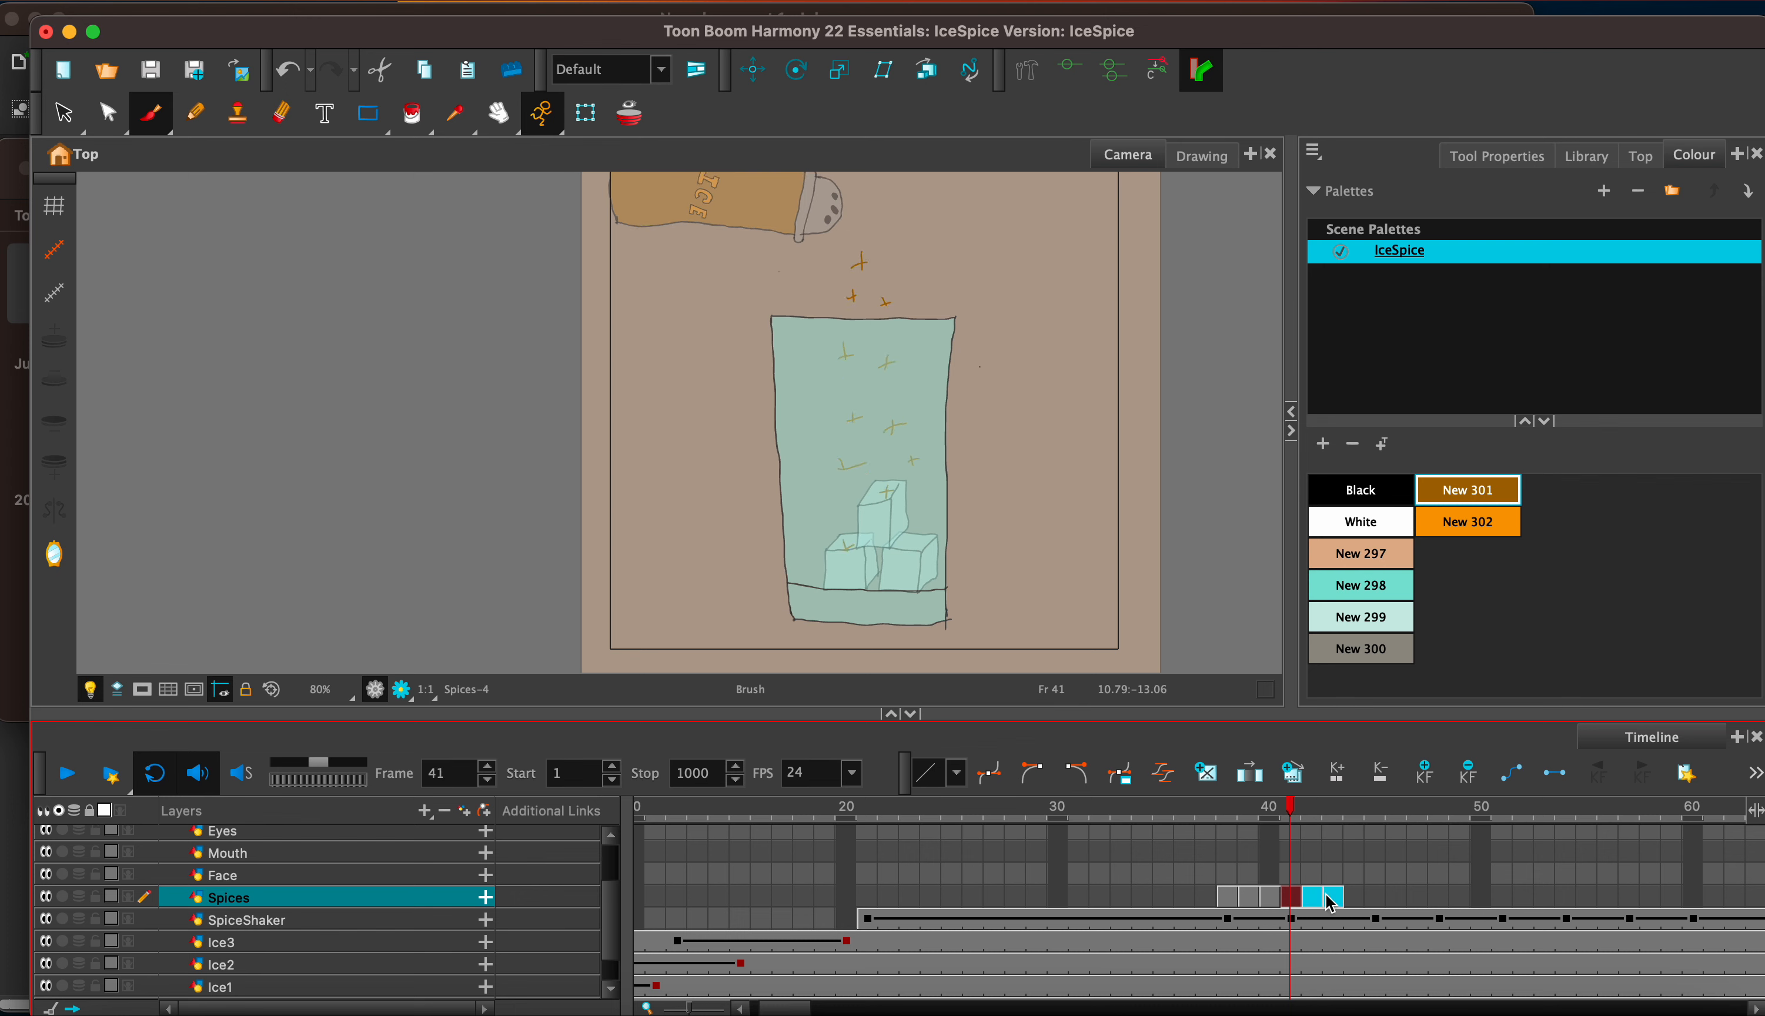
{"action": "right_click", "coordinate": [1330, 904]}
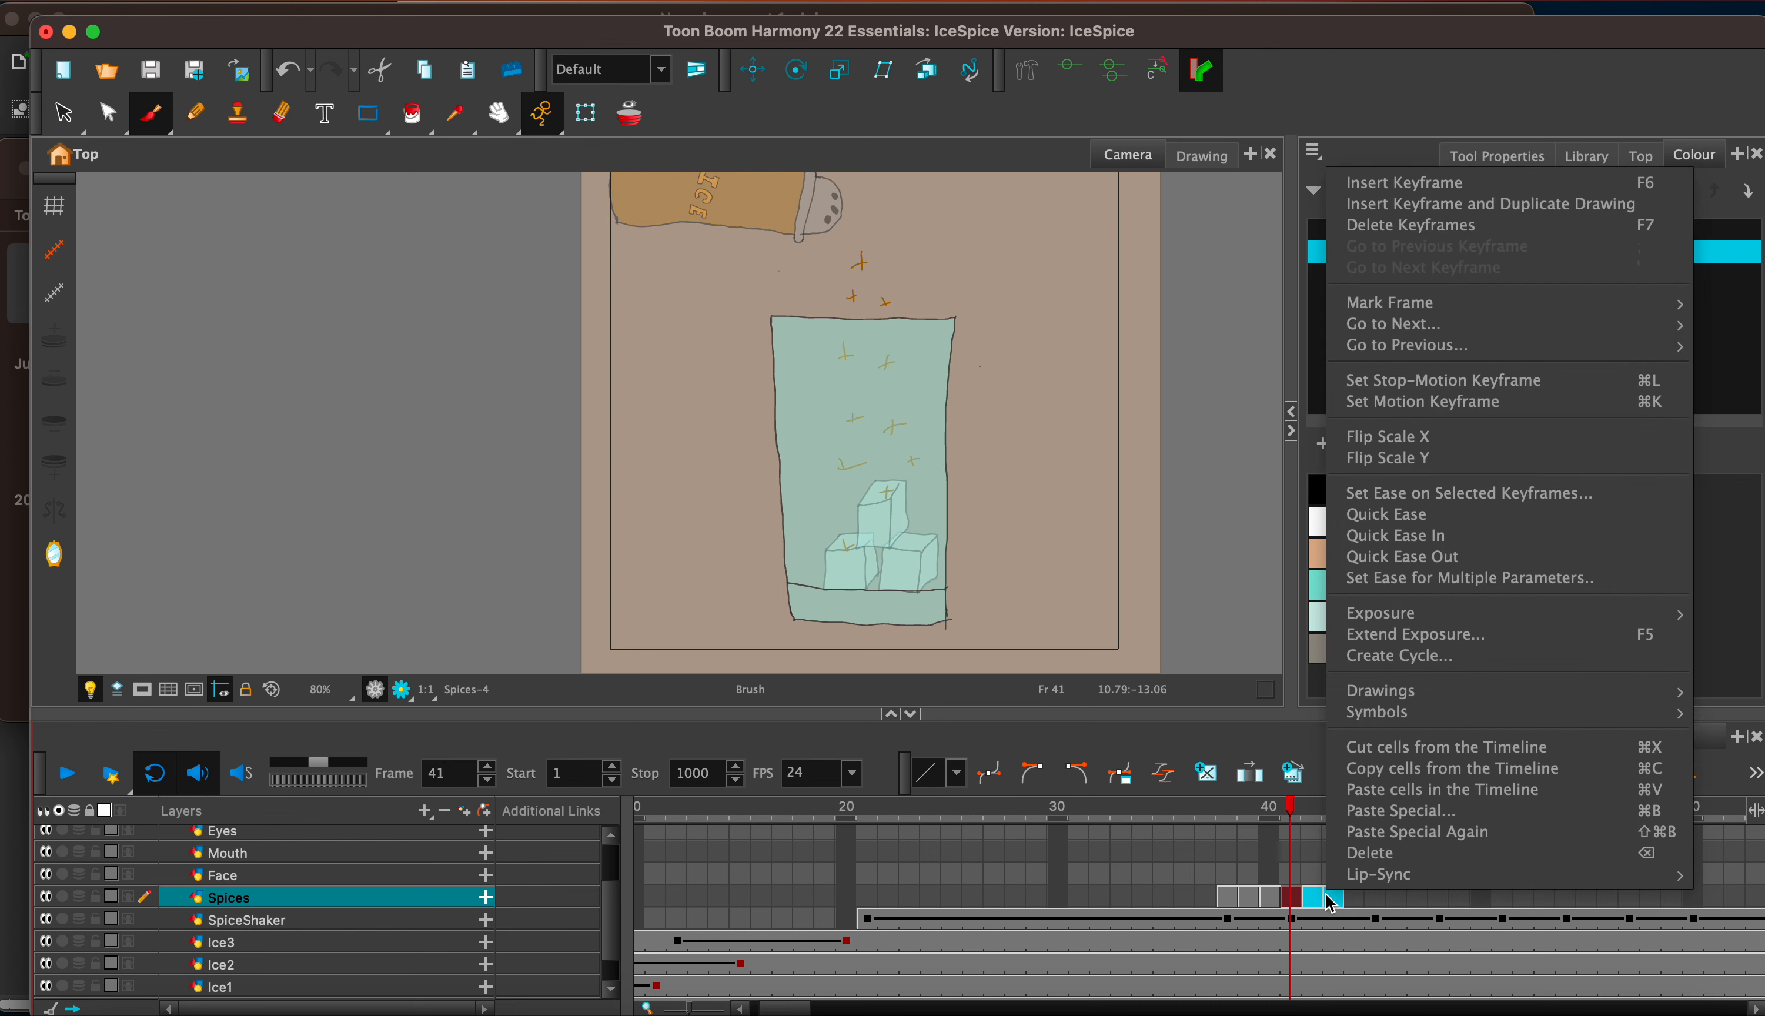
{"action": "left_click", "coordinate": [1408, 657]}
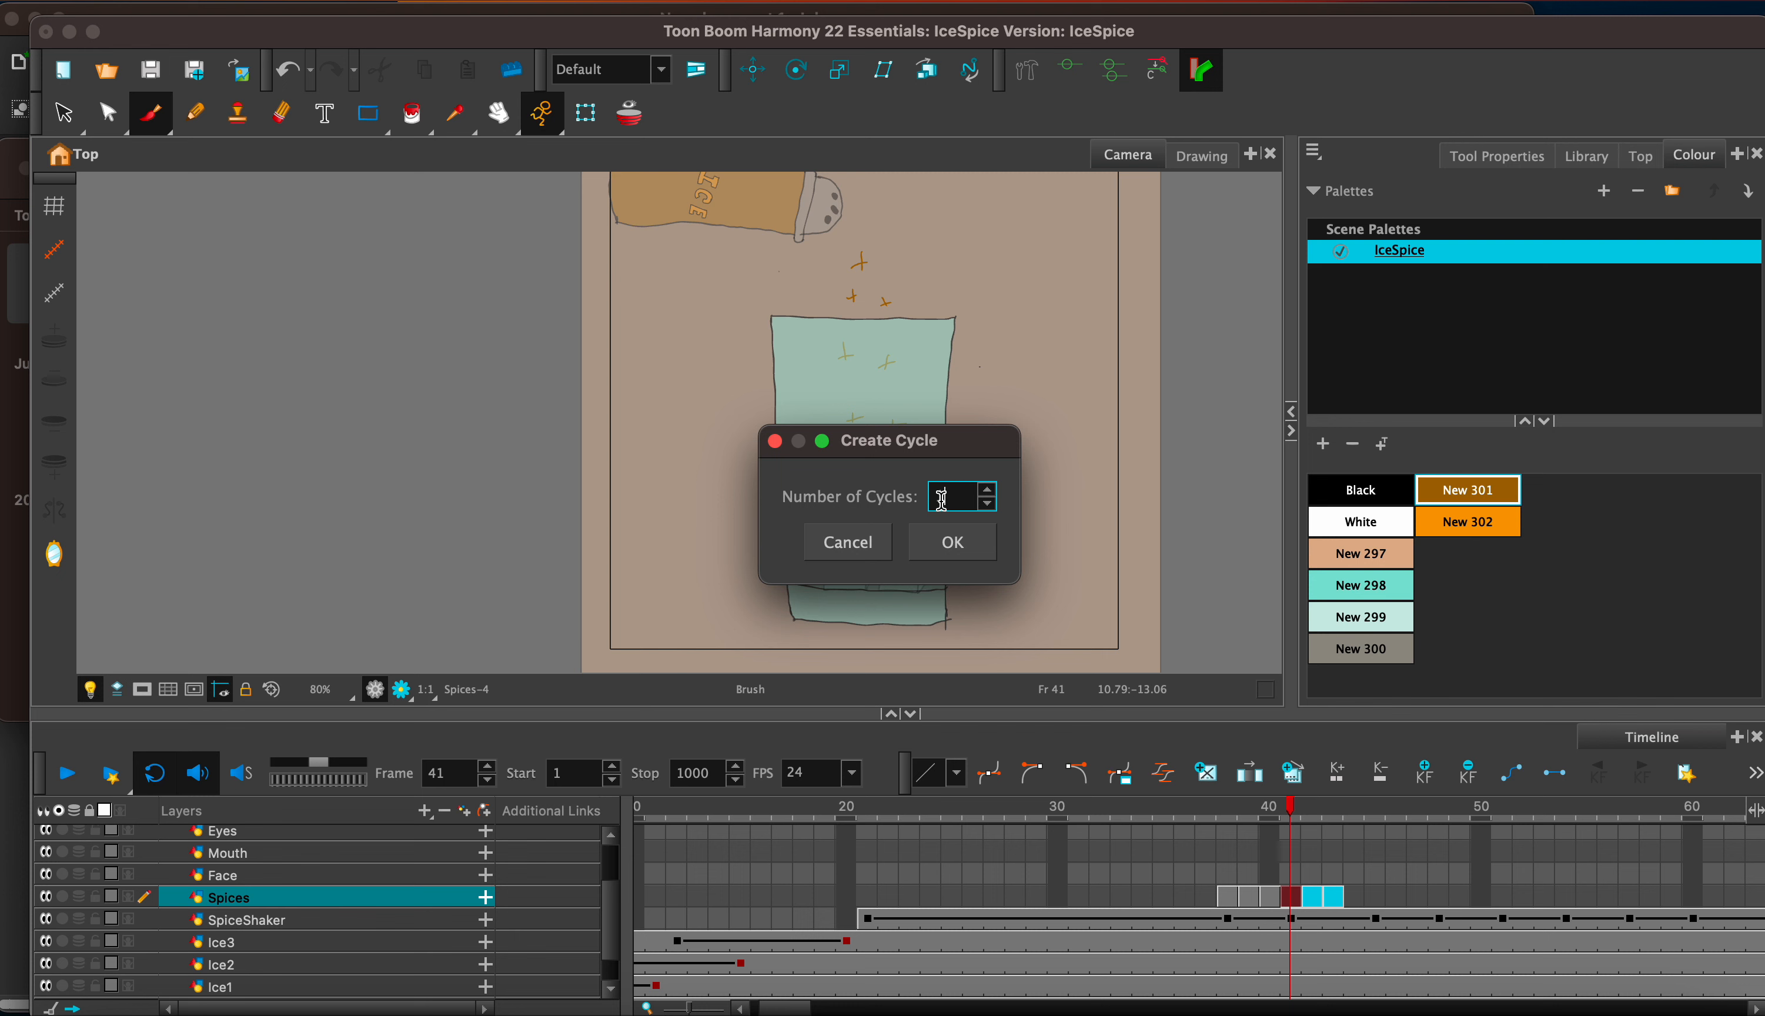
{"action": "key", "text": "BackSpace"}
{"action": "type", "text": "4"}
{"action": "key", "text": "Return"}
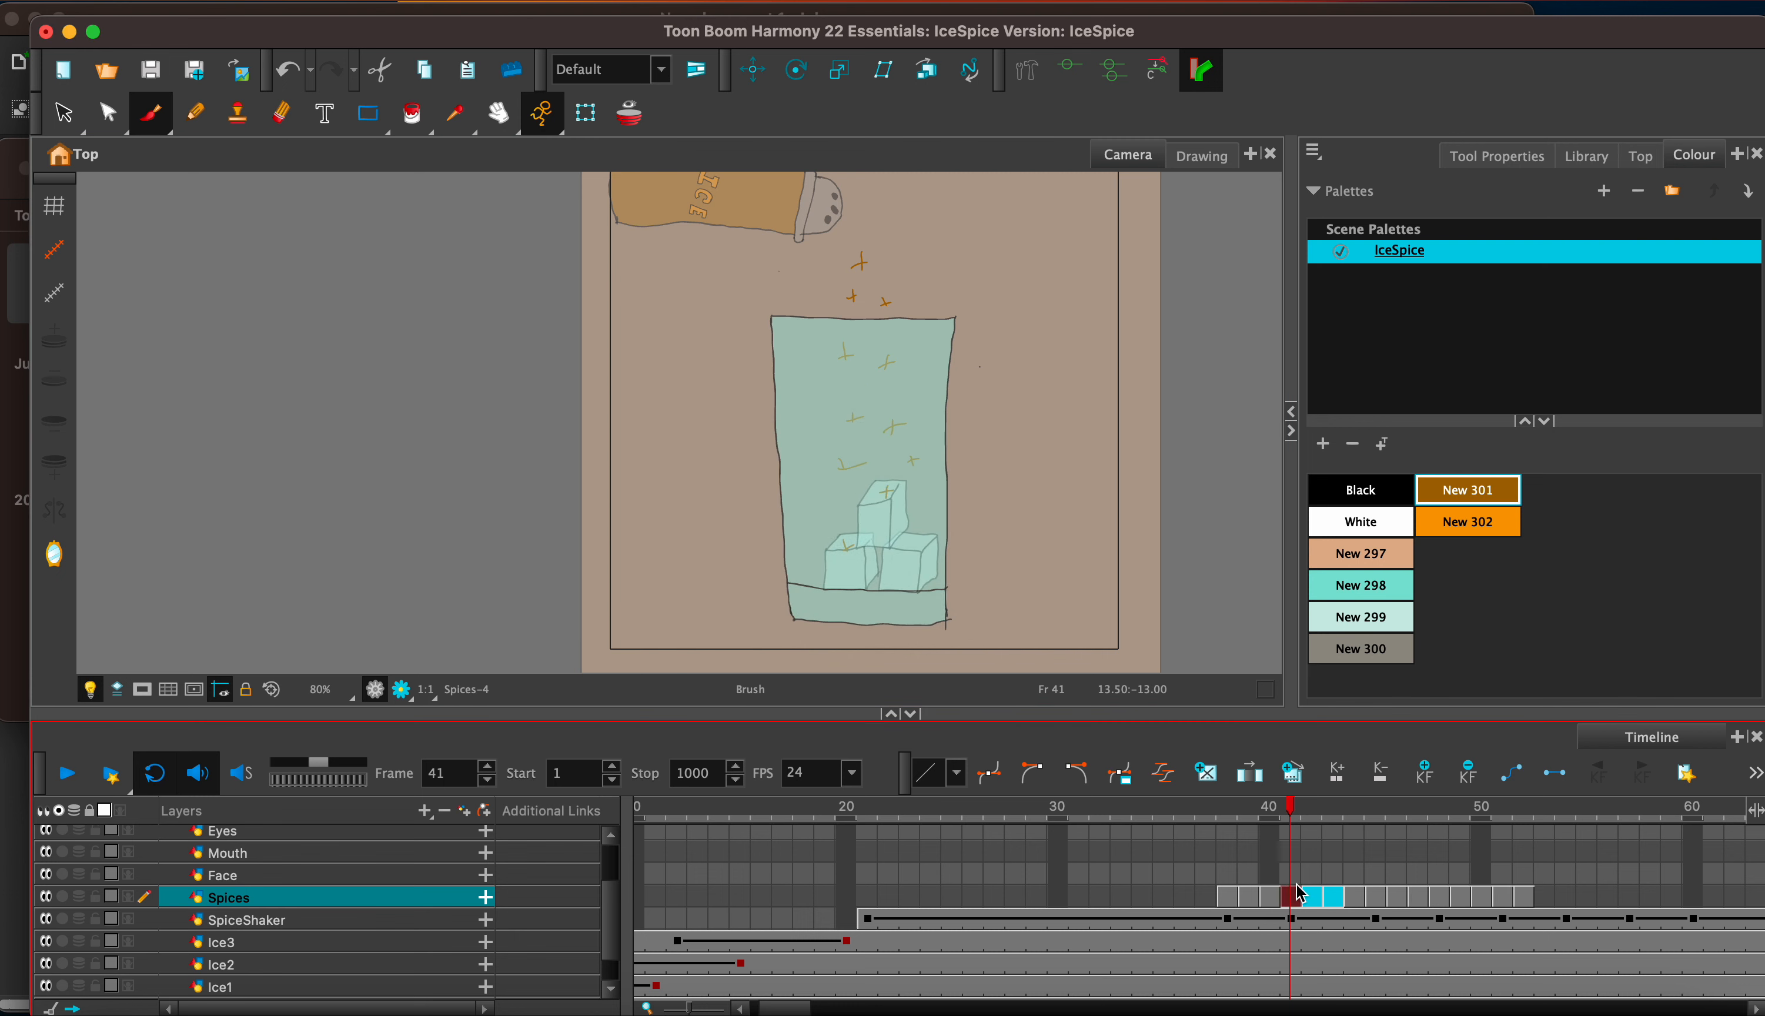
{"action": "key", "text": "super+z"}
Step: Use Create Cycle to repeat the Spices drawings of frames 41 to 43 through frame 58
{"action": "right_click", "coordinate": [1309, 897]}
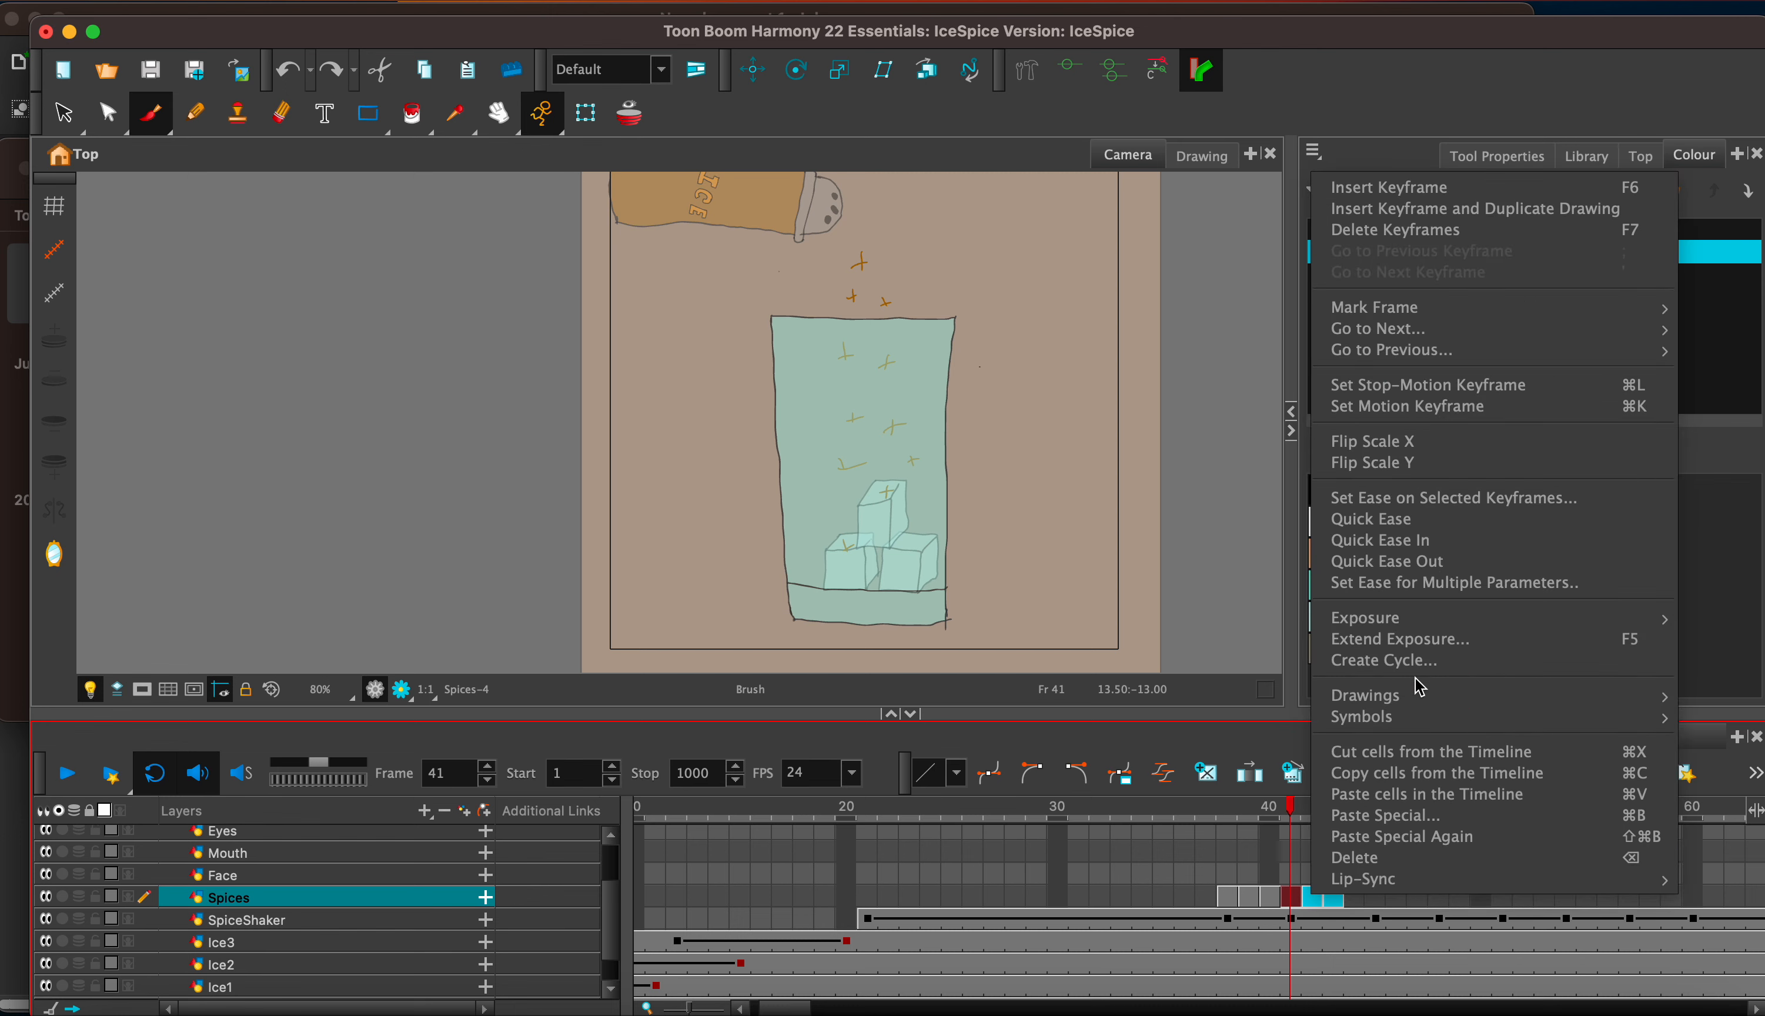
{"action": "left_click", "coordinate": [1395, 662]}
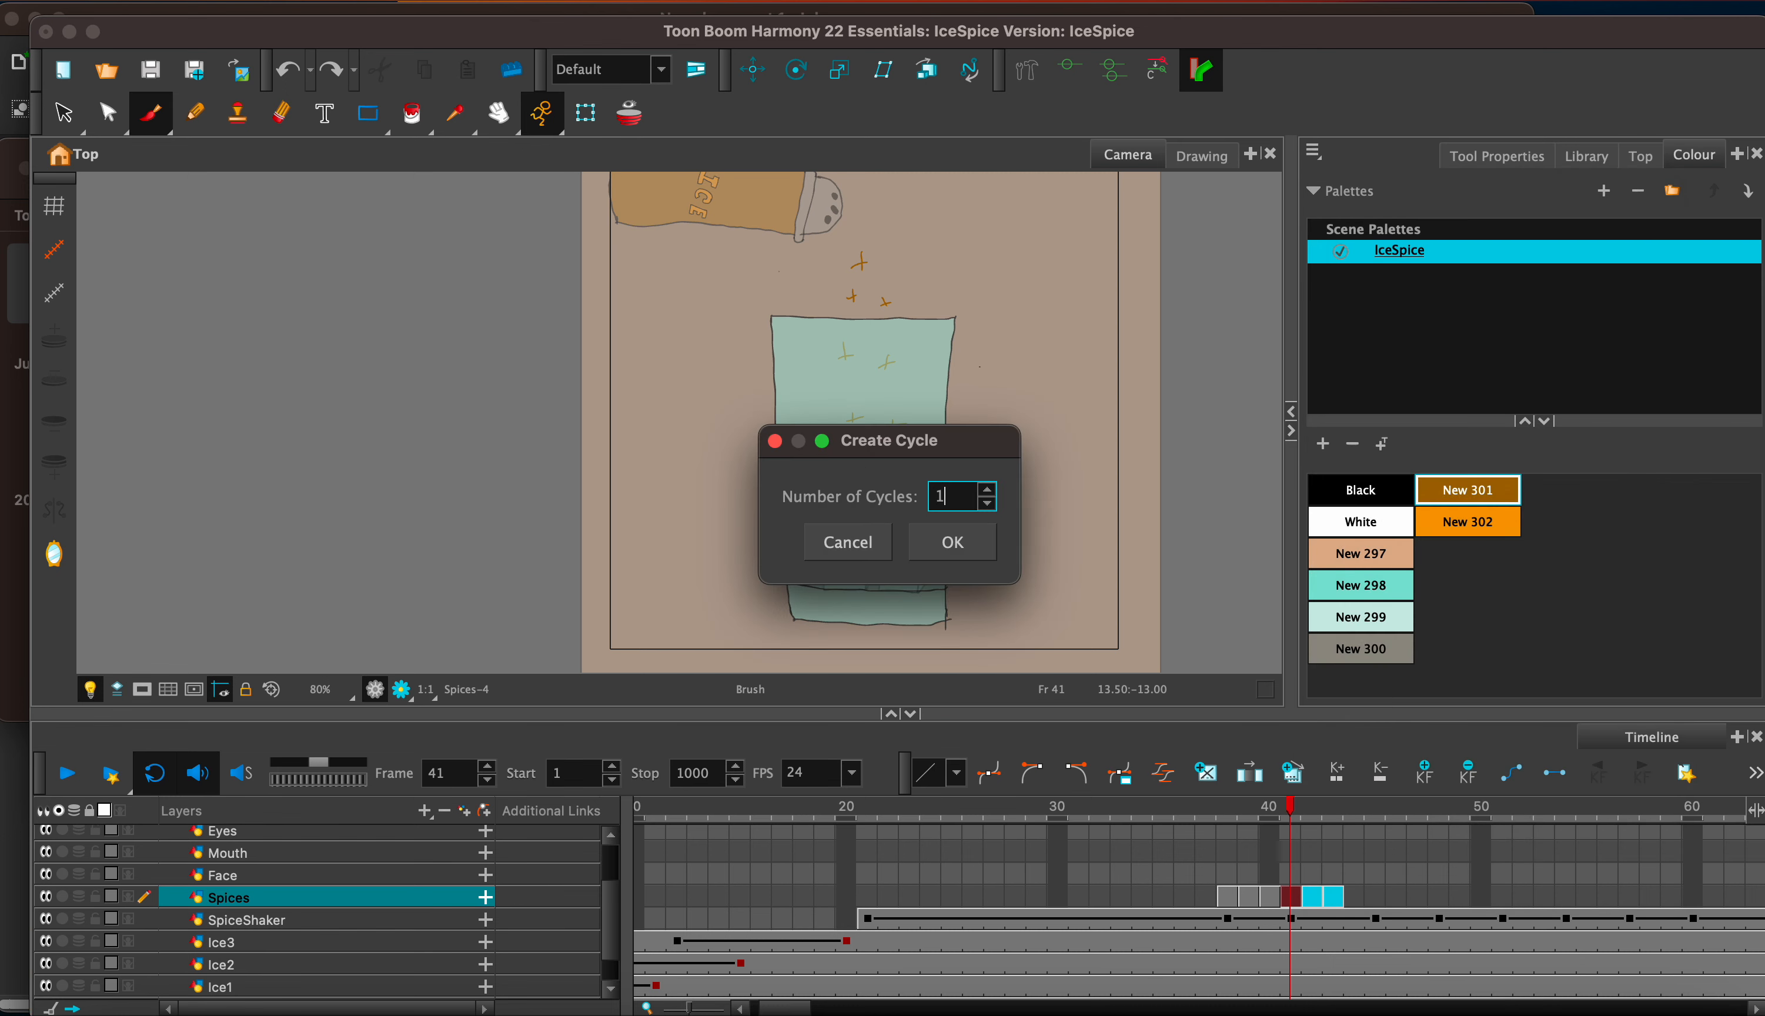
{"action": "key", "text": "Return"}
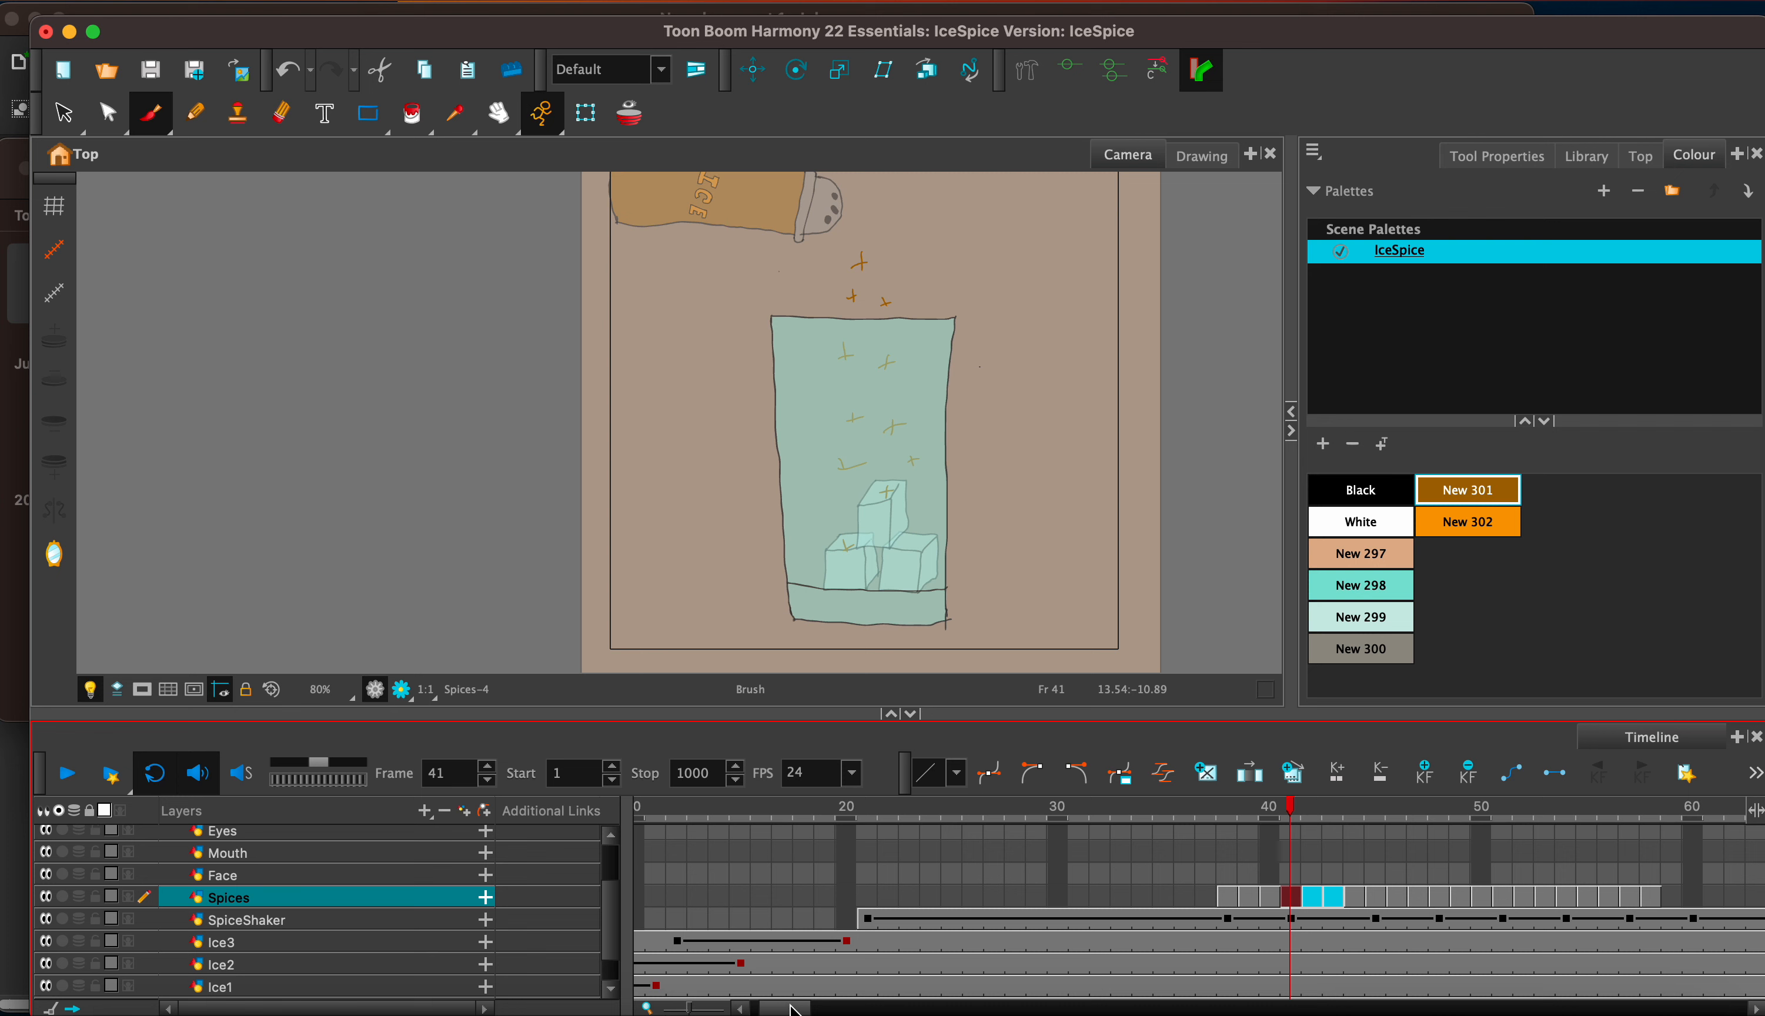
{"action": "left_click_drag", "start_coordinate": [791, 1009], "coordinate": [817, 1009]}
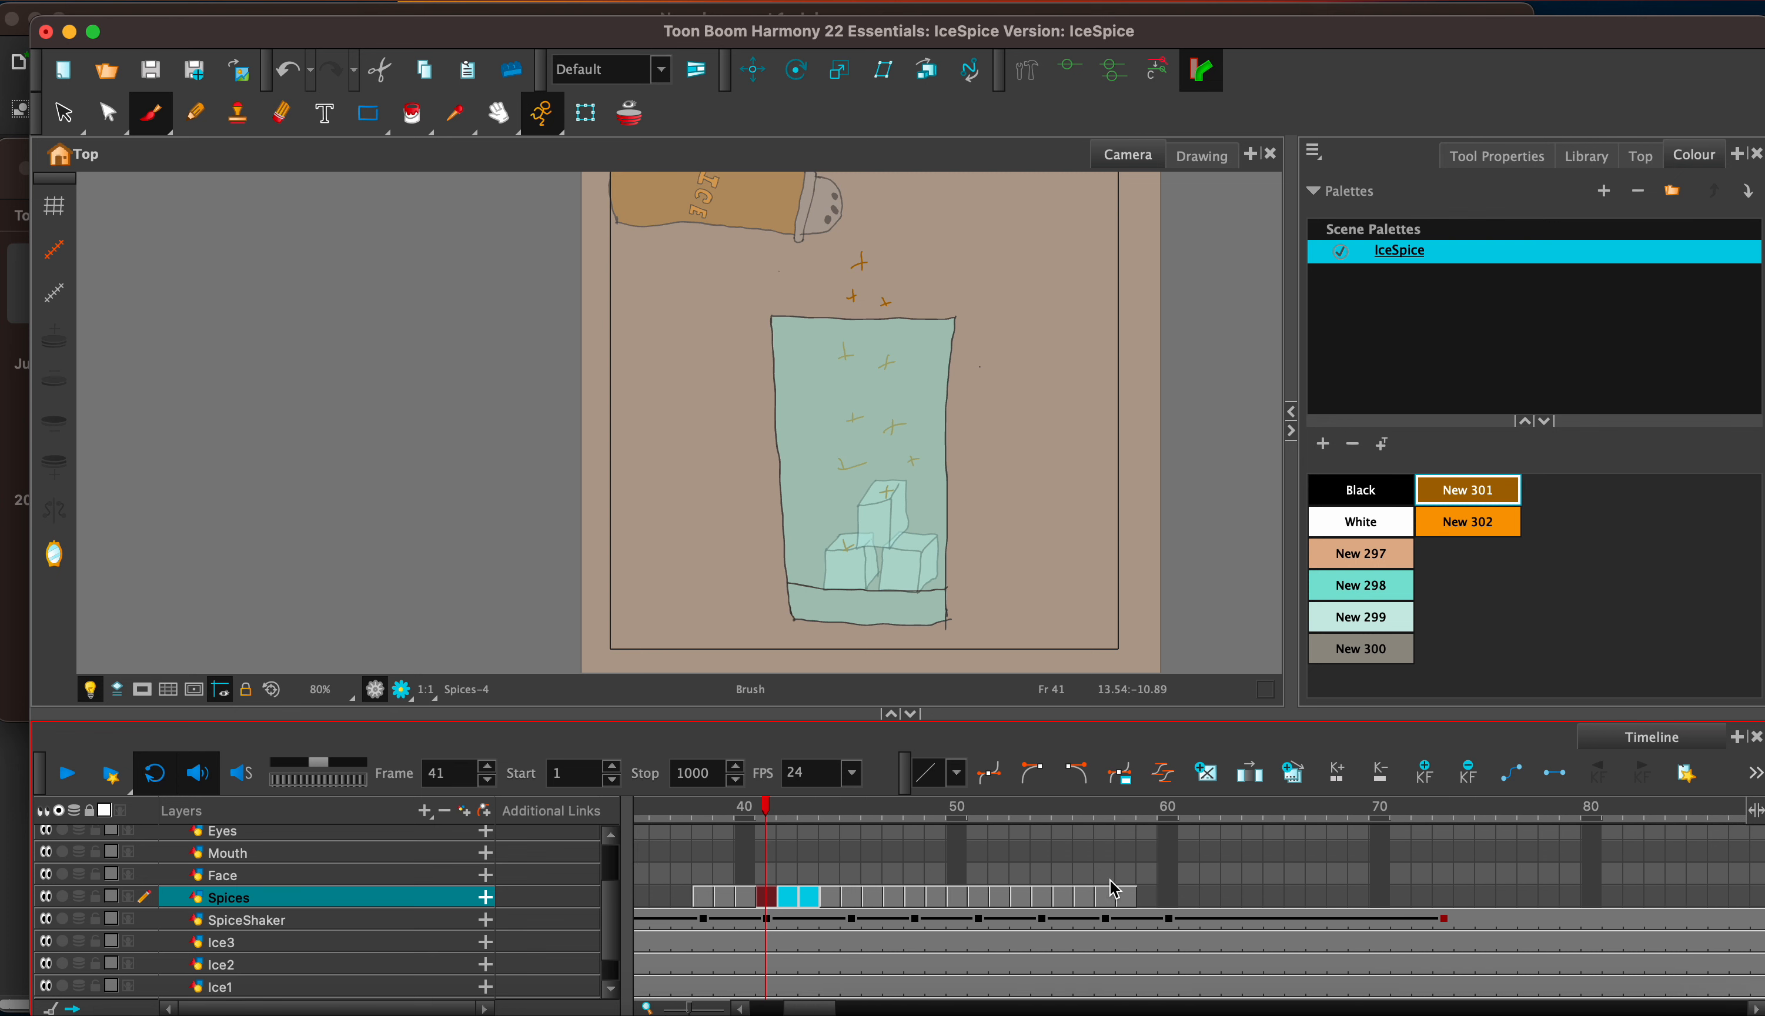
Step: Clear the Spices drawing at frame 61 and draw small crosses scattered over the ice cubes there
{"action": "left_click", "coordinate": [1152, 898]}
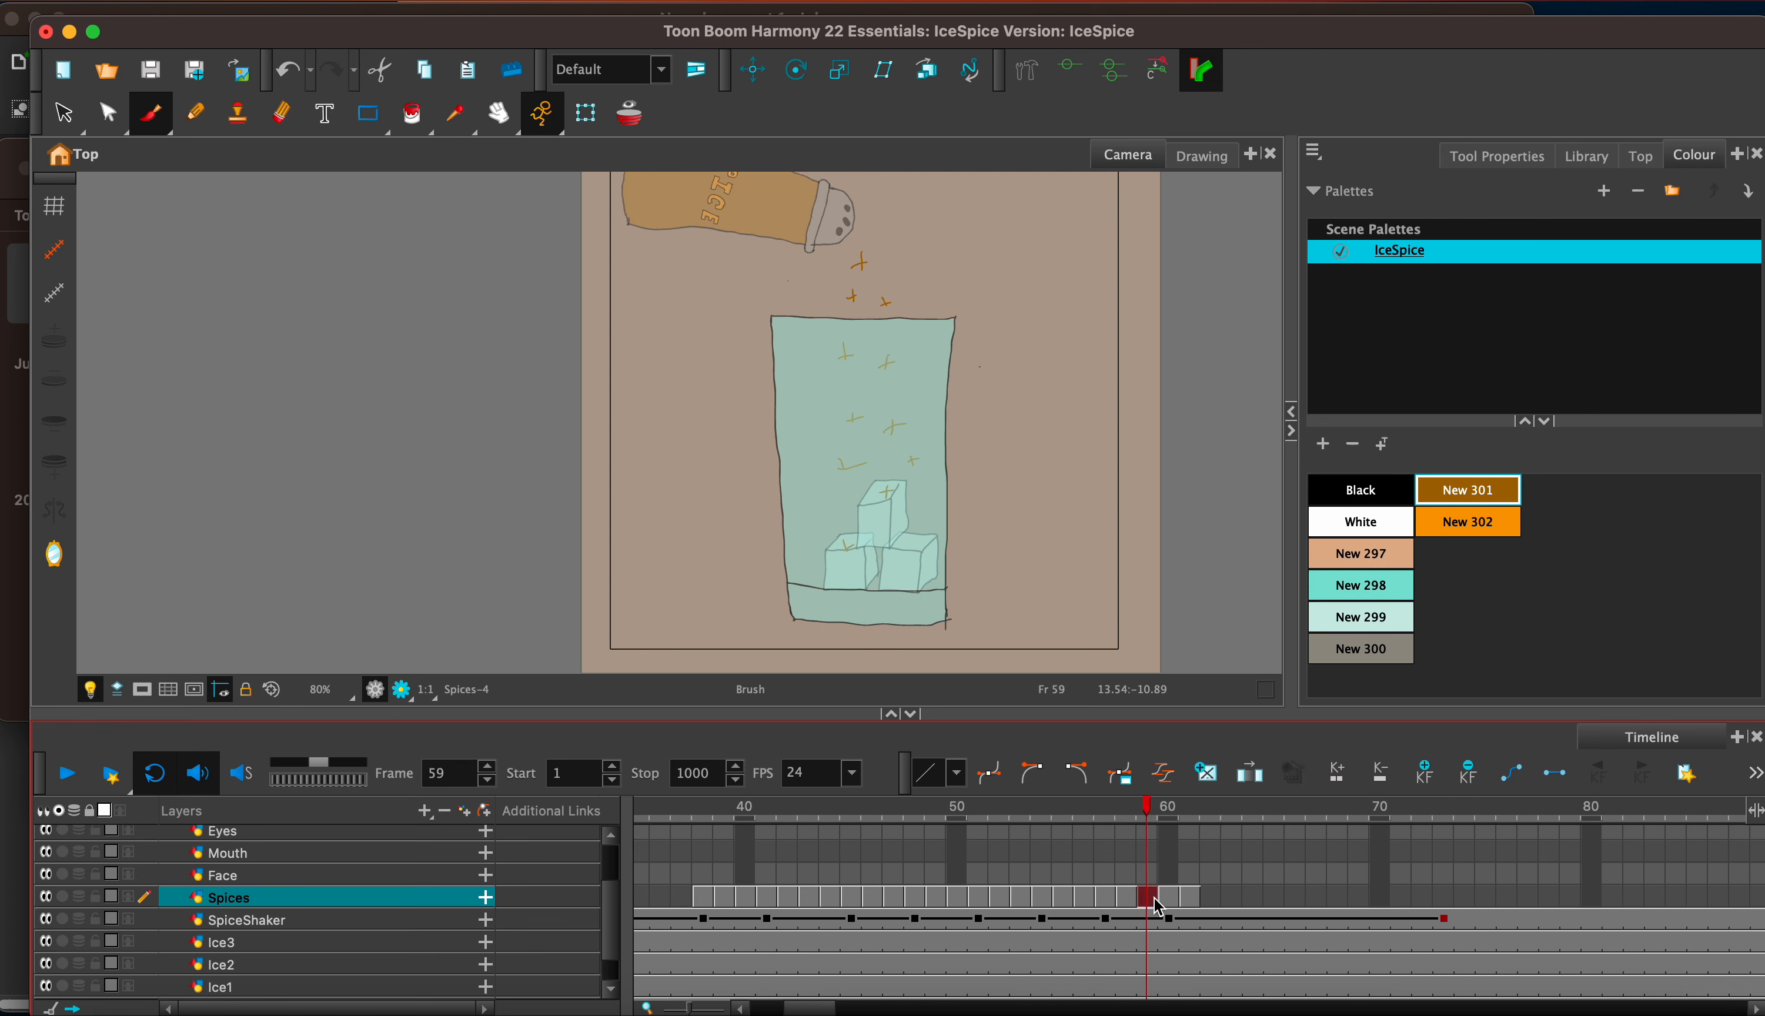
{"action": "left_click", "coordinate": [1192, 904]}
{"action": "key", "text": "Delete"}
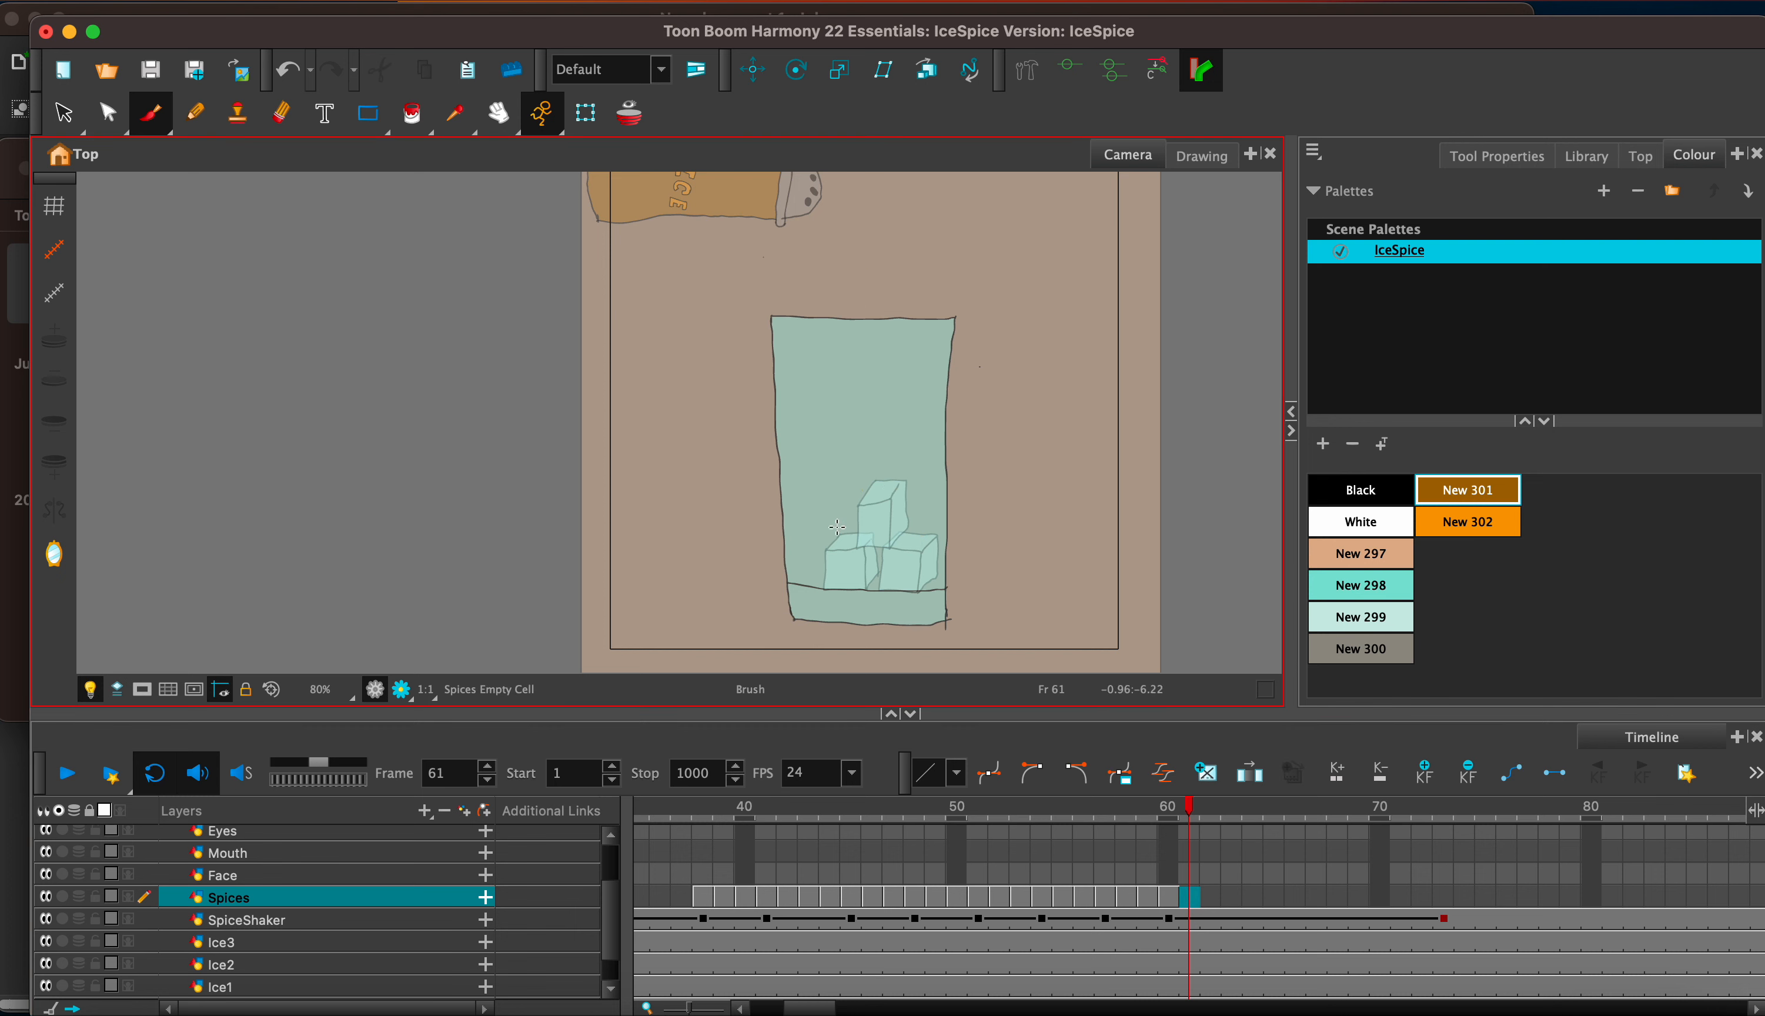
{"action": "left_click", "coordinate": [1169, 898]}
{"action": "left_click", "coordinate": [1190, 903]}
{"action": "mouse_move", "coordinate": [836, 541]}
{"action": "left_mouse_down"}
{"action": "mouse_move", "coordinate": [880, 497]}
{"action": "mouse_move", "coordinate": [906, 502]}
{"action": "mouse_move", "coordinate": [904, 553]}
{"action": "left_mouse_up"}
{"action": "left_click_drag", "start_coordinate": [897, 548], "coordinate": [912, 547]}
{"action": "left_click_drag", "start_coordinate": [849, 518], "coordinate": [850, 531]}
{"action": "mouse_move", "coordinate": [843, 526]}
{"action": "left_mouse_down"}
{"action": "mouse_move", "coordinate": [915, 524]}
{"action": "mouse_move", "coordinate": [851, 577]}
{"action": "mouse_move", "coordinate": [813, 562]}
{"action": "mouse_move", "coordinate": [824, 552]}
{"action": "left_mouse_up"}
Step: Extend the exposure of the Spices drawing at frame 61 to frame 1000
{"action": "left_click", "coordinate": [1191, 896]}
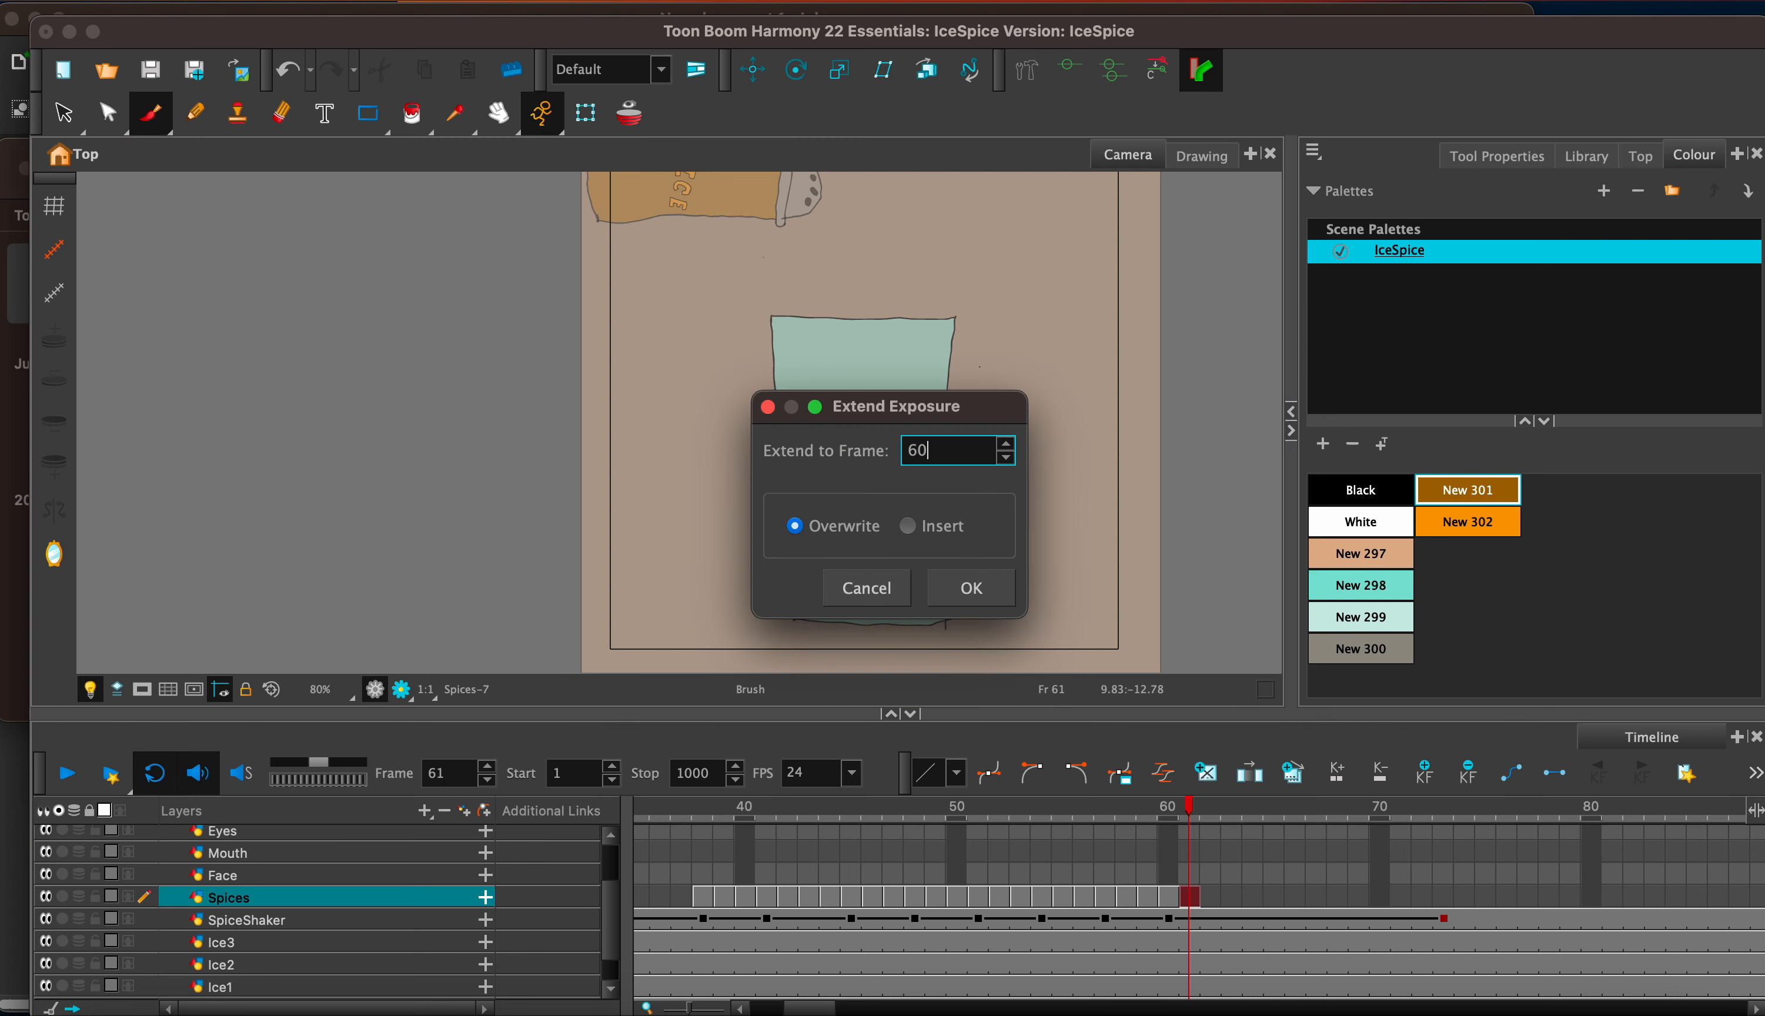
{"action": "key", "text": "BackSpace"}
{"action": "key", "text": "BackSpace"}
{"action": "type", "text": "1000"}
{"action": "key", "text": "Return"}
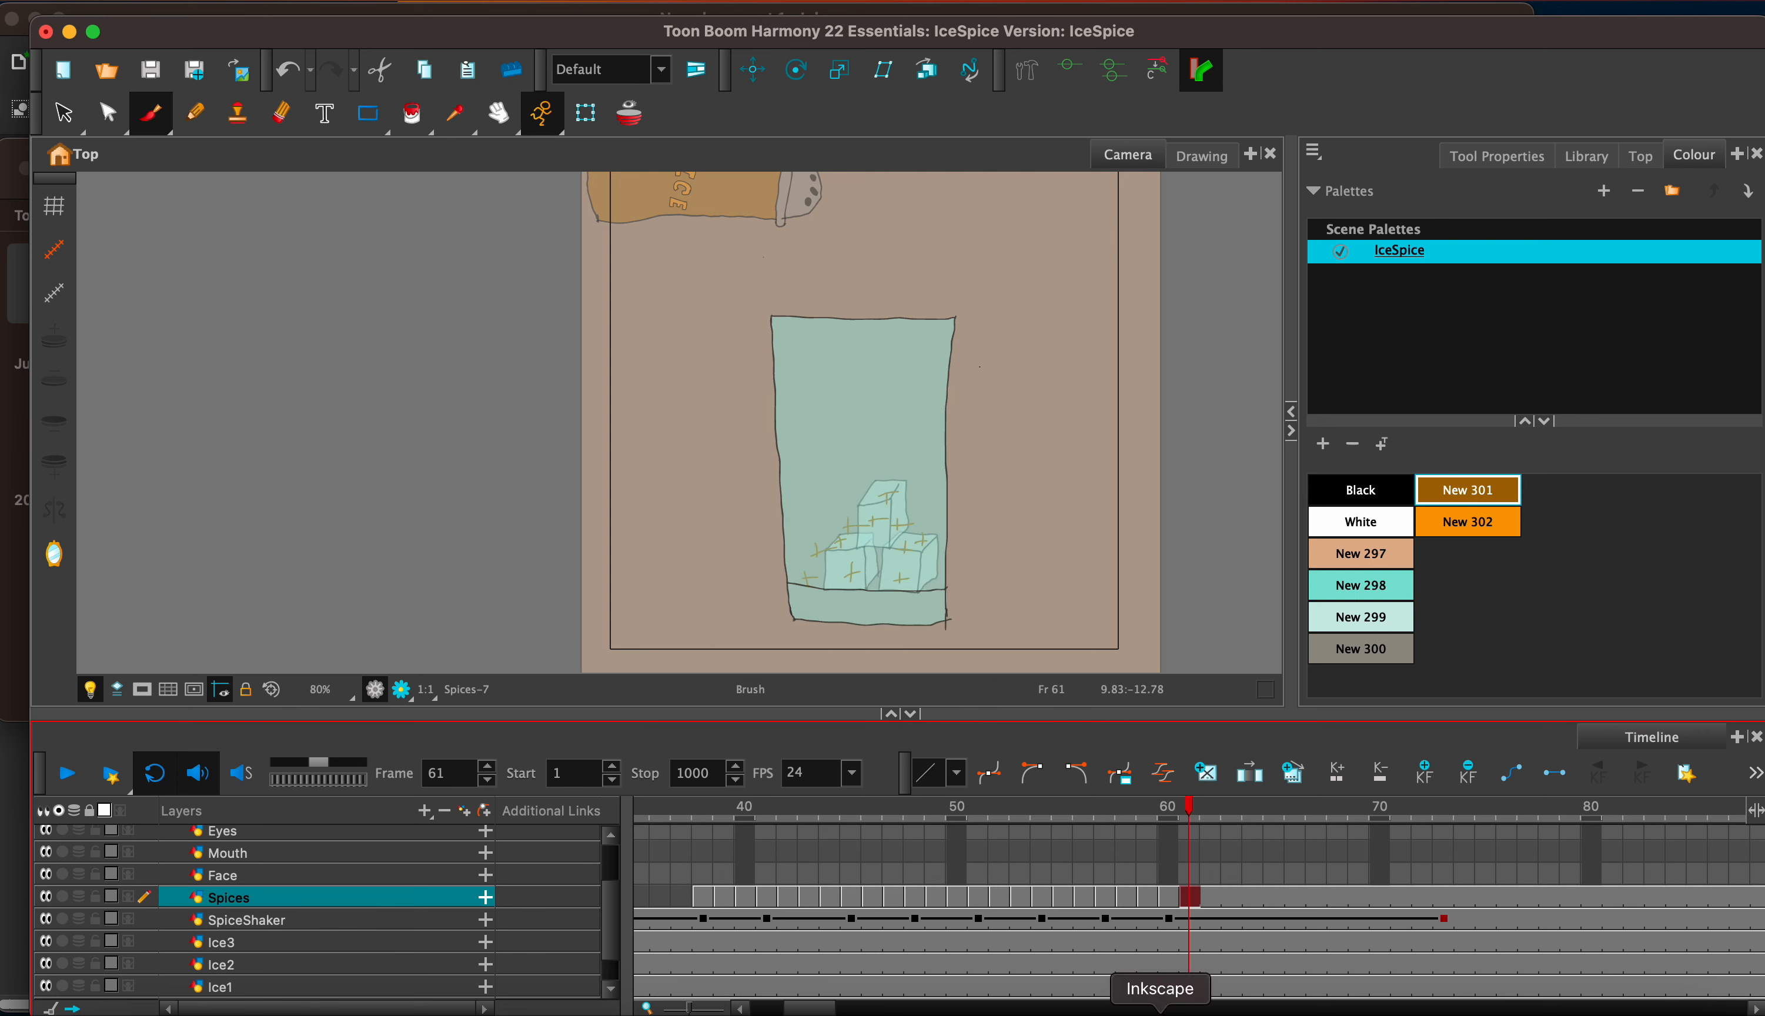
Step: Add a drawing layer named straw and place it directly beneath the Glass layer, above Eyes2
{"action": "scroll", "coordinate": [615, 909], "scroll_direction": "up", "scroll_amount": 2}
{"action": "left_click_drag", "start_coordinate": [615, 909], "coordinate": [615, 892]}
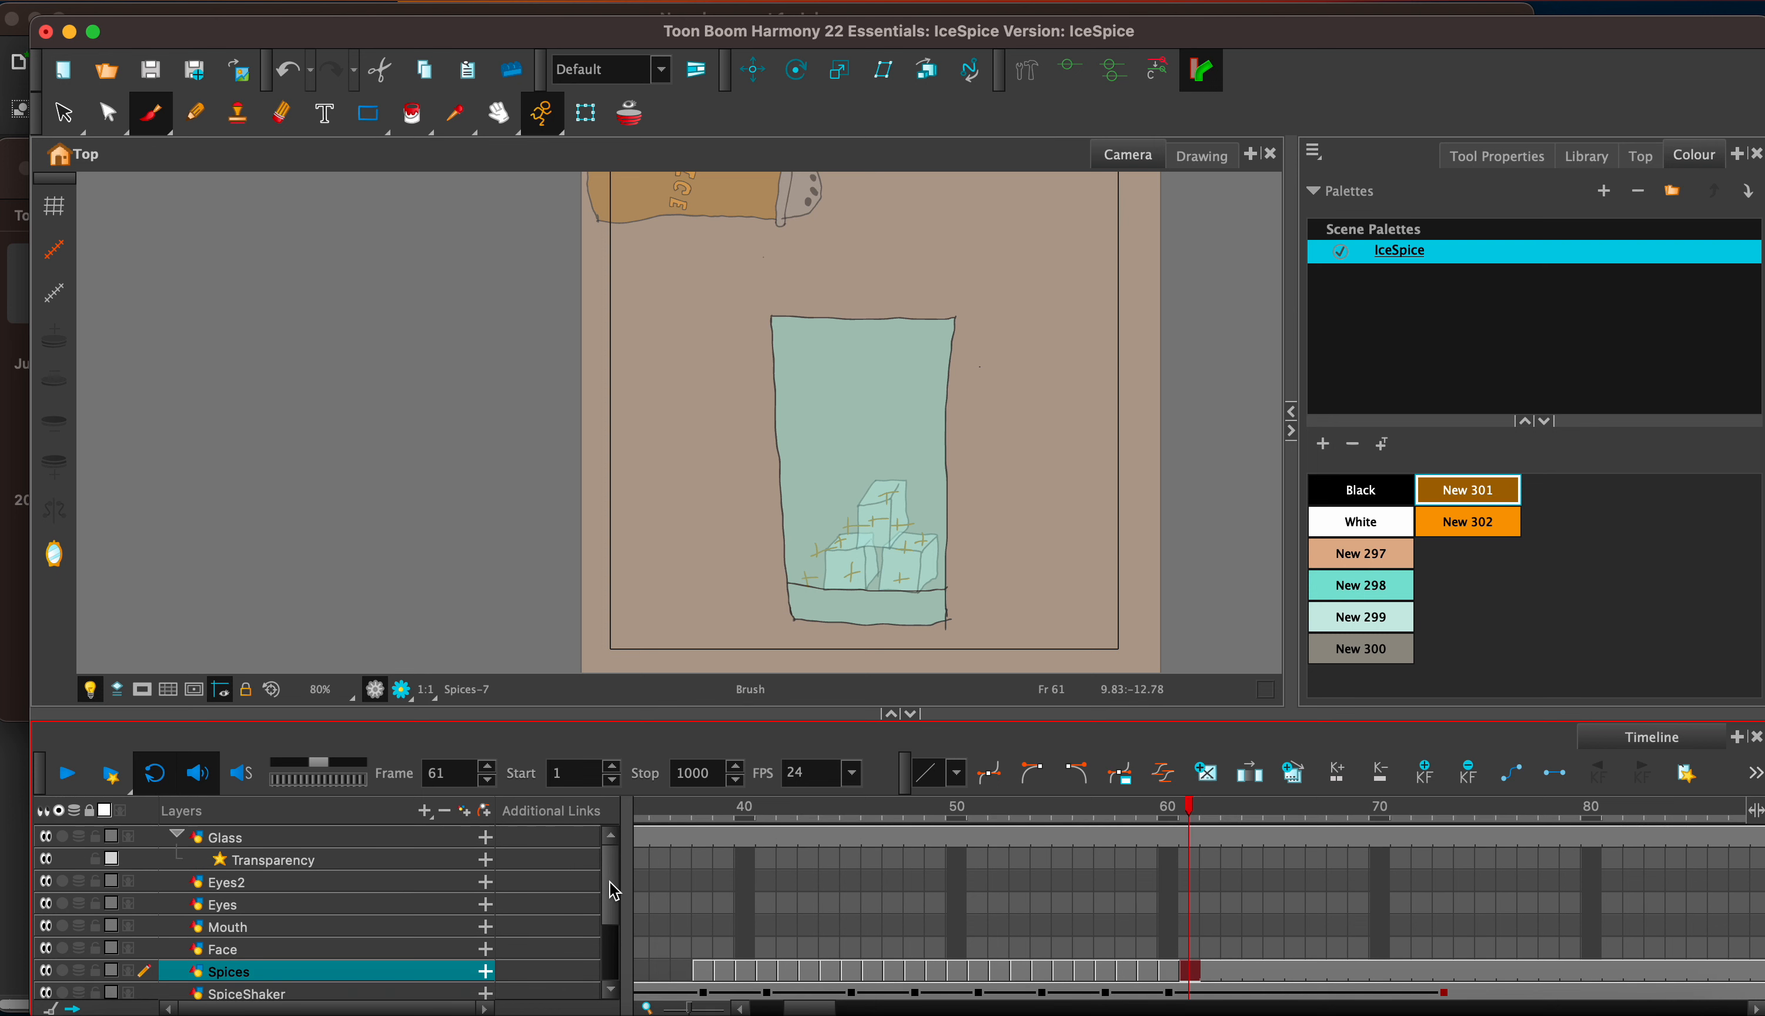
{"action": "left_click", "coordinate": [365, 950]}
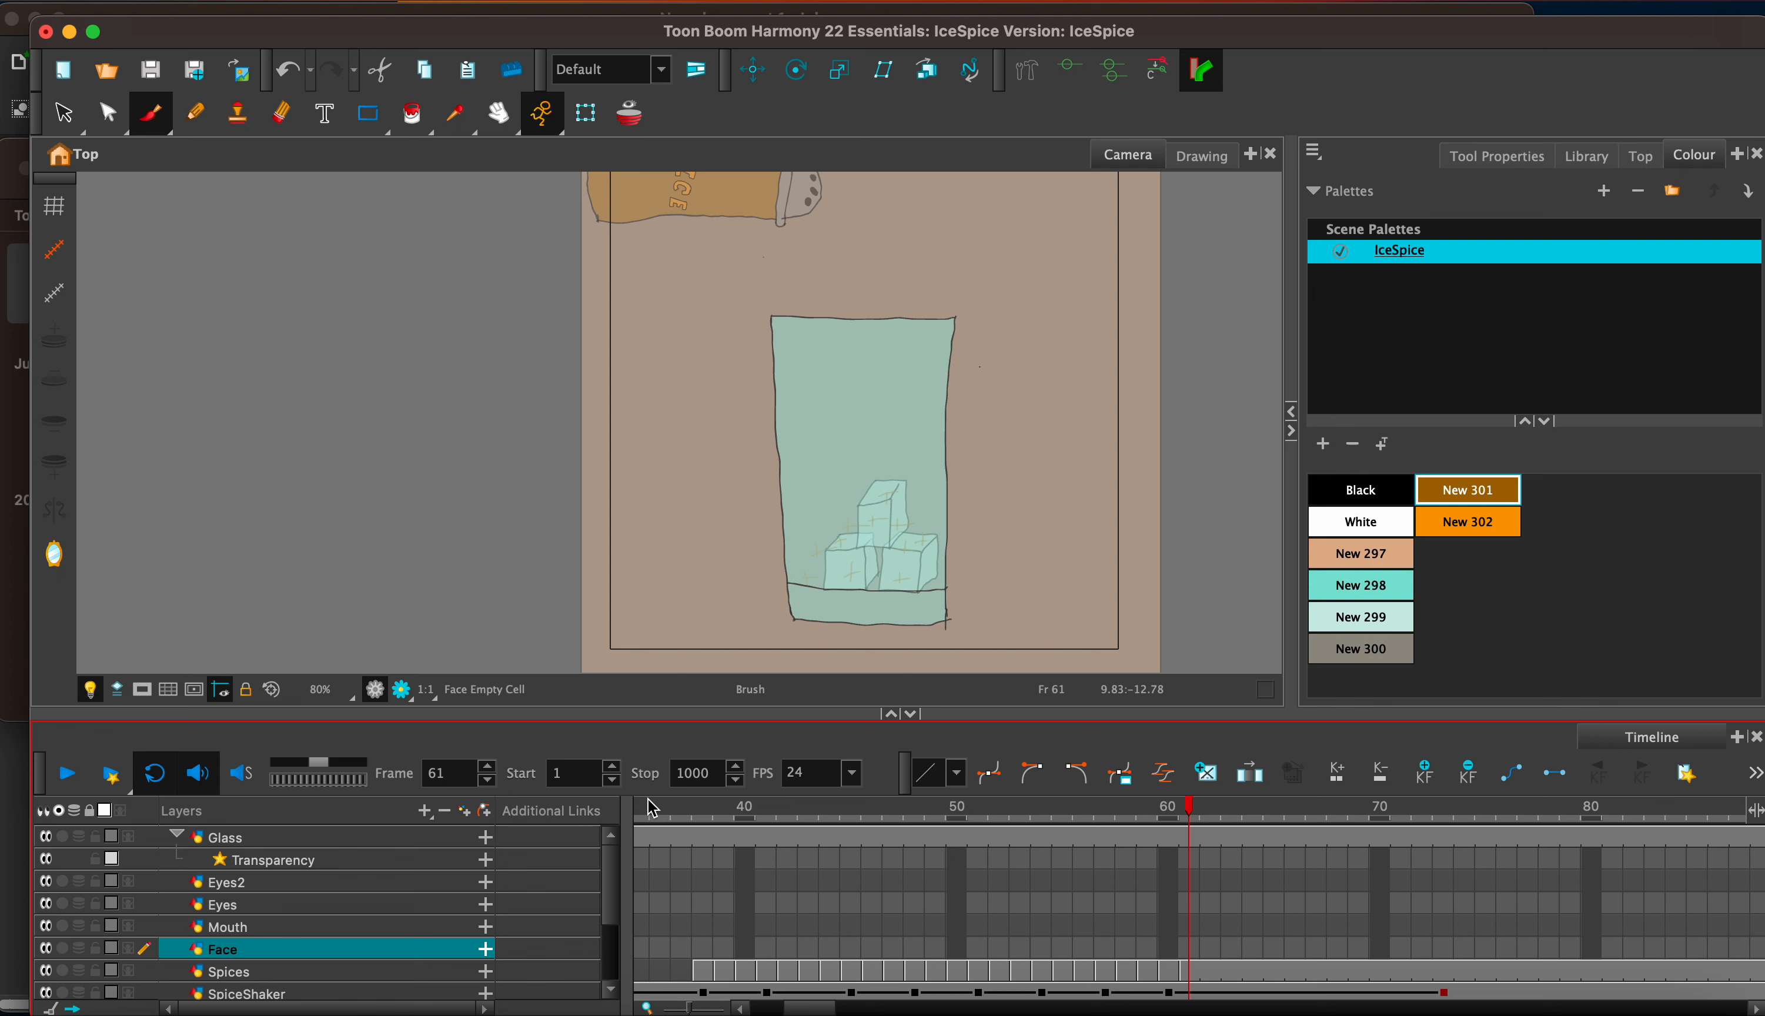
{"action": "left_click", "coordinate": [464, 811]}
{"action": "type", "text": "straw"}
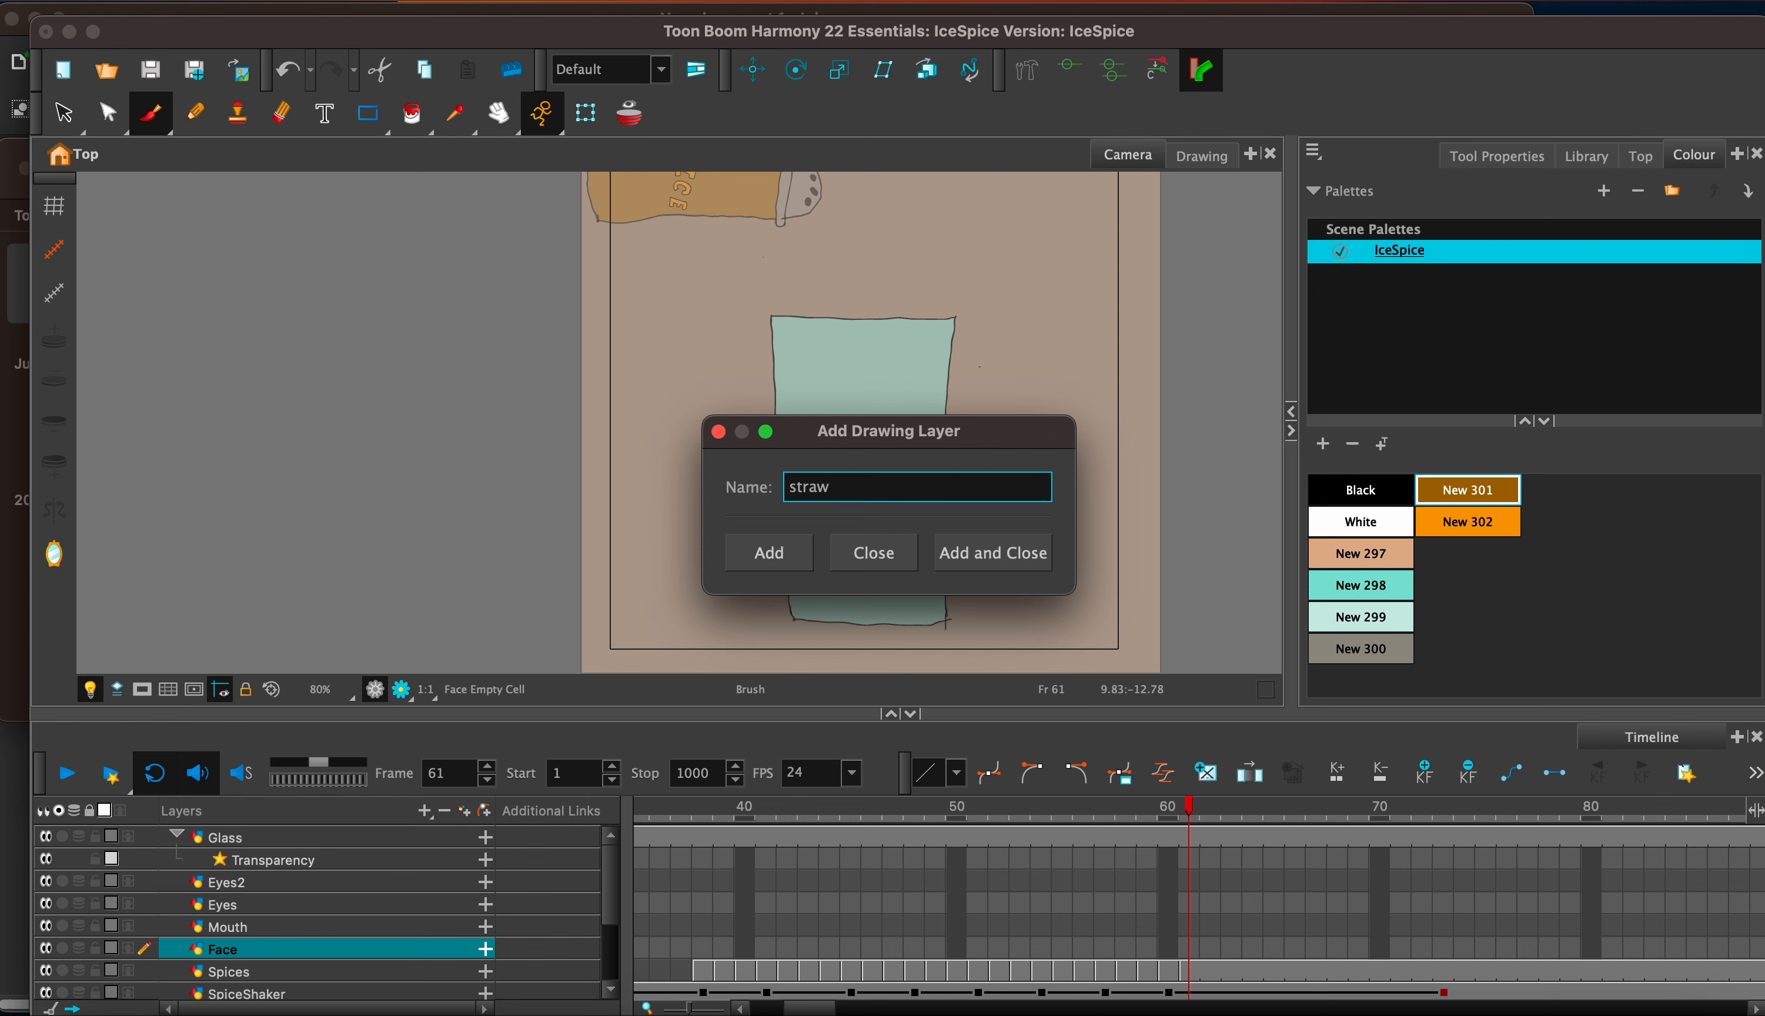
{"action": "key", "text": "Return"}
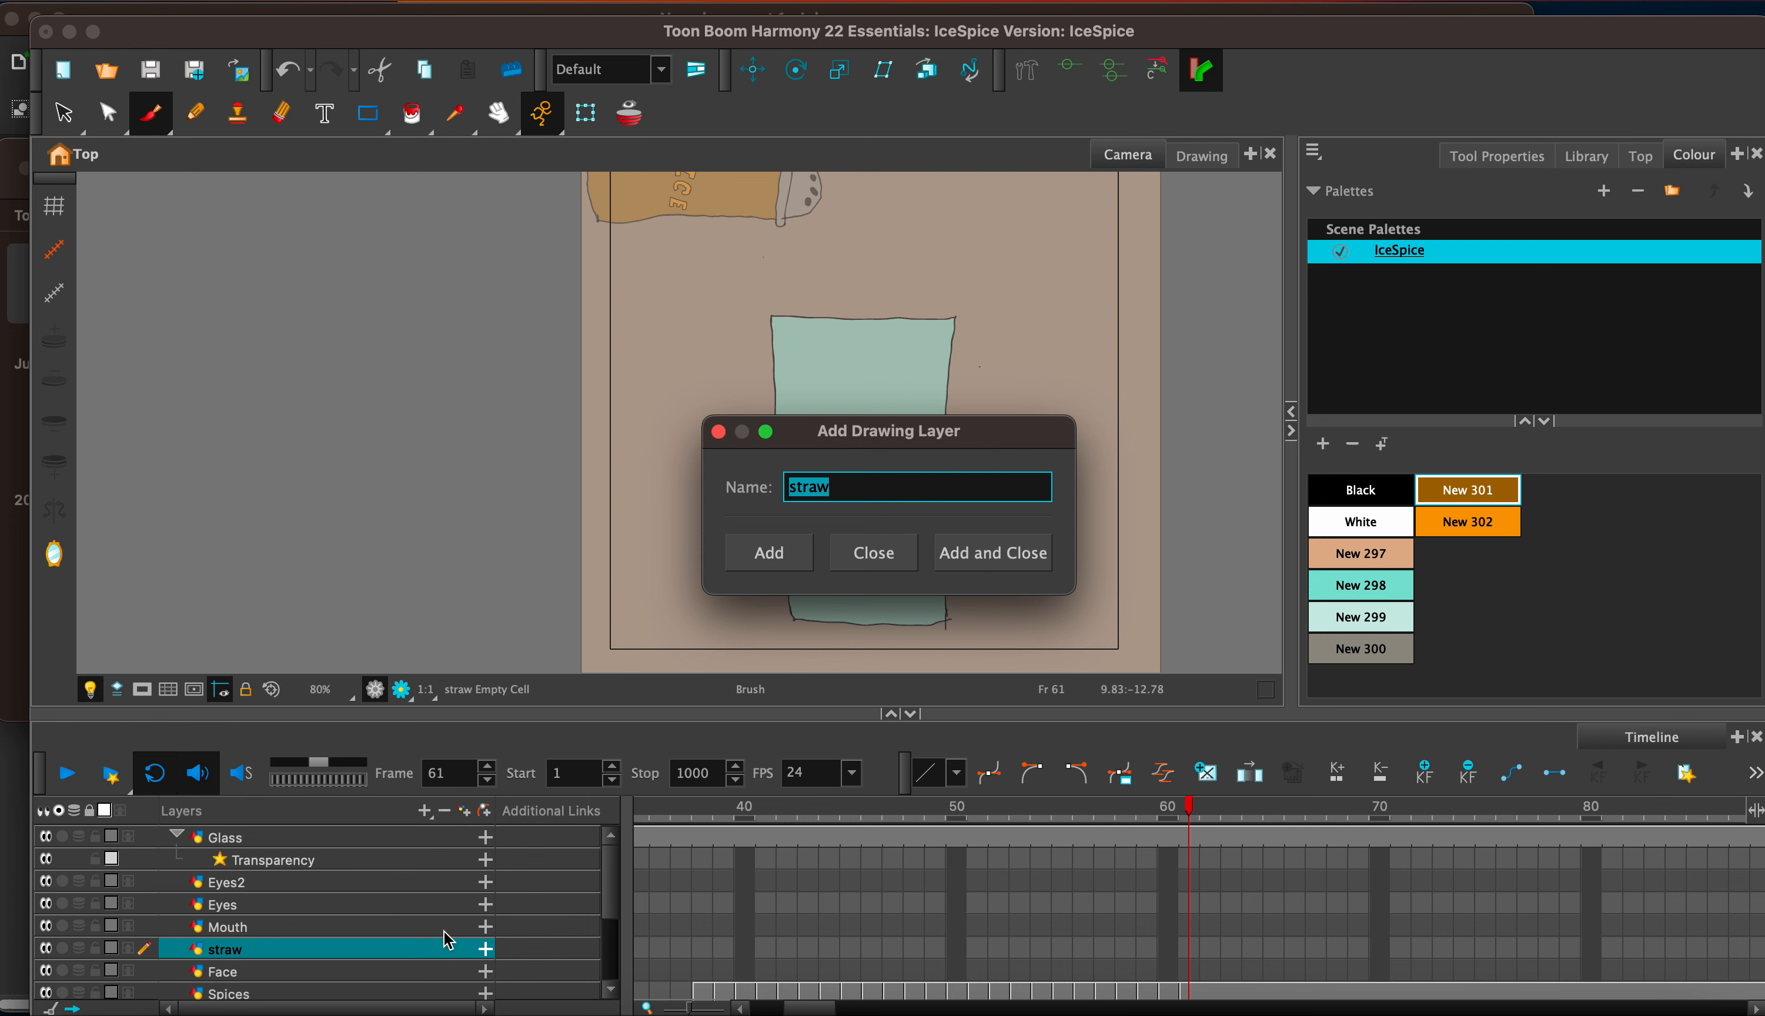
{"action": "left_click", "coordinate": [718, 431]}
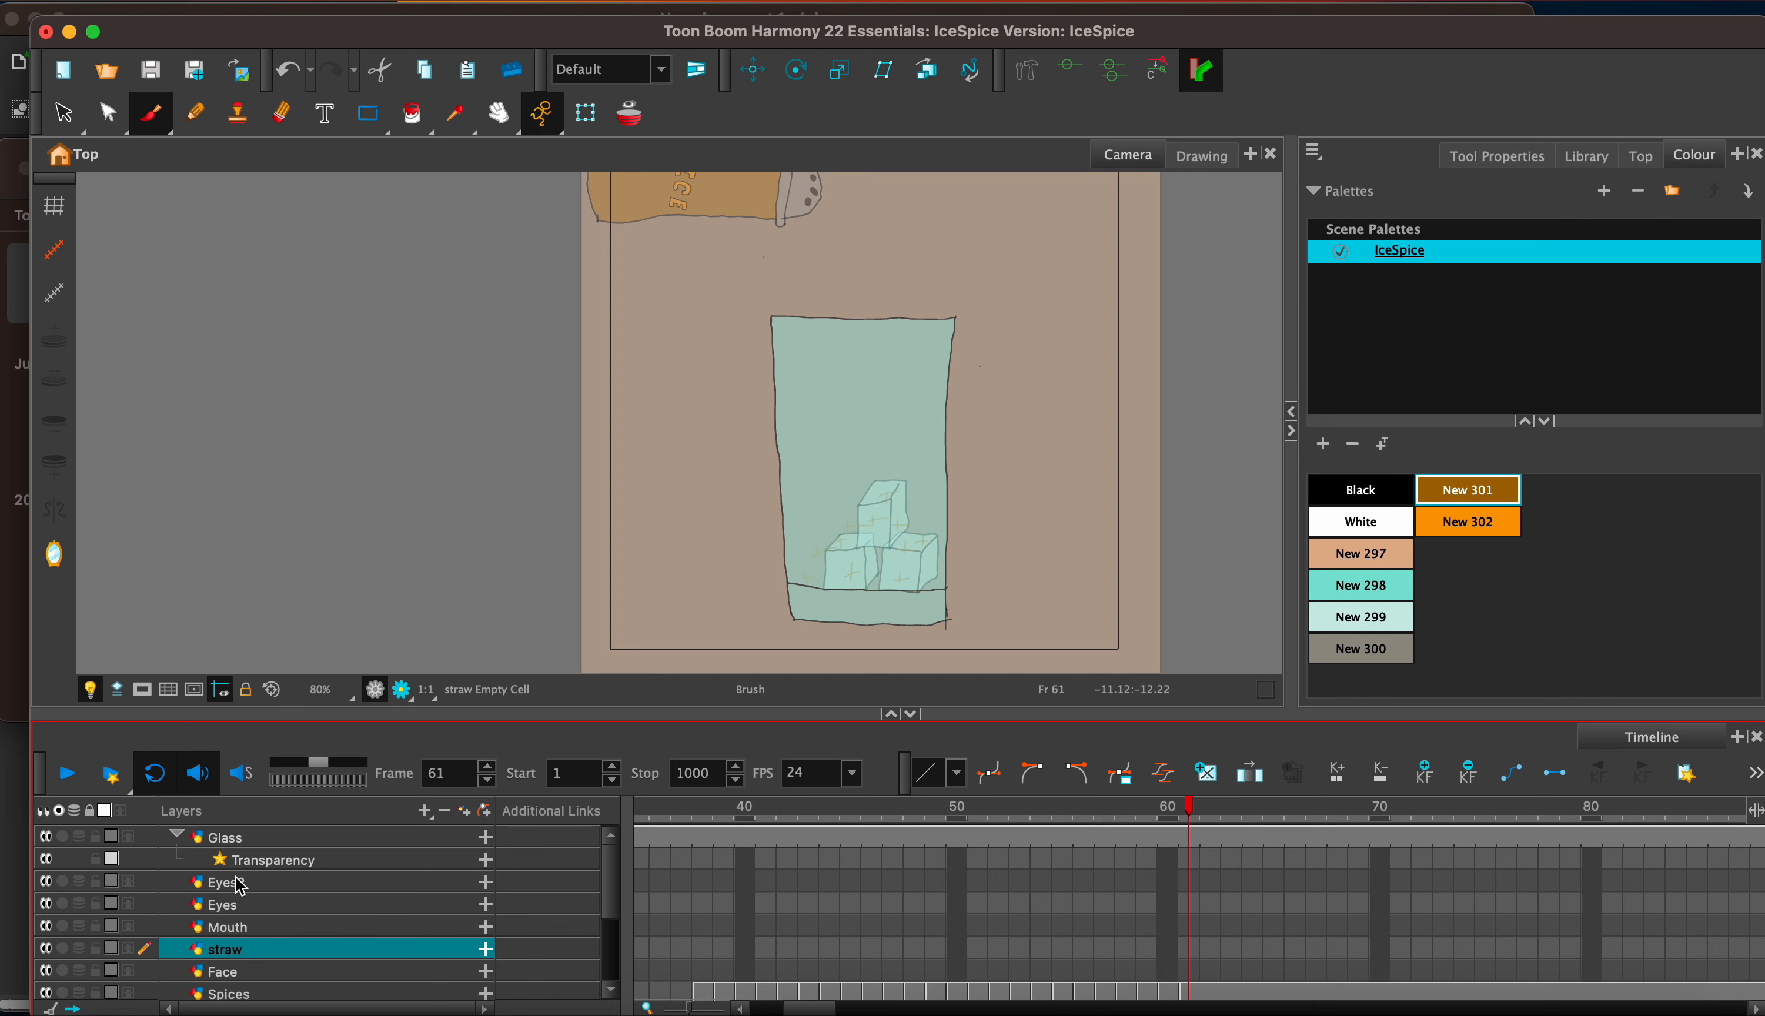
{"action": "left_click_drag", "start_coordinate": [251, 962], "coordinate": [245, 874]}
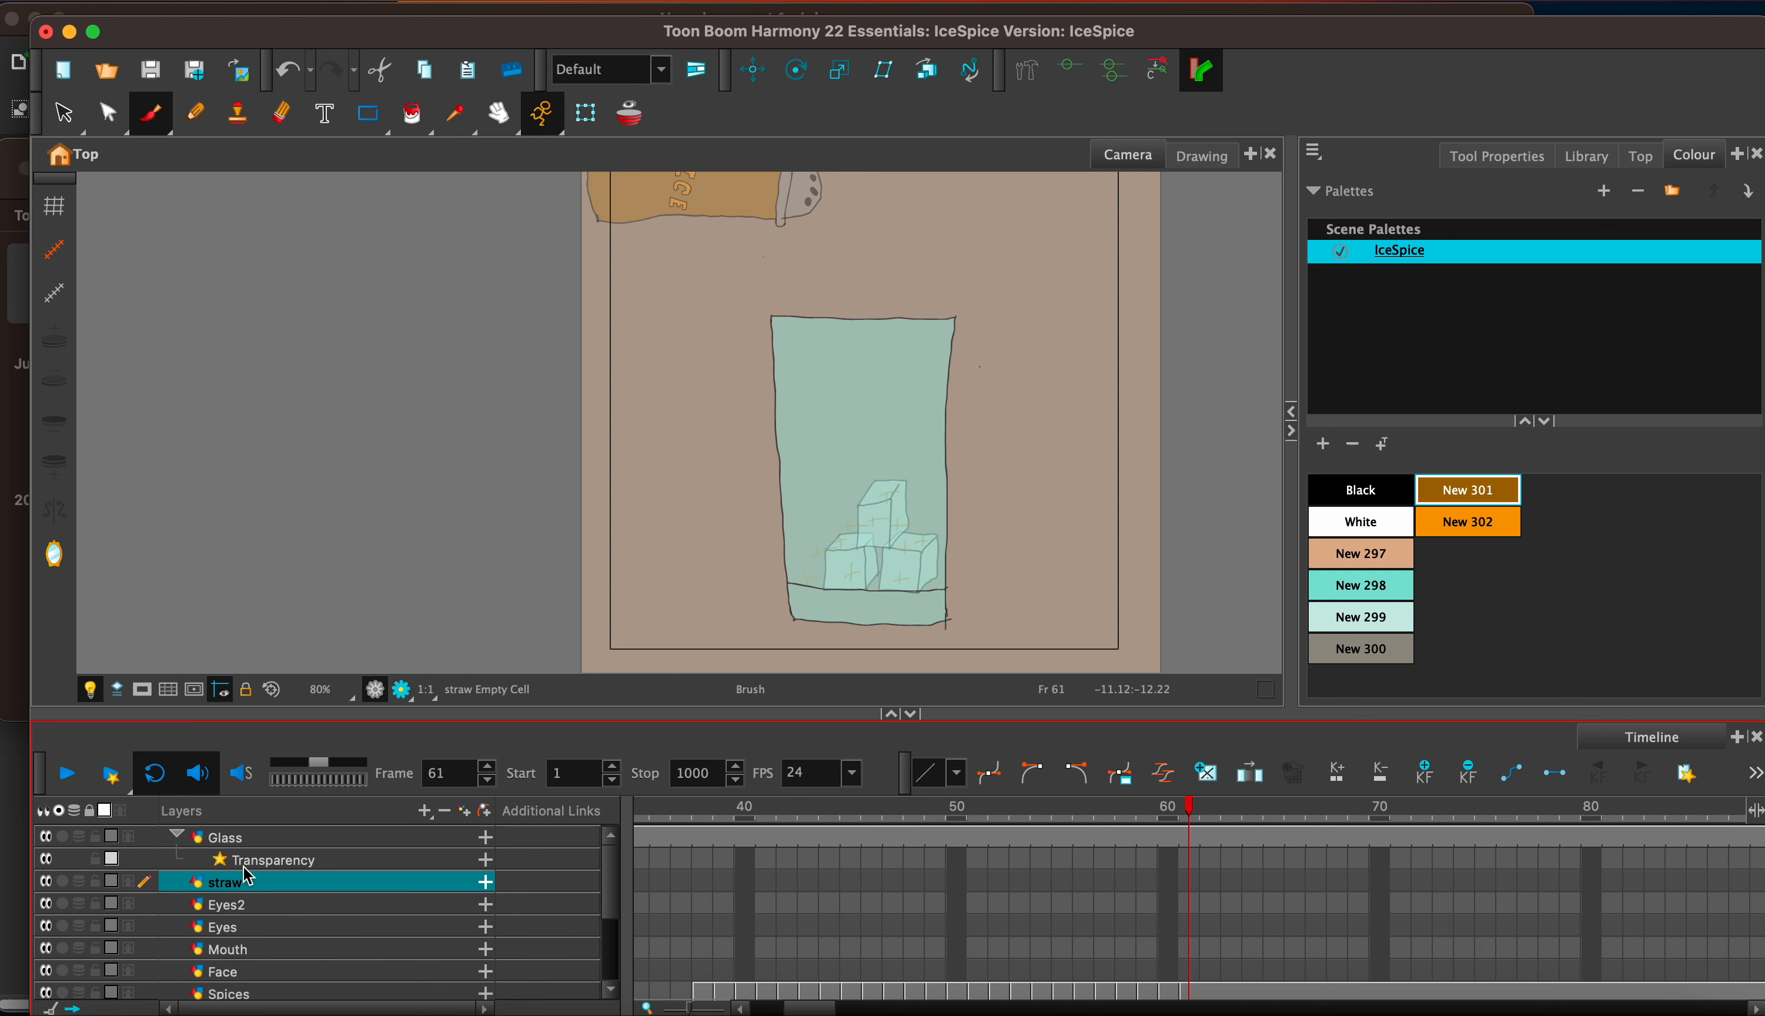
Step: Brush a black horizontal table line behind the glass on the Drawing layer, extending past both sides of the background
{"action": "scroll", "coordinate": [609, 931], "scroll_direction": "down", "scroll_amount": 1}
{"action": "scroll", "coordinate": [620, 929], "scroll_direction": "down", "scroll_amount": 3}
{"action": "left_click", "coordinate": [766, 988]}
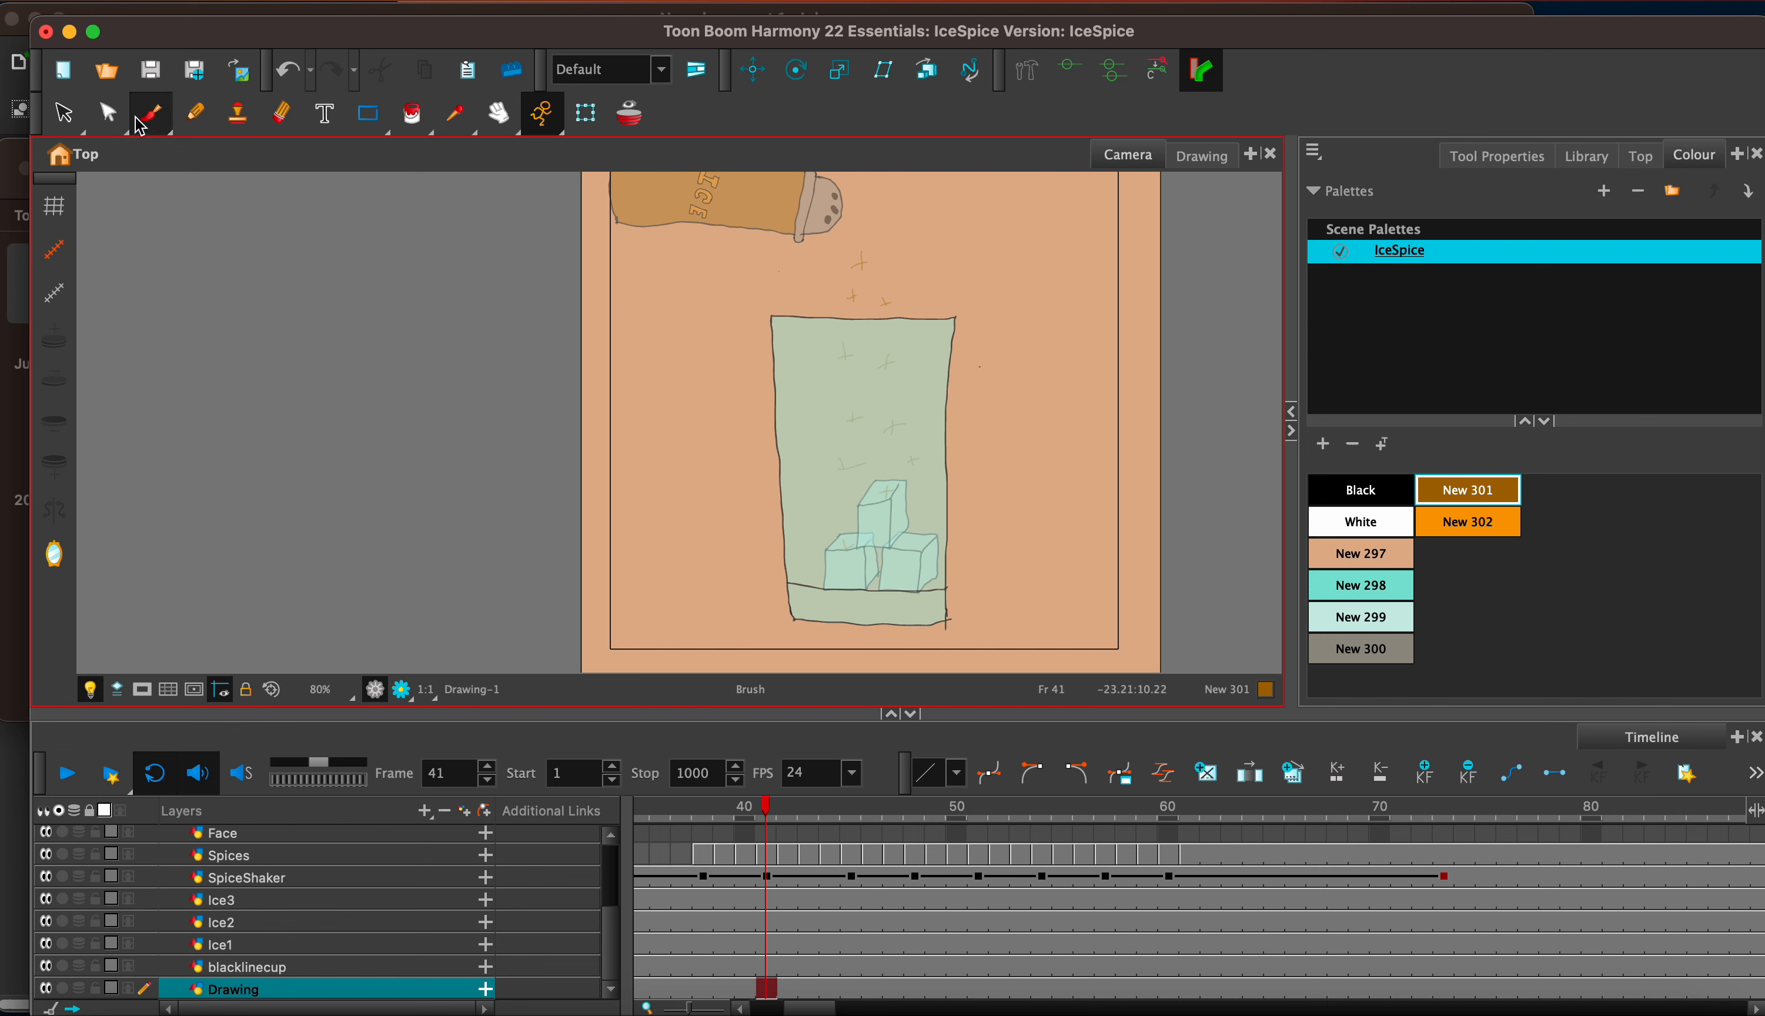
{"action": "left_click", "coordinate": [1349, 489]}
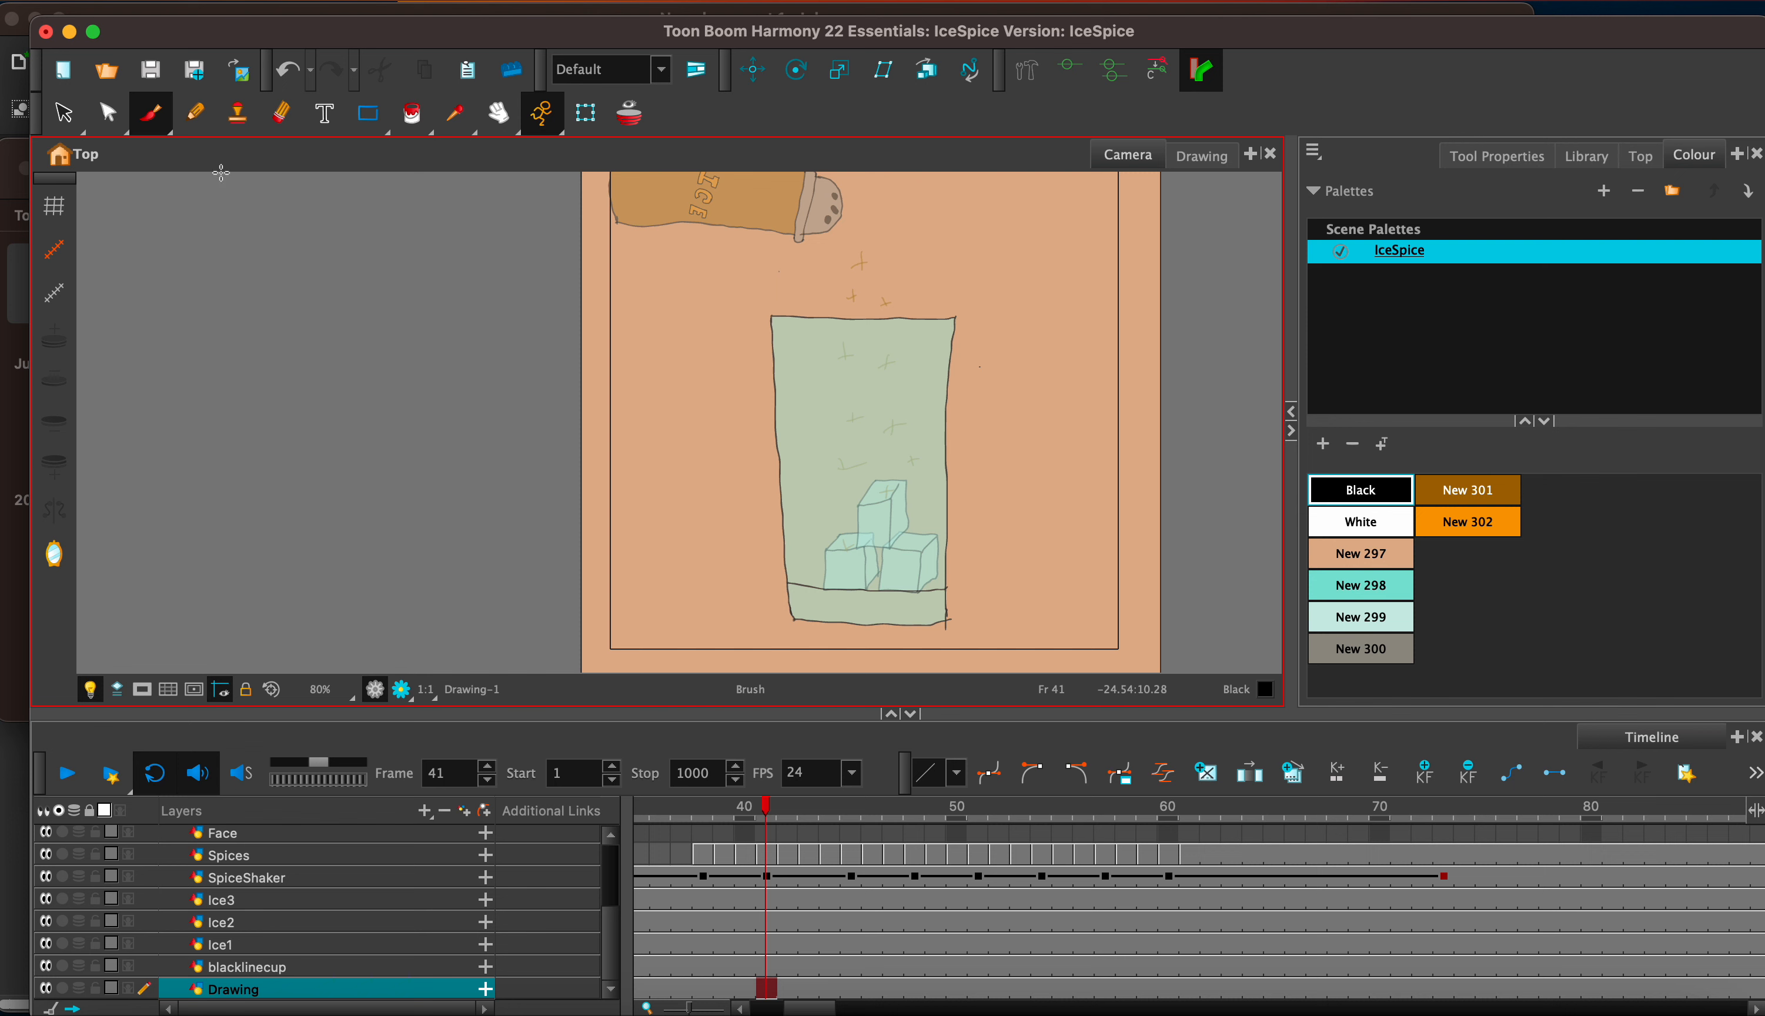
{"action": "left_click_drag", "start_coordinate": [562, 559], "coordinate": [1241, 531]}
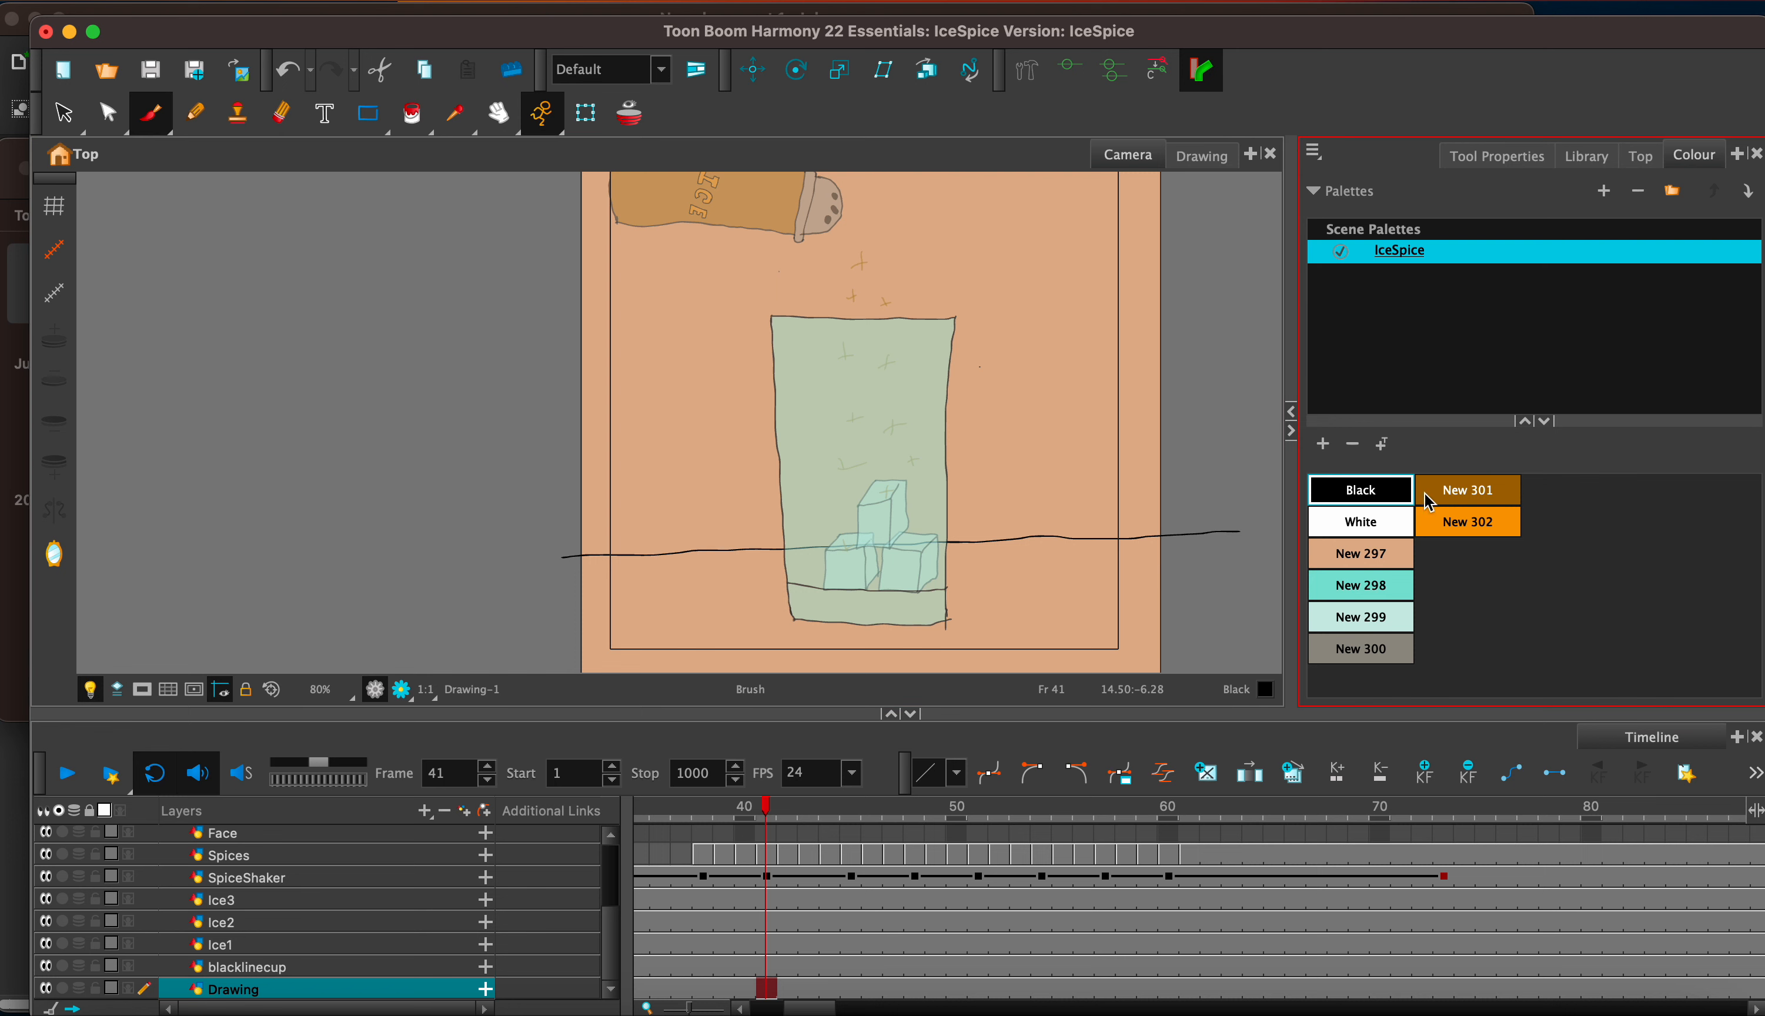
Step: Fill the background area below the table line with the grey New 300 colour
{"action": "left_click", "coordinate": [1398, 655]}
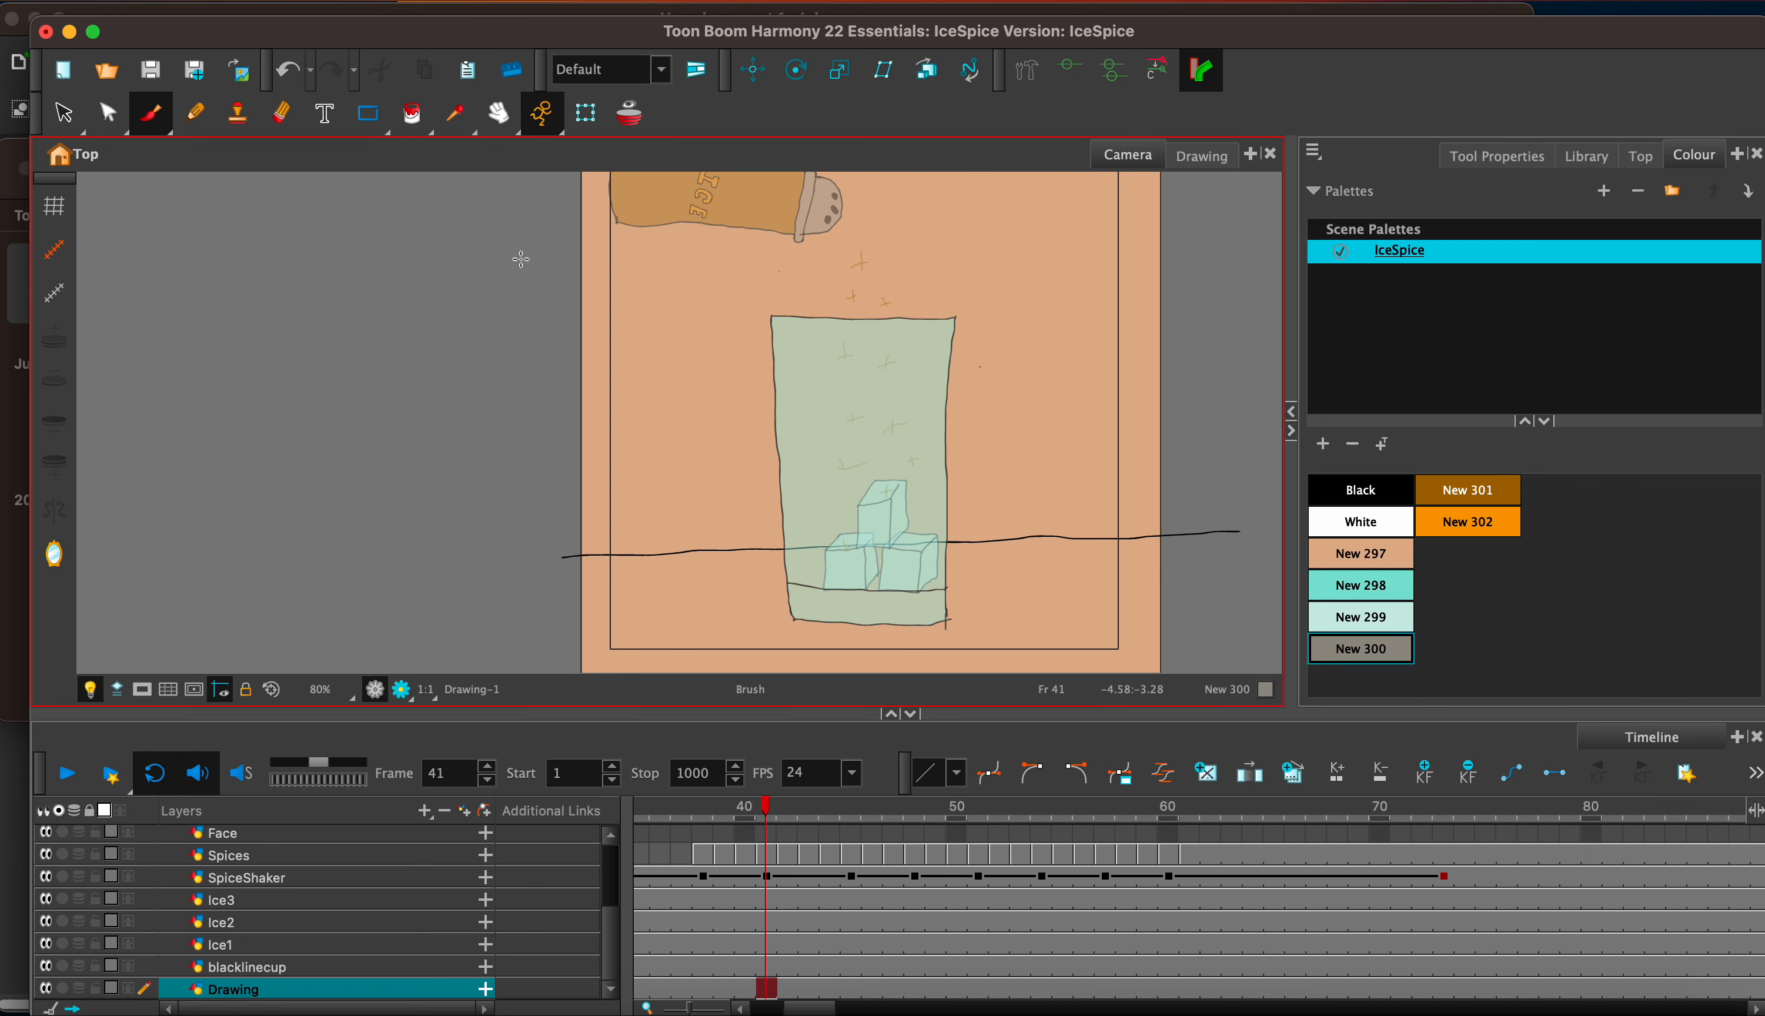
{"action": "left_click", "coordinate": [411, 110]}
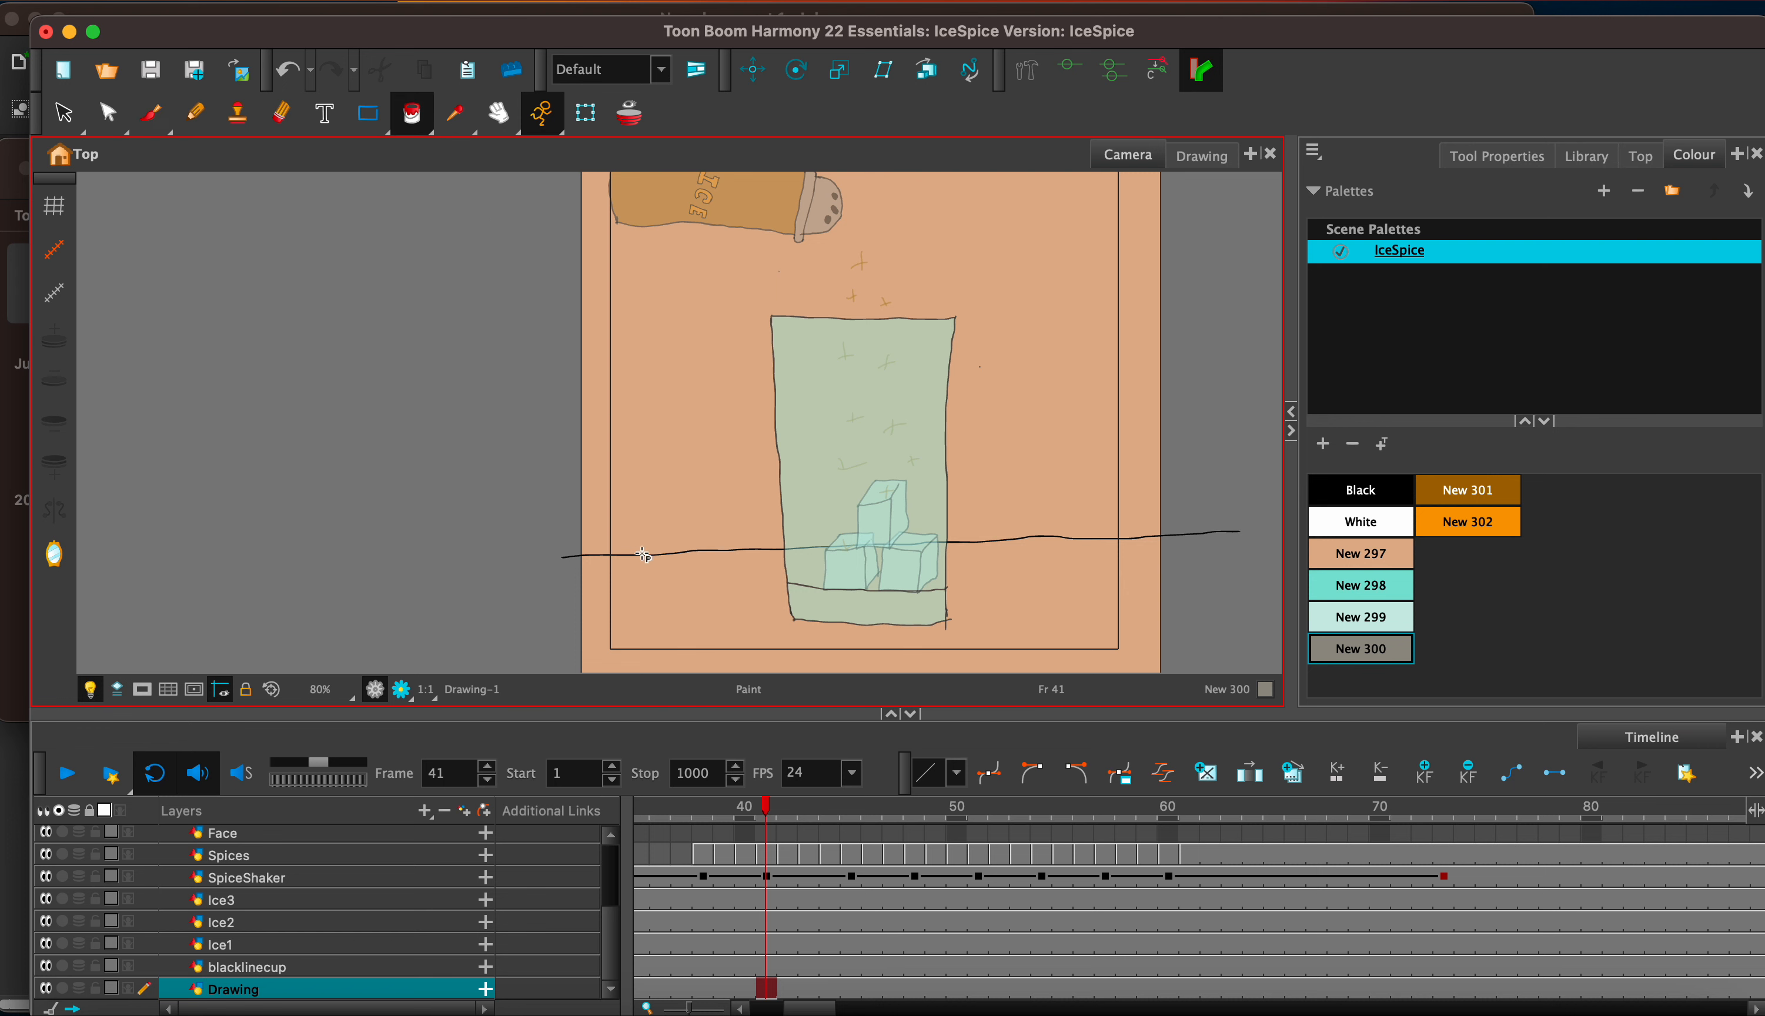
{"action": "left_click", "coordinate": [692, 590]}
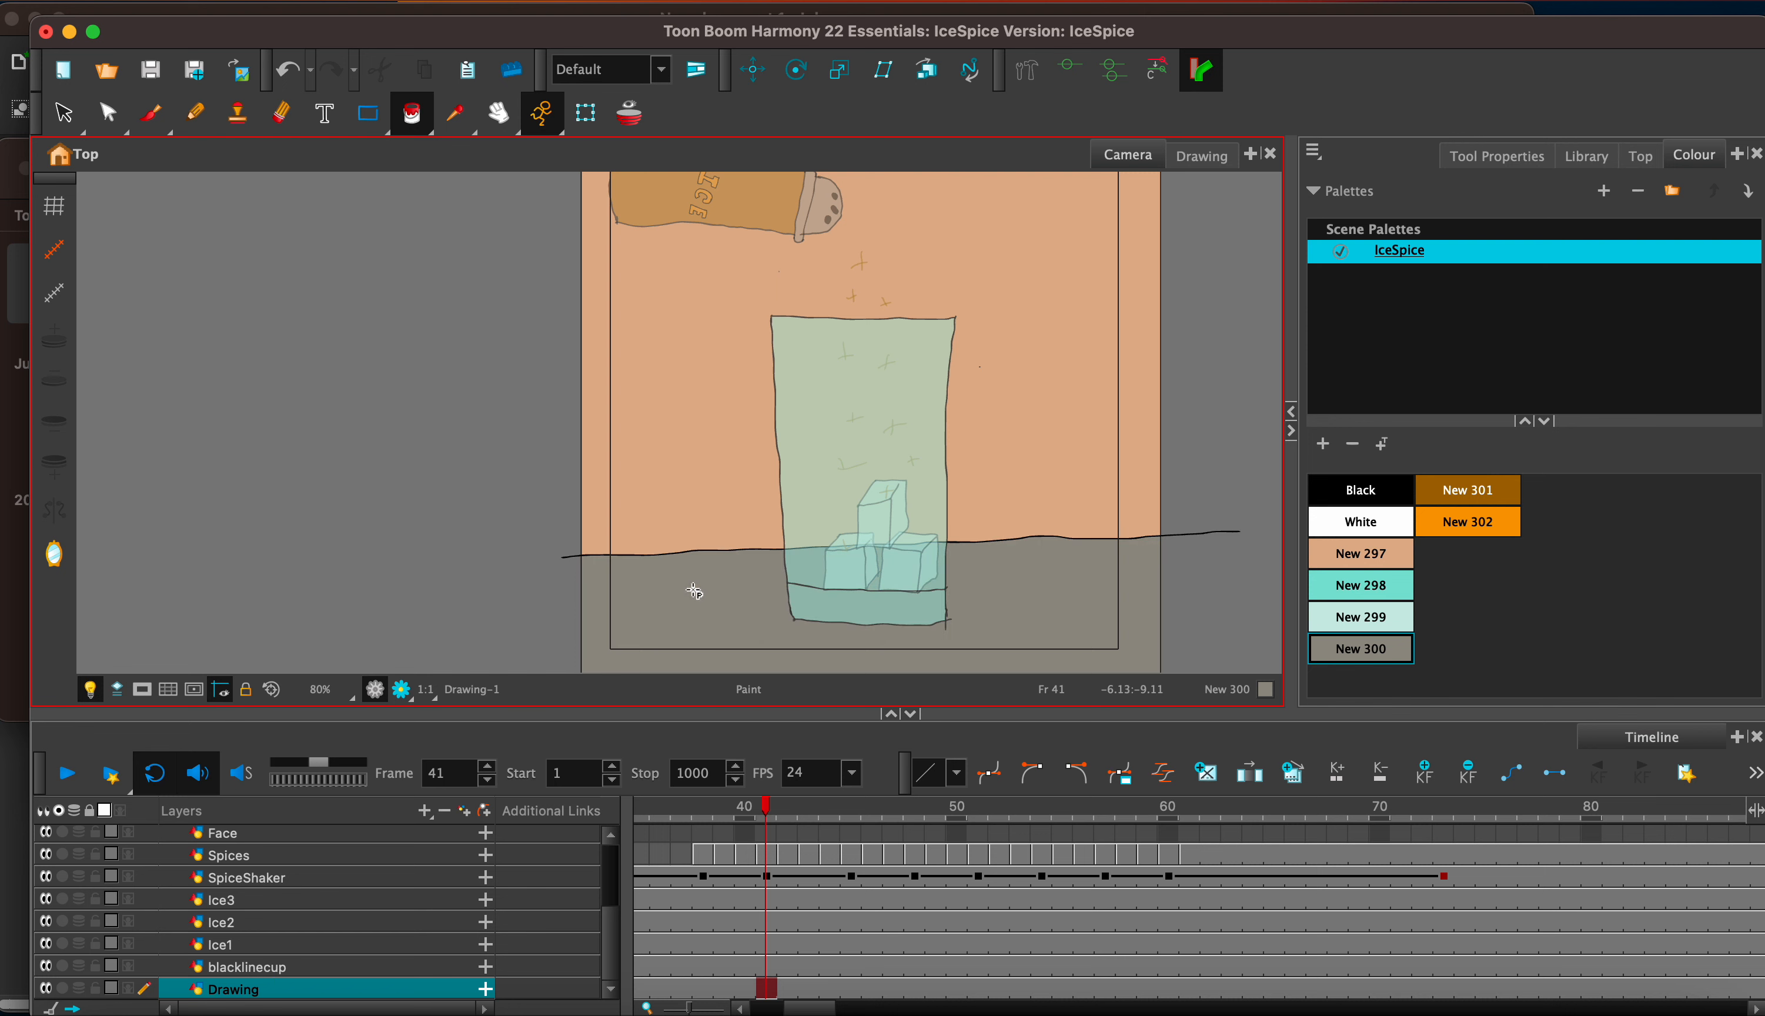
Step: Draw a tall, narrow straw outline in black above the scene on the straw layer at frame 61
{"action": "scroll", "coordinate": [611, 860], "scroll_direction": "up", "scroll_amount": 3}
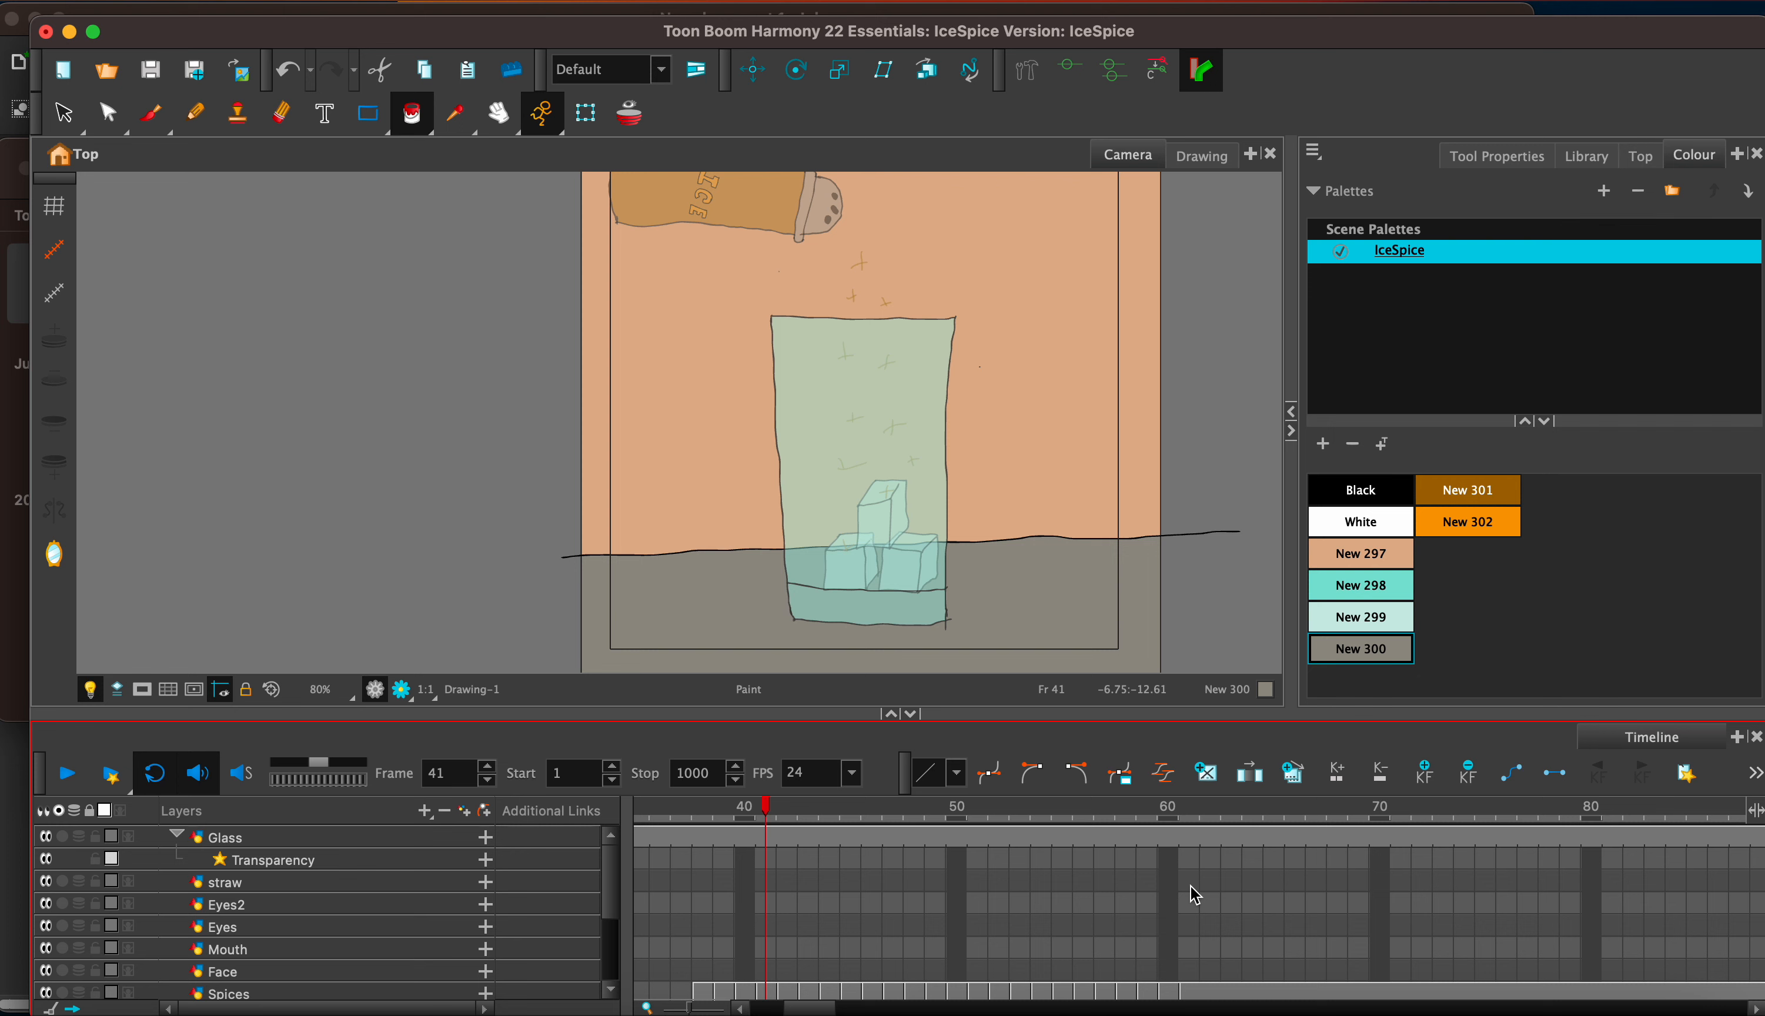
{"action": "left_click", "coordinate": [1191, 903]}
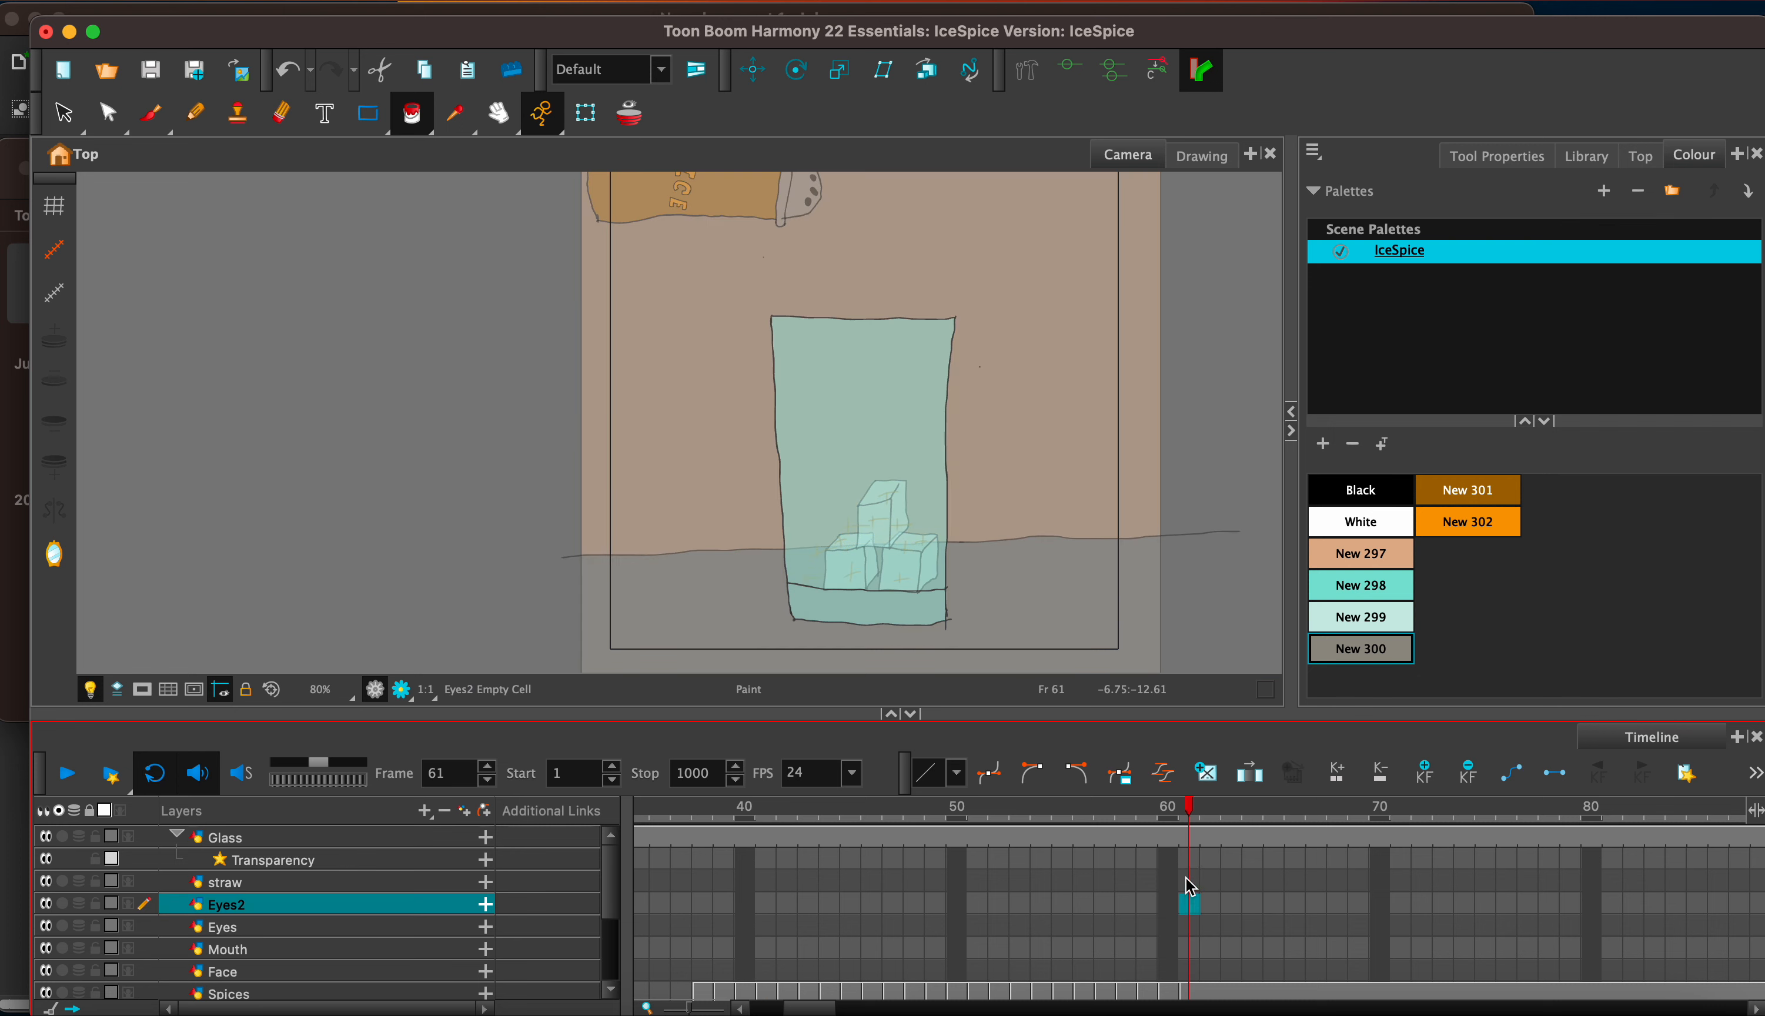
{"action": "left_click", "coordinate": [1190, 884]}
{"action": "left_click_drag", "start_coordinate": [934, 185], "coordinate": [959, 622]}
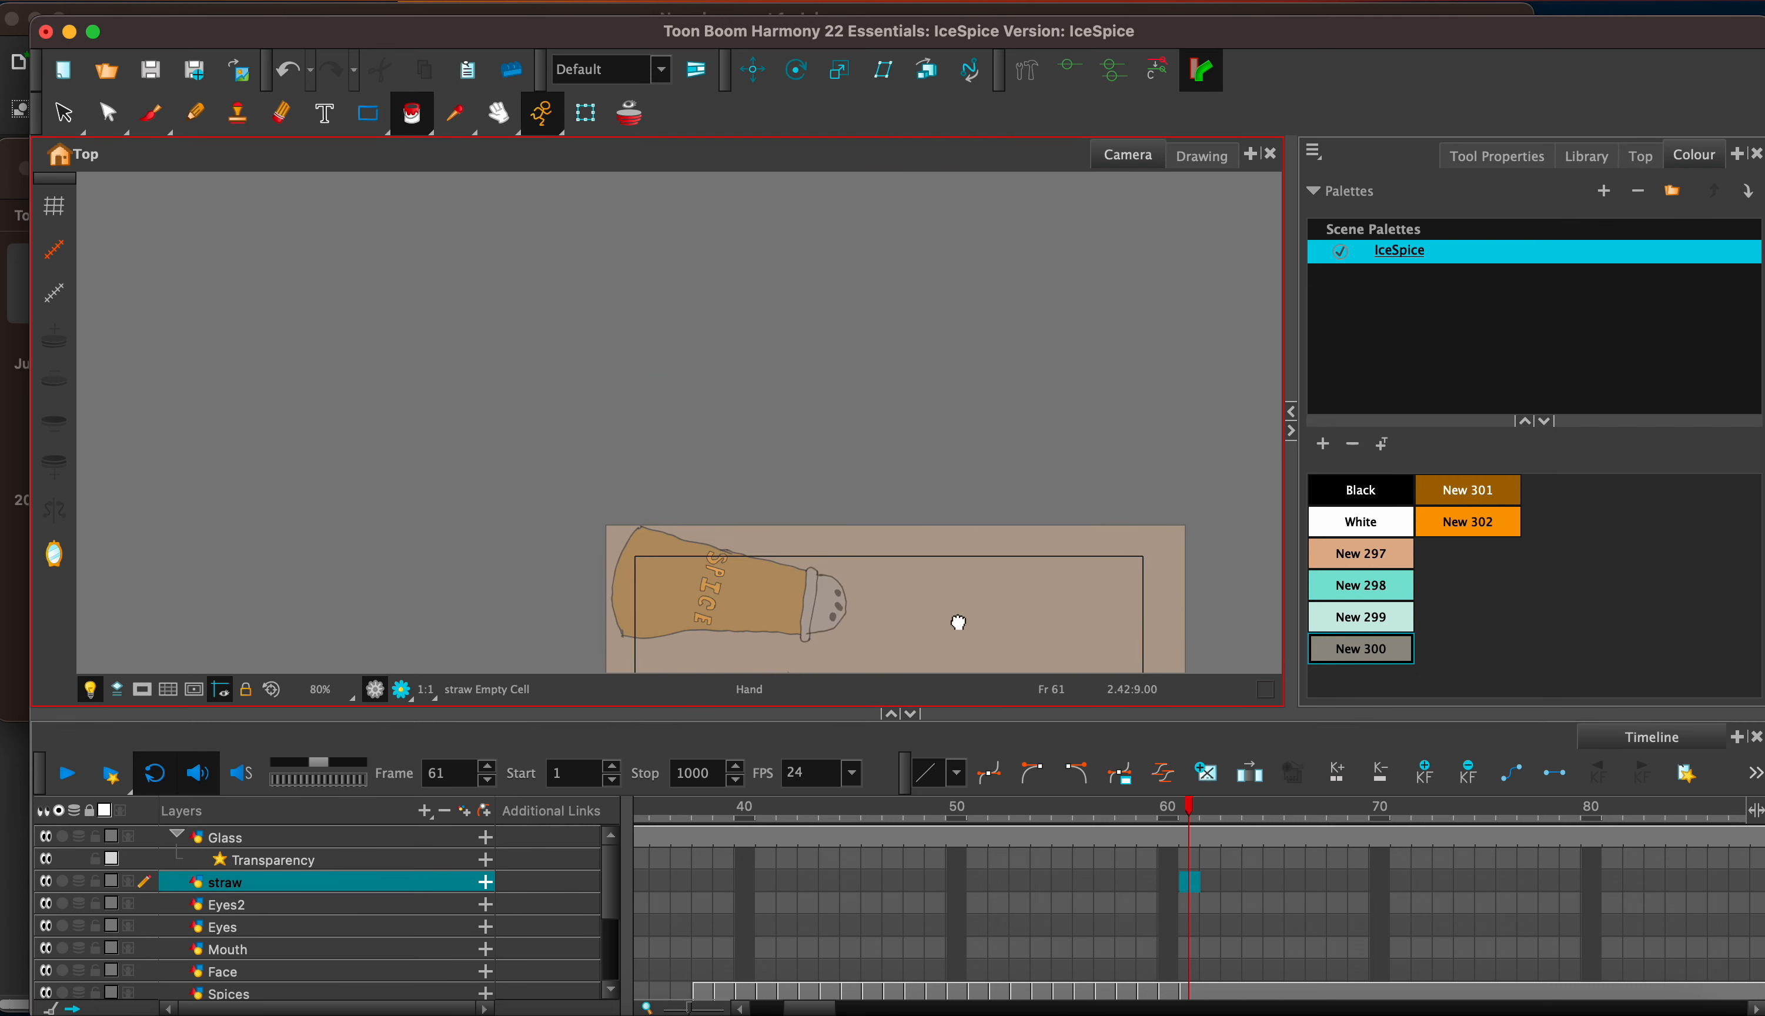
{"action": "left_click", "coordinate": [159, 121]}
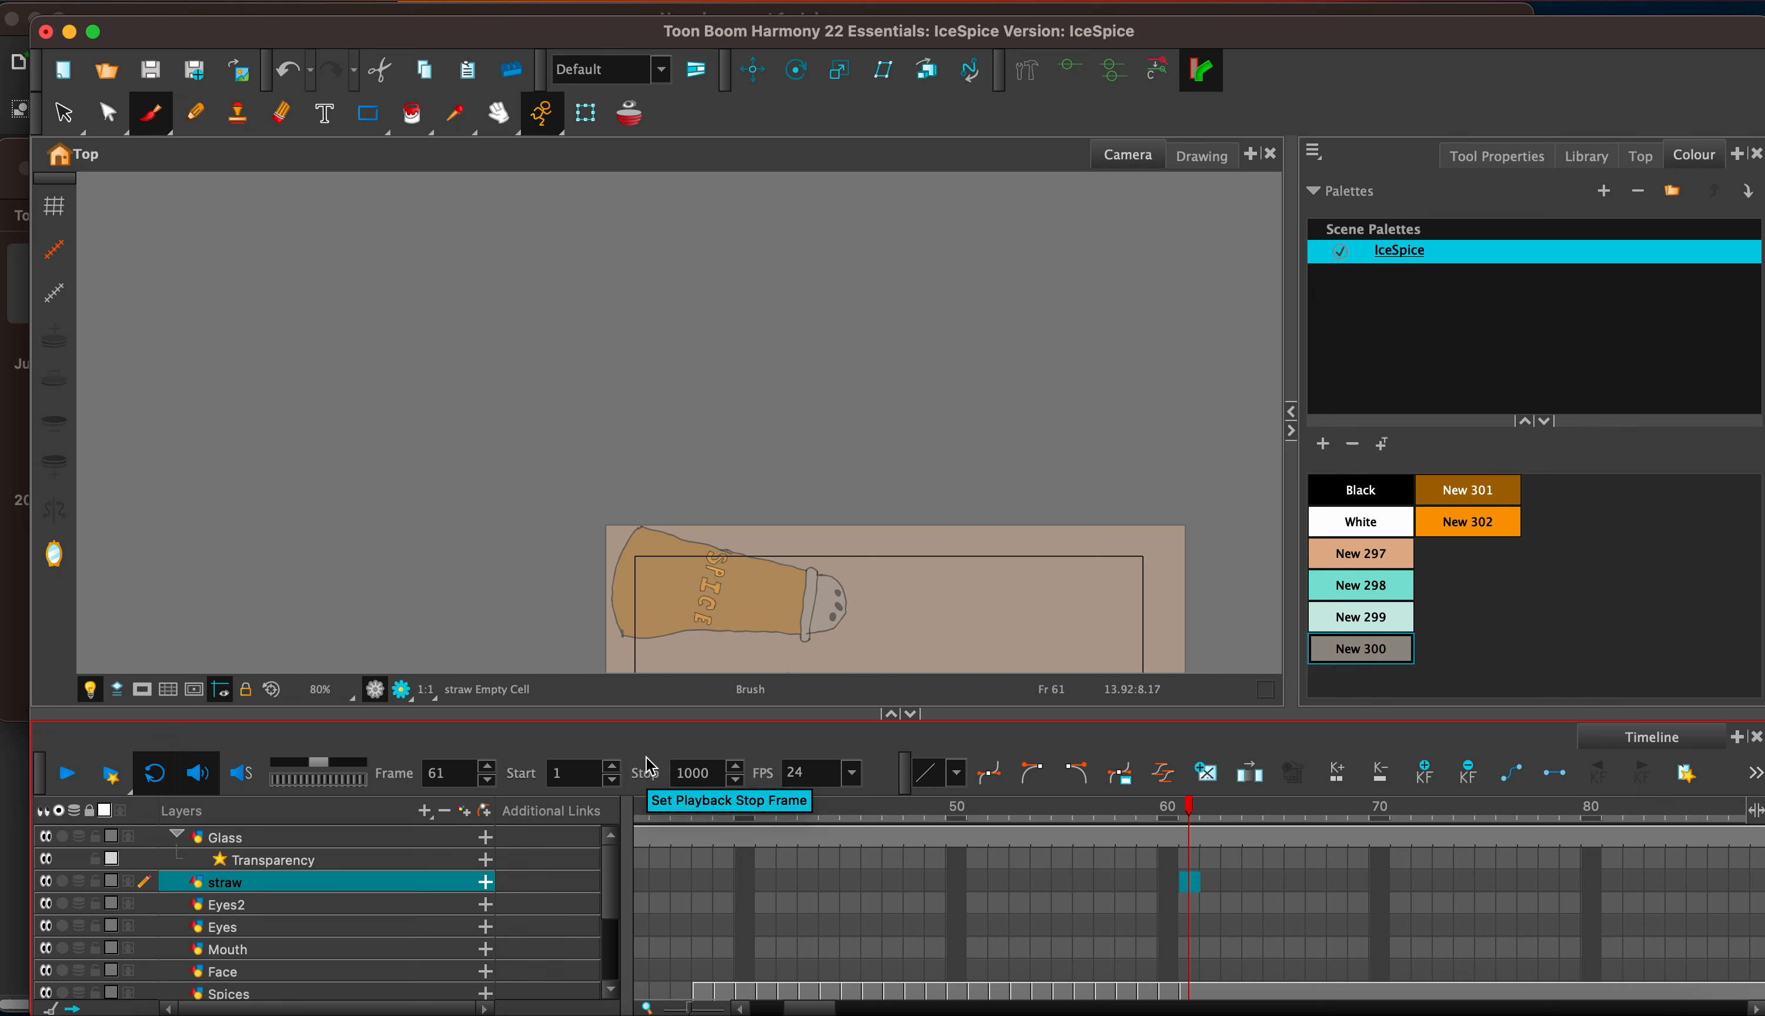
{"action": "left_click", "coordinate": [1359, 496]}
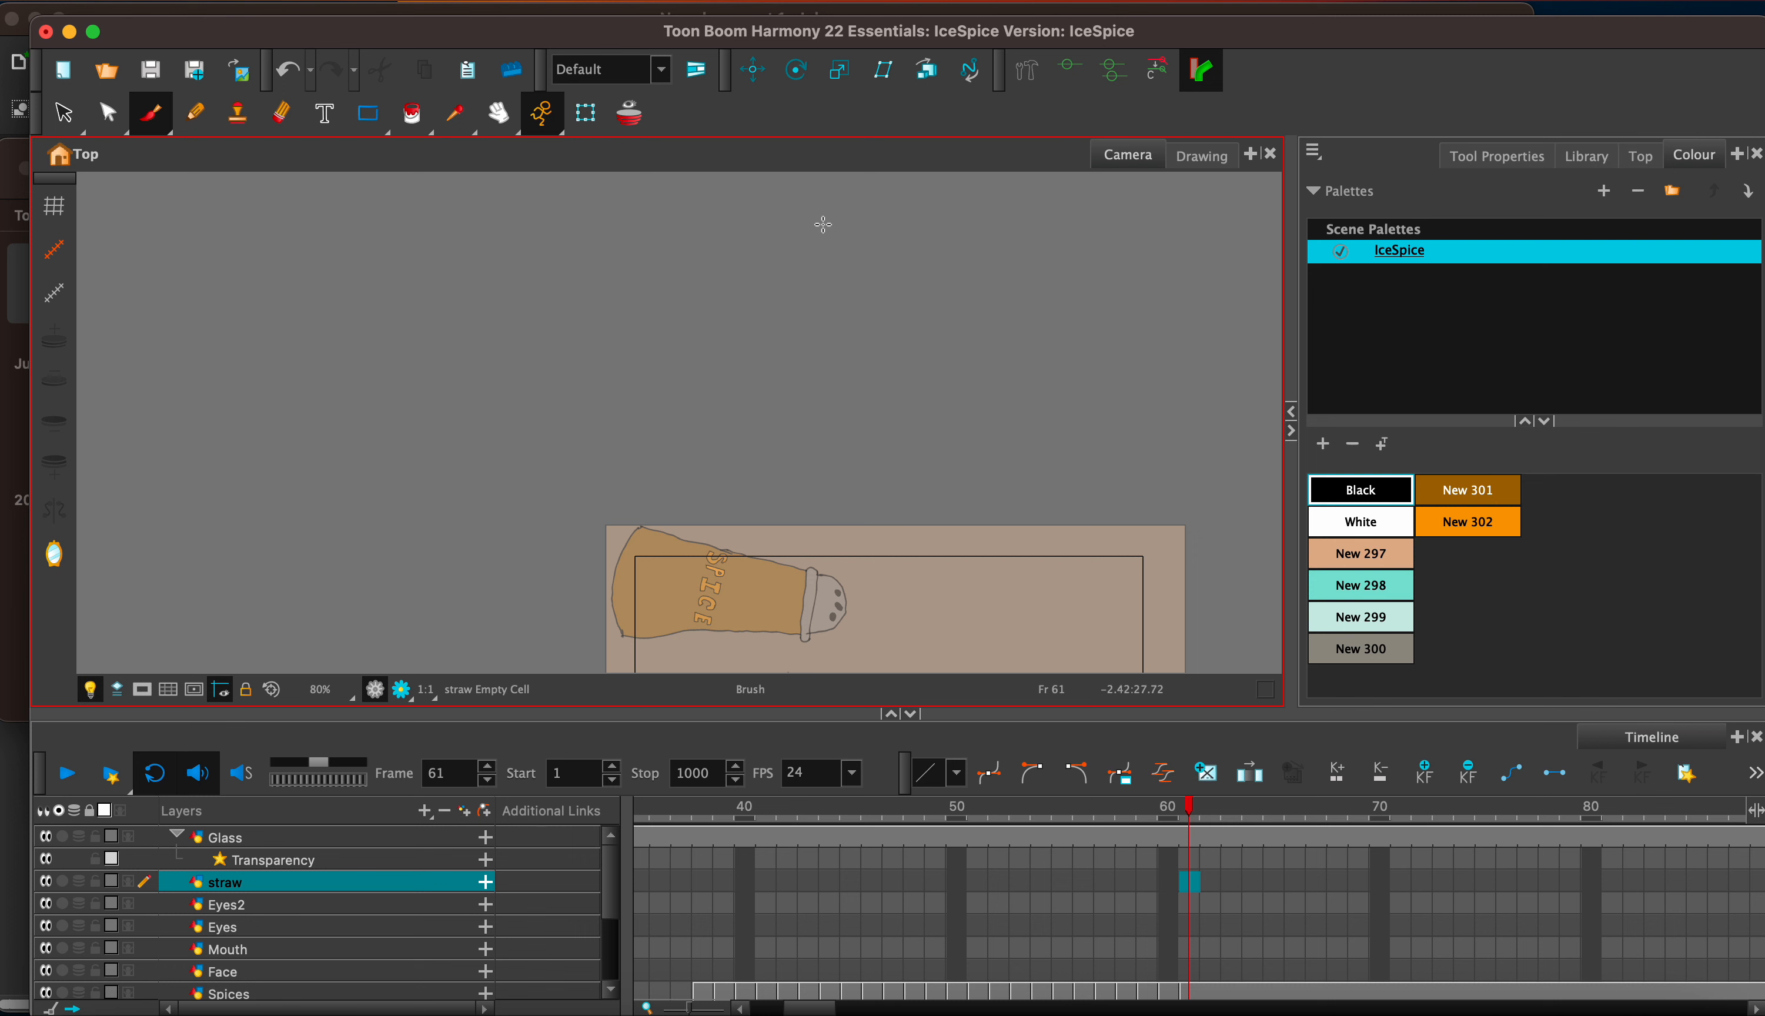
{"action": "mouse_move", "coordinate": [821, 223]}
{"action": "left_mouse_down"}
{"action": "mouse_move", "coordinate": [838, 518]}
{"action": "mouse_move", "coordinate": [853, 452]}
{"action": "mouse_move", "coordinate": [837, 186]}
{"action": "mouse_move", "coordinate": [824, 232]}
{"action": "left_mouse_up"}
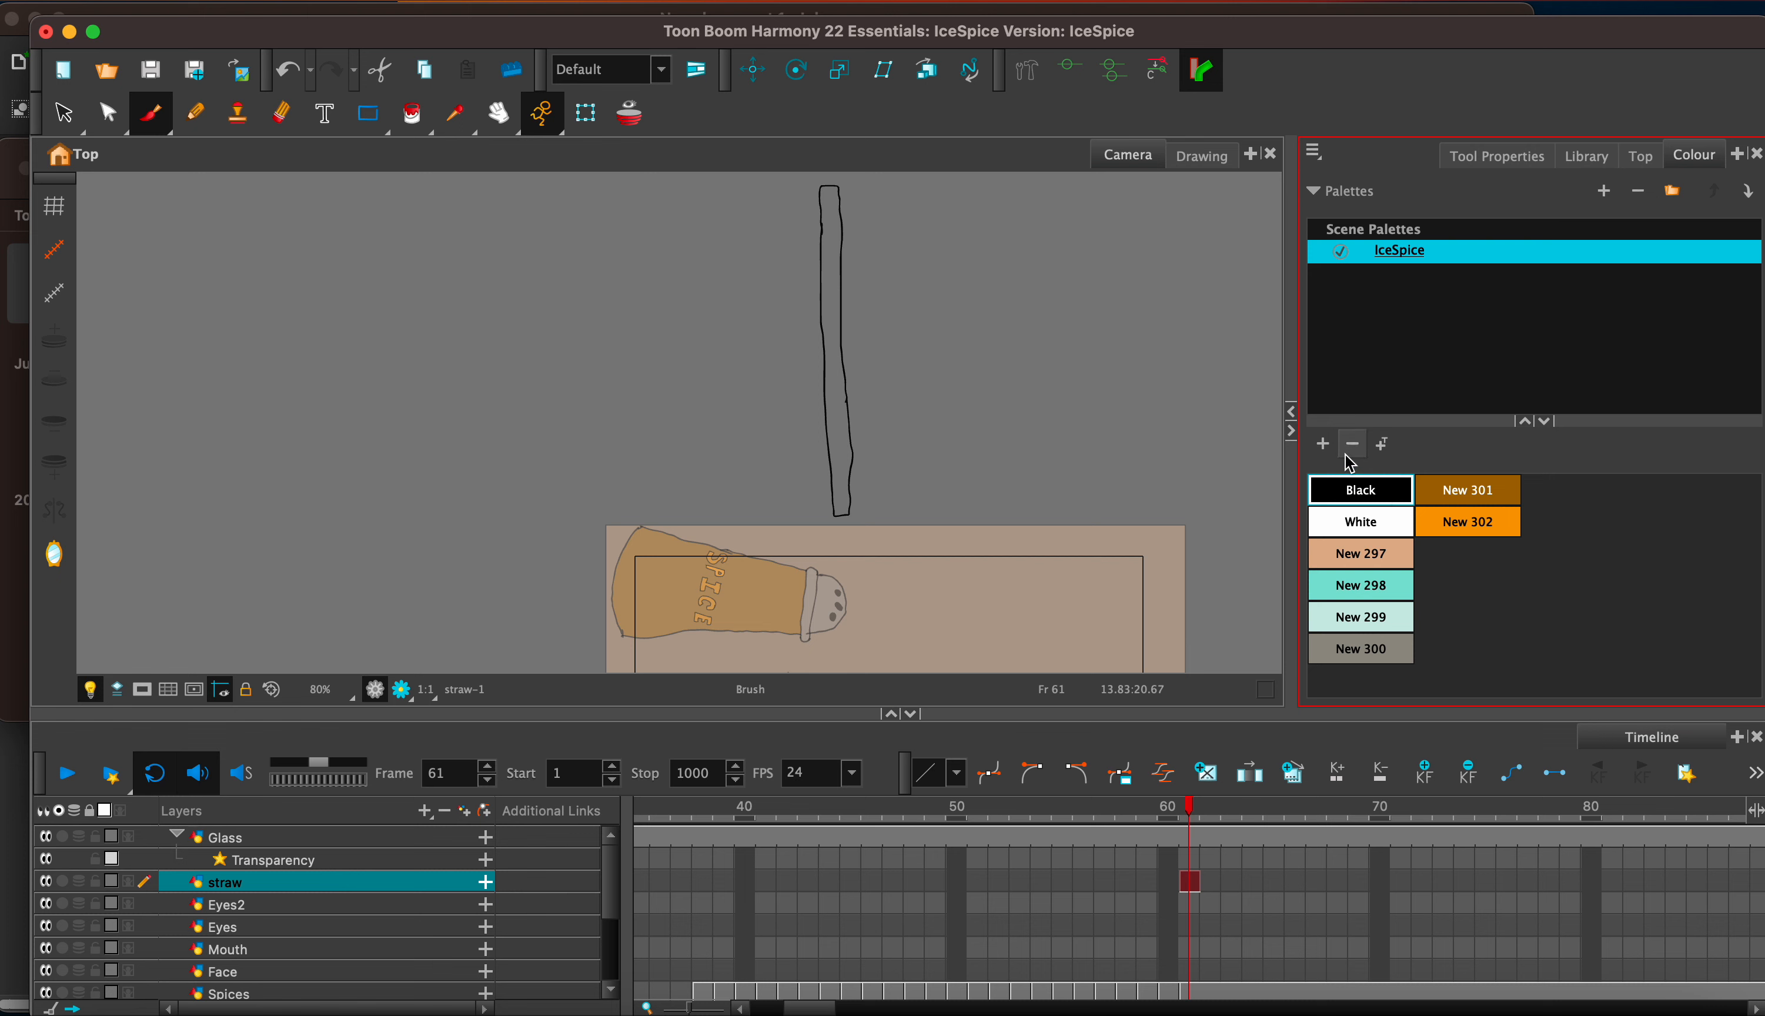
Step: Add a near-black colour swatch with RGB 24, 14, 13 and fill the straw with it
{"action": "left_click", "coordinate": [1322, 443]}
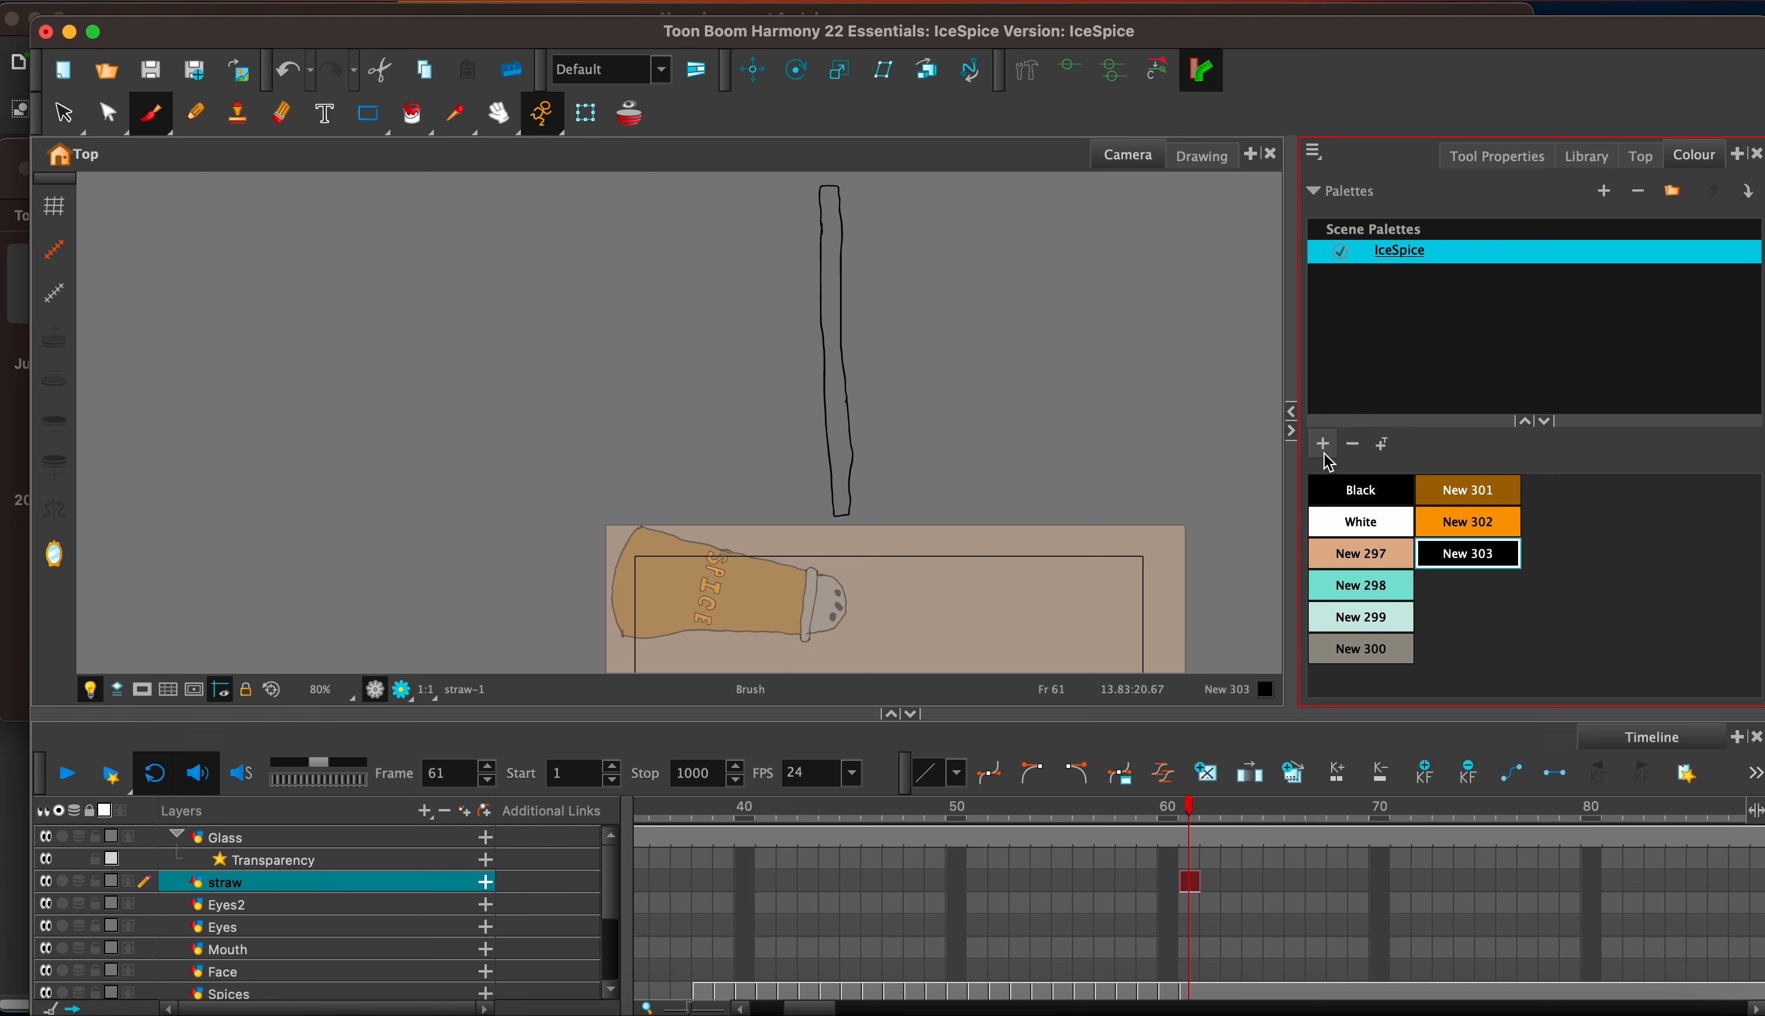
{"action": "double_click", "coordinate": [1513, 561]}
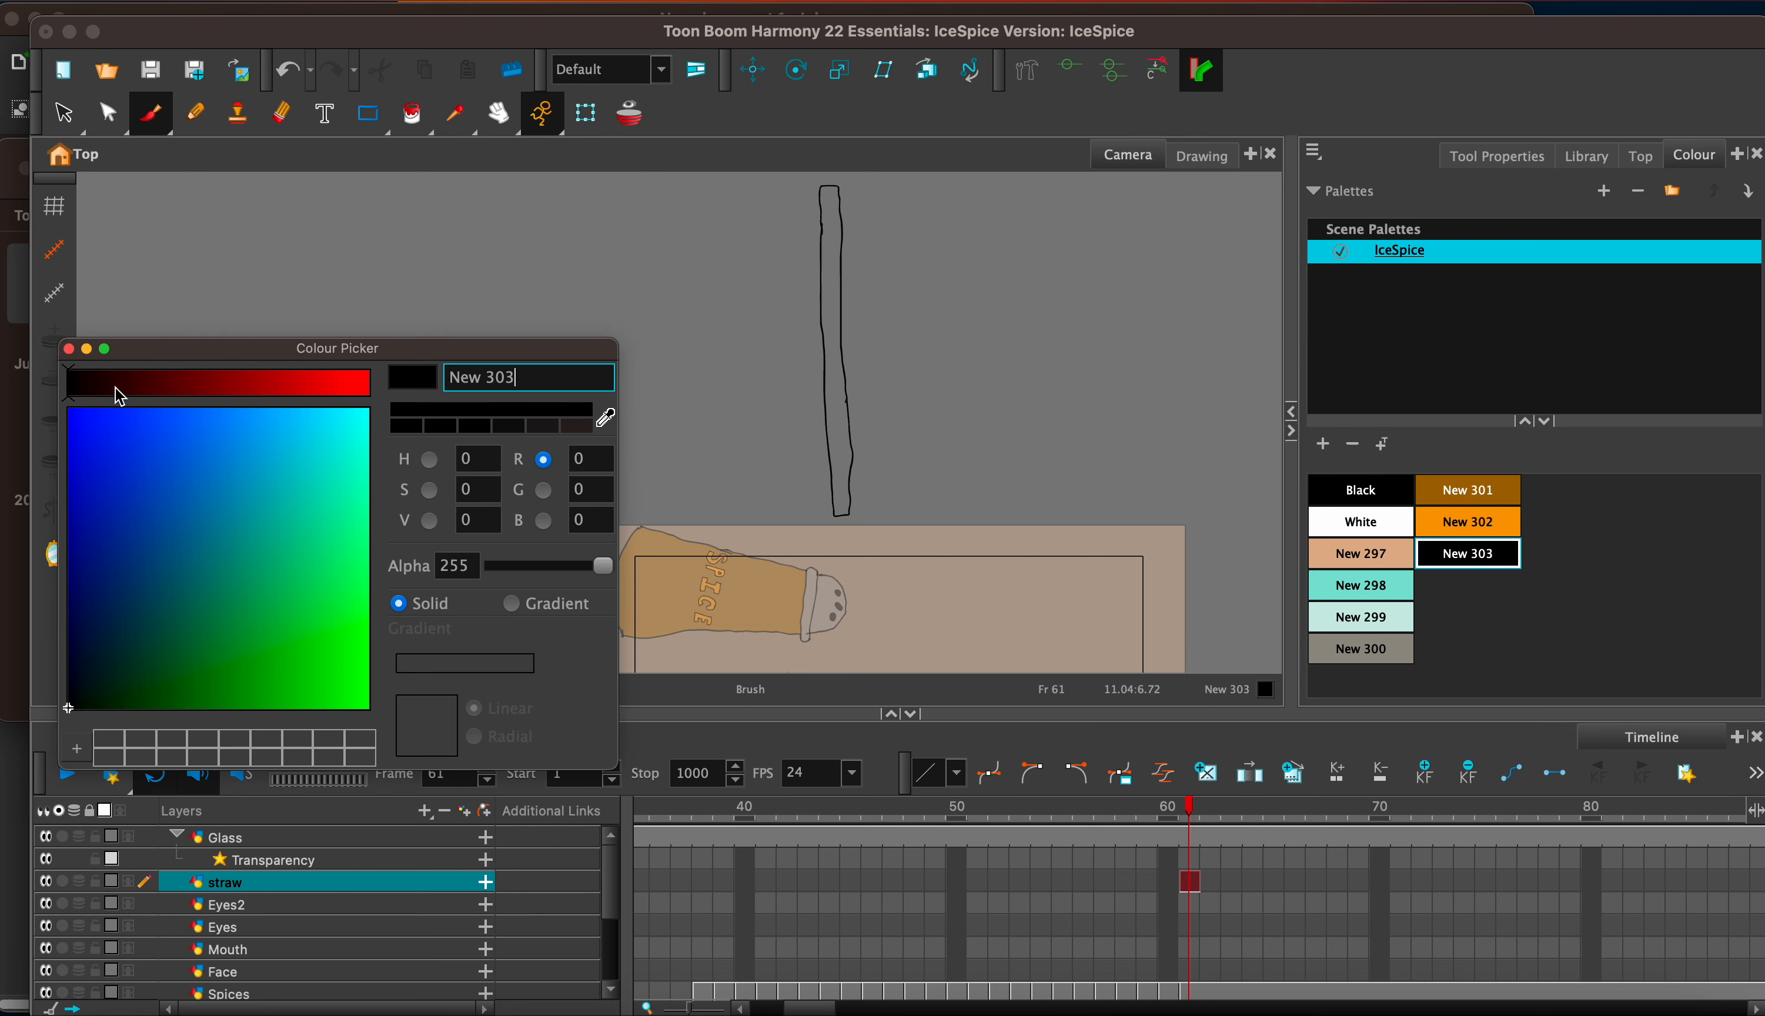
{"action": "left_click", "coordinate": [98, 384]}
{"action": "left_click", "coordinate": [81, 689]}
{"action": "left_click", "coordinate": [84, 692]}
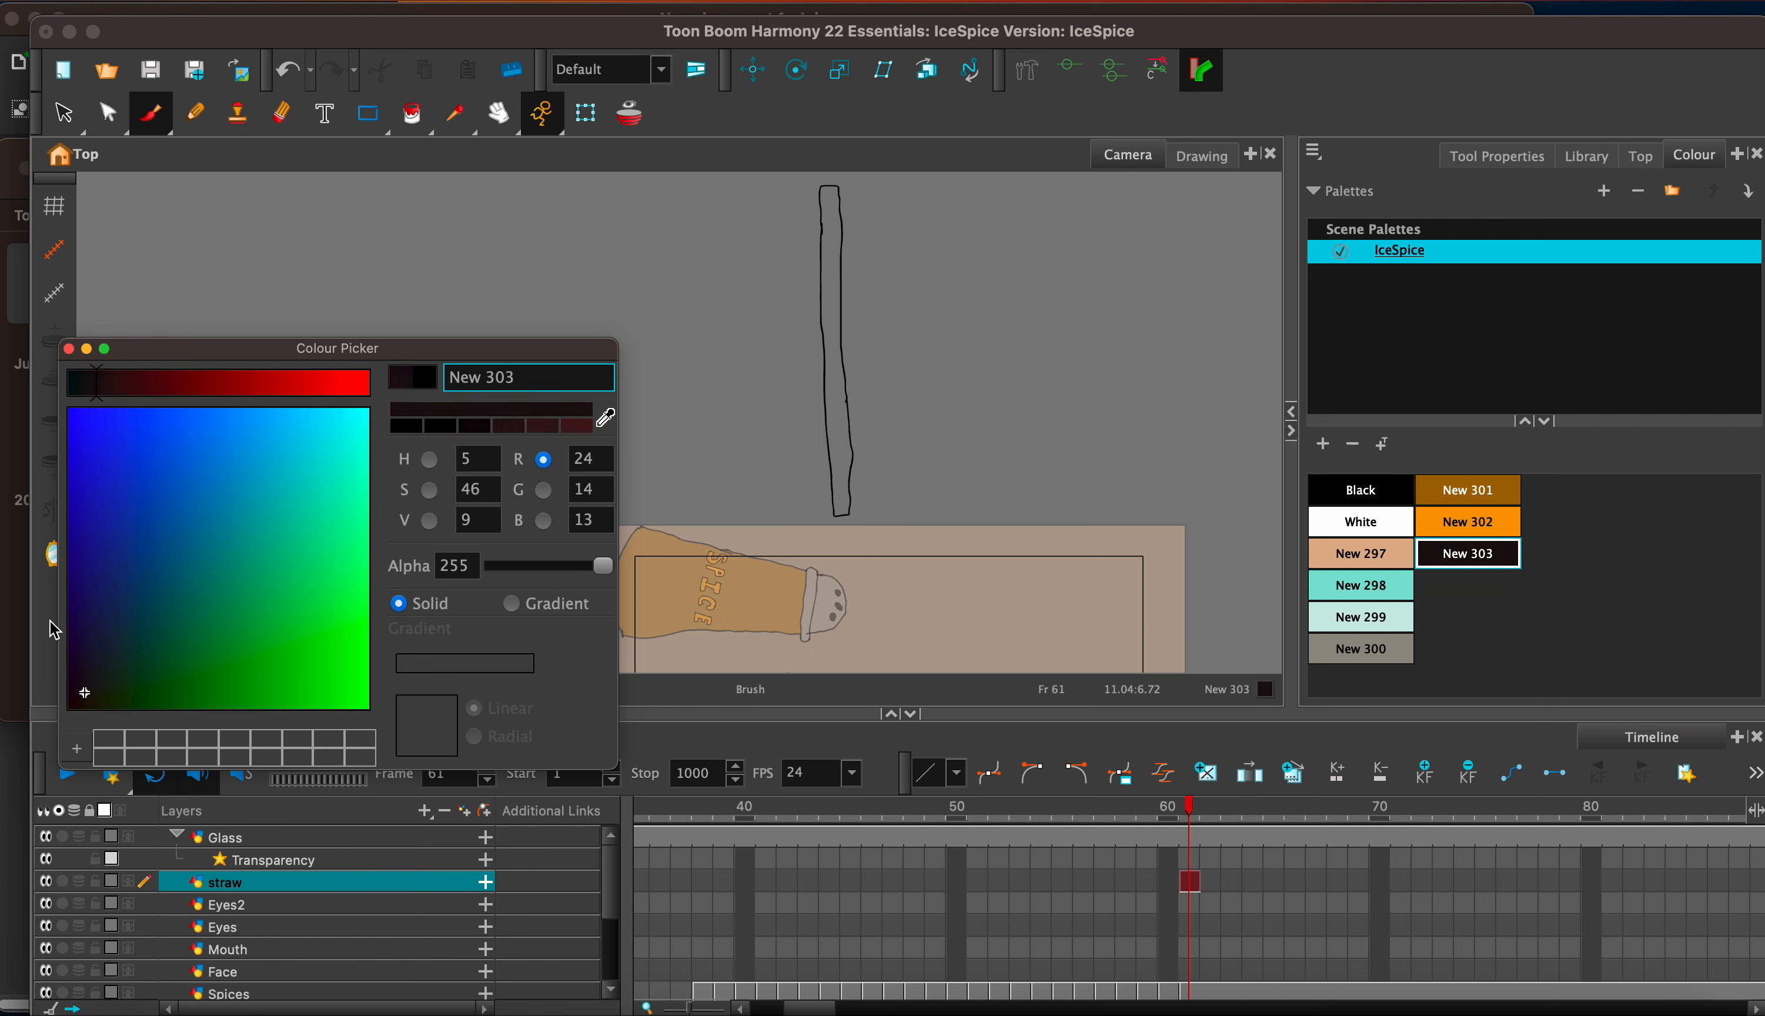
{"action": "left_click", "coordinate": [70, 348]}
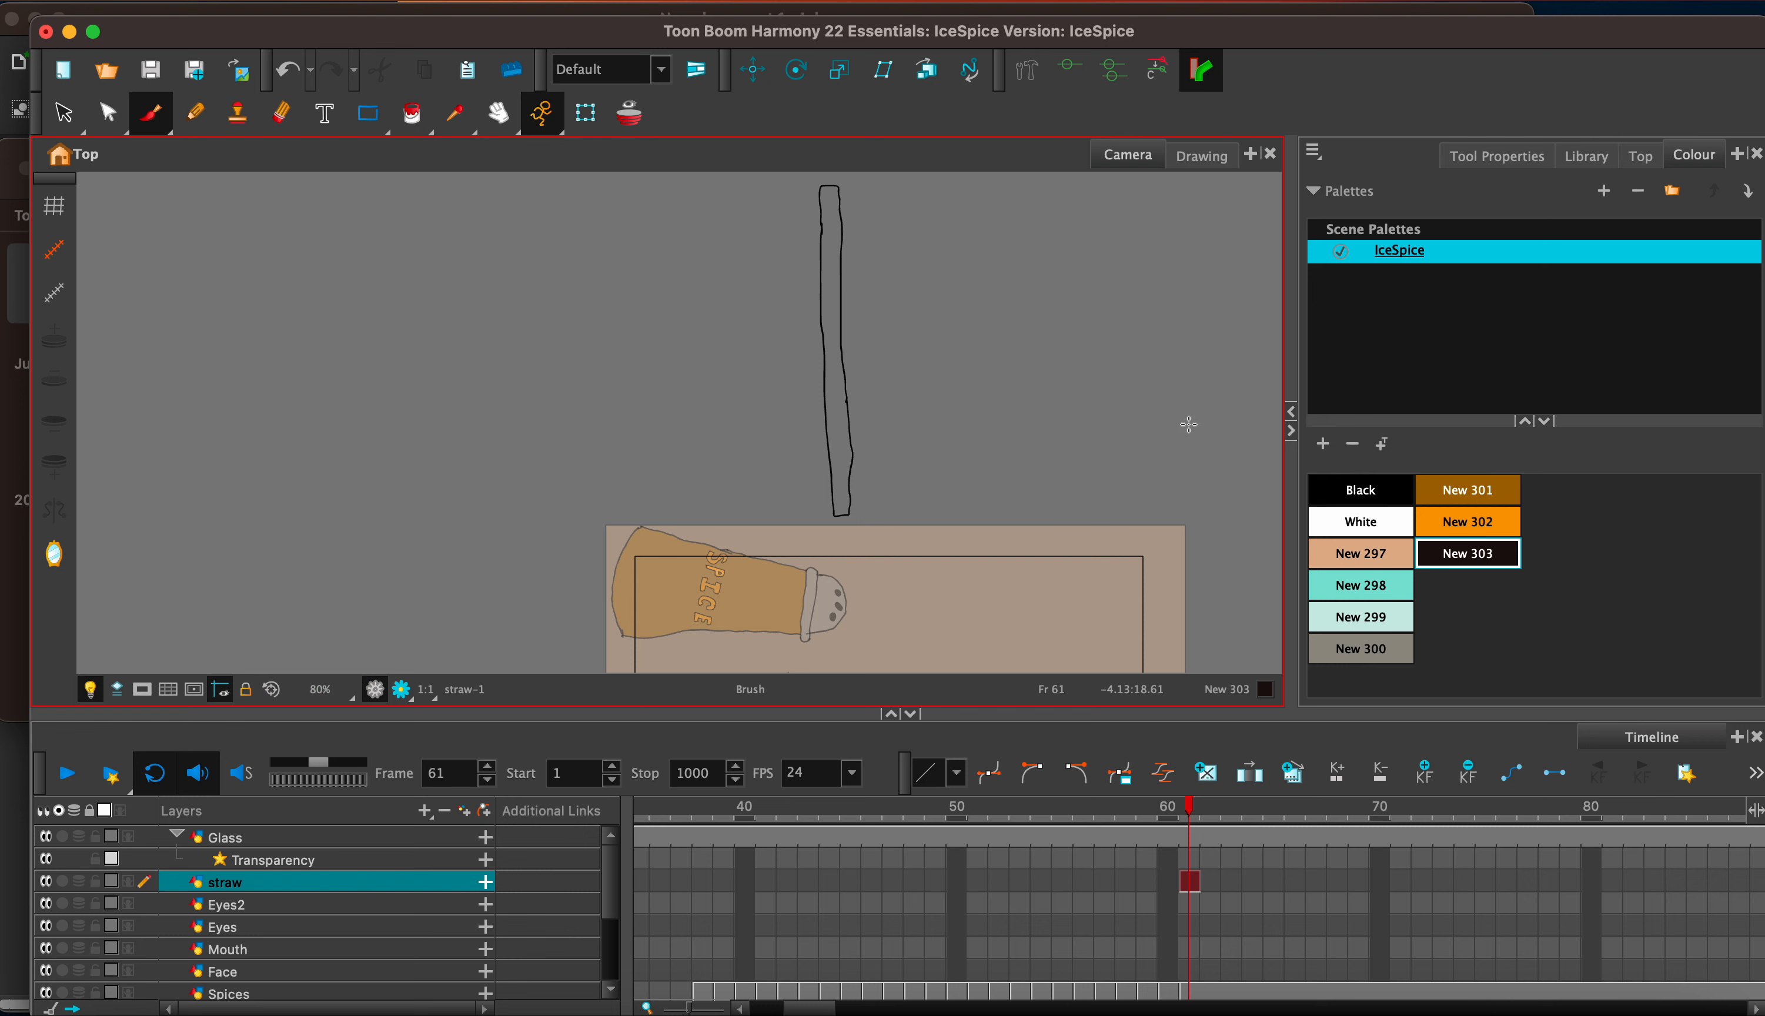
{"action": "left_click", "coordinate": [428, 125]}
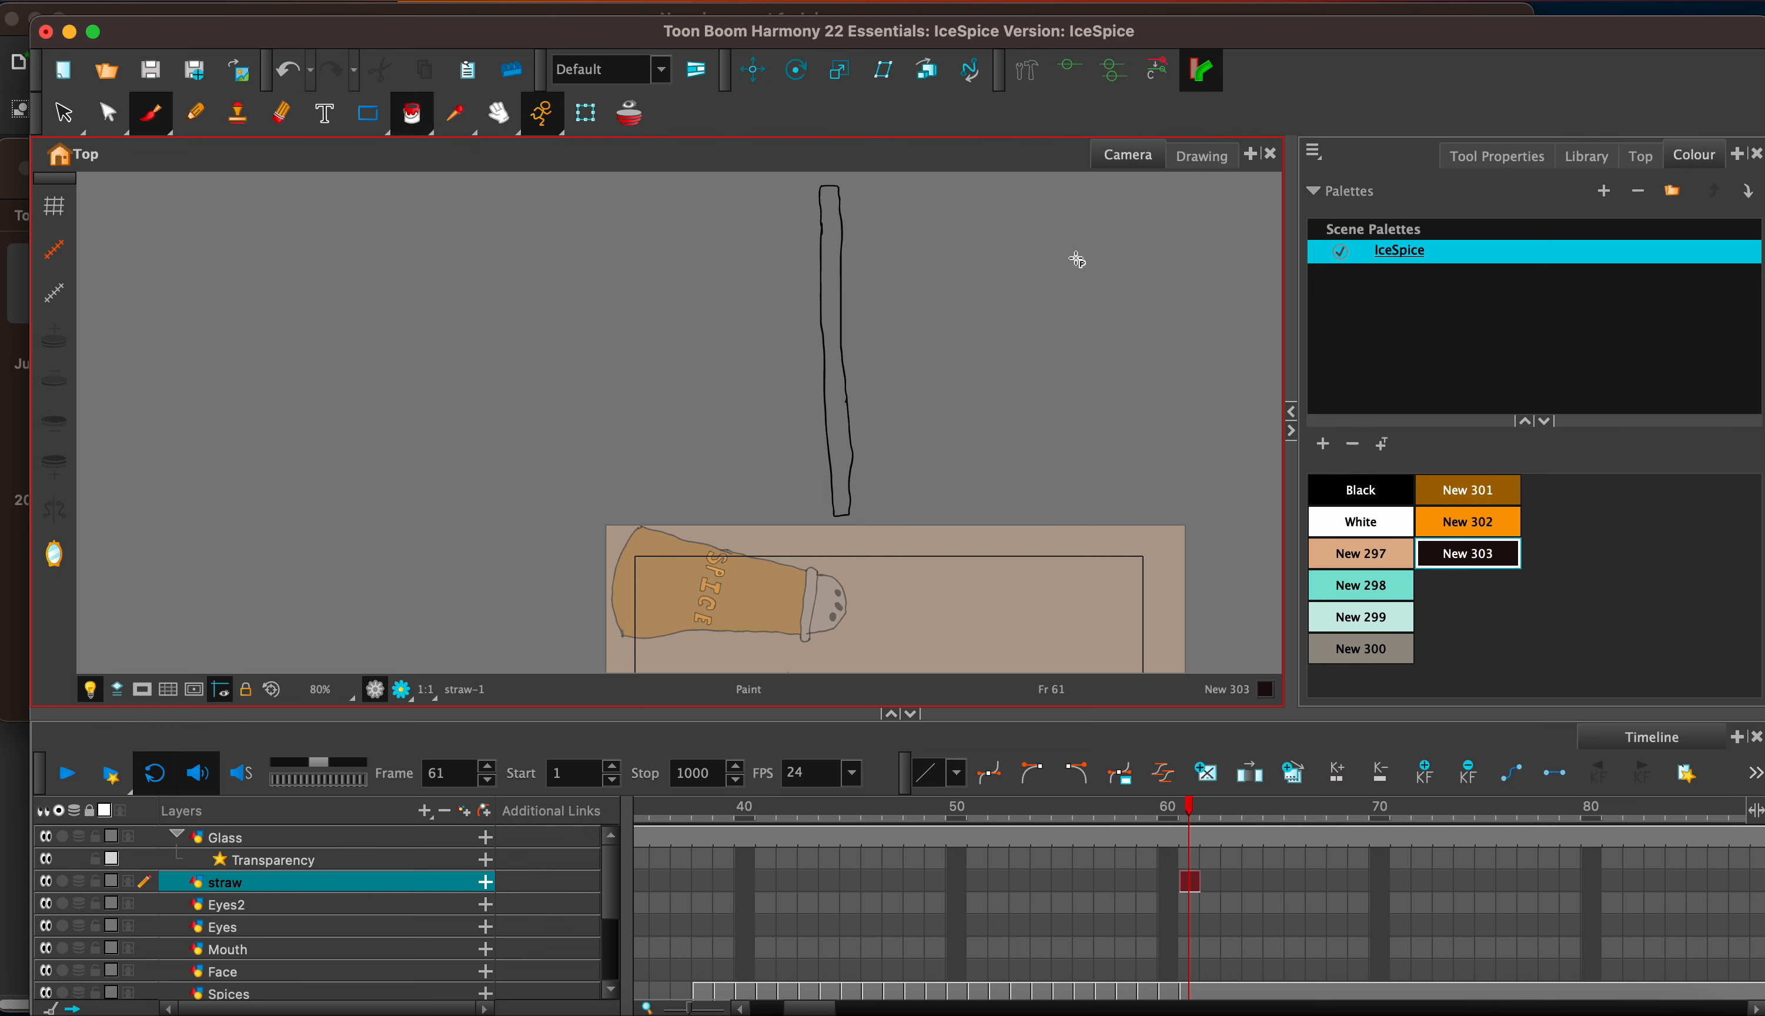
{"action": "left_click", "coordinate": [831, 281]}
Step: Extend the straw drawing's exposure from frame 61 to frame 1000
{"action": "key", "text": "1"}
{"action": "key", "text": "1"}
{"action": "key", "text": "1"}
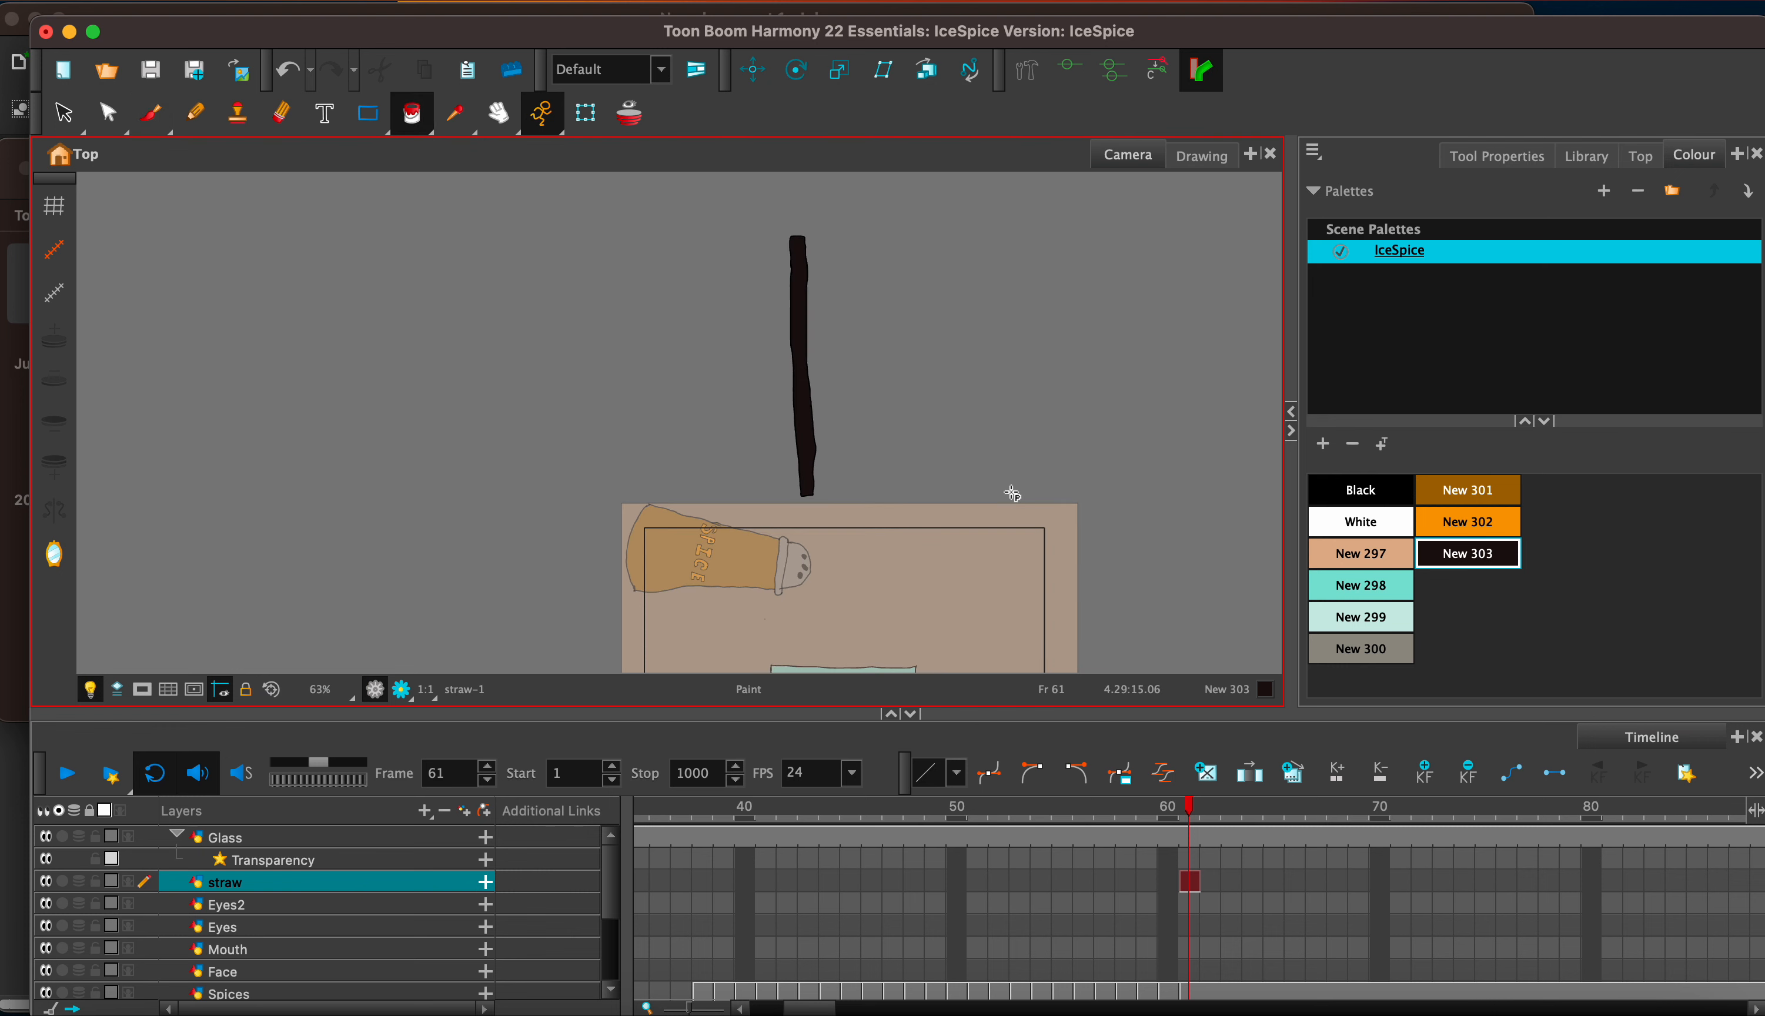
{"action": "key", "text": "space"}
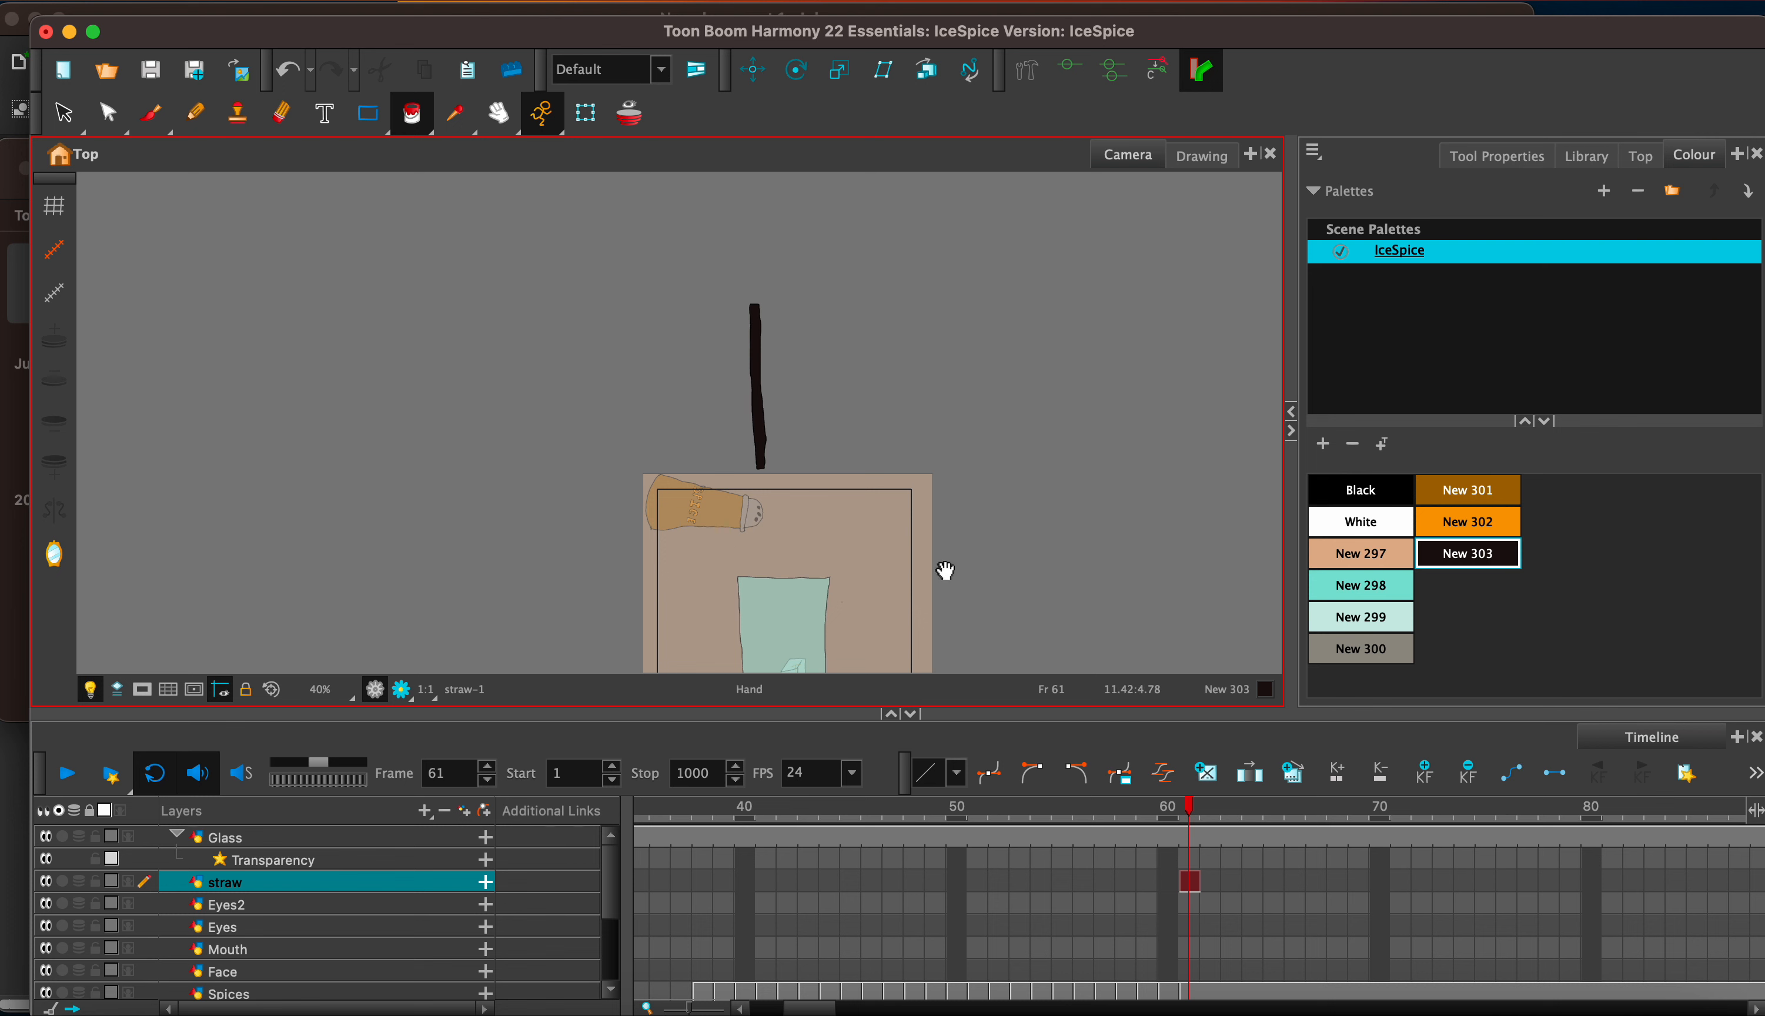
{"action": "mouse_move", "coordinate": [945, 571]}
{"action": "left_mouse_down"}
{"action": "mouse_move", "coordinate": [982, 425]}
{"action": "mouse_move", "coordinate": [986, 447]}
{"action": "left_mouse_up"}
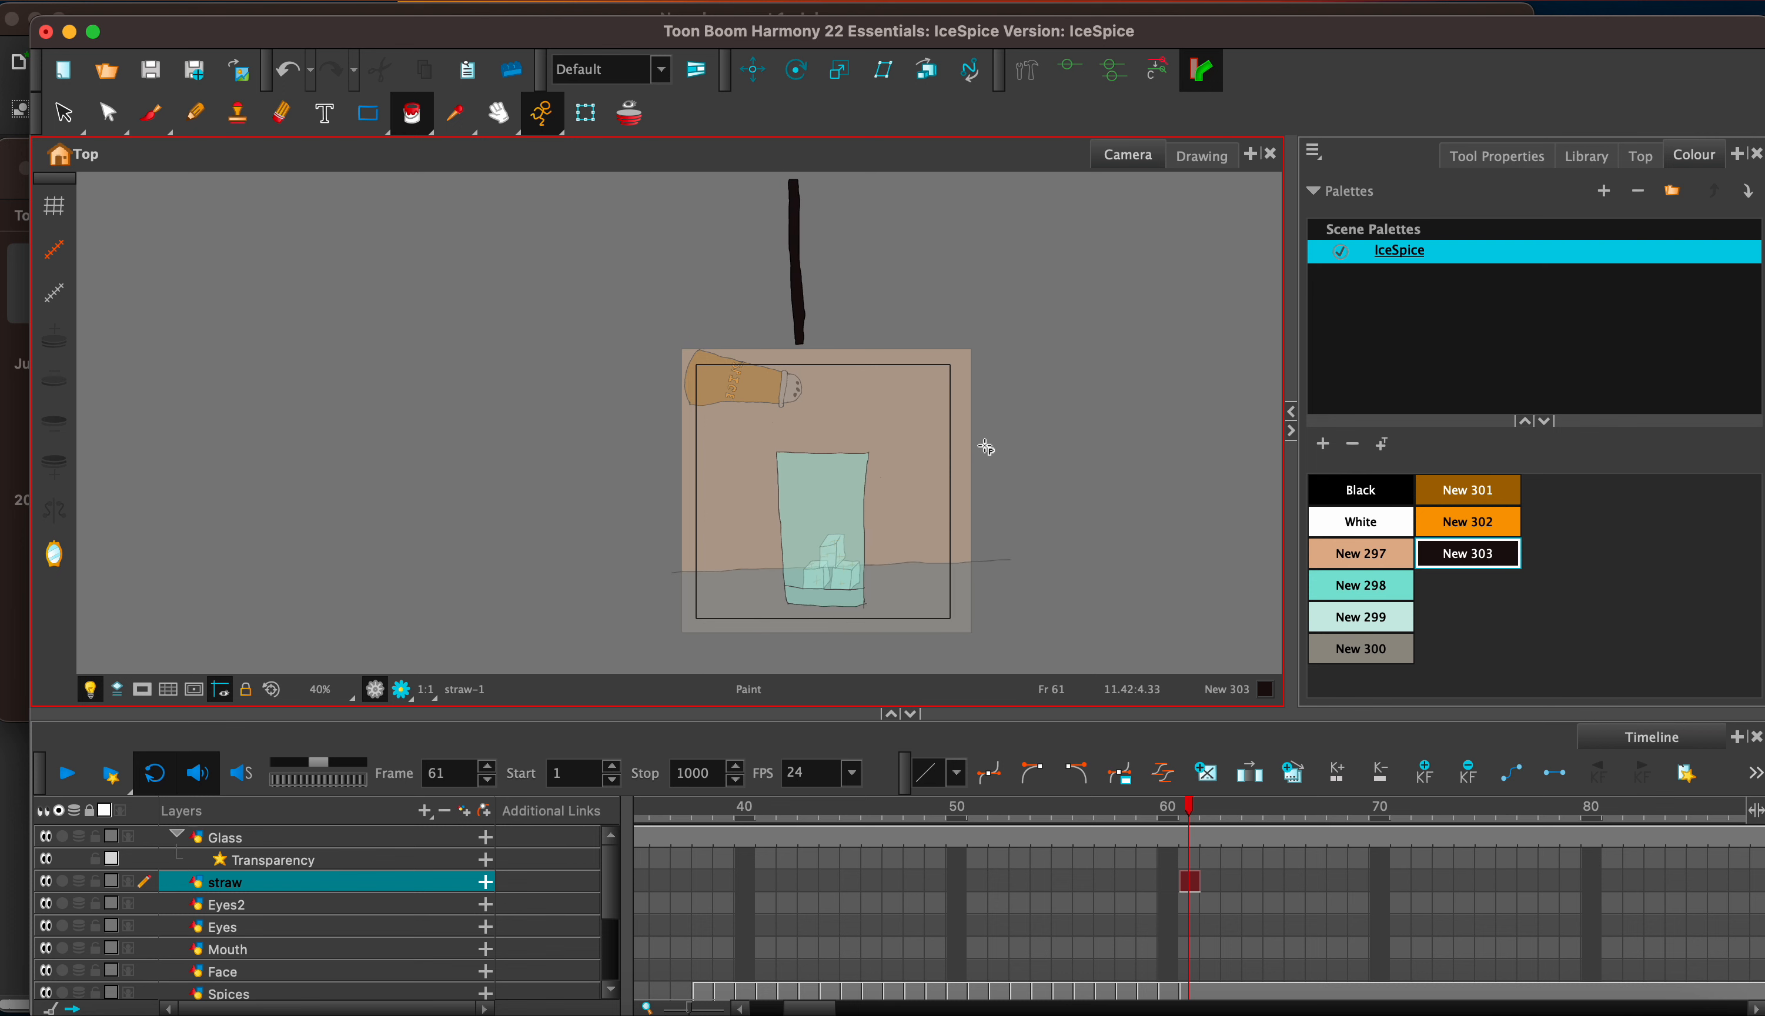
{"action": "key", "text": "F5"}
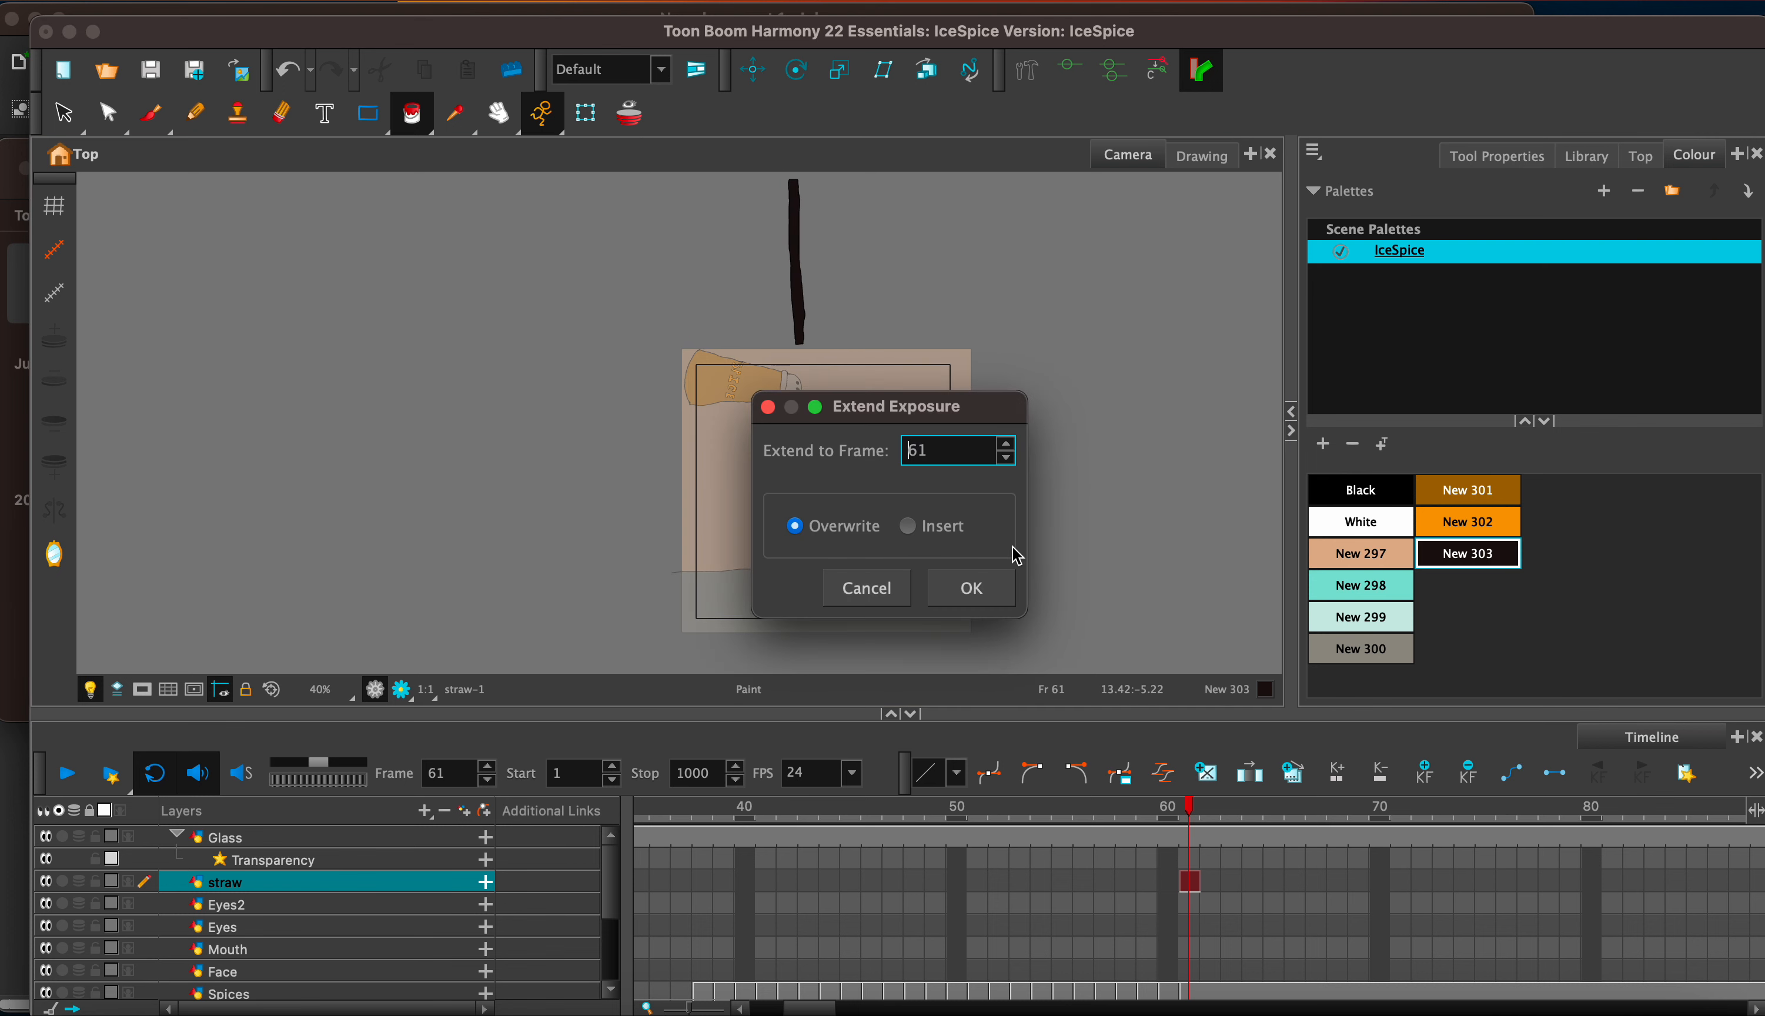
{"action": "type", "text": "1000"}
{"action": "key", "text": "Return"}
Step: Set a keyframe for the straw at frame 61 and move the straw down into the glass at frame 71
{"action": "left_click", "coordinate": [1408, 784]}
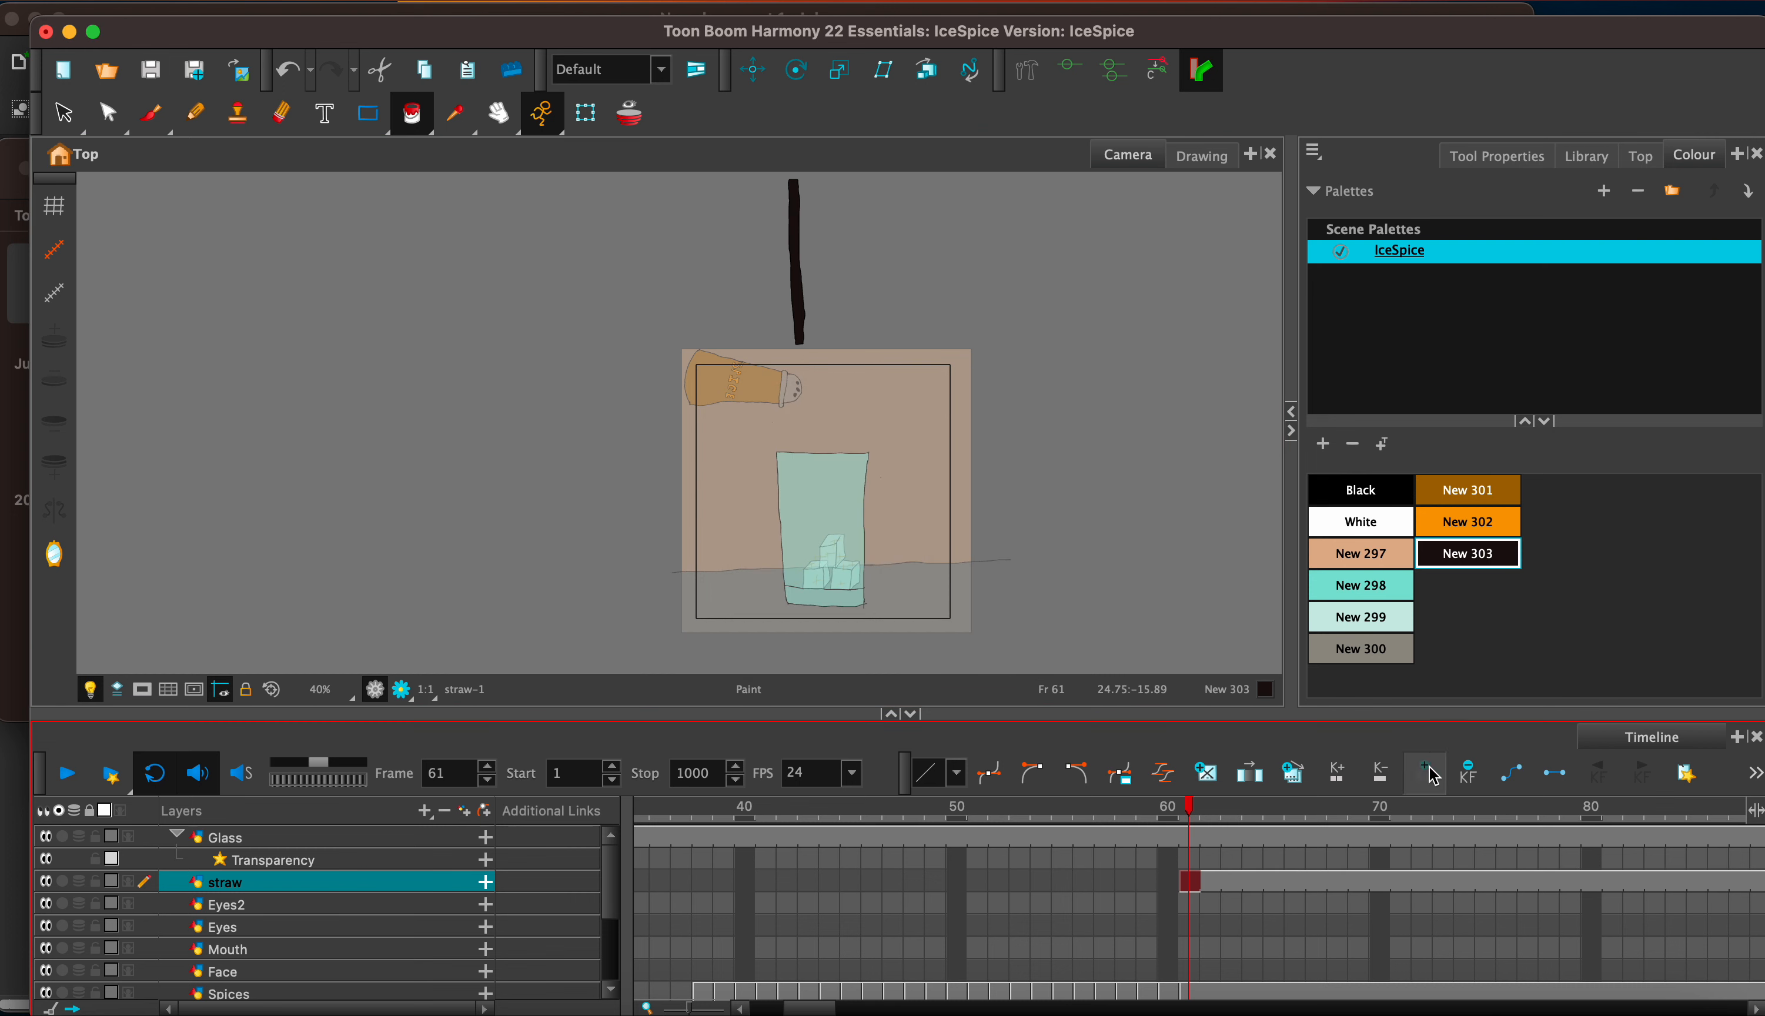
{"action": "left_click", "coordinate": [1380, 892]}
{"action": "left_click", "coordinate": [1403, 893]}
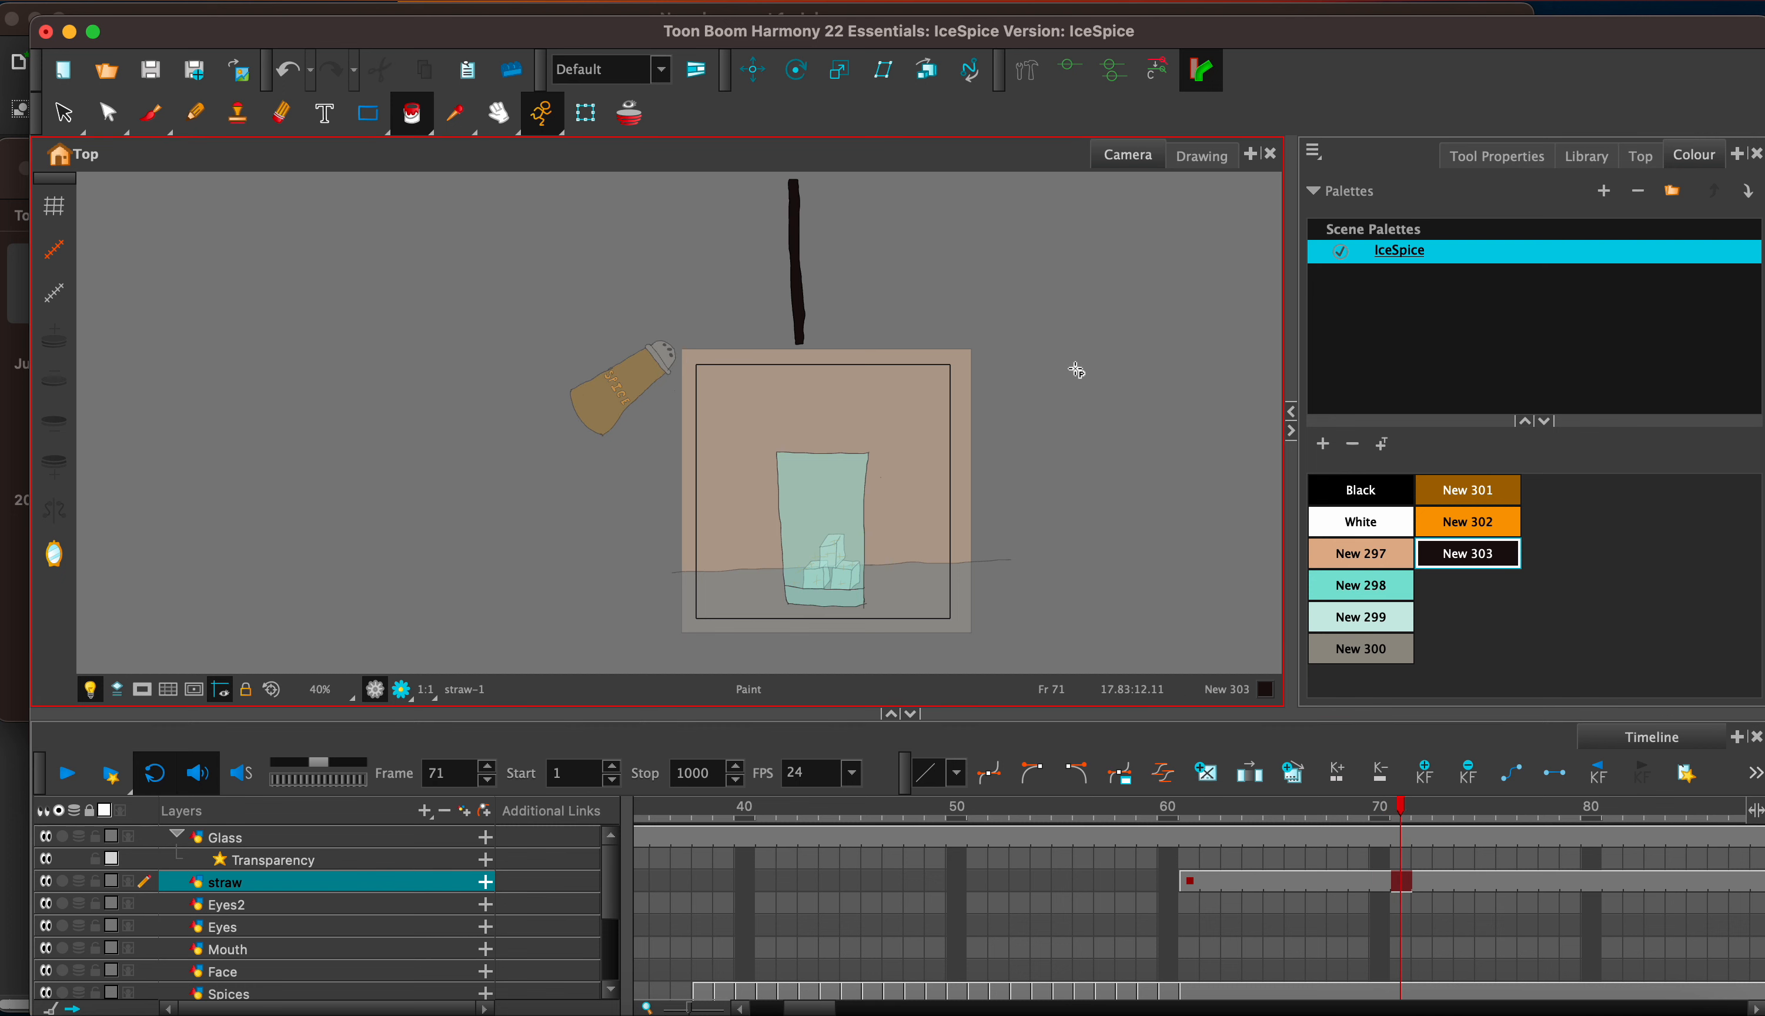
{"action": "left_click", "coordinate": [753, 70]}
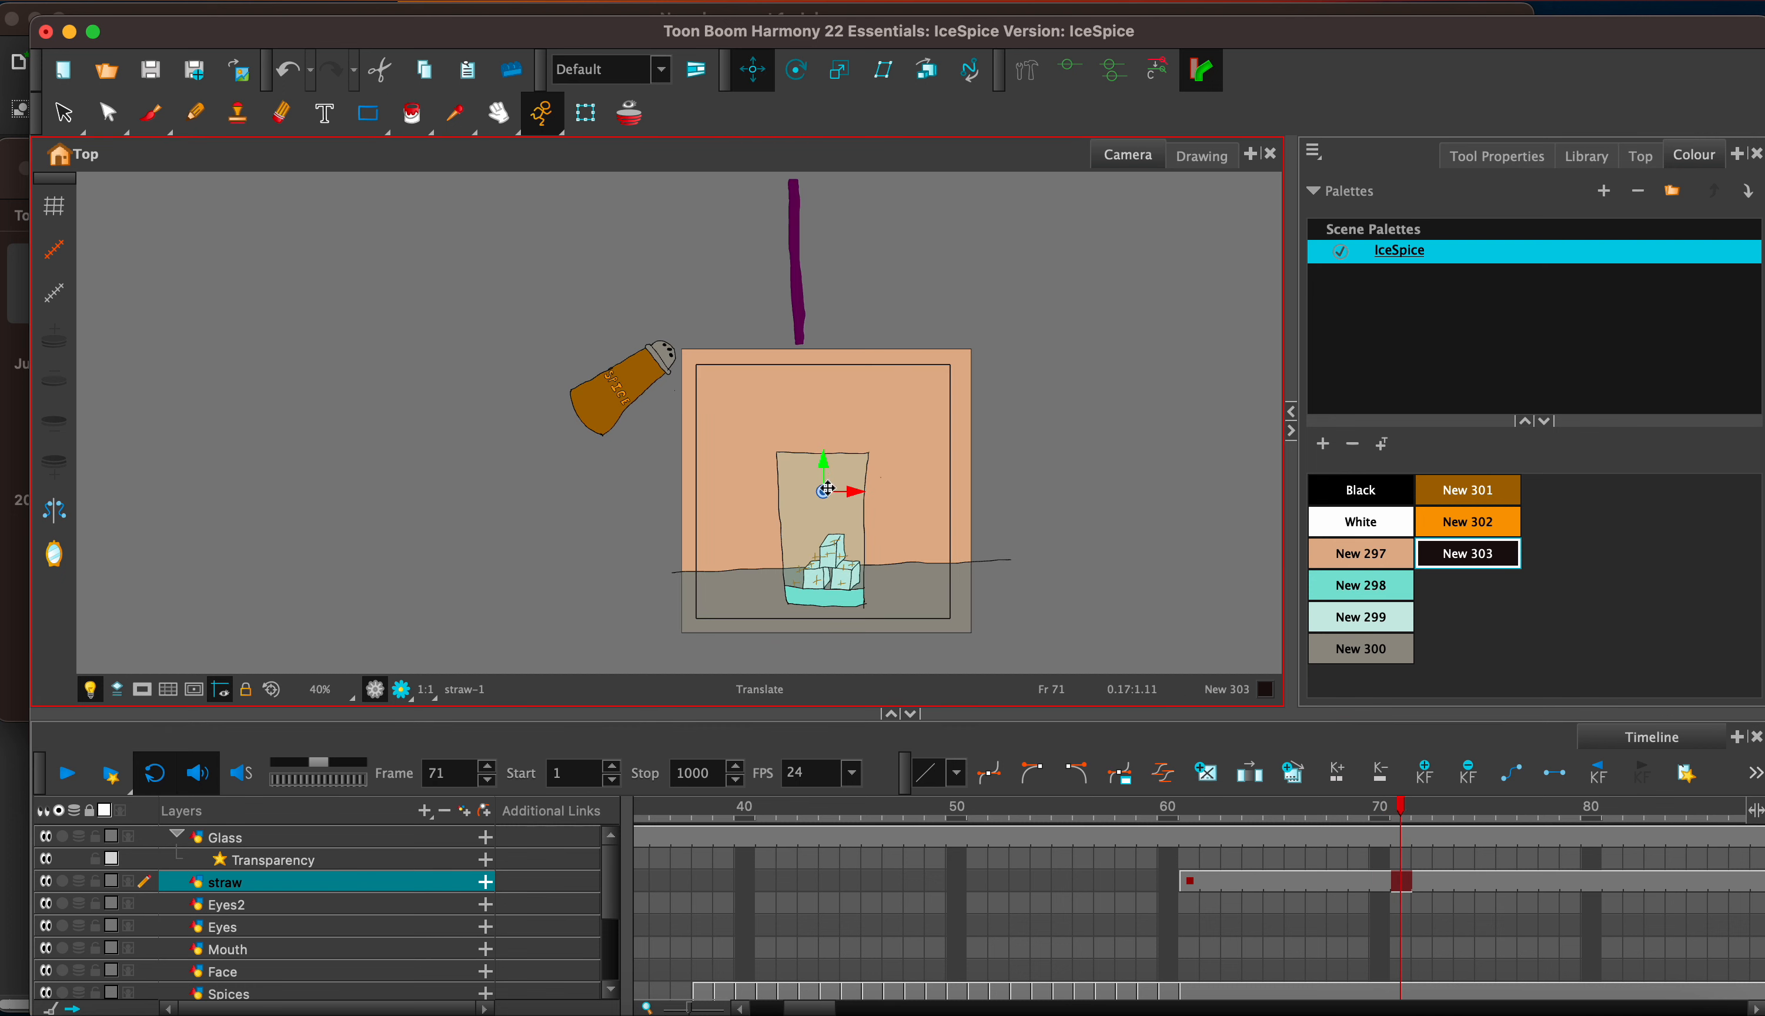
{"action": "left_click", "coordinate": [793, 284]}
{"action": "mouse_move", "coordinate": [791, 300]}
{"action": "left_mouse_down"}
{"action": "mouse_move", "coordinate": [791, 543]}
{"action": "mouse_move", "coordinate": [828, 517]}
{"action": "left_mouse_up"}
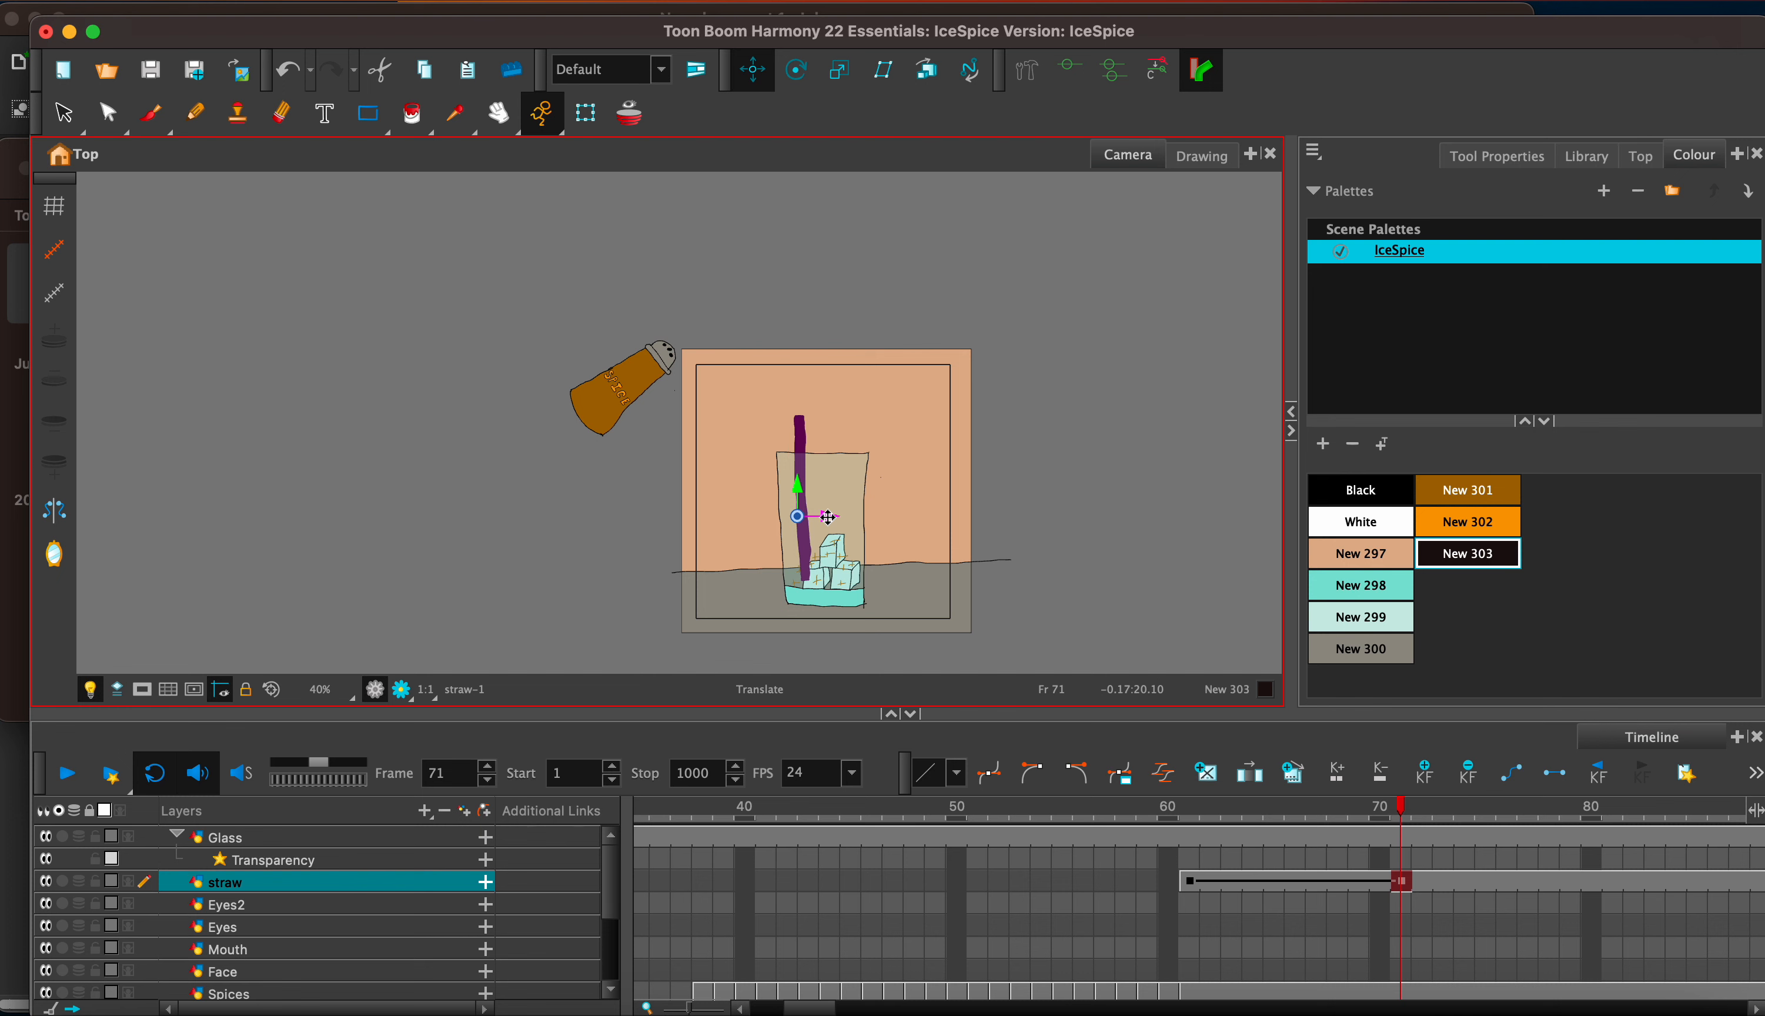
Step: Try to remove the part of the table line extending past the scene's edge on the Drawing layer at frame 36
{"action": "left_click", "coordinate": [151, 113]}
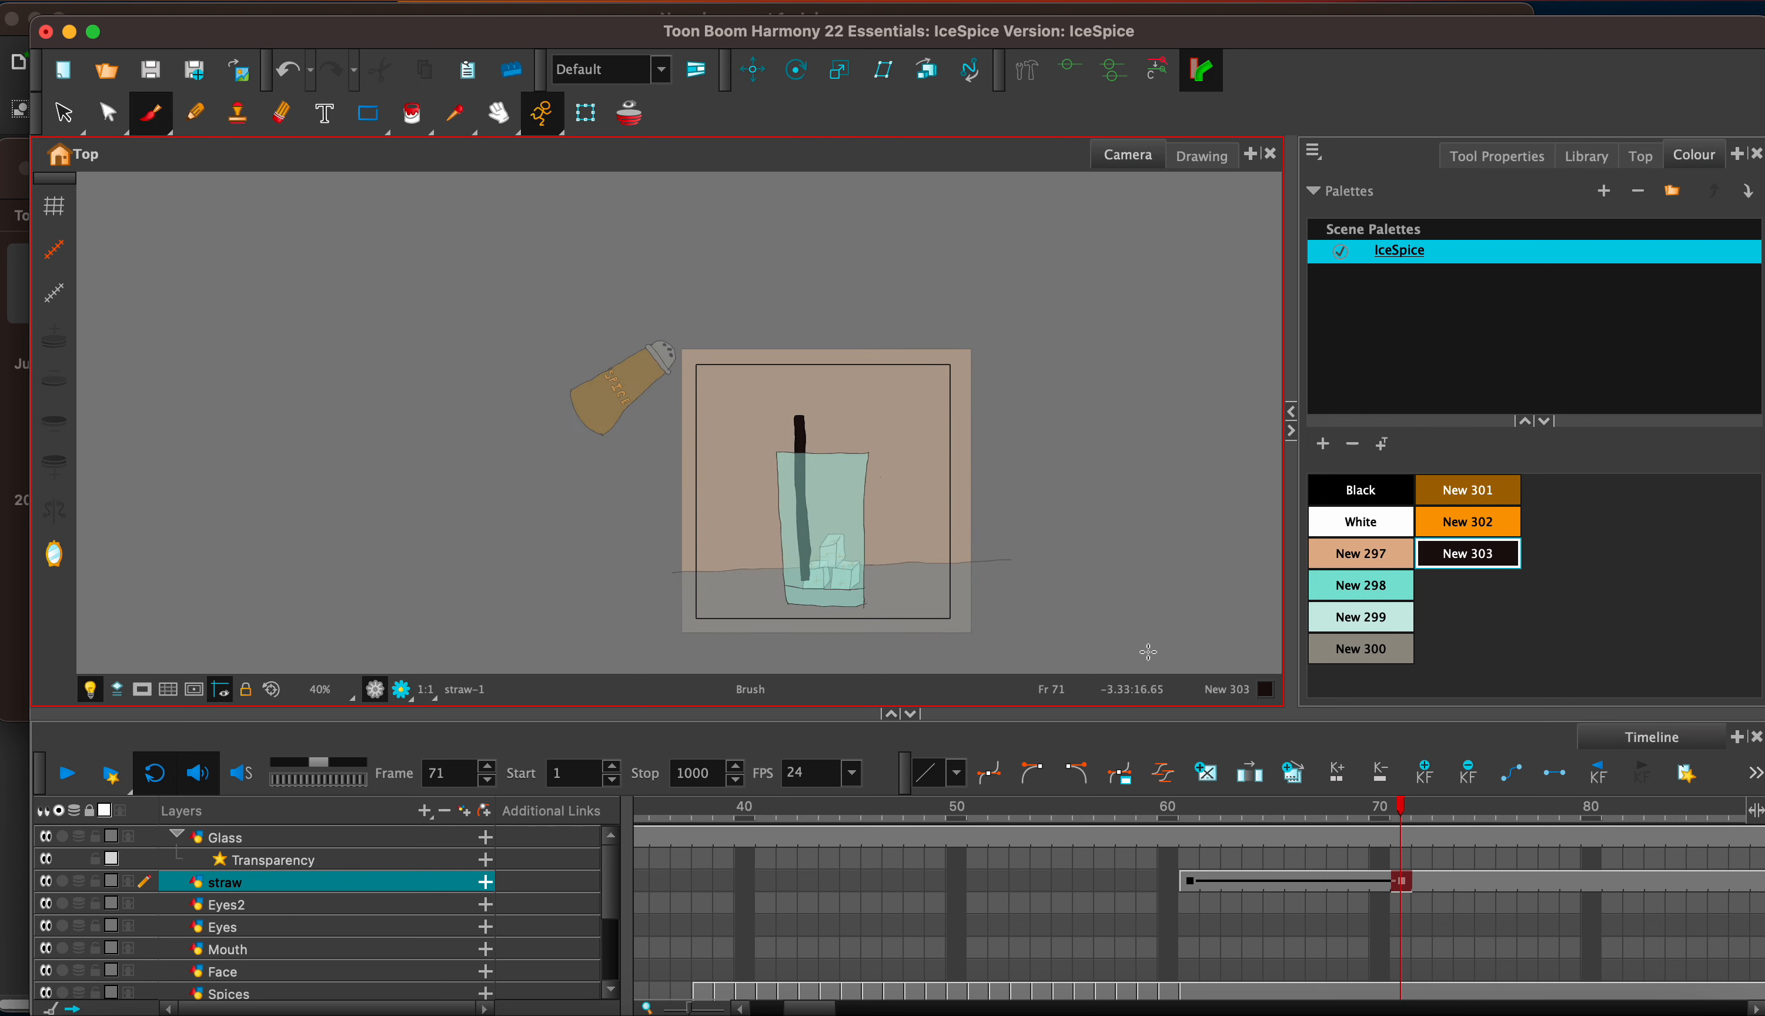
{"action": "left_click", "coordinate": [61, 110]}
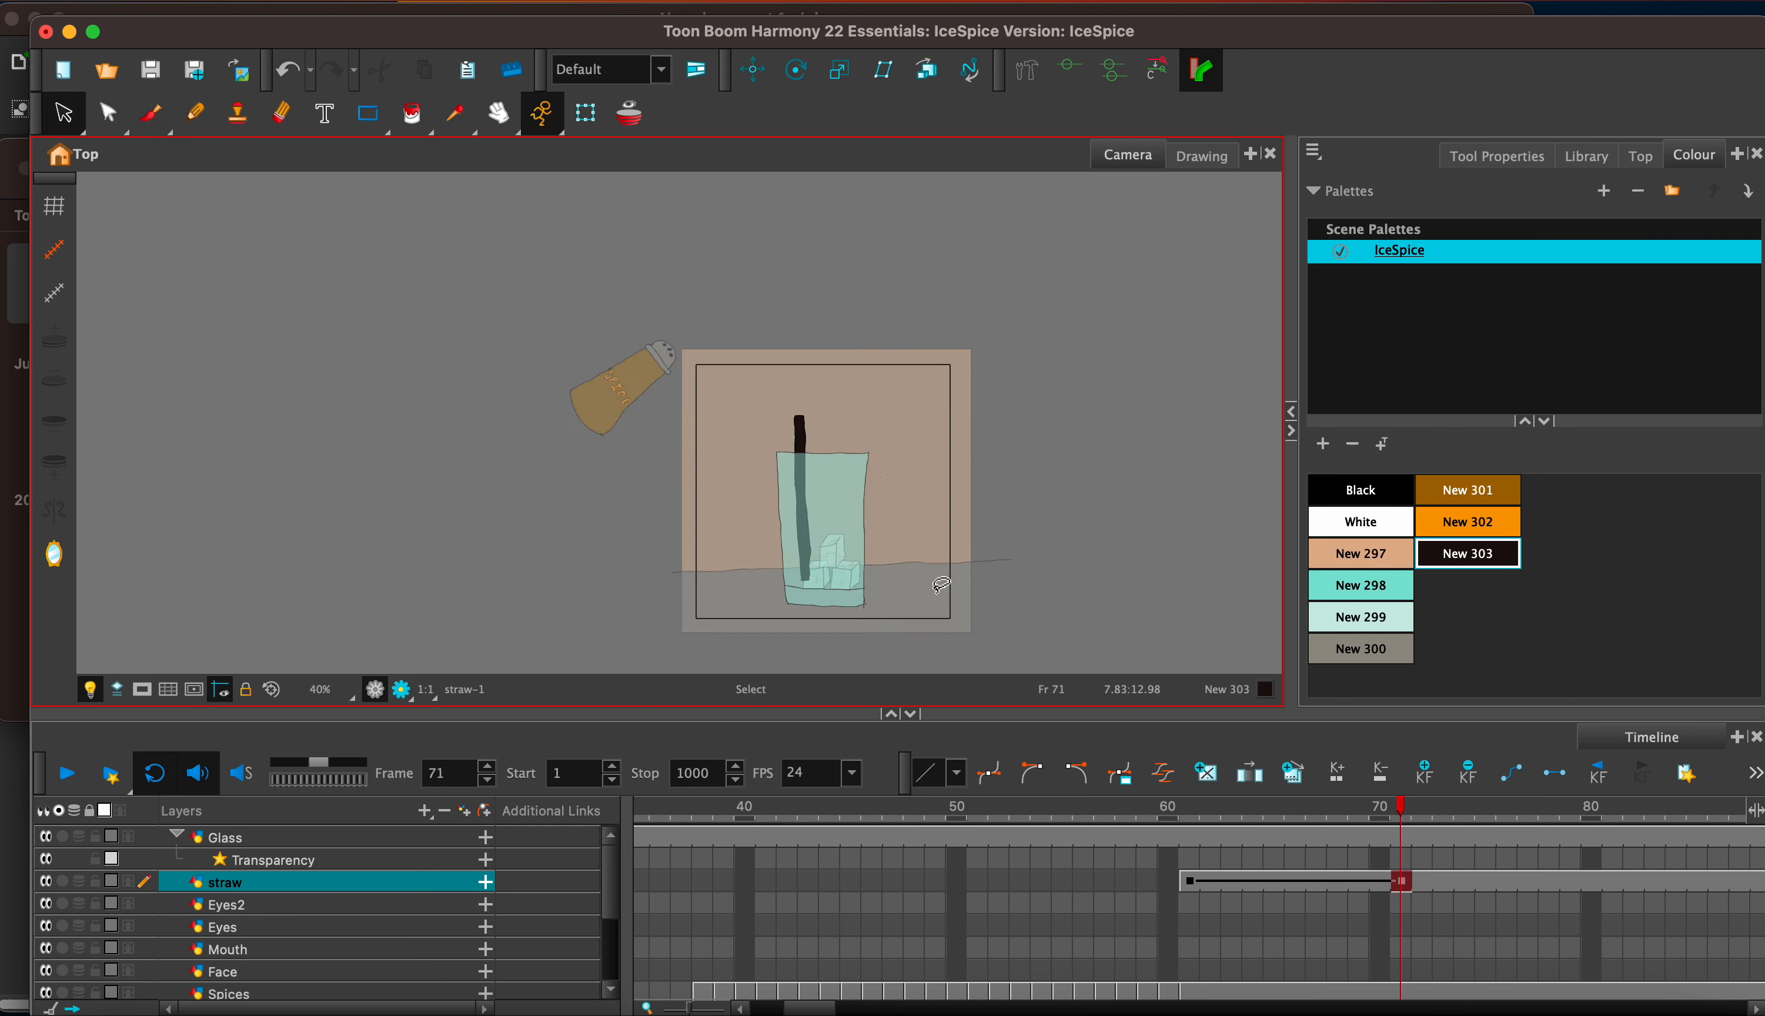
{"action": "scroll", "coordinate": [611, 876], "scroll_direction": "down", "scroll_amount": 3}
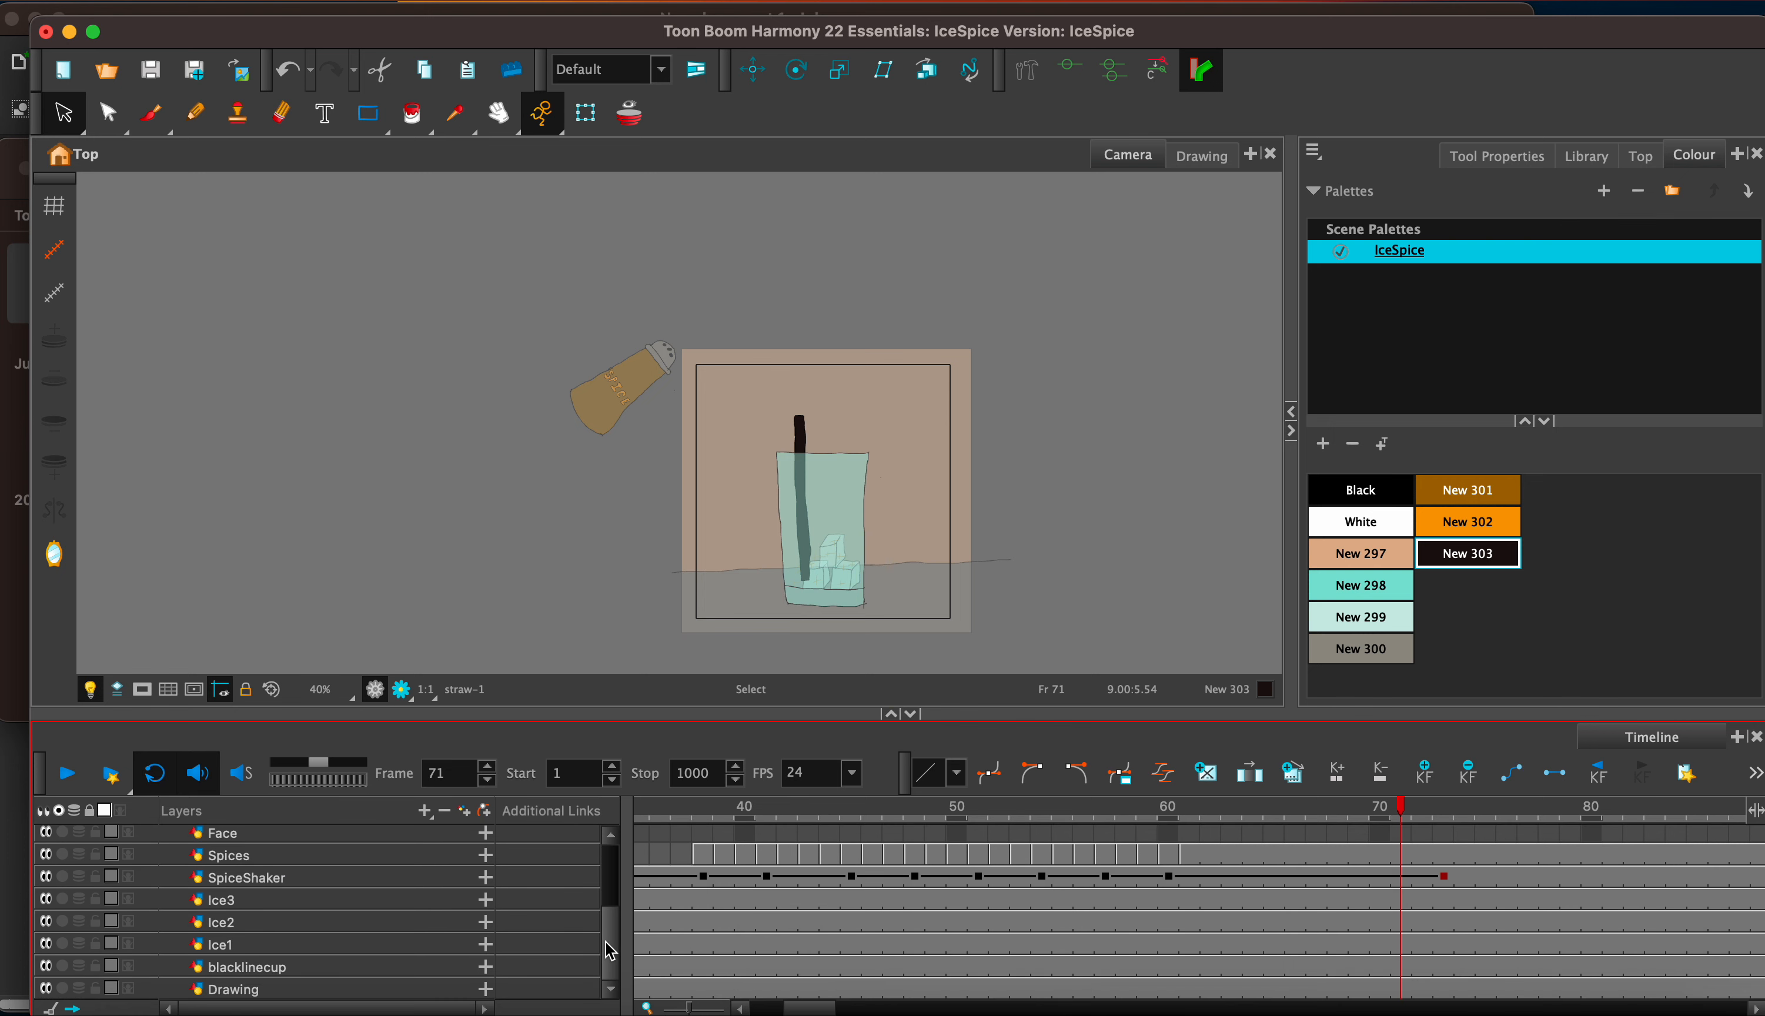
{"action": "left_click", "coordinate": [662, 987]}
{"action": "left_click_drag", "start_coordinate": [1004, 520], "coordinate": [952, 592]}
{"action": "key", "text": "Delete"}
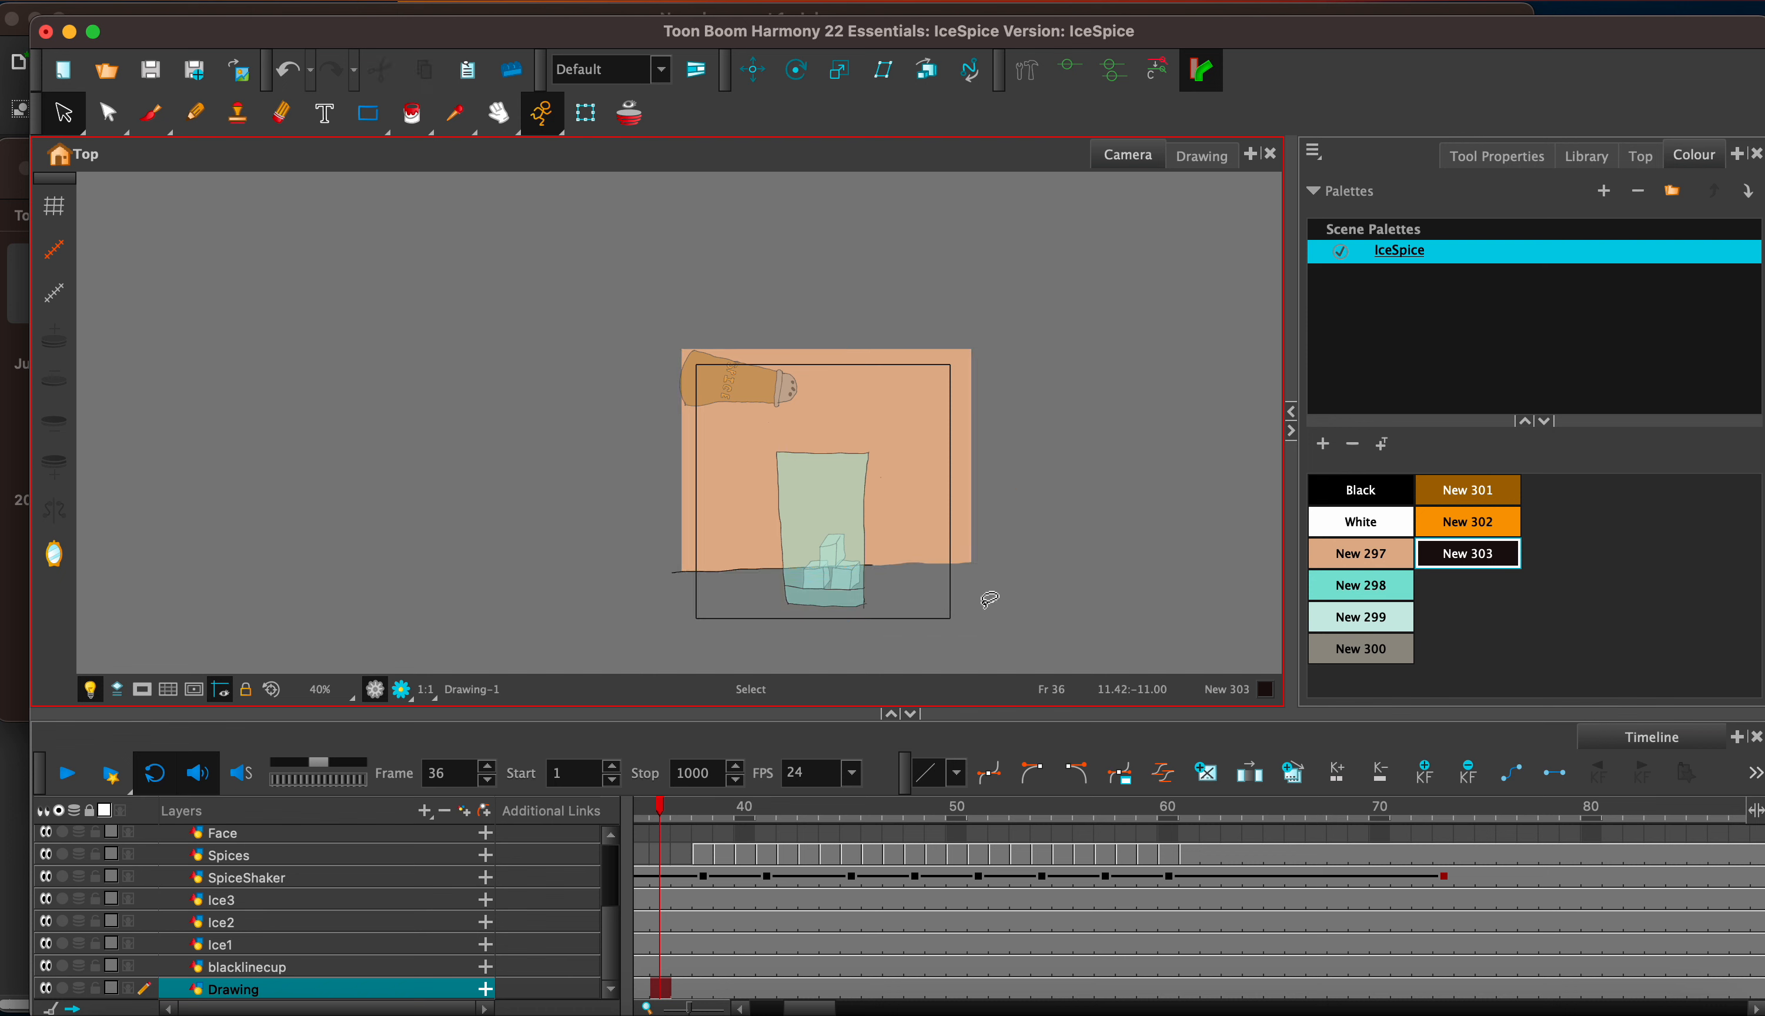
{"action": "left_click", "coordinate": [152, 113]}
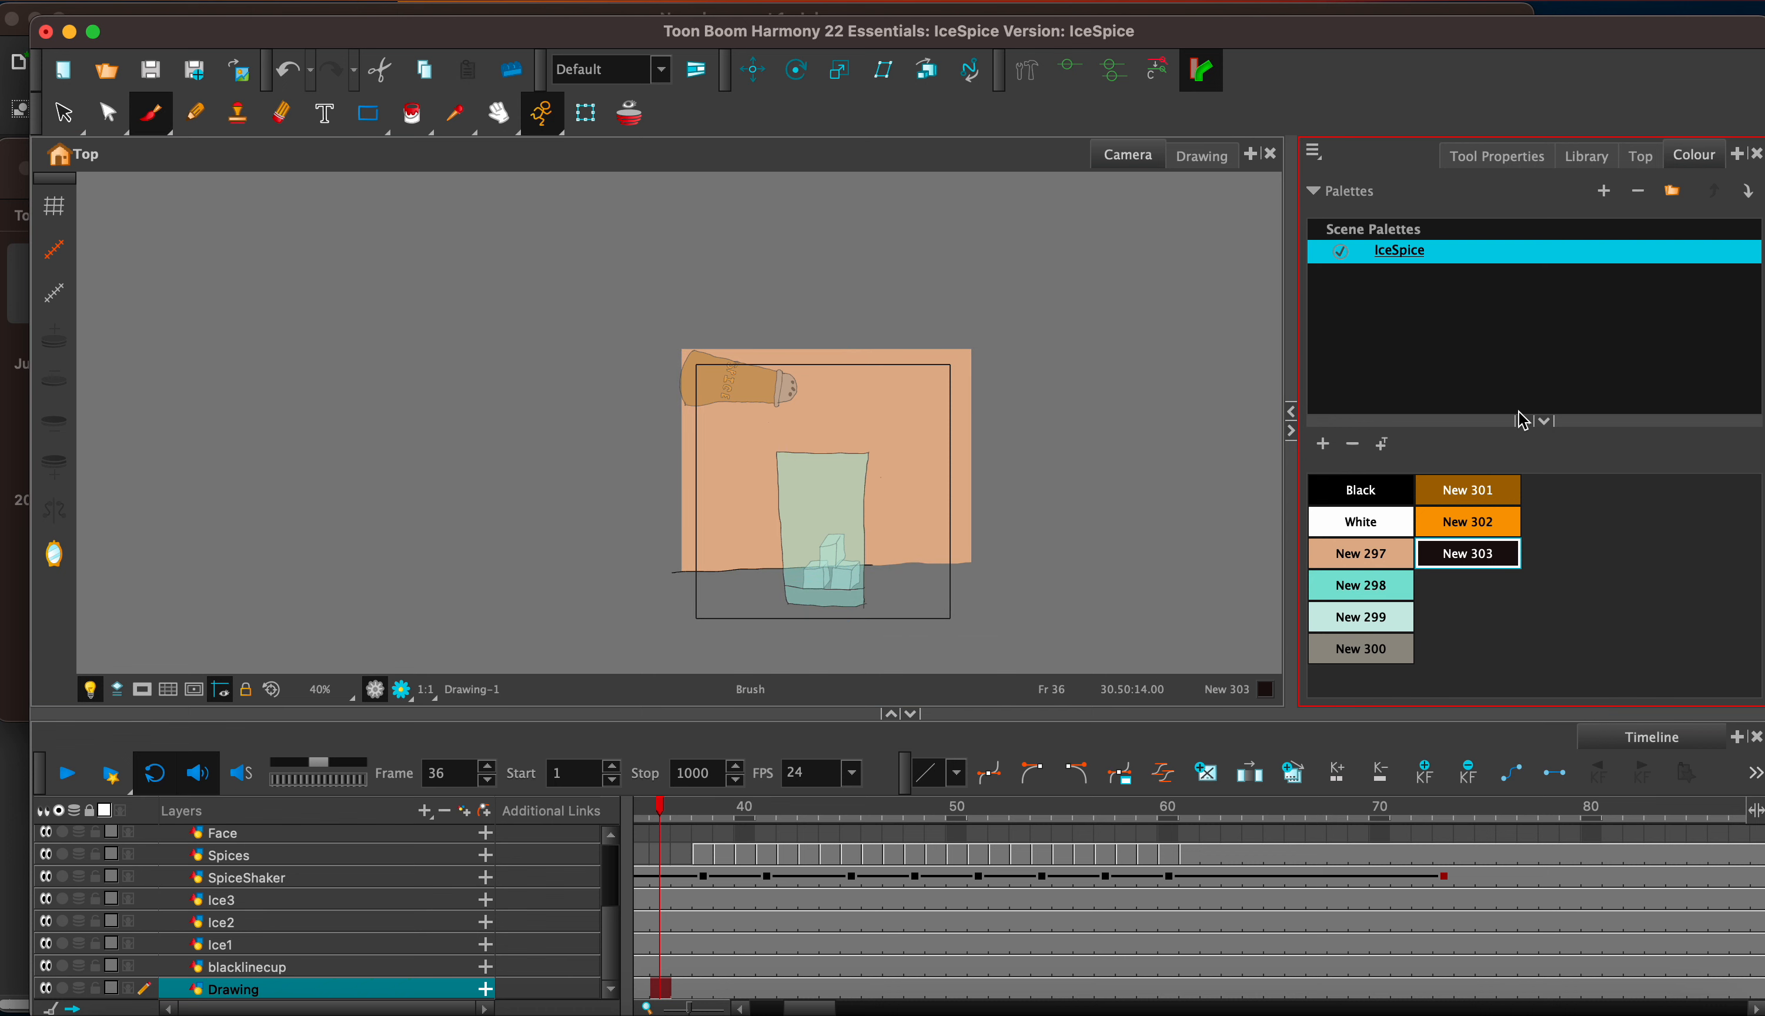
{"action": "left_click", "coordinate": [1384, 489]}
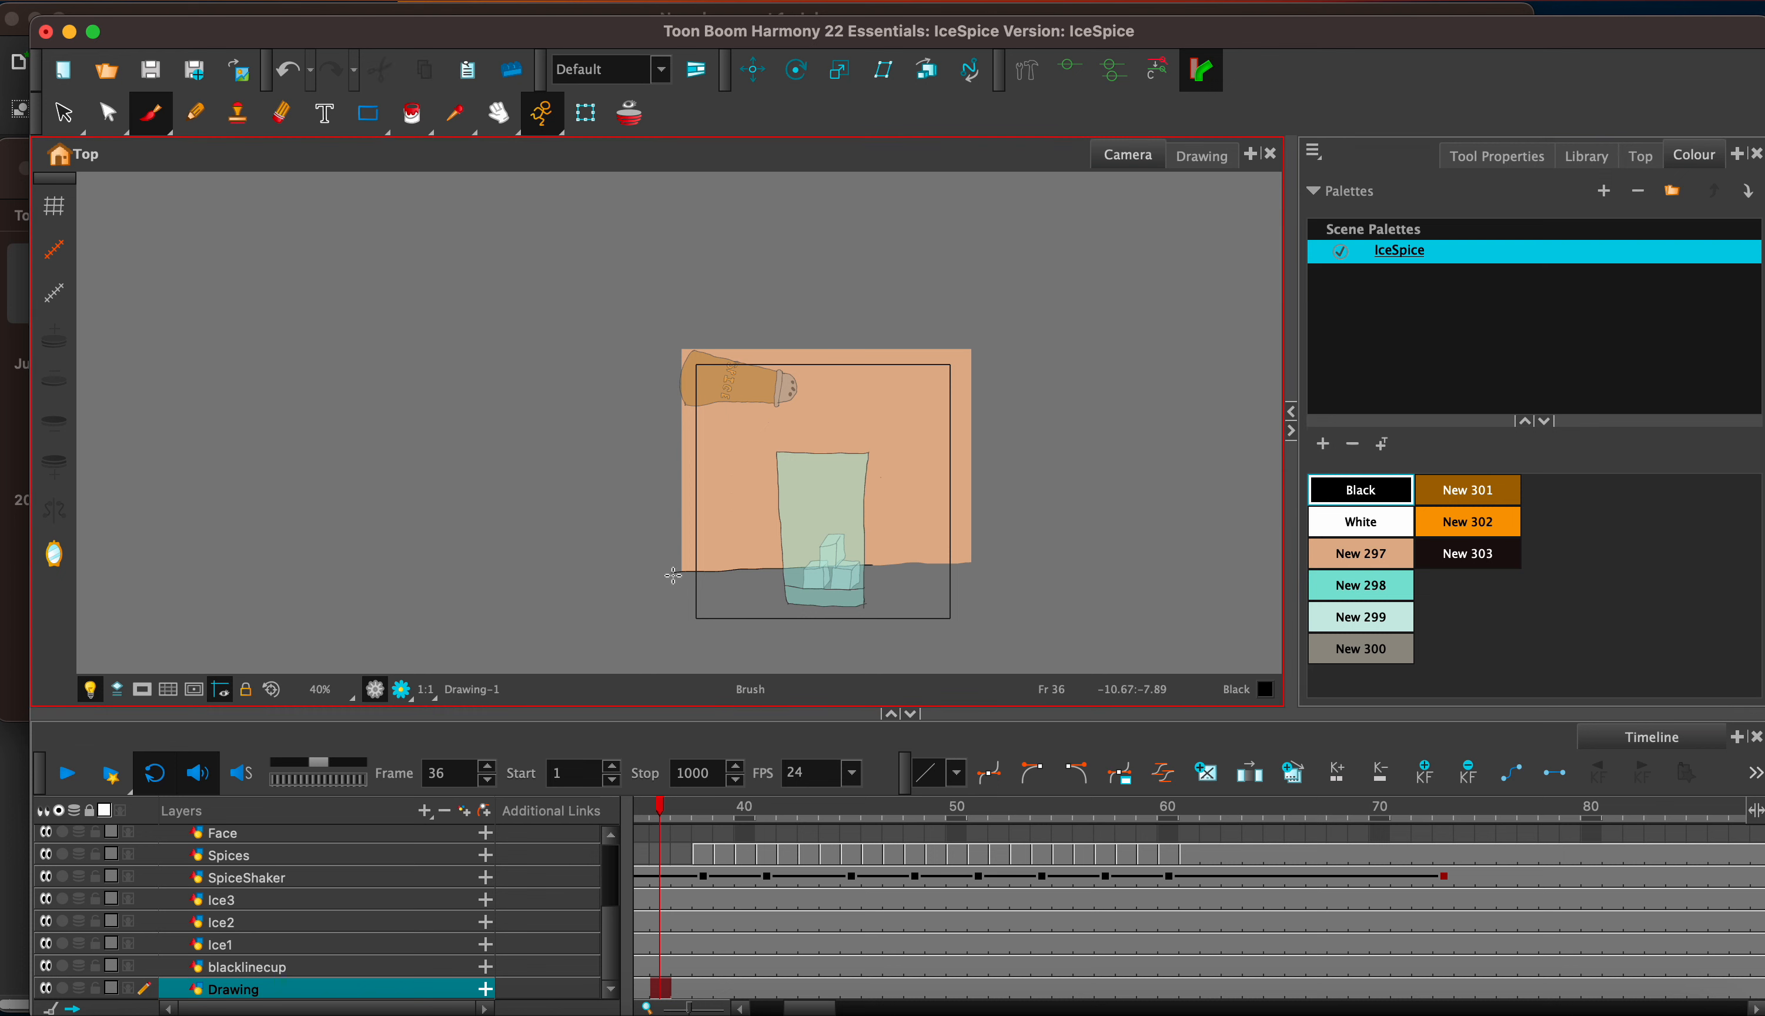
Step: Undo the deletion on the Drawing layer to restore the table line and its fill
{"action": "scroll", "coordinate": [615, 911], "scroll_direction": "up", "scroll_amount": 5}
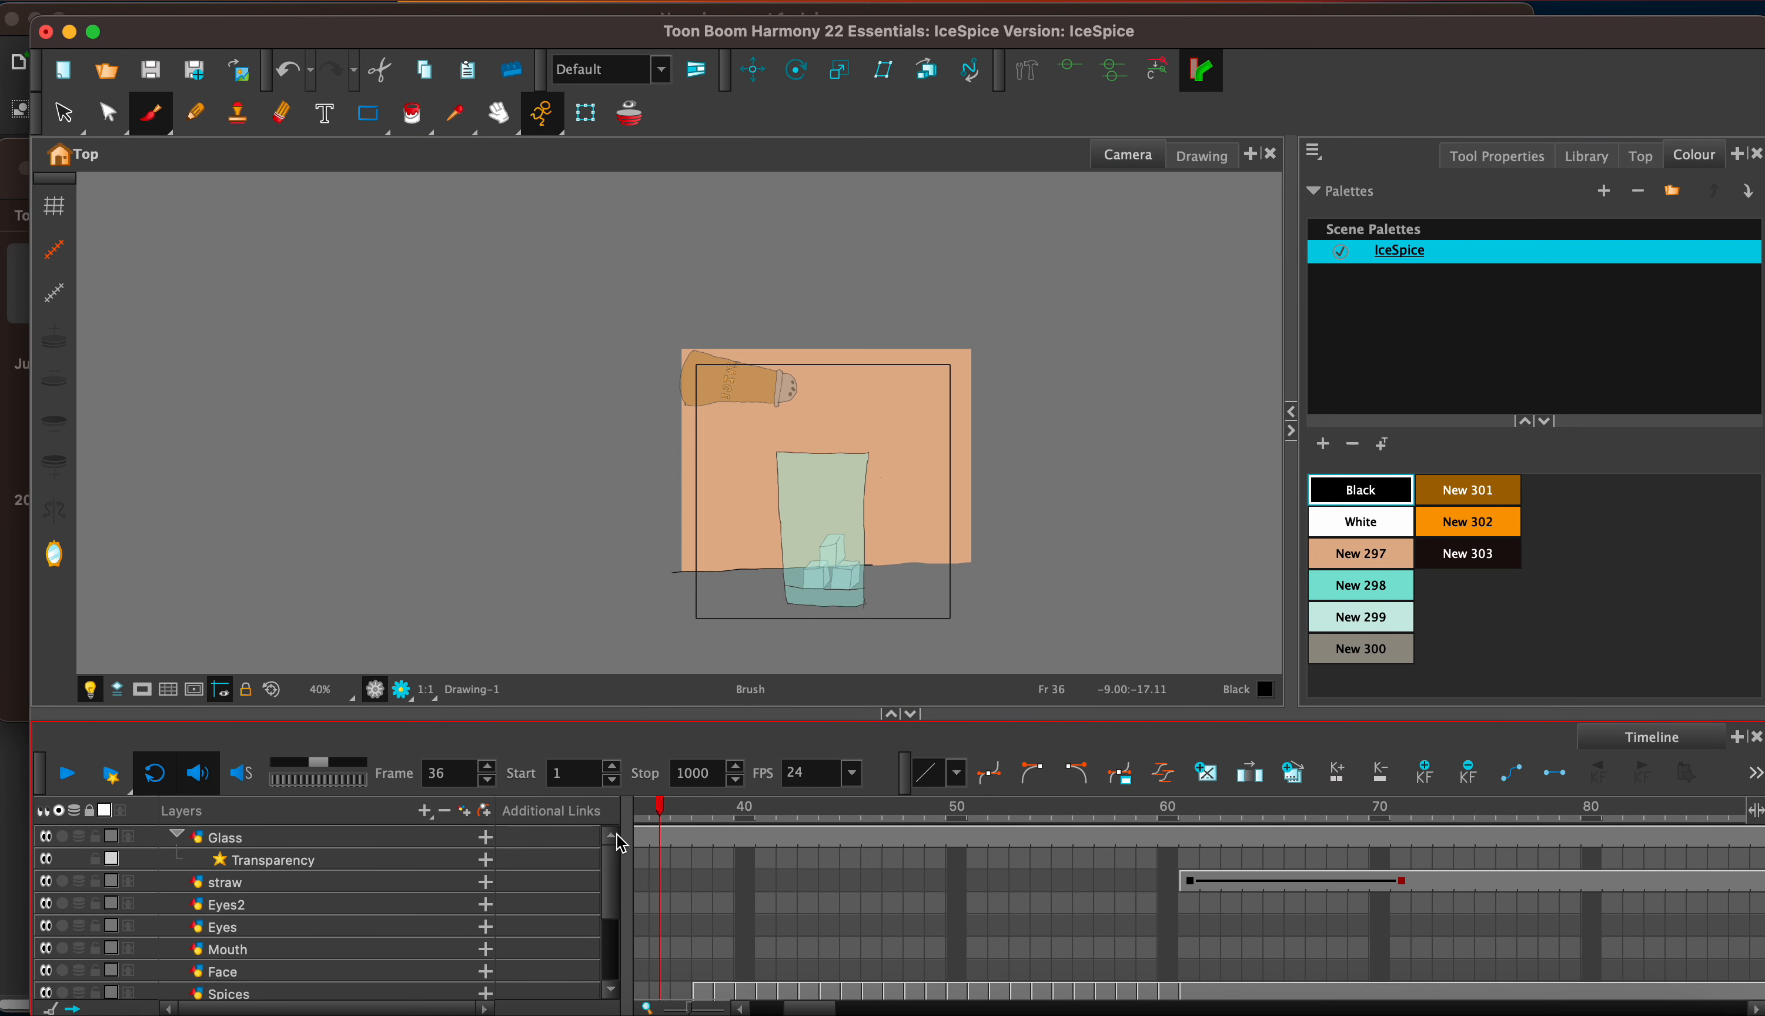
{"action": "left_click", "coordinate": [464, 813]}
{"action": "key", "text": "Escape"}
{"action": "left_click", "coordinate": [320, 838]}
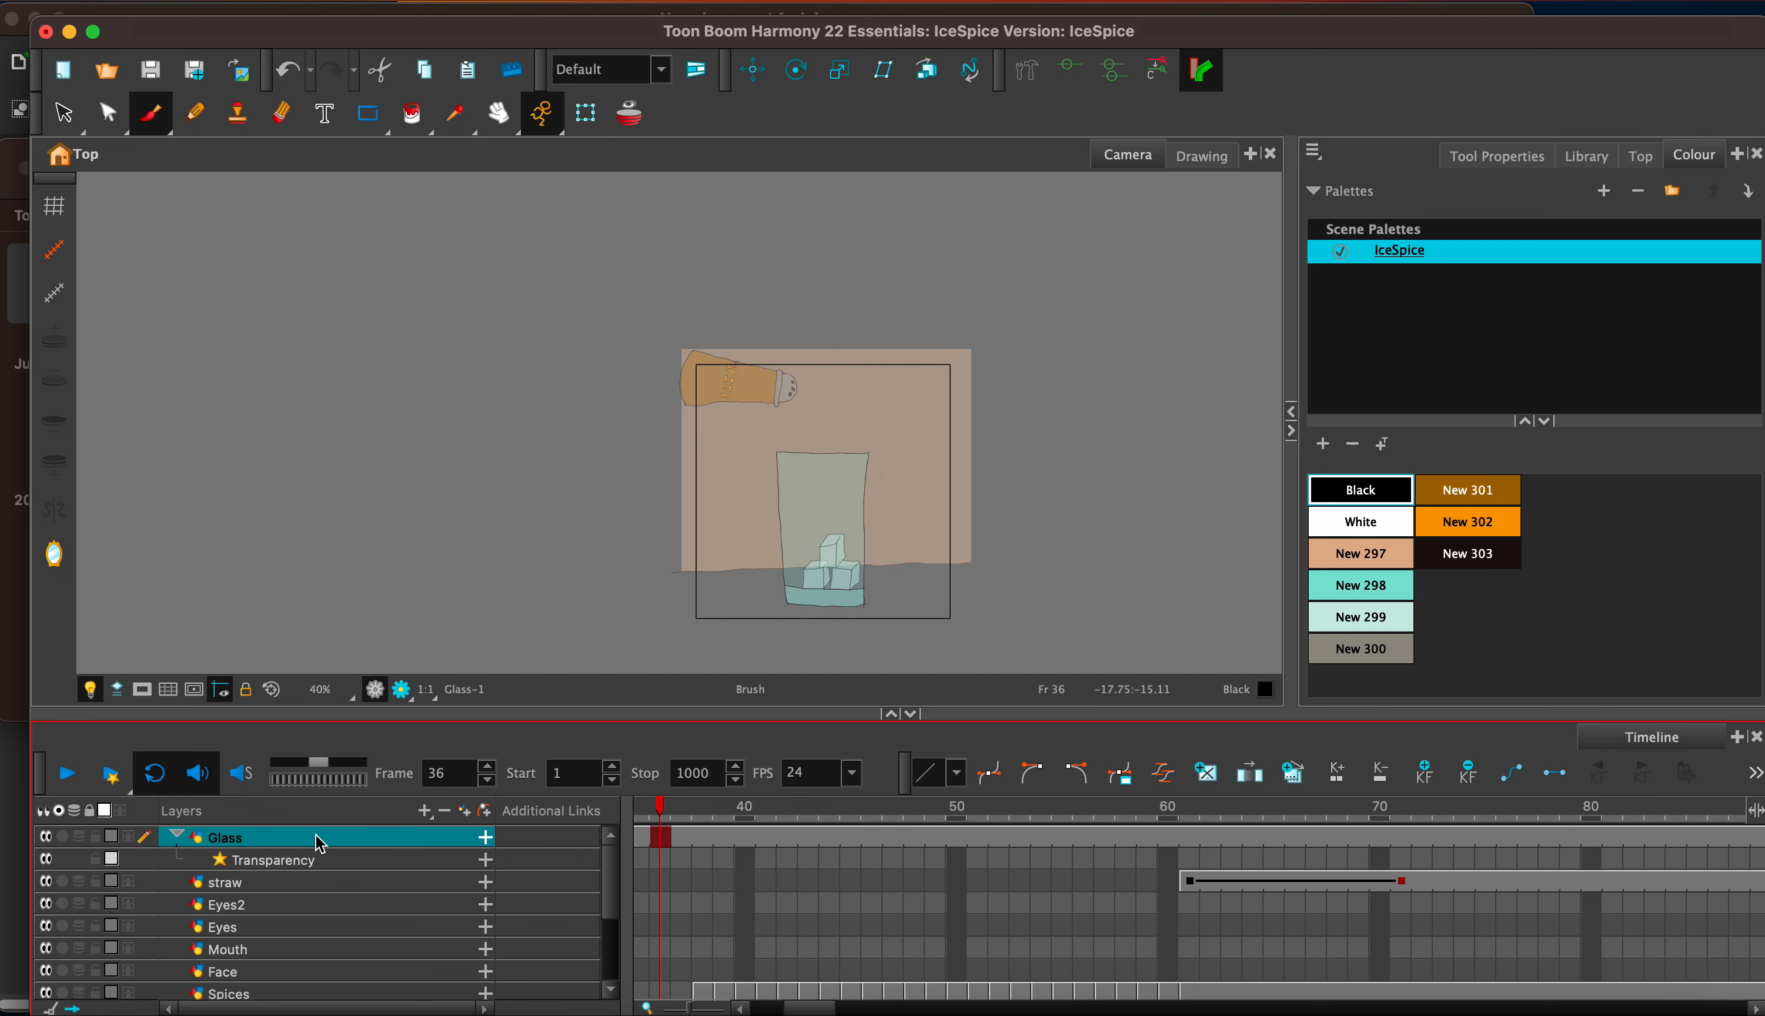
{"action": "left_click", "coordinate": [315, 884]}
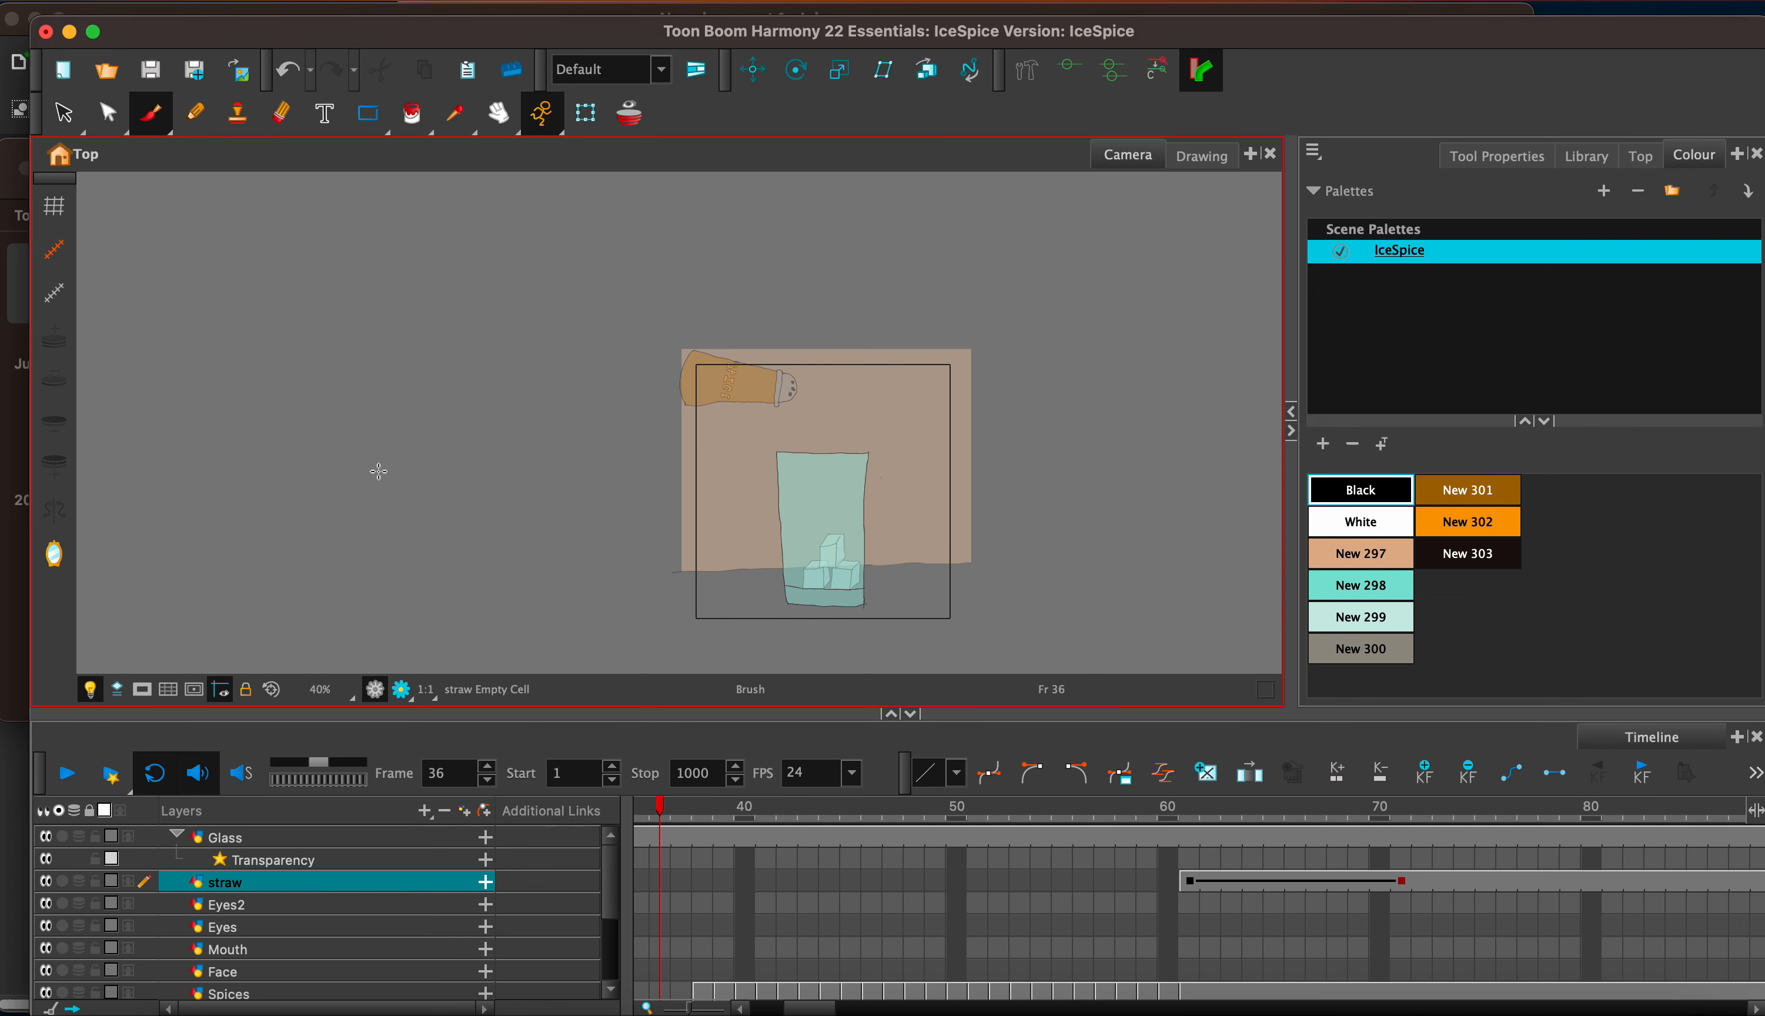
{"action": "key", "text": "super+z"}
{"action": "key", "text": "super+z"}
{"action": "key", "text": "super+z"}
{"action": "key", "text": "super+z"}
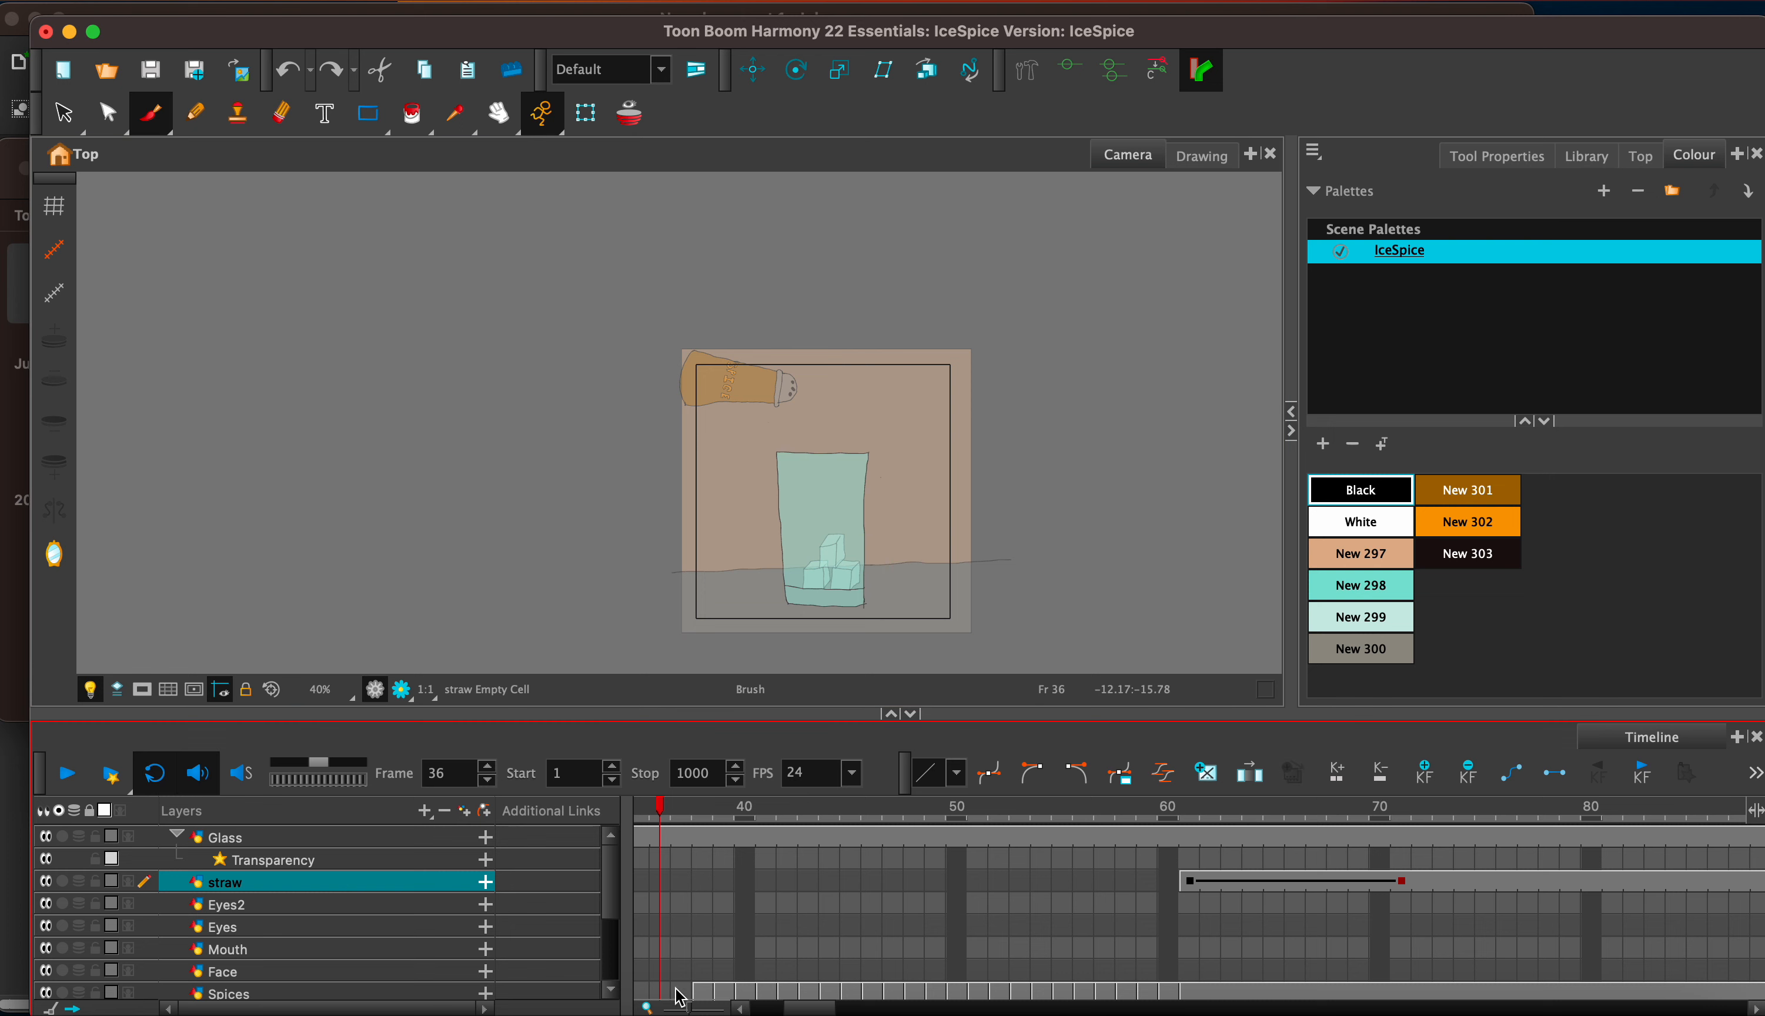
Step: Draw a large round head outline with spiky hair in black beside the scene on the Face layer at frame 71
{"action": "left_click_drag", "start_coordinate": [818, 1008], "coordinate": [842, 1008]}
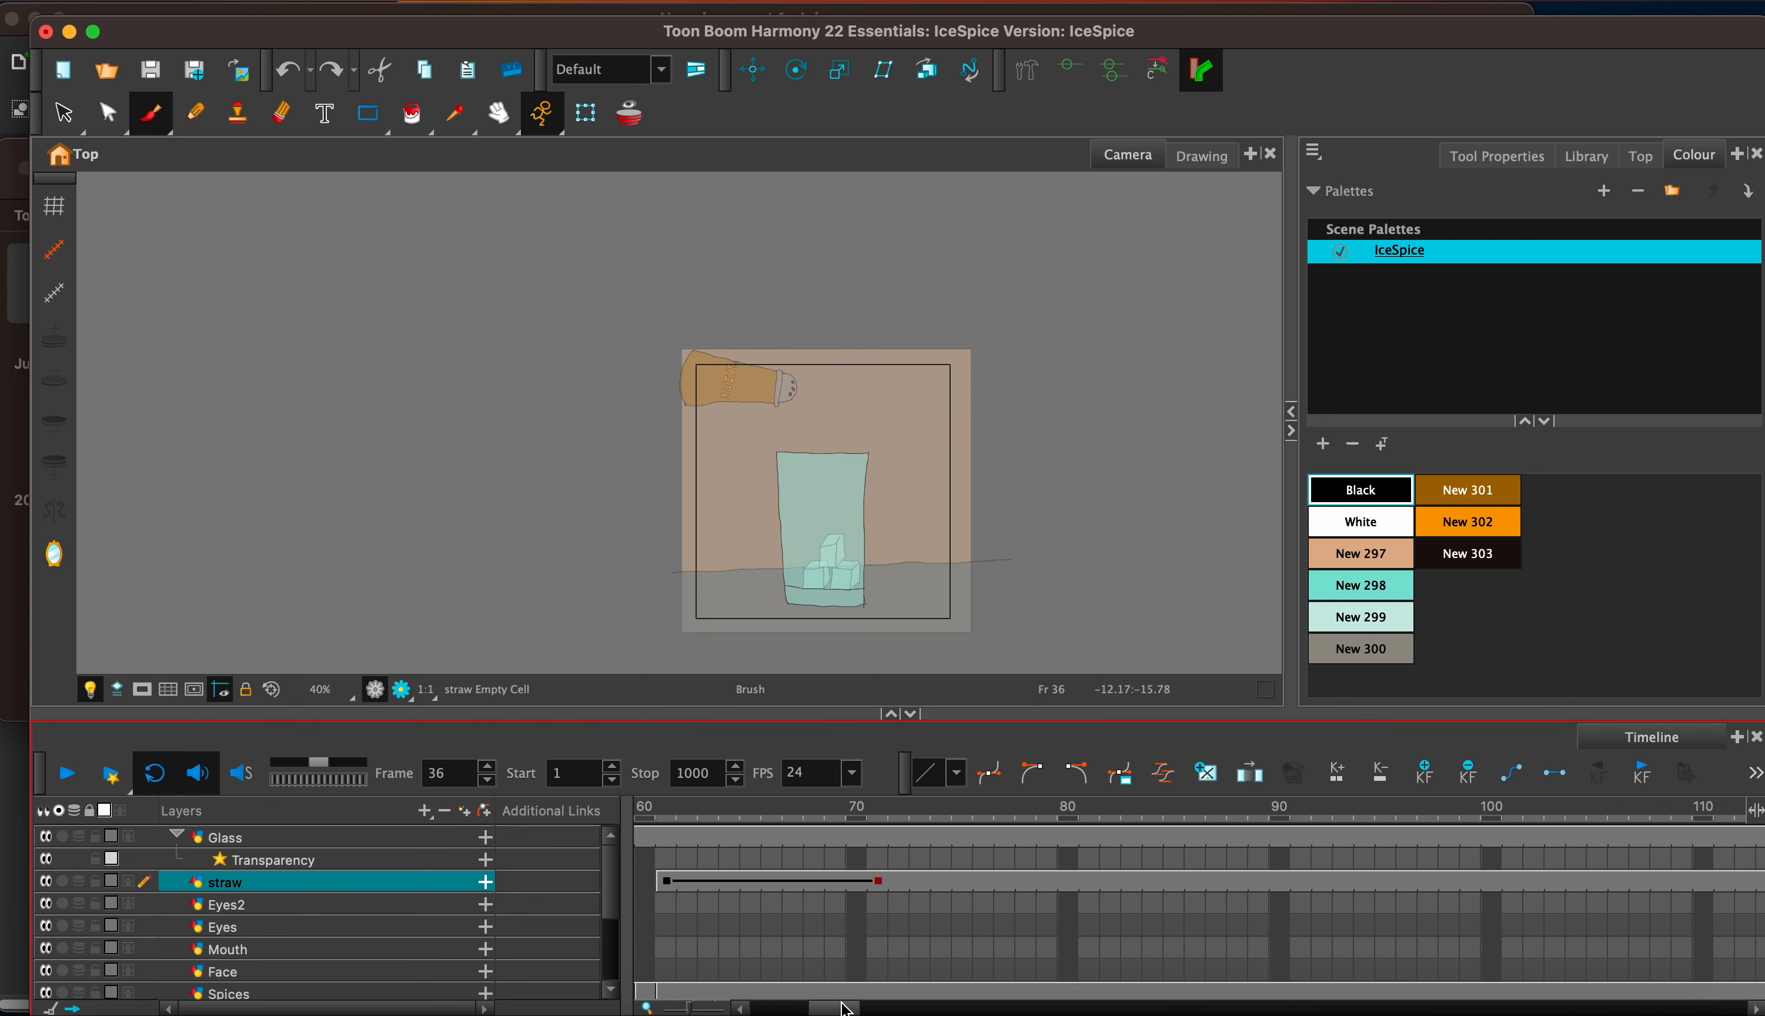
{"action": "left_click", "coordinate": [671, 884]}
{"action": "left_click", "coordinate": [880, 885]}
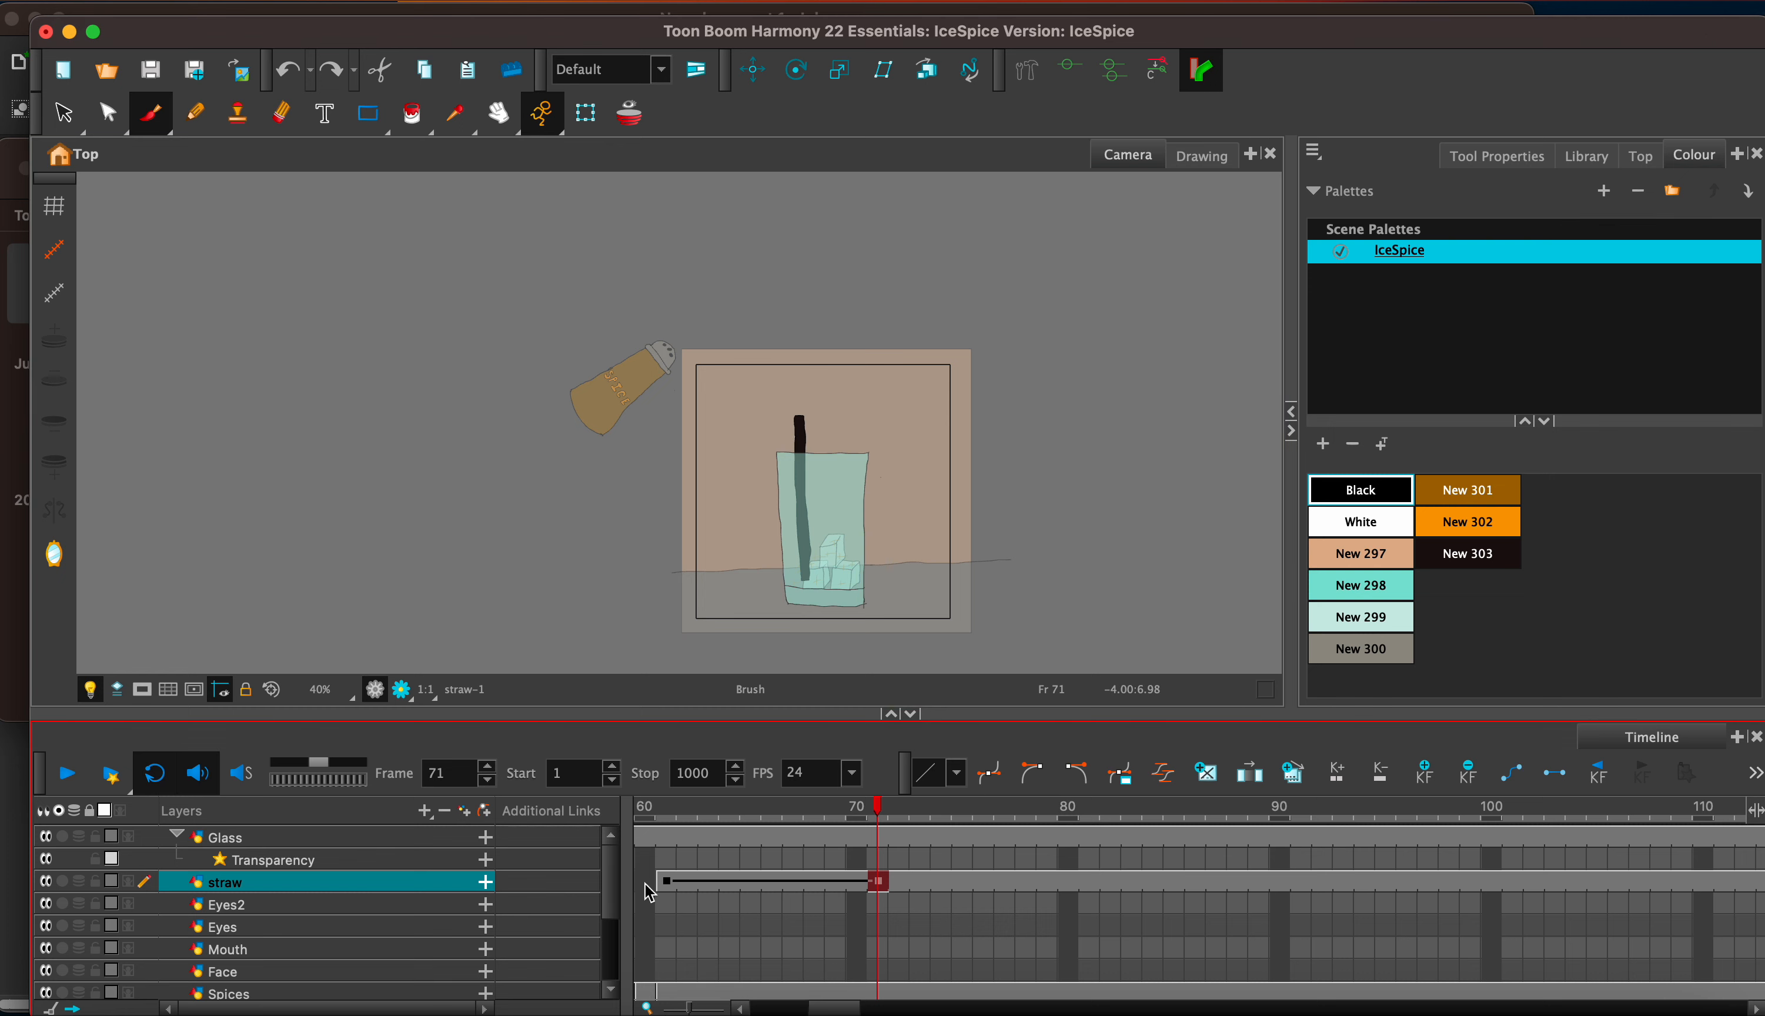
{"action": "left_click_drag", "start_coordinate": [610, 892], "coordinate": [612, 911]}
{"action": "left_click", "coordinate": [877, 922]}
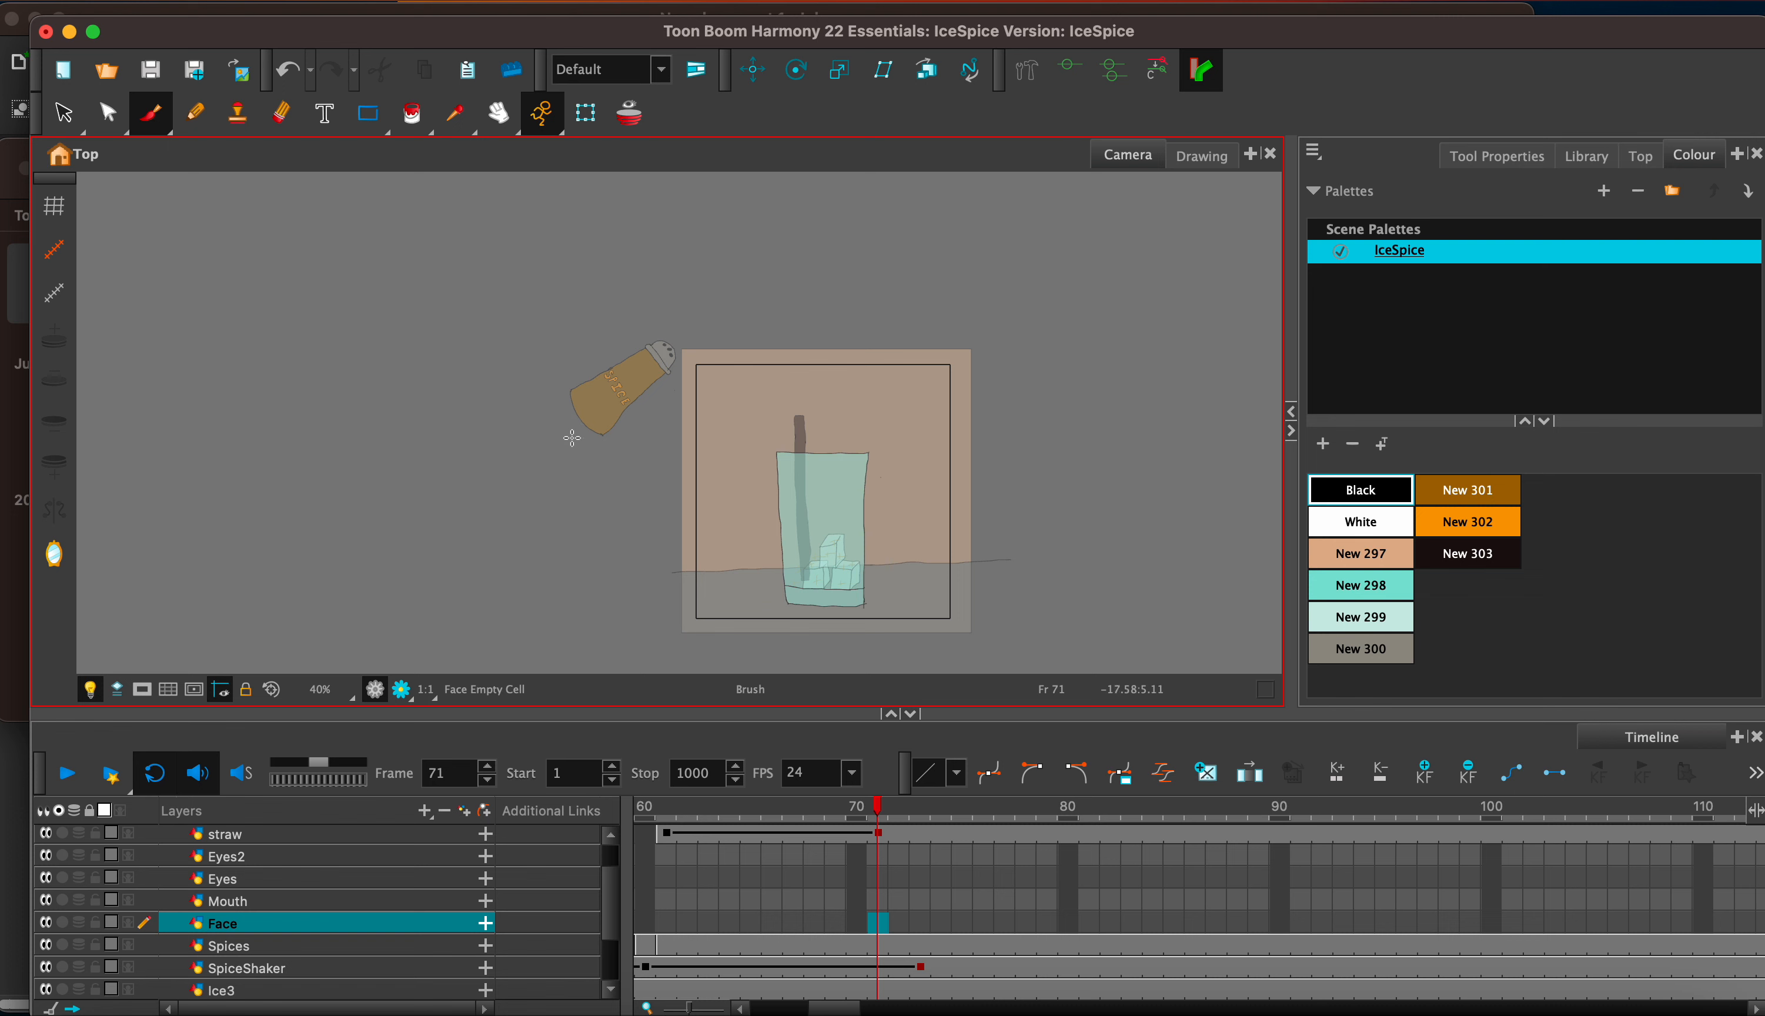
{"action": "mouse_move", "coordinate": [571, 435]}
{"action": "left_mouse_down"}
{"action": "mouse_move", "coordinate": [474, 443]}
{"action": "mouse_move", "coordinate": [429, 520]}
{"action": "mouse_move", "coordinate": [480, 593]}
{"action": "mouse_move", "coordinate": [584, 586]}
{"action": "mouse_move", "coordinate": [602, 490]}
{"action": "mouse_move", "coordinate": [557, 424]}
{"action": "left_mouse_up"}
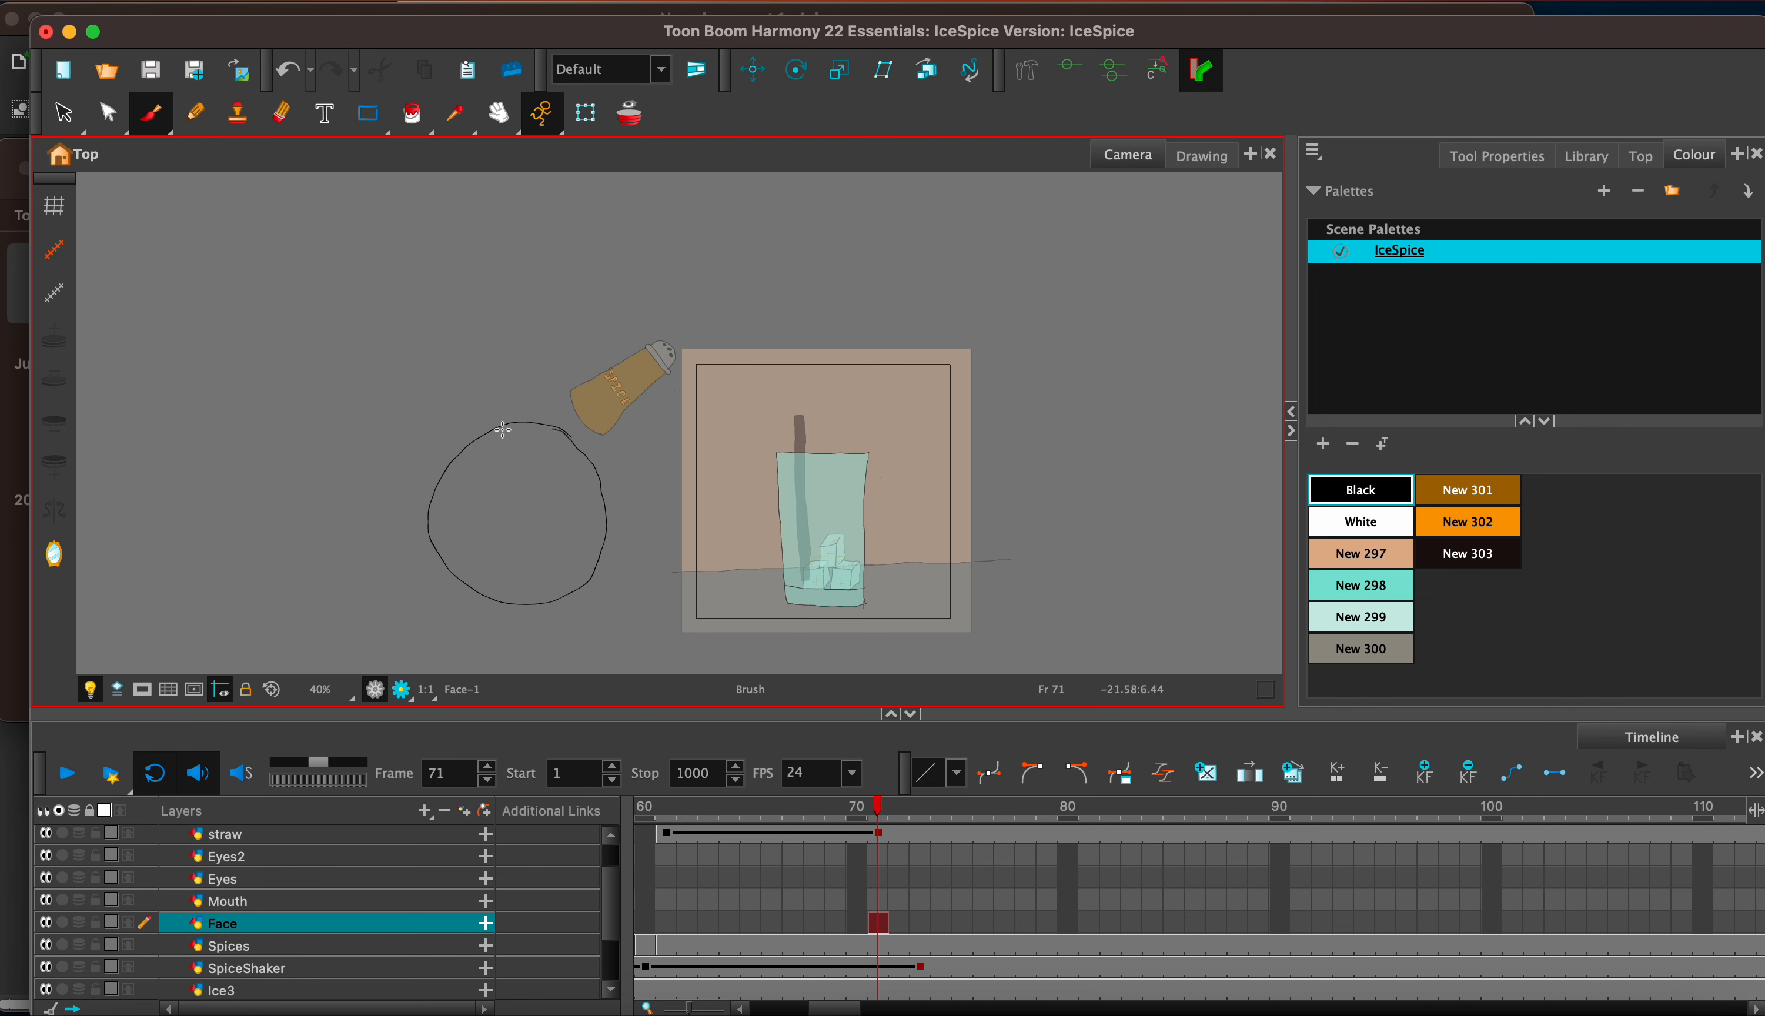
{"action": "mouse_move", "coordinate": [510, 421]}
{"action": "left_mouse_down"}
{"action": "mouse_move", "coordinate": [545, 411]}
{"action": "mouse_move", "coordinate": [535, 387]}
{"action": "mouse_move", "coordinate": [566, 418]}
{"action": "mouse_move", "coordinate": [562, 392]}
{"action": "mouse_move", "coordinate": [600, 434]}
{"action": "mouse_move", "coordinate": [598, 407]}
{"action": "mouse_move", "coordinate": [618, 462]}
{"action": "mouse_move", "coordinate": [623, 440]}
{"action": "mouse_move", "coordinate": [623, 497]}
{"action": "mouse_move", "coordinate": [636, 481]}
{"action": "mouse_move", "coordinate": [601, 529]}
{"action": "left_mouse_up"}
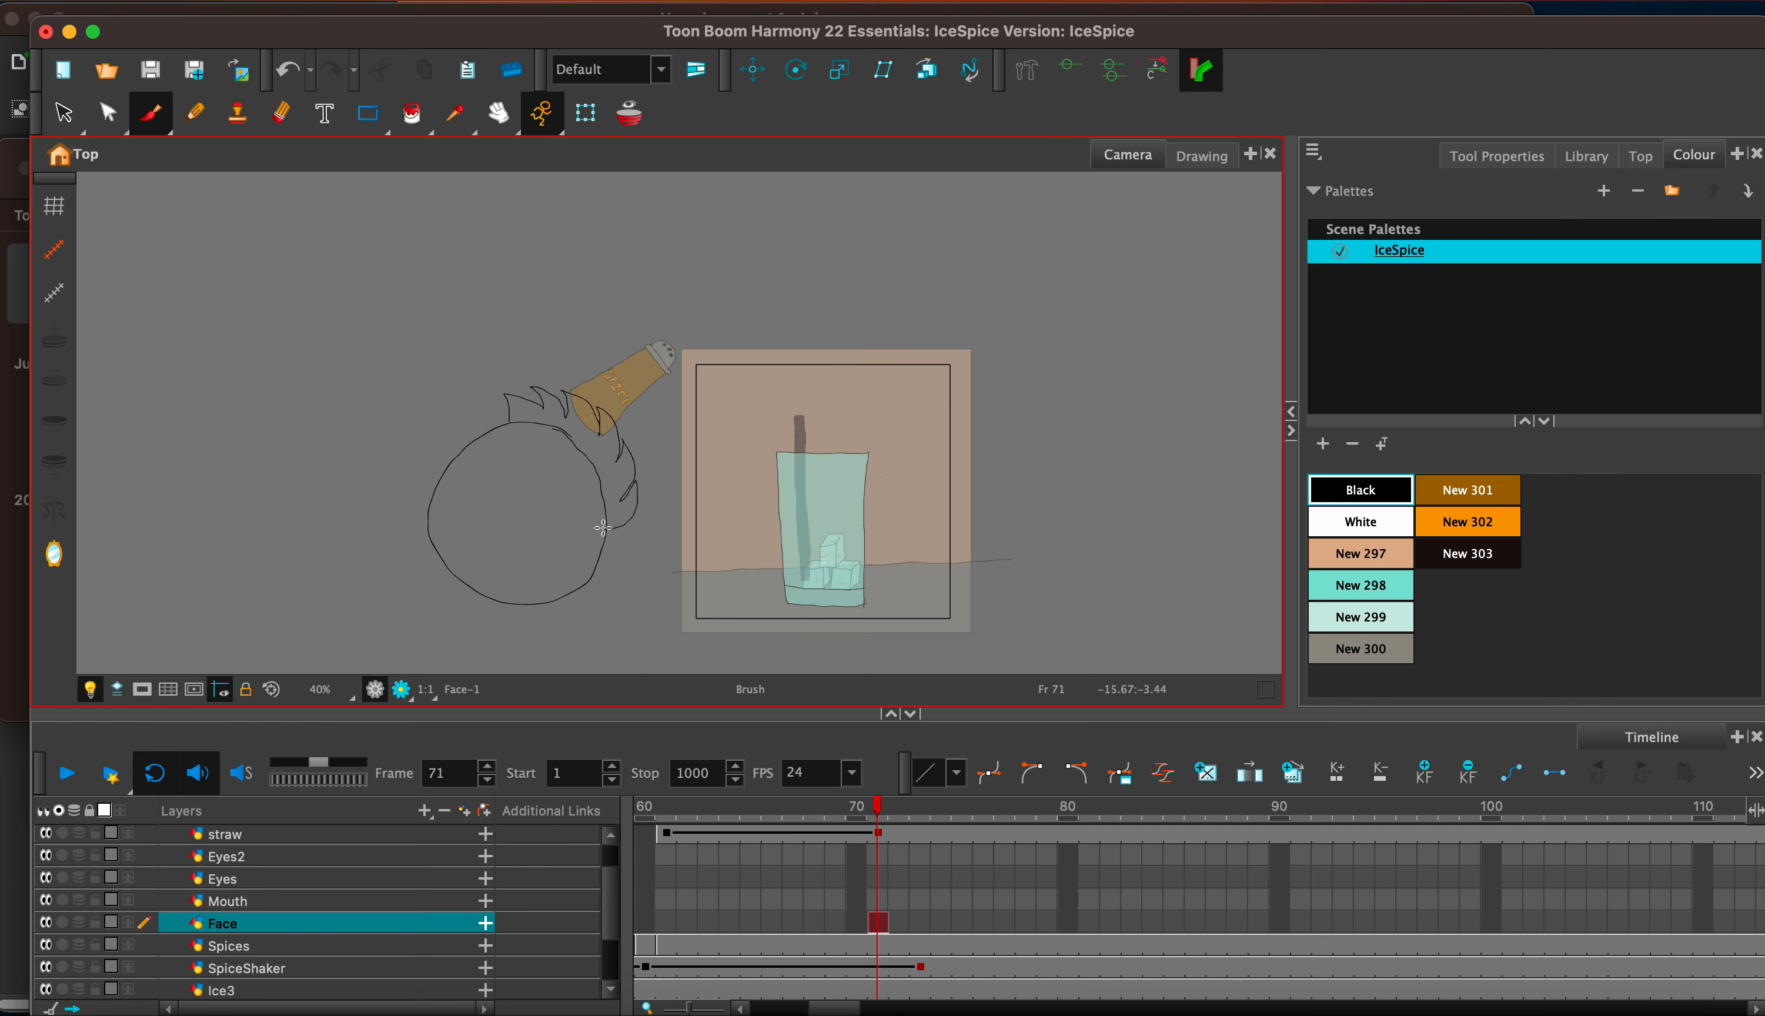
Step: Add a medium brown colour swatch to the IceSpice palette
{"action": "left_click", "coordinate": [1323, 444]}
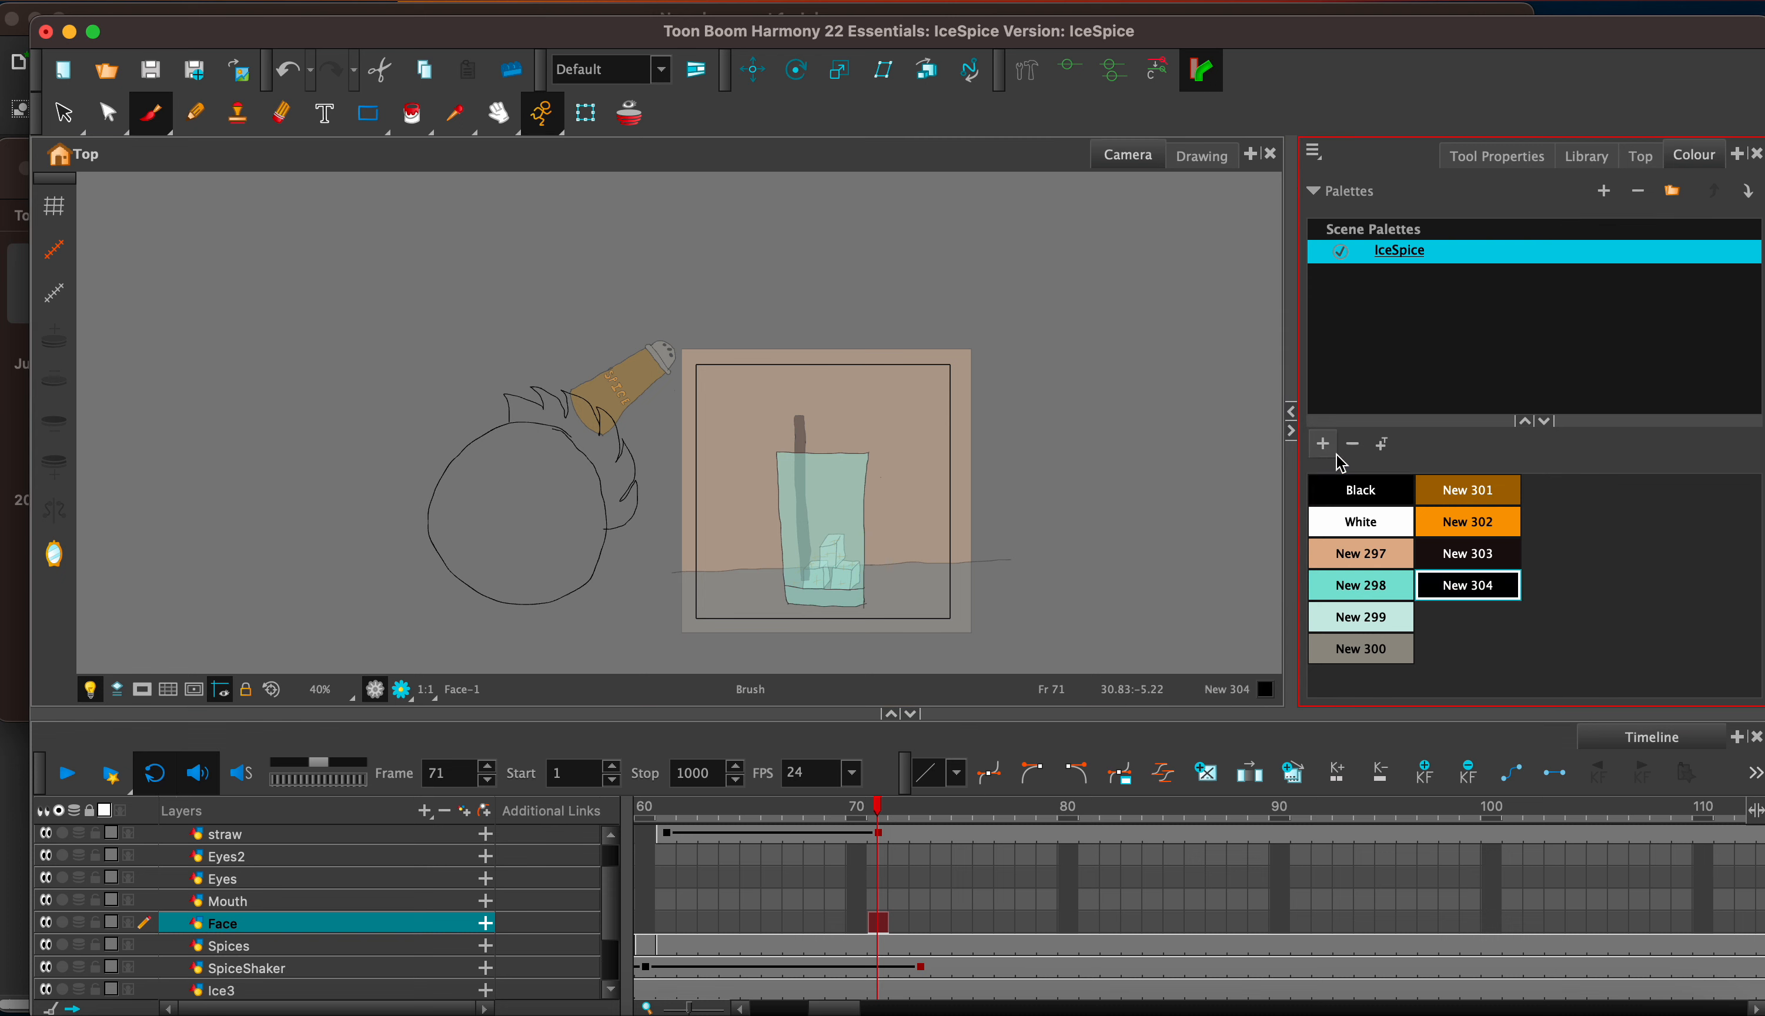
{"action": "double_click", "coordinate": [1512, 595]}
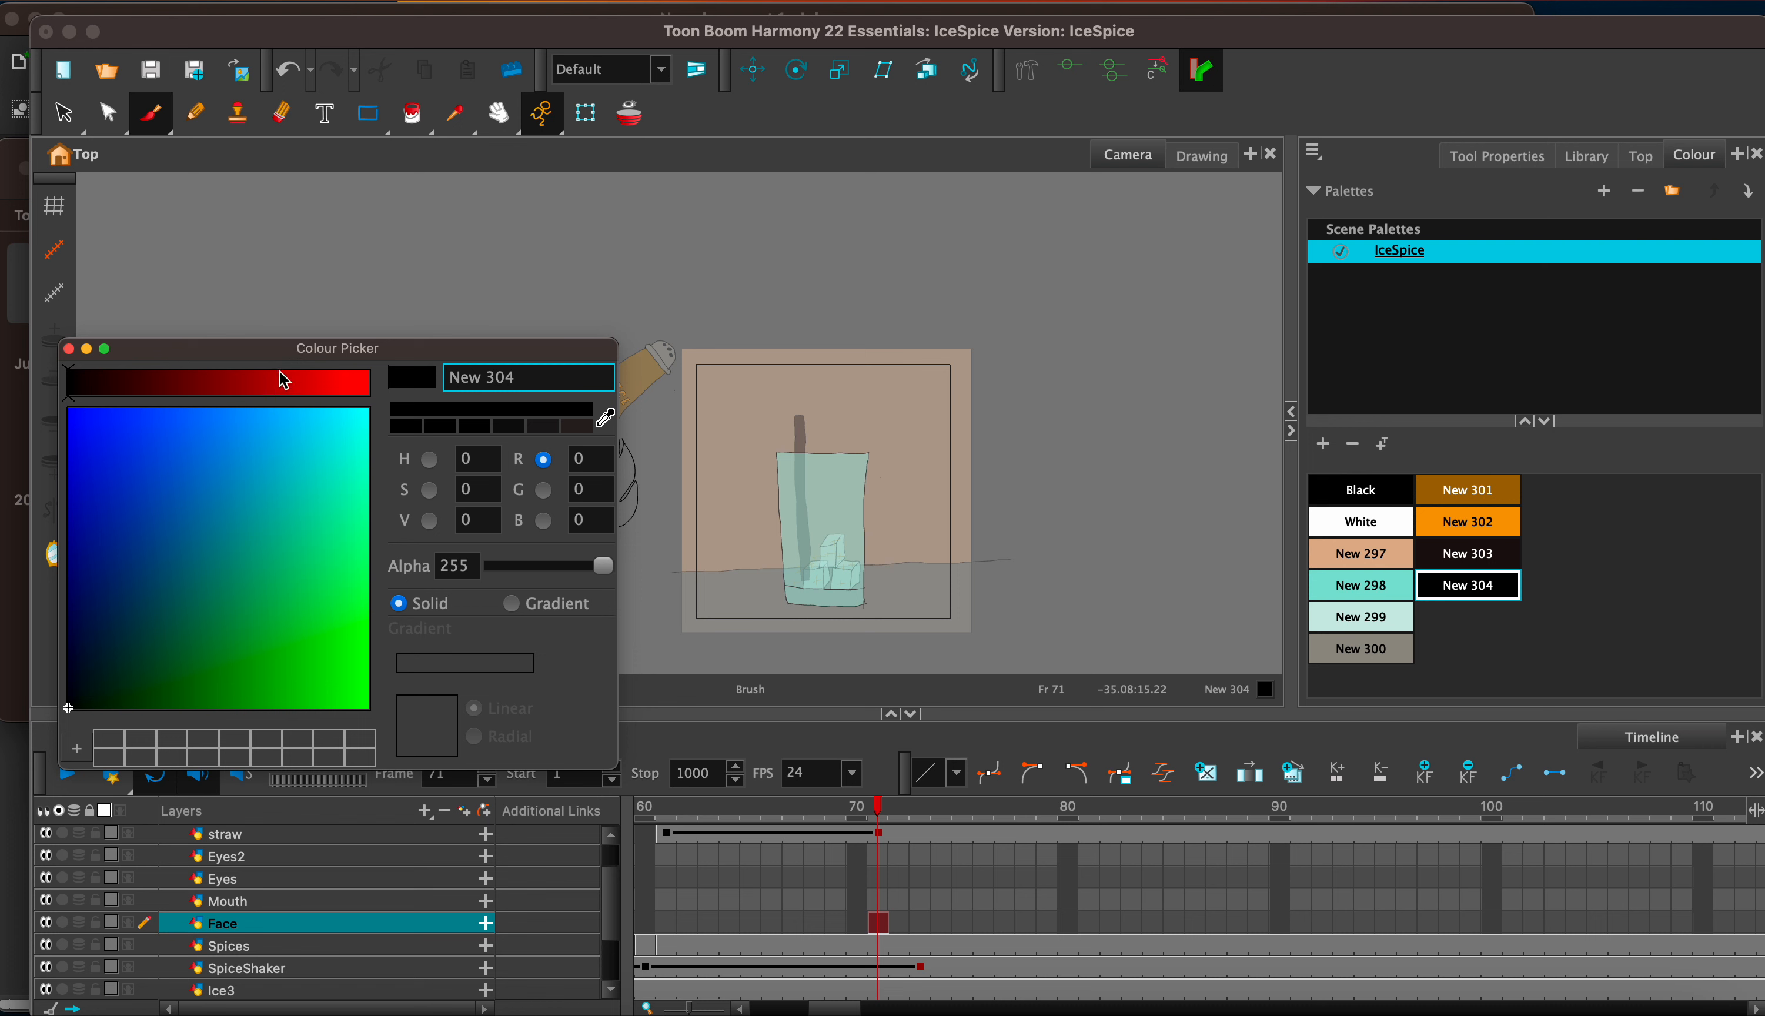
{"action": "left_click", "coordinate": [296, 387]}
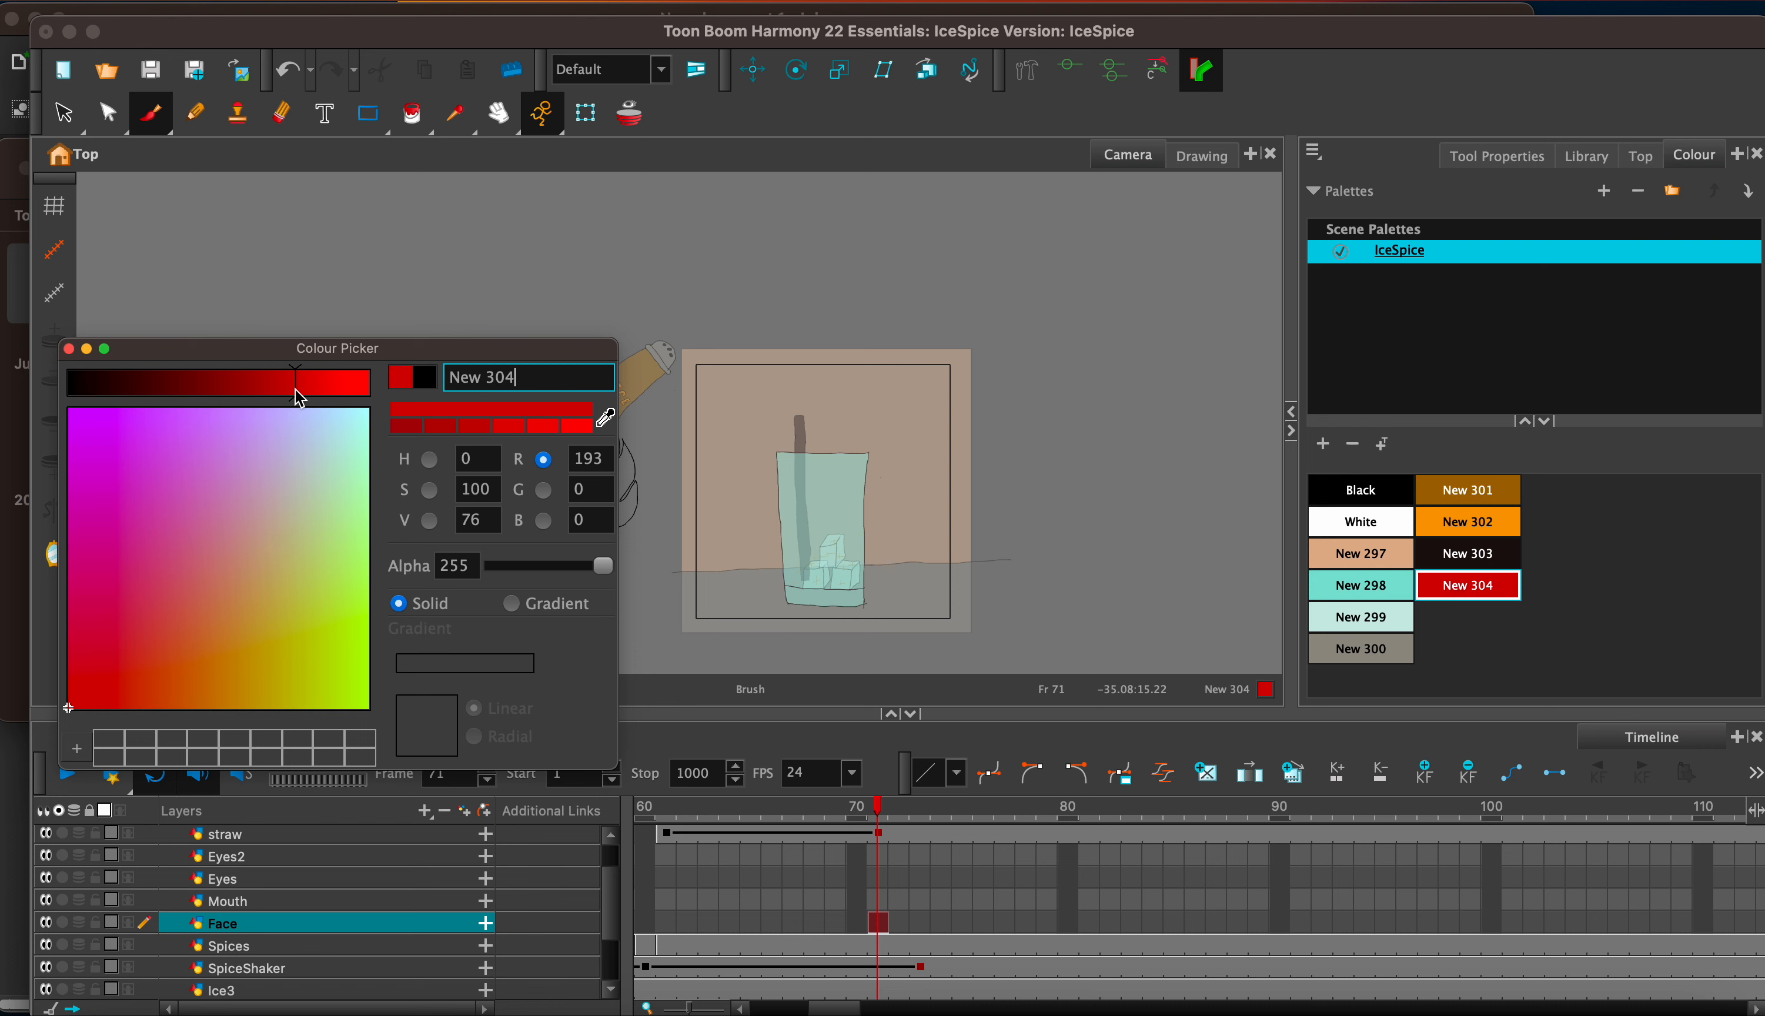
{"action": "left_click", "coordinate": [236, 392]}
{"action": "left_click", "coordinate": [177, 635]}
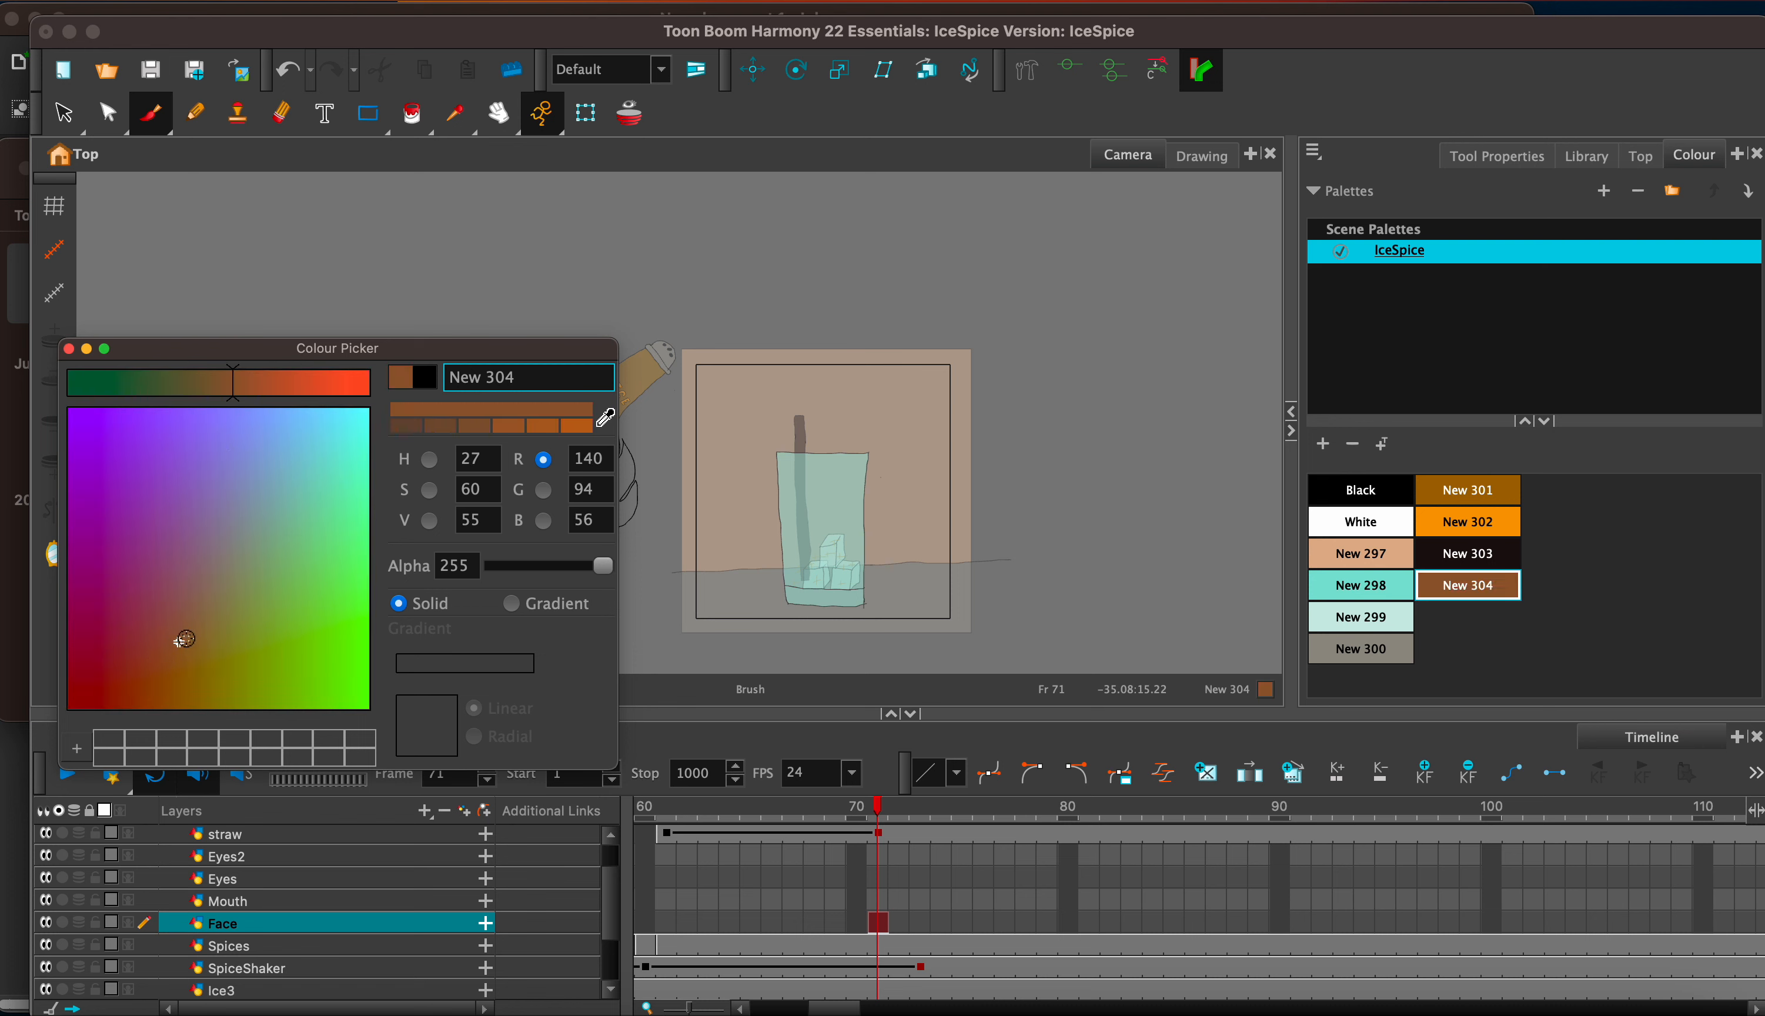
{"action": "left_click", "coordinate": [190, 638]}
{"action": "left_click", "coordinate": [69, 348]}
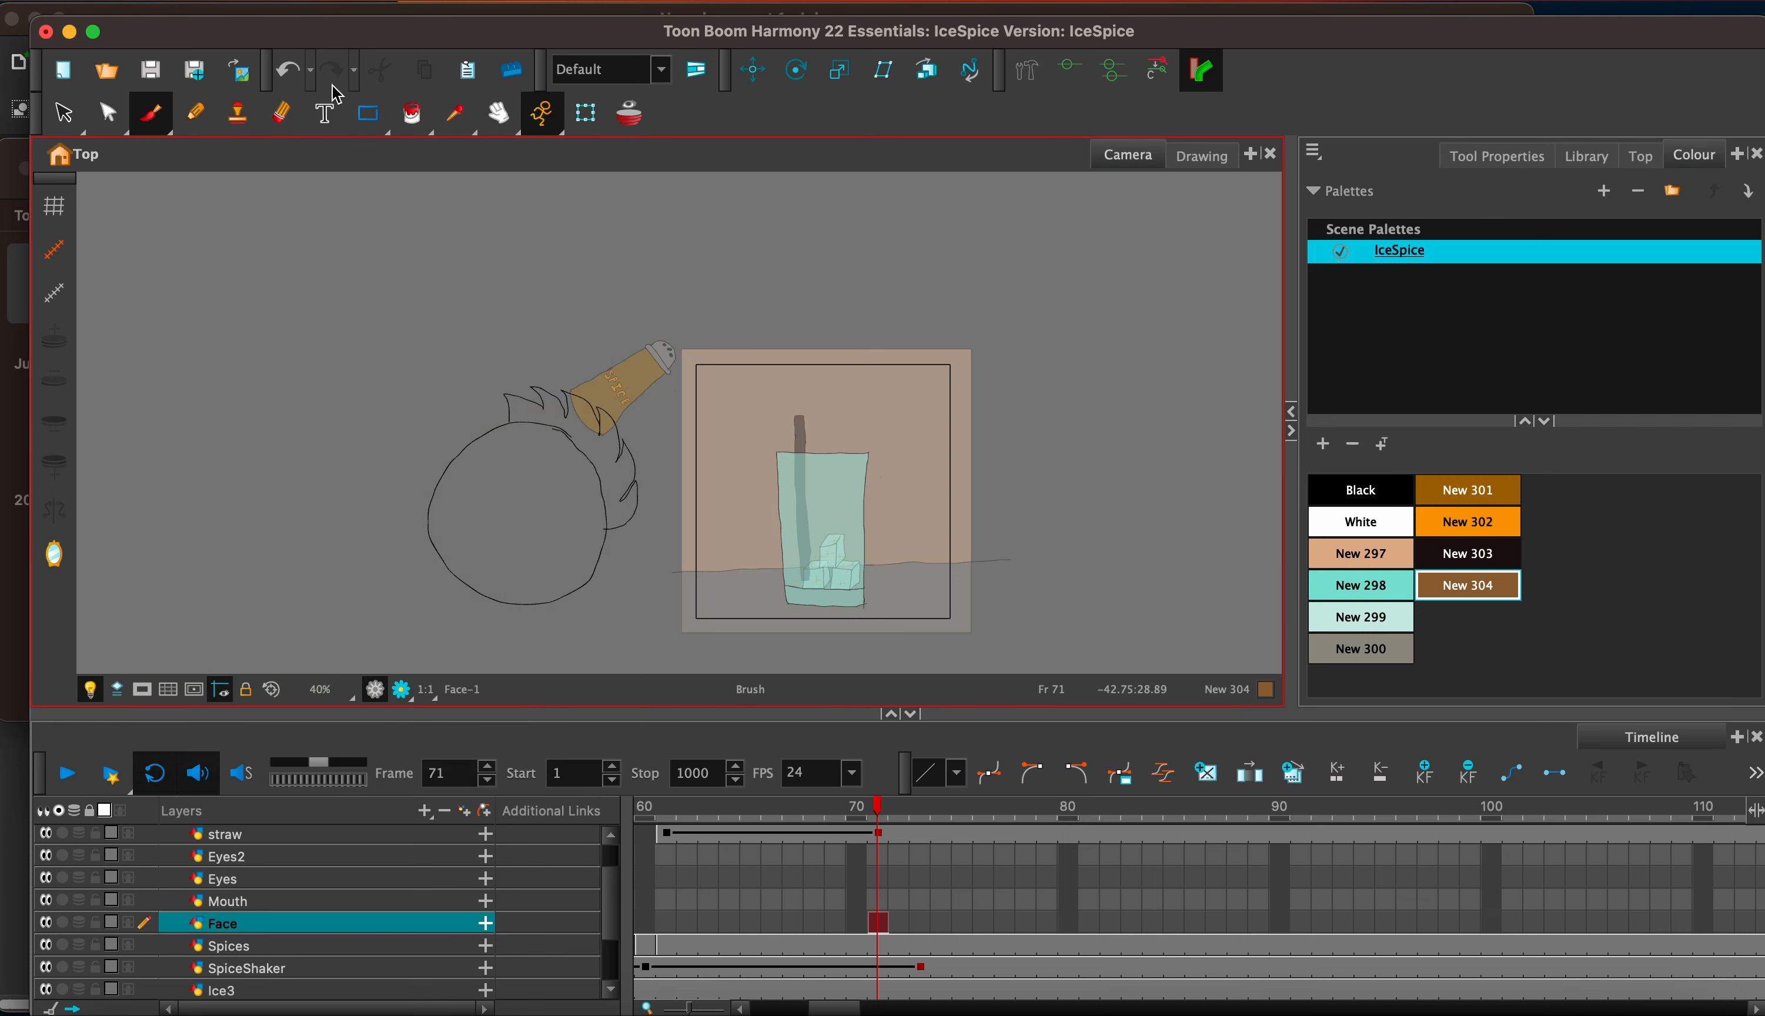
Step: Draw two slanted almond-shaped eye outlines in black inside the head on the Face layer
{"action": "left_click", "coordinate": [399, 117]}
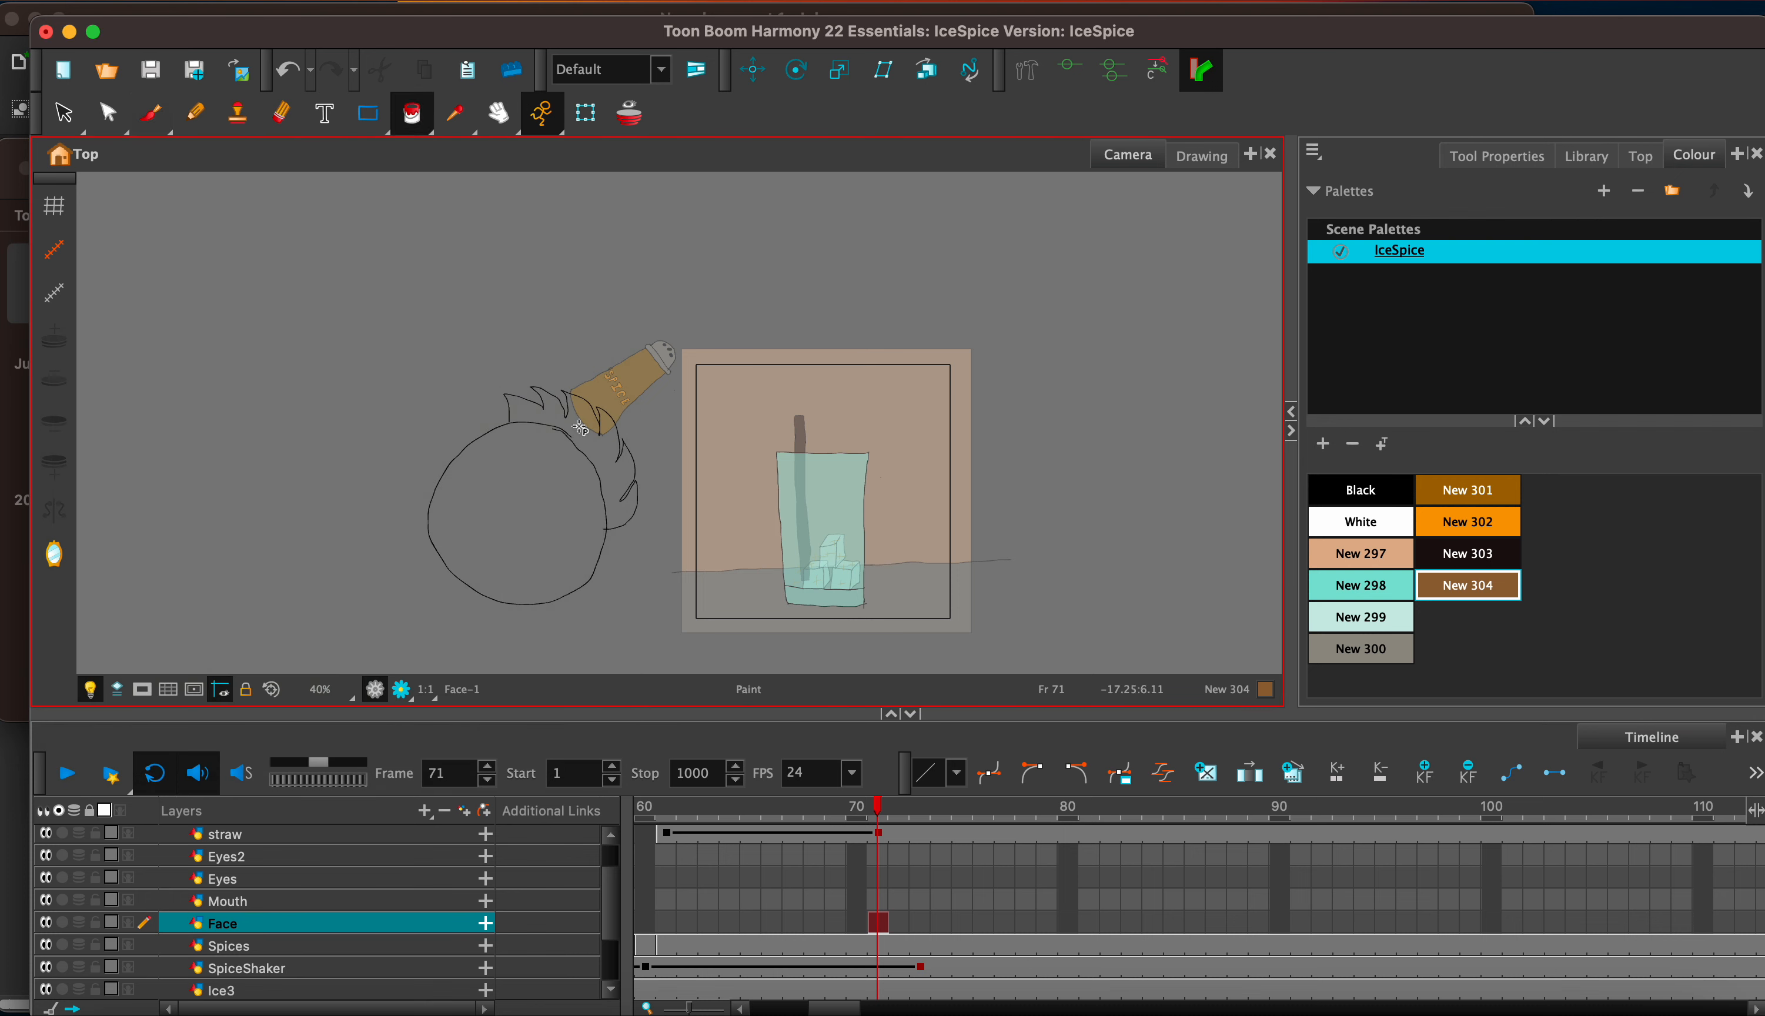
{"action": "left_click", "coordinate": [1370, 488]}
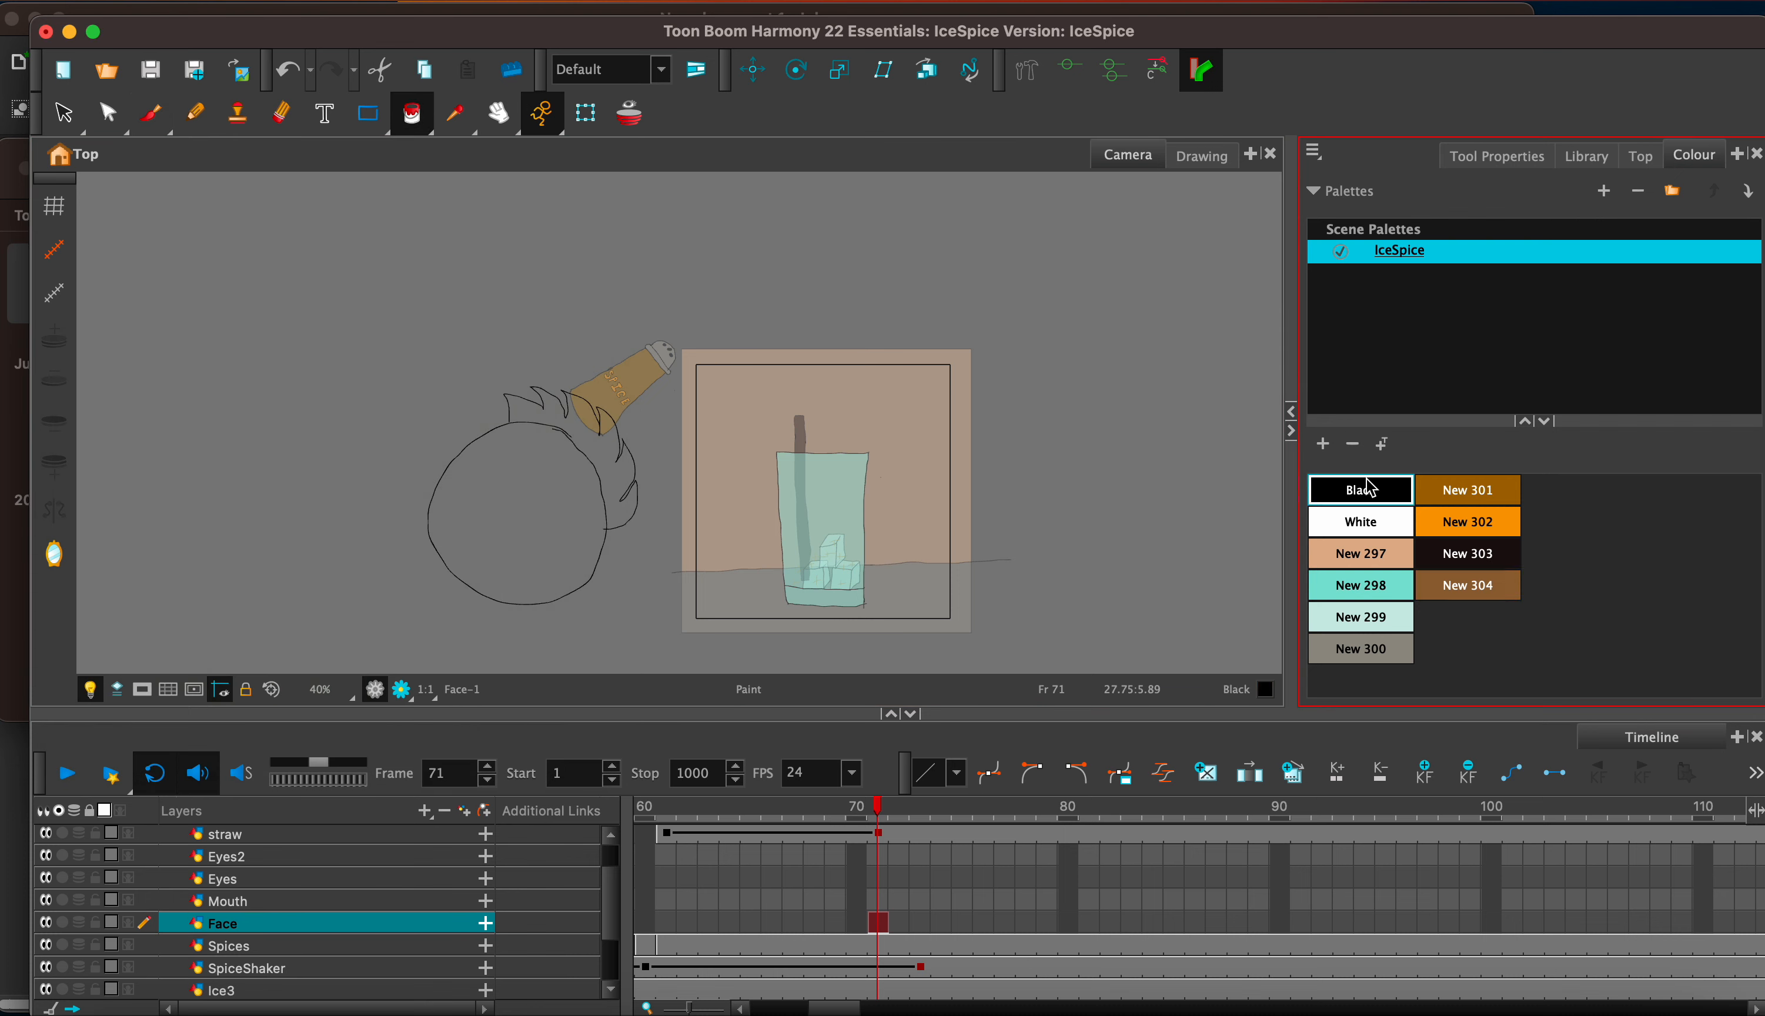
{"action": "left_click", "coordinate": [151, 113]}
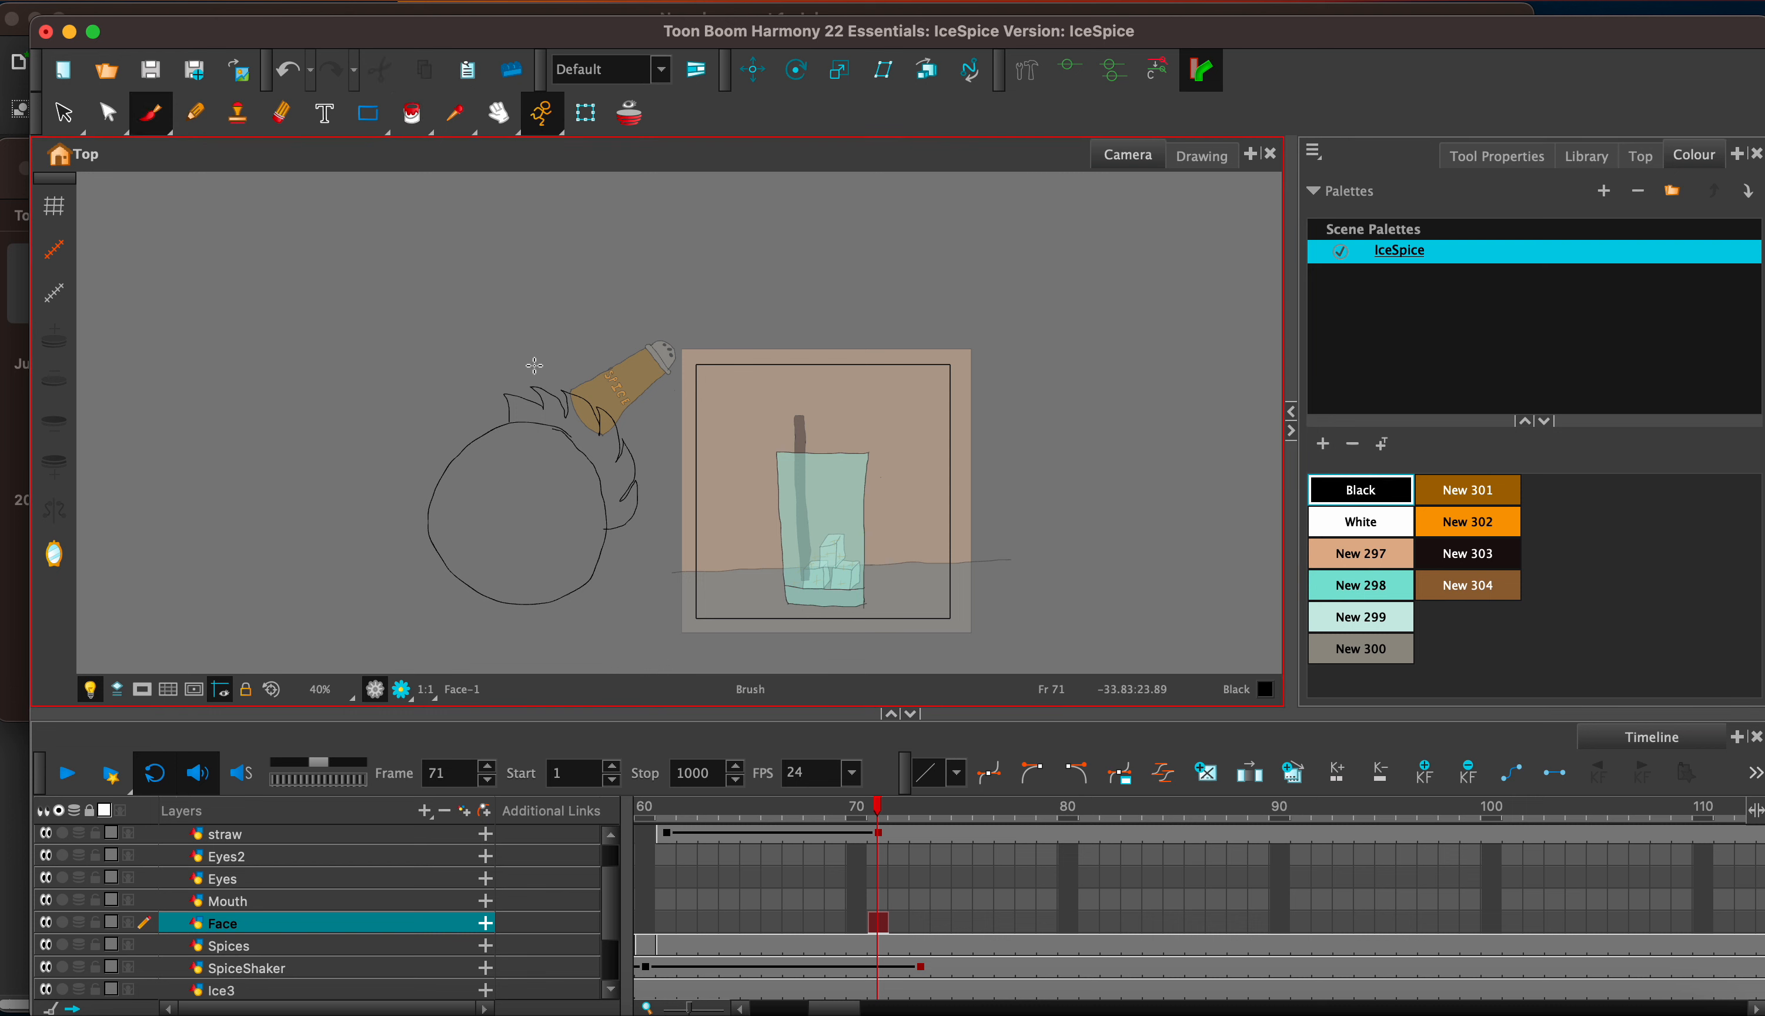
{"action": "scroll", "coordinate": [534, 366], "scroll_direction": "up", "scroll_amount": 5}
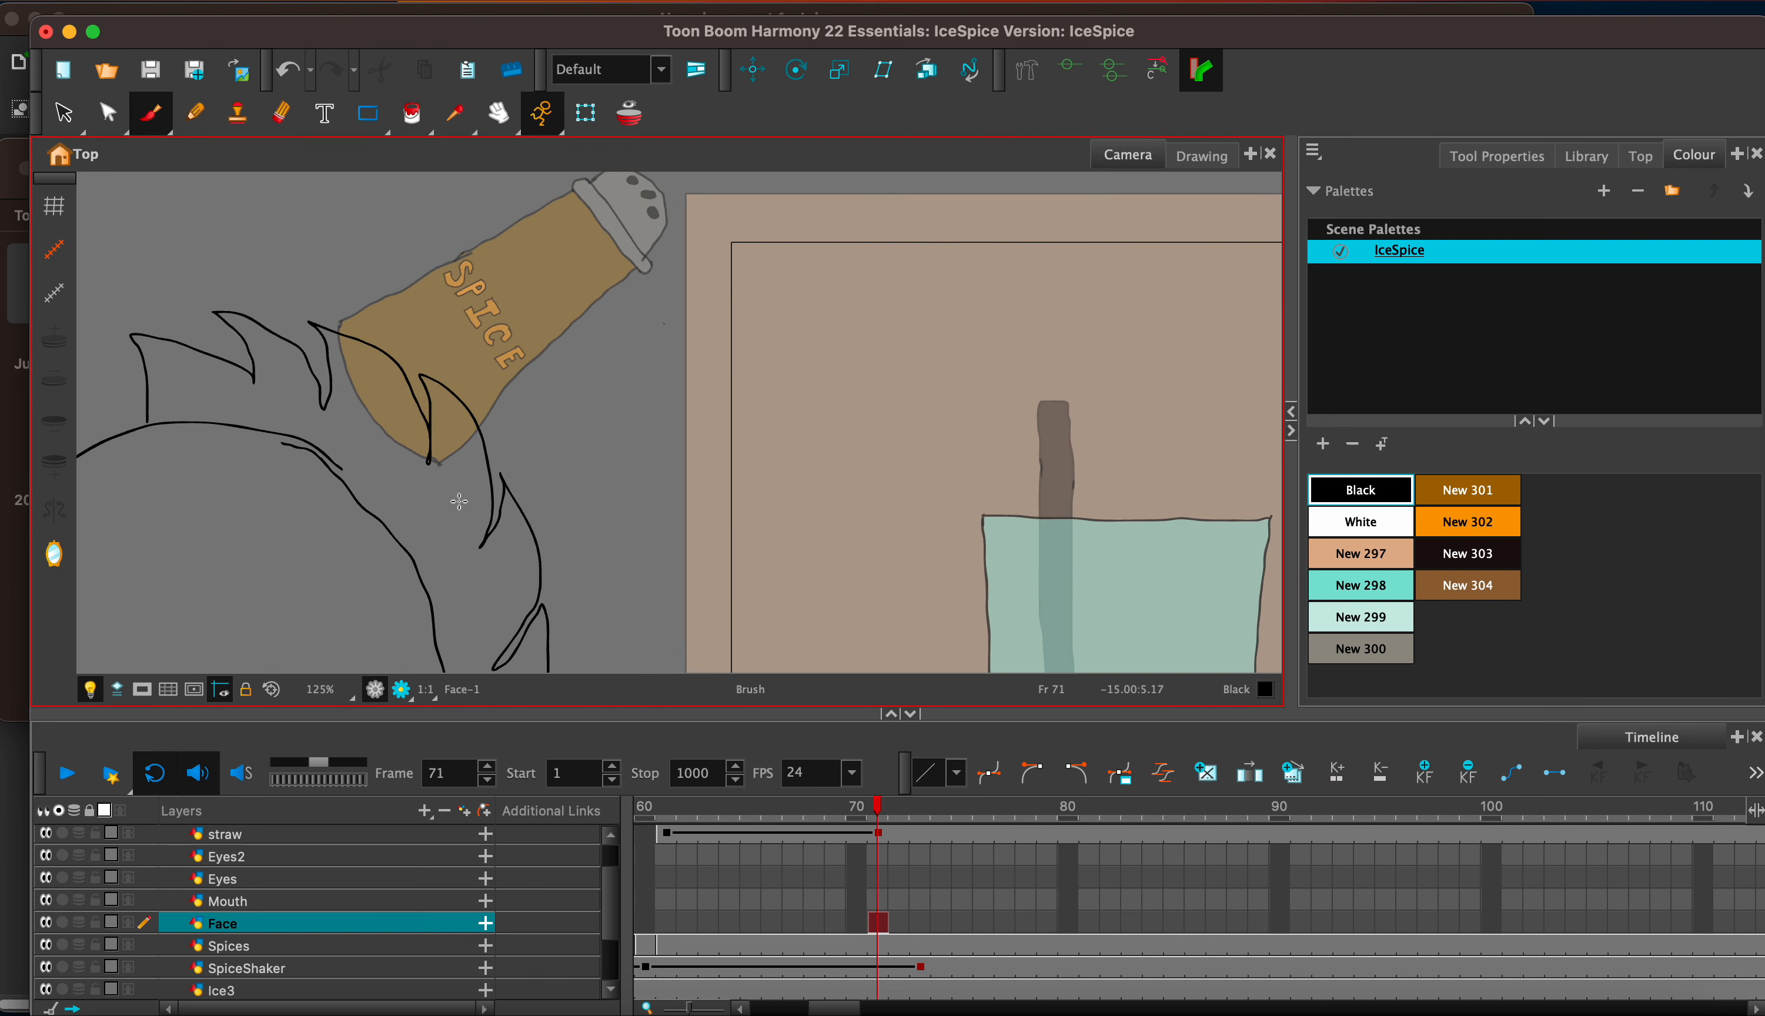
{"action": "key", "text": "space"}
{"action": "mouse_move", "coordinate": [455, 504]}
{"action": "left_mouse_down"}
{"action": "mouse_move", "coordinate": [875, 308]}
{"action": "mouse_move", "coordinate": [913, 309]}
{"action": "left_mouse_up"}
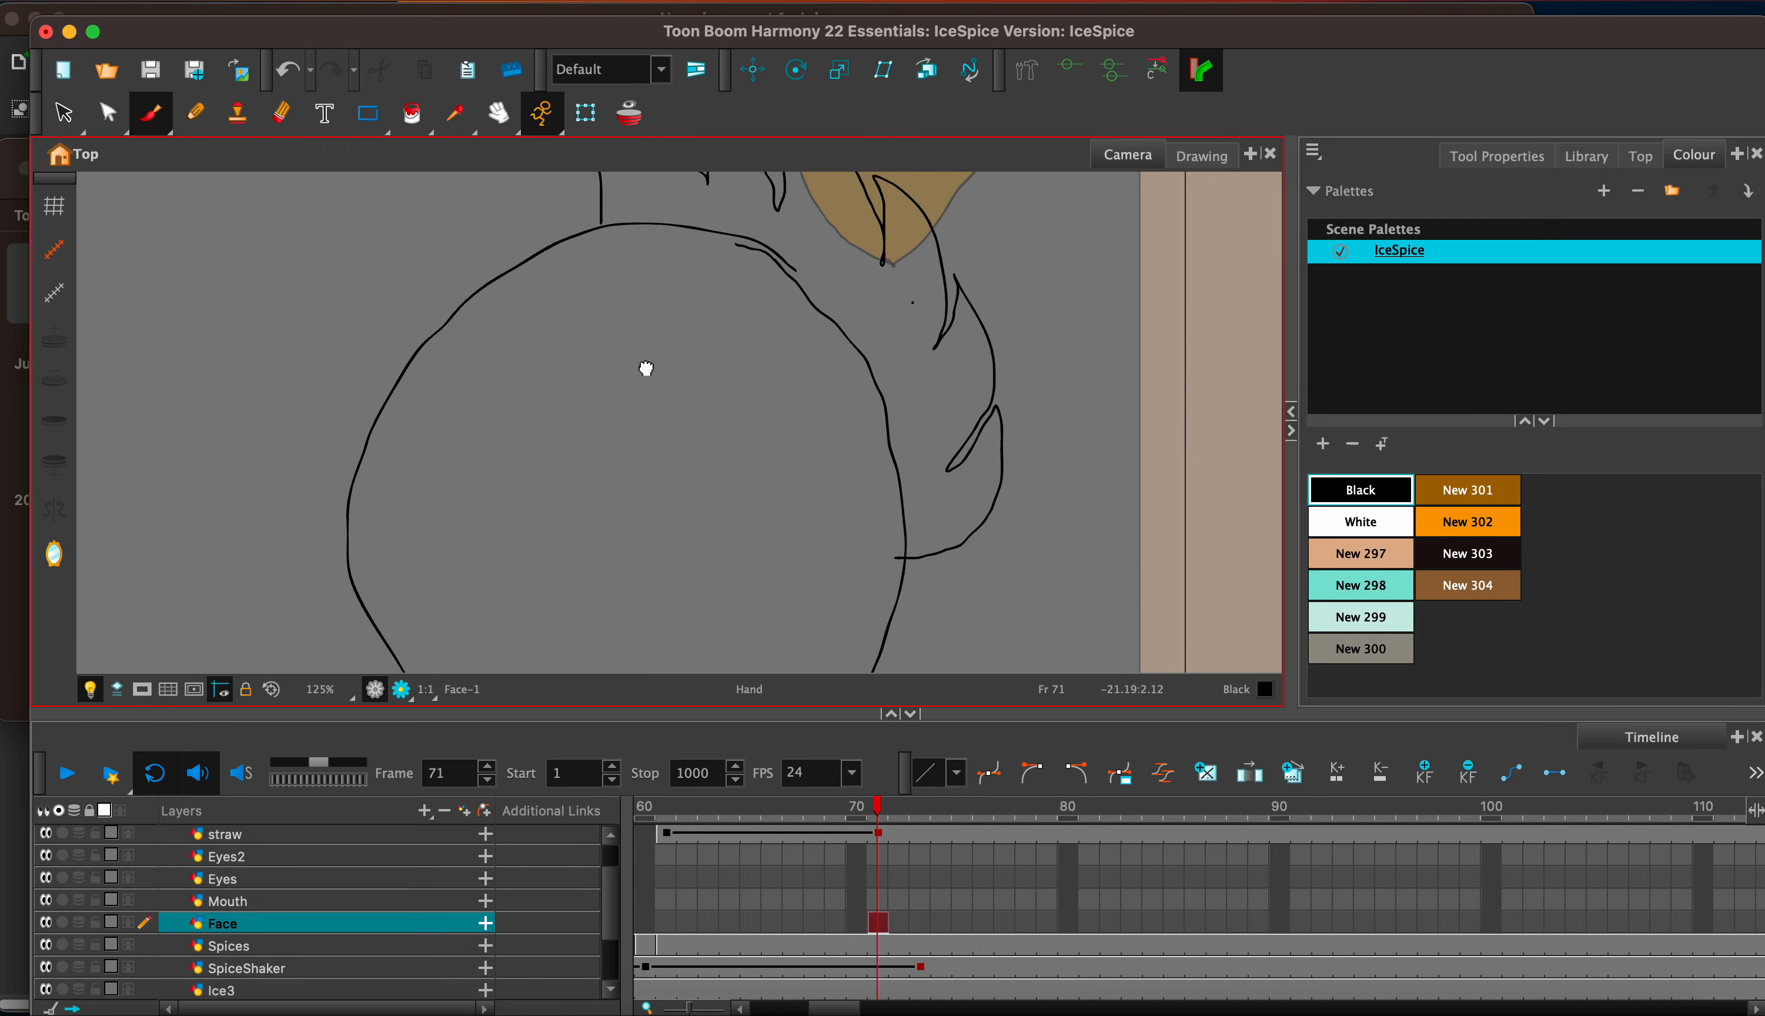
{"action": "left_click_drag", "start_coordinate": [647, 370], "coordinate": [630, 386]}
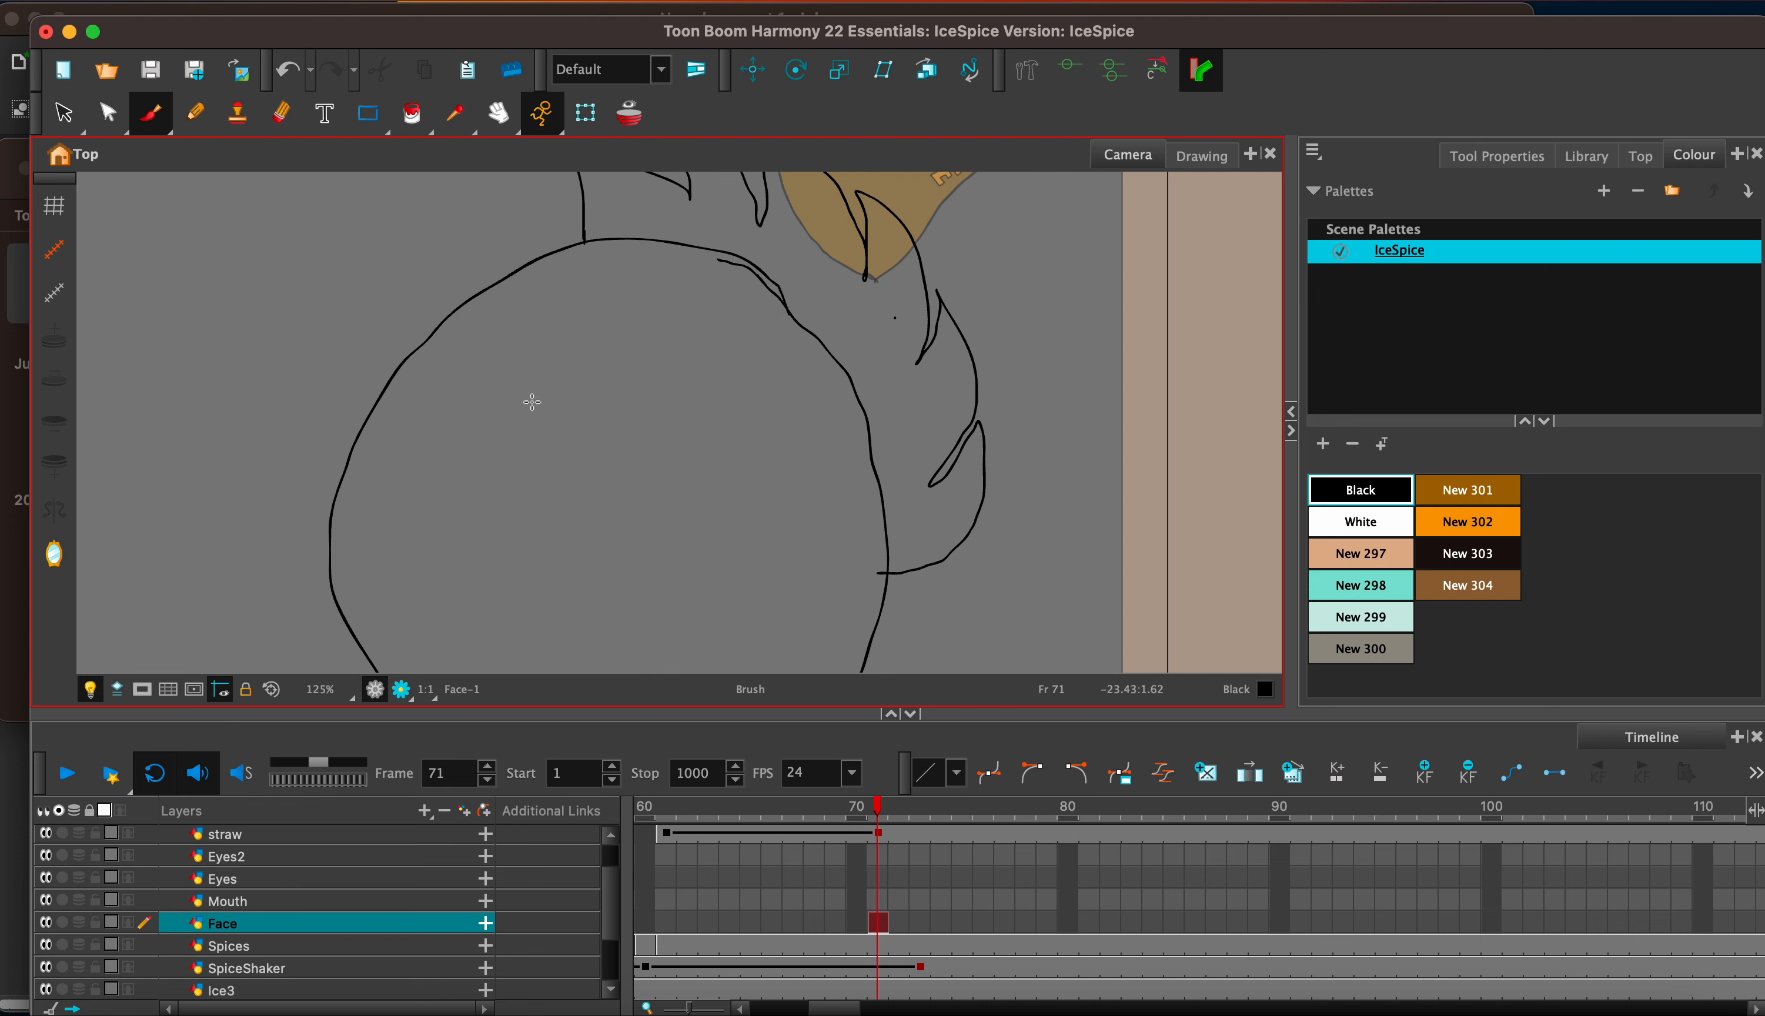
{"action": "left_click_drag", "start_coordinate": [525, 390], "coordinate": [590, 438]}
{"action": "left_click_drag", "start_coordinate": [525, 370], "coordinate": [596, 438]}
{"action": "key", "text": "super+z"}
{"action": "left_click_drag", "start_coordinate": [524, 375], "coordinate": [592, 439]}
{"action": "mouse_move", "coordinate": [690, 526]}
{"action": "left_mouse_down"}
{"action": "mouse_move", "coordinate": [721, 579]}
{"action": "mouse_move", "coordinate": [748, 585]}
{"action": "left_mouse_up"}
{"action": "mouse_move", "coordinate": [689, 525]}
{"action": "left_mouse_down"}
{"action": "mouse_move", "coordinate": [729, 536]}
{"action": "mouse_move", "coordinate": [746, 589]}
{"action": "left_mouse_up"}
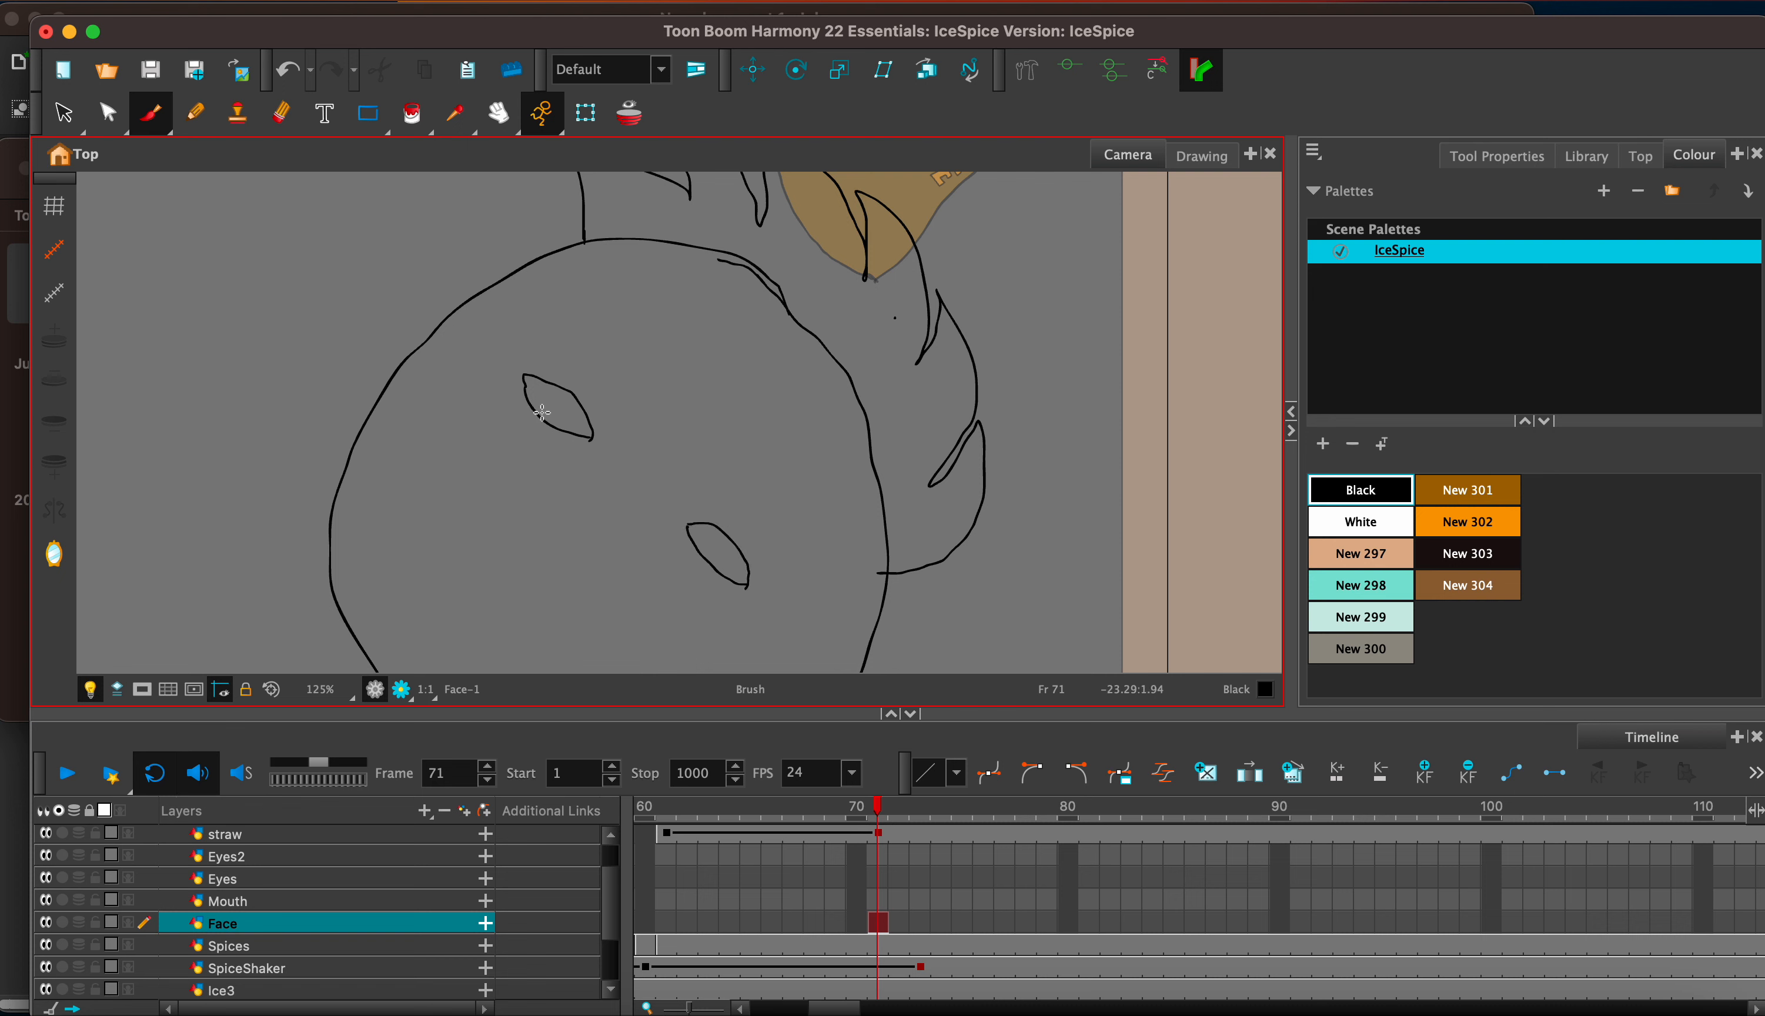
Step: Add a round iris inside each eye and a thick arched eyebrow outline above each
{"action": "left_click_drag", "start_coordinate": [538, 406], "coordinate": [573, 402]}
{"action": "mouse_move", "coordinate": [707, 564]}
{"action": "left_mouse_down"}
{"action": "mouse_move", "coordinate": [719, 531]}
{"action": "mouse_move", "coordinate": [743, 557]}
{"action": "mouse_move", "coordinate": [730, 579]}
{"action": "mouse_move", "coordinate": [707, 566]}
{"action": "left_mouse_up"}
{"action": "left_click_drag", "start_coordinate": [538, 337], "coordinate": [534, 330]}
{"action": "key", "text": "super+z"}
{"action": "mouse_move", "coordinate": [534, 329]}
{"action": "left_mouse_down"}
{"action": "mouse_move", "coordinate": [606, 363]}
{"action": "mouse_move", "coordinate": [627, 429]}
{"action": "mouse_move", "coordinate": [629, 362]}
{"action": "mouse_move", "coordinate": [586, 319]}
{"action": "mouse_move", "coordinate": [546, 308]}
{"action": "mouse_move", "coordinate": [525, 326]}
{"action": "mouse_move", "coordinate": [539, 322]}
{"action": "left_mouse_up"}
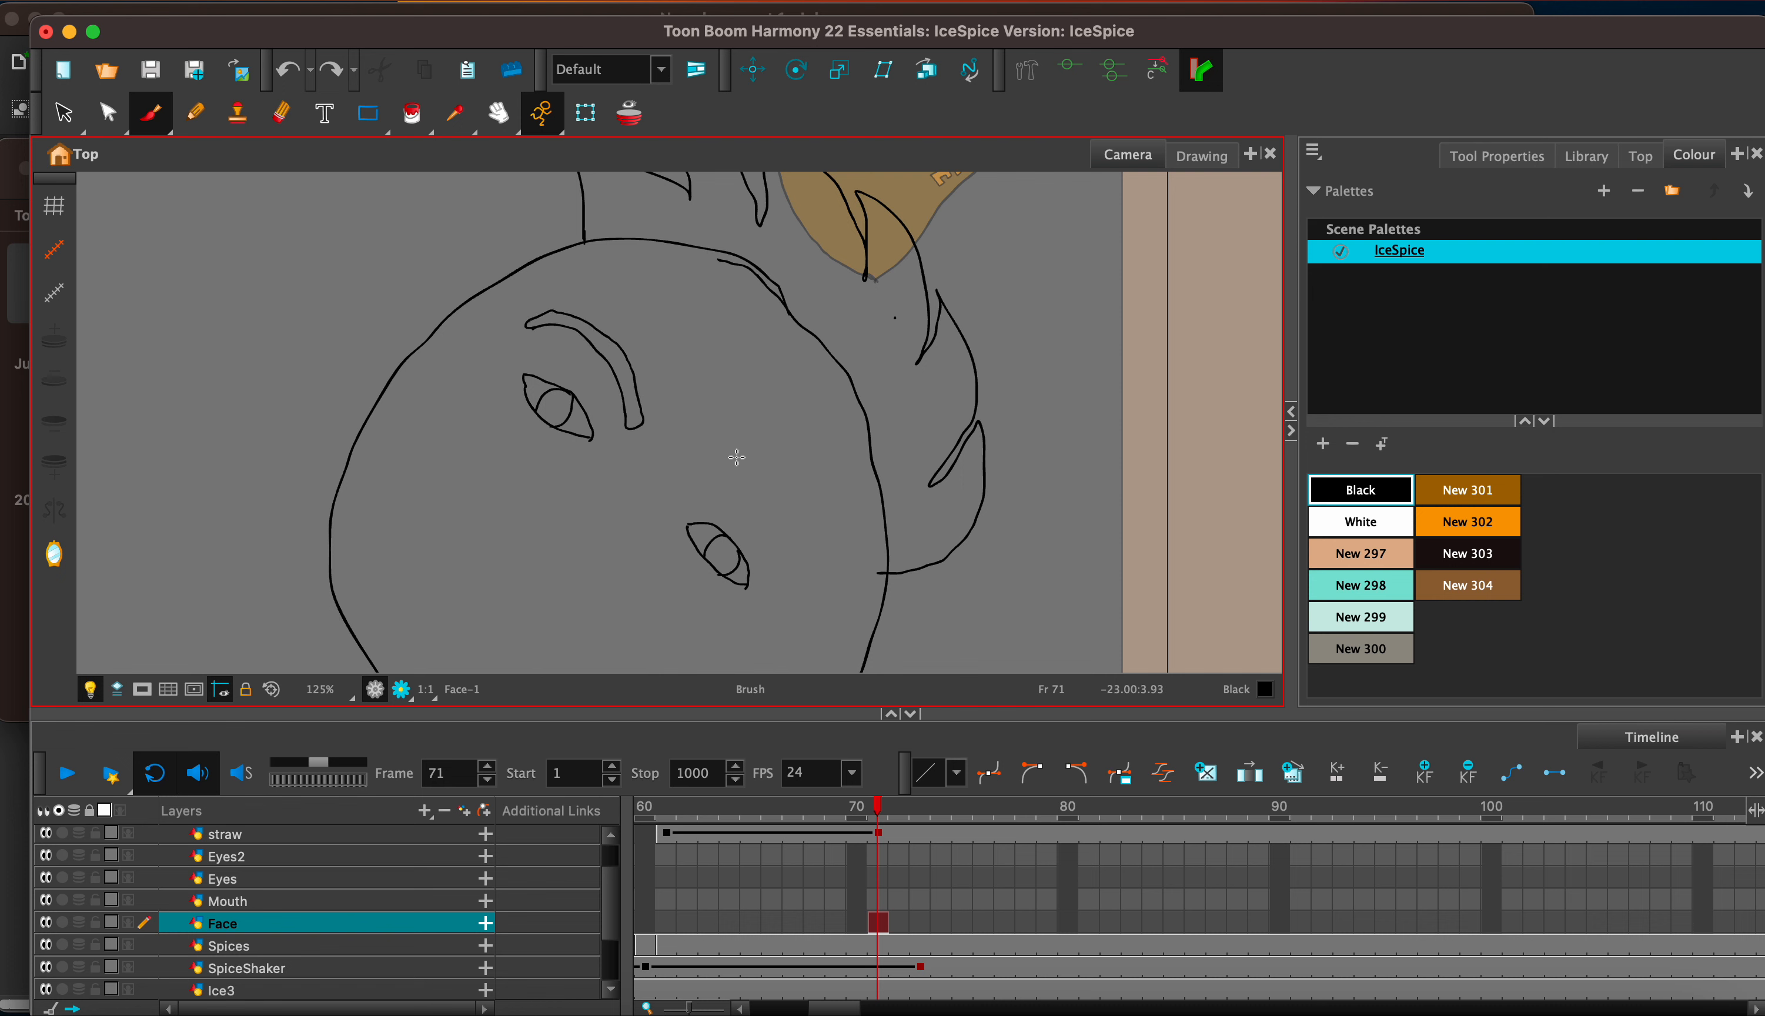
{"action": "key", "text": "super+z"}
{"action": "mouse_move", "coordinate": [716, 489]}
{"action": "left_mouse_down"}
{"action": "mouse_move", "coordinate": [784, 583]}
{"action": "mouse_move", "coordinate": [778, 507]}
{"action": "mouse_move", "coordinate": [740, 475]}
{"action": "mouse_move", "coordinate": [704, 478]}
{"action": "mouse_move", "coordinate": [728, 485]}
{"action": "mouse_move", "coordinate": [711, 521]}
{"action": "mouse_move", "coordinate": [922, 433]}
{"action": "left_mouse_up"}
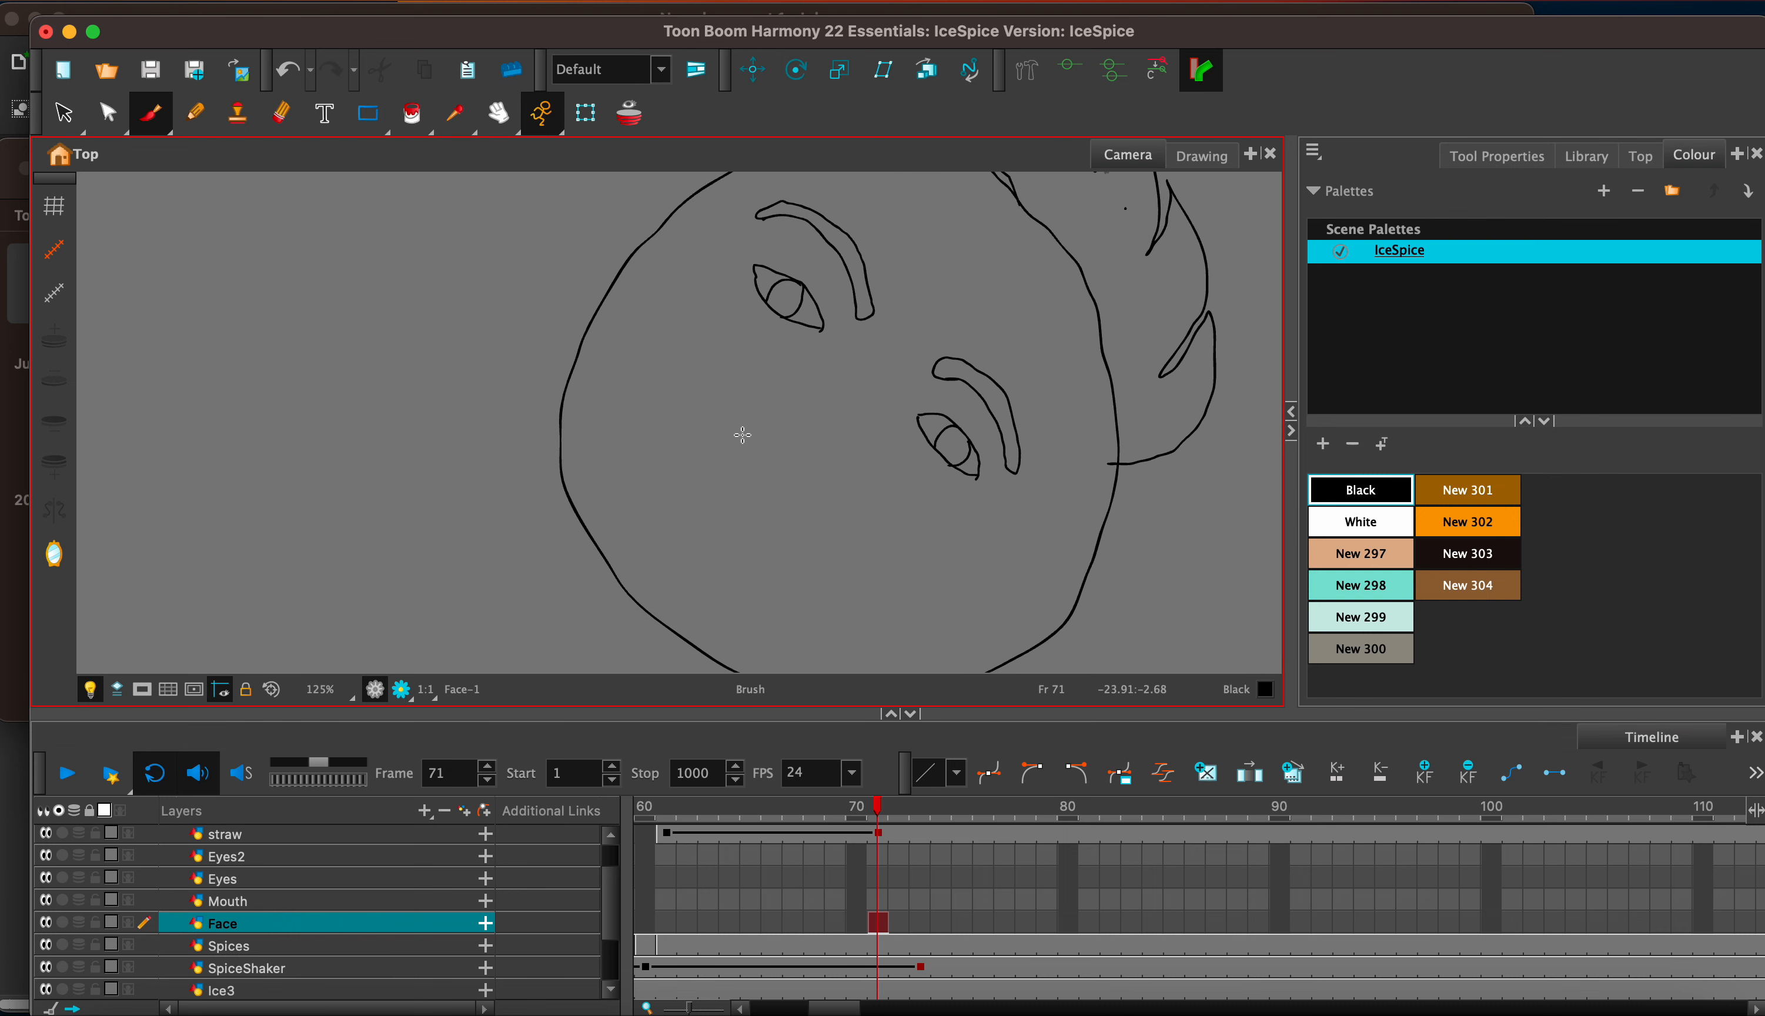
Step: Draw a small curved nose line in black on the face, undoing the extra stroke beside it
{"action": "left_click_drag", "start_coordinate": [748, 436], "coordinate": [776, 467]}
{"action": "left_click_drag", "start_coordinate": [880, 384], "coordinate": [838, 422]}
{"action": "key", "text": "super+z"}
Step: Move the eyes and eyebrows off the Face layer, placing copies on the Eyes2 and Eyes layers at frame 71
{"action": "left_click", "coordinate": [63, 113]}
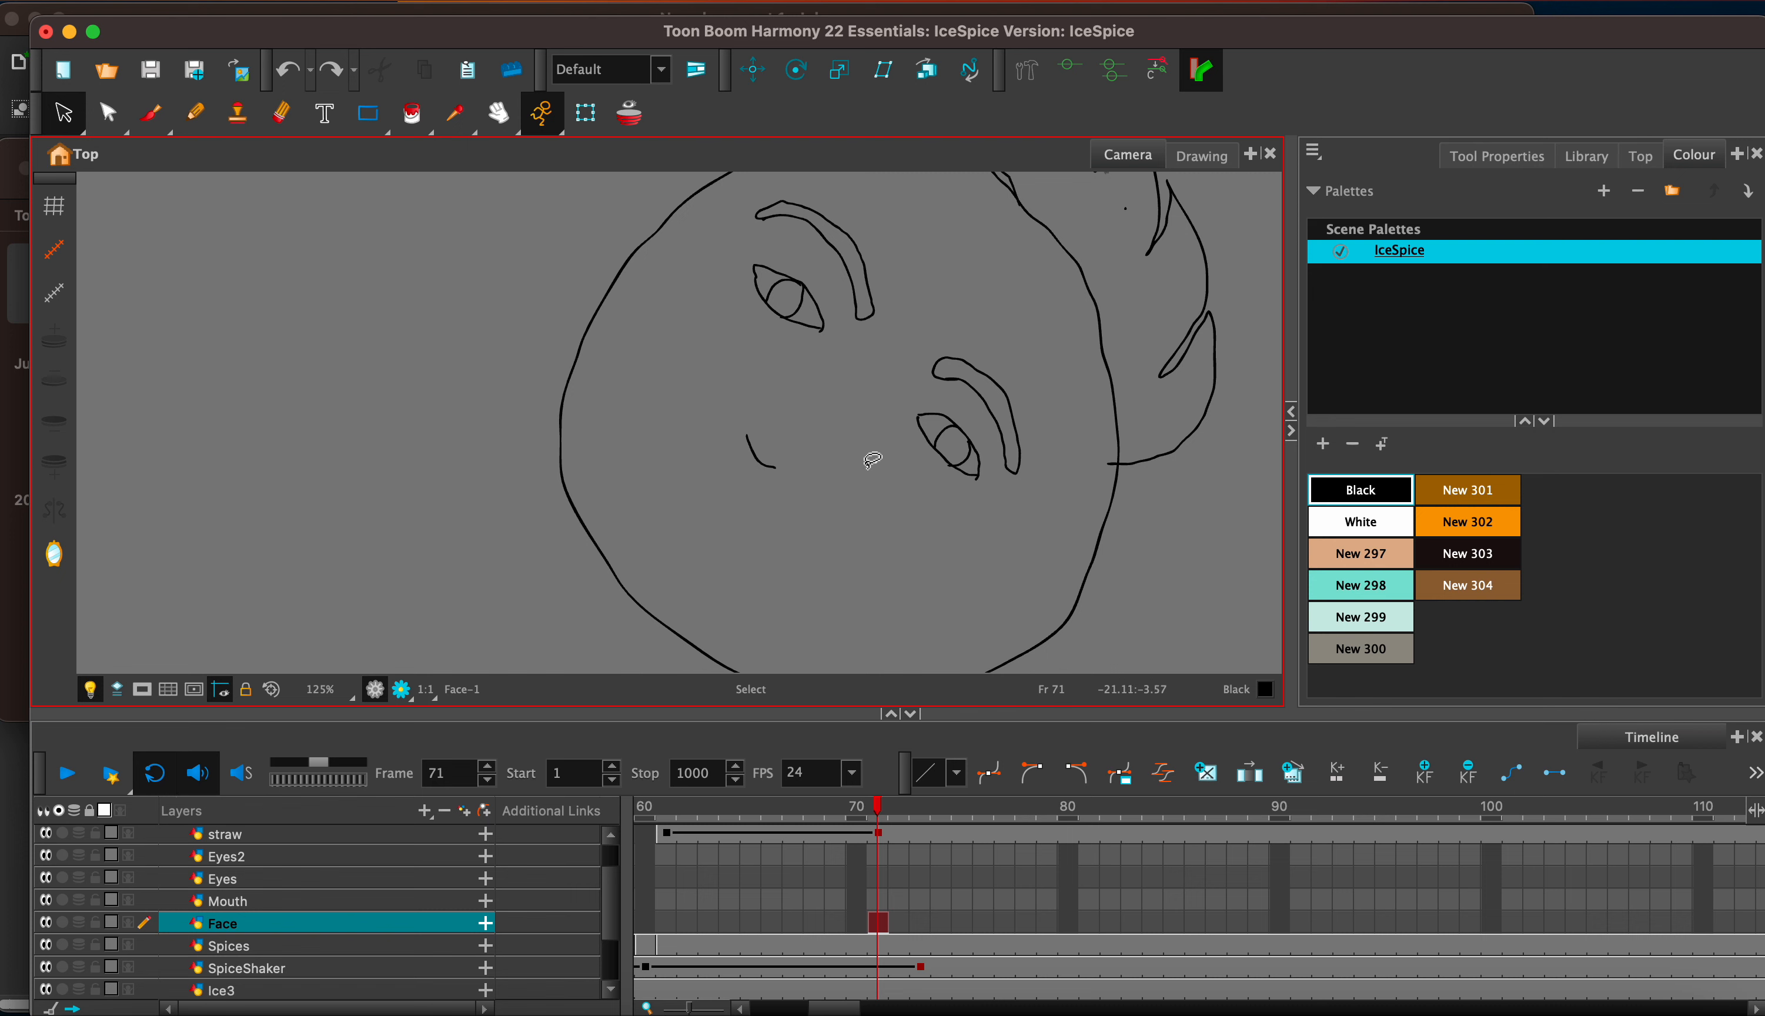
{"action": "mouse_move", "coordinate": [1025, 473]}
{"action": "left_mouse_down"}
{"action": "mouse_move", "coordinate": [850, 236]}
{"action": "mouse_move", "coordinate": [718, 242]}
{"action": "mouse_move", "coordinate": [998, 520]}
{"action": "left_mouse_up"}
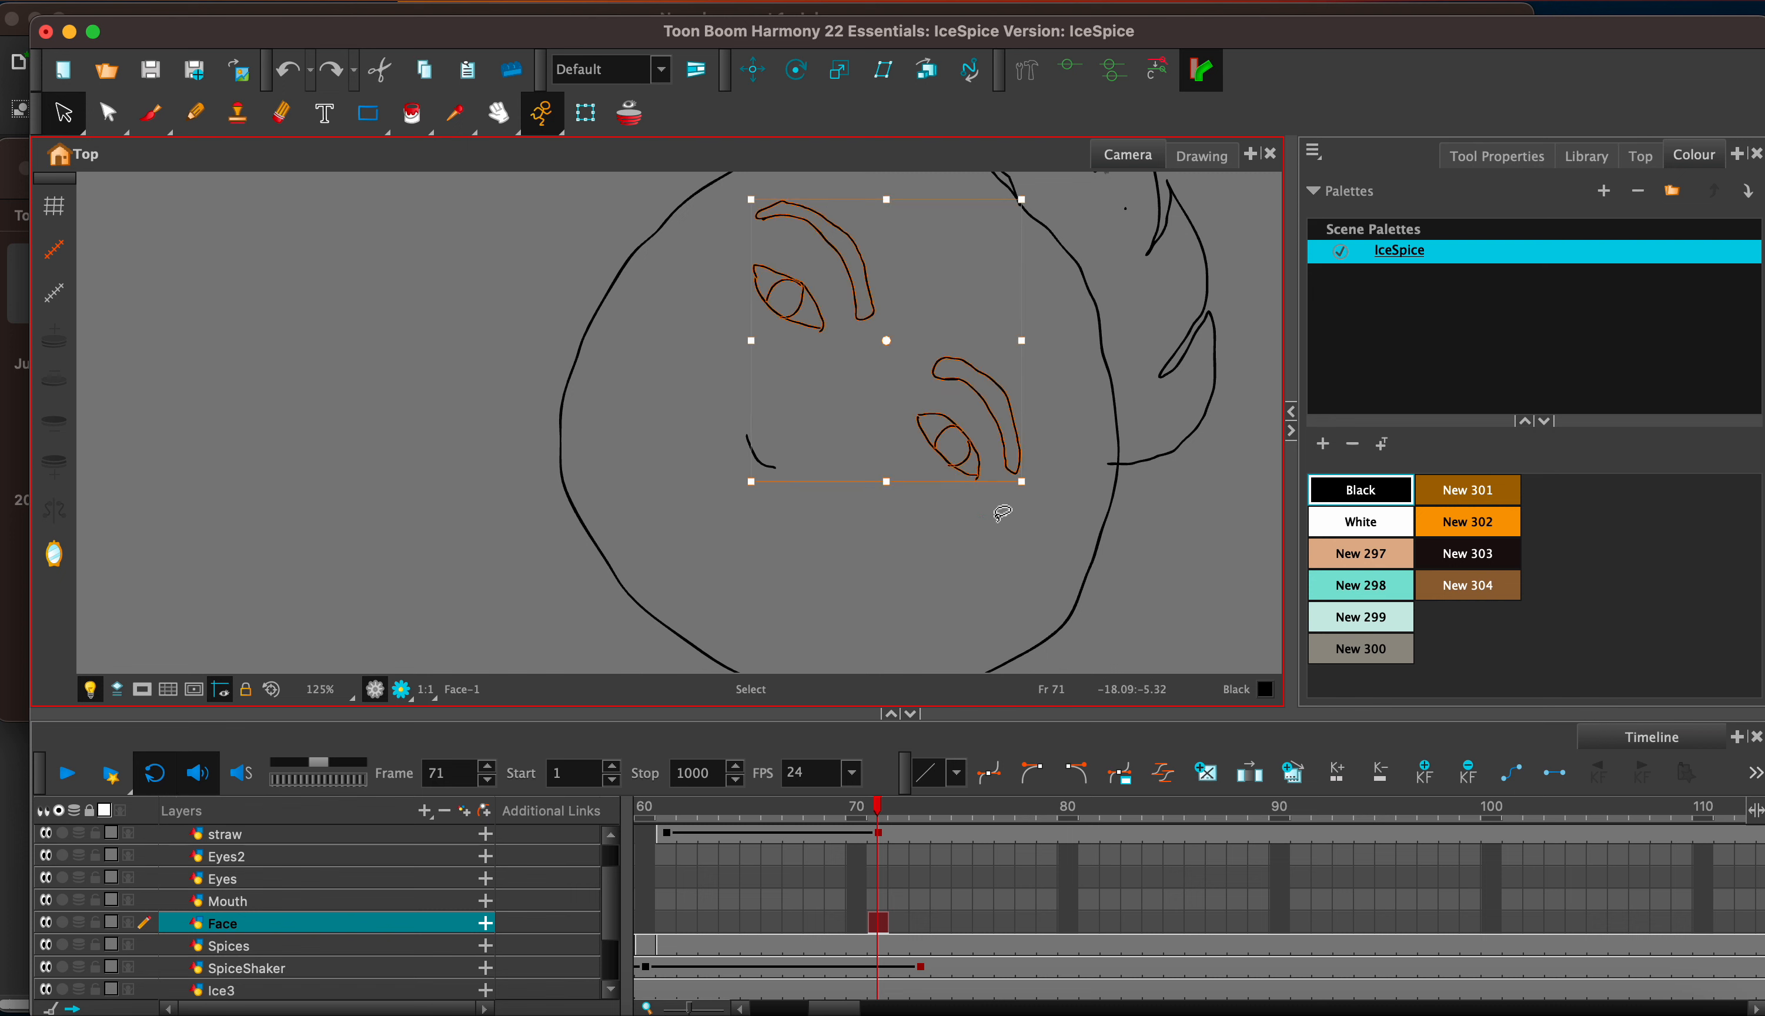
{"action": "key", "text": "Delete"}
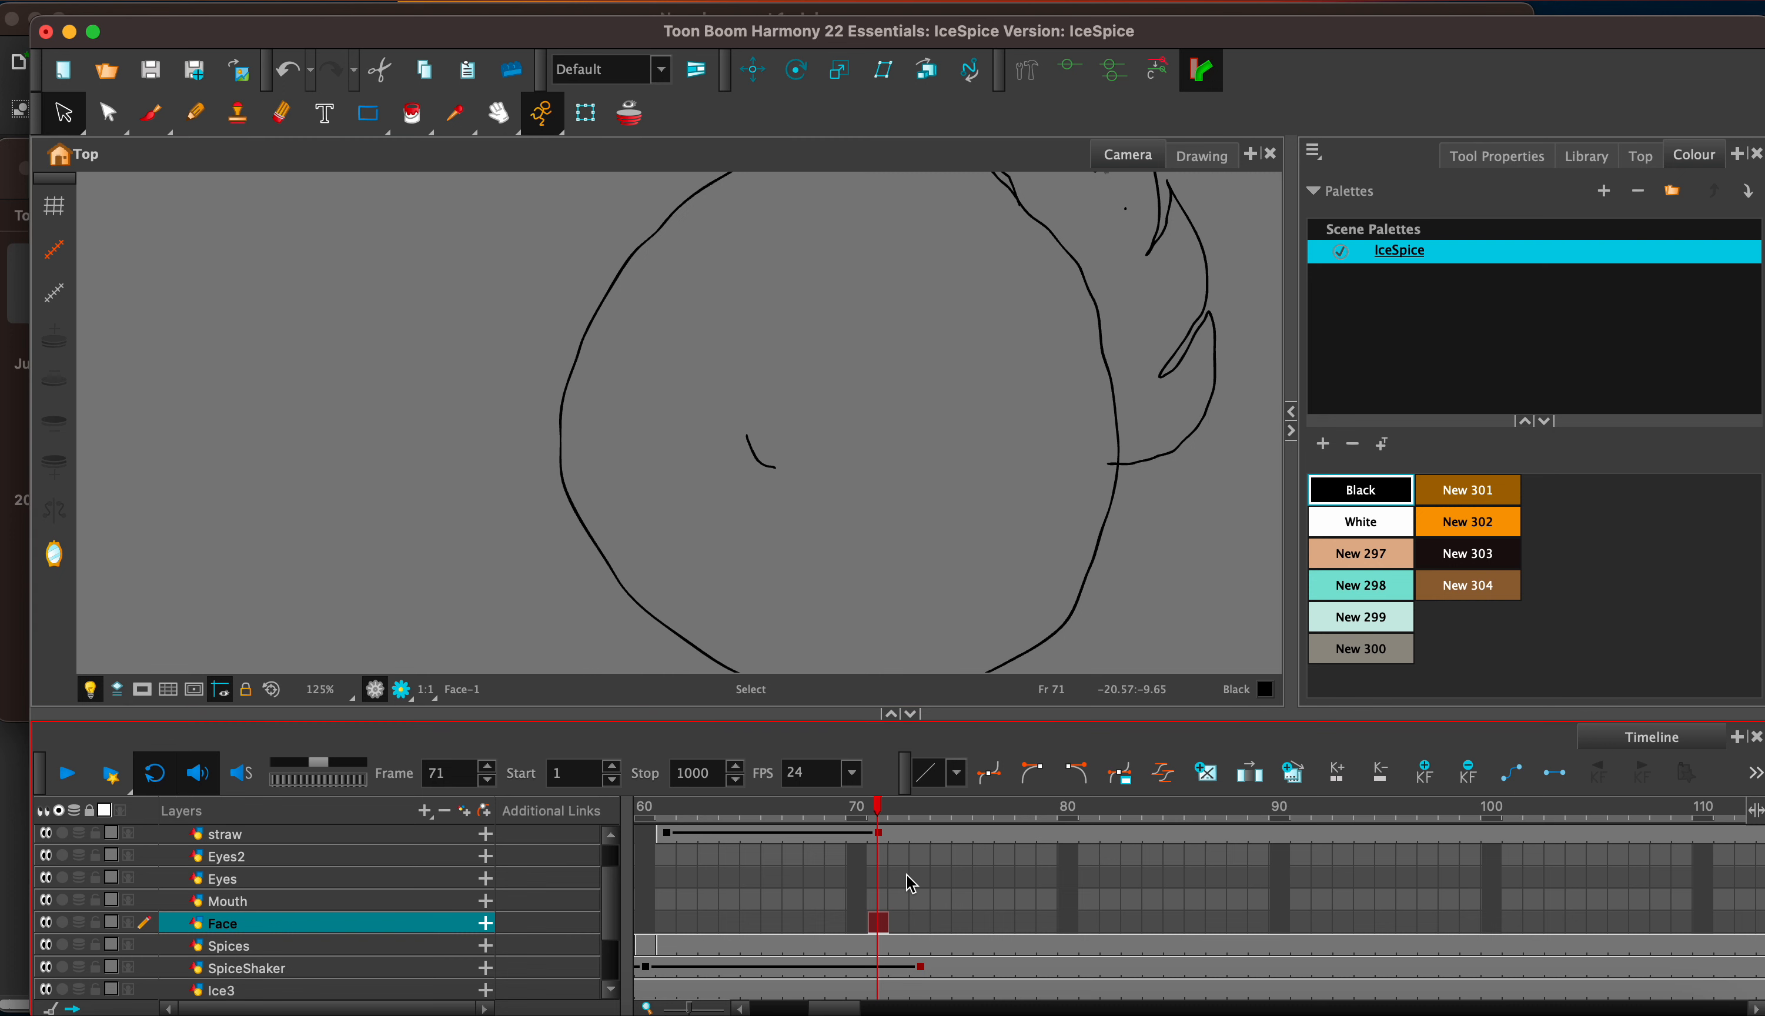
{"action": "left_click", "coordinate": [878, 855]}
{"action": "key", "text": "ctrl+z"}
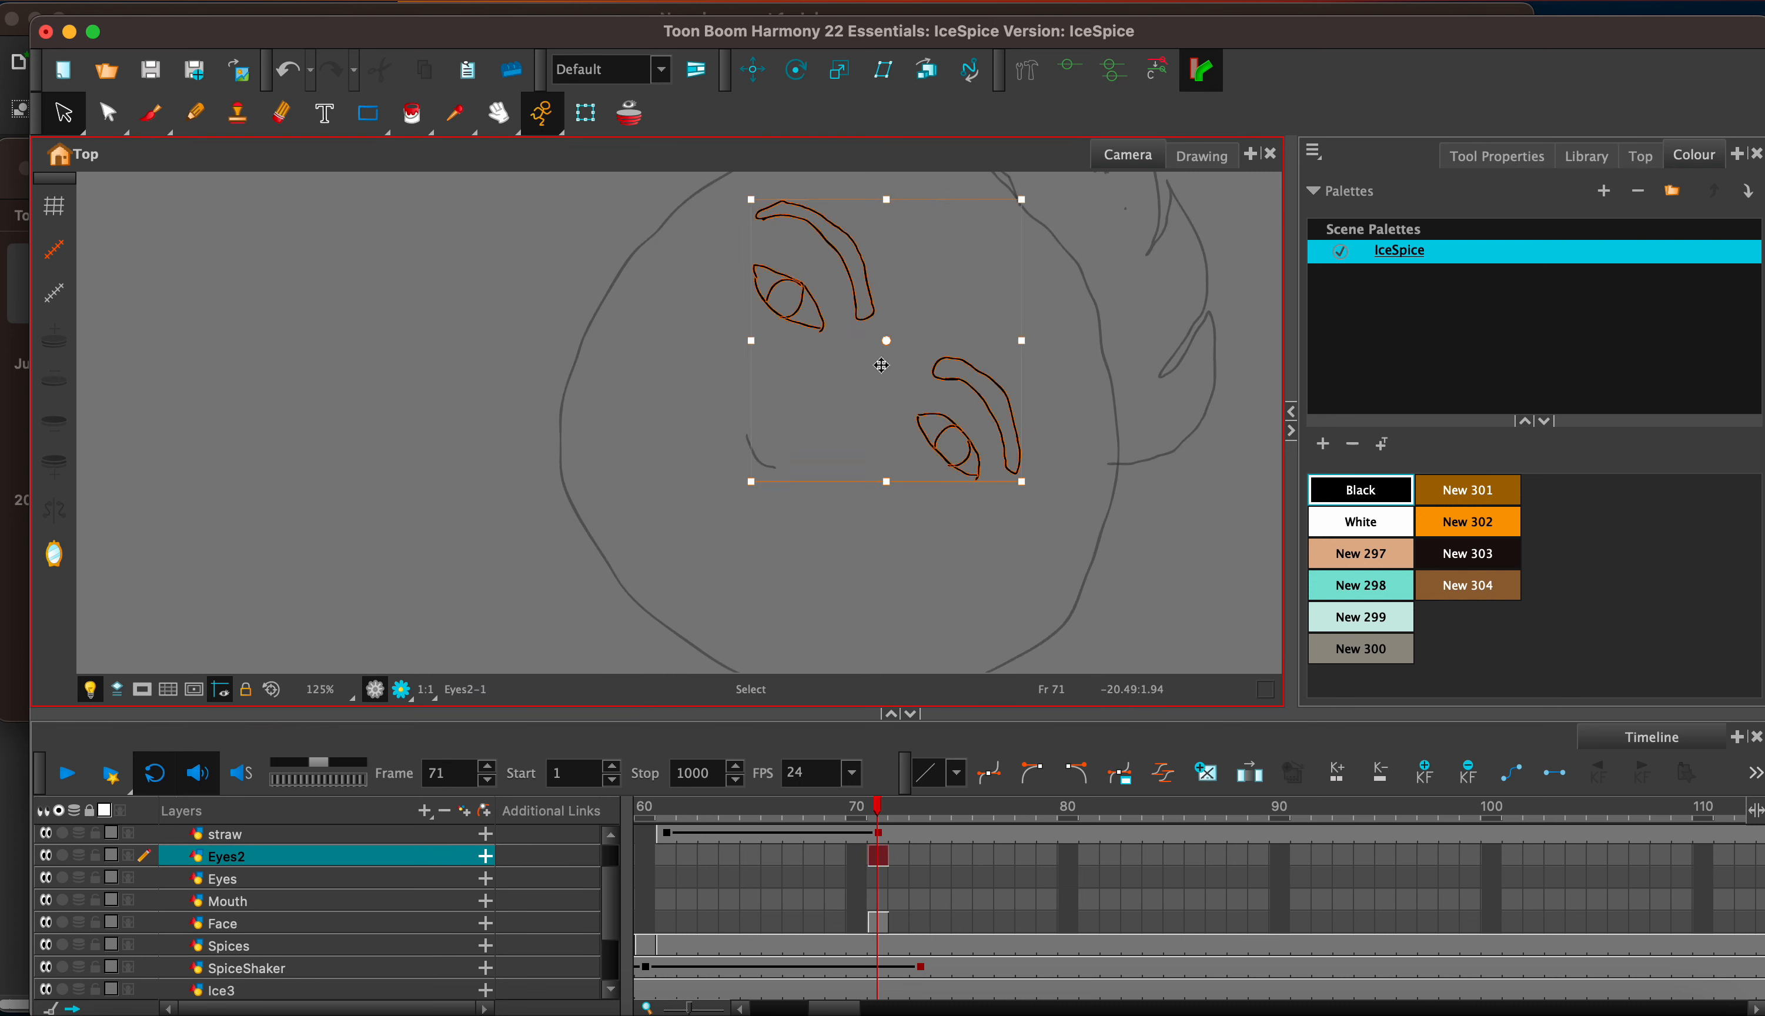
{"action": "left_click", "coordinate": [879, 880]}
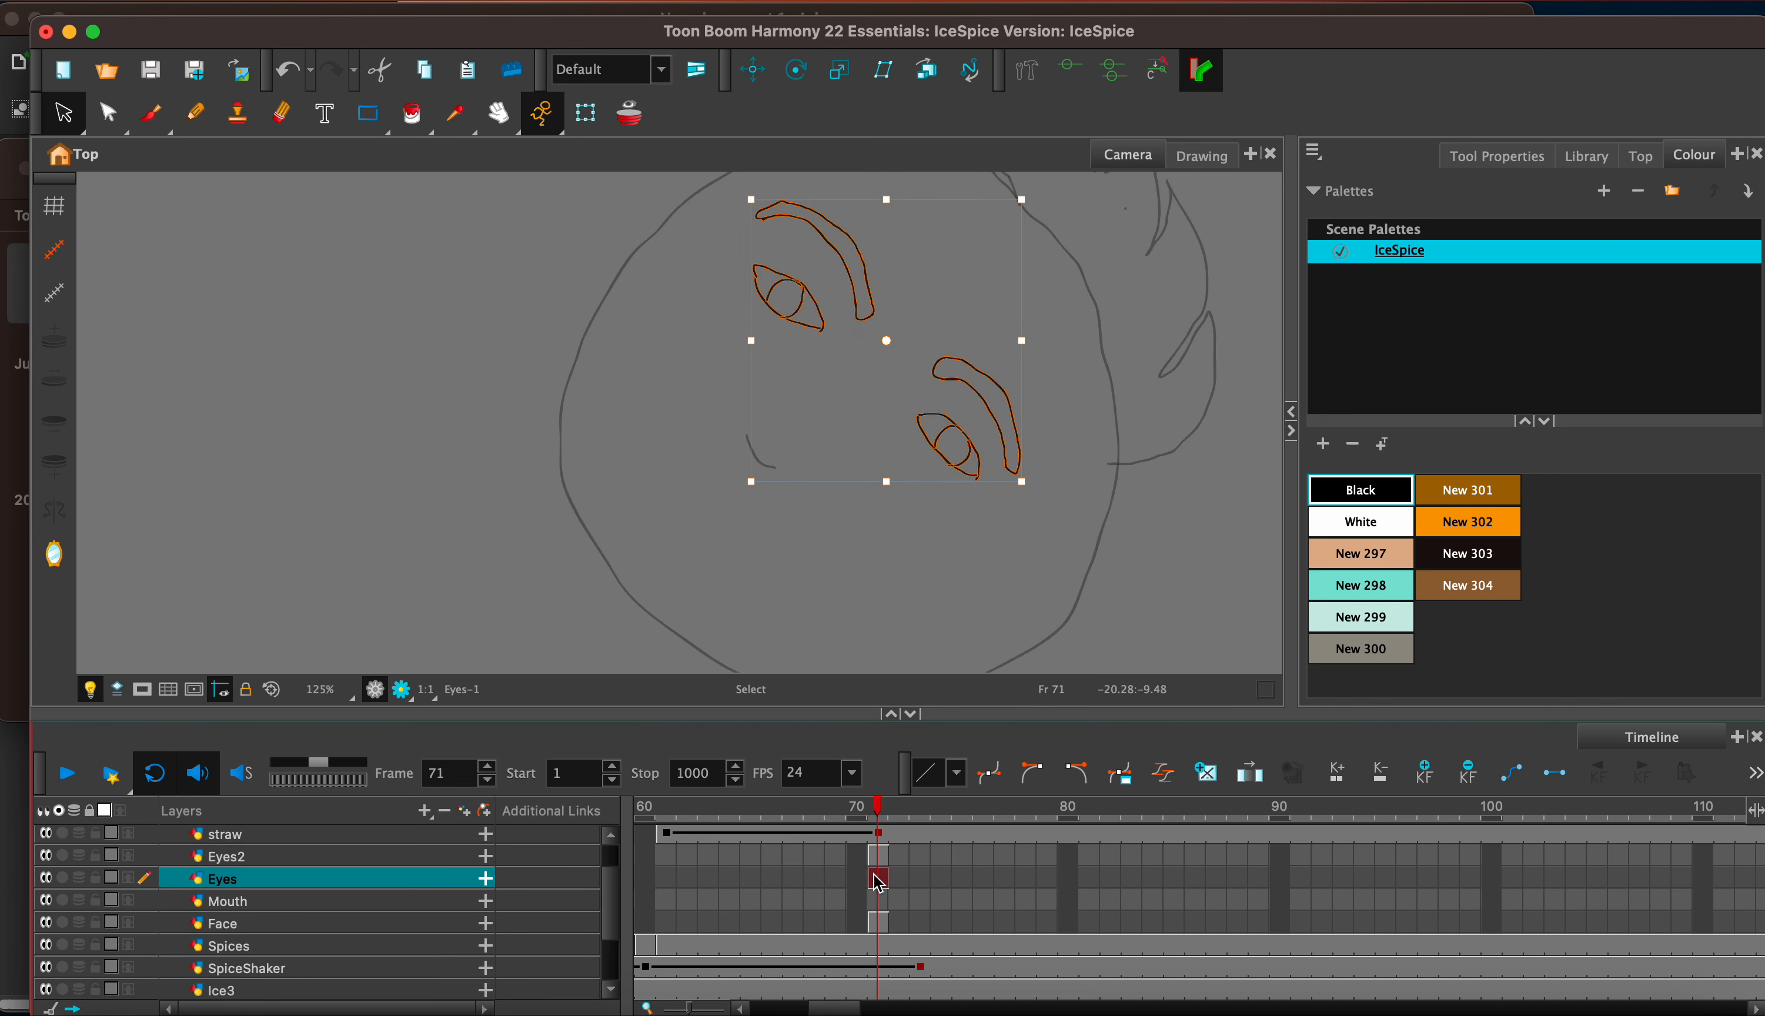
{"action": "left_click", "coordinate": [879, 923]}
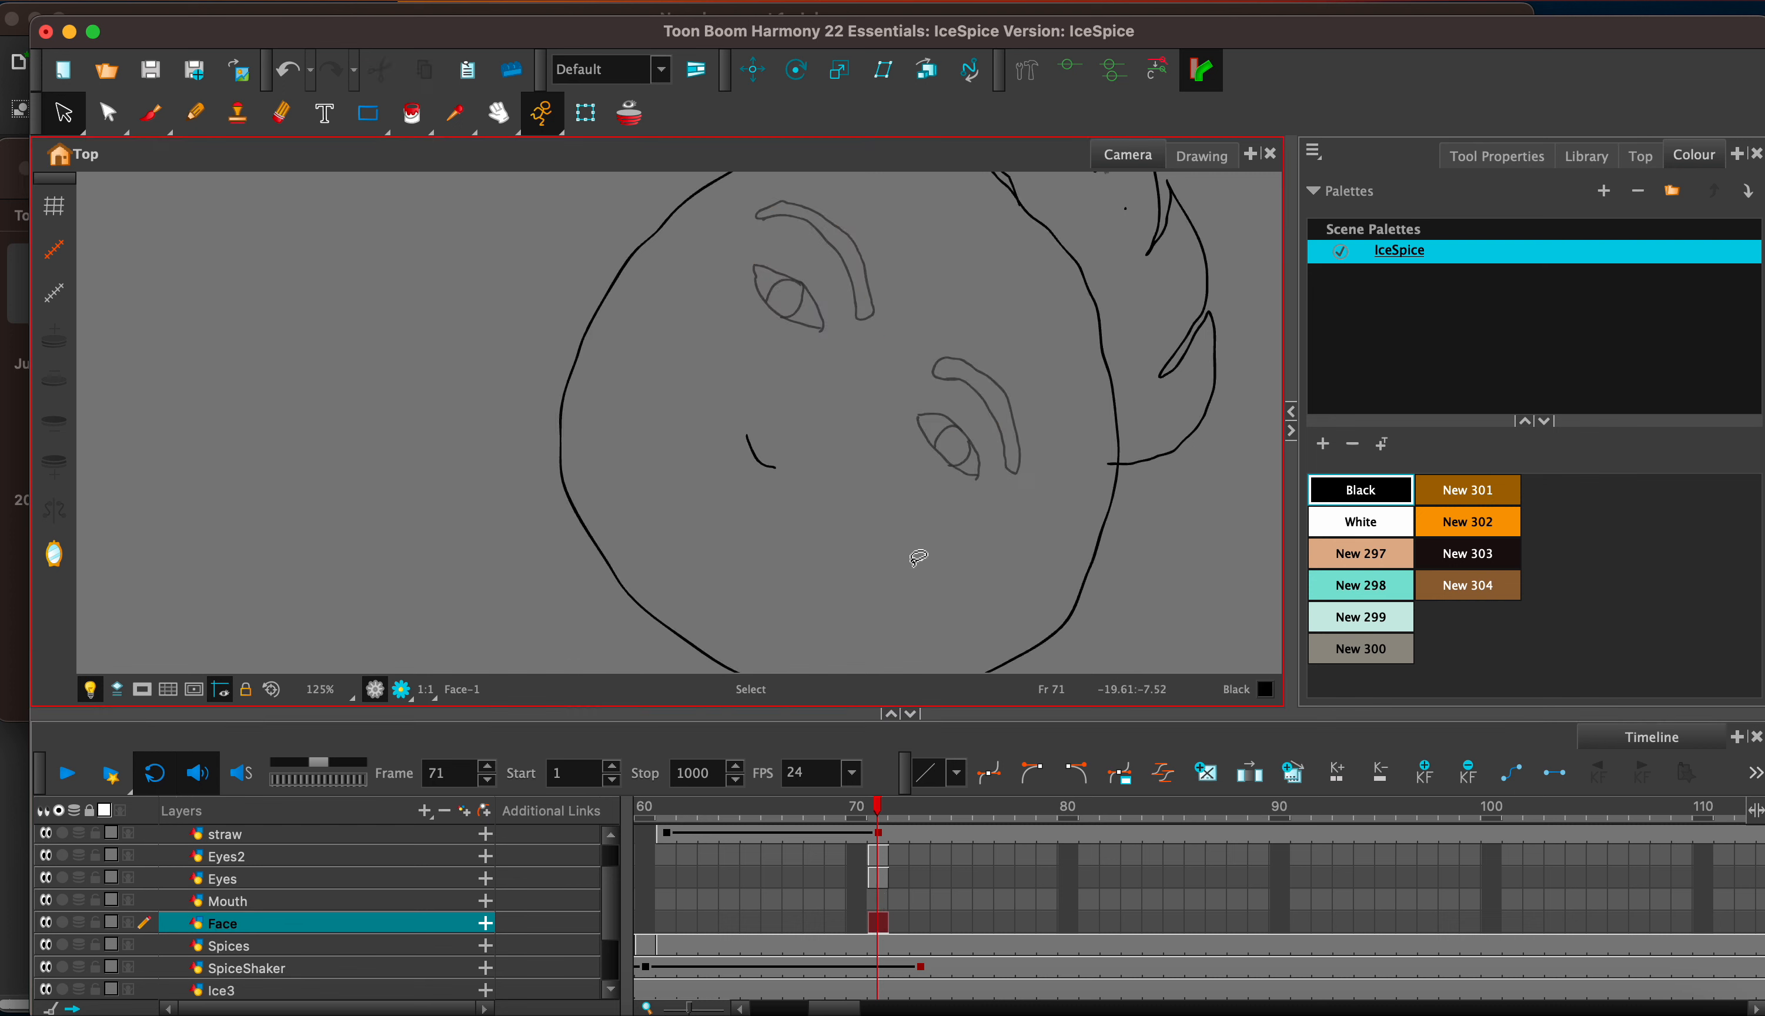
Step: Fill the hair shape on the Face layer with the brown New 304 swatch
{"action": "mouse_move", "coordinate": [919, 555]}
{"action": "left_mouse_down"}
{"action": "mouse_move", "coordinate": [1084, 276]}
{"action": "mouse_move", "coordinate": [815, 355]}
{"action": "mouse_move", "coordinate": [930, 414]}
{"action": "left_mouse_up"}
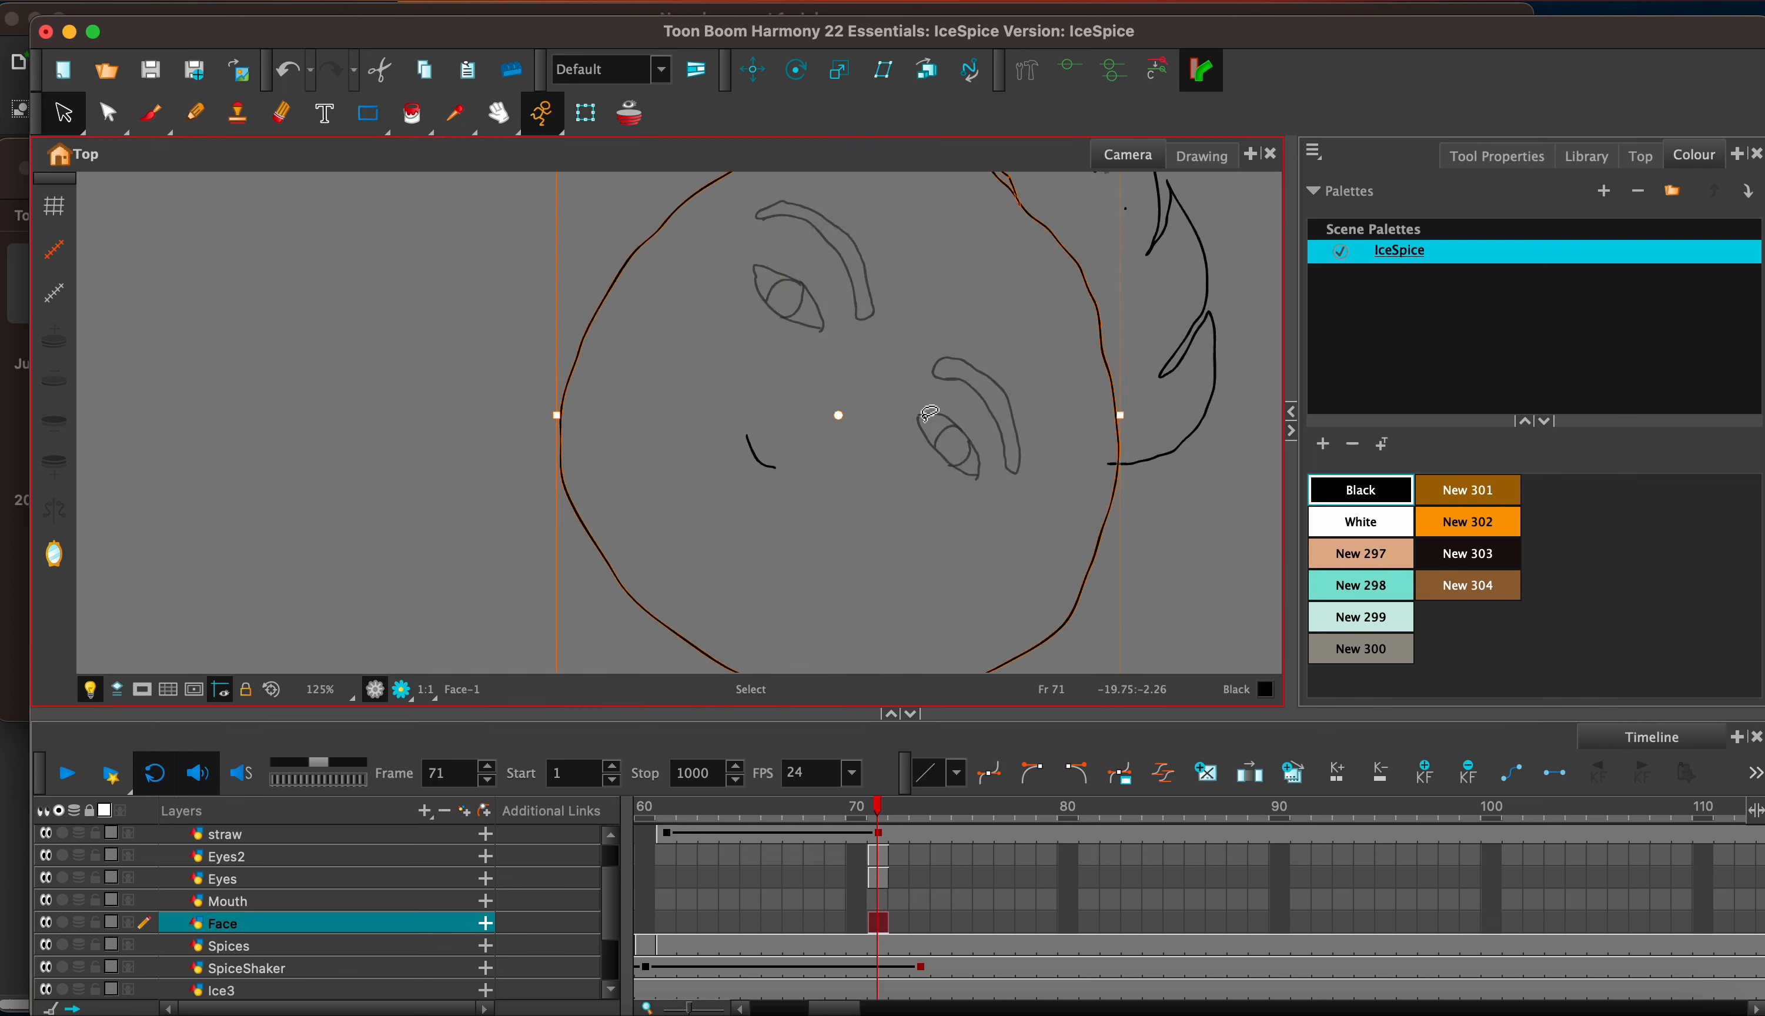
{"action": "scroll", "coordinate": [1114, 392], "scroll_direction": "up", "scroll_amount": 3}
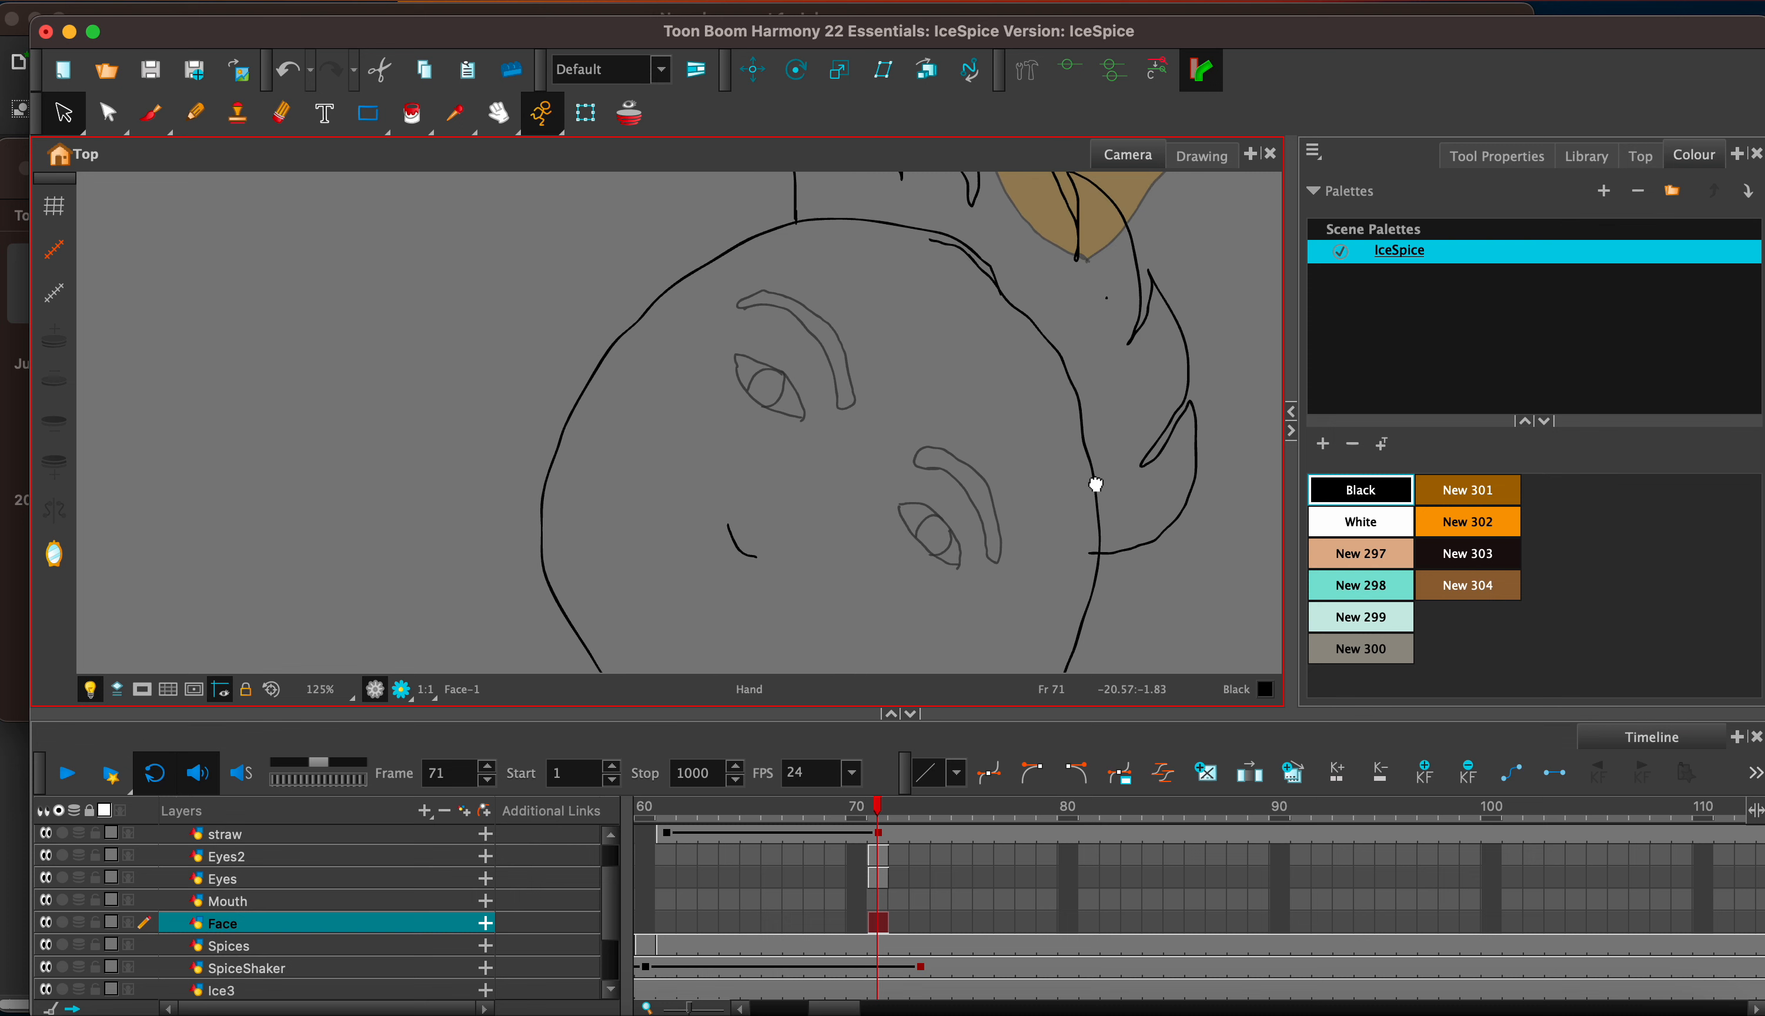
{"action": "left_click", "coordinate": [1471, 585]}
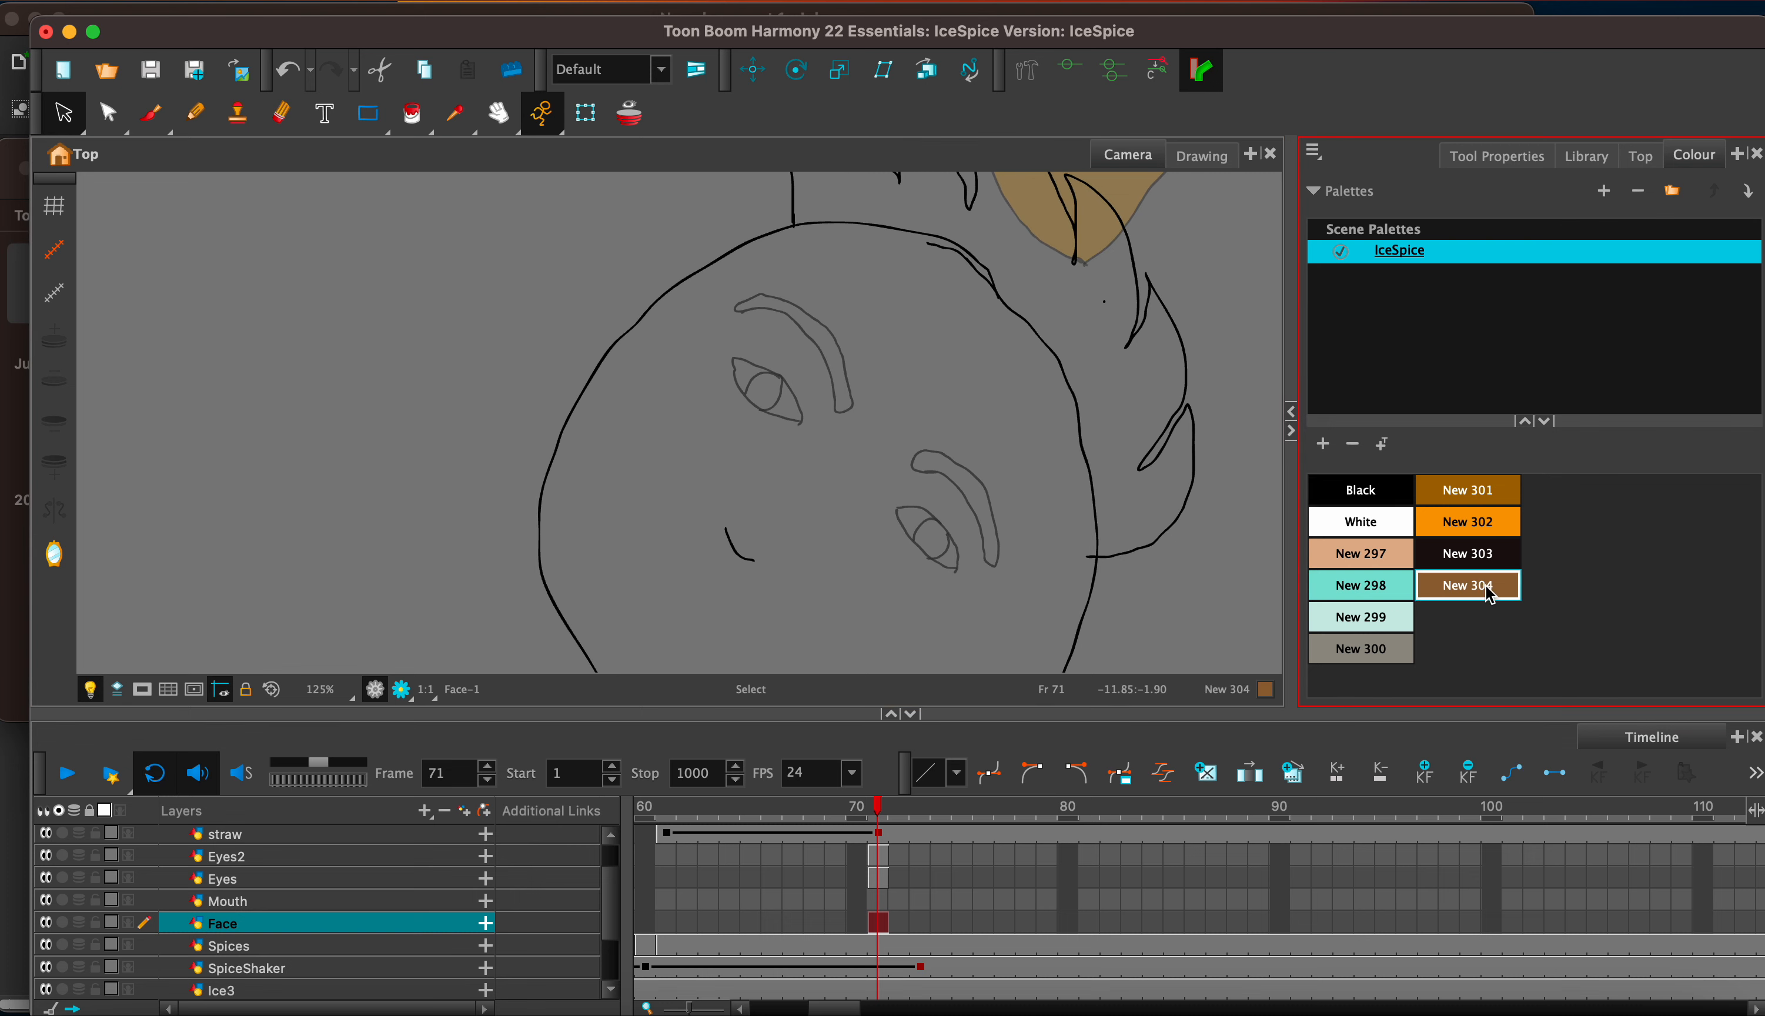
{"action": "left_click", "coordinate": [412, 113]}
{"action": "left_click", "coordinate": [1092, 324]}
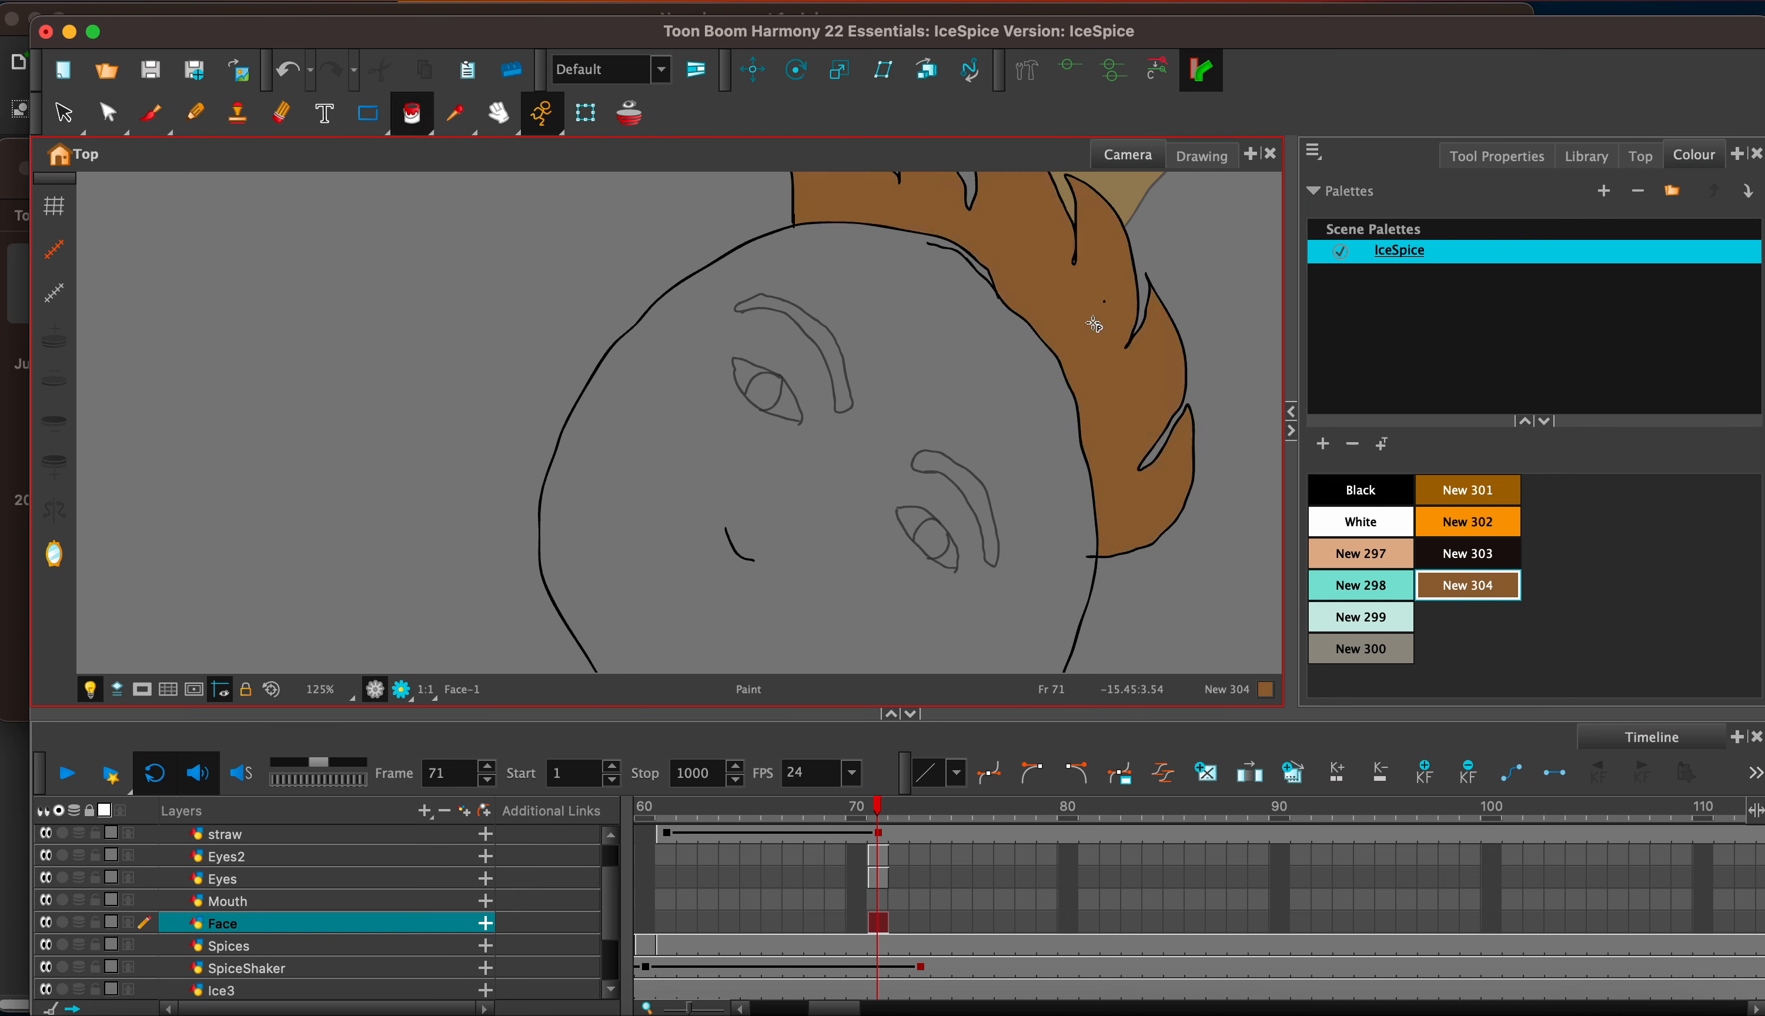
Step: Create a pale pink swatch based on New 297 with RGB 232, 214, 208, and fill the face with it
{"action": "left_click", "coordinate": [1359, 554]}
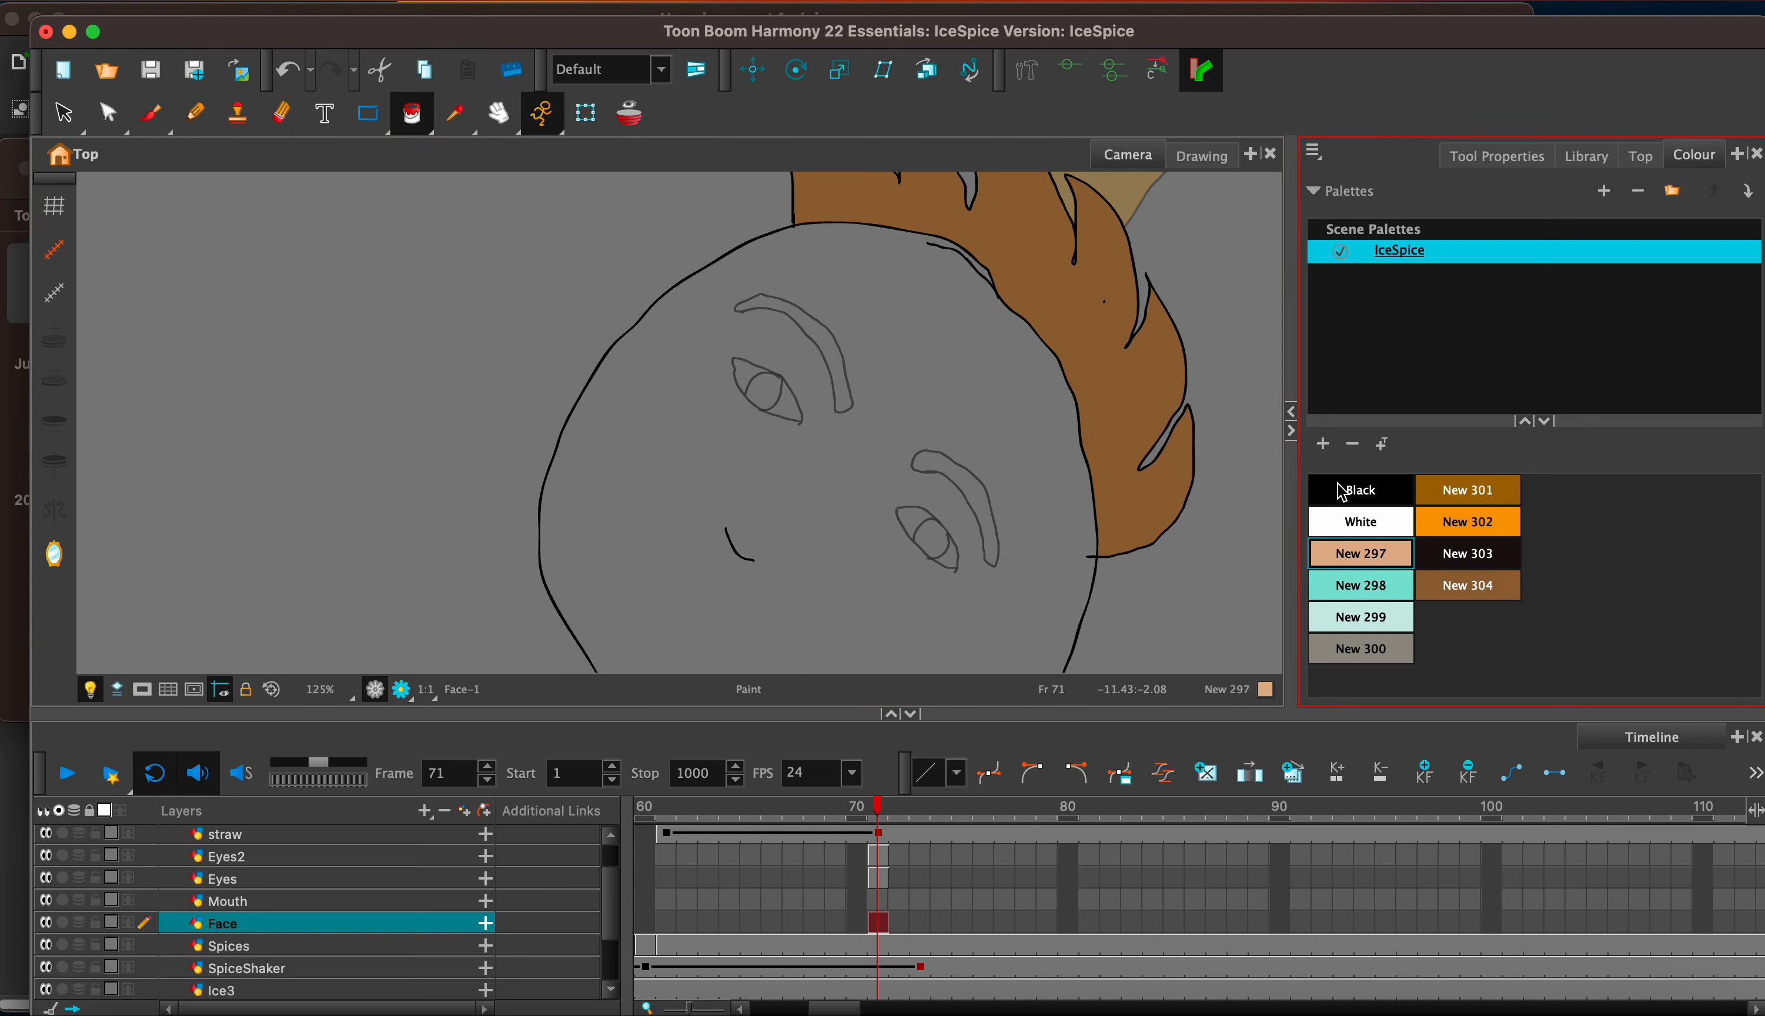
{"action": "left_click", "coordinate": [1323, 444]}
{"action": "double_click", "coordinate": [1512, 629]}
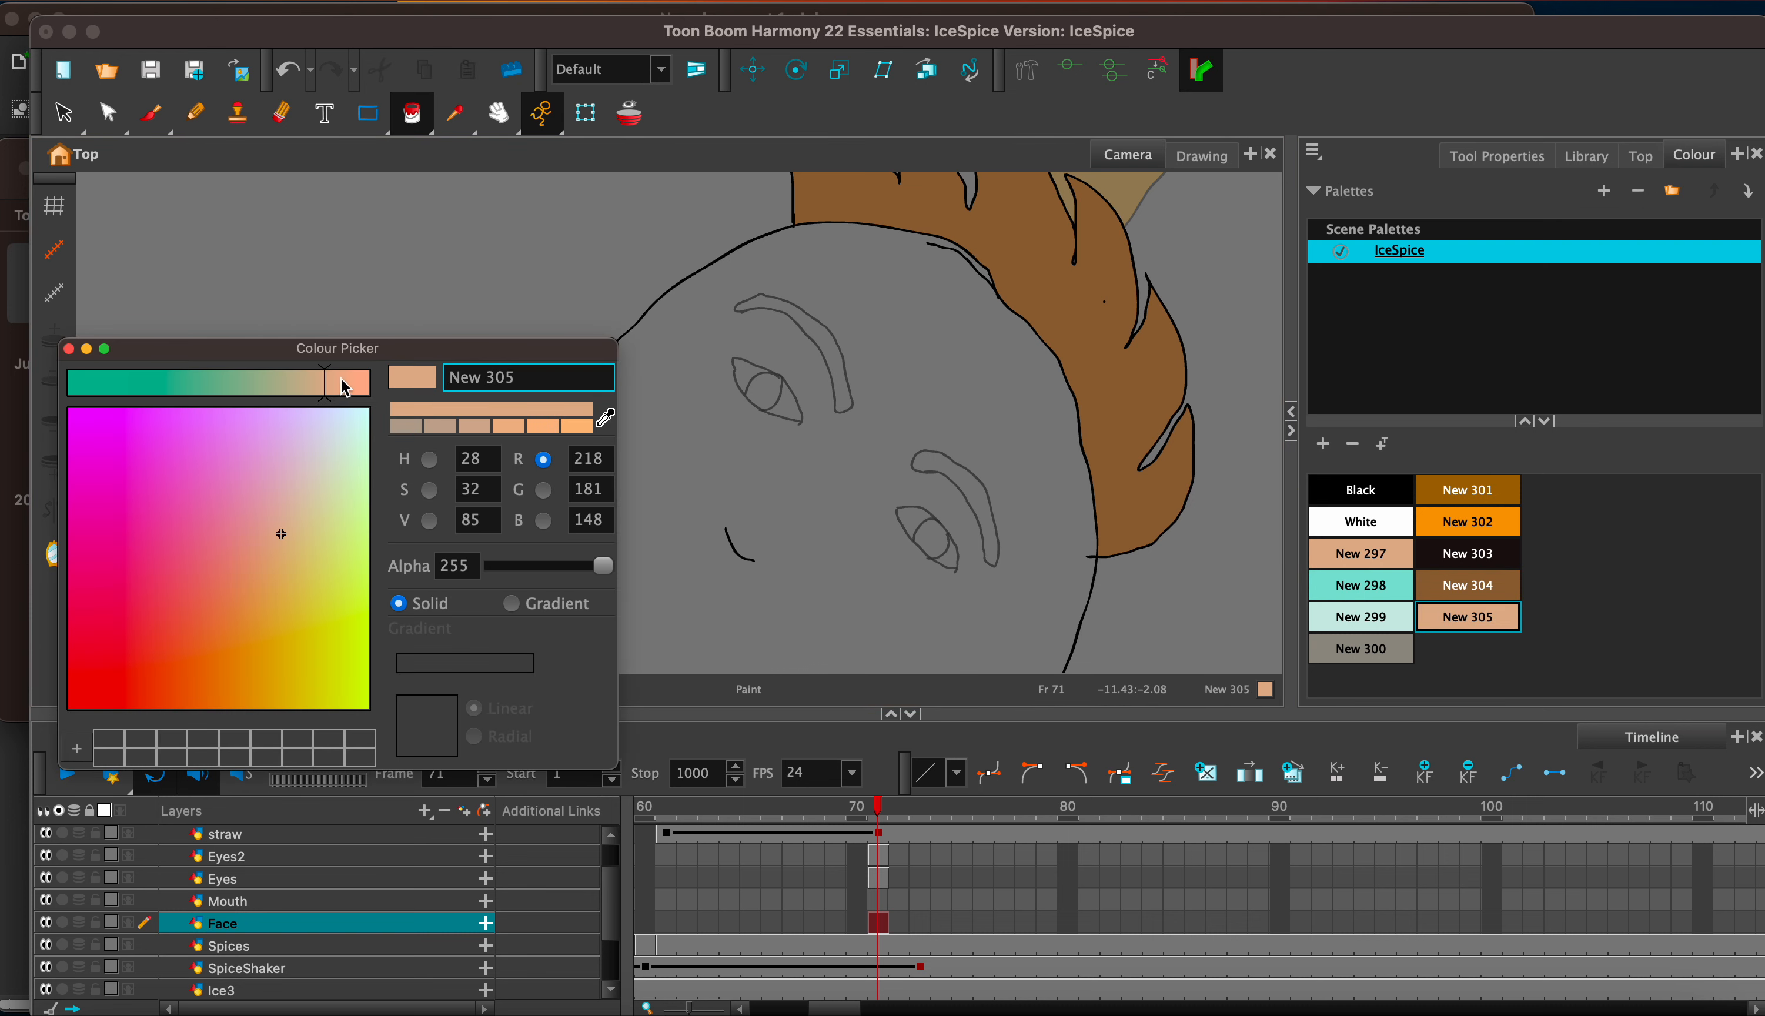
{"action": "left_click_drag", "start_coordinate": [281, 534], "coordinate": [312, 499]}
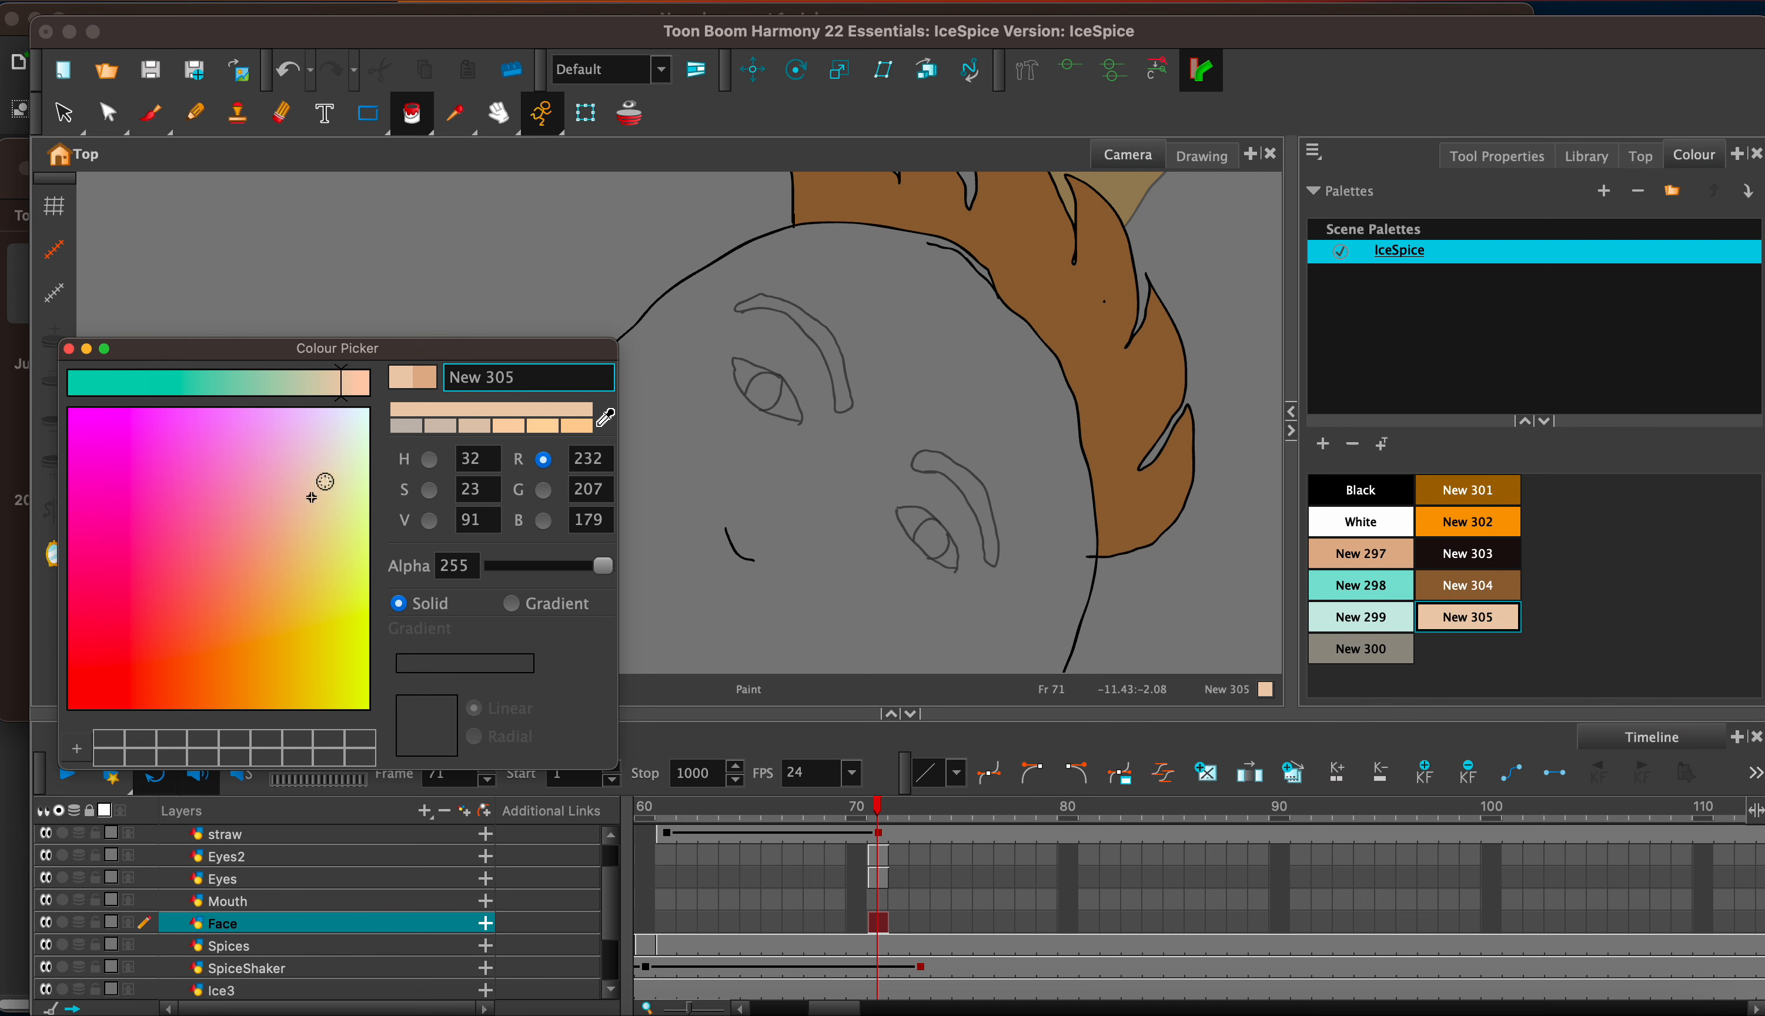
{"action": "left_click", "coordinate": [325, 481]}
{"action": "left_click_drag", "start_coordinate": [325, 481], "coordinate": [326, 476]}
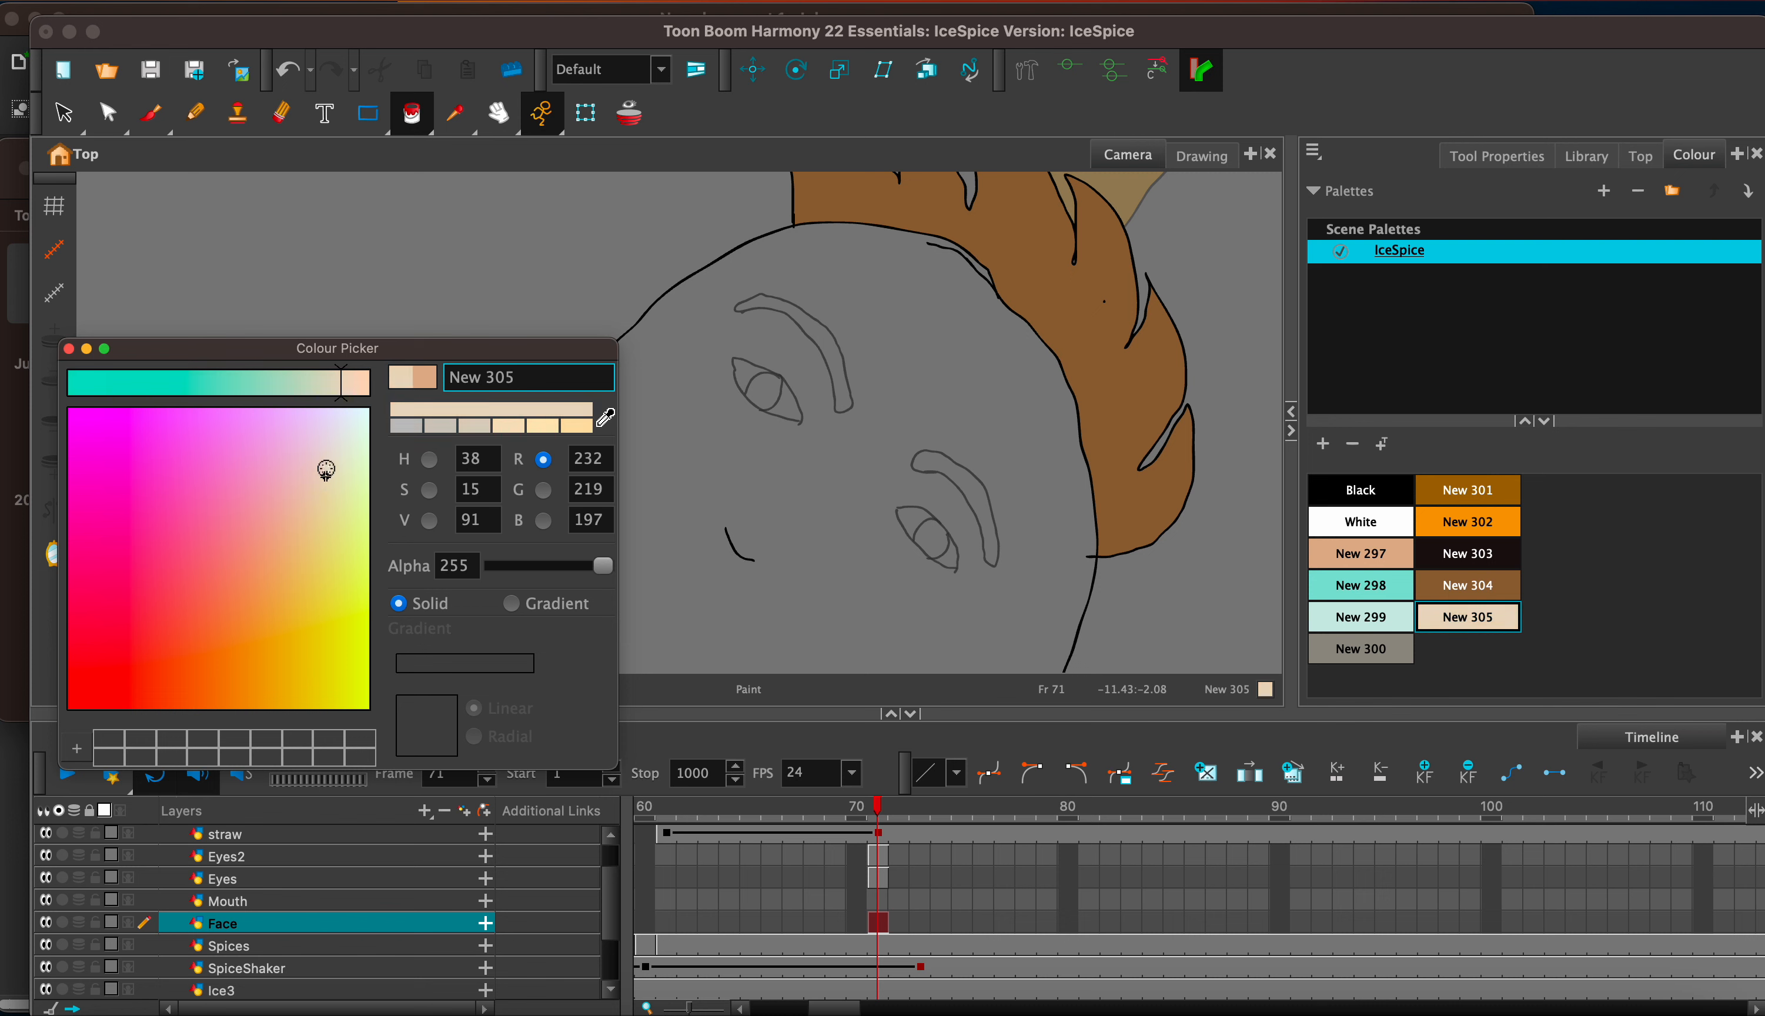
{"action": "left_click", "coordinate": [319, 464]}
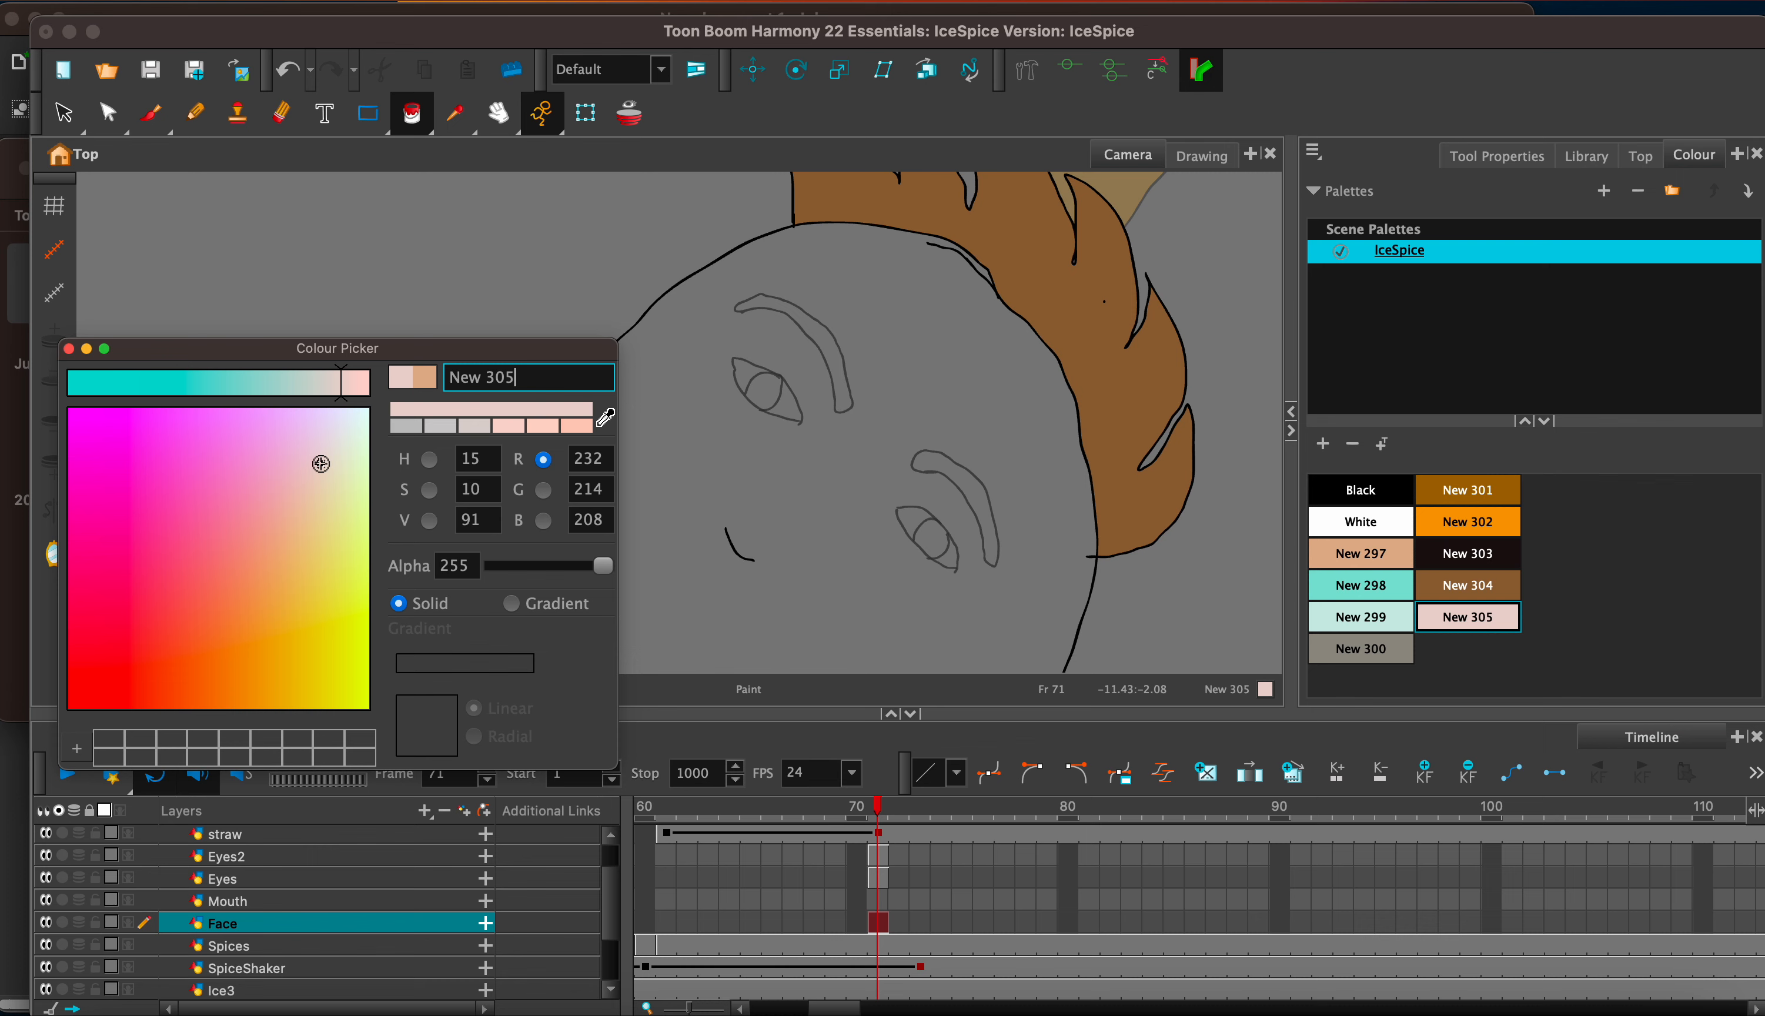
{"action": "left_click", "coordinate": [68, 349]}
{"action": "left_click", "coordinate": [811, 515]}
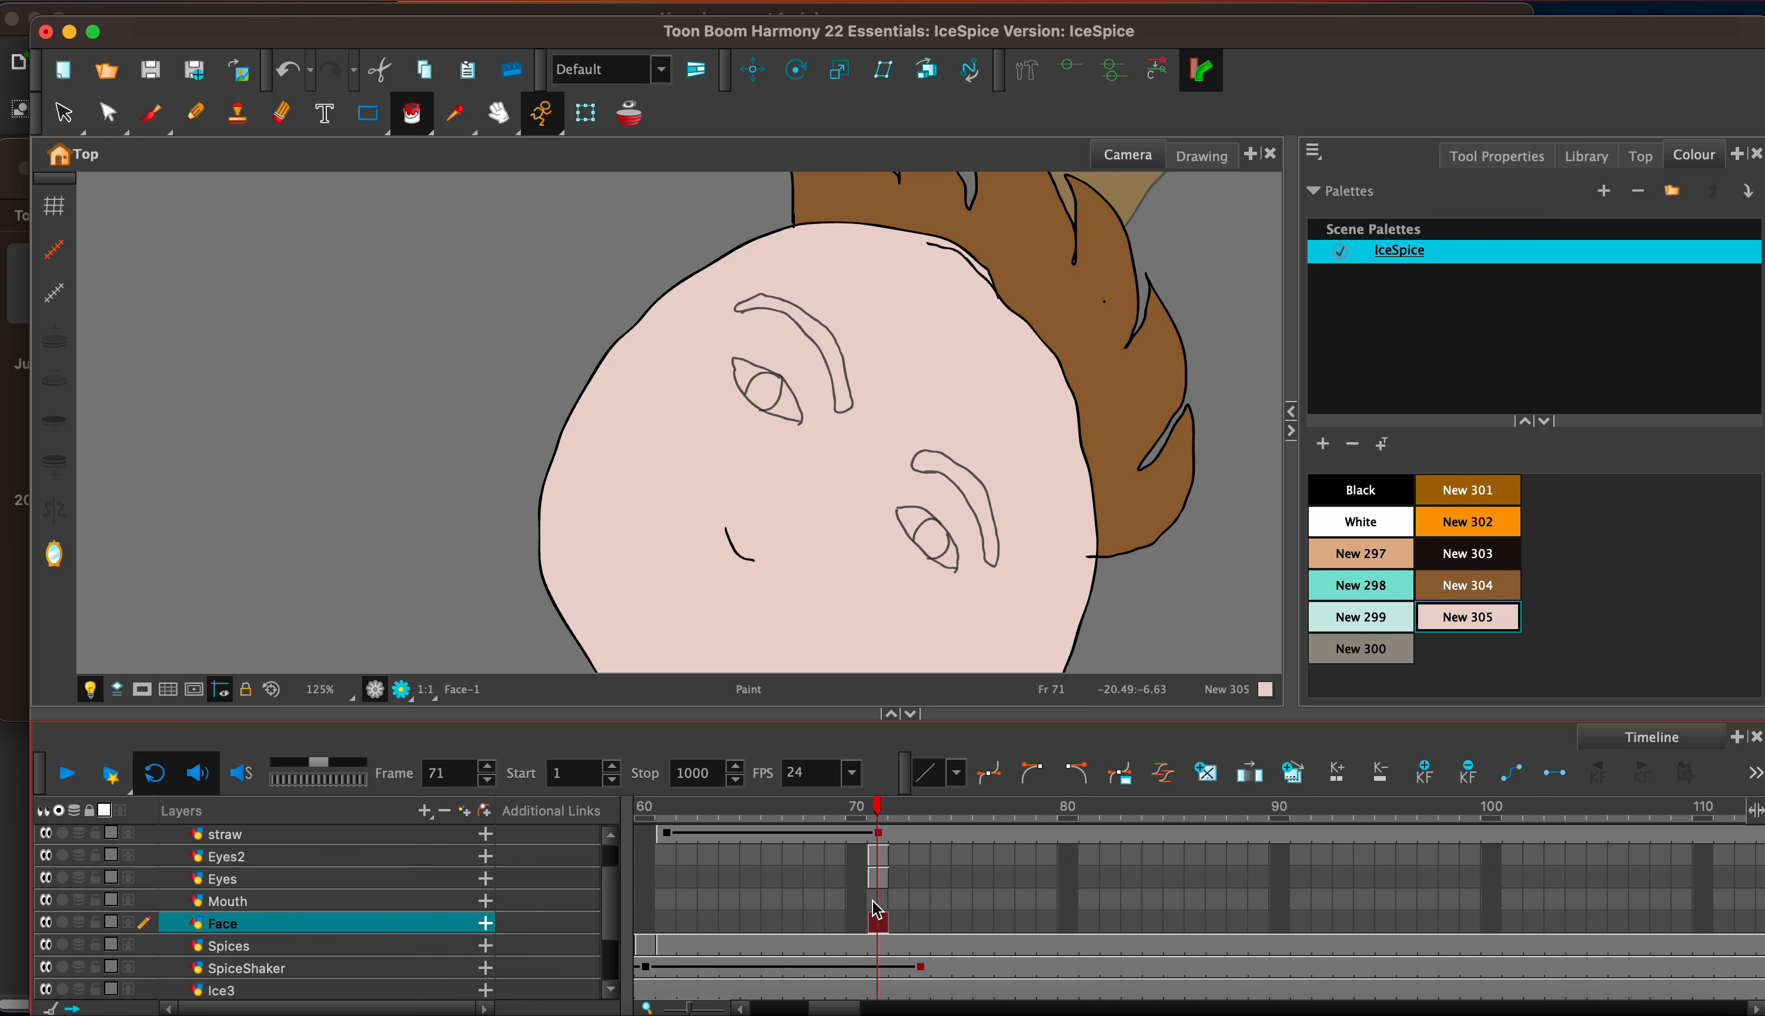
Step: Draw a slanted straight mouth line in black on the Mouth layer at frame 71, undoing the upper lip outline
{"action": "left_click", "coordinate": [878, 900]}
{"action": "left_click_drag", "start_coordinate": [650, 539], "coordinate": [655, 427]}
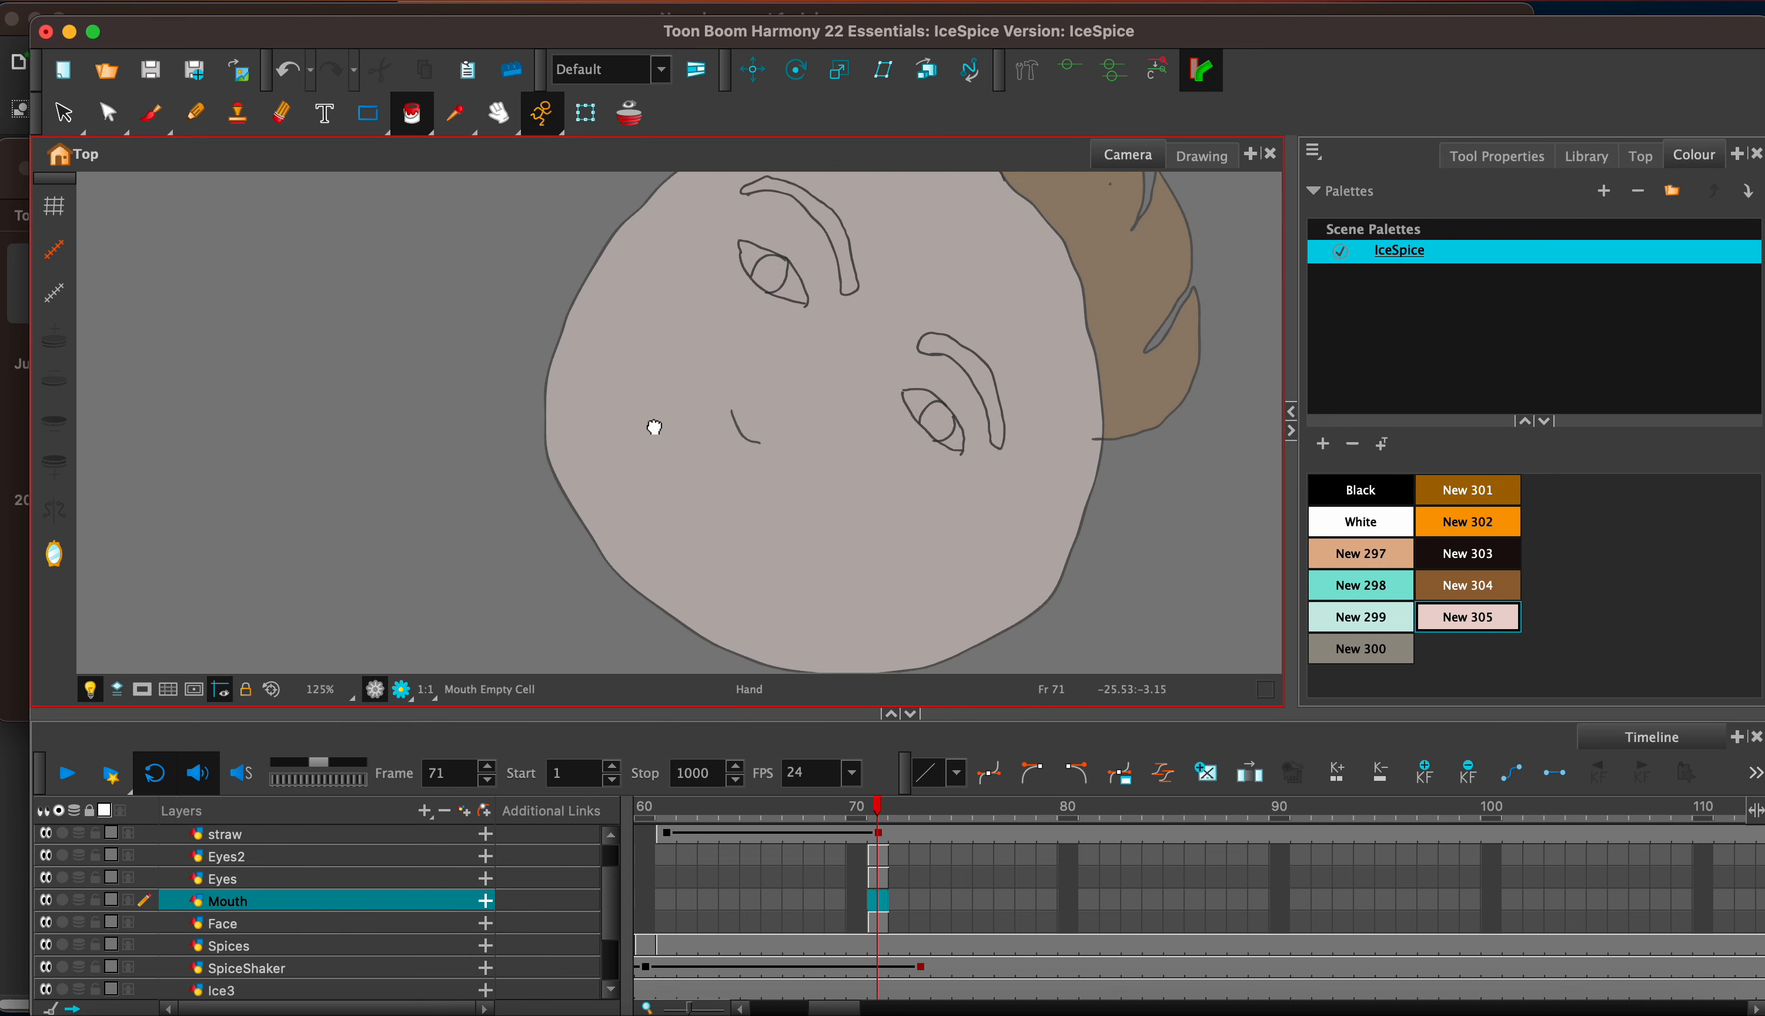
{"action": "left_click", "coordinate": [150, 113]}
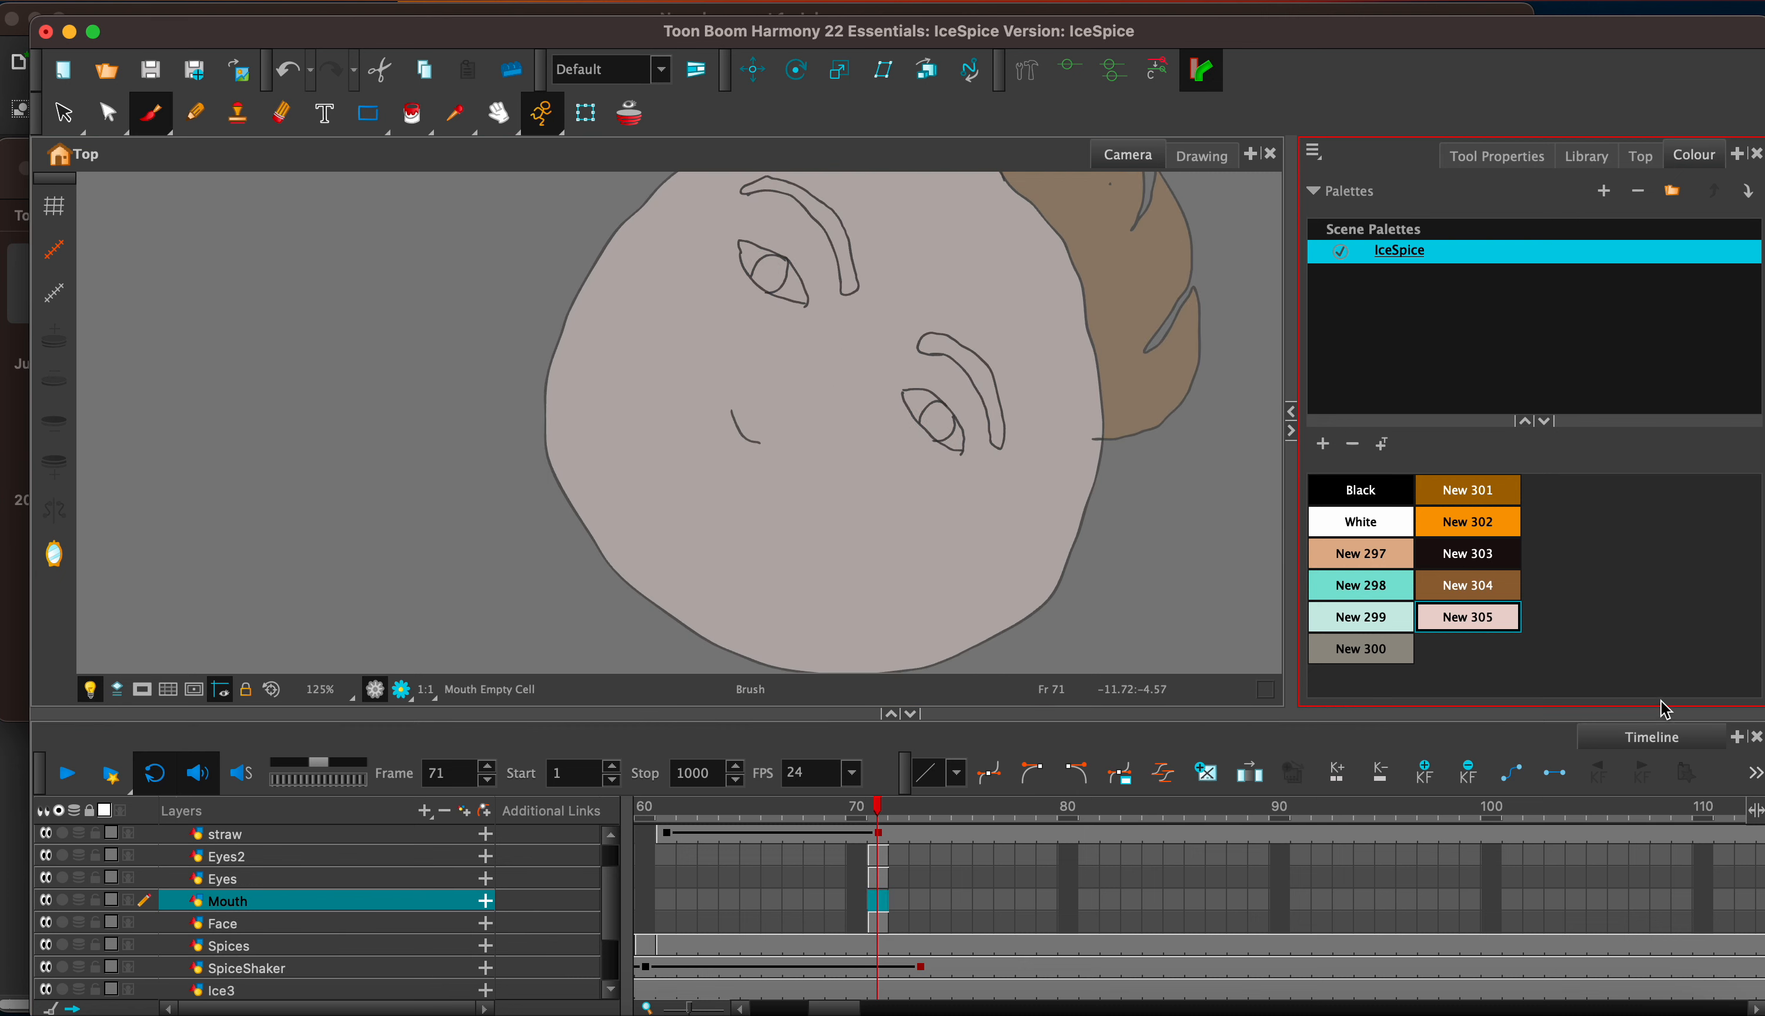
{"action": "left_click", "coordinate": [1362, 490]}
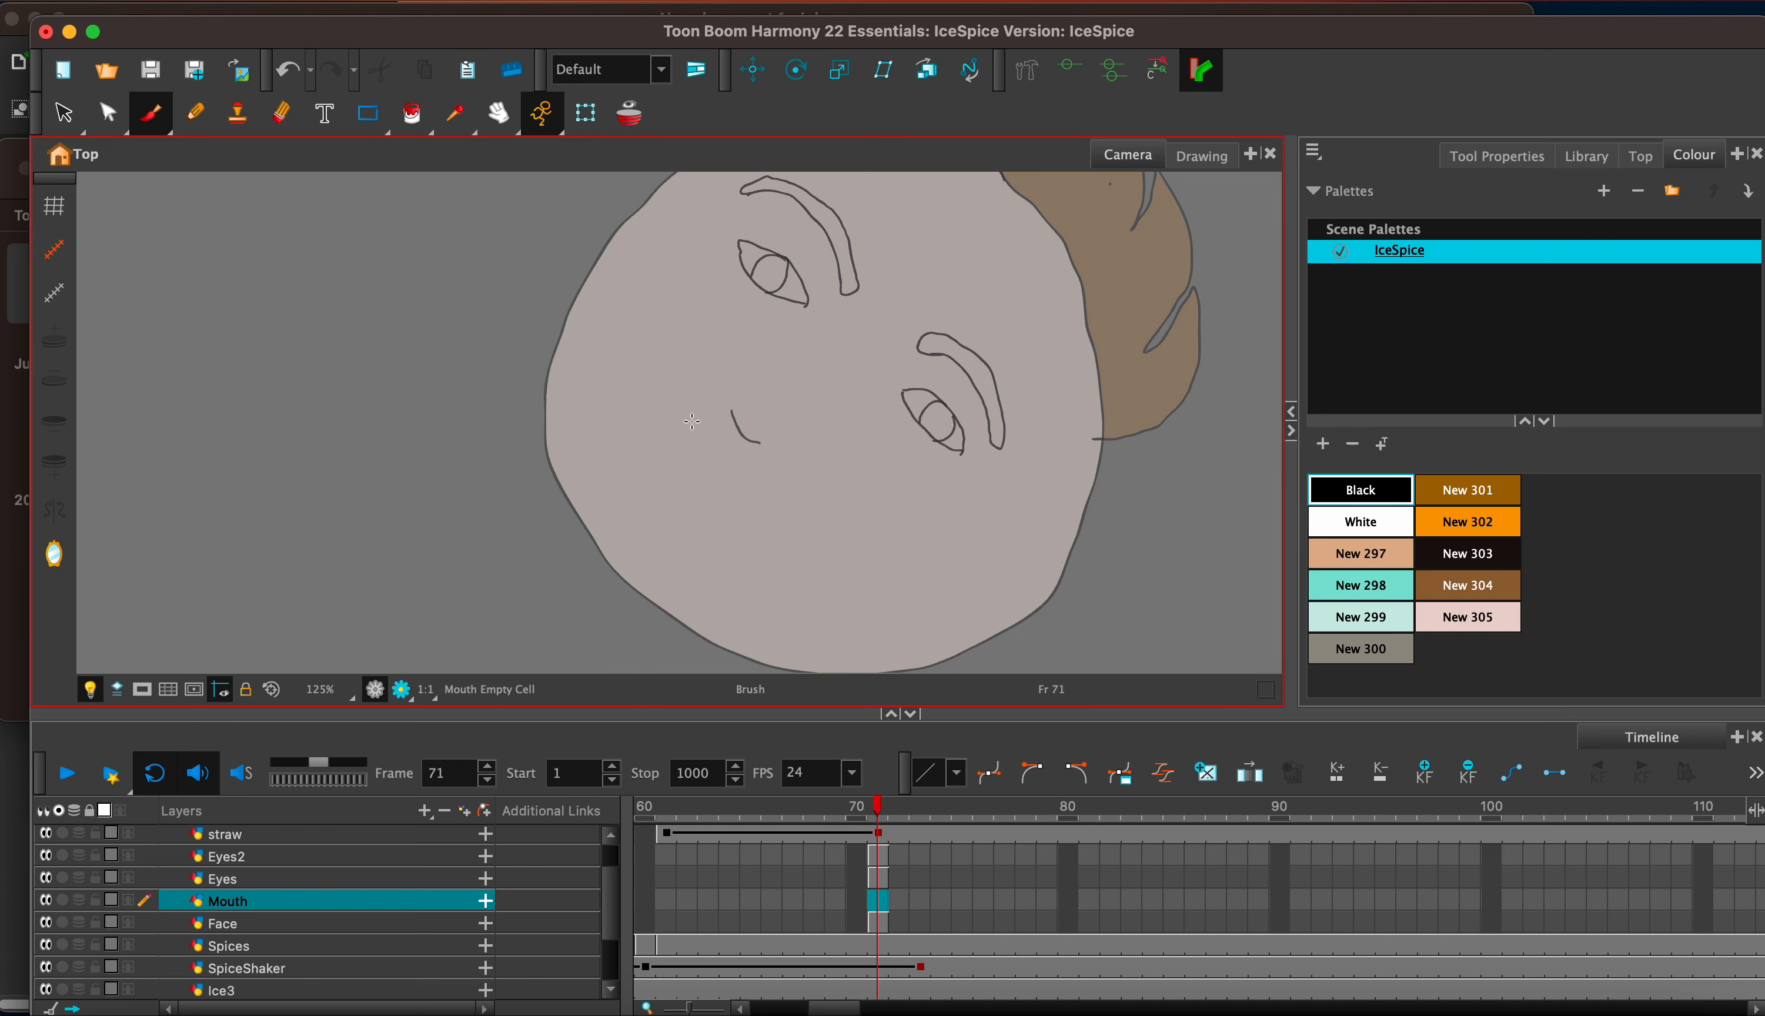
{"action": "left_click_drag", "start_coordinate": [640, 443], "coordinate": [744, 563]}
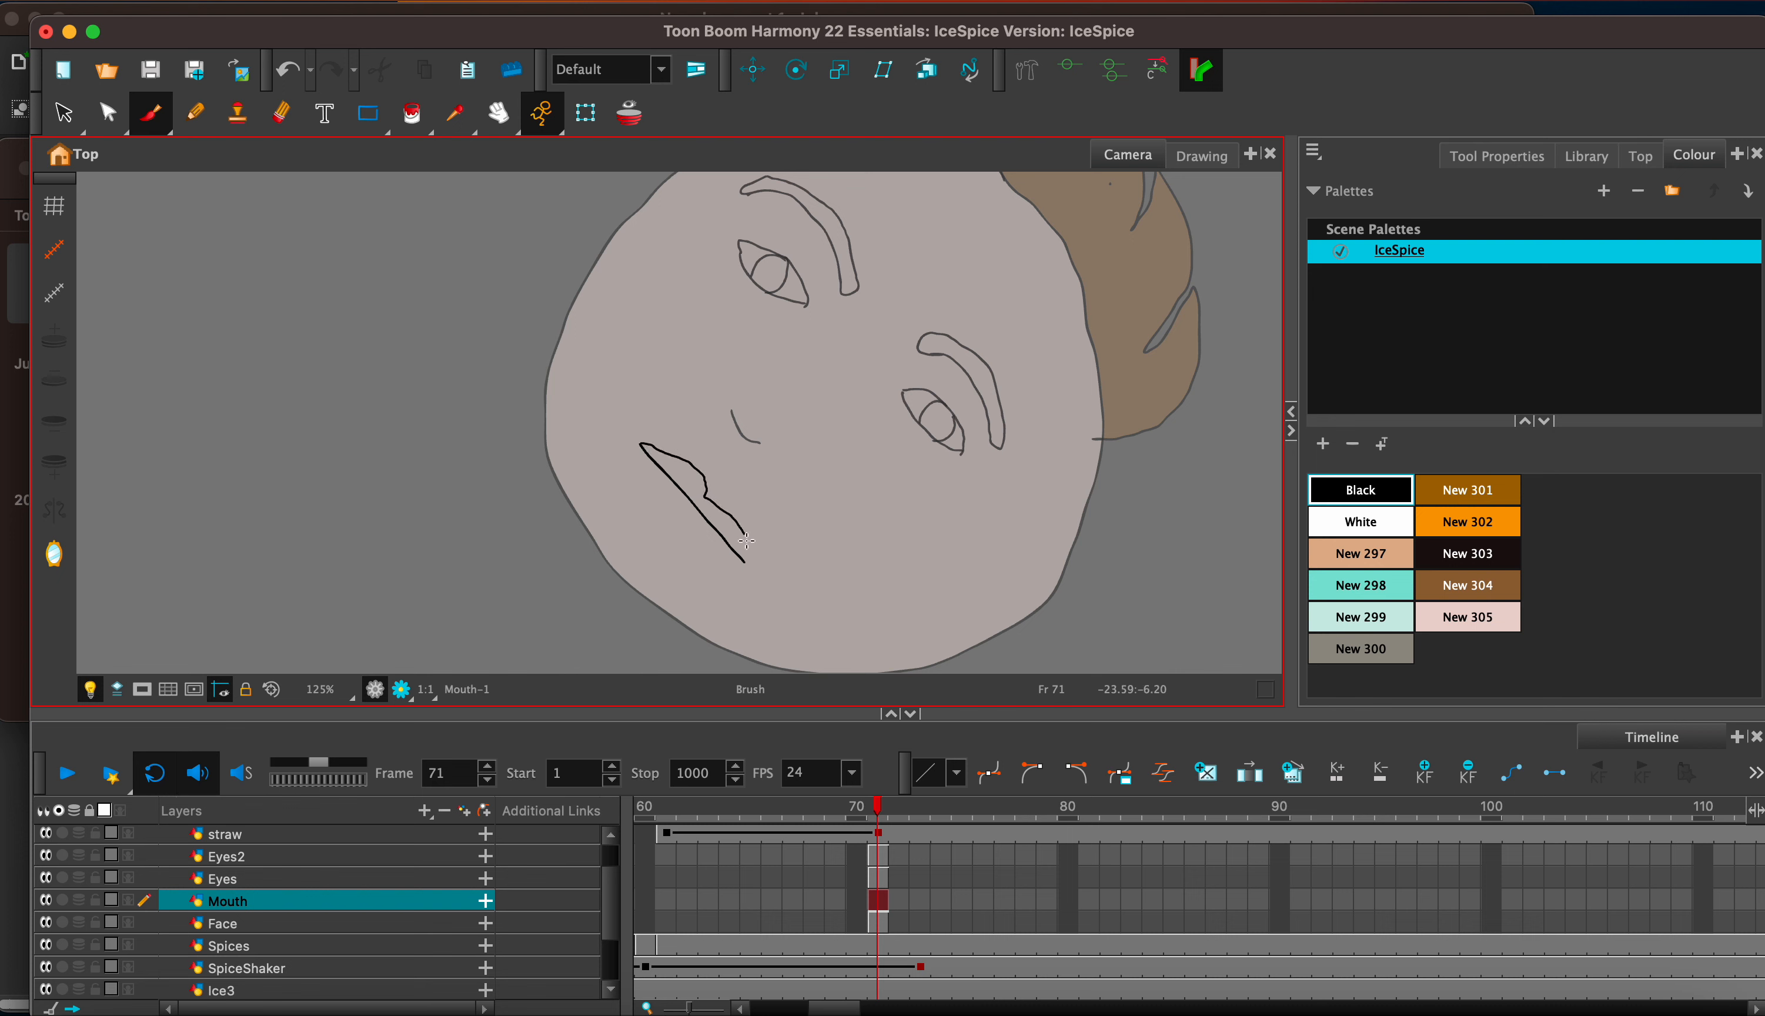
{"action": "key", "text": "super+z"}
Step: Delete the right-hand eye and eyebrow from the Eyes layer and the left-hand pair from the Eyes2 layer
{"action": "left_click", "coordinate": [879, 883]}
{"action": "left_click", "coordinate": [62, 116]}
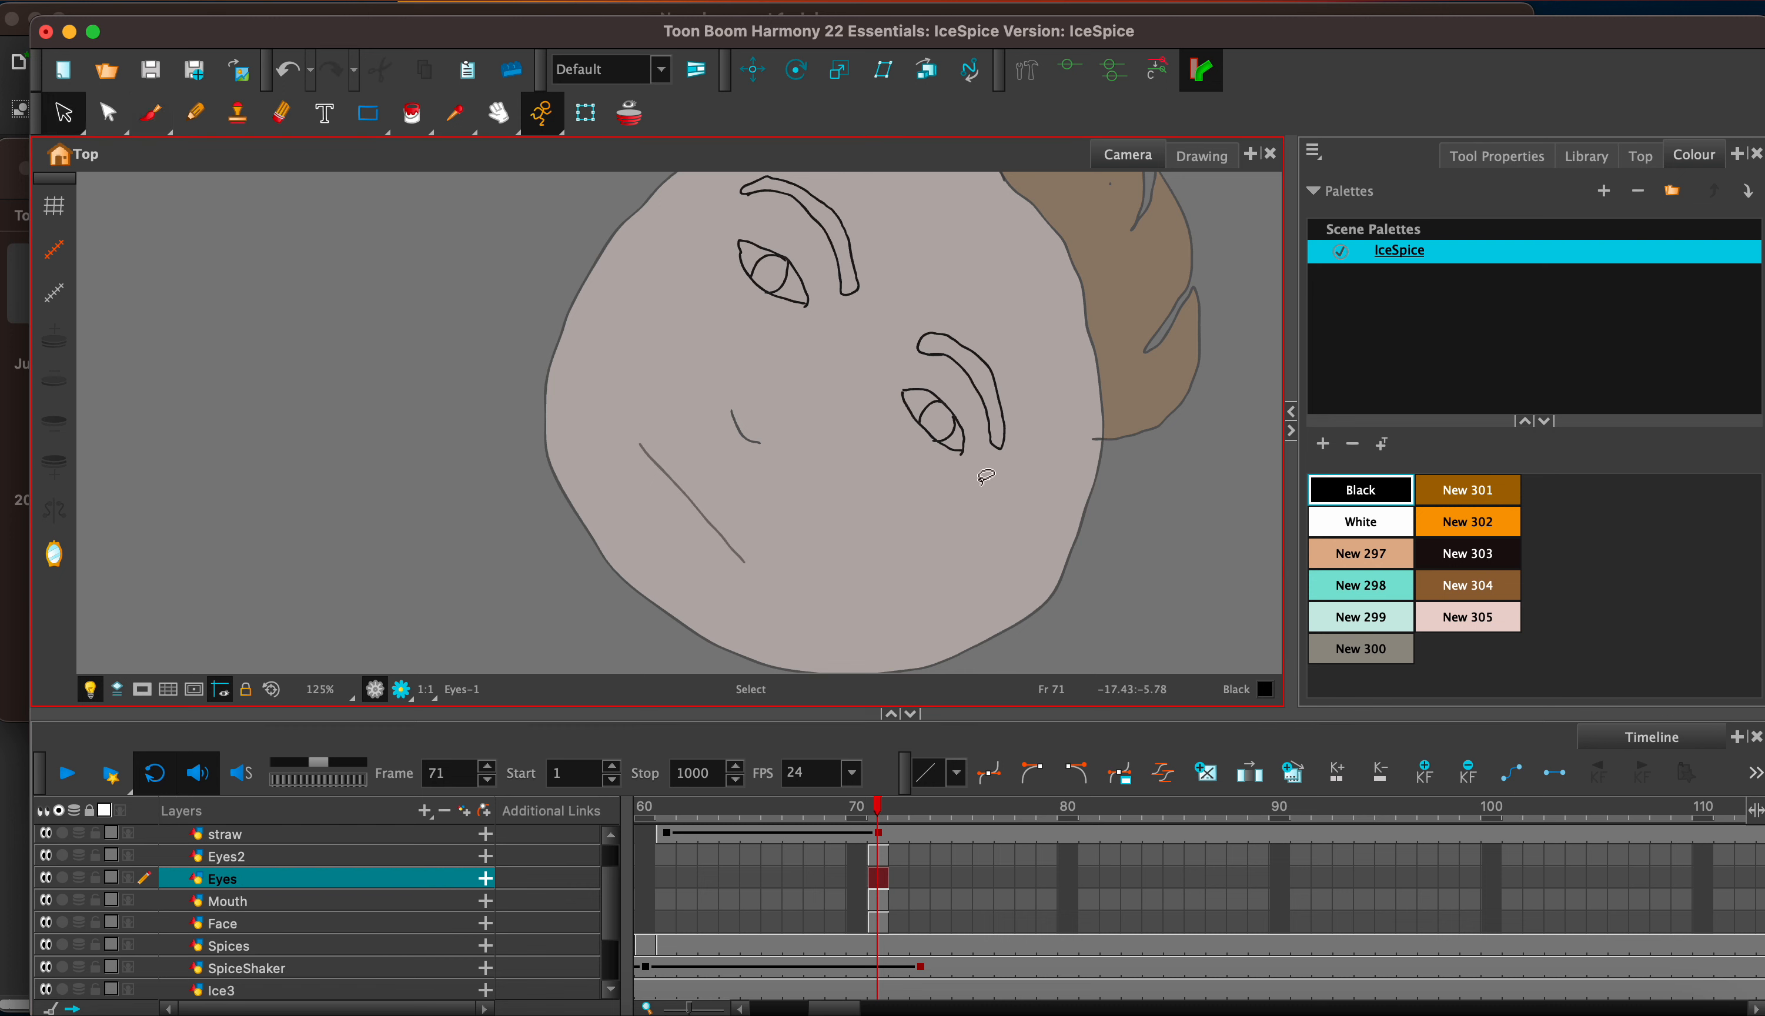
{"action": "left_click_drag", "start_coordinate": [945, 468], "coordinate": [974, 460]}
{"action": "key", "text": "Delete"}
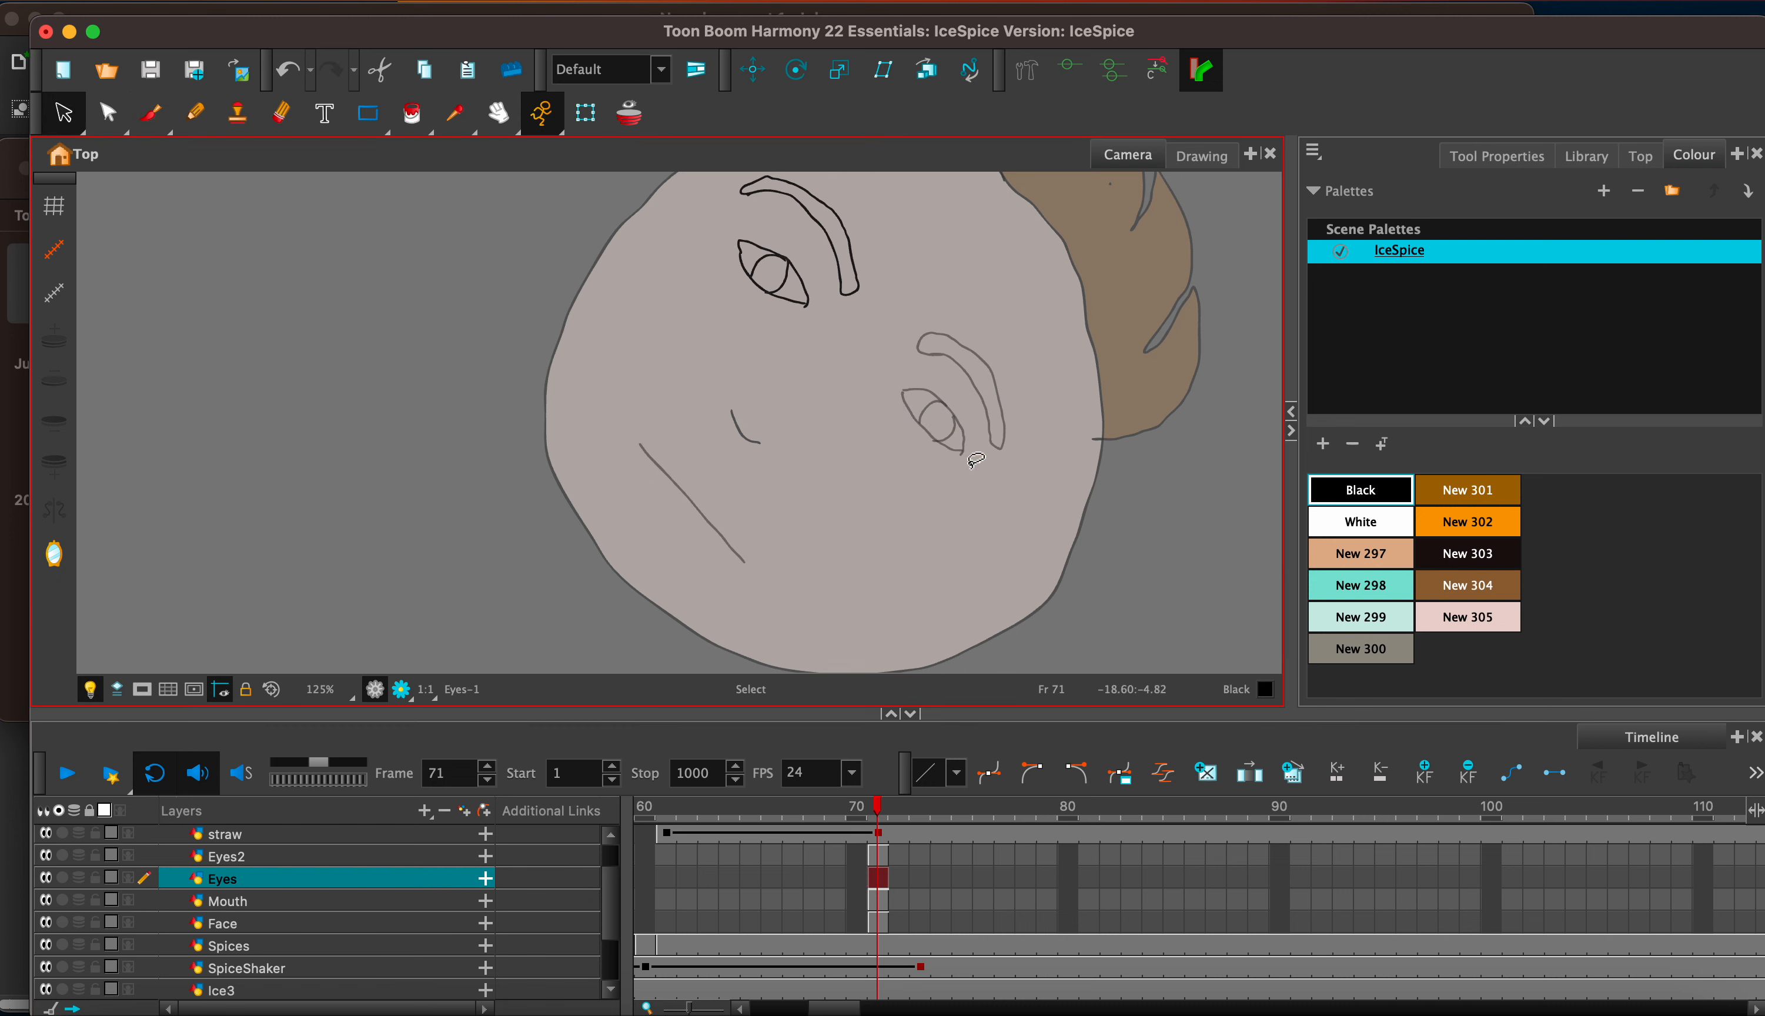
{"action": "left_click", "coordinate": [882, 859]}
{"action": "mouse_move", "coordinate": [777, 396]}
{"action": "left_mouse_down"}
{"action": "mouse_move", "coordinate": [868, 252]}
{"action": "mouse_move", "coordinate": [757, 354]}
{"action": "mouse_move", "coordinate": [774, 389]}
{"action": "left_mouse_up"}
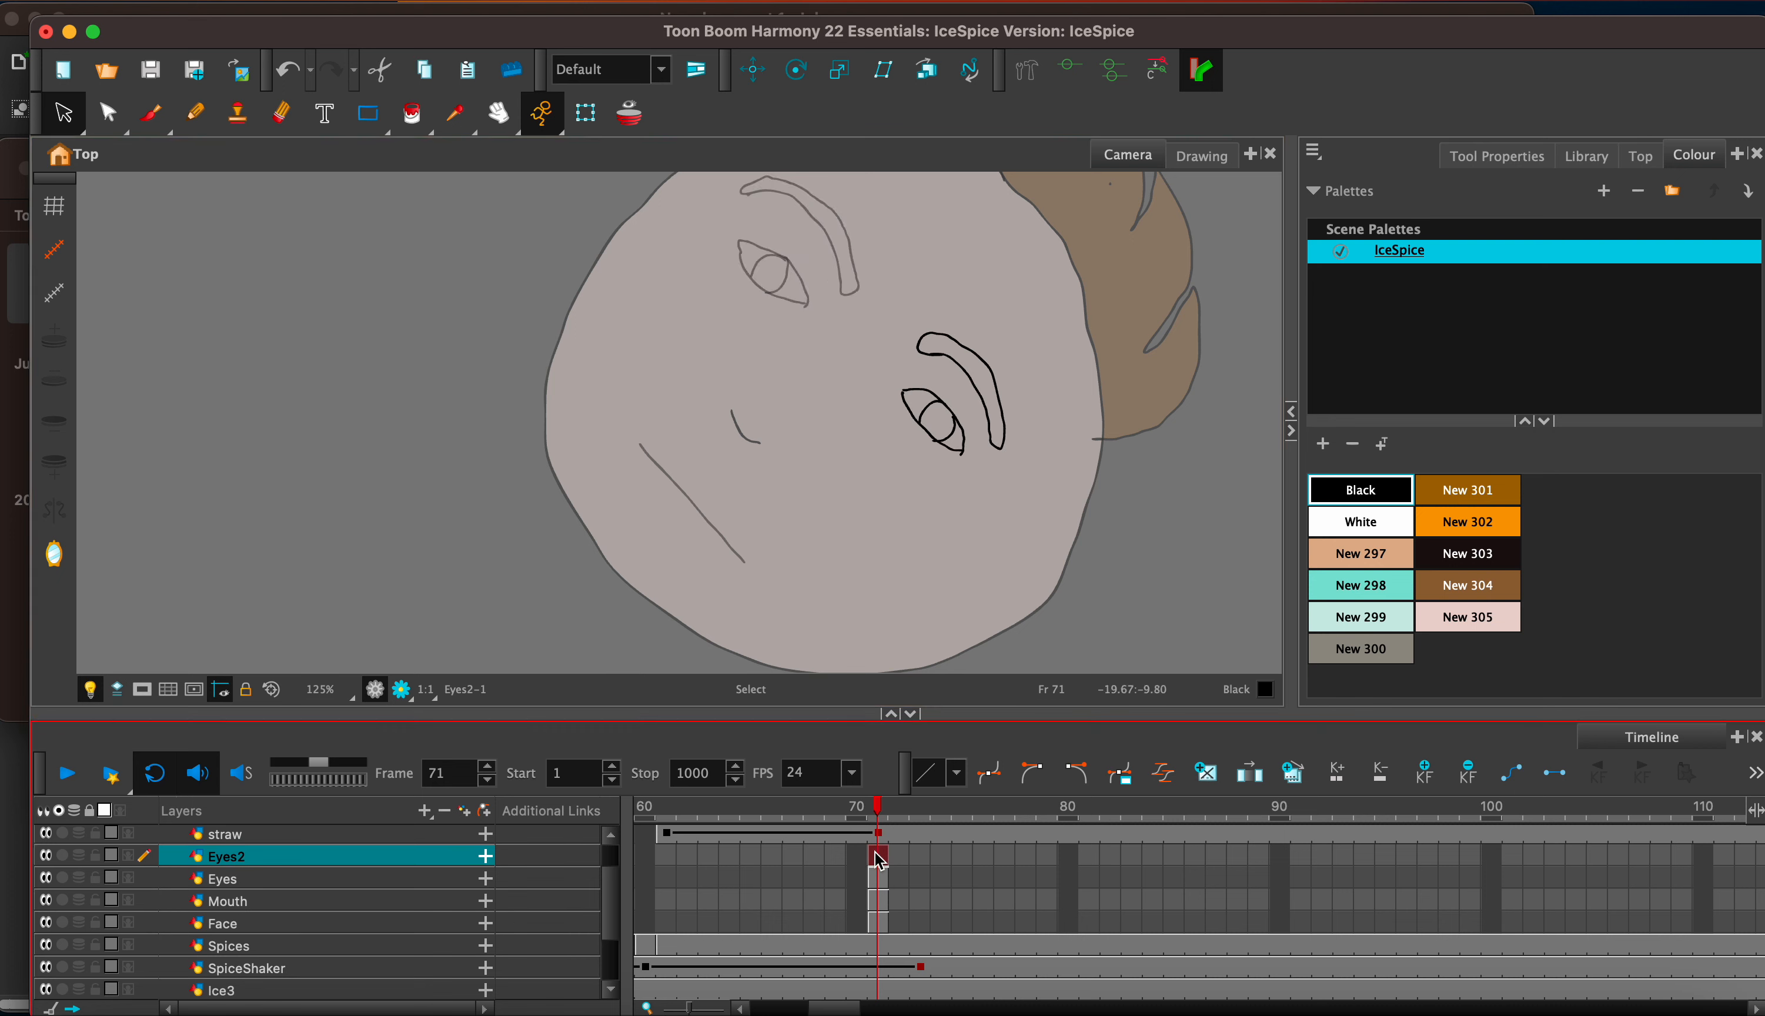
Step: On the Eyes layer, fill the eyebrow with New 304, the iris with Black and the upper part of the eye with White
{"action": "left_click", "coordinate": [879, 878]}
{"action": "left_click", "coordinate": [1484, 593]}
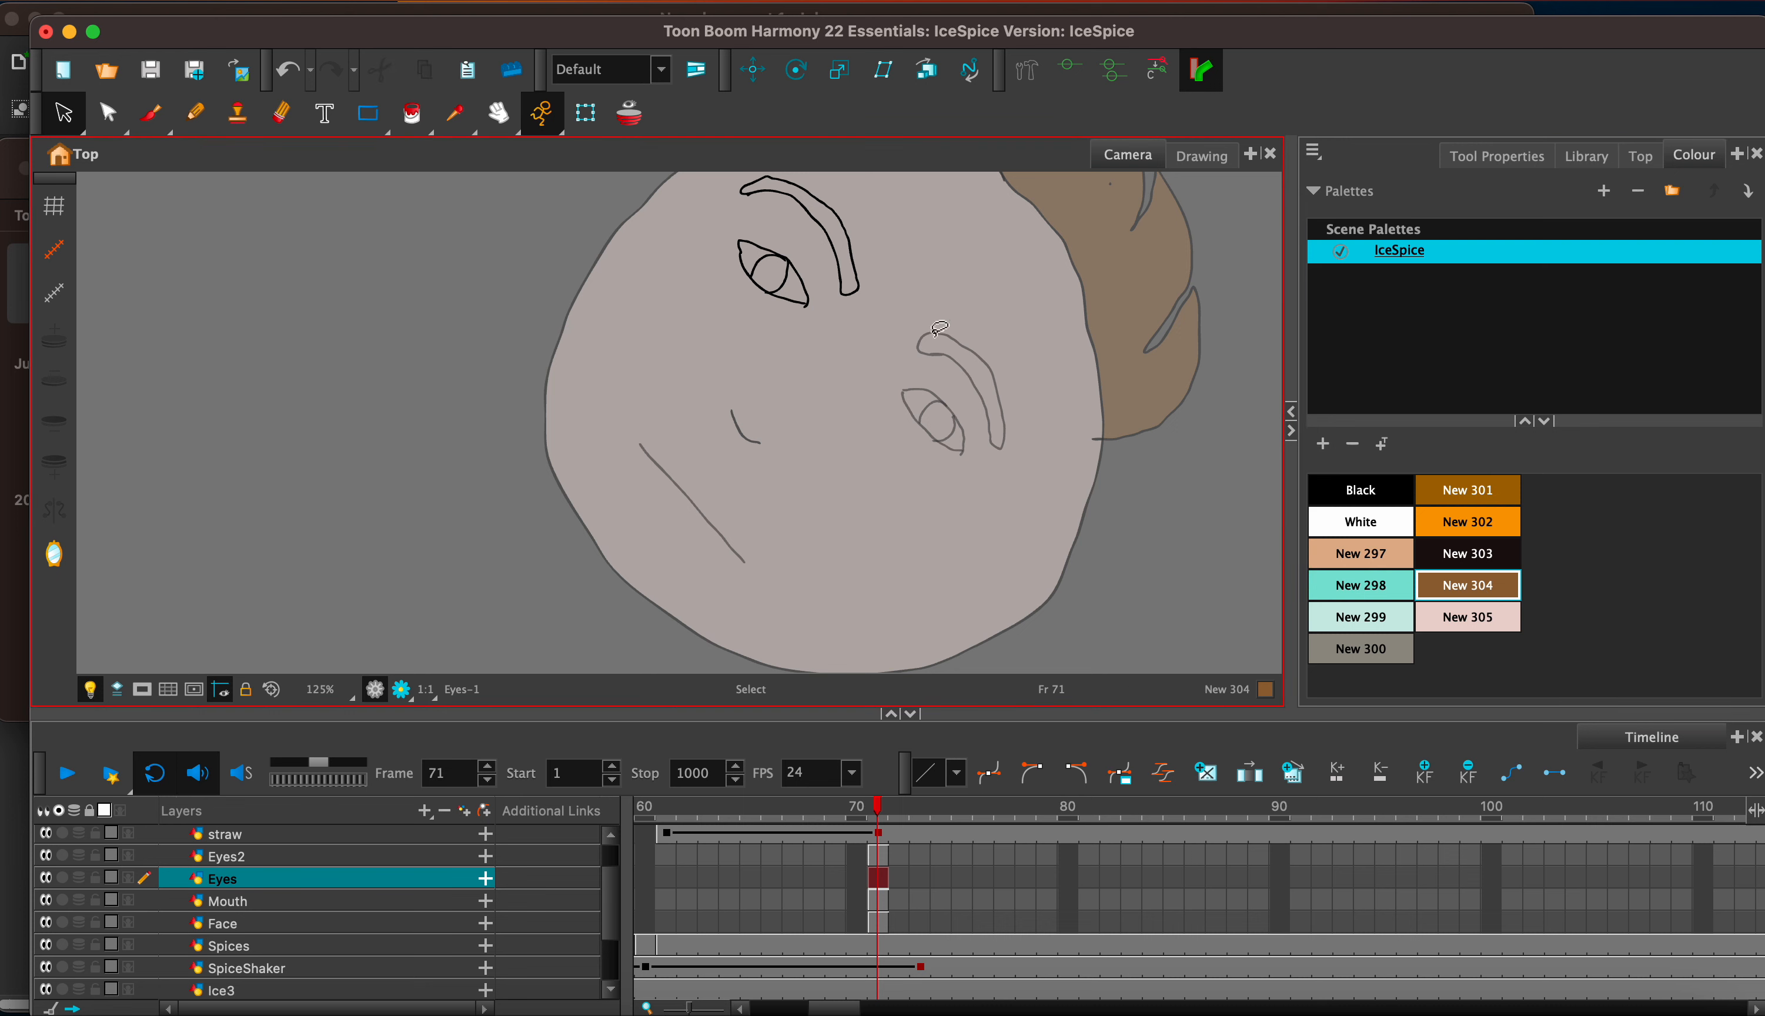
{"action": "key", "text": "alt+i"}
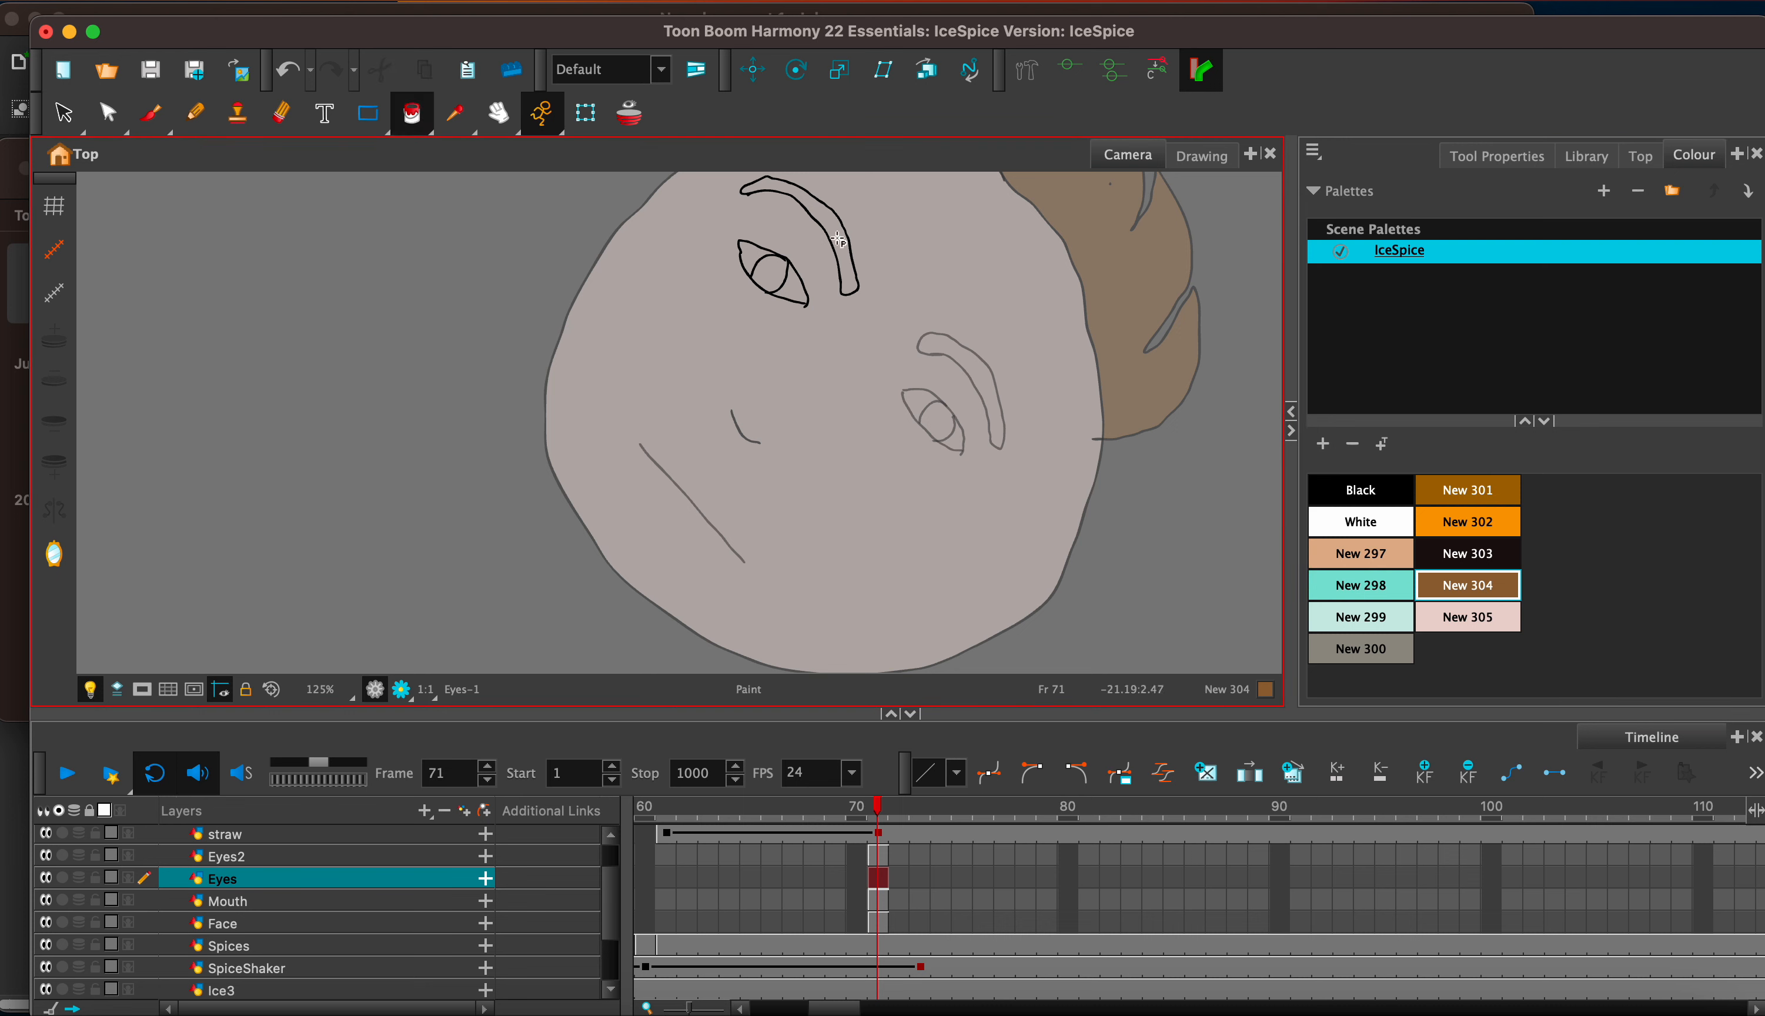
{"action": "left_click", "coordinate": [844, 241]}
{"action": "left_click", "coordinate": [1355, 499]}
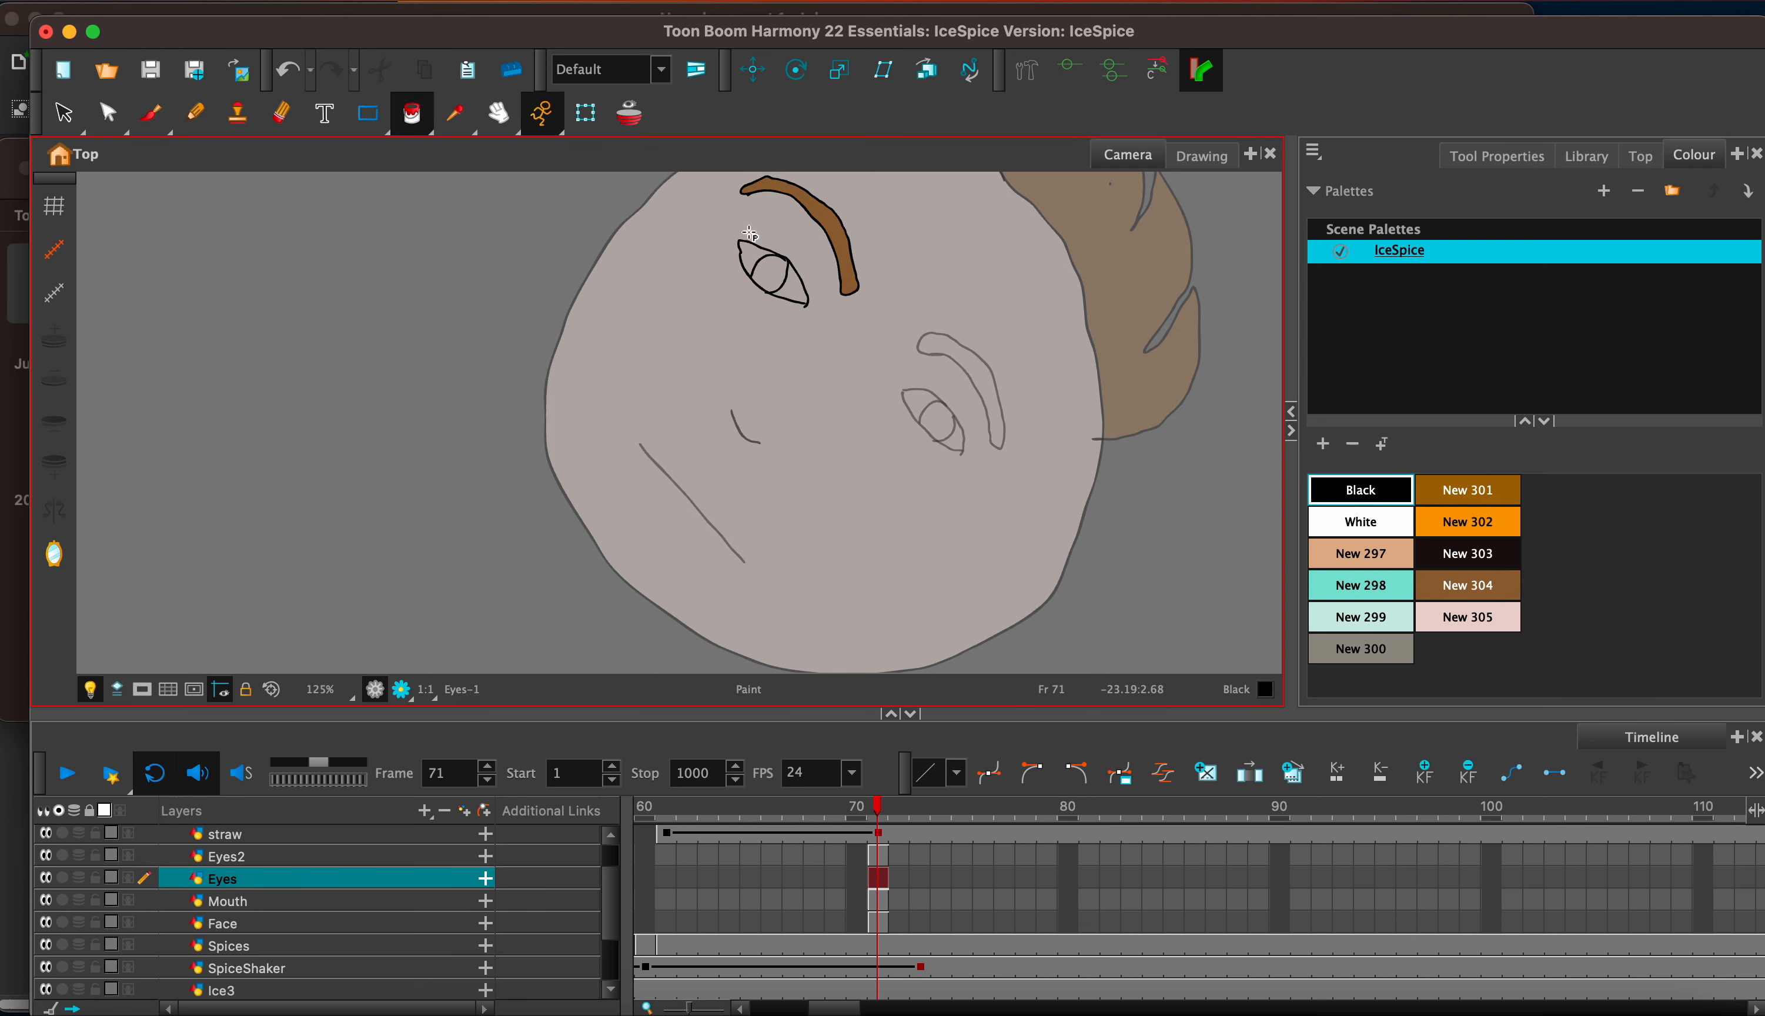
{"action": "left_click", "coordinate": [770, 274]}
{"action": "left_click", "coordinate": [1340, 513]}
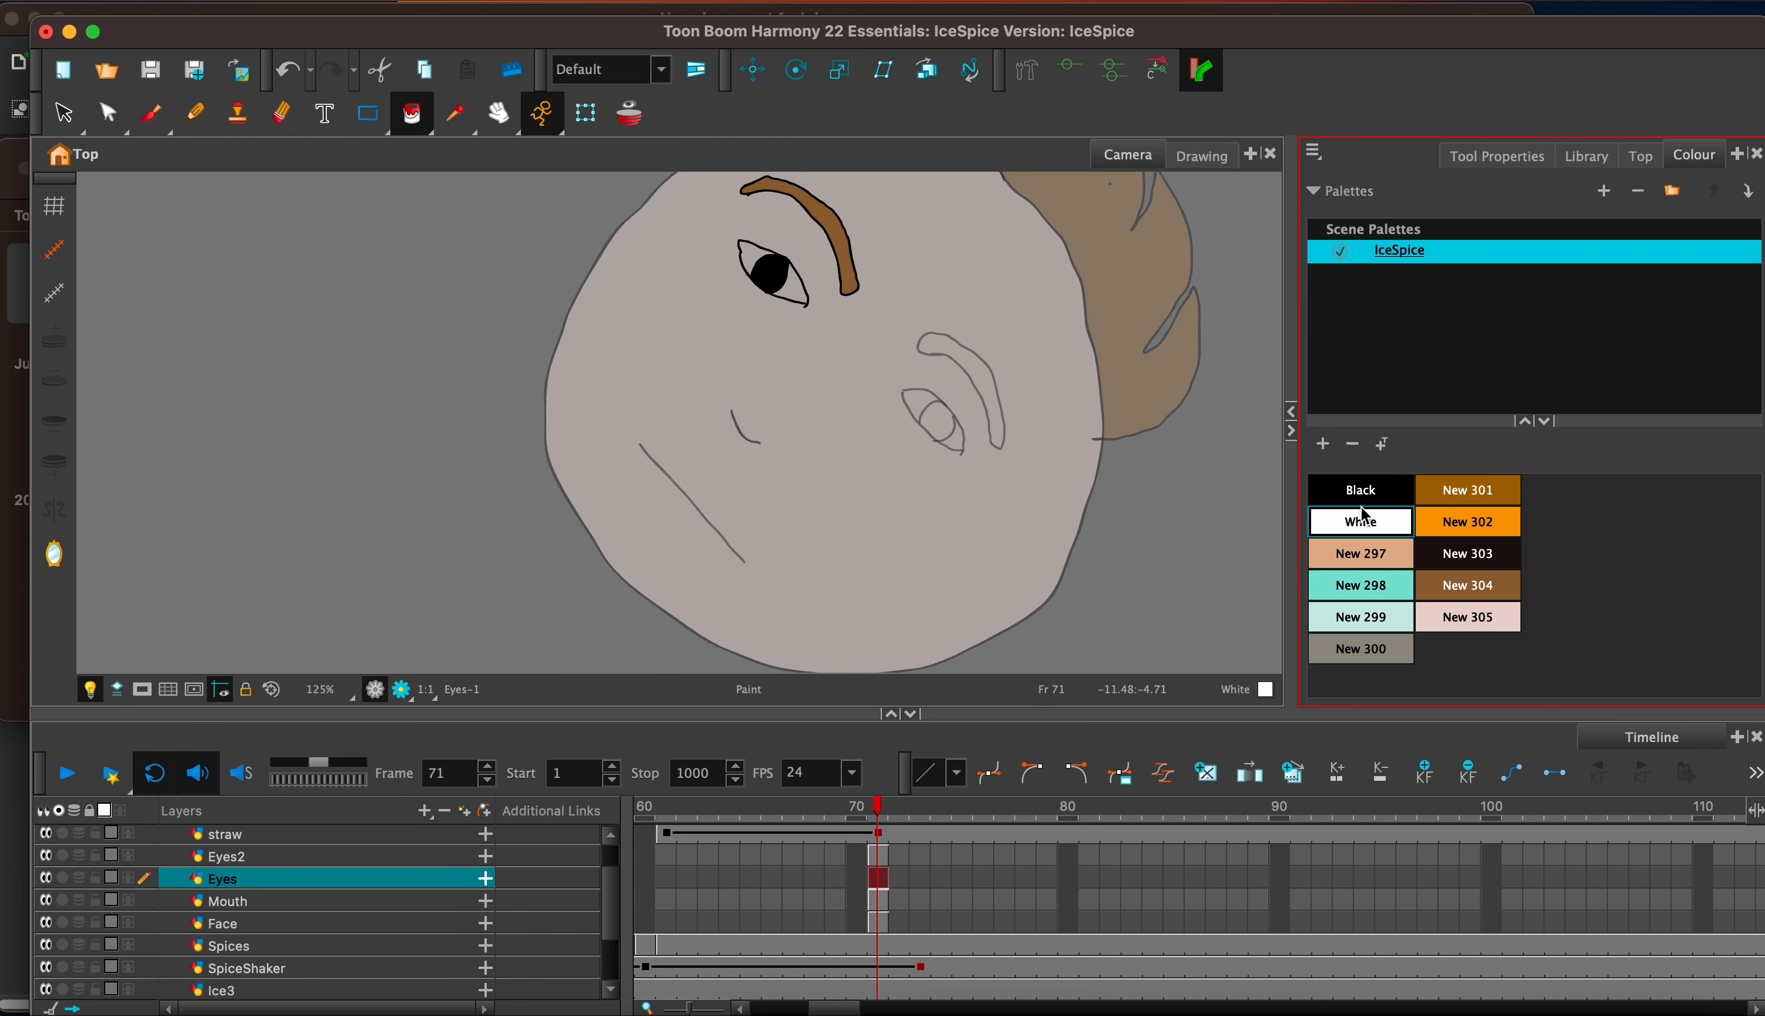
{"action": "left_click", "coordinate": [747, 255]}
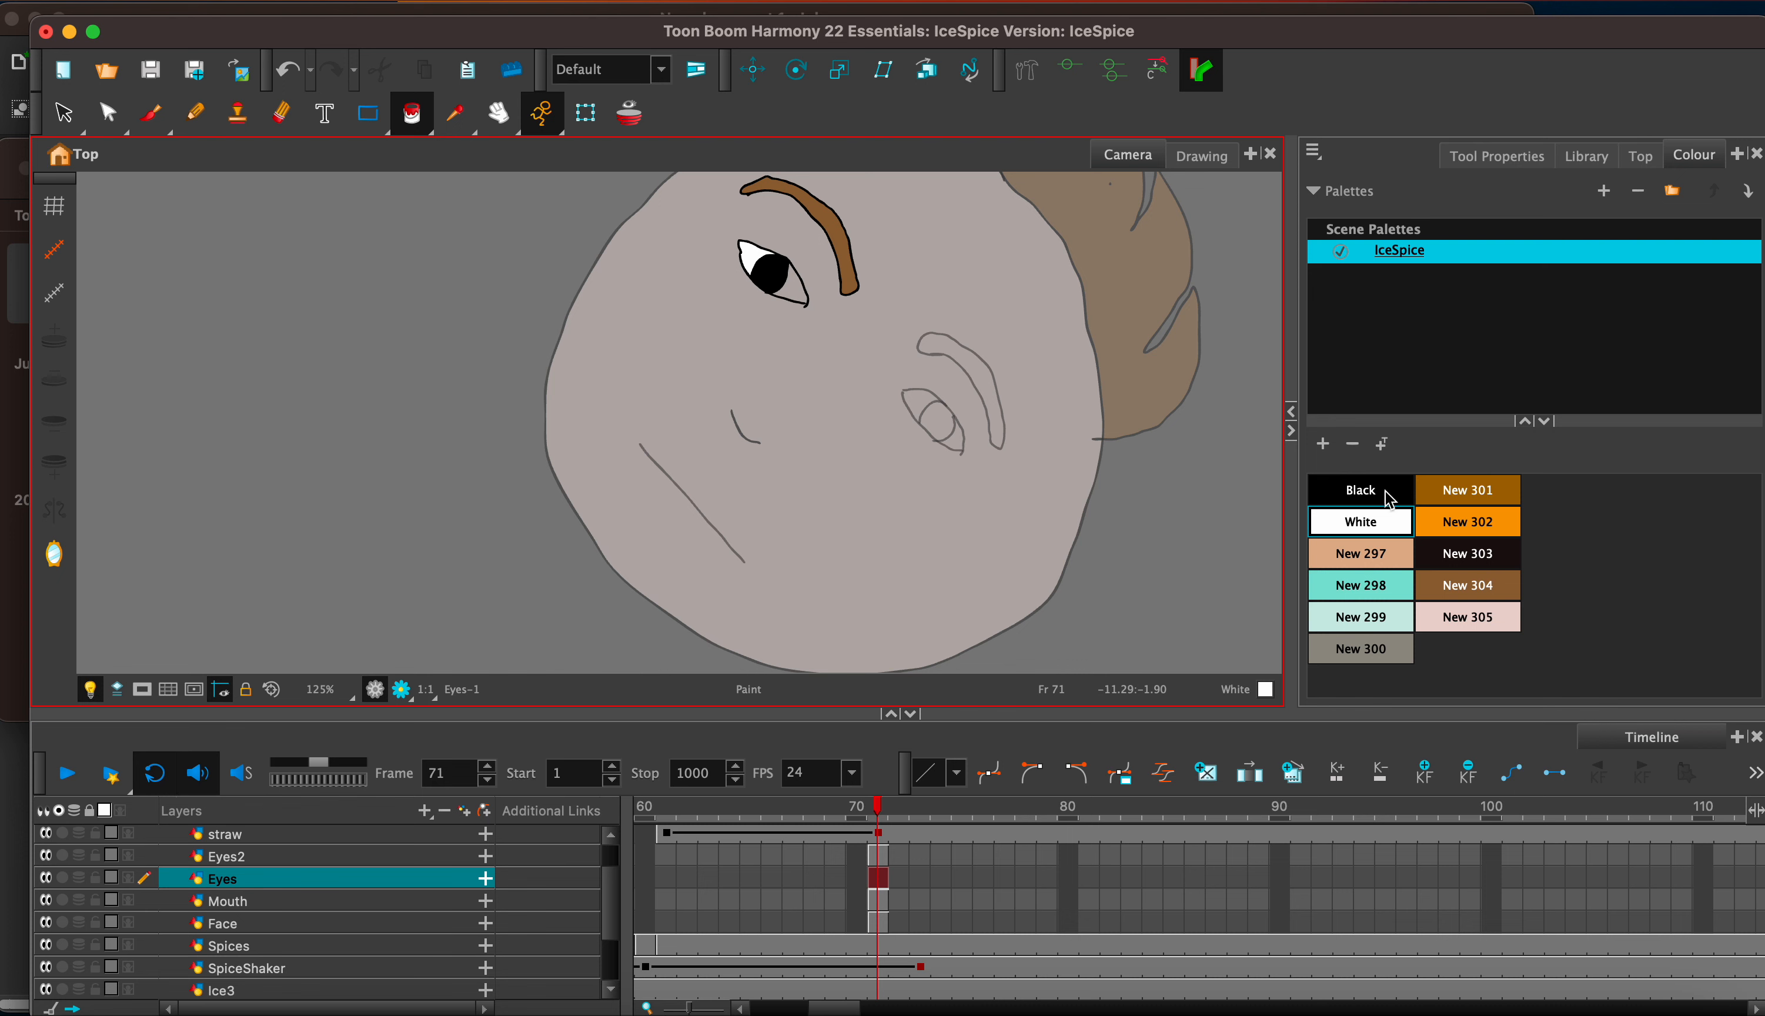
Step: Close the gap at the lower corner of the Eyes layer's eye with a black brush stroke and fill the remaining area White
{"action": "left_click", "coordinate": [1354, 523]}
{"action": "left_click", "coordinate": [150, 112]}
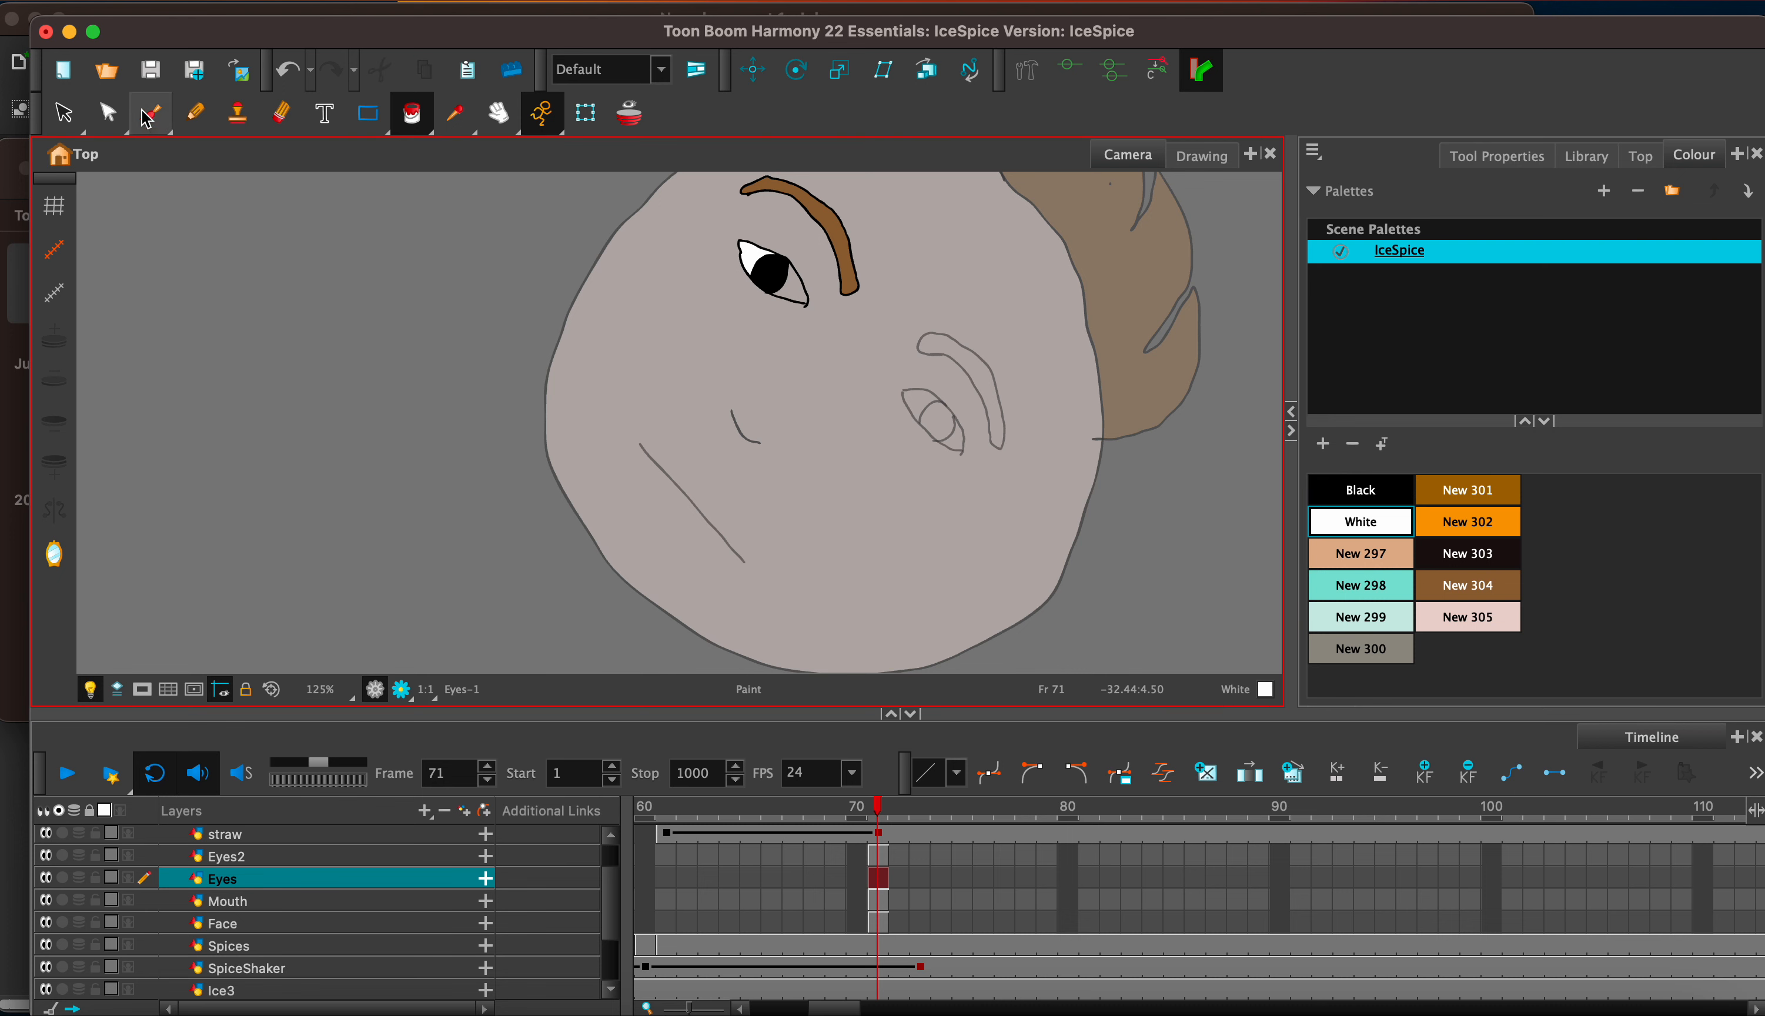
{"action": "key", "text": "2"}
{"action": "key", "text": "2"}
{"action": "key", "text": "2"}
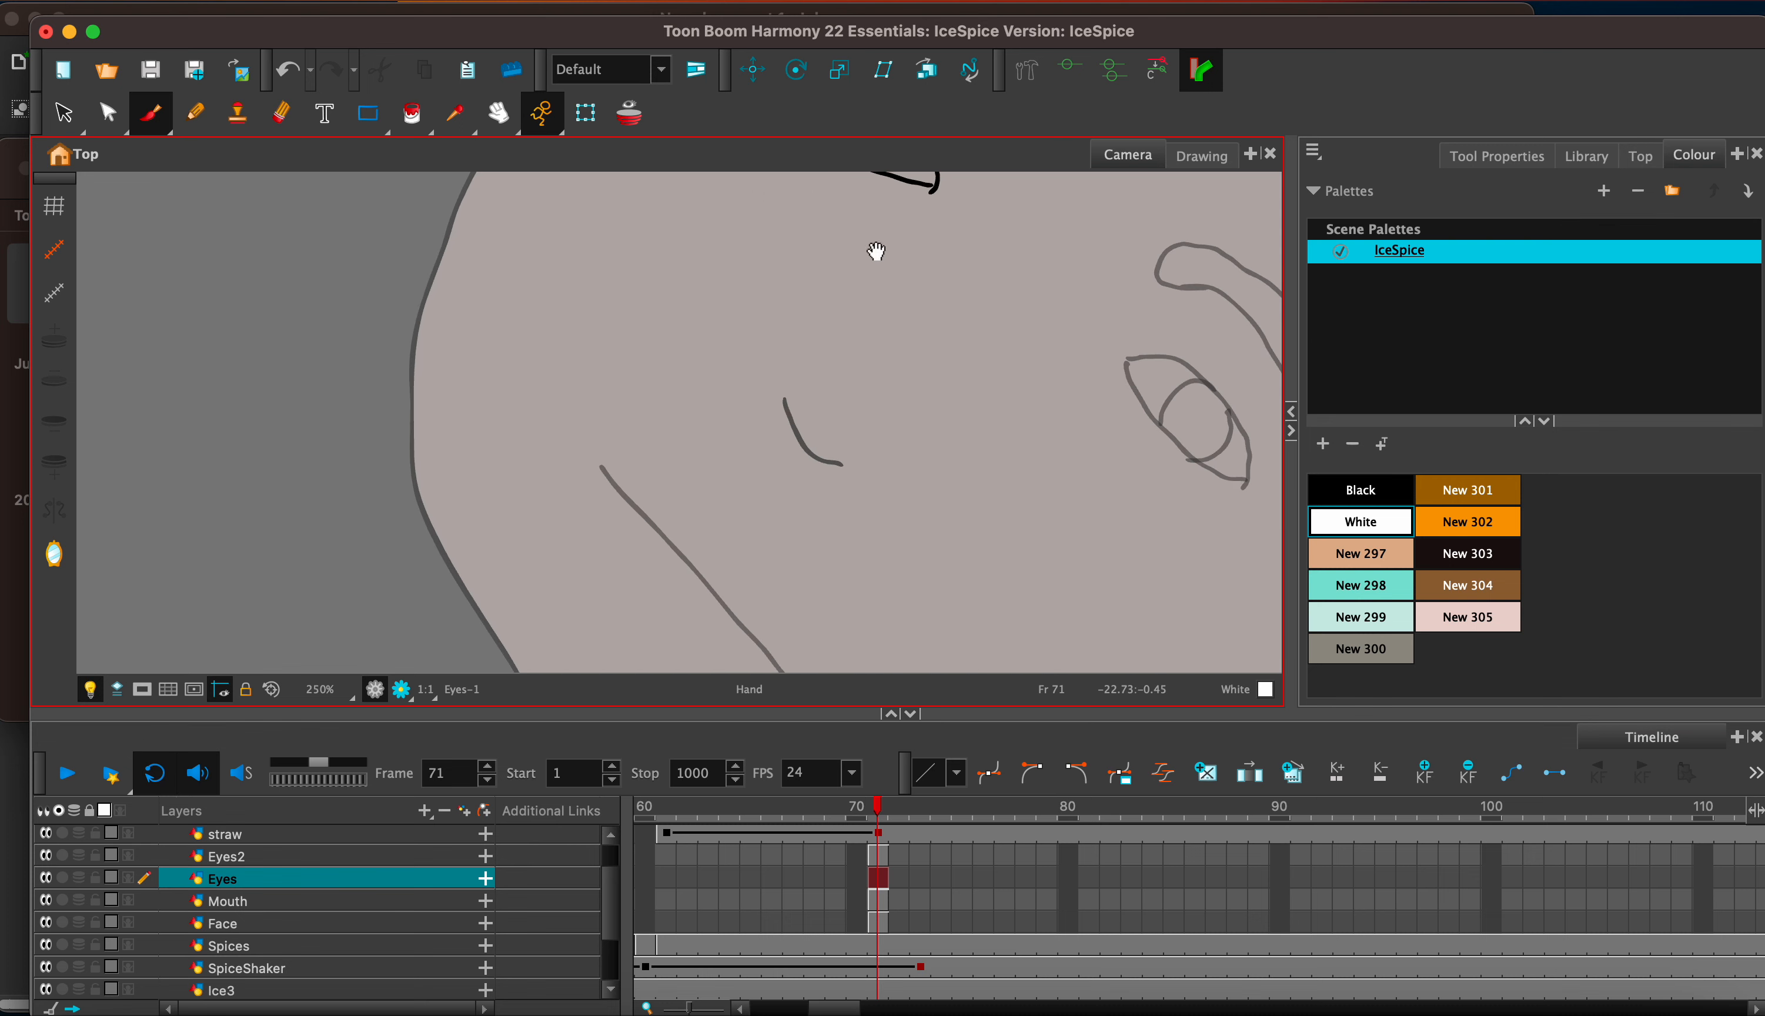
{"action": "left_click_drag", "start_coordinate": [876, 251], "coordinate": [821, 388]}
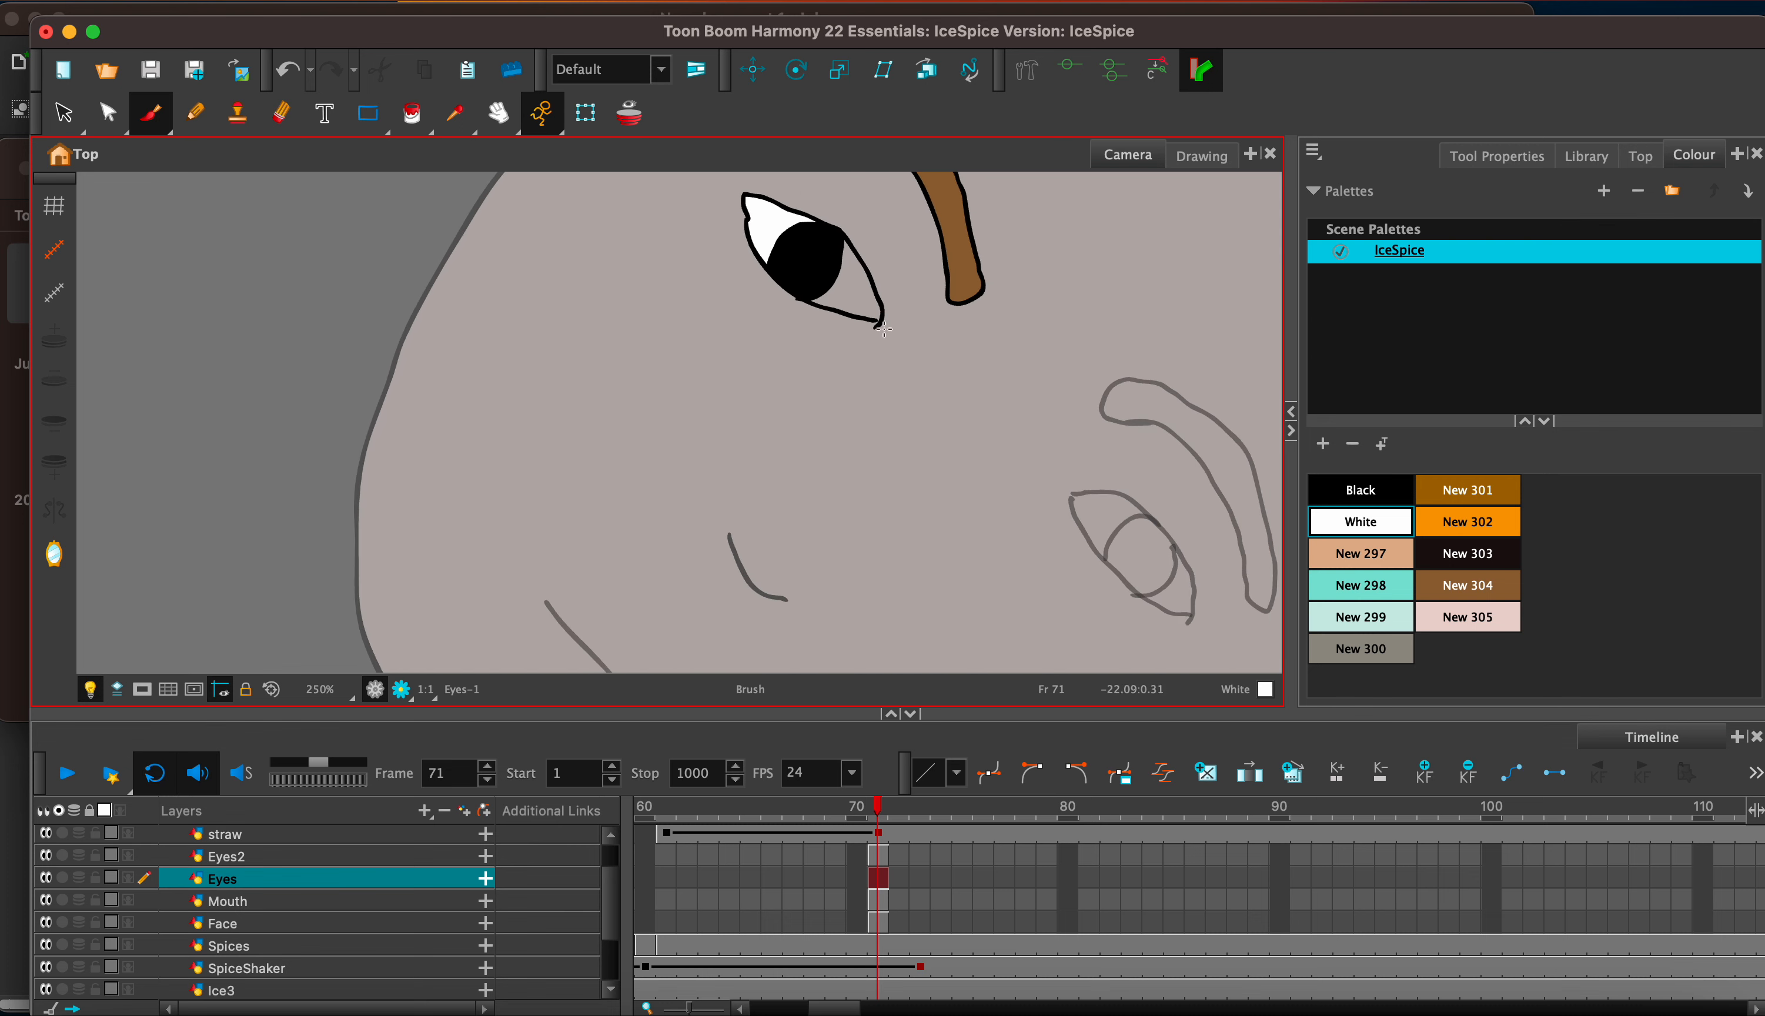
{"action": "left_click_drag", "start_coordinate": [882, 323], "coordinate": [871, 319]}
{"action": "key", "text": "super+z"}
{"action": "left_click", "coordinate": [1352, 489]}
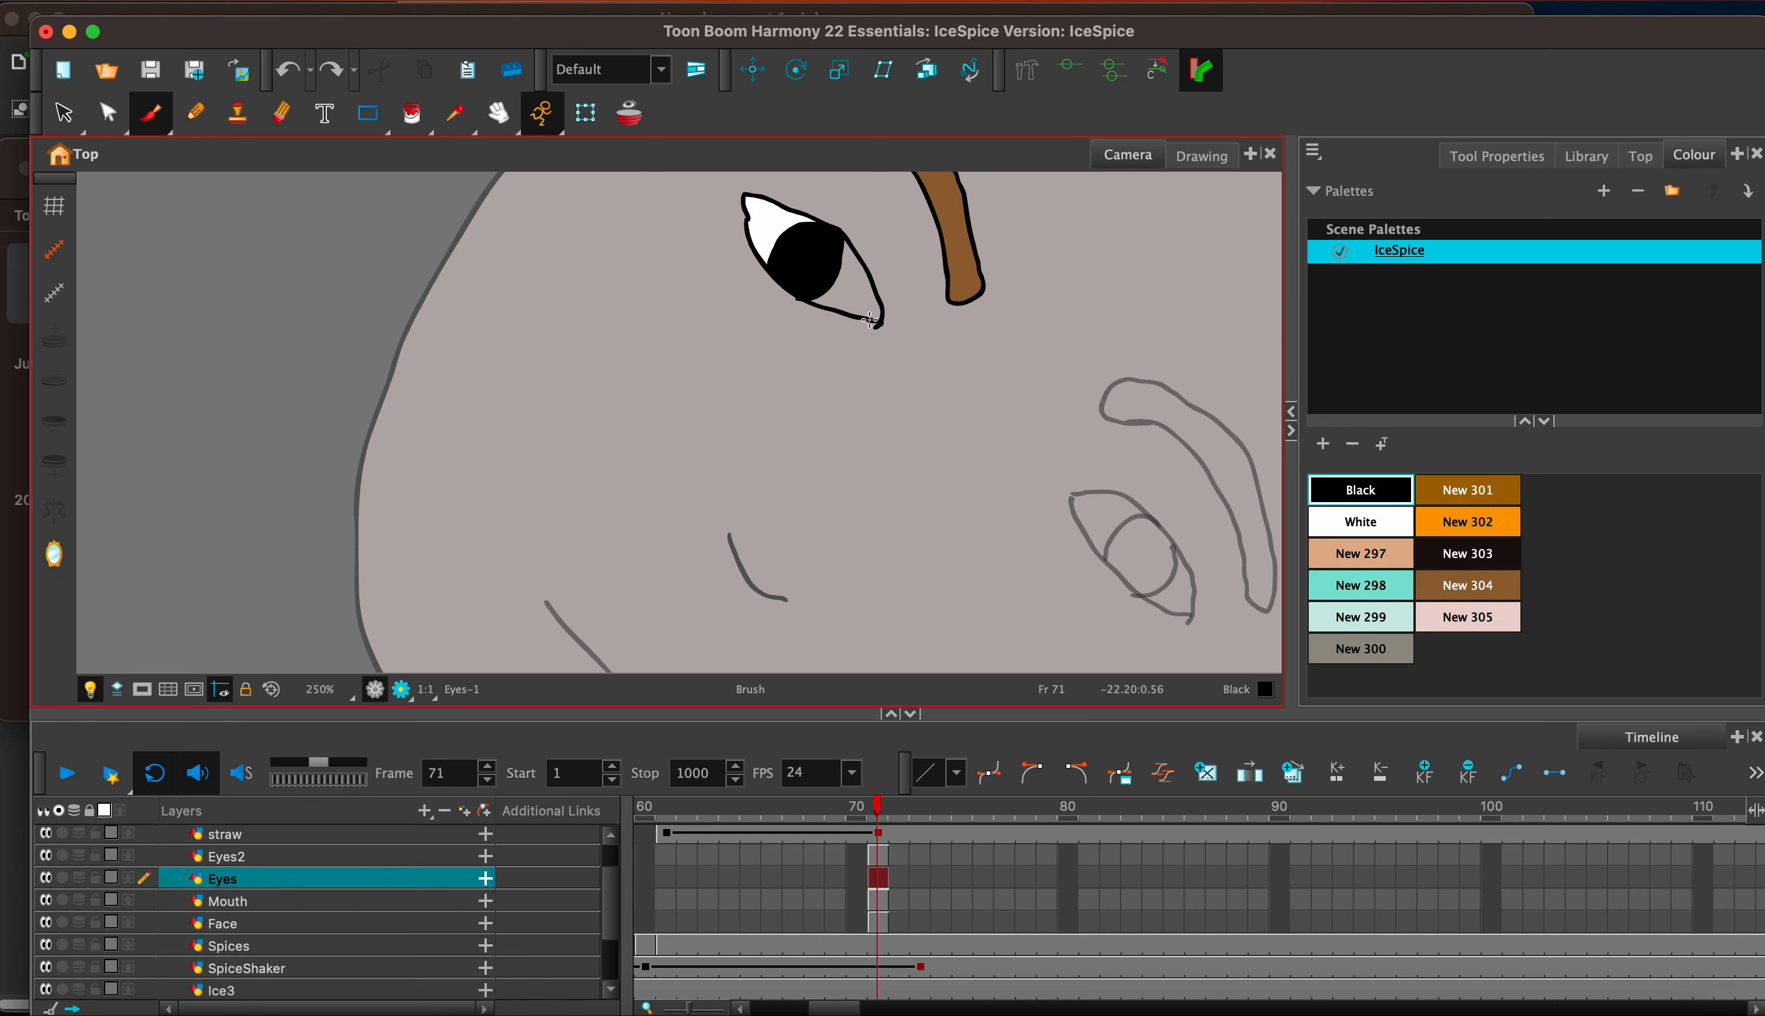
{"action": "left_click", "coordinate": [1360, 521]}
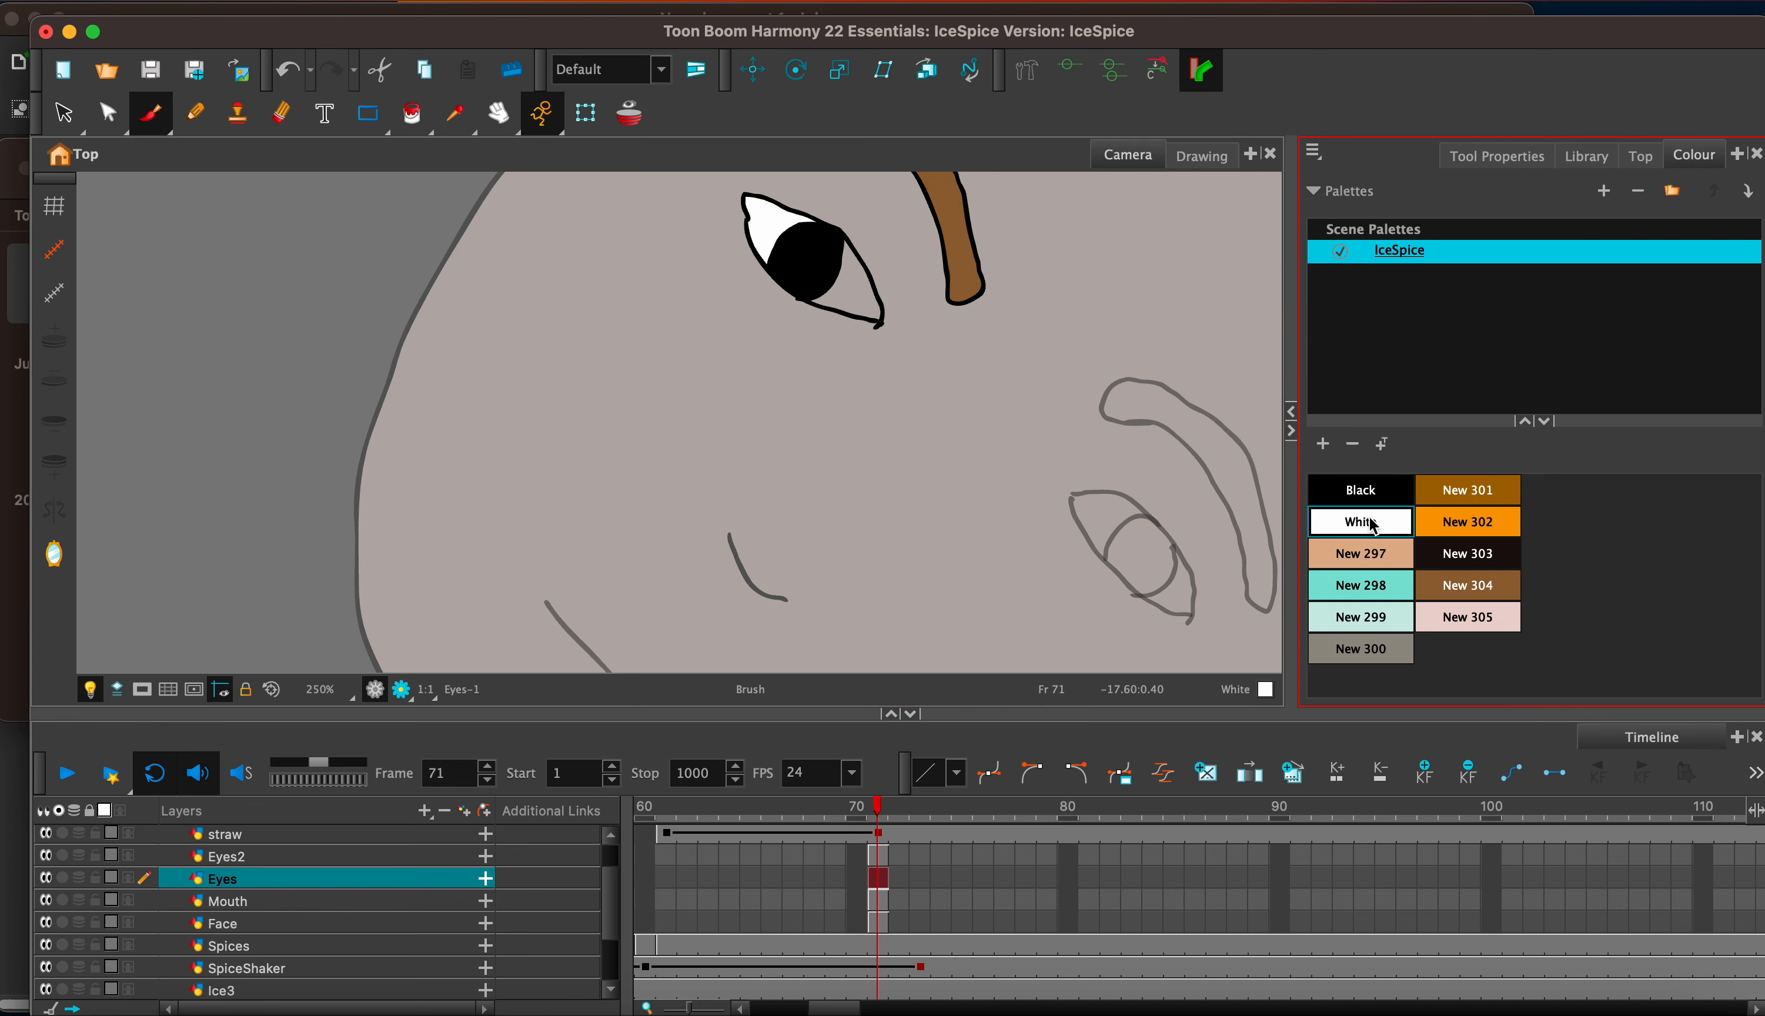
{"action": "left_click", "coordinate": [411, 113]}
{"action": "left_click", "coordinate": [854, 301]}
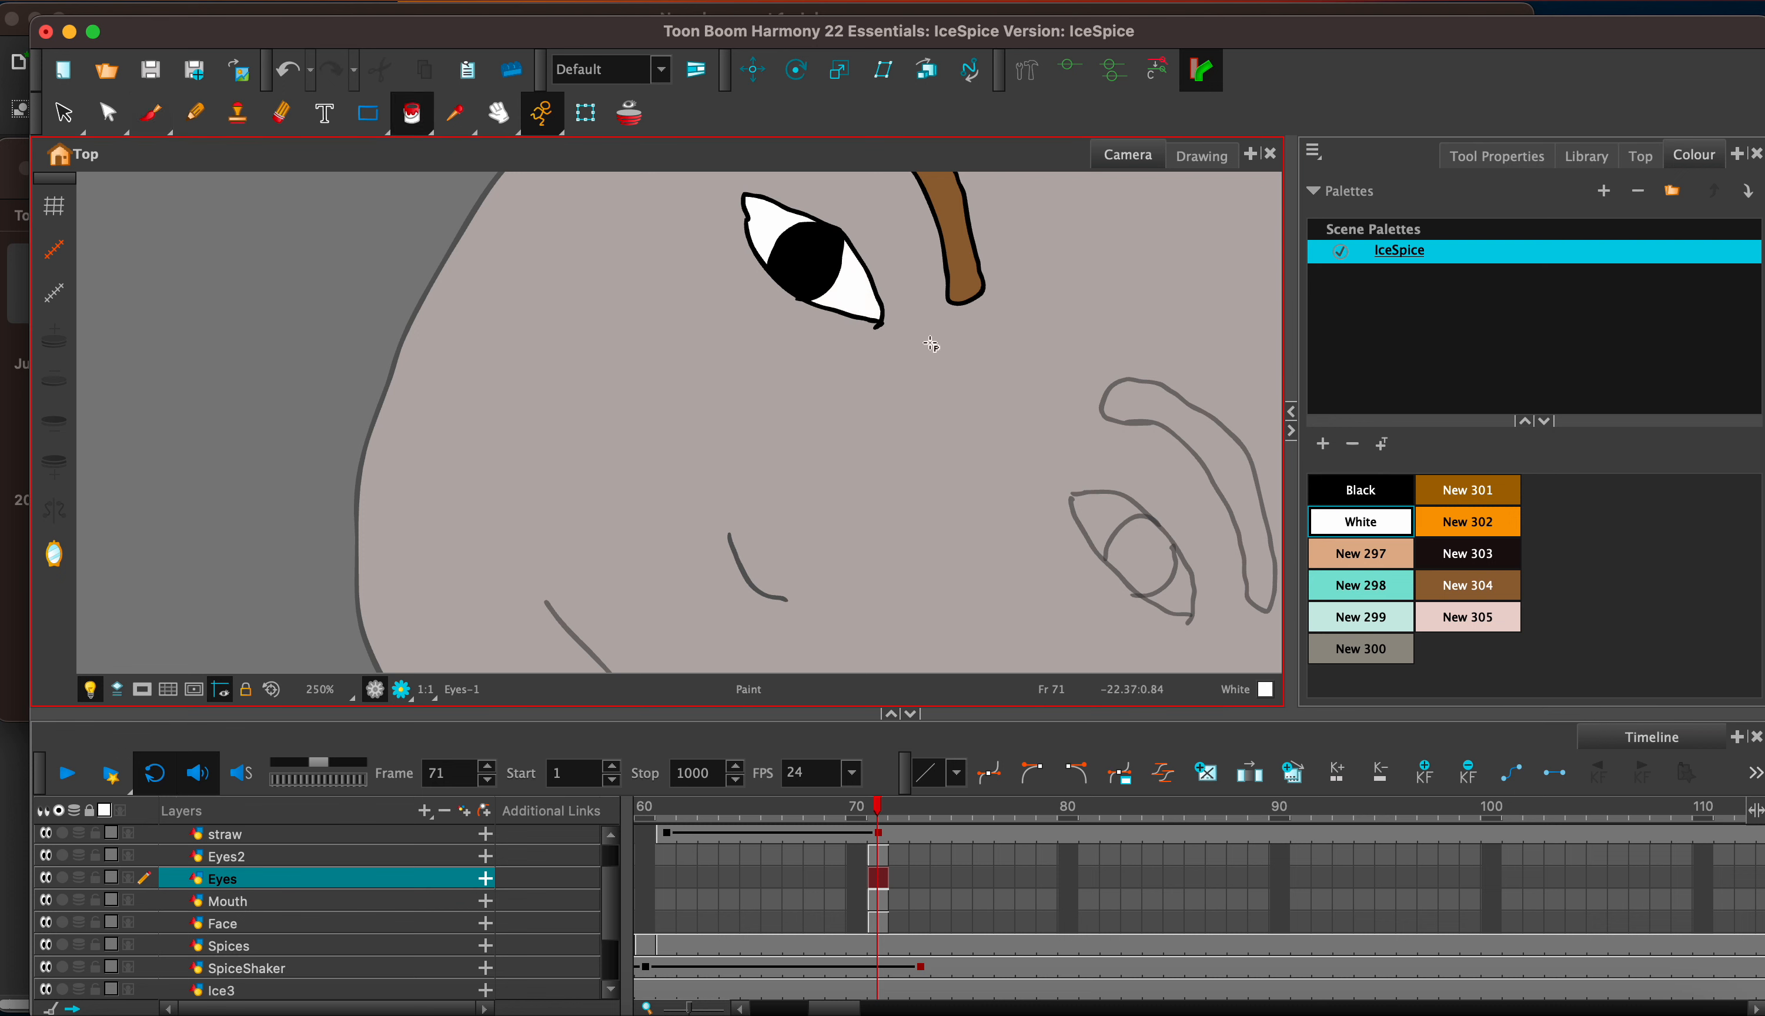
Step: On the Eyes2 layer, fill the lower part of the eye with White and the iris with Black
{"action": "left_click", "coordinate": [878, 855]}
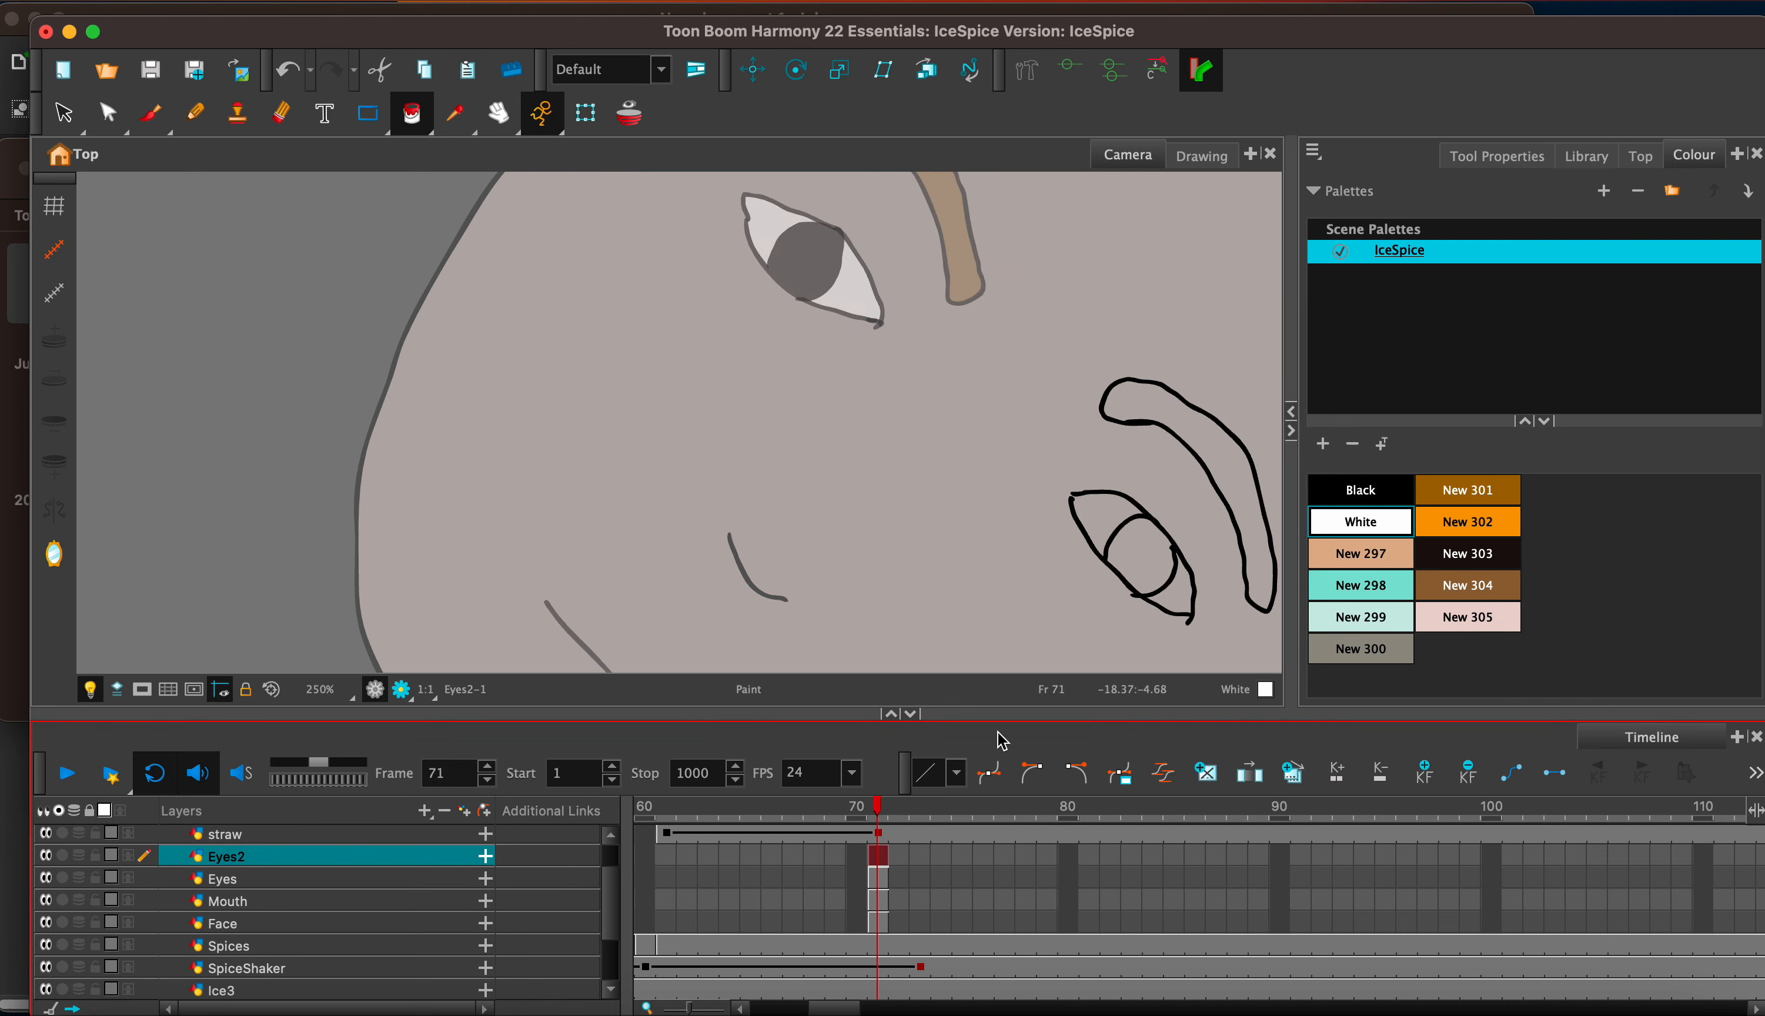
{"action": "left_click", "coordinate": [1190, 609]}
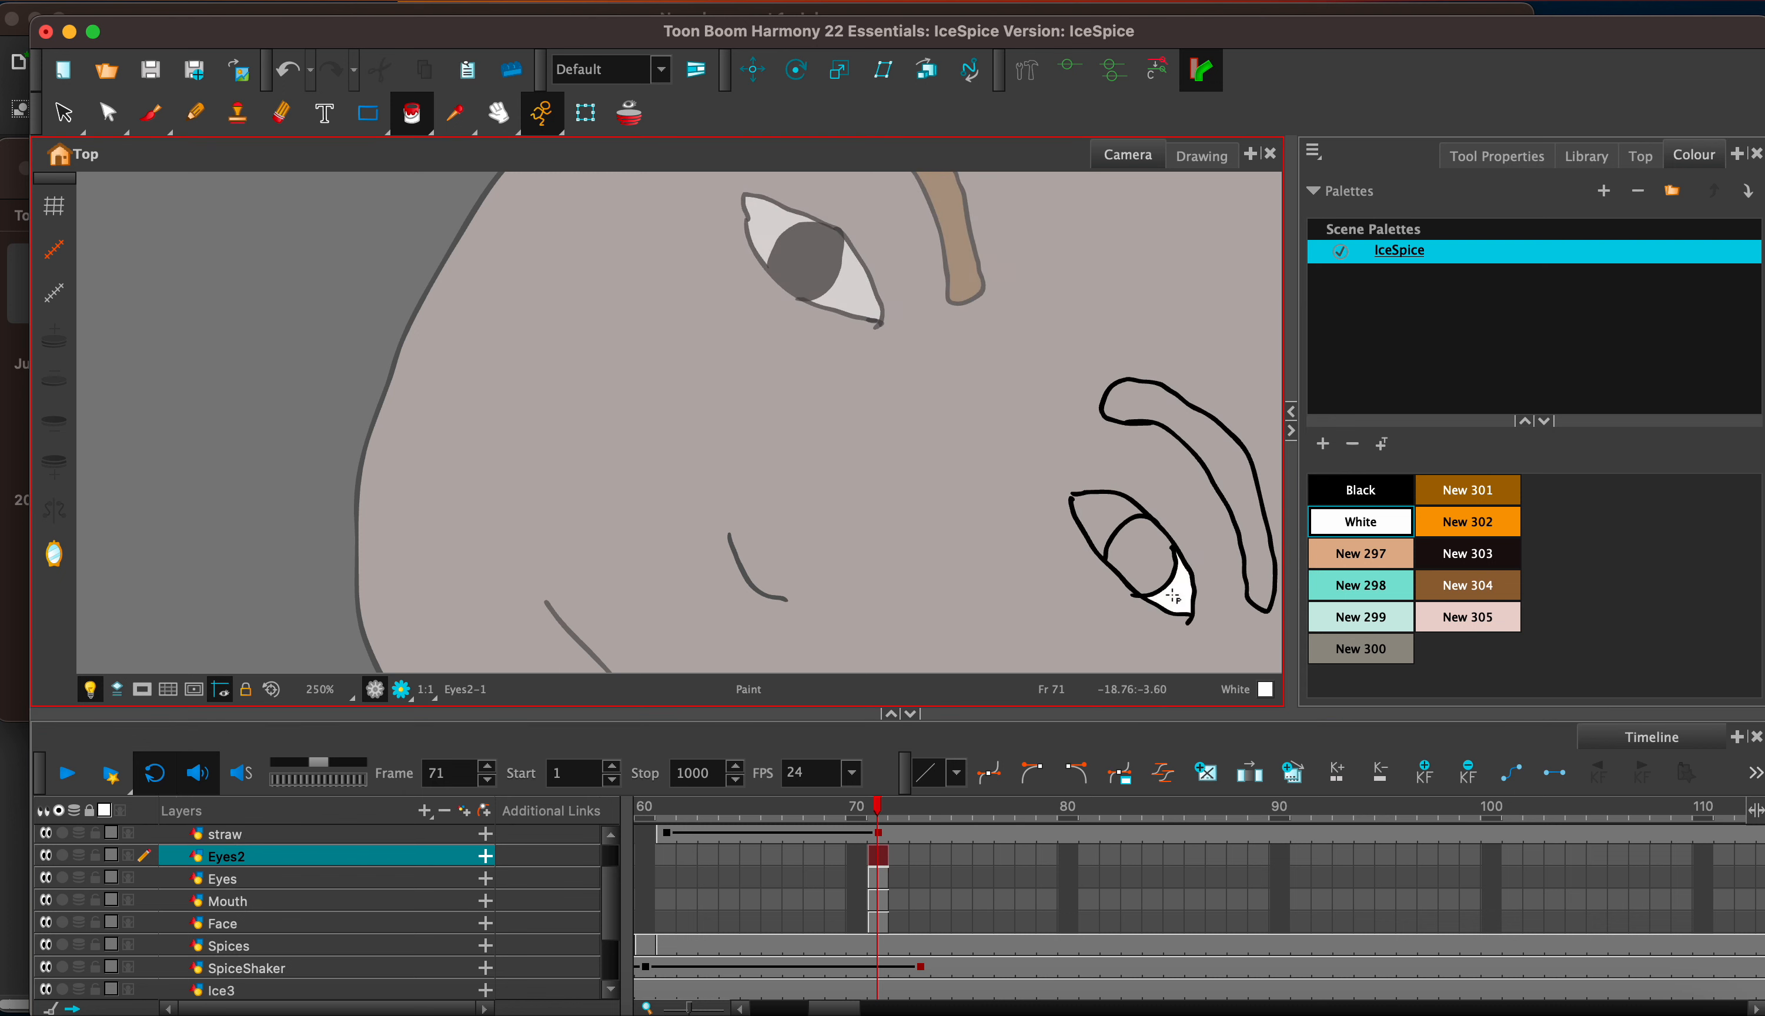
{"action": "left_click", "coordinate": [1360, 490]}
{"action": "left_click", "coordinate": [1133, 567]}
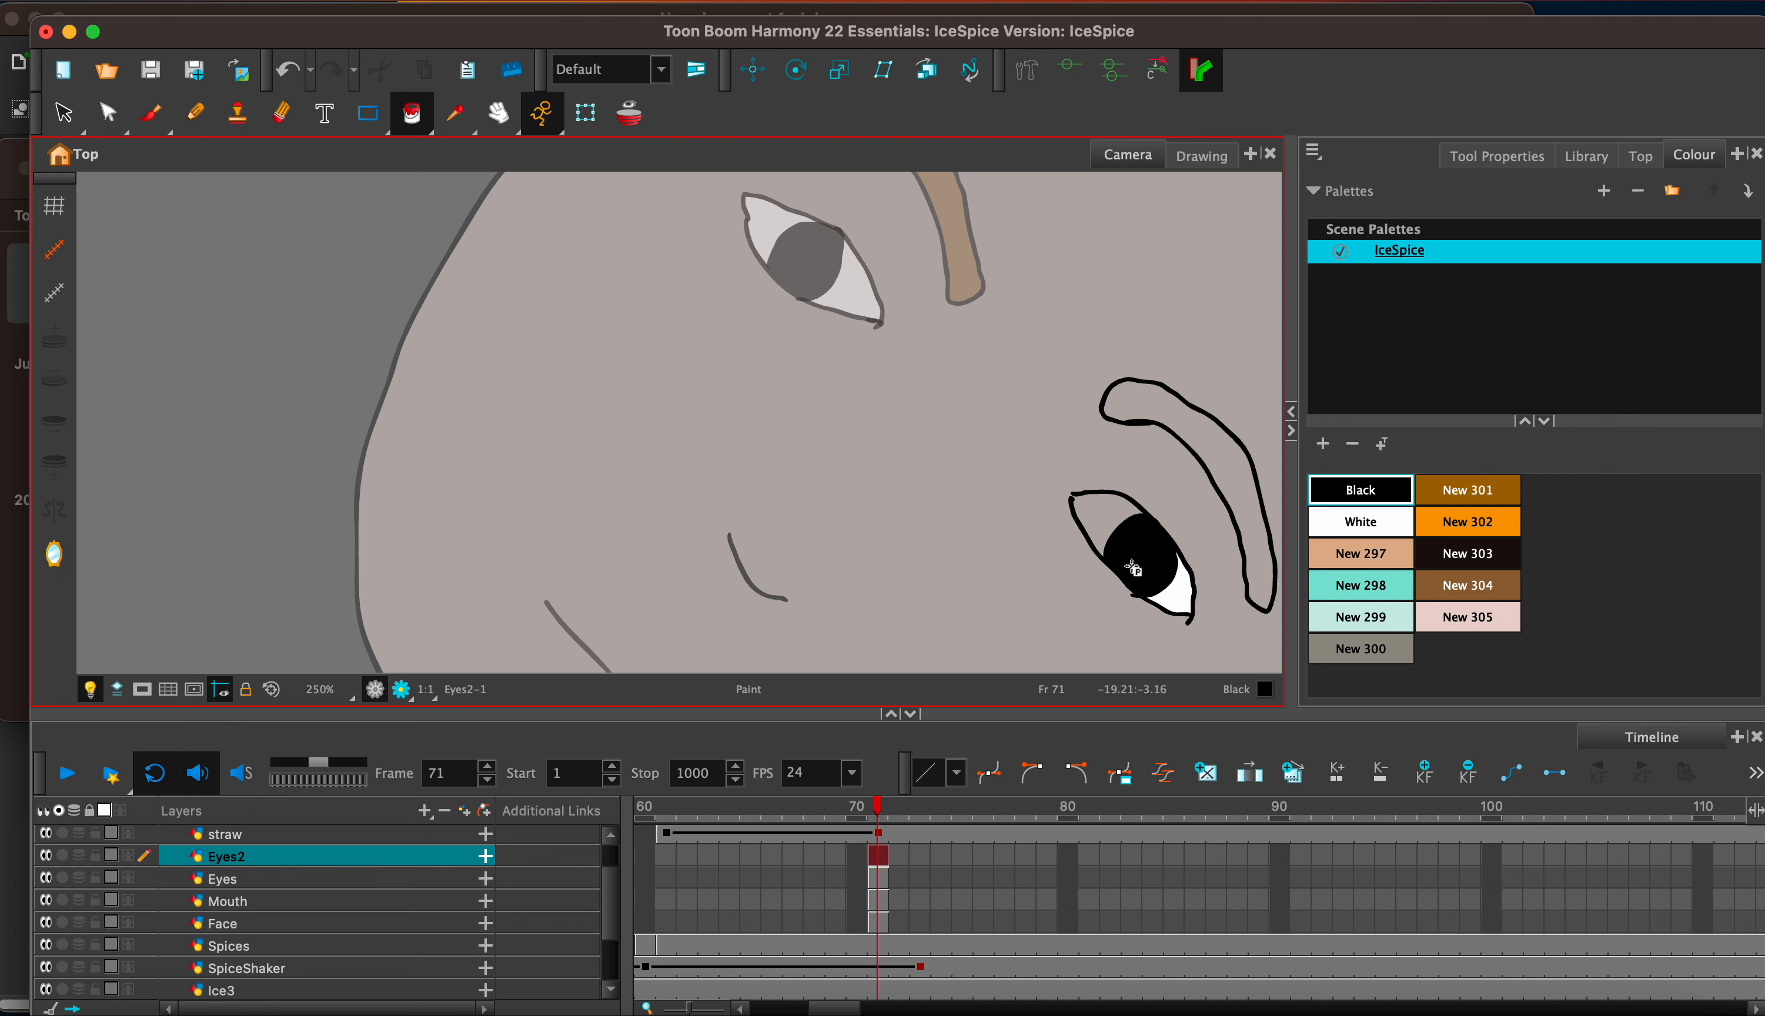
Step: Close the upper corner of the Eyes2 eye outline in black, then fill its remaining area White and the eyebrow with New 304
{"action": "key", "text": "alt+b"}
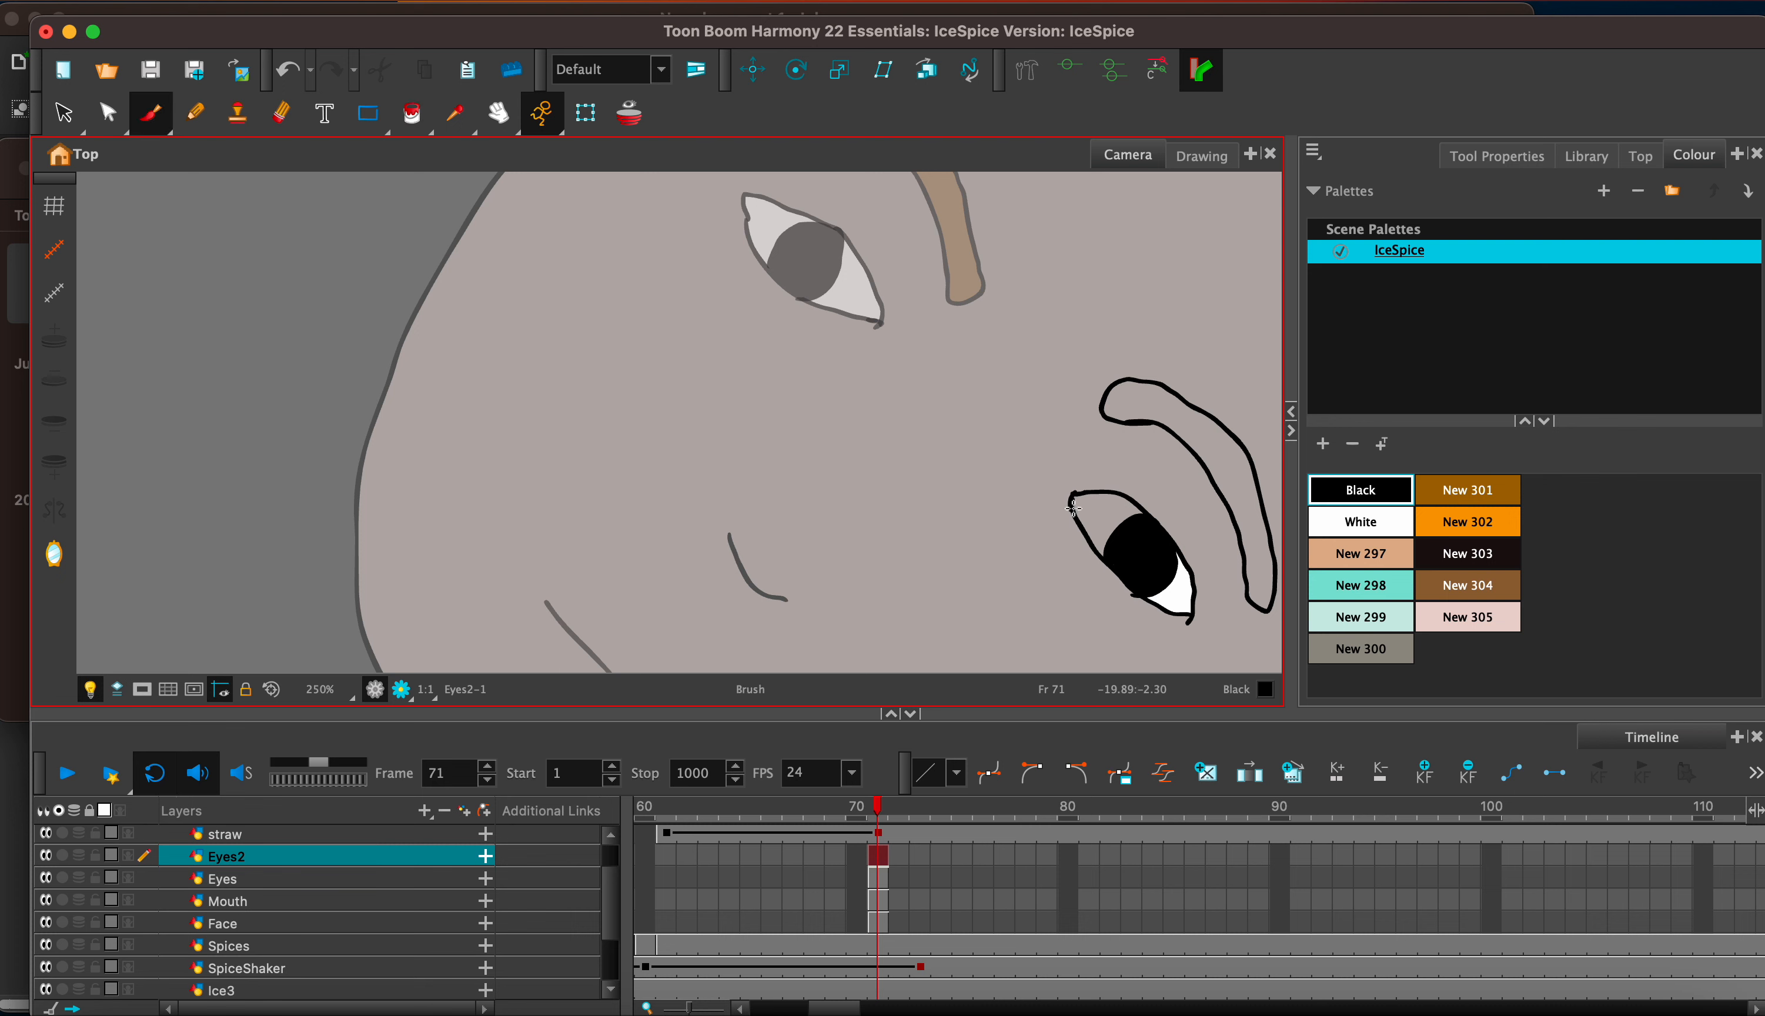
{"action": "key", "text": "alt+i"}
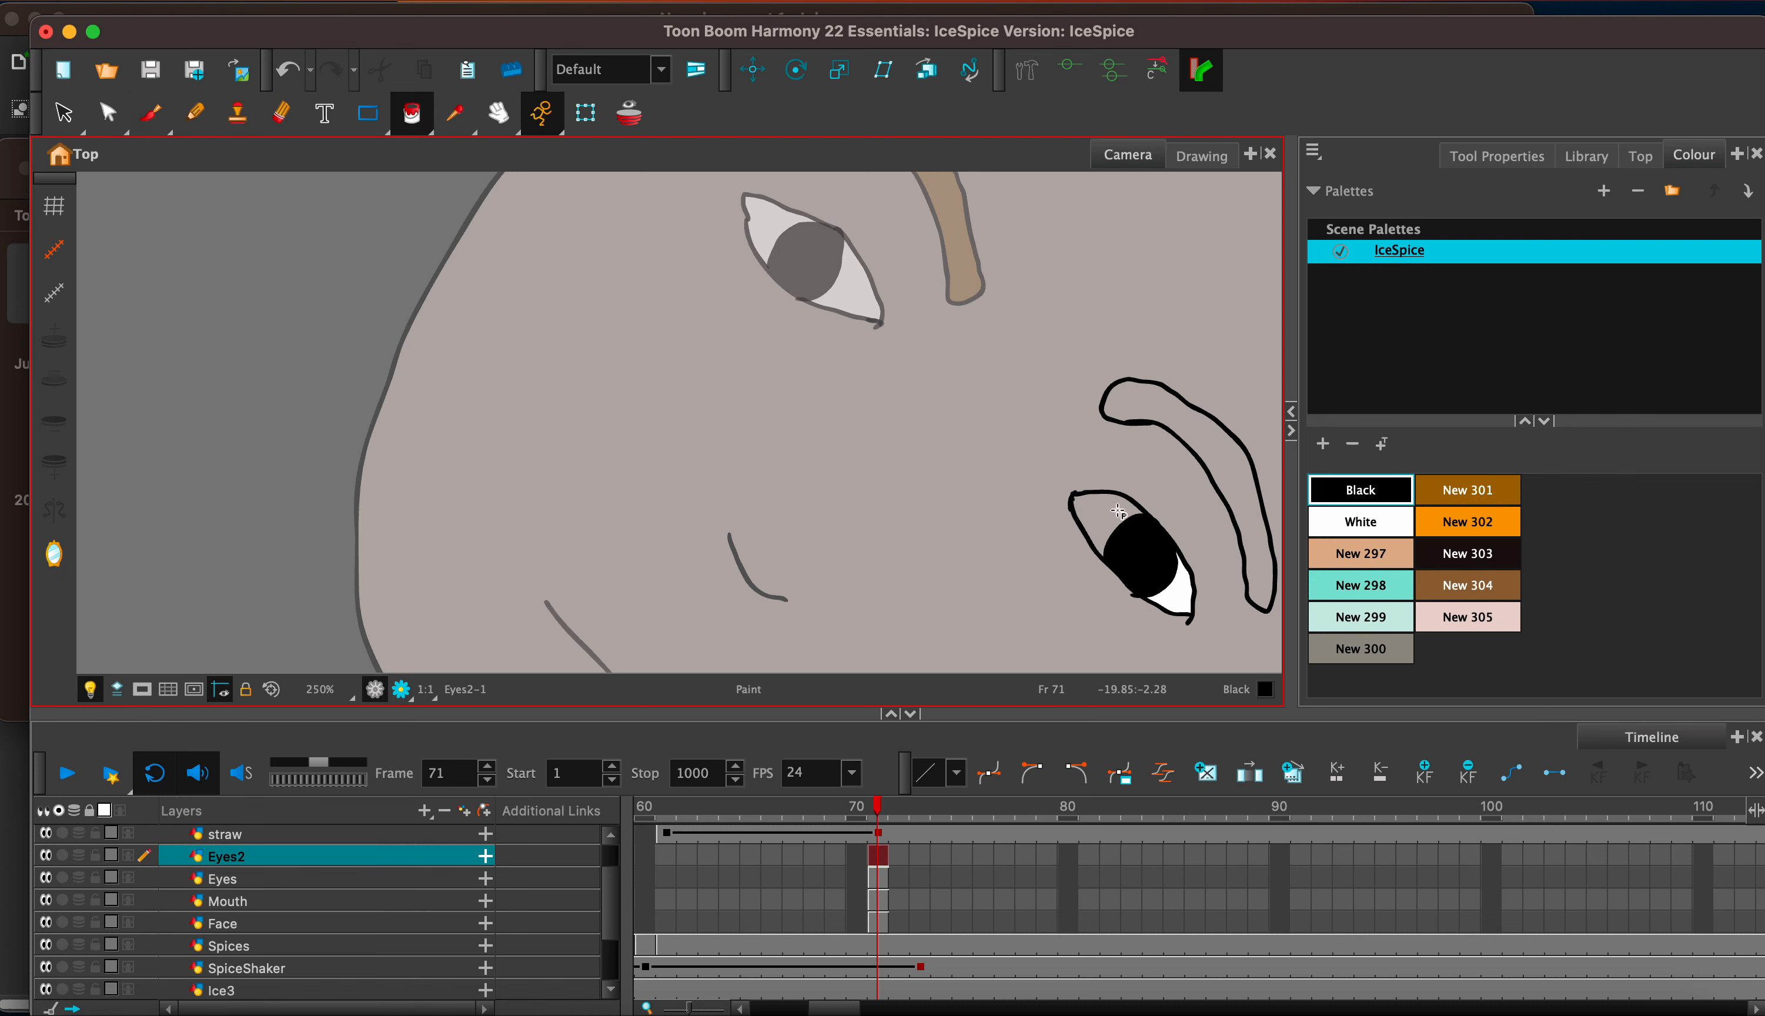
{"action": "left_click", "coordinate": [1345, 522]}
{"action": "left_click", "coordinate": [1114, 508]}
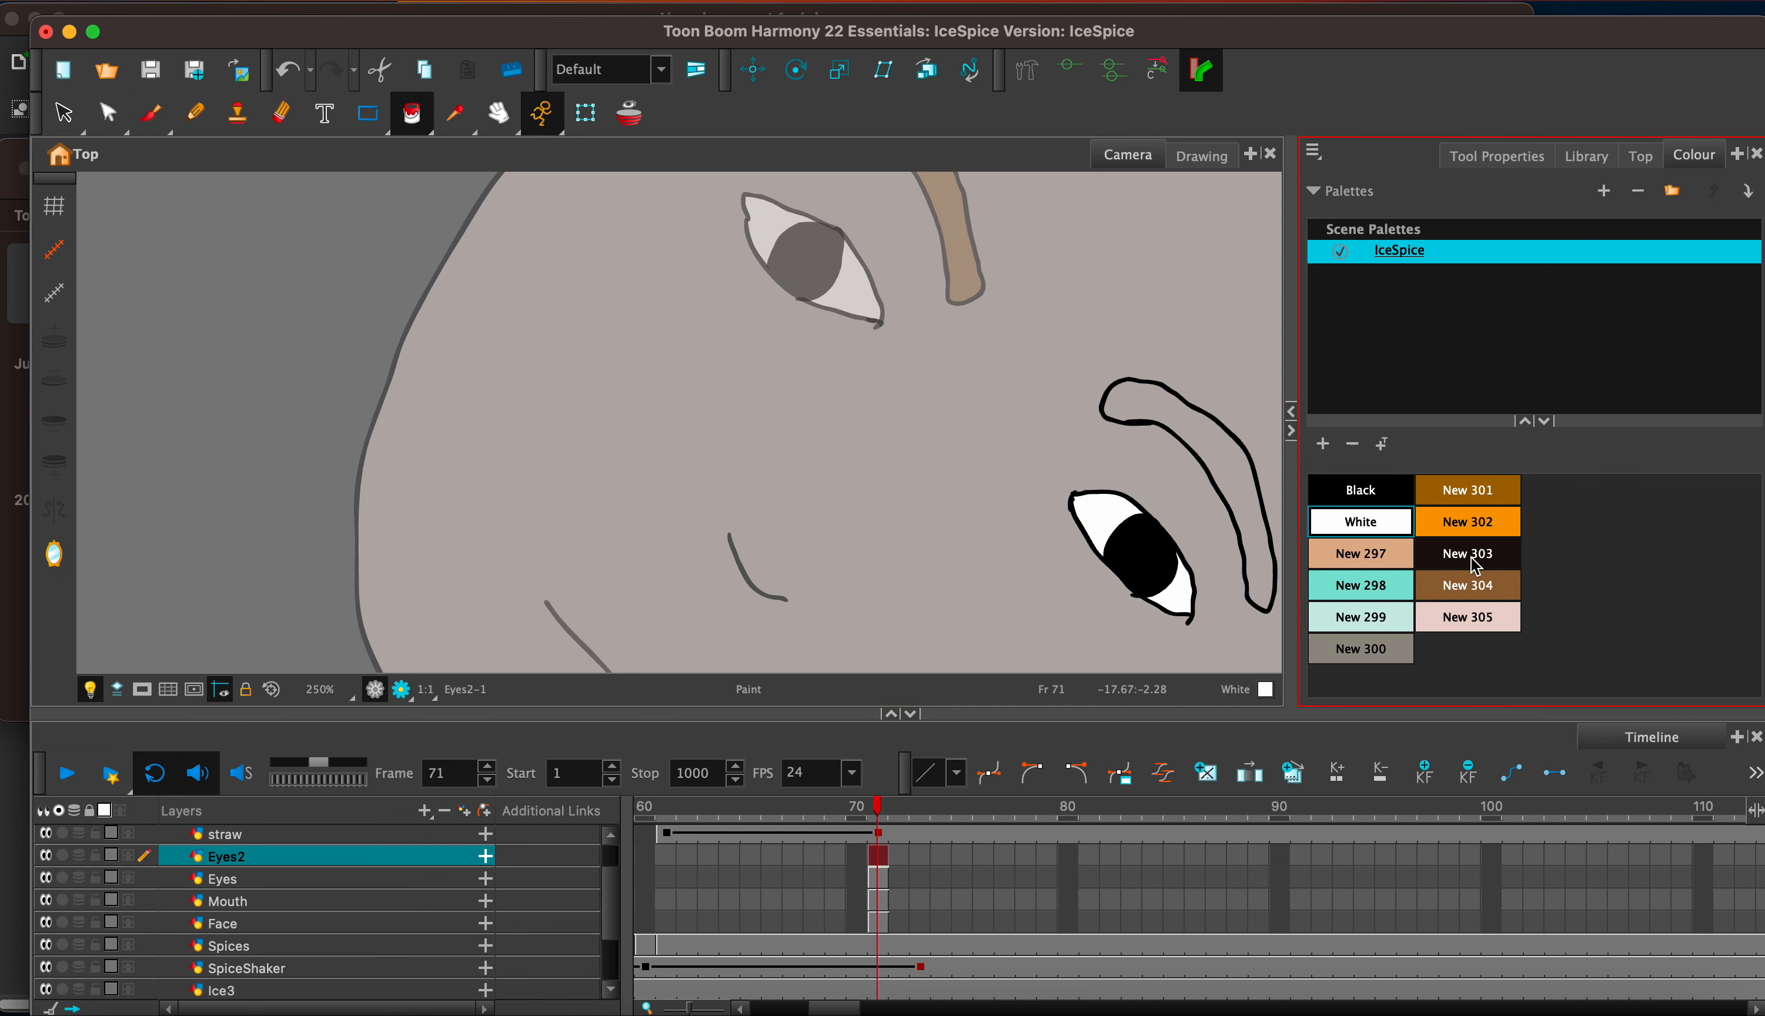
{"action": "left_click", "coordinate": [1468, 585]}
{"action": "left_click", "coordinate": [1179, 430]}
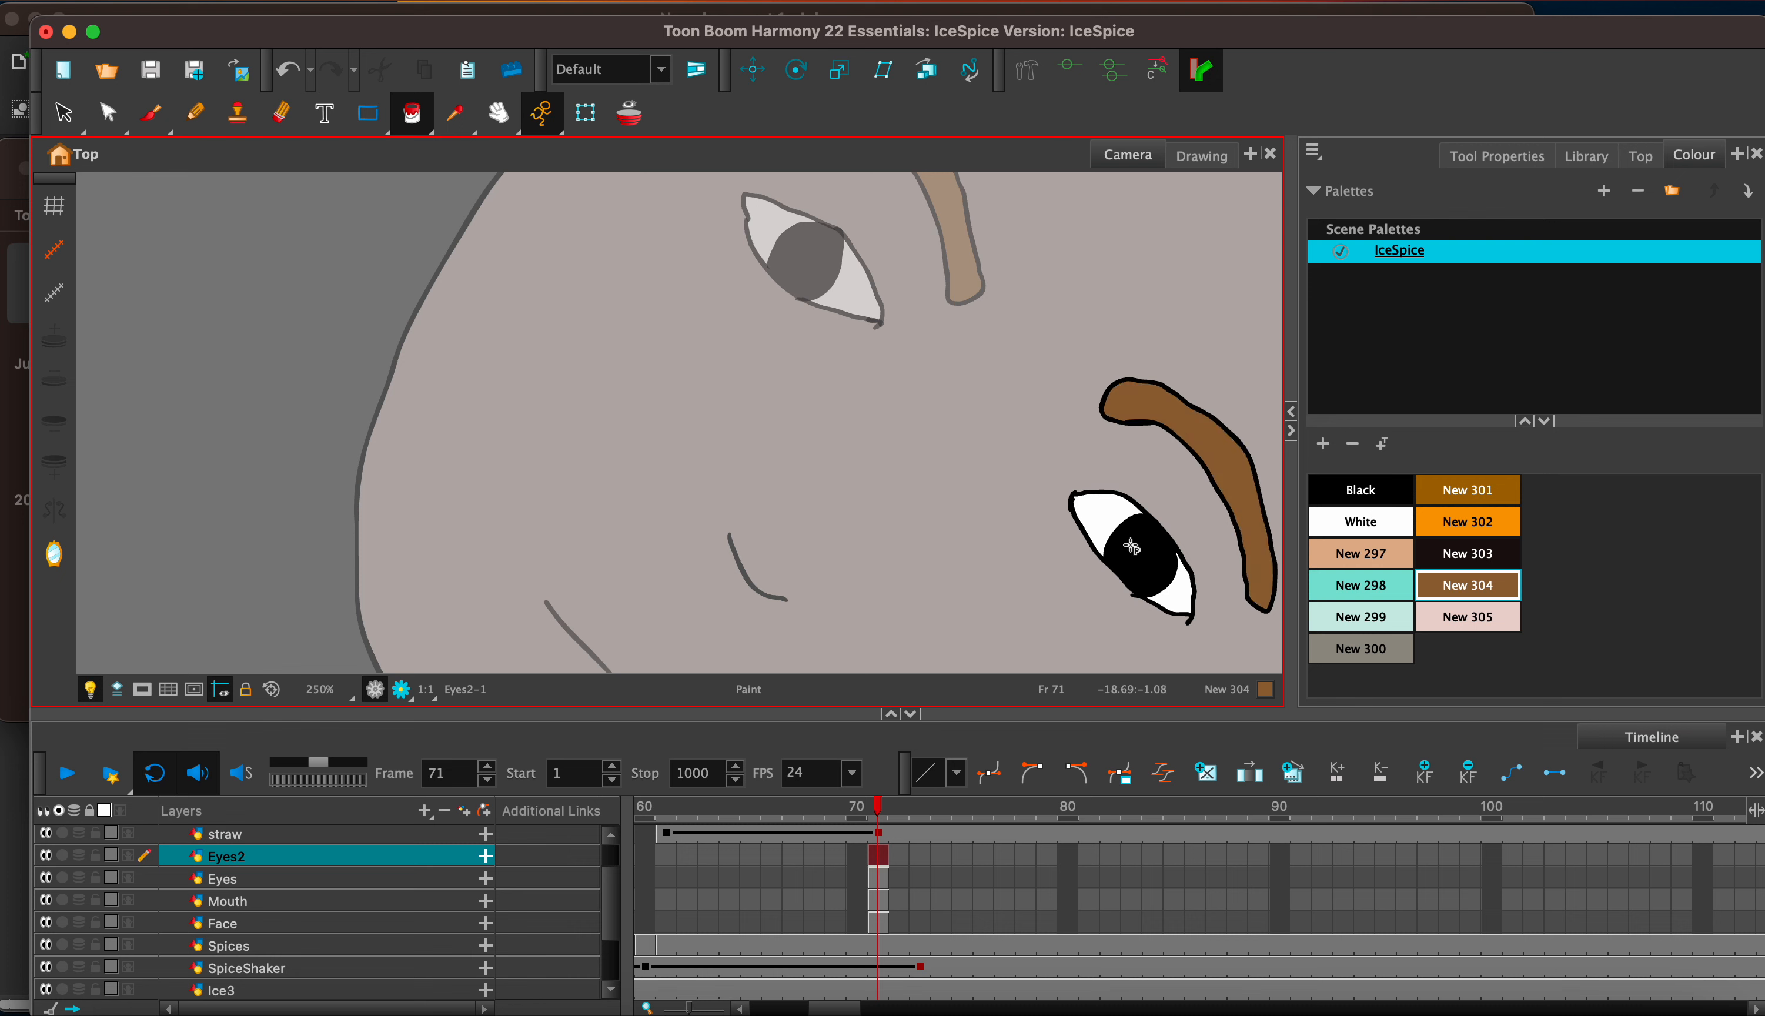
Step: Clear the SpiceShaker layer's exposure from frame 74 onward so the shaker no longer shows
{"action": "scroll", "coordinate": [1132, 546], "scroll_direction": "down", "scroll_amount": 6}
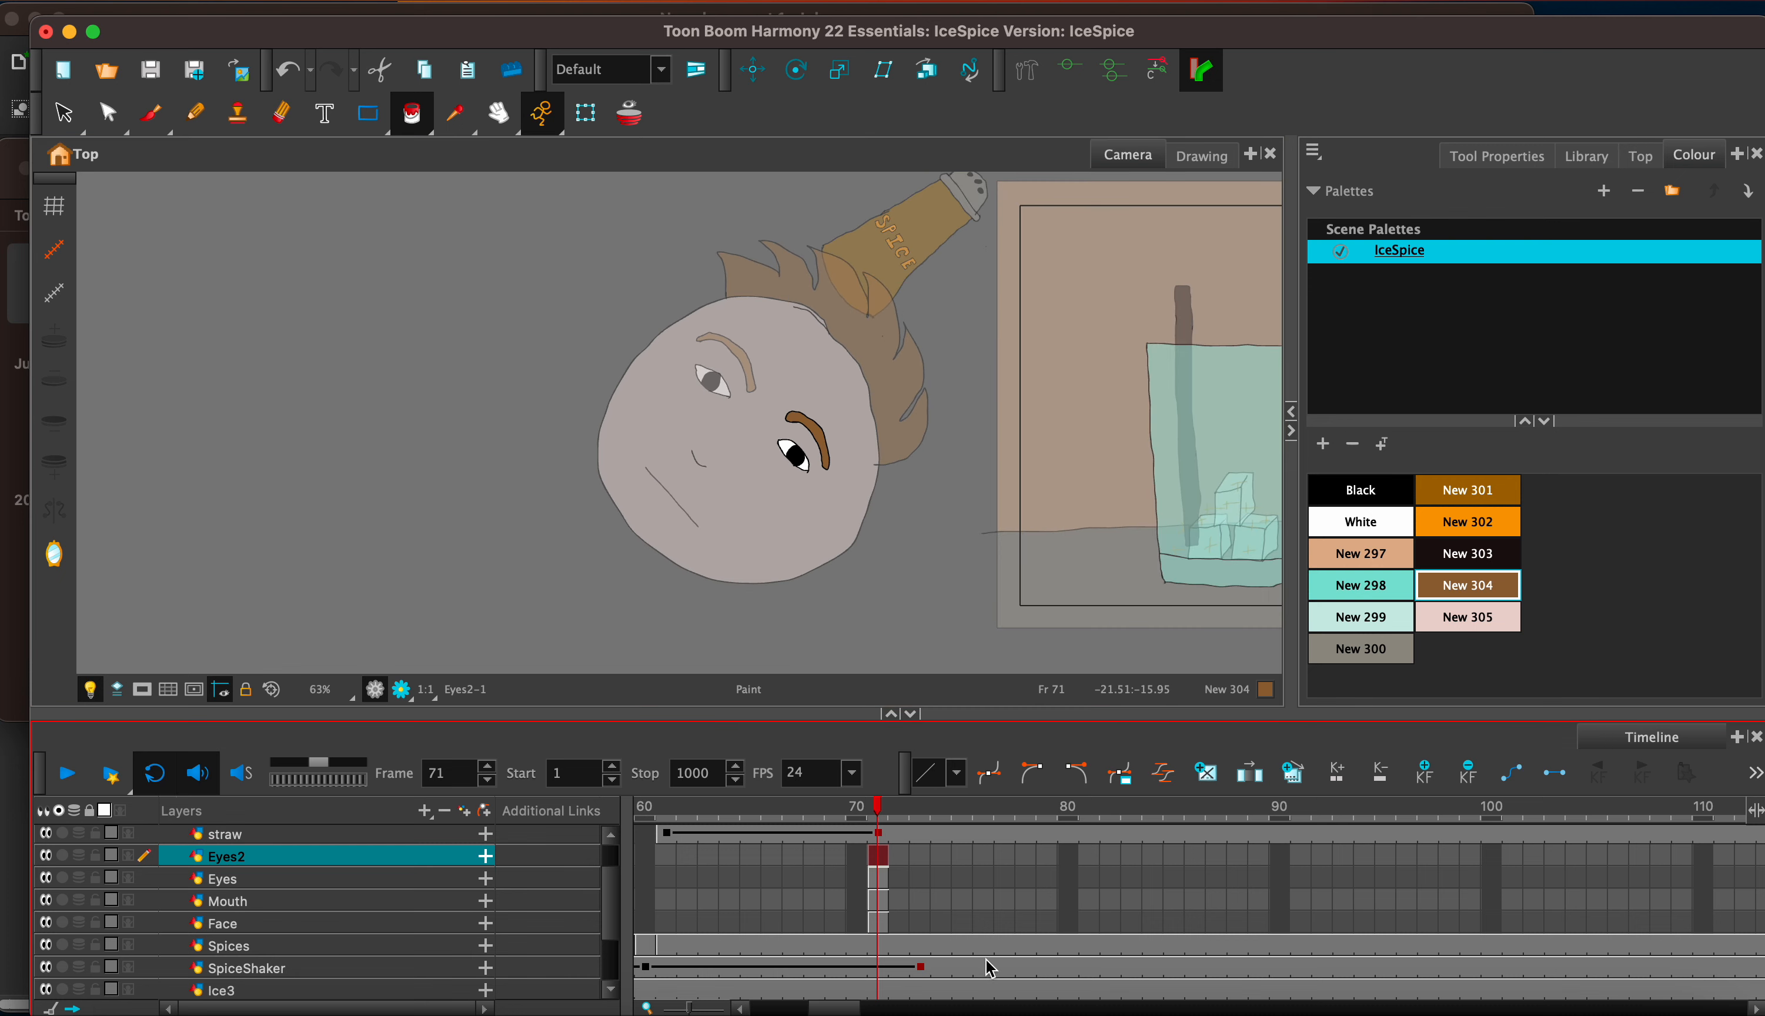
{"action": "left_click", "coordinate": [951, 970]}
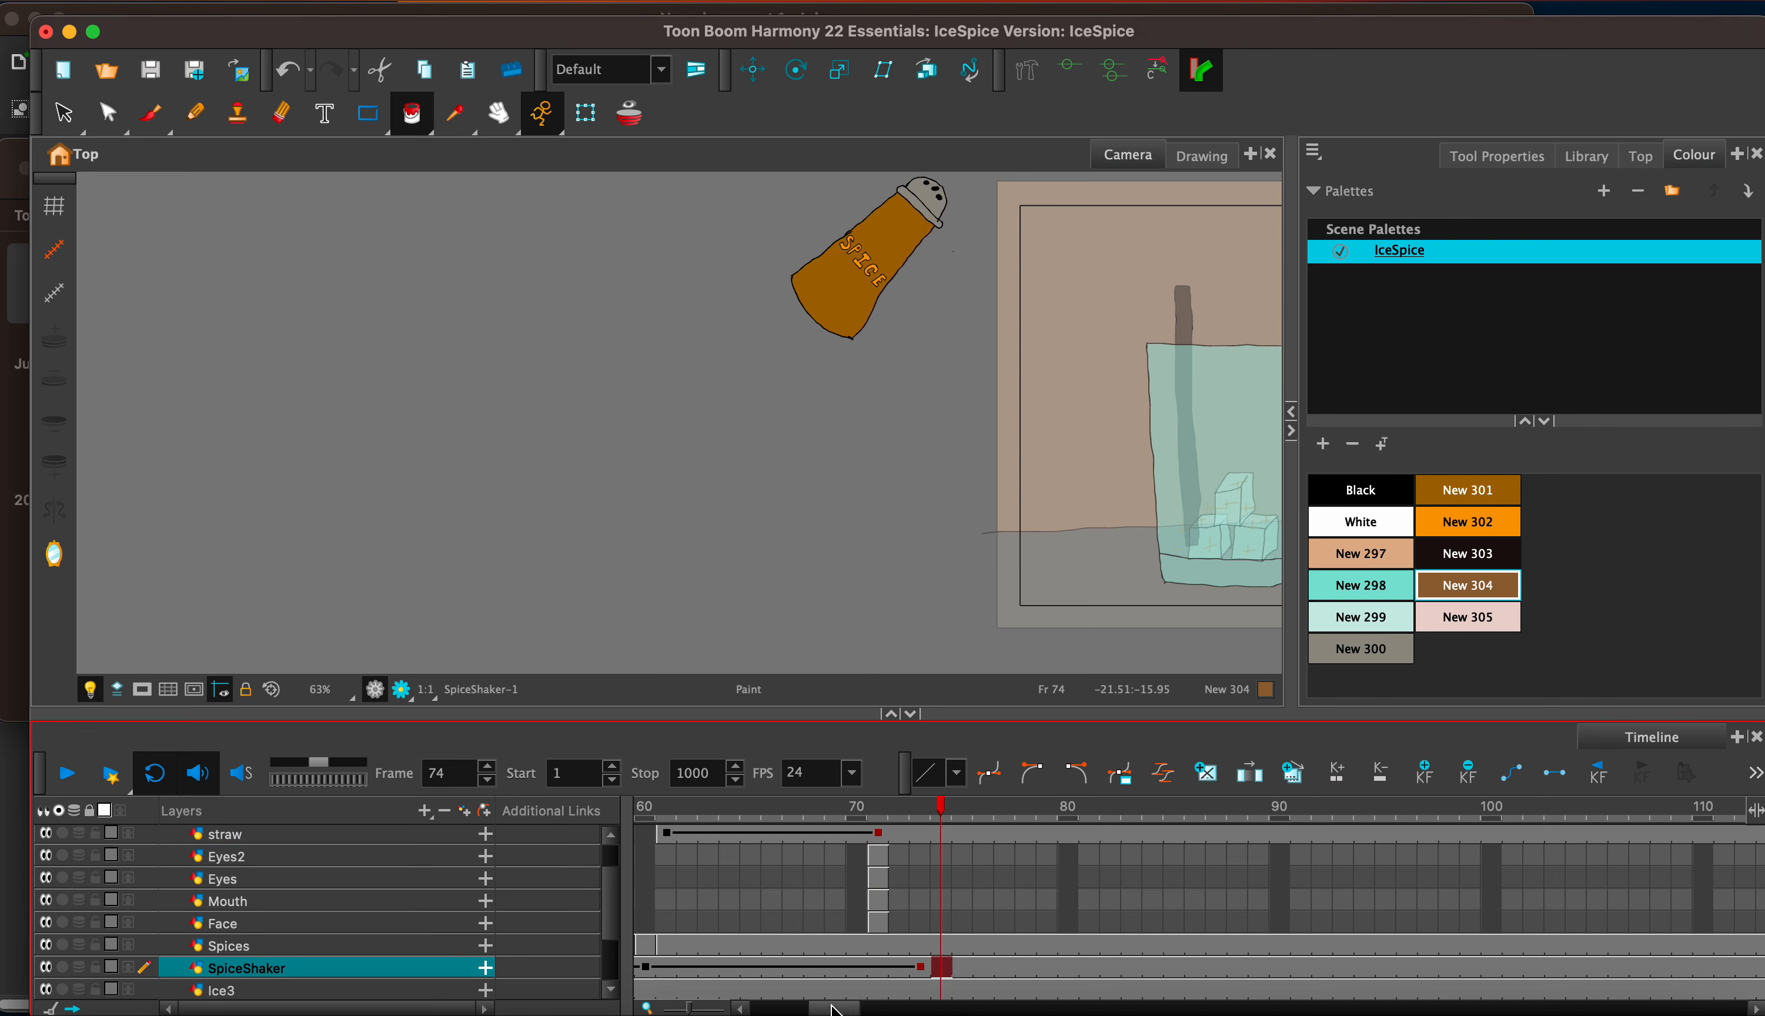
{"action": "left_click_drag", "start_coordinate": [837, 1009], "coordinate": [1437, 1009]}
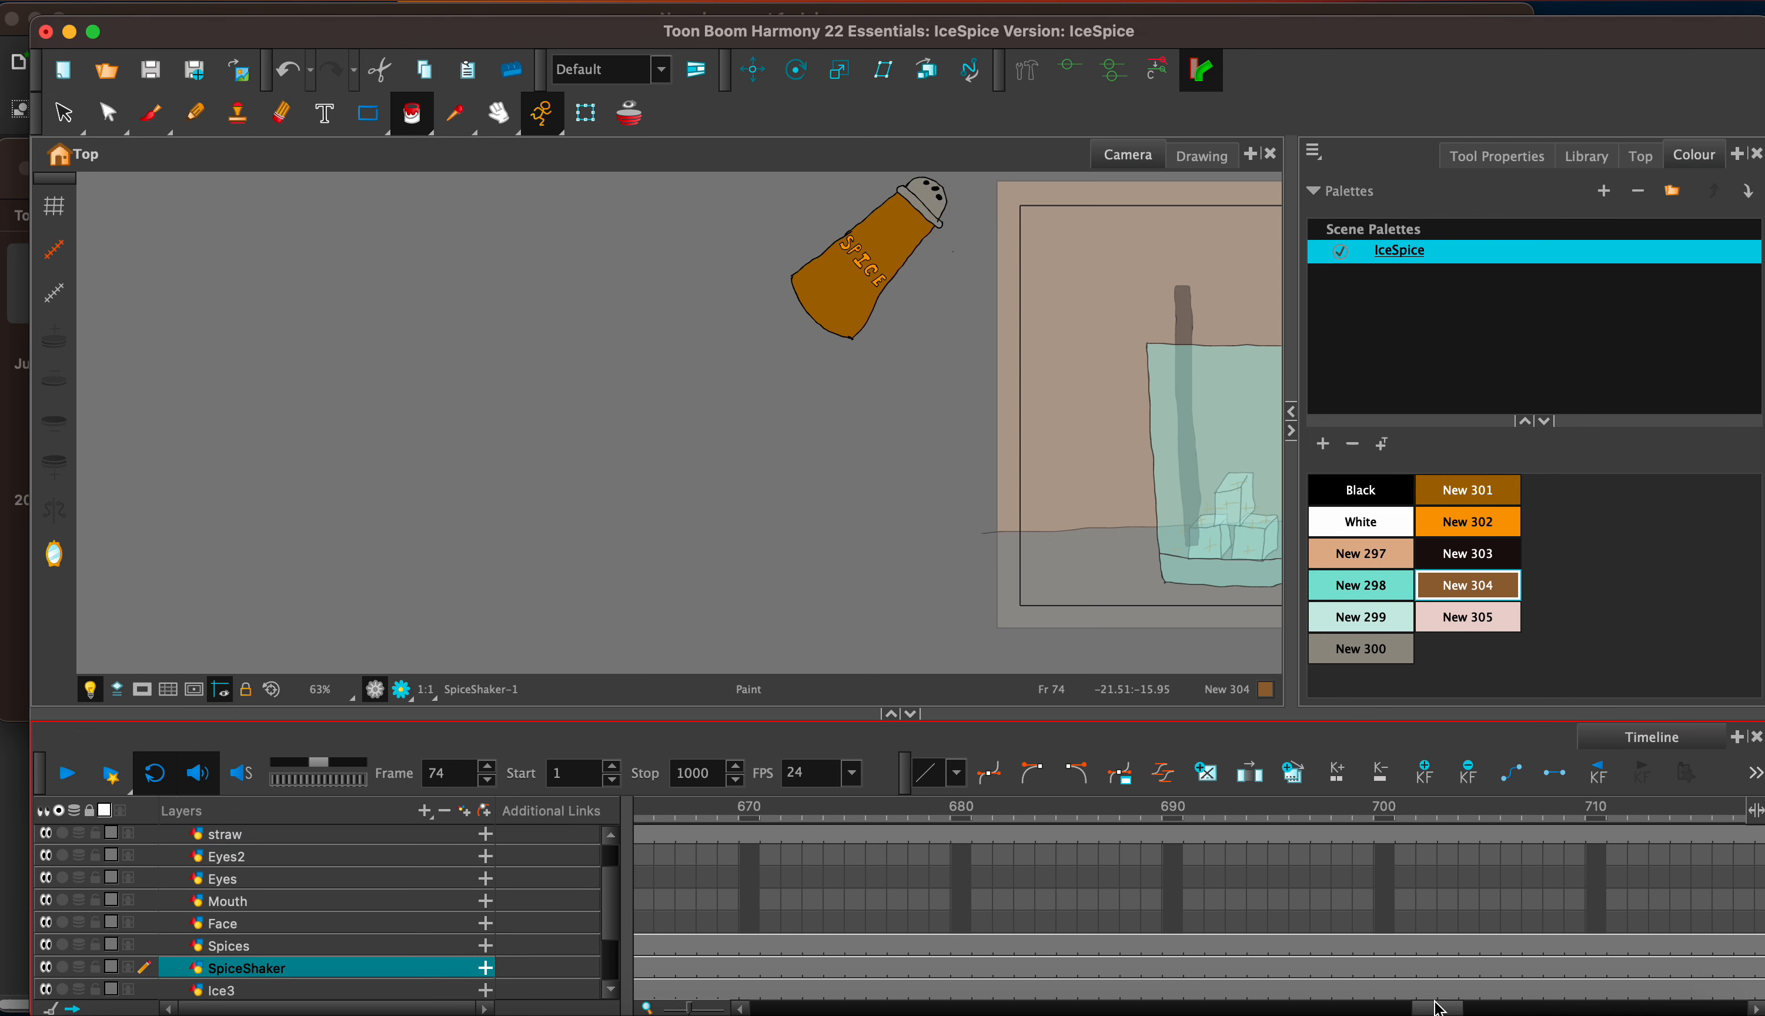
{"action": "left_click", "coordinate": [1752, 968], "text": "shift"}
{"action": "key", "text": "Delete"}
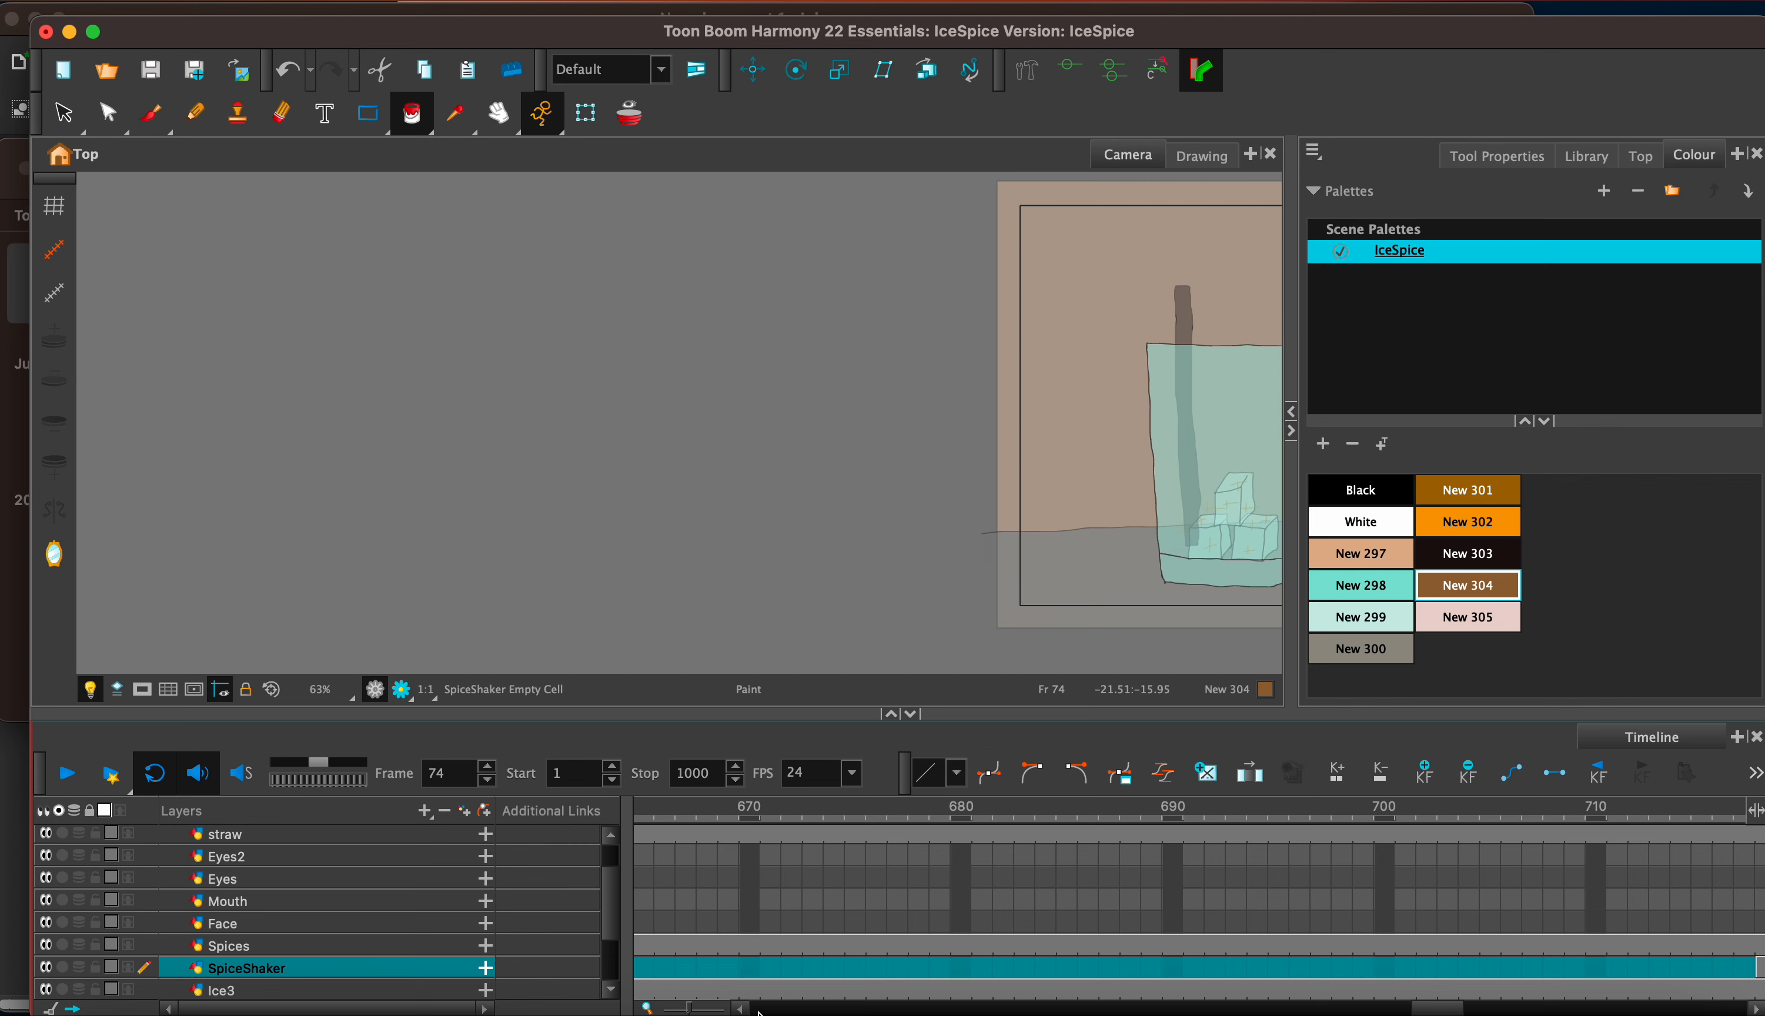
Step: Extend the frame 71 drawings of Eyes2, Eyes, Mouth and Face through the end of the scene and add keyframes at frame 71
{"action": "left_click_drag", "start_coordinate": [1437, 1009], "coordinate": [809, 1007]}
{"action": "left_click_drag", "start_coordinate": [1301, 855], "coordinate": [1301, 933]}
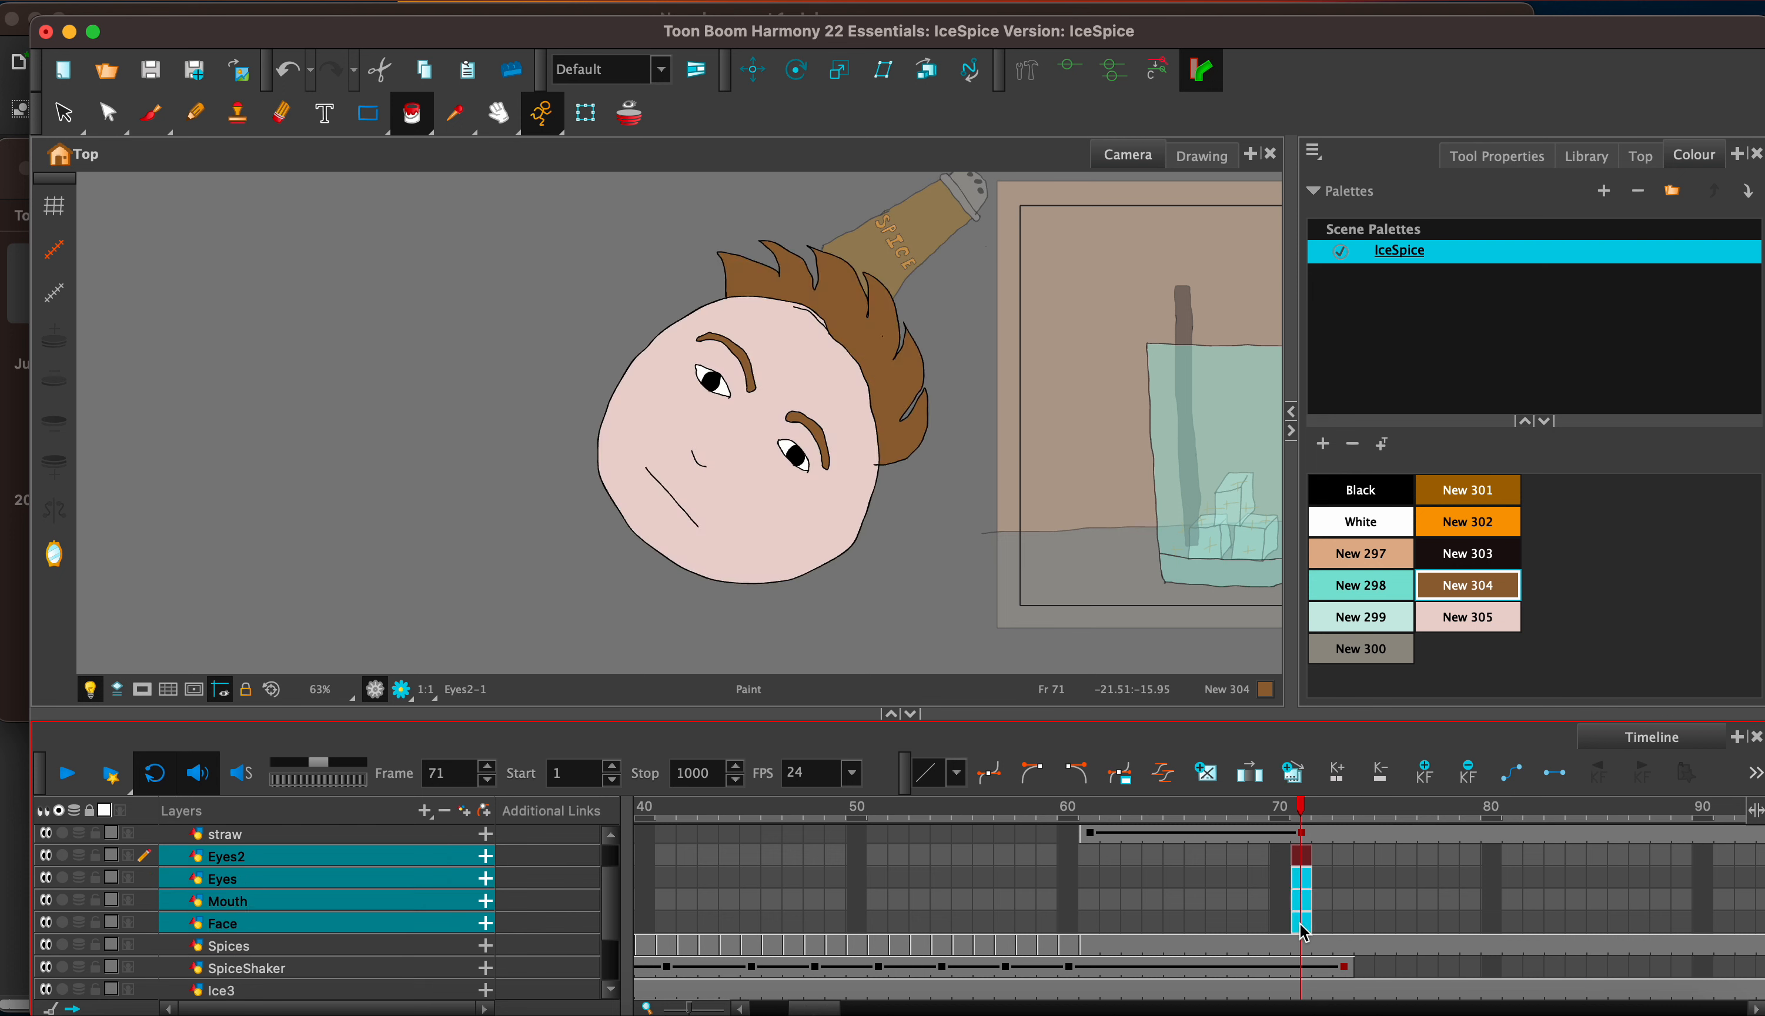
{"action": "key", "text": "F5"}
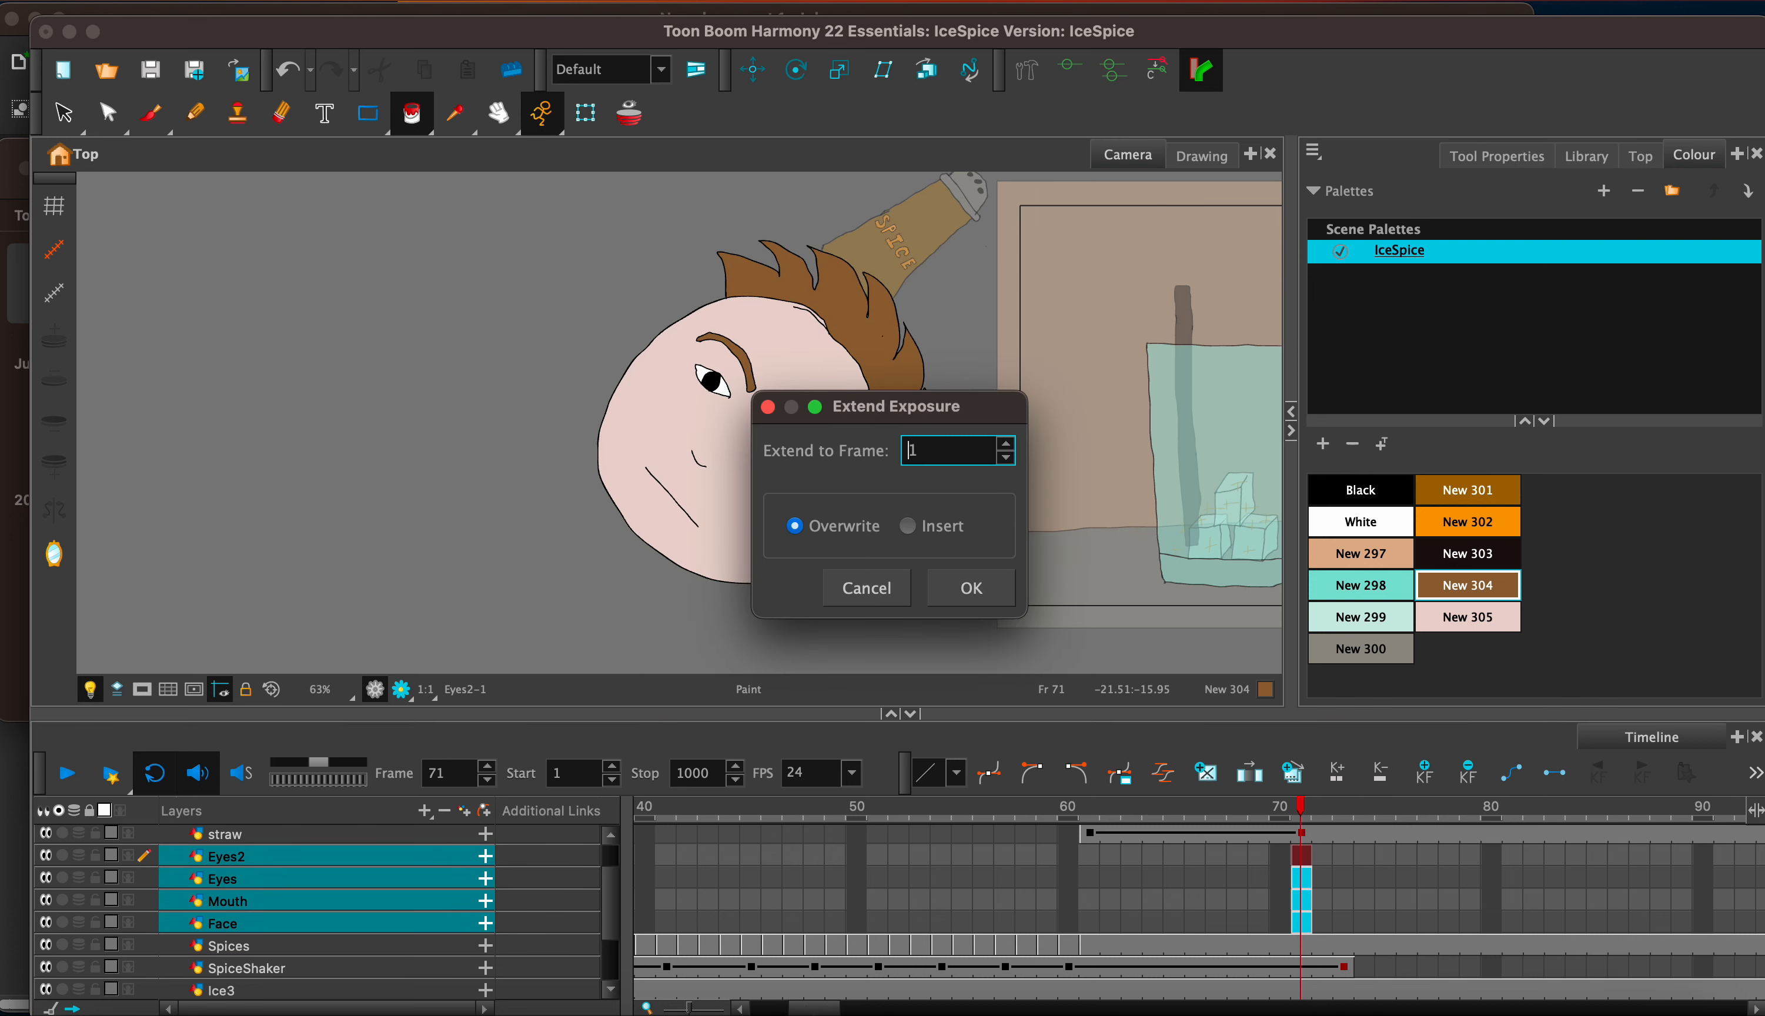
{"action": "type", "text": "10009"}
{"action": "key", "text": "Return"}
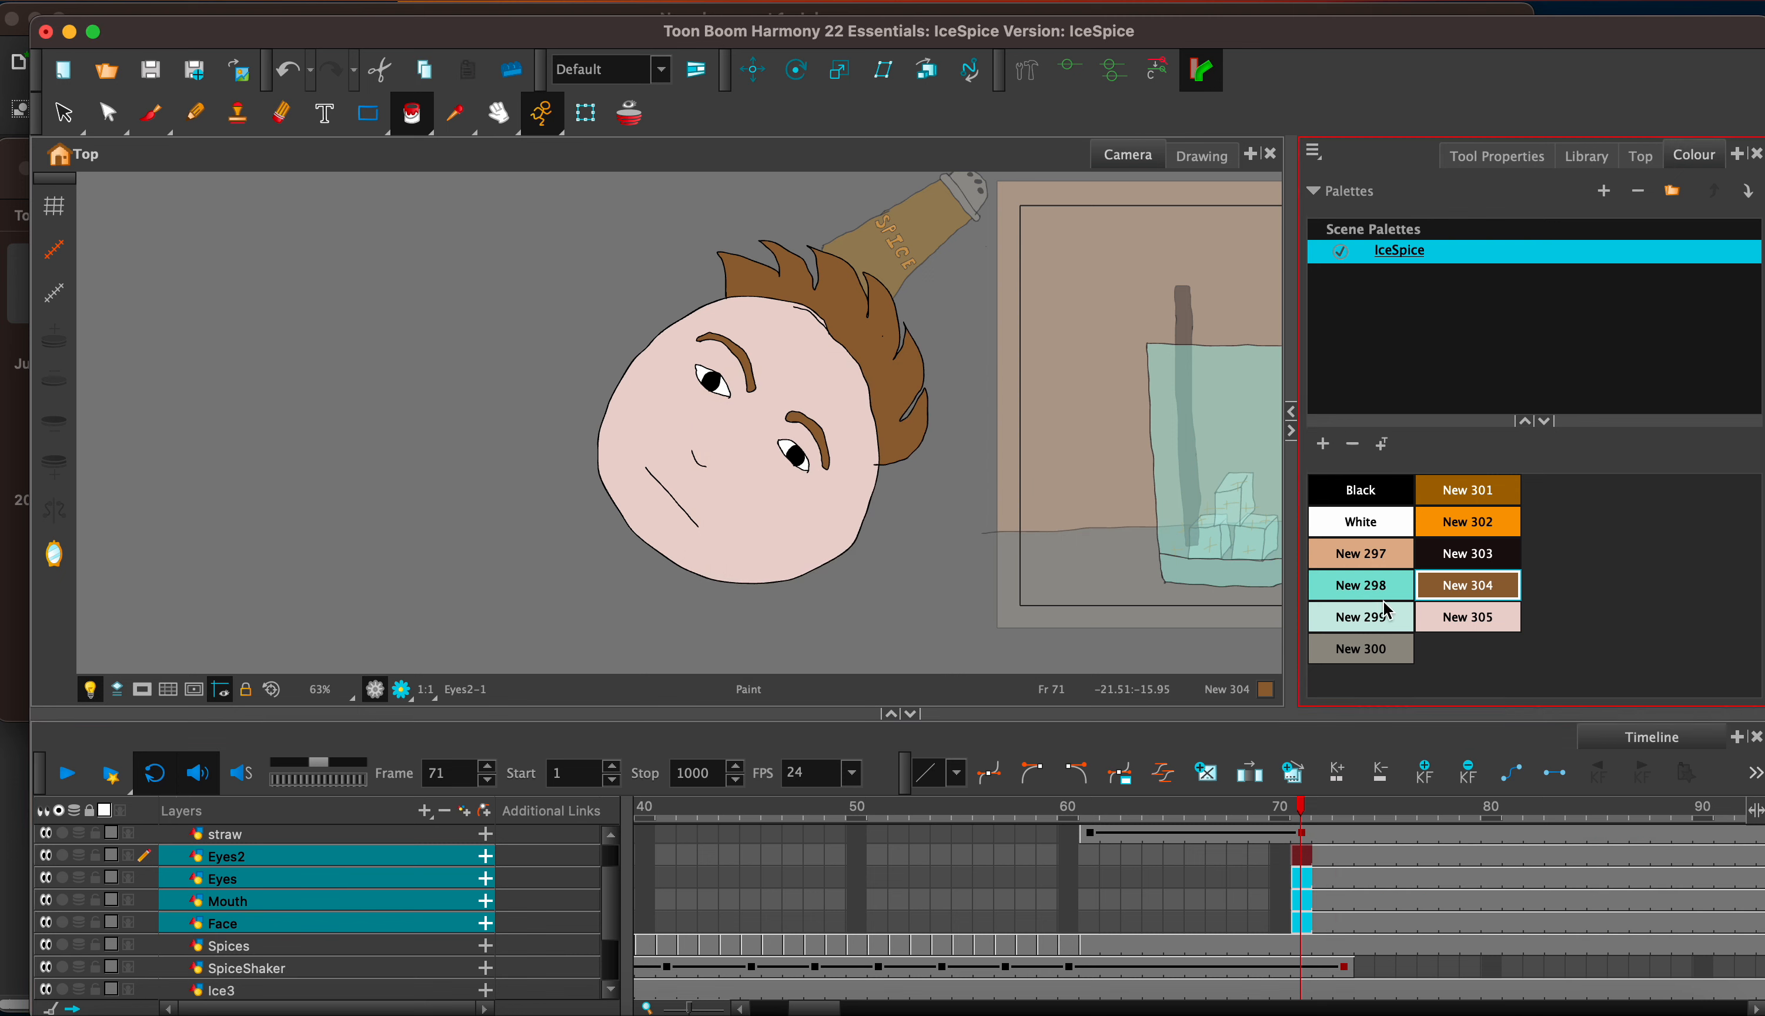
{"action": "left_click", "coordinate": [1428, 789]}
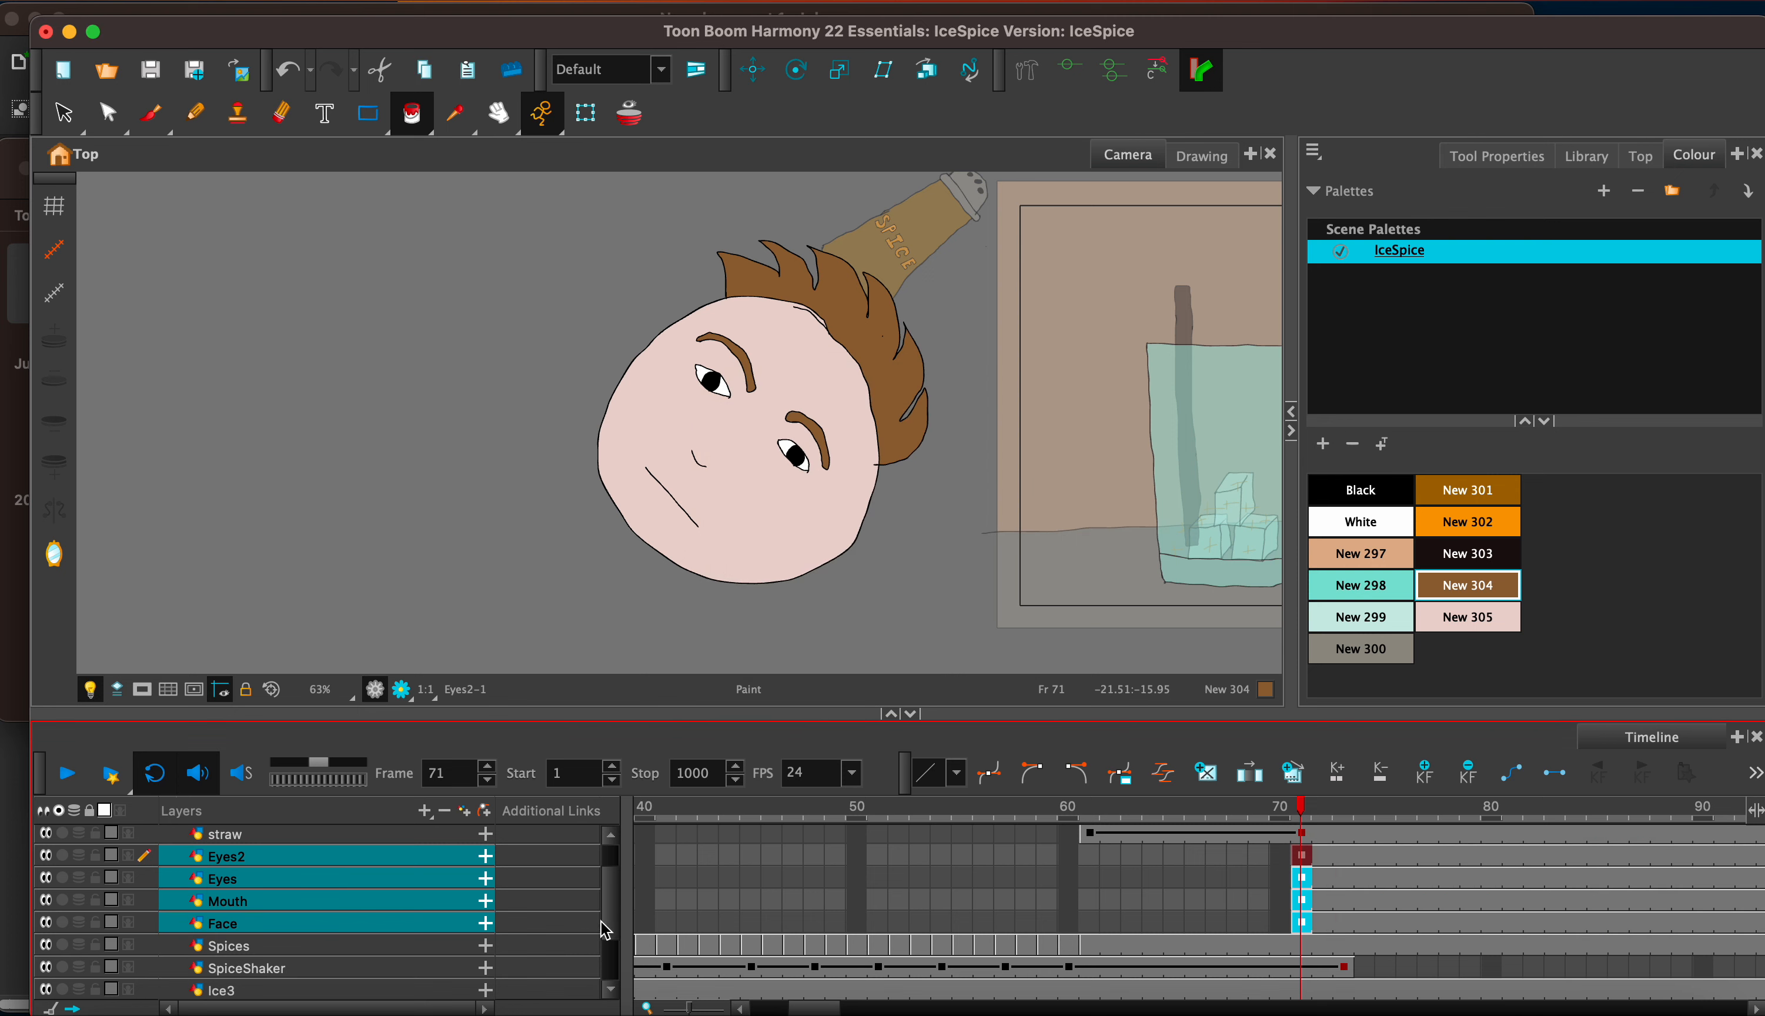
Step: Parent the Eyes2, Eyes and Mouth layers to the Face layer
{"action": "scroll", "coordinate": [613, 926], "scroll_direction": "up", "scroll_amount": 2}
{"action": "left_click", "coordinate": [284, 967]}
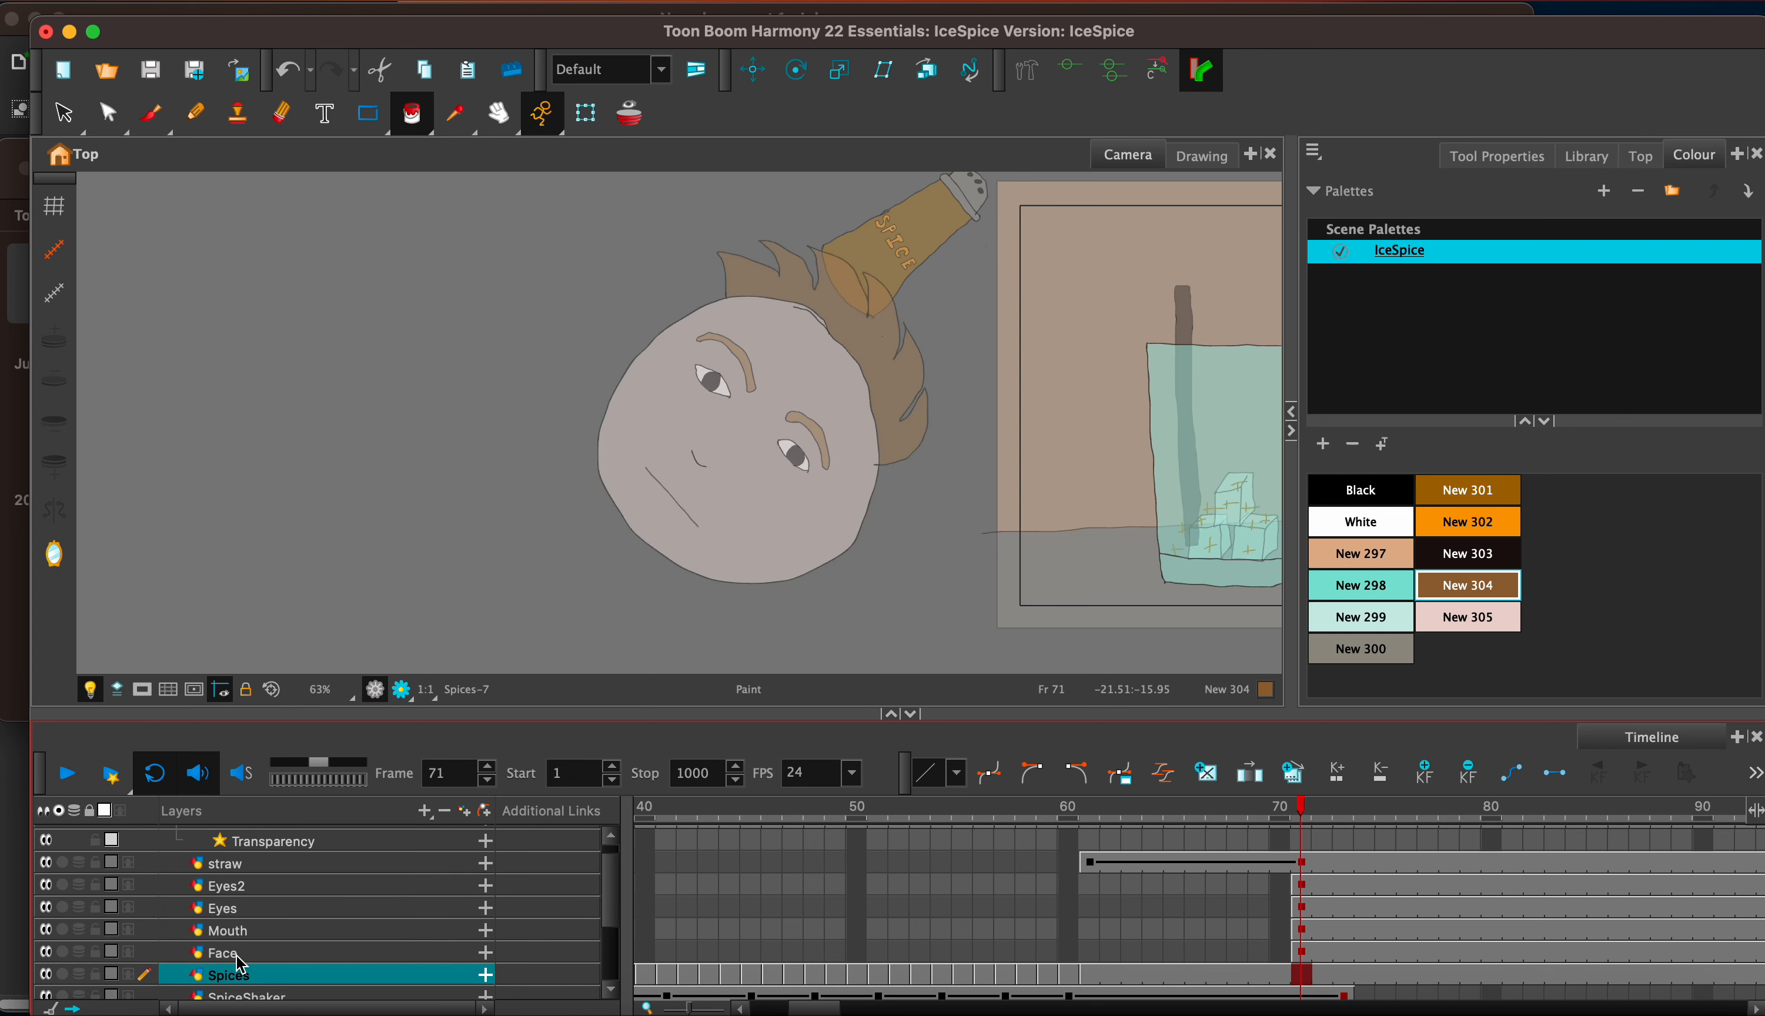
{"action": "left_click", "coordinate": [238, 954]}
{"action": "left_click", "coordinate": [235, 885]}
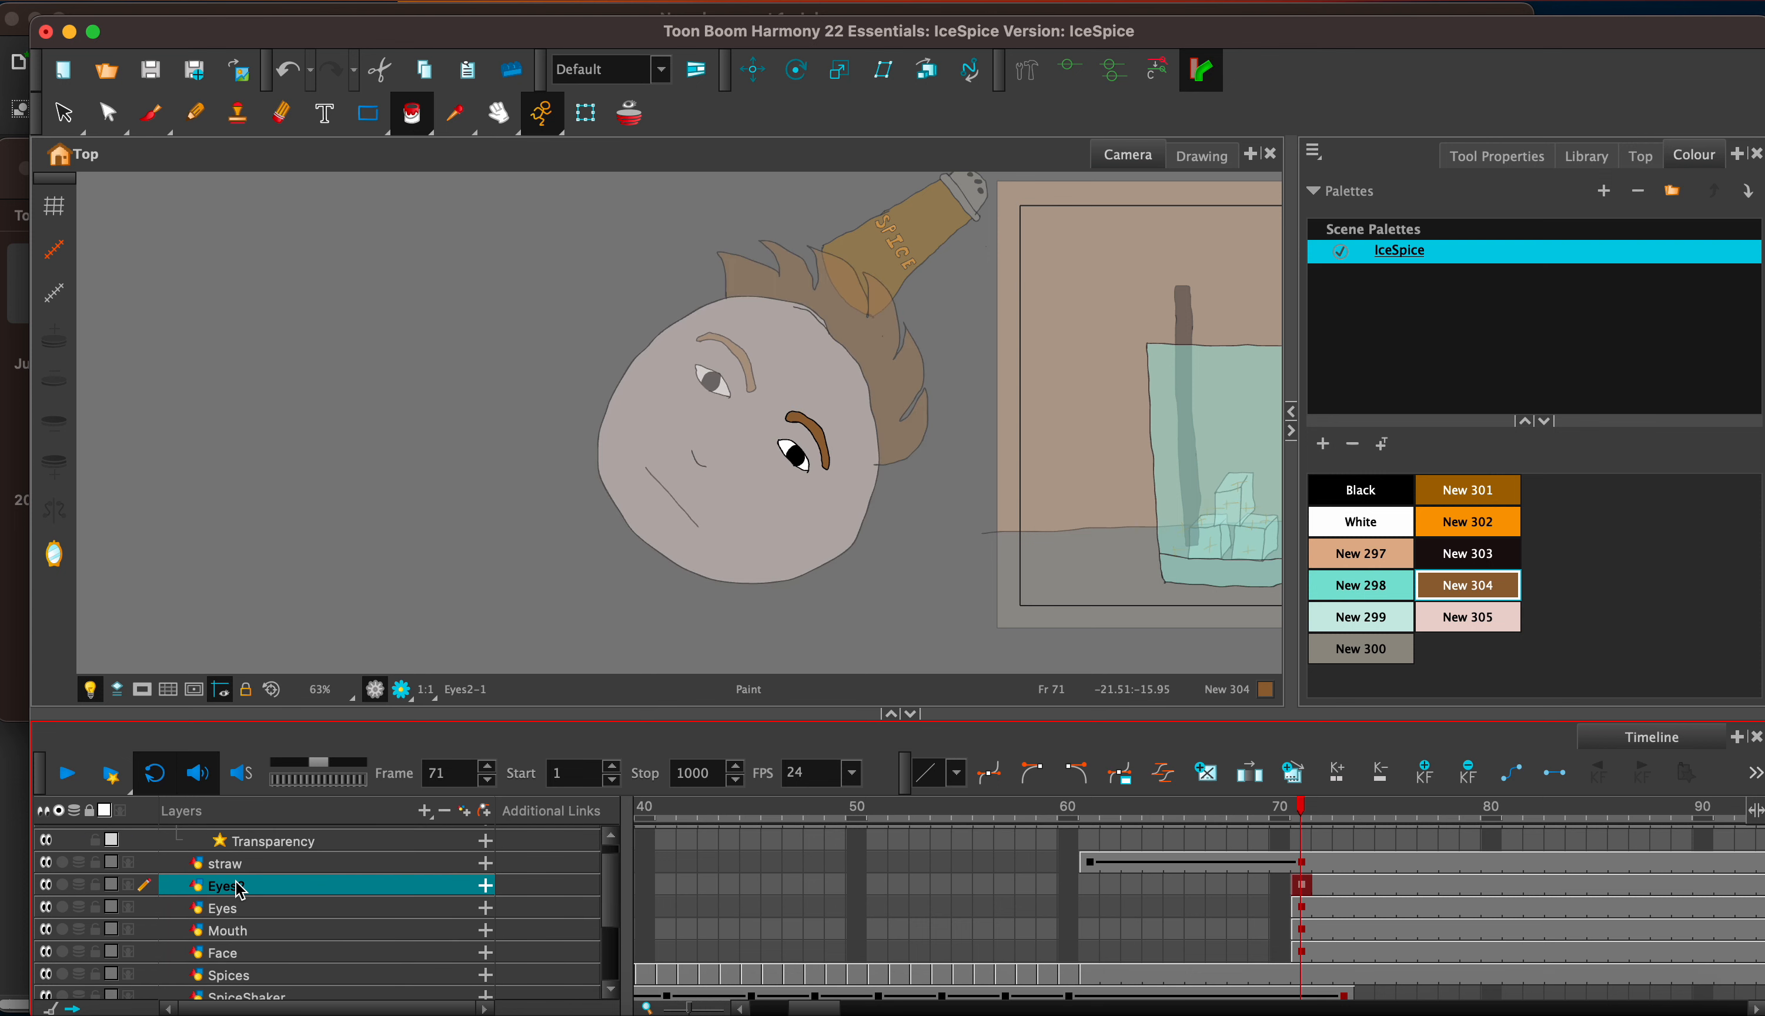
{"action": "left_click", "coordinate": [242, 934]}
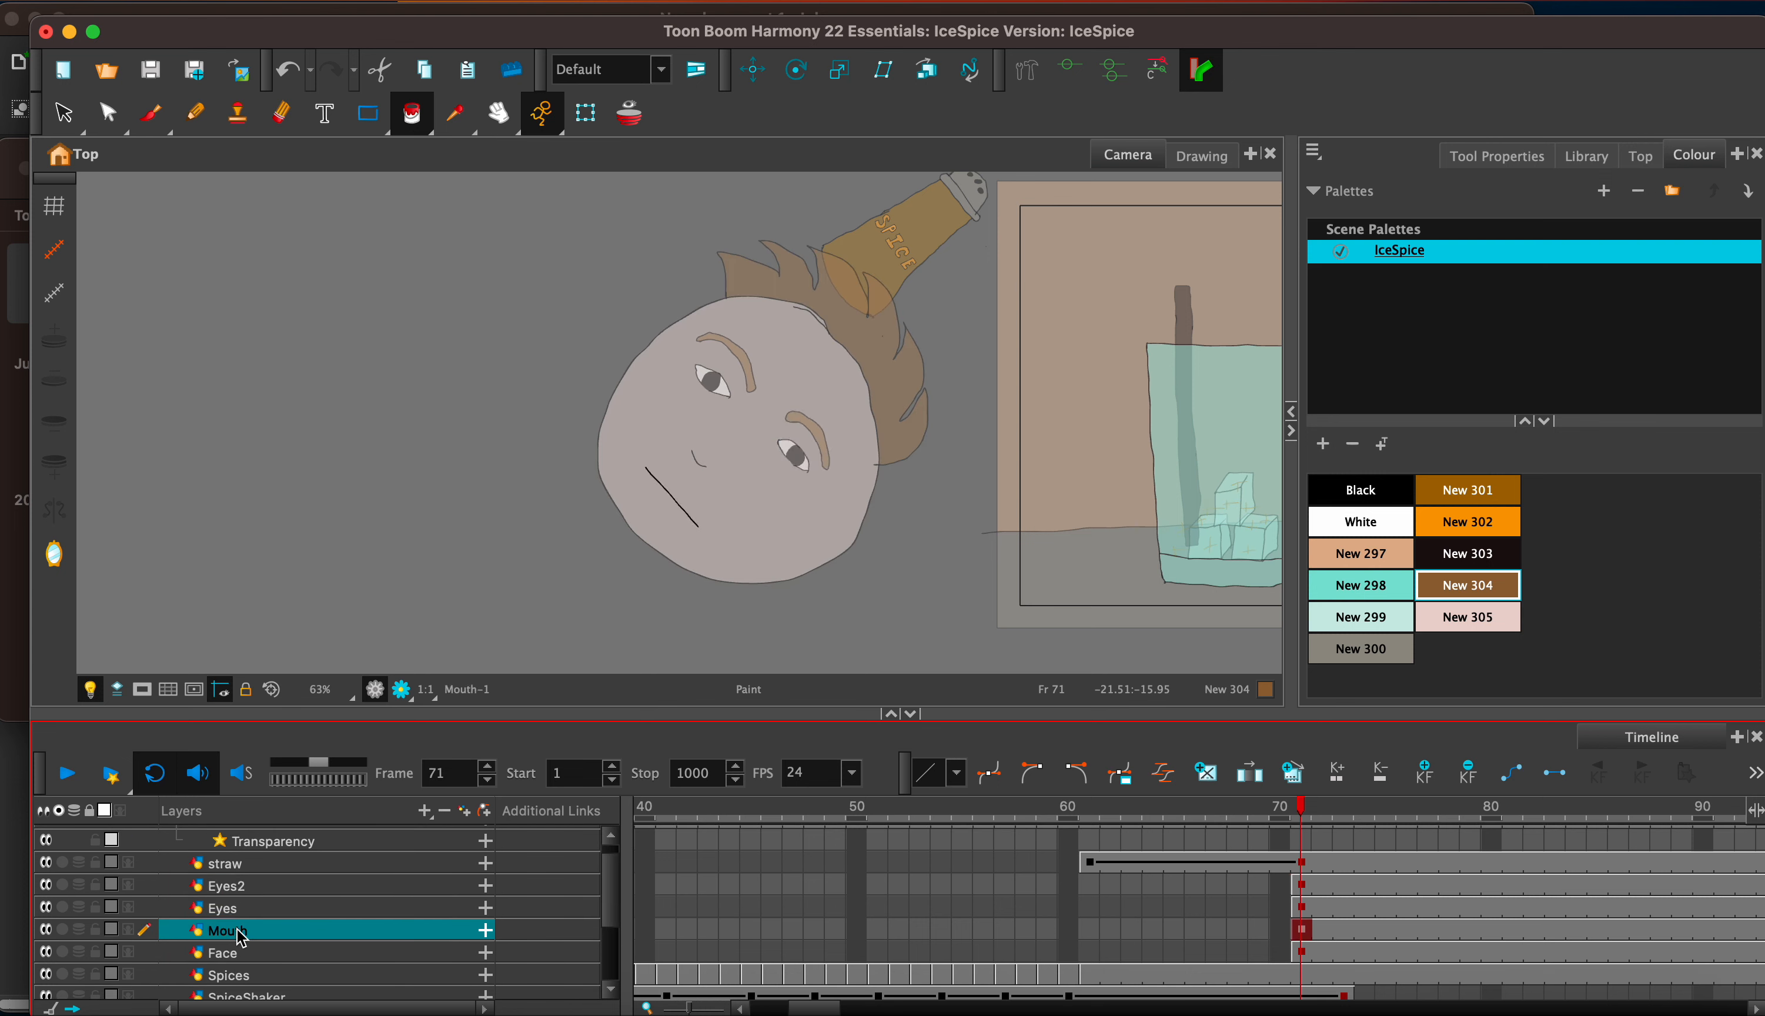
{"action": "left_click", "coordinate": [246, 888], "text": "shift"}
{"action": "left_click_drag", "start_coordinate": [245, 904], "coordinate": [270, 962]}
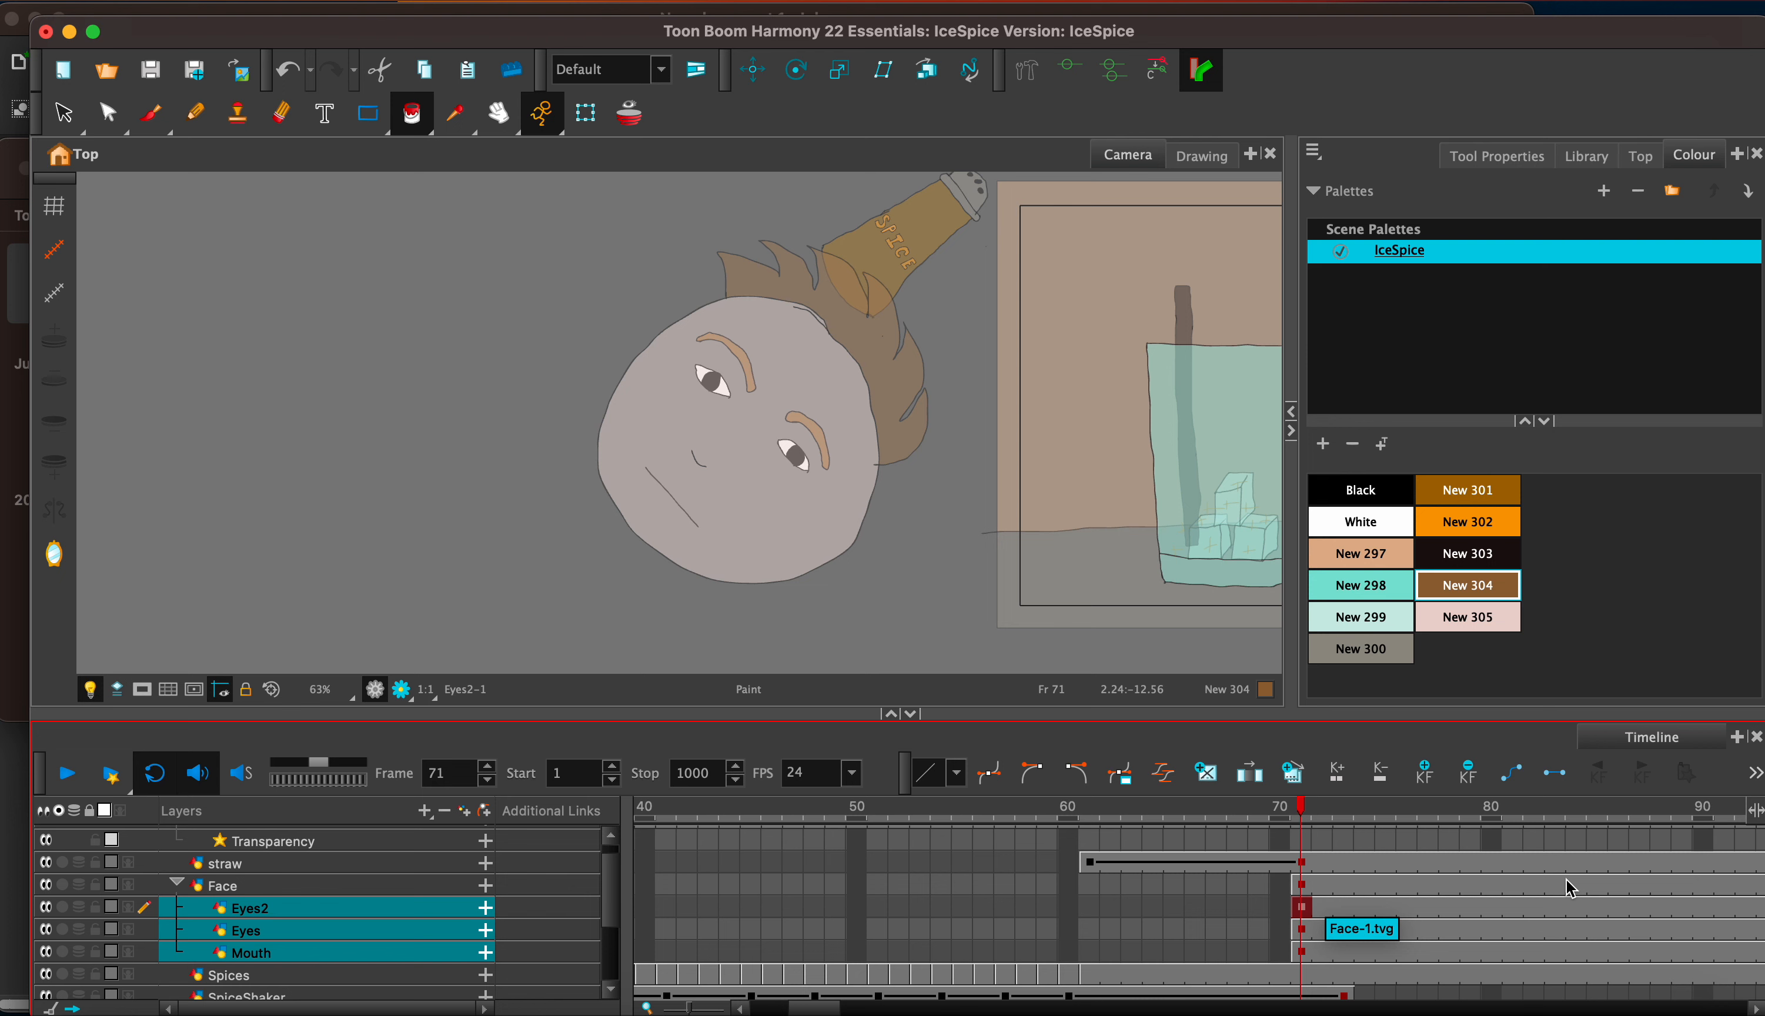
Step: Check the Face drawing with the light table off and on, and undo the parenting of the eye and mouth layers
{"action": "left_click", "coordinate": [267, 892]}
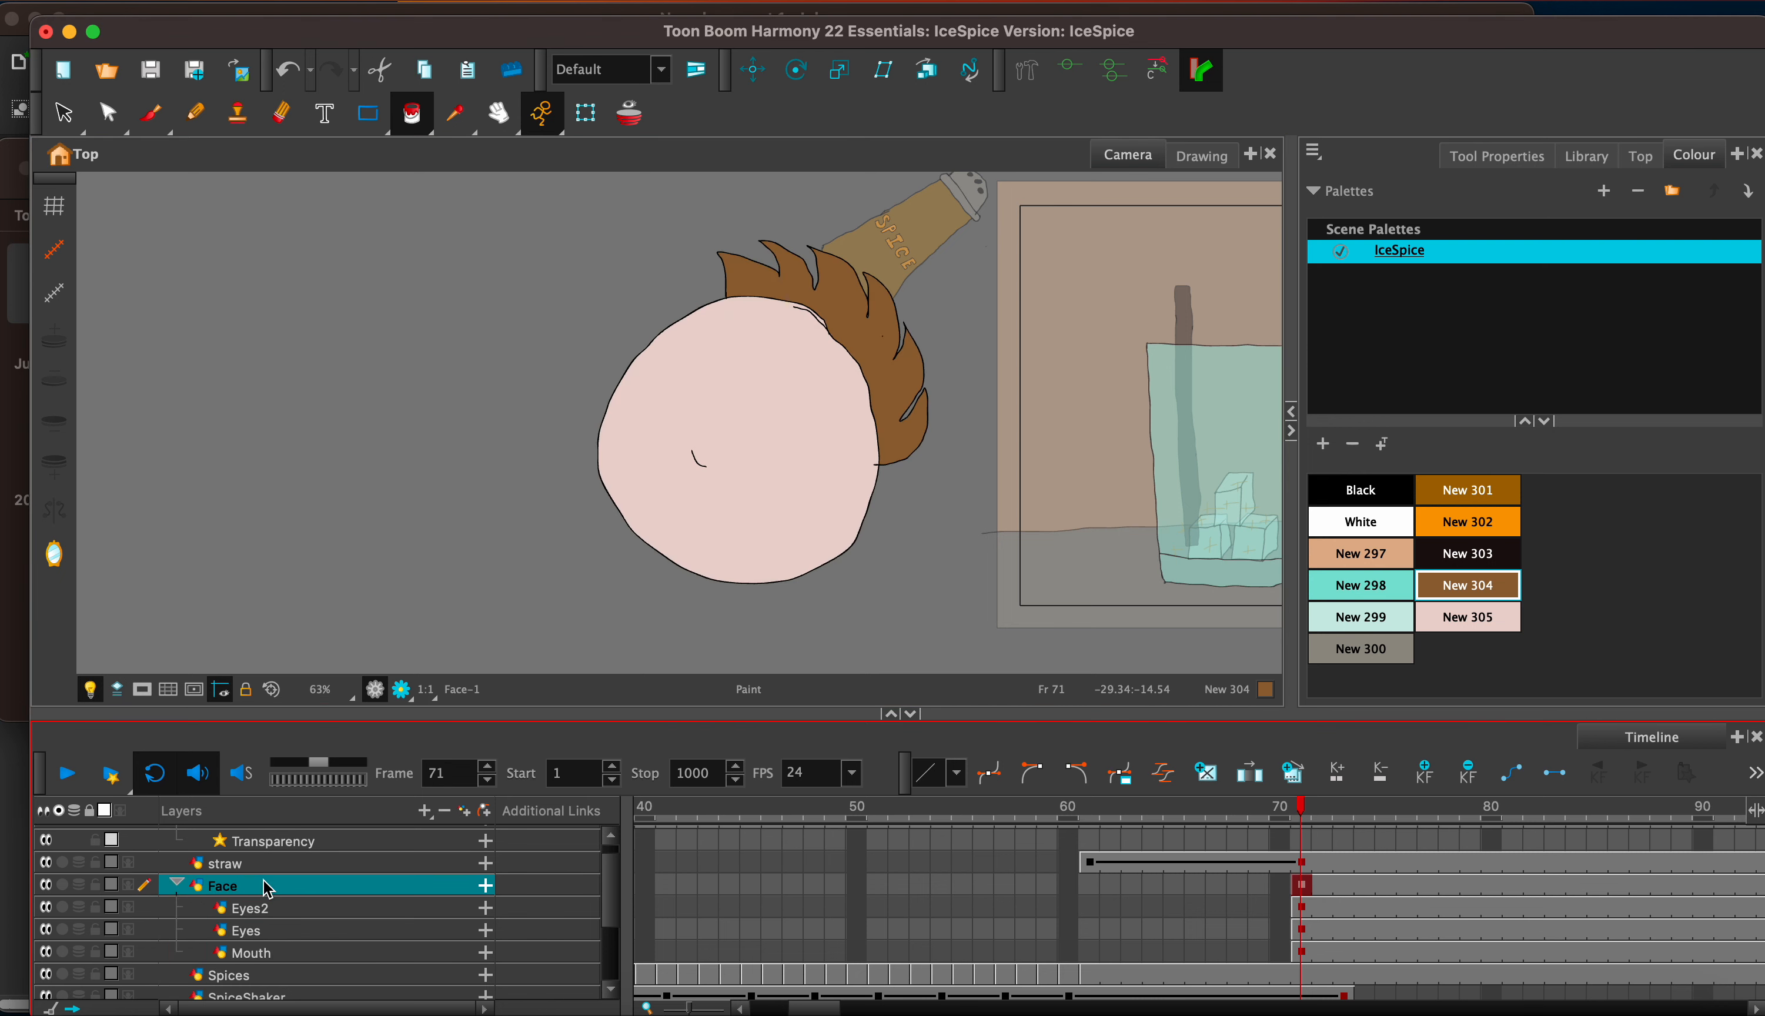
{"action": "left_click", "coordinate": [140, 129]}
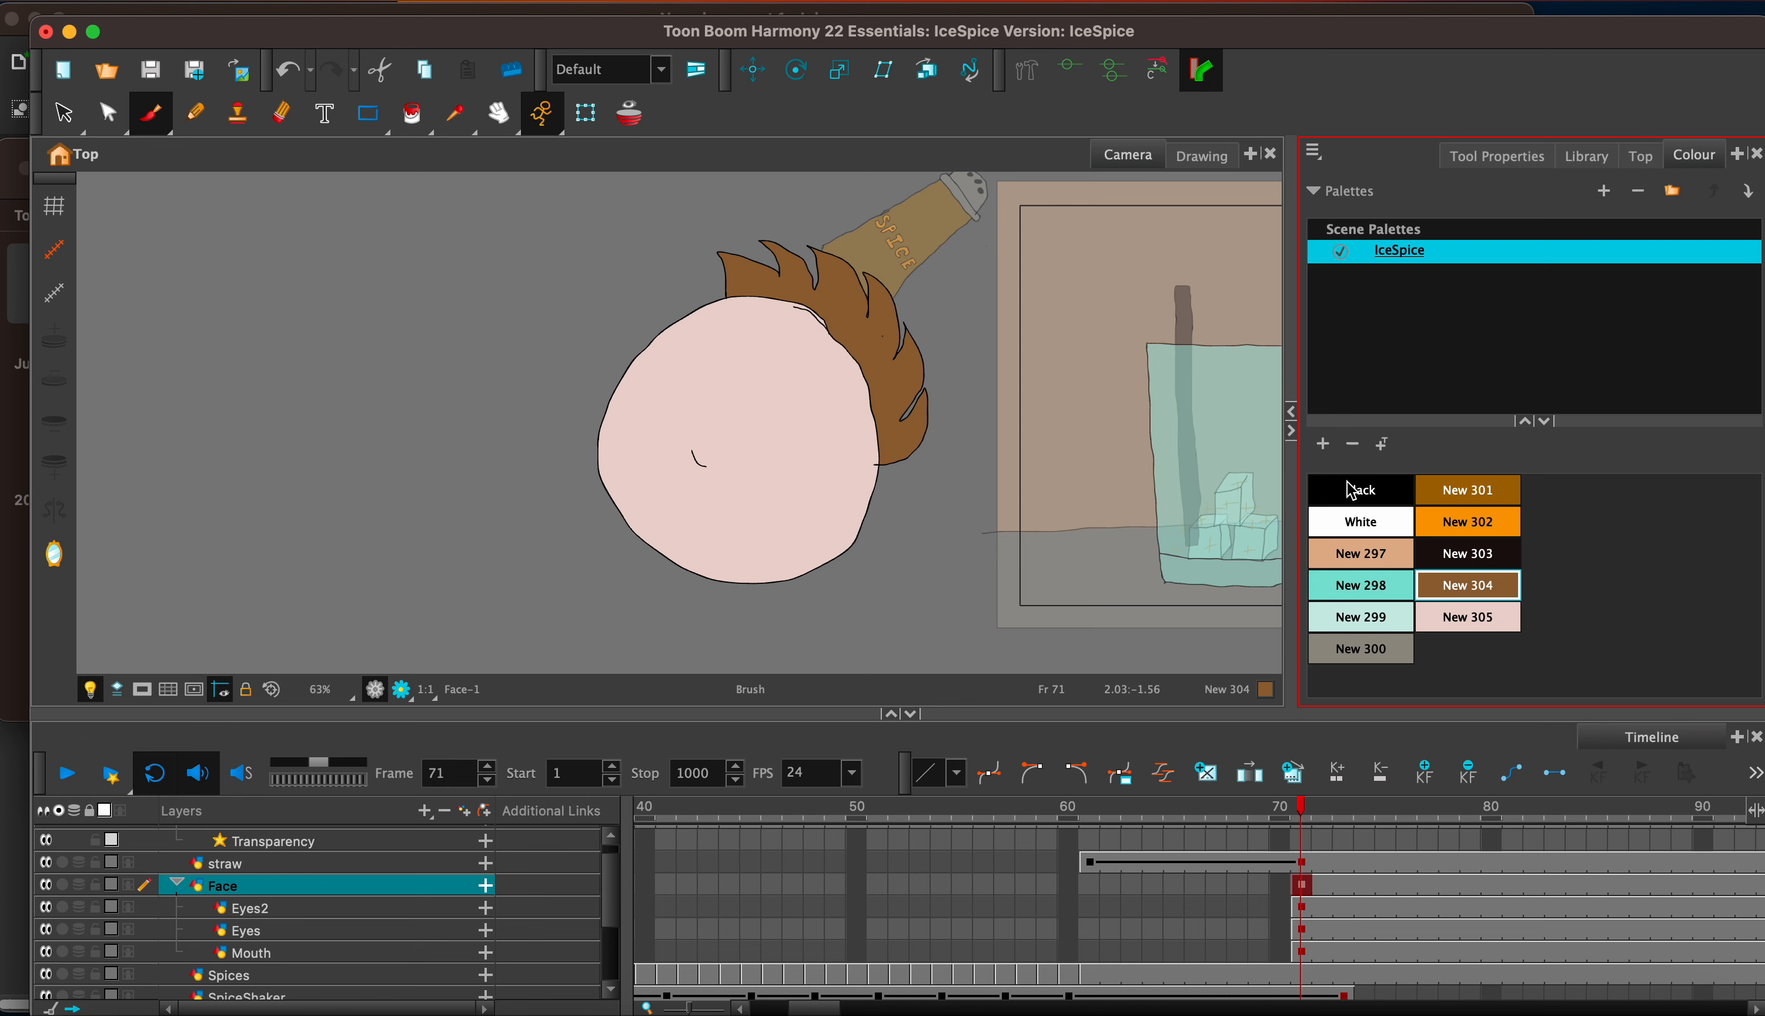
{"action": "left_click", "coordinate": [90, 691]}
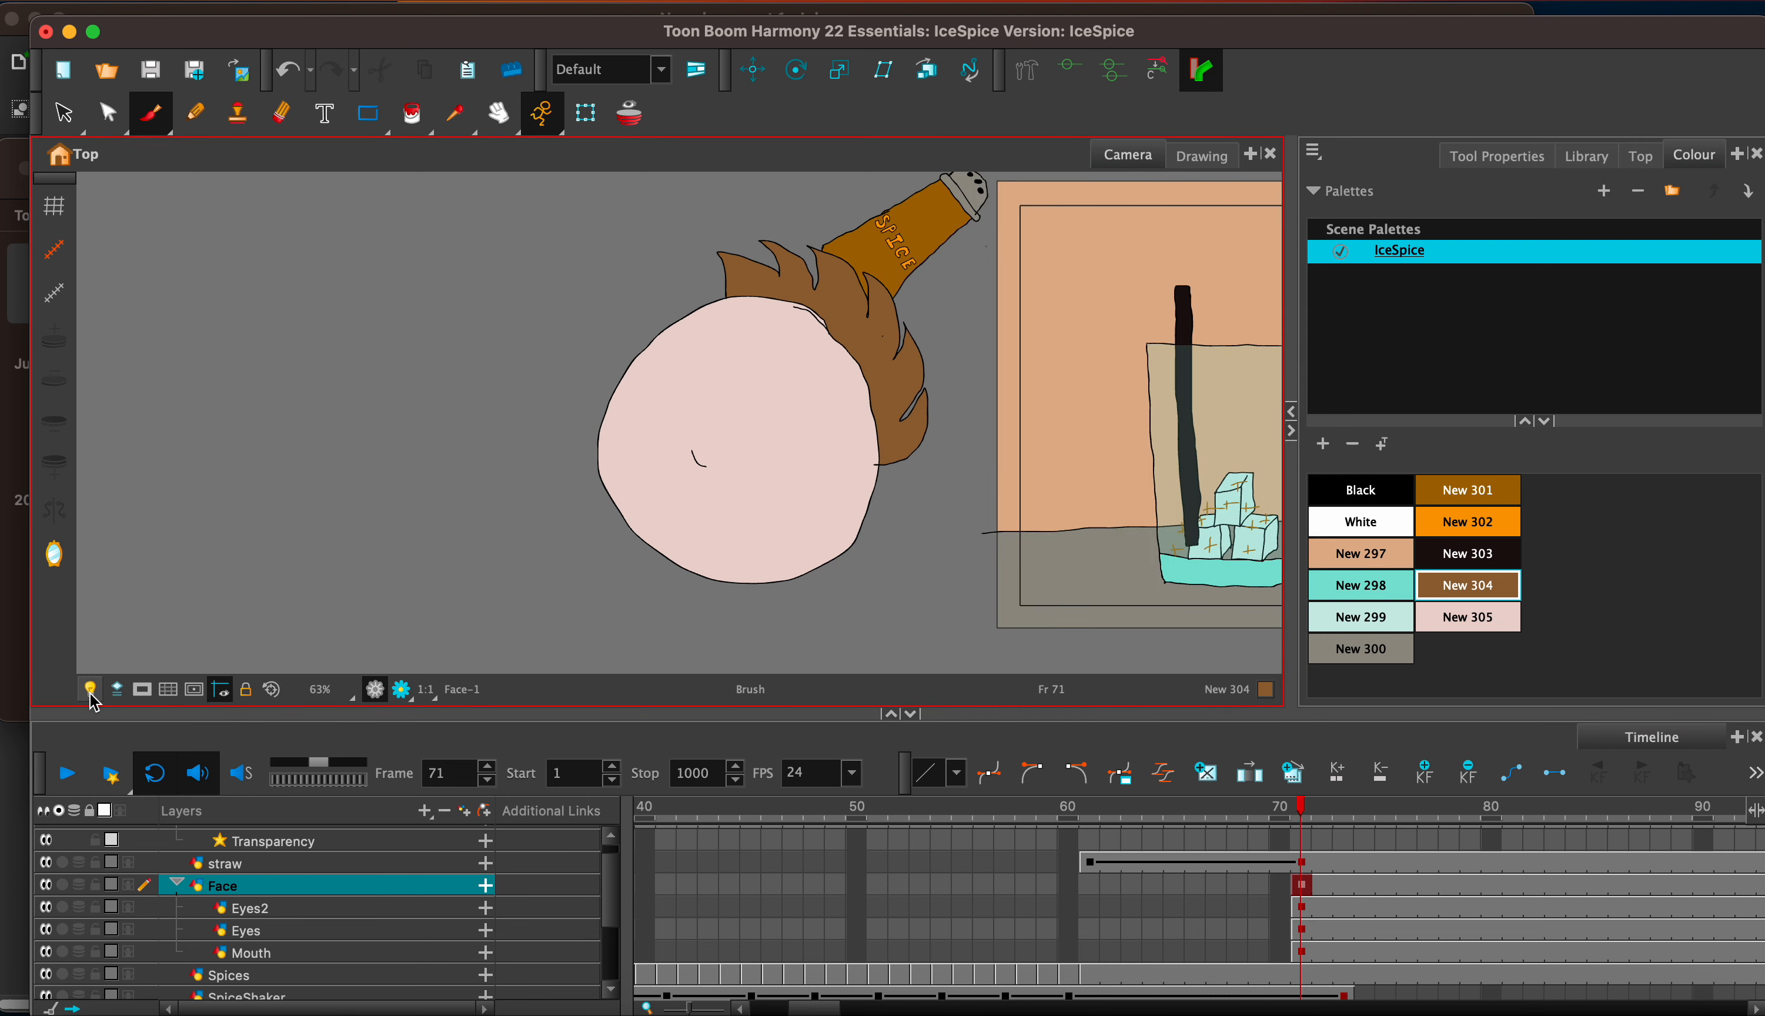
{"action": "left_click", "coordinate": [91, 696]}
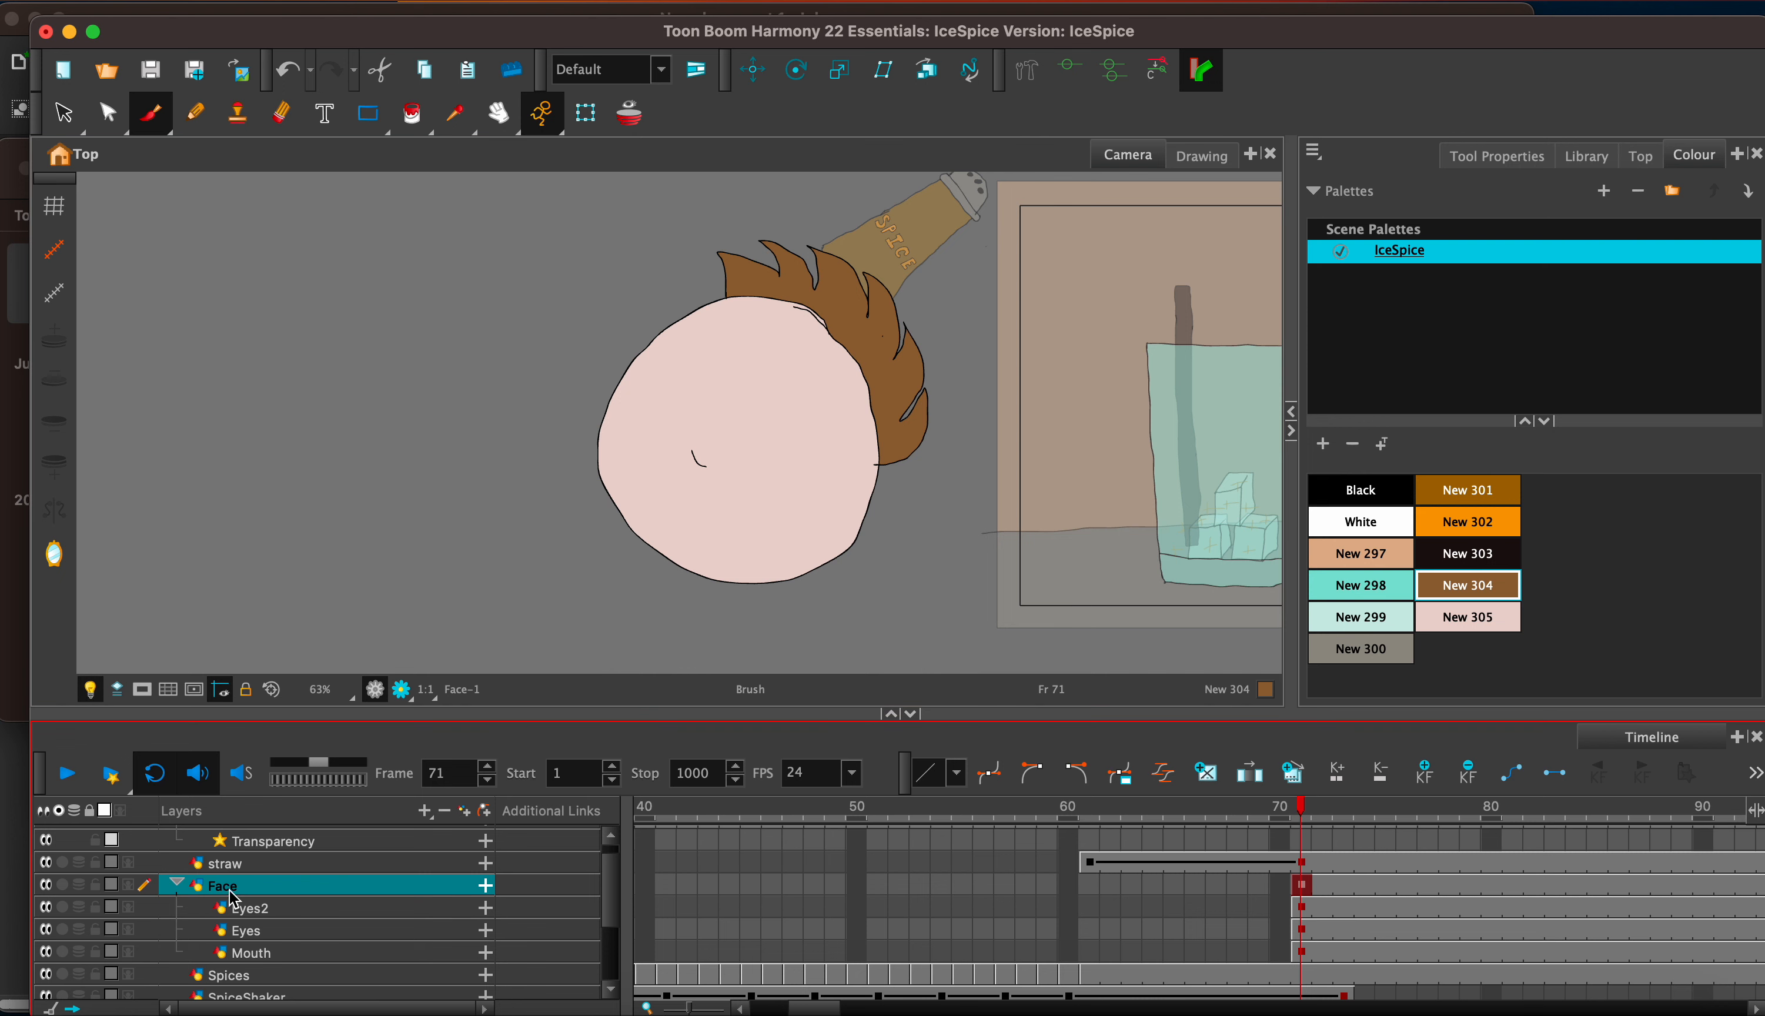
{"action": "key", "text": "super+z"}
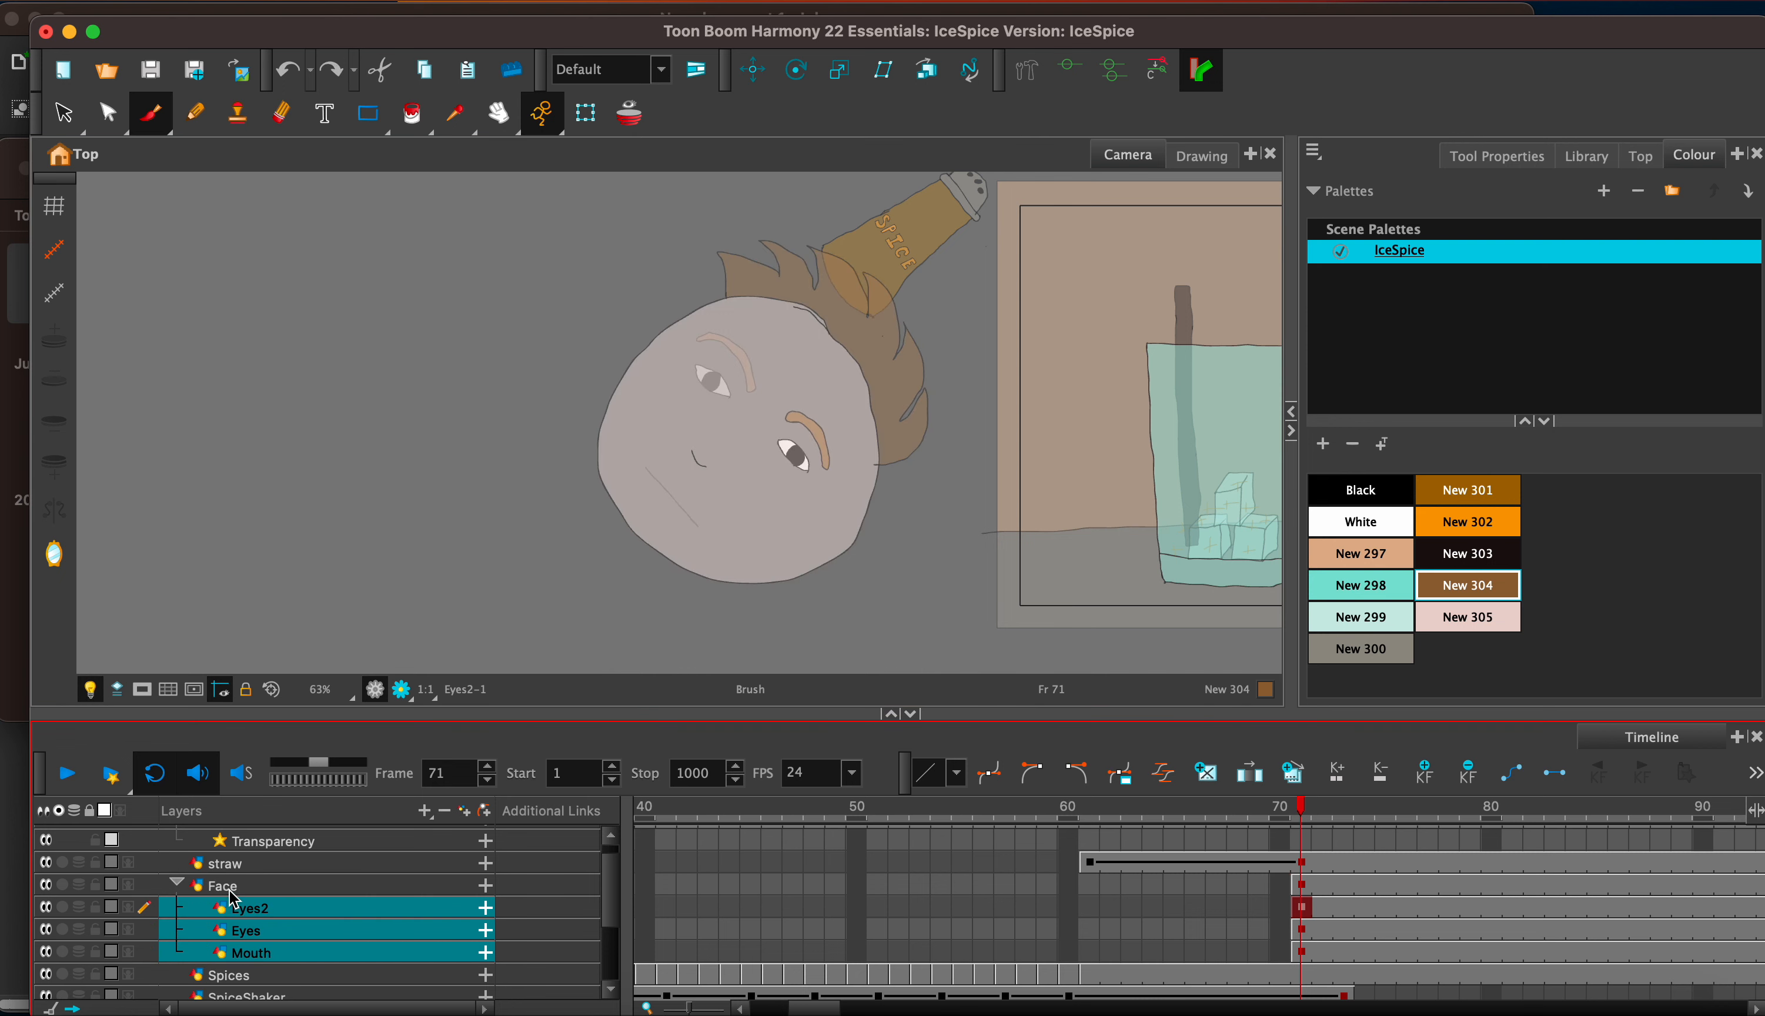
{"action": "key", "text": "super+z"}
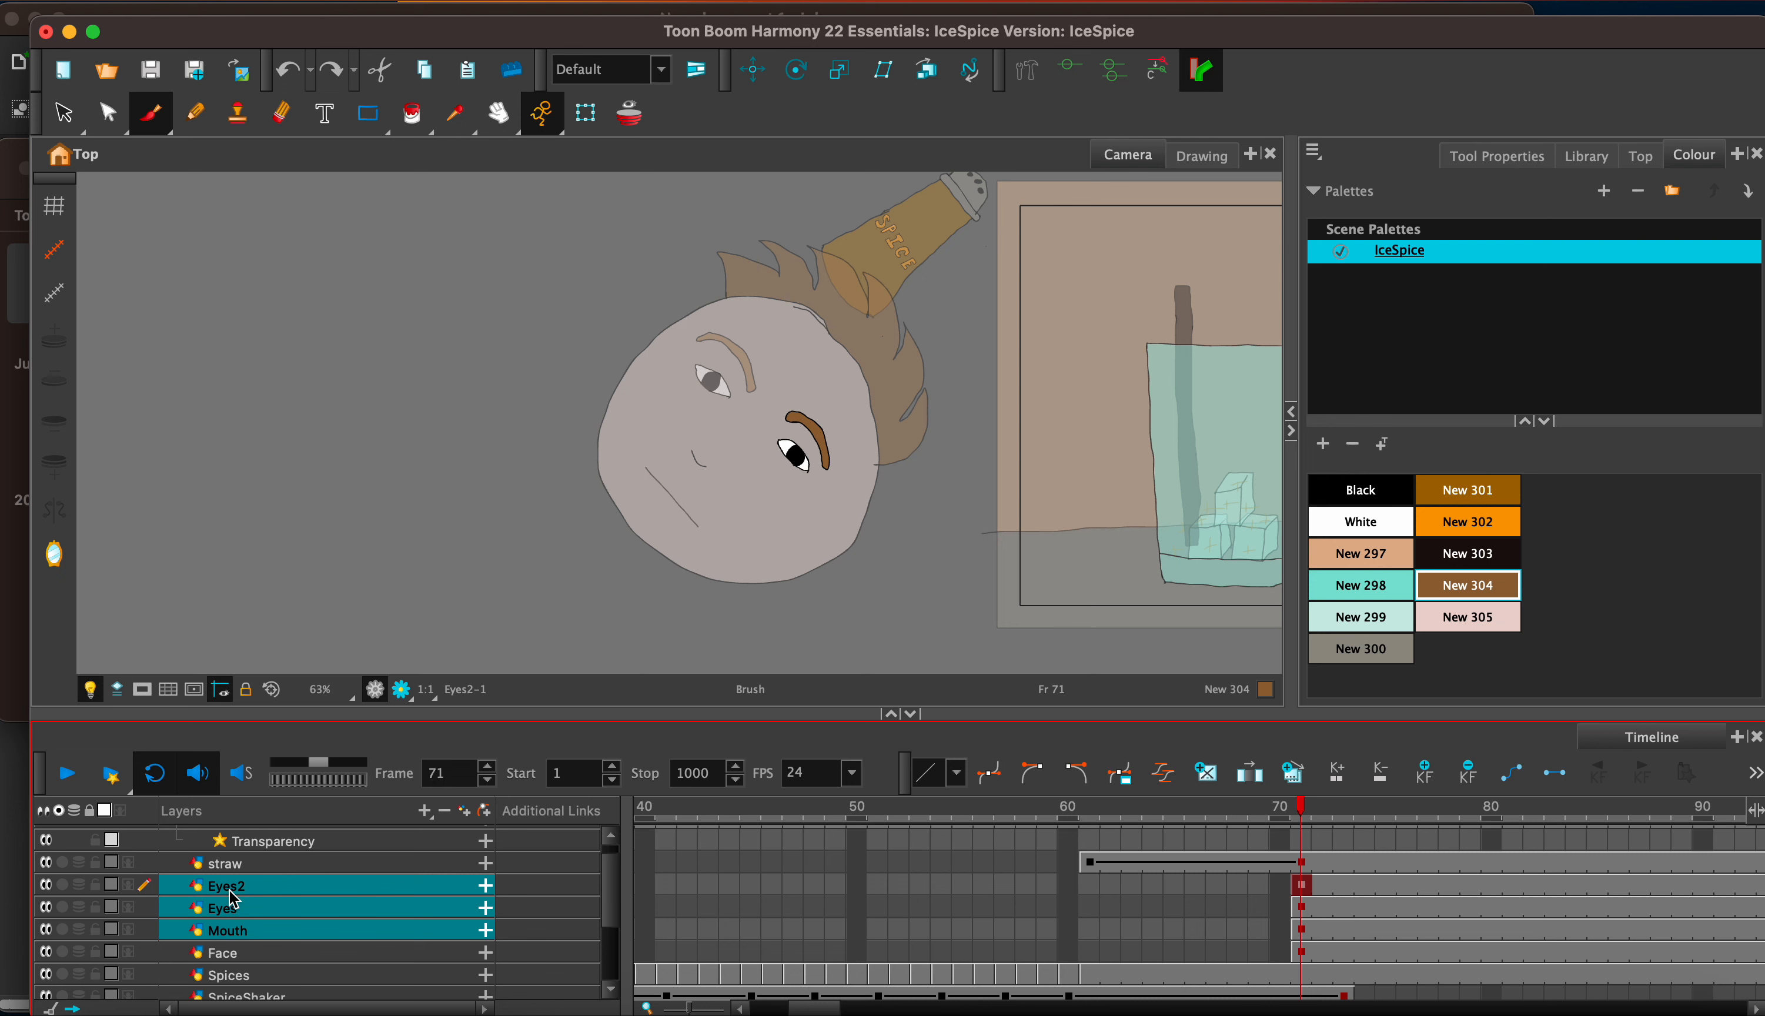
Step: On the Face layer, draw the character's neck and rounded collar outline with the Brush in Black
{"action": "left_click", "coordinate": [246, 958]}
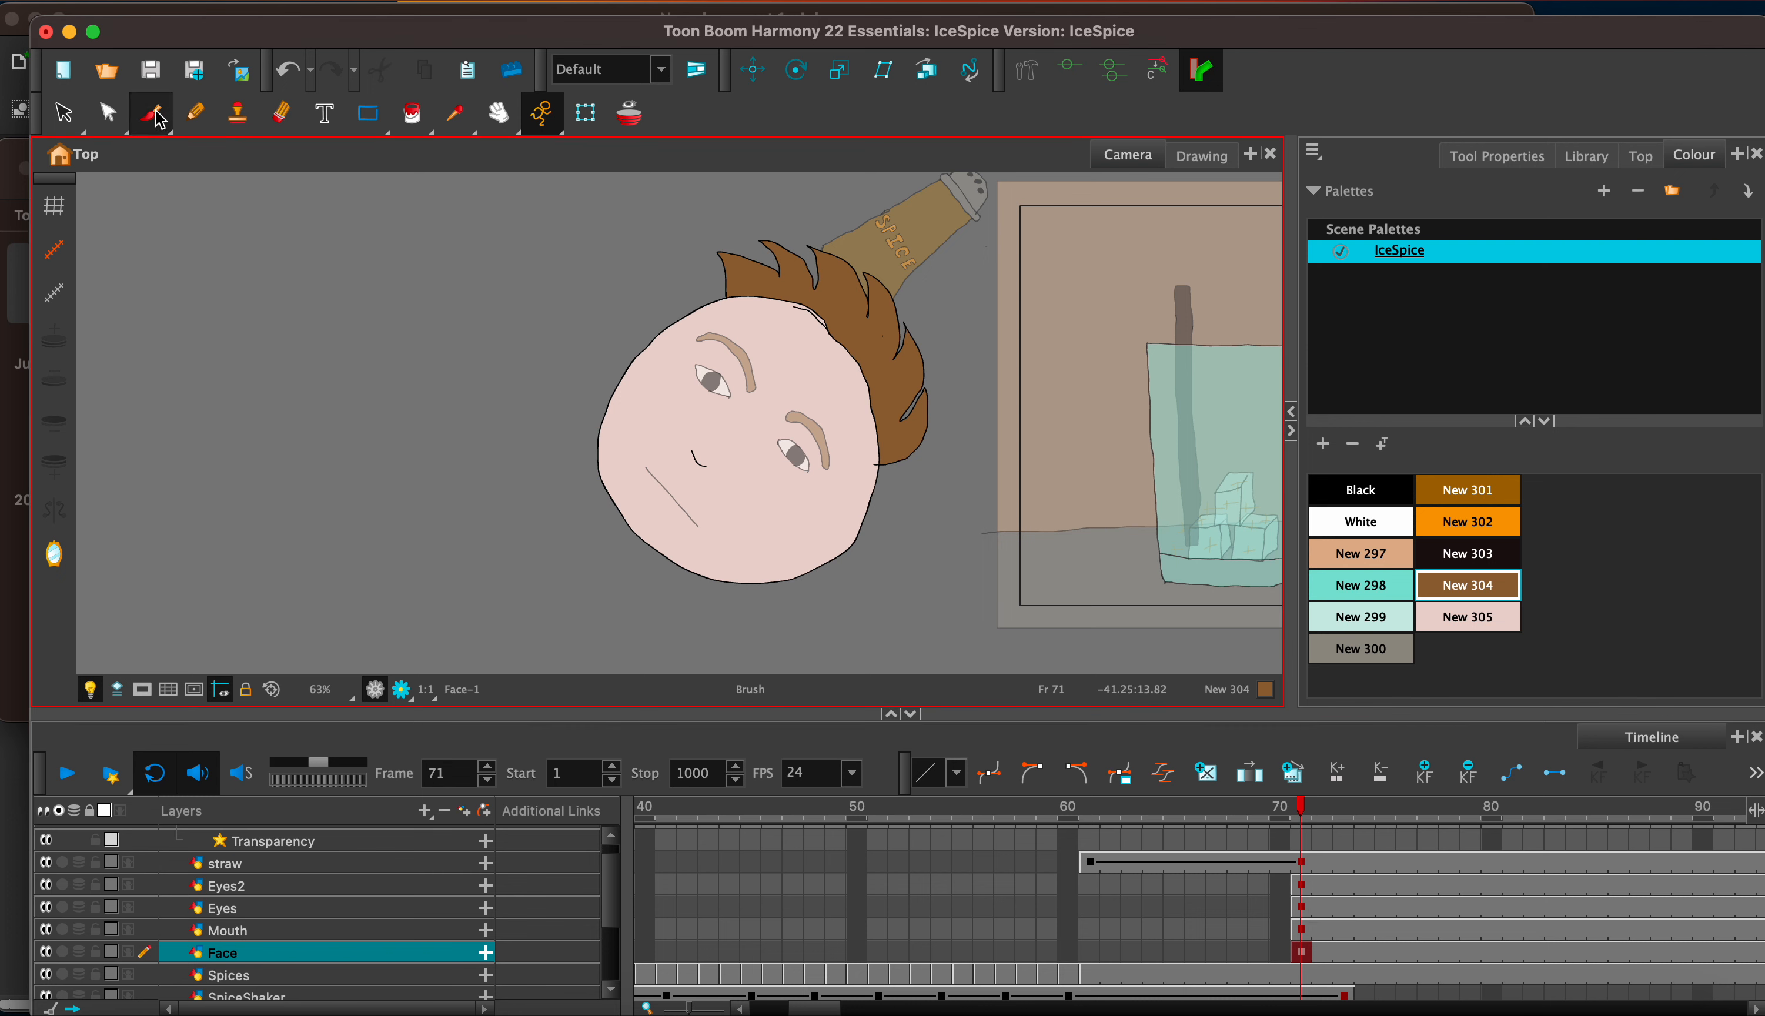
{"action": "left_click", "coordinate": [1336, 494]}
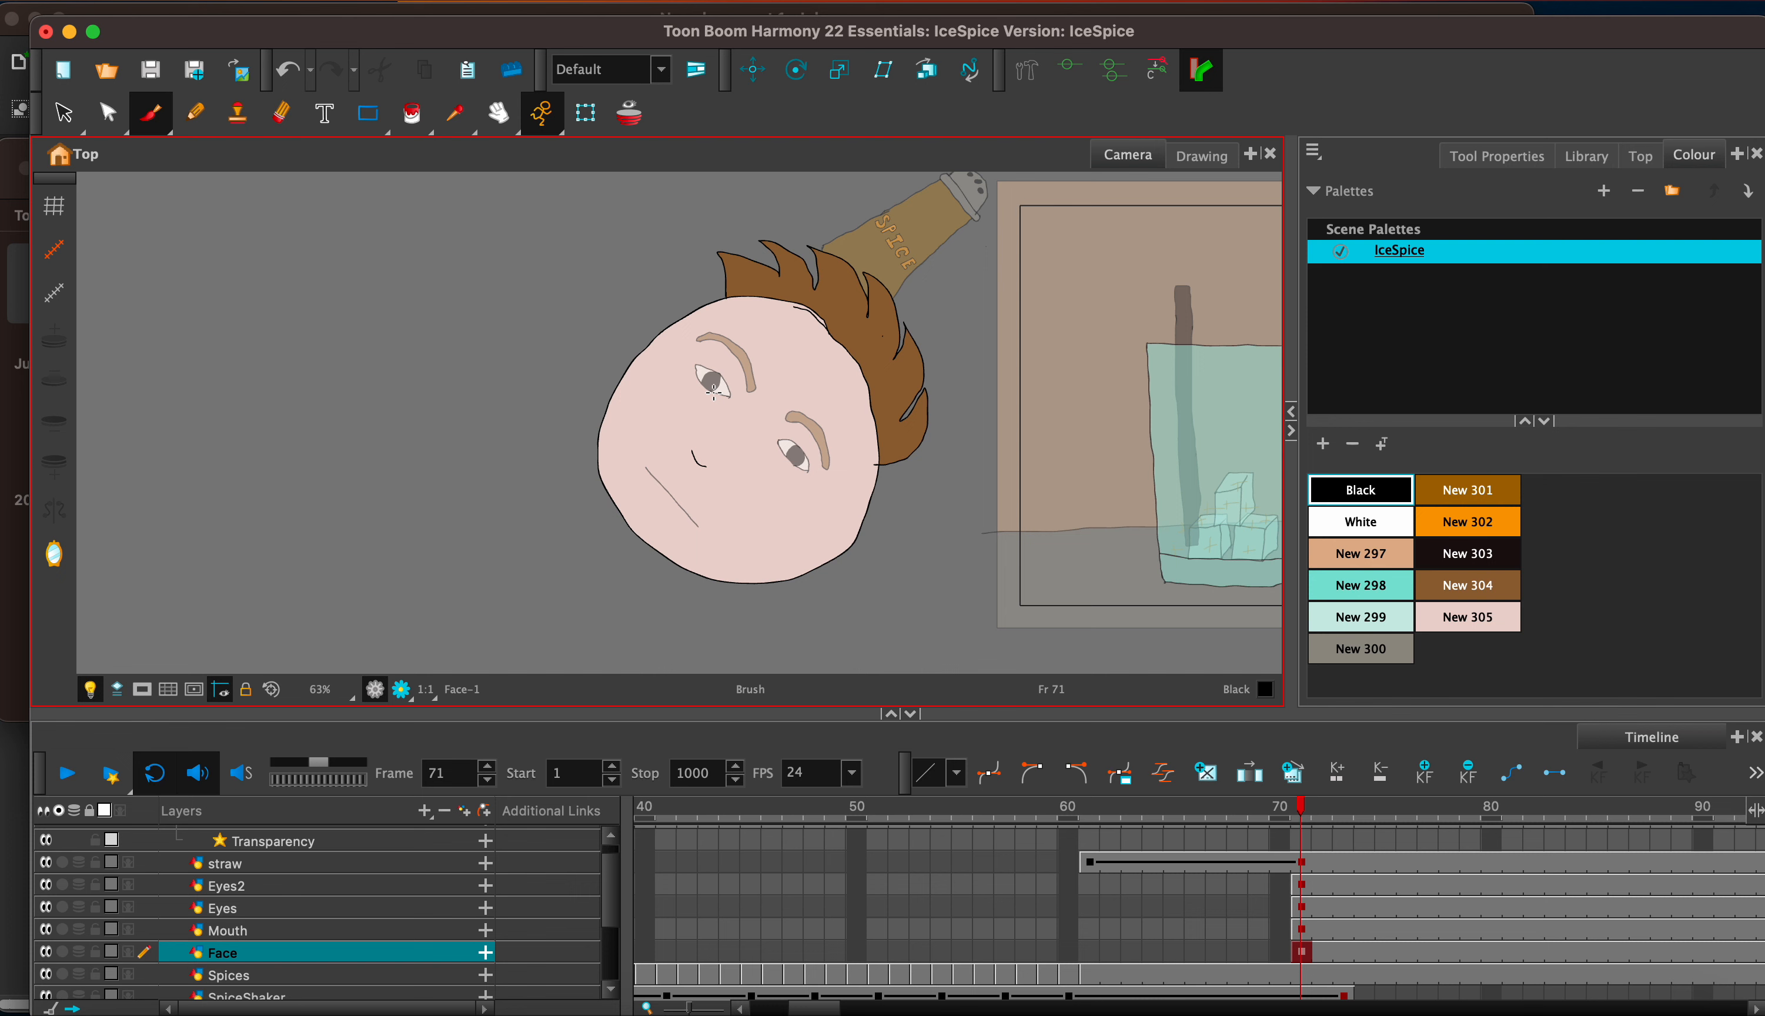
{"action": "left_click_drag", "start_coordinate": [605, 479], "coordinate": [516, 492]}
{"action": "left_click_drag", "start_coordinate": [634, 533], "coordinate": [572, 587]}
{"action": "mouse_move", "coordinate": [477, 416]}
{"action": "left_mouse_down"}
{"action": "mouse_move", "coordinate": [518, 501]}
{"action": "mouse_move", "coordinate": [503, 553]}
{"action": "mouse_move", "coordinate": [530, 593]}
{"action": "left_mouse_up"}
{"action": "key", "text": "super+z"}
Step: Draw the outline of both shoulders around the neck and close it with a long slanted line across the chest
{"action": "mouse_move", "coordinate": [502, 497]}
{"action": "left_mouse_down"}
{"action": "mouse_move", "coordinate": [481, 575]}
{"action": "mouse_move", "coordinate": [524, 605]}
{"action": "mouse_move", "coordinate": [577, 585]}
{"action": "mouse_move", "coordinate": [604, 641]}
{"action": "left_mouse_up"}
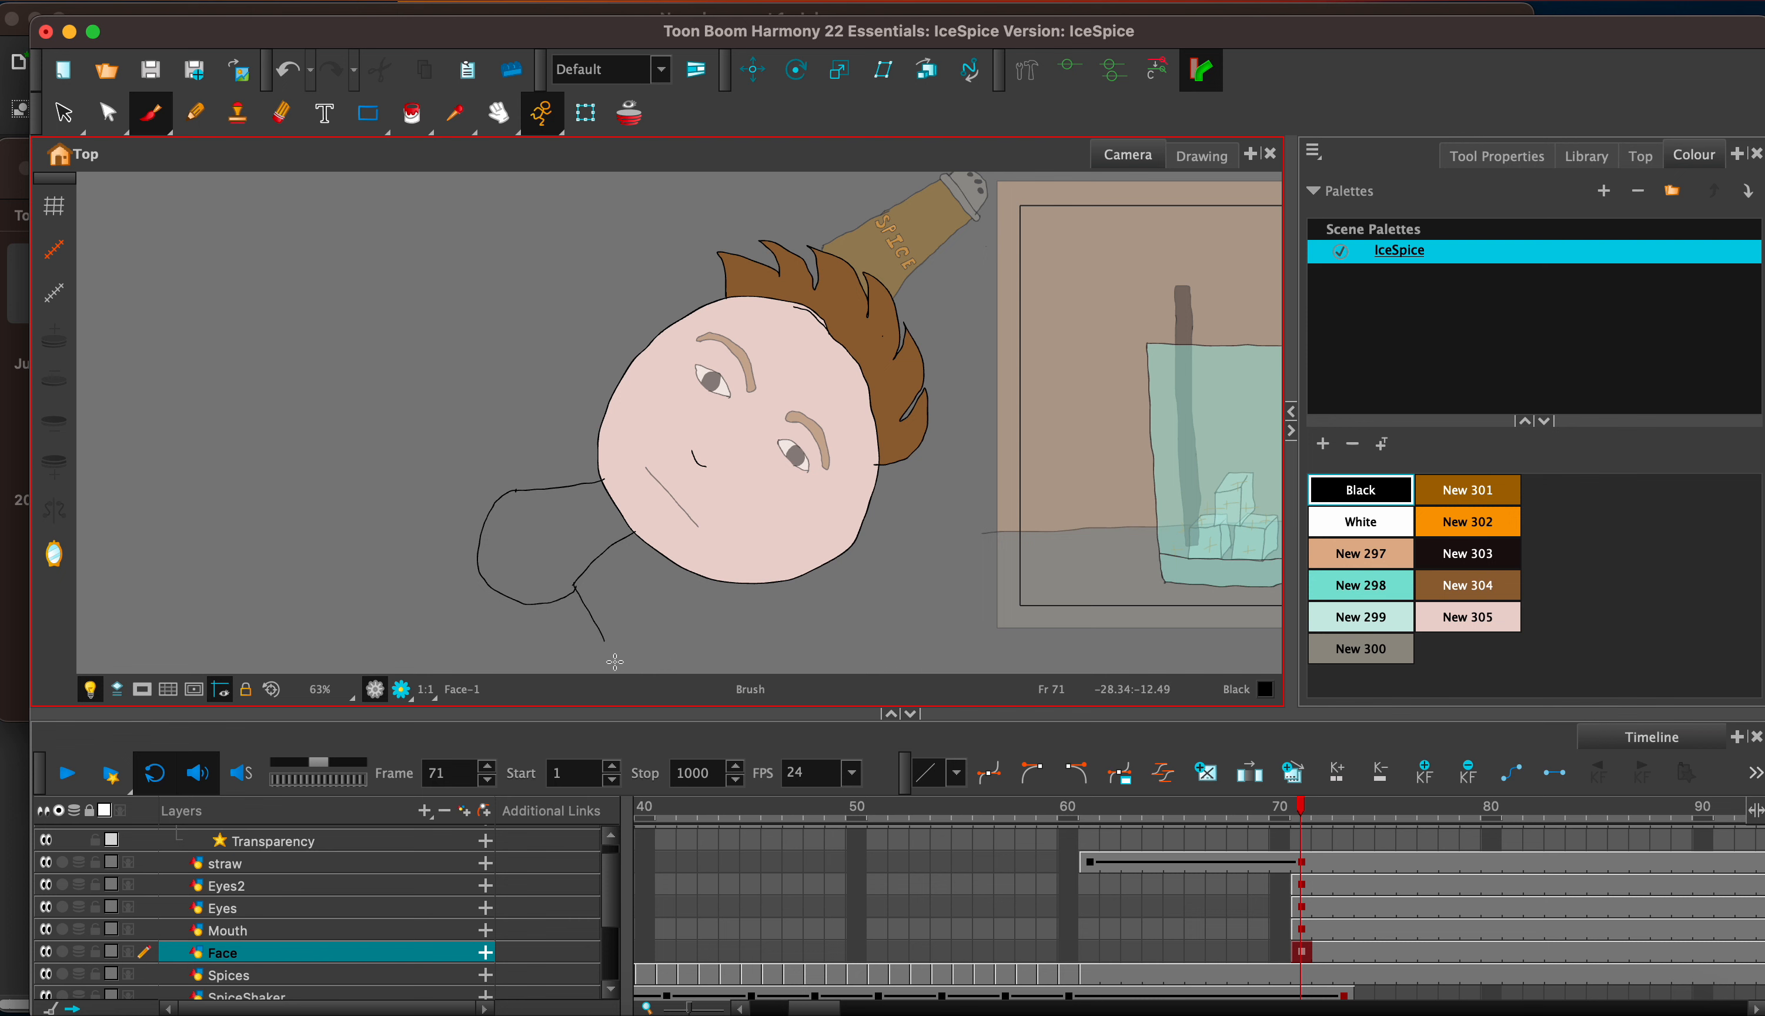
{"action": "mouse_move", "coordinate": [516, 491]}
{"action": "left_mouse_down"}
{"action": "mouse_move", "coordinate": [477, 376]}
{"action": "mouse_move", "coordinate": [332, 363]}
{"action": "left_mouse_up"}
{"action": "left_click_drag", "start_coordinate": [732, 611], "coordinate": [858, 526]}
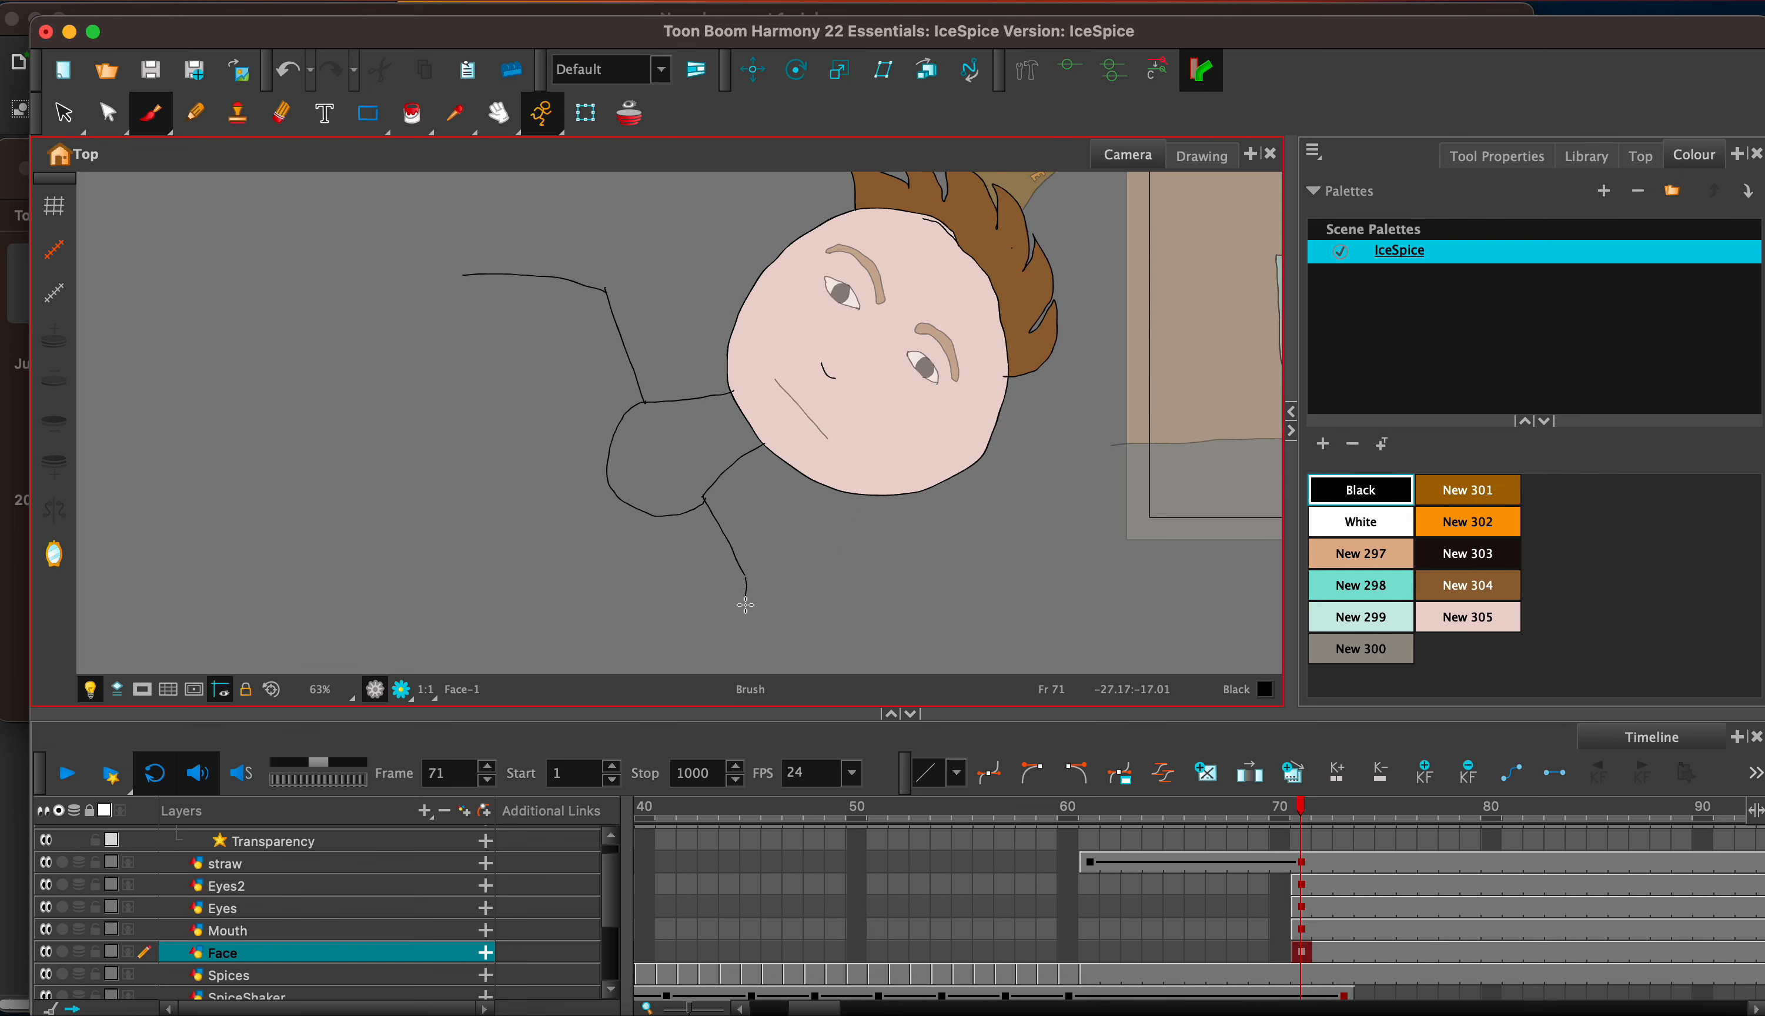
{"action": "mouse_move", "coordinate": [746, 605]}
{"action": "left_mouse_down"}
{"action": "mouse_move", "coordinate": [734, 640]}
{"action": "mouse_move", "coordinate": [649, 669]}
{"action": "mouse_move", "coordinate": [488, 250]}
{"action": "left_mouse_up"}
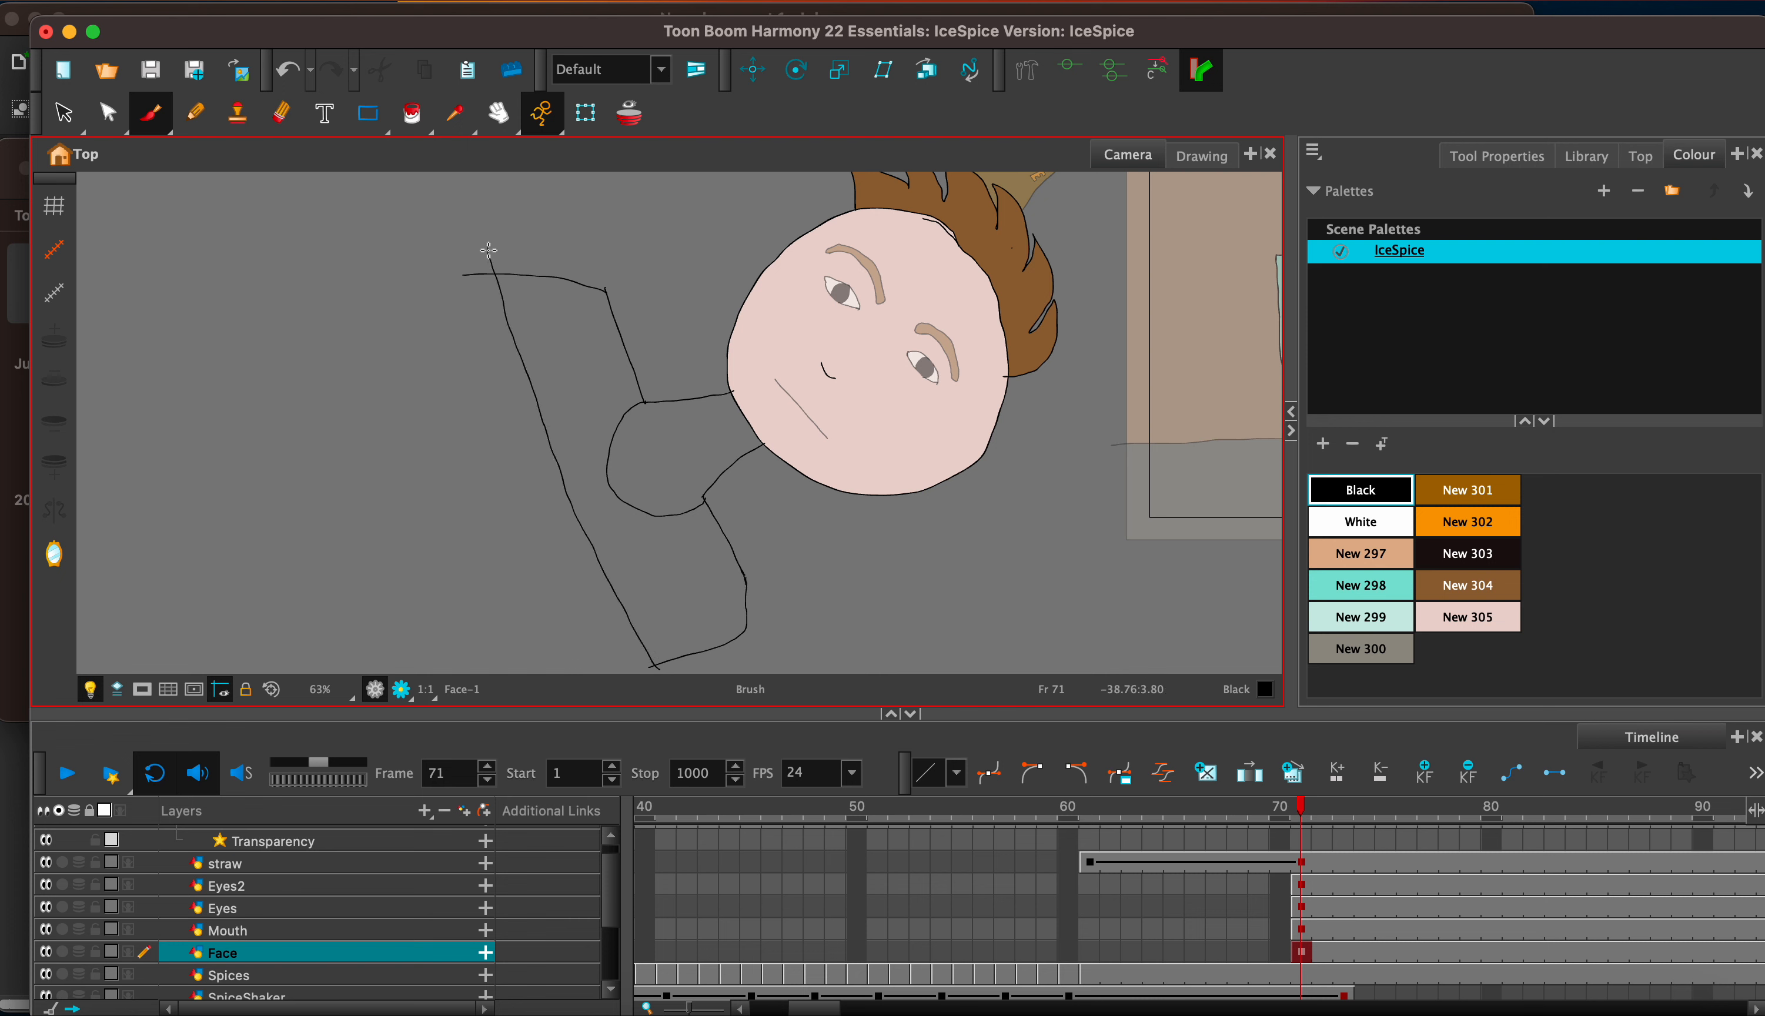
Step: Fill the neck with the skin colour New 305
{"action": "left_click", "coordinate": [1468, 617]}
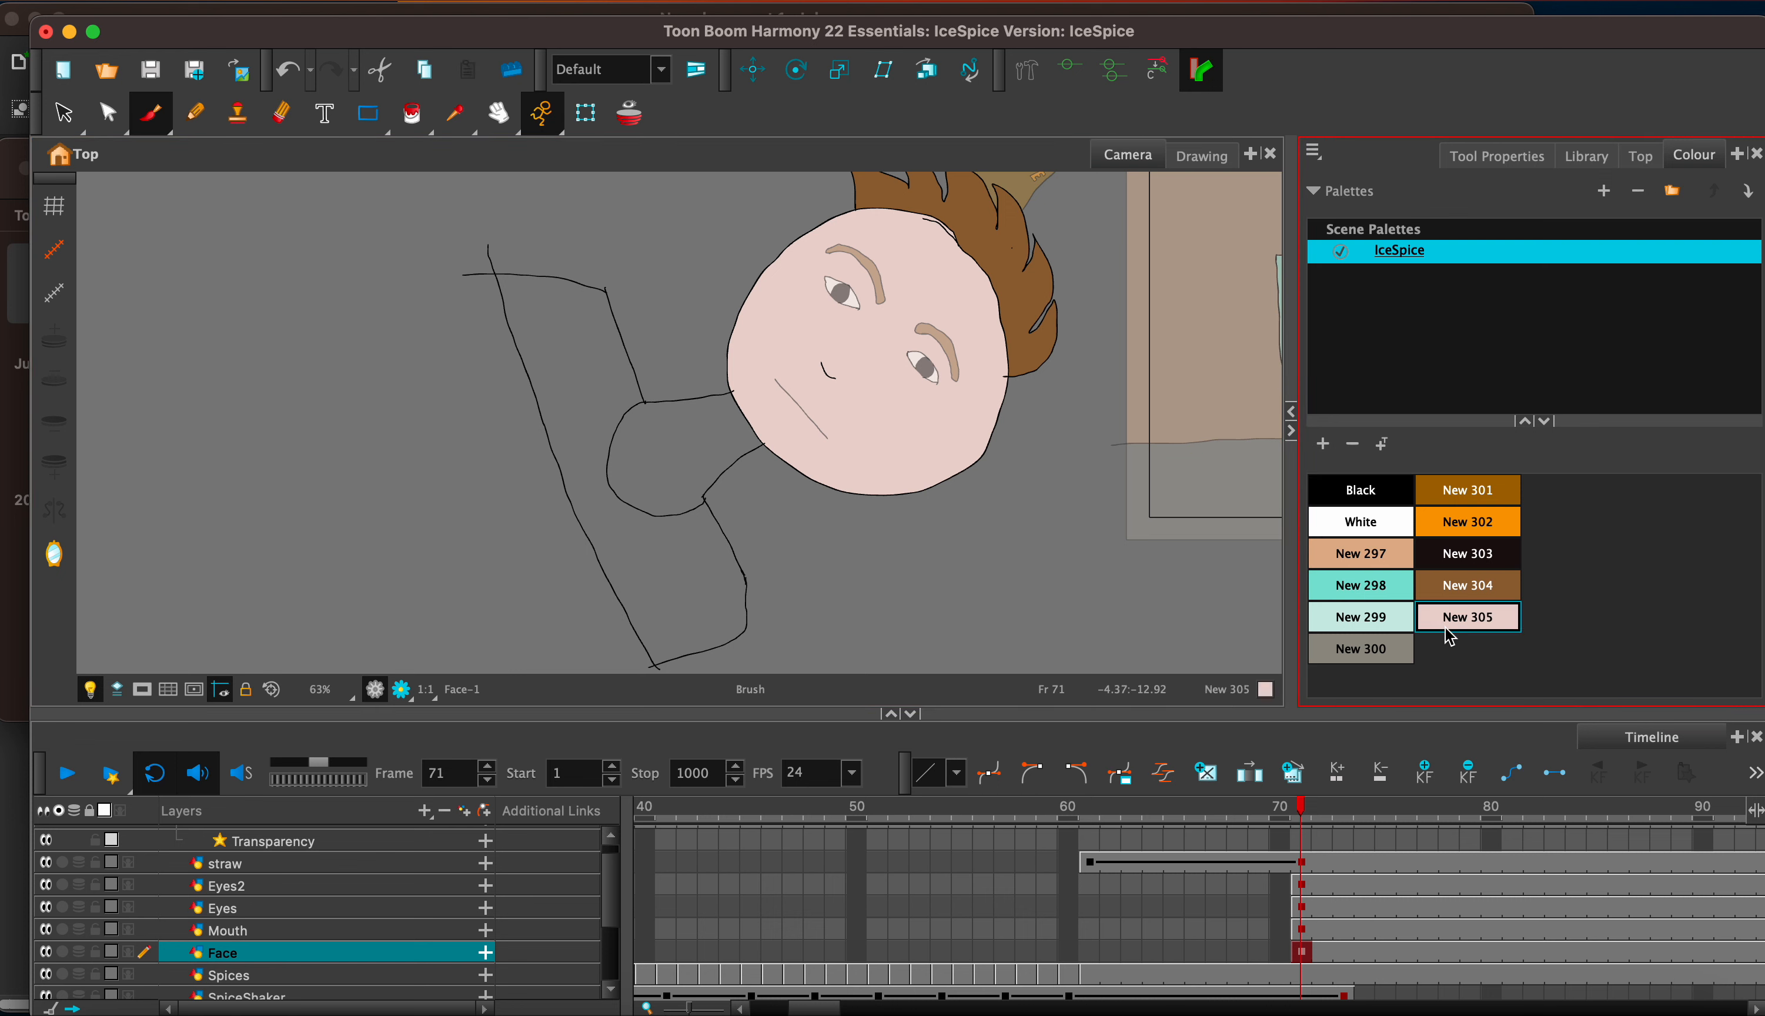
{"action": "left_click", "coordinate": [411, 113]}
{"action": "left_click", "coordinate": [651, 453]}
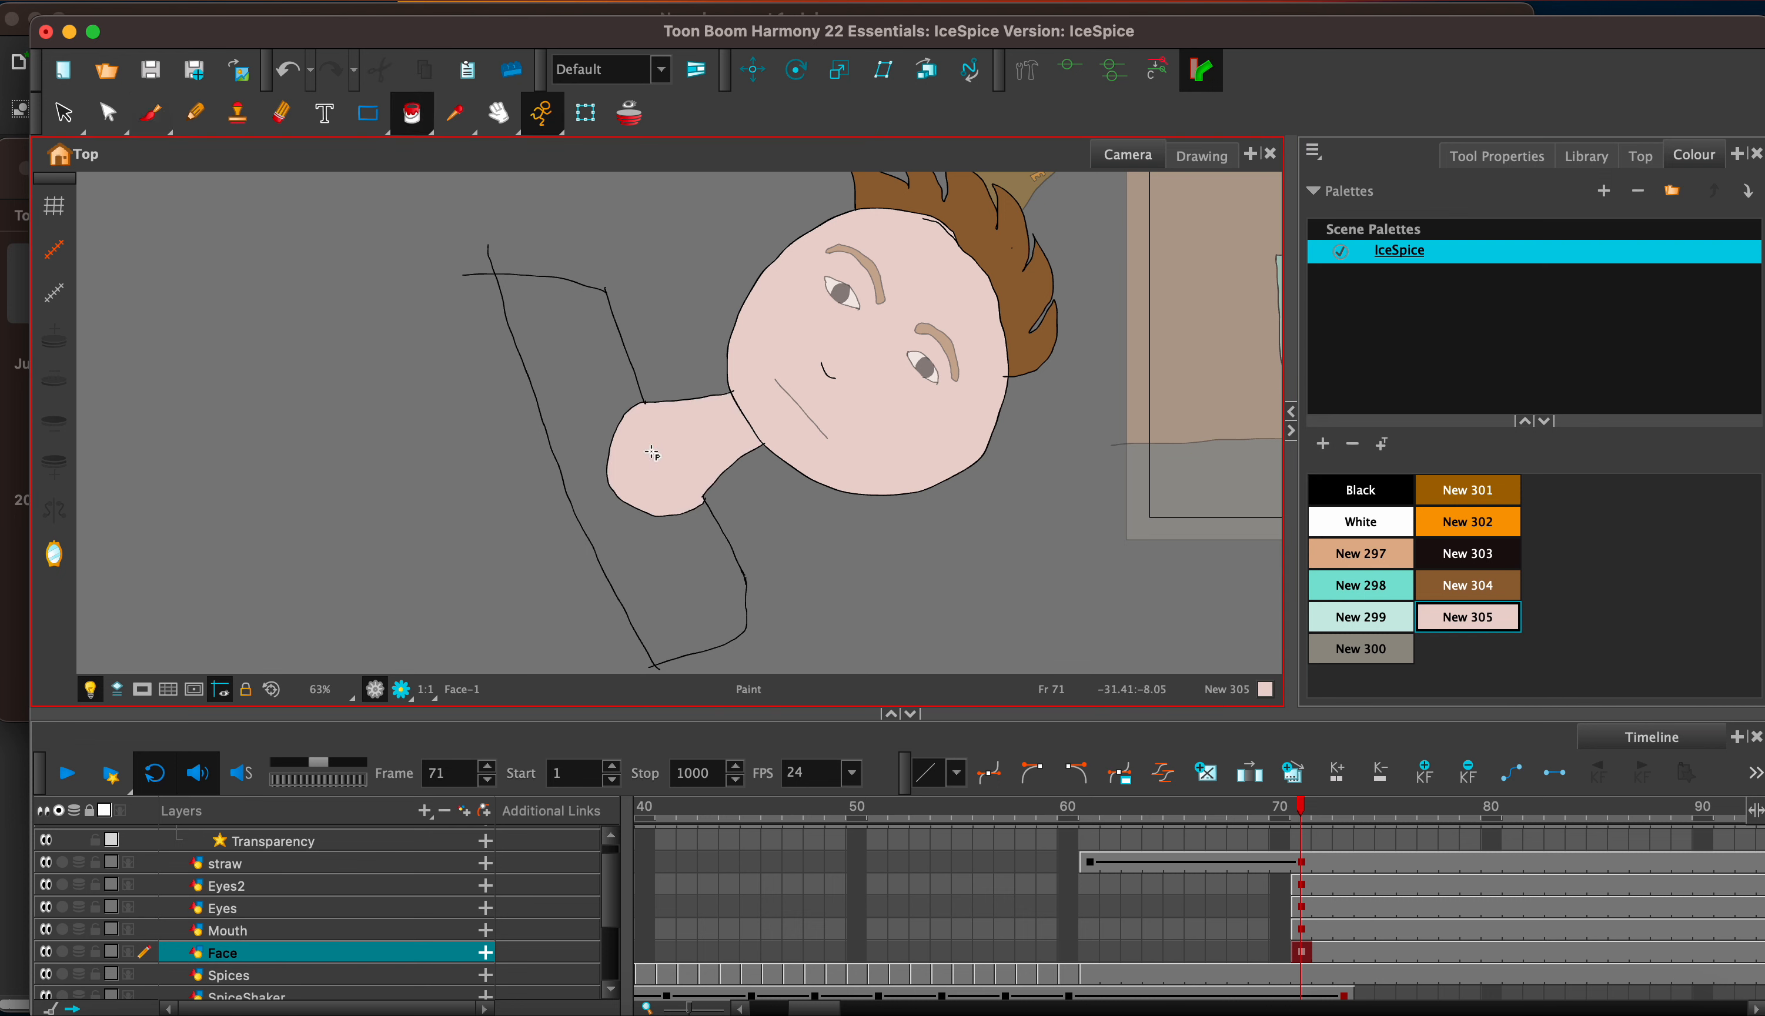
Step: Add a dark blue-violet colour to the IceSpice palette and fill the shirt with it
{"action": "left_click", "coordinate": [1323, 443]}
{"action": "double_click", "coordinate": [1512, 665]}
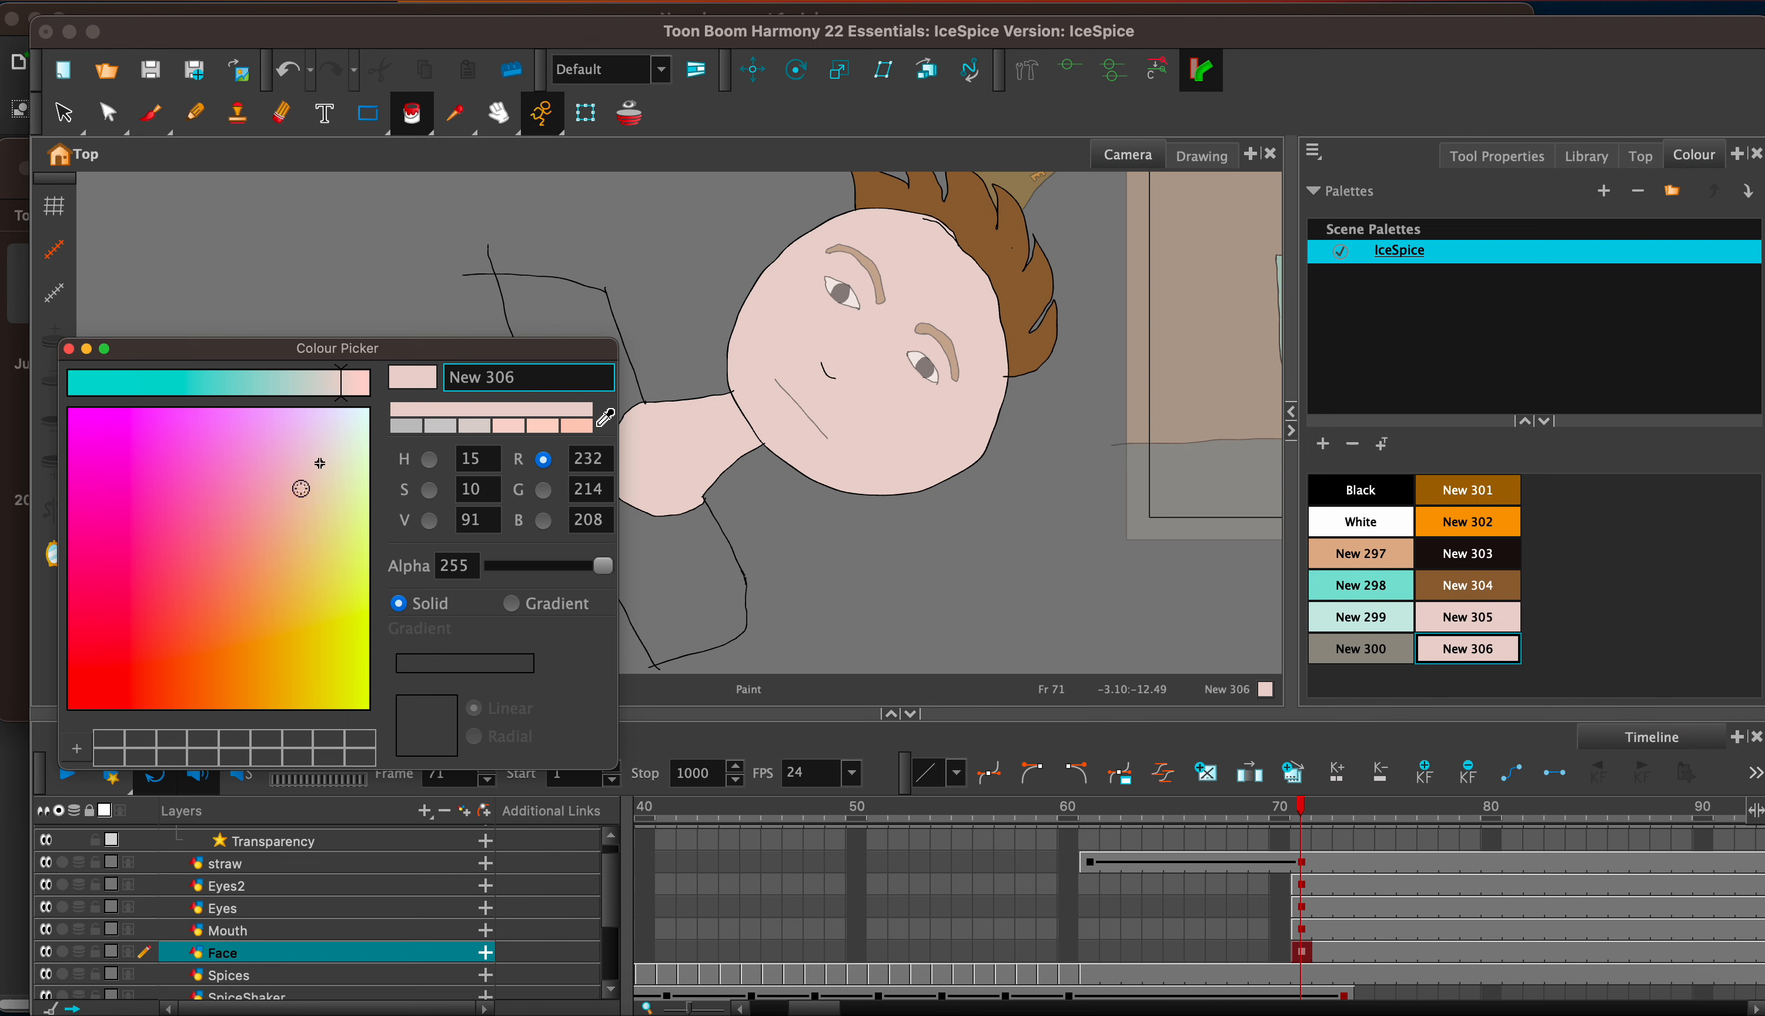
{"action": "left_click", "coordinate": [176, 383]}
{"action": "left_click", "coordinate": [78, 559]}
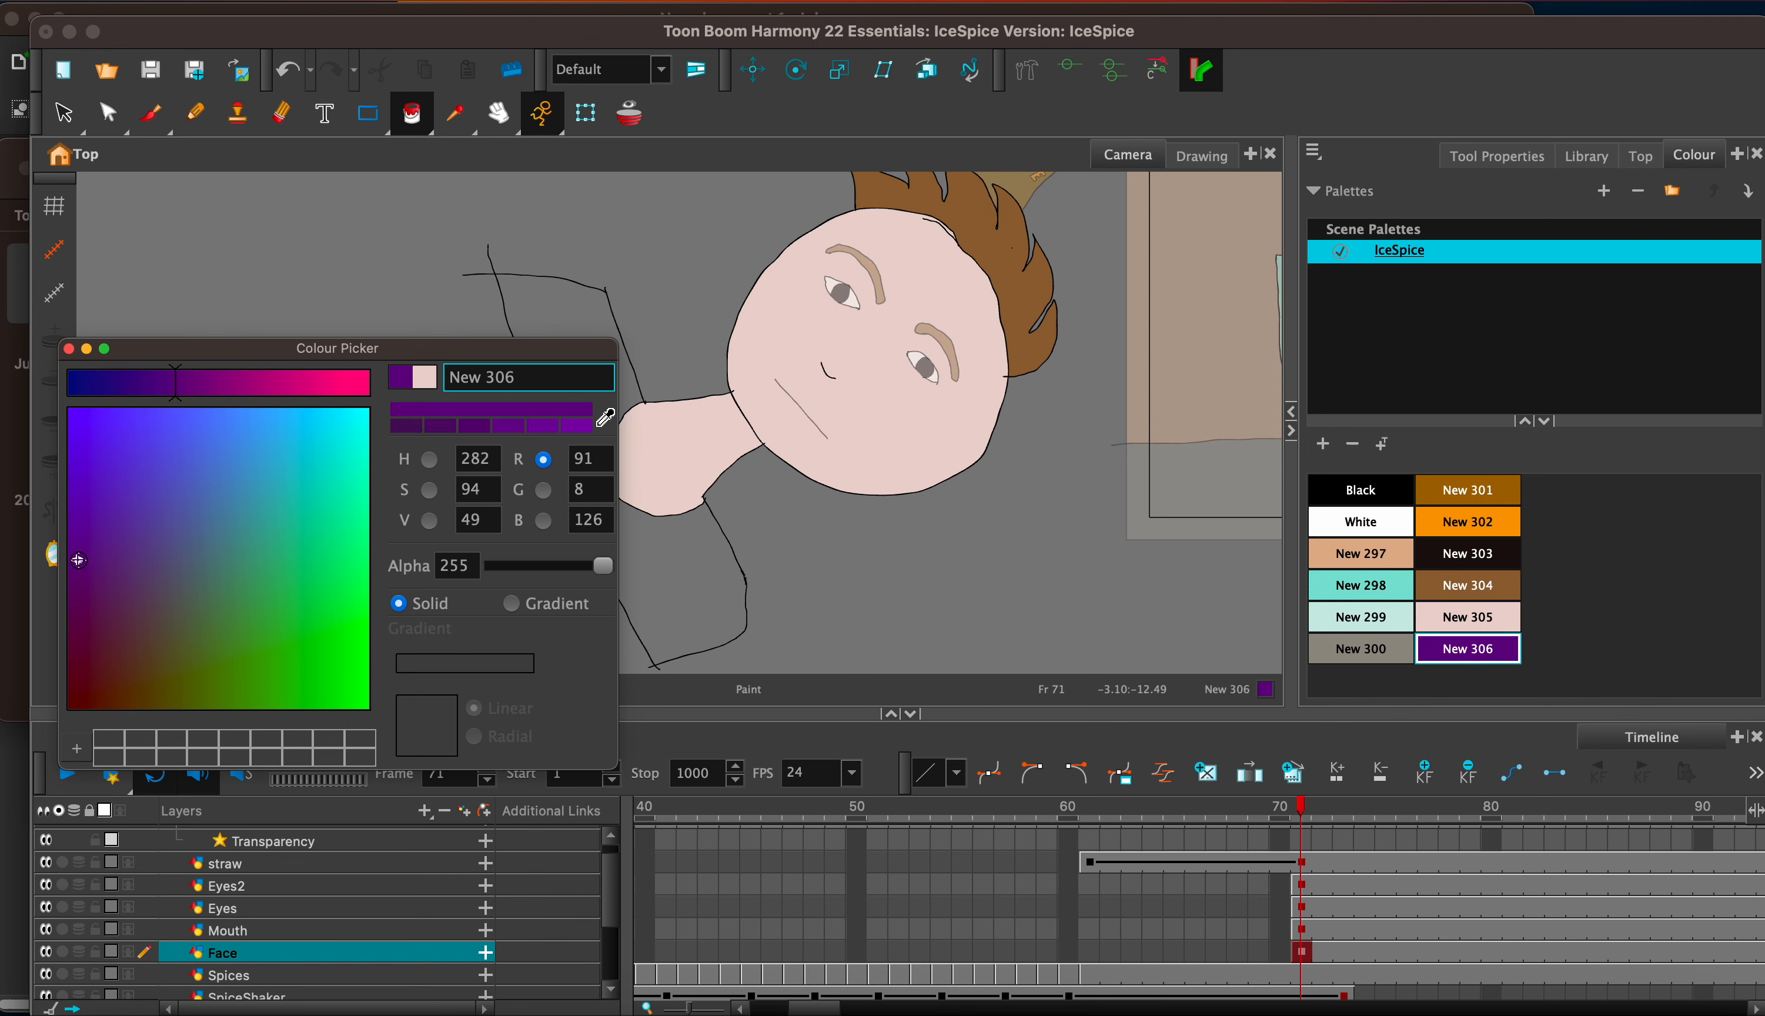
{"action": "left_click", "coordinate": [118, 372]}
{"action": "left_click", "coordinate": [69, 348]}
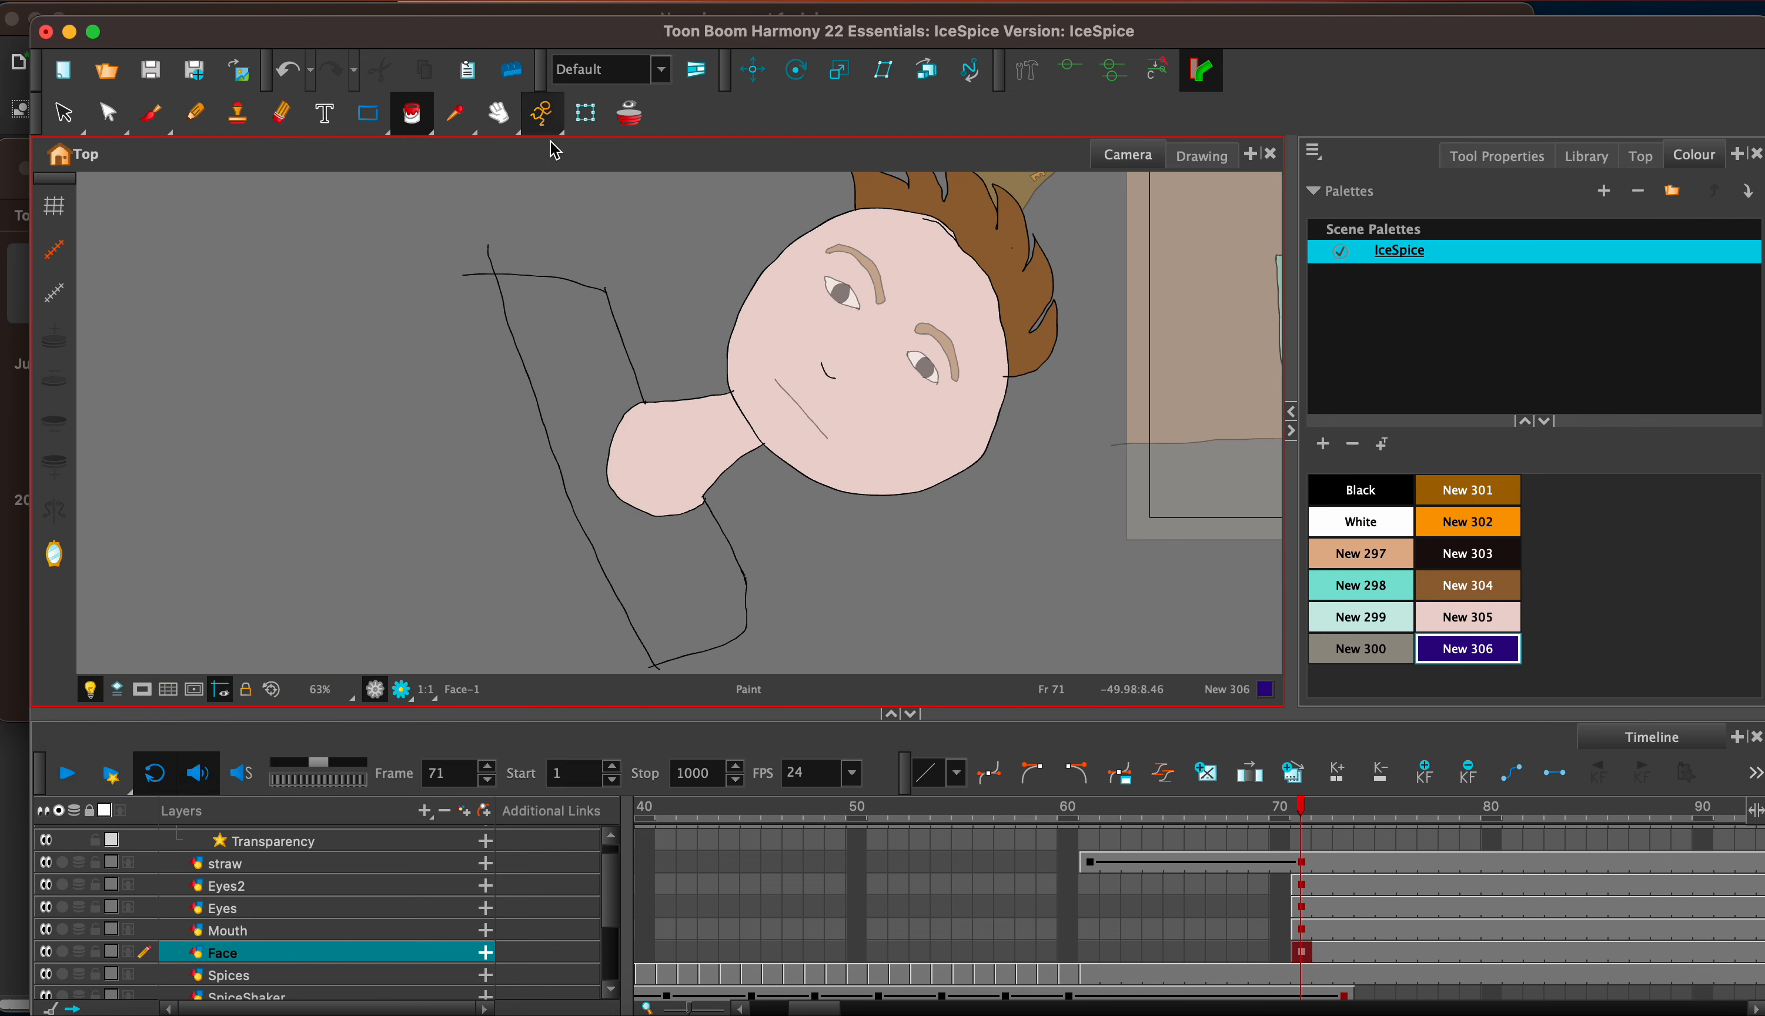
{"action": "left_click", "coordinate": [599, 412]}
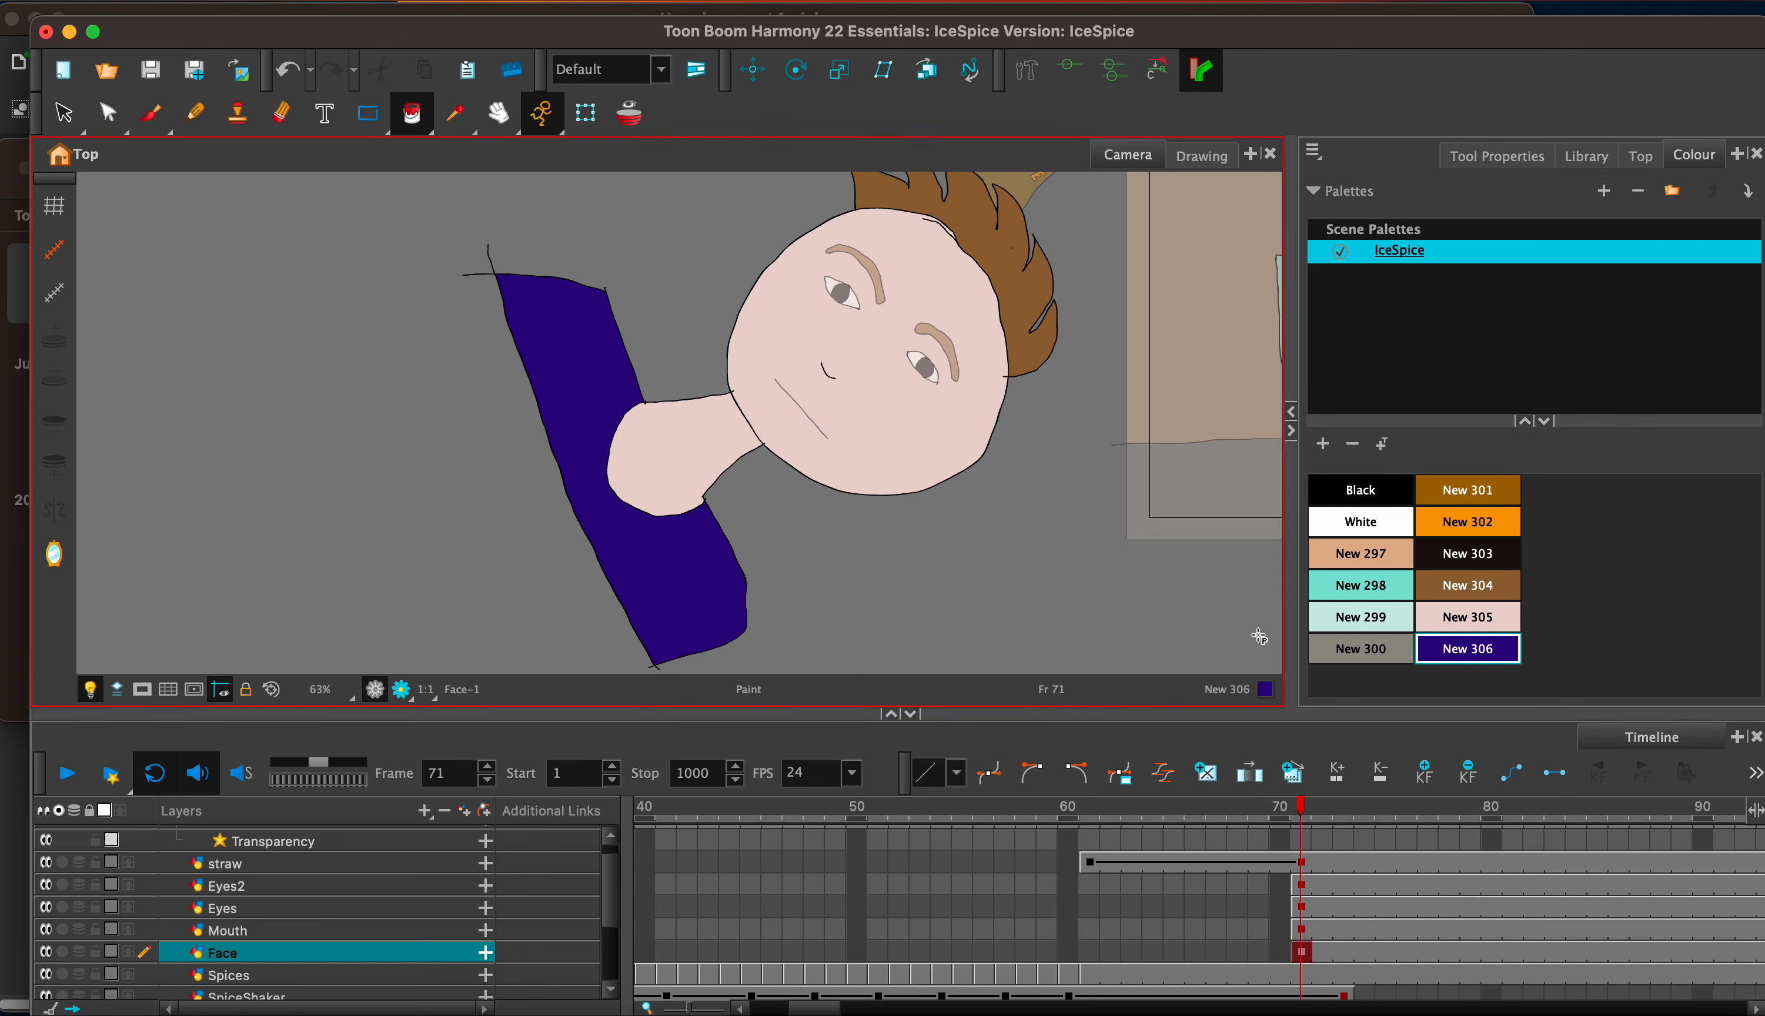
Step: At frame 91, translate the Eyes2, Eyes, Mouth and Face layers together so the character's mouth reaches the top of the straw
{"action": "key", "text": "space"}
{"action": "left_click_drag", "start_coordinate": [1187, 372], "coordinate": [867, 485]}
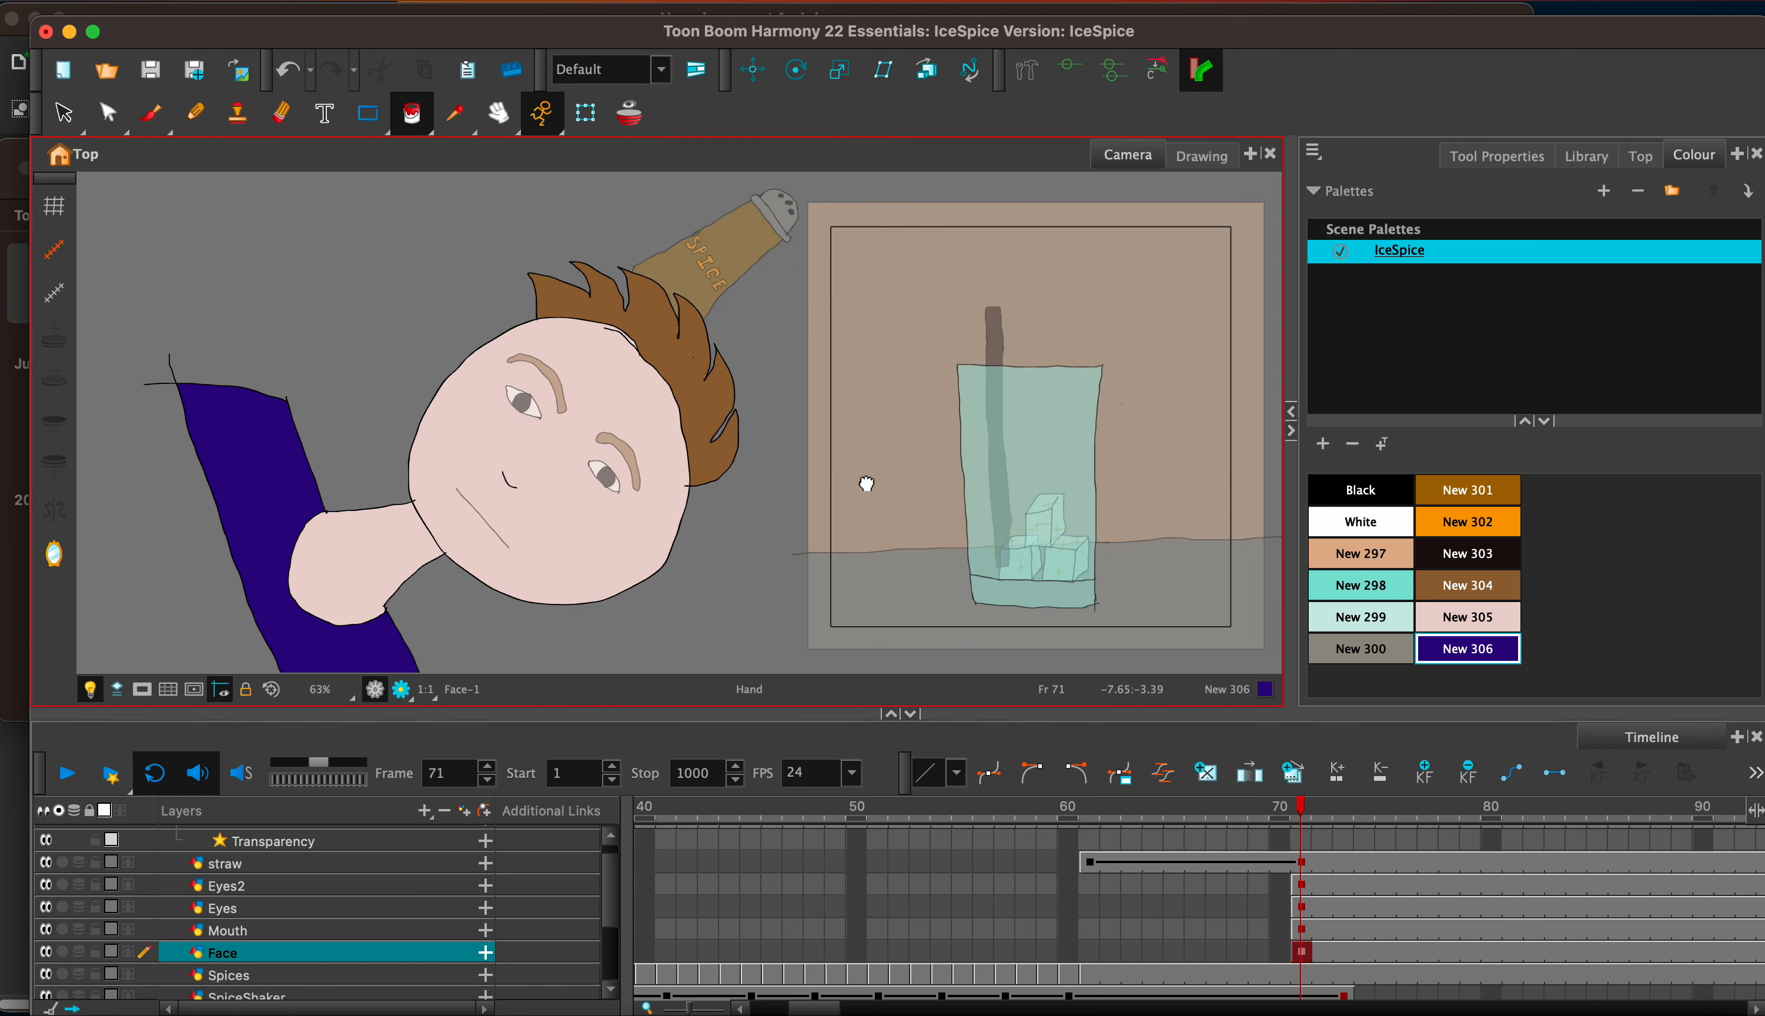
{"action": "key", "text": "2"}
{"action": "key", "text": "2"}
{"action": "key", "text": "2"}
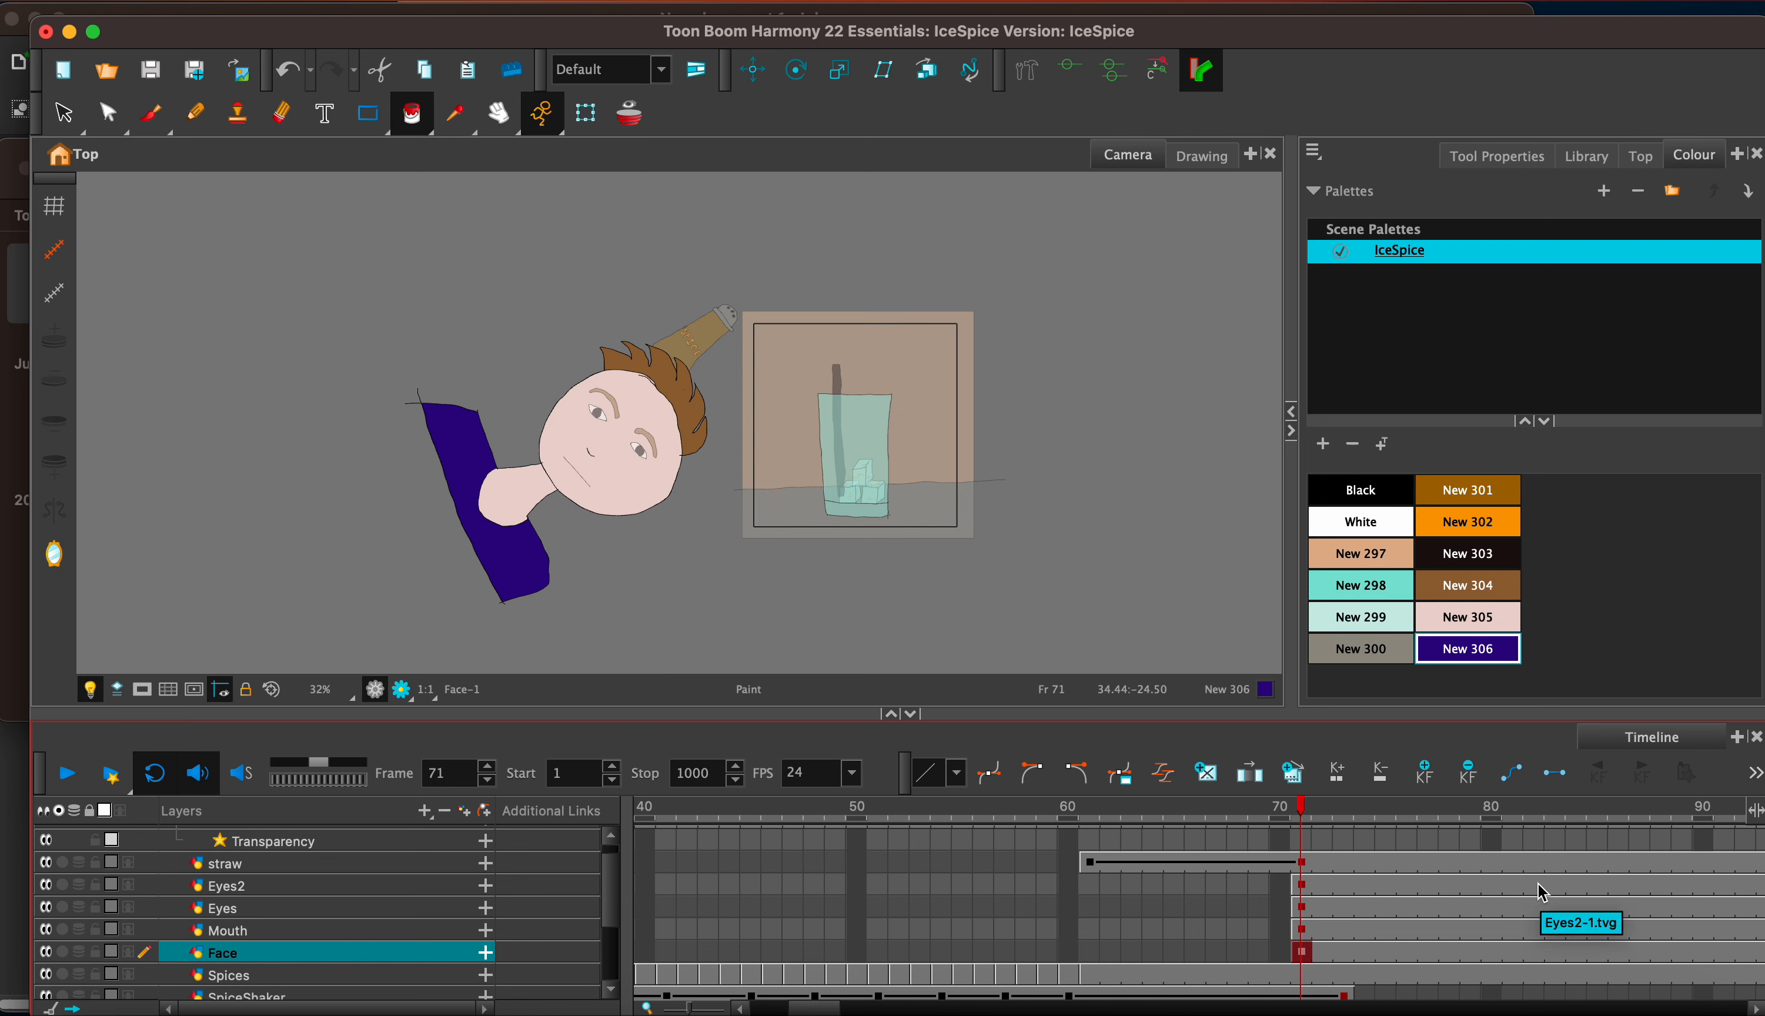
{"action": "left_click", "coordinate": [823, 1001]}
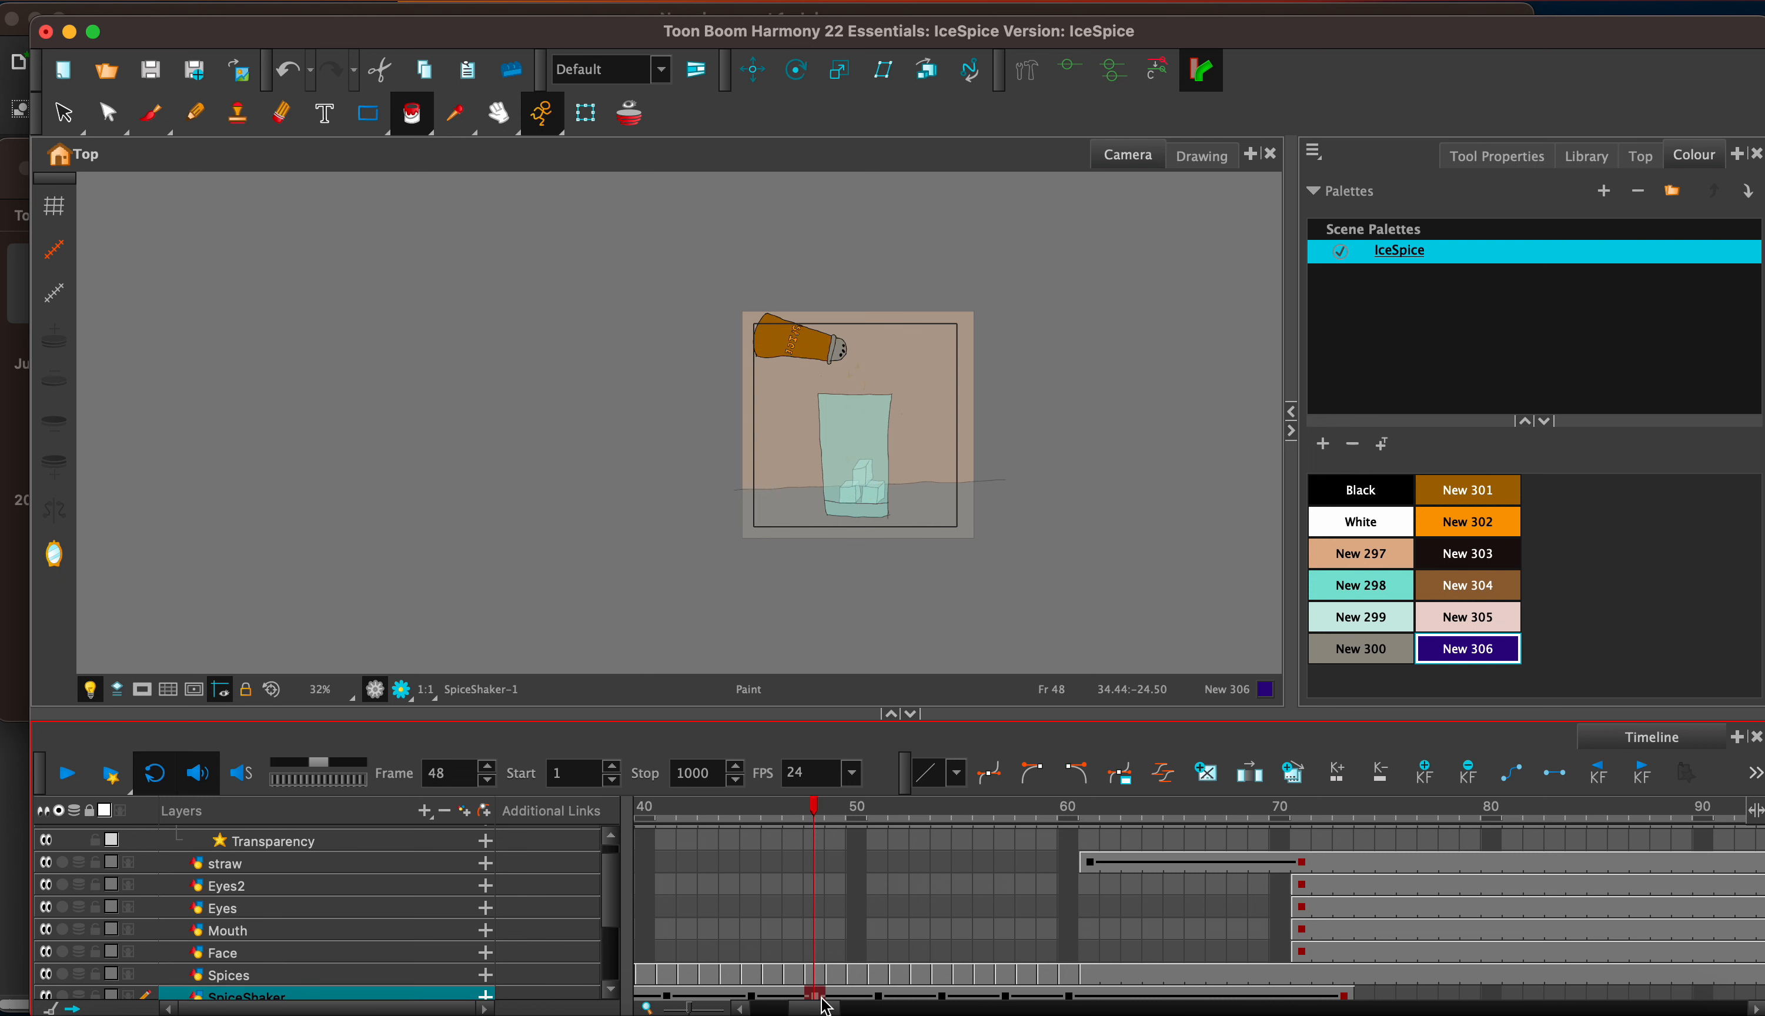
{"action": "left_click", "coordinate": [1429, 907]}
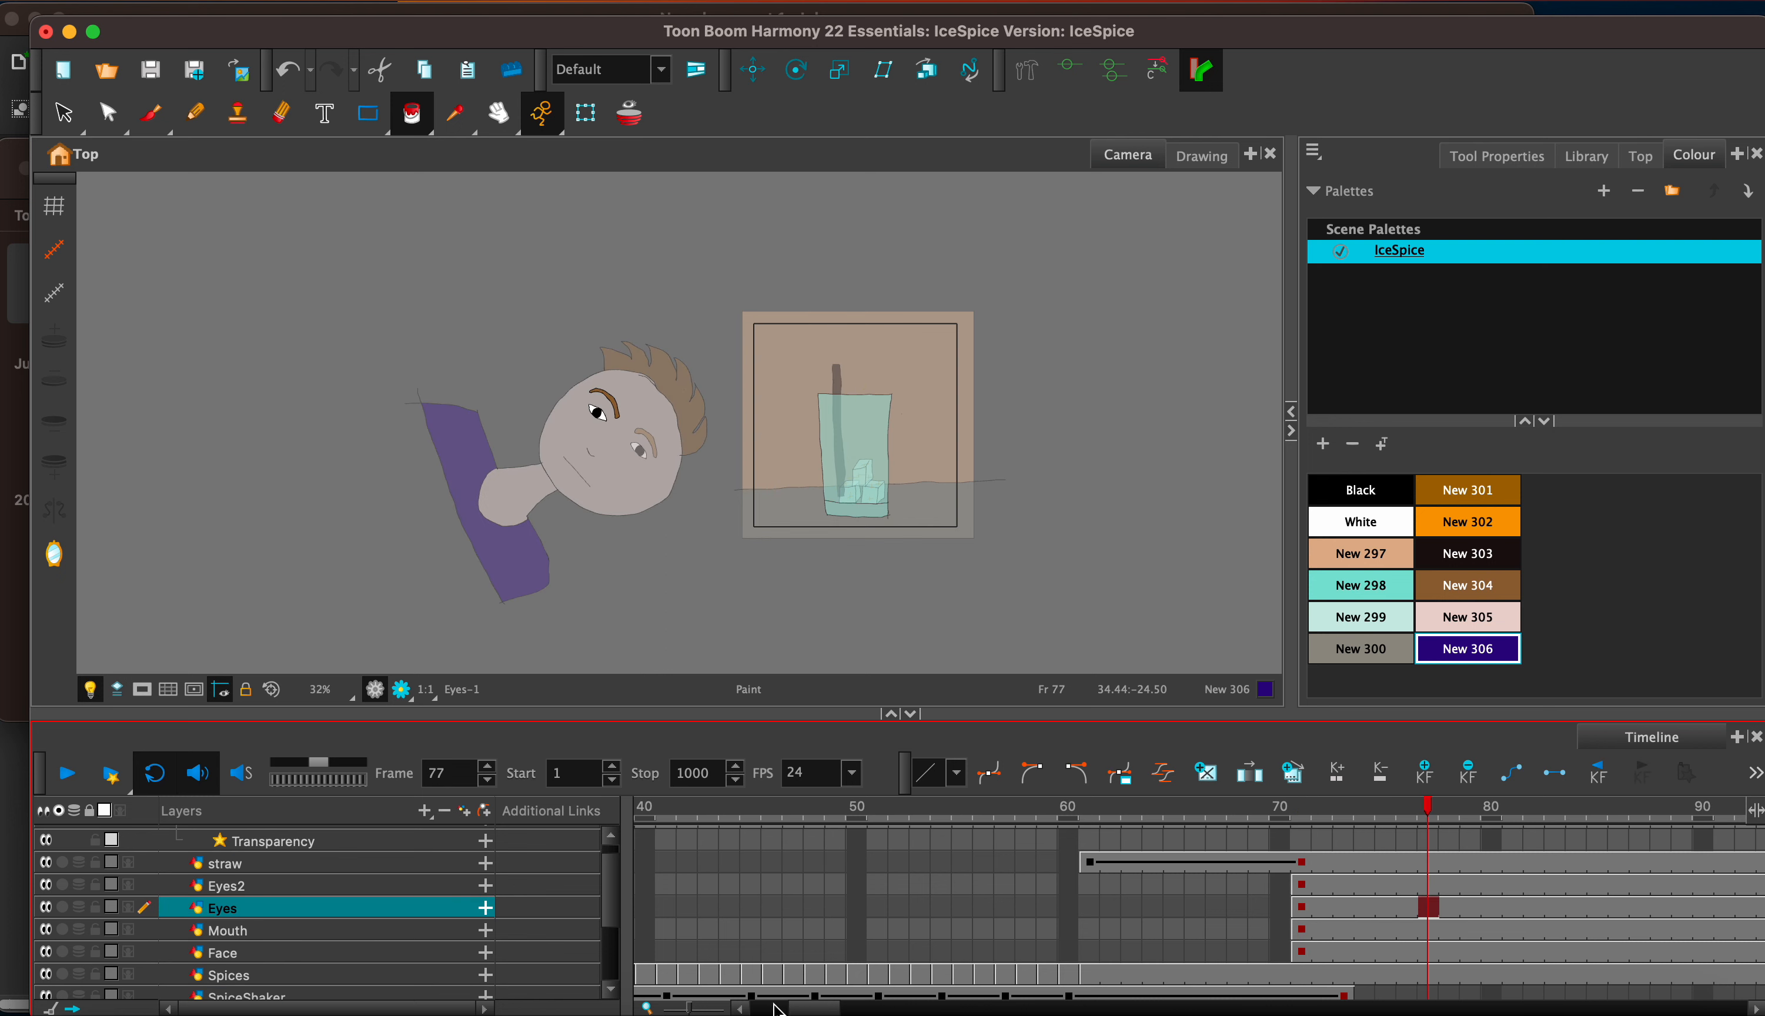
{"action": "left_click_drag", "start_coordinate": [806, 1009], "coordinate": [834, 1009]}
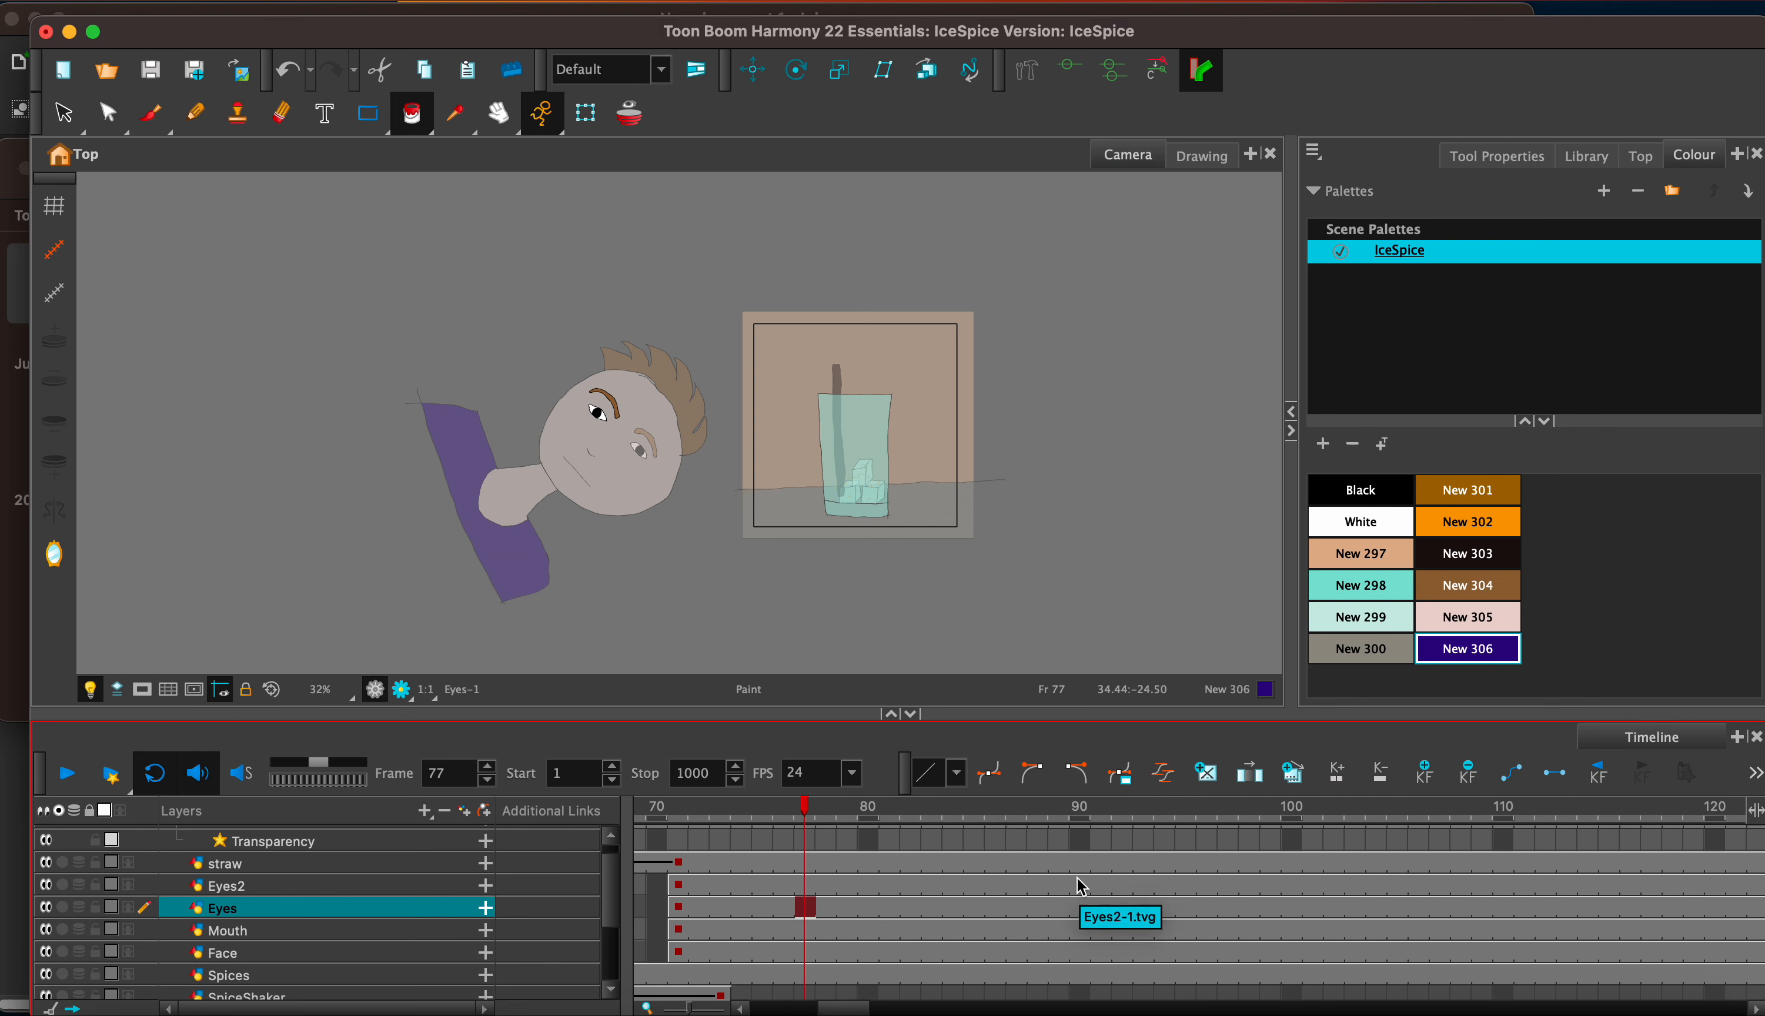
{"action": "left_click", "coordinate": [1102, 884]}
{"action": "left_click", "coordinate": [1104, 955], "text": "shift"}
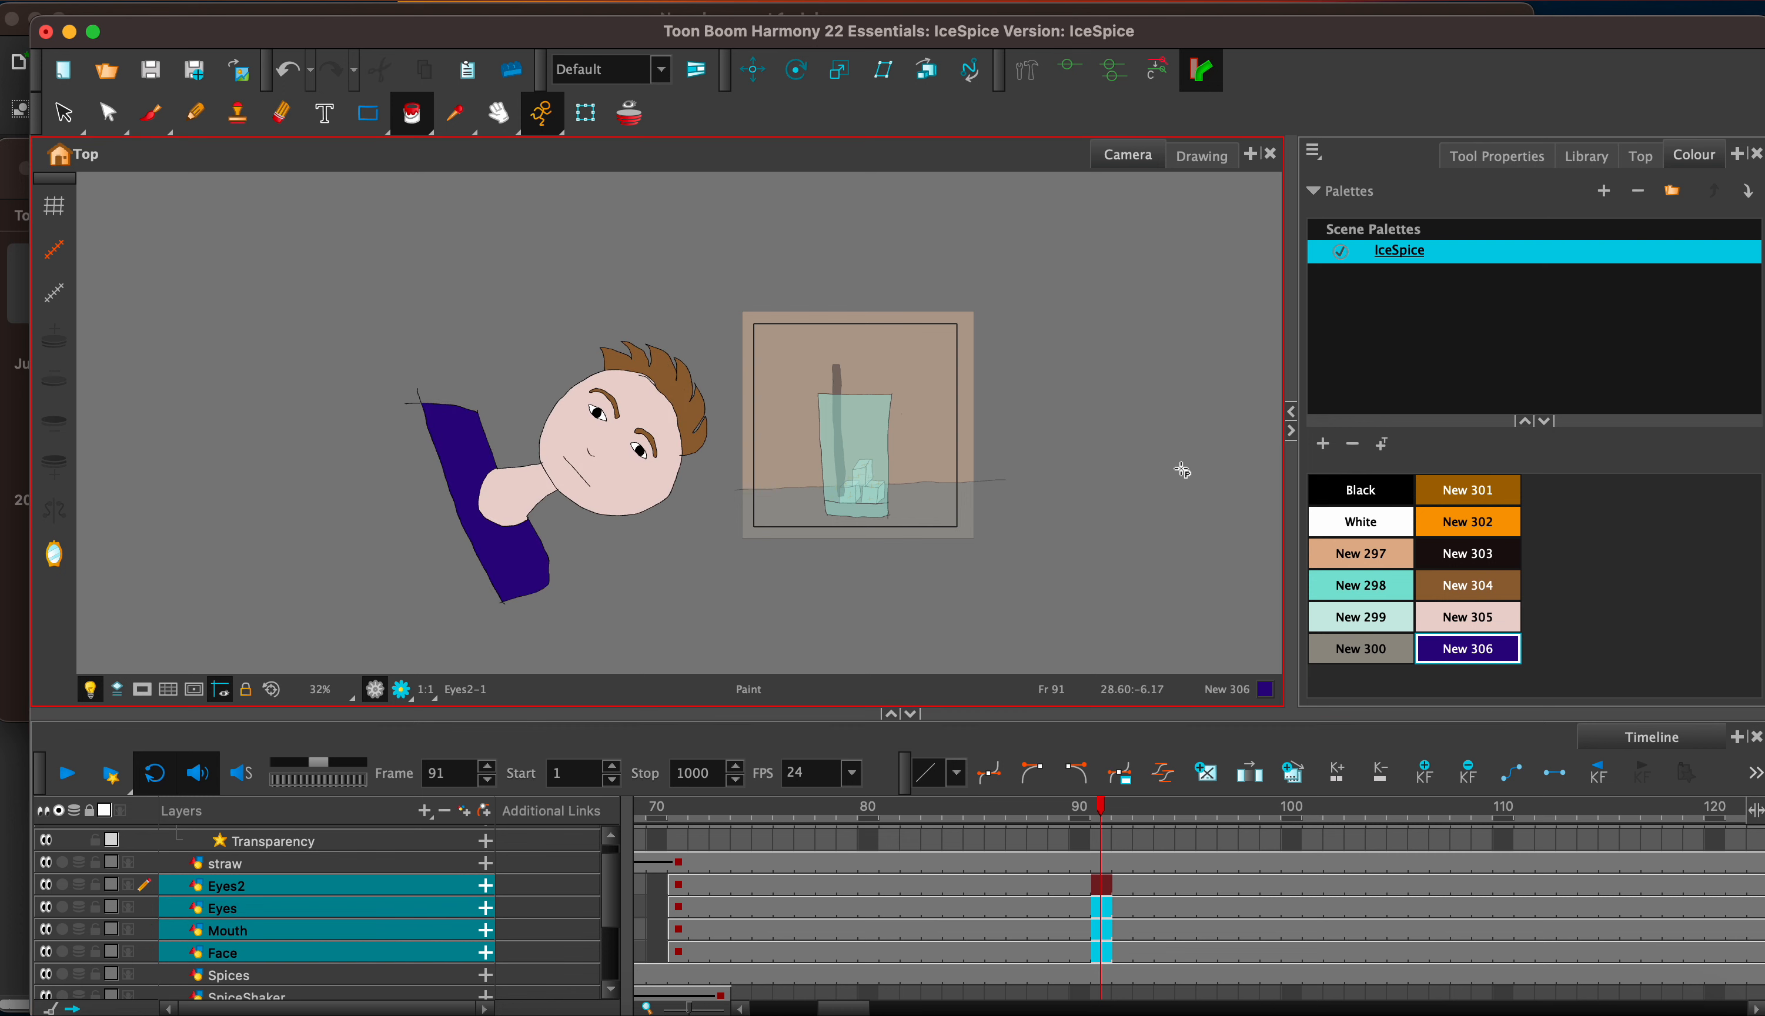
{"action": "left_click", "coordinate": [752, 69]}
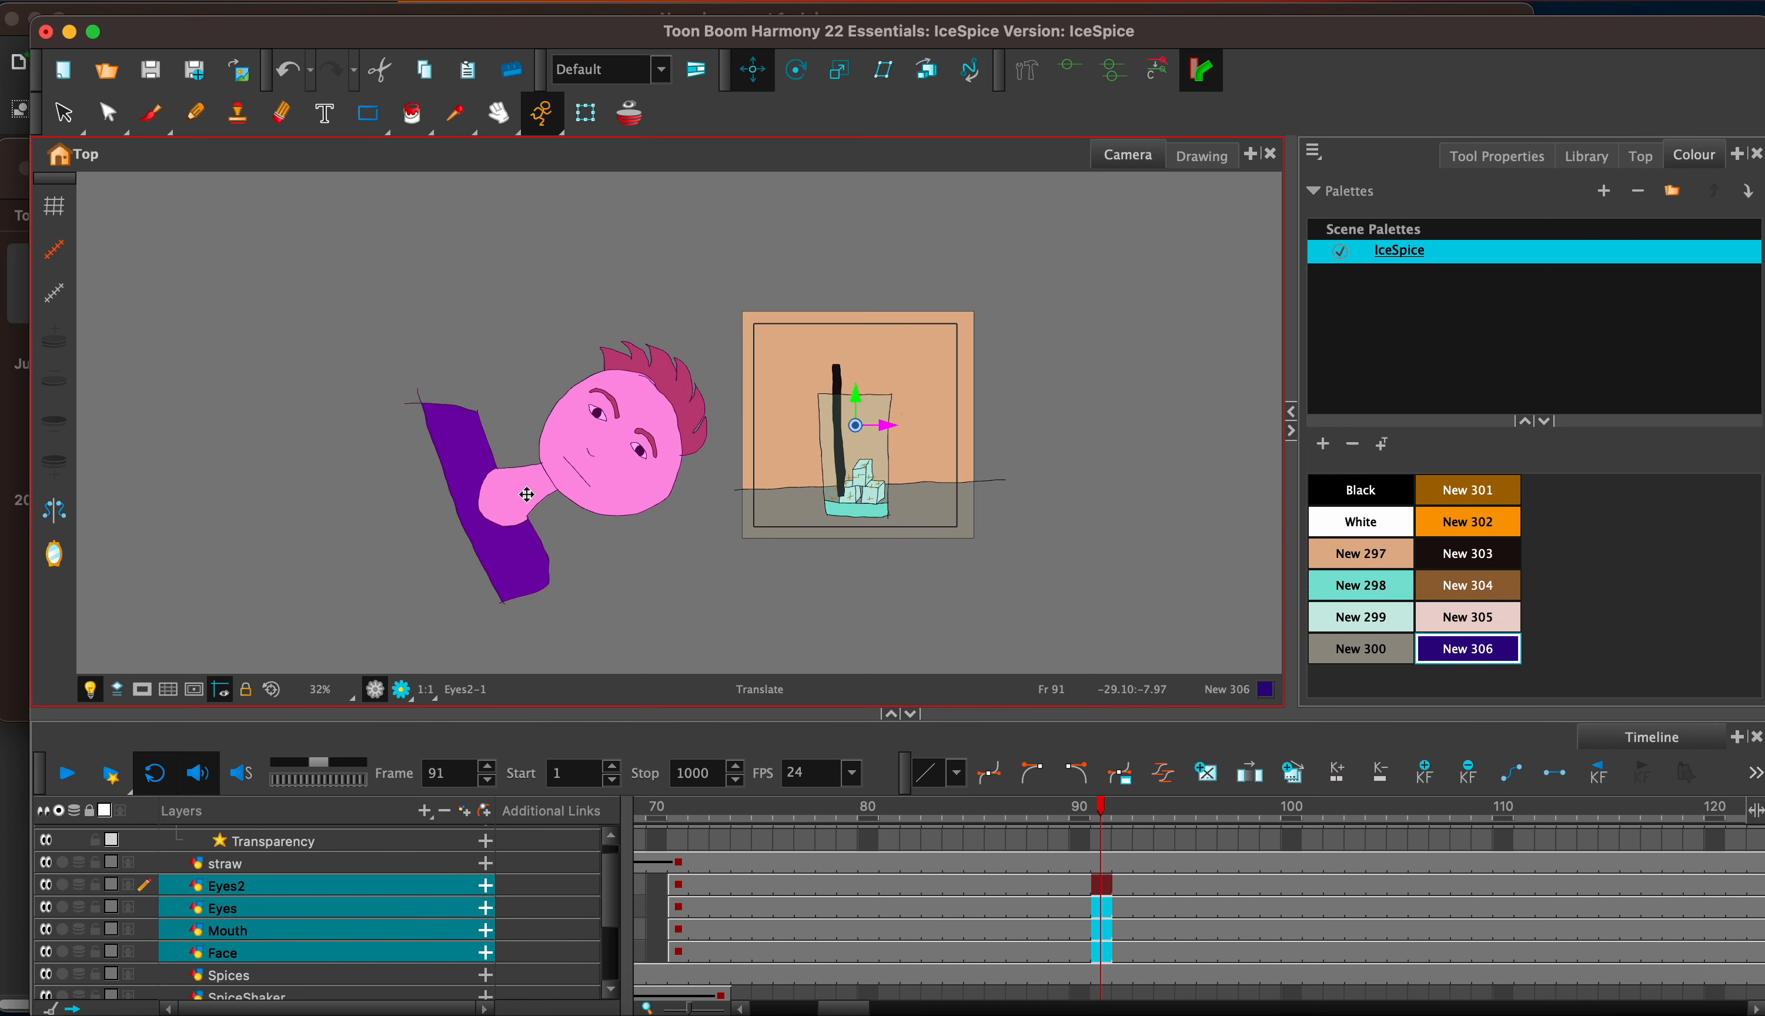
{"action": "left_click_drag", "start_coordinate": [535, 489], "coordinate": [715, 420]}
{"action": "left_click_drag", "start_coordinate": [769, 394], "coordinate": [783, 387]}
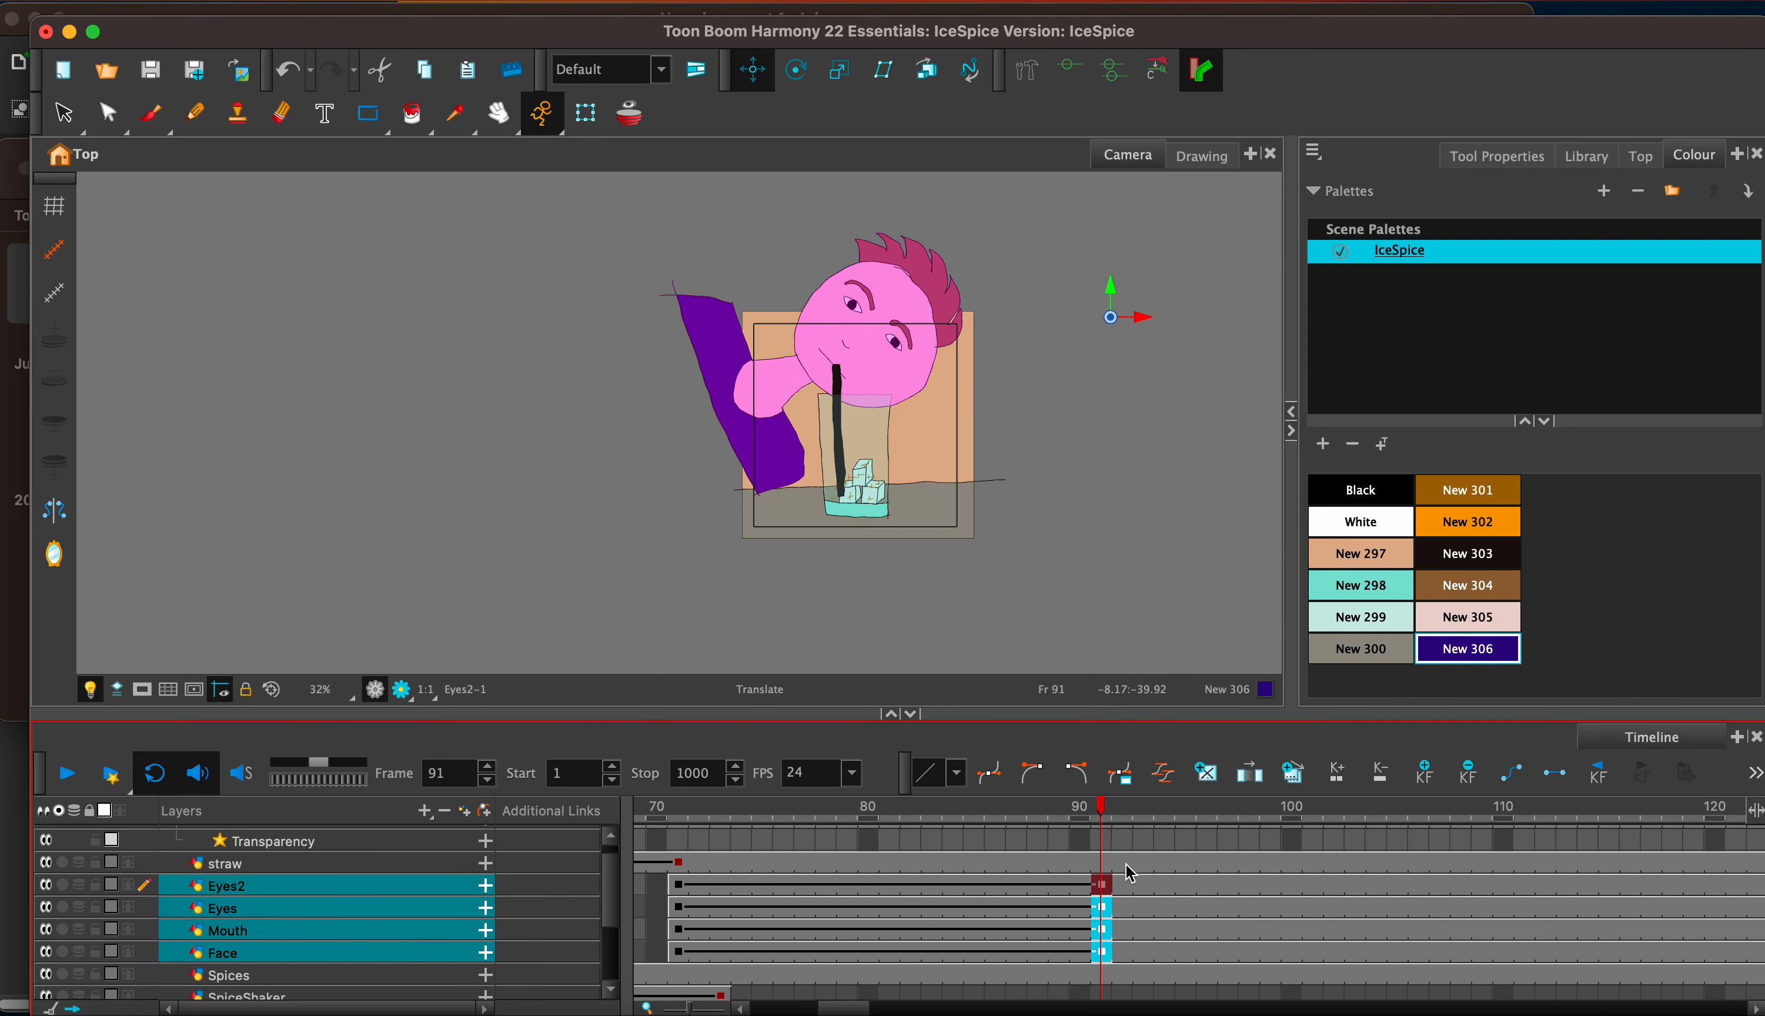
Step: Clear the Mouth layer's exposure from frame 92 to frame 426
{"action": "left_click", "coordinate": [1124, 929]}
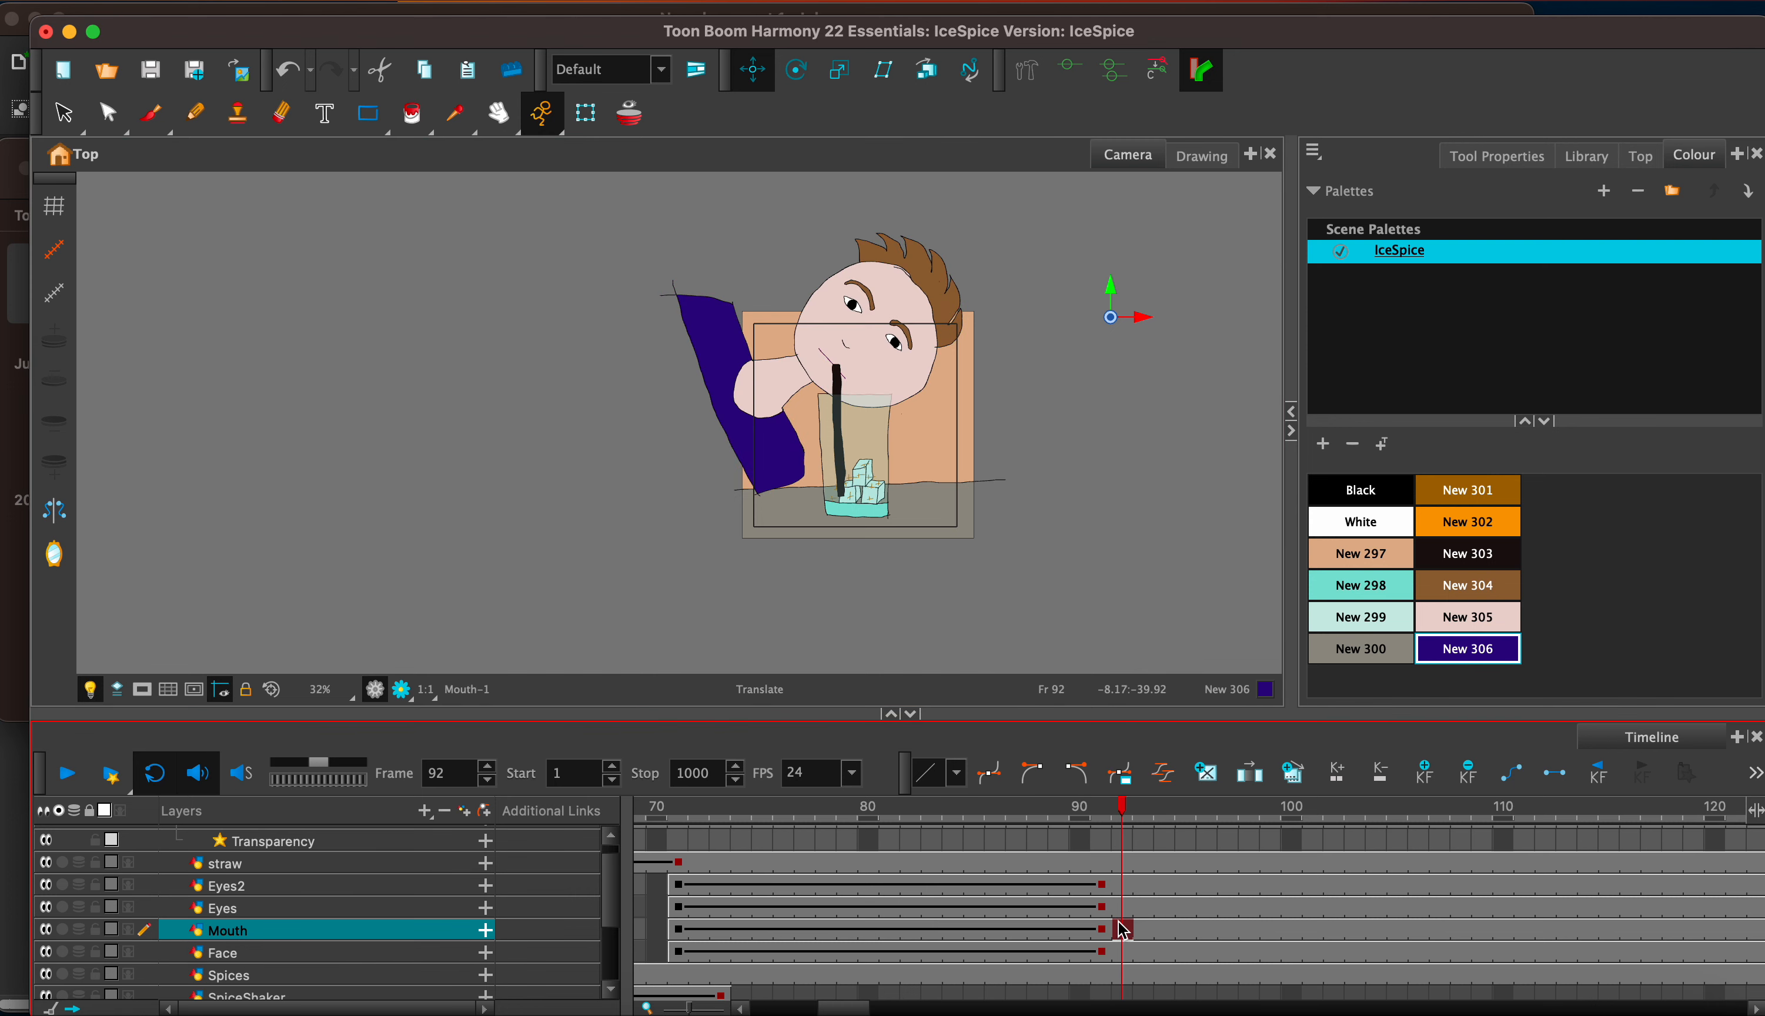
{"action": "left_click_drag", "start_coordinate": [842, 1008], "coordinate": [1150, 1008]}
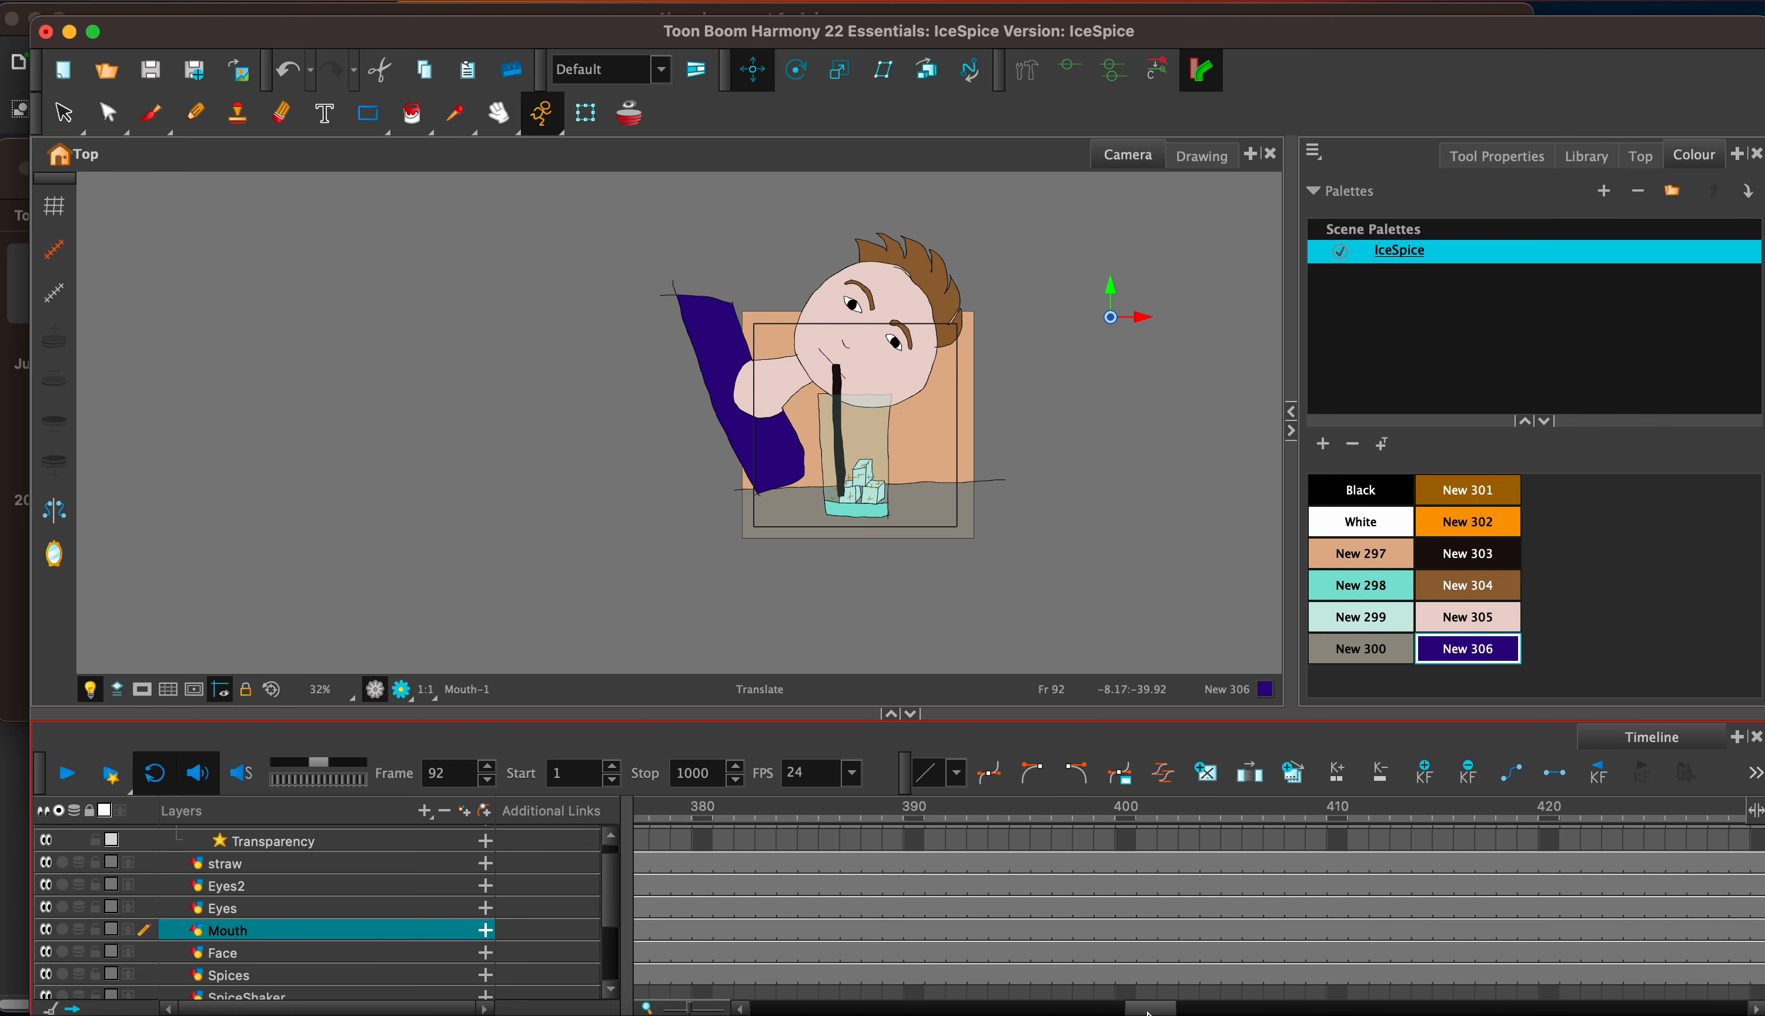
{"action": "left_click", "coordinate": [1668, 932], "text": "shift"}
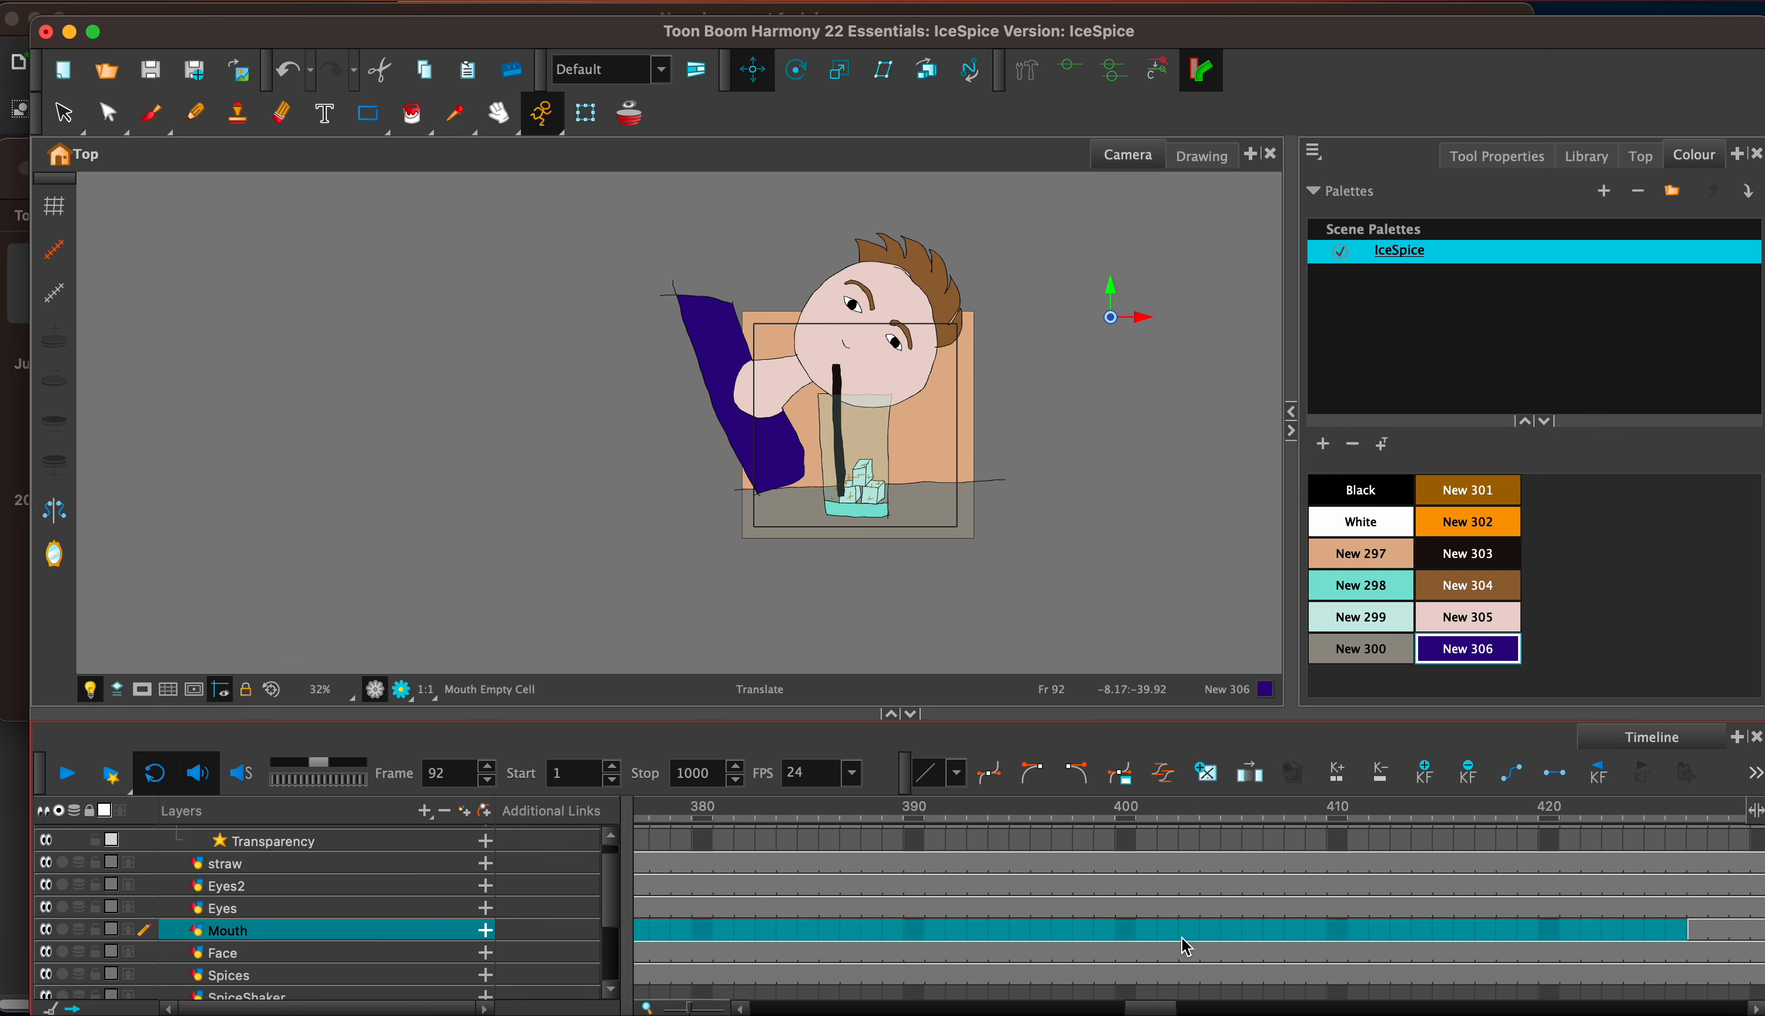
{"action": "left_click_drag", "start_coordinate": [1153, 1008], "coordinate": [867, 1009]}
Step: Extend the exposure of the Mouth drawing at frame 91 to frame 95
{"action": "left_click", "coordinate": [827, 931]}
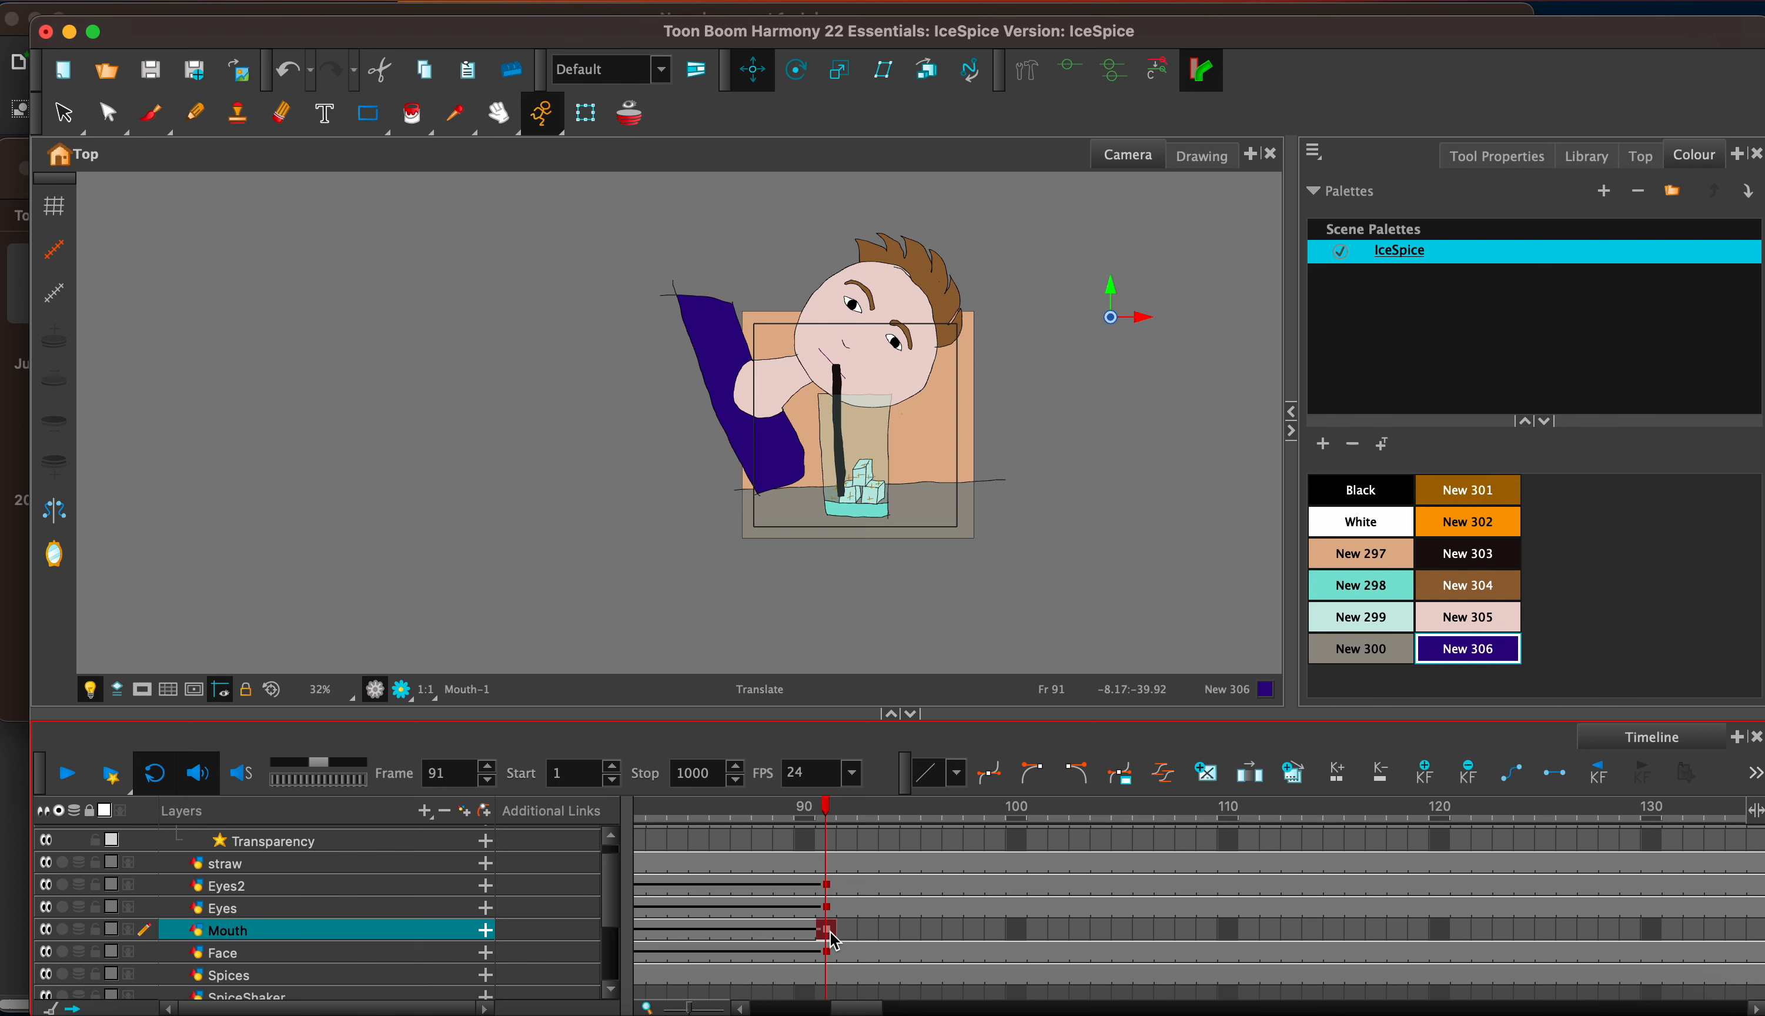
{"action": "key", "text": "F5"}
{"action": "type", "text": "9"}
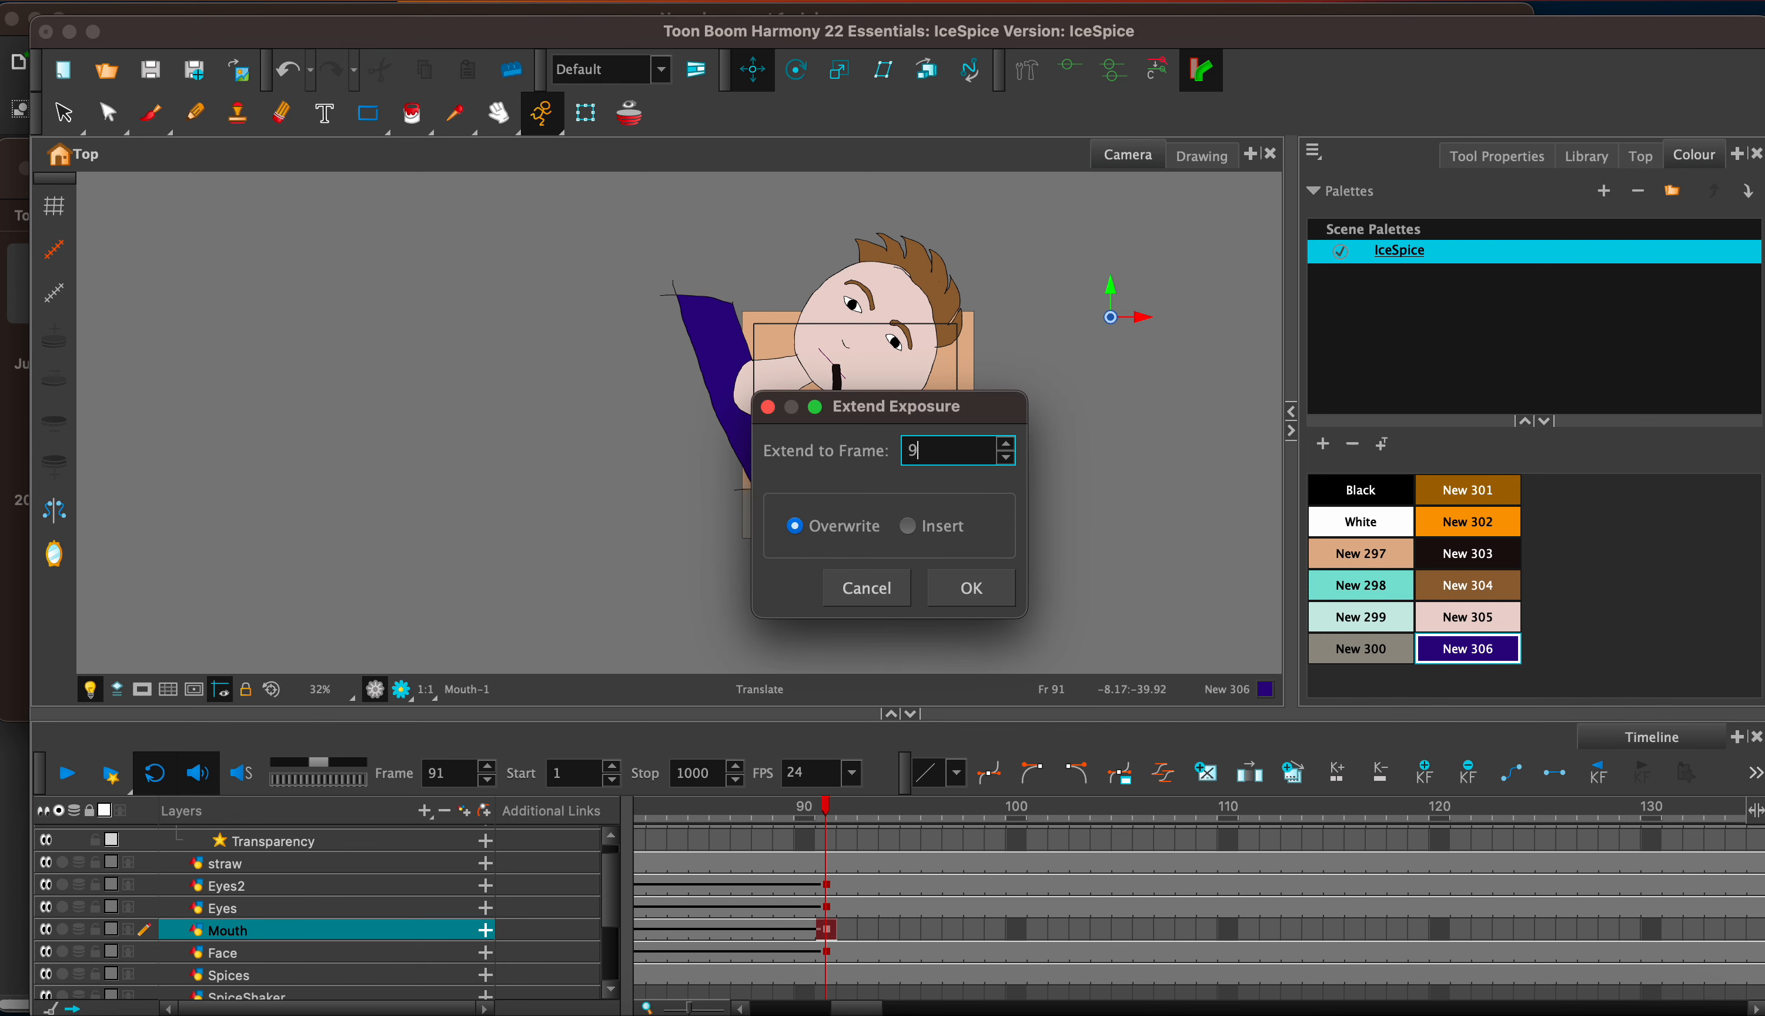
{"action": "type", "text": "6"}
{"action": "key", "text": "Return"}
Step: On the Mouth layer at frame 96, turn on onion skin and draw a small round mouth around the straw's tip with the Brush in Black
{"action": "left_click", "coordinate": [932, 930]}
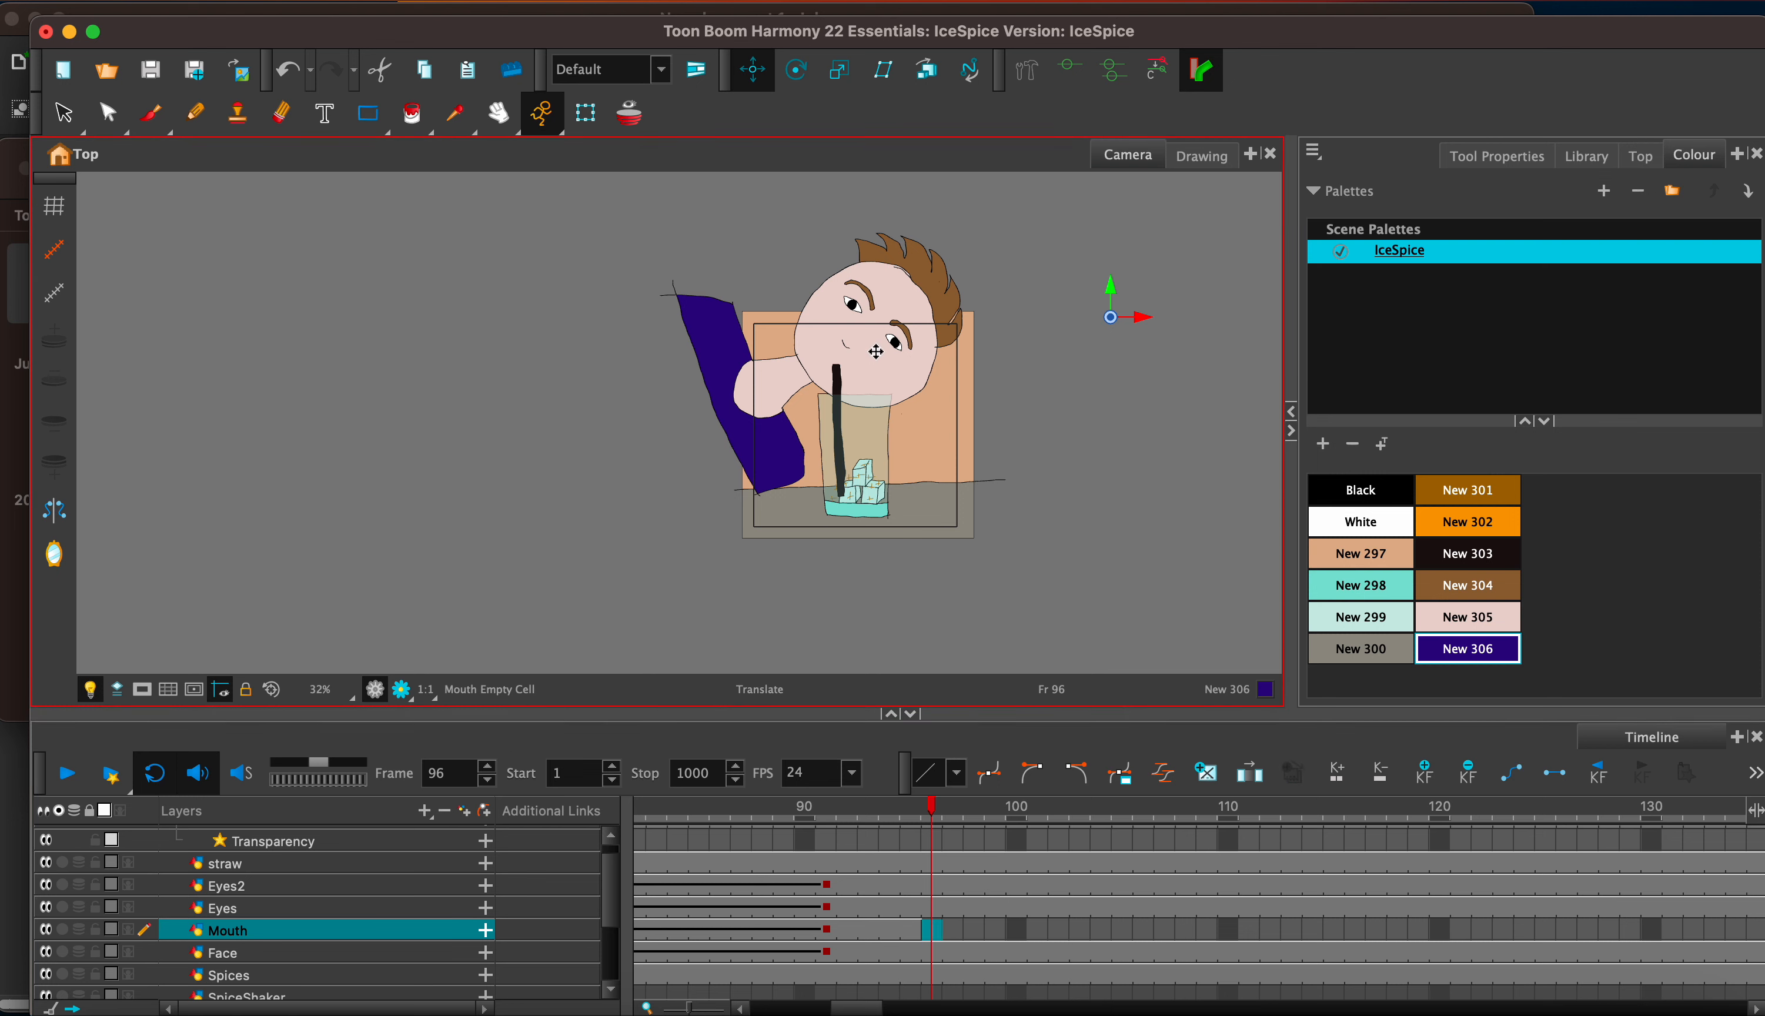
{"action": "key", "text": "2"}
{"action": "key", "text": "2"}
{"action": "key", "text": "2"}
{"action": "key", "text": "2"}
{"action": "key", "text": "space"}
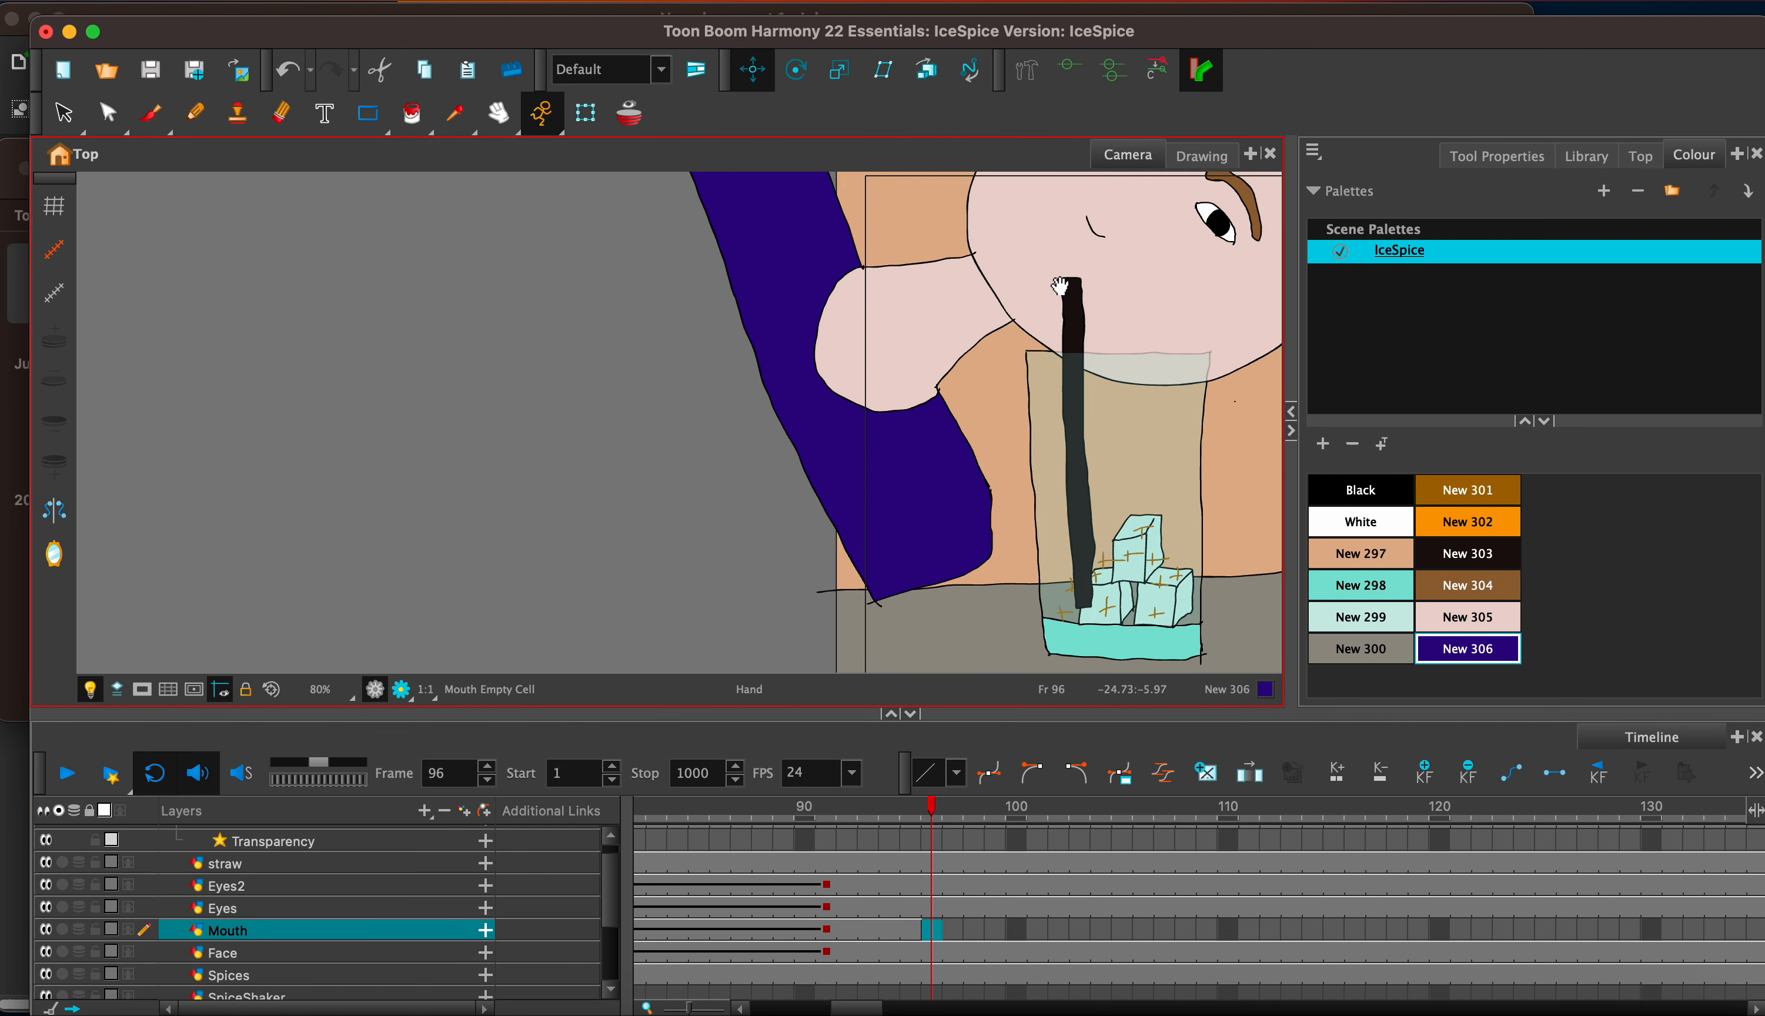
{"action": "left_click_drag", "start_coordinate": [1058, 289], "coordinate": [847, 406]}
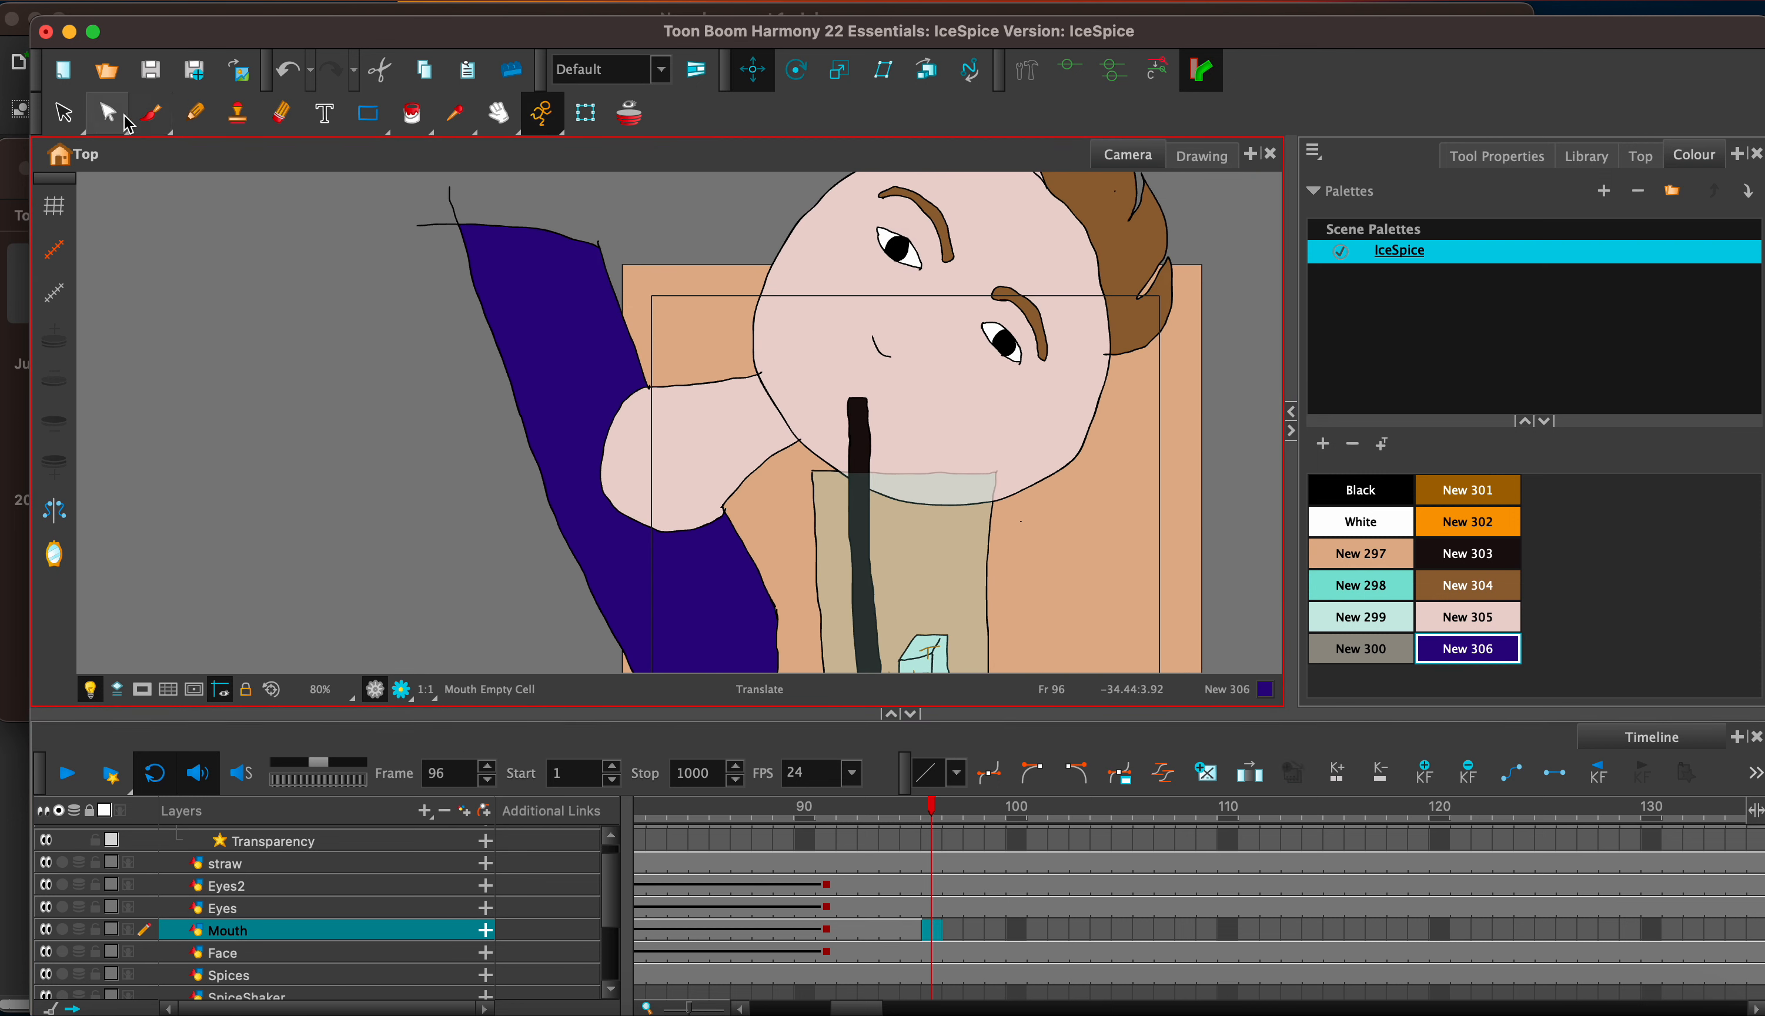
{"action": "left_click", "coordinate": [151, 113]}
{"action": "left_click", "coordinate": [1398, 491]}
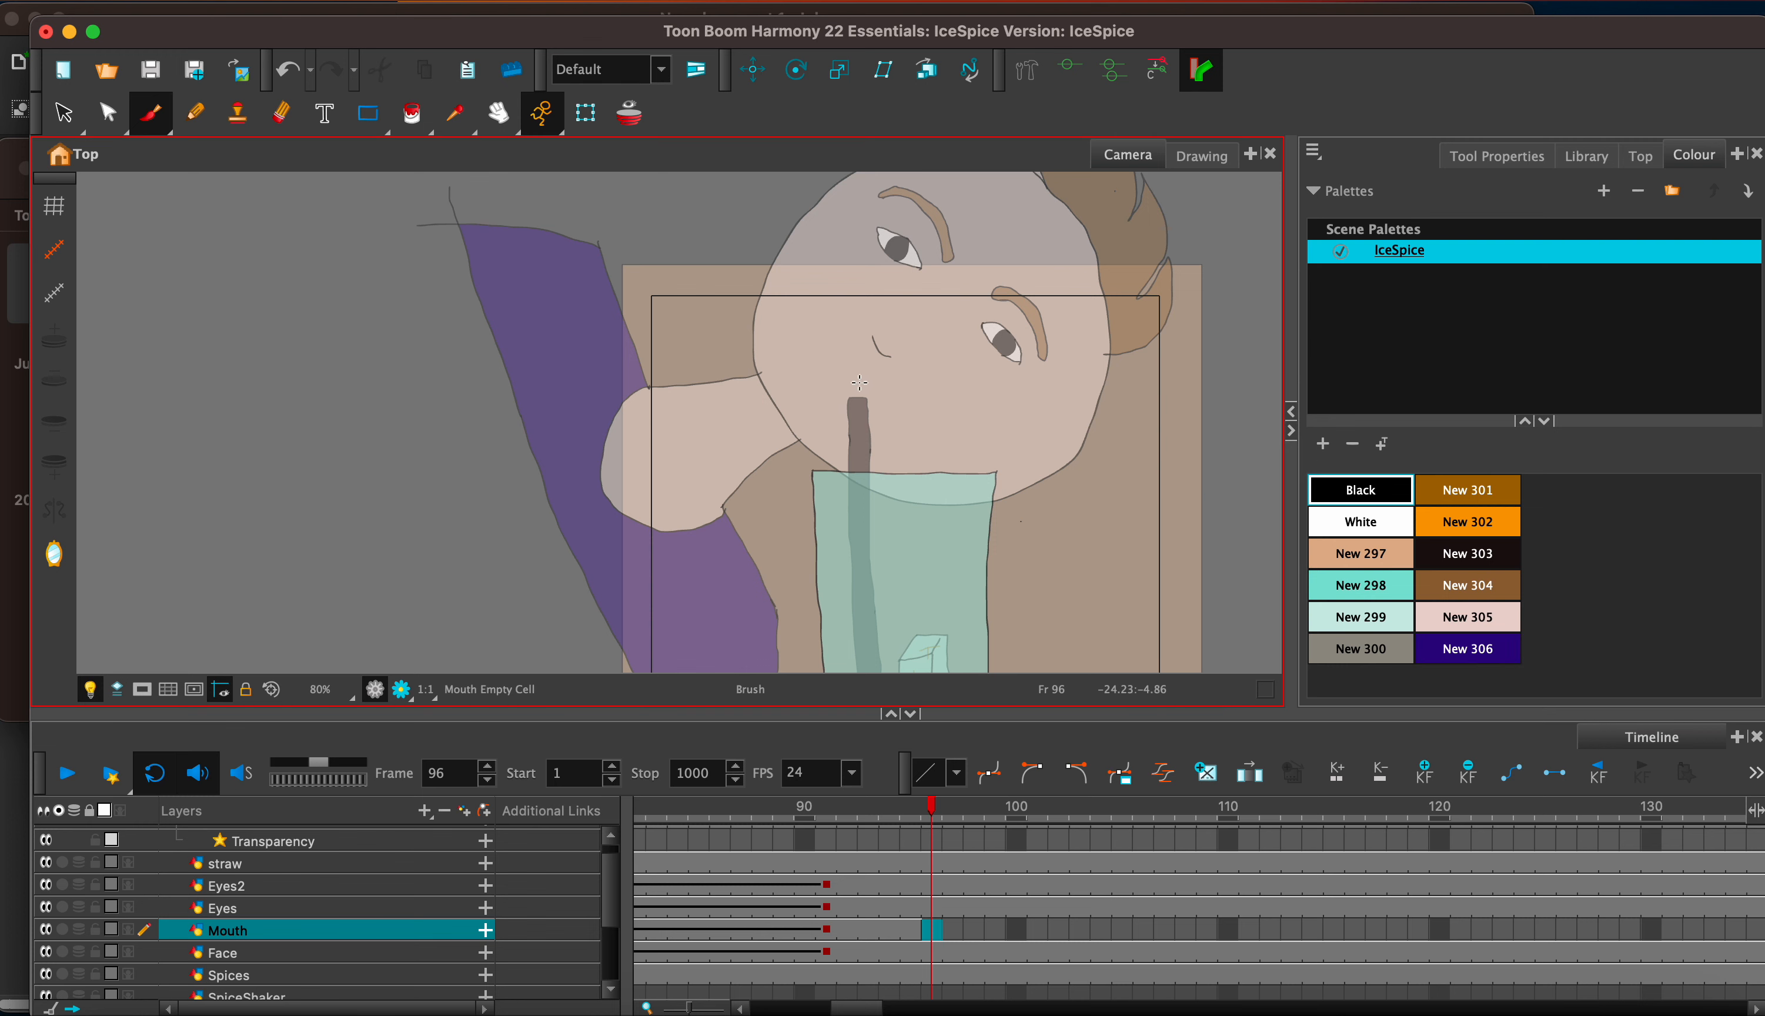
{"action": "key", "text": "alt+o"}
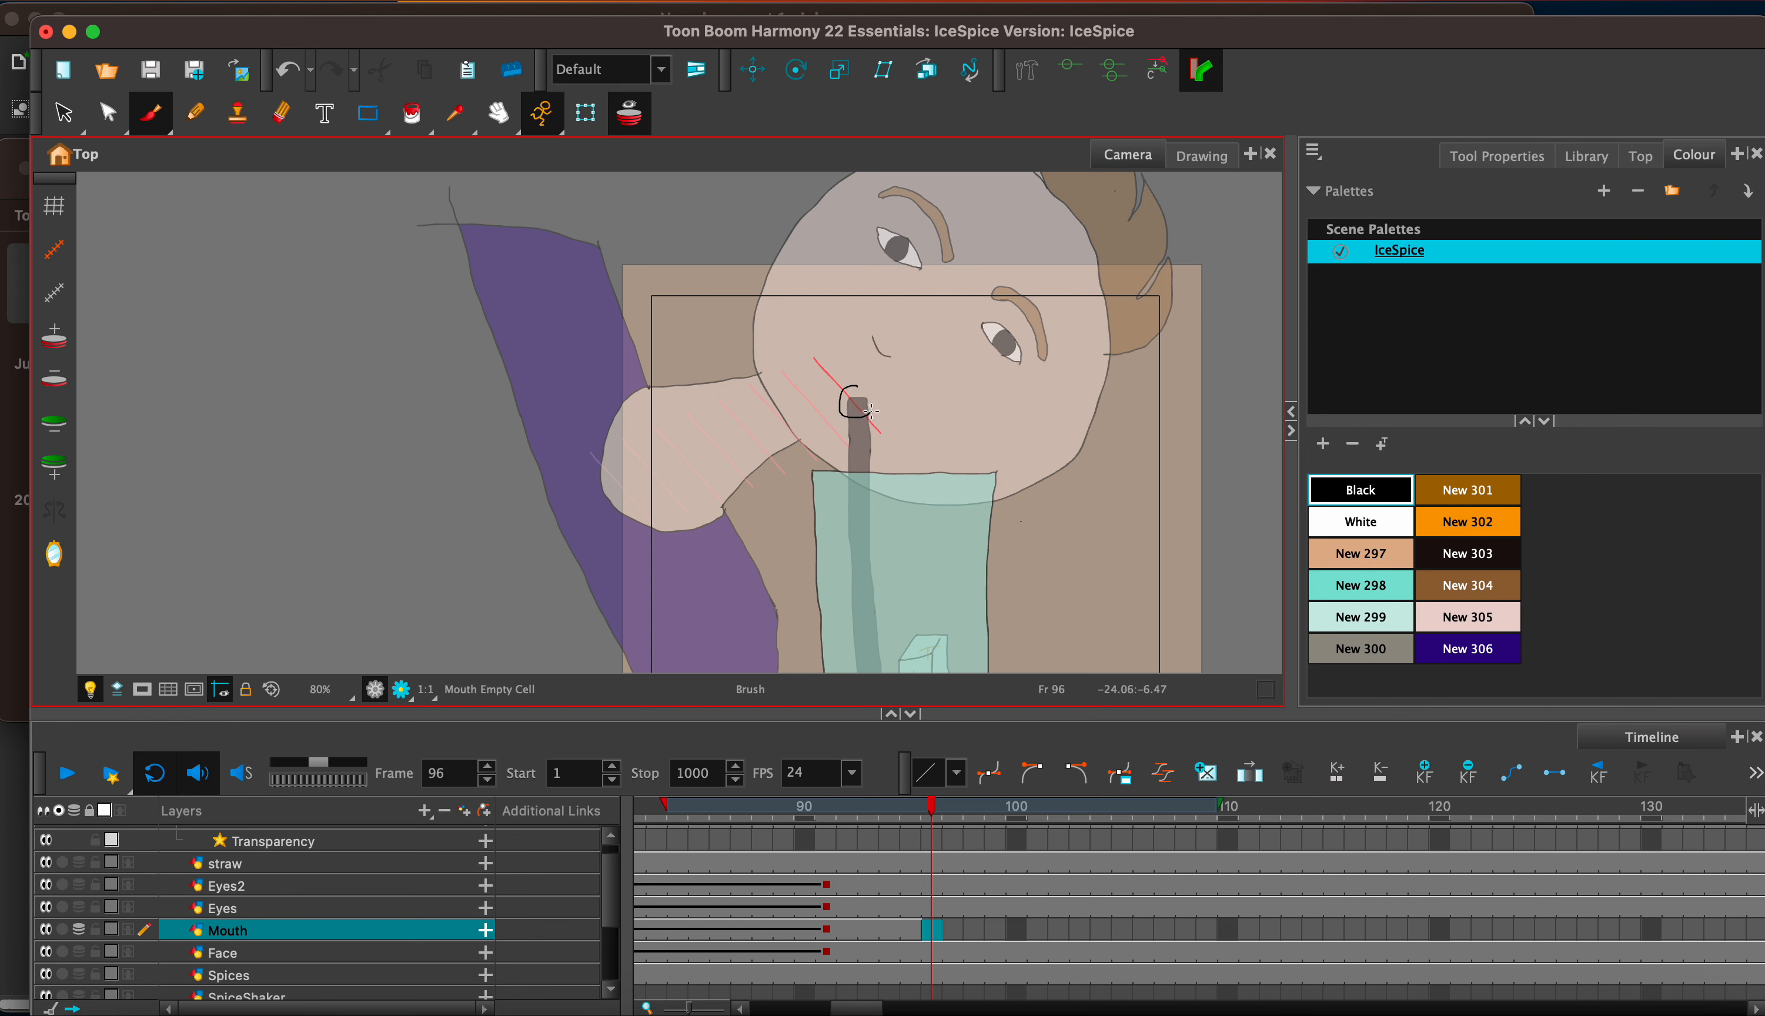
{"action": "left_click_drag", "start_coordinate": [854, 387], "coordinate": [849, 385]}
Step: Fill the round mouth with New 303 and turn off the light table
{"action": "left_click", "coordinate": [1482, 559]}
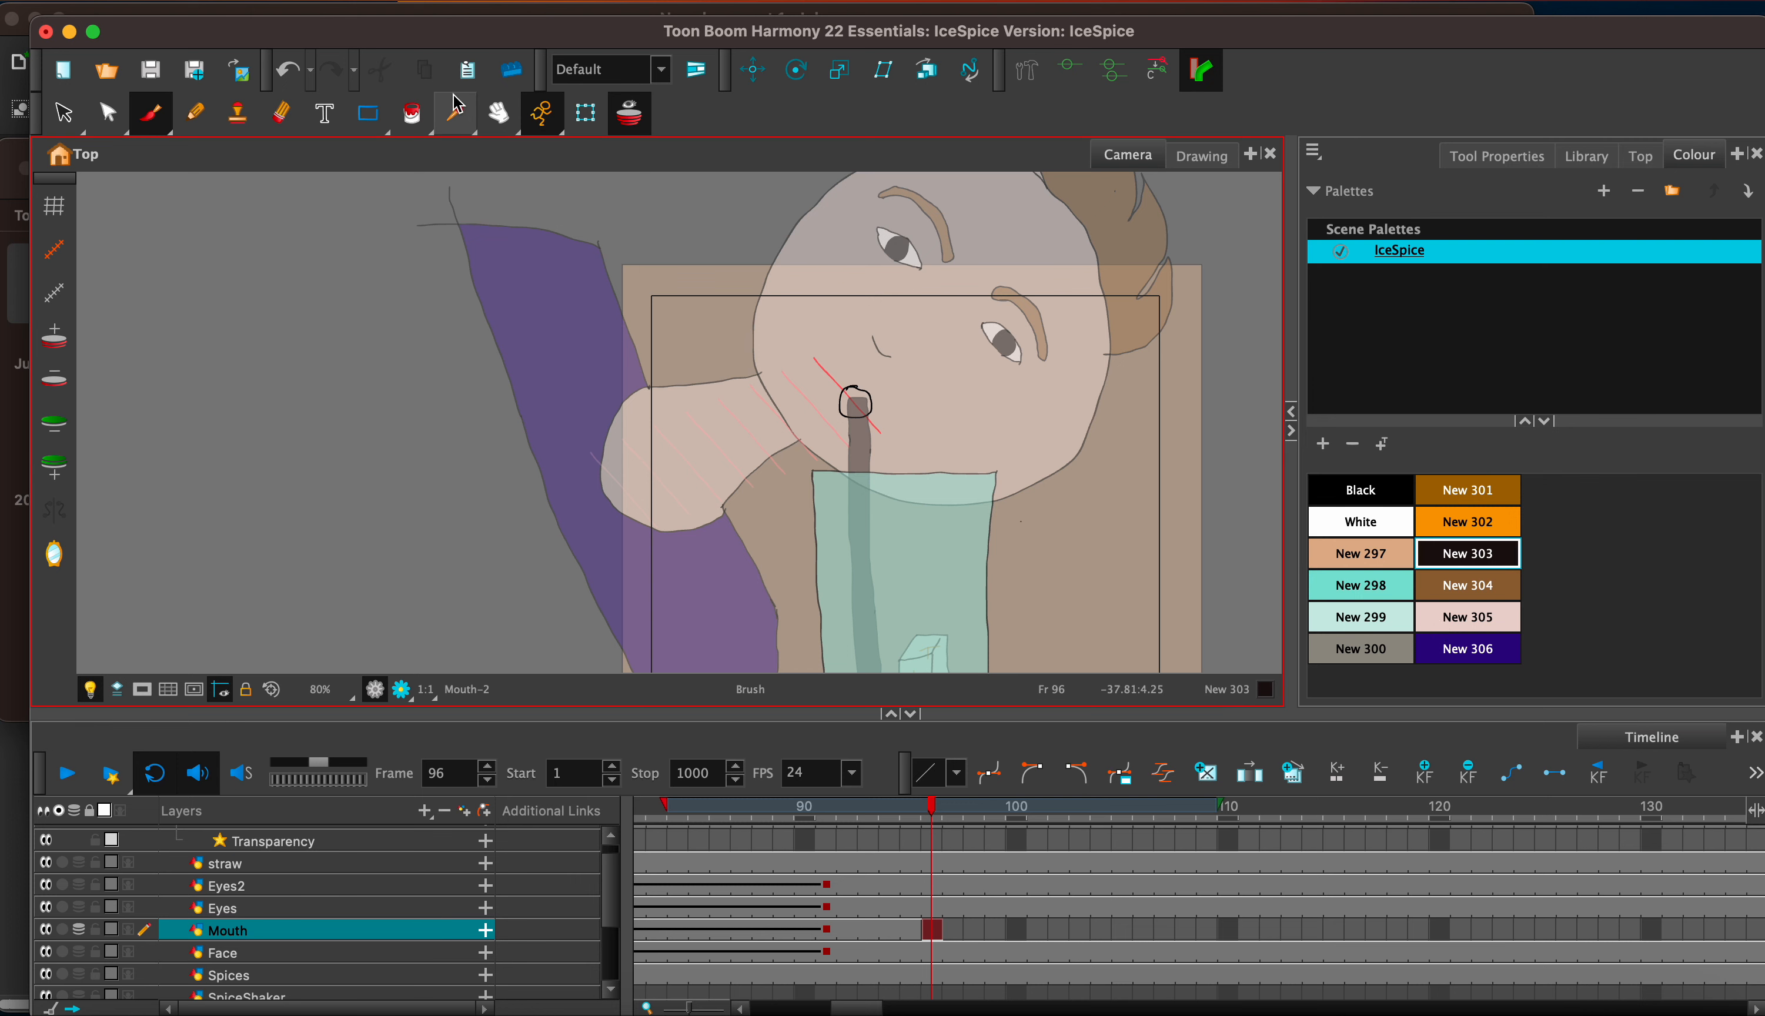
{"action": "left_click", "coordinate": [411, 113]}
{"action": "left_click", "coordinate": [856, 402]}
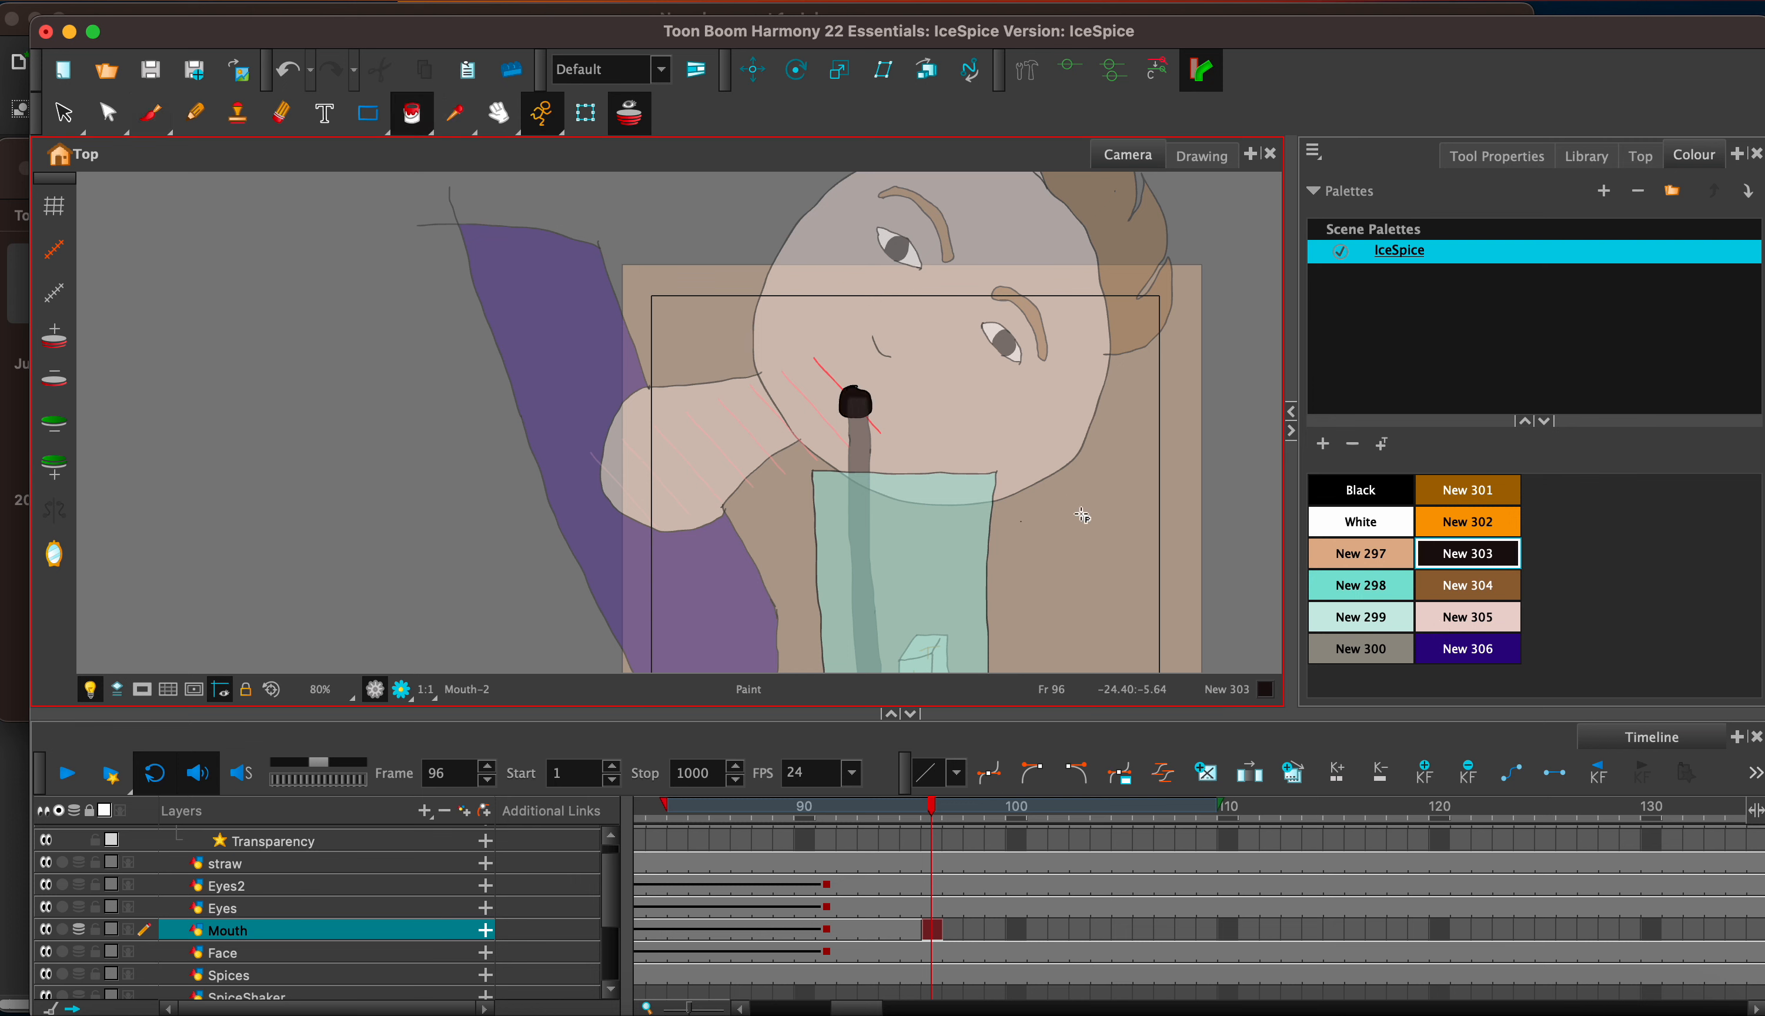
{"action": "left_click", "coordinate": [90, 692]}
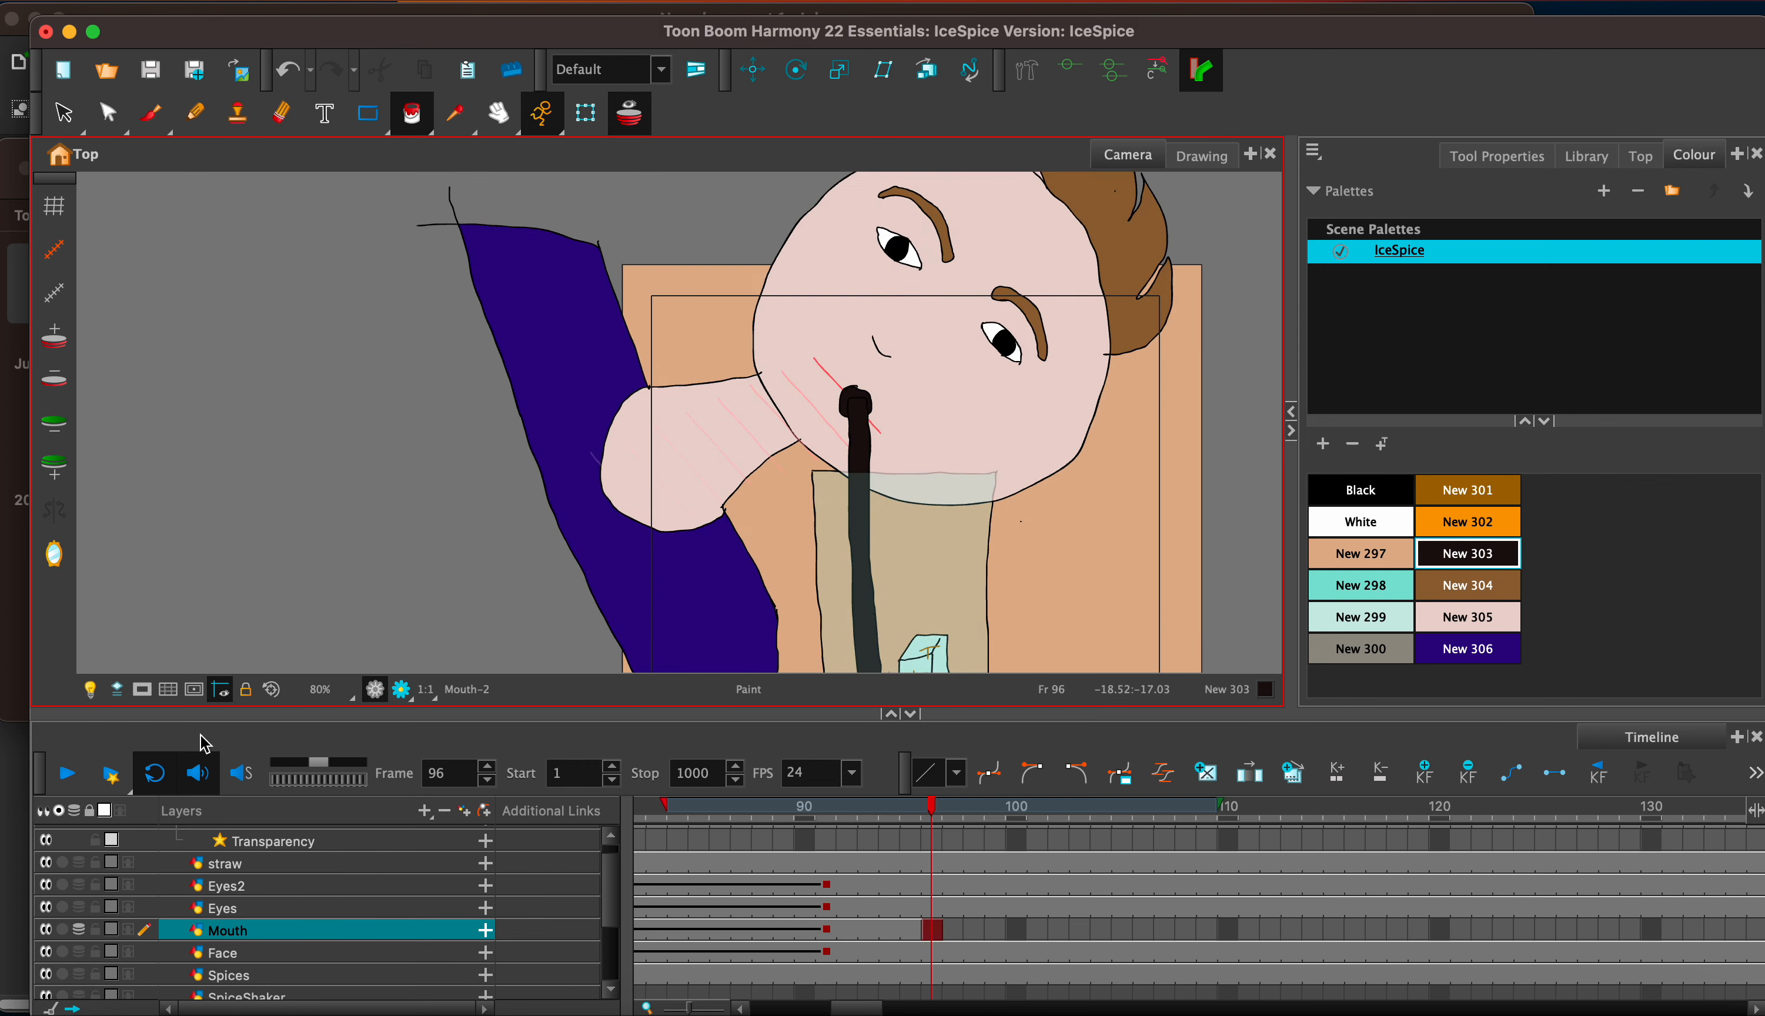
Step: Play back the animation from frame 2 to check the character's move to the straw and the mouth change
{"action": "left_click", "coordinate": [641, 813]}
{"action": "scroll", "coordinate": [650, 815], "scroll_direction": "left", "scroll_amount": 10}
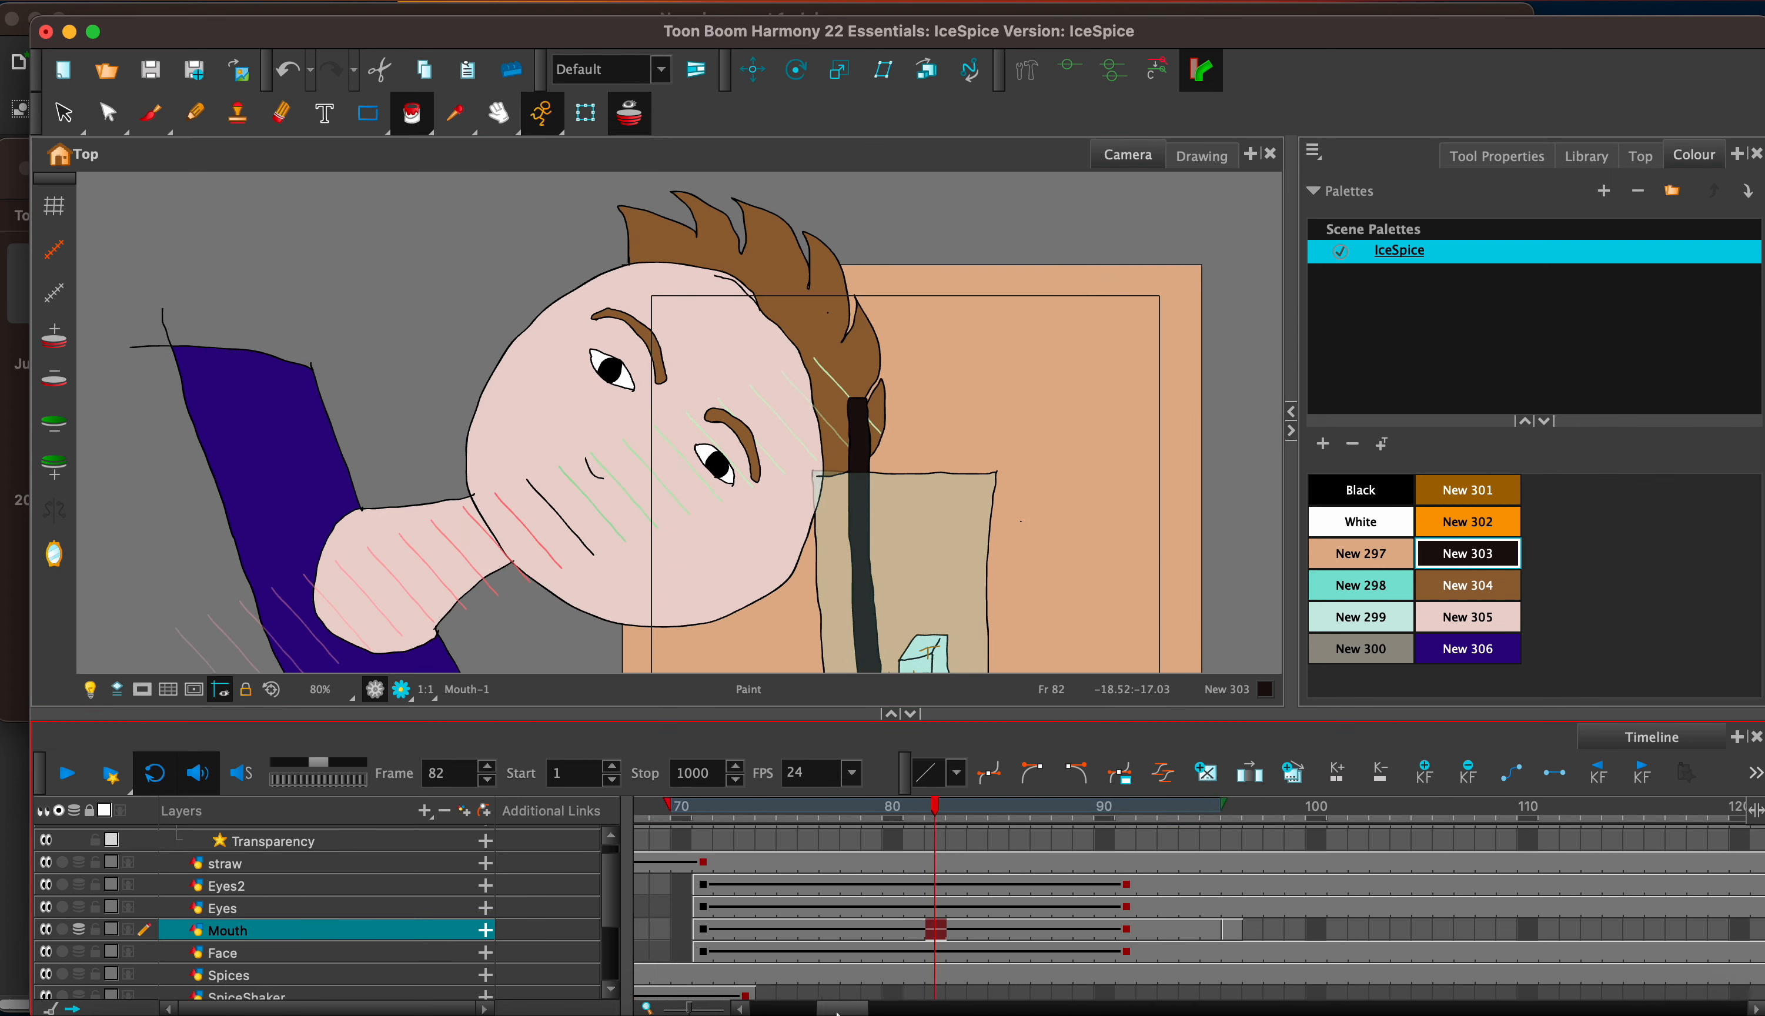
{"action": "left_click", "coordinate": [650, 815]}
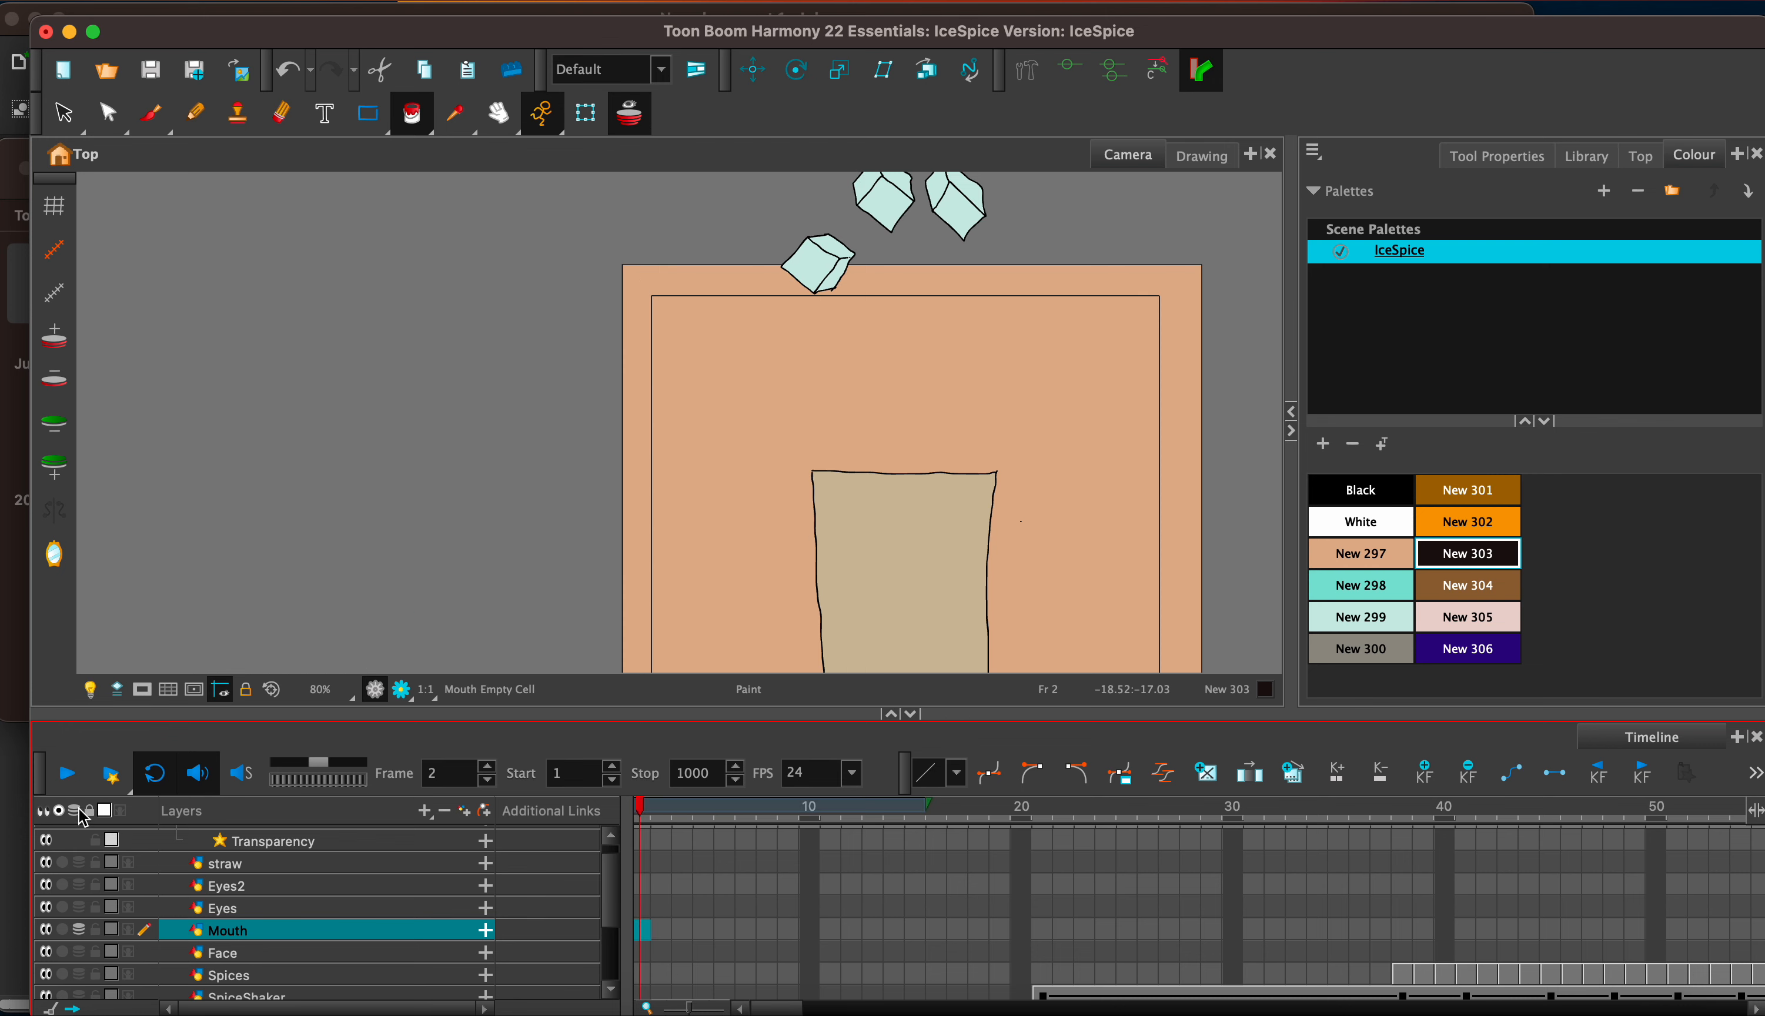
{"action": "left_click", "coordinate": [67, 773]}
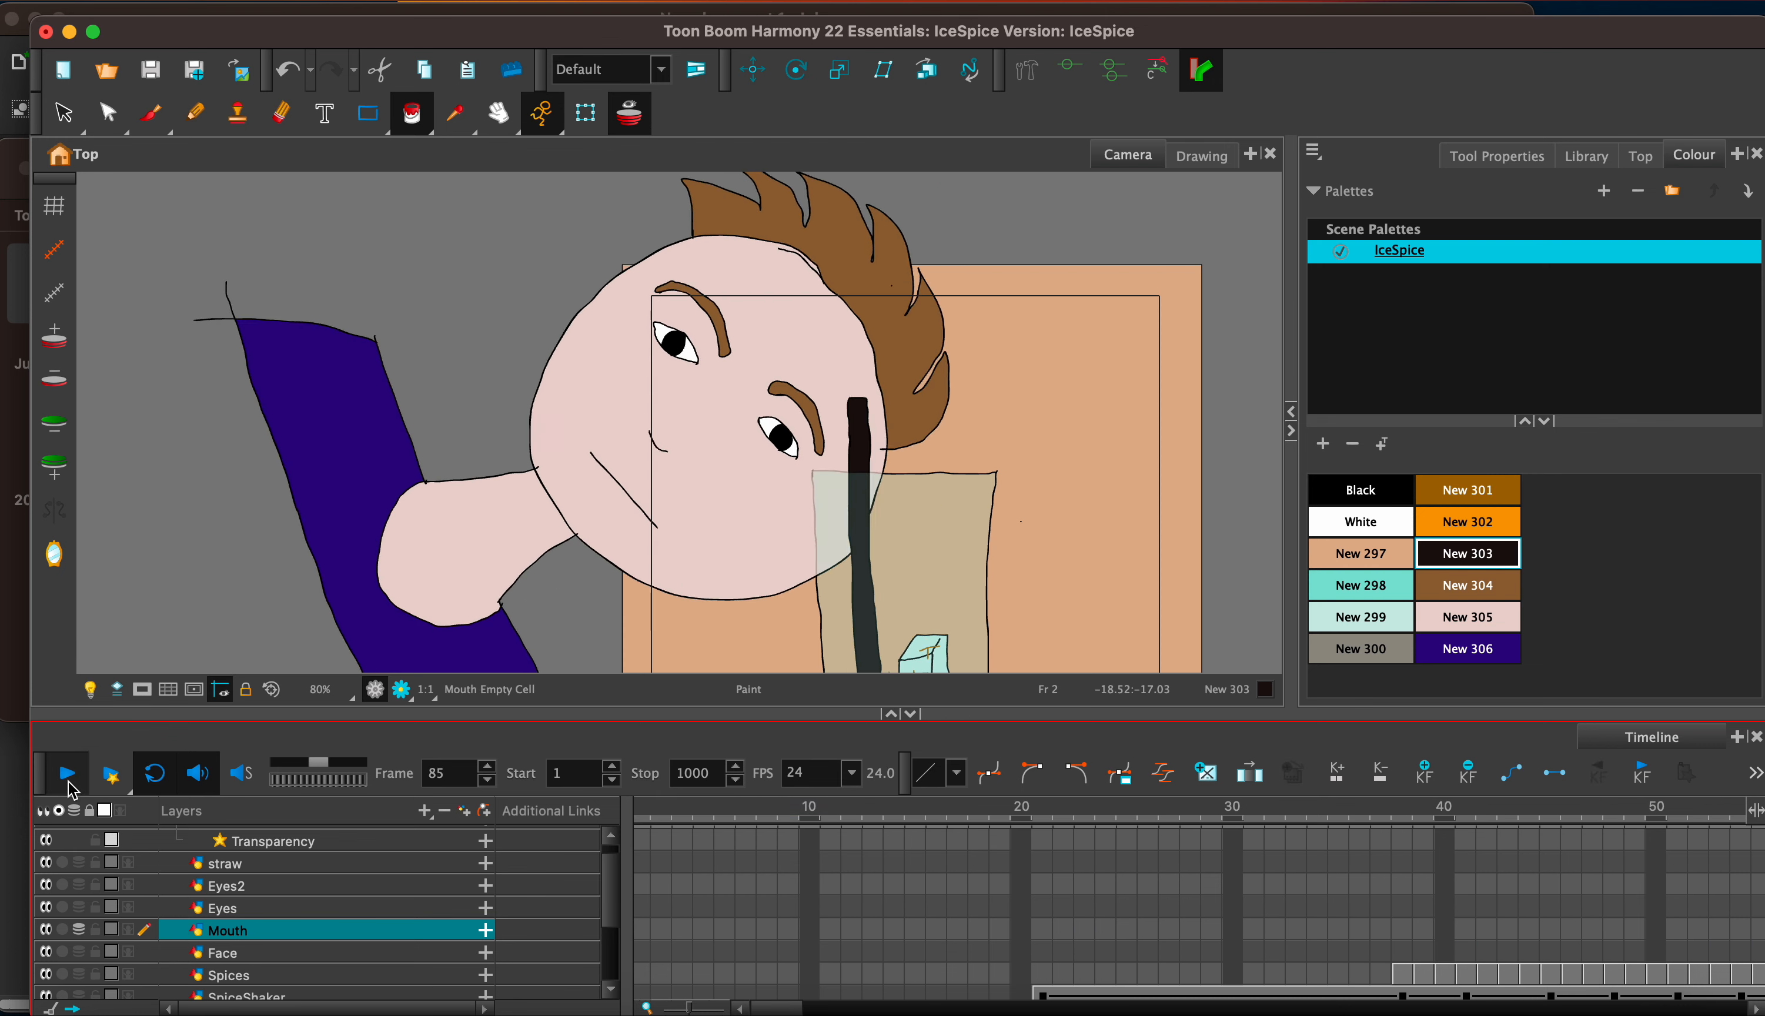
{"action": "left_click", "coordinate": [69, 782]}
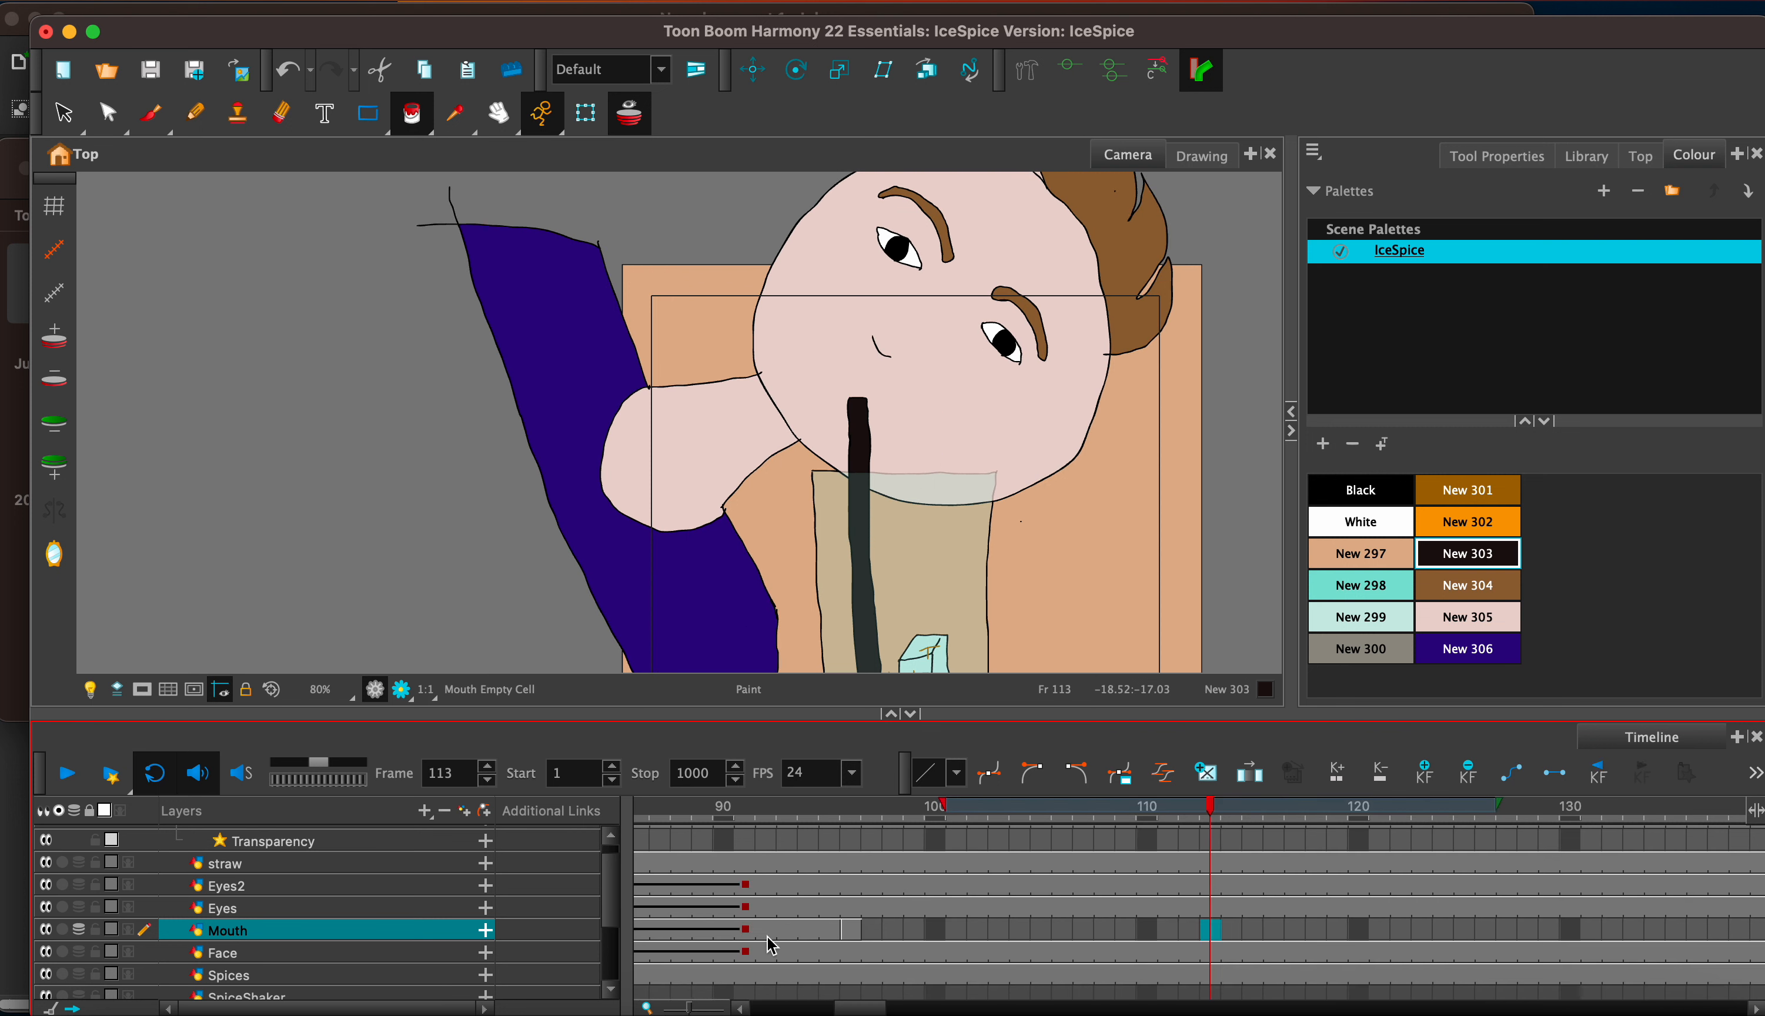
Step: Extend the exposure of the round mouth drawing at frame 96 to frame 116
{"action": "left_click", "coordinate": [851, 930]}
{"action": "key", "text": "F5"}
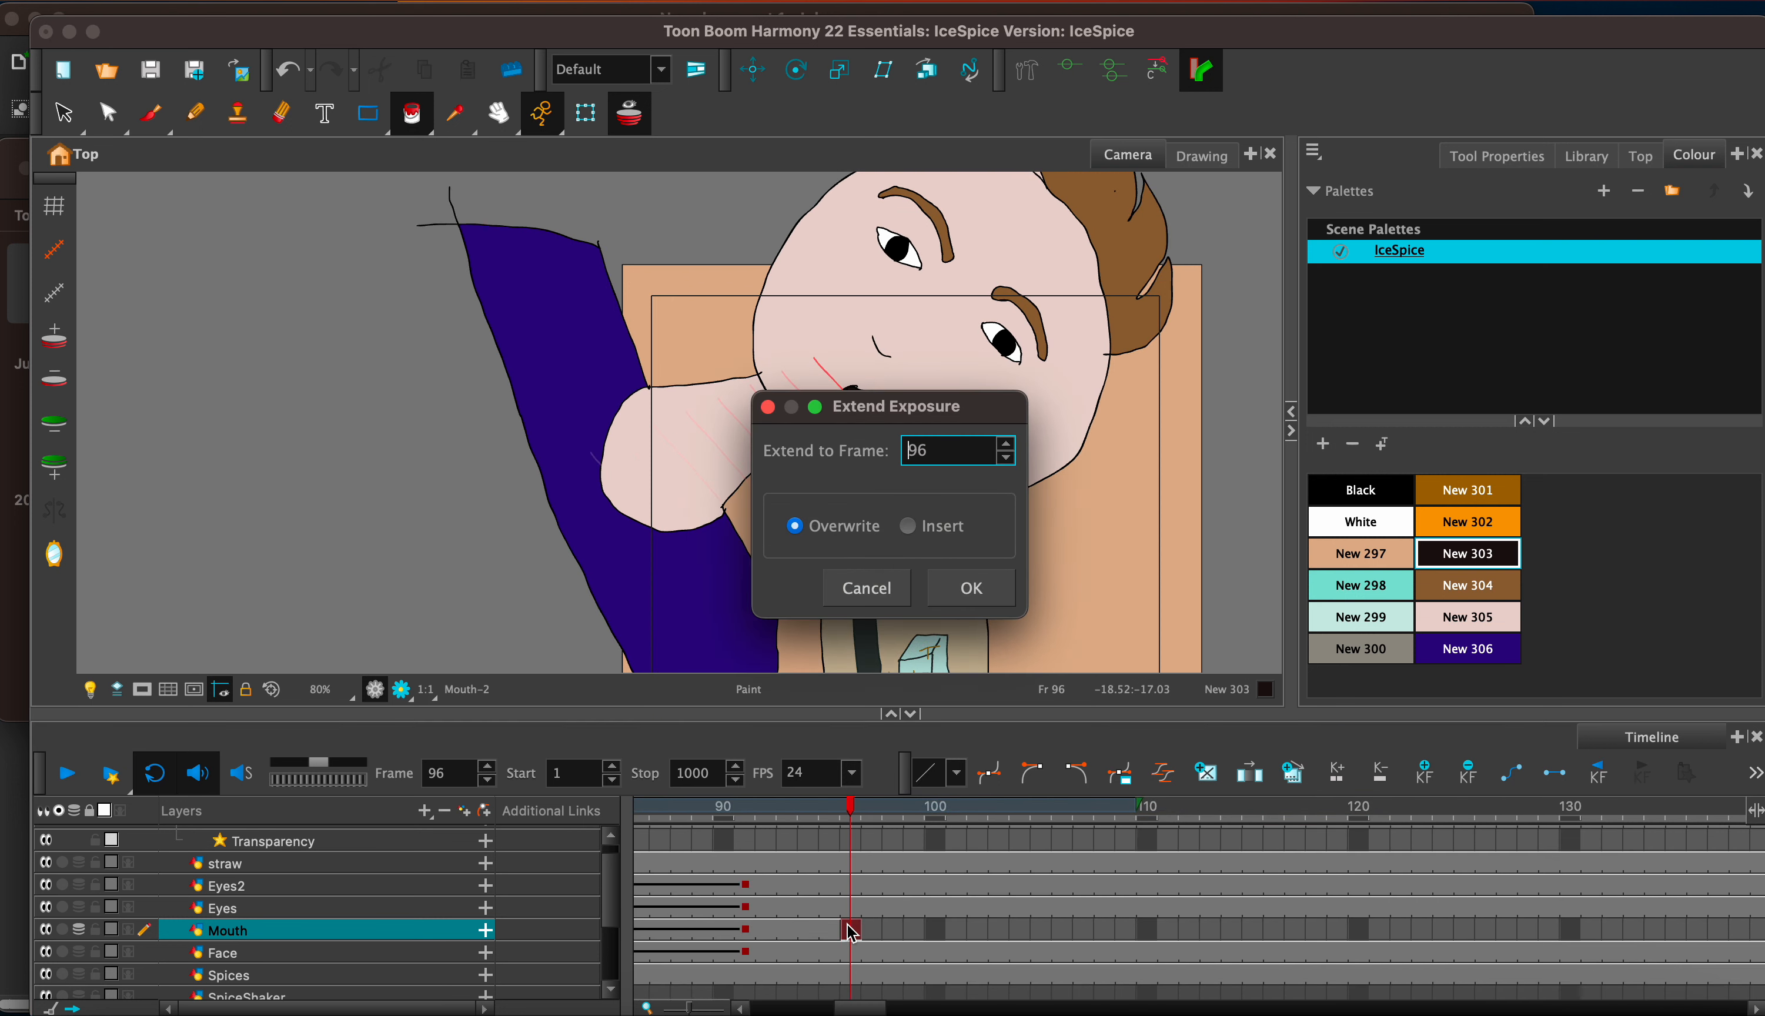
{"action": "key", "text": "BackSpace"}
{"action": "type", "text": "11"}
{"action": "key", "text": "Return"}
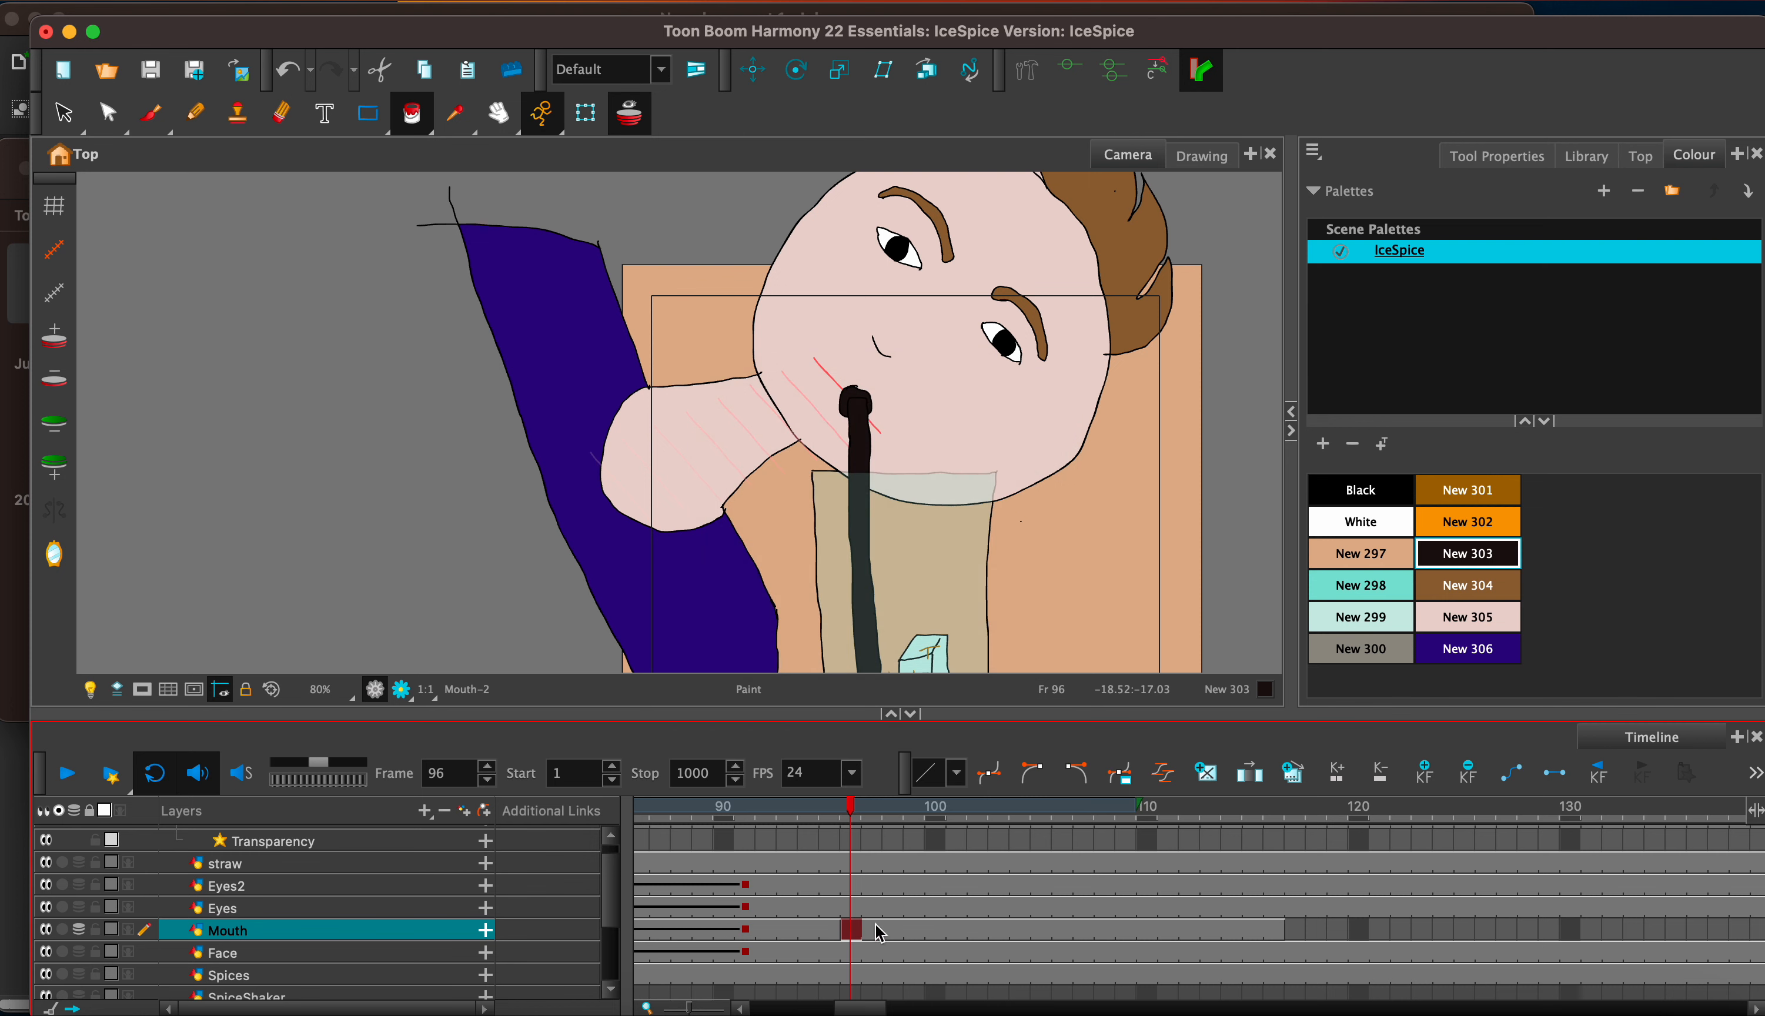
Step: Clear the exposure of the Eyes2 and Eyes layers from frame 117 to frame 178
{"action": "left_click", "coordinate": [1293, 908]}
{"action": "left_click", "coordinate": [1296, 885]}
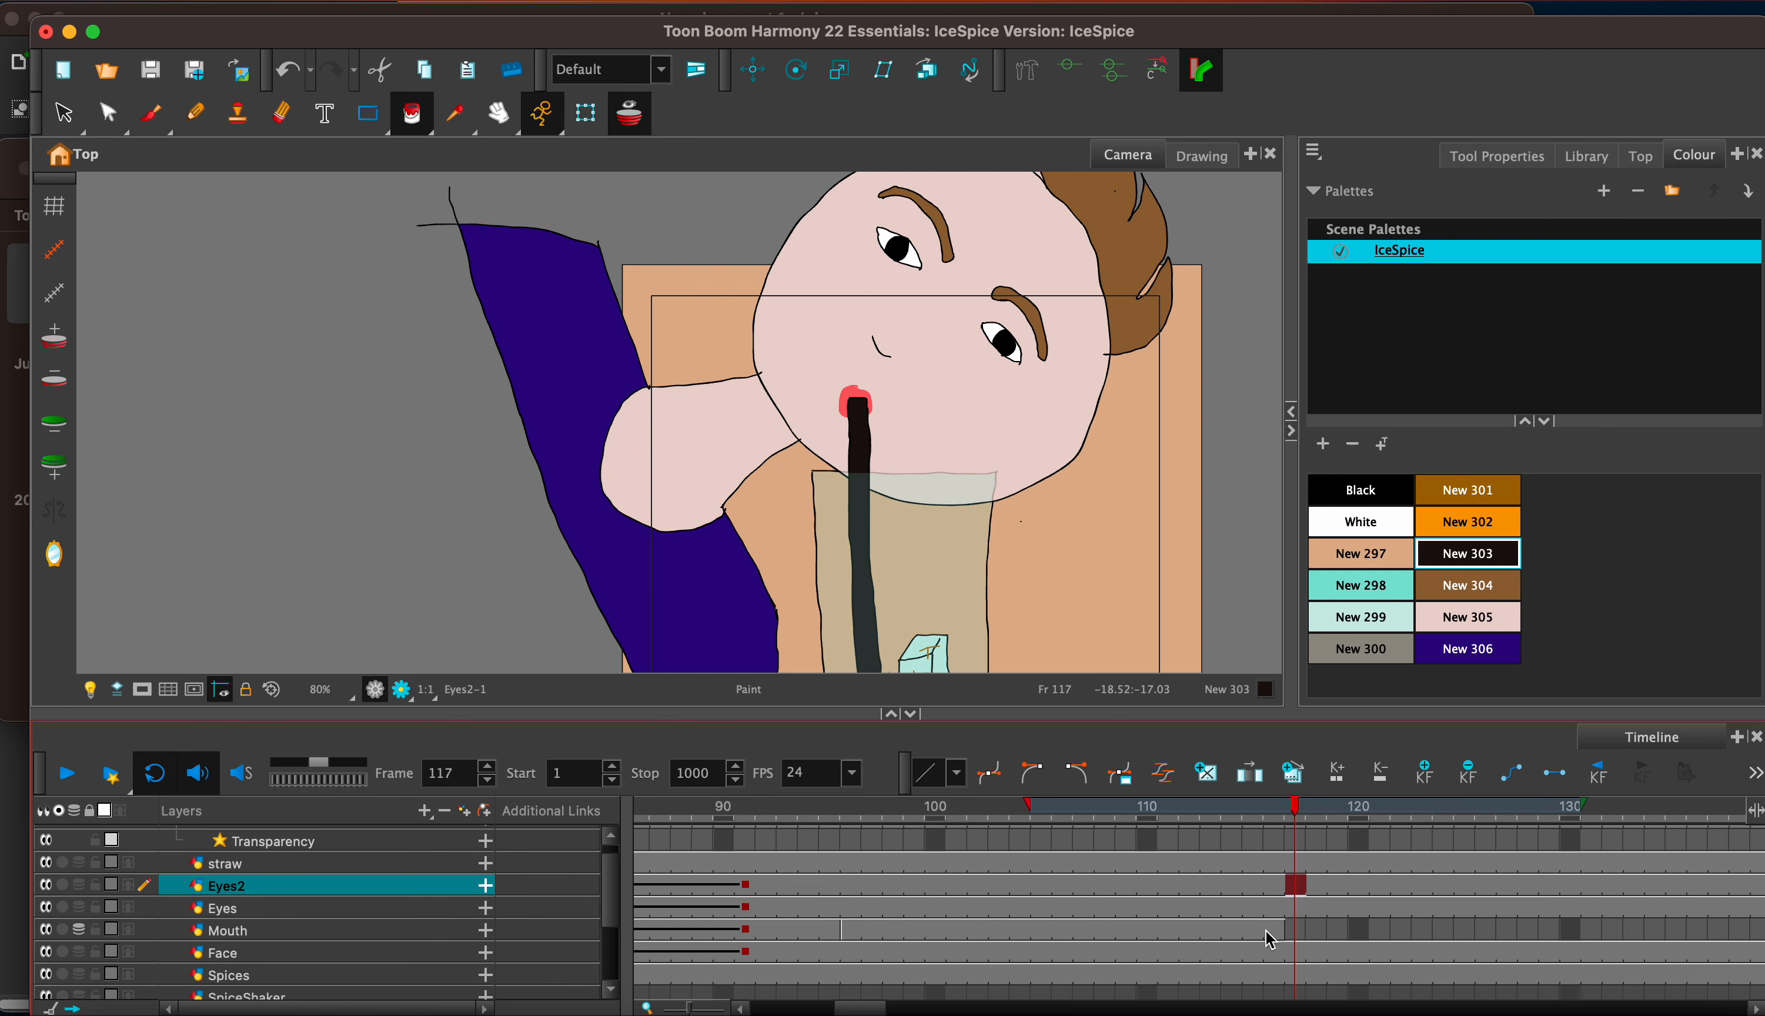
{"action": "left_click_drag", "start_coordinate": [857, 1008], "coordinate": [897, 1008]}
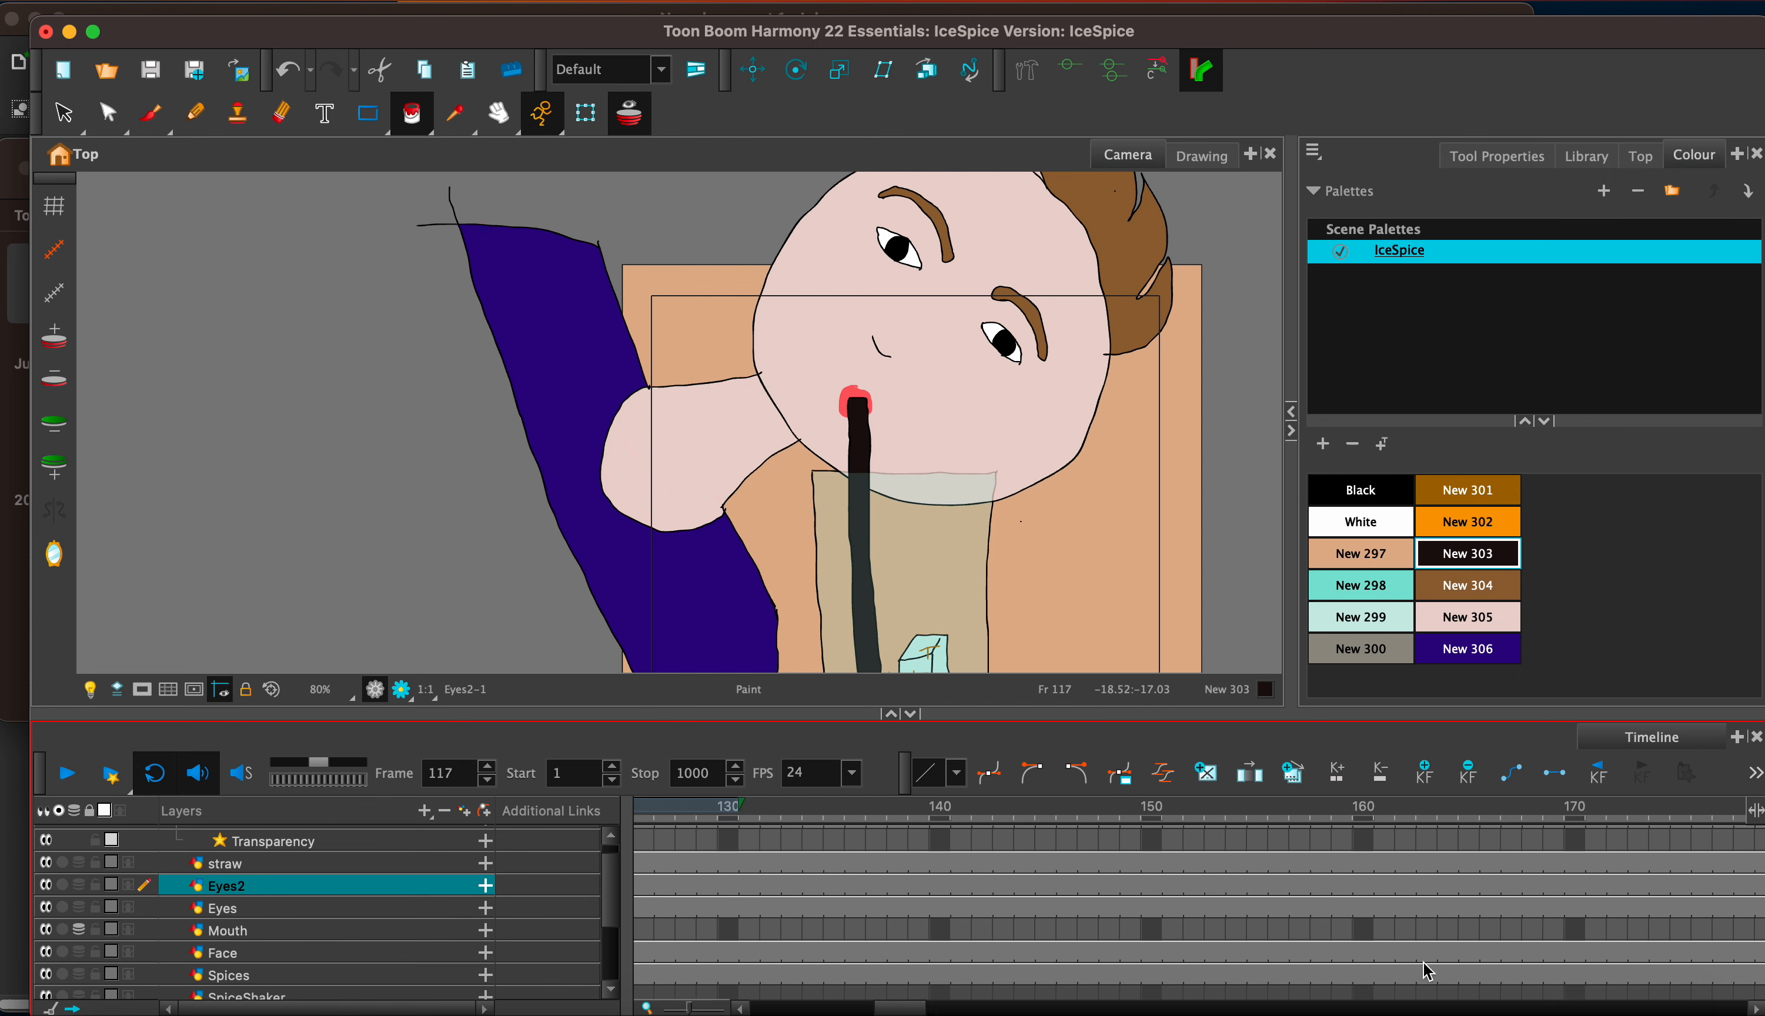
{"action": "left_click", "coordinate": [1750, 911], "text": "shift"}
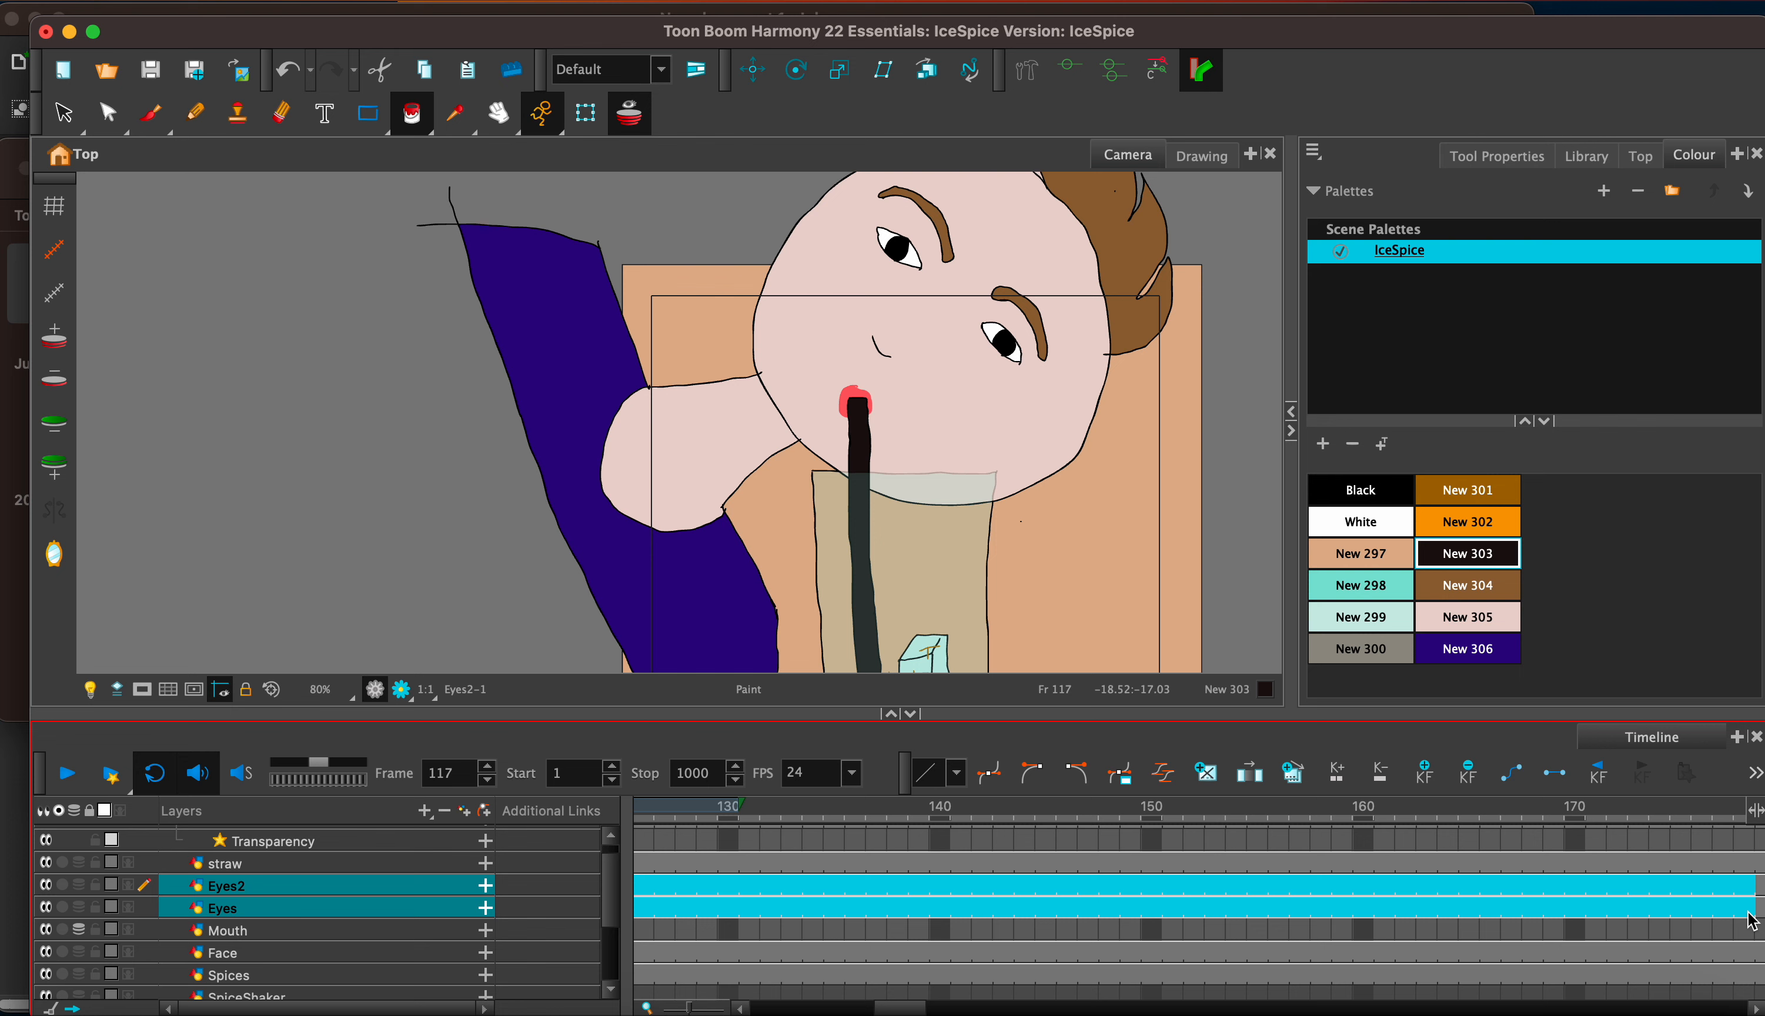
{"action": "key", "text": "Delete"}
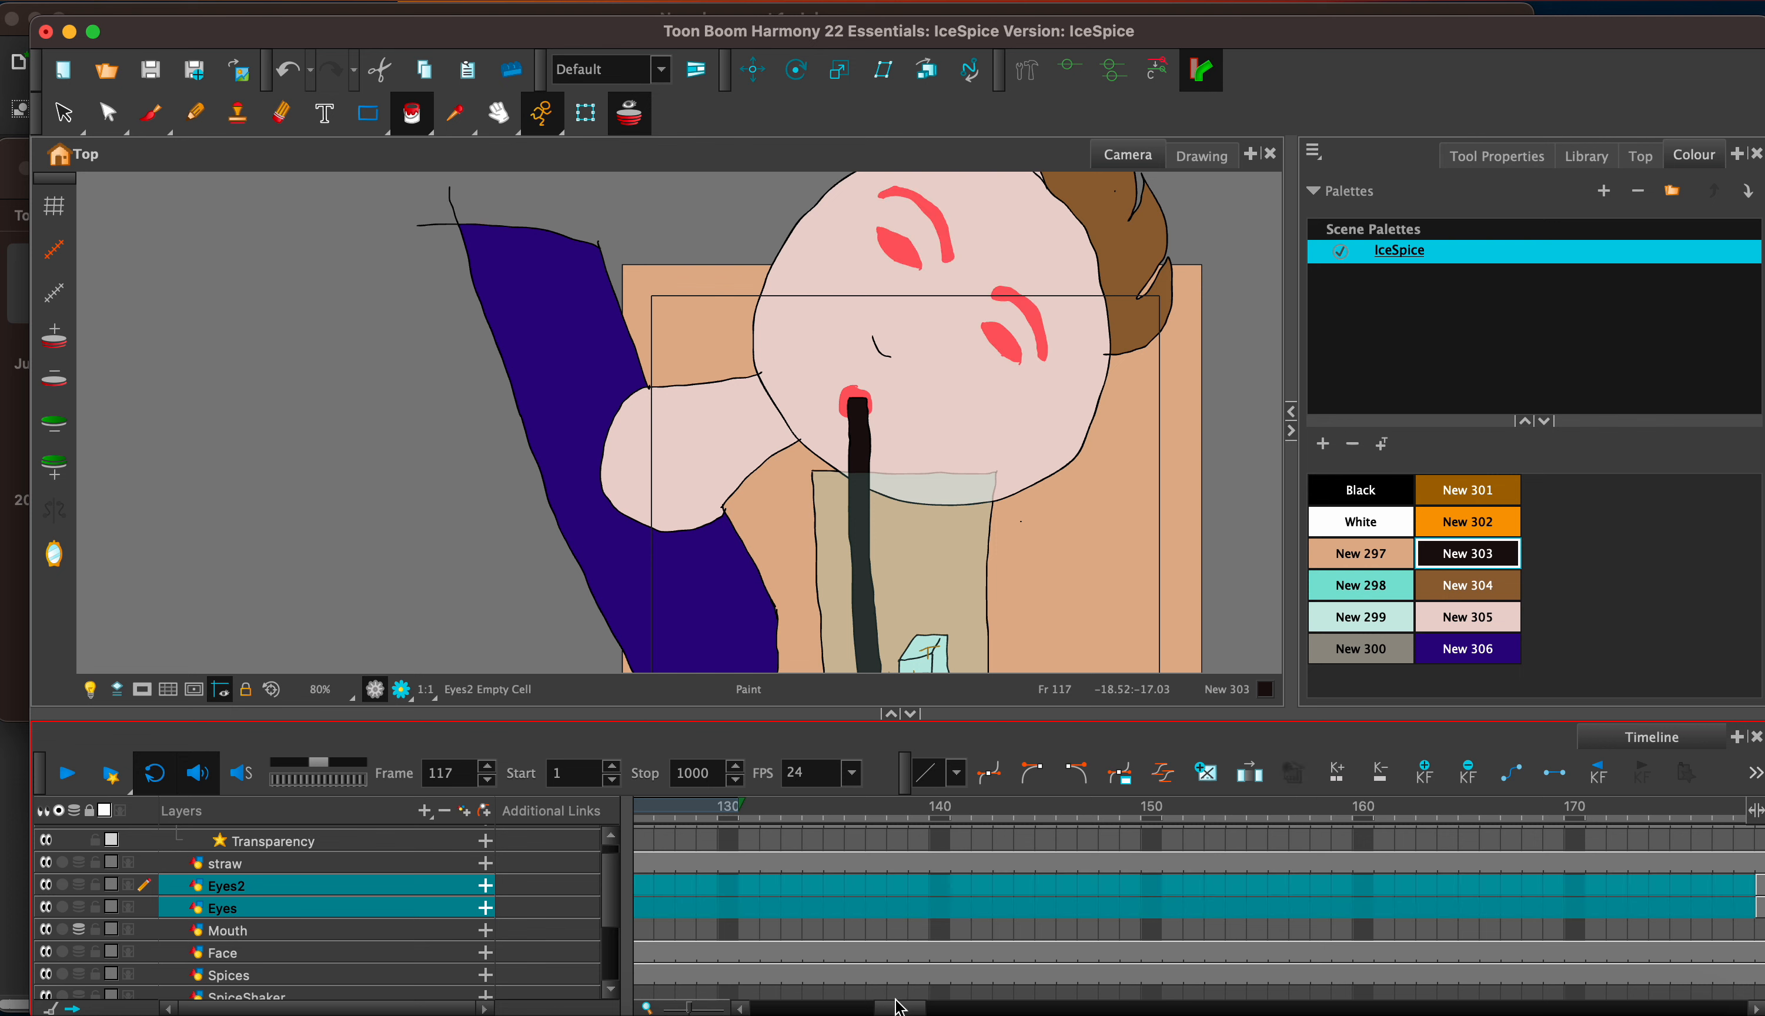
{"action": "left_click_drag", "start_coordinate": [898, 1008], "coordinate": [863, 1010]}
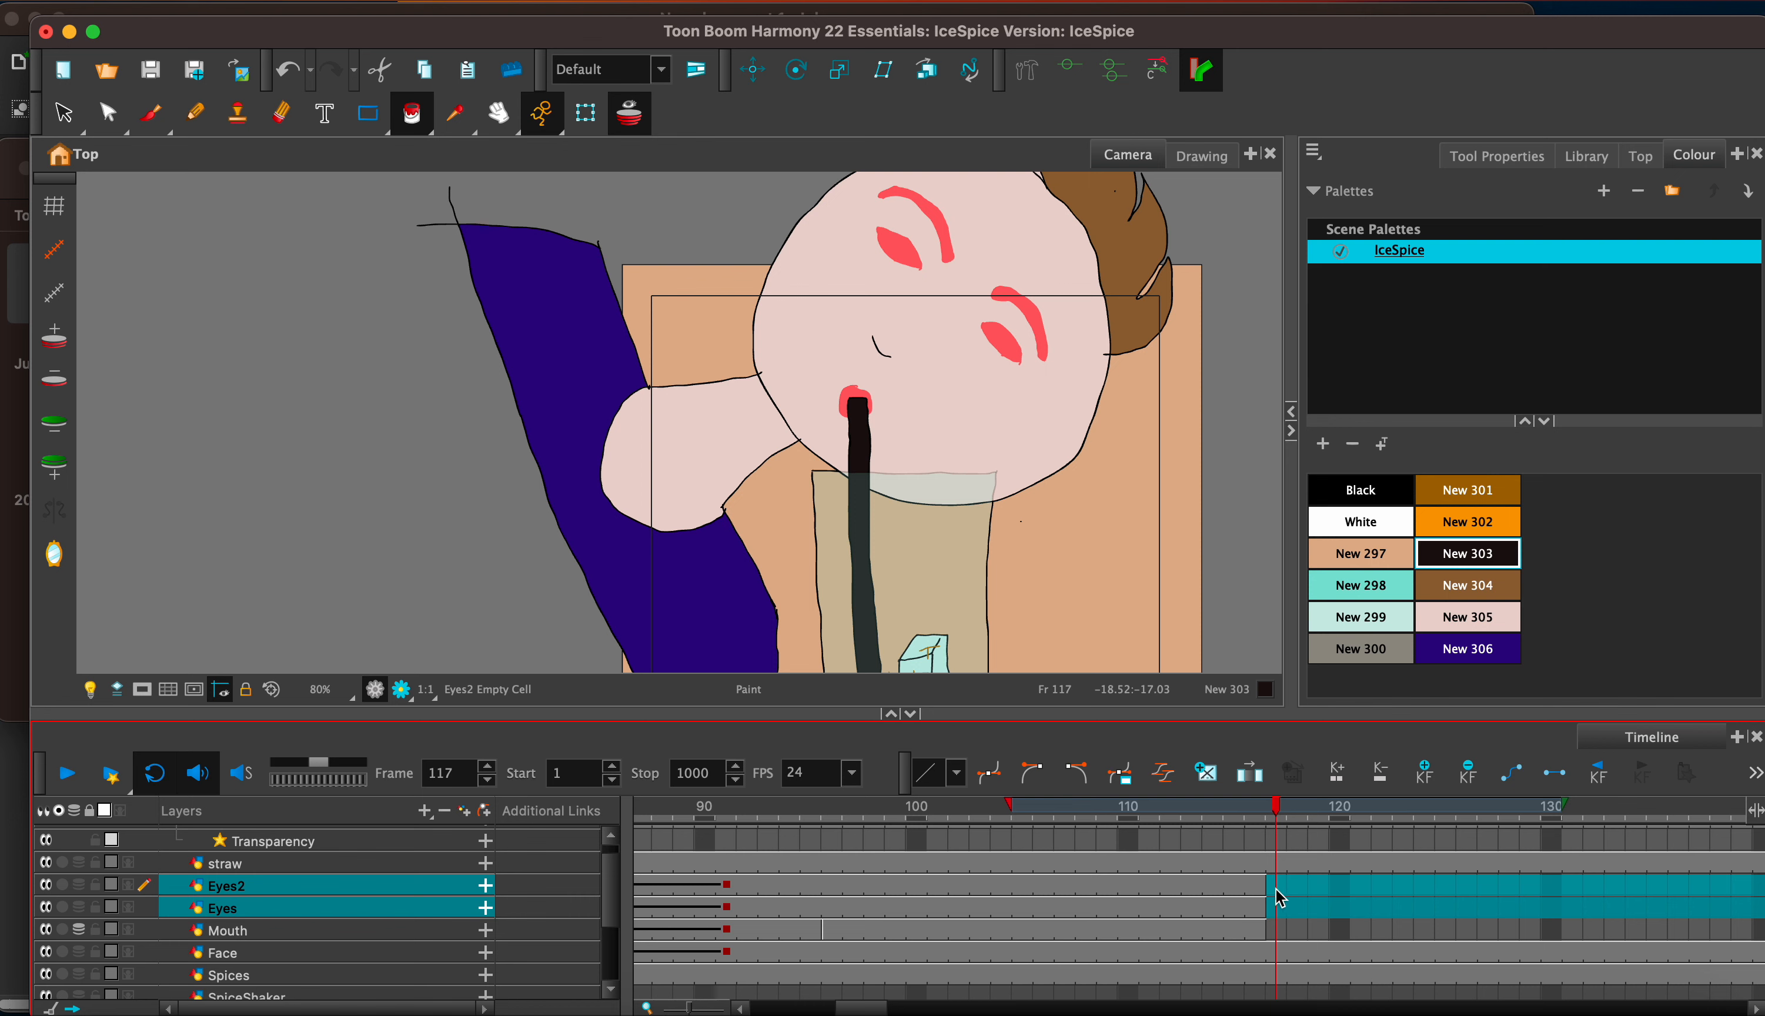
Step: Add a keyframe on the Face layer at frame 116 and select the layer's frame 120
{"action": "left_click", "coordinate": [1257, 952]}
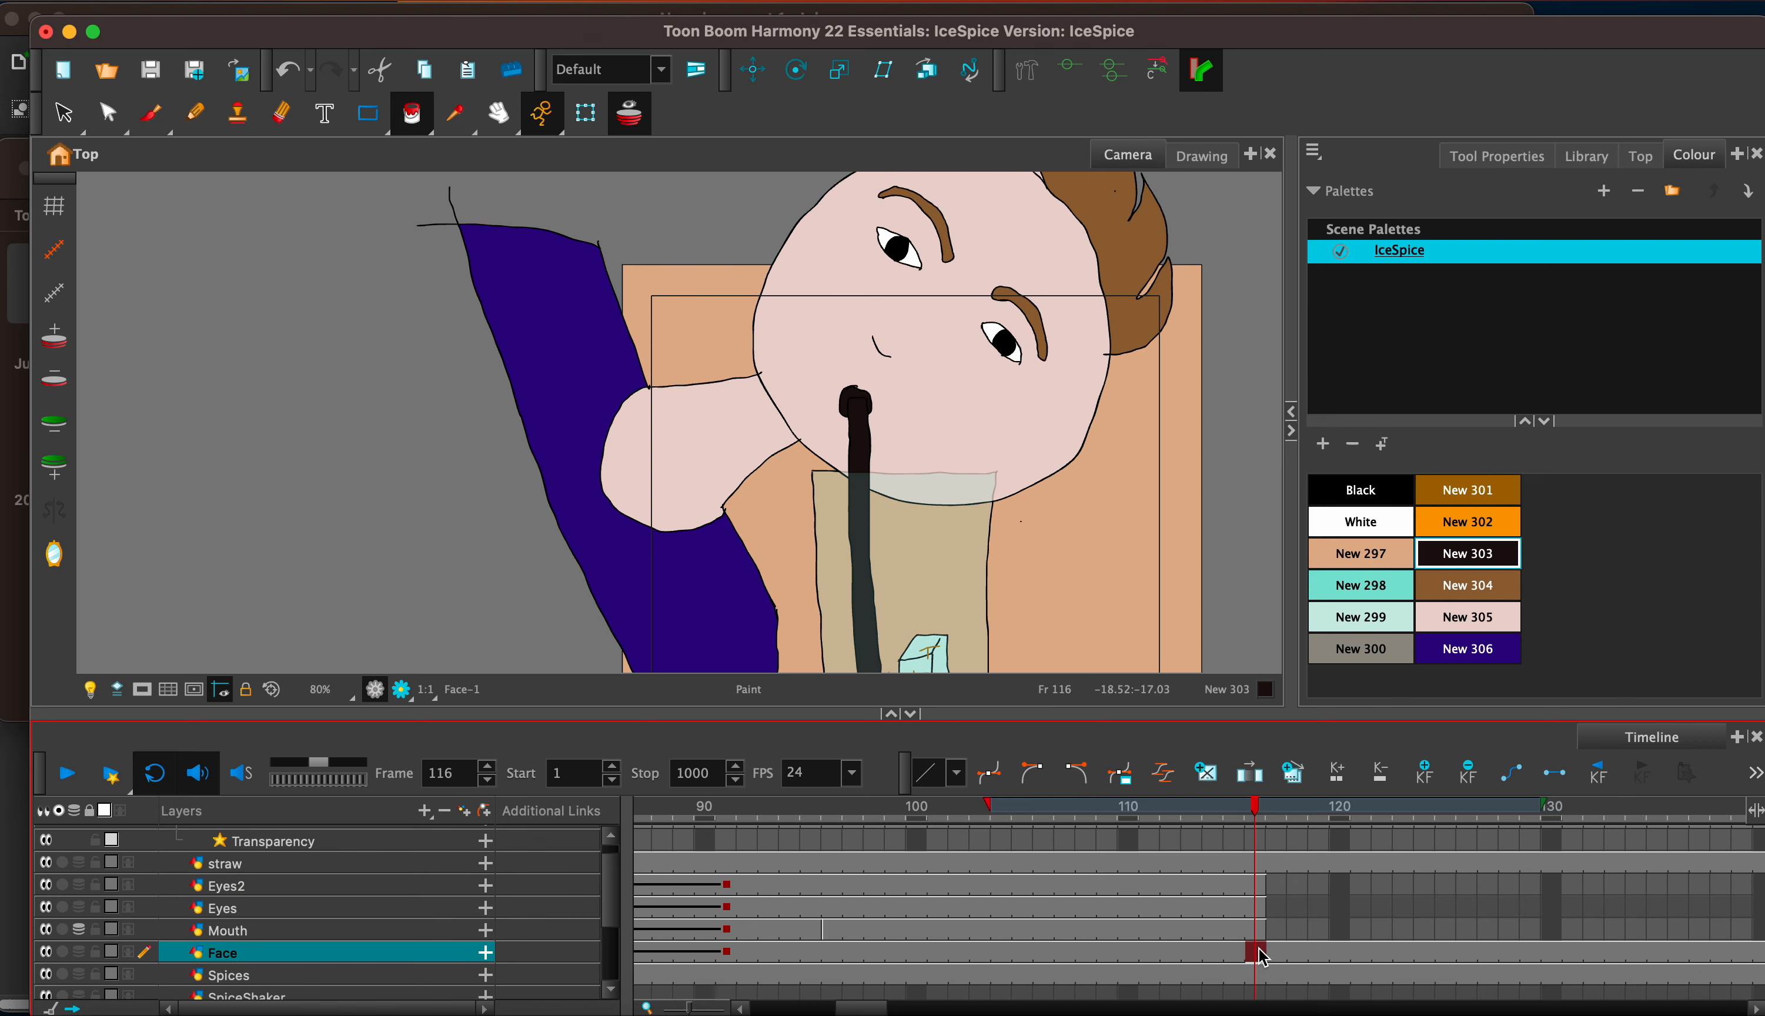
{"action": "left_click", "coordinate": [1425, 772]}
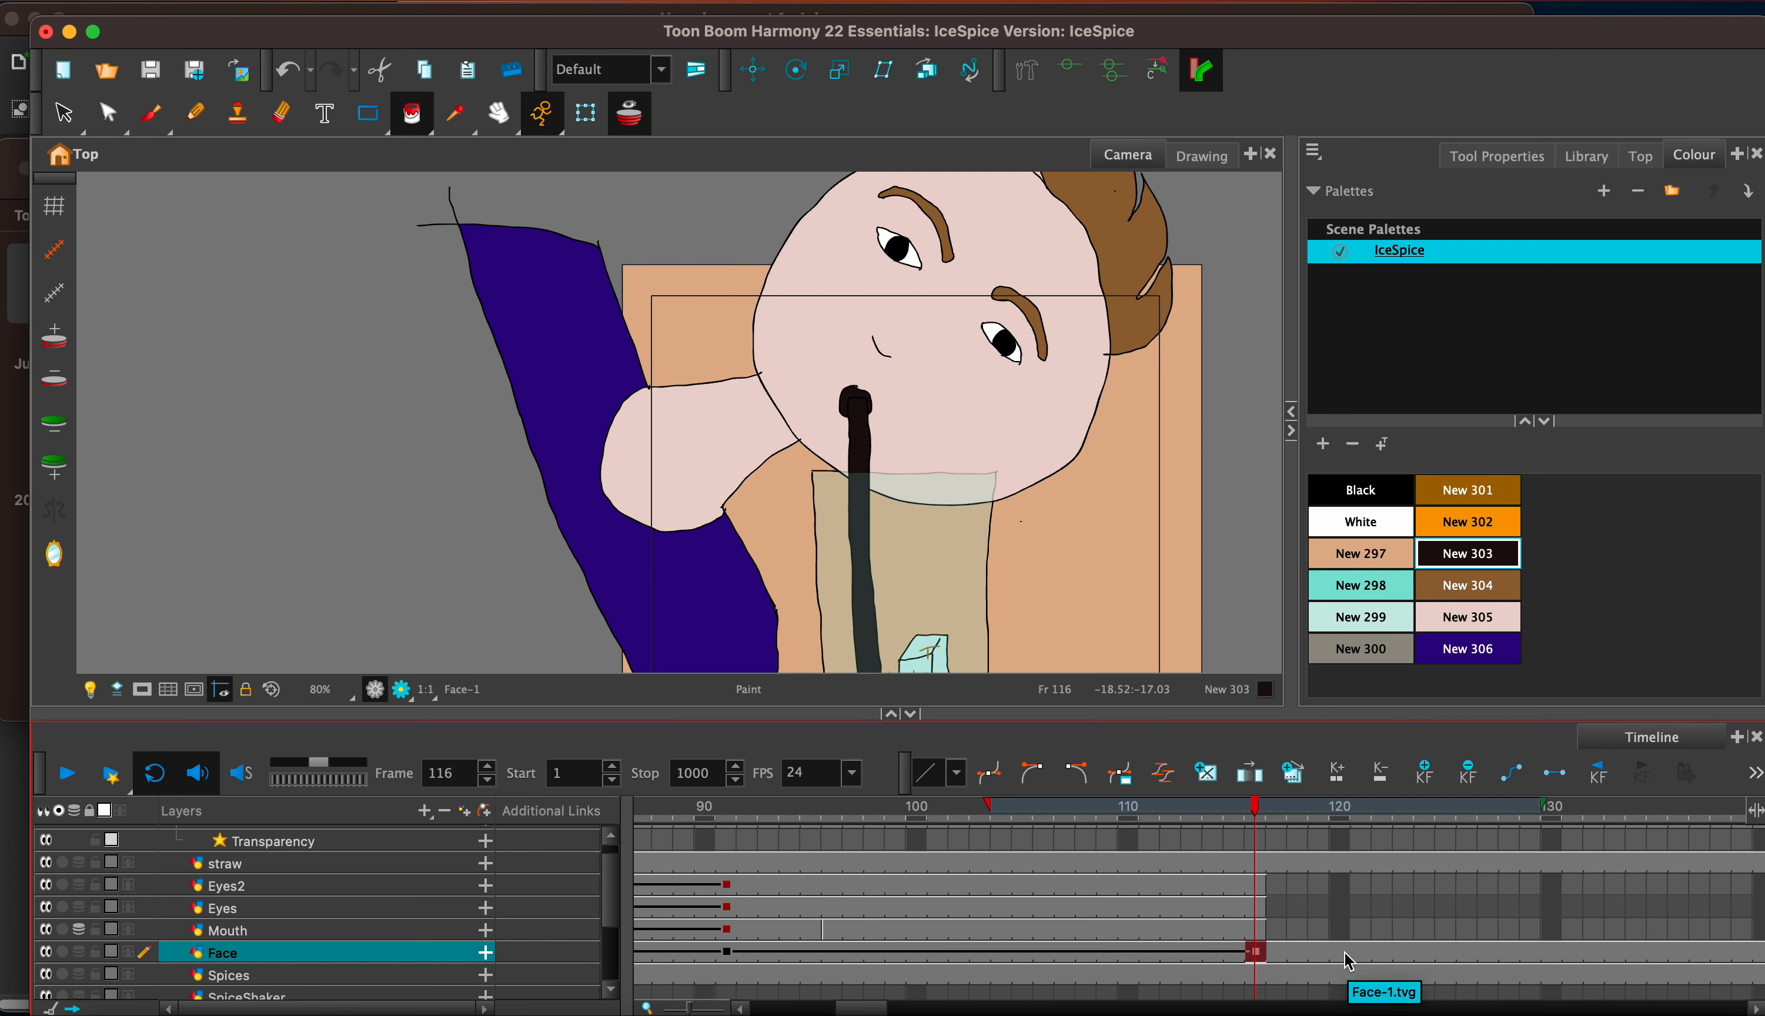
{"action": "left_click", "coordinate": [1344, 953]}
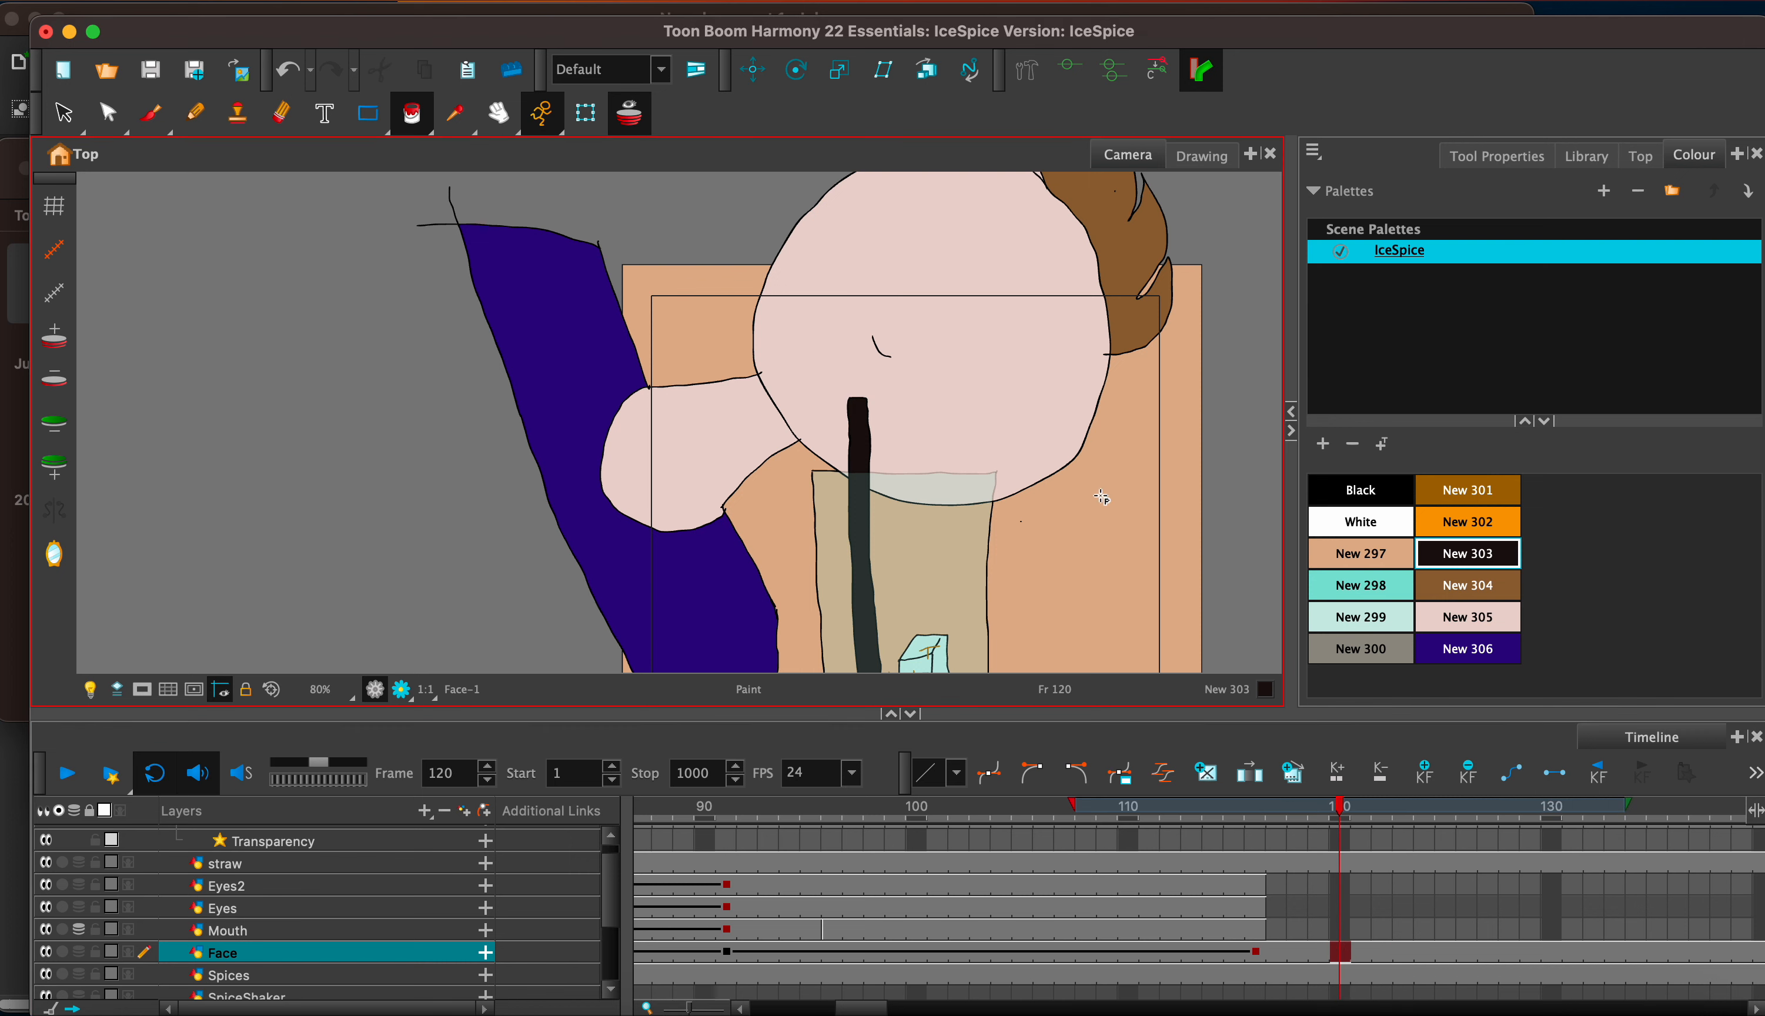
Step: Scale the Face layer's character down slightly at frame 120 so it pulls back from the straw
{"action": "left_click", "coordinate": [839, 70]}
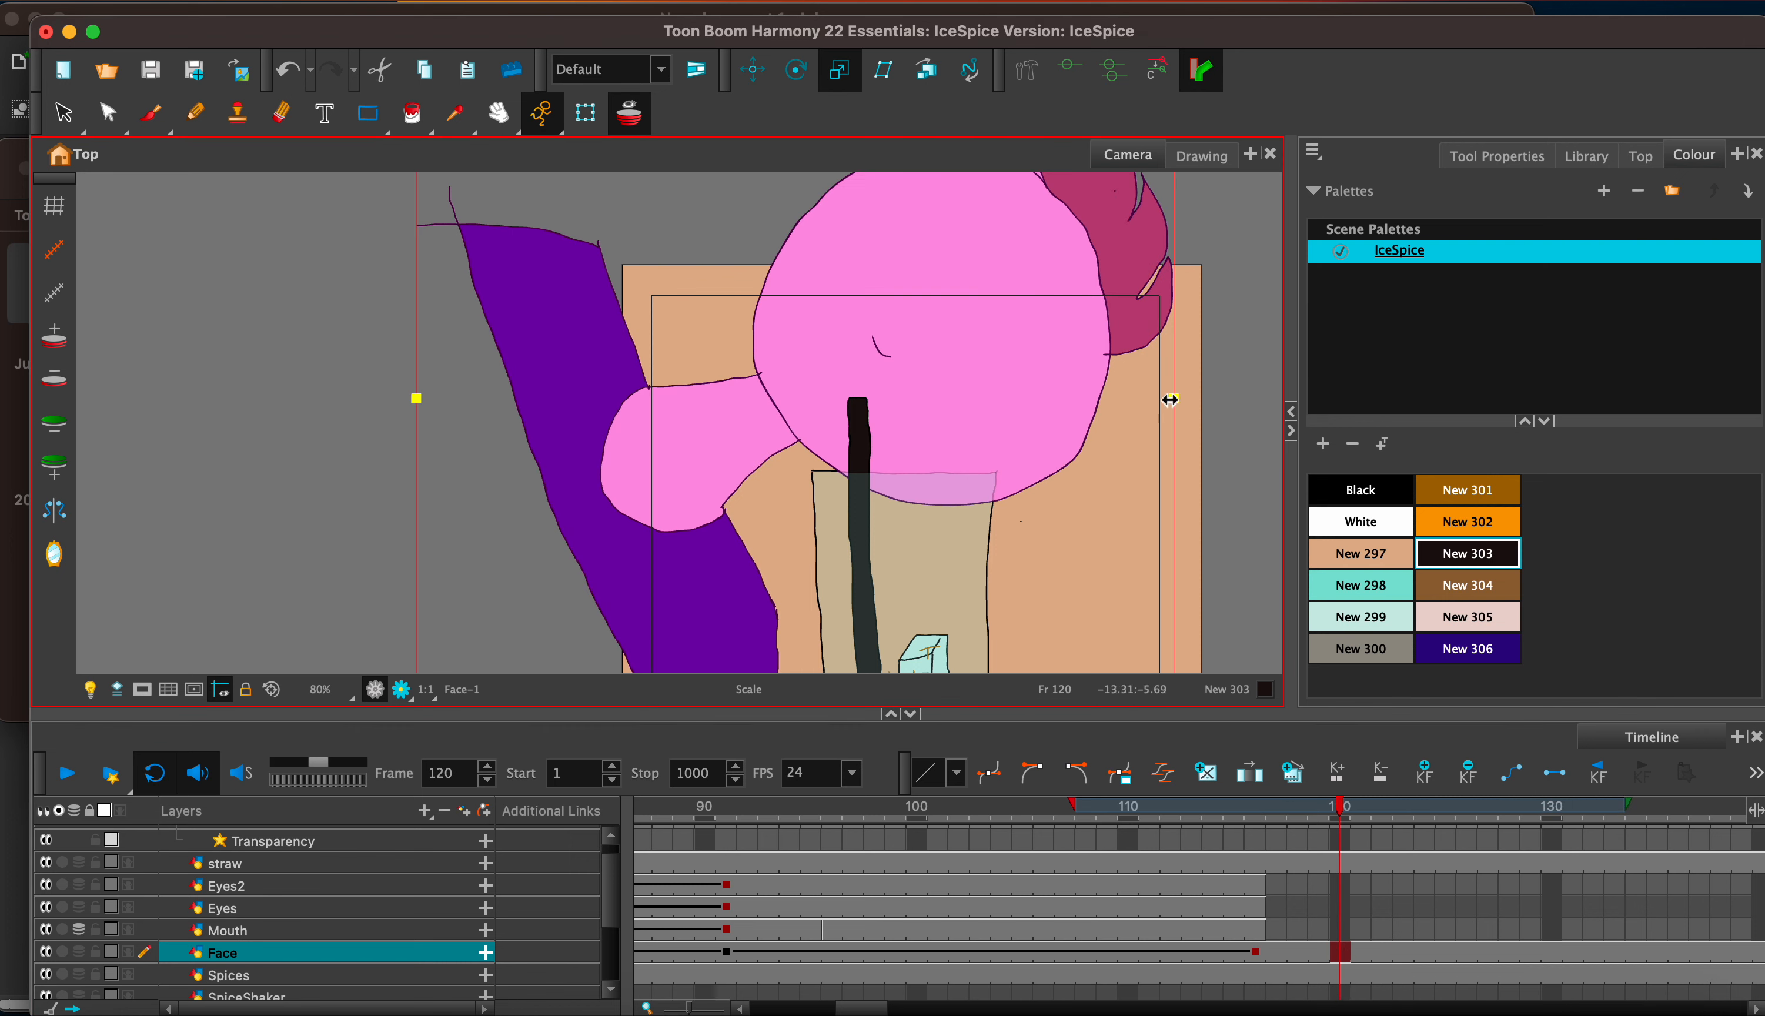
{"action": "key", "text": "1"}
{"action": "key", "text": "1"}
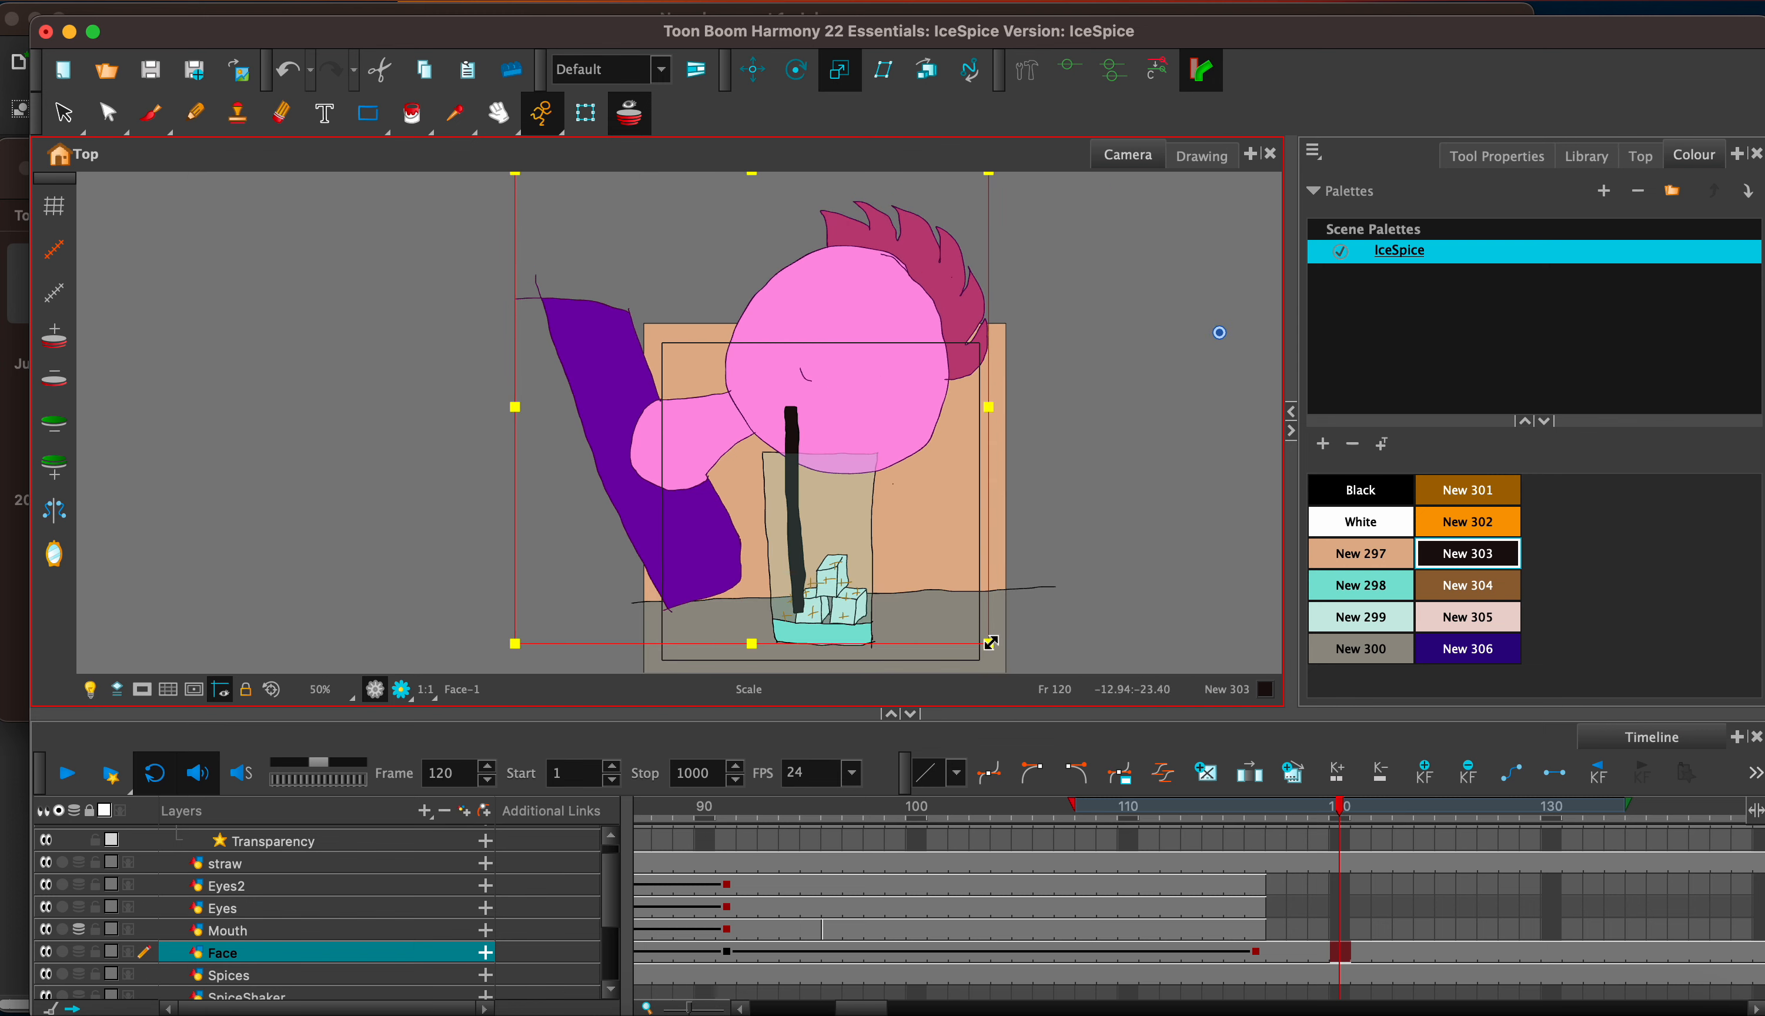
{"action": "left_click_drag", "start_coordinate": [990, 642], "coordinate": [978, 613]}
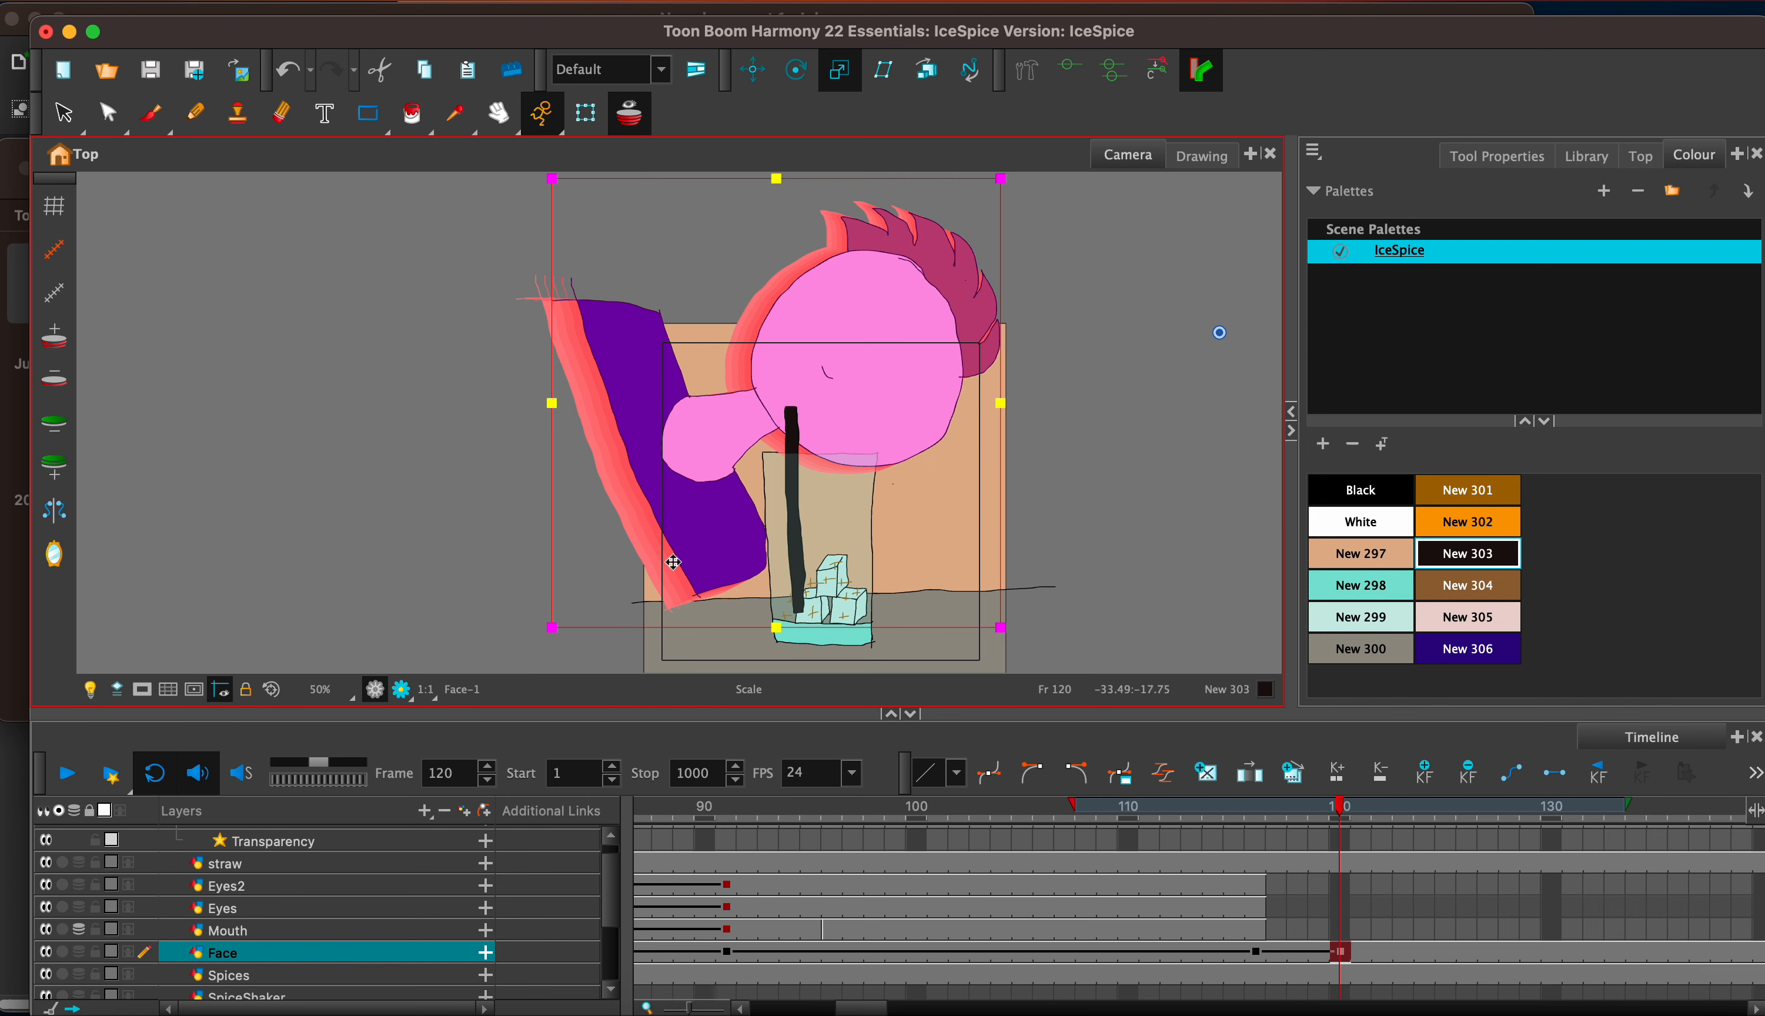
Step: Delete the purple shirt fill and its outer edge line from the Face drawing at frame 122
{"action": "left_click", "coordinate": [1389, 949]}
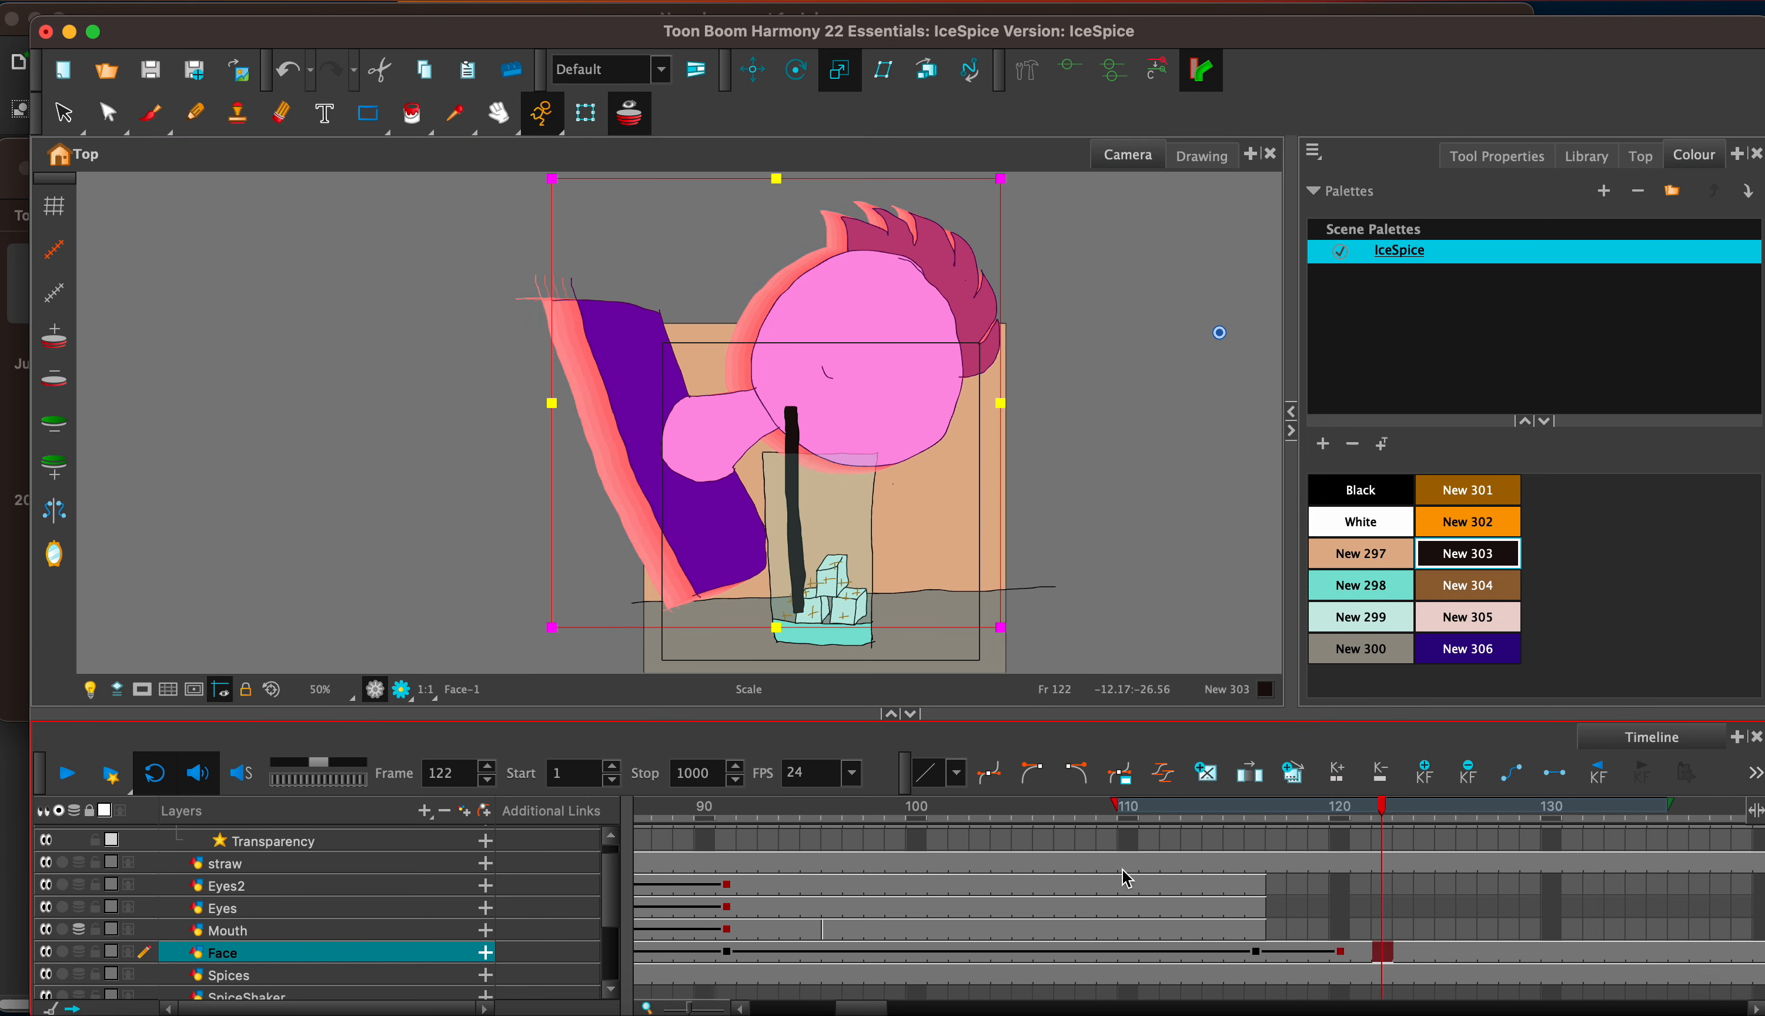
{"action": "left_click", "coordinate": [62, 113]}
{"action": "left_click", "coordinate": [596, 429]}
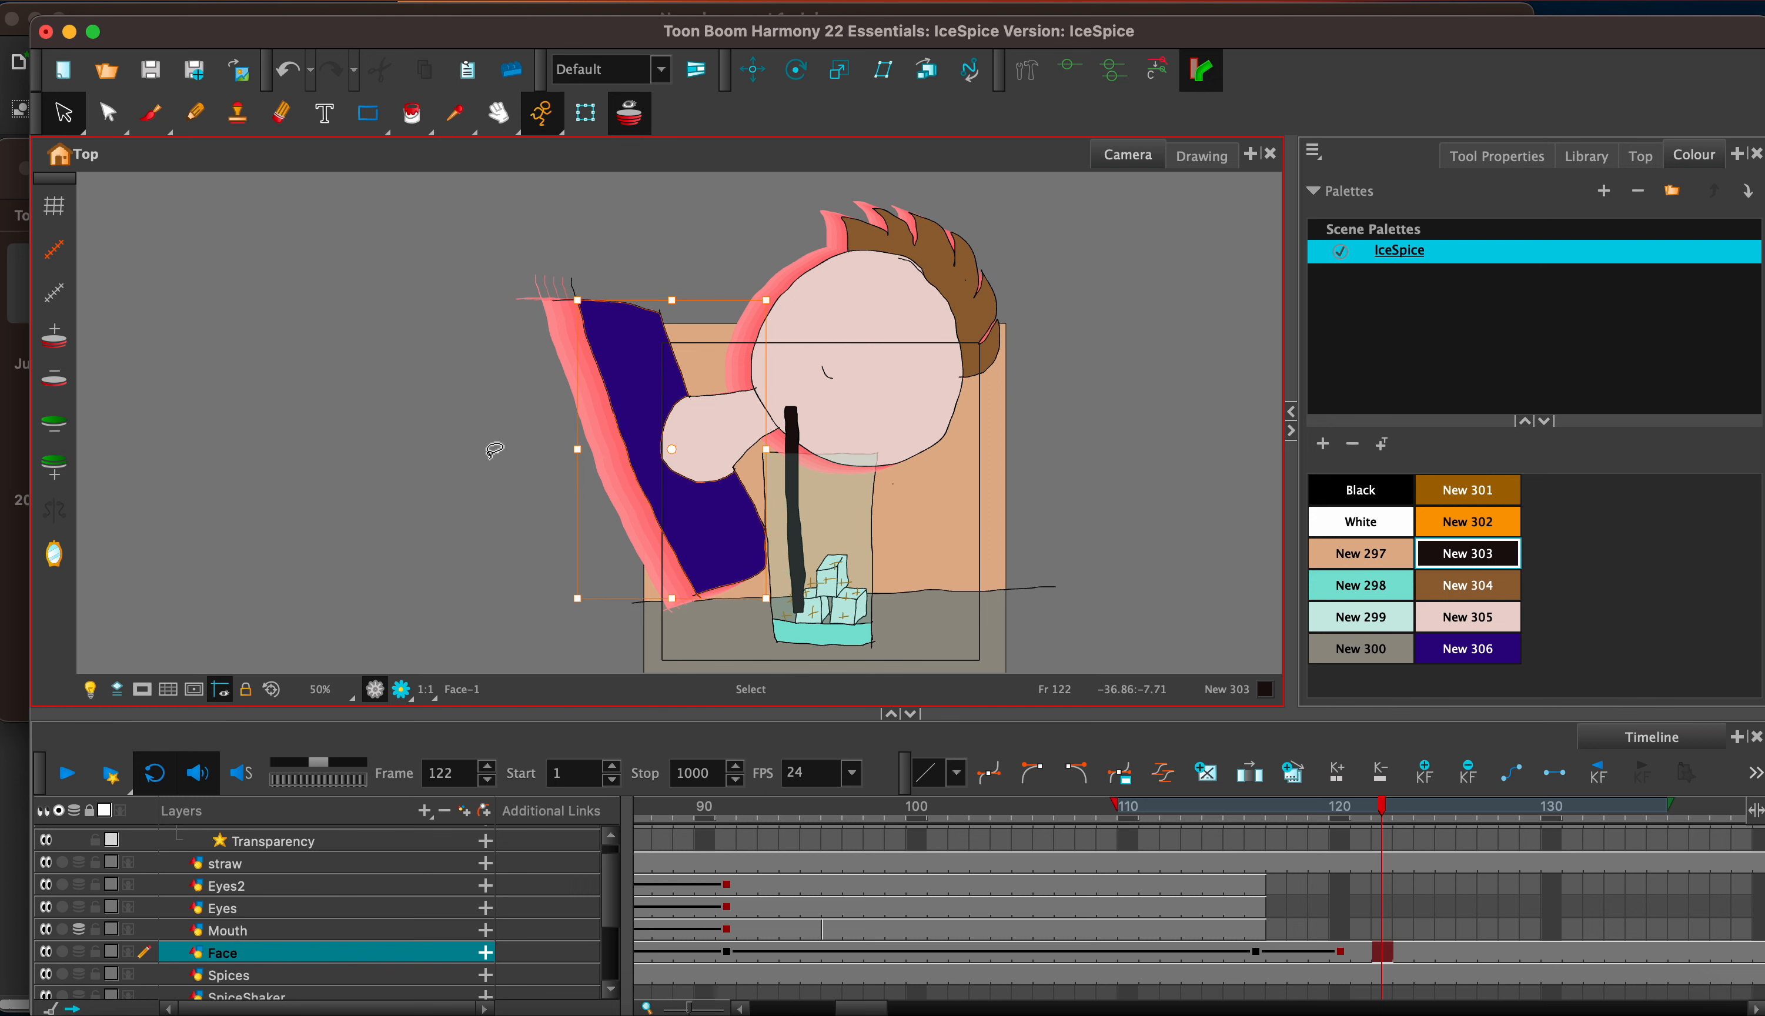
{"action": "key", "text": "Delete"}
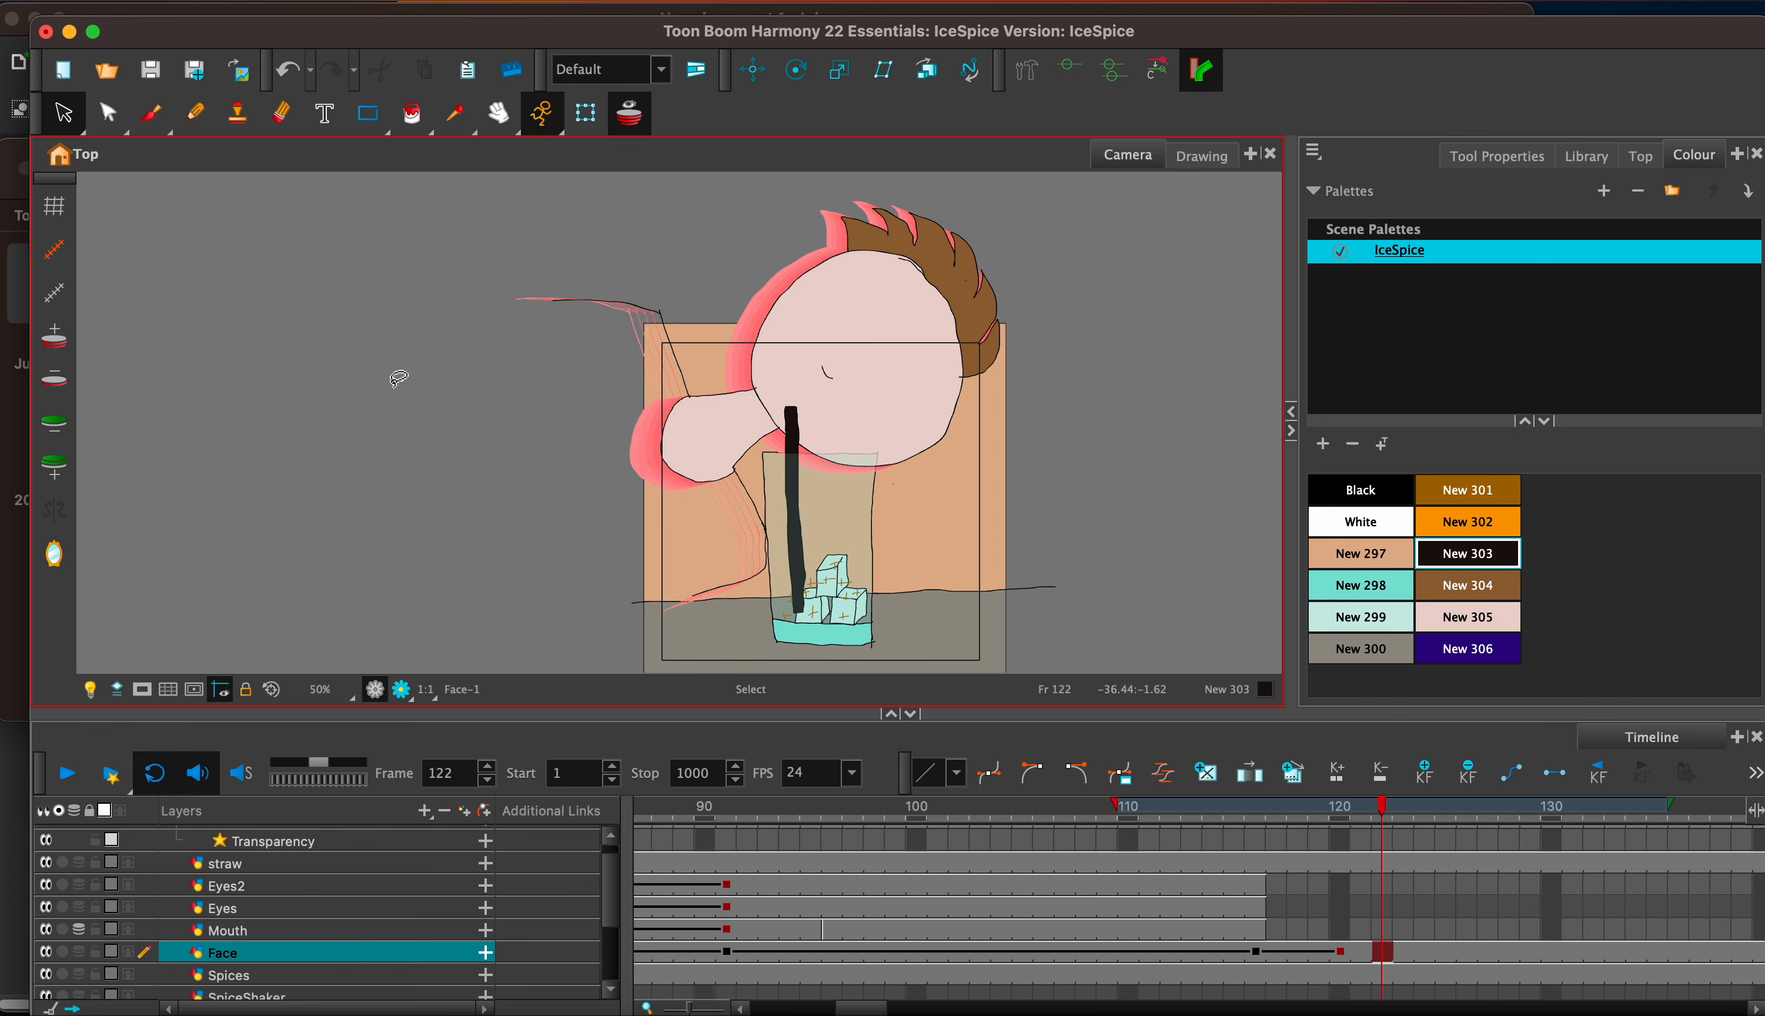
Step: Redraw the shirt's outer and lower edges with the Brush in Black on the Face drawing
{"action": "left_click", "coordinate": [150, 112]}
{"action": "left_click", "coordinate": [1389, 516]}
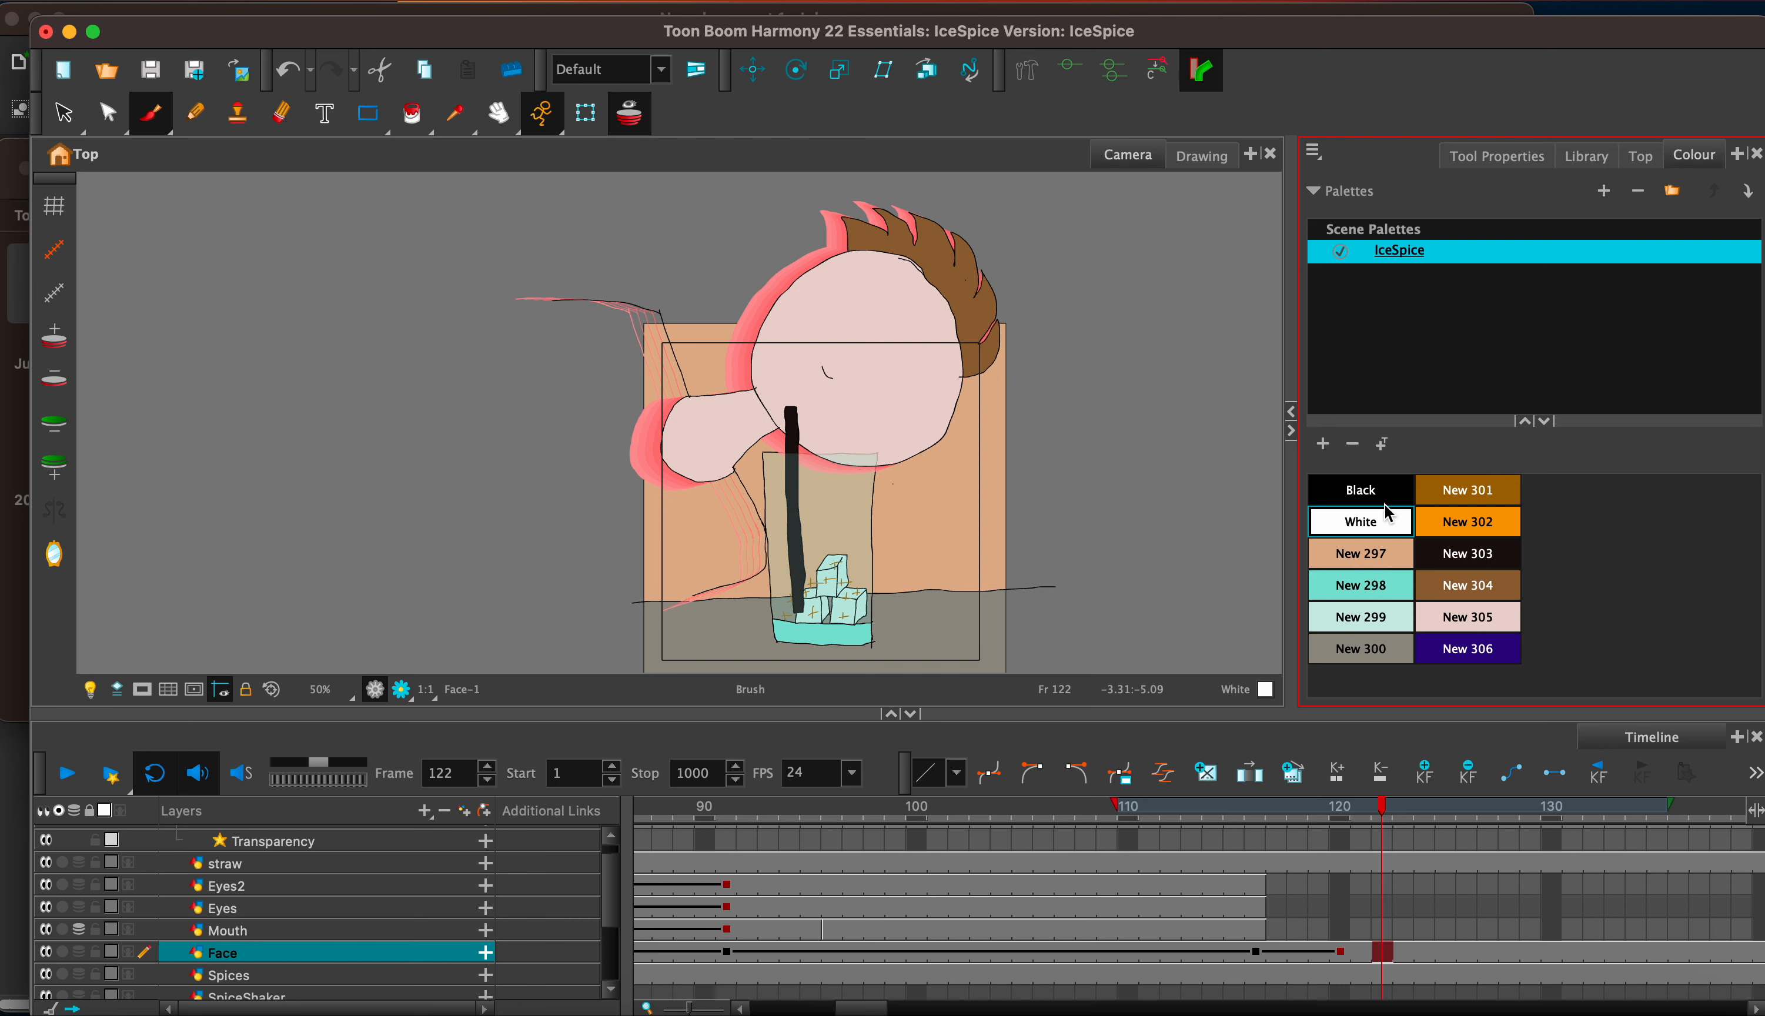
{"action": "left_click", "coordinate": [1364, 489]}
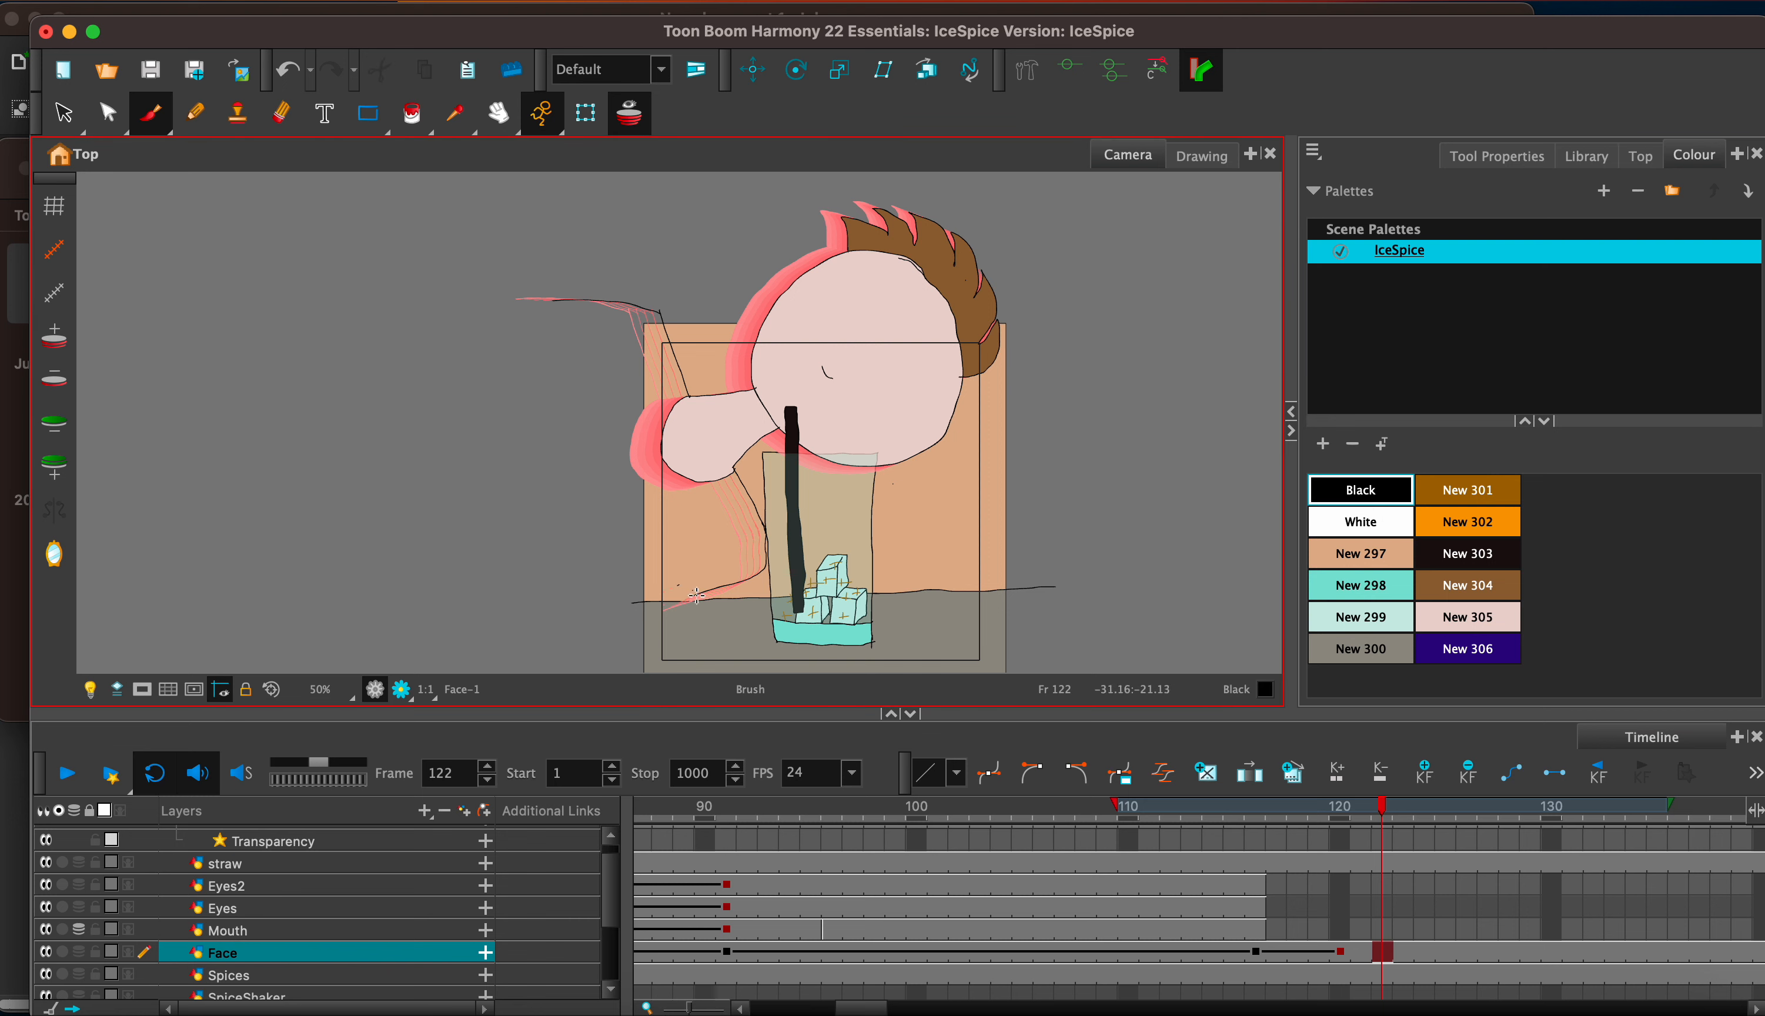
{"action": "left_click_drag", "start_coordinate": [675, 596], "coordinate": [622, 592]}
{"action": "mouse_move", "coordinate": [560, 270]}
{"action": "left_mouse_down"}
{"action": "mouse_move", "coordinate": [580, 453]}
{"action": "mouse_move", "coordinate": [633, 614]}
{"action": "left_mouse_up"}
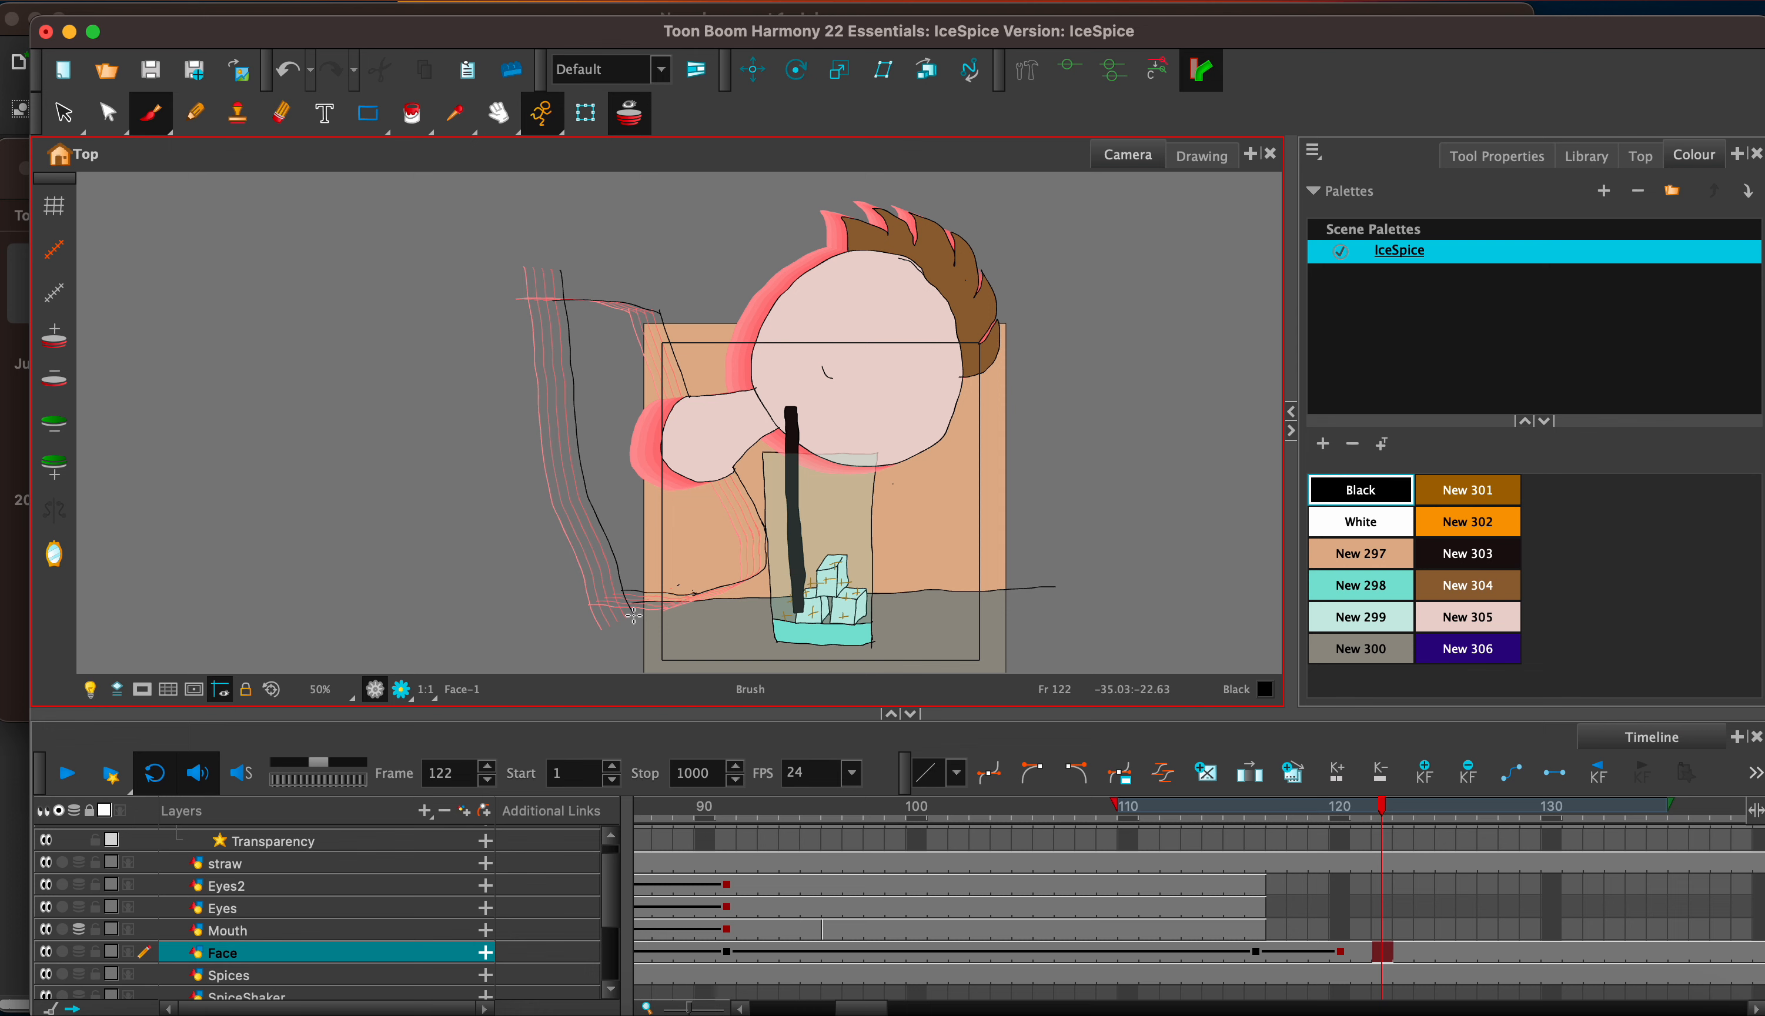
{"action": "scroll", "coordinate": [634, 615], "scroll_direction": "up", "scroll_amount": 2}
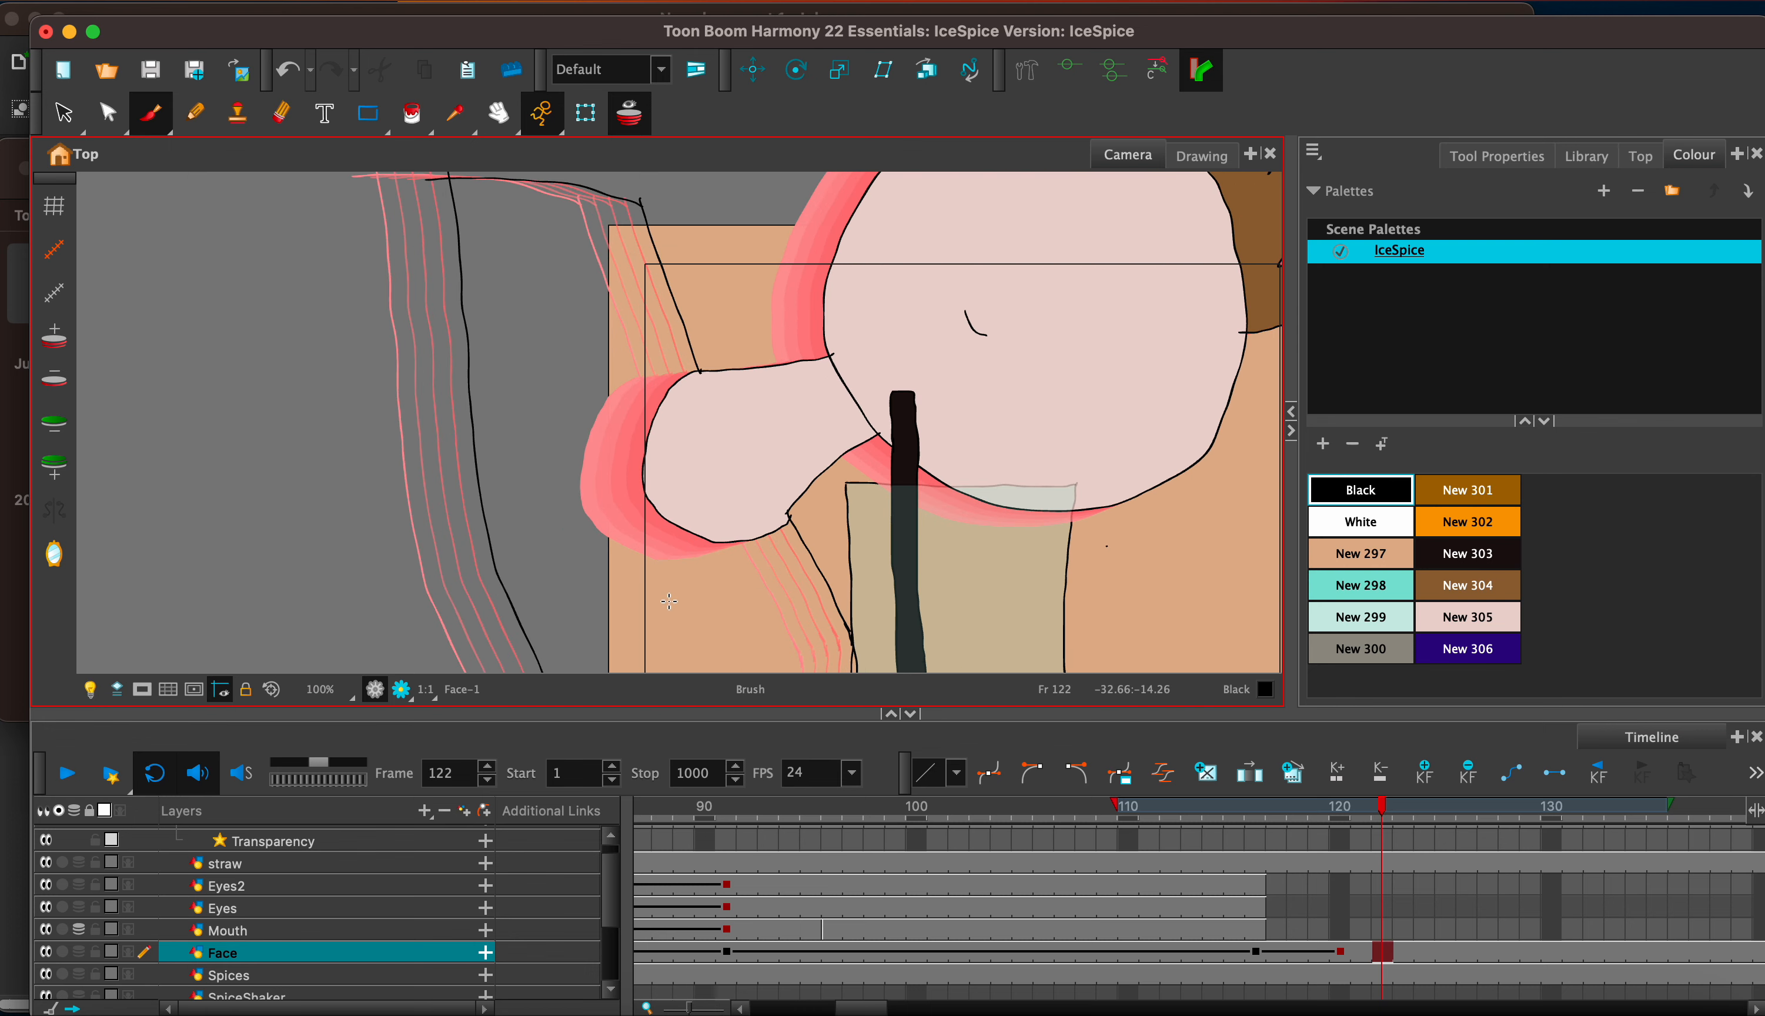
{"action": "left_click_drag", "start_coordinate": [670, 604], "coordinate": [707, 313]}
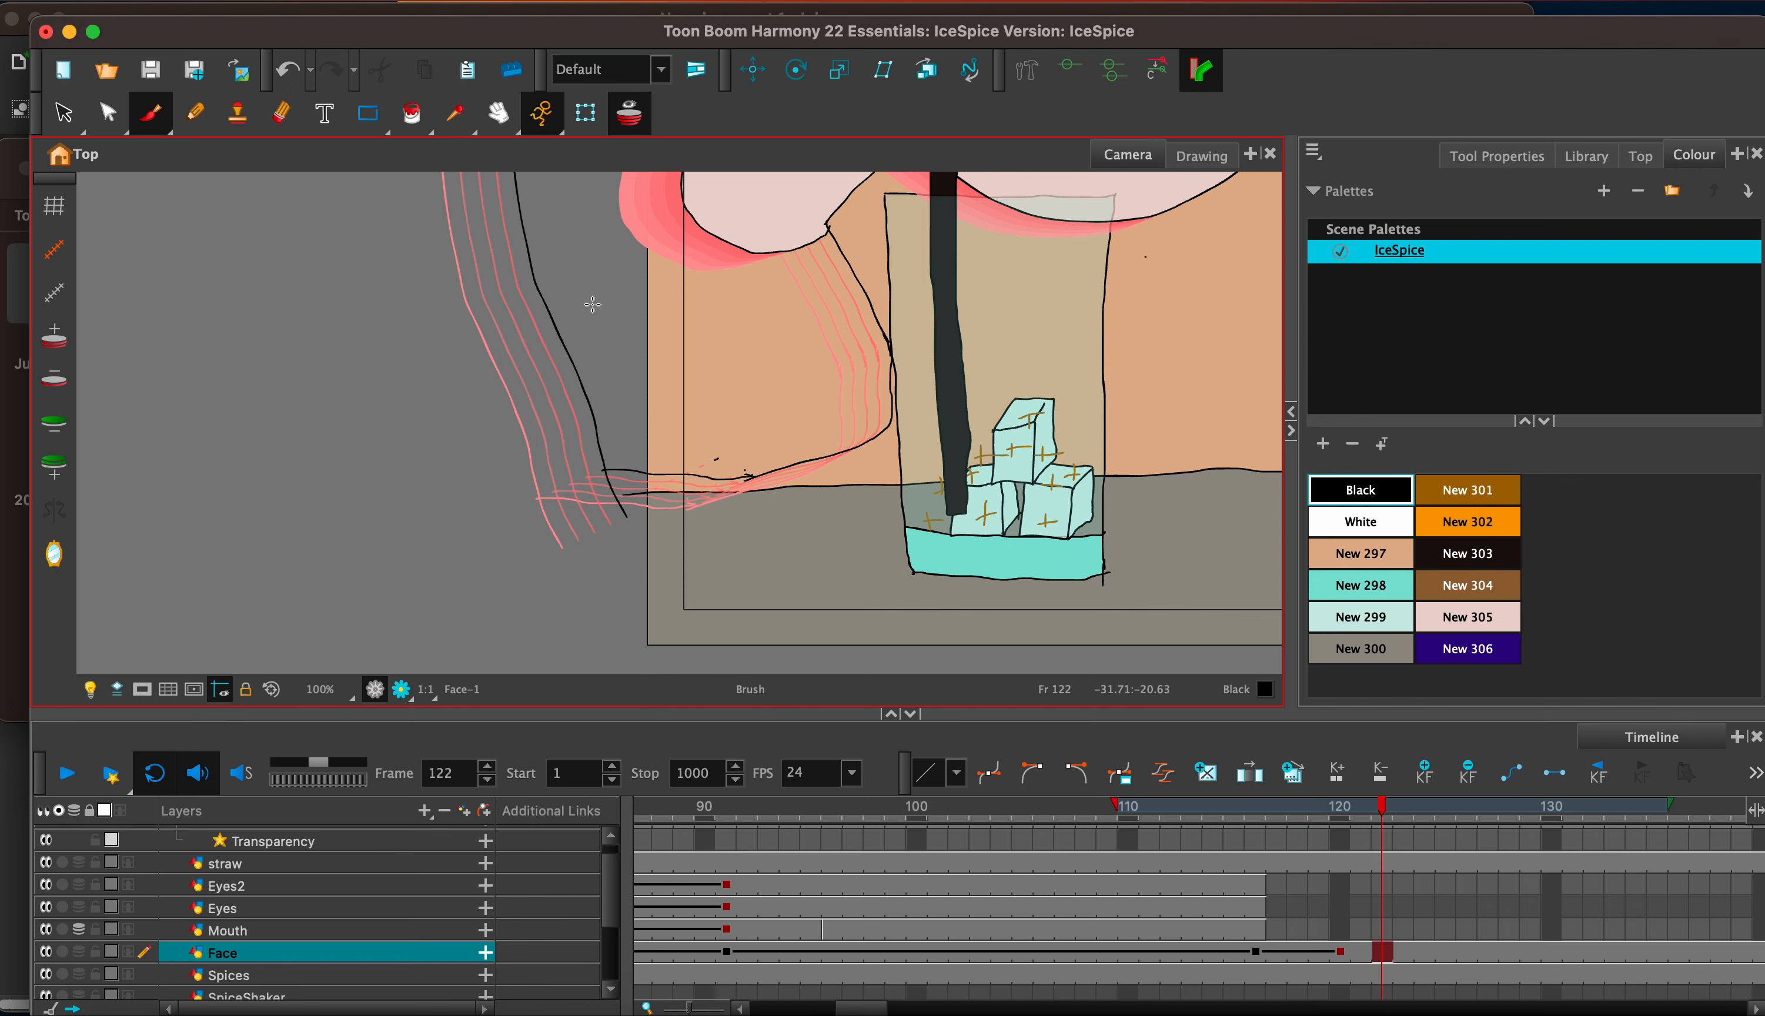
Step: Turn off the onion skin and fill the redrawn shirt with the purple colour New 306
{"action": "left_click", "coordinate": [630, 113]}
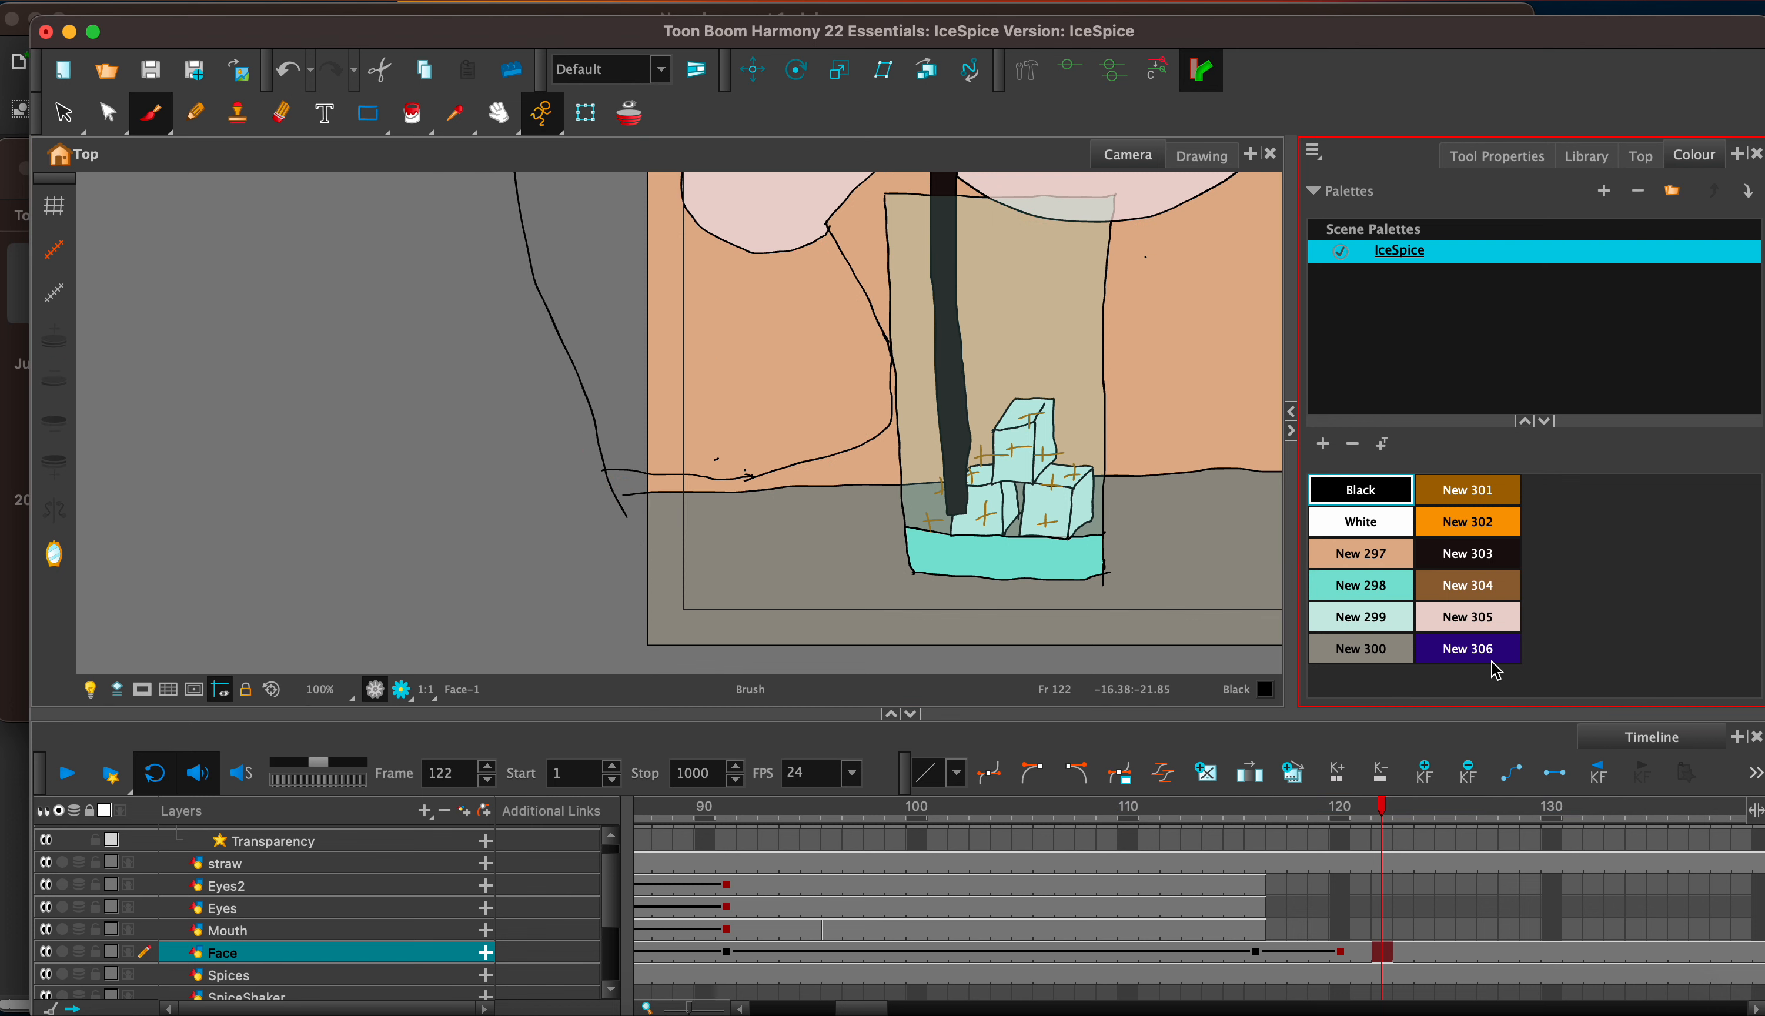
{"action": "left_click", "coordinate": [1468, 648]}
{"action": "left_click", "coordinate": [411, 114]}
{"action": "left_click", "coordinate": [835, 362]}
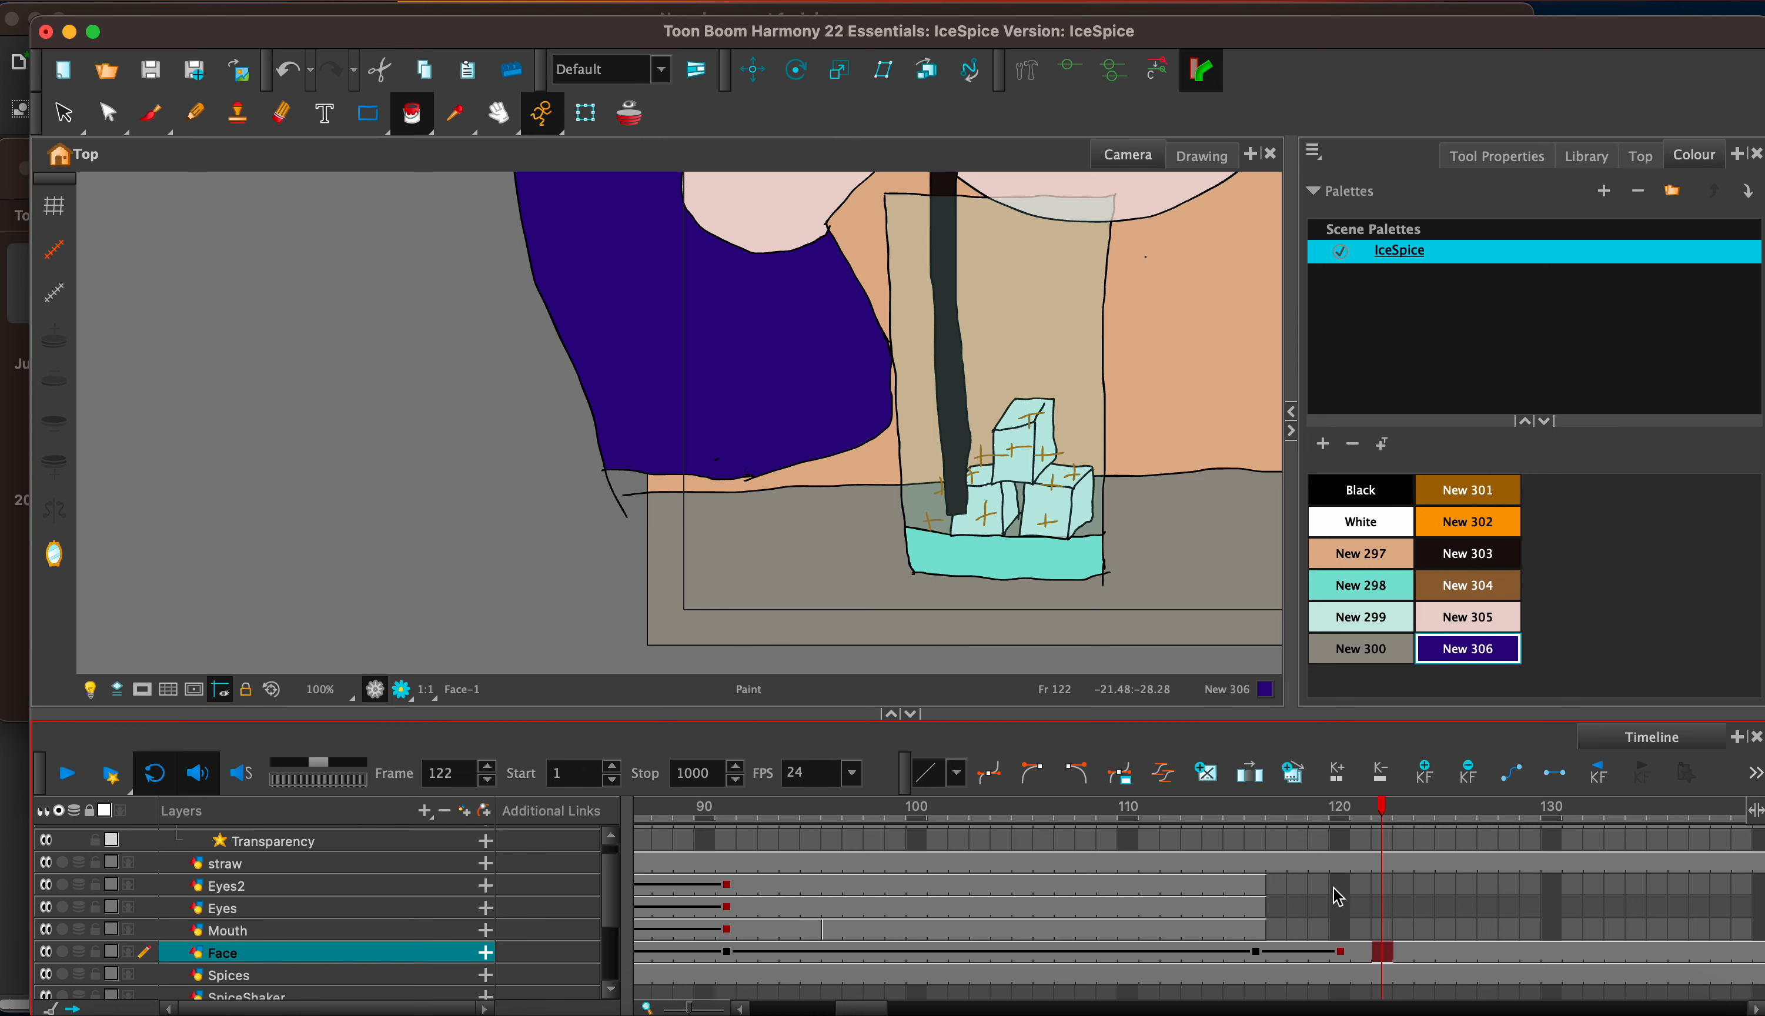
Step: Turn on the onion skin so the Eyes drawing at frame 116 serves as a reference at frame 120
{"action": "left_click", "coordinate": [1276, 885]}
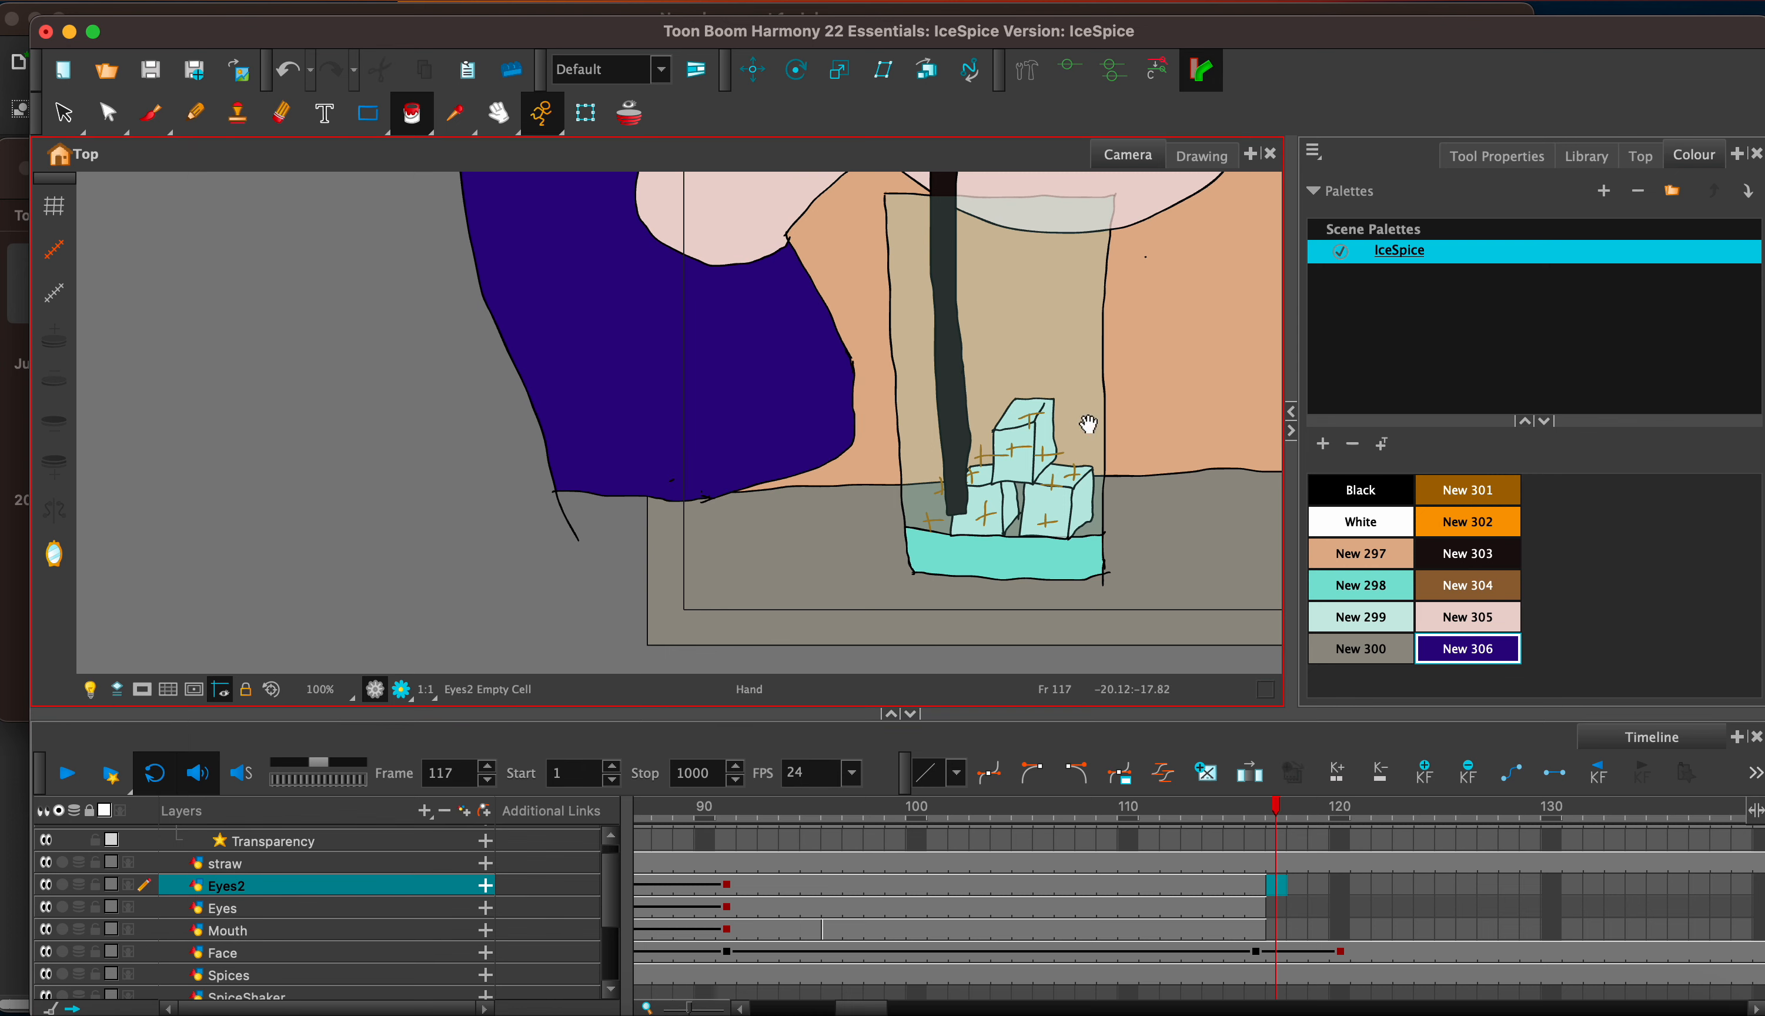
{"action": "left_click_drag", "start_coordinate": [1037, 347], "coordinate": [841, 735]}
{"action": "left_click", "coordinate": [841, 736]}
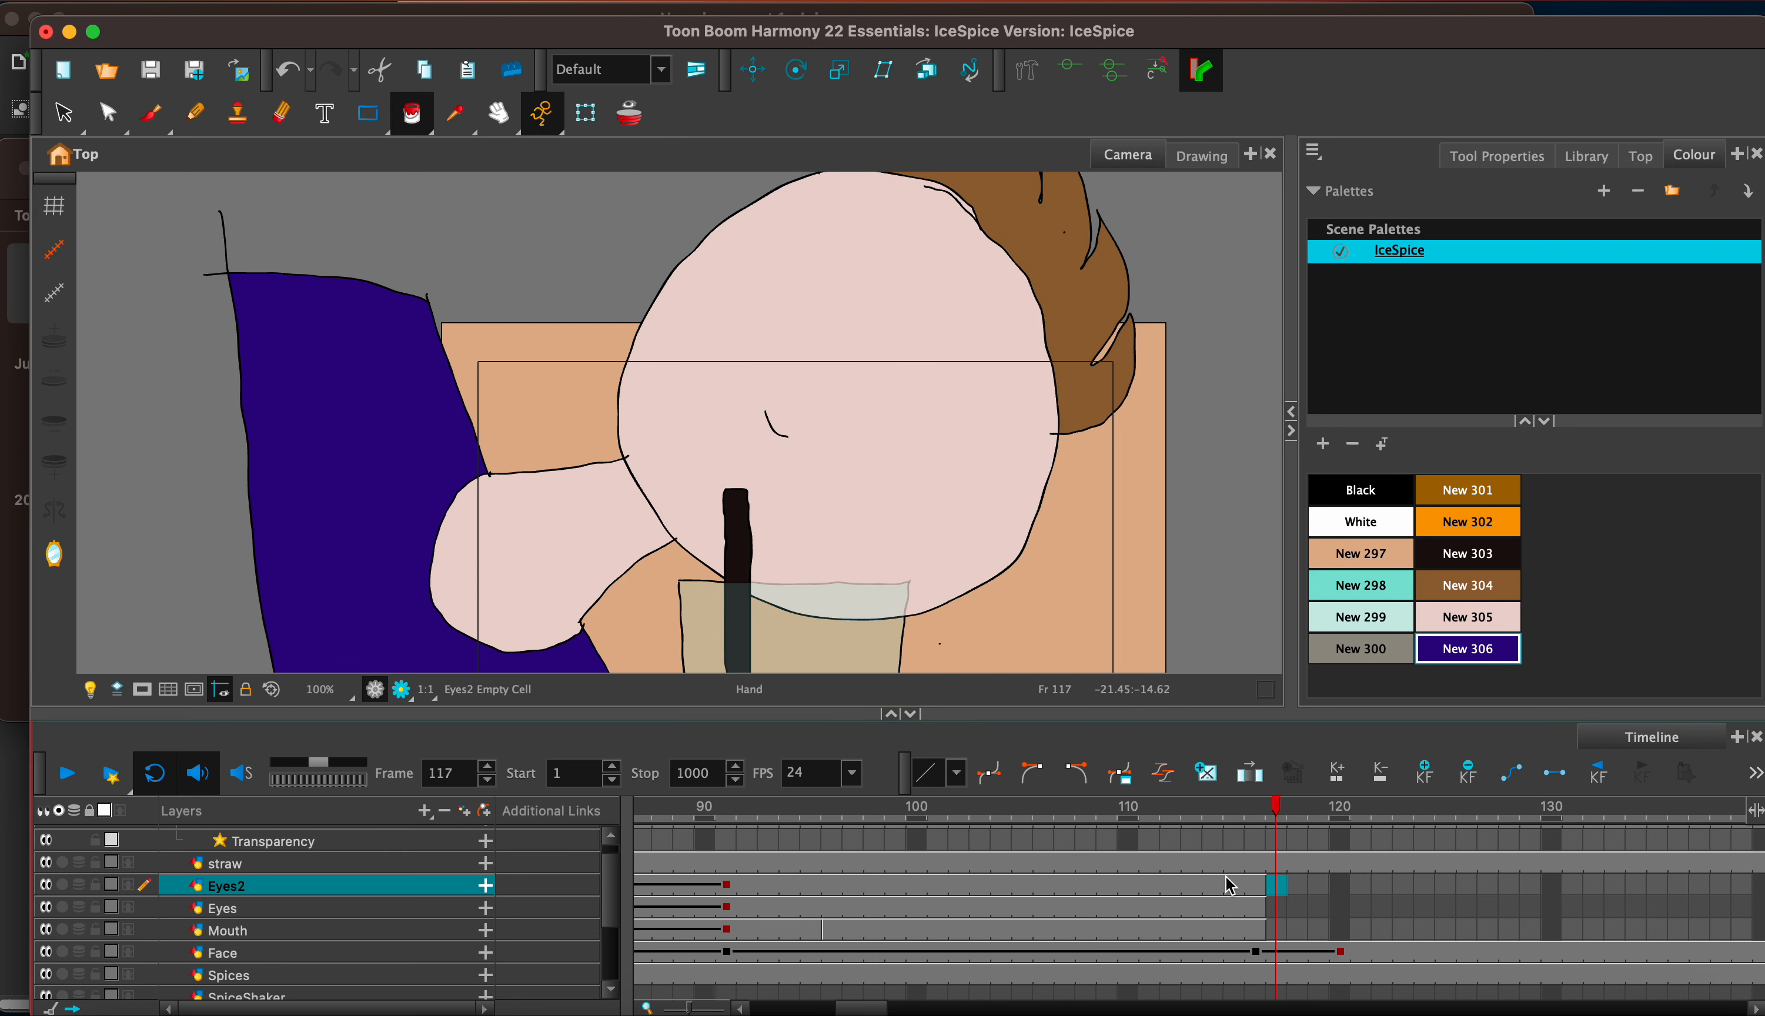
{"action": "left_click", "coordinate": [1342, 887]}
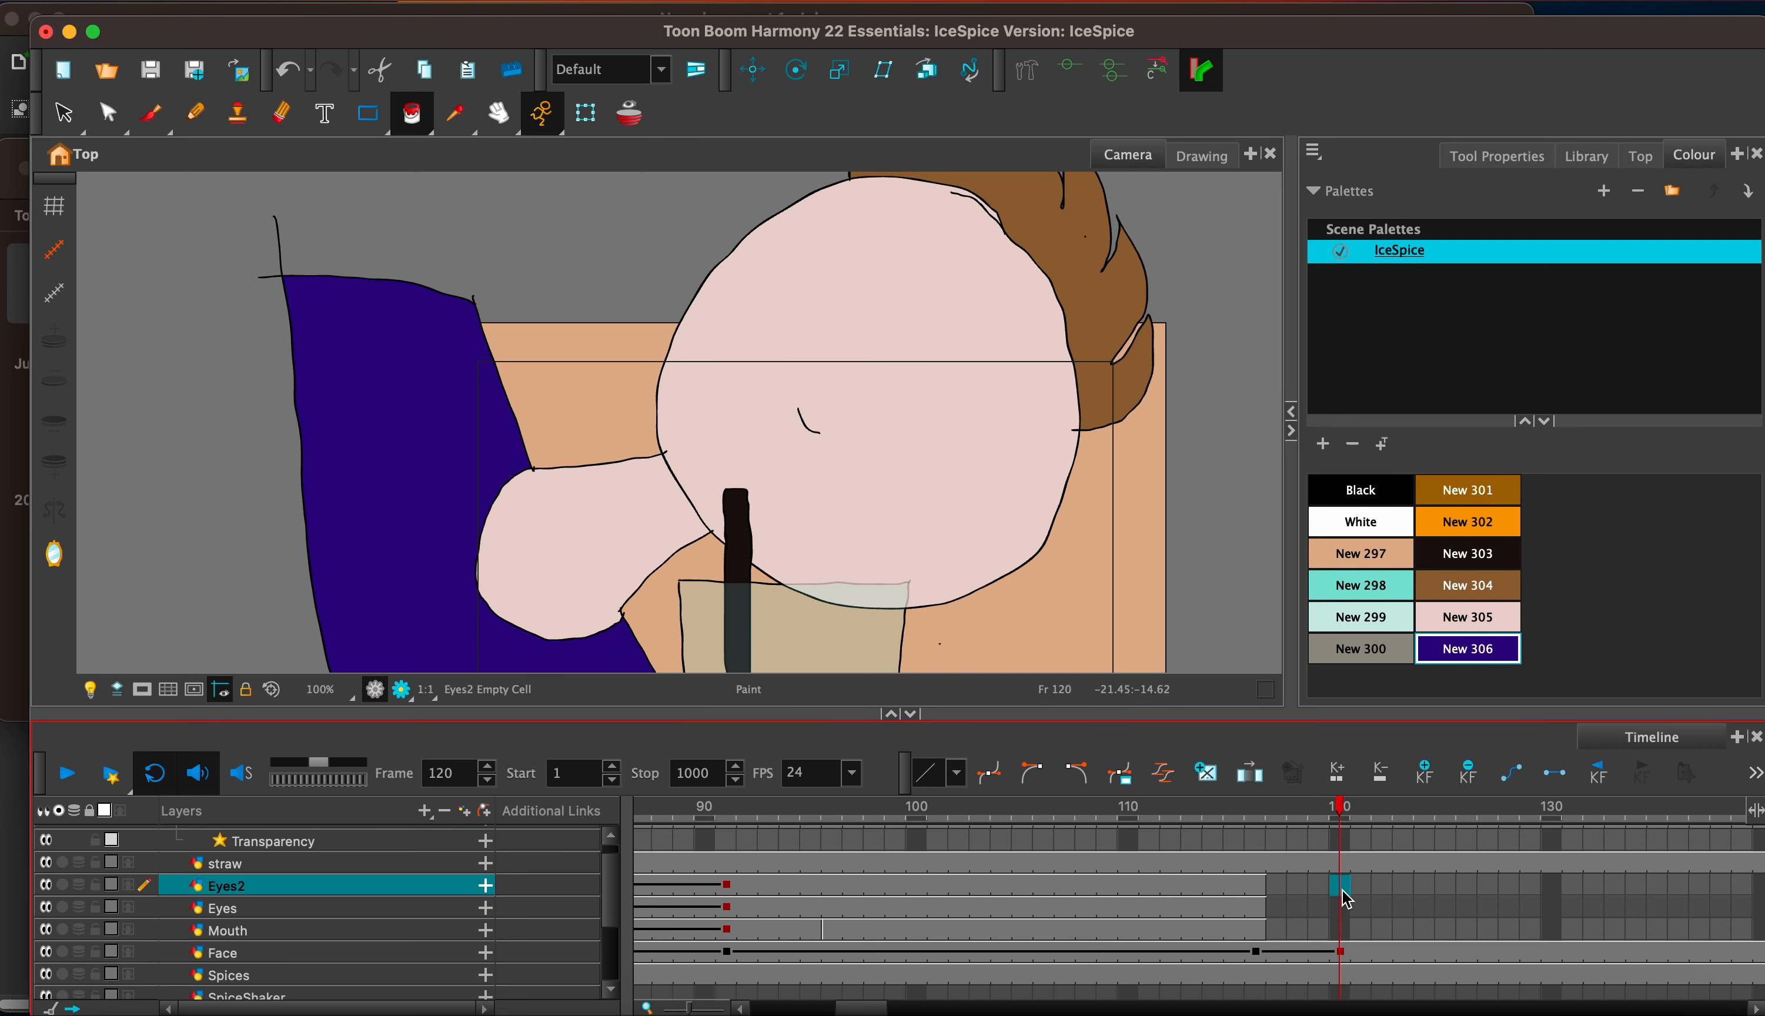
{"action": "key", "text": "alt+b"}
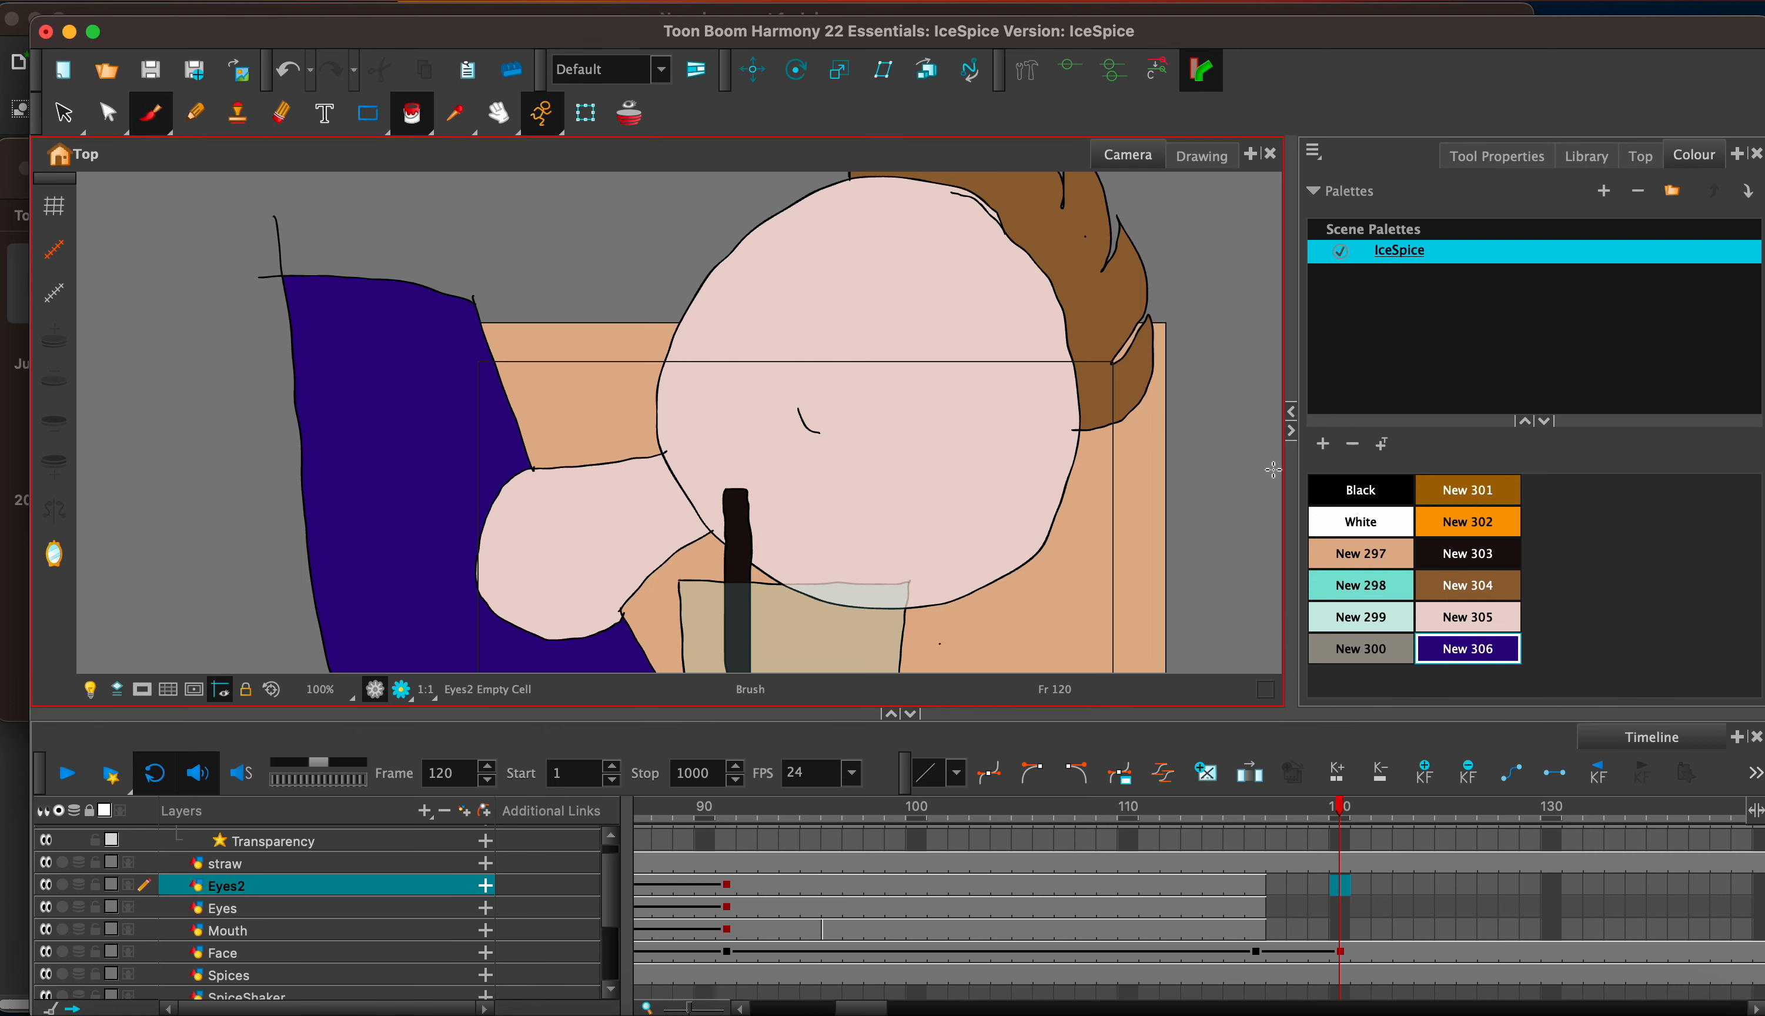
{"action": "left_click", "coordinate": [1373, 496]}
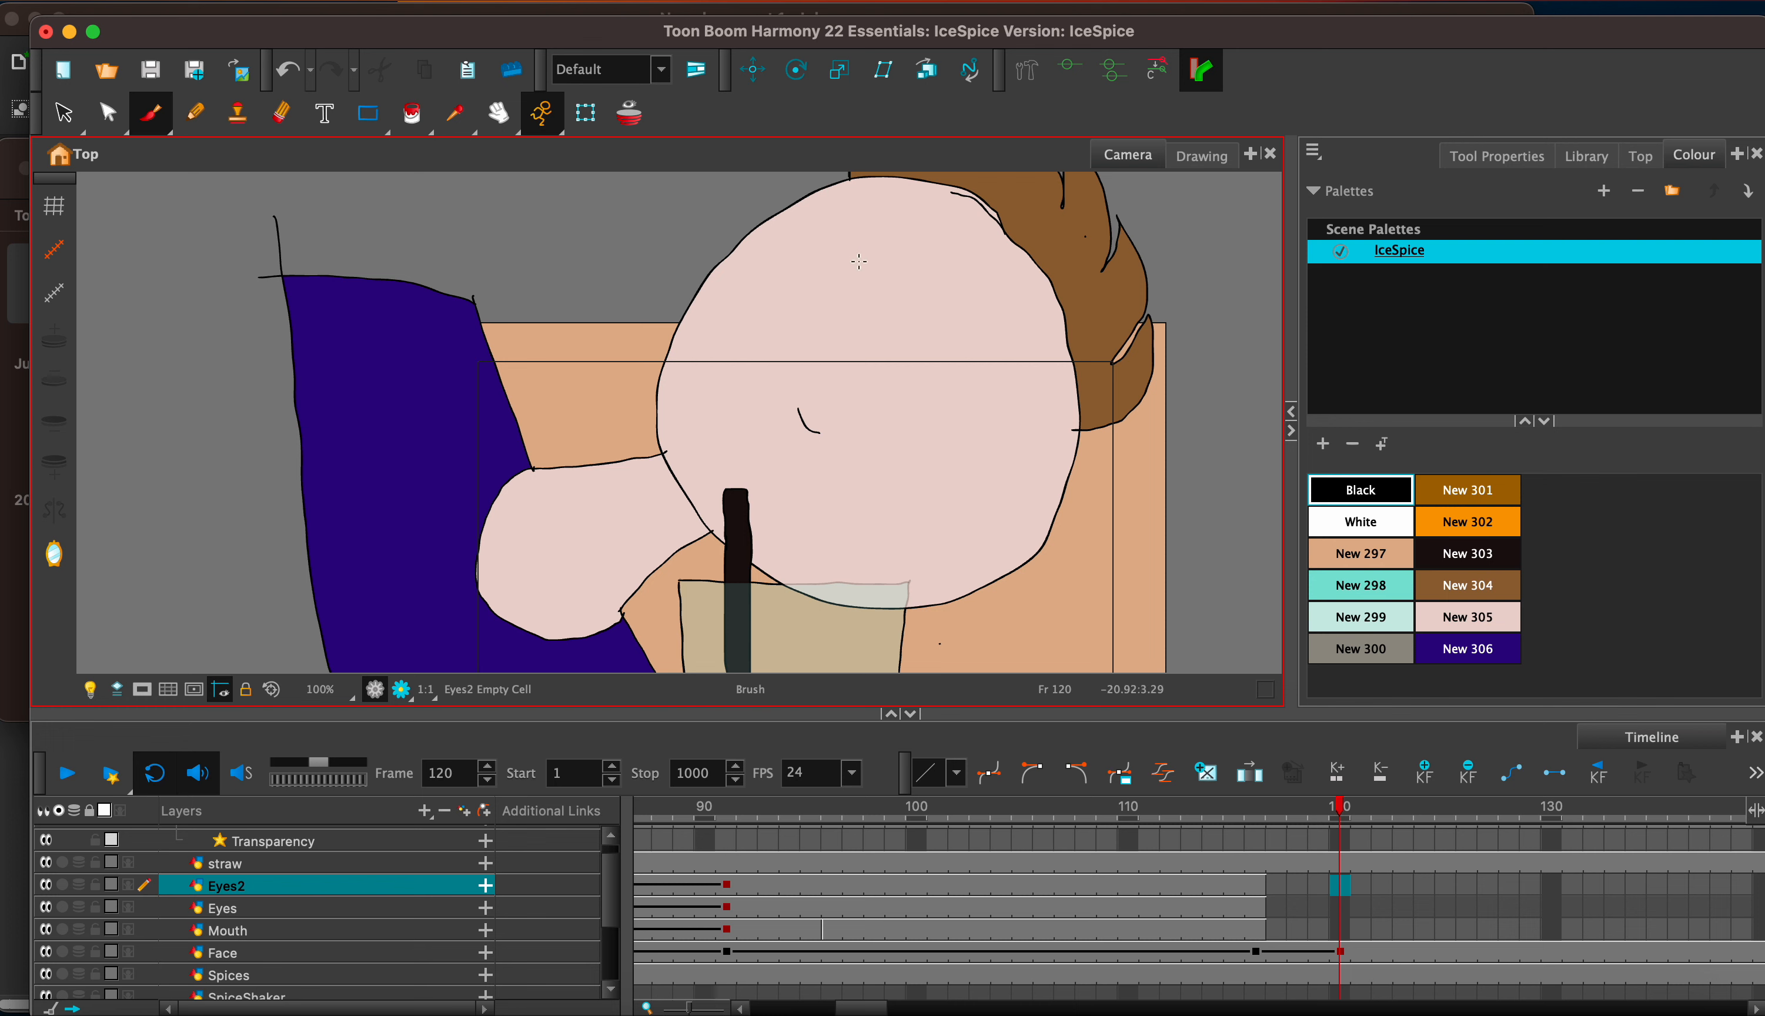
{"action": "left_click", "coordinate": [1340, 907]}
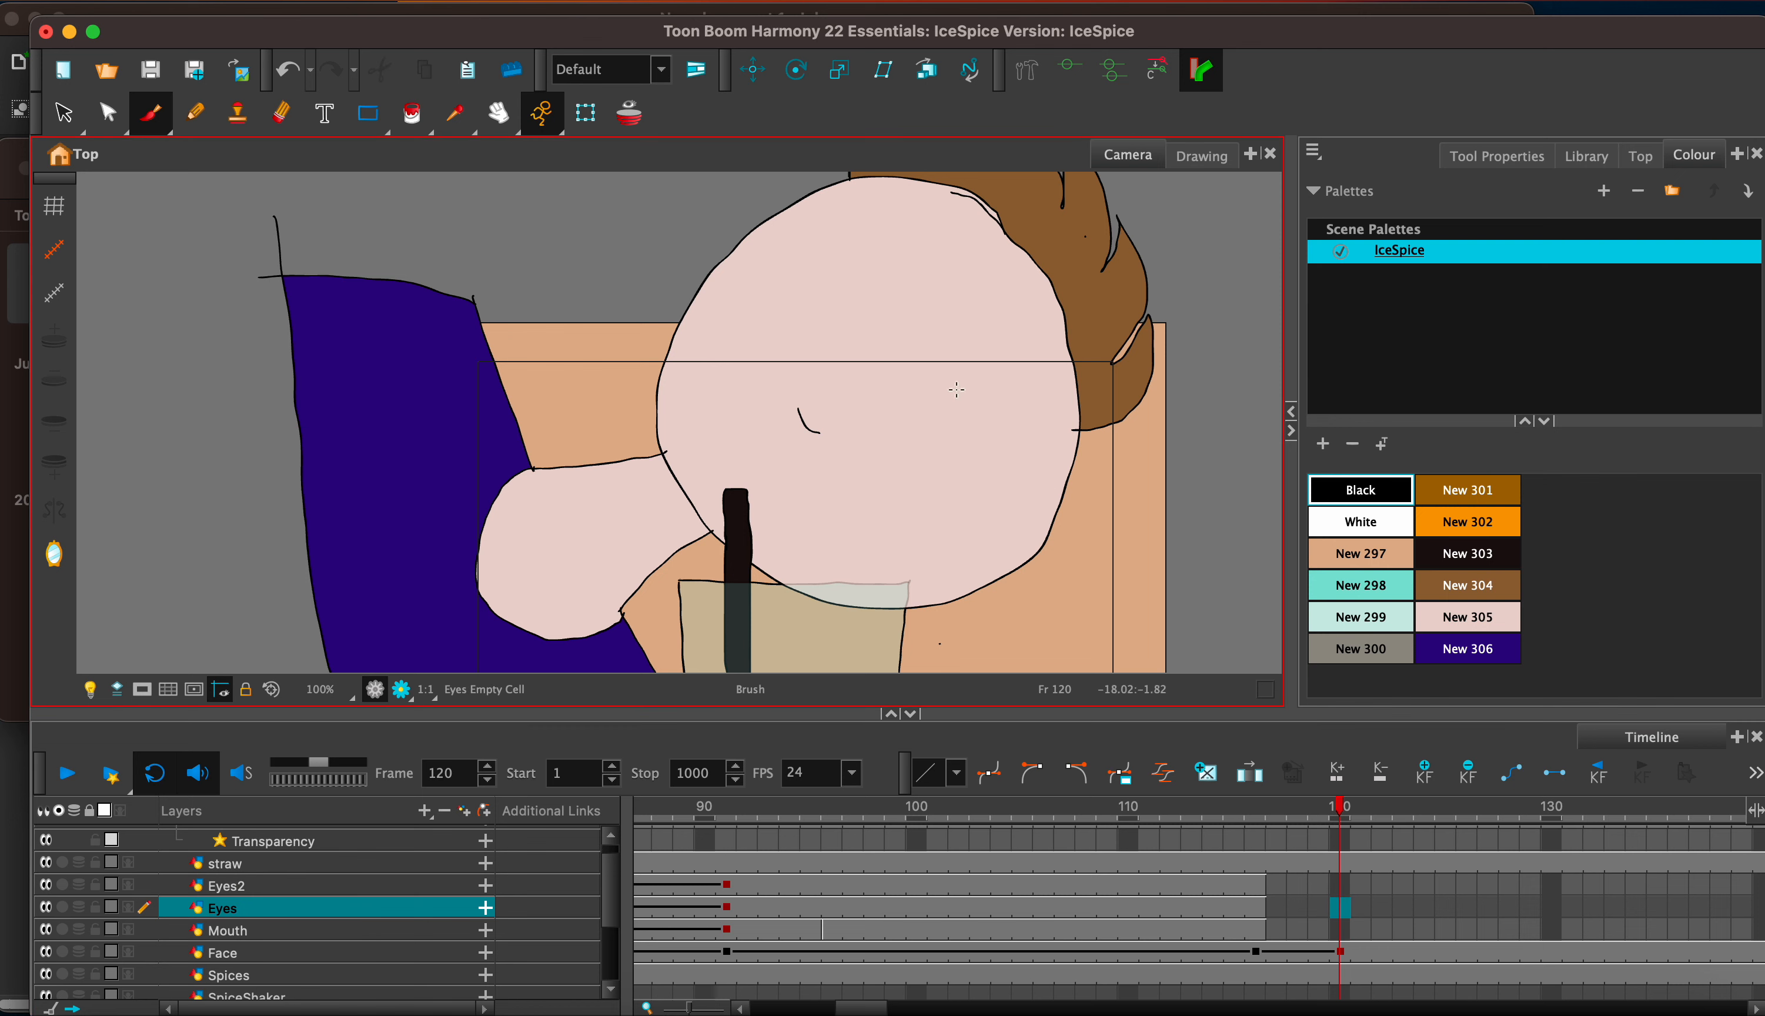
{"action": "left_click", "coordinate": [1256, 907]}
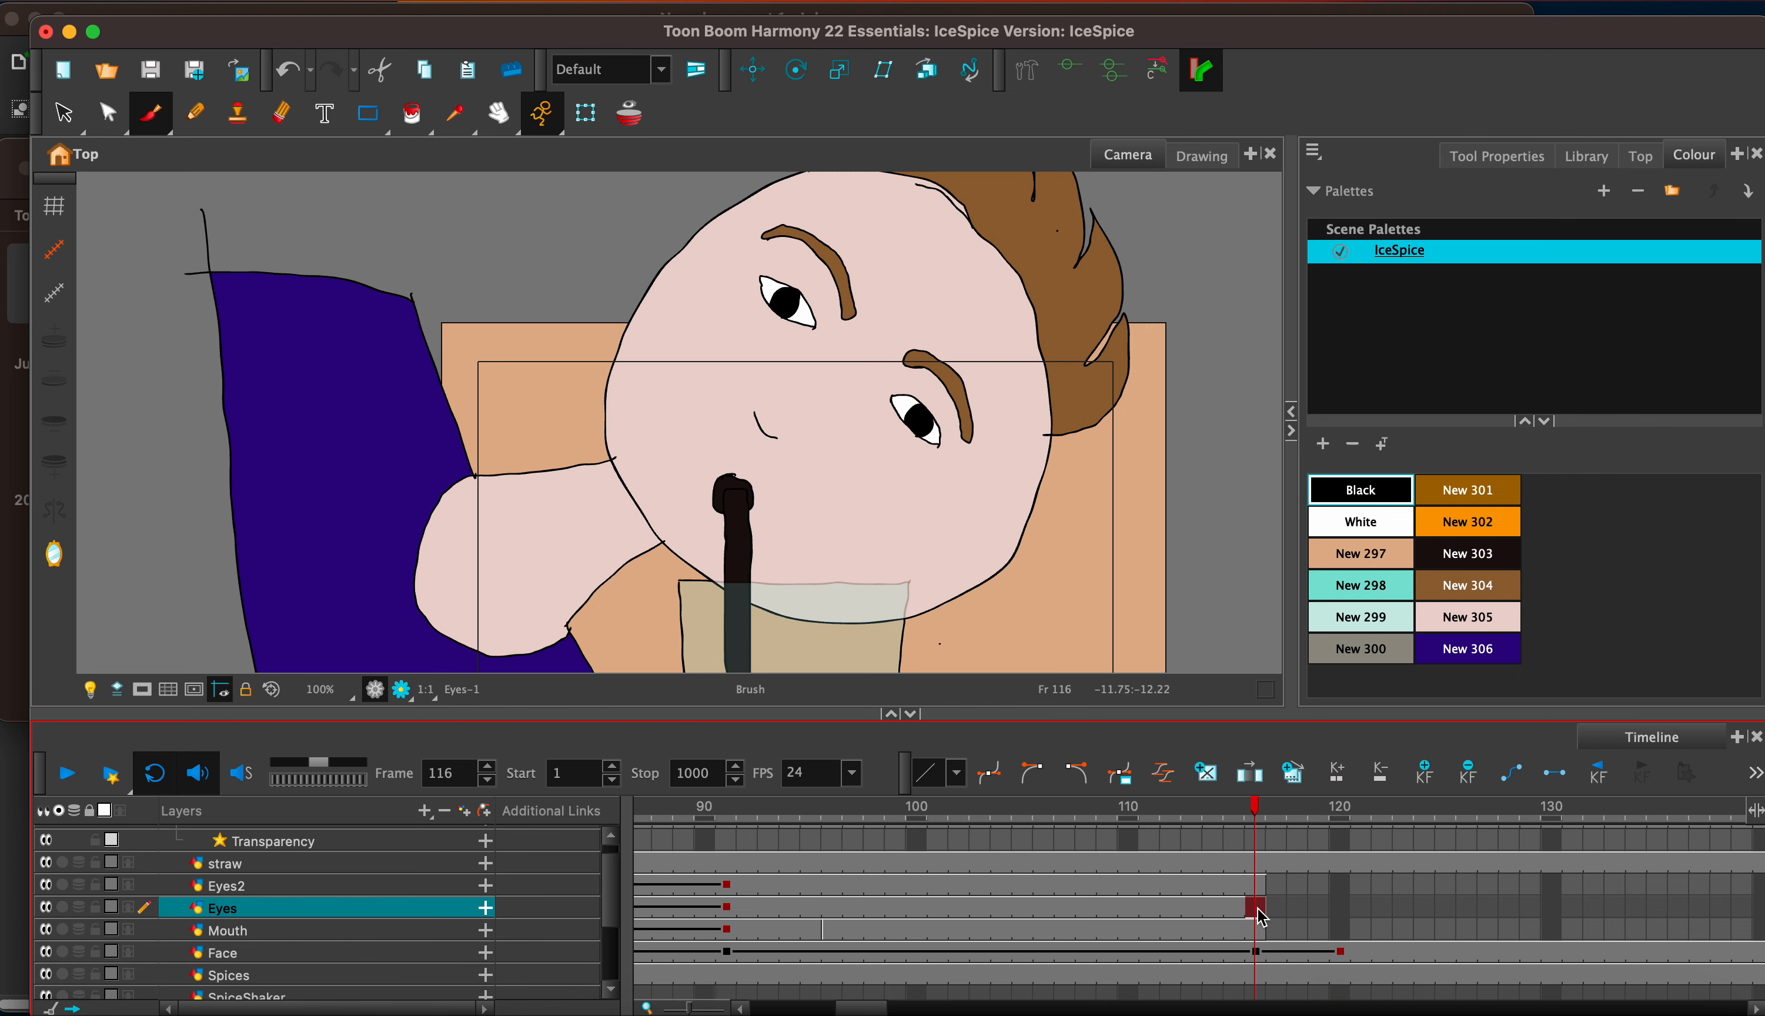
{"action": "left_click", "coordinate": [629, 113]}
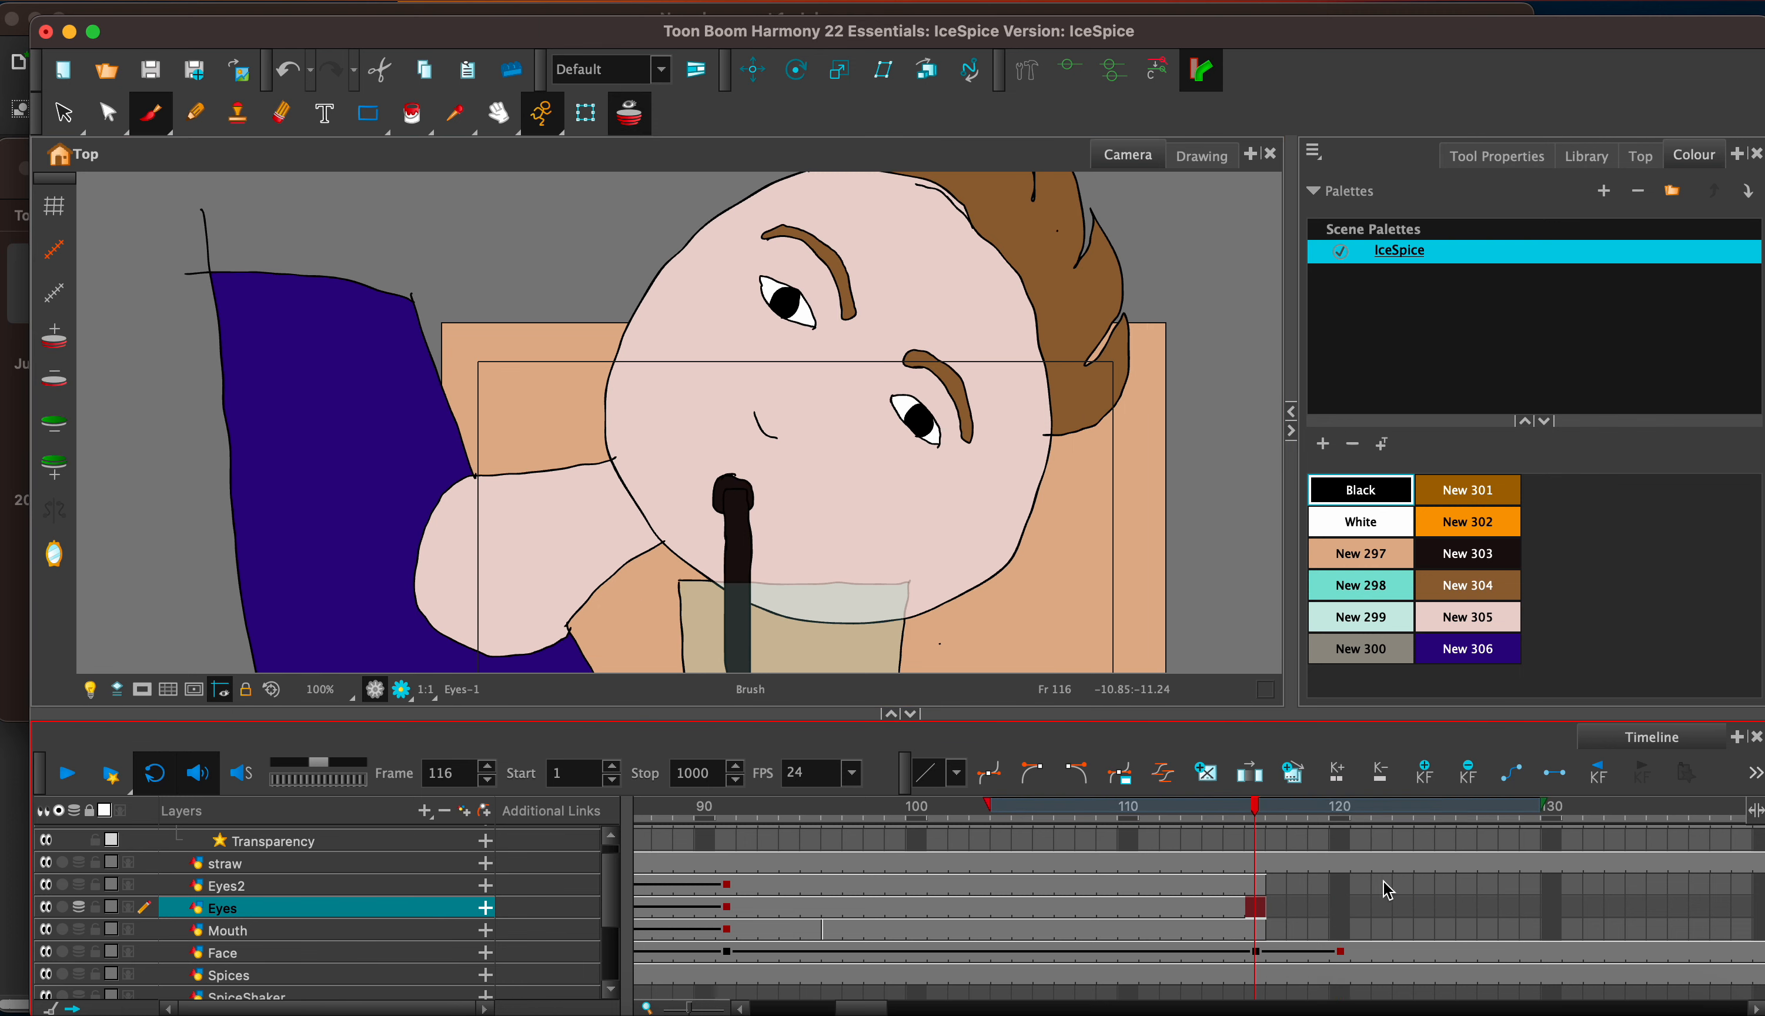
{"action": "left_click", "coordinate": [1341, 911]}
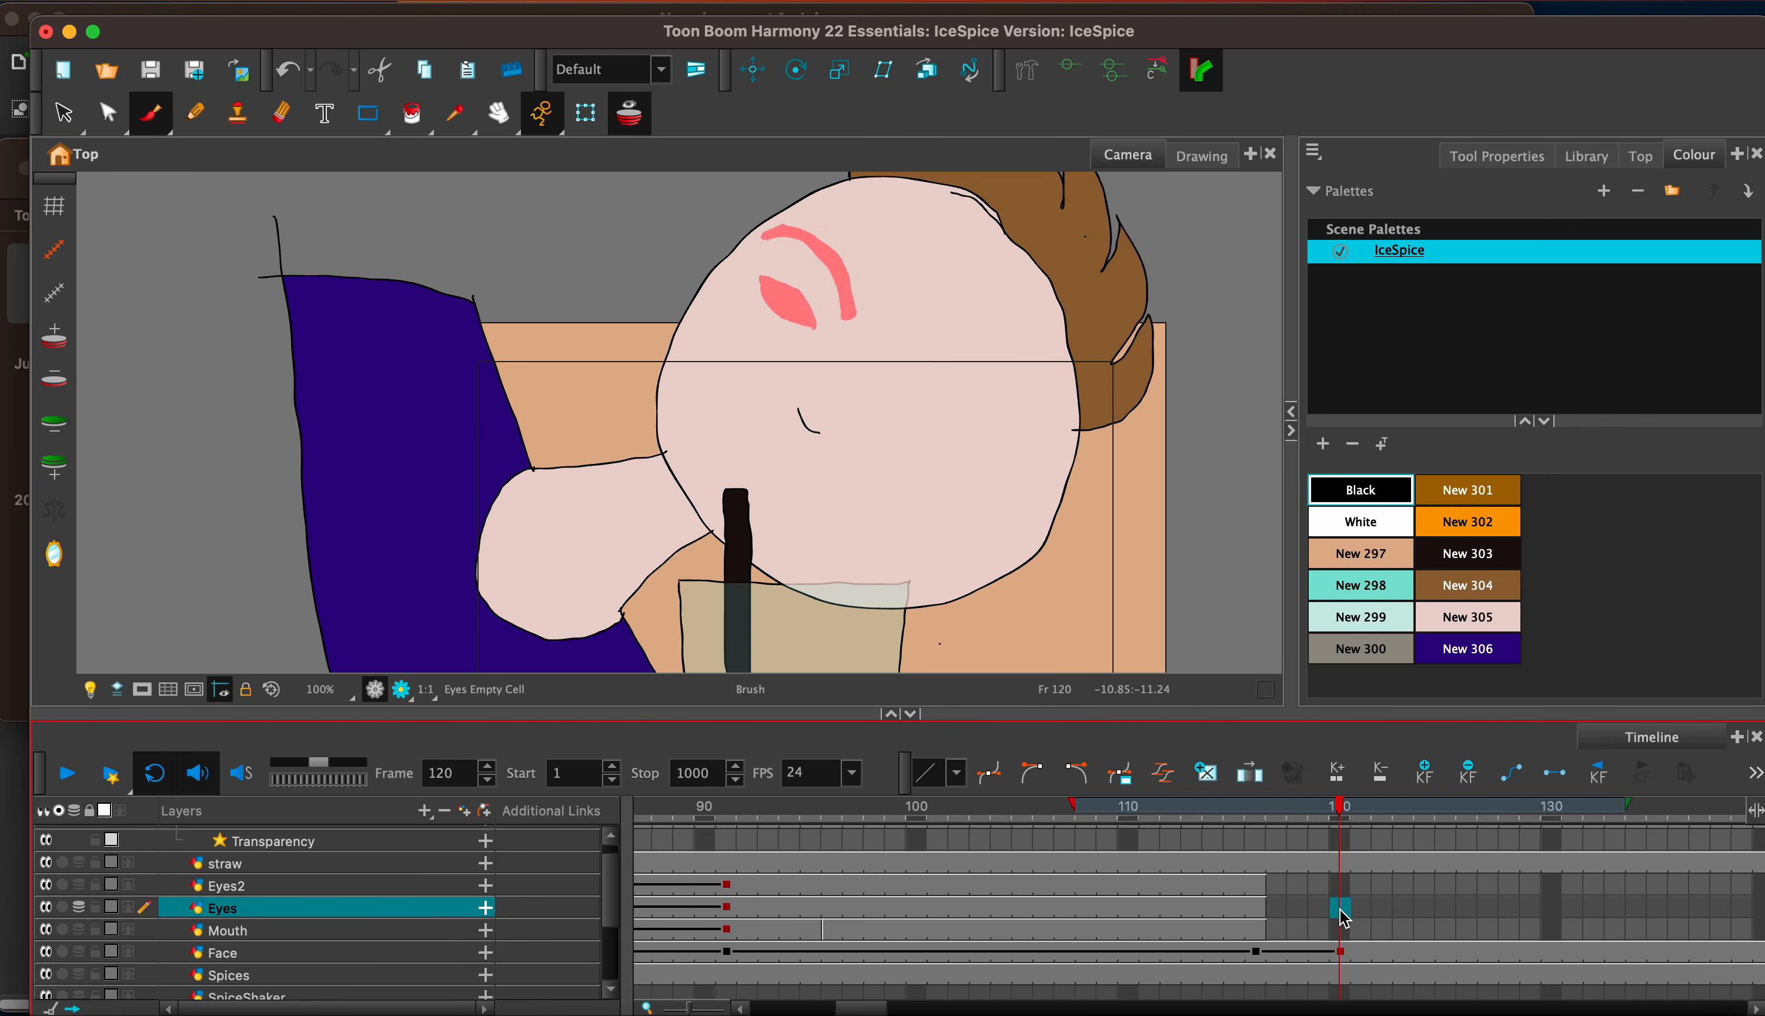
Step: Draw an eyebrow outline and a narrow closed-eye outline in Black on the Eyes2 layer at frame 120
{"action": "left_click", "coordinate": [1341, 894]}
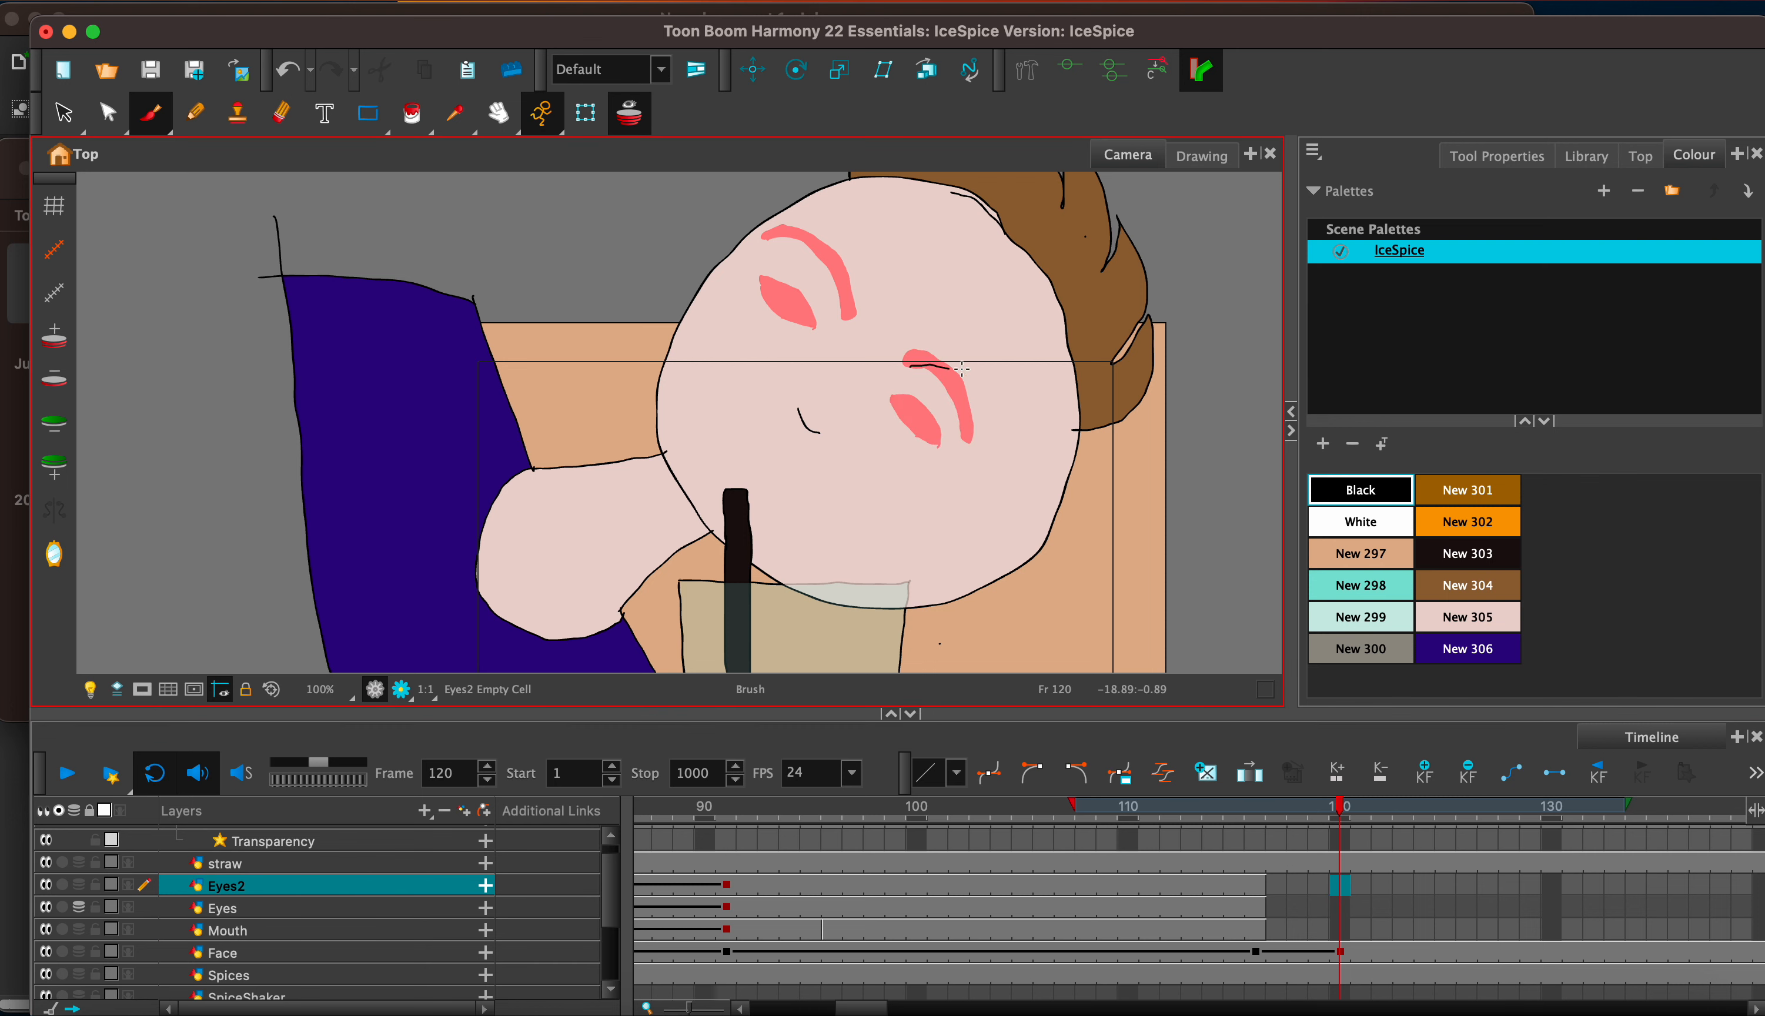
{"action": "left_click_drag", "start_coordinate": [962, 369], "coordinate": [1023, 384]}
{"action": "mouse_move", "coordinate": [912, 362]}
{"action": "left_mouse_down"}
{"action": "mouse_move", "coordinate": [906, 417]}
{"action": "mouse_move", "coordinate": [947, 462]}
{"action": "left_mouse_up"}
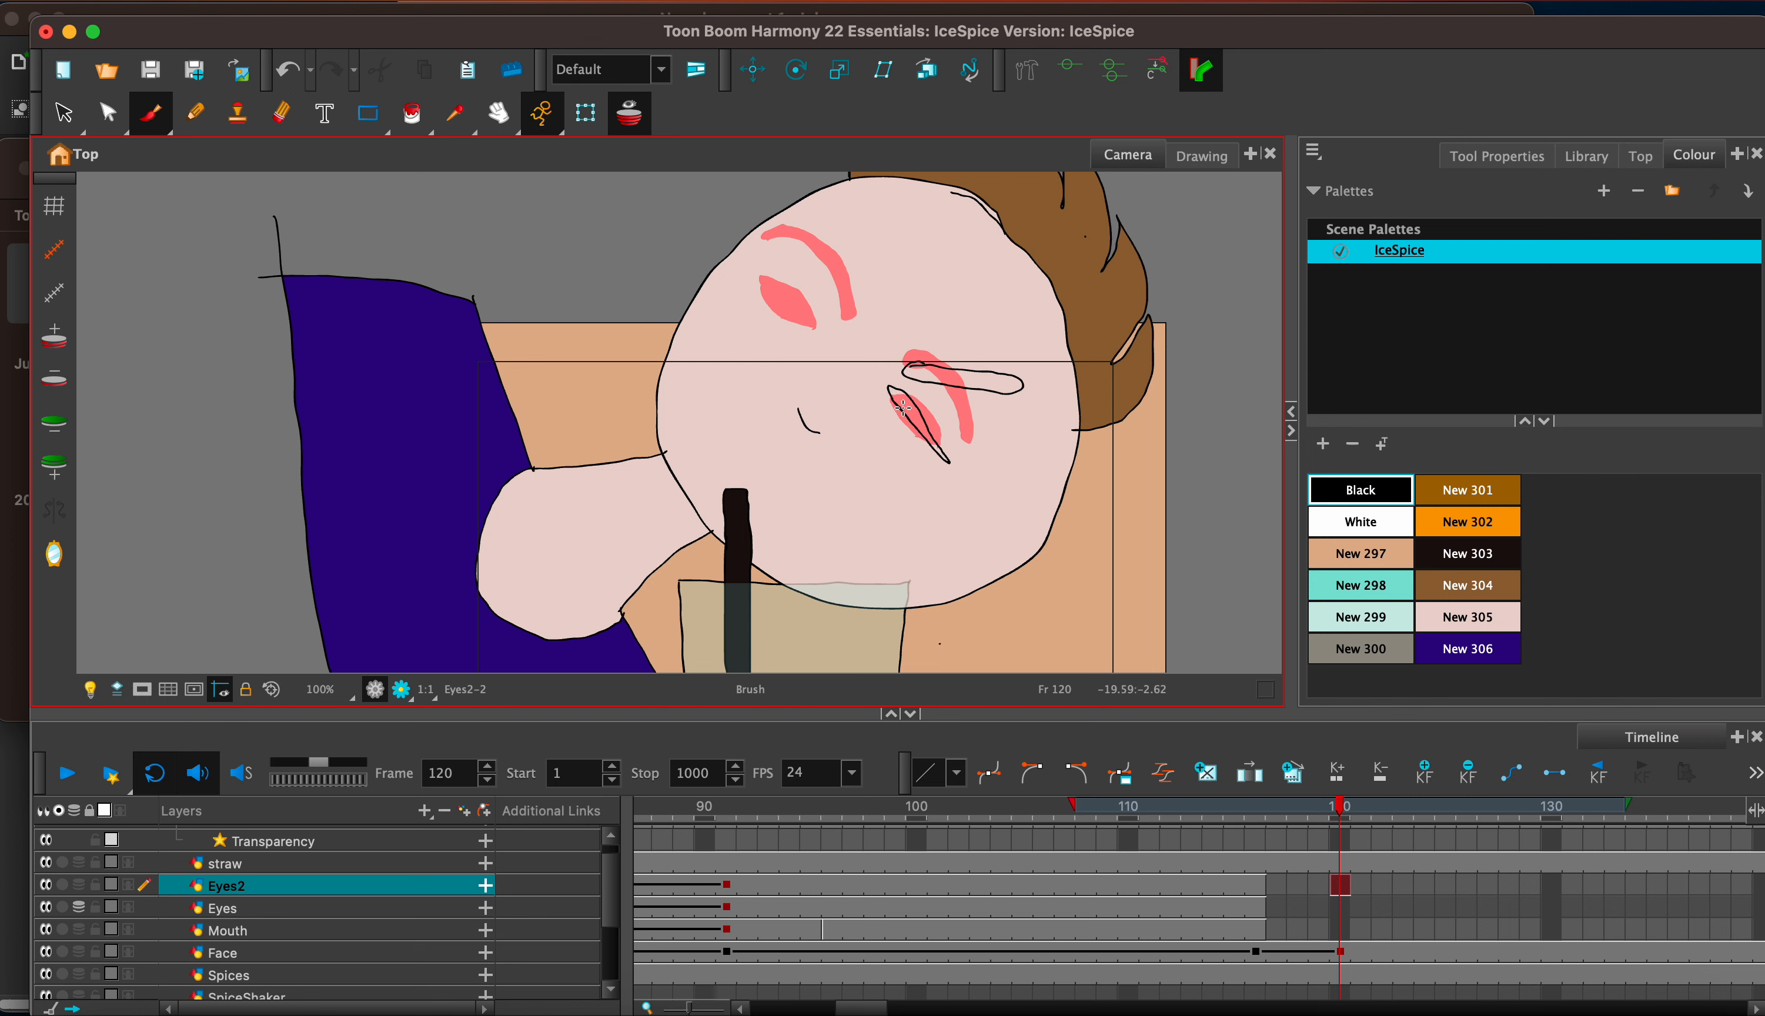
Step: Try filling the closed eye with Black, undo the fill and outline, and redraw the eye as a single diagonal line
{"action": "left_click", "coordinate": [412, 113]}
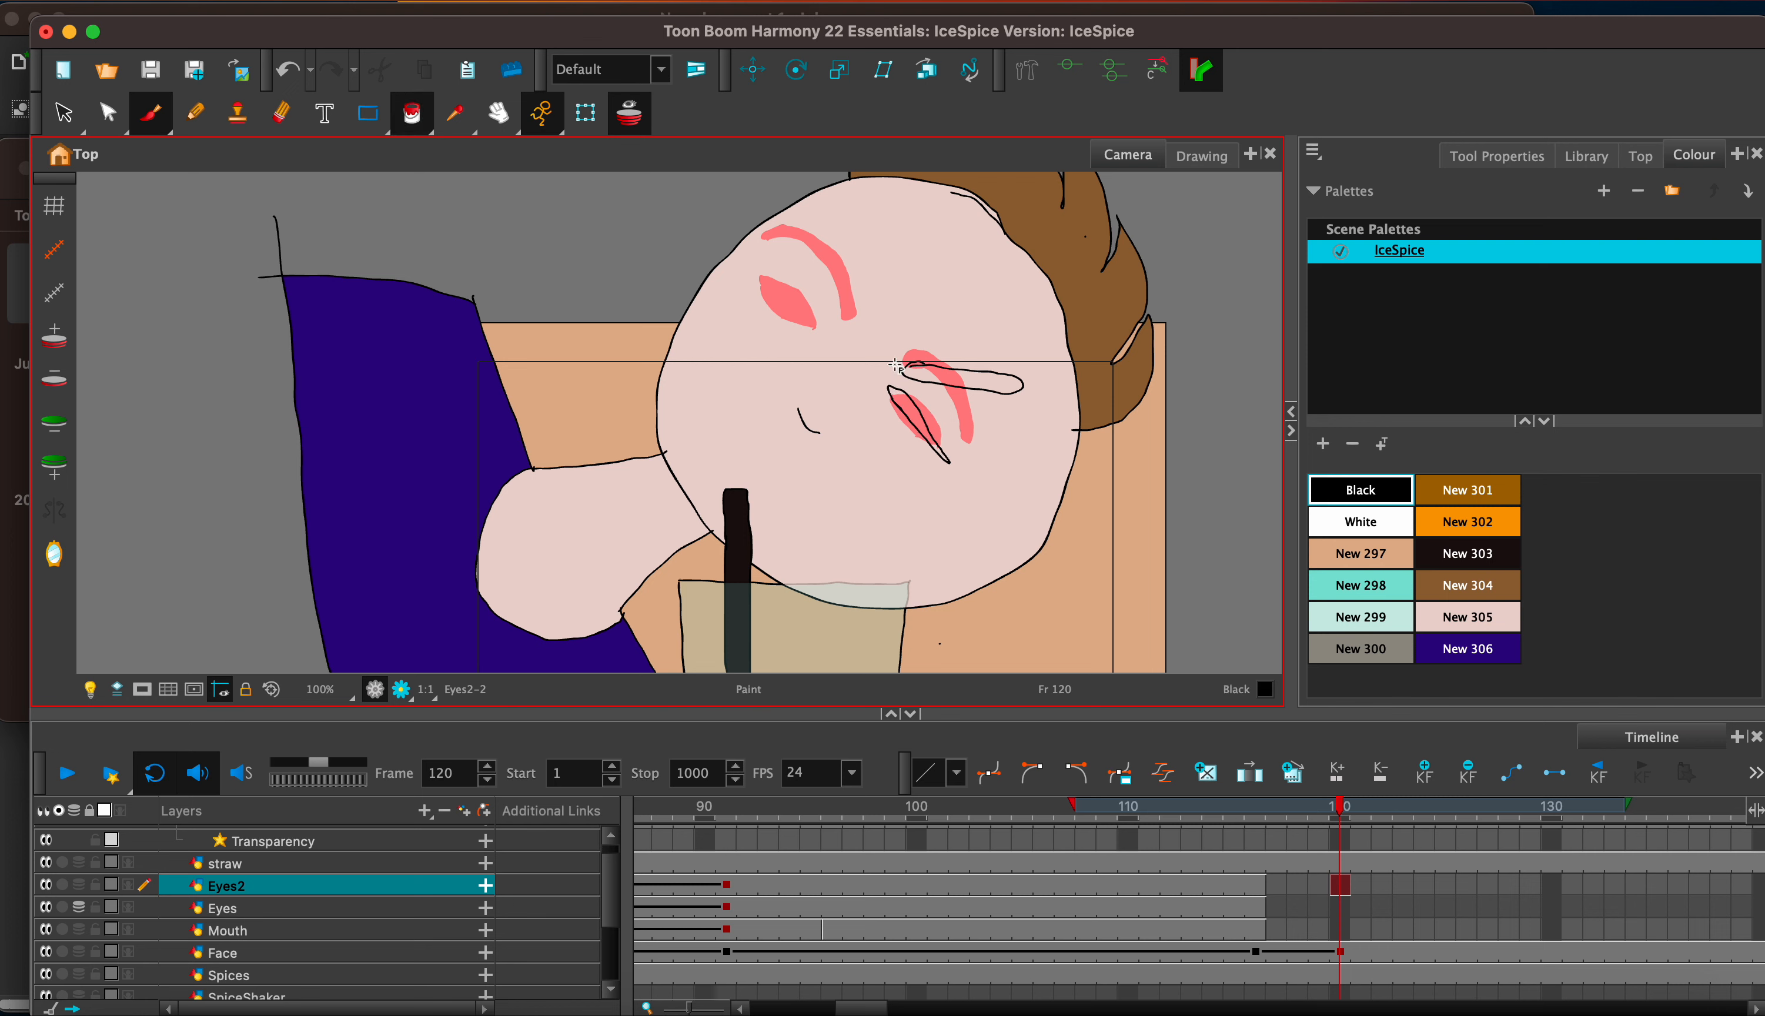
{"action": "left_click", "coordinate": [912, 413]}
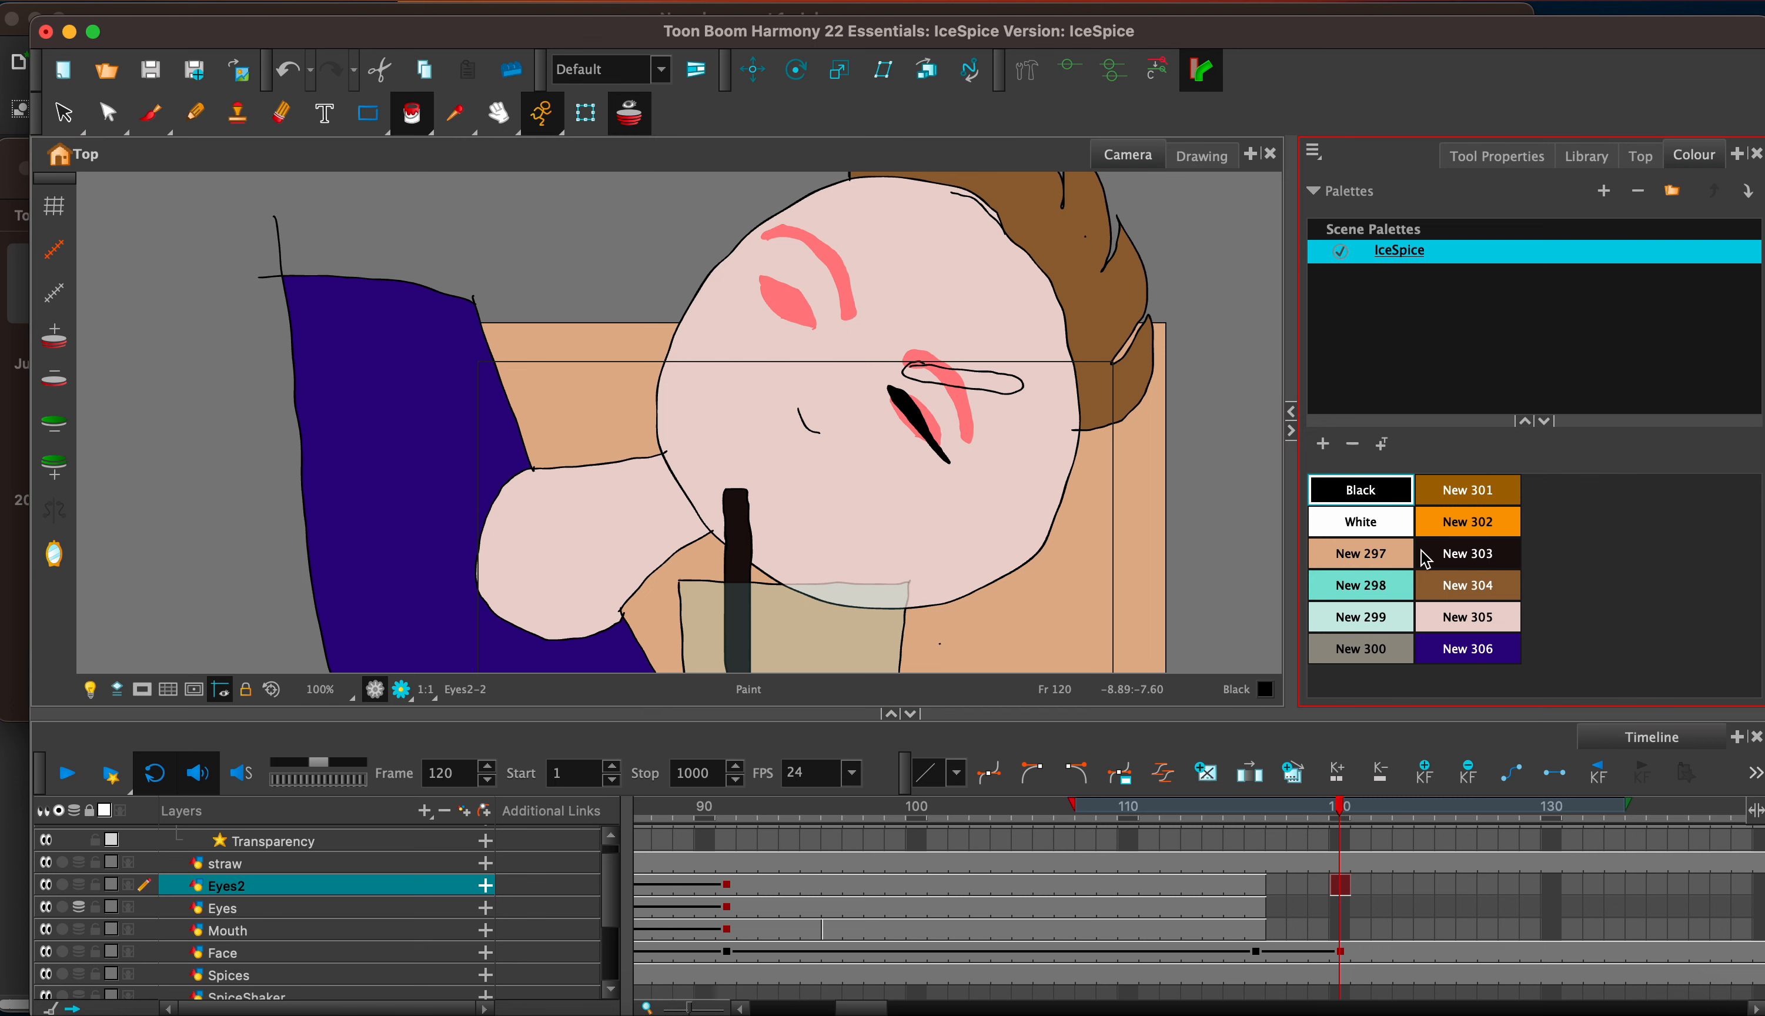
{"action": "key", "text": "super+z"}
{"action": "key", "text": "super+z"}
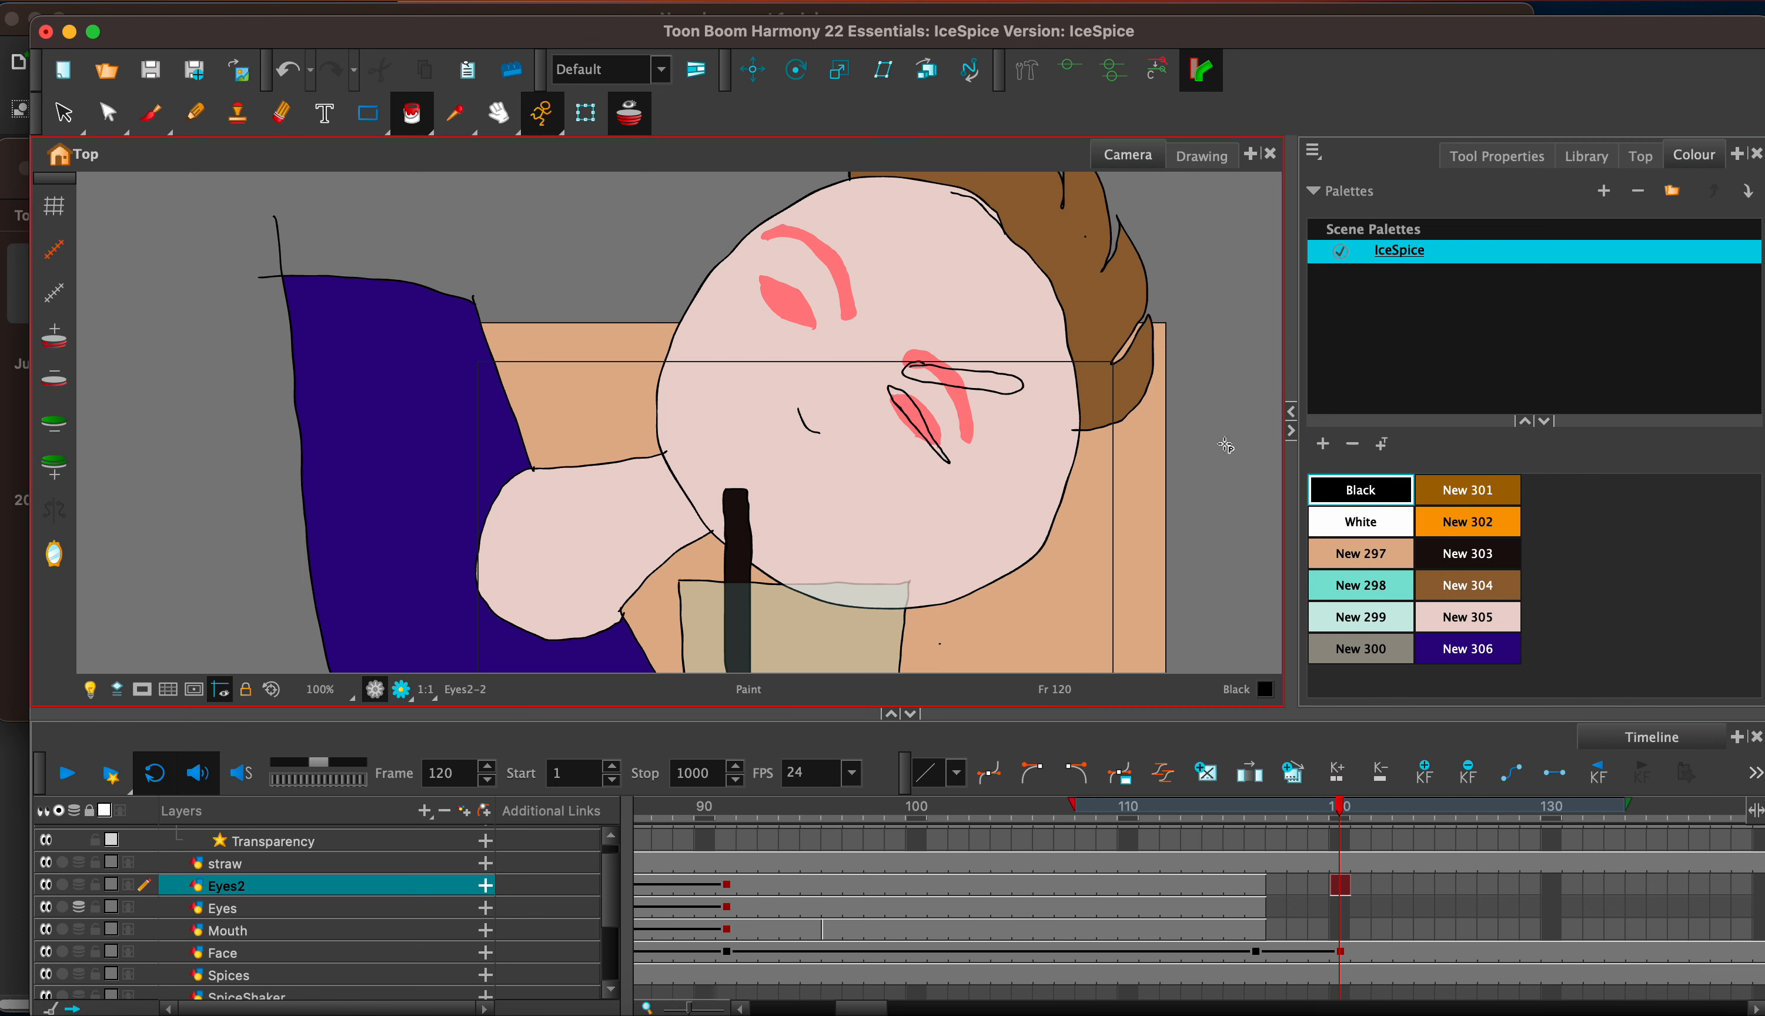
{"action": "left_click", "coordinate": [151, 113]}
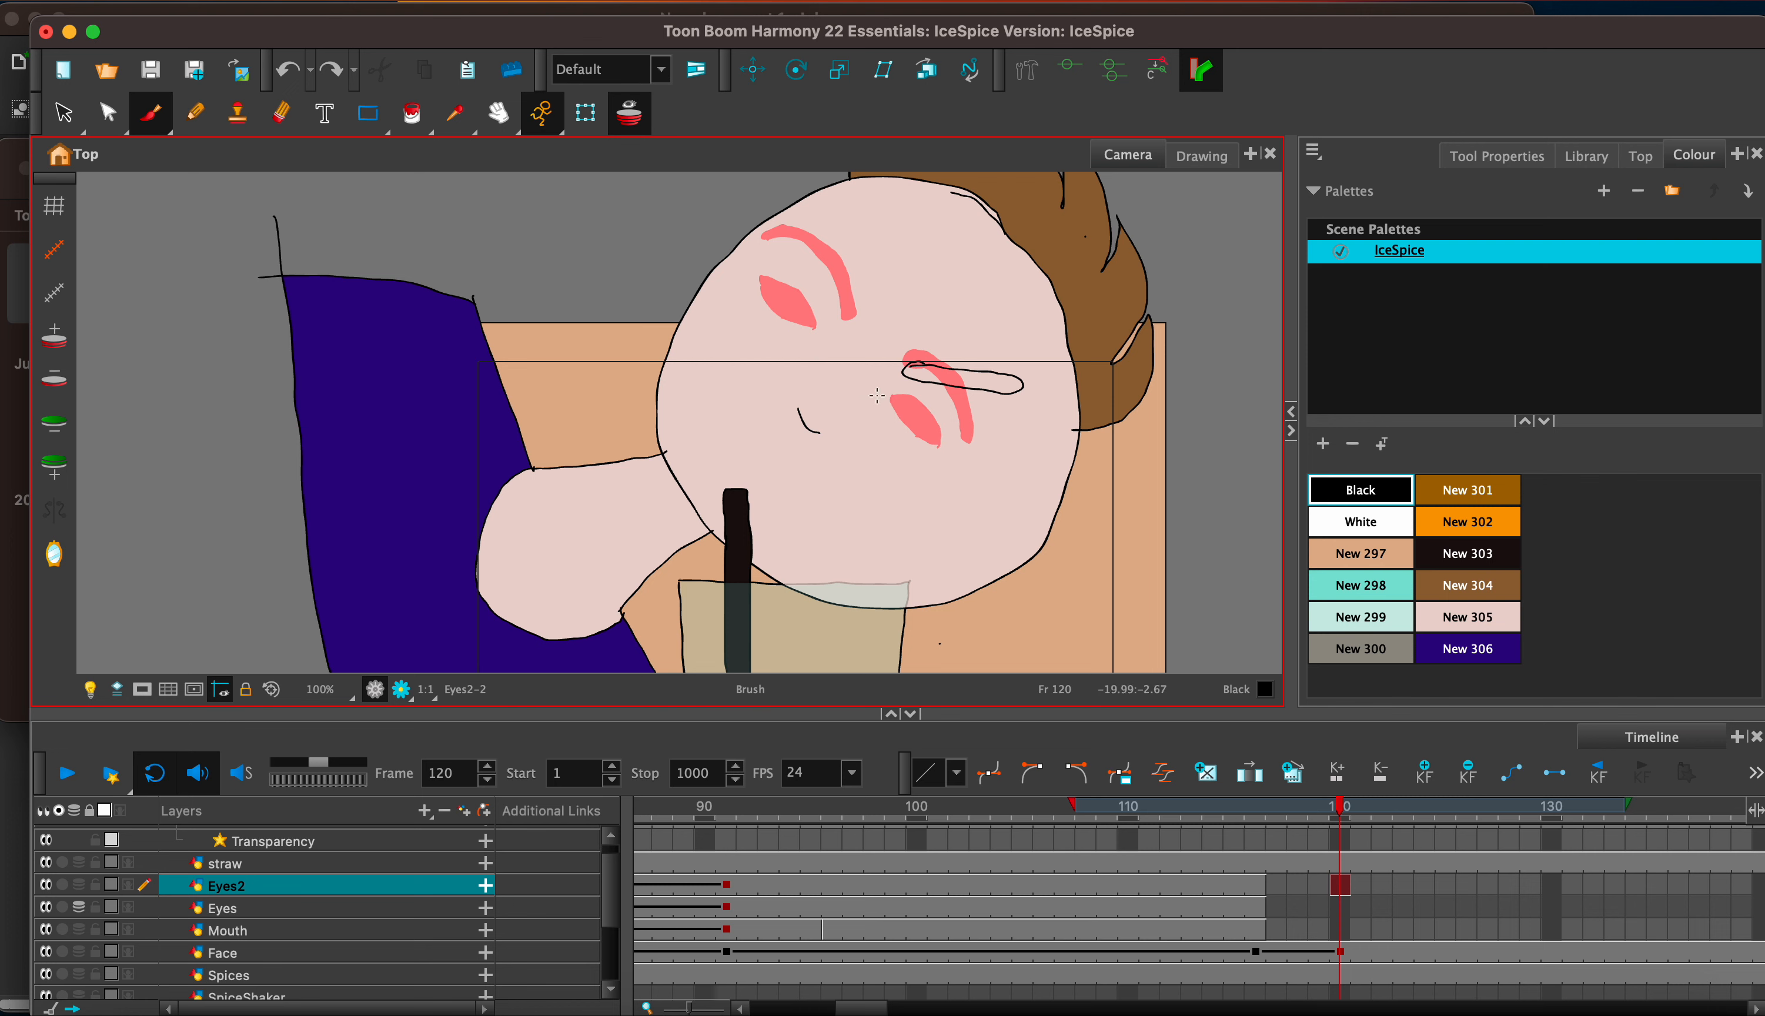
{"action": "left_click_drag", "start_coordinate": [887, 393], "coordinate": [945, 446]}
Step: Close the eyebrow outline on Eyes2 in Black and fill the eyebrow with the brown colour New 304
{"action": "left_click", "coordinate": [1466, 585]}
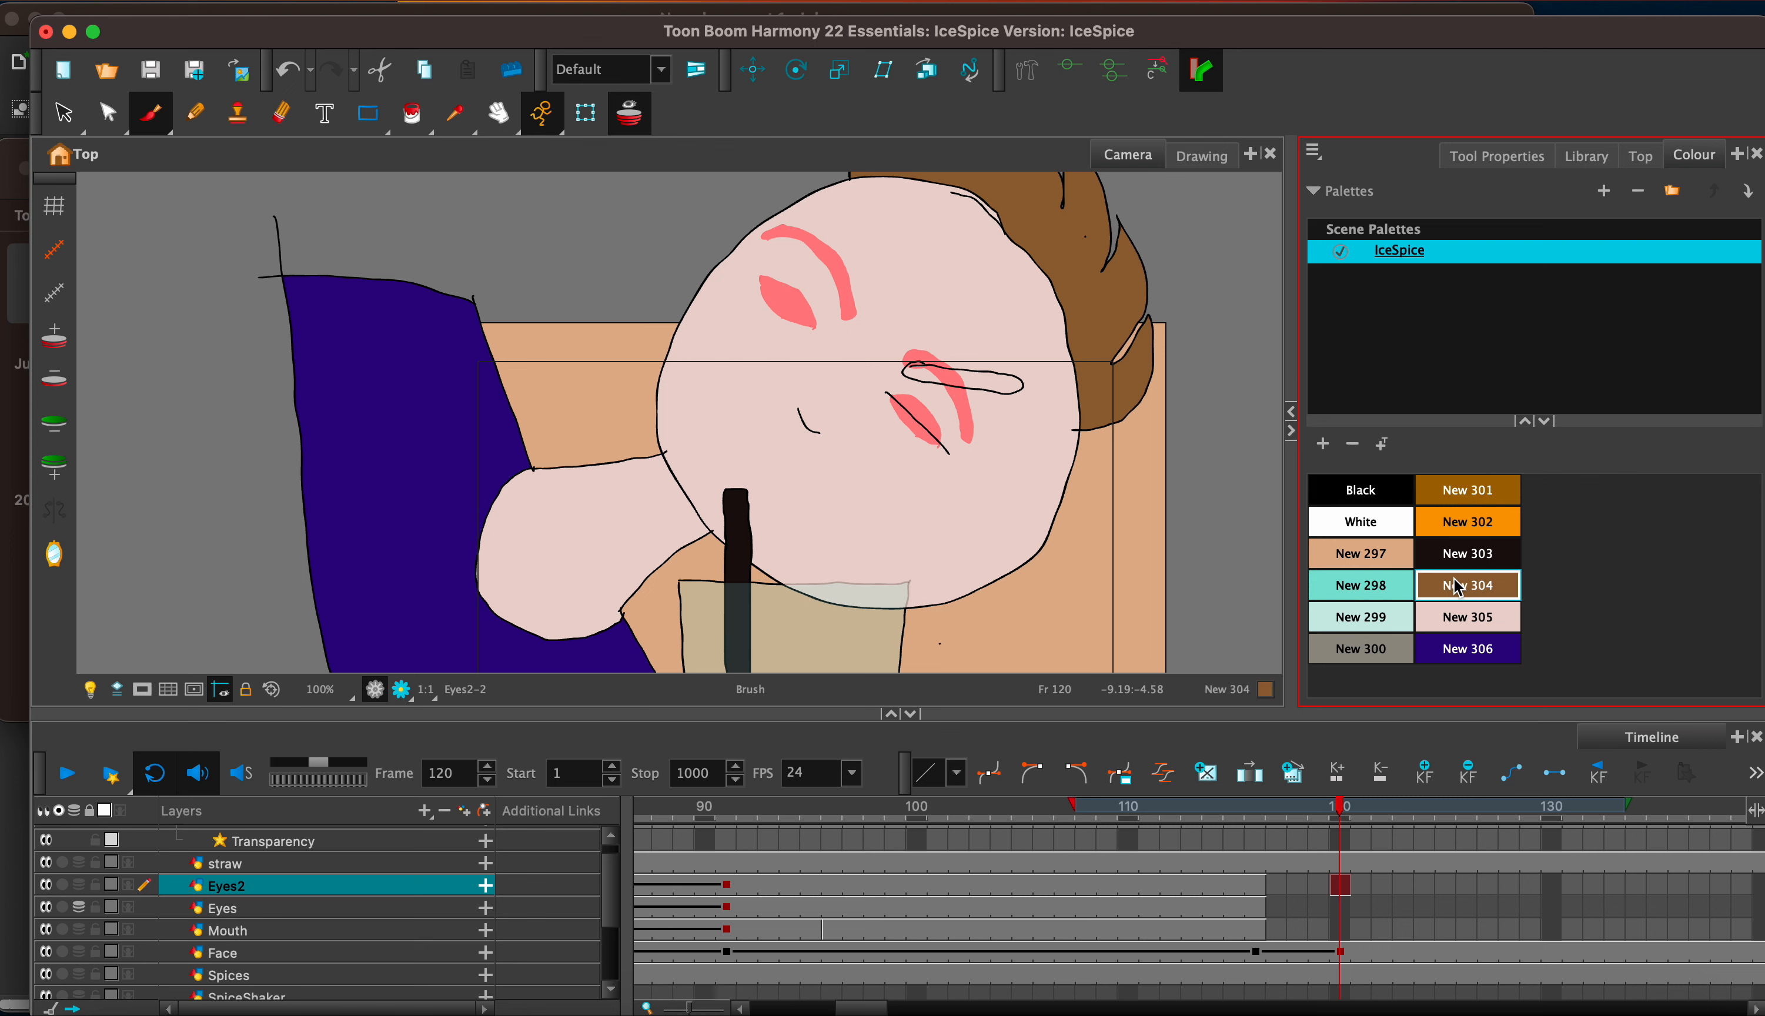
{"action": "left_click", "coordinate": [412, 113]}
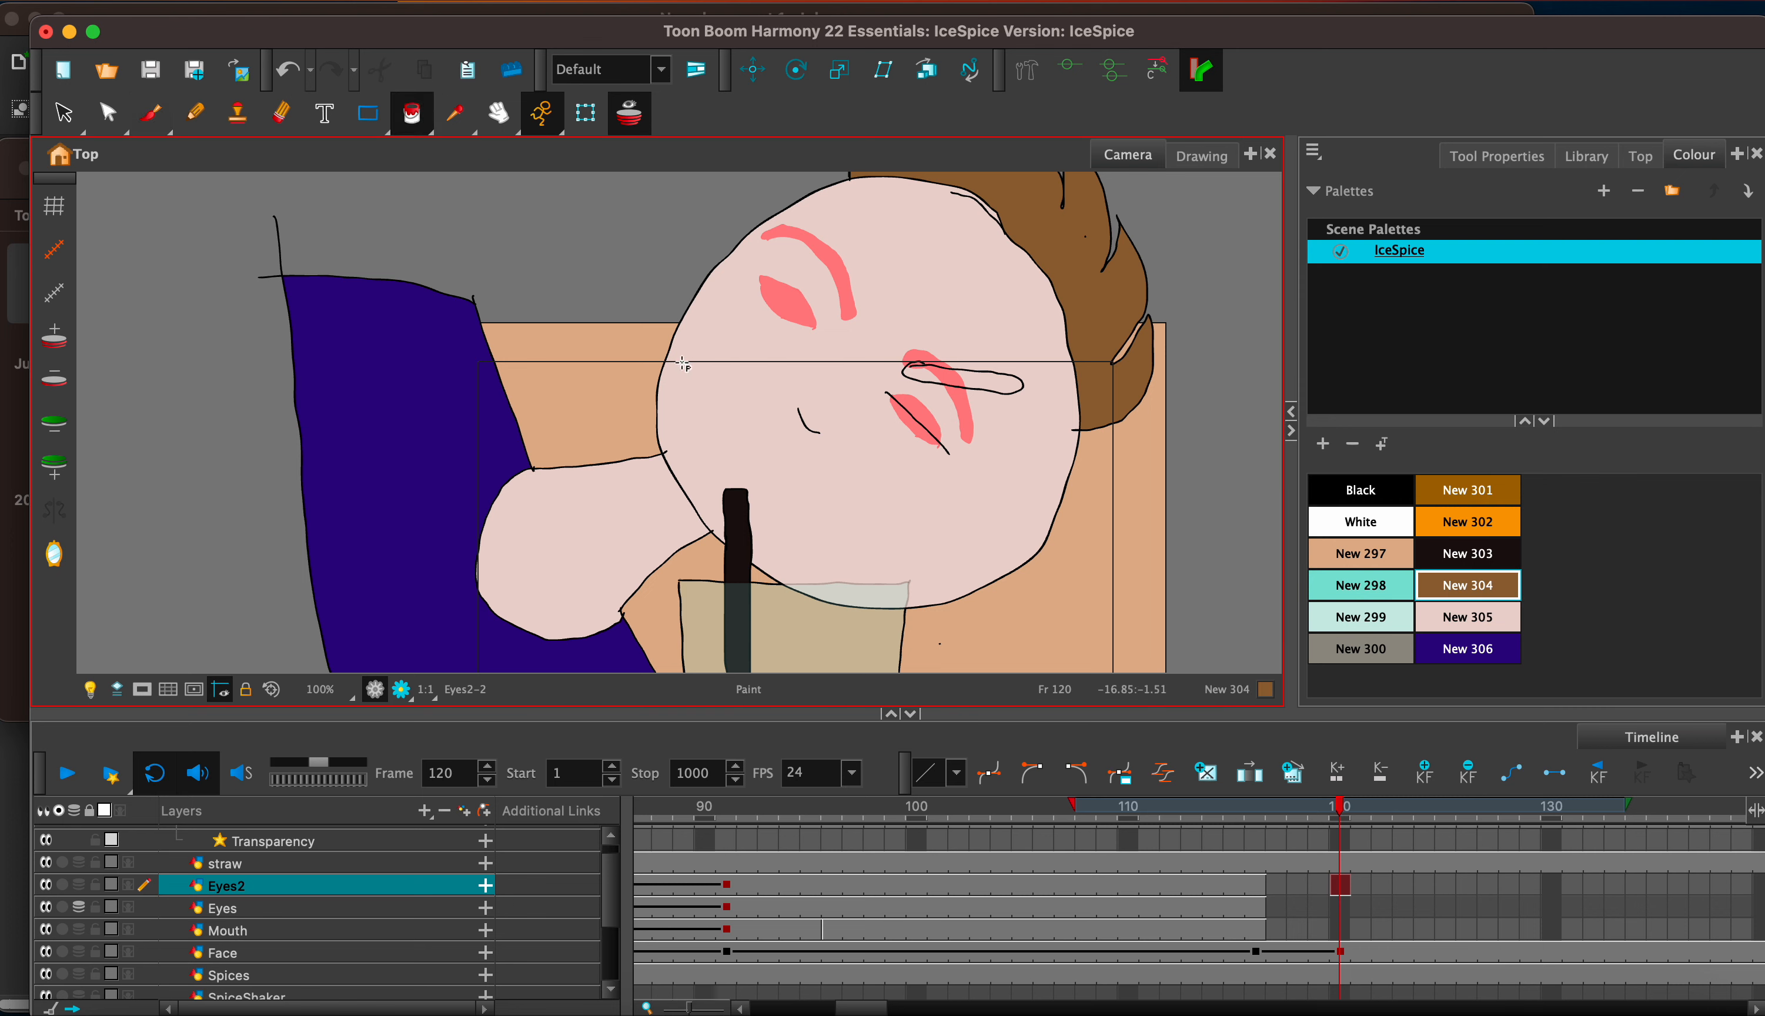
{"action": "left_click", "coordinate": [160, 117]}
{"action": "left_click", "coordinate": [1377, 492]}
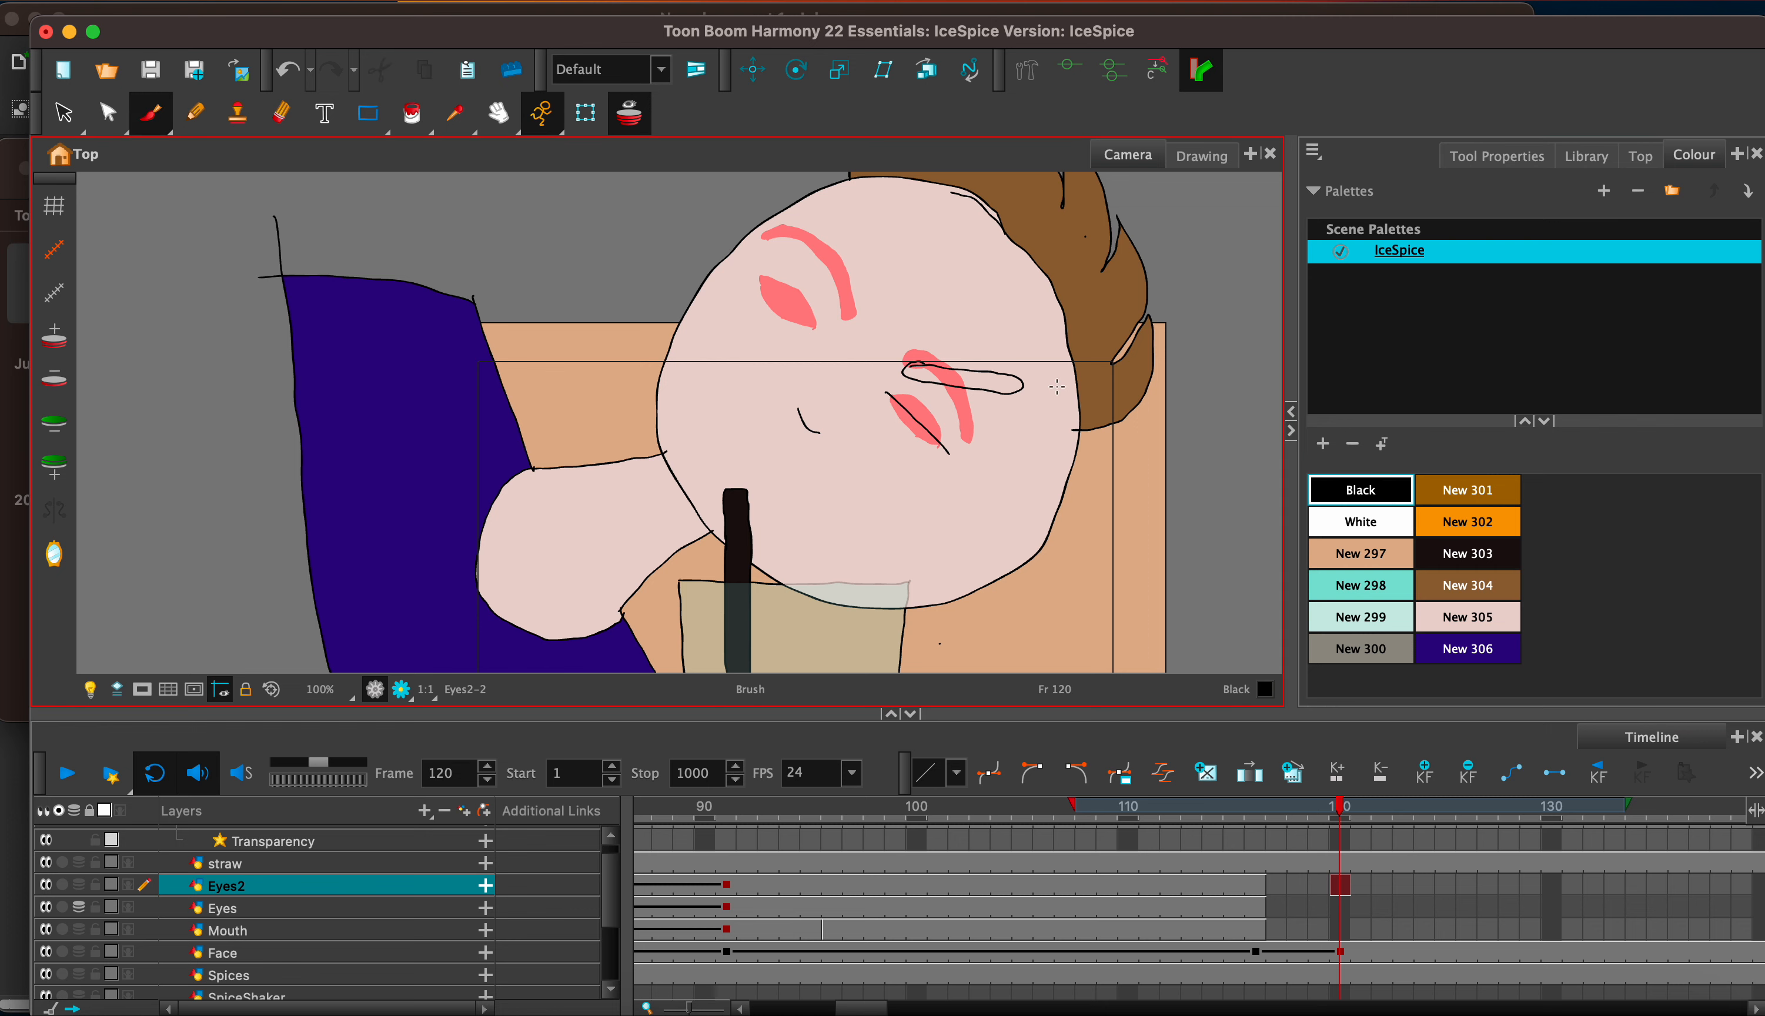
{"action": "key", "text": "2"}
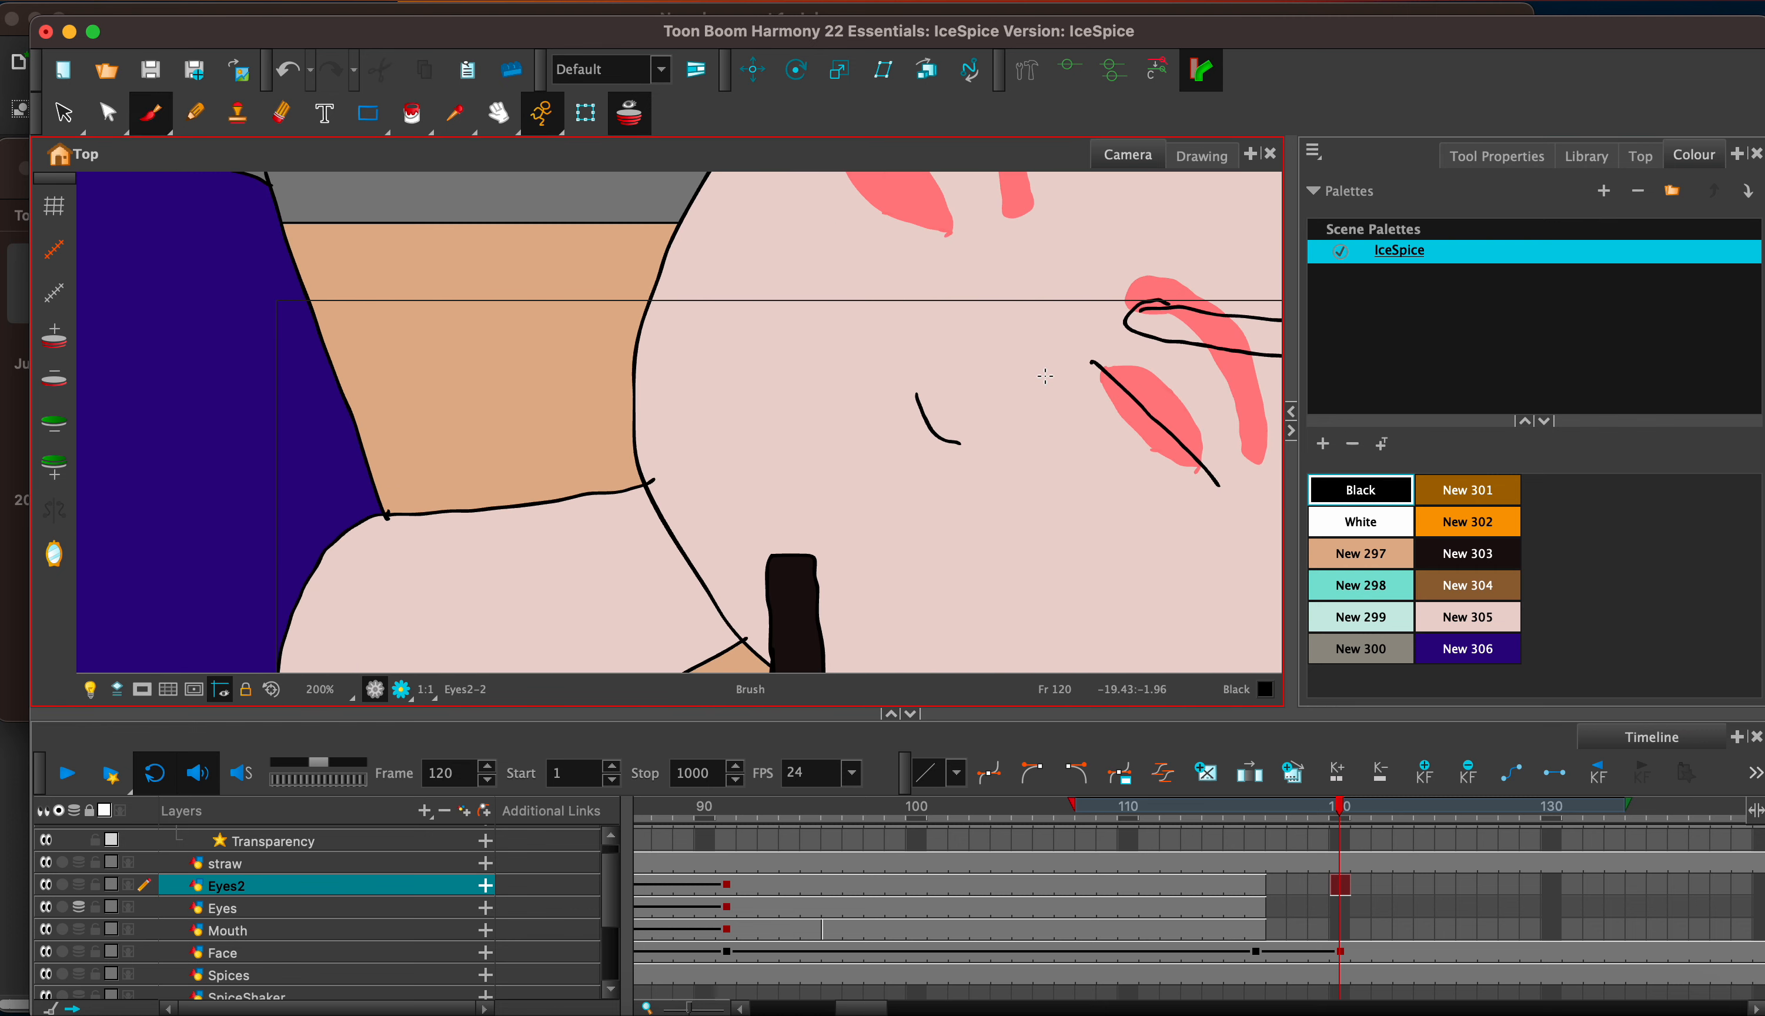
{"action": "left_click_drag", "start_coordinate": [1151, 365], "coordinate": [1048, 380]}
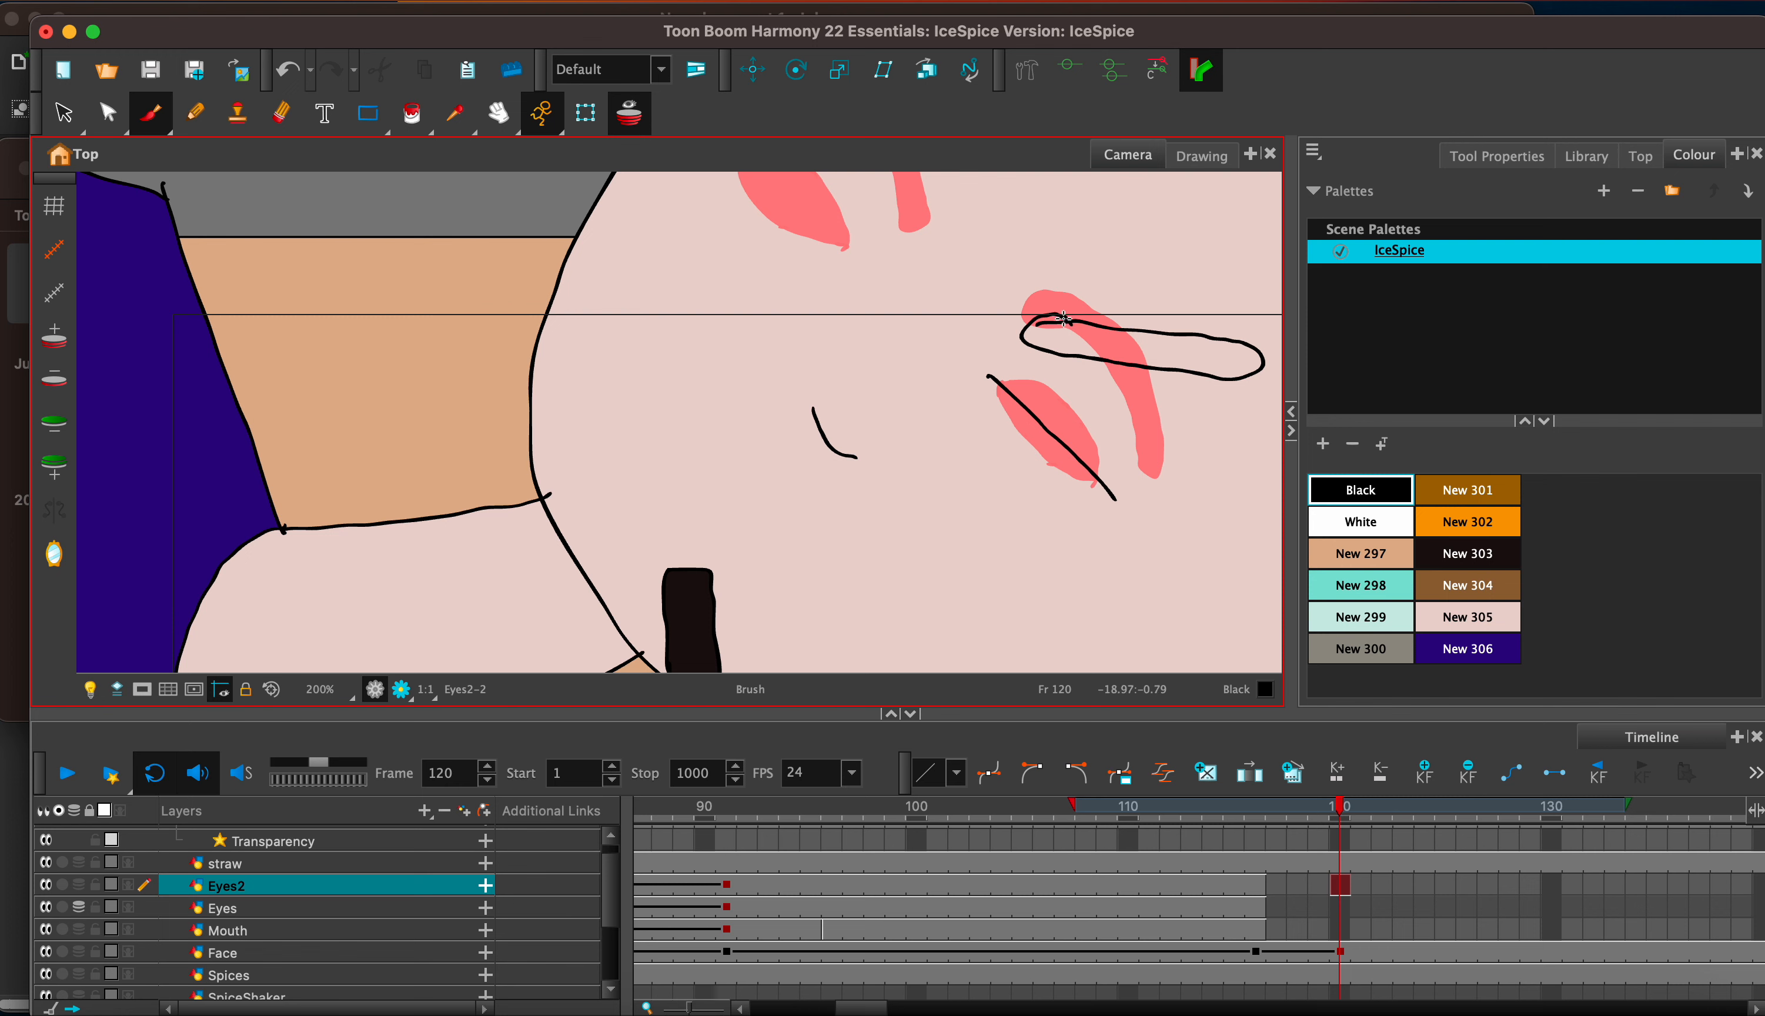
{"action": "left_click", "coordinate": [1468, 585]}
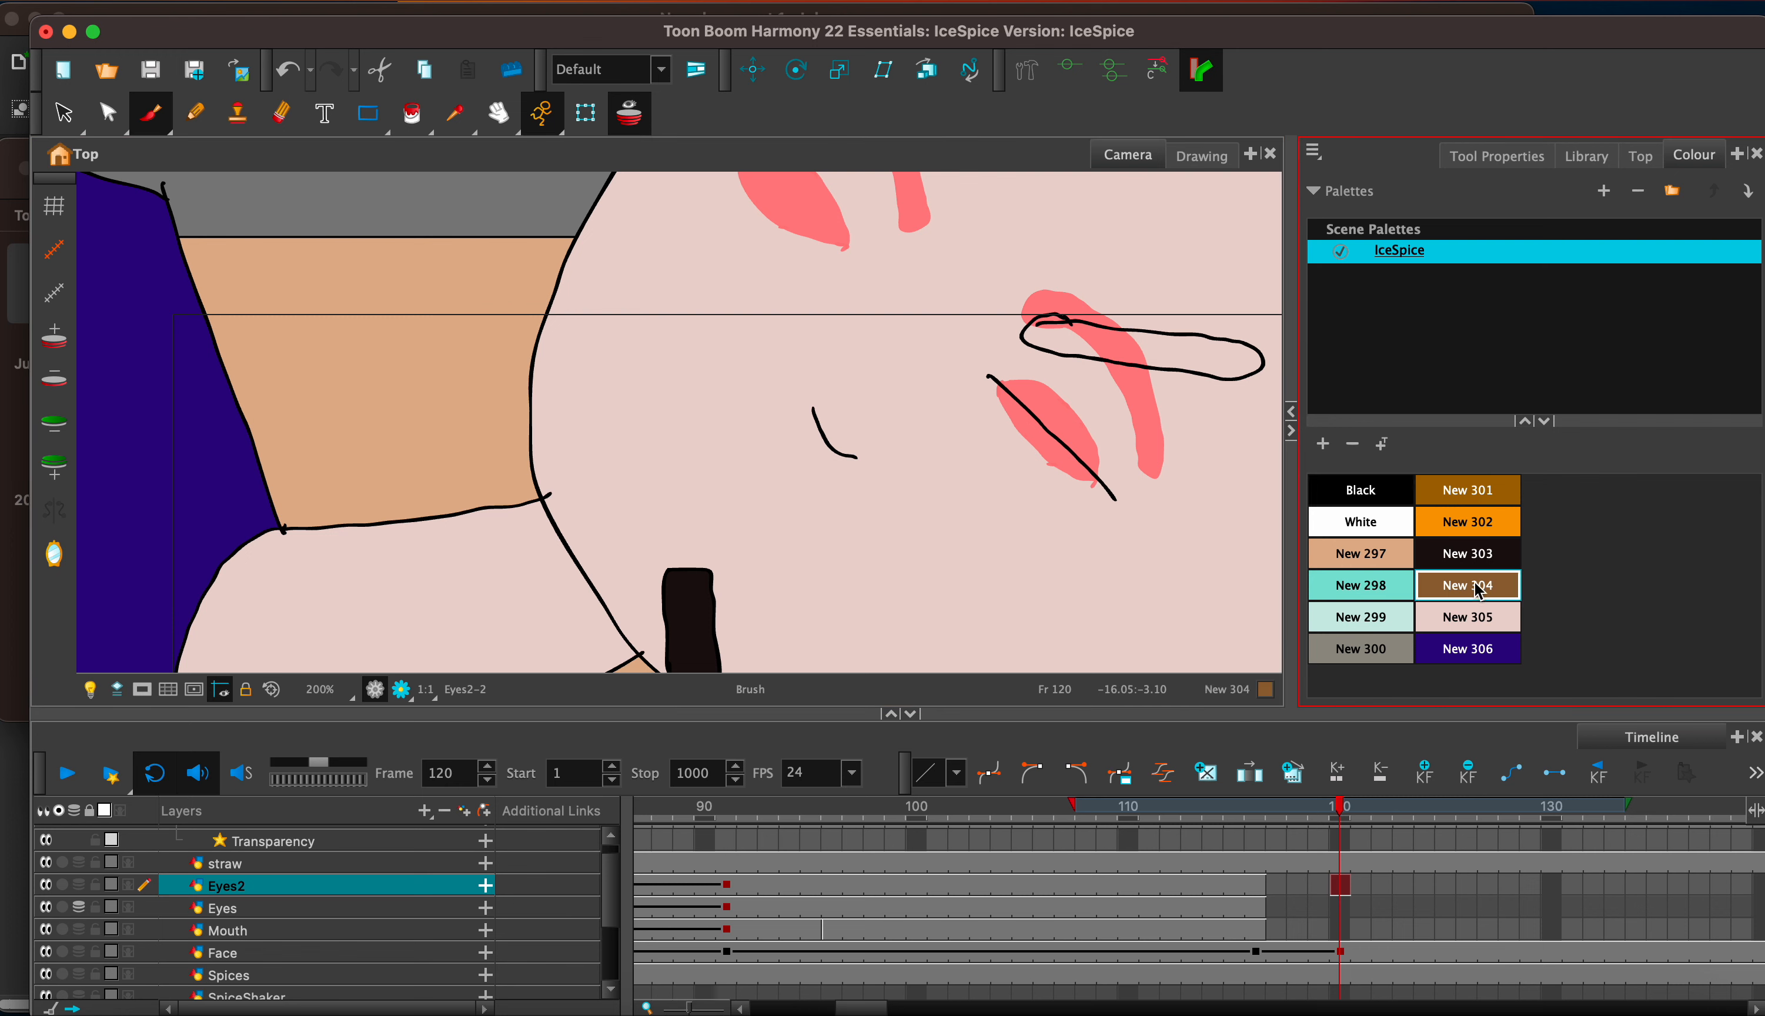
{"action": "left_click", "coordinate": [414, 114]}
{"action": "left_click", "coordinate": [1206, 359]}
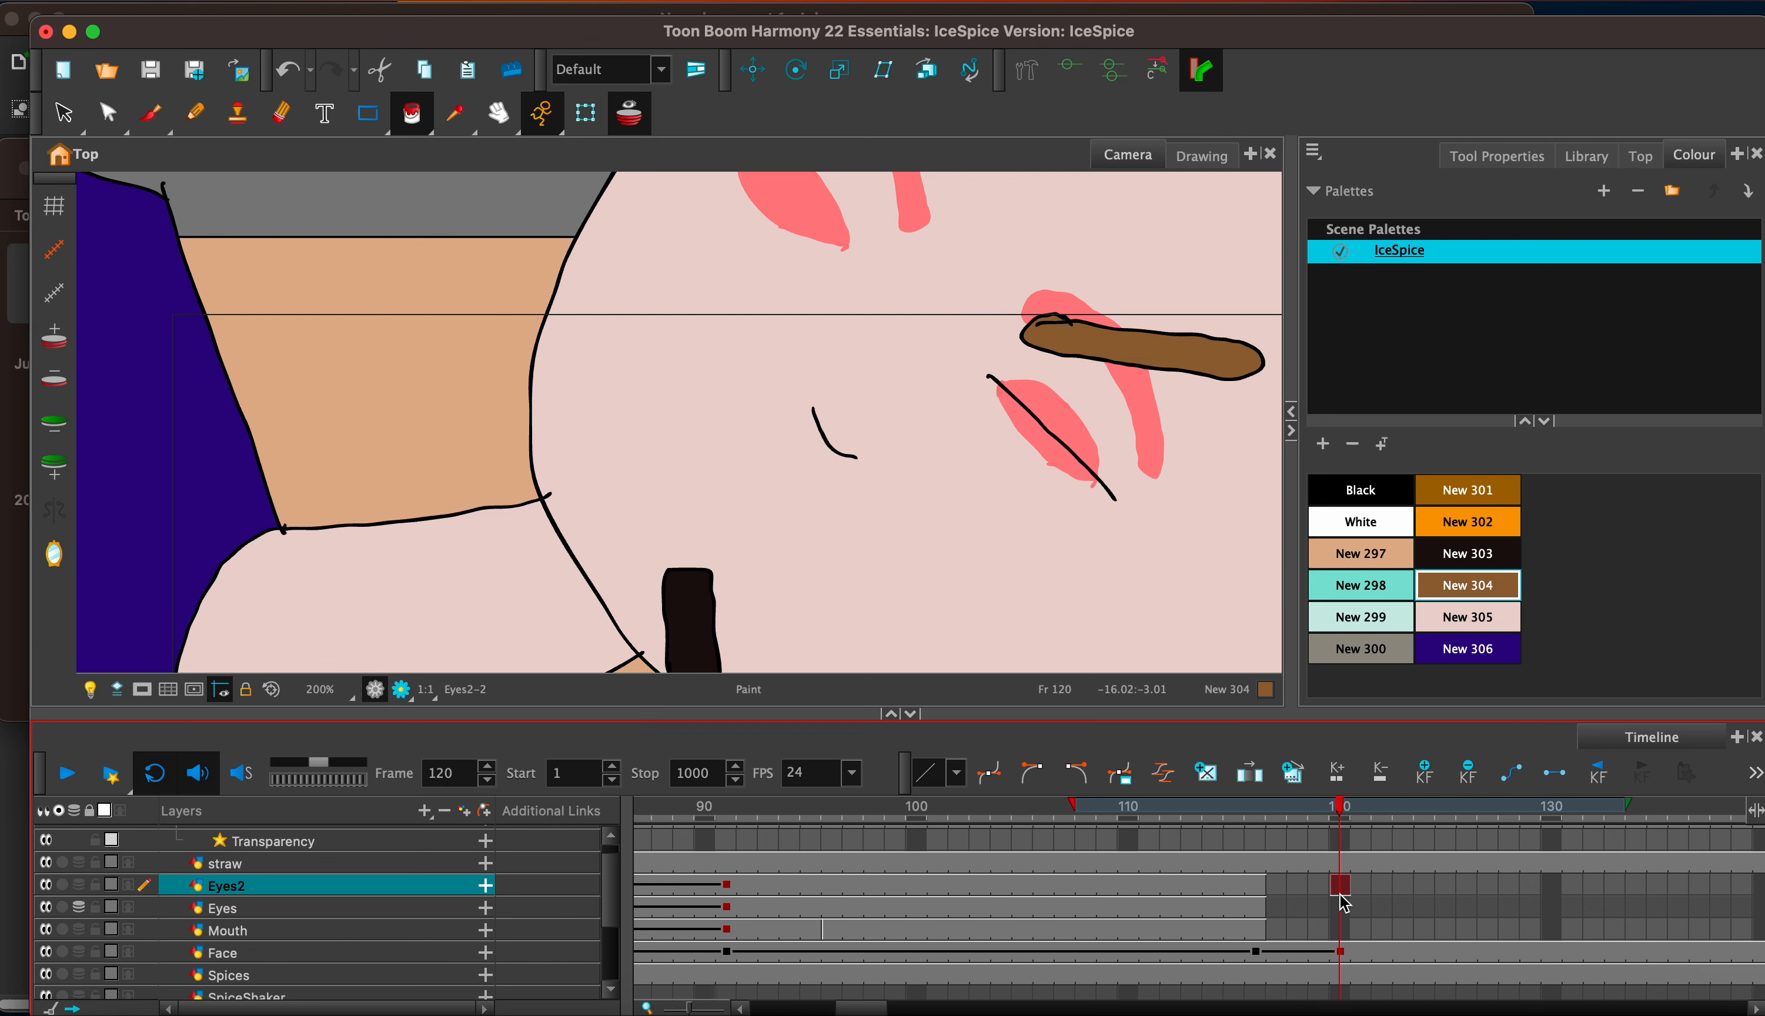
Step: Extend the closed-eye drawing's exposure on Eyes2 from frame 120 onward and move its start back to frame 117 with a keyframe
{"action": "key", "text": "F5"}
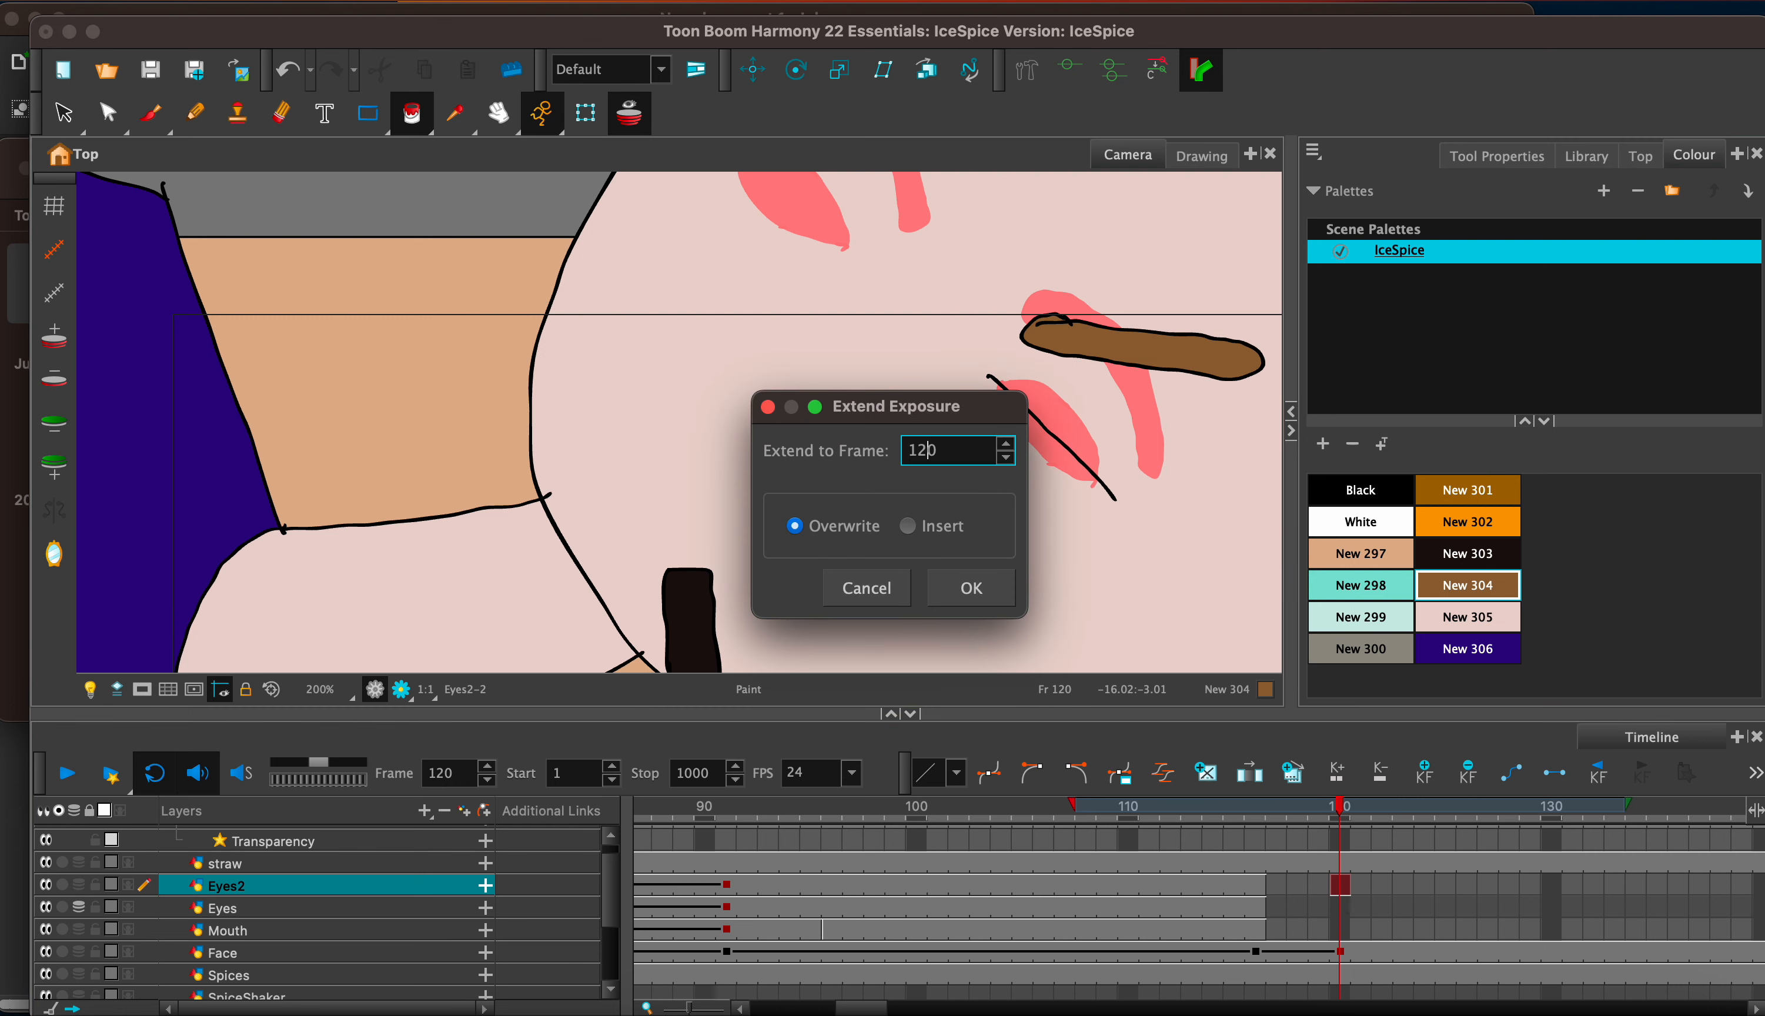
{"action": "key", "text": "Return"}
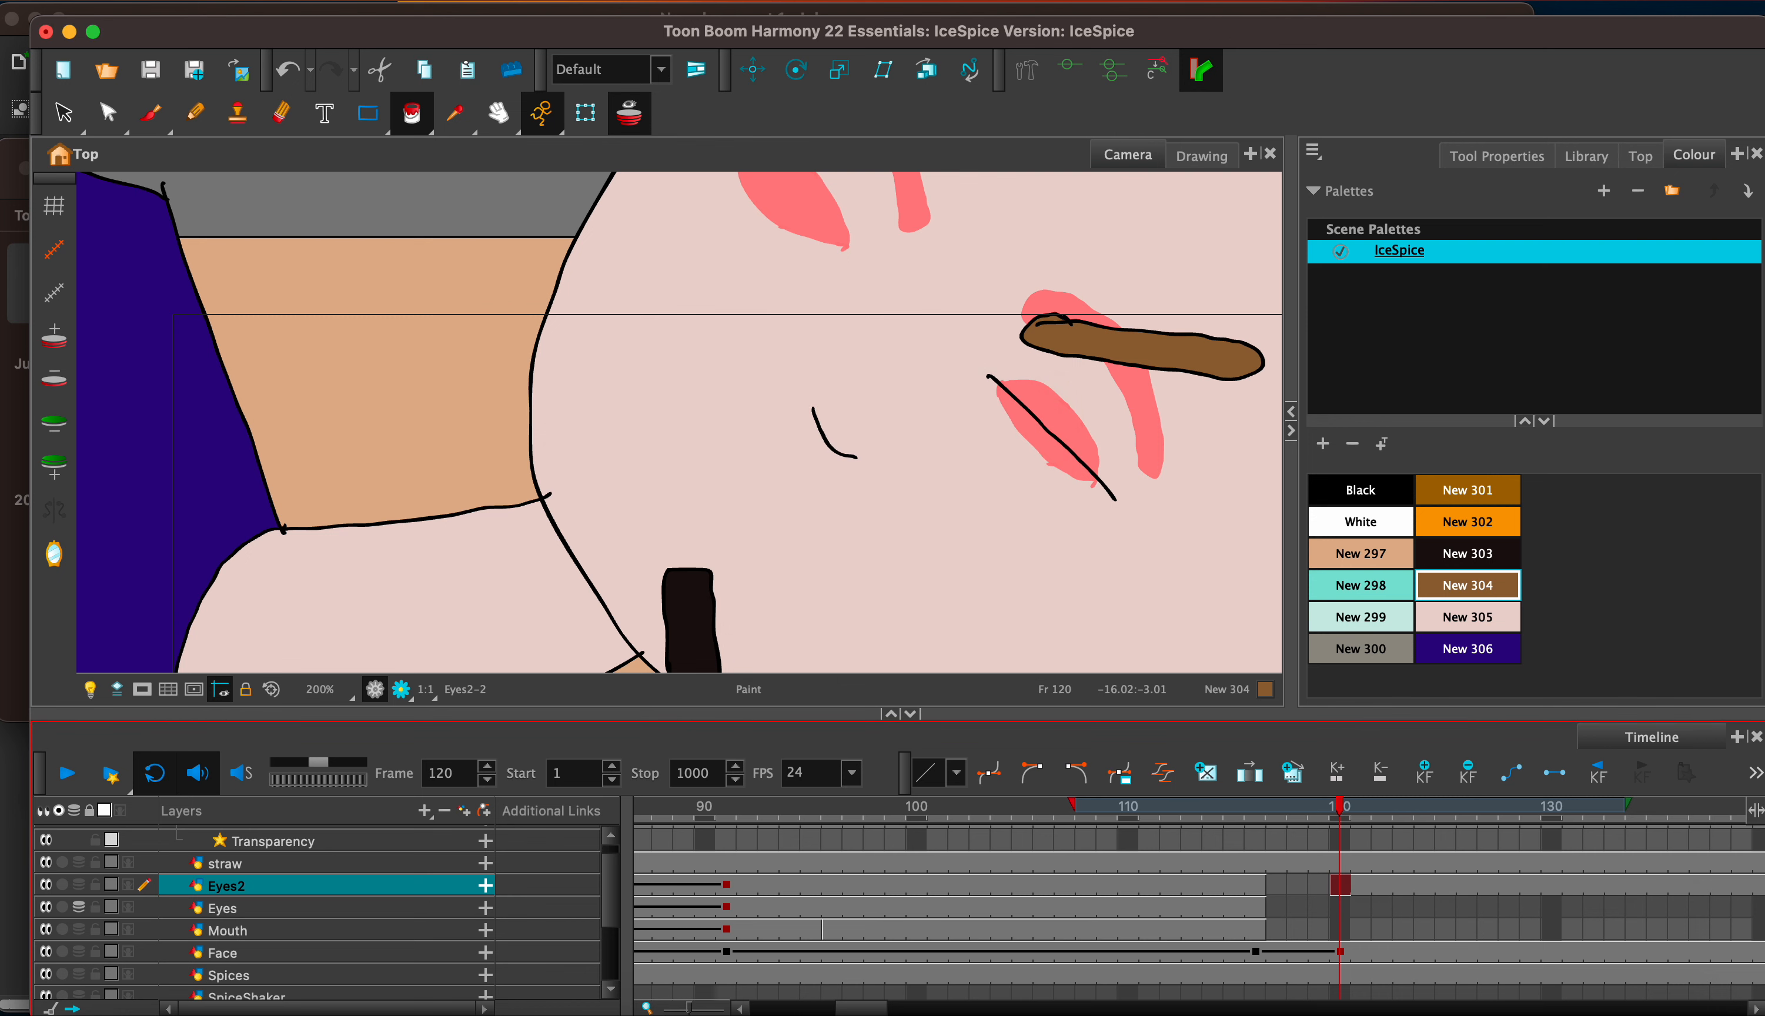
{"action": "left_click", "coordinate": [1342, 933]}
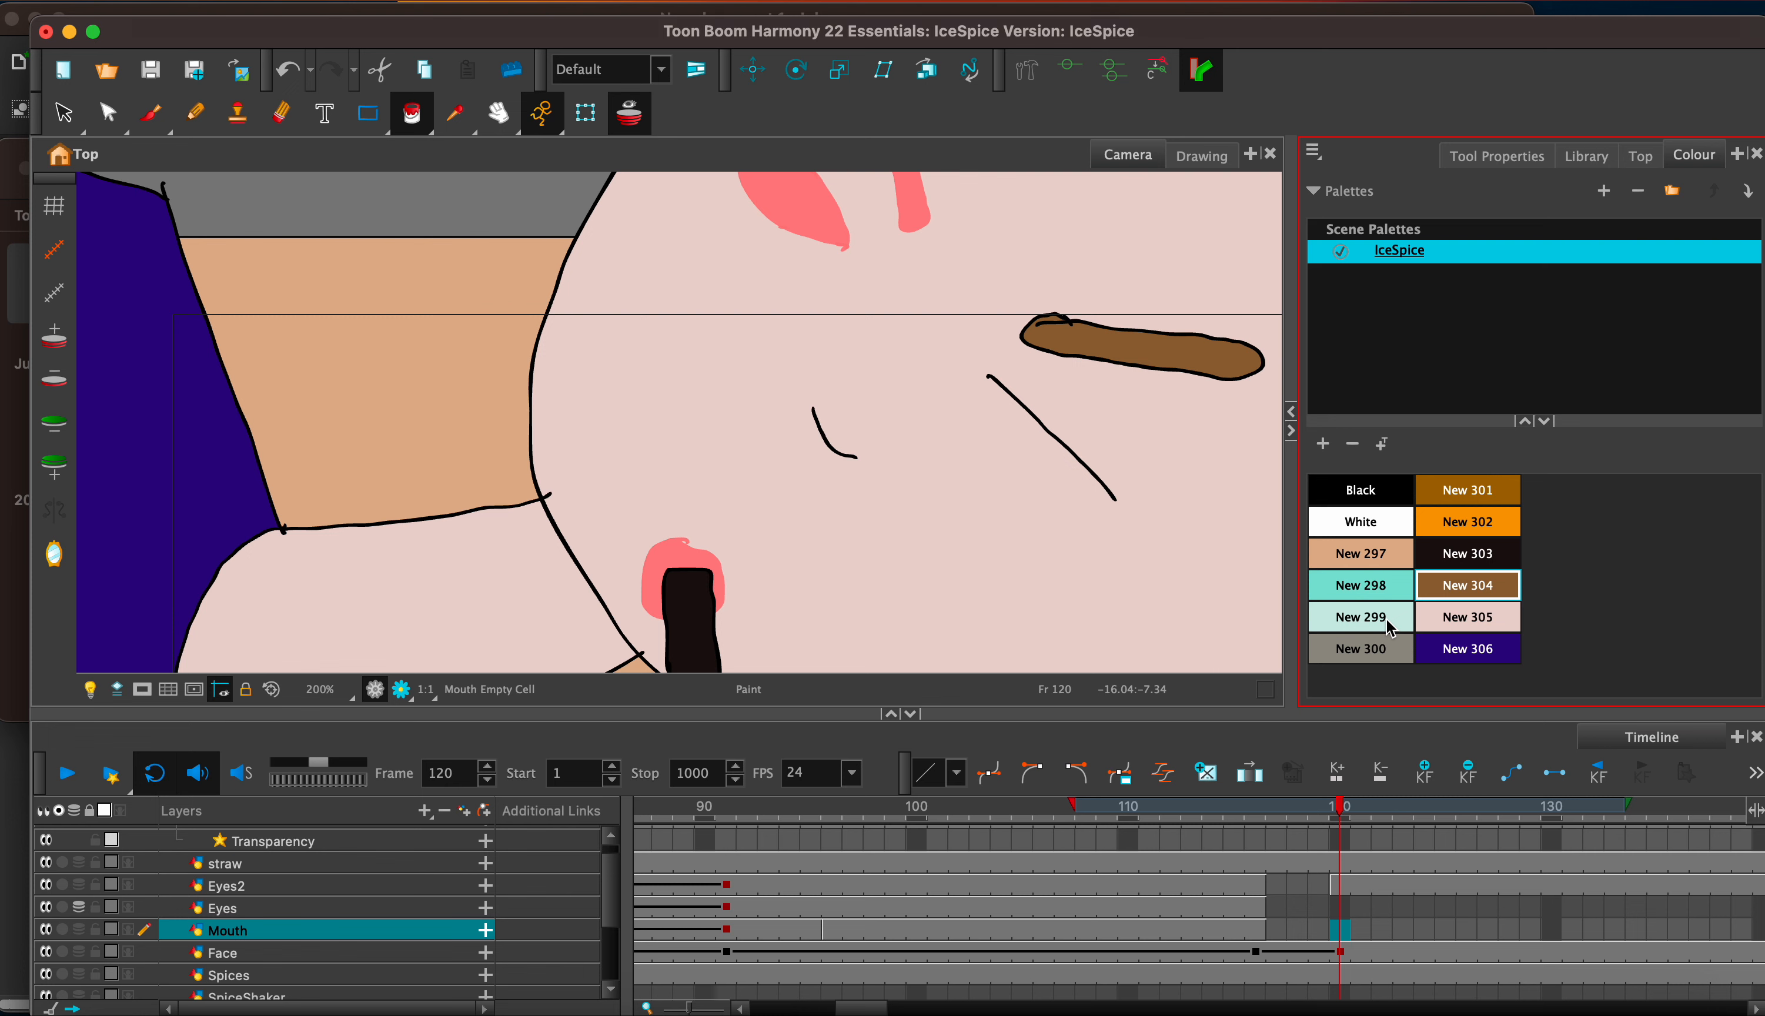
{"action": "left_click", "coordinate": [1338, 886]}
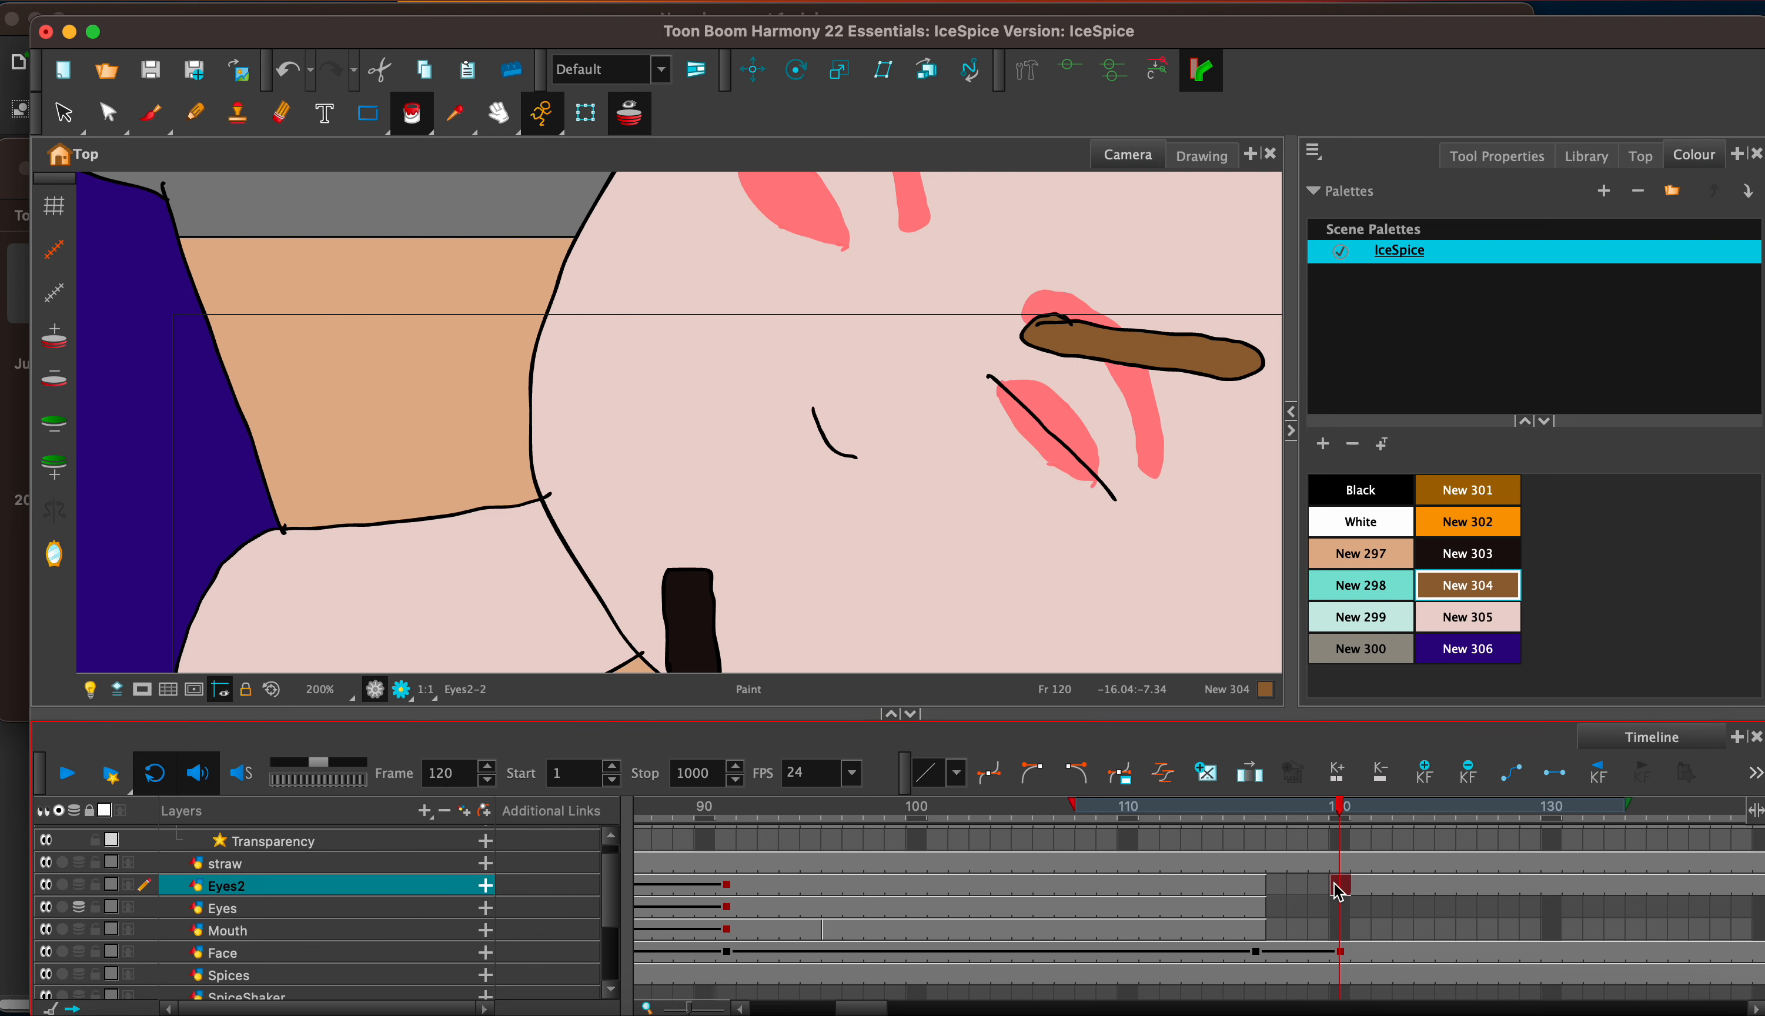
{"action": "left_click_drag", "start_coordinate": [1338, 889], "coordinate": [1285, 895]}
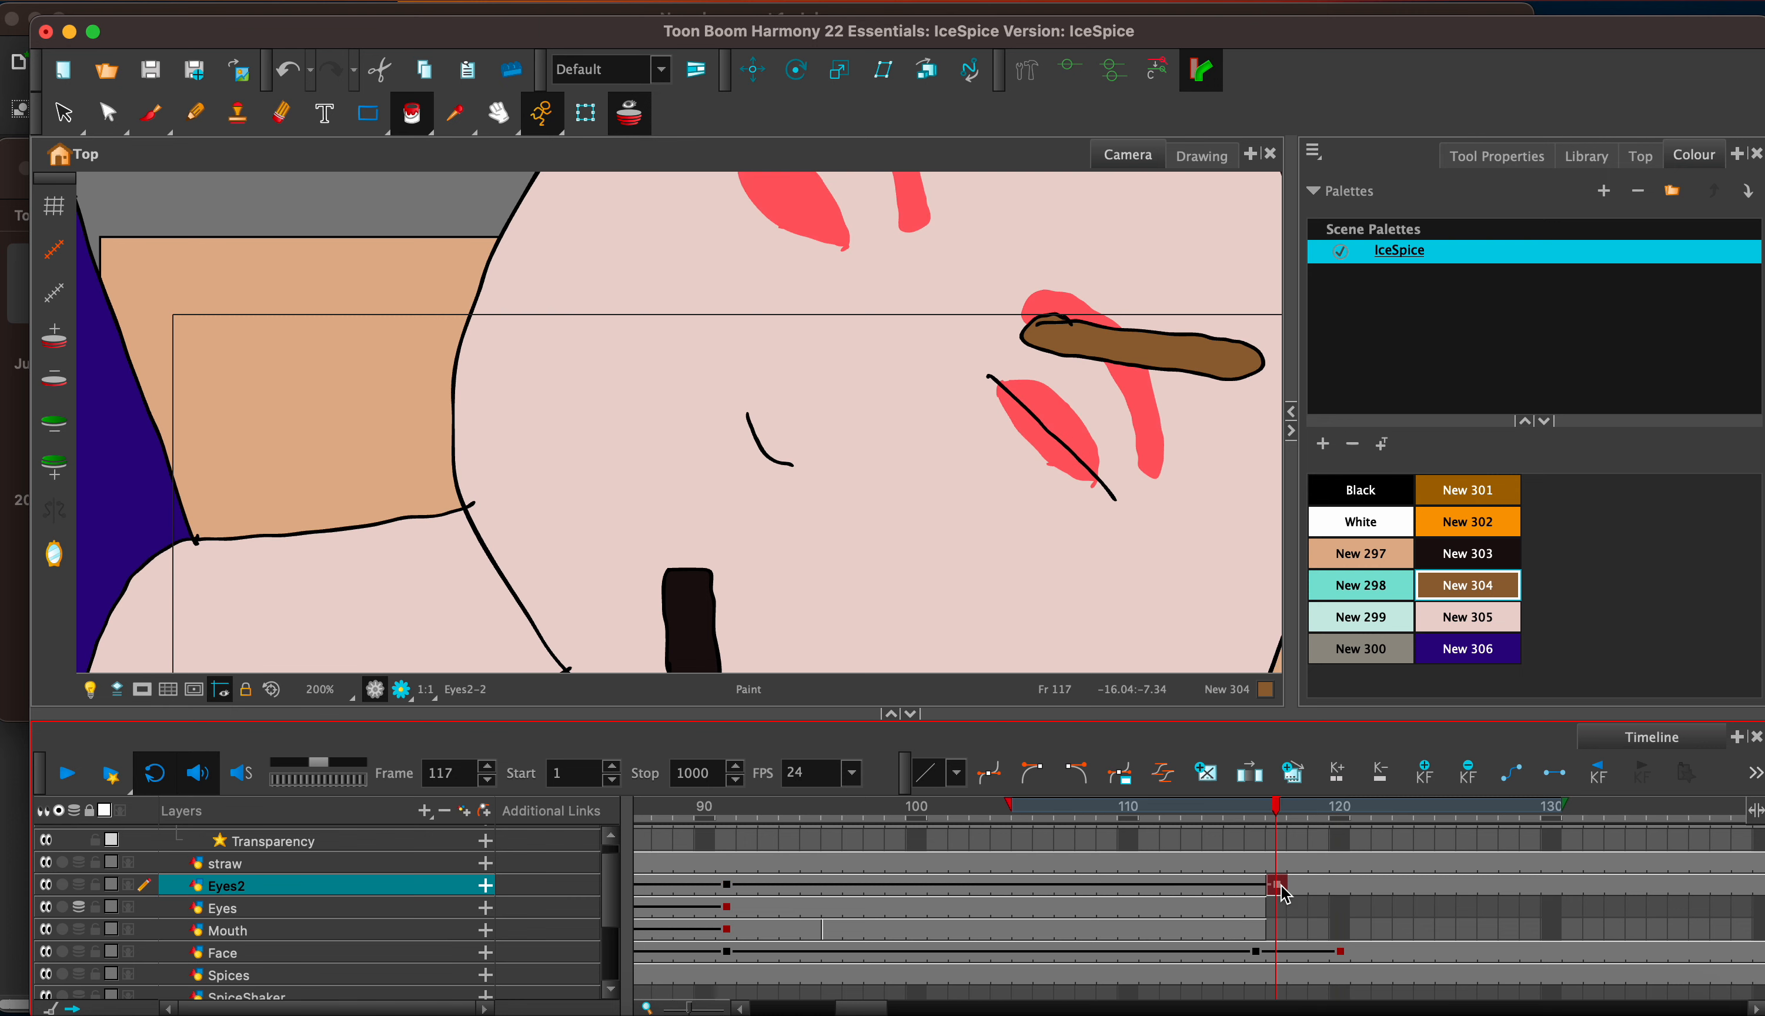
Step: Shift the Eyes2 closed-eye drawing slightly towards the hair at frame 120 with the Translate tool
{"action": "left_click", "coordinate": [1347, 892]}
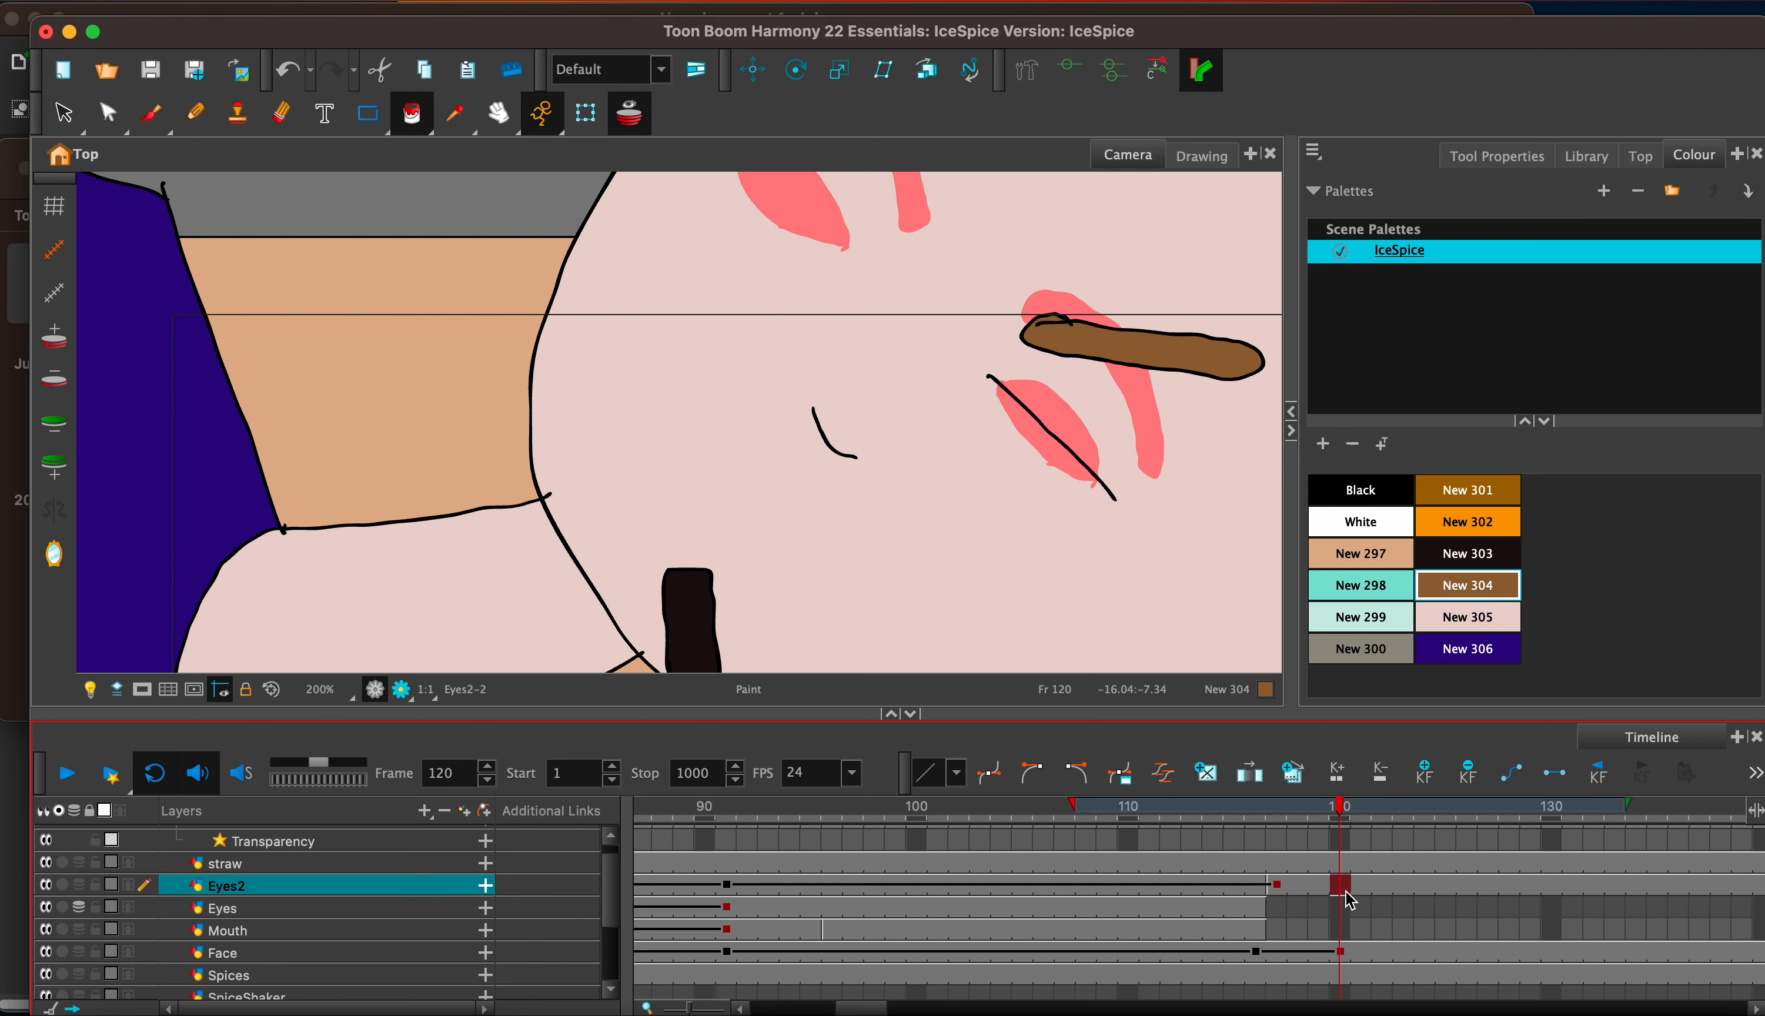
{"action": "key", "text": "alt+s"}
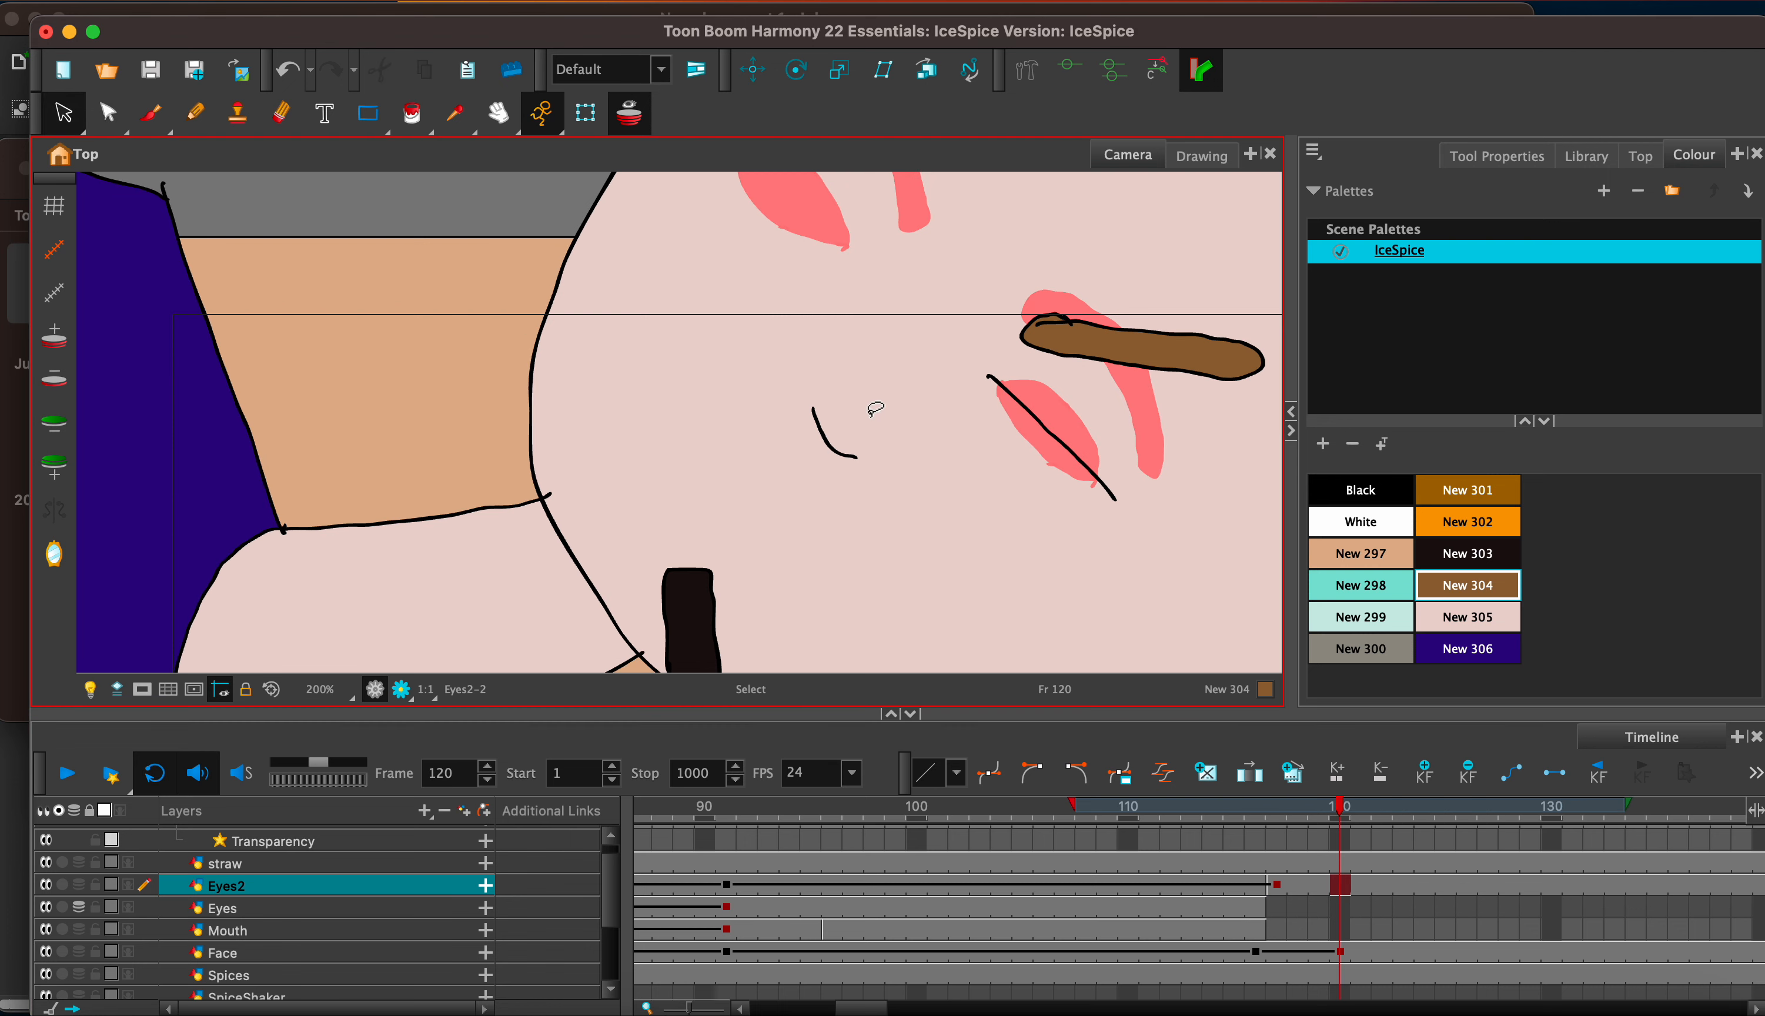
{"action": "key", "text": "2"}
{"action": "key", "text": "2"}
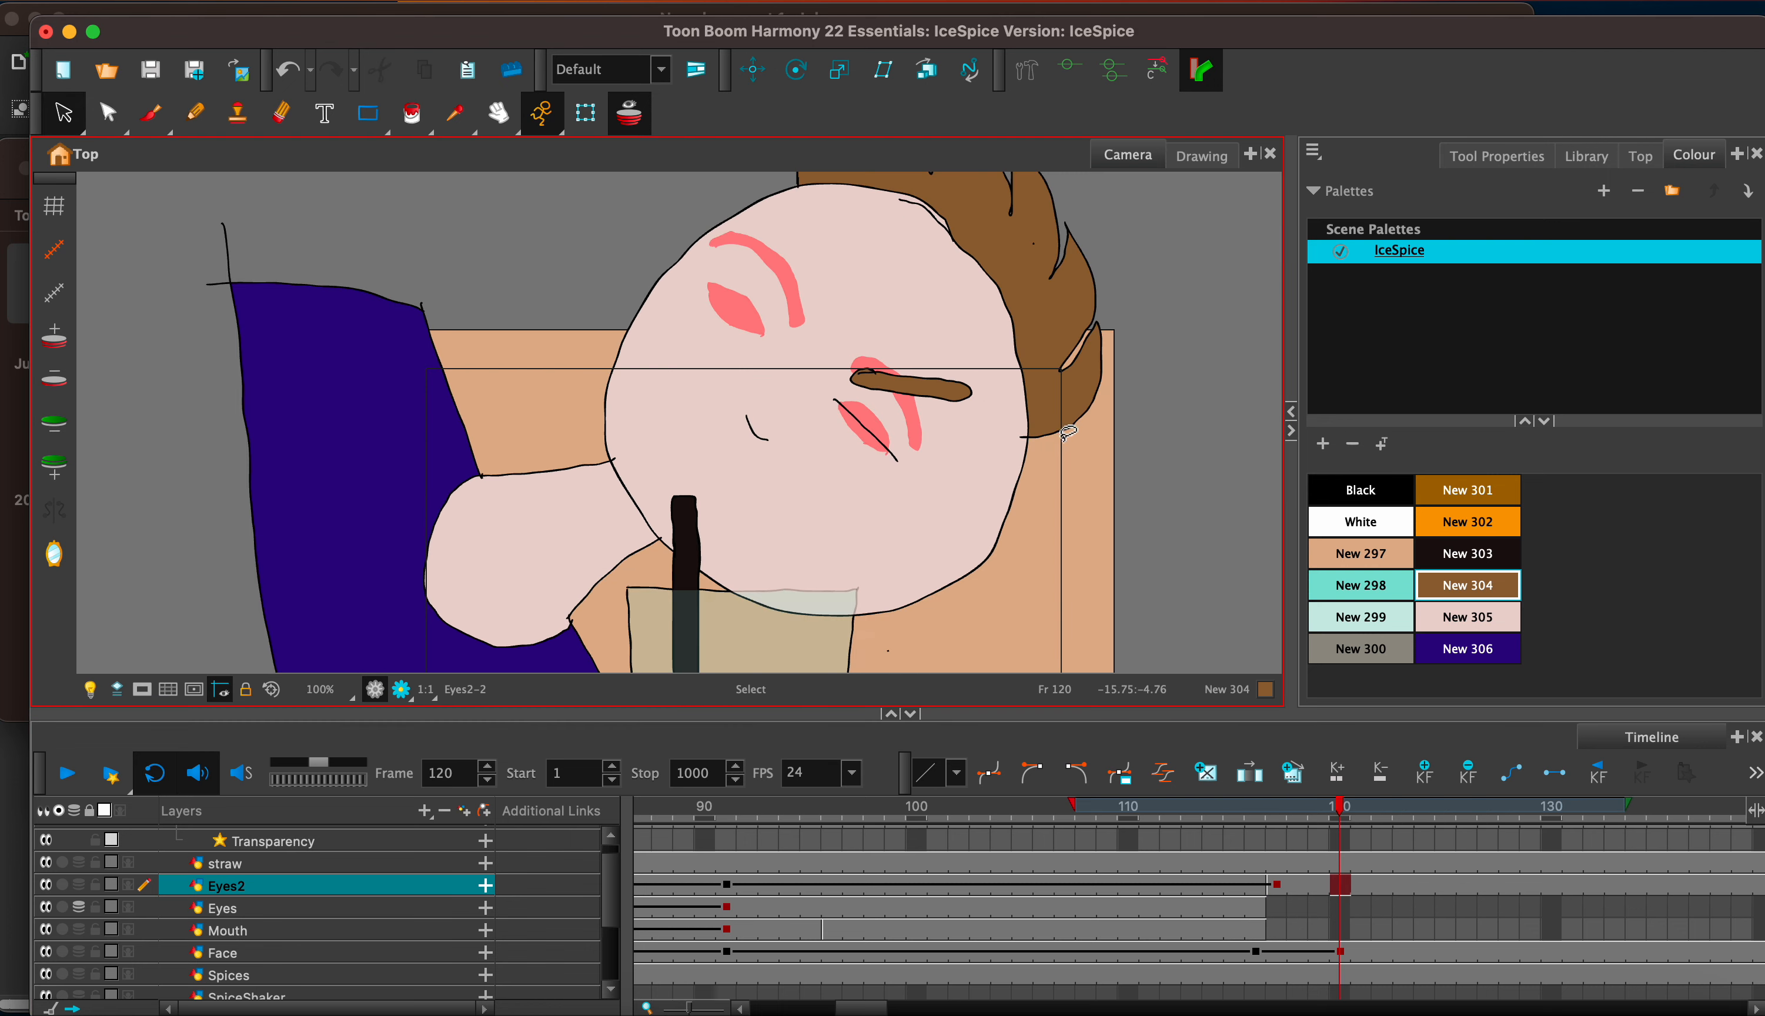
{"action": "left_click", "coordinate": [1201, 889]}
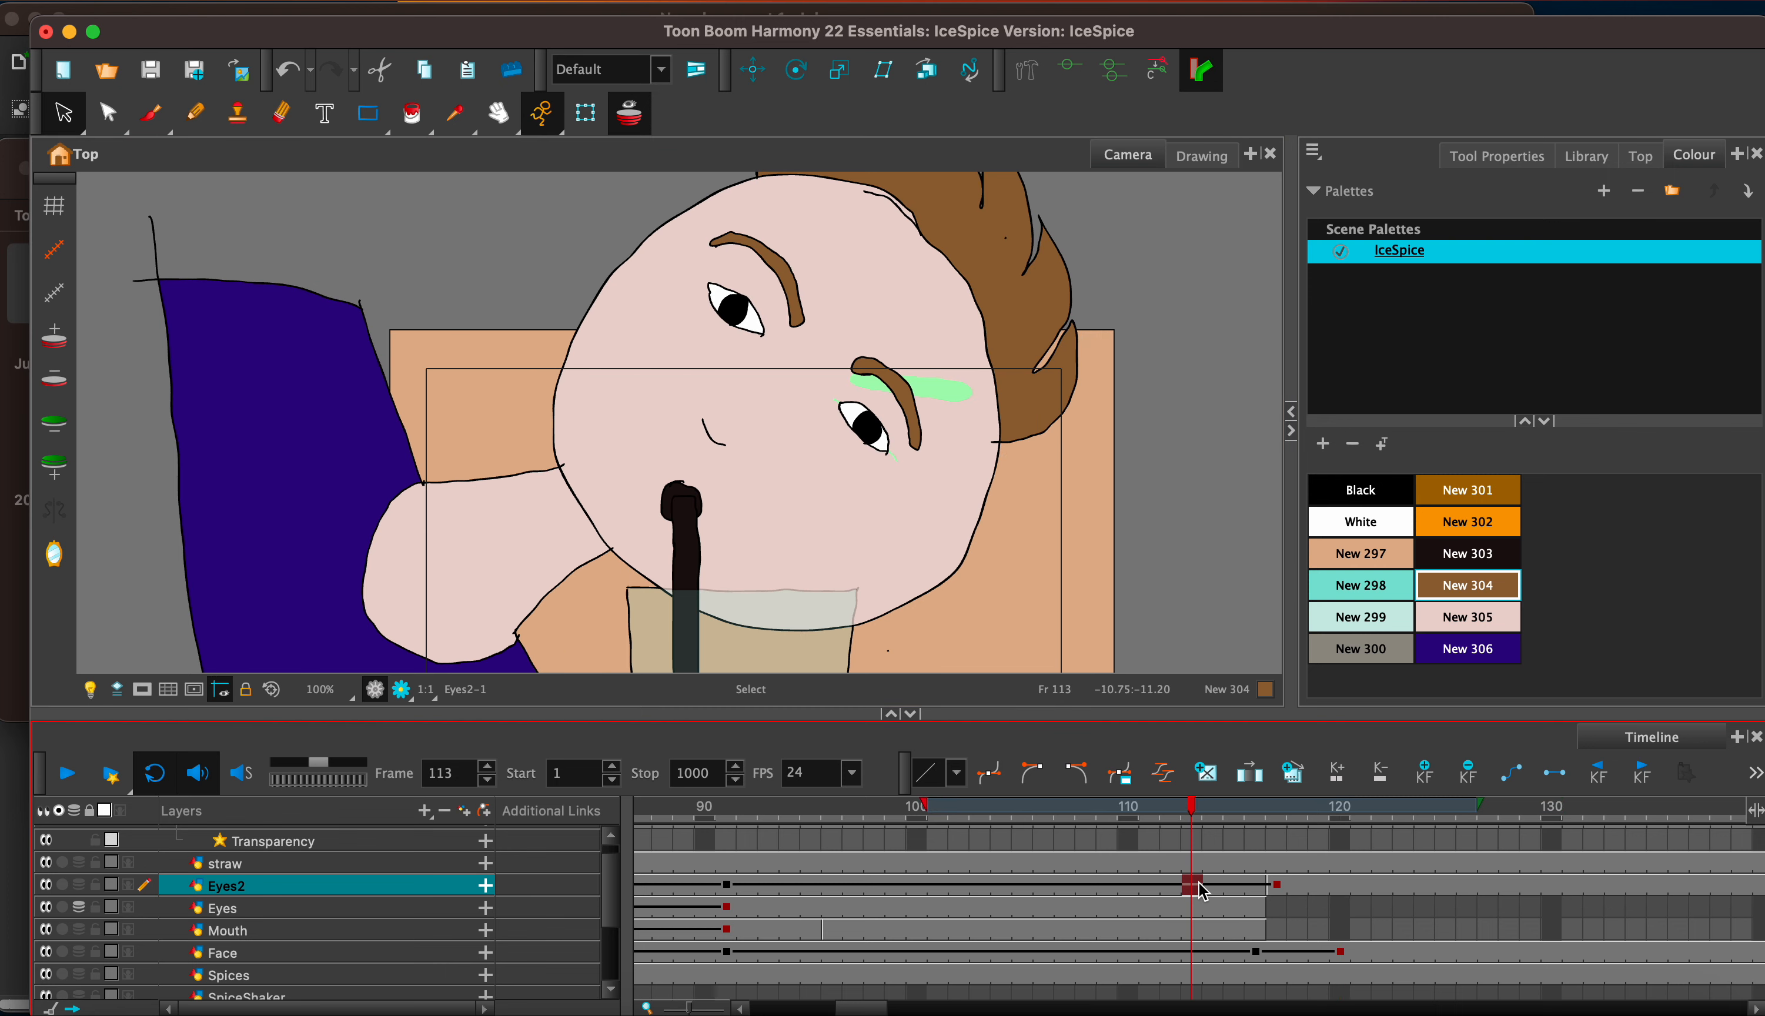
{"action": "left_click", "coordinate": [1297, 887]}
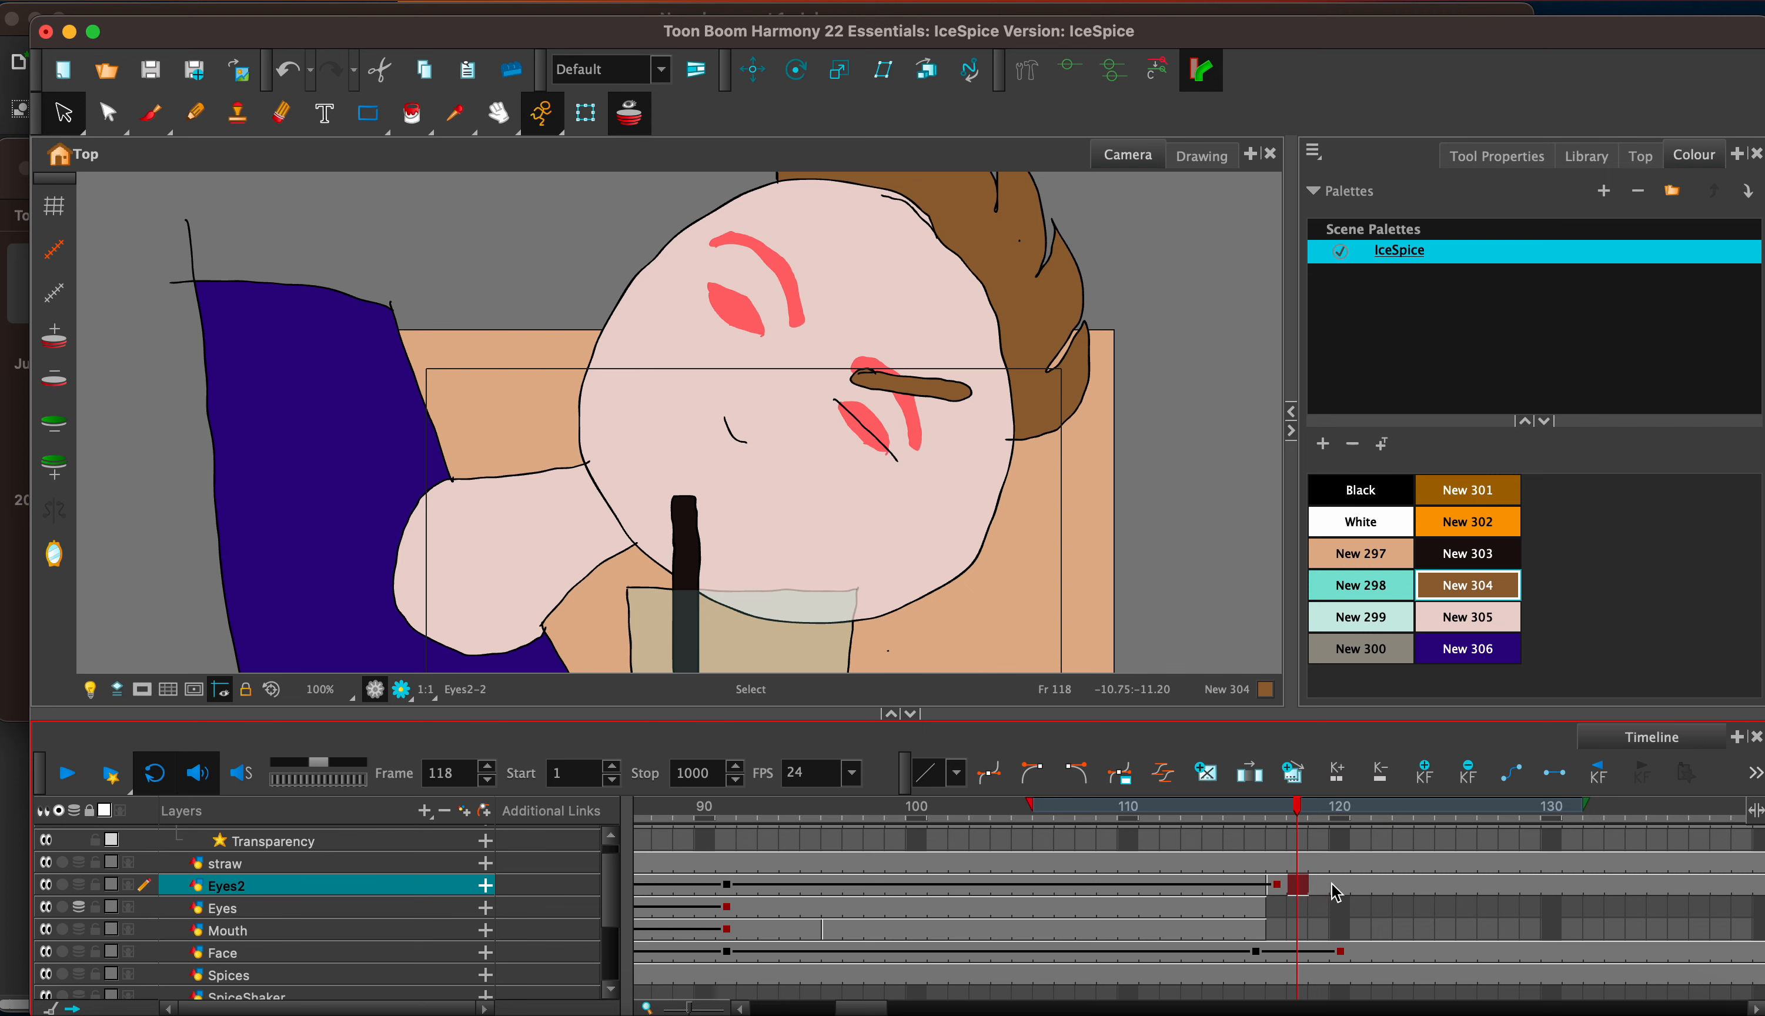
{"action": "left_click", "coordinate": [1337, 888]}
{"action": "mouse_move", "coordinate": [784, 410]}
{"action": "left_mouse_down"}
{"action": "mouse_move", "coordinate": [946, 462]}
{"action": "mouse_move", "coordinate": [805, 349]}
{"action": "mouse_move", "coordinate": [863, 457]}
{"action": "left_mouse_up"}
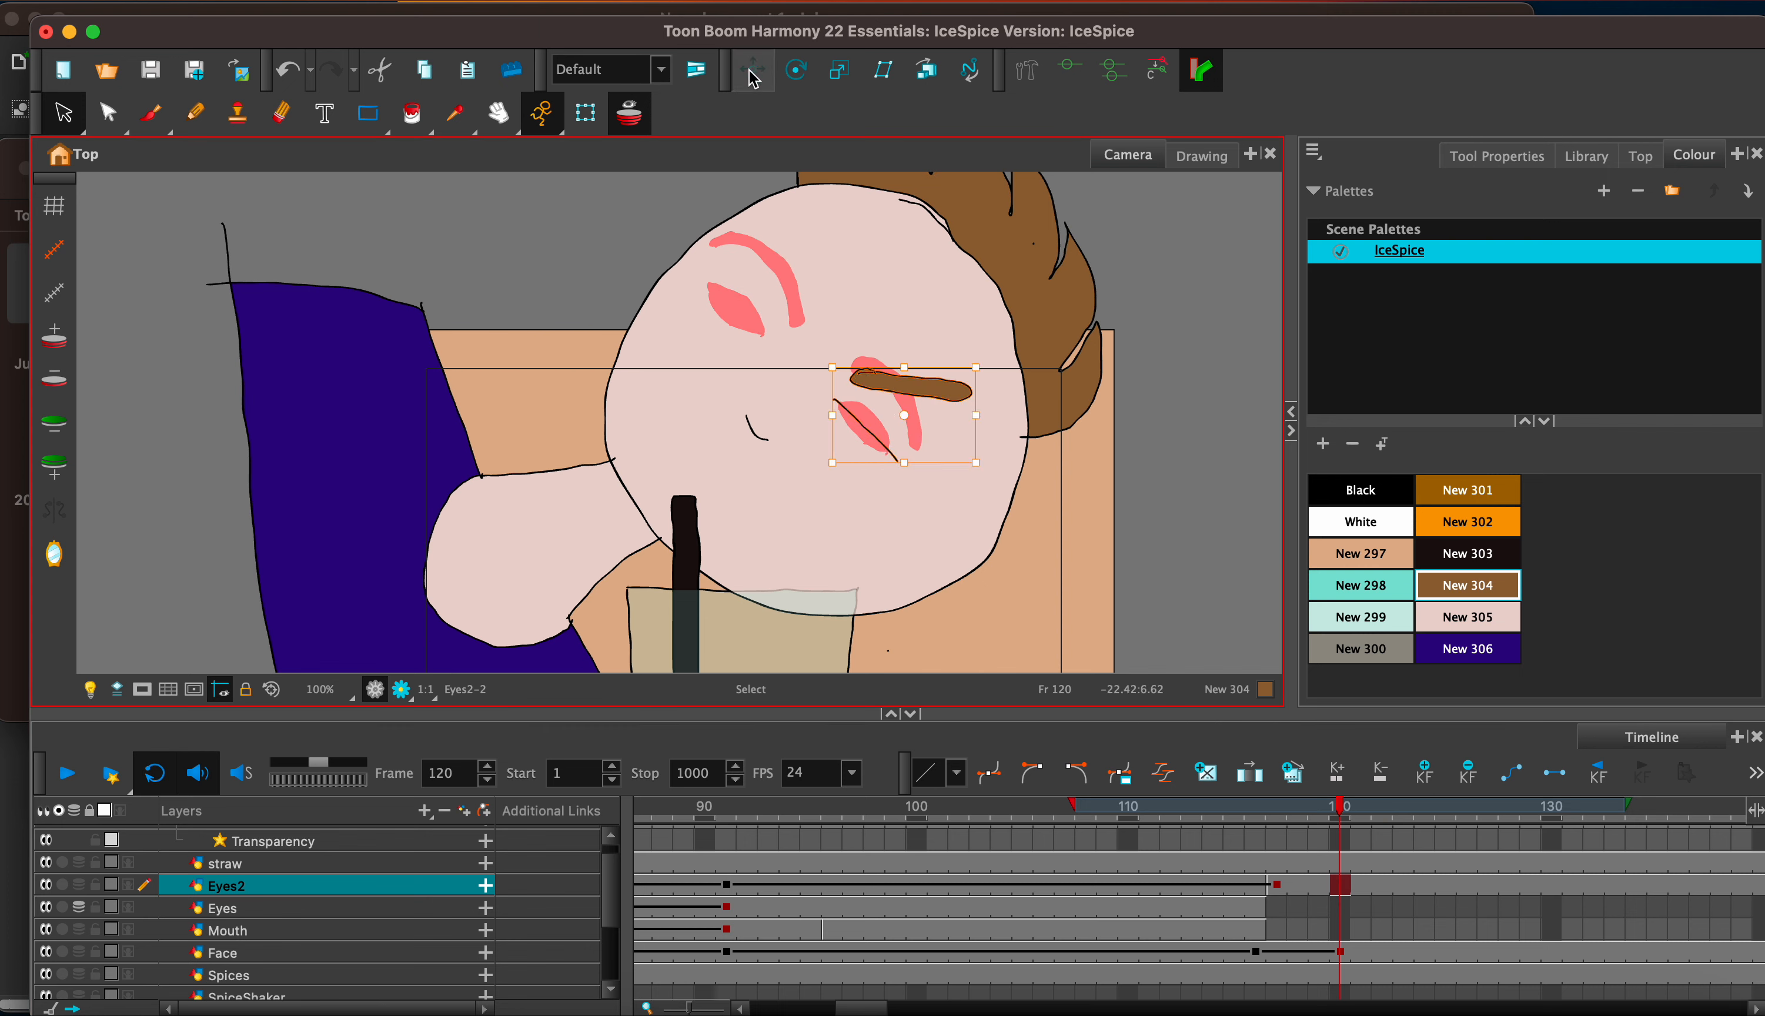
{"action": "key", "text": "alt+1"}
{"action": "left_click_drag", "start_coordinate": [873, 434], "coordinate": [895, 419]}
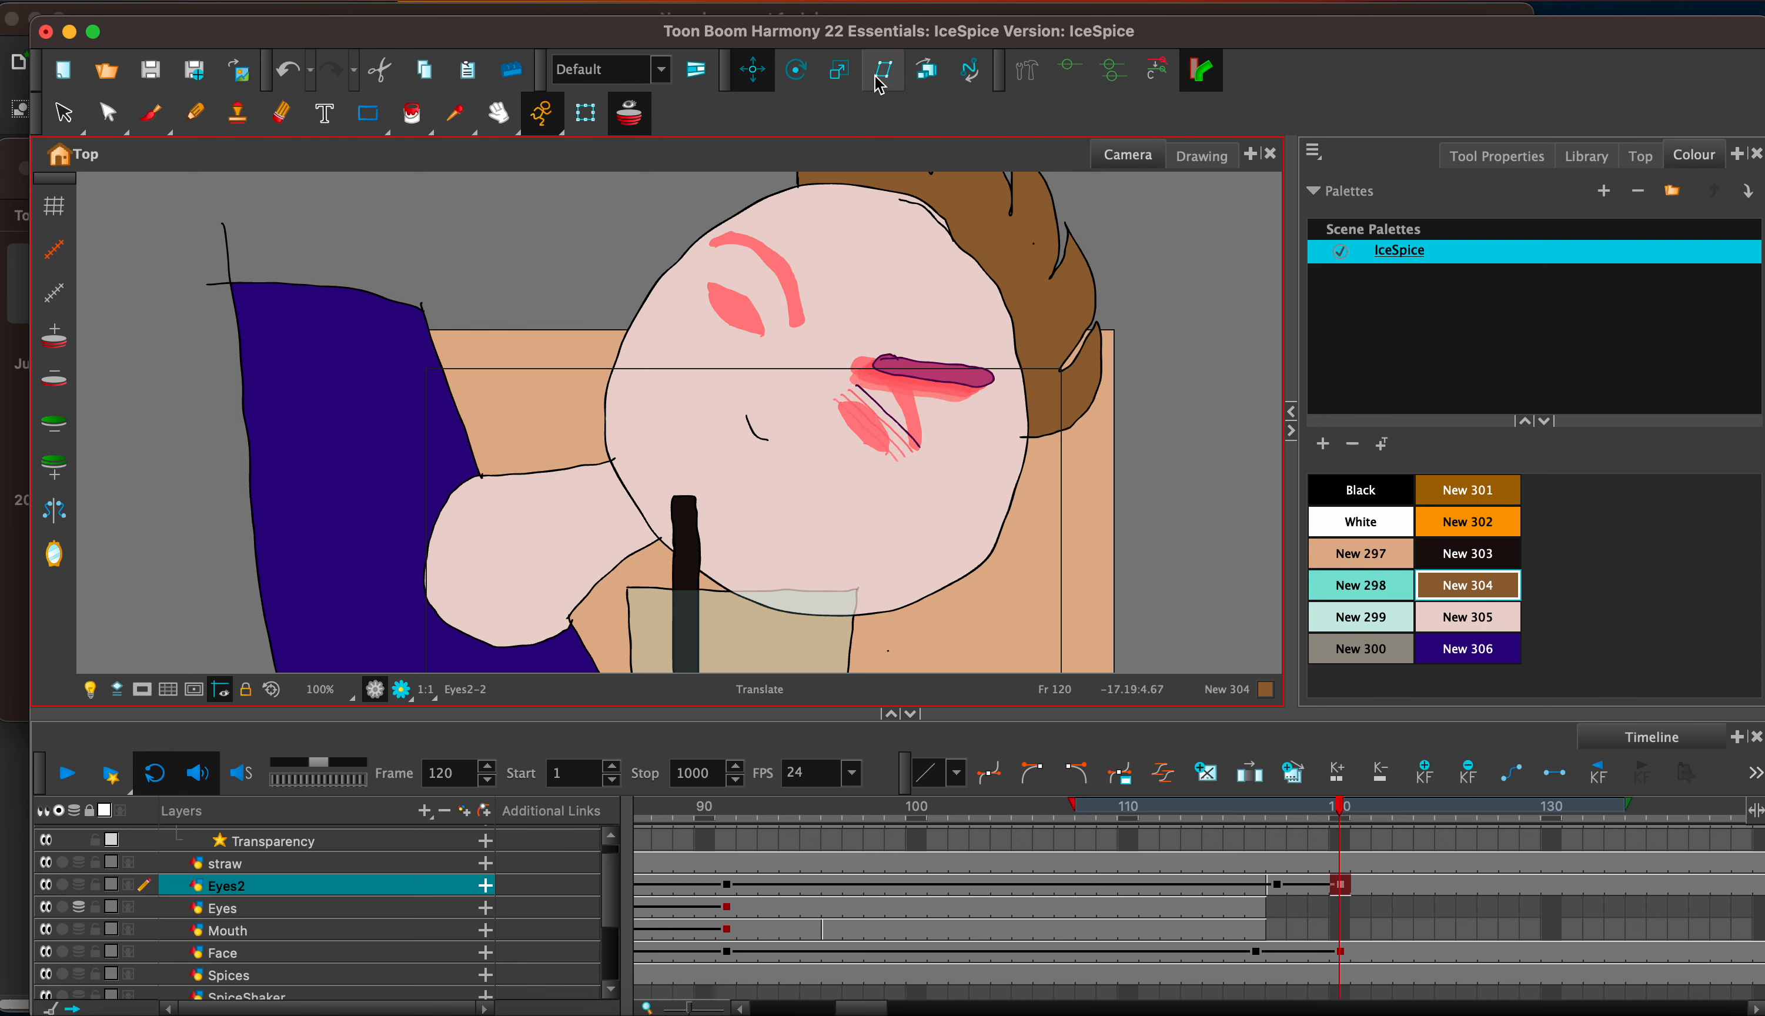
Step: Try scaling the Eyes2 drawing at frame 120, undo the scaling, and nudge the drawing slightly downward instead
{"action": "left_click", "coordinate": [839, 70]}
{"action": "left_click_drag", "start_coordinate": [995, 329], "coordinate": [1001, 332]}
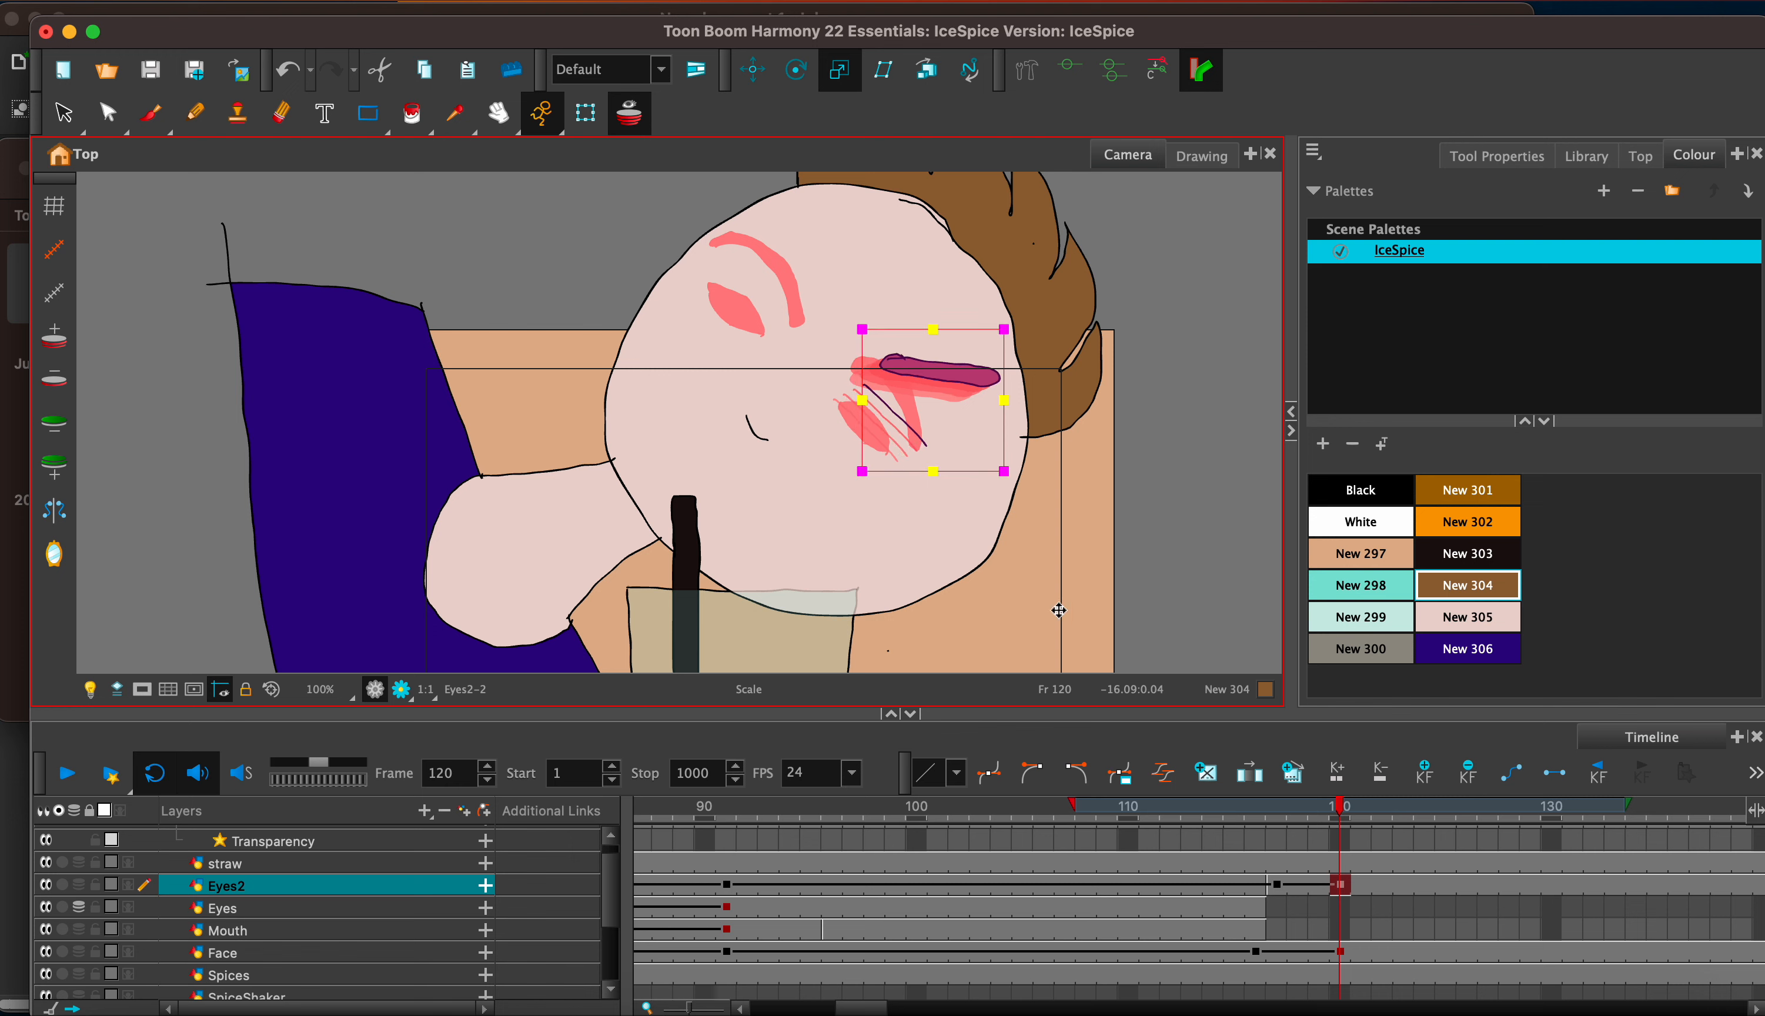
{"action": "key", "text": "super+z"}
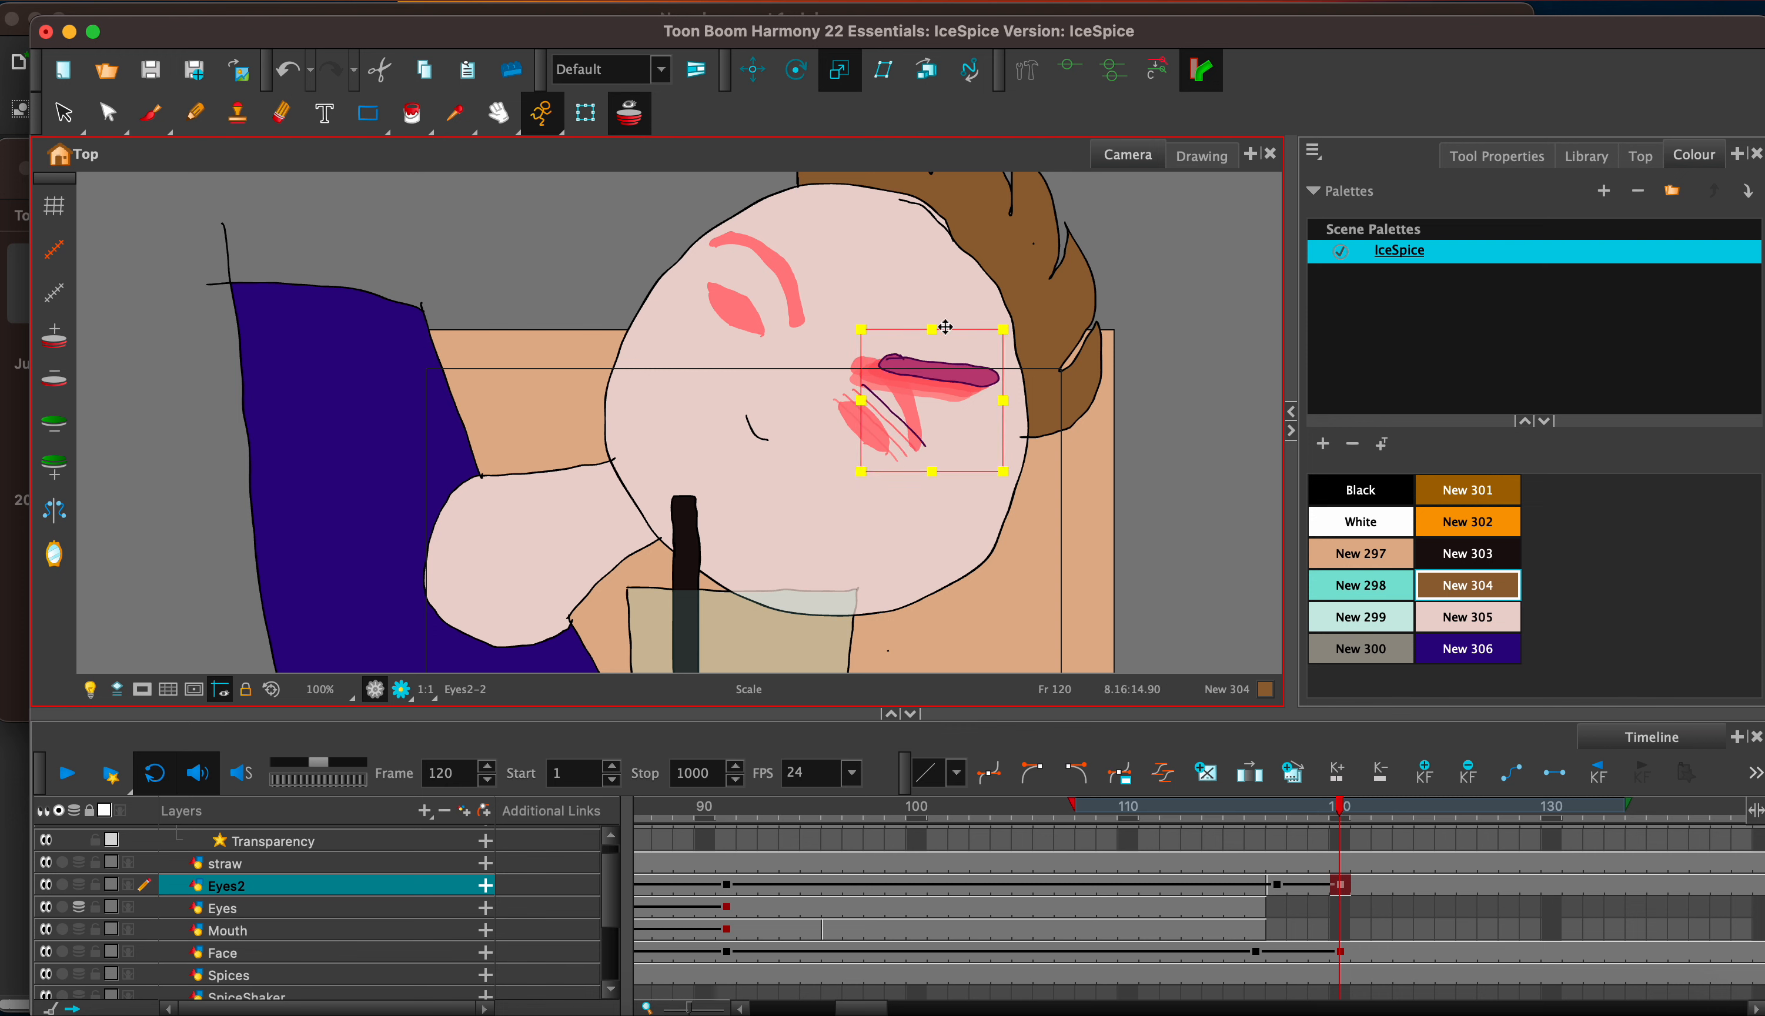
{"action": "left_click", "coordinate": [752, 69]}
{"action": "left_click_drag", "start_coordinate": [964, 386], "coordinate": [959, 388]}
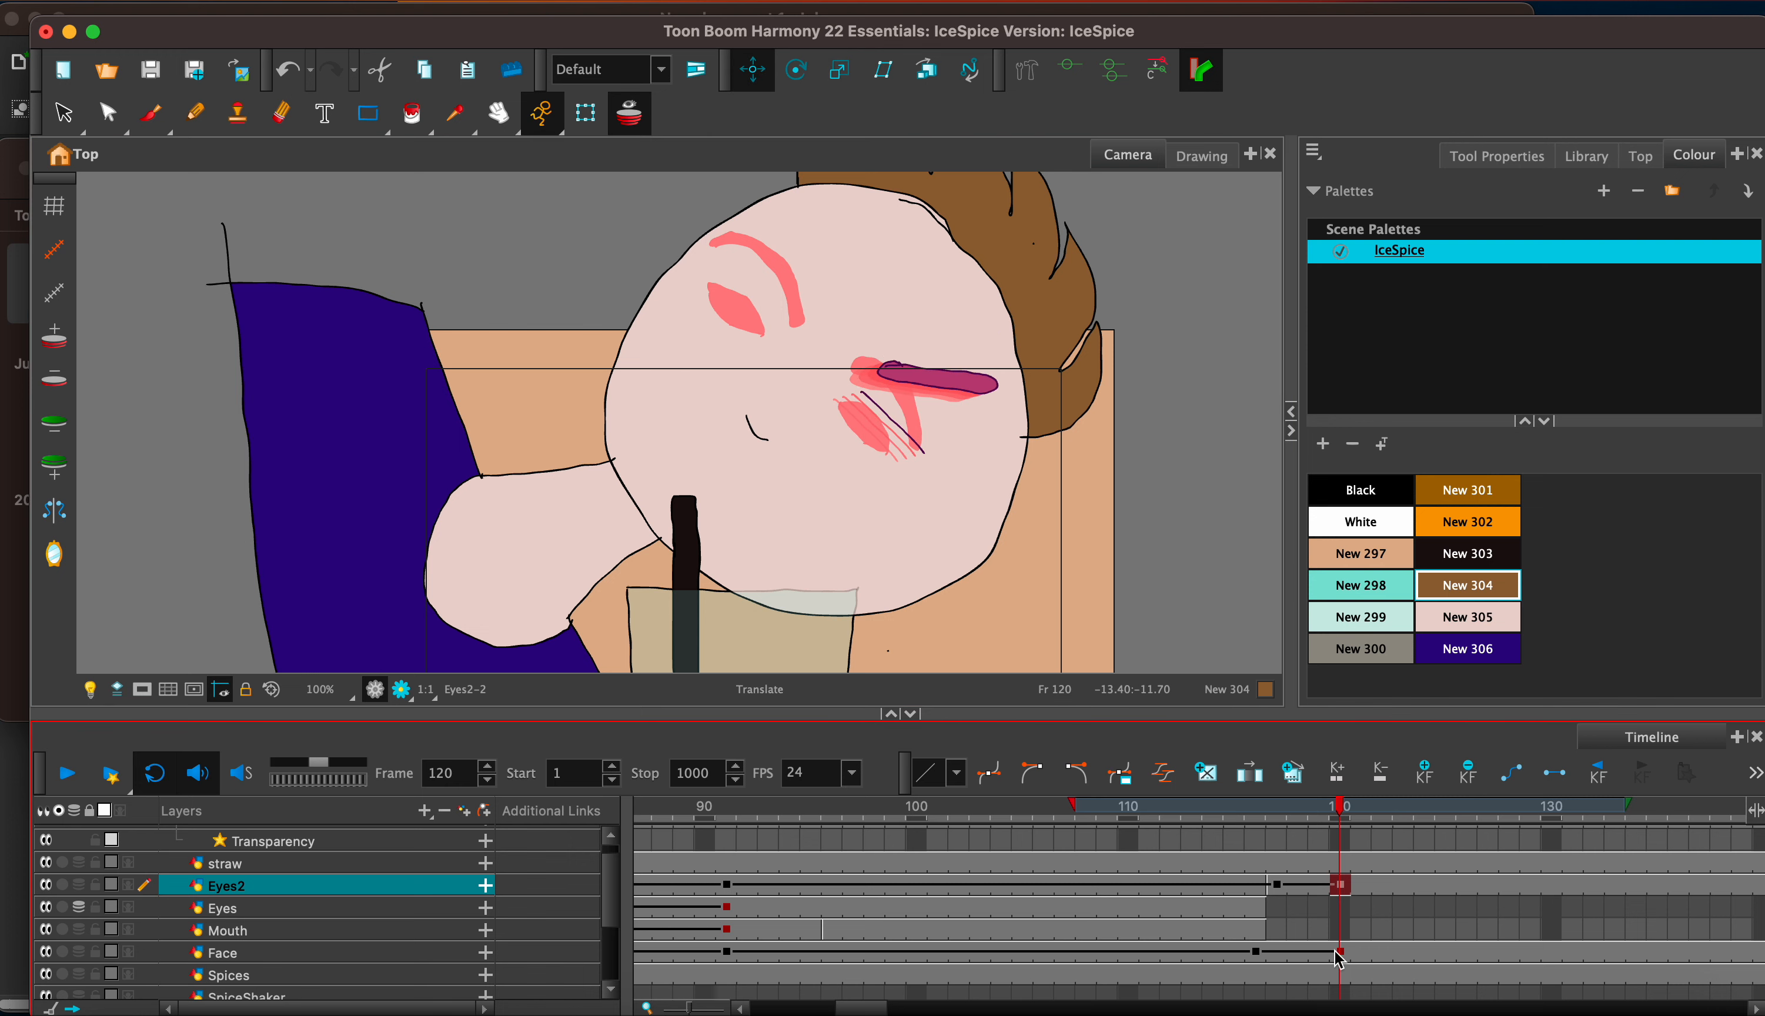
Step: Delete the keyframes at frame 120 on the Eyes2 and Face layers
{"action": "left_click", "coordinate": [1271, 930]}
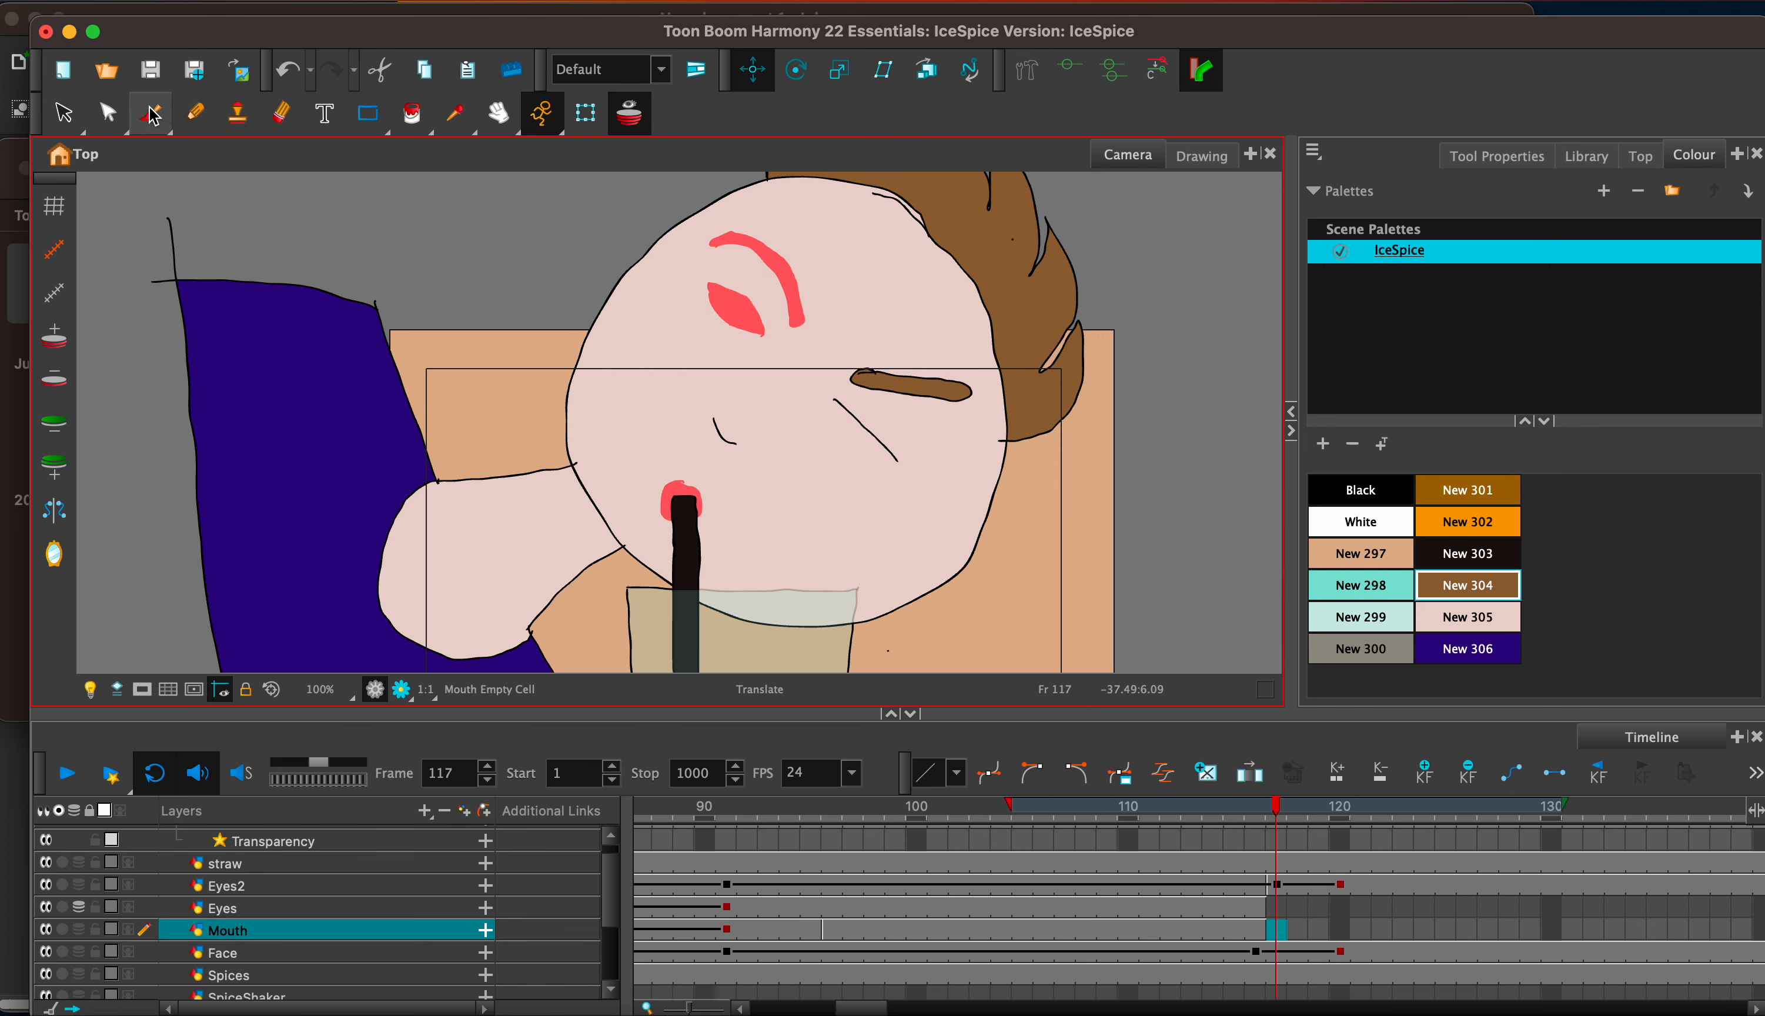
{"action": "left_click", "coordinate": [1341, 889]}
{"action": "left_click", "coordinate": [1466, 773]}
{"action": "left_click", "coordinate": [1342, 952]}
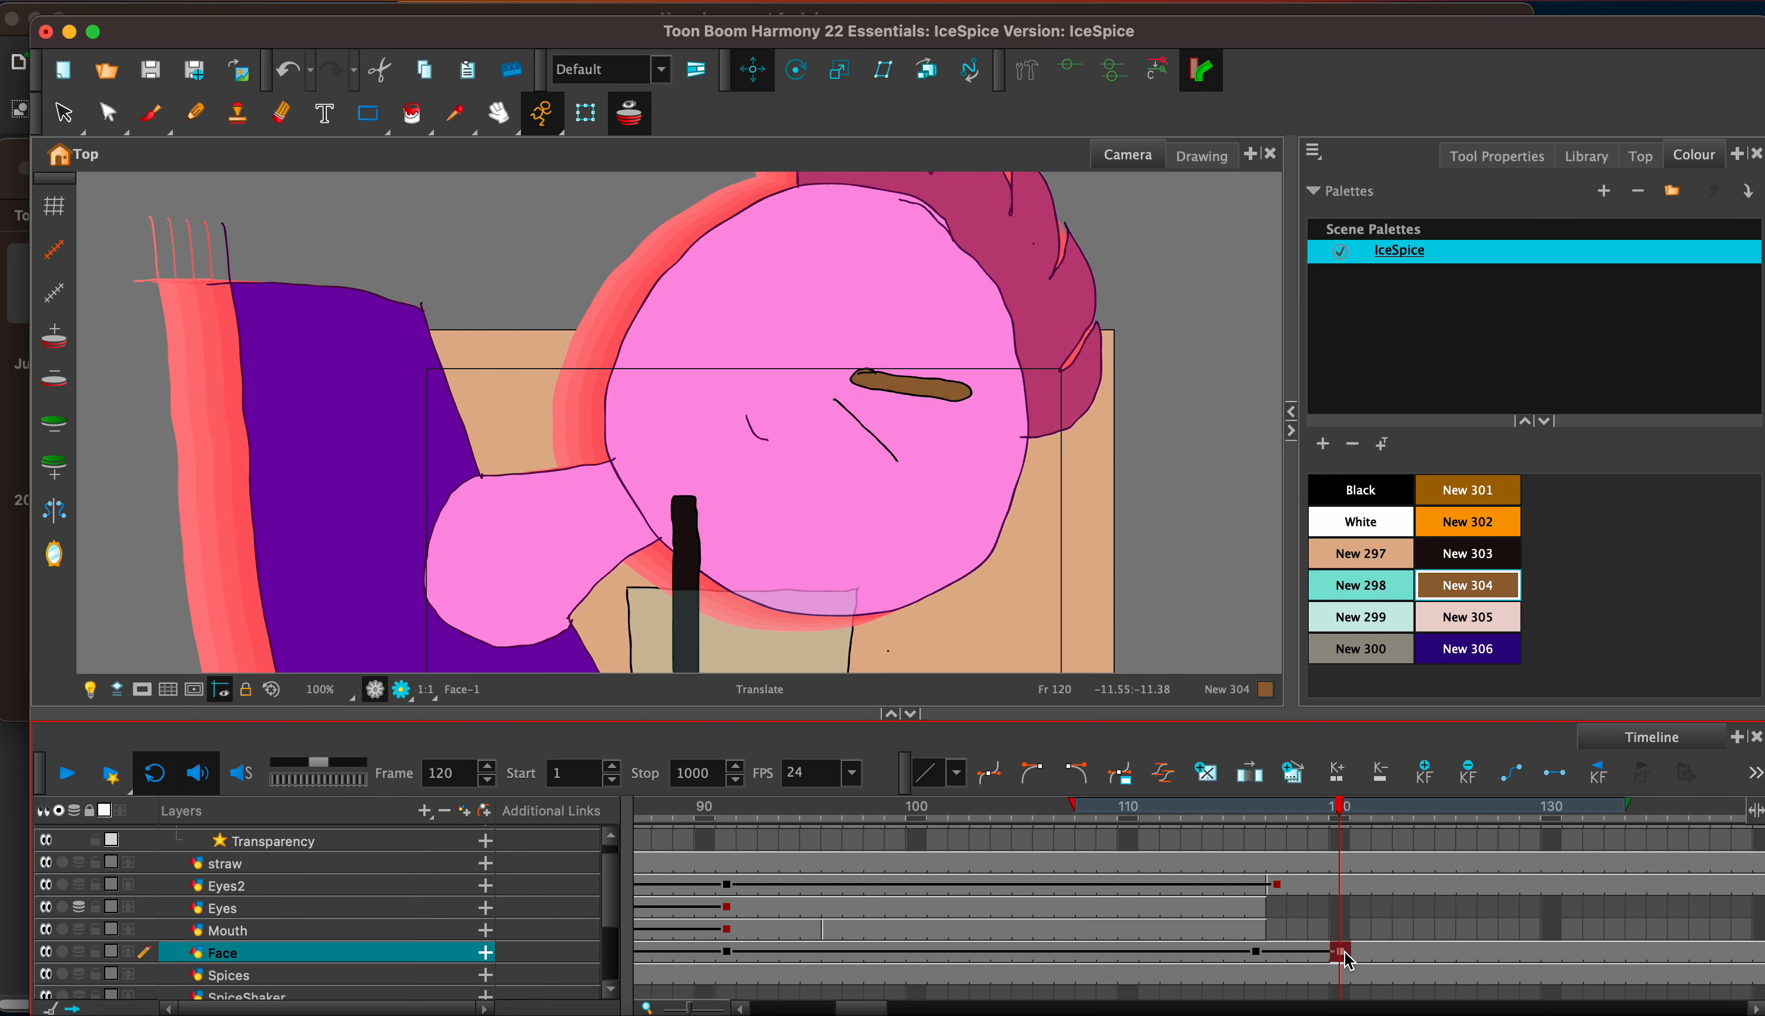
{"action": "left_click", "coordinate": [1455, 773]}
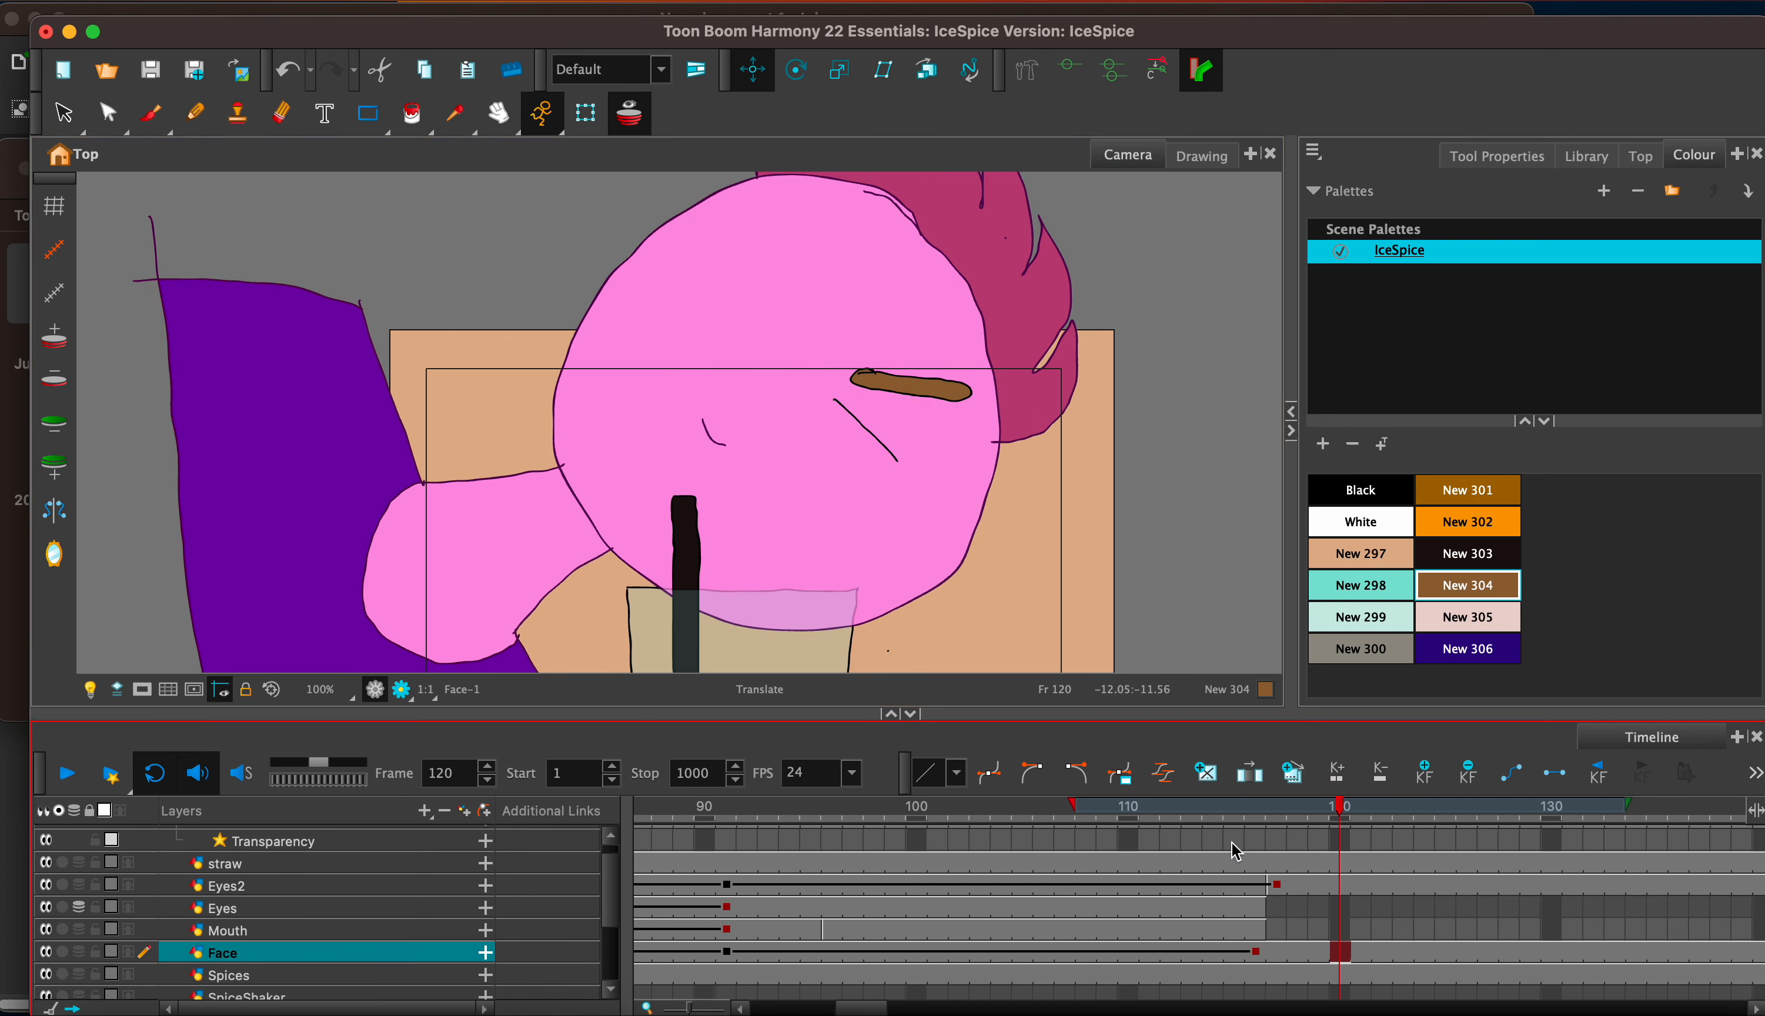
Step: Draw a diagonal mouth line with a stuck-out tongue outline in Black on the Mouth layer at frame 117
{"action": "left_click", "coordinate": [1322, 957]}
{"action": "left_click", "coordinate": [1275, 932]}
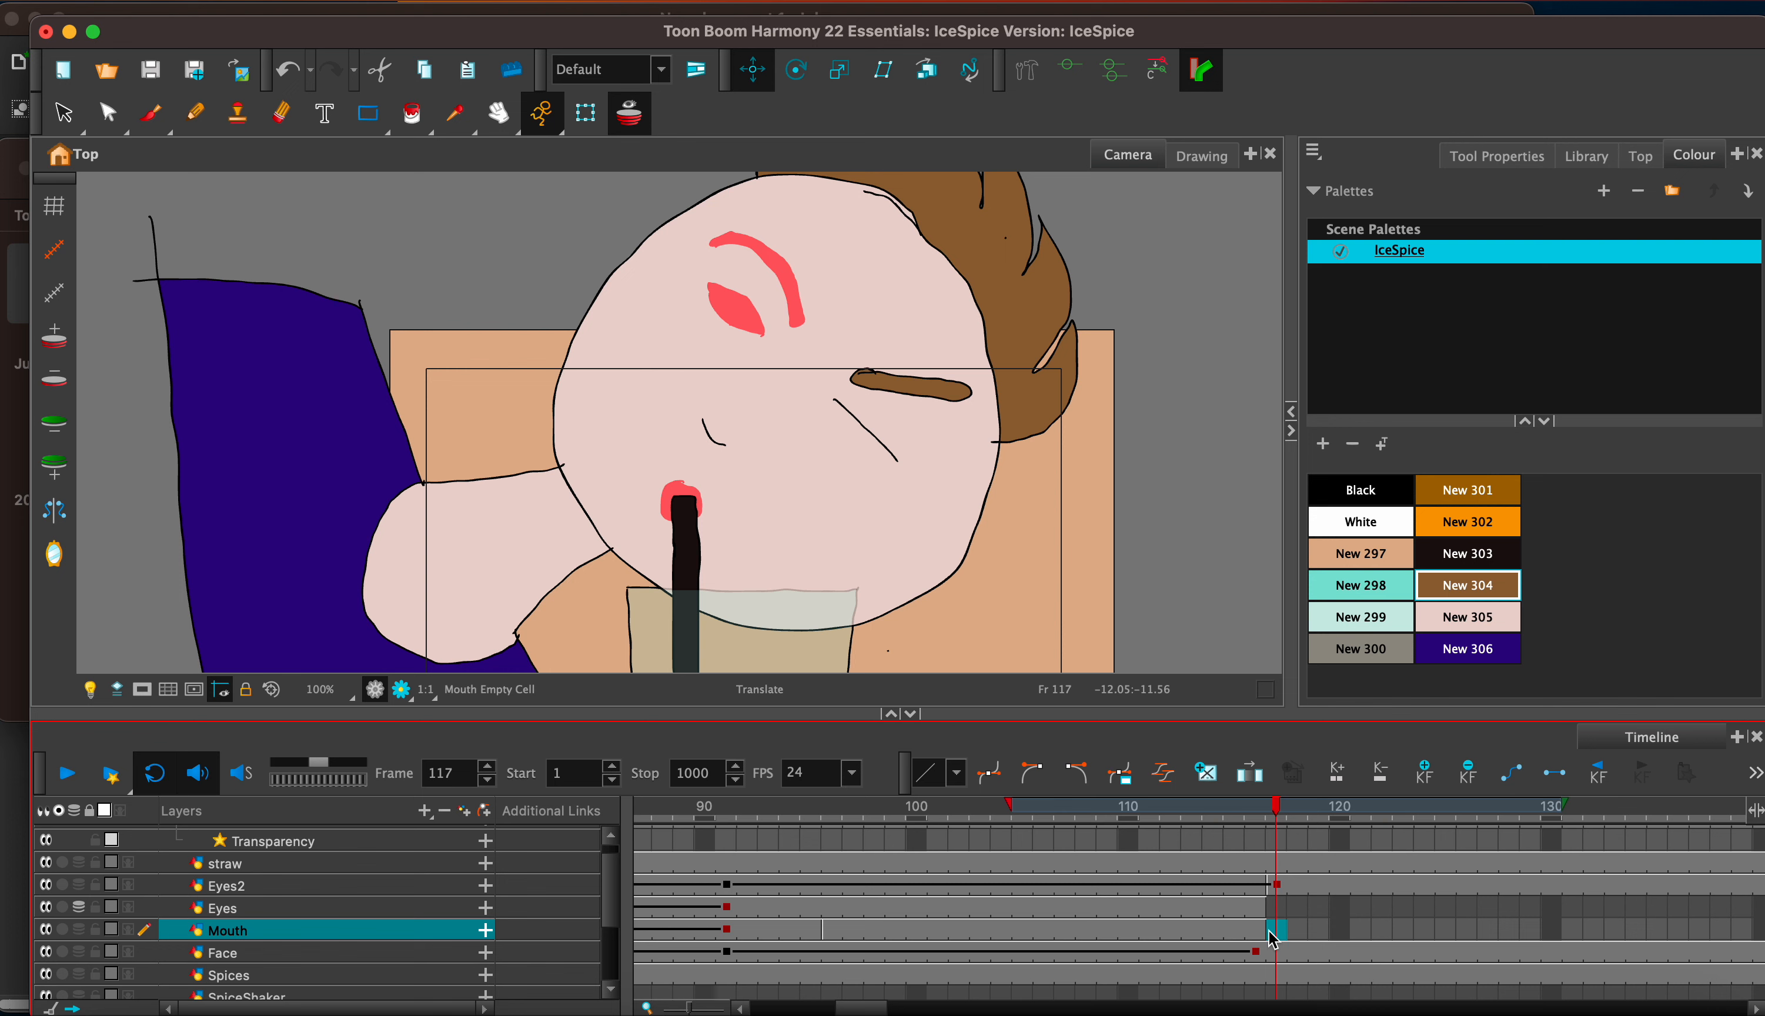
{"action": "left_click", "coordinate": [1273, 886]}
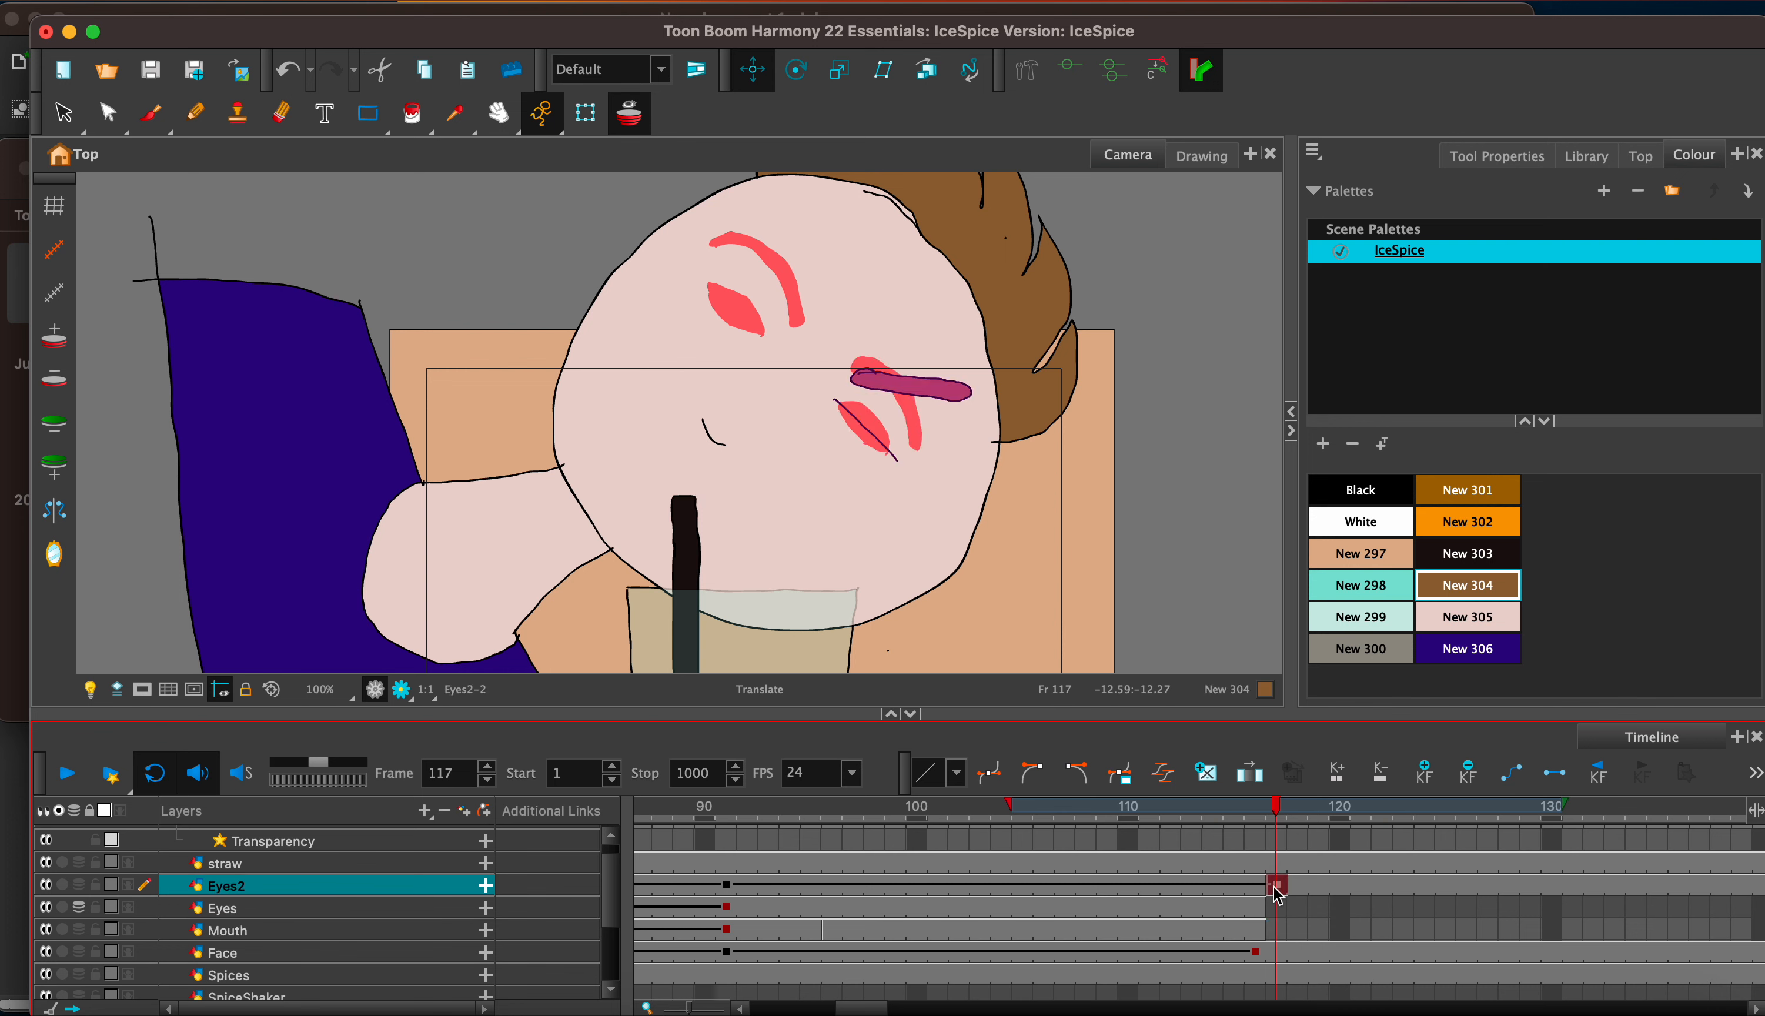
{"action": "left_click", "coordinate": [1275, 931]}
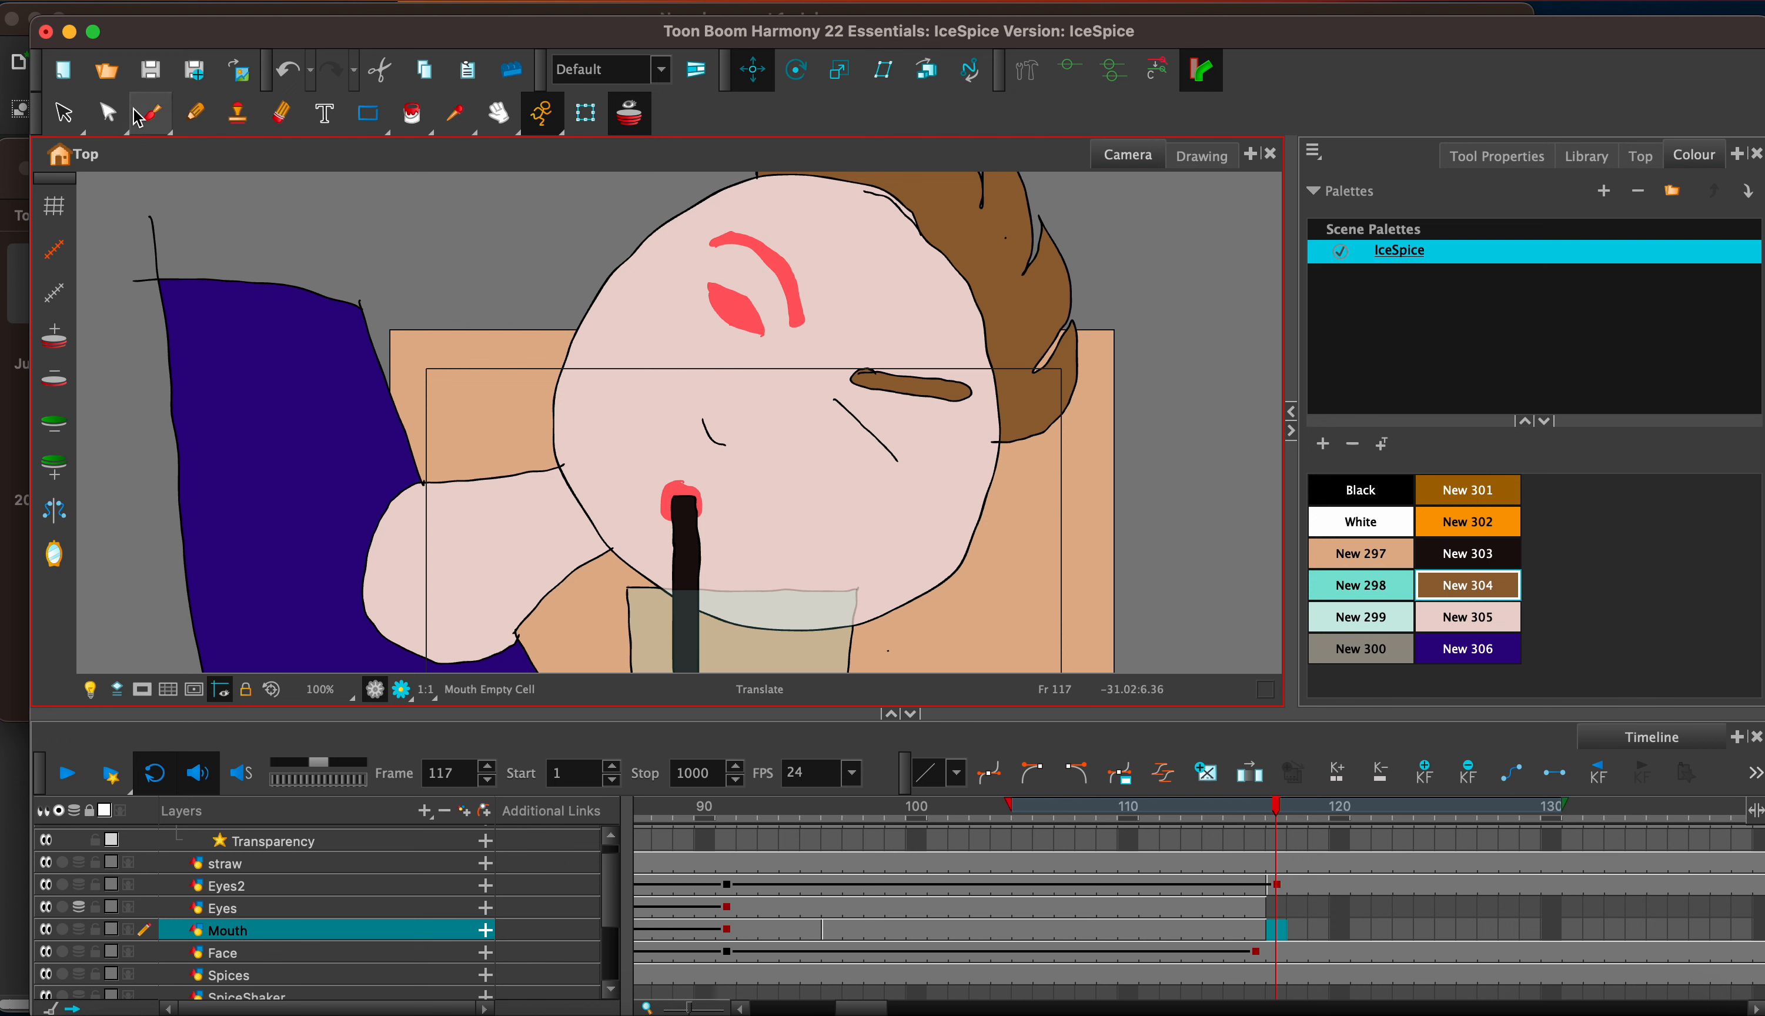
{"action": "key", "text": "alt+b"}
{"action": "left_click", "coordinate": [1360, 490]}
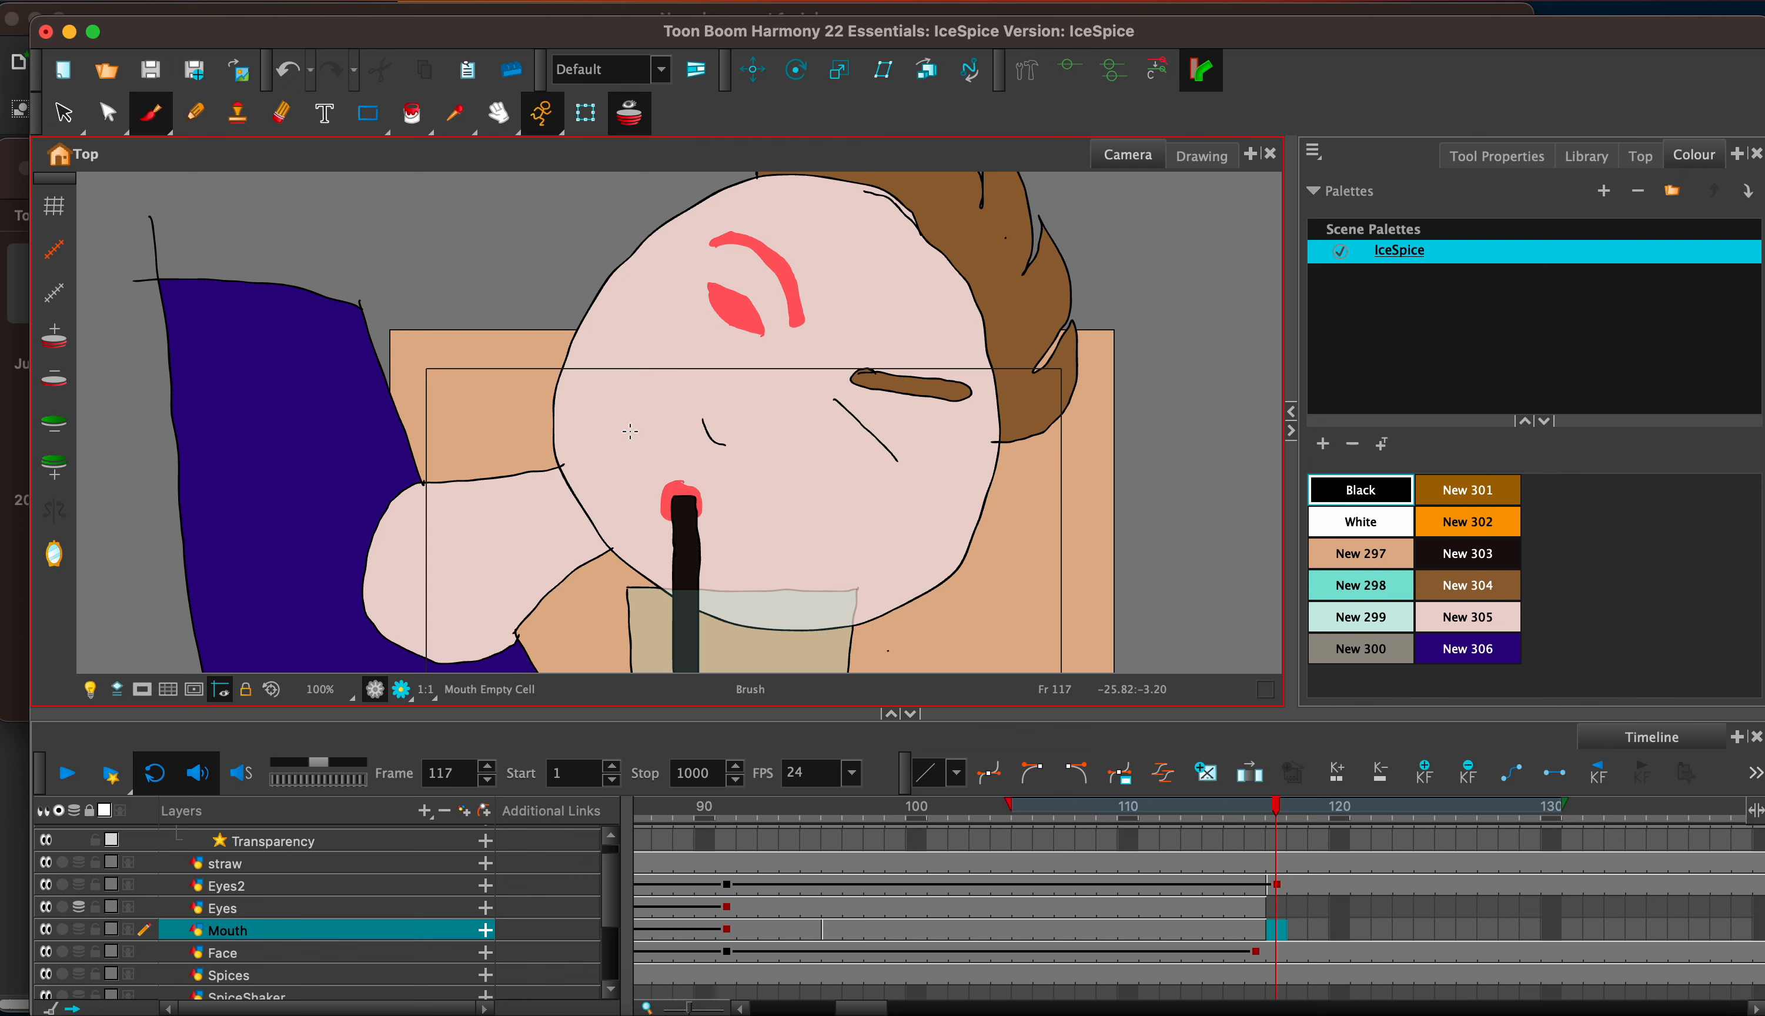
{"action": "left_click_drag", "start_coordinate": [725, 510], "coordinate": [743, 522]}
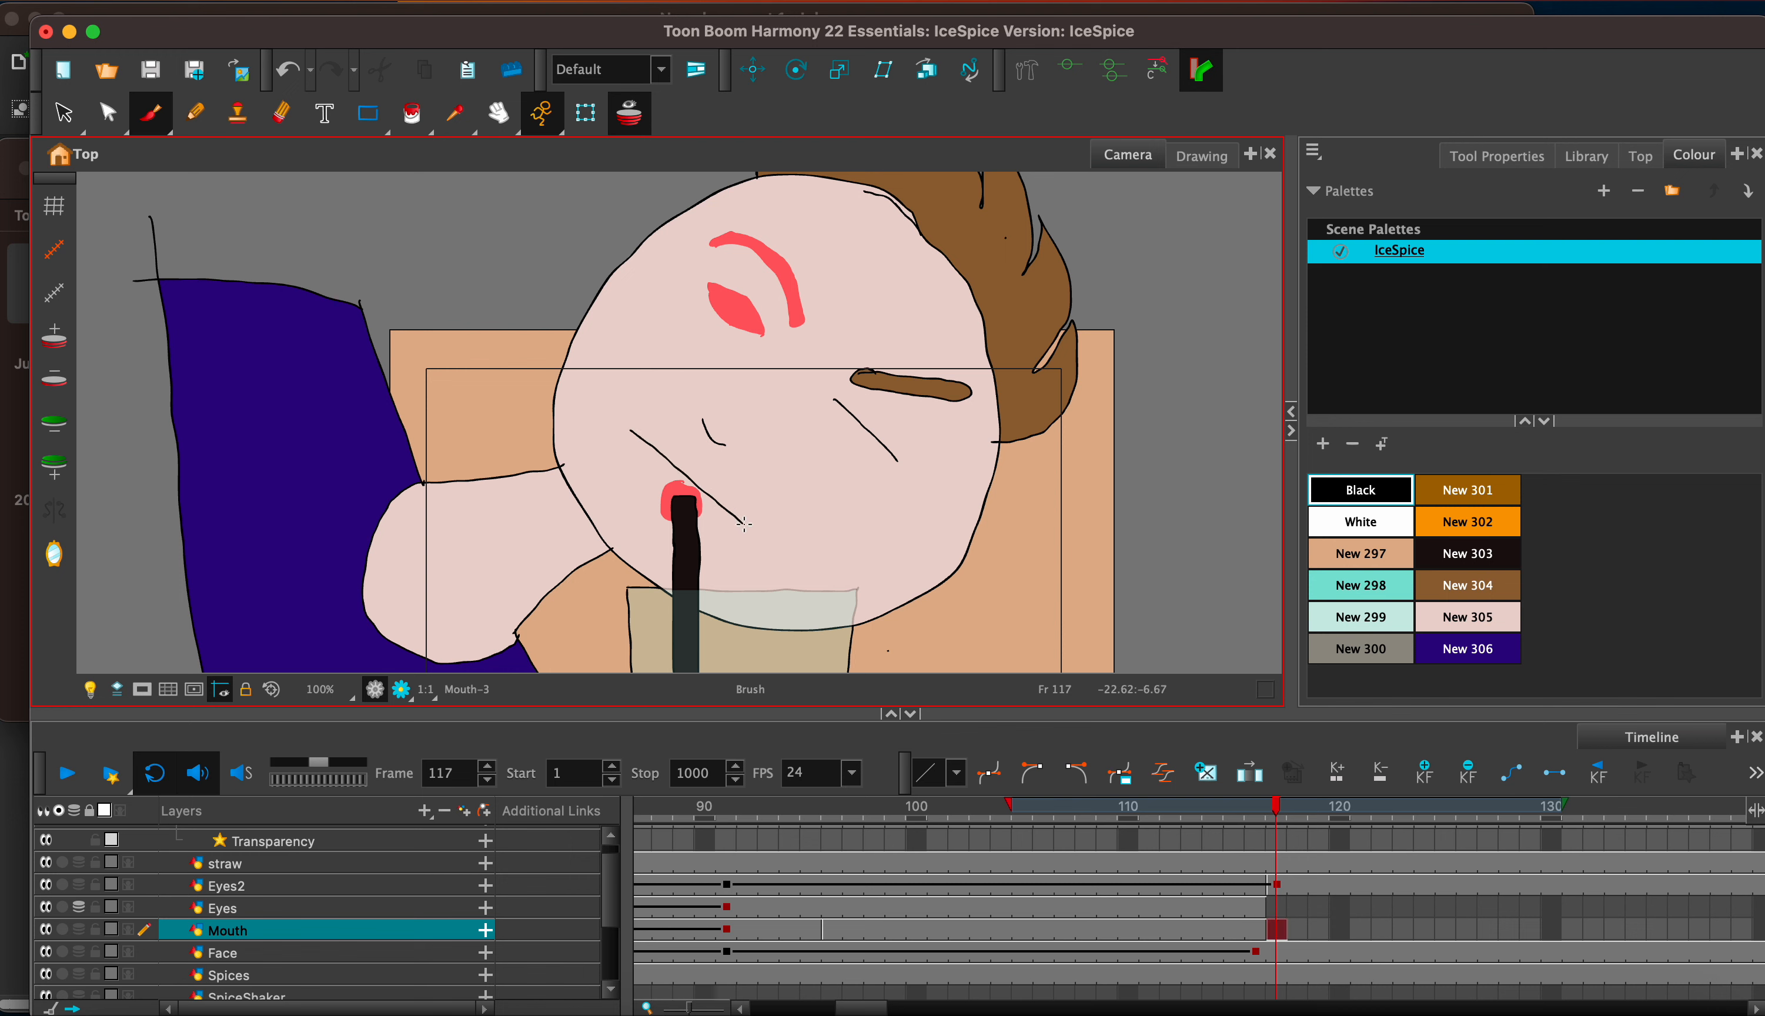
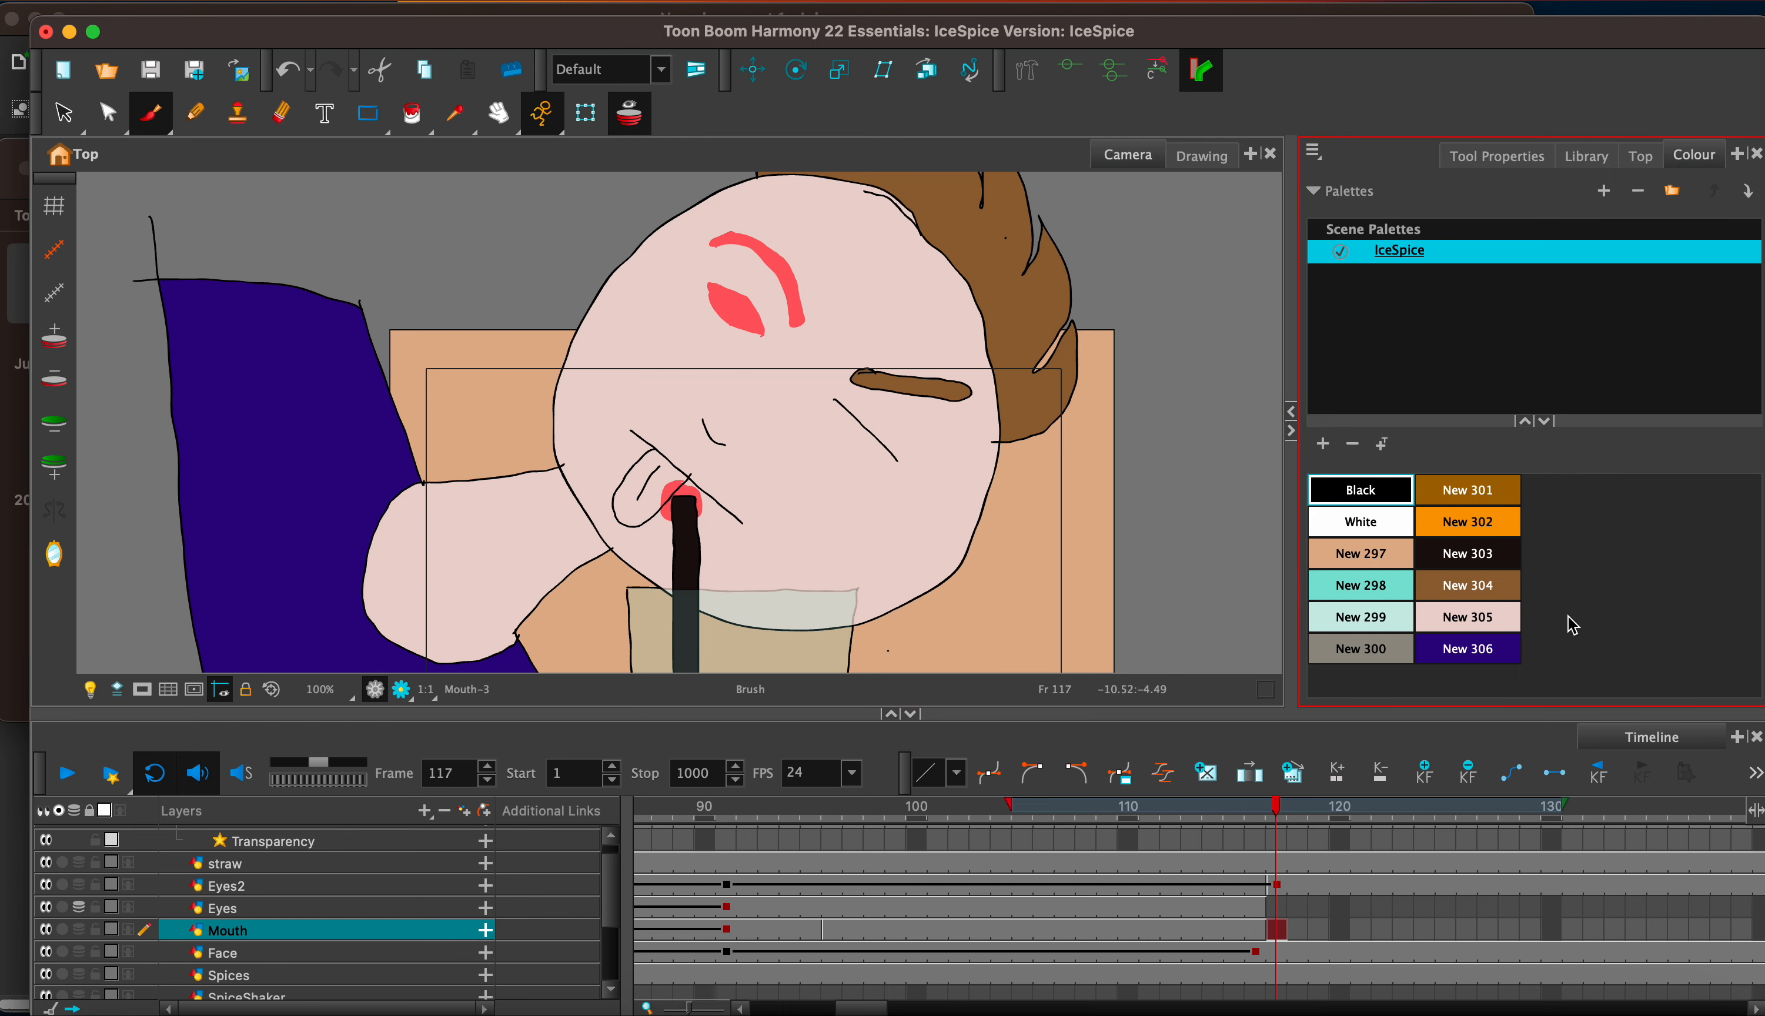
Step: Add a new colour to the IceSpice palette and set it to pink, about RGB 206, 126, 187
{"action": "left_click", "coordinate": [1322, 443]}
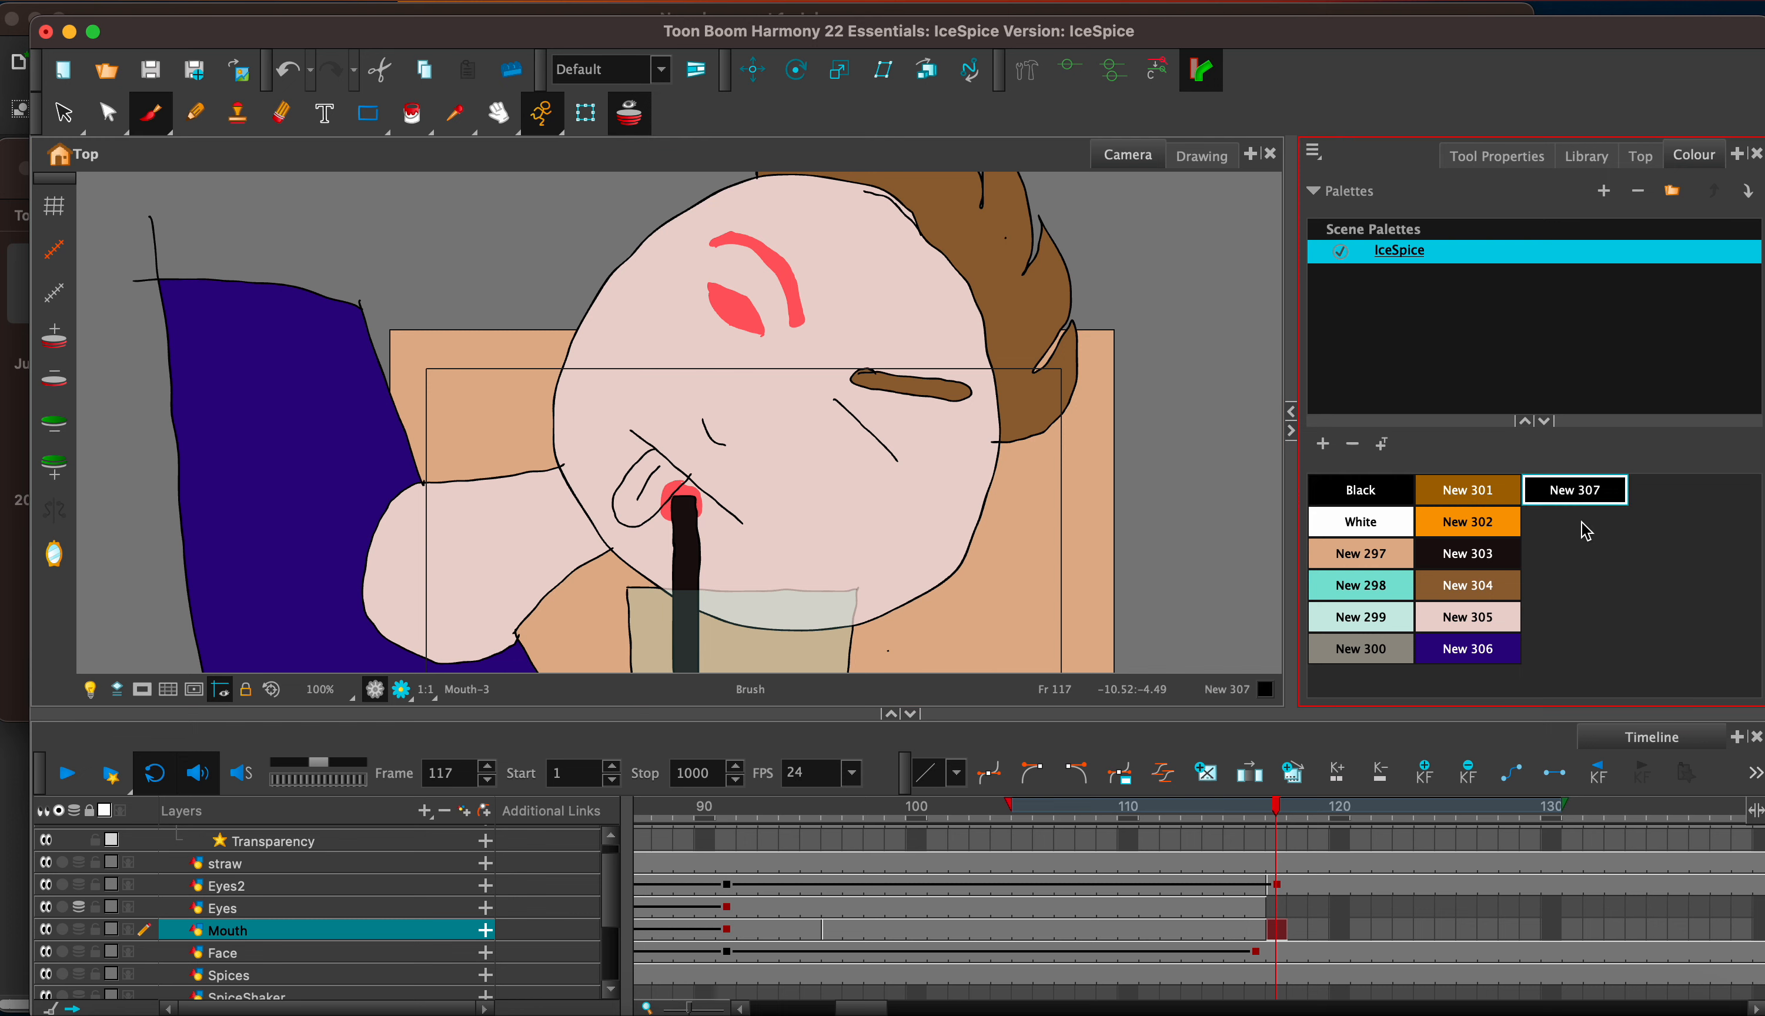
{"action": "double_click", "coordinate": [1620, 500]}
{"action": "left_click", "coordinate": [313, 391]}
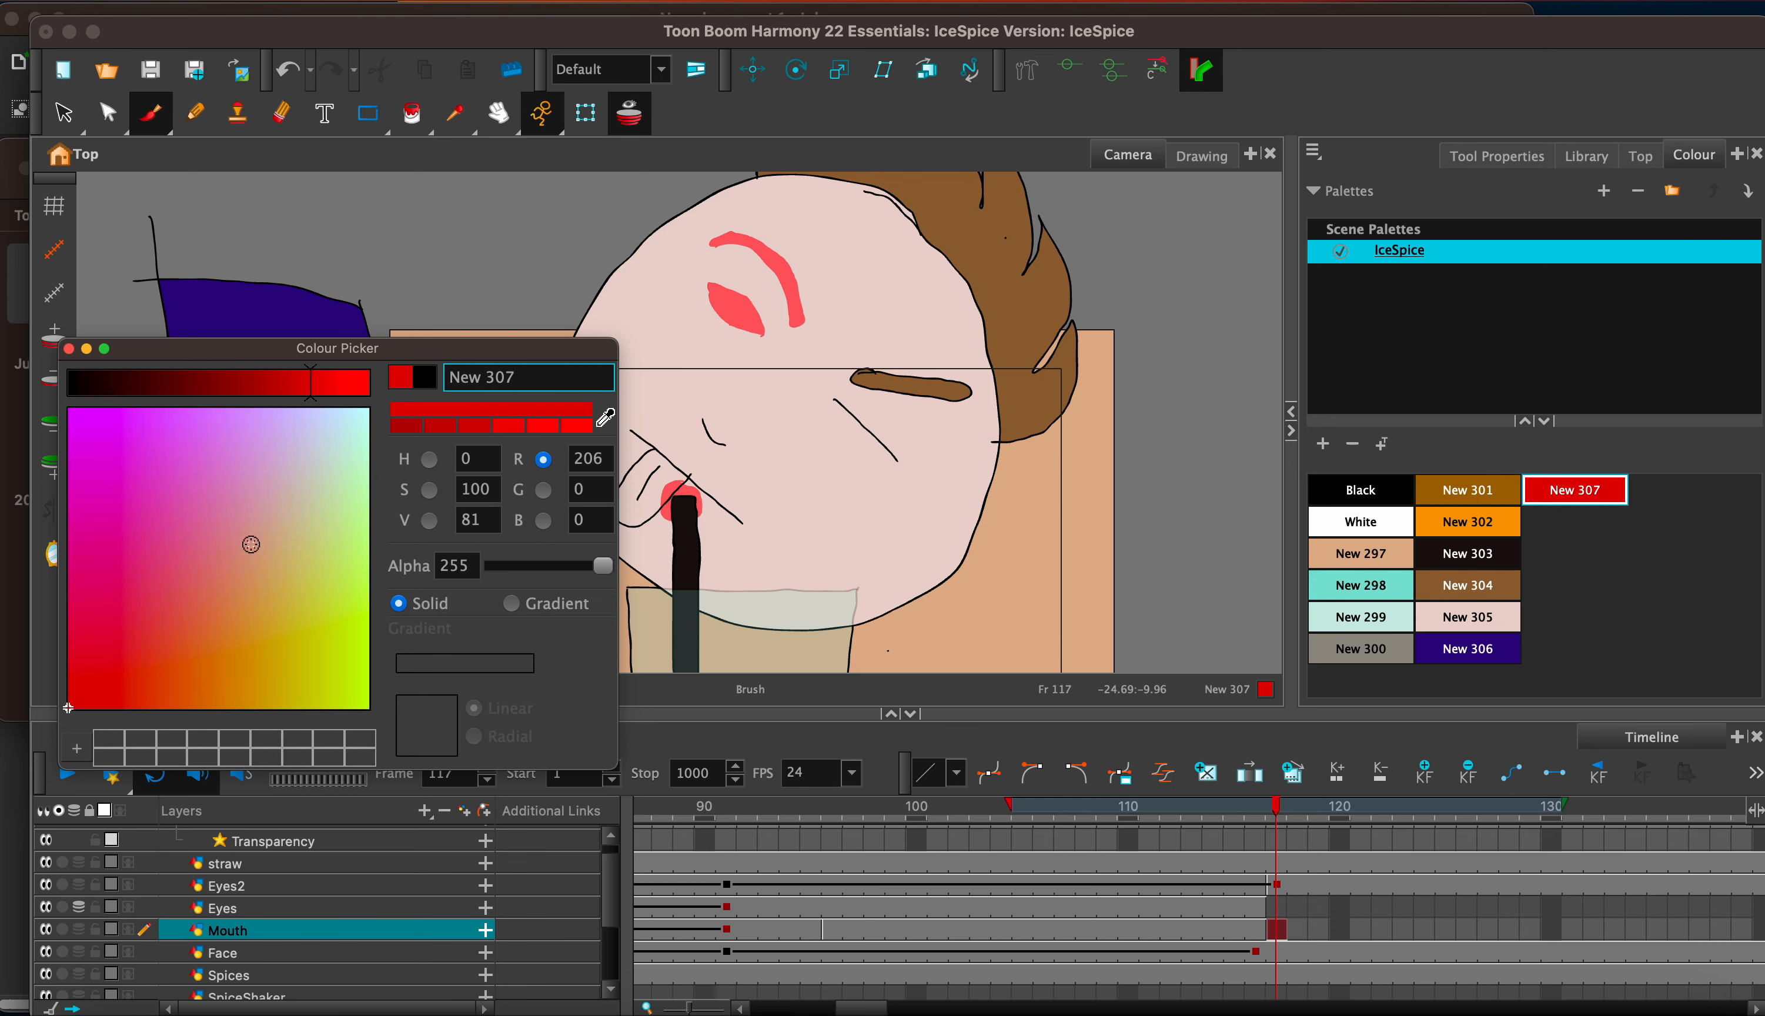
{"action": "left_click", "coordinate": [204, 522]}
{"action": "left_click", "coordinate": [184, 538]}
{"action": "left_click", "coordinate": [150, 520]}
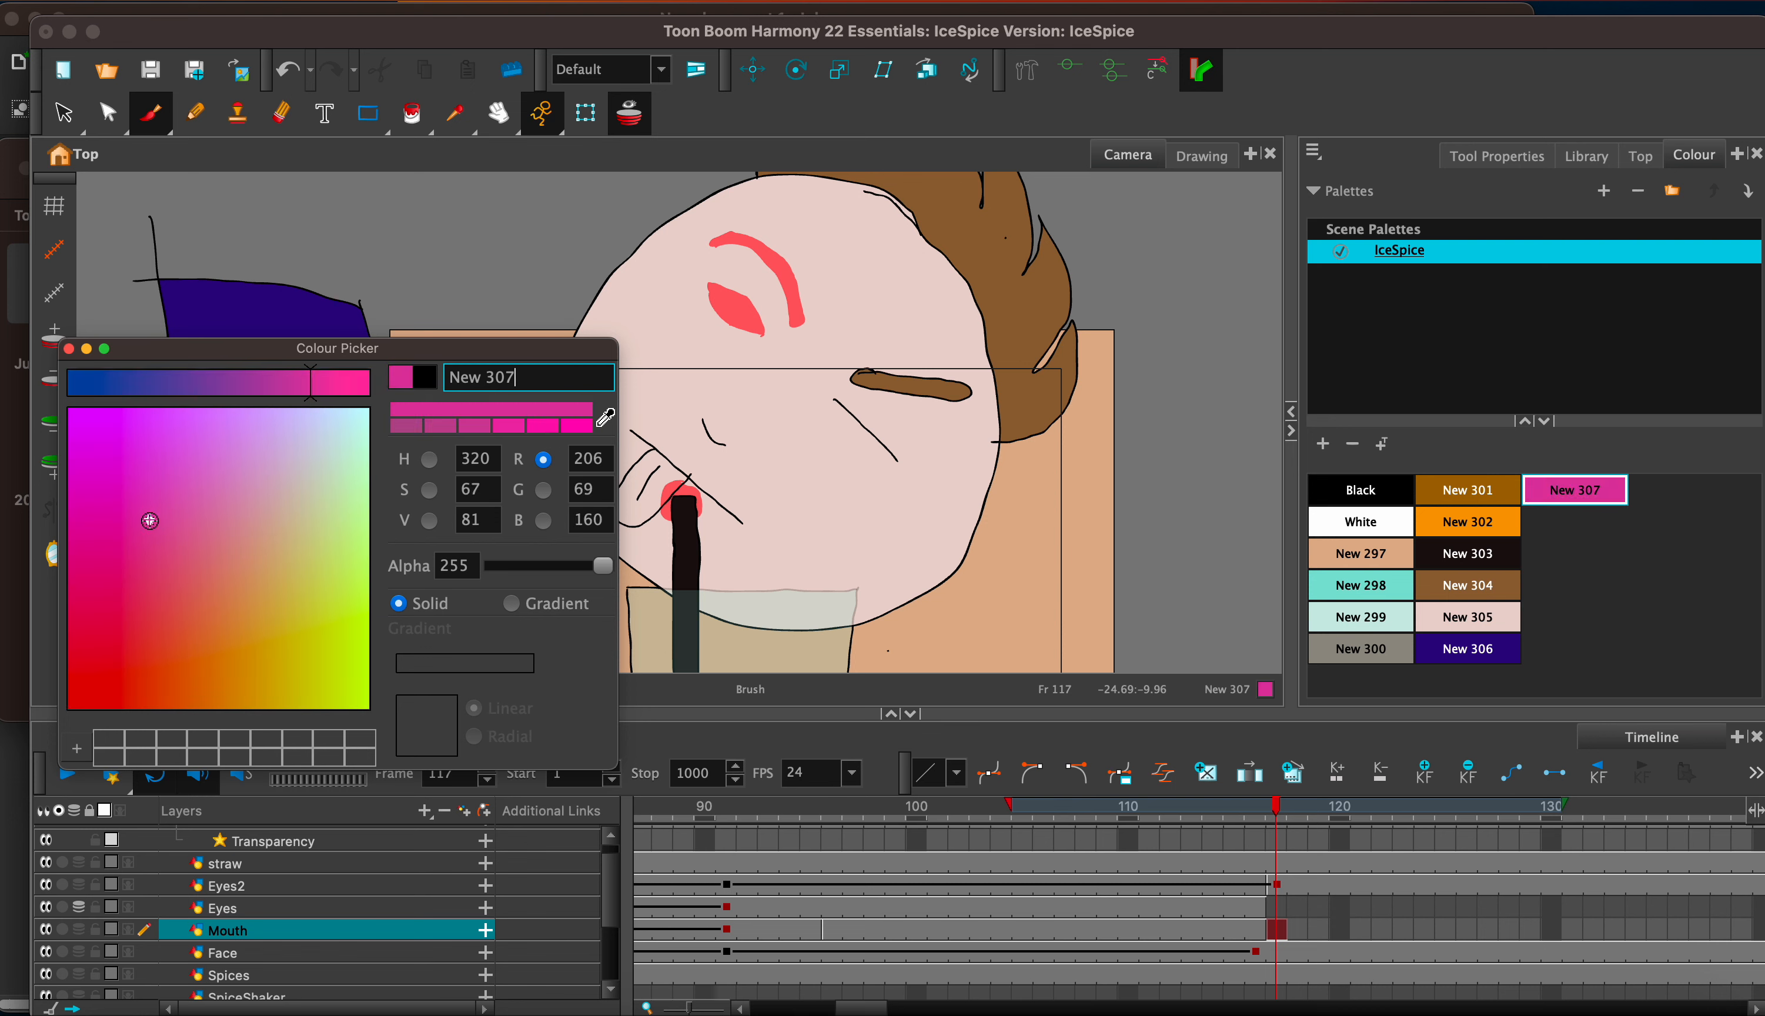
{"action": "left_click", "coordinate": [184, 516]}
{"action": "left_click", "coordinate": [209, 489]}
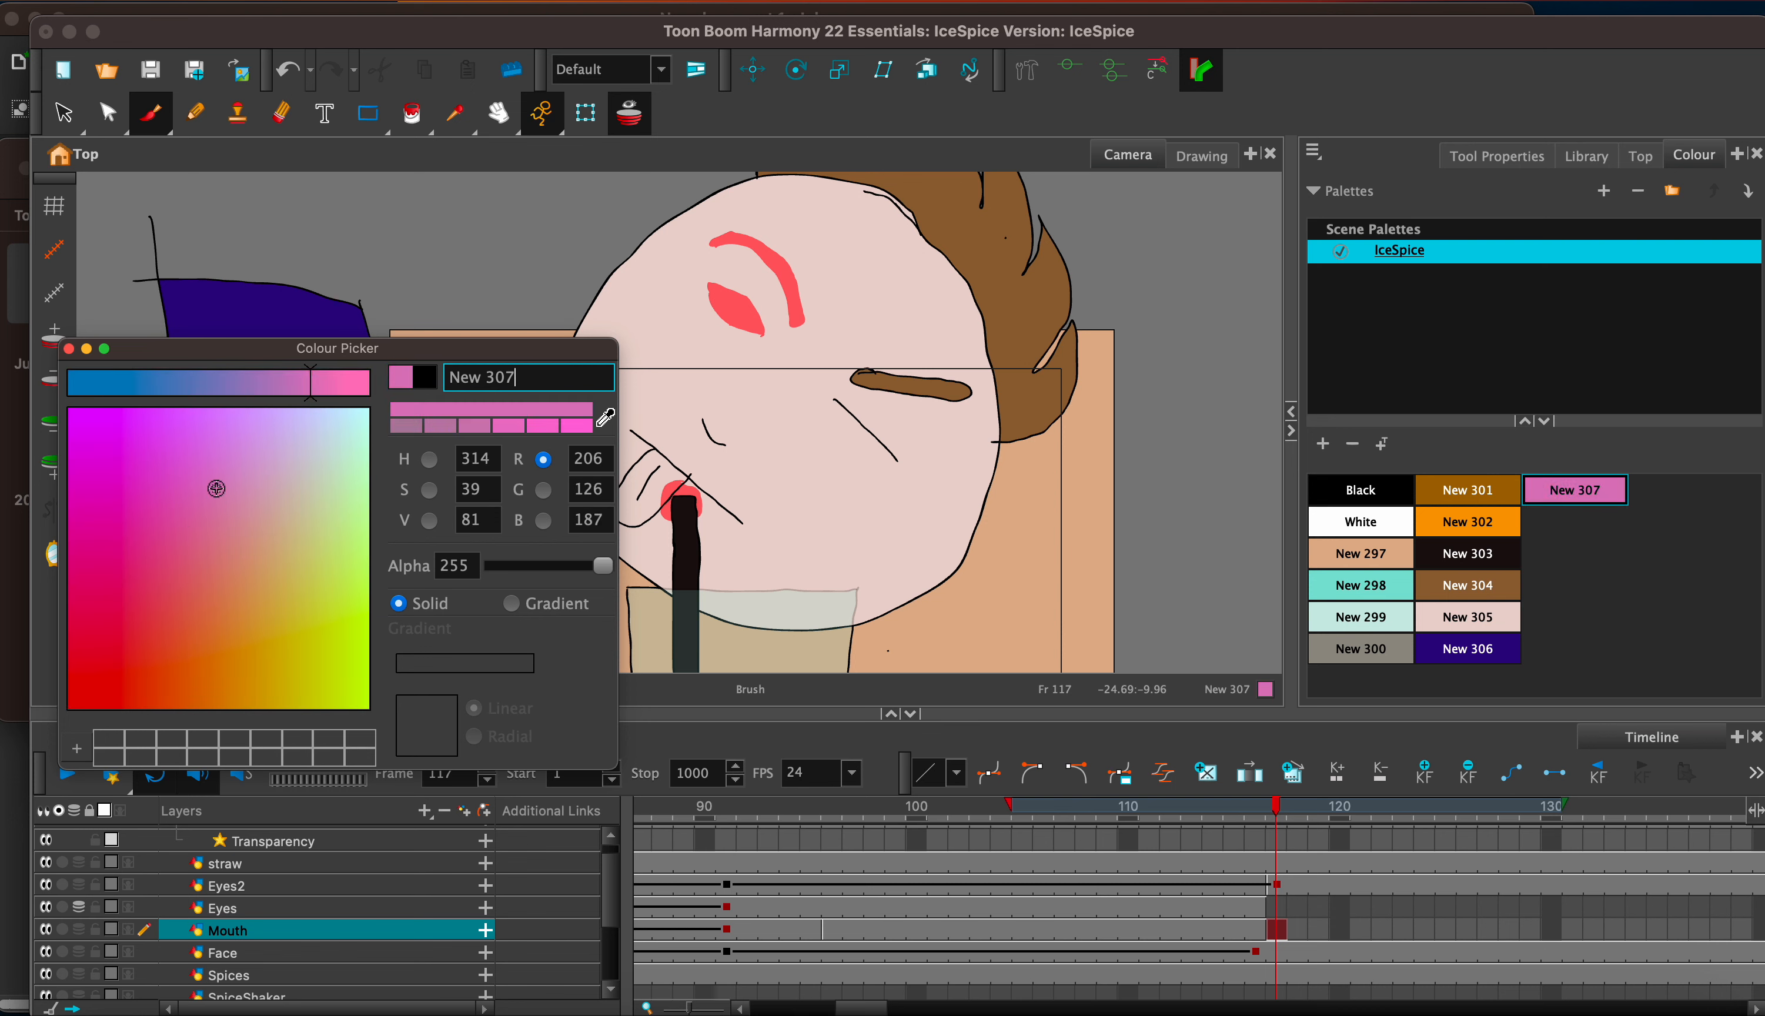
{"action": "left_click", "coordinate": [69, 349]}
Step: Fill the tongue with the new pink and extend the mouth drawing's exposure from frame 117 onward
{"action": "left_click", "coordinate": [411, 112]}
{"action": "left_click", "coordinate": [637, 515]}
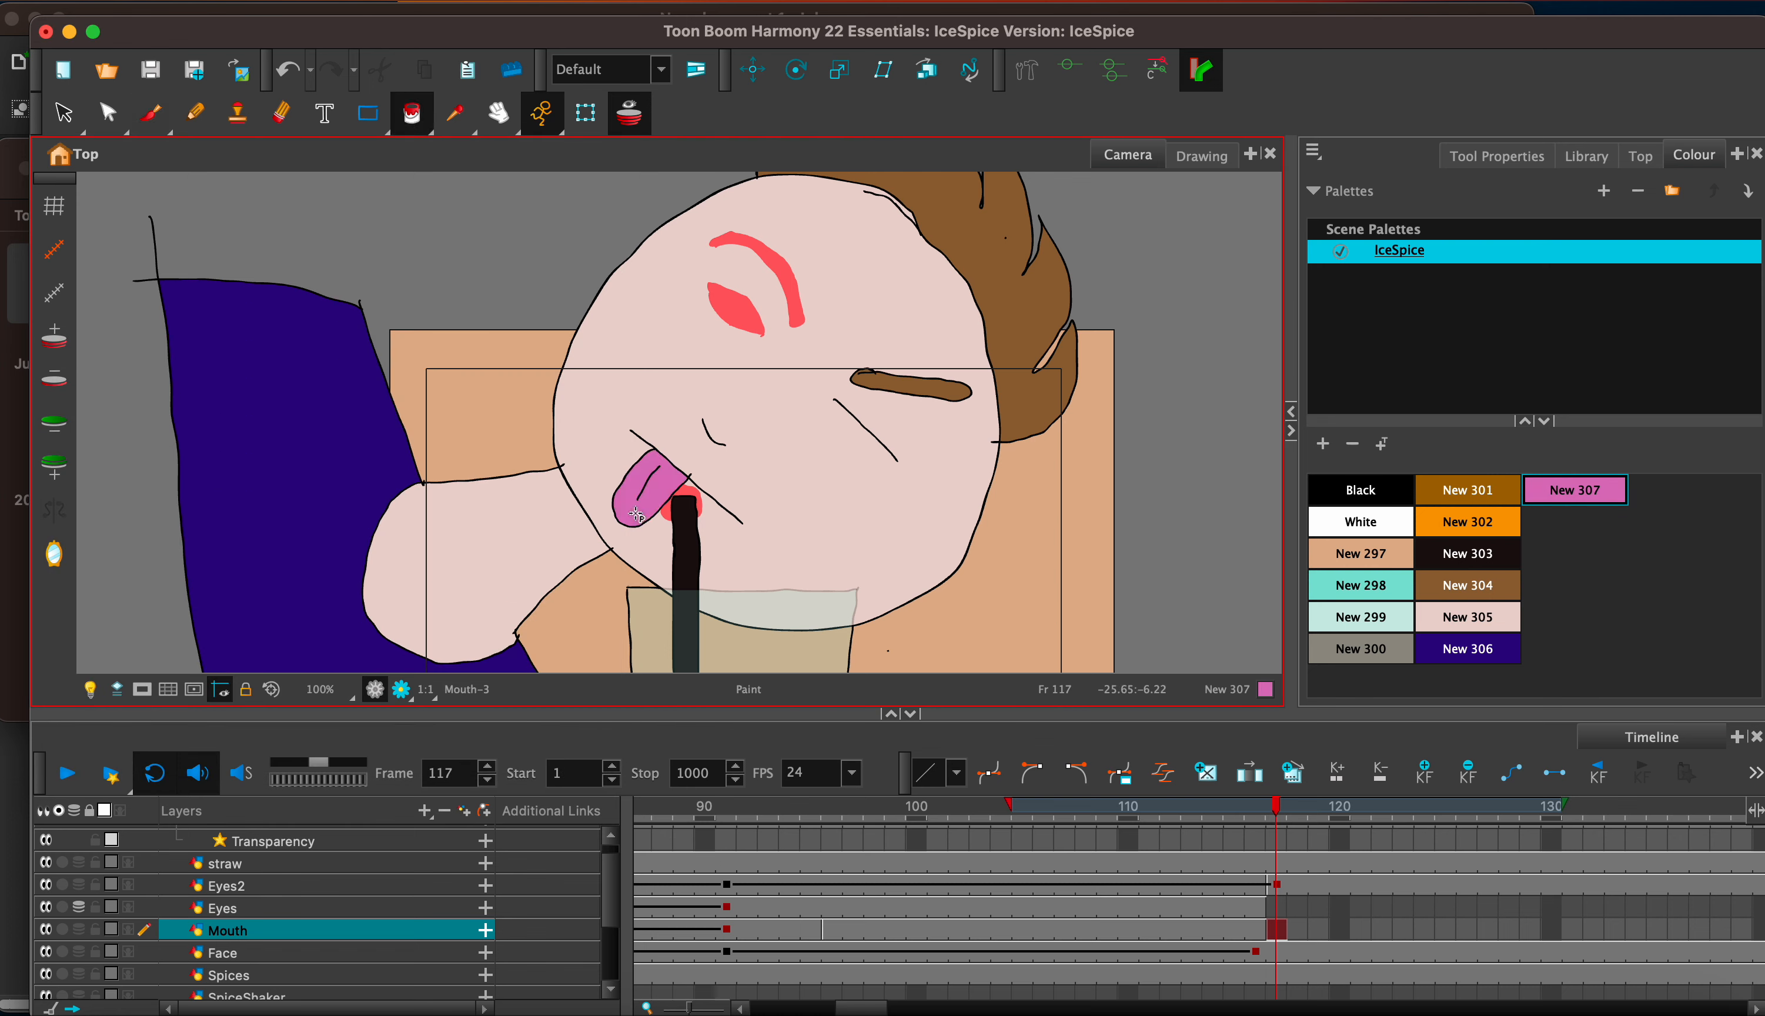
{"action": "left_click", "coordinate": [1282, 933]}
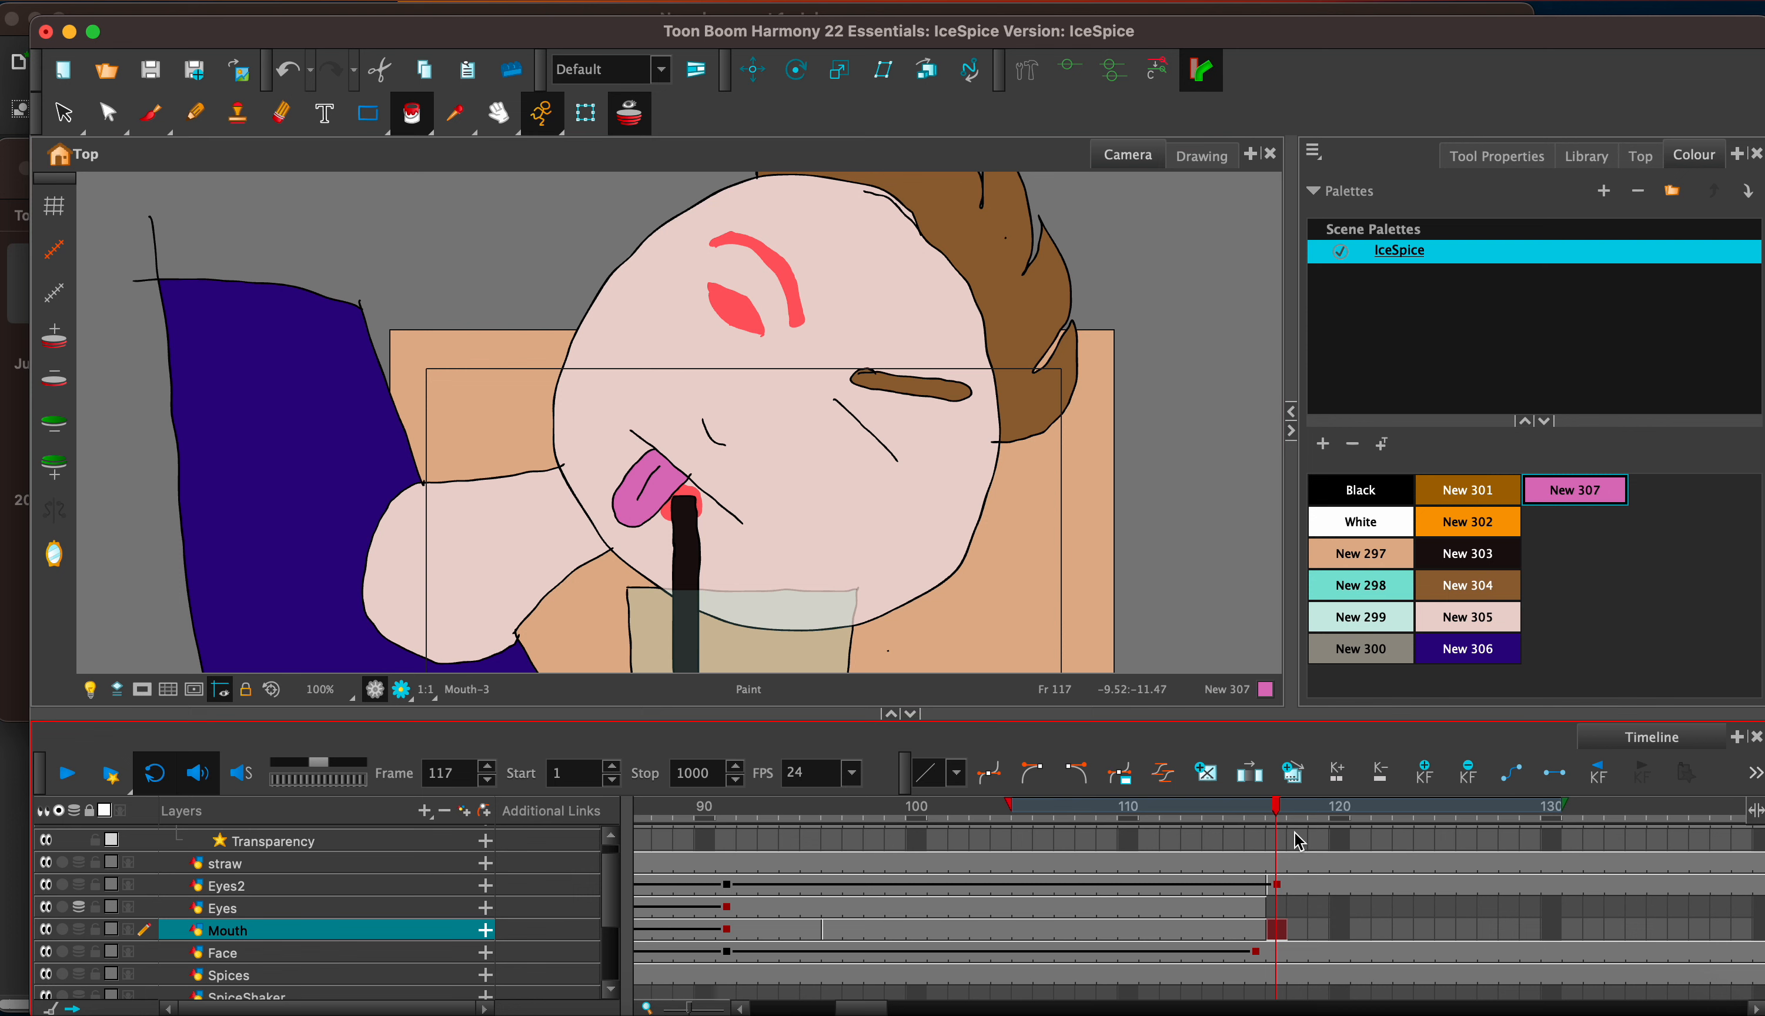
{"action": "key", "text": "F5"}
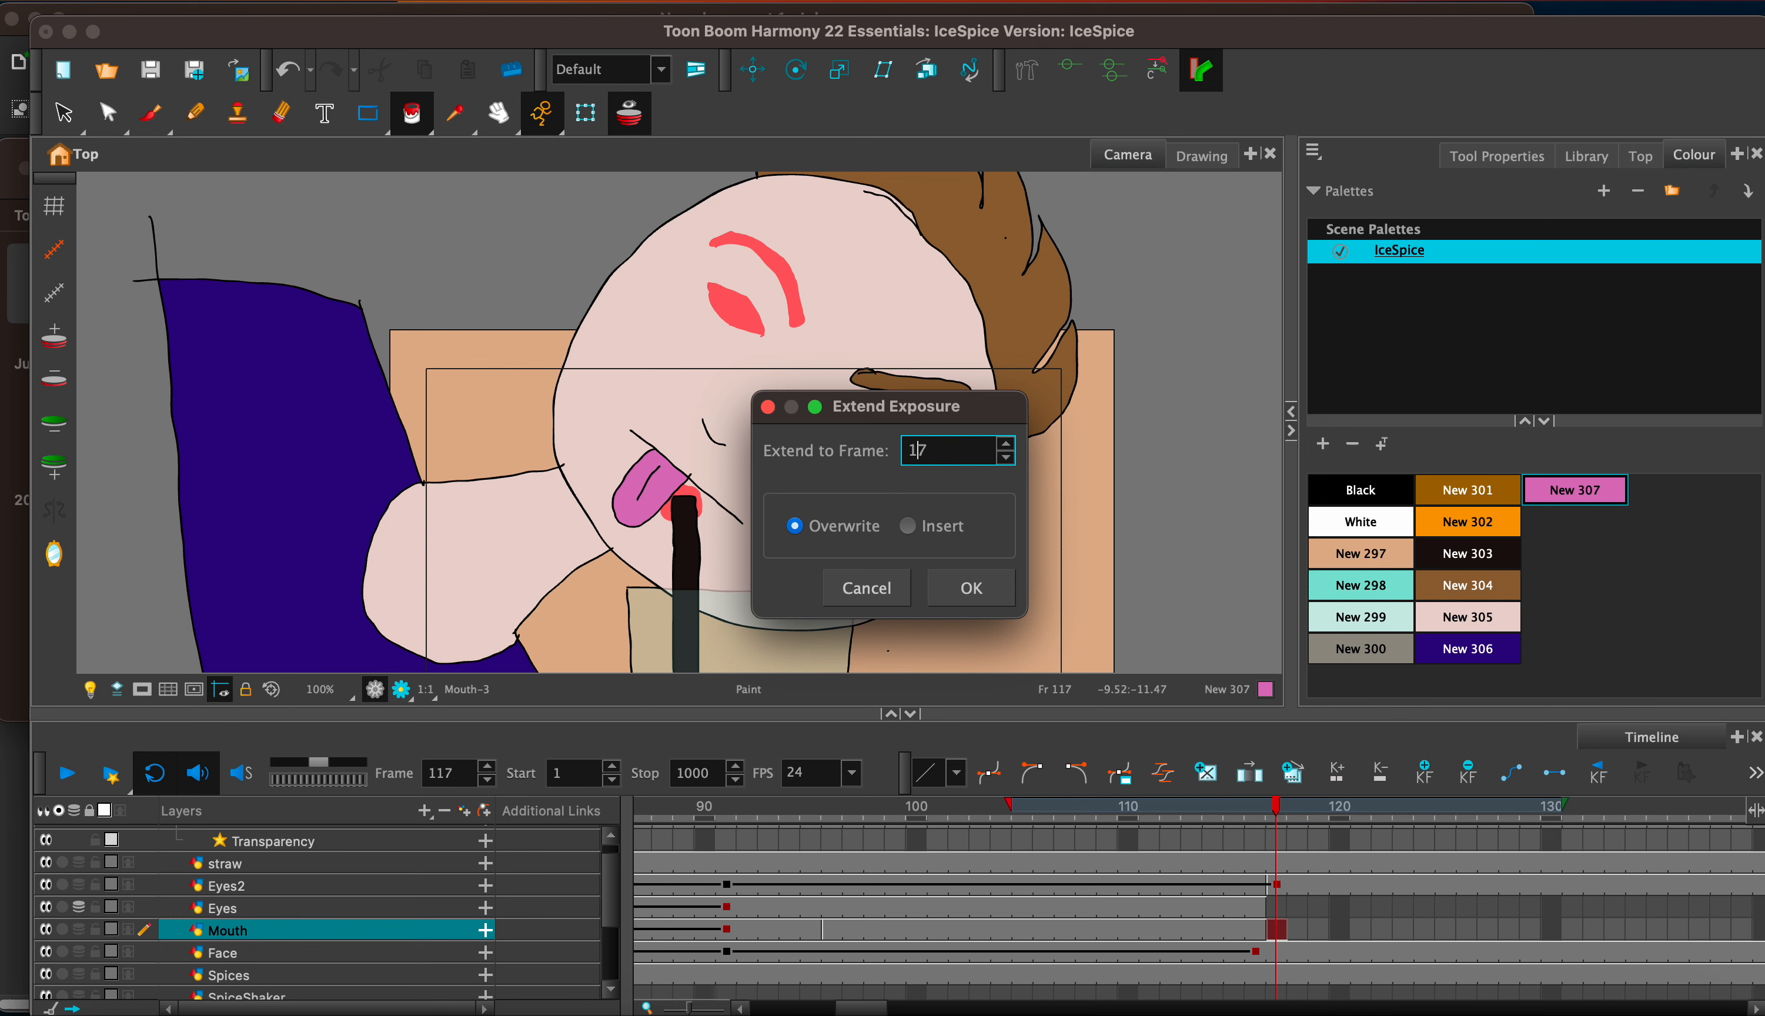
{"action": "key", "text": "Return"}
Step: Move the Eyes layer above Eyes2 and add keyframes on the Mouth and Face layers at frame 117
{"action": "left_click", "coordinate": [292, 911]}
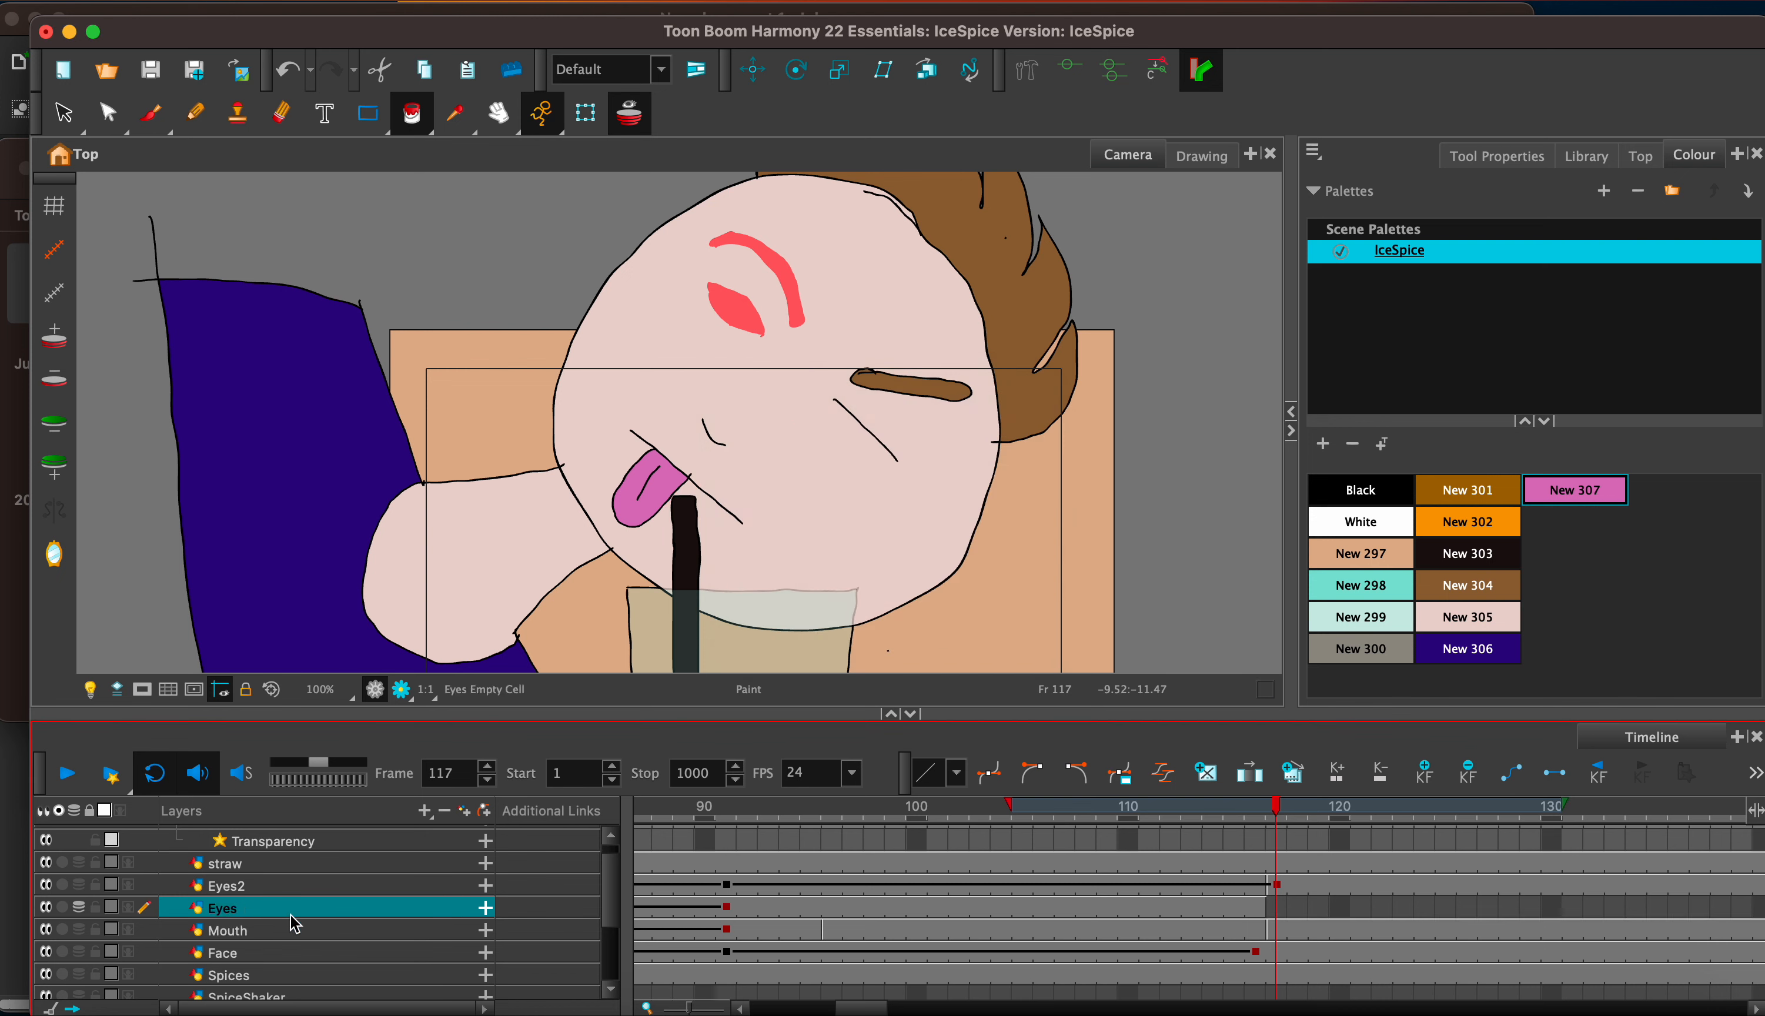
{"action": "left_click_drag", "start_coordinate": [294, 924], "coordinate": [266, 884]}
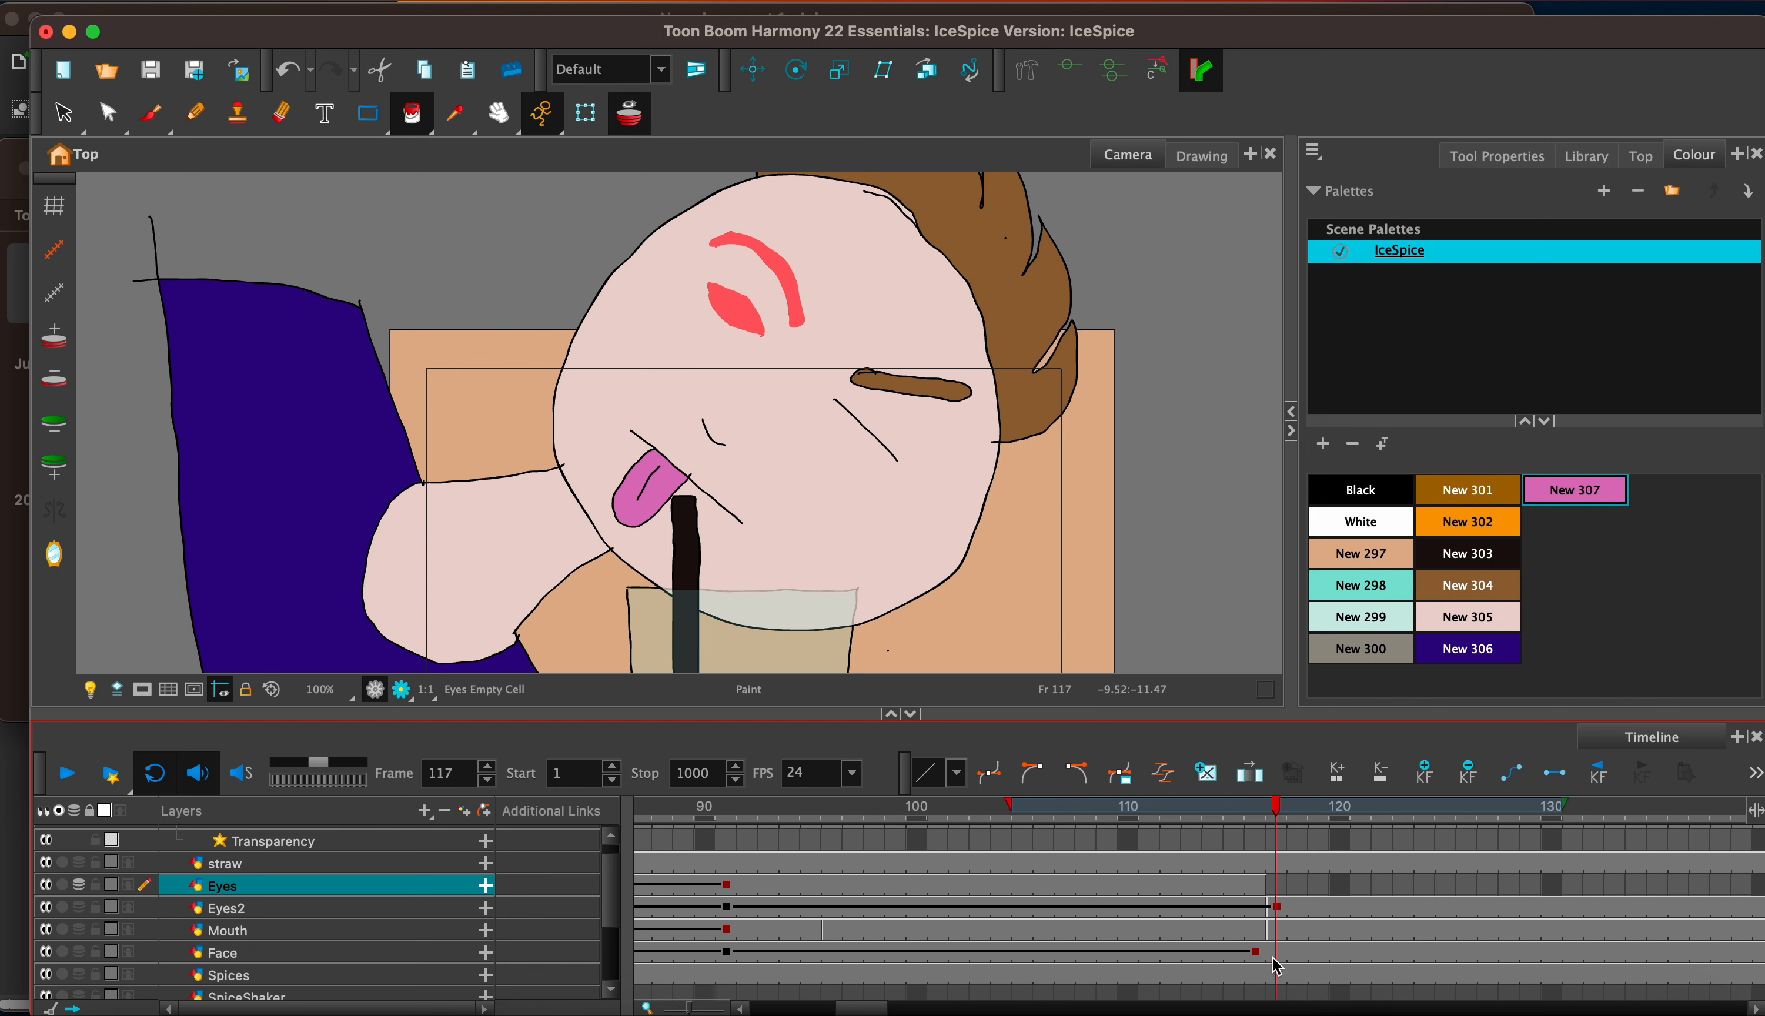
{"action": "left_click_drag", "start_coordinate": [1276, 931], "coordinate": [1273, 957]}
{"action": "left_click", "coordinate": [1425, 773]}
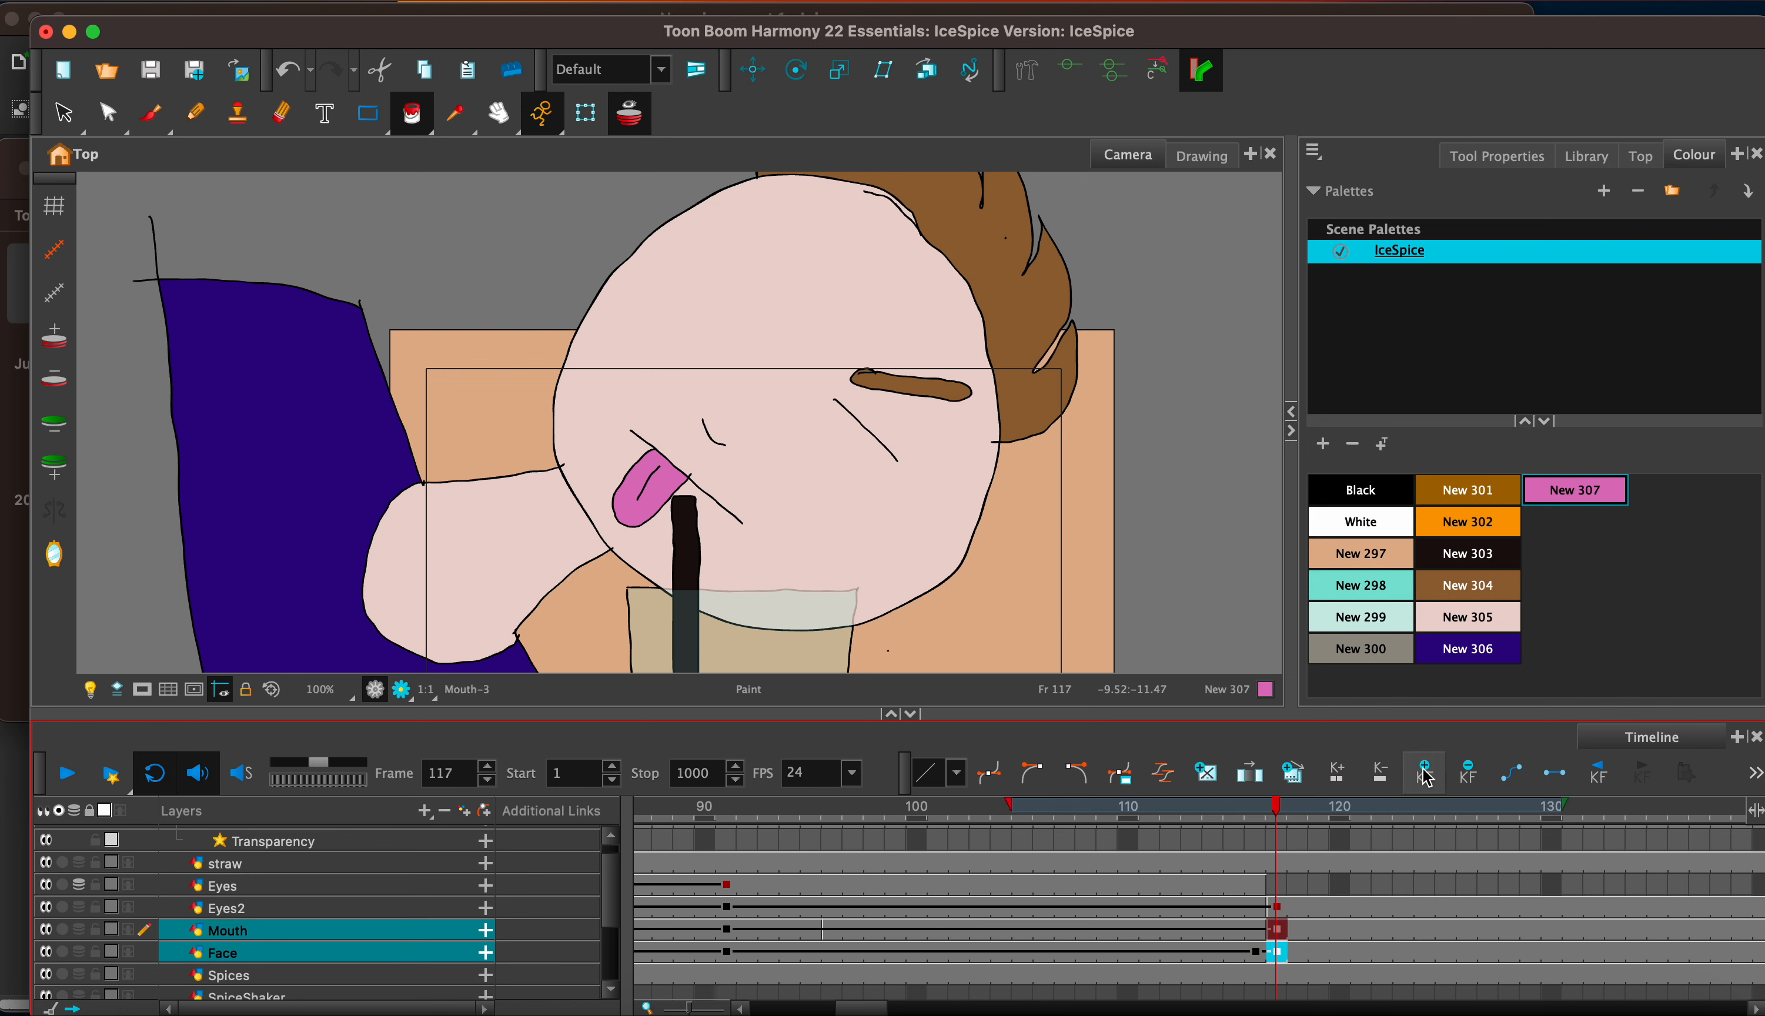
Step: Scale the Eyes2, Mouth and Face layers down slightly together at frame 121 so the head shifts toward the glass's far side
{"action": "left_click", "coordinate": [1553, 908]}
{"action": "left_click", "coordinate": [1363, 908]}
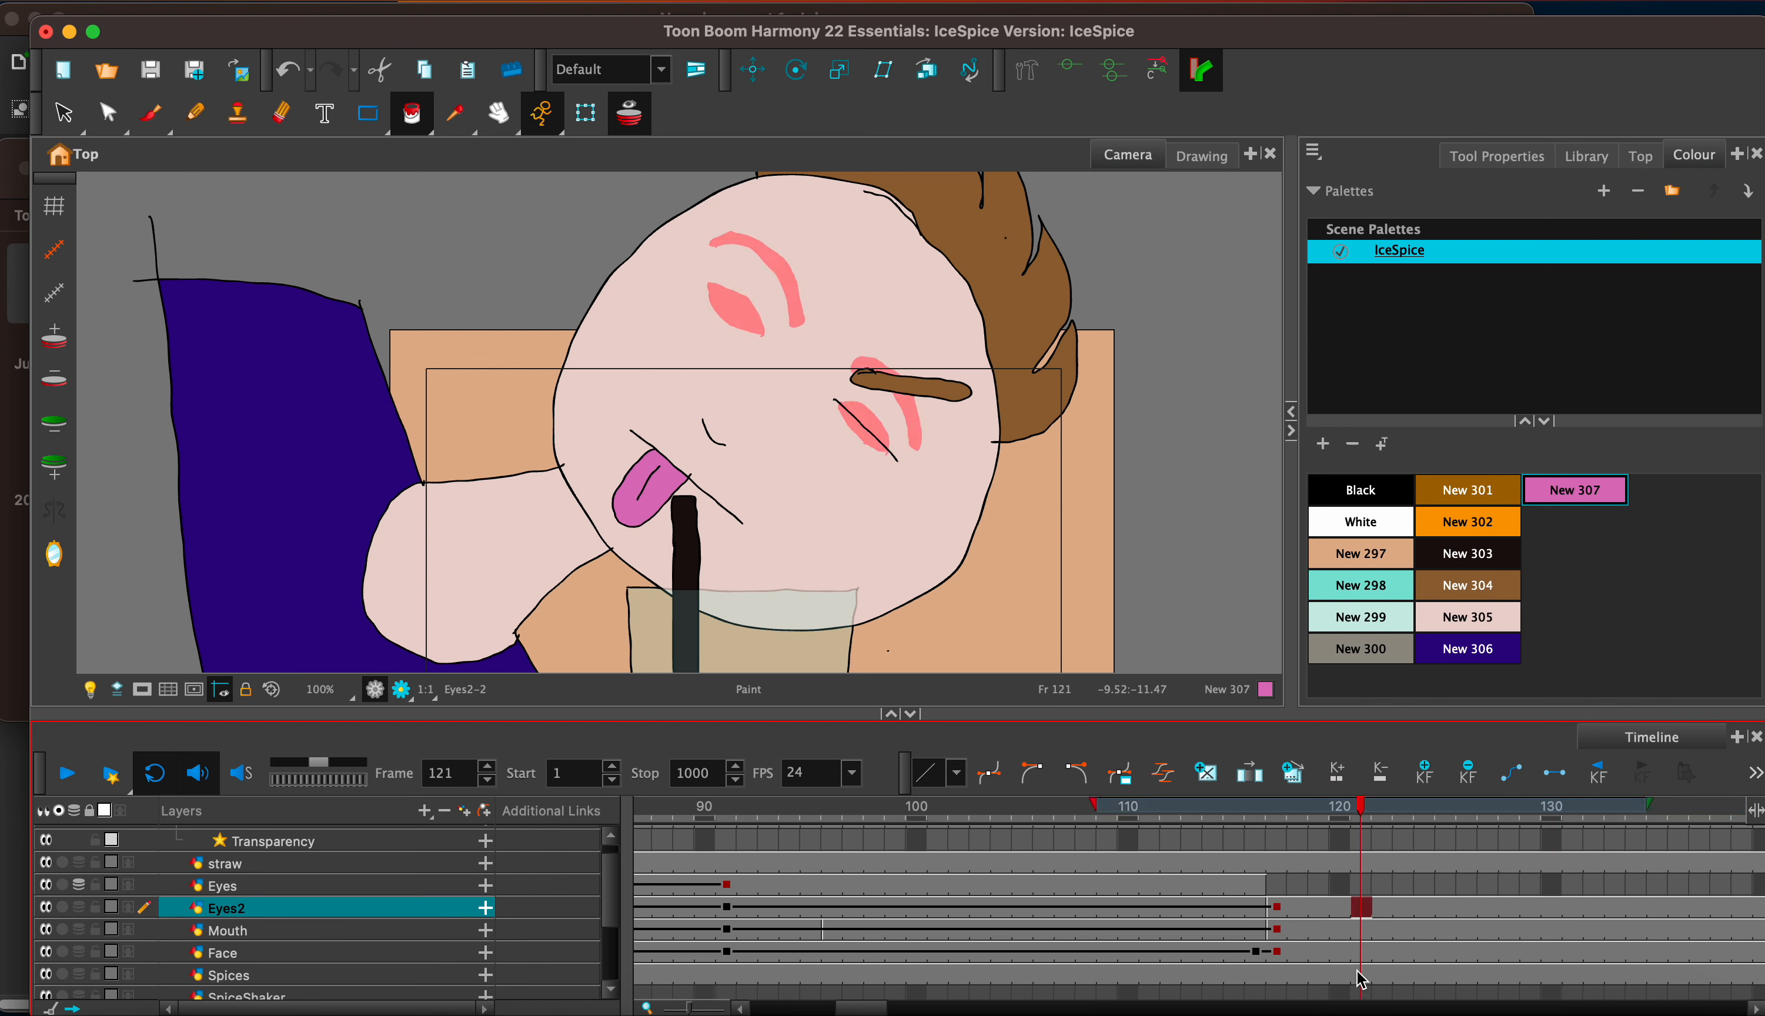
{"action": "left_click", "coordinate": [1361, 952]}
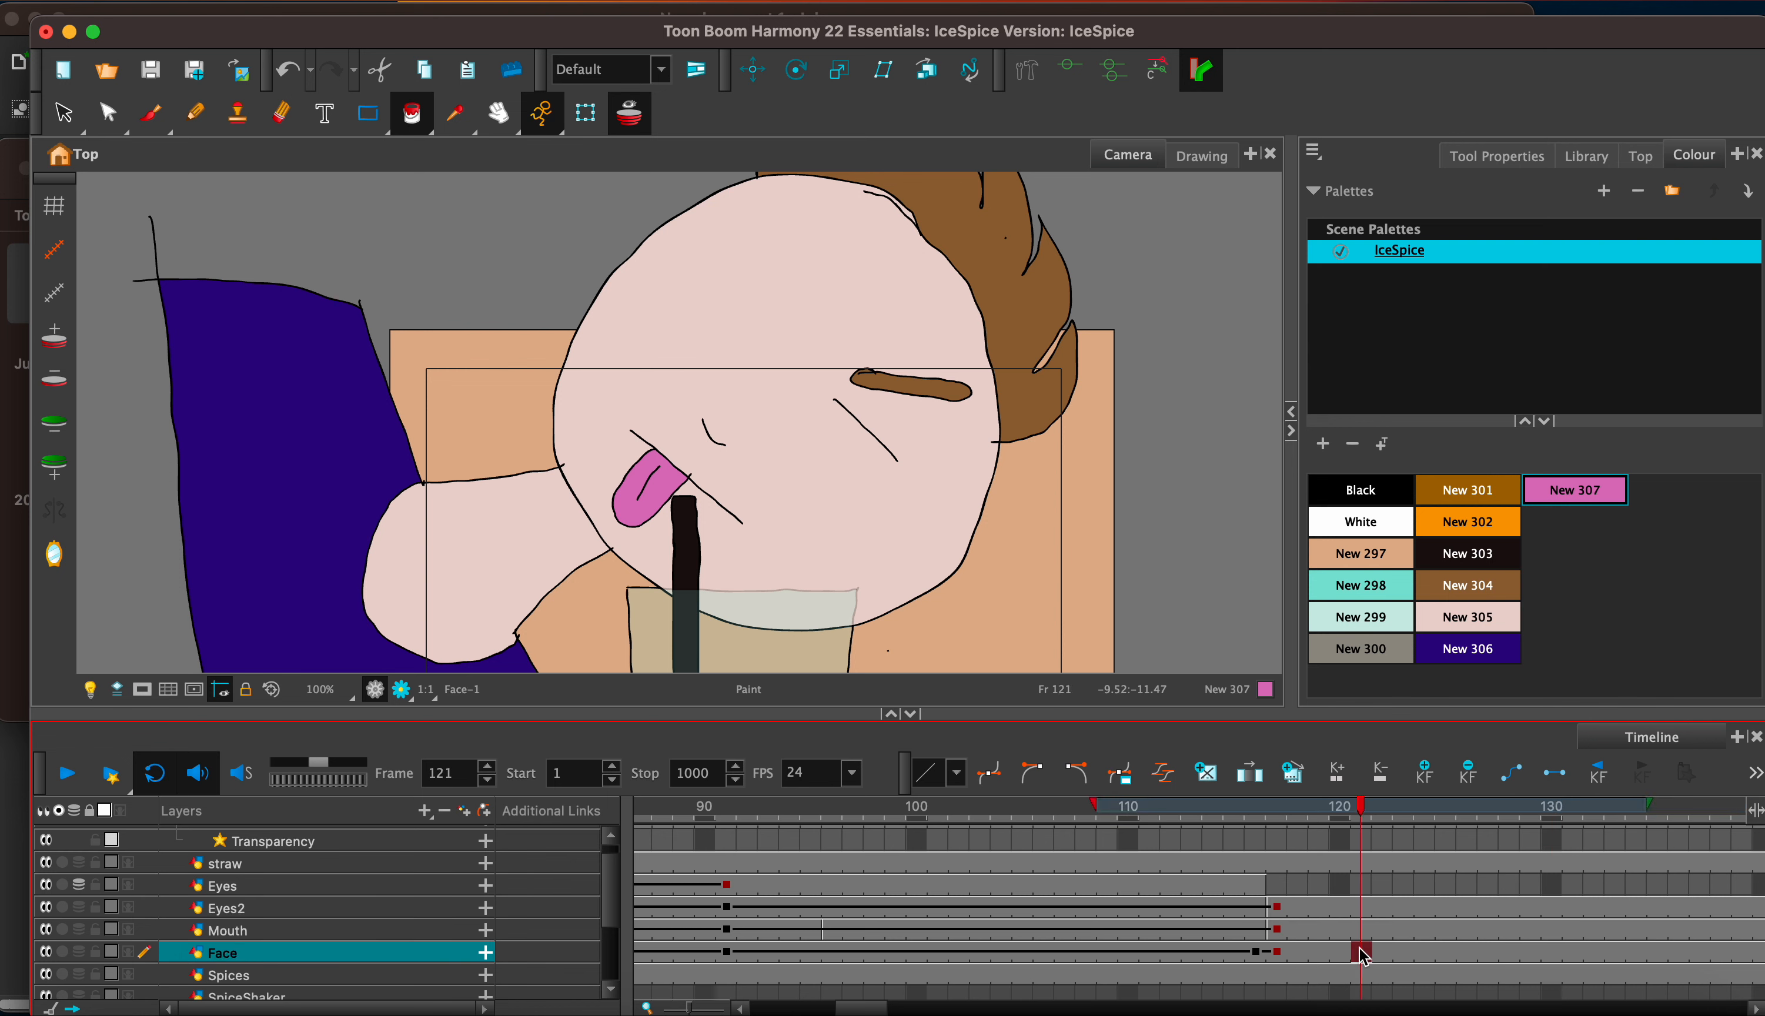
{"action": "left_click", "coordinate": [1362, 908], "text": "shift"}
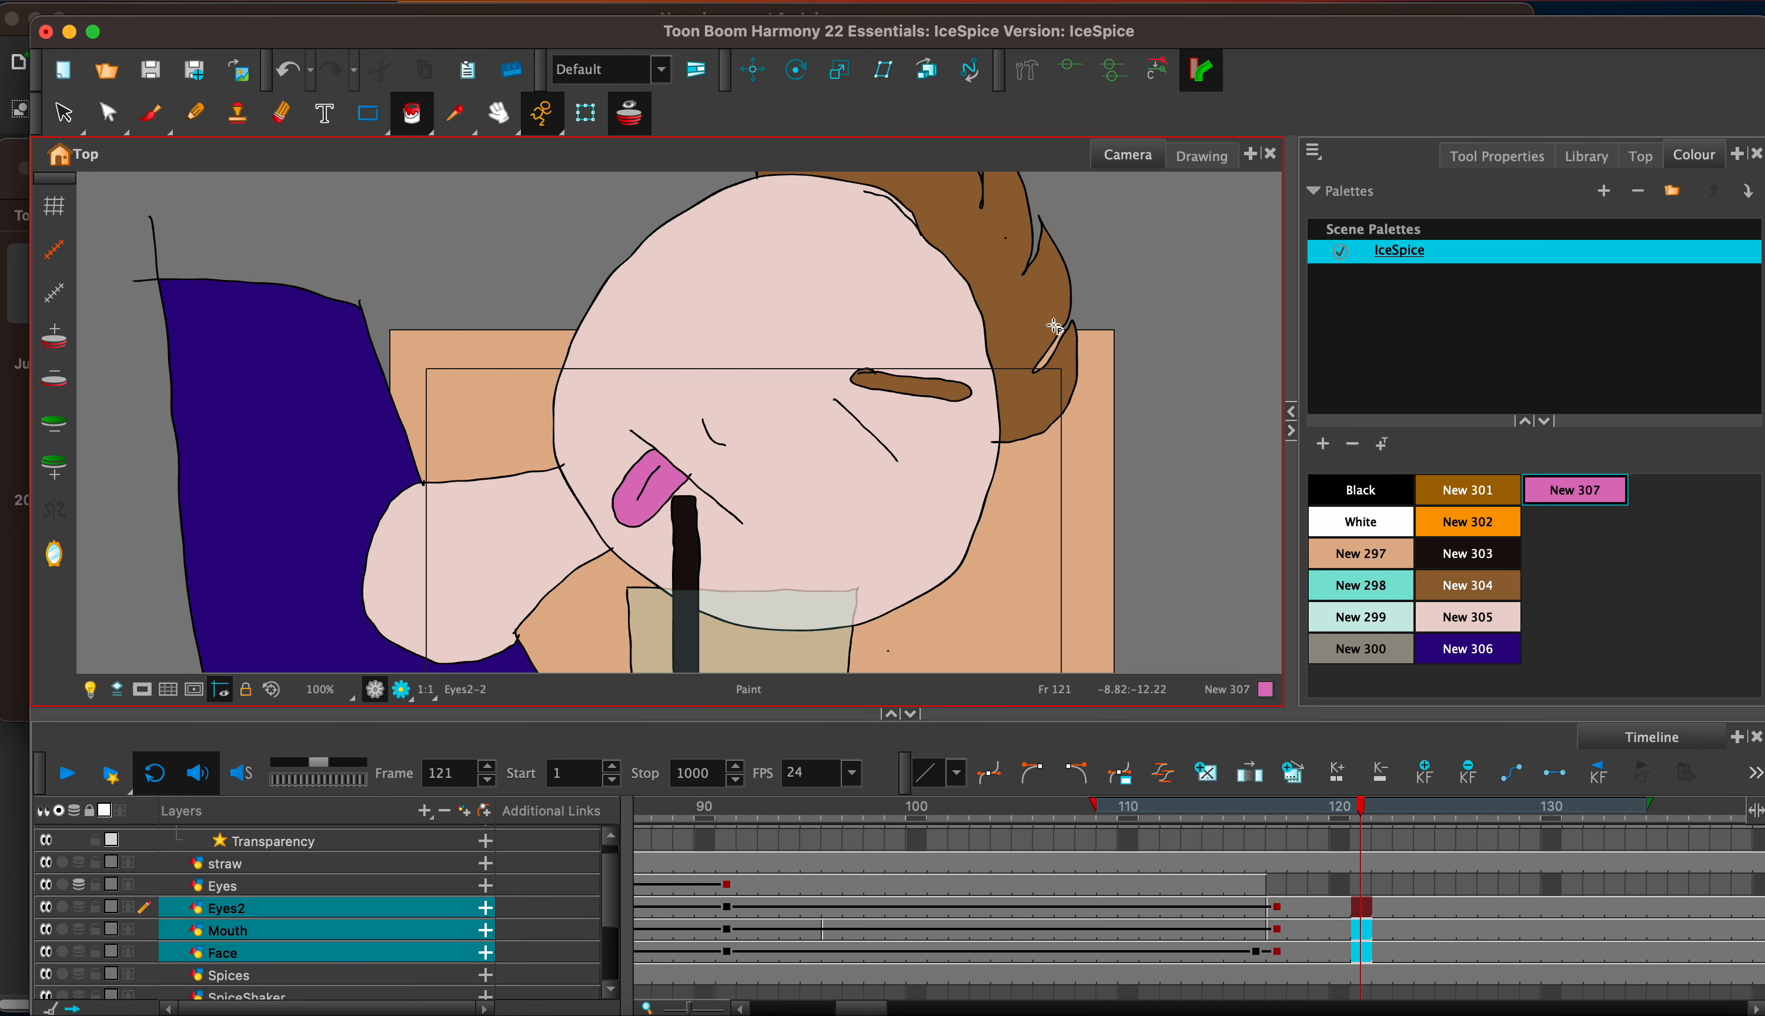
{"action": "left_click", "coordinate": [840, 70]}
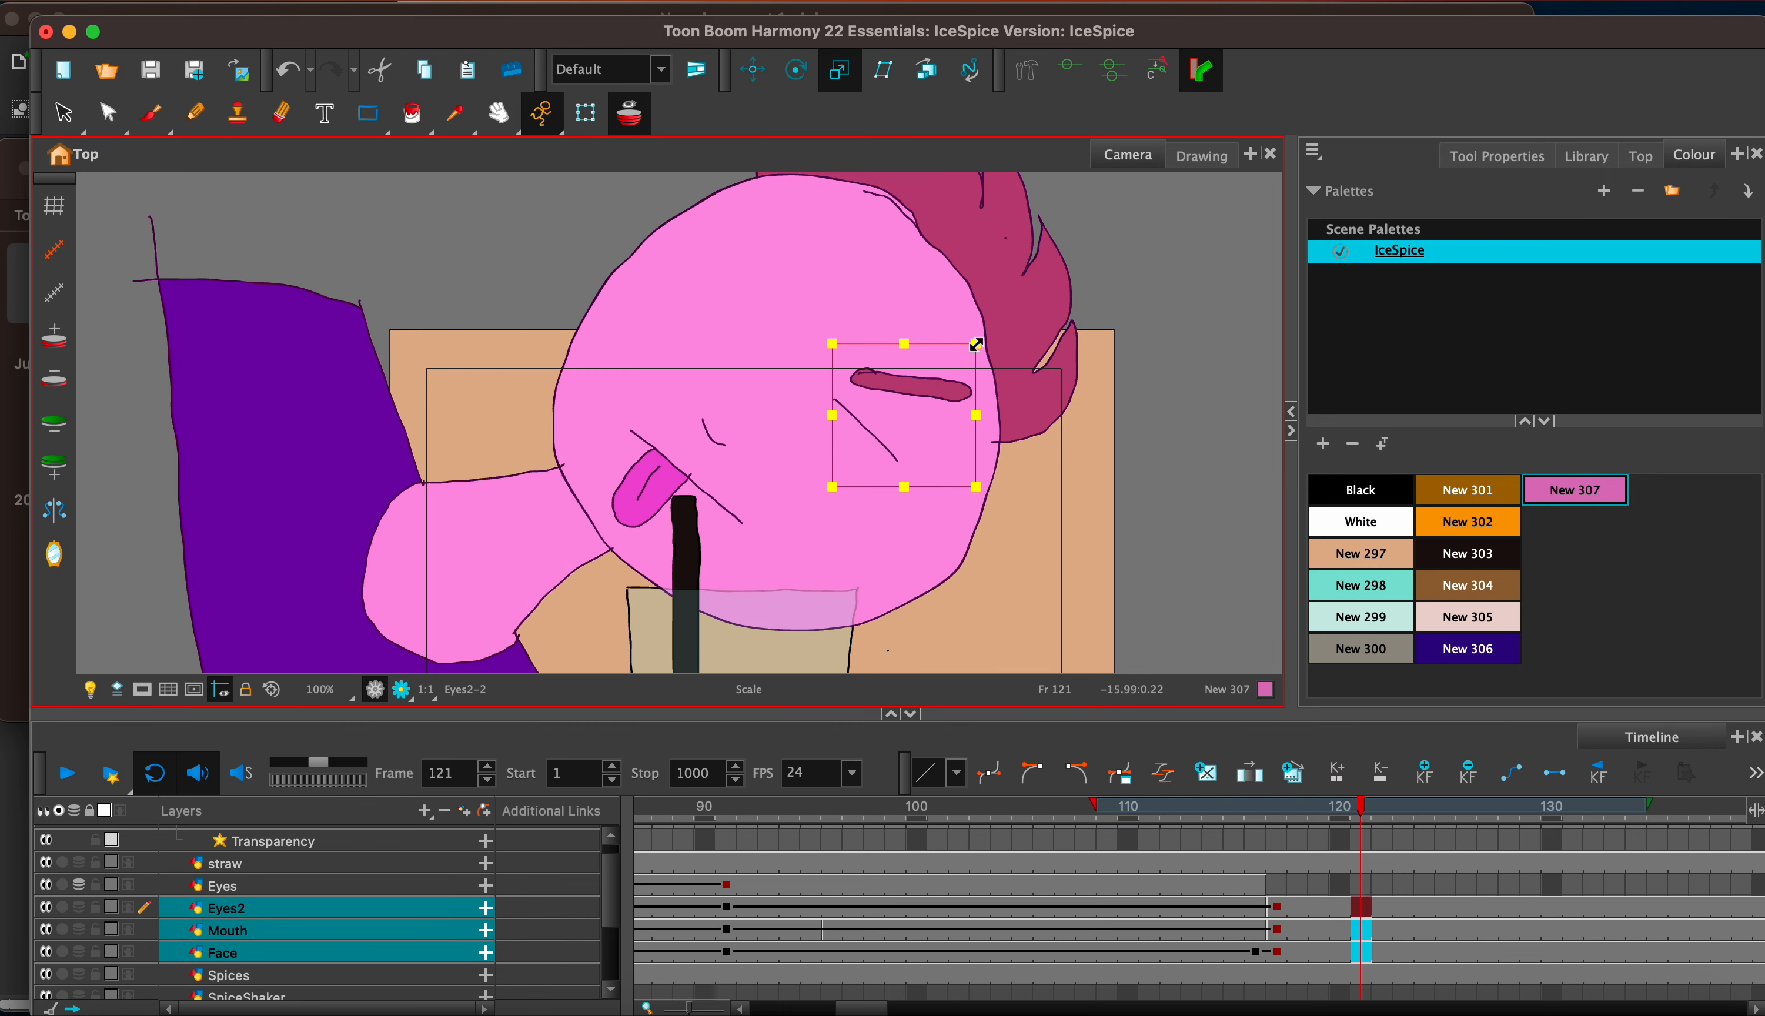
{"action": "left_click_drag", "start_coordinate": [976, 344], "coordinate": [1000, 339]}
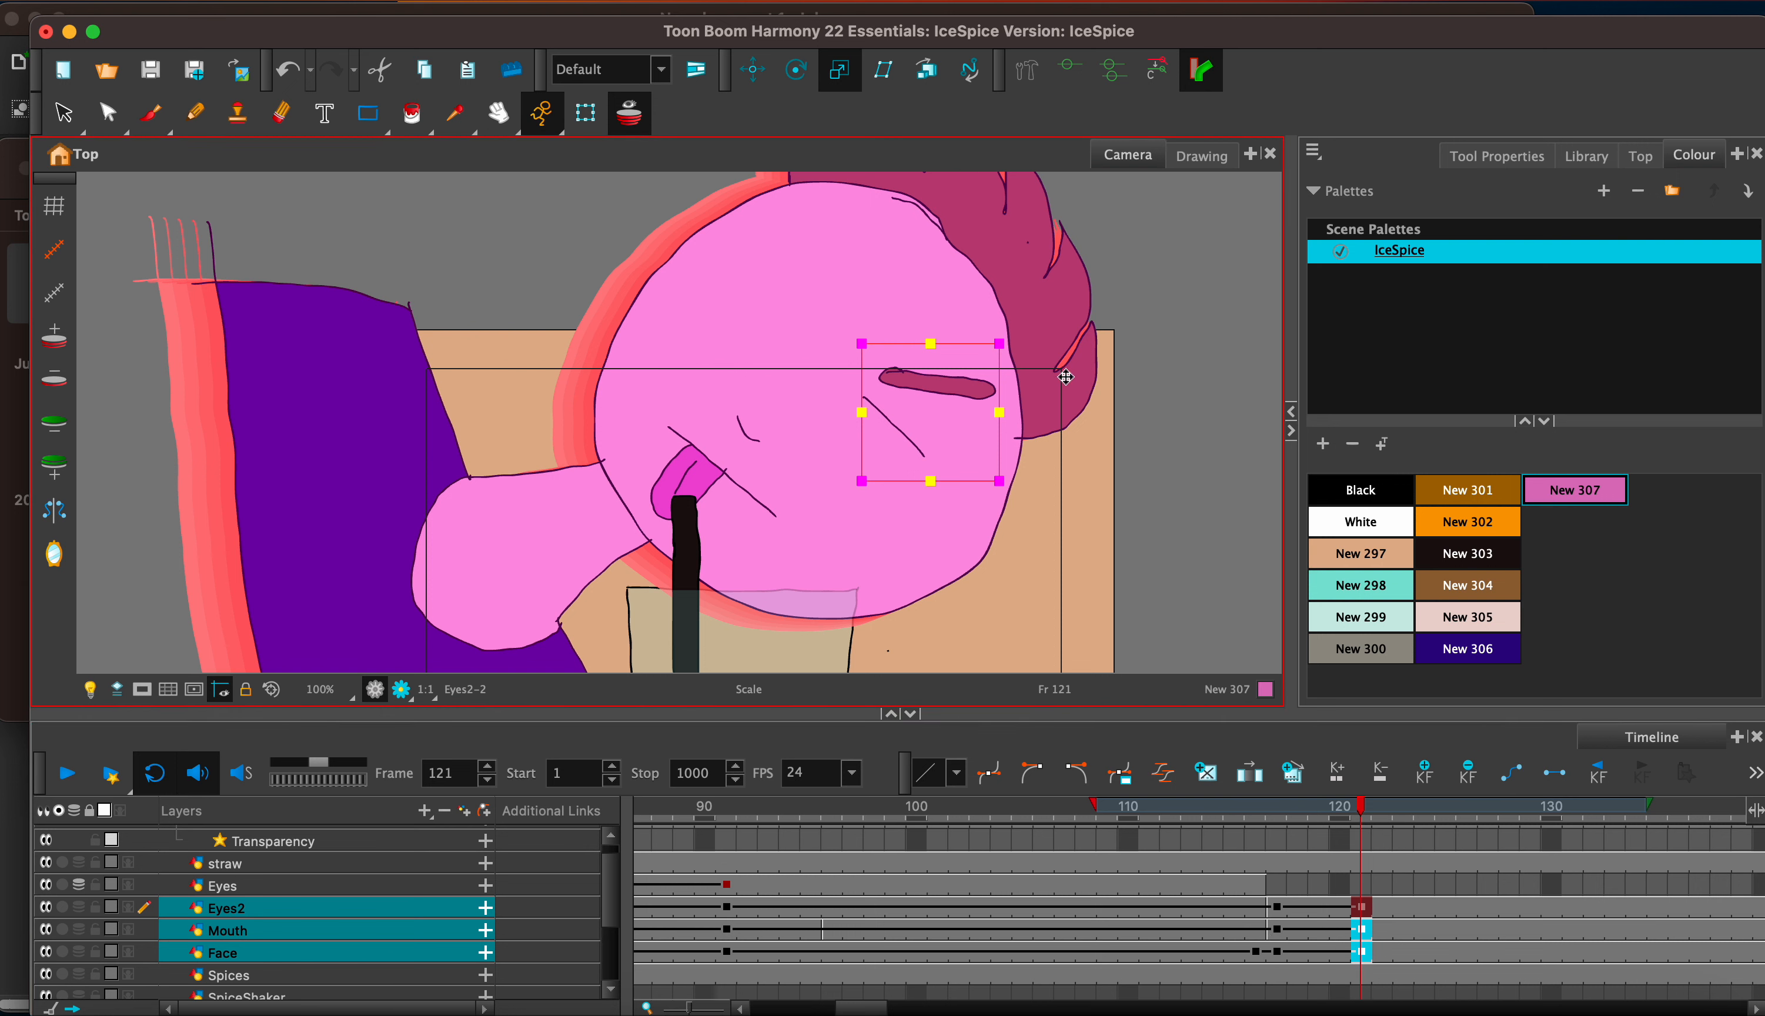
Step: Add a drawing layer named Text and move it above the Glass layer
{"action": "scroll", "coordinate": [1051, 379], "scroll_direction": "down", "scroll_amount": 4}
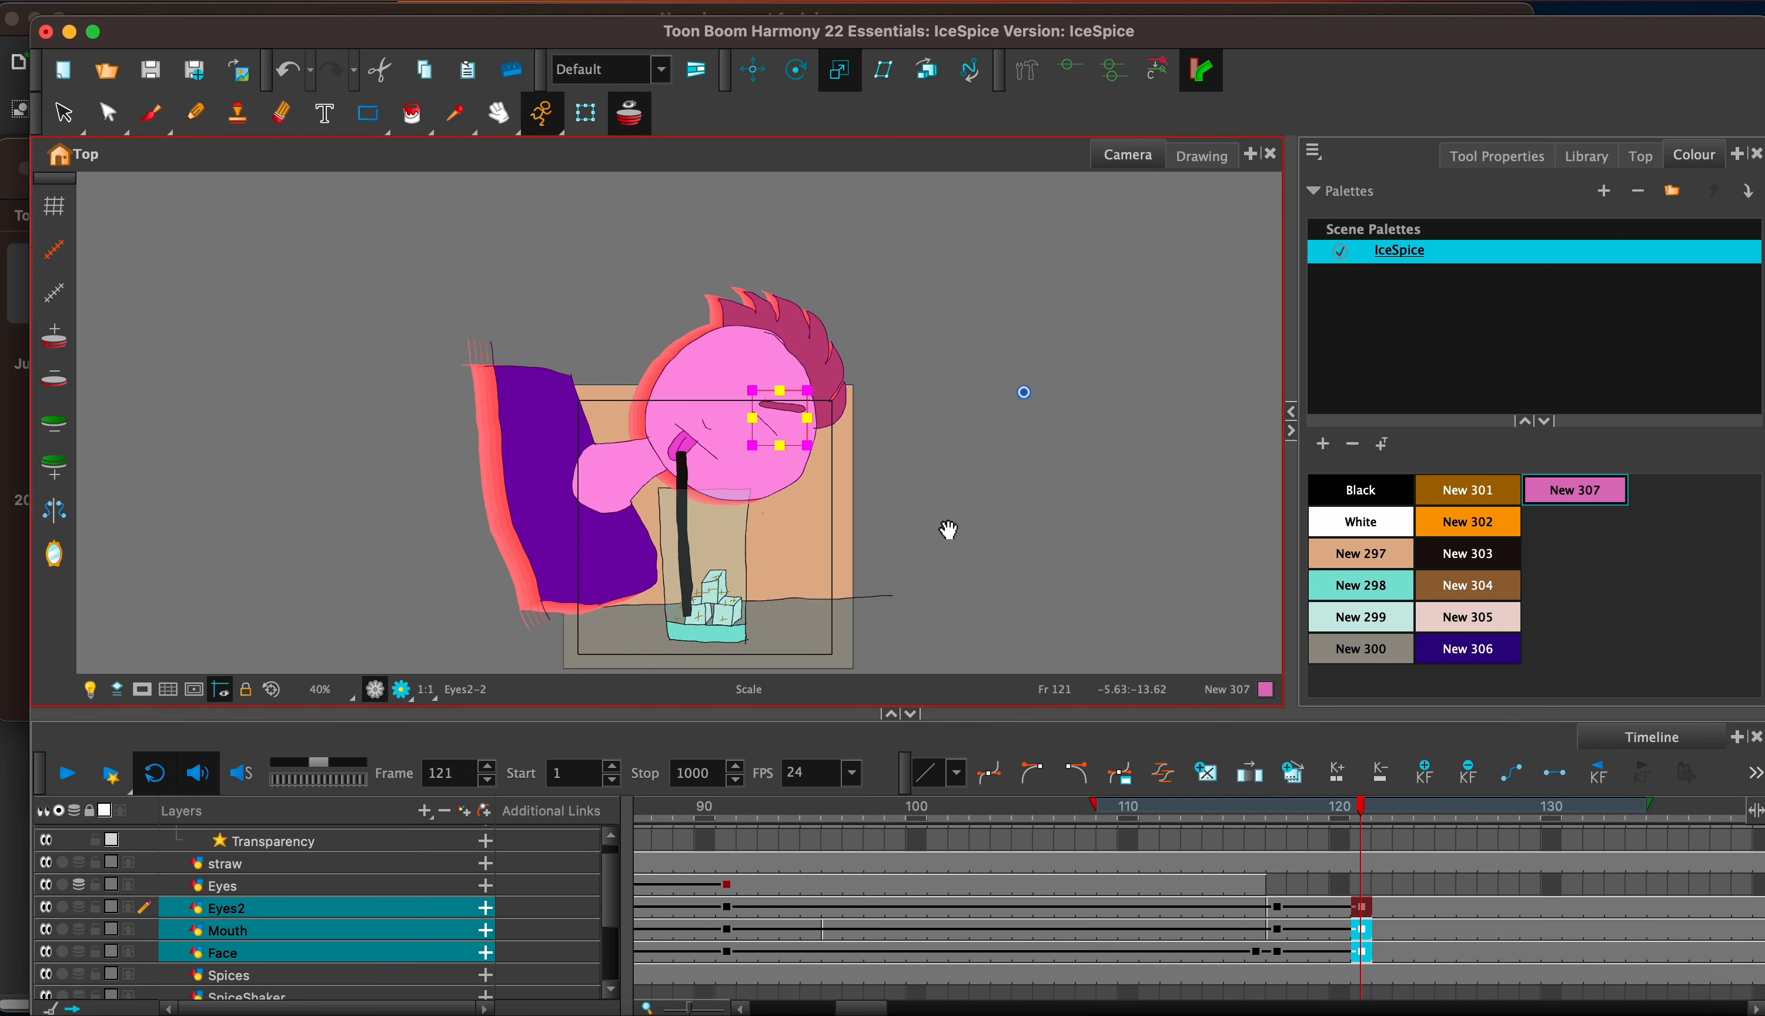
{"action": "left_click_drag", "start_coordinate": [948, 530], "coordinate": [970, 405]}
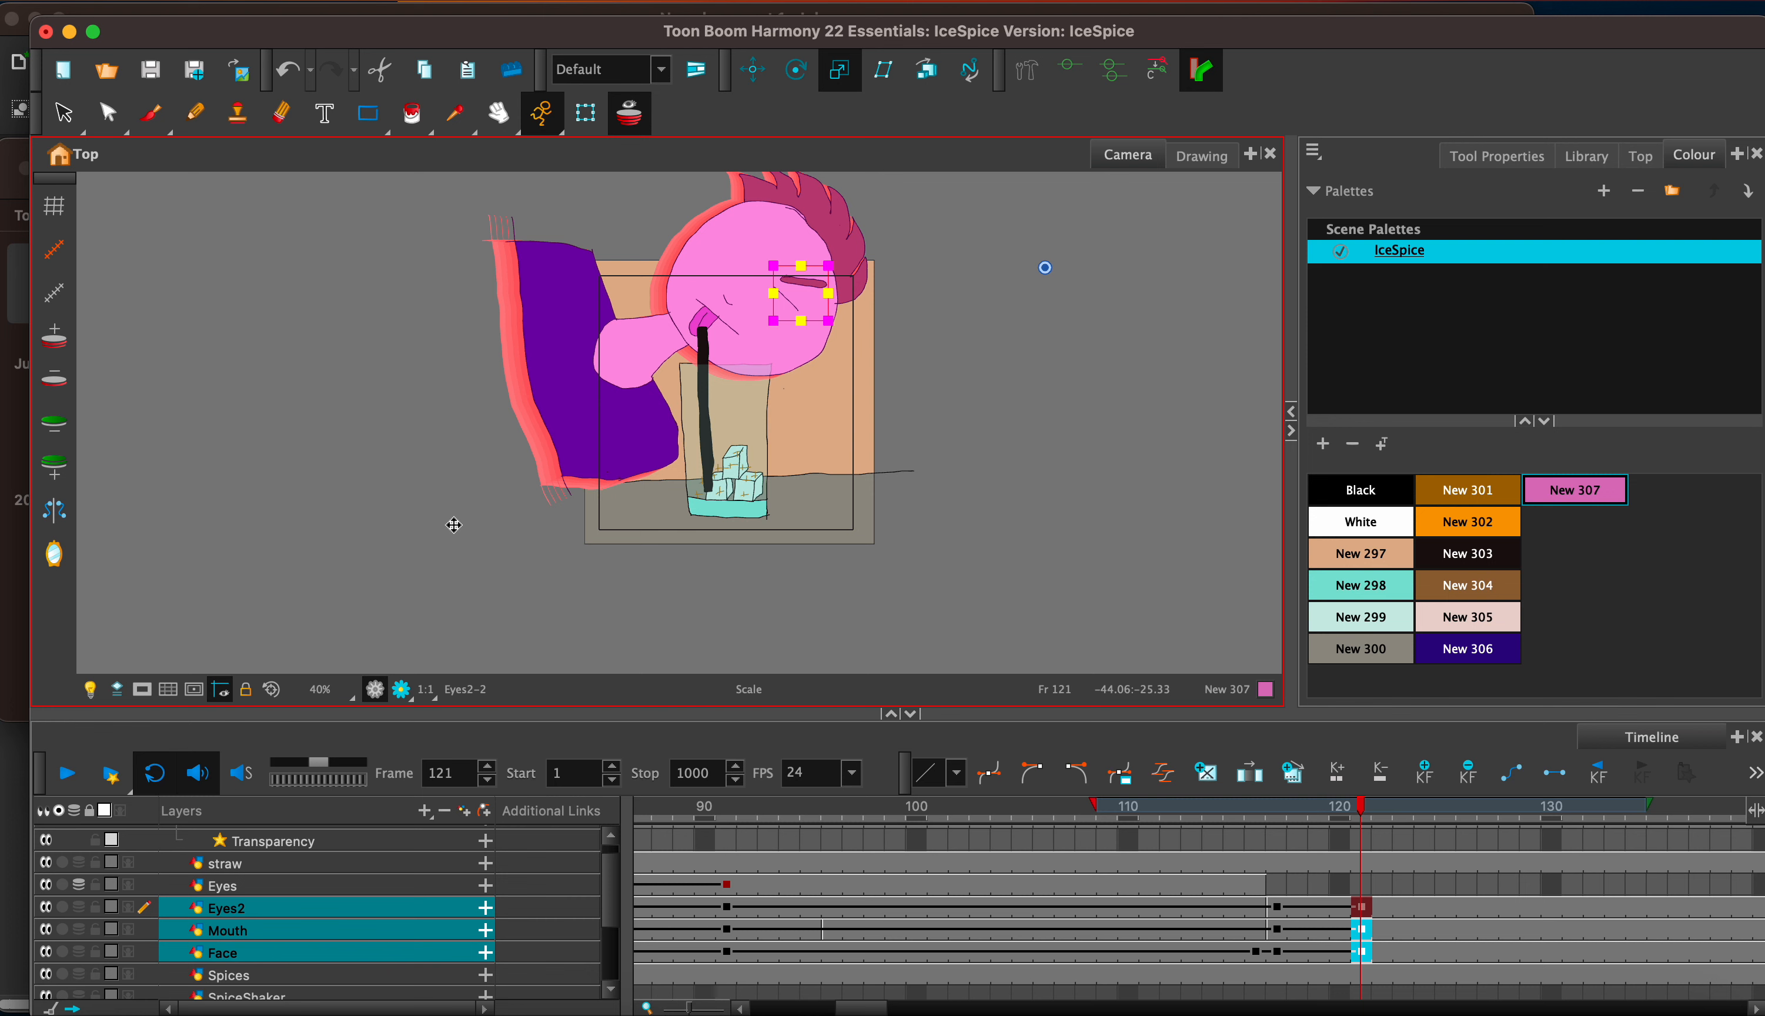
{"action": "scroll", "coordinate": [614, 880], "scroll_direction": "up", "scroll_amount": 1}
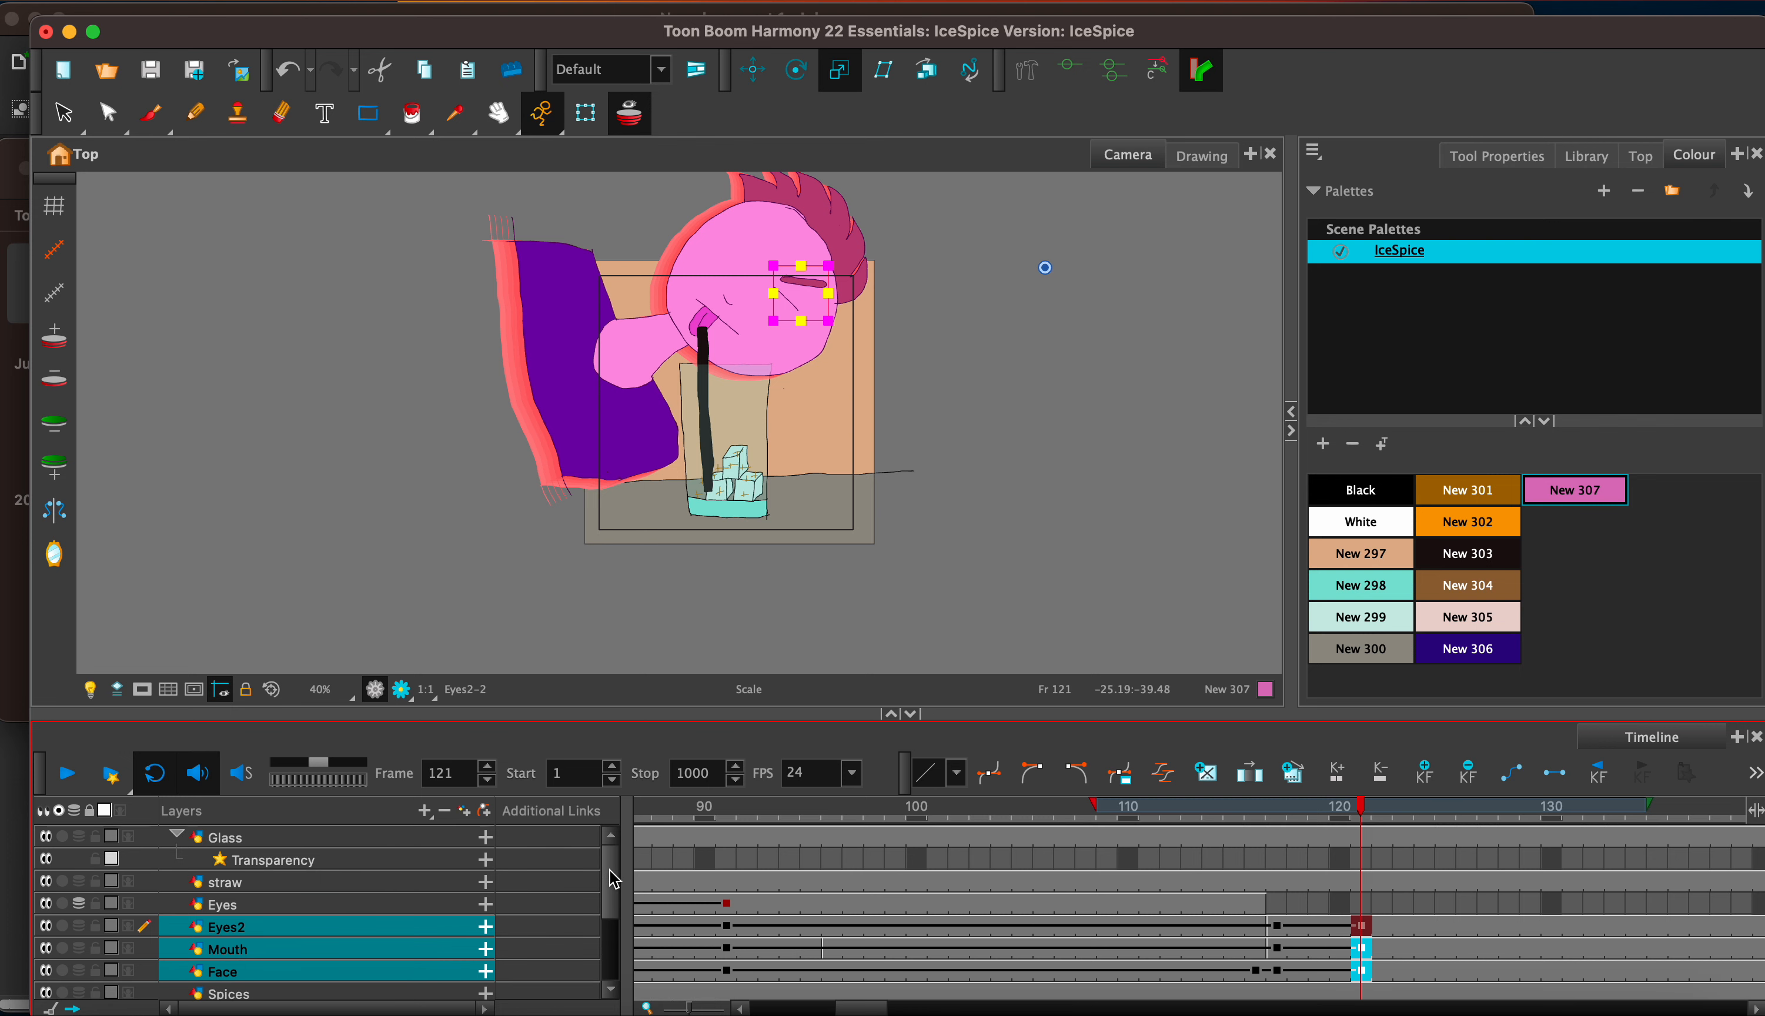
{"action": "left_click", "coordinate": [462, 811]}
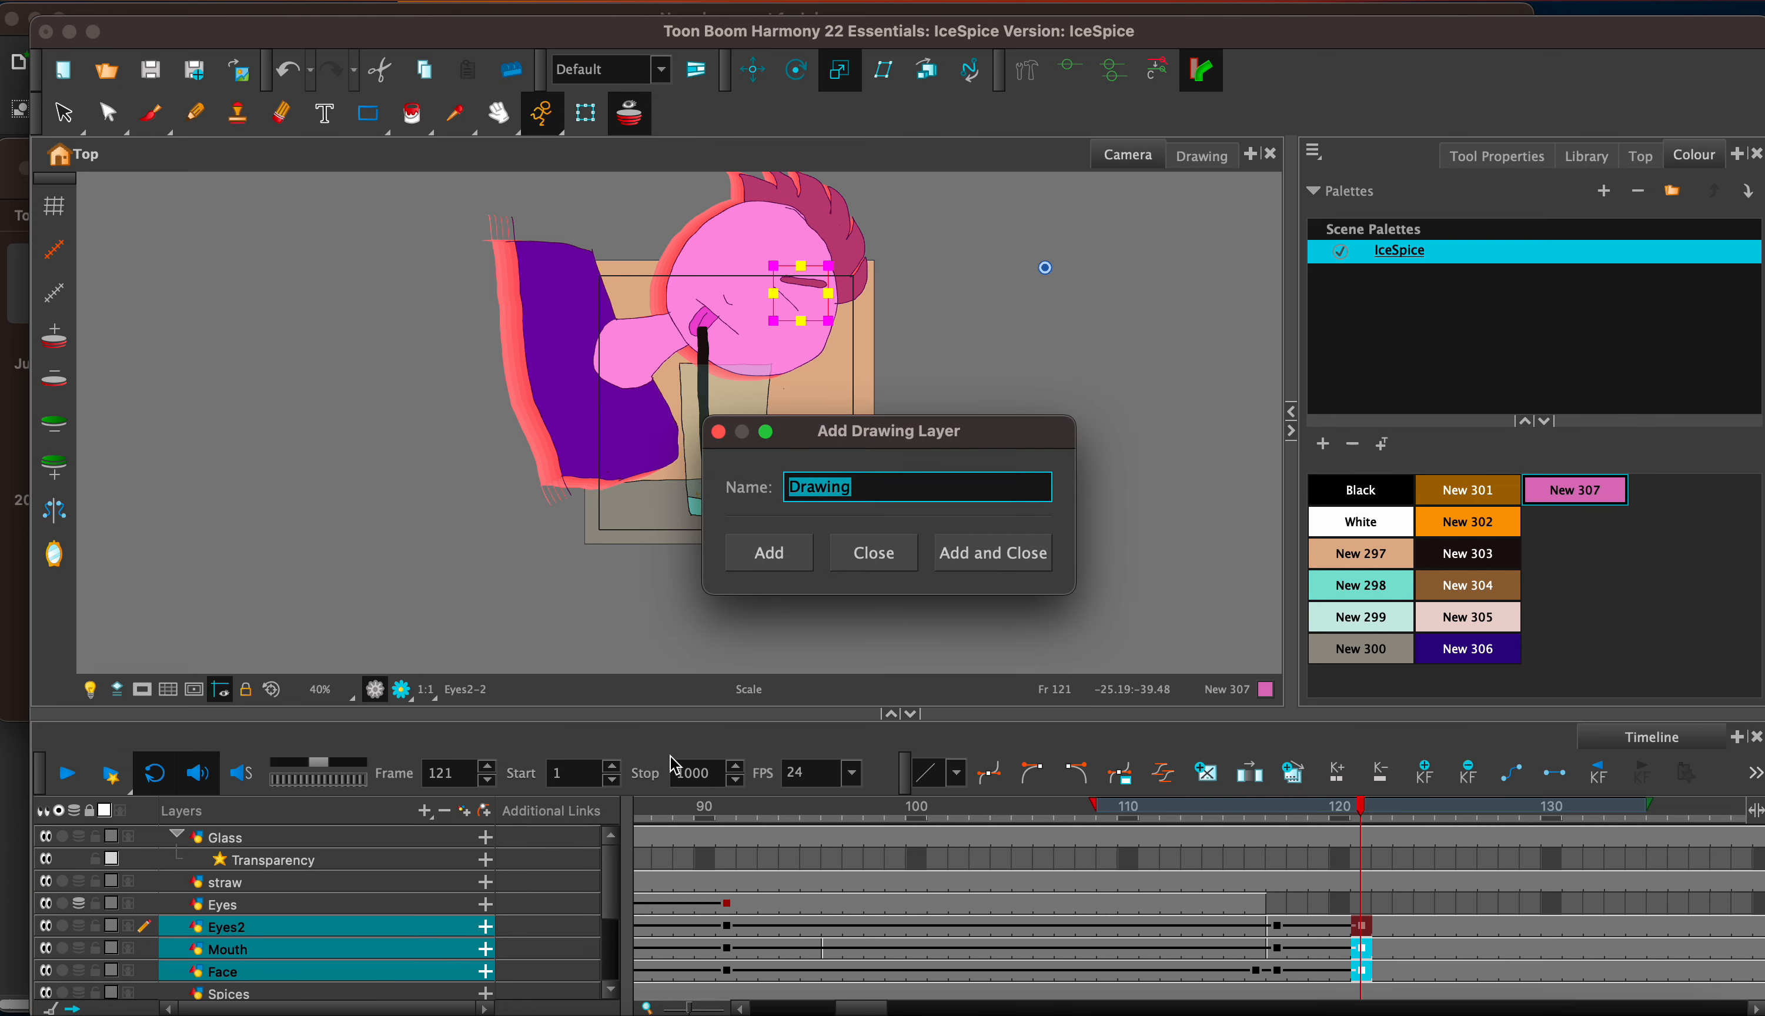
{"action": "type", "text": "Text"}
{"action": "key", "text": "Return"}
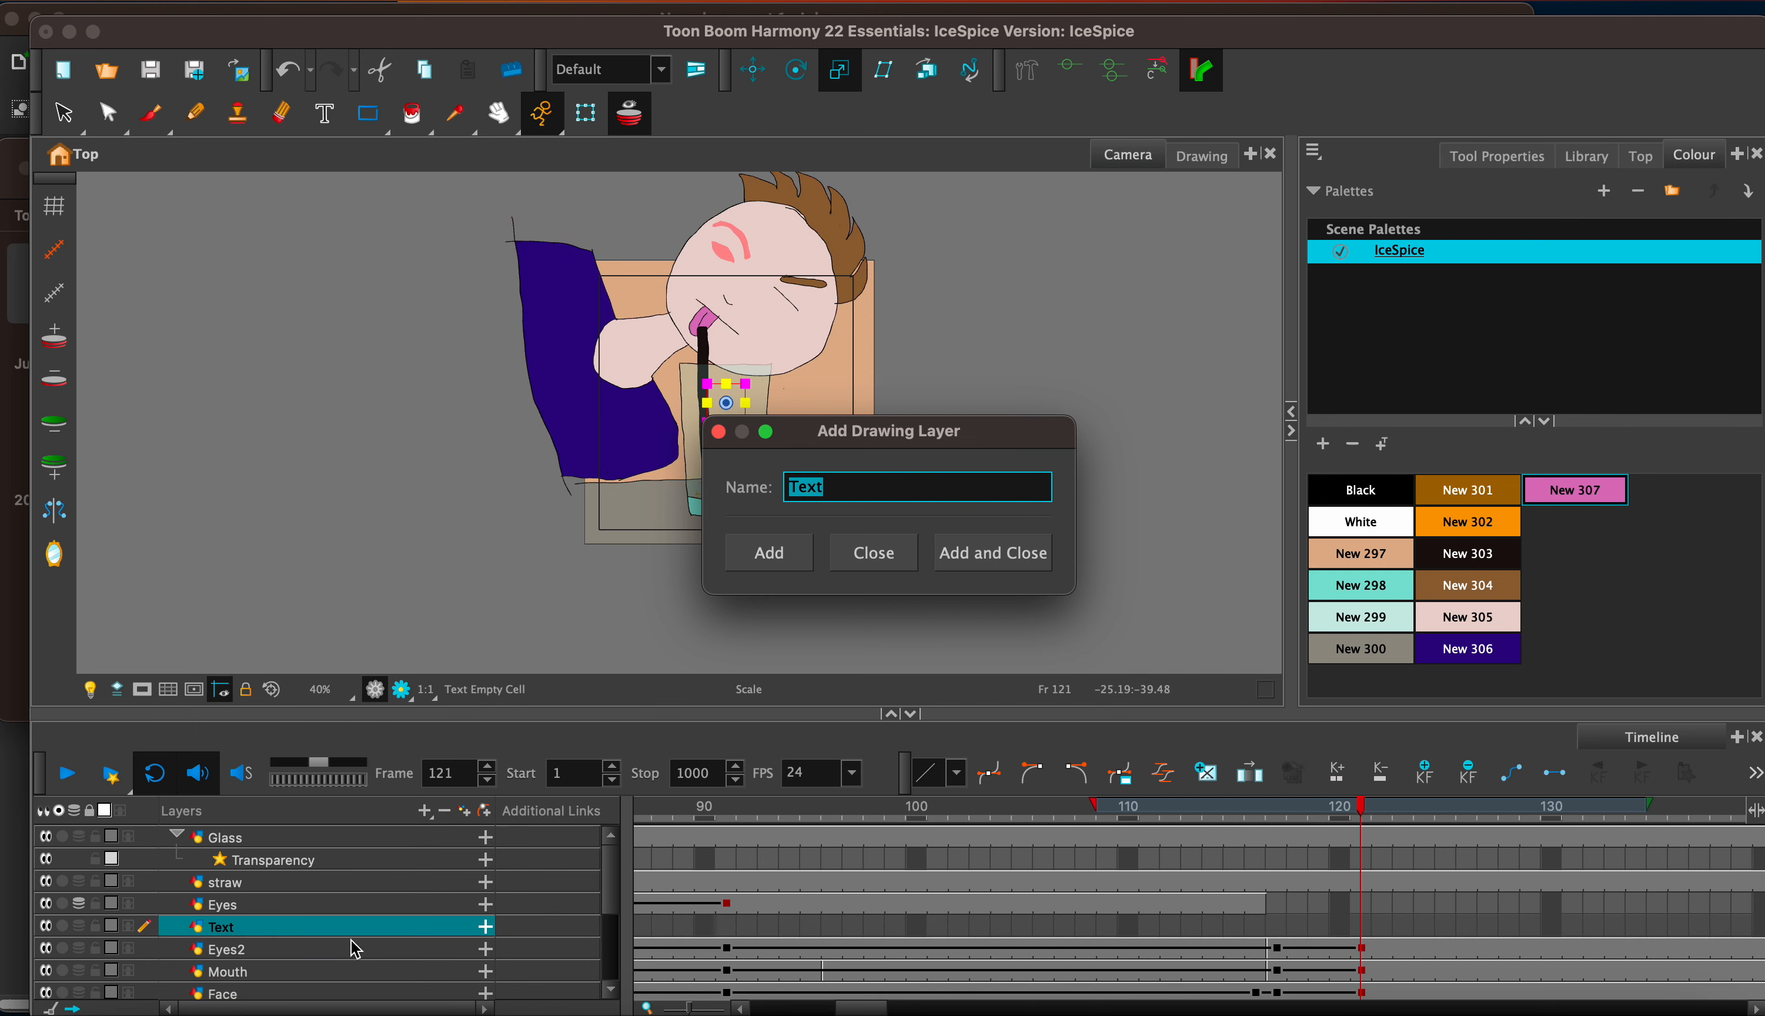
{"action": "key", "text": "Escape"}
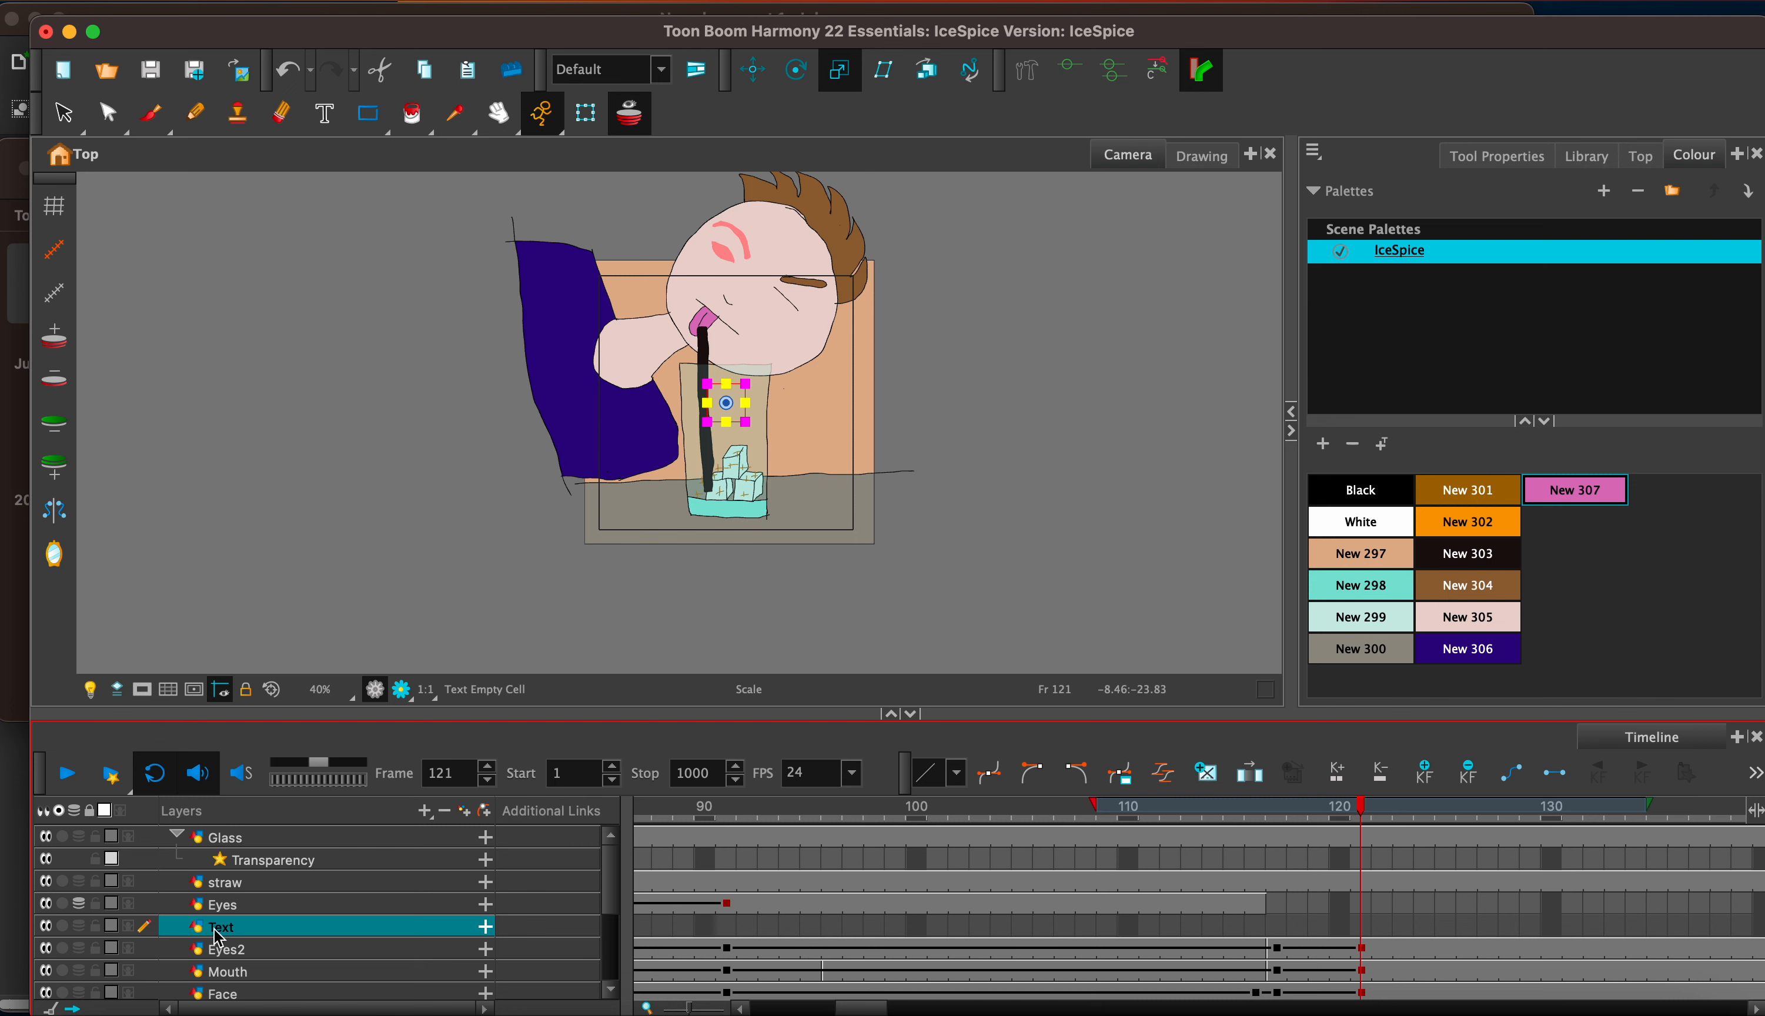
{"action": "left_click_drag", "start_coordinate": [220, 933], "coordinate": [230, 834]}
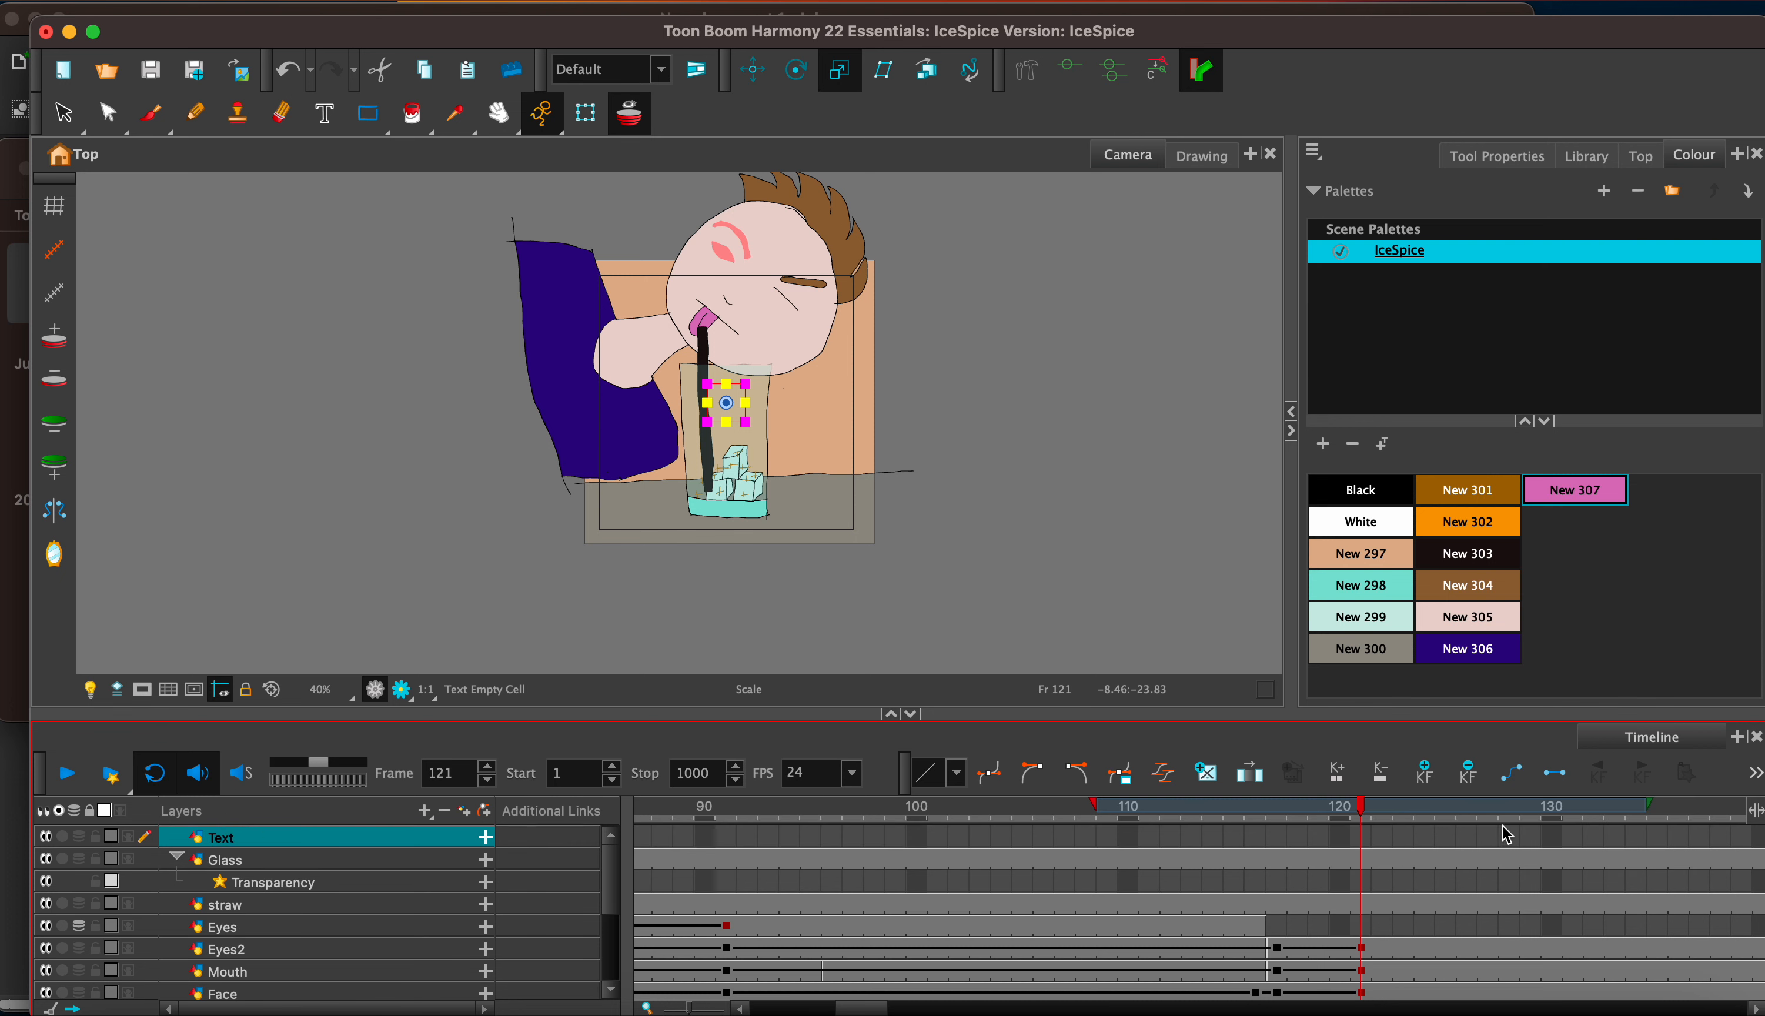
Step: Extend the tongue-out mouth drawing's exposure on the Mouth layer to frame 170, overwriting existing frames
{"action": "left_click", "coordinate": [1546, 834]}
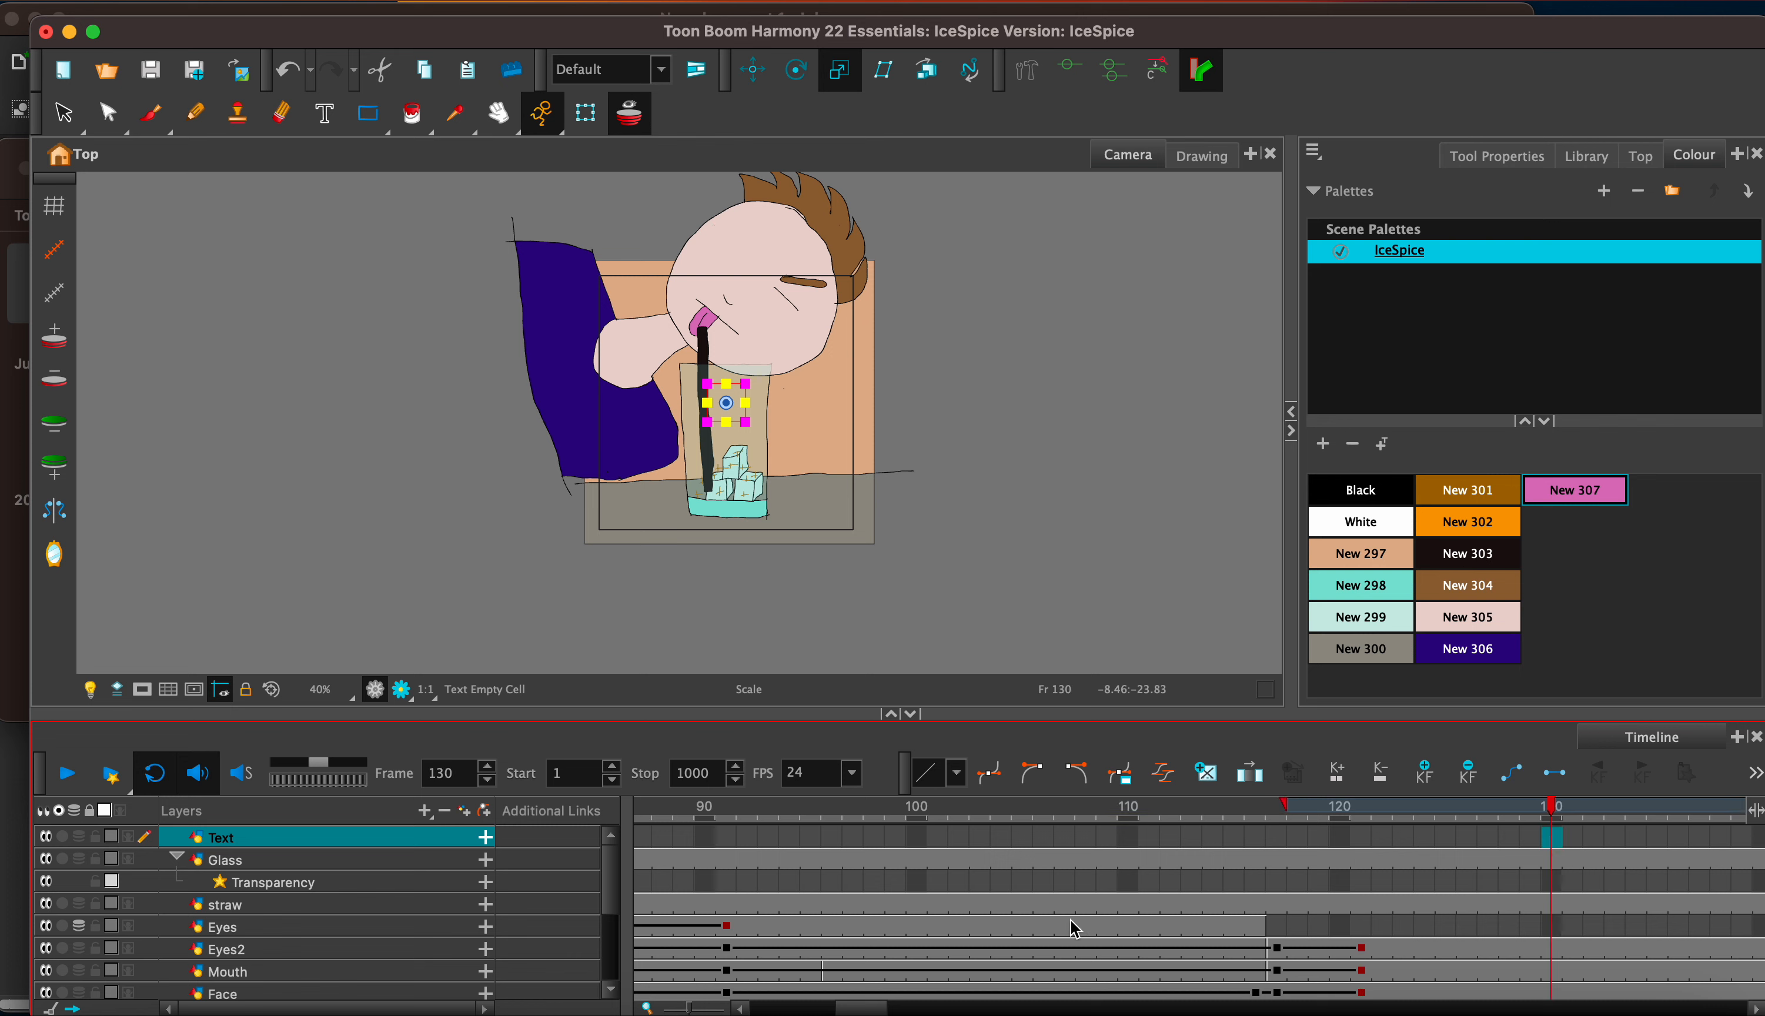
{"action": "scroll", "coordinate": [1048, 998], "scroll_direction": "right", "scroll_amount": 10}
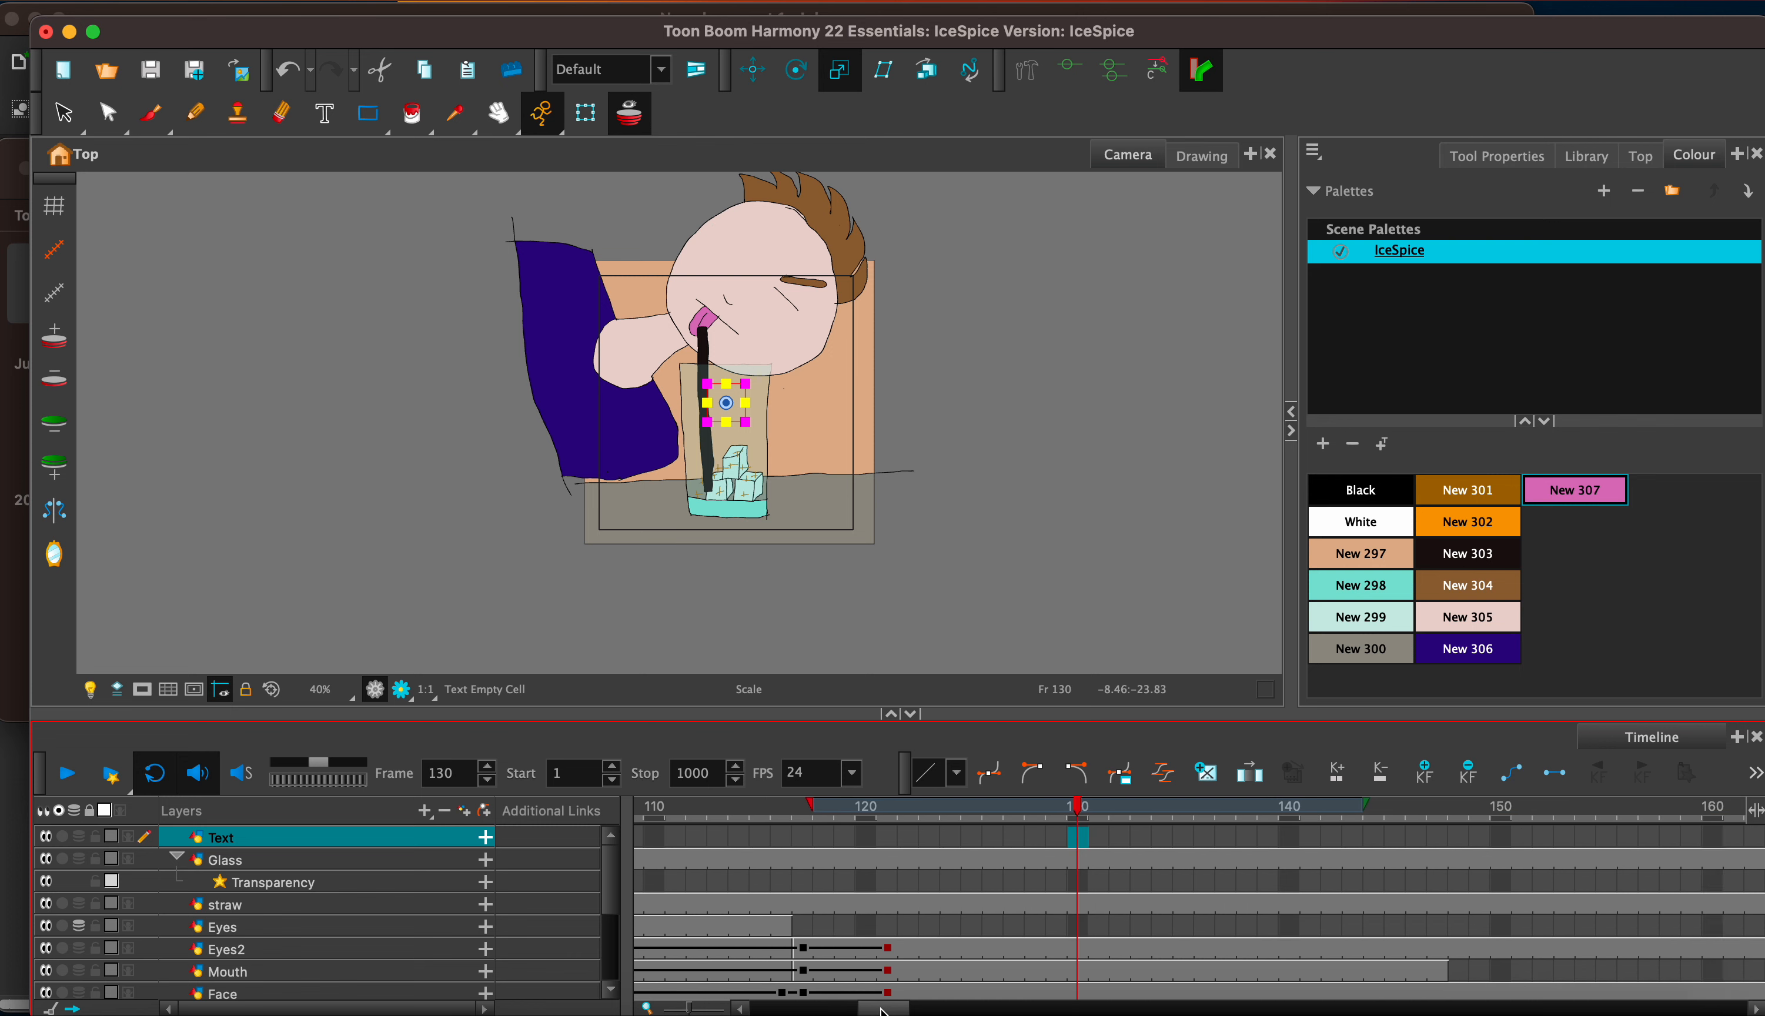
{"action": "left_click", "coordinate": [1336, 971]}
{"action": "key", "text": "F5"}
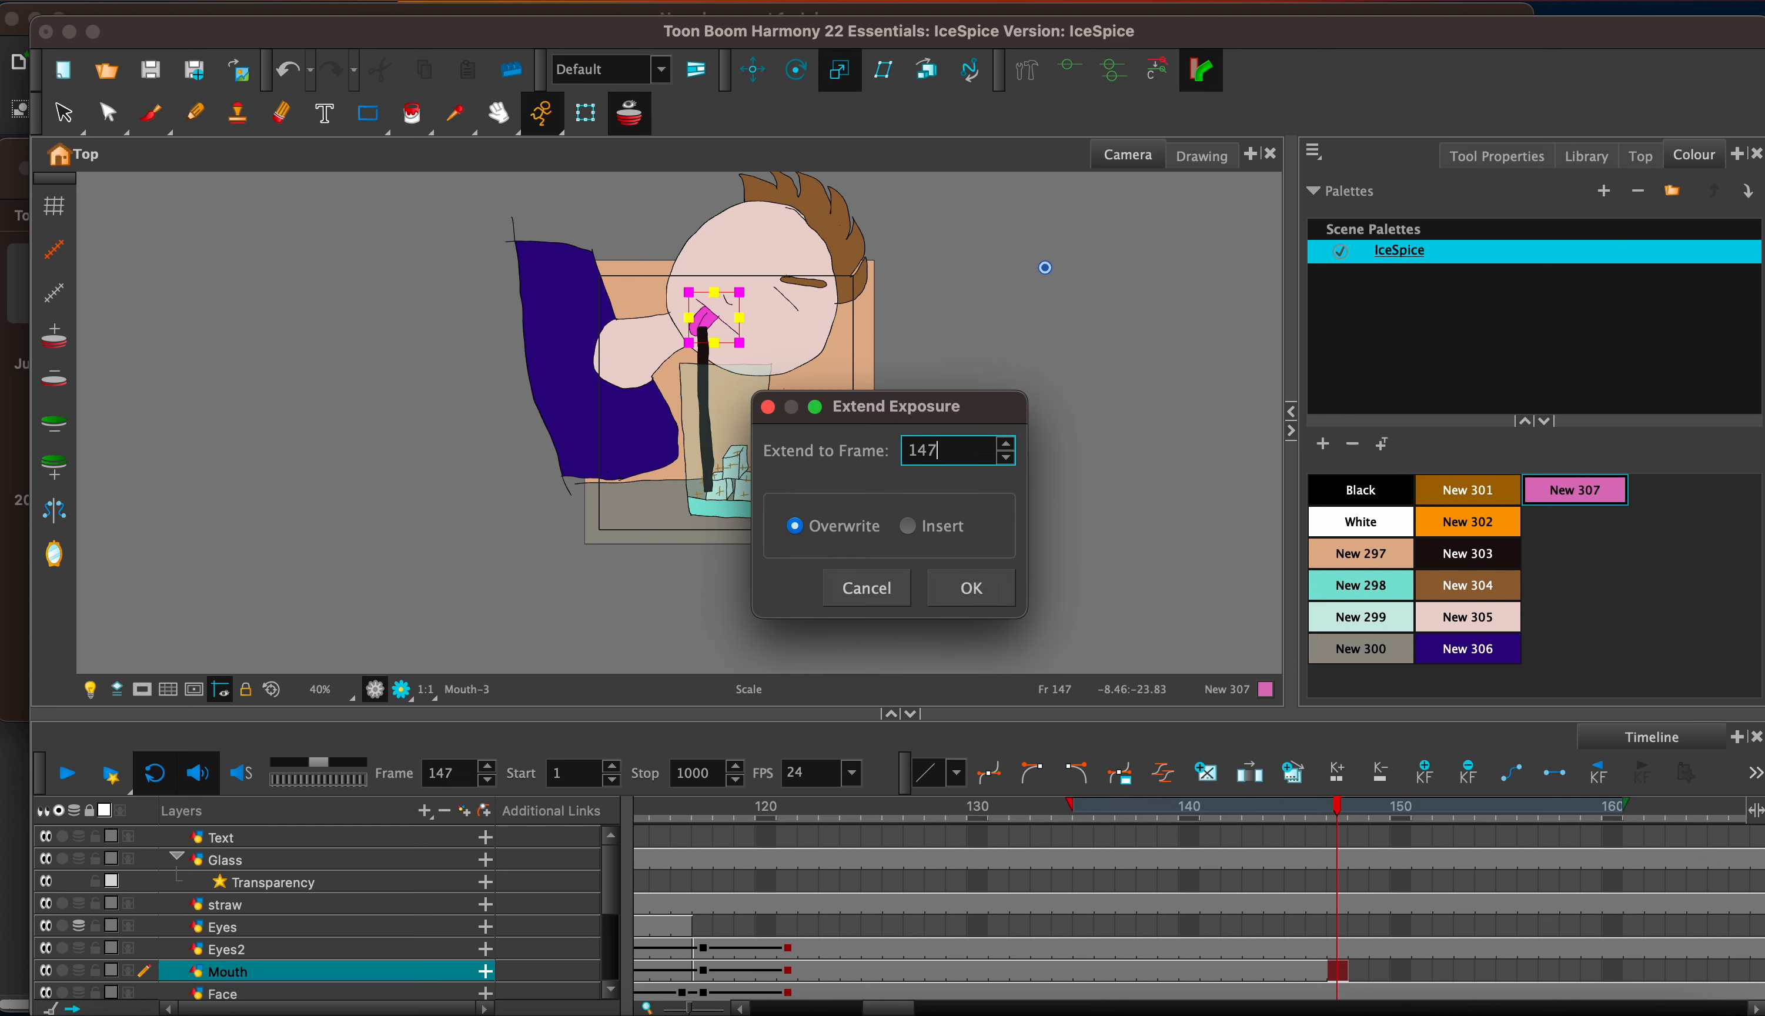
{"action": "type", "text": "170"}
{"action": "key", "text": "Return"}
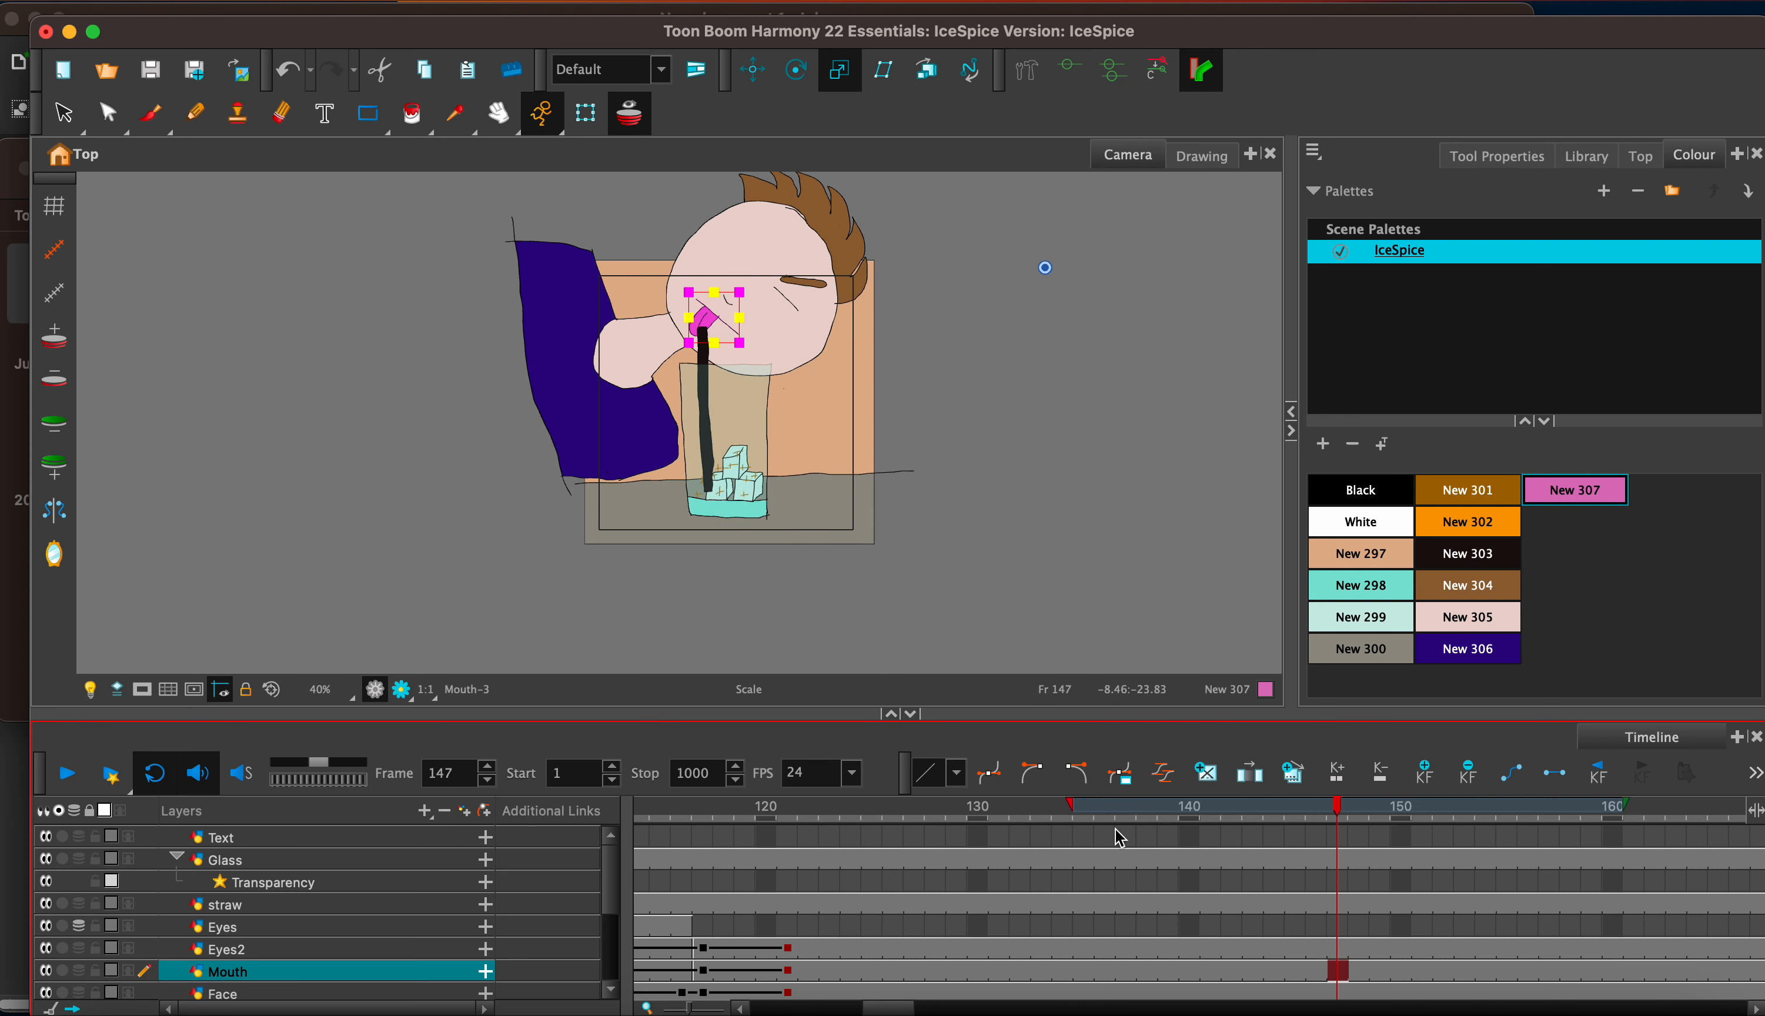
Step: Place a text box beside the glass on the Text layer at frame 130 and reduce the font size
{"action": "left_click", "coordinate": [979, 837]}
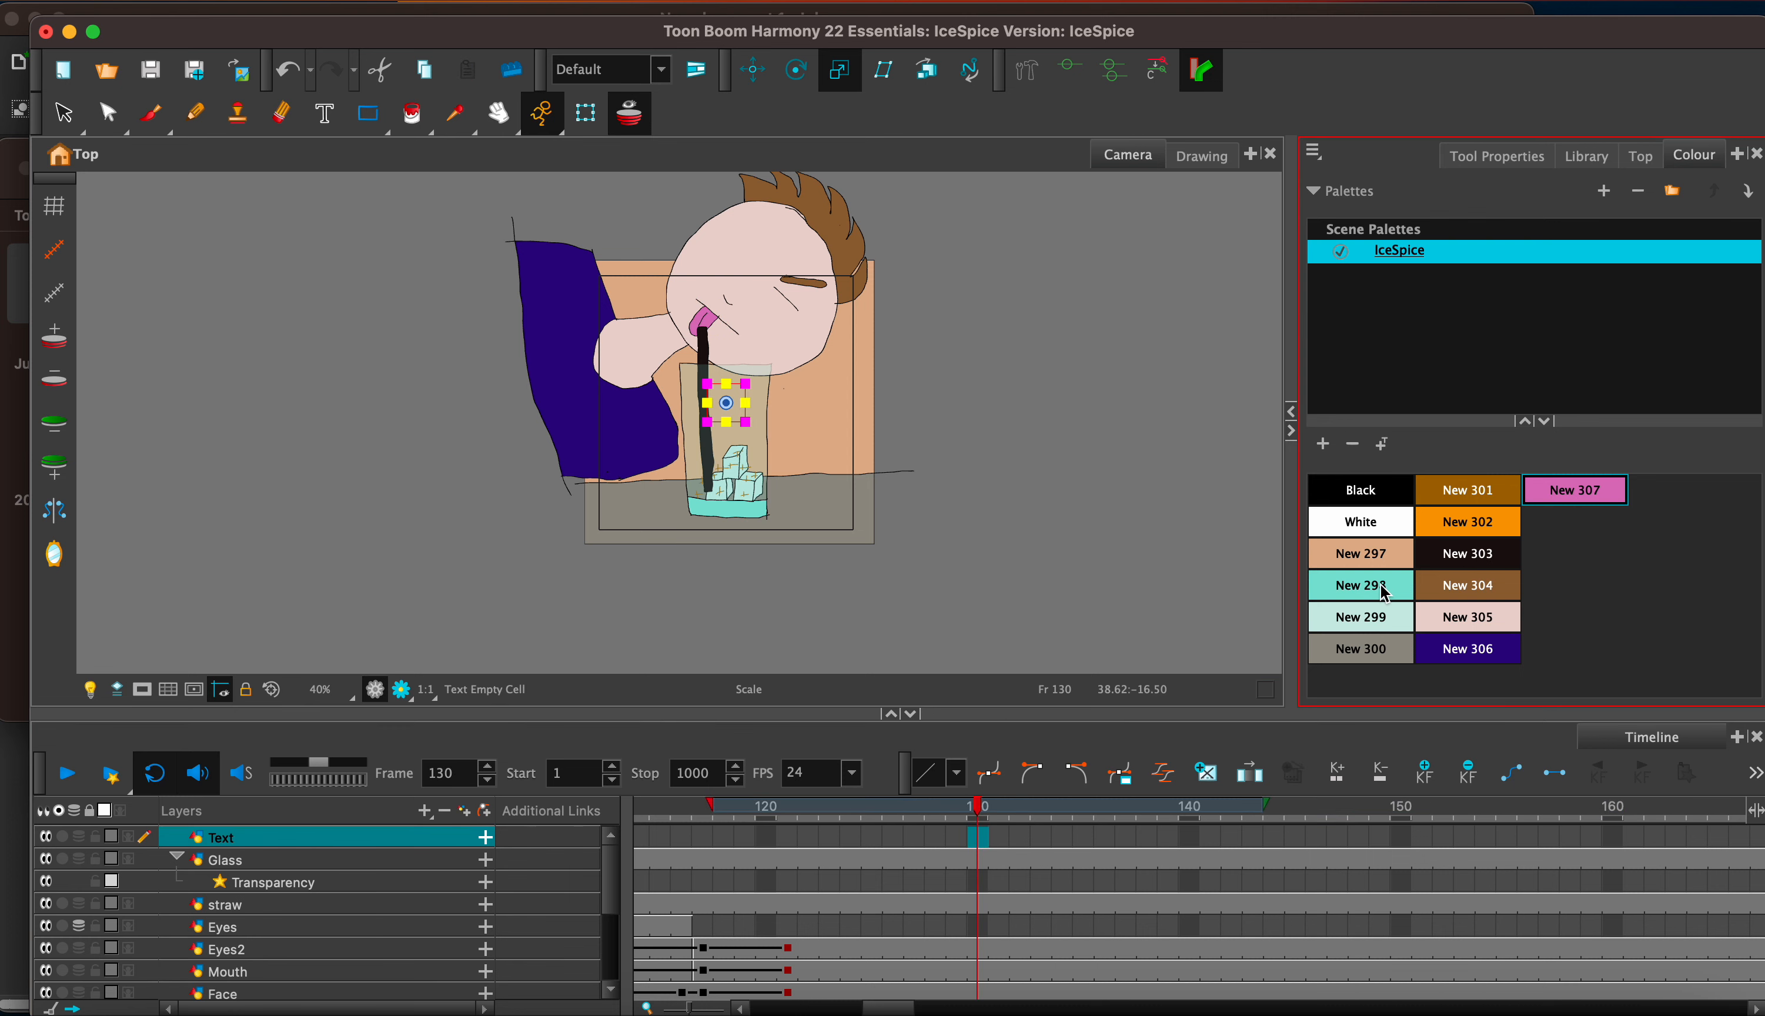
{"action": "left_click", "coordinate": [325, 129]}
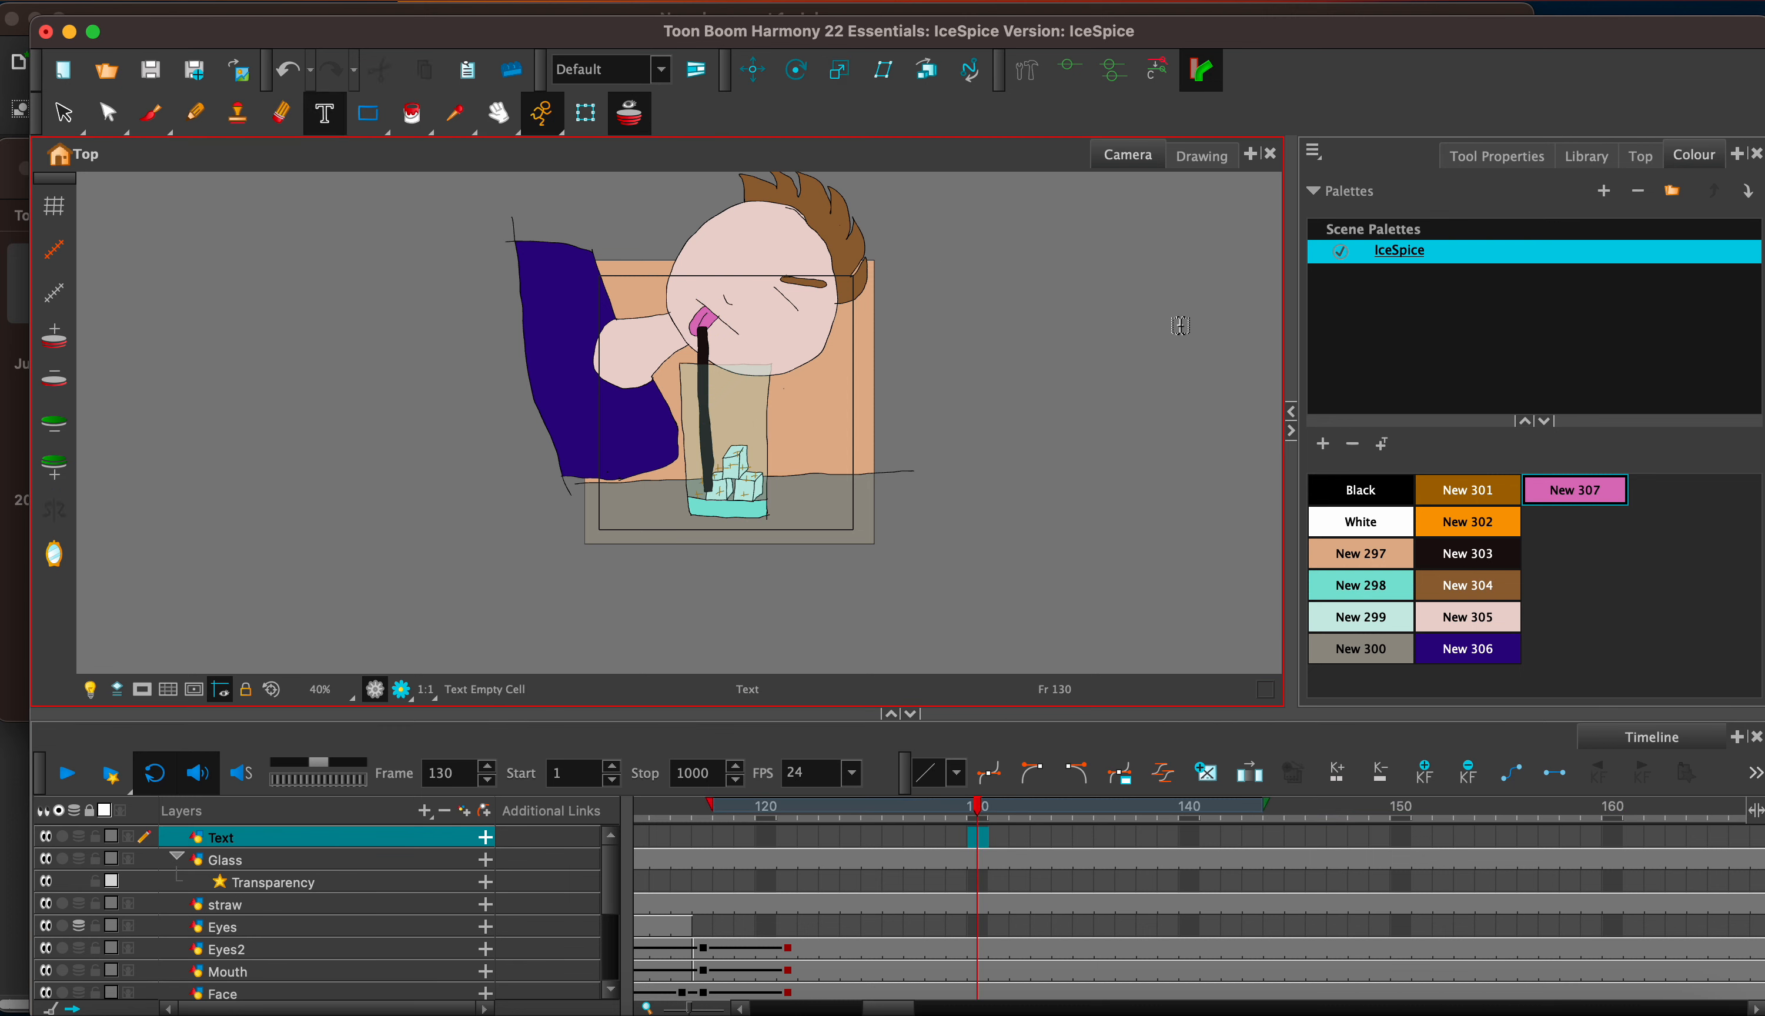
{"action": "left_click", "coordinate": [1497, 160]}
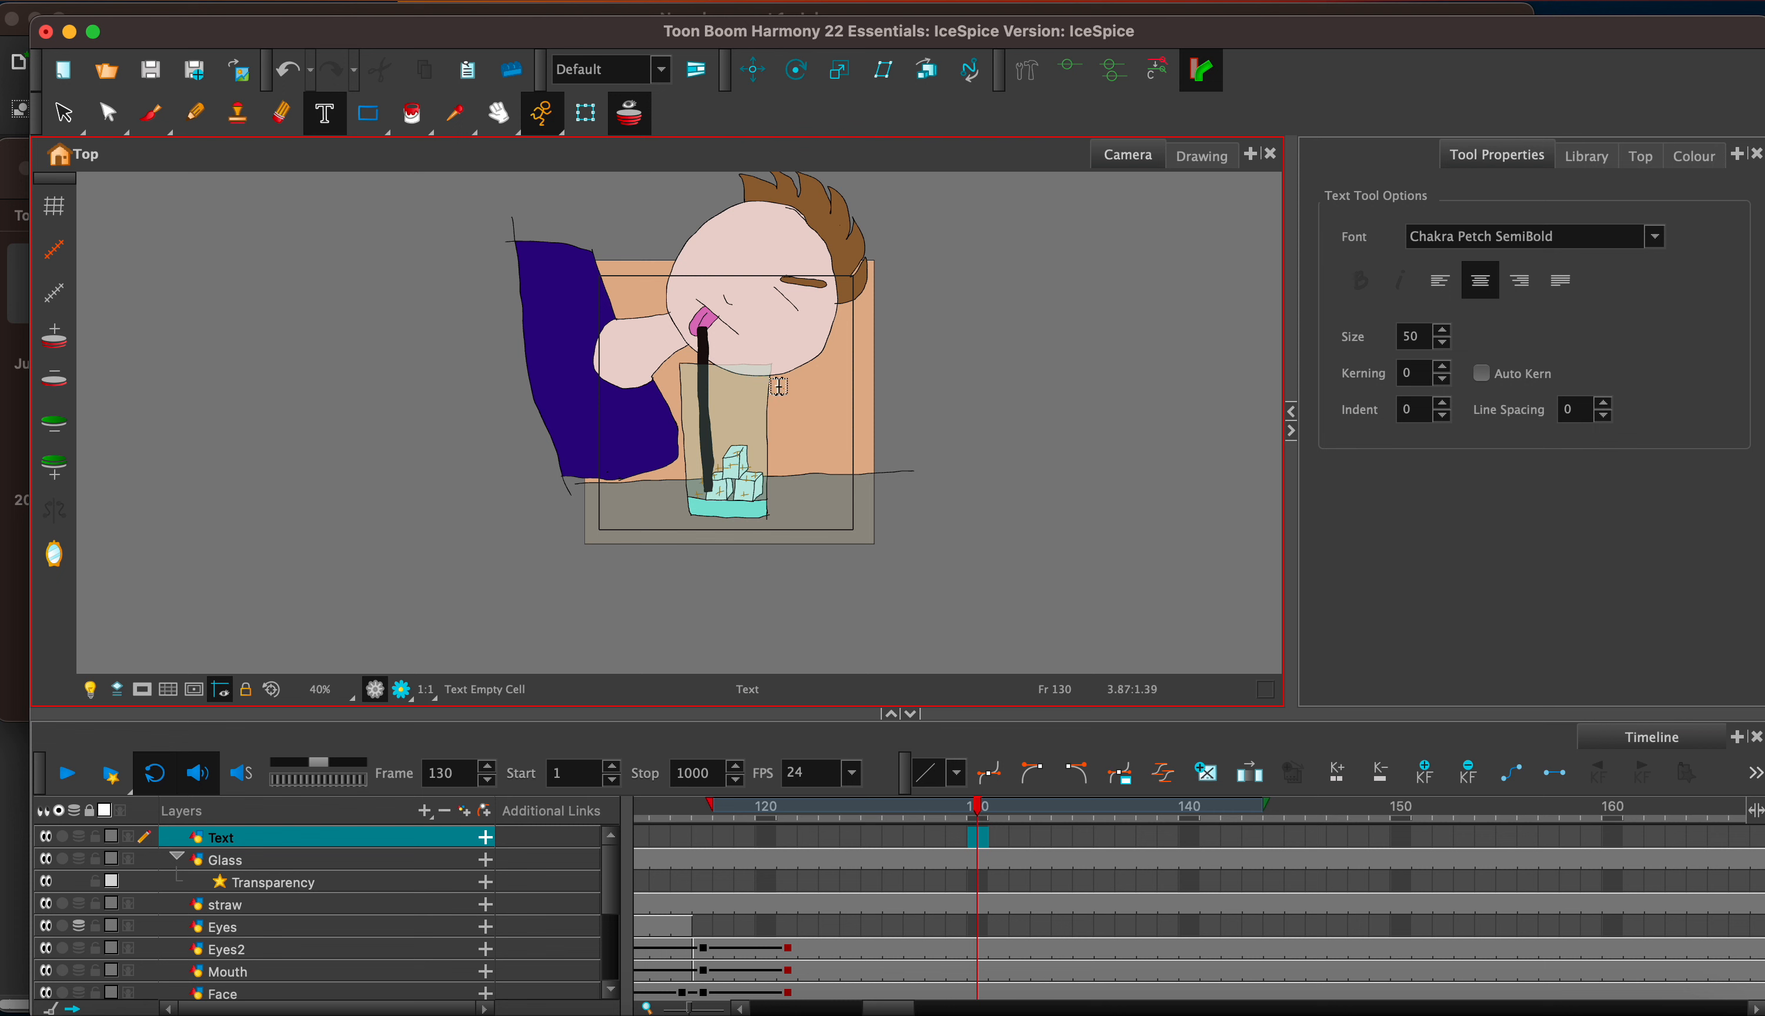
{"action": "left_click_drag", "start_coordinate": [782, 387], "coordinate": [836, 390]}
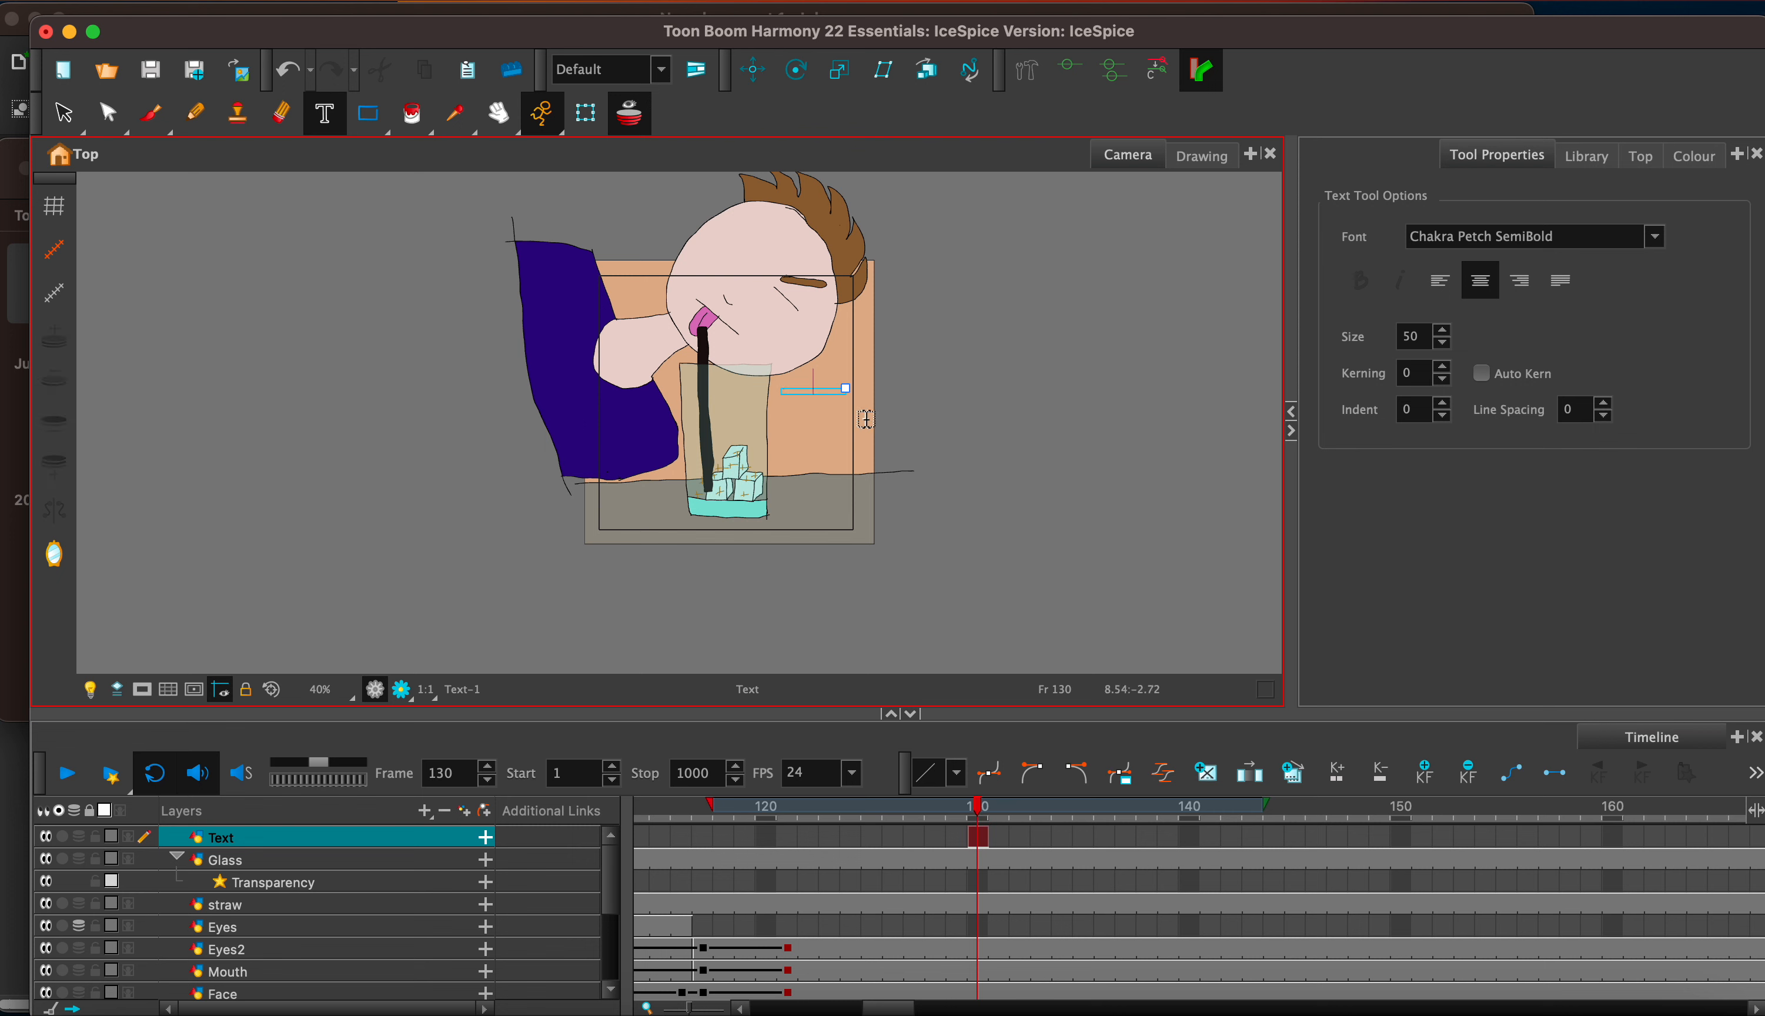
{"action": "left_click", "coordinate": [1411, 335]}
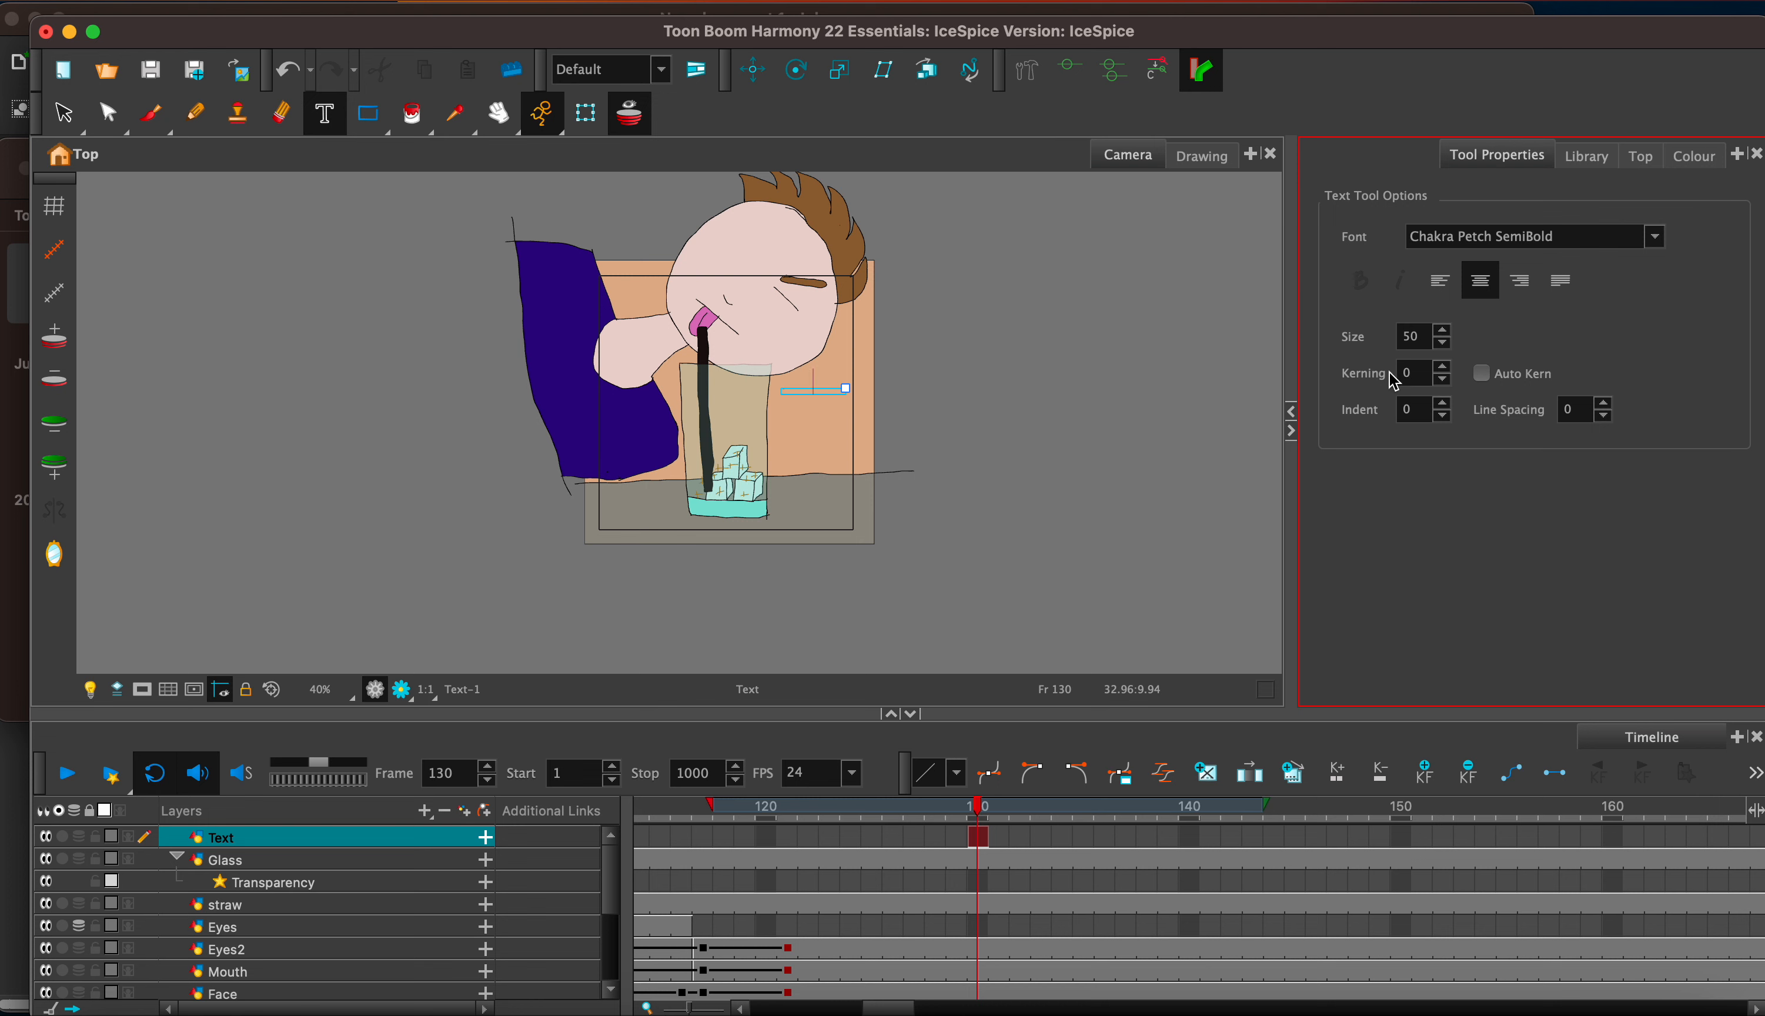
{"action": "left_click", "coordinate": [1415, 335]}
{"action": "key", "text": "BackSpace"}
{"action": "type", "text": "3"}
Step: Pick the dark colour New 303 and enter "Ice Spice" in the text box
{"action": "left_click", "coordinate": [1682, 172]}
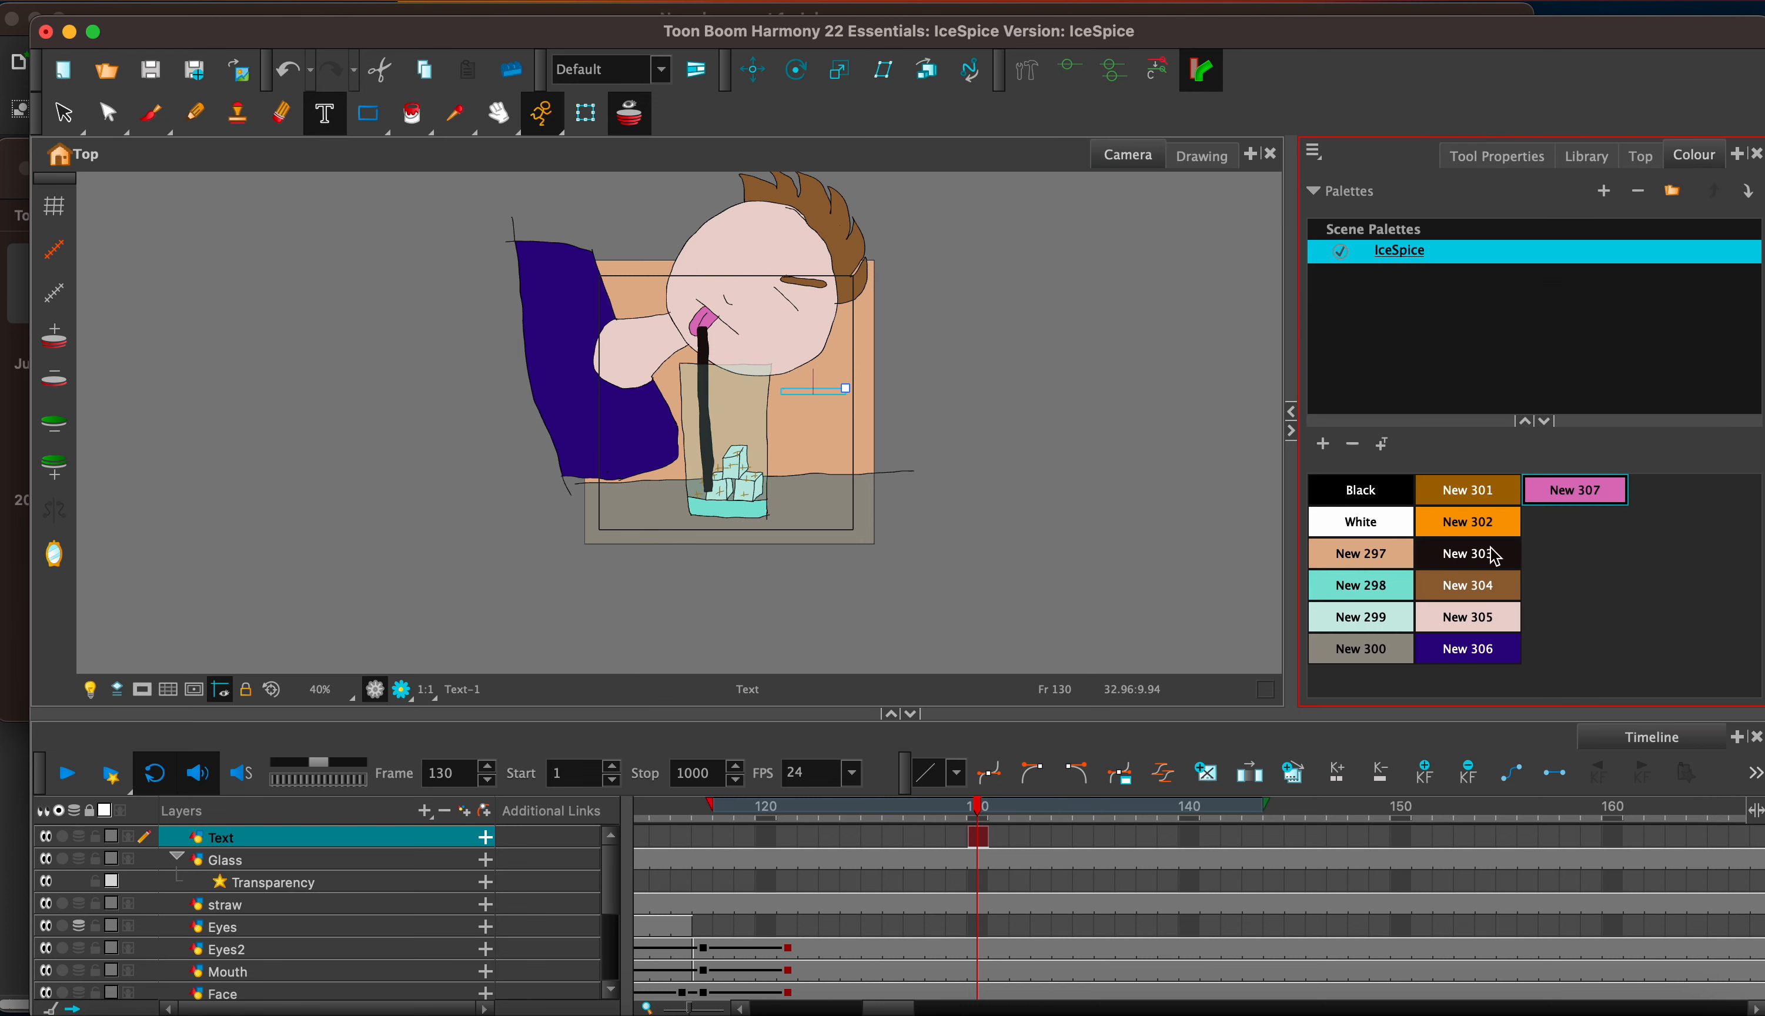
{"action": "left_click", "coordinate": [1474, 562]}
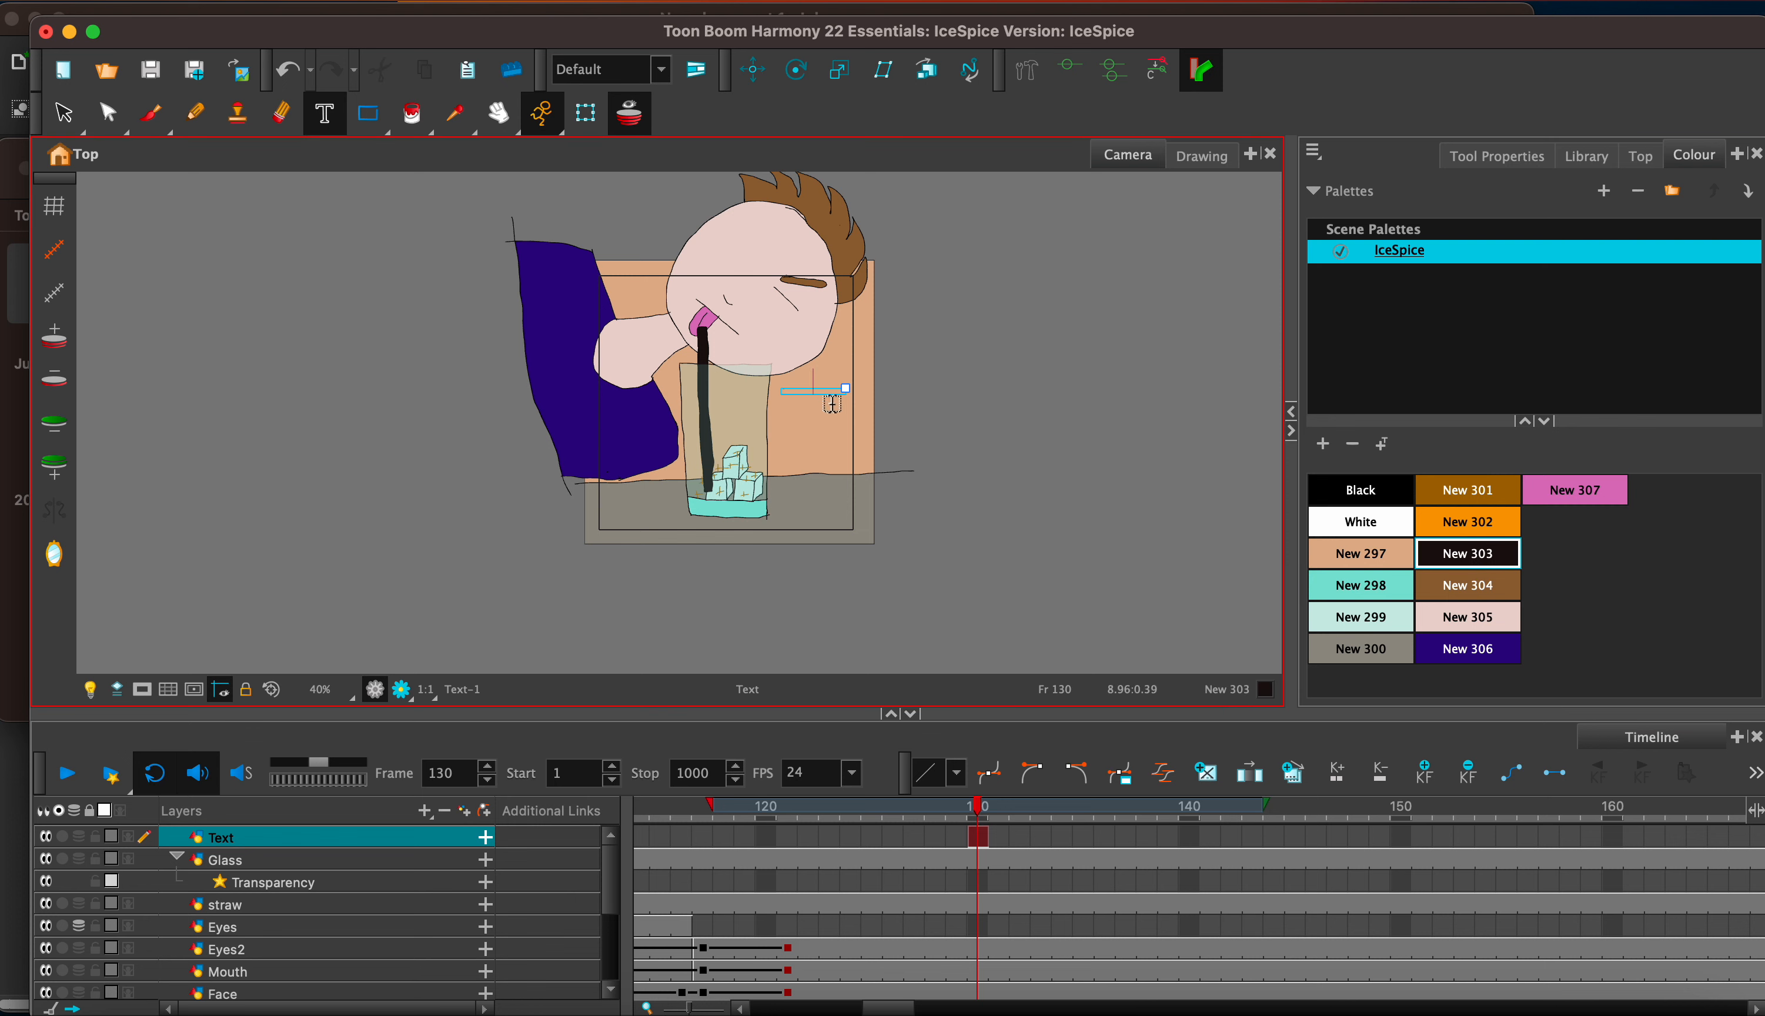
{"action": "type", "text": "Ice Spice..."}
{"action": "key", "text": "BackSpace"}
{"action": "key", "text": "BackSpace"}
{"action": "key", "text": "BackSpace"}
Step: Extend the "Ice Spice" text's exposure from frame 130 to frame 200
{"action": "left_click", "coordinate": [979, 841]}
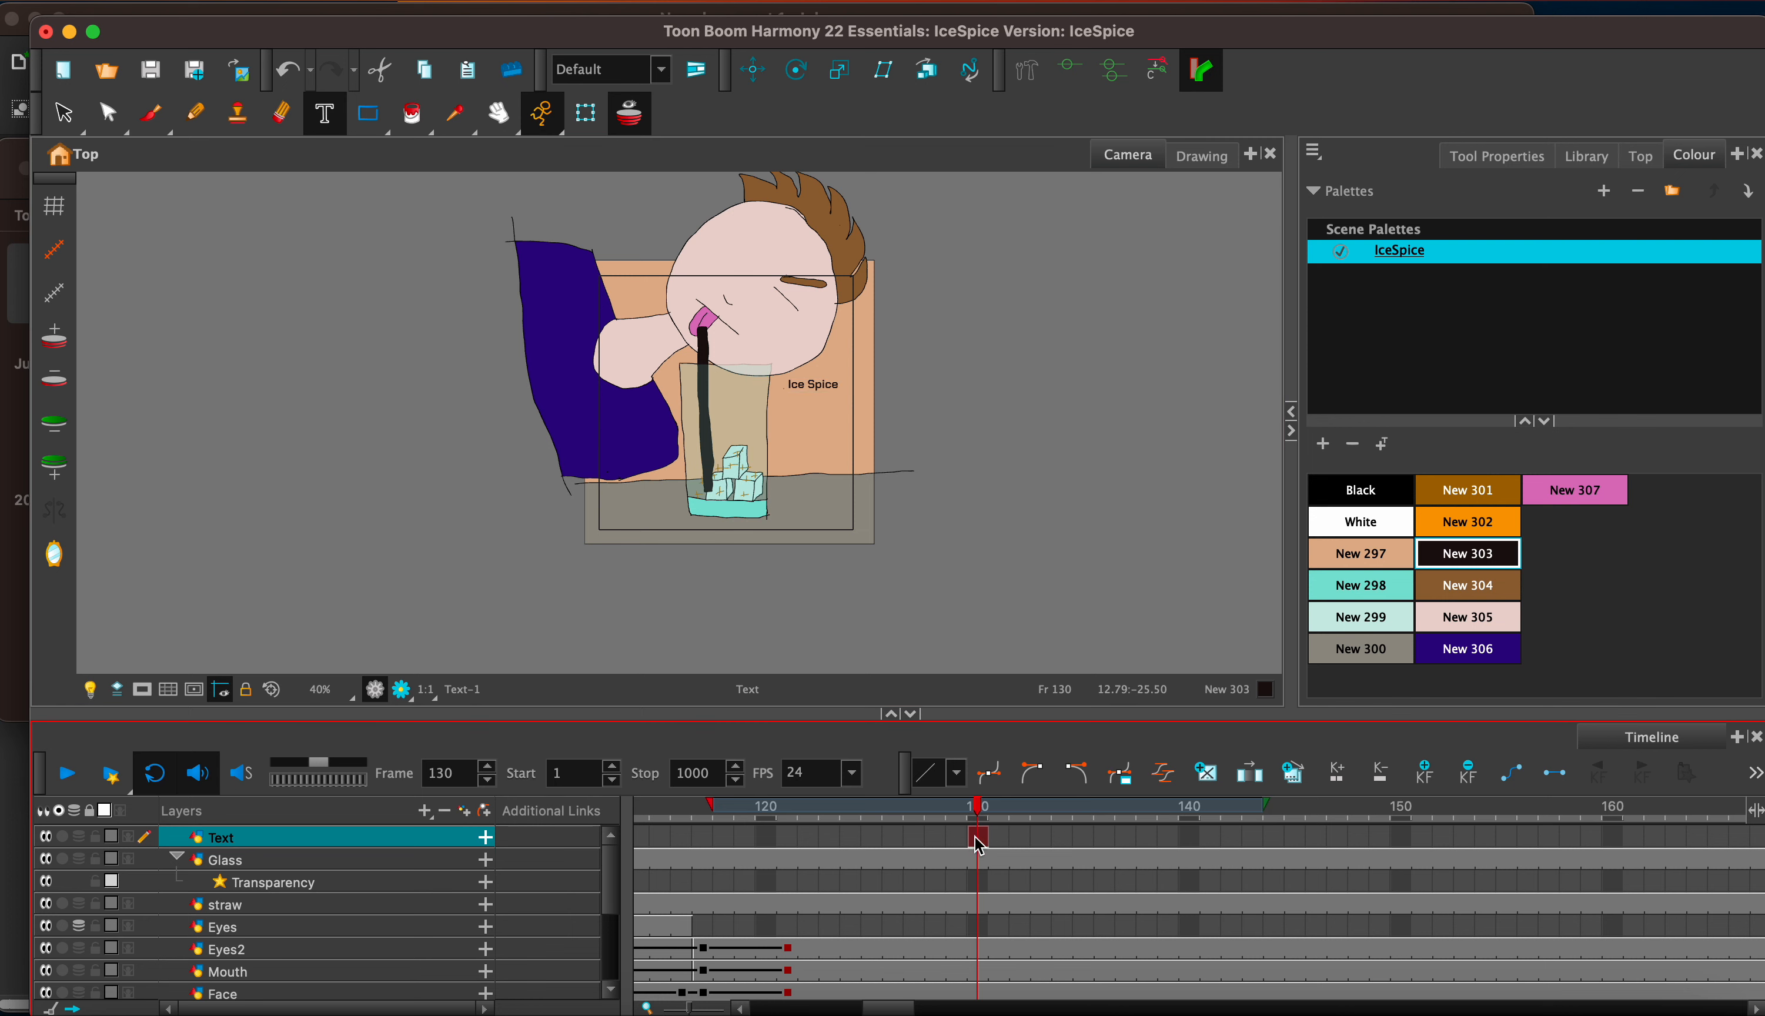
{"action": "key", "text": "F5"}
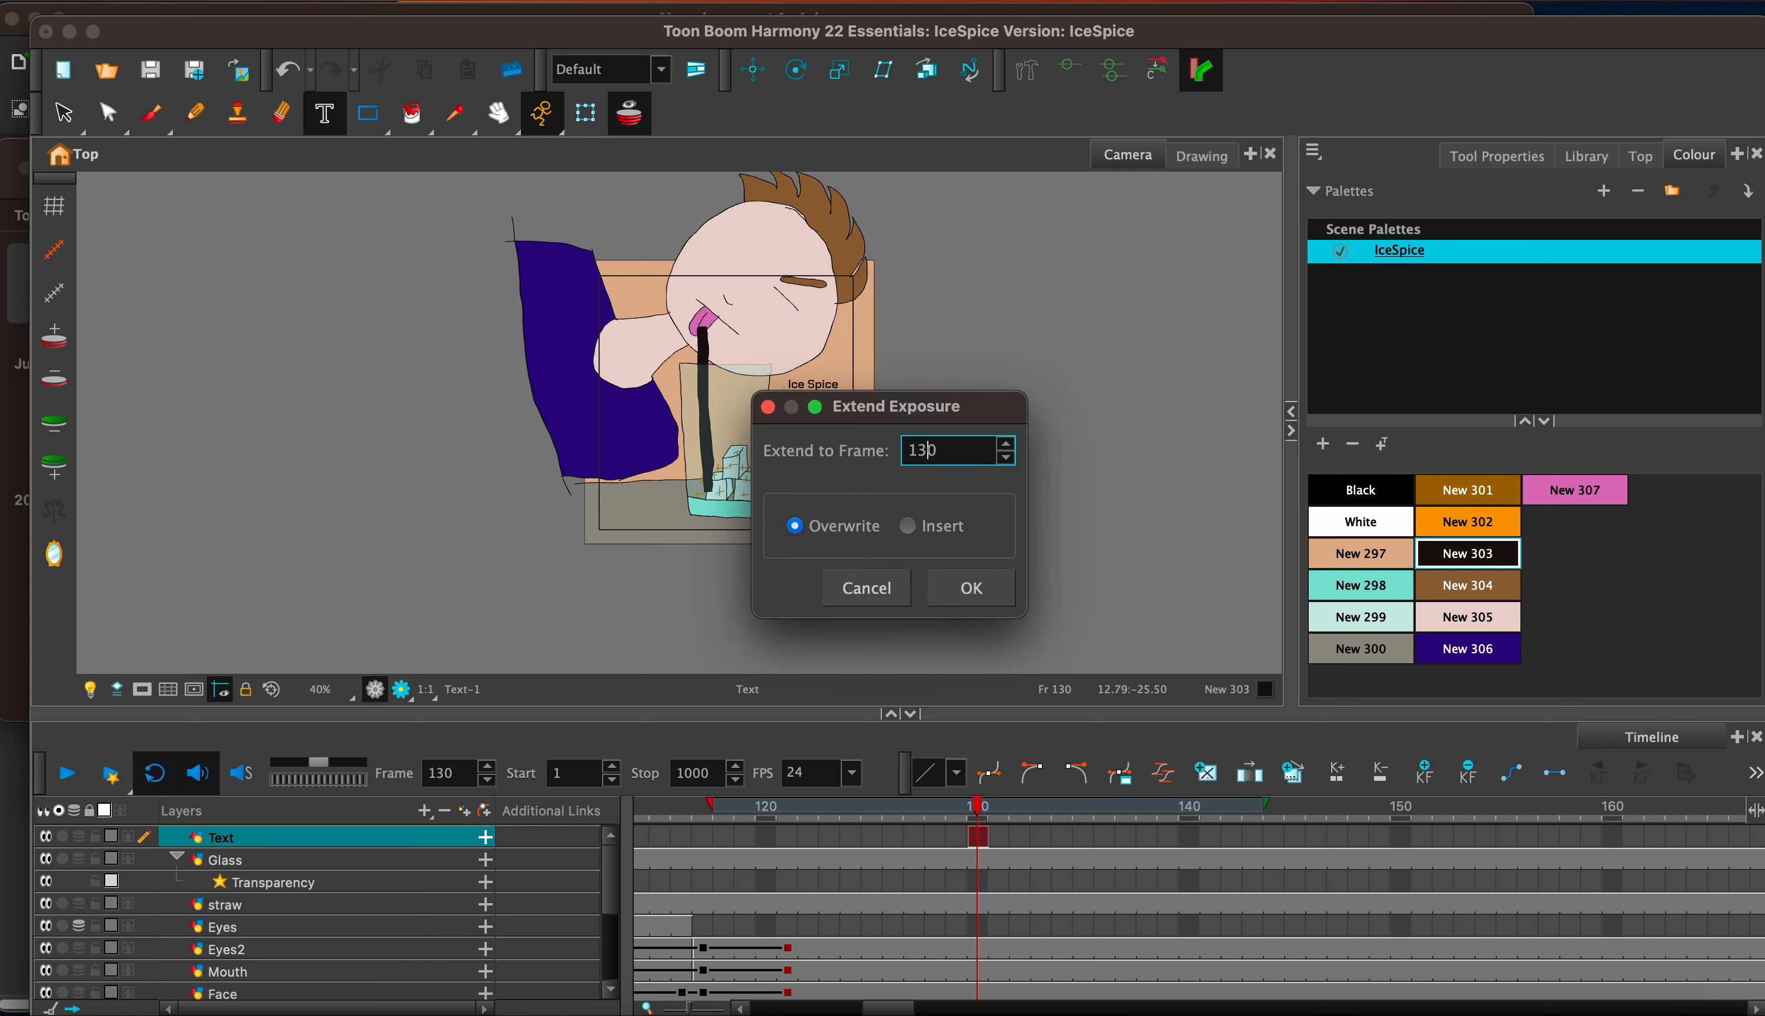
{"action": "type", "text": "200"}
{"action": "key", "text": "Return"}
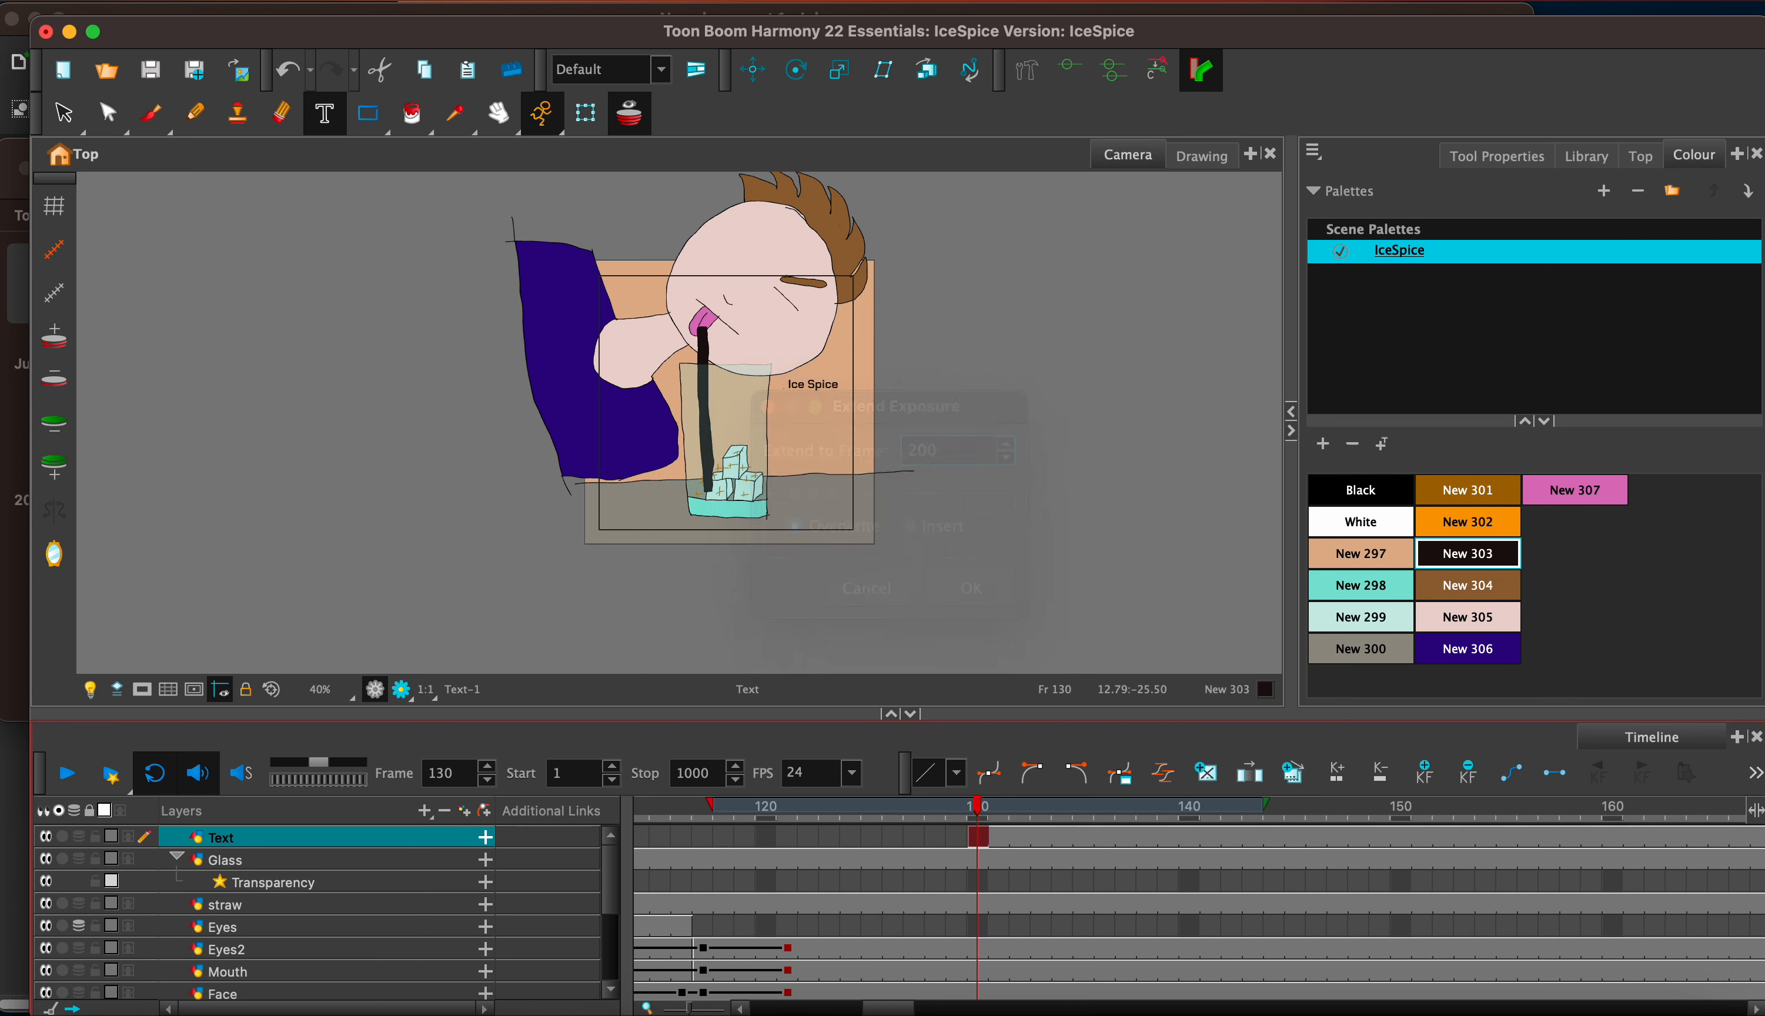
Step: Add another drawing layer named Text2 above the Text layer
{"action": "left_click", "coordinate": [464, 812]}
{"action": "type", "text": "Text"}
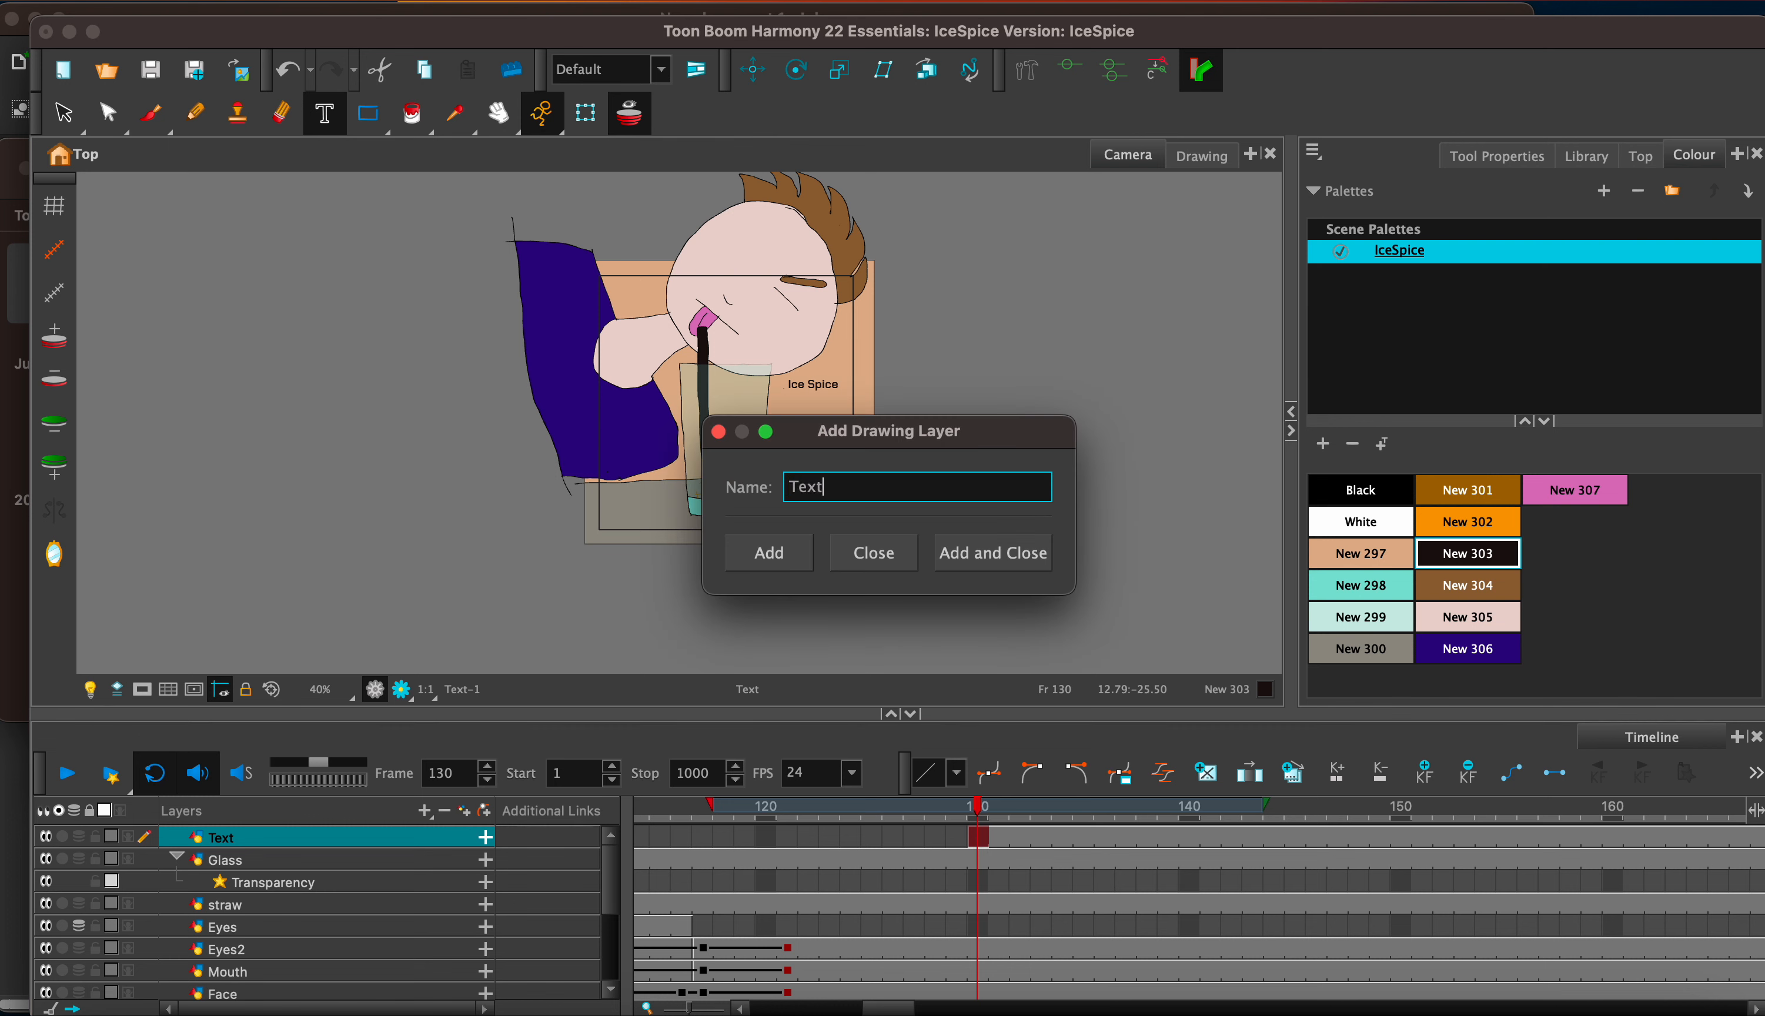
{"action": "type", "text": "2"}
{"action": "key", "text": "Return"}
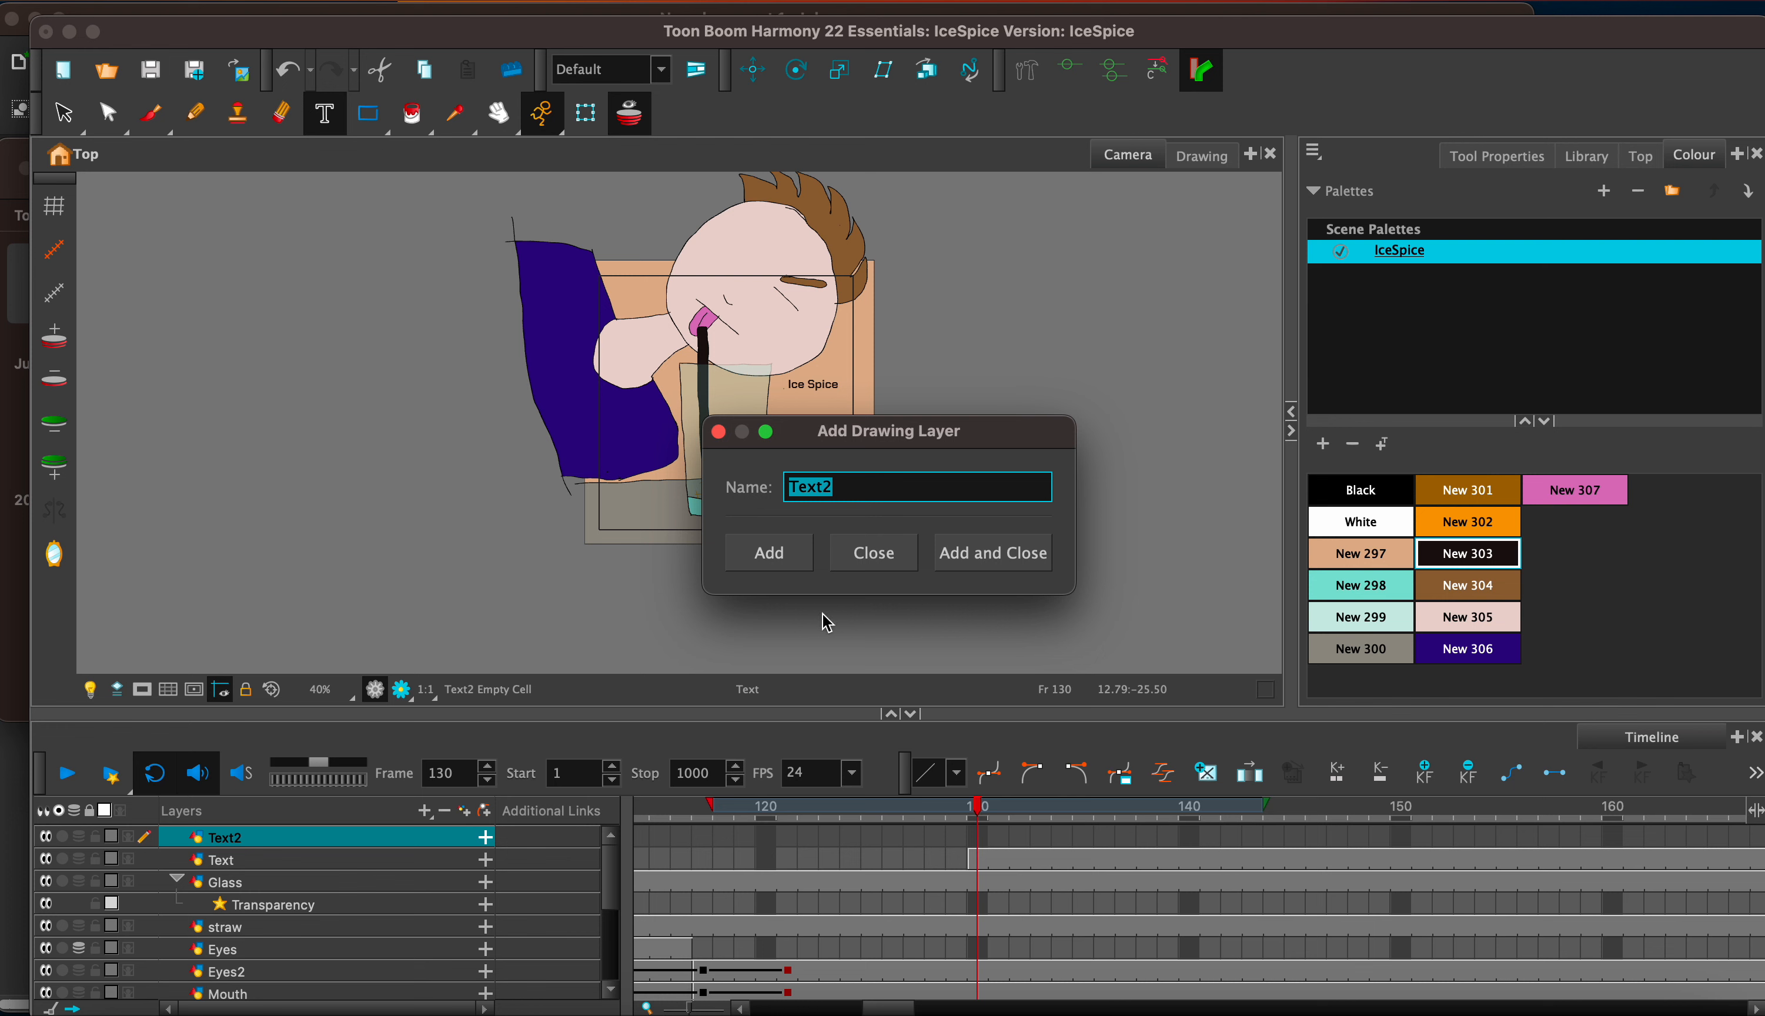
{"action": "left_click", "coordinate": [718, 432]}
Step: Add the text "Not So Nice" just below "Ice Spice" on the Text2 layer at frame 151
{"action": "left_click", "coordinate": [1420, 839]}
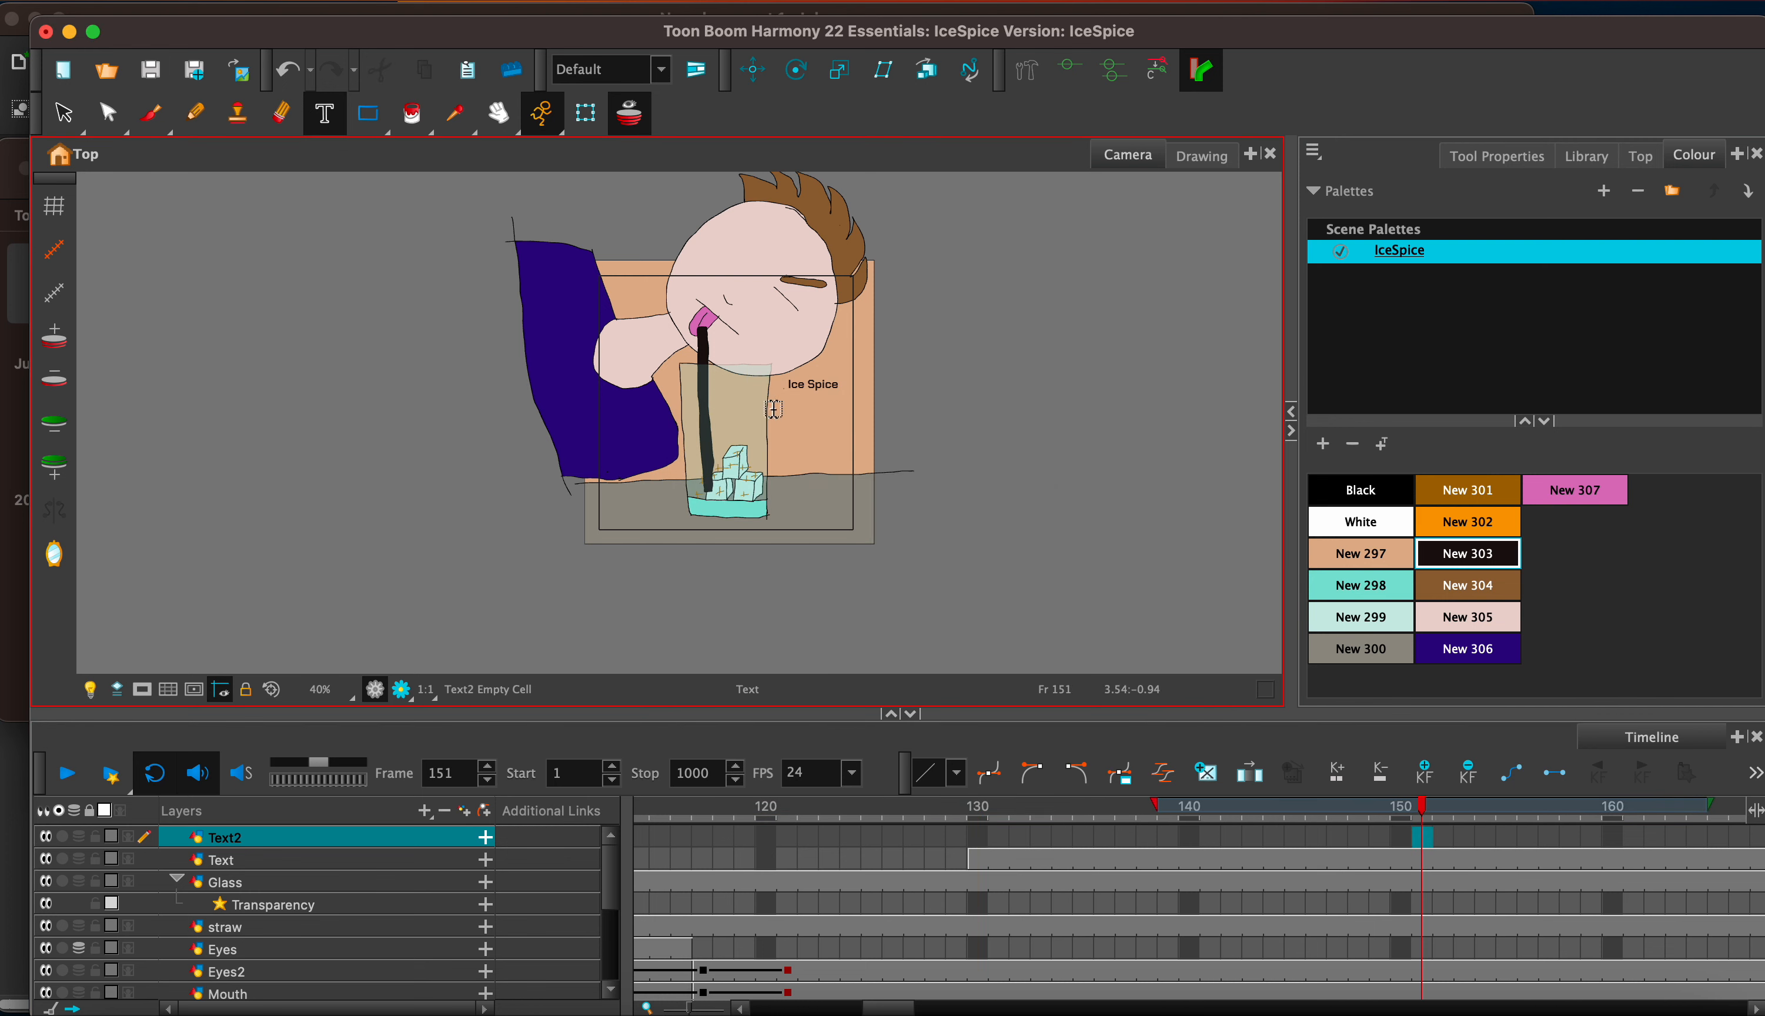
{"action": "left_click_drag", "start_coordinate": [774, 410], "coordinate": [847, 412]}
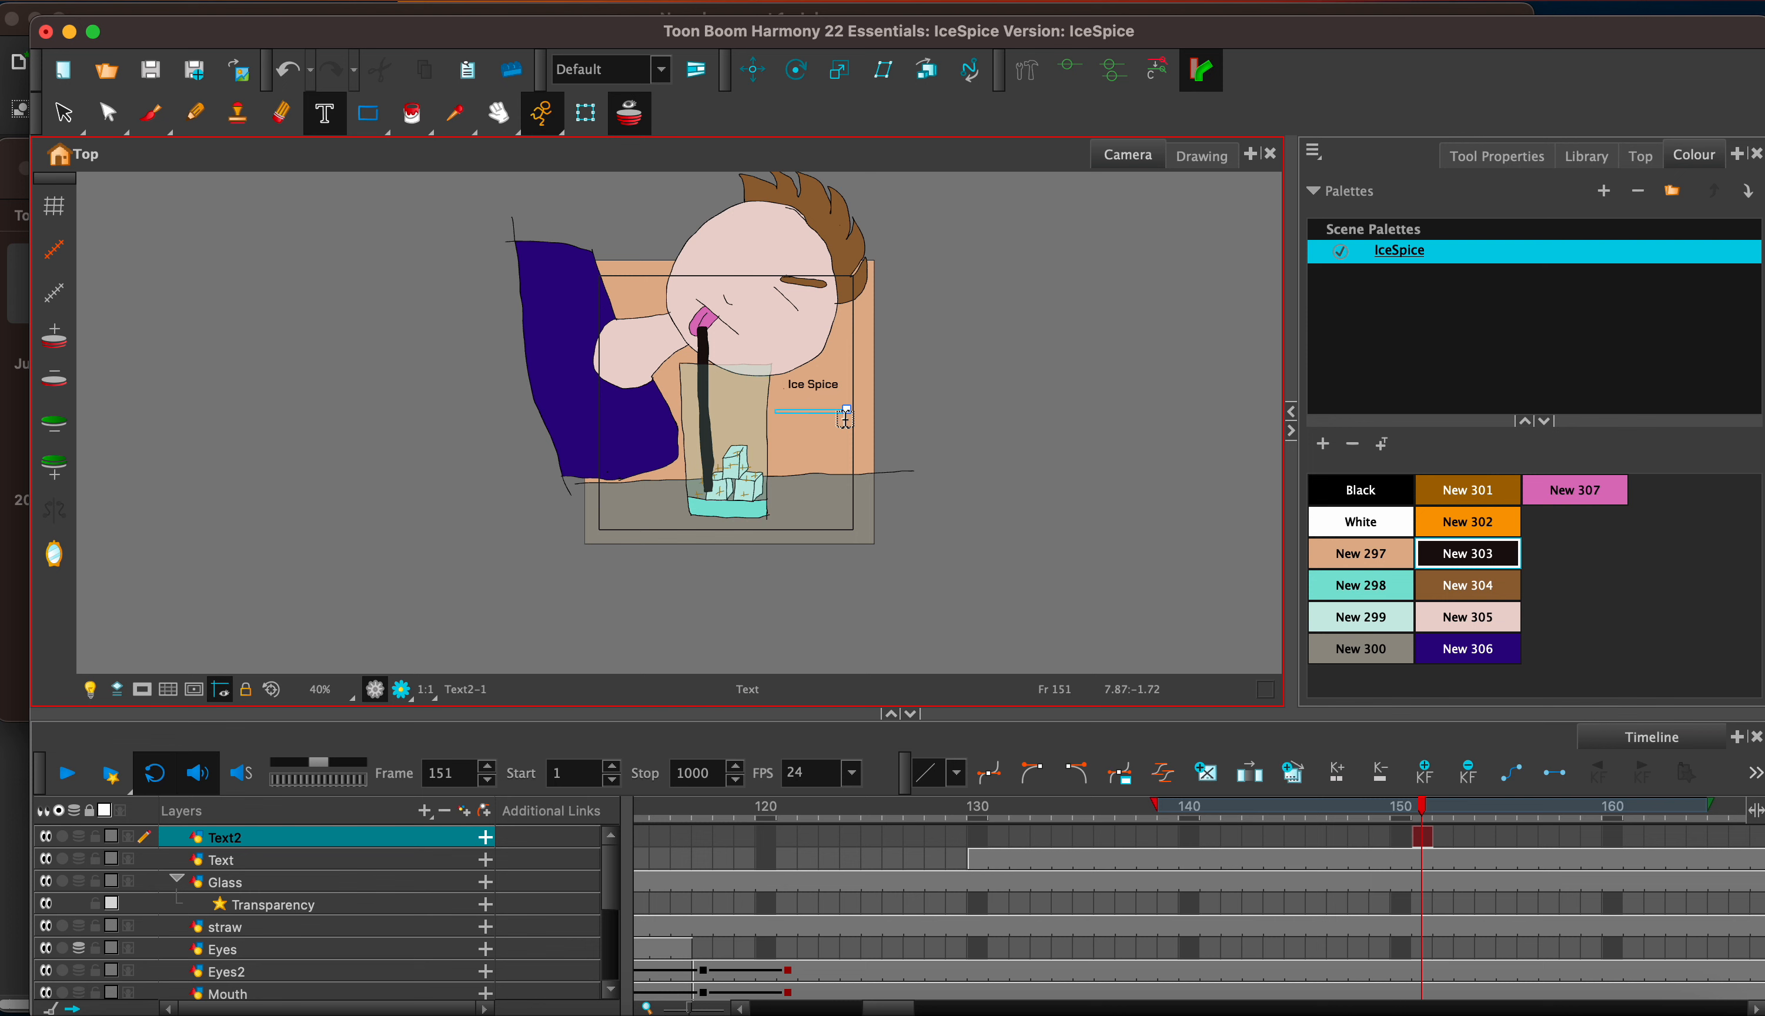
{"action": "type", "text": "Not So Nice"}
{"action": "left_click", "coordinate": [63, 112]}
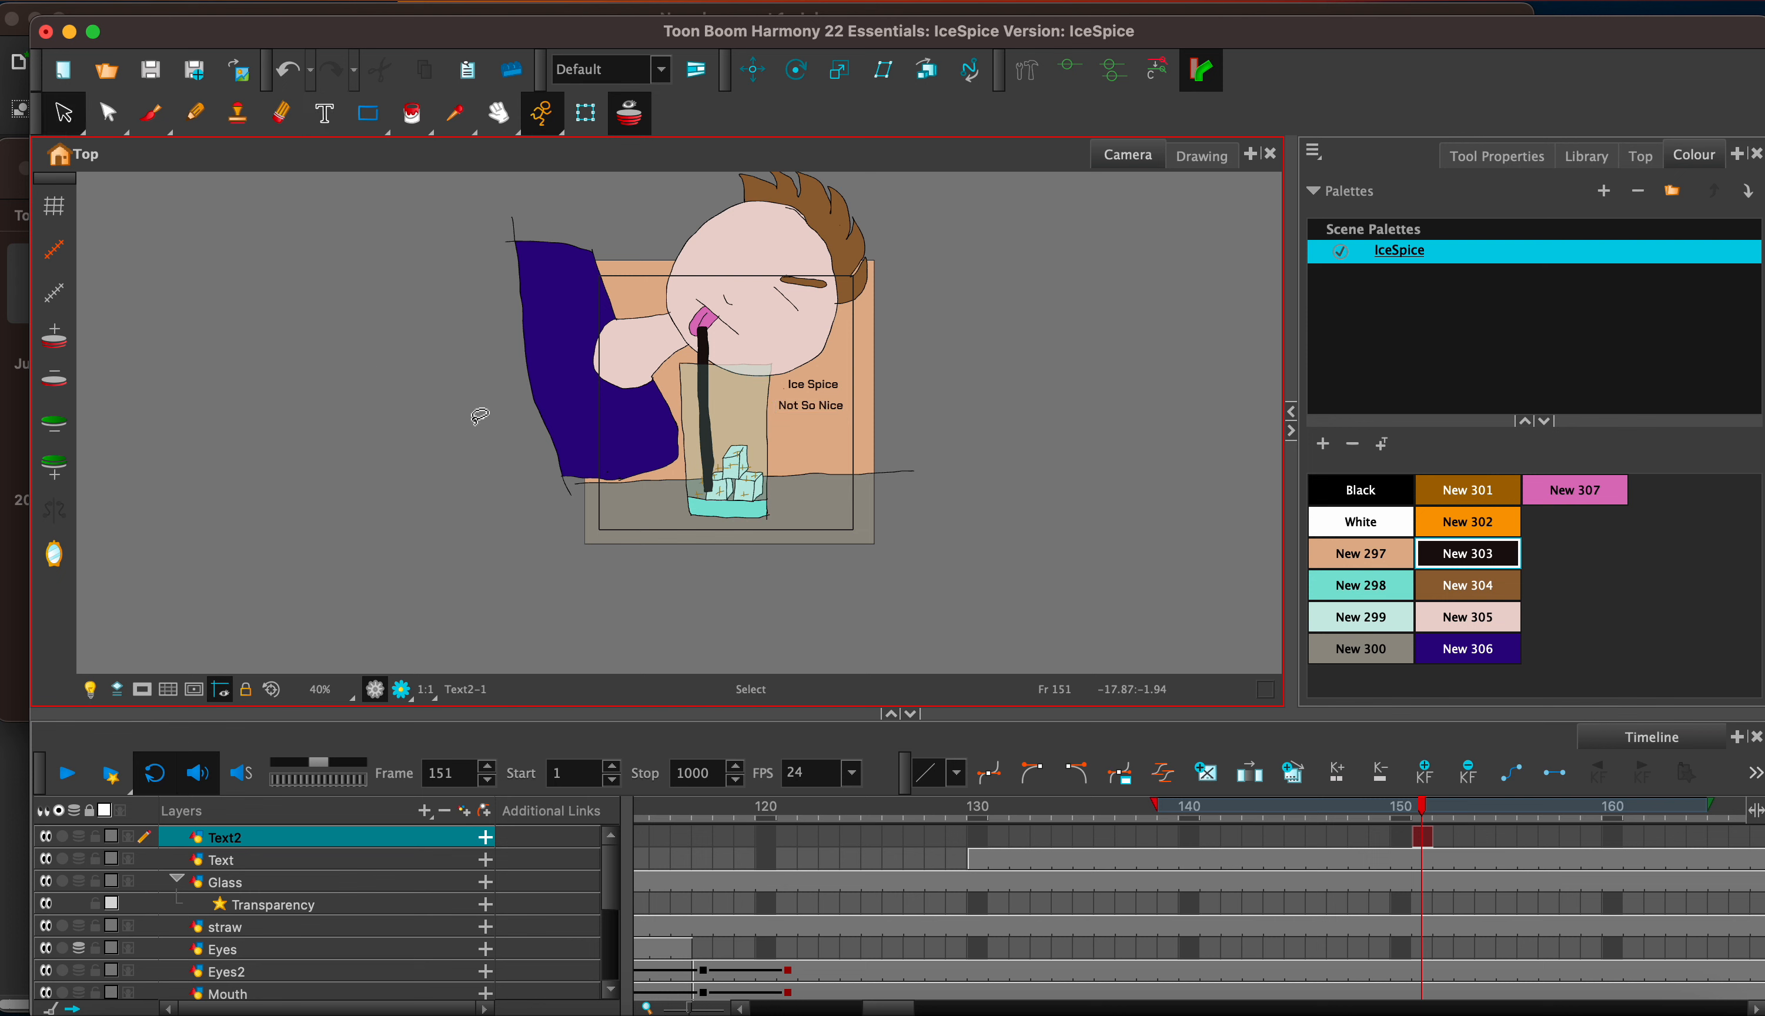
Step: Mask the view to the camera frame and play the animation from frame 1 to review it
{"action": "left_click_drag", "start_coordinate": [888, 1008], "coordinate": [770, 1007]}
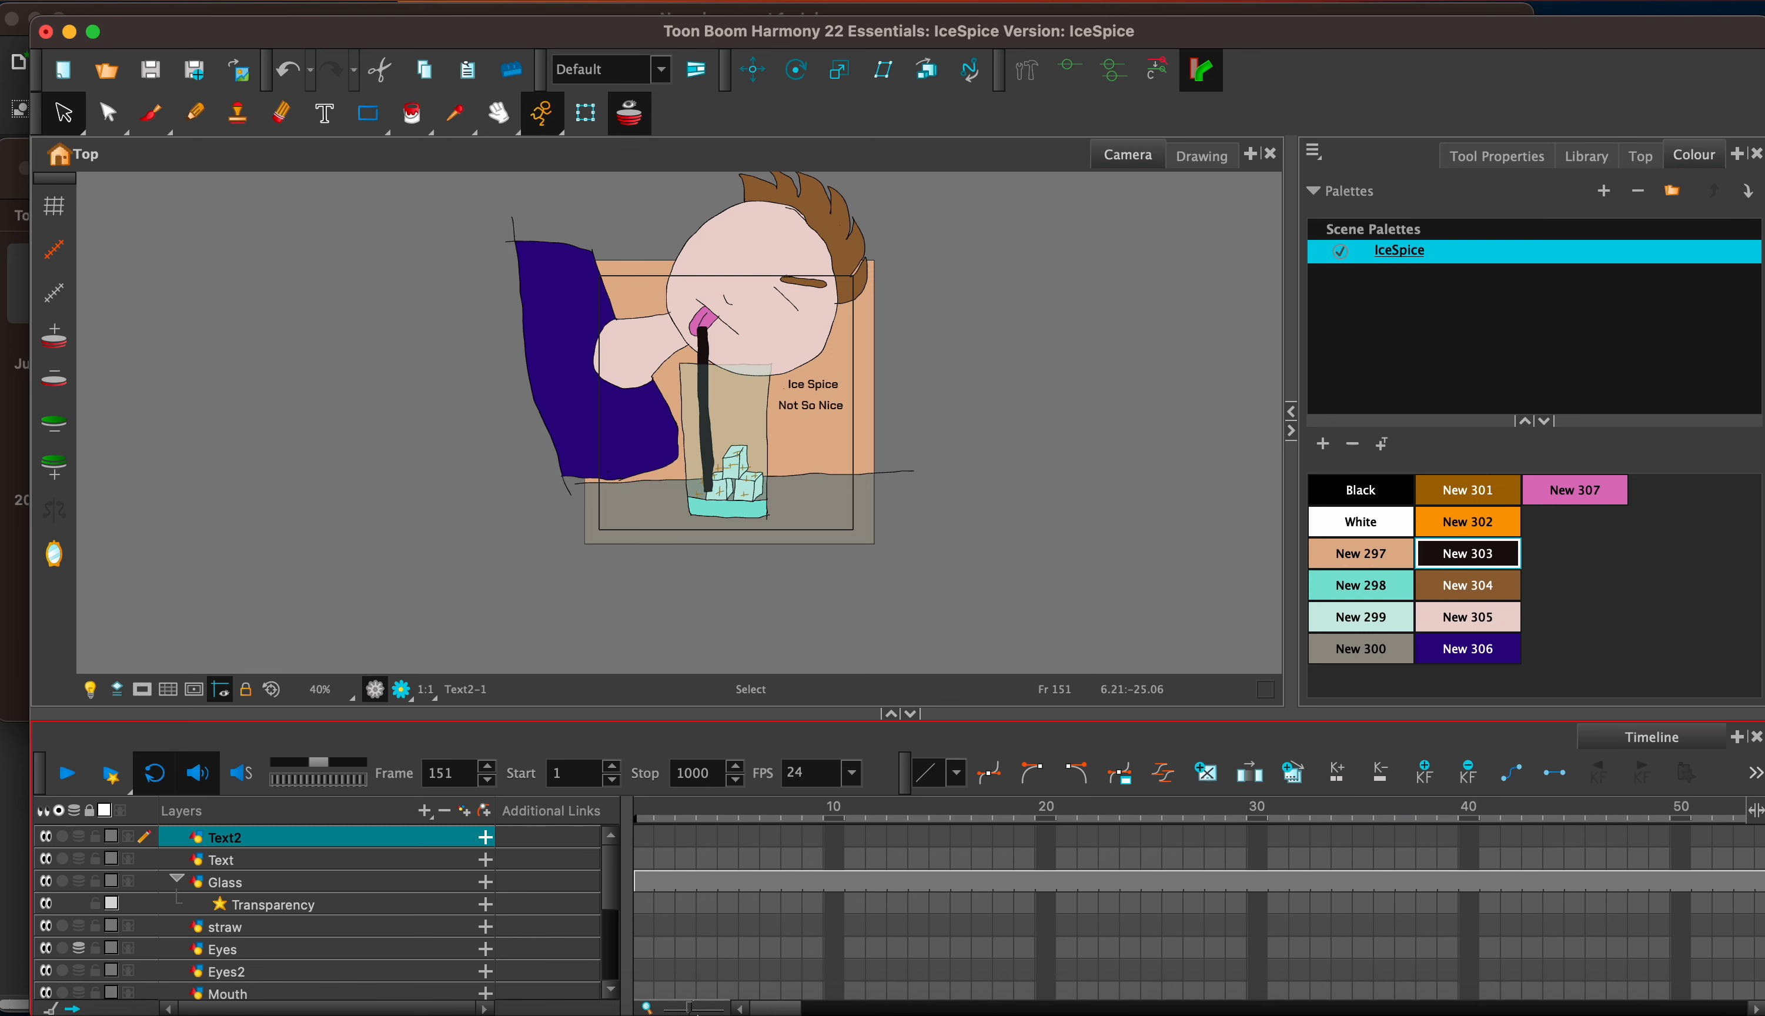
{"action": "left_click", "coordinate": [643, 813]}
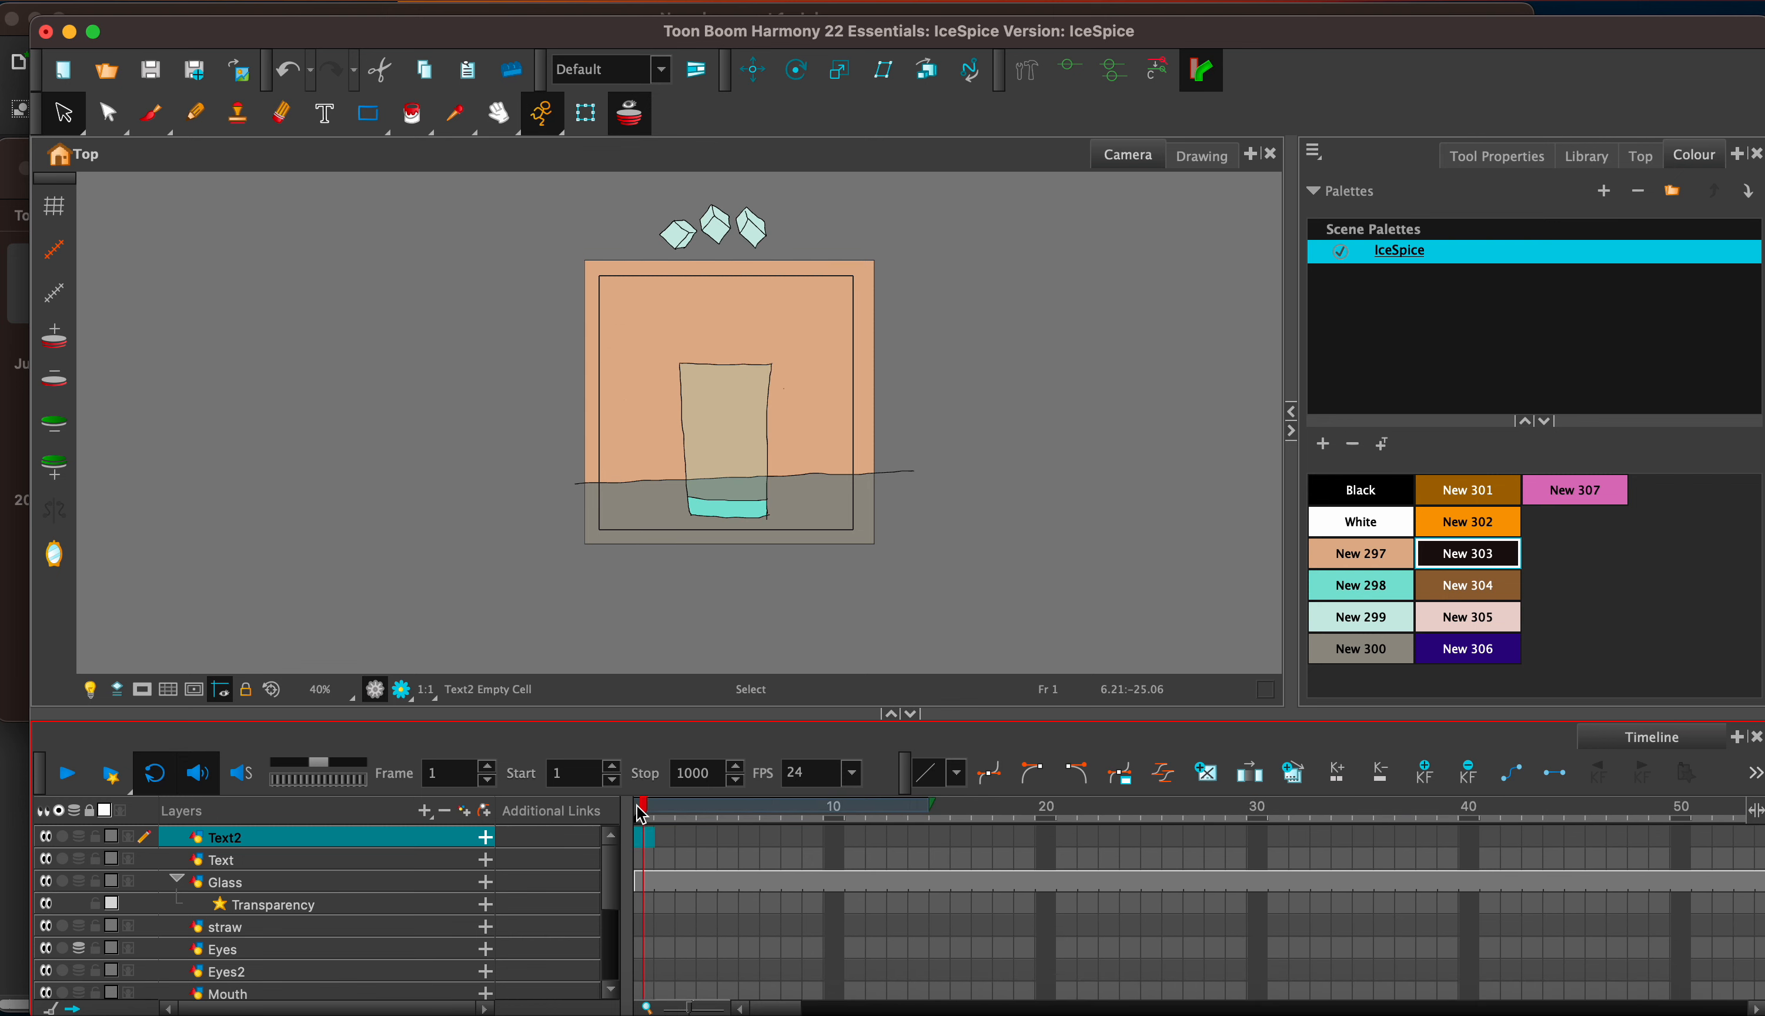
{"action": "left_click", "coordinate": [143, 692]}
{"action": "scroll", "coordinate": [553, 424], "scroll_direction": "up", "scroll_amount": 2}
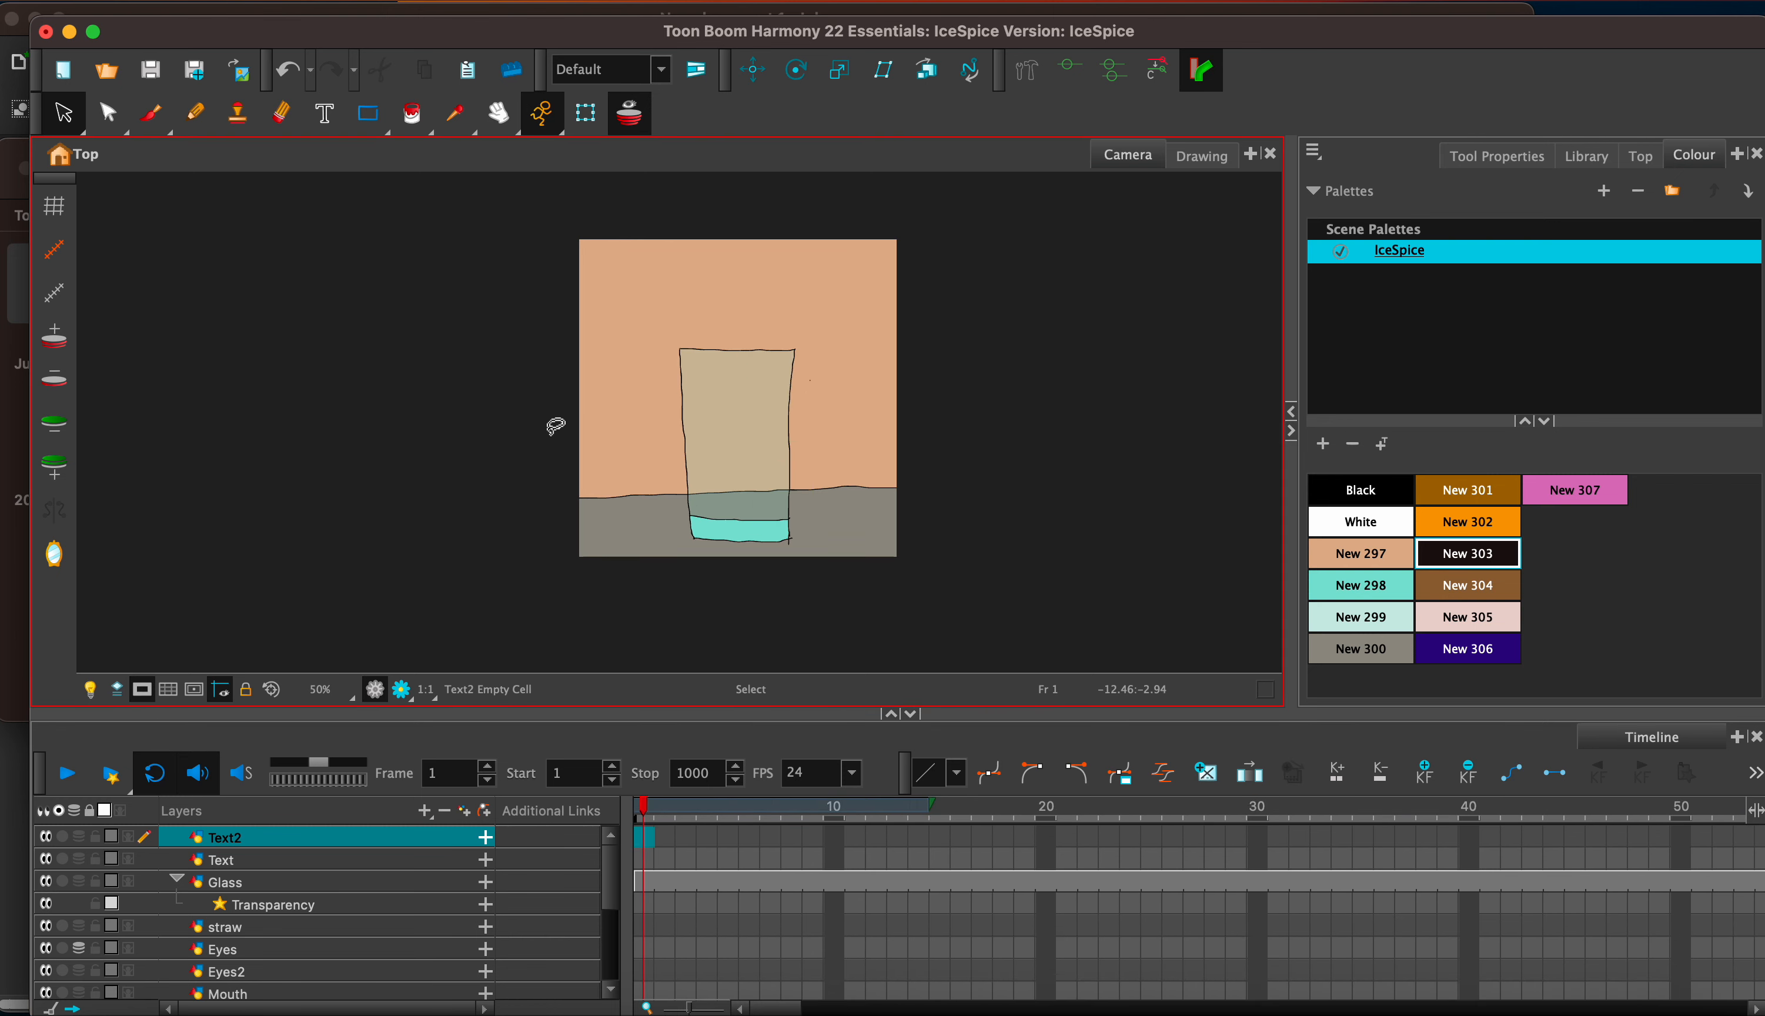
{"action": "left_click", "coordinate": [65, 789]}
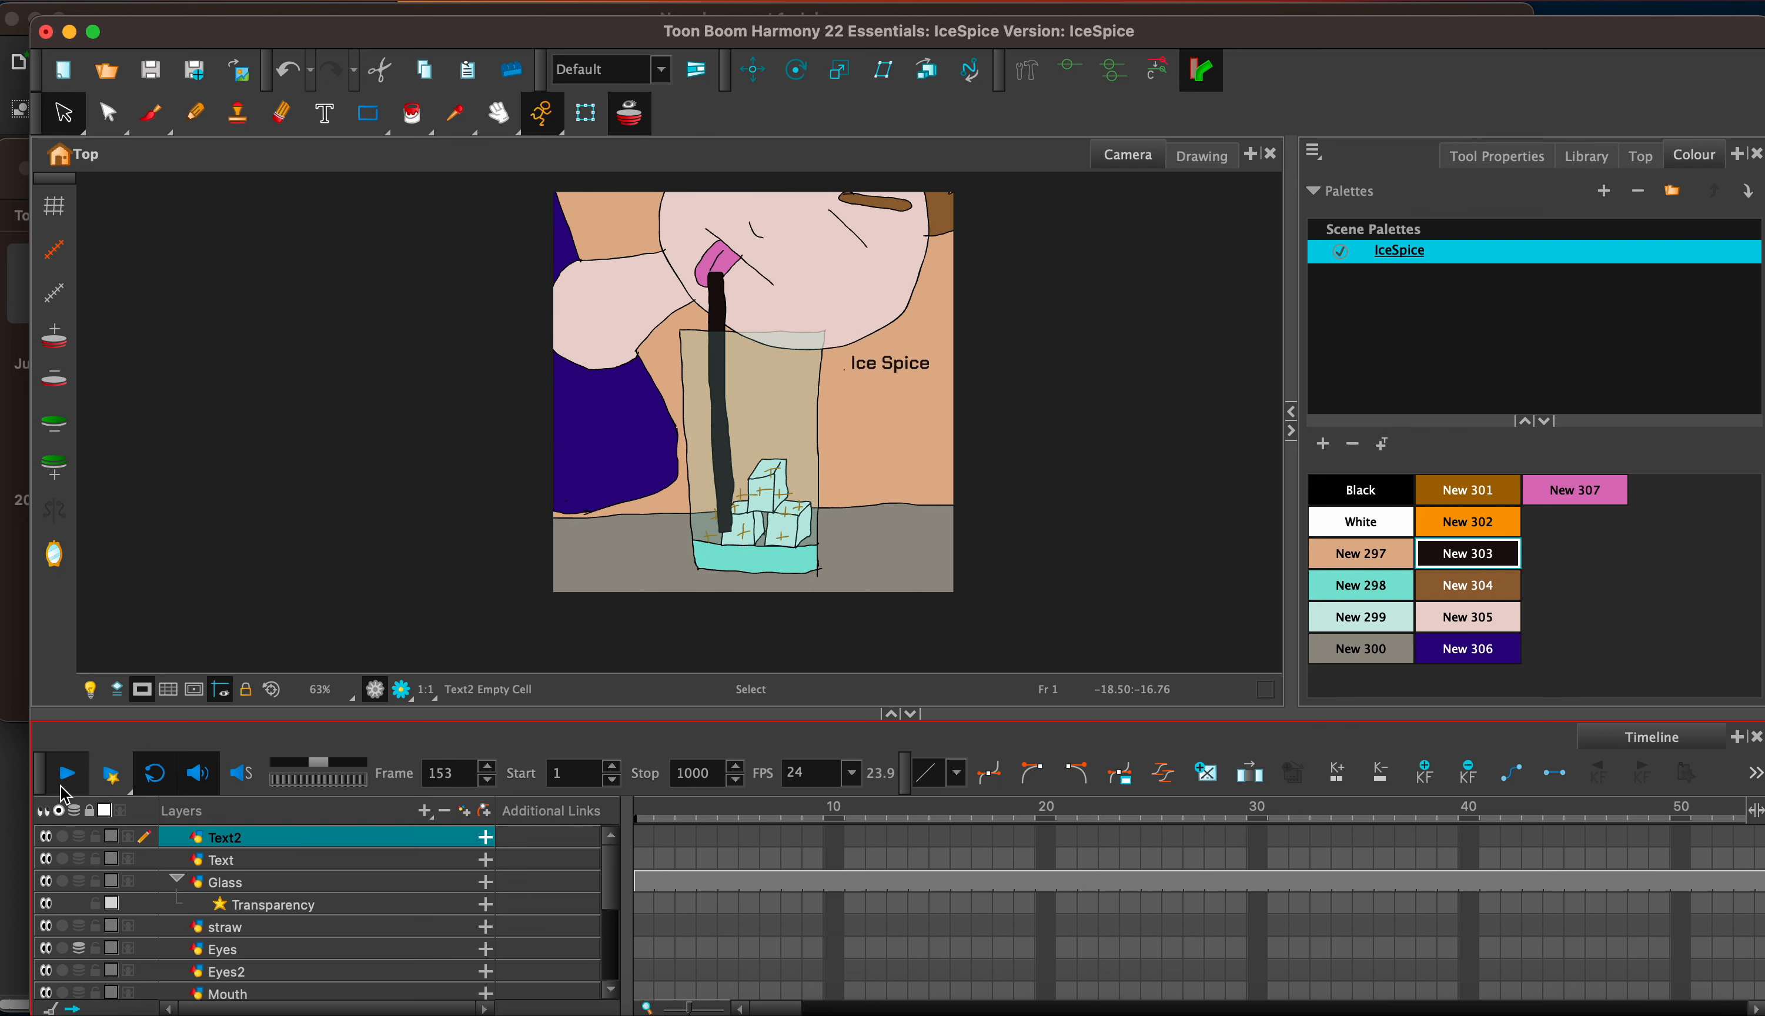
Step: Stop playback and extend the "Not So Nice" text's exposure on the Text2 layer from frame 151 to frame 180
{"action": "left_click", "coordinate": [66, 788]}
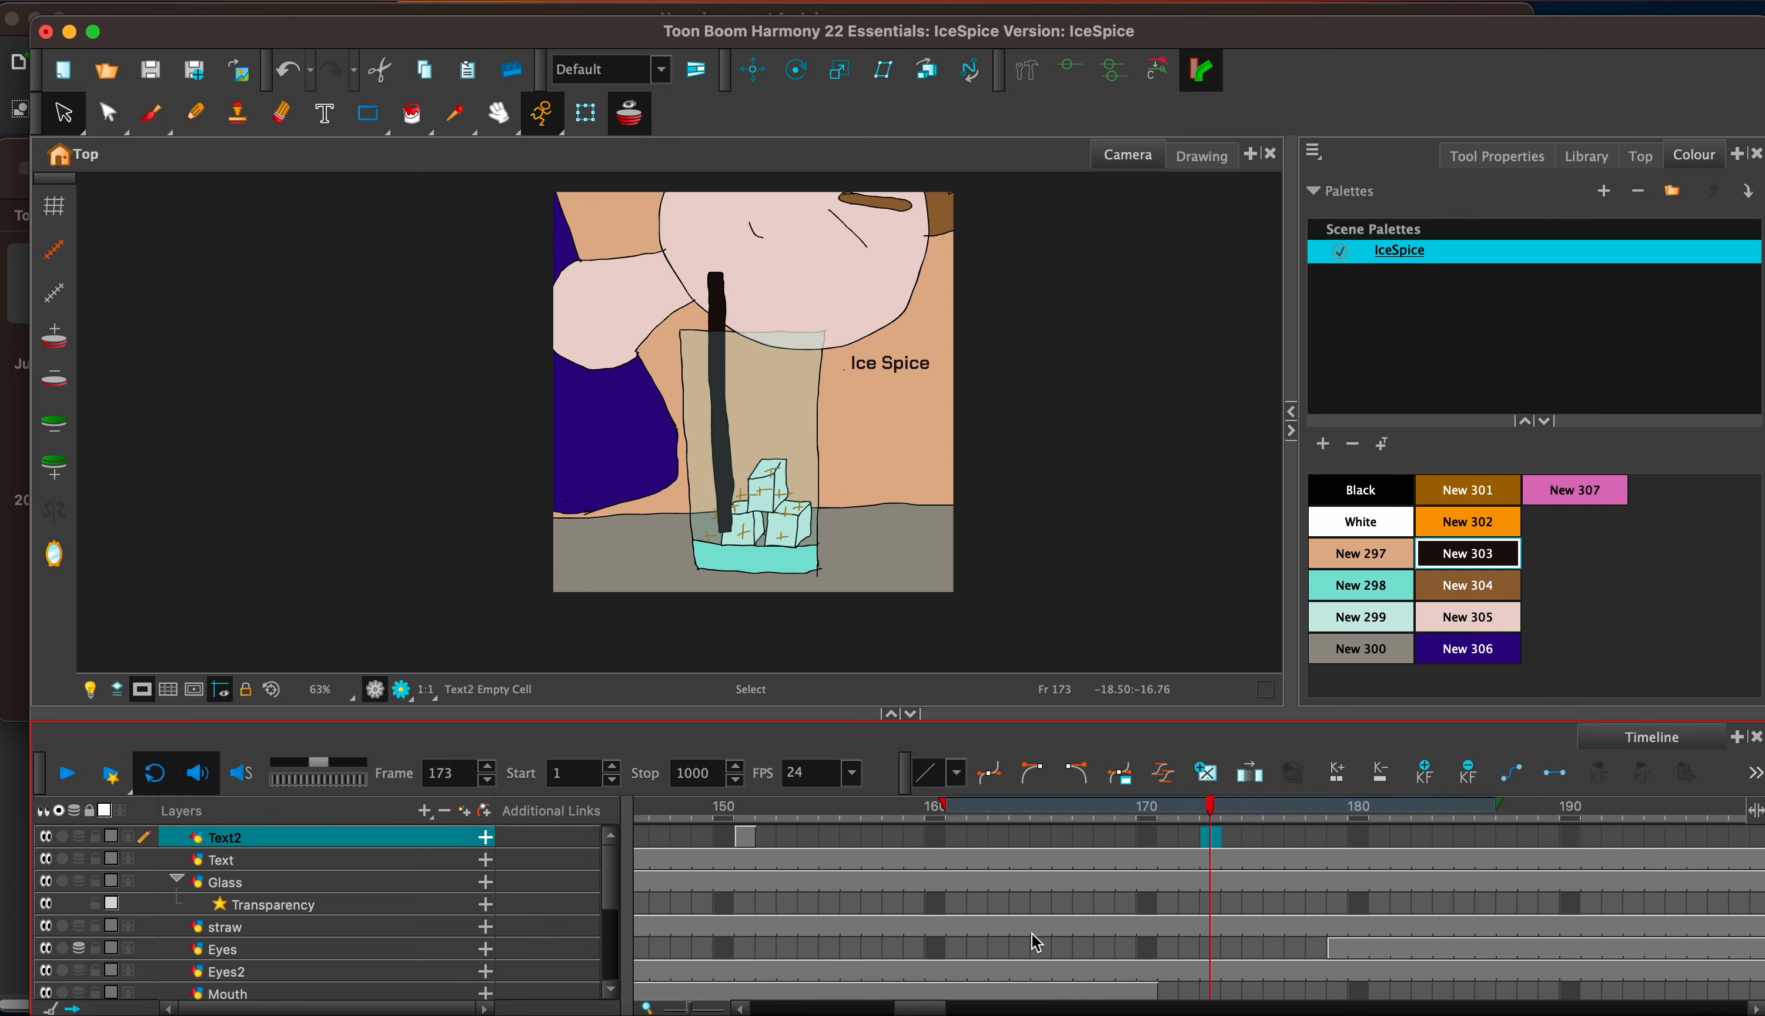
{"action": "left_click", "coordinate": [747, 836]}
{"action": "key", "text": "F5"}
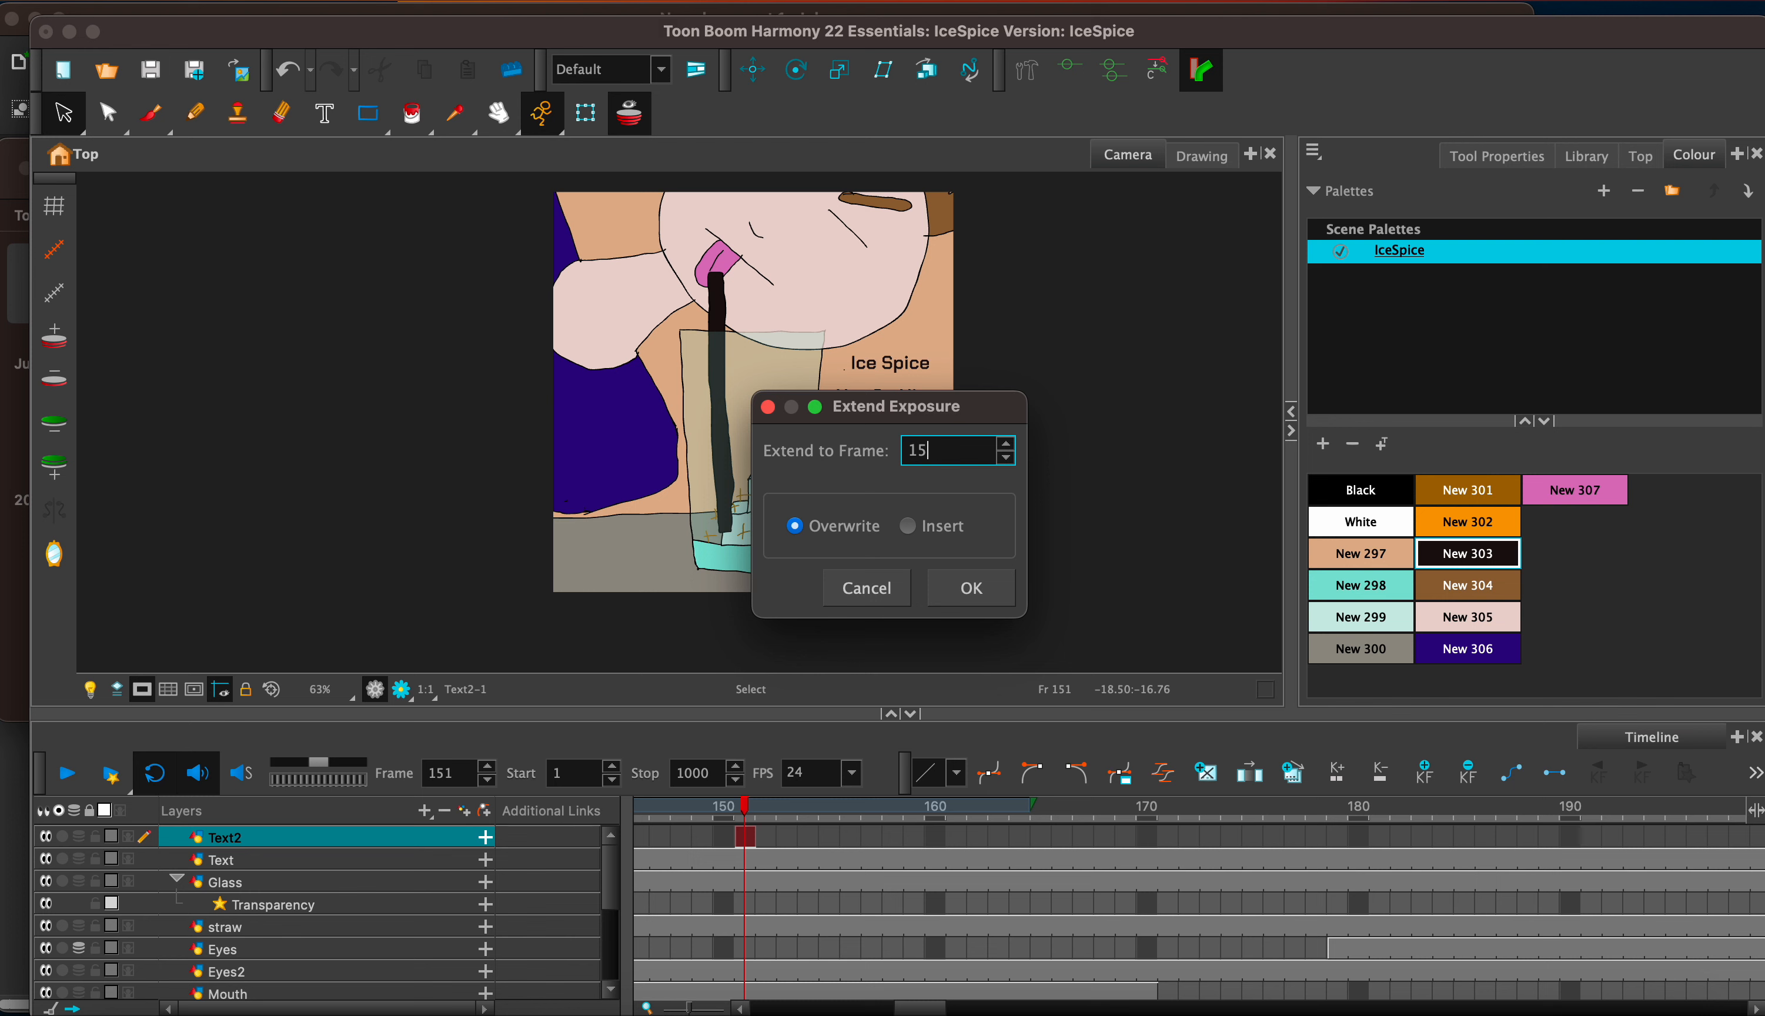
{"action": "key", "text": "BackSpace"}
{"action": "type", "text": "80"}
{"action": "key", "text": "Return"}
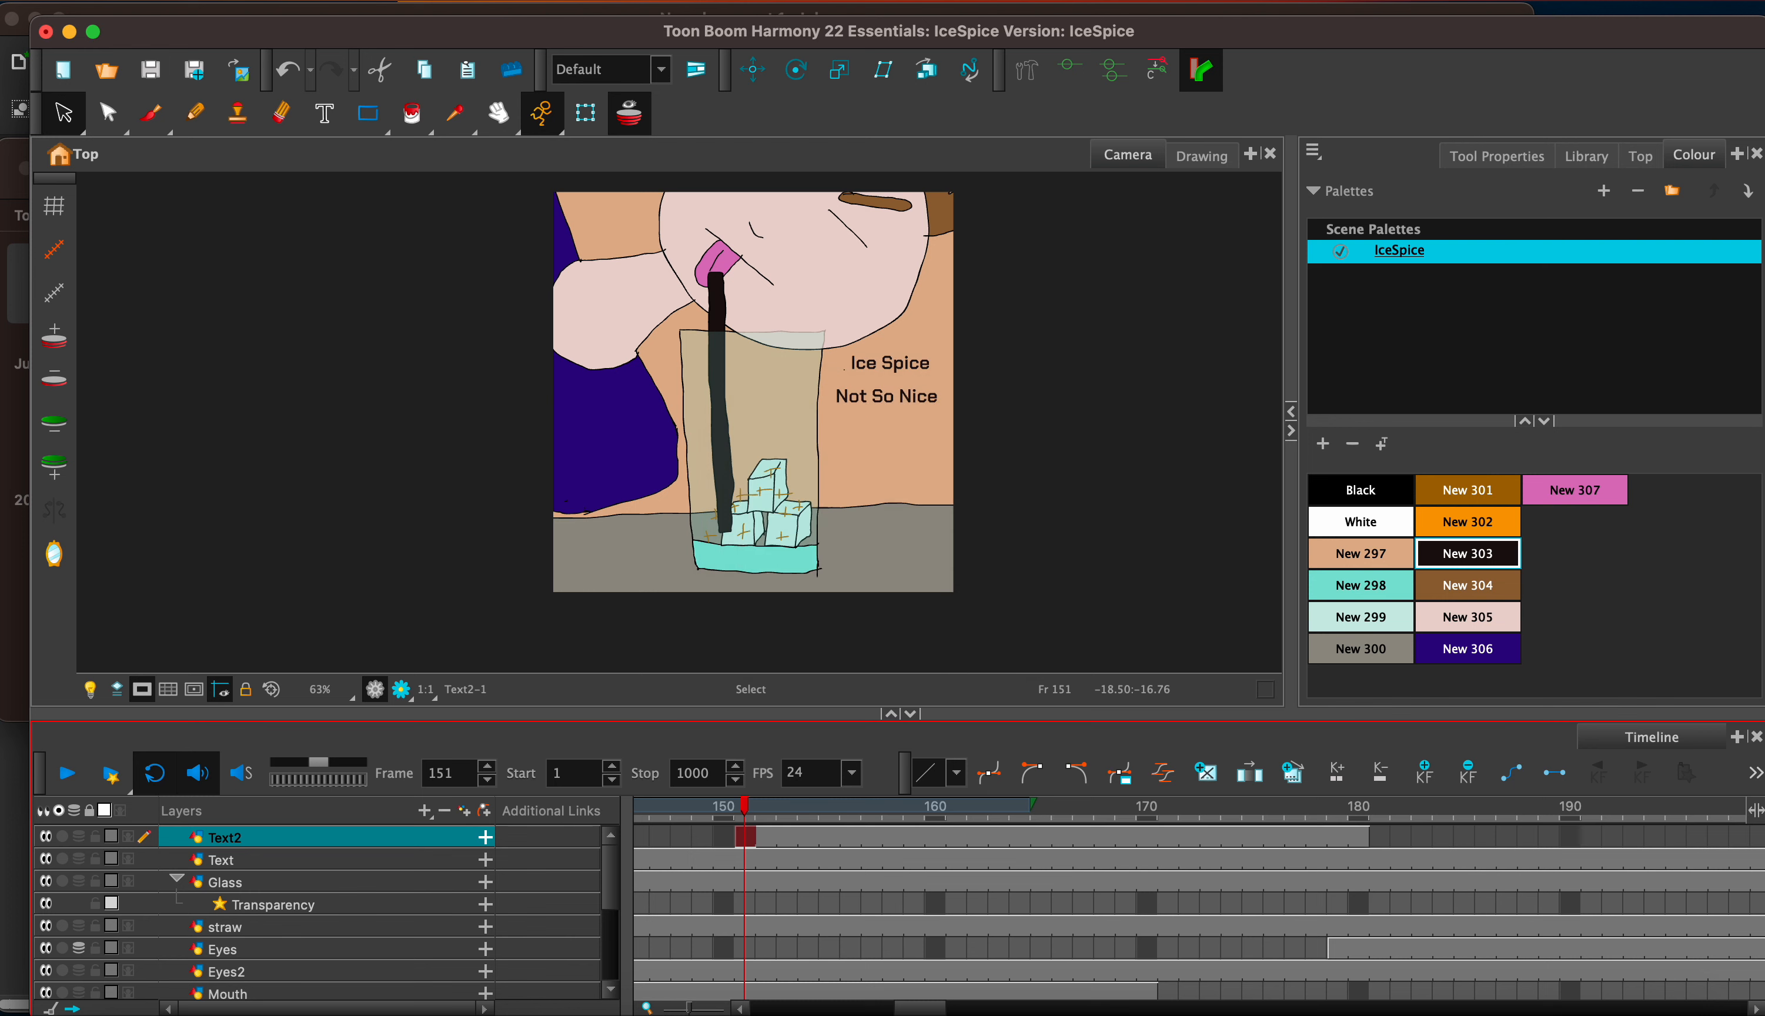
Step: Clear the Eyes layer's drawing exposure from frame 179 through frame 193
{"action": "left_click", "coordinate": [1333, 949]}
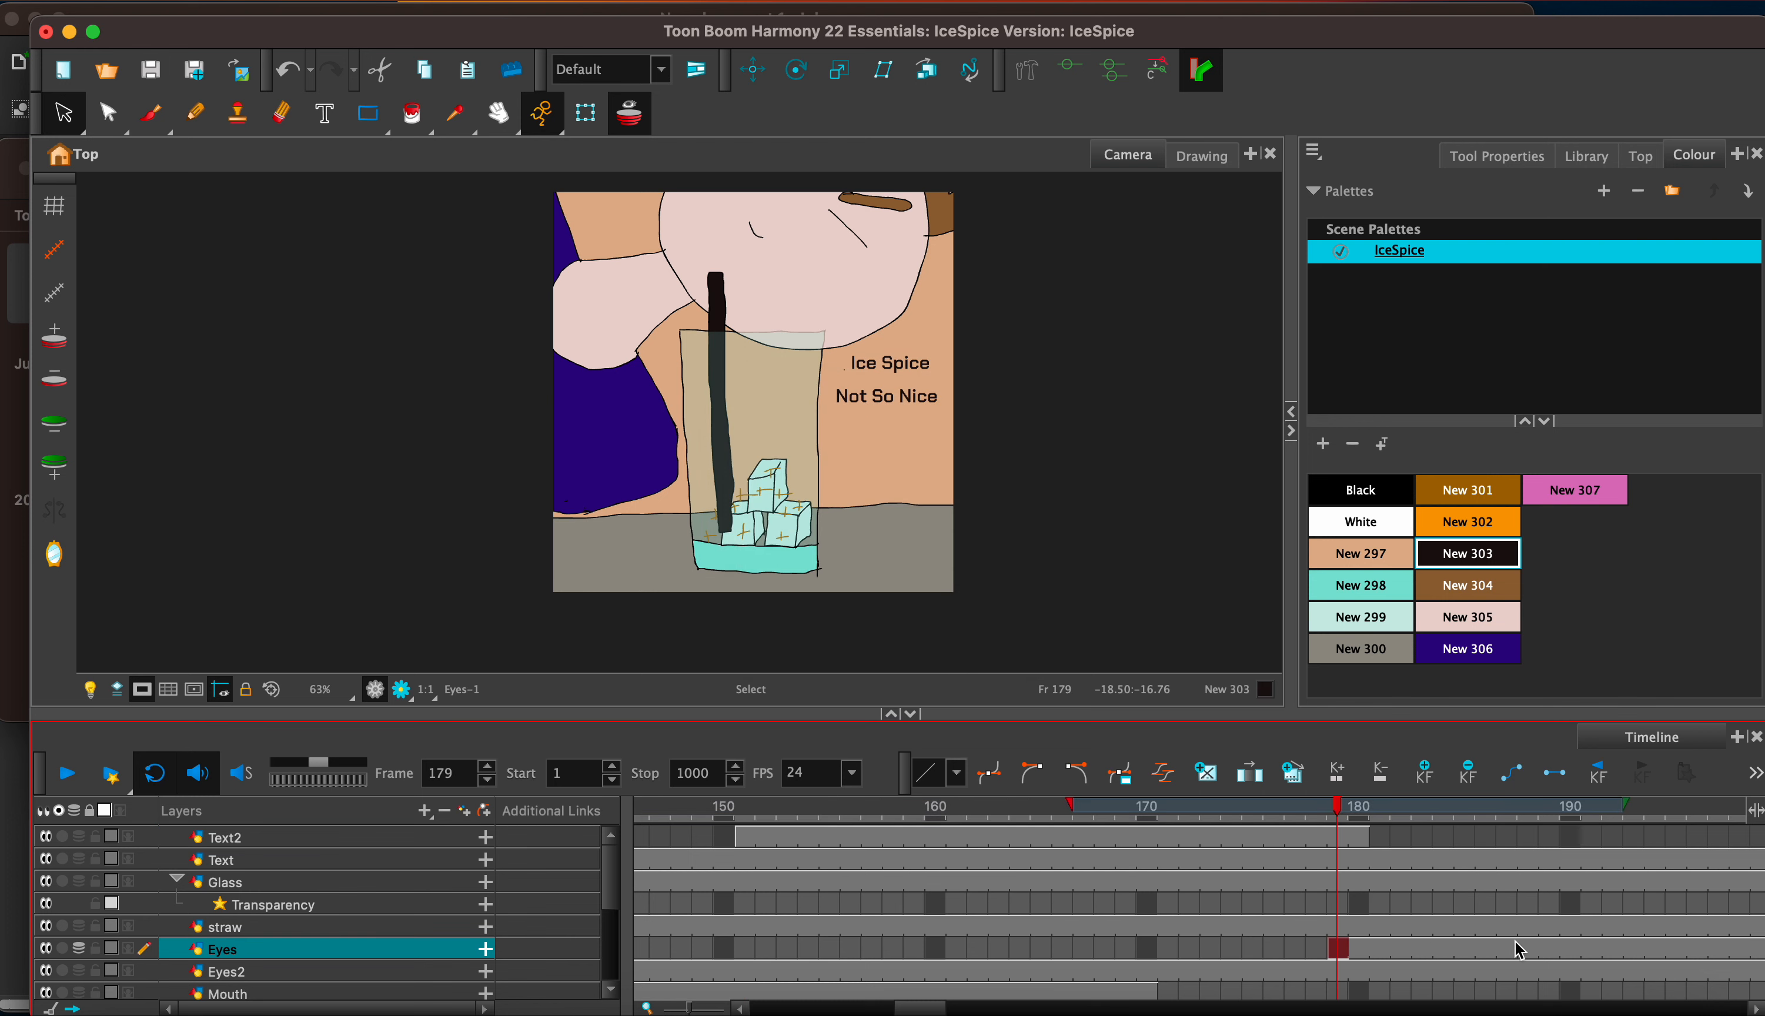
{"action": "left_click", "coordinate": [1640, 954], "text": "shift"}
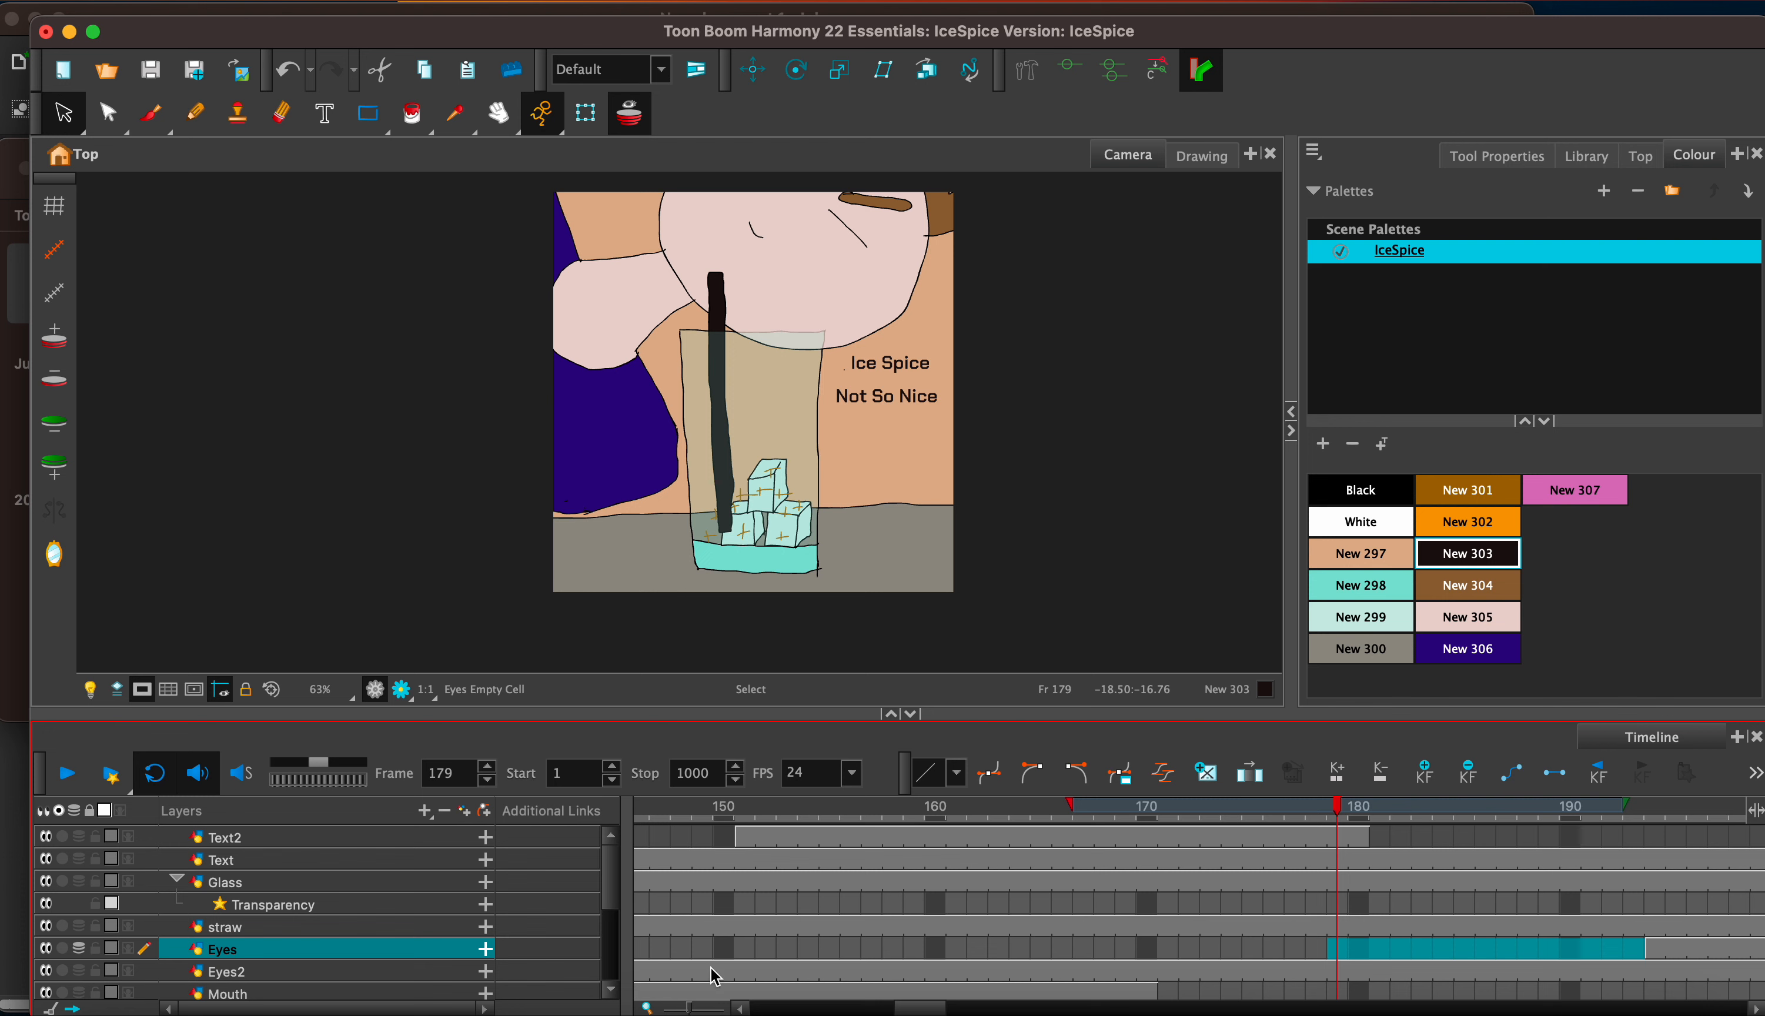
Step: Extend the Mouth layer's drawing exposure from frame 170 to frame 180
{"action": "left_click", "coordinate": [1161, 989]}
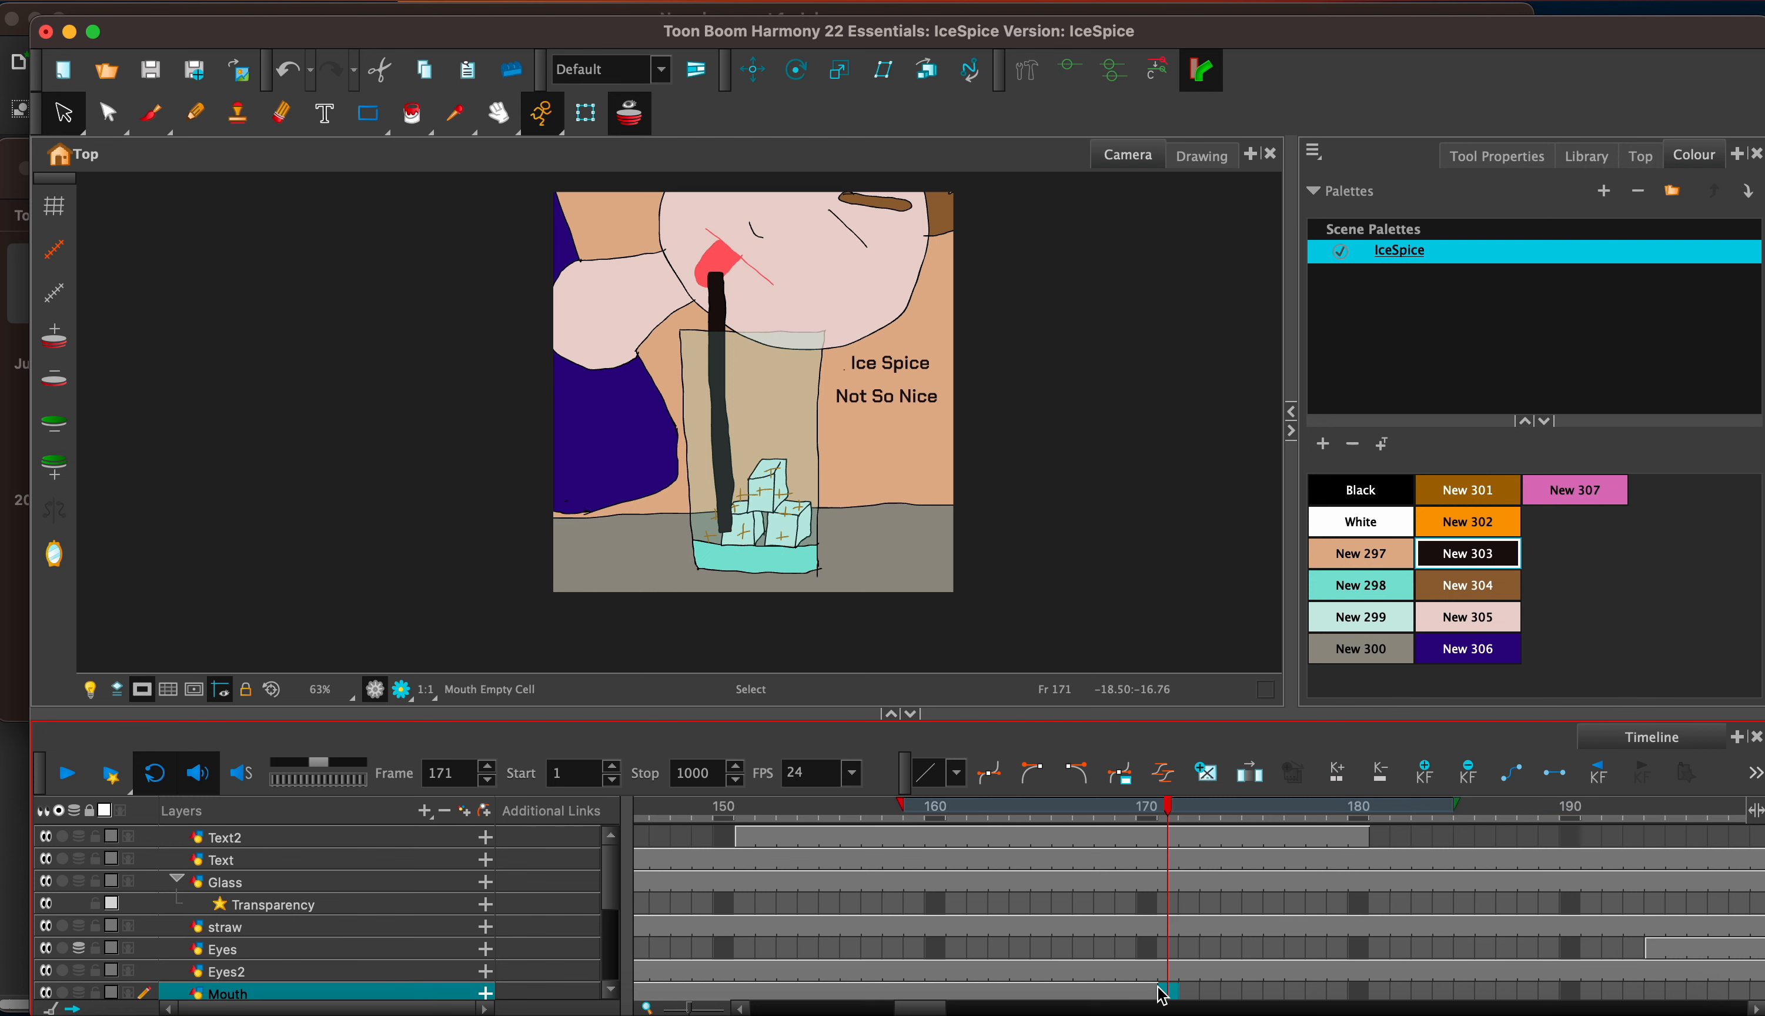
{"action": "left_click", "coordinate": [1148, 991]}
{"action": "key", "text": "F5"}
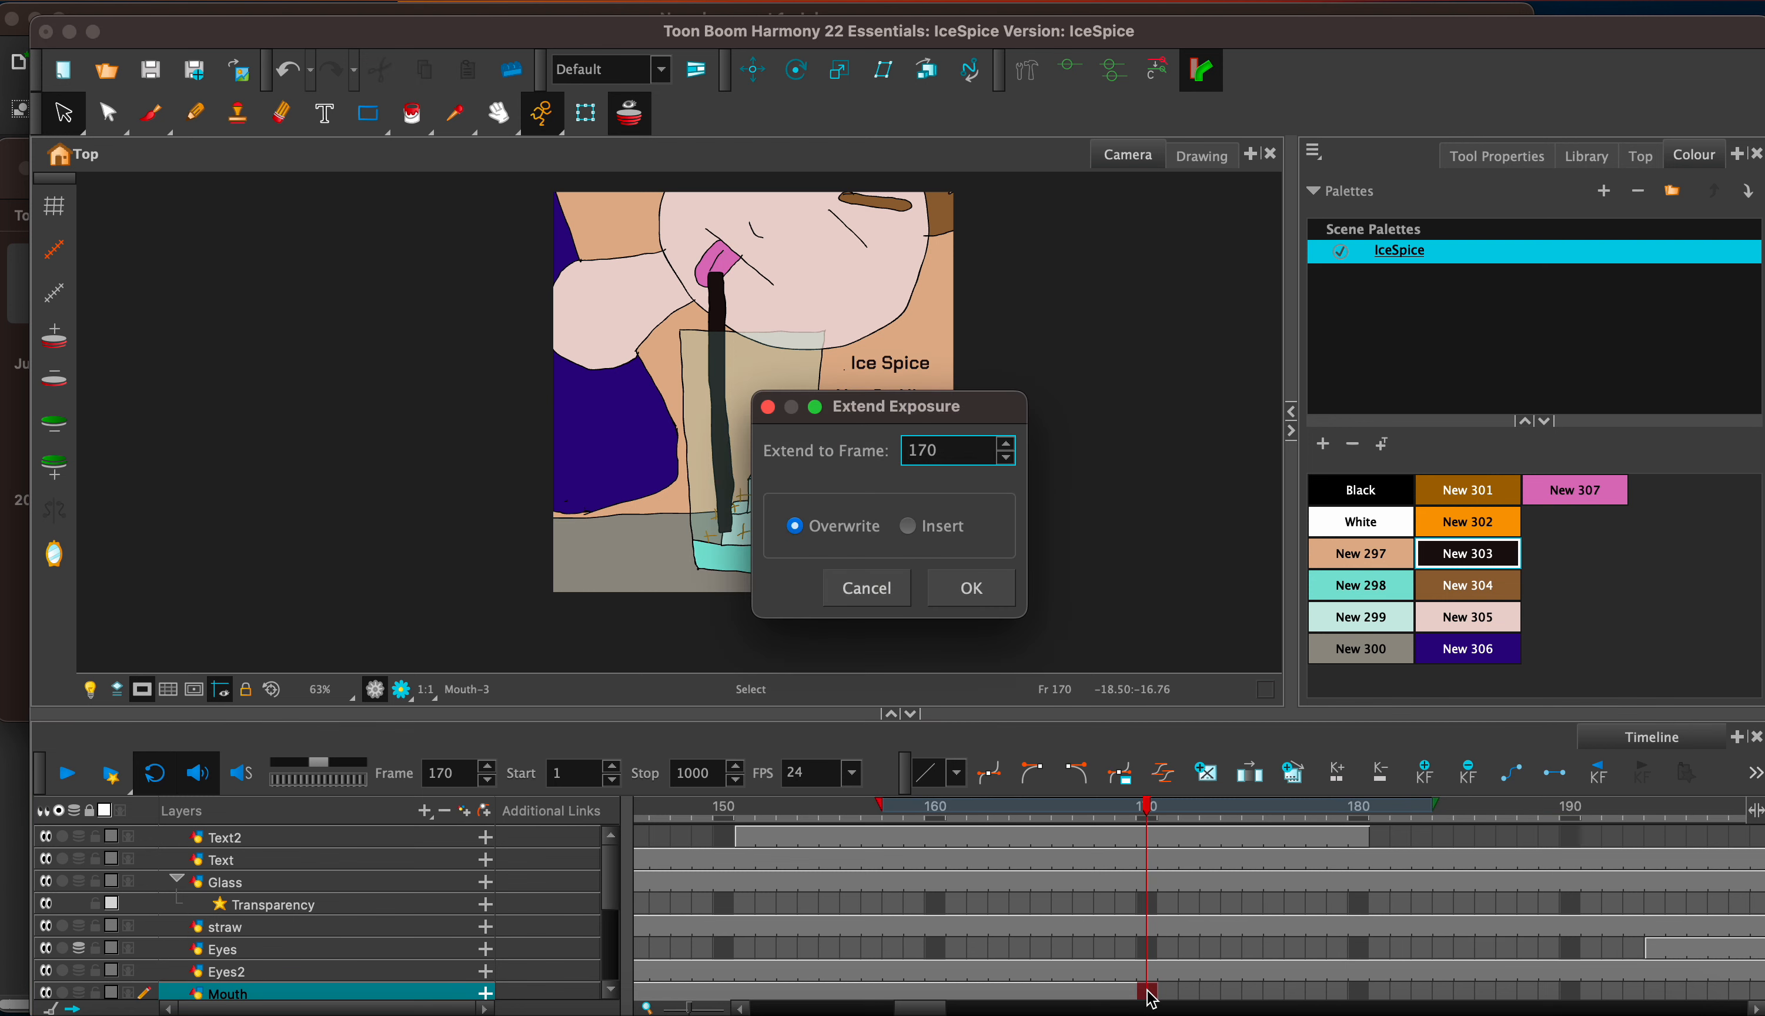
{"action": "key", "text": "Return"}
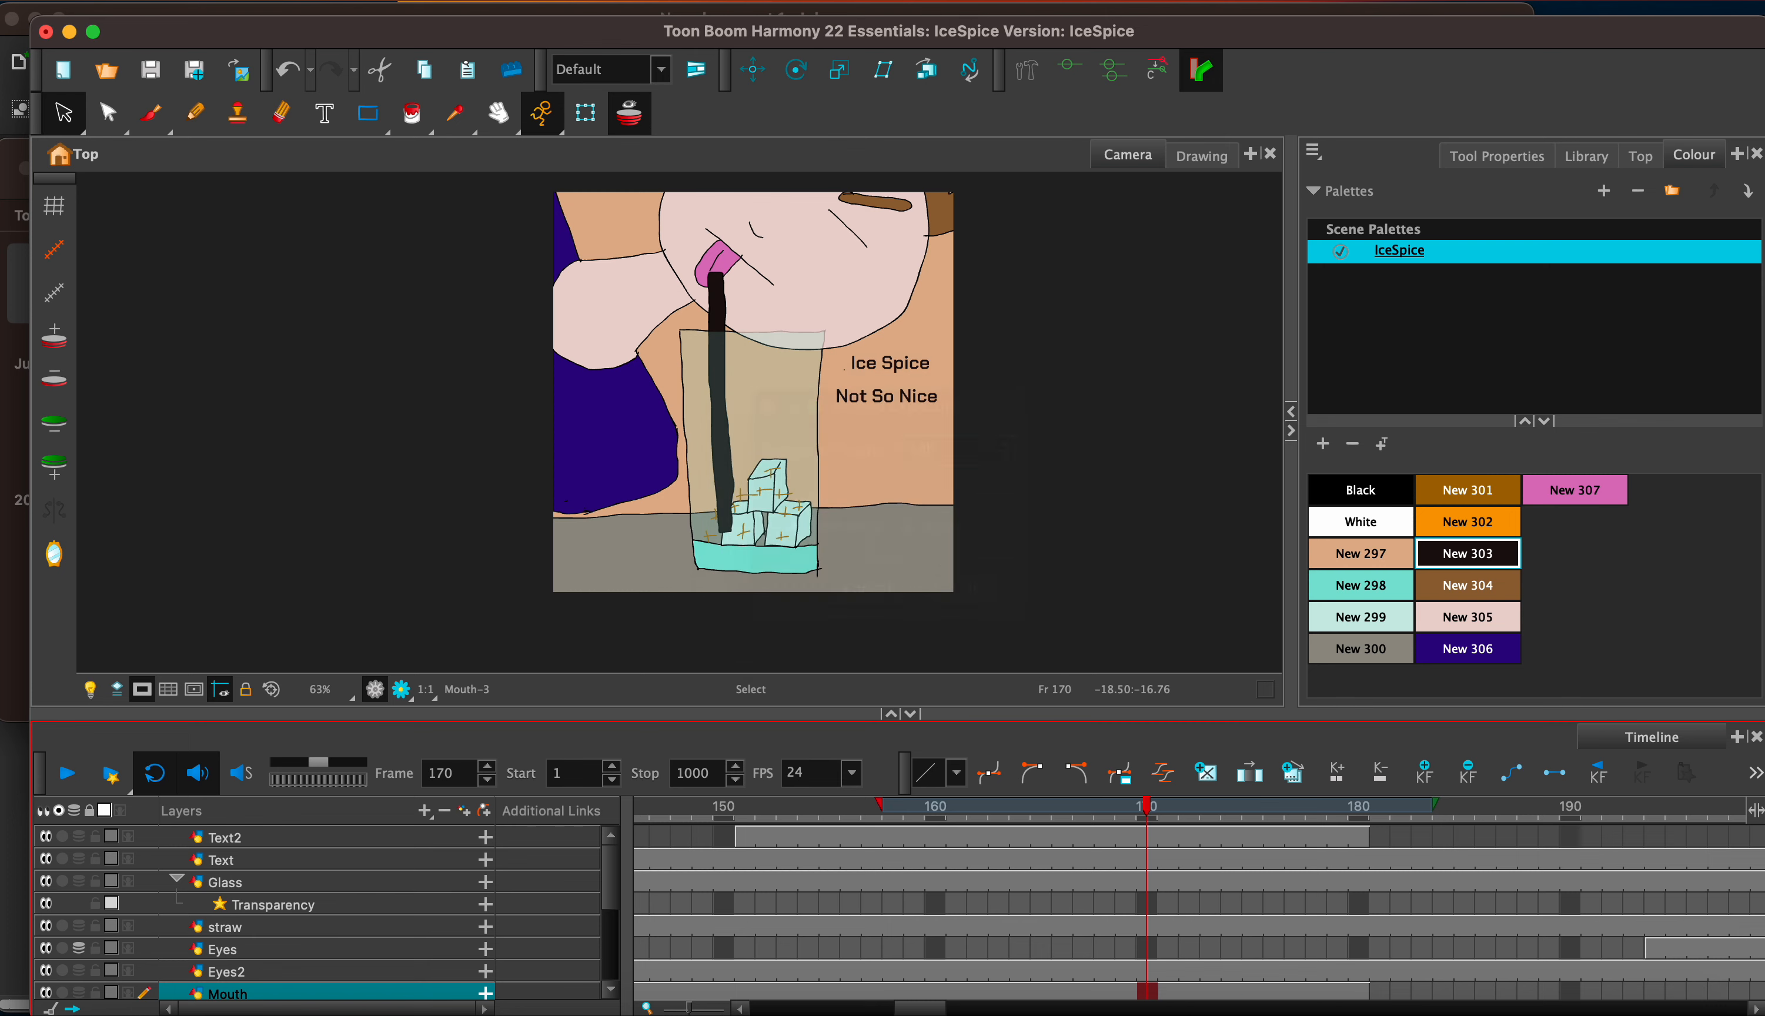
{"action": "scroll", "coordinate": [613, 883], "scroll_direction": "down", "scroll_amount": 5}
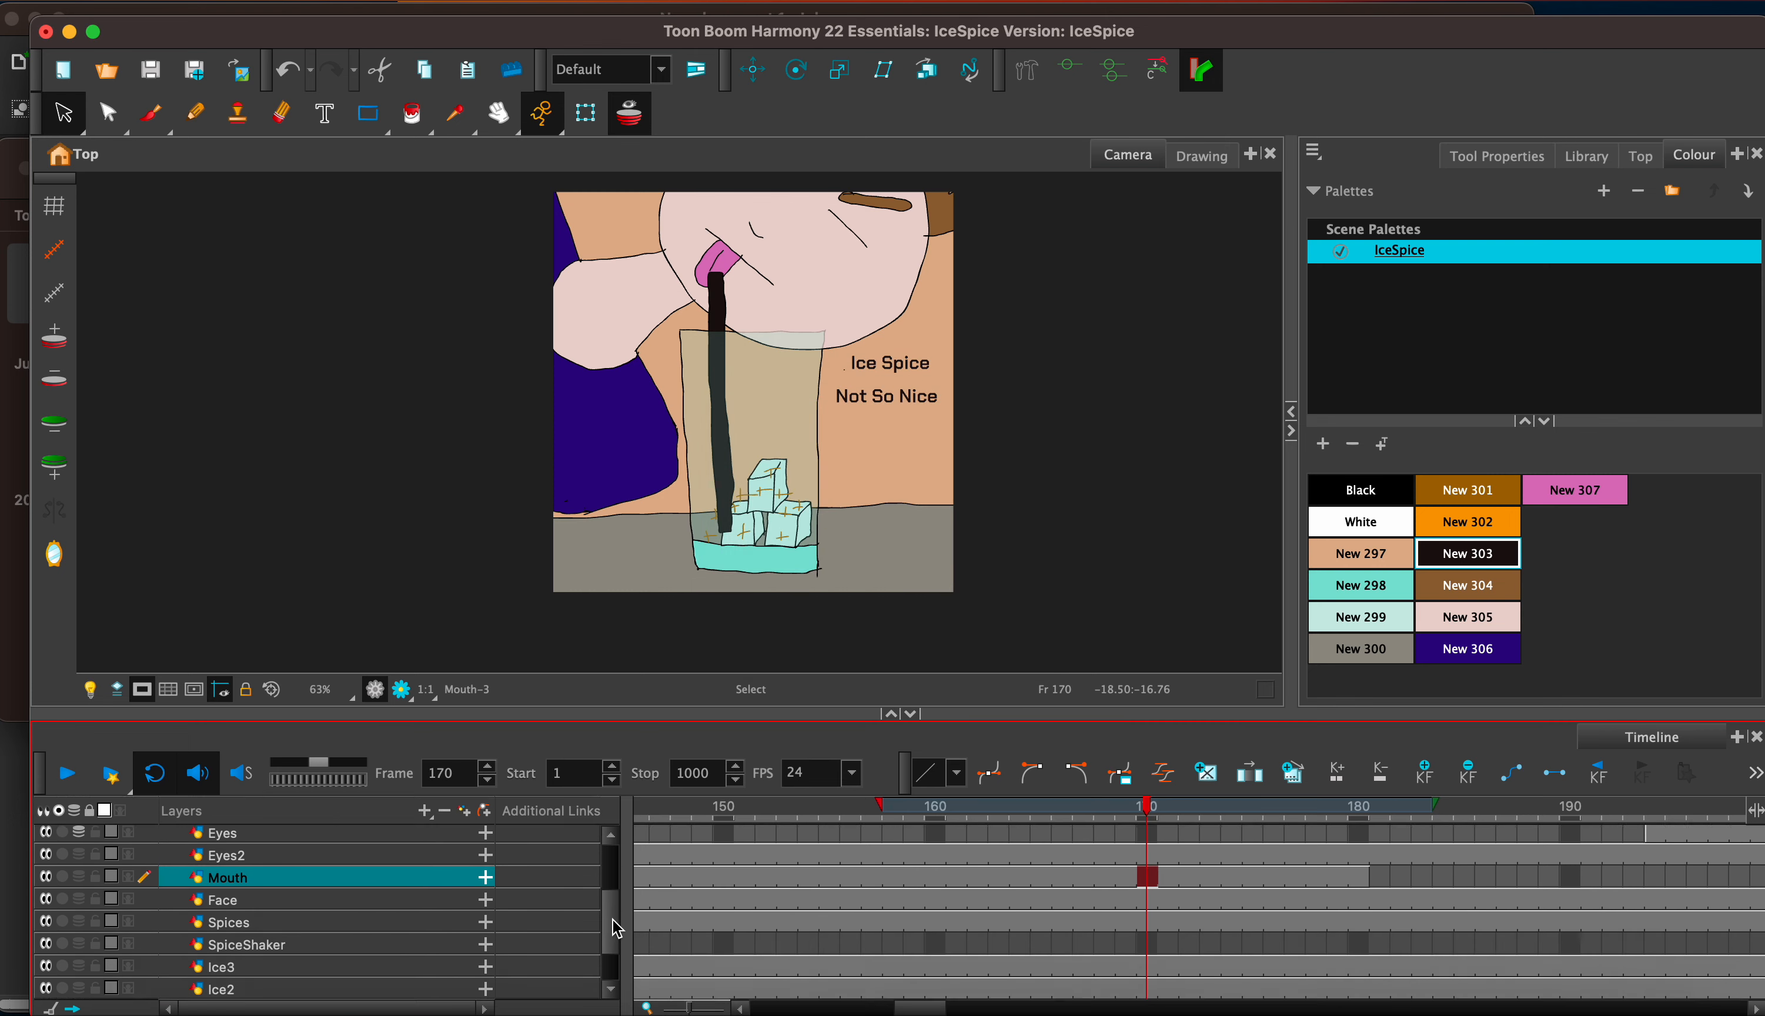
{"action": "scroll", "coordinate": [606, 887], "scroll_direction": "up", "scroll_amount": 4}
{"action": "scroll", "coordinate": [604, 883], "scroll_direction": "up", "scroll_amount": 1}
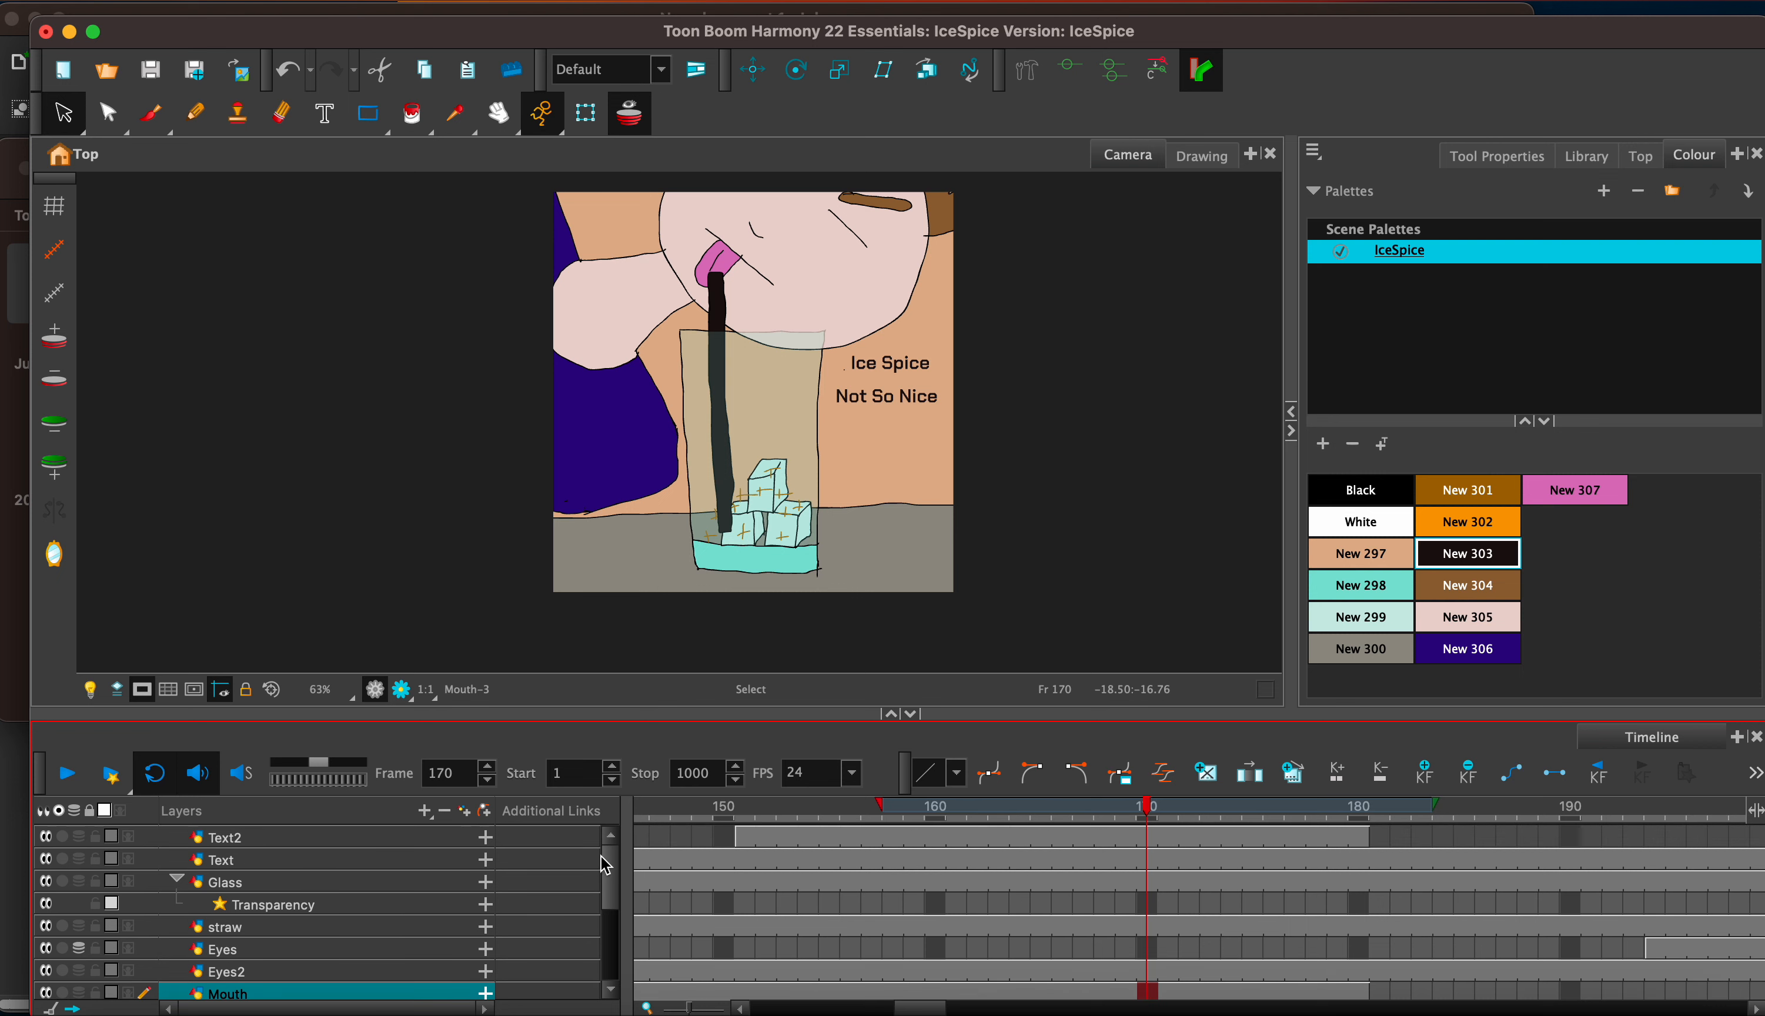